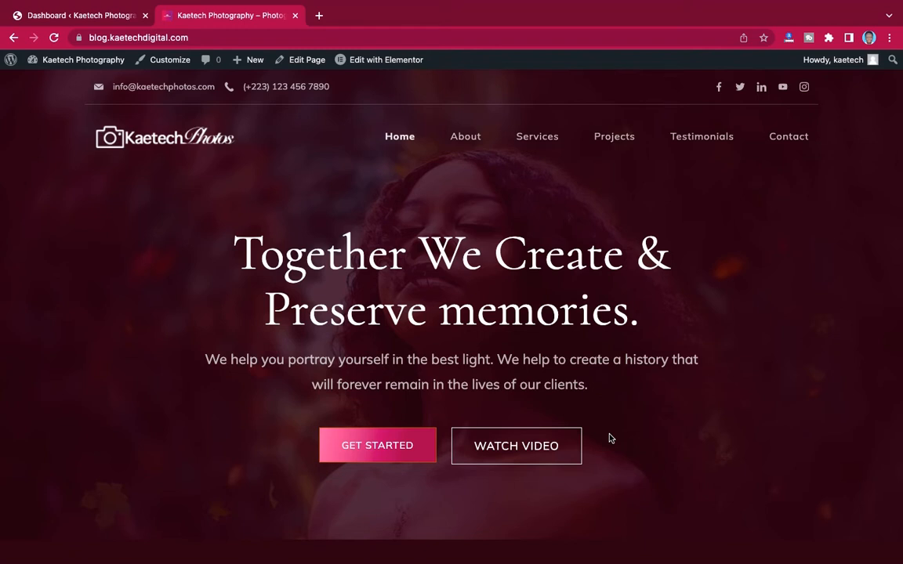
- Scroll through the imported Kaetech Photography home page from top to bottom and back
scroll(609, 438, "down", 2)
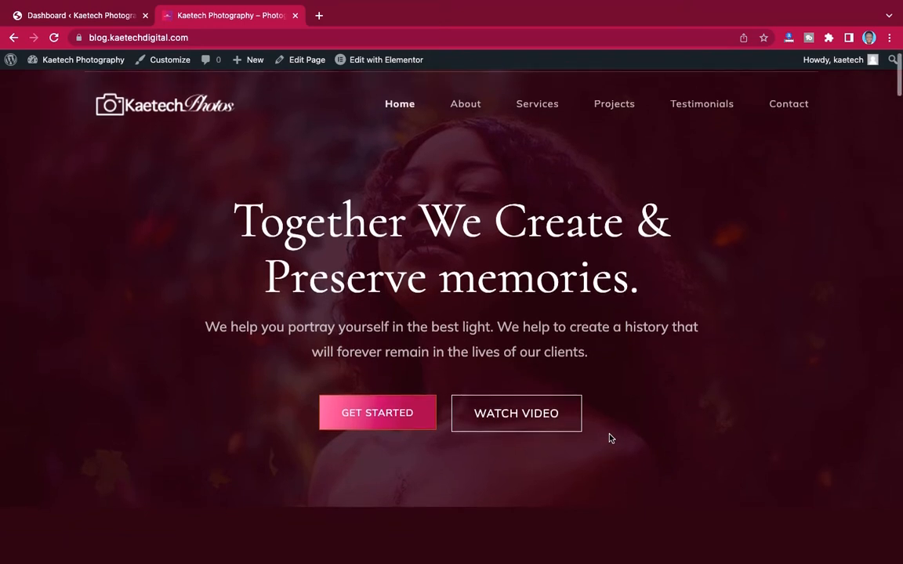
scroll(606, 436, "up", 1)
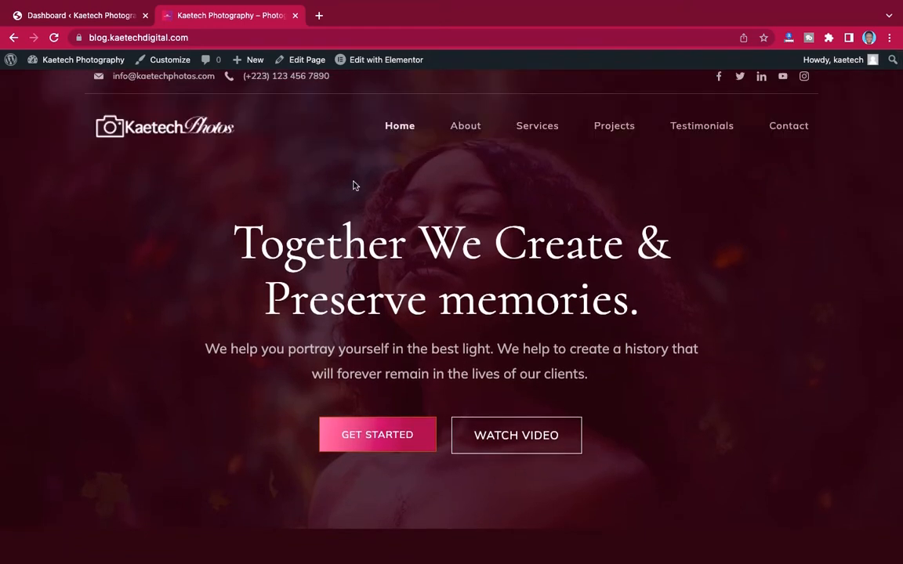
scroll(764, 187, "down", 5)
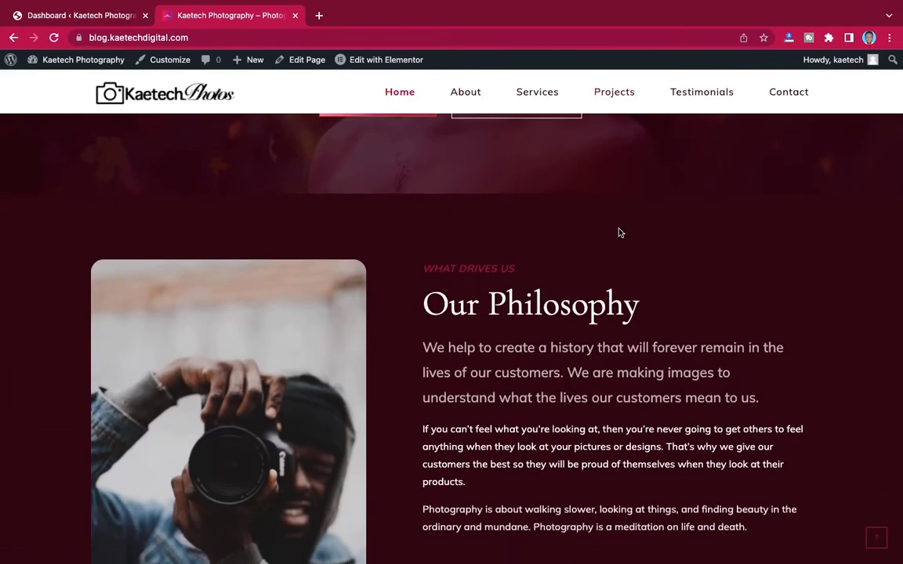
scroll(618, 234, "up", 5)
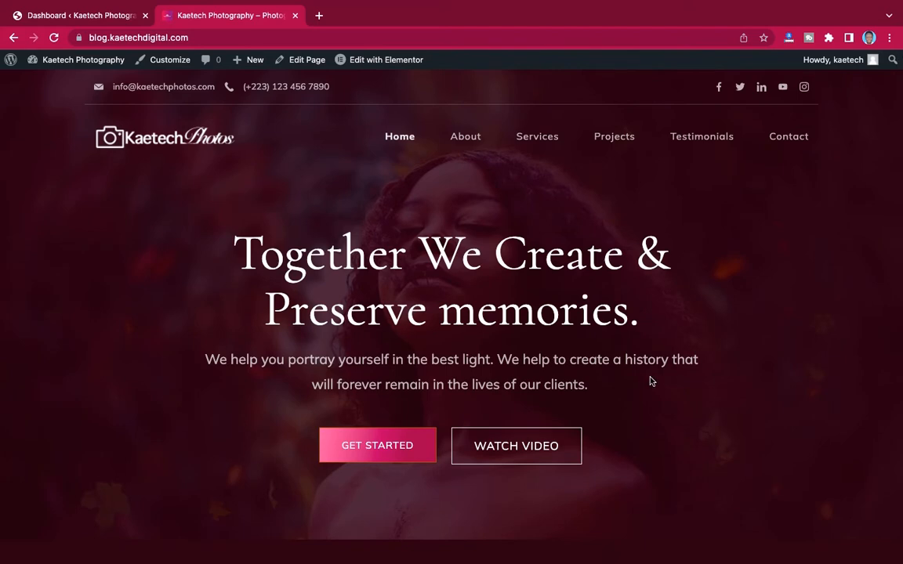
scroll(649, 379, "down", 2)
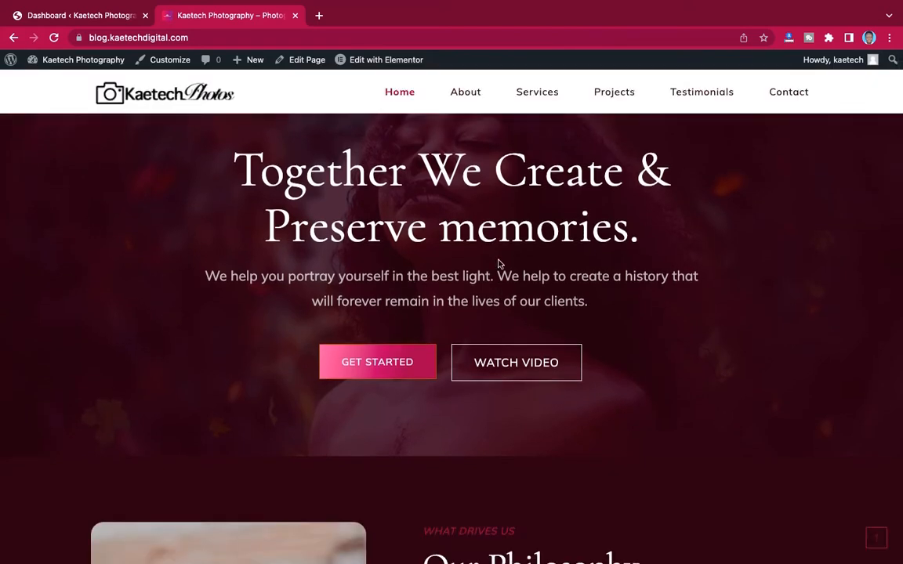
scroll(680, 331, "down", 5)
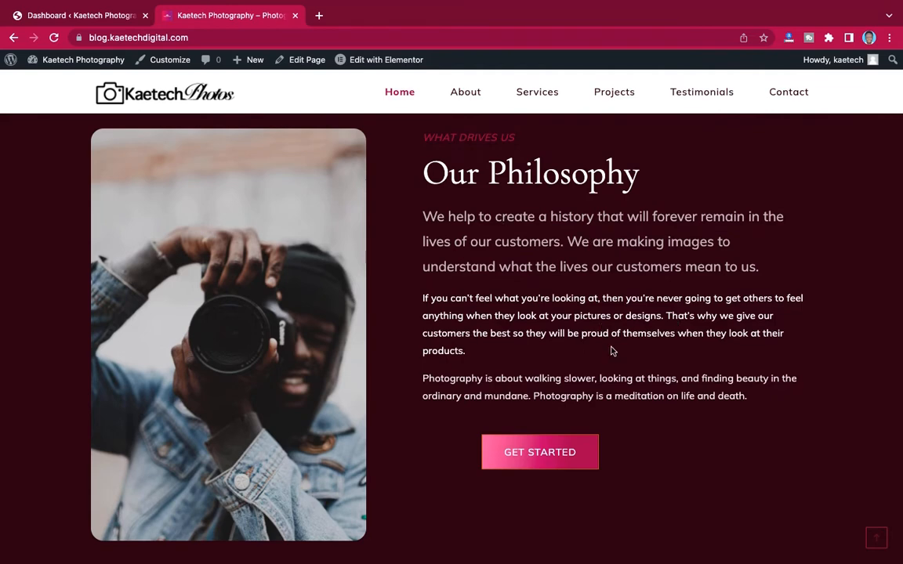
scroll(651, 338, "down", 6)
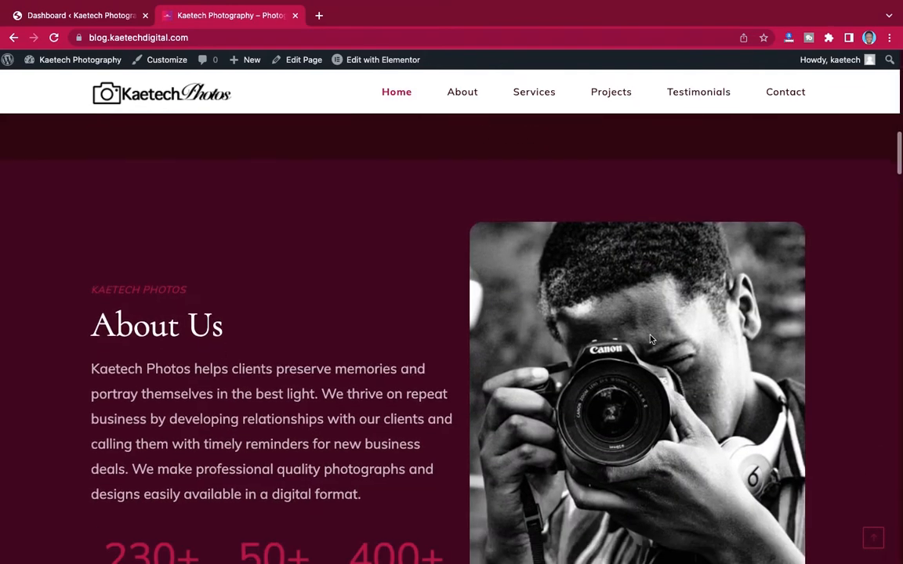
scroll(607, 385, "up", 4)
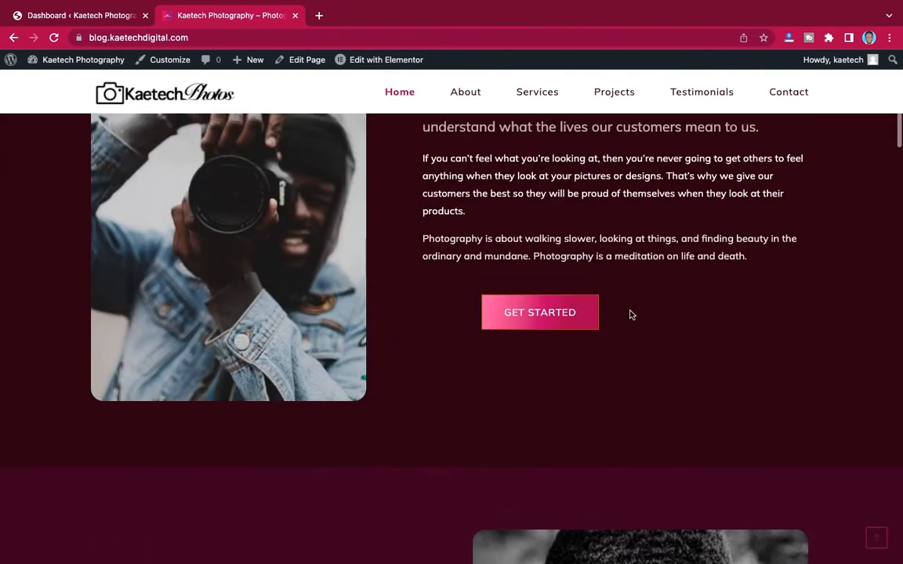
scroll(628, 313, "down", 2)
scroll(633, 417, "down", 5)
scroll(611, 416, "down", 7)
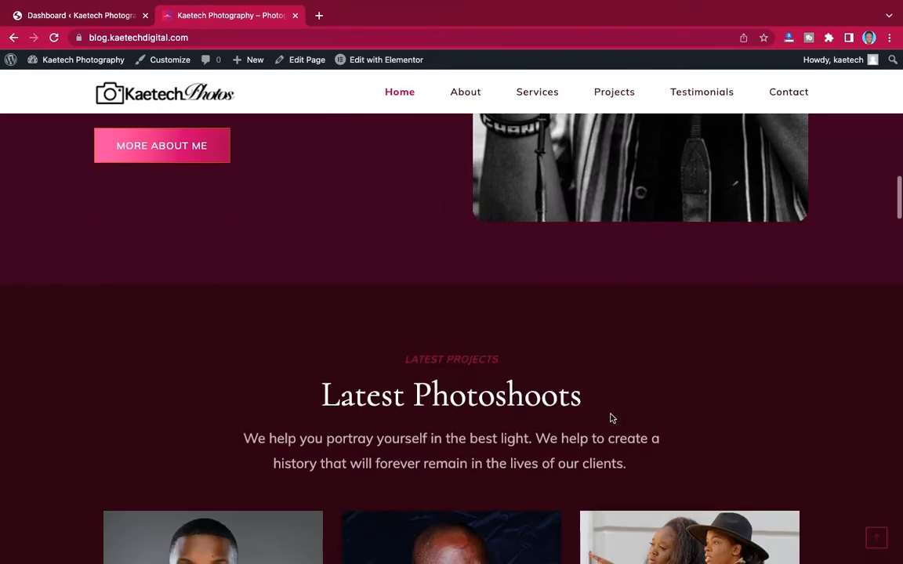
scroll(610, 415, "down", 1)
scroll(610, 418, "down", 3)
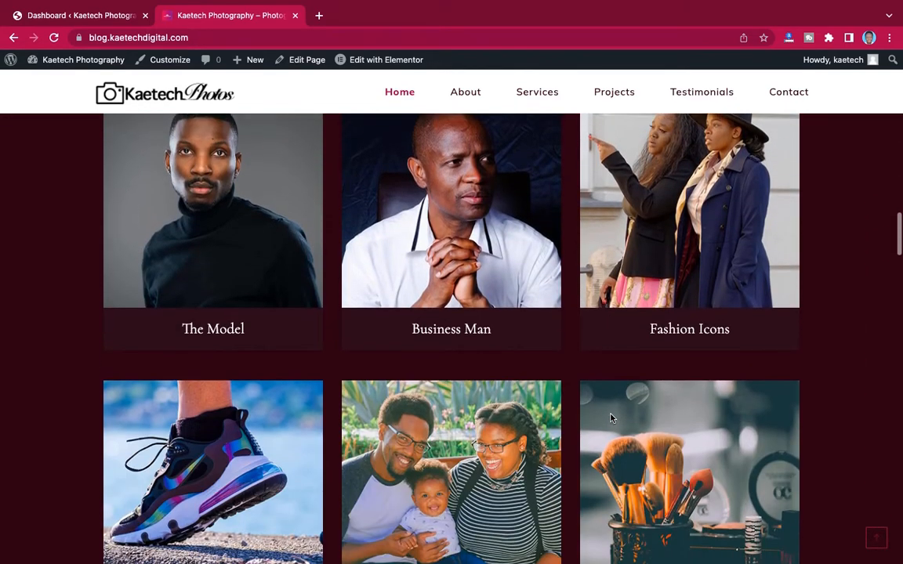
scroll(610, 418, "down", 8)
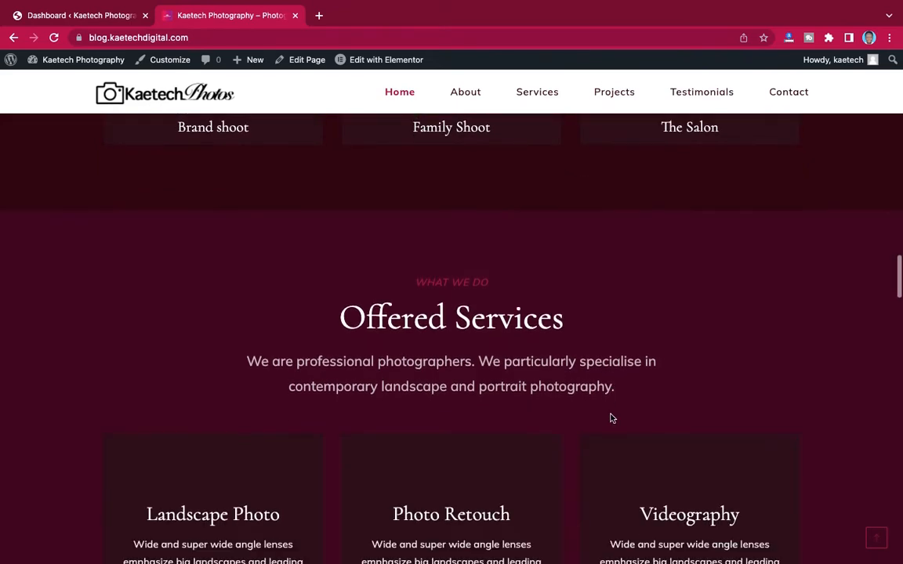
scroll(611, 416, "down", 3)
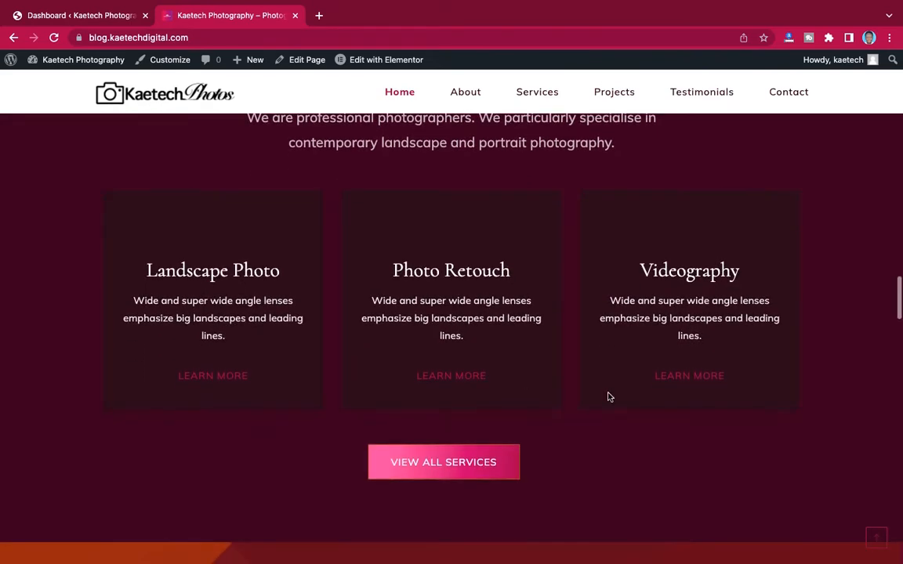
scroll(600, 437, "down", 10)
scroll(603, 439, "up", 1)
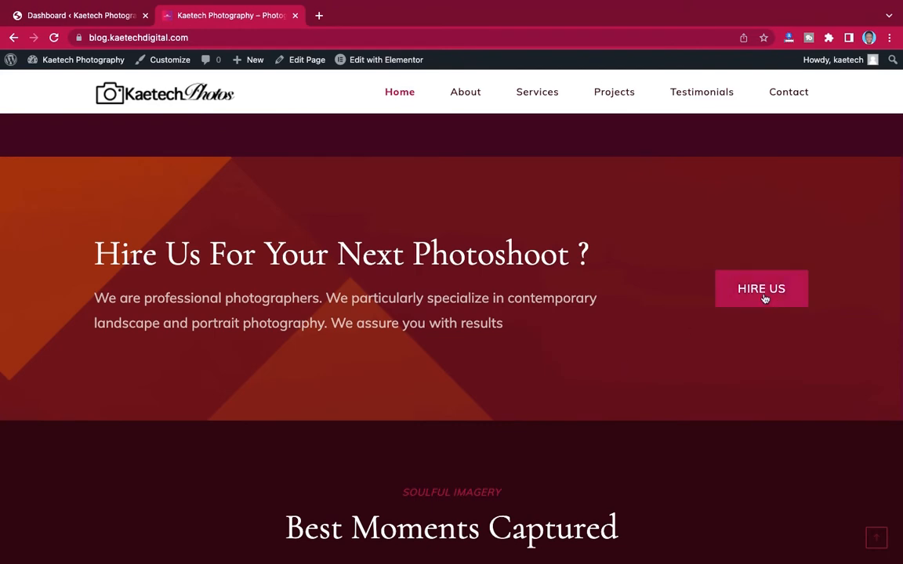
scroll(631, 378, "down", 5)
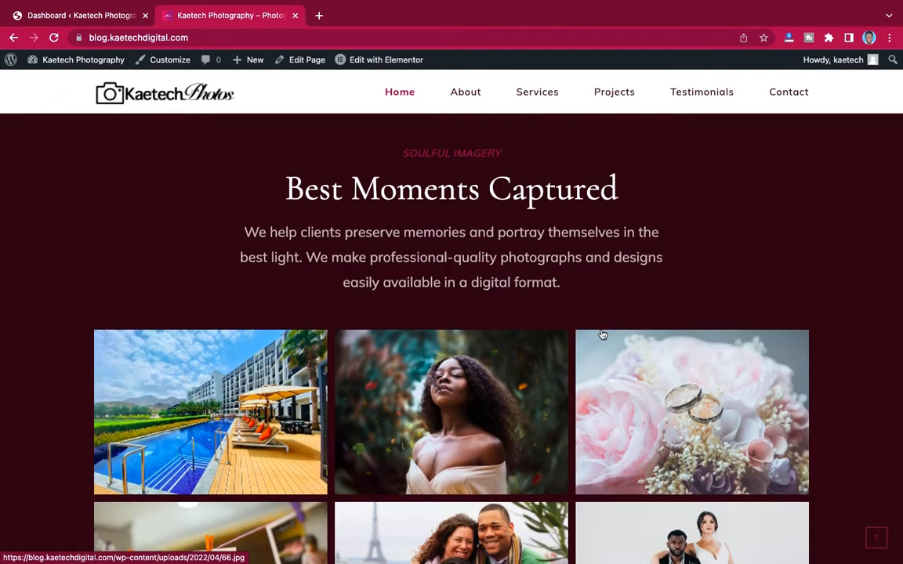
scroll(600, 337, "down", 1)
scroll(602, 335, "down", 1)
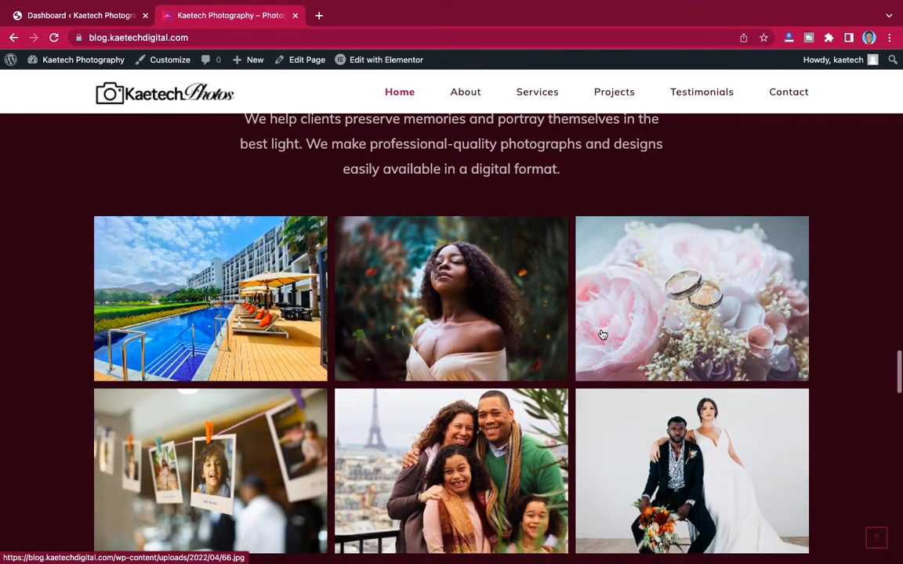
scroll(602, 335, "down", 1)
scroll(602, 336, "down", 3)
scroll(600, 336, "up", 2)
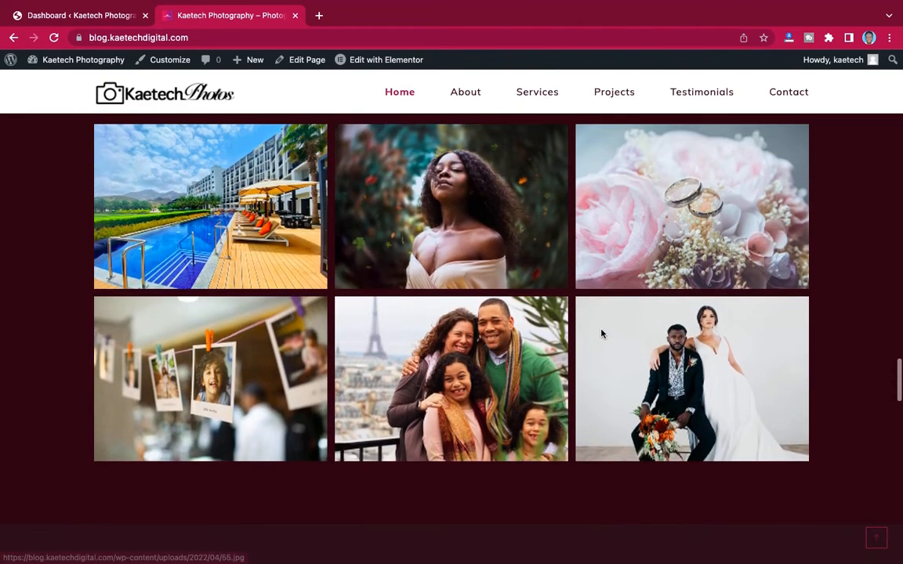
scroll(600, 336, "down", 6)
scroll(602, 334, "down", 1)
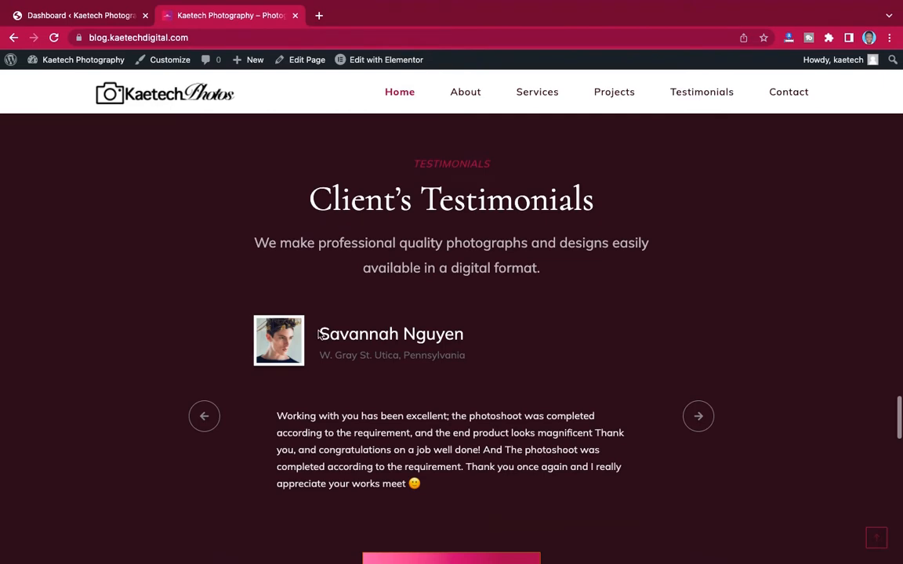
scroll(538, 442, "down", 10)
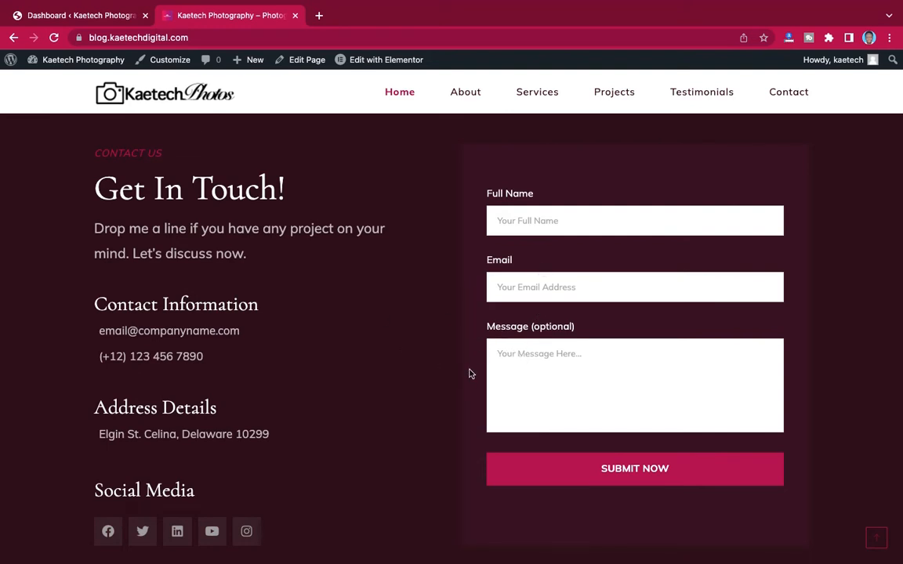
scroll(470, 374, "down", 5)
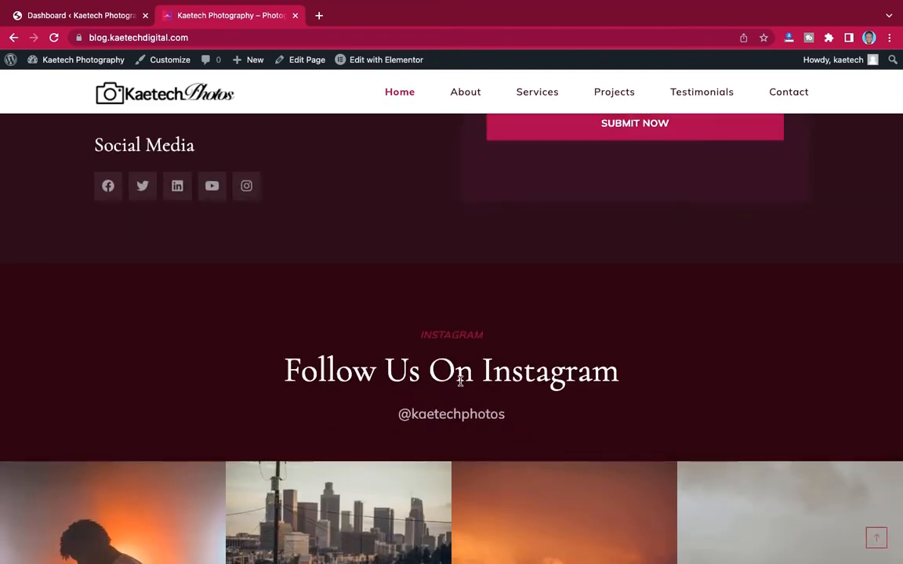
scroll(439, 368, "down", 2)
scroll(460, 381, "down", 2)
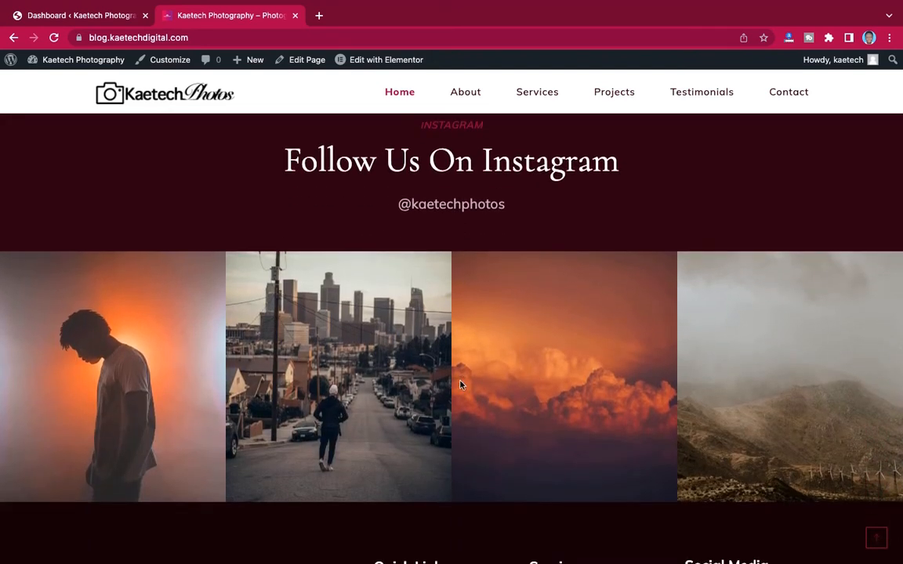
scroll(476, 433, "down", 1)
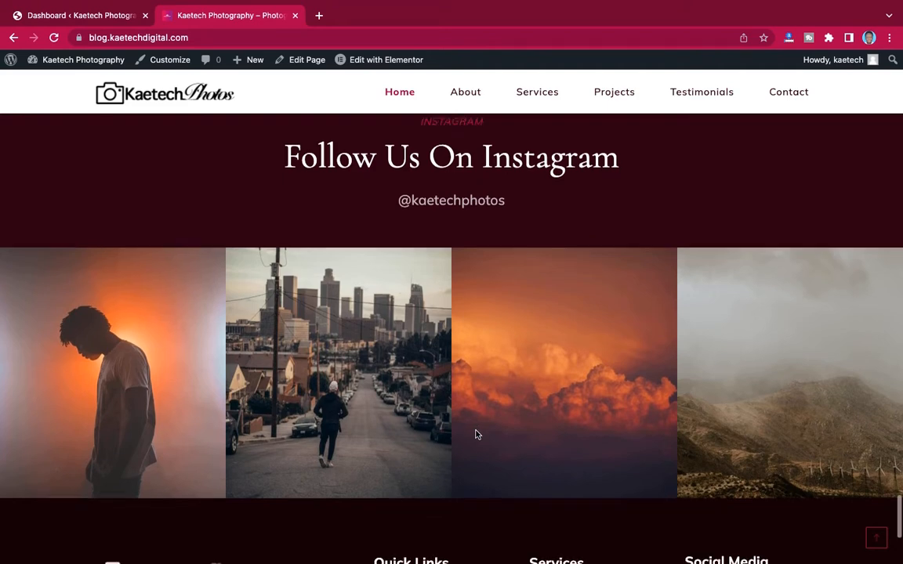
scroll(476, 433, "up", 1)
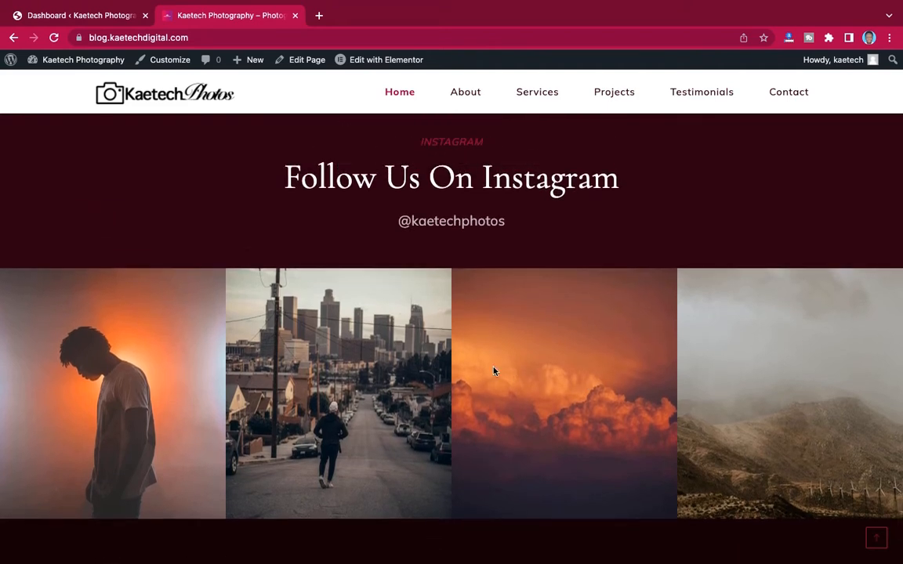
scroll(468, 391, "down", 5)
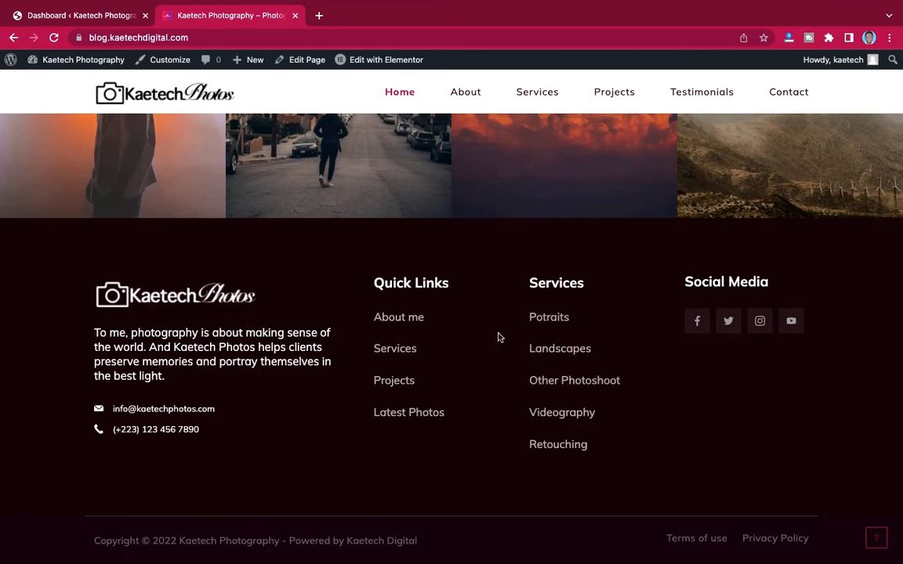
scroll(499, 336, "up", 15)
scroll(499, 334, "up", 20)
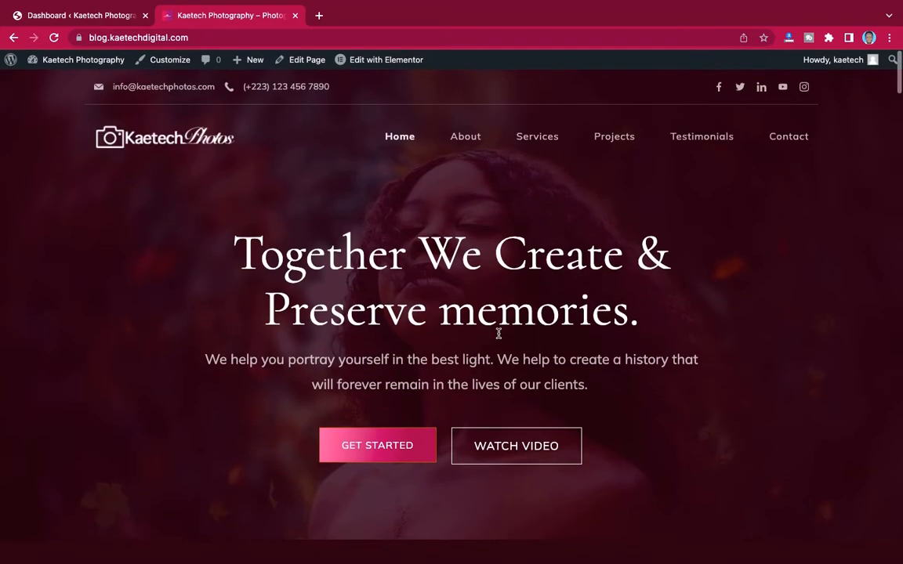
- Browse the About and Services pages from the site's nav bar
left_click(464, 138)
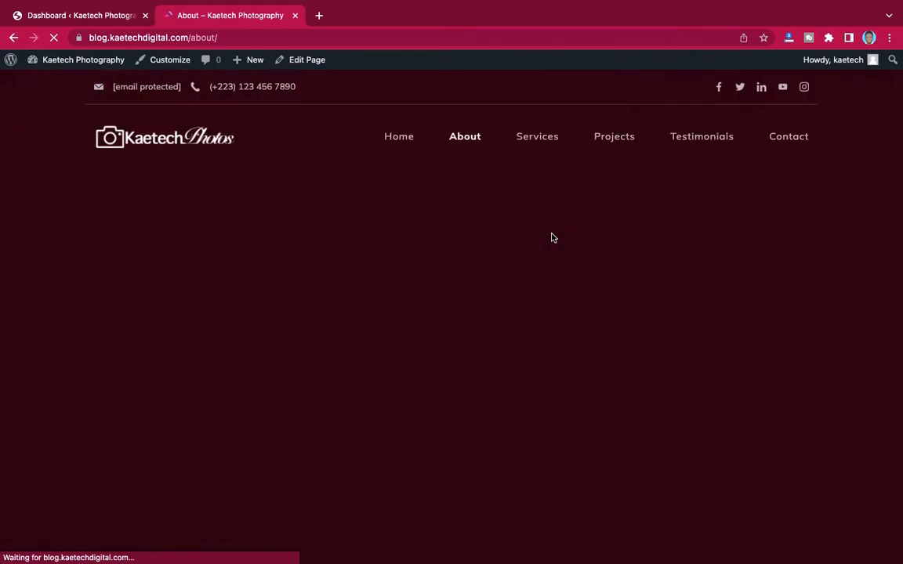
scroll(551, 238, "down", 5)
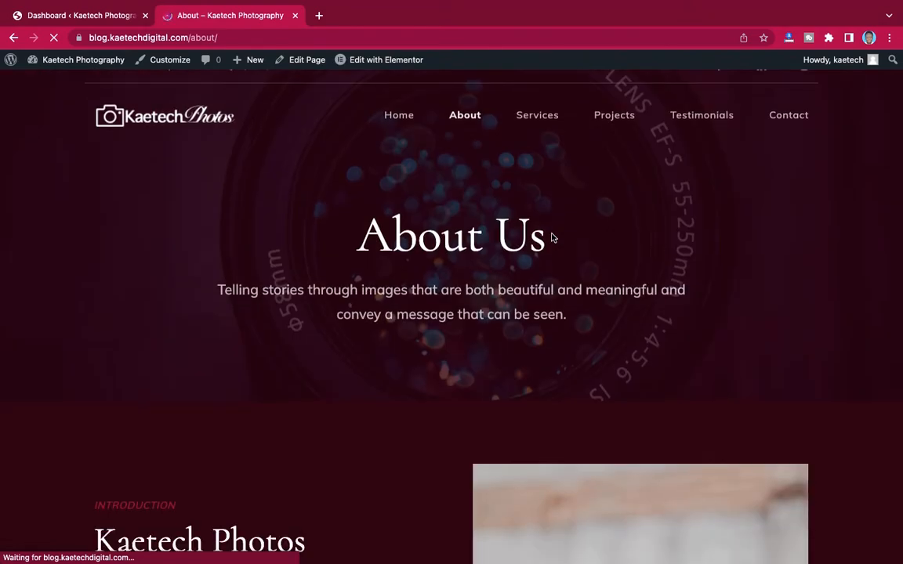
scroll(551, 238, "down", 15)
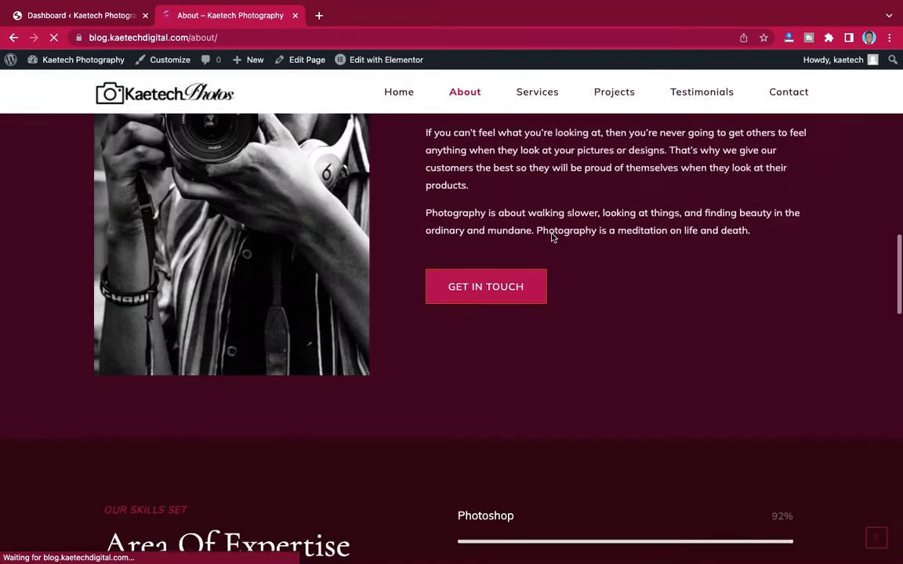
scroll(551, 238, "down", 8)
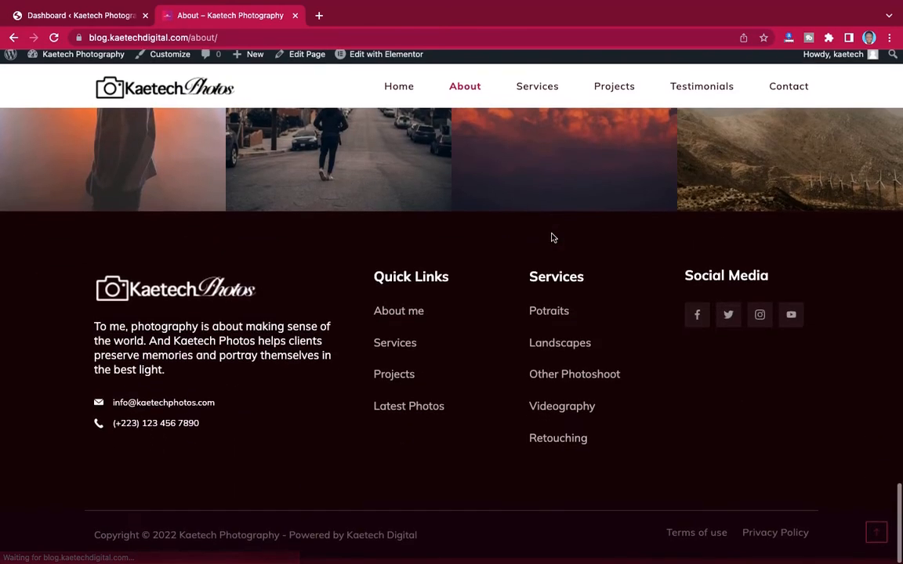
scroll(551, 238, "up", 20)
scroll(551, 238, "up", 10)
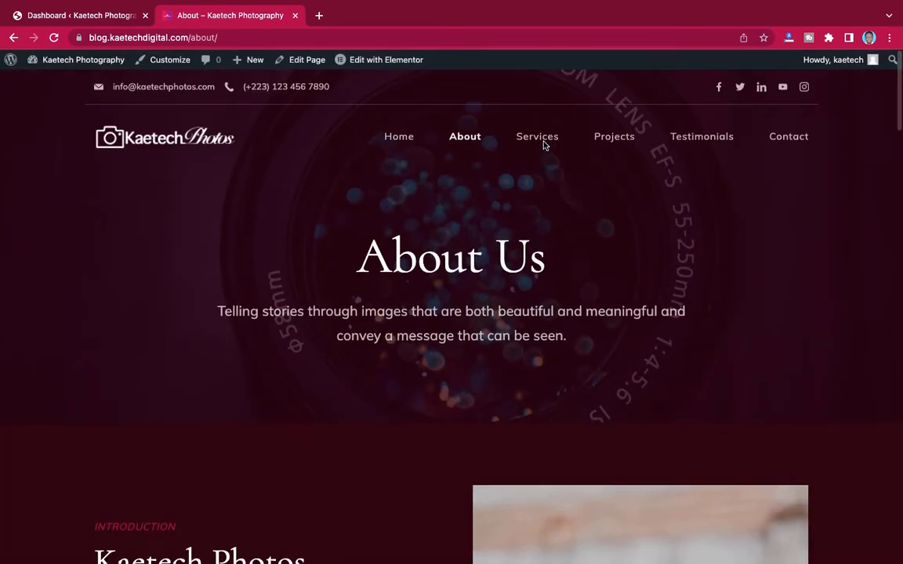
left_click(544, 140)
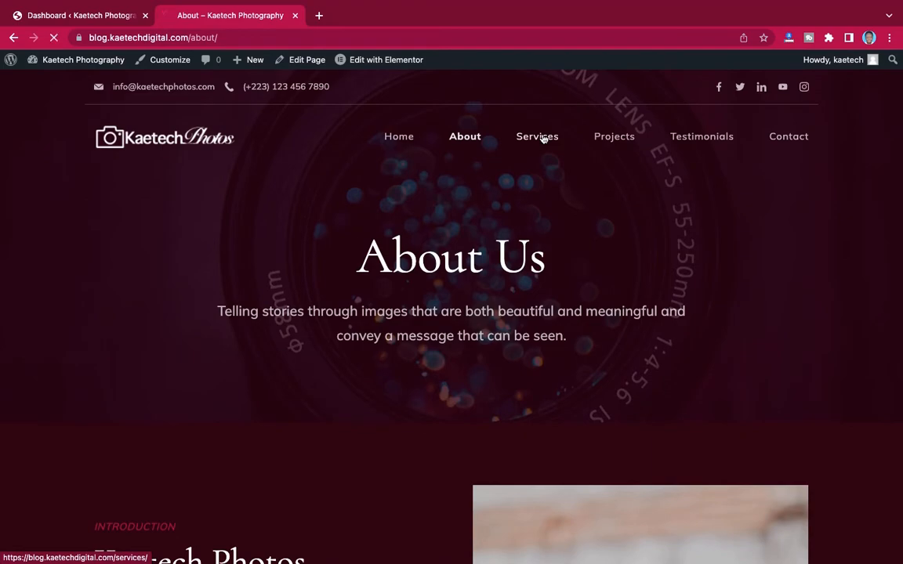
scroll(596, 224, "down", 10)
scroll(596, 224, "down", 10)
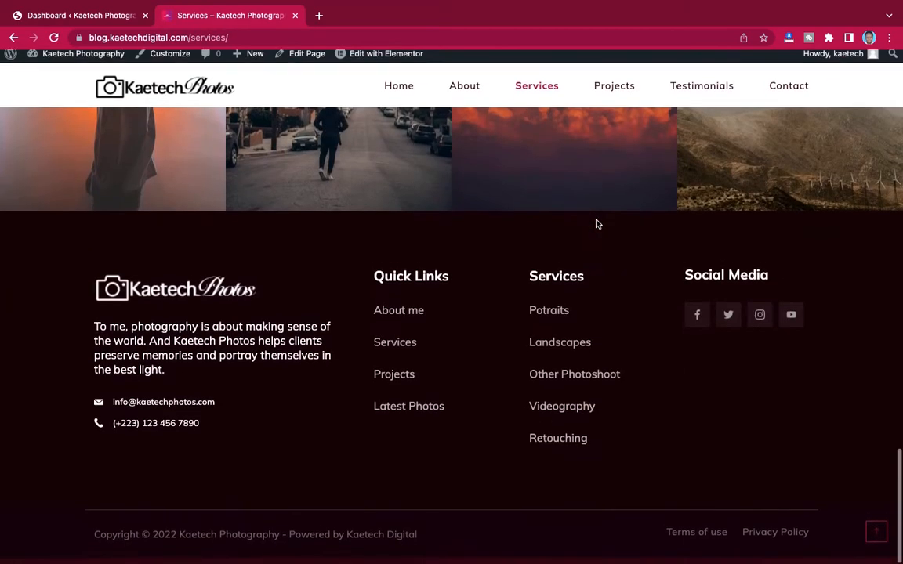
scroll(596, 225, "up", 20)
scroll(596, 224, "up", 2)
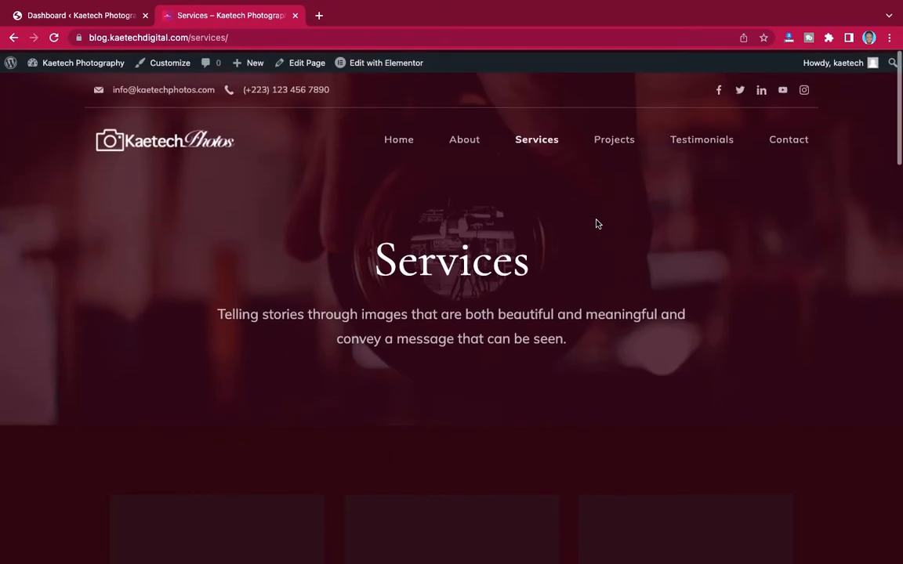
- Browse the Projects and Testimonials pages
left_click(619, 143)
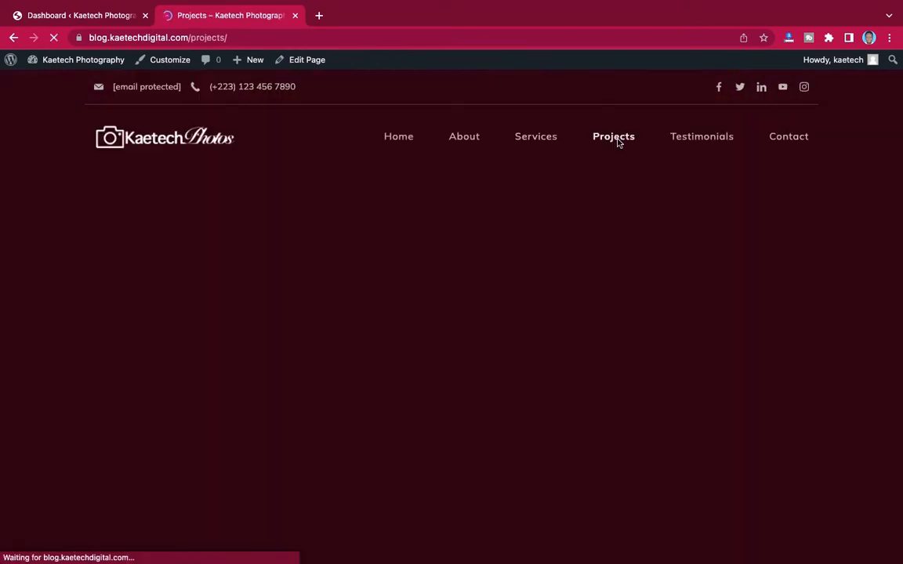
scroll(604, 258, "down", 4)
scroll(605, 258, "down", 5)
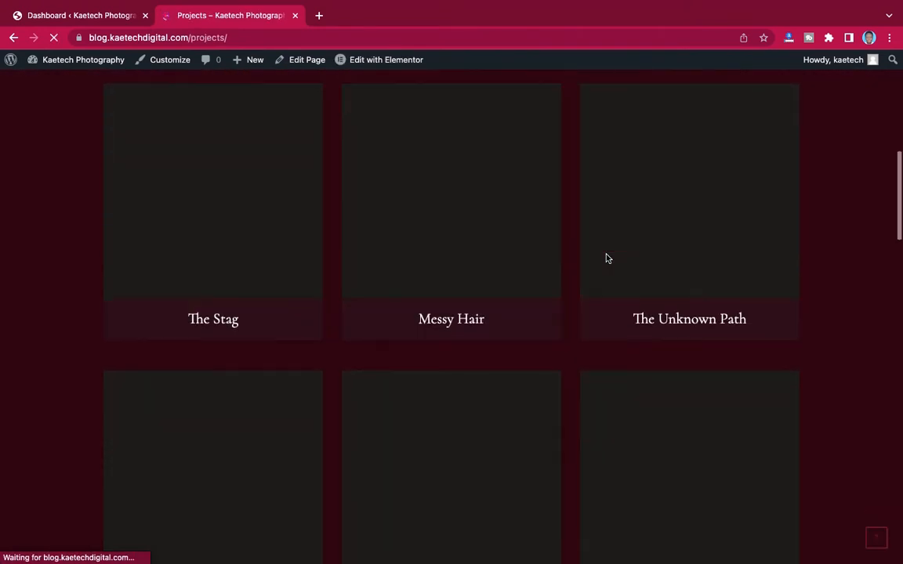
scroll(608, 259, "down", 11)
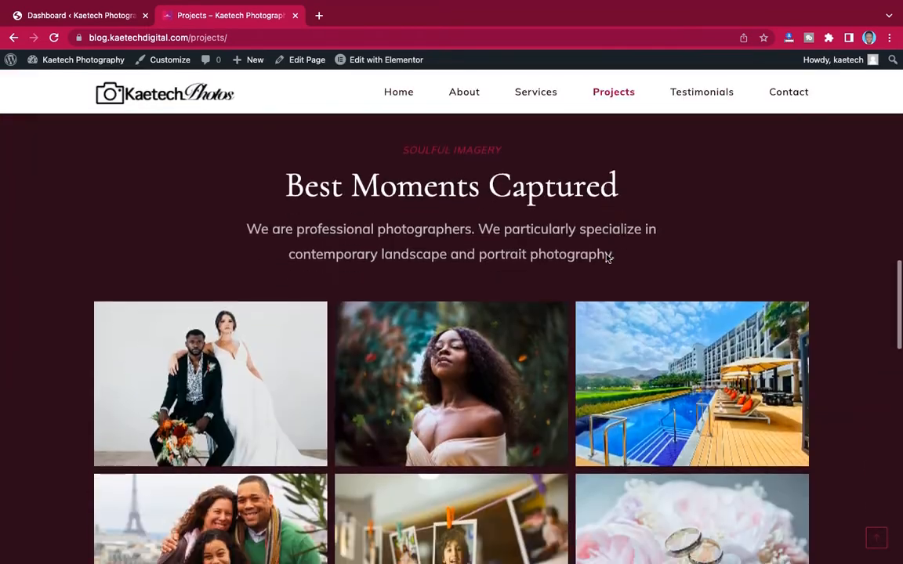
scroll(608, 259, "up", 10)
scroll(605, 258, "up", 5)
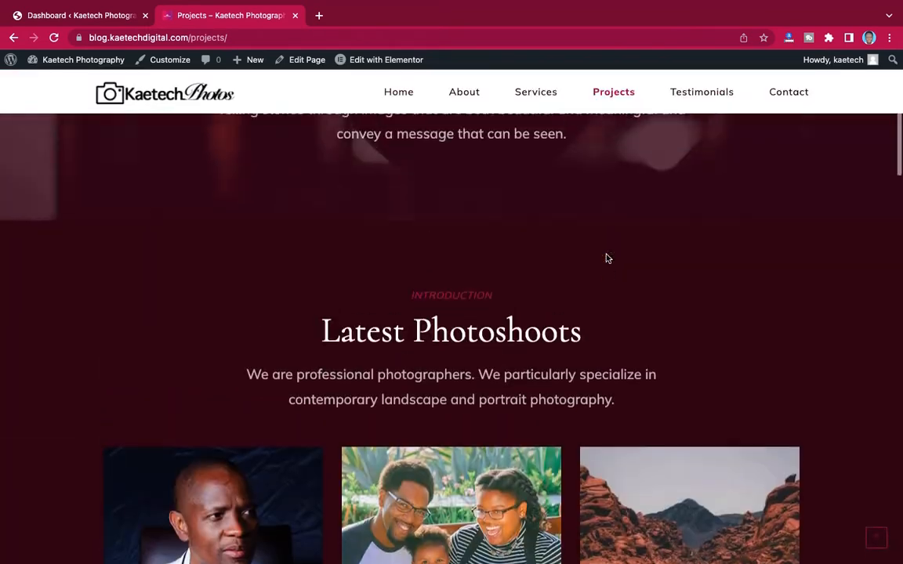
left_click(701, 95)
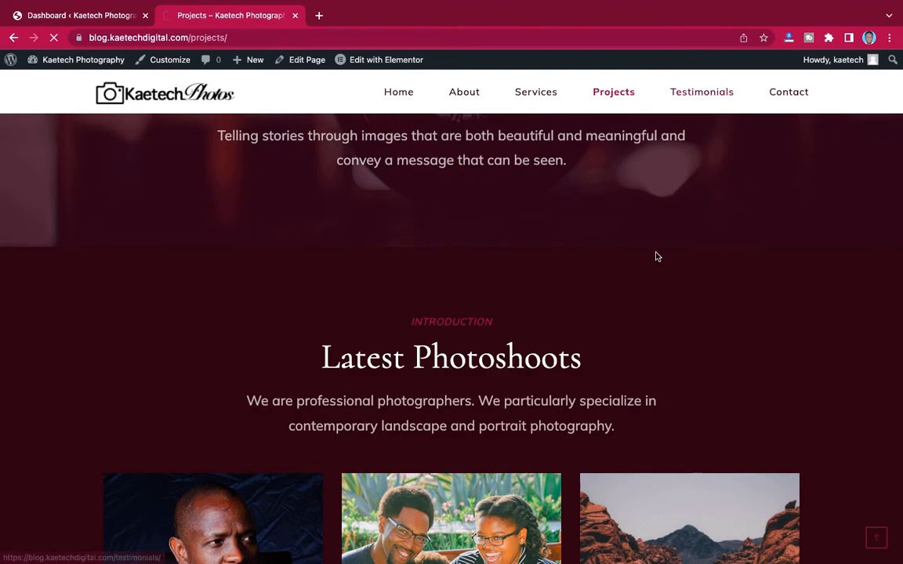
scroll(646, 297, "down", 15)
scroll(649, 298, "up", 16)
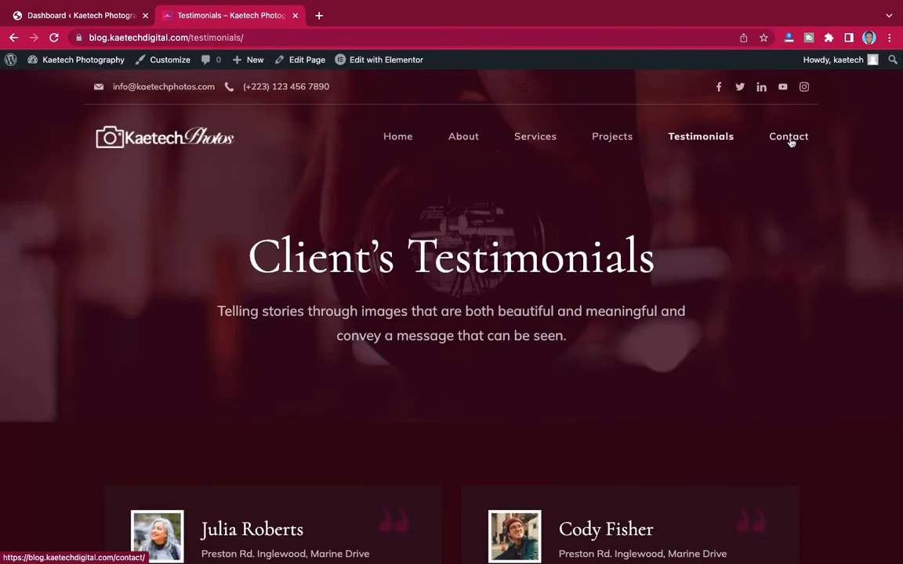
- Browse the Contact page down to its bottom and back up
left_click(788, 138)
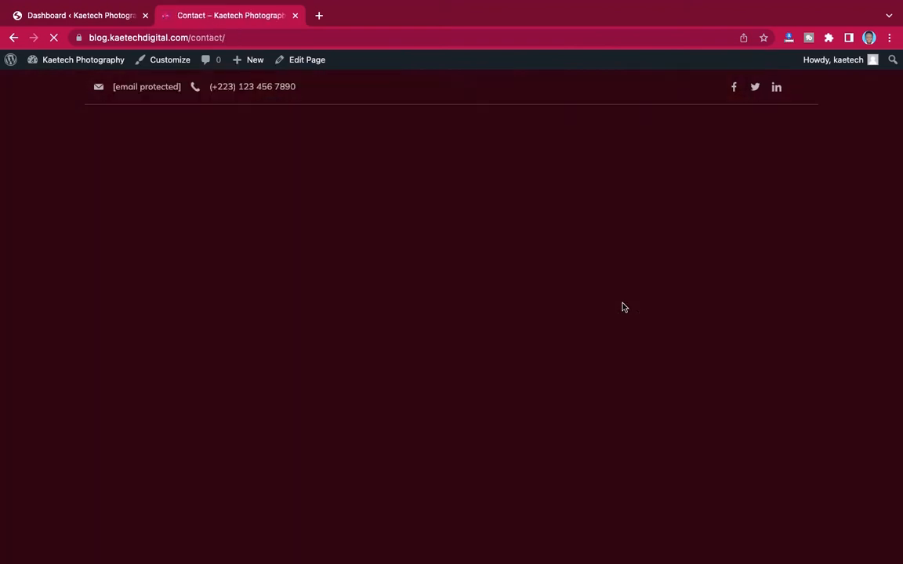
scroll(621, 304, "down", 12)
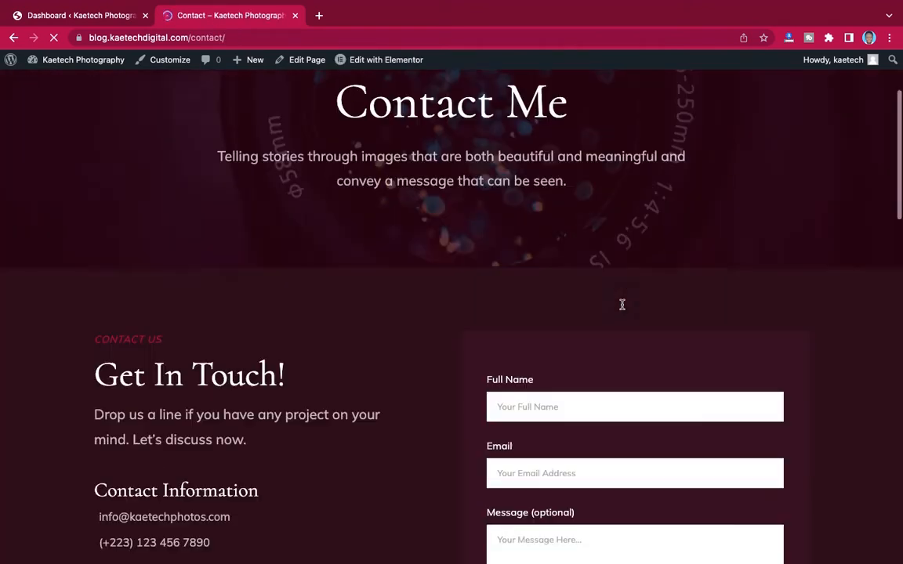
scroll(622, 305, "up", 5)
scroll(622, 305, "down", 5)
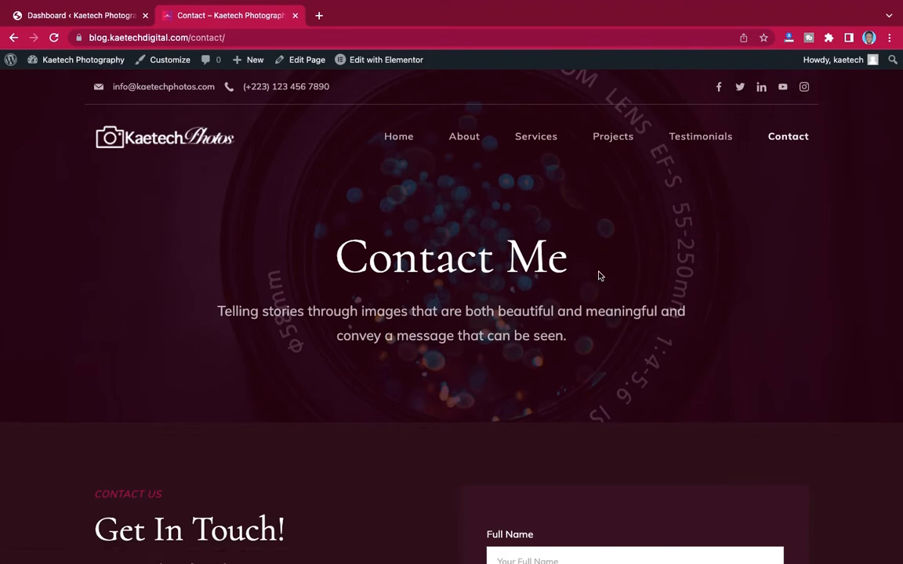
scroll(592, 291, "down", 12)
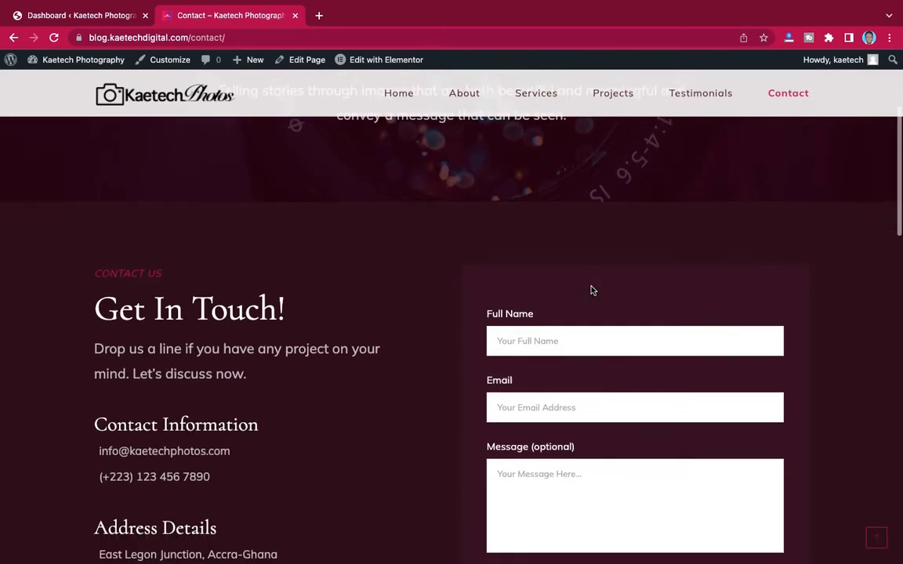
scroll(587, 297, "down", 2)
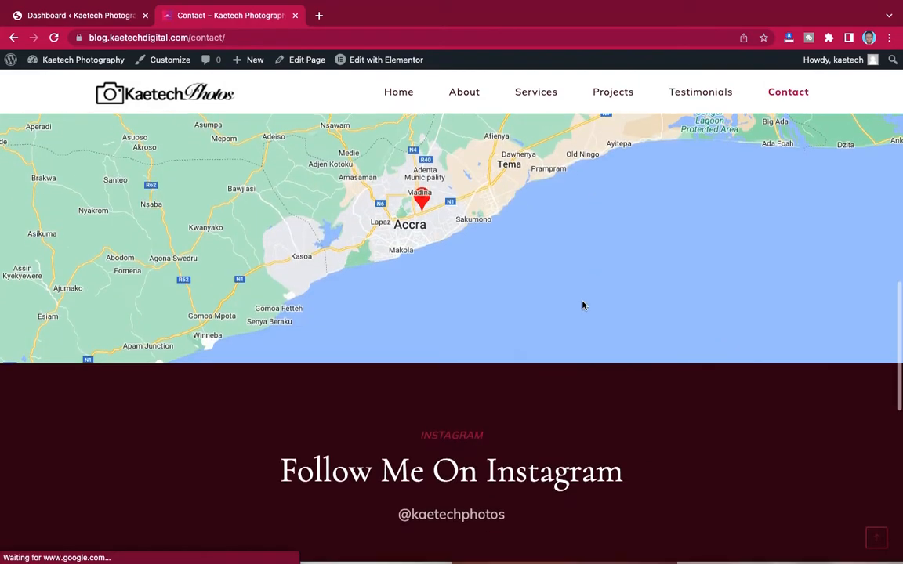
scroll(554, 451, "down", 6)
scroll(556, 454, "up", 20)
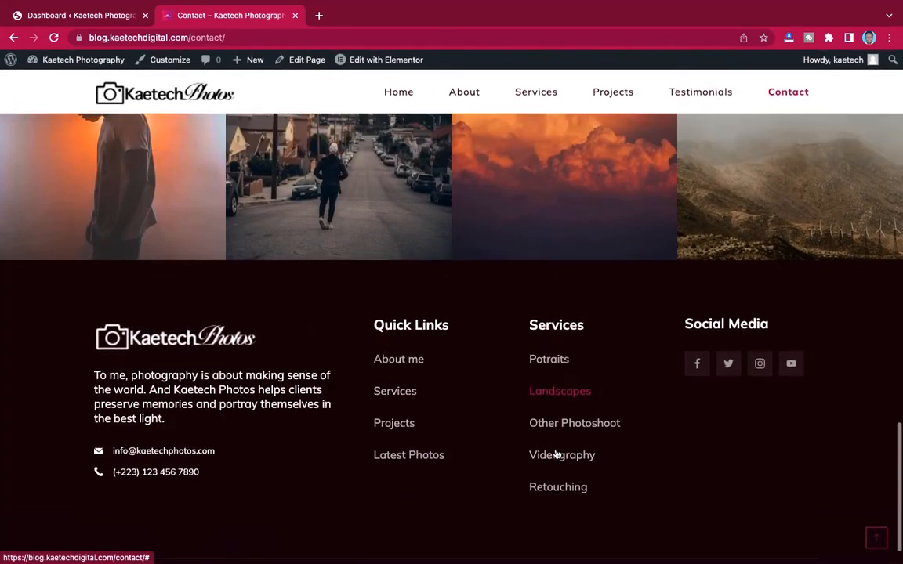
scroll(557, 454, "up", 2)
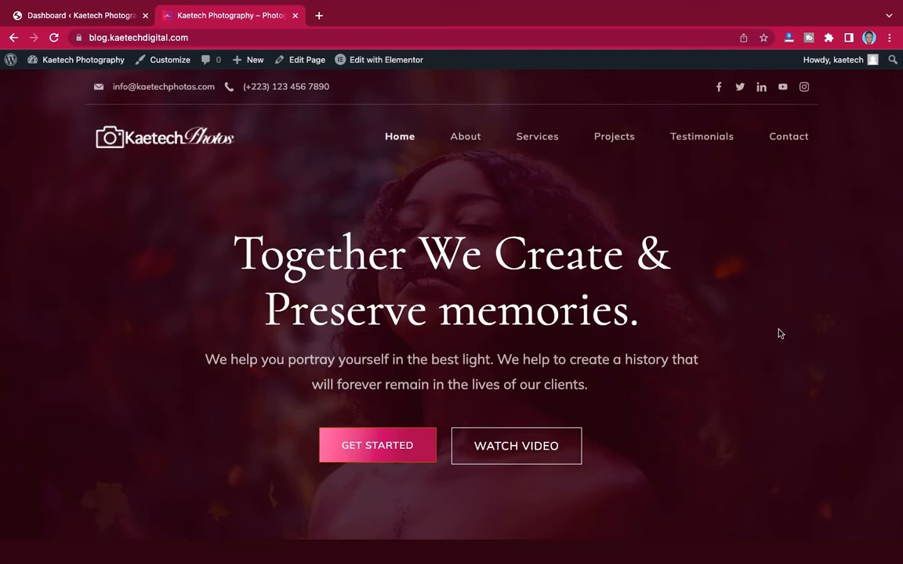
- Scroll the home page from the hero down to Our Philosophy and back up
scroll(779, 332, "down", 5)
scroll(779, 333, "down", 3)
scroll(778, 334, "up", 10)
scroll(632, 263, "down", 5)
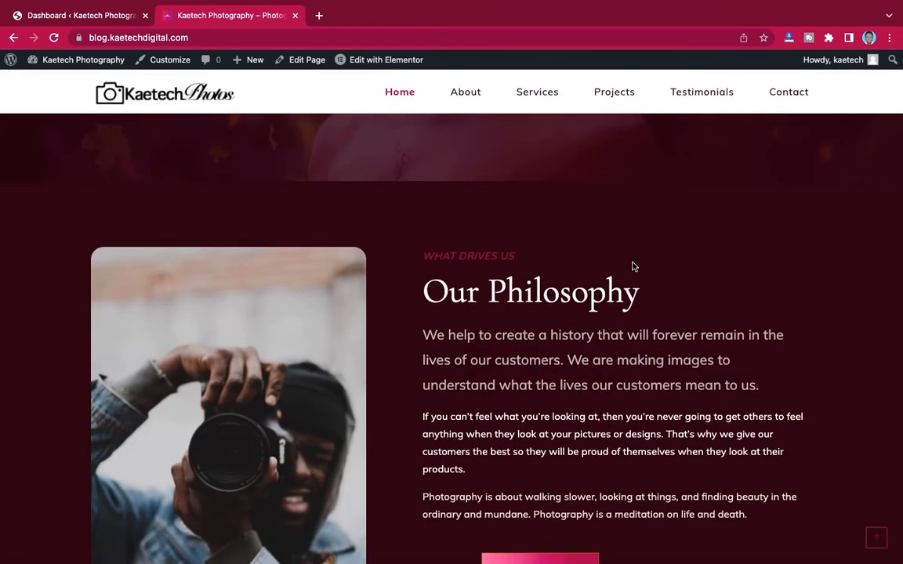
scroll(634, 267, "up", 5)
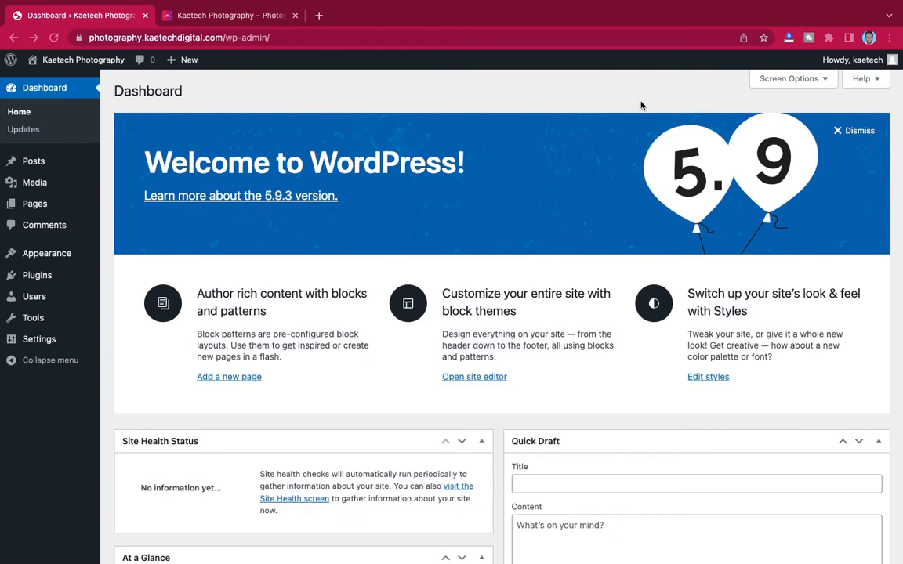
scroll(546, 195, "down", 5)
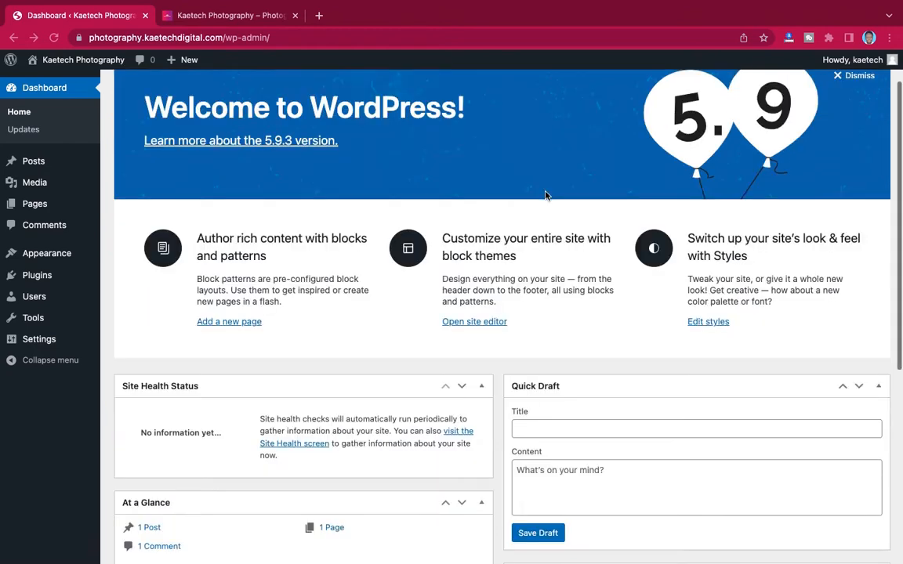
scroll(546, 195, "up", 6)
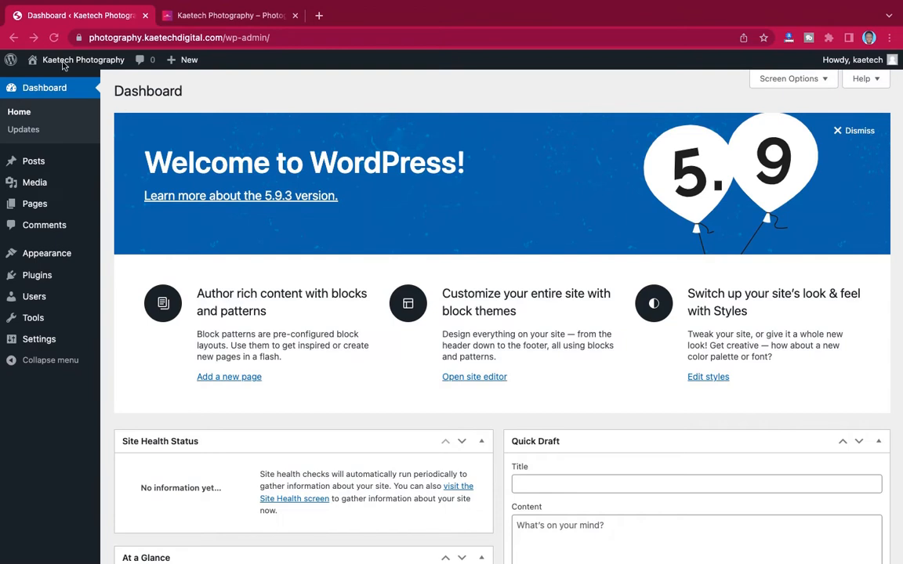
mouse_move(68, 59)
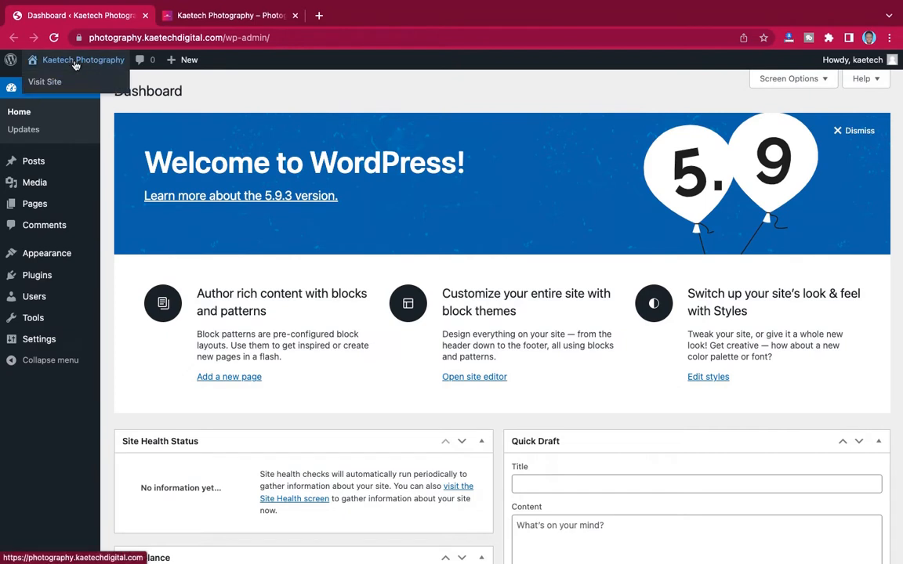
- Open the new site's front end in a separate tab and scroll its Hello world page
right_click(48, 81)
left_click(133, 86)
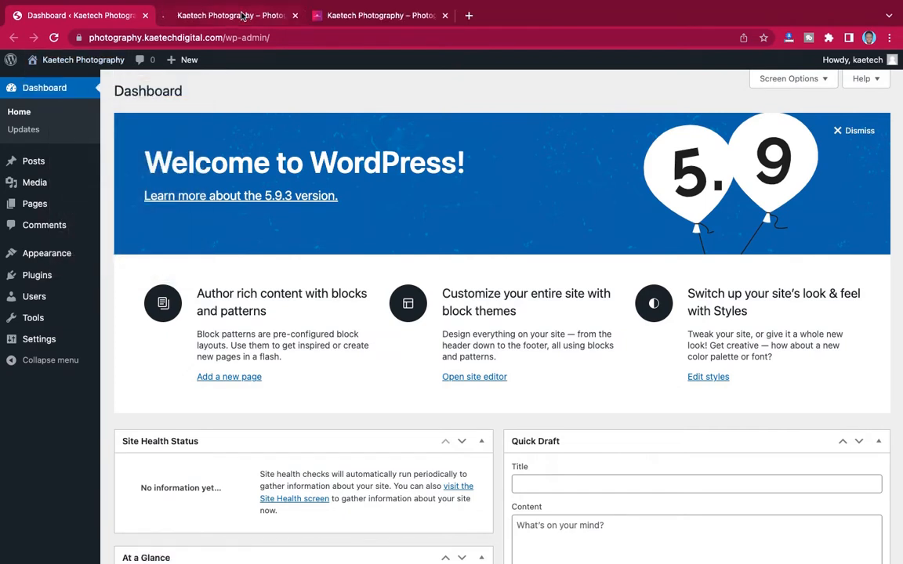
left_click(243, 15)
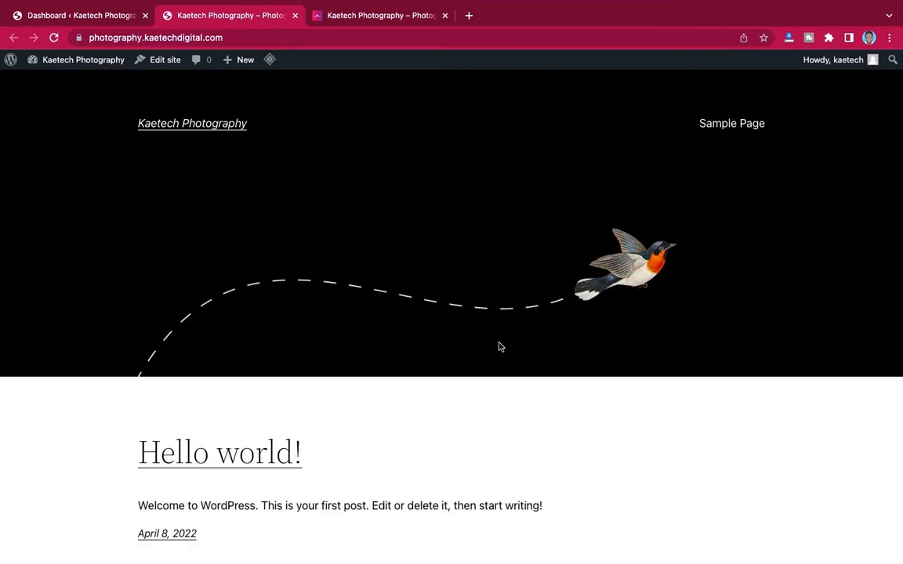
scroll(499, 347, "down", 5)
scroll(500, 347, "up", 4)
scroll(500, 347, "down", 4)
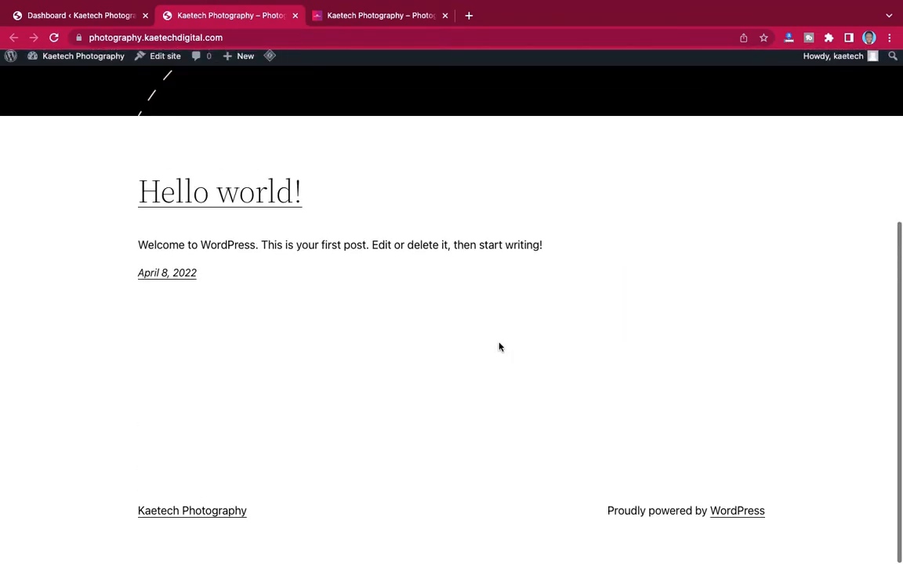
scroll(499, 348, "up", 3)
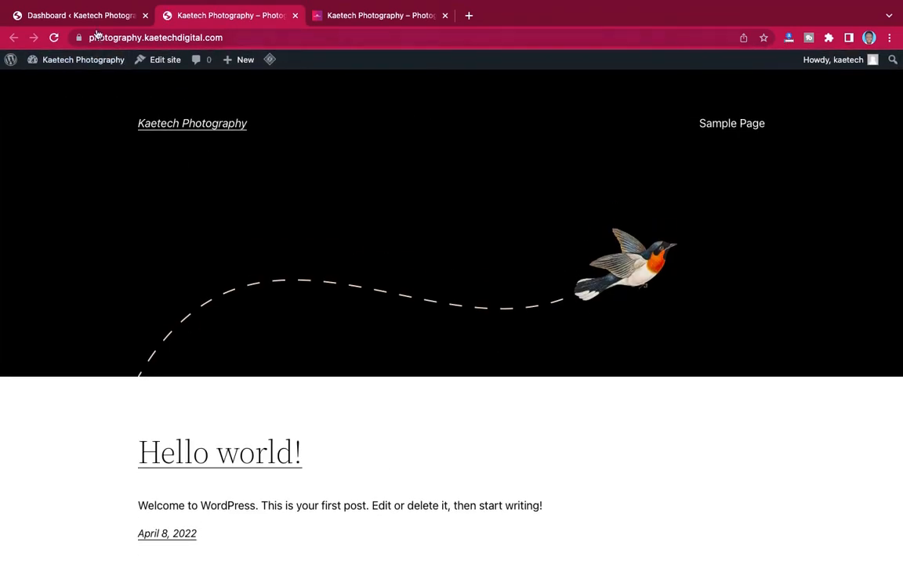
- Compare the Kaetech Photos home page with the new site's Hello world front page
left_click(101, 16)
left_click(349, 17)
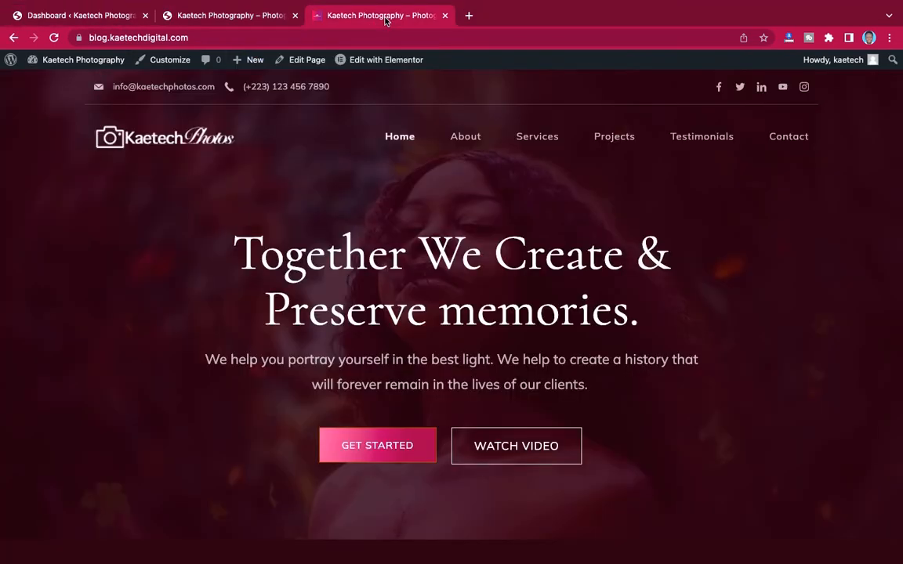
scroll(524, 283, "down", 6)
scroll(525, 283, "up", 6)
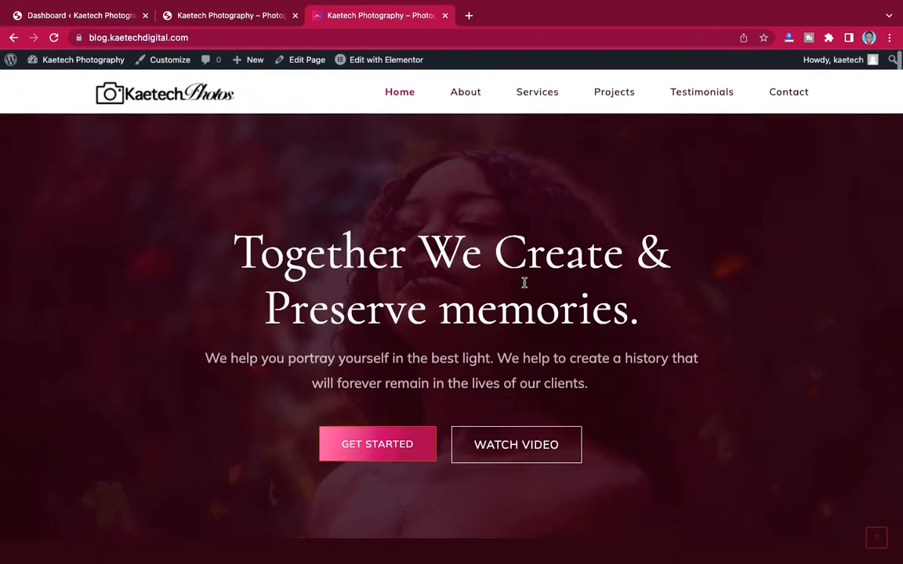
scroll(524, 283, "down", 3)
scroll(525, 283, "down", 5)
scroll(524, 283, "up", 10)
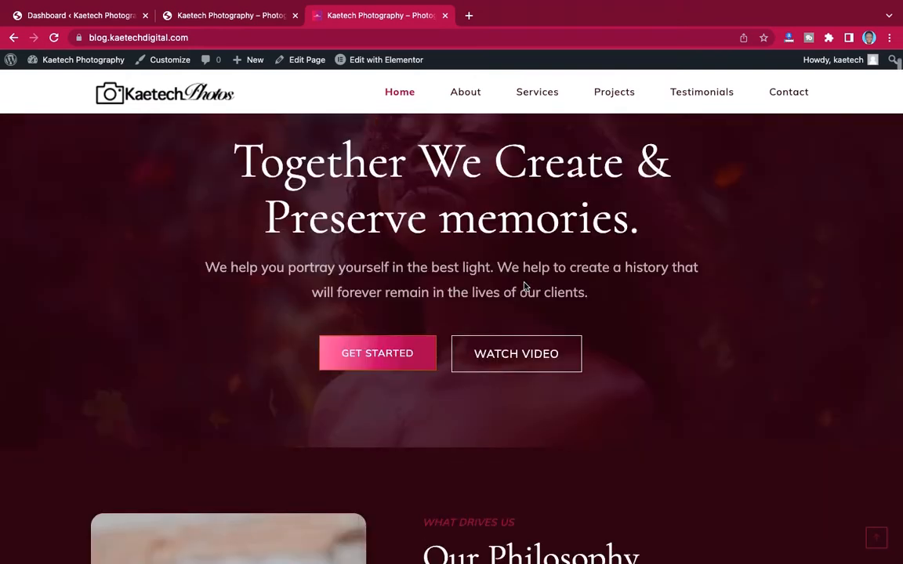
left_click(252, 15)
scroll(440, 266, "down", 4)
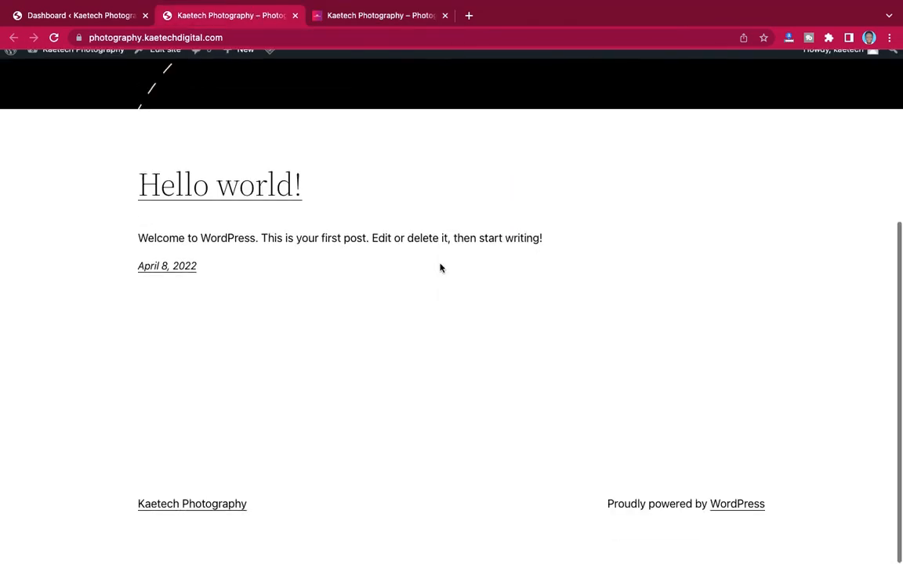
scroll(440, 266, "up", 5)
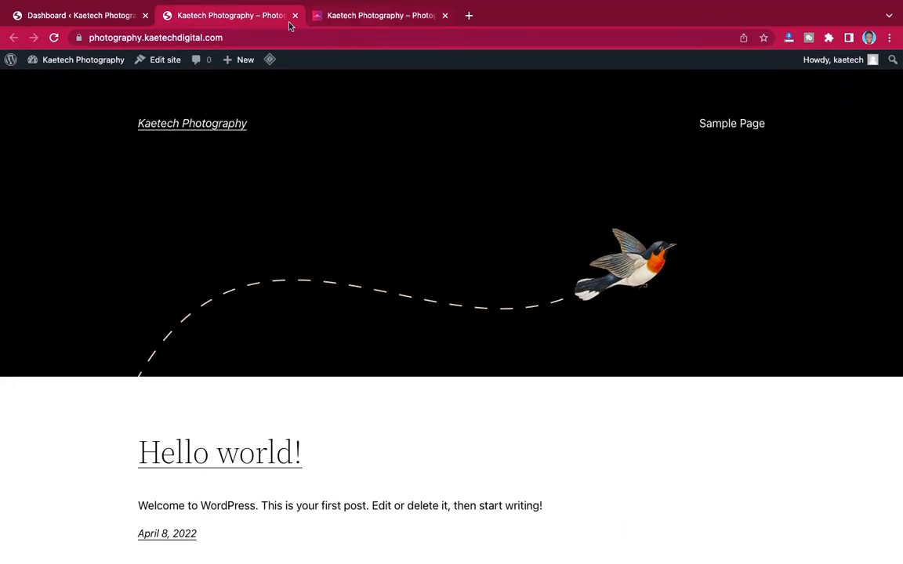
left_click(347, 17)
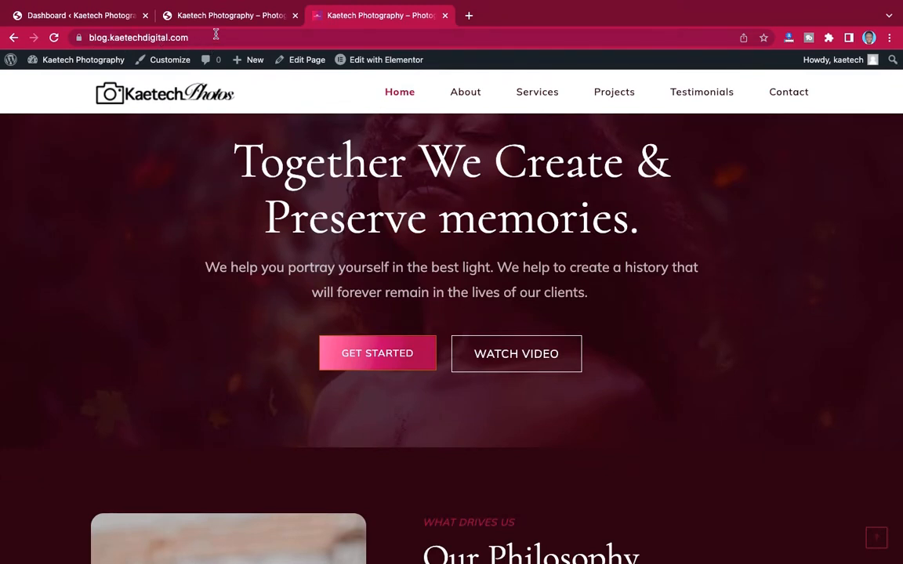
- Flip between the photography front page and Kaetech Photos blog, ending on the admin Dashboard
left_click(202, 14)
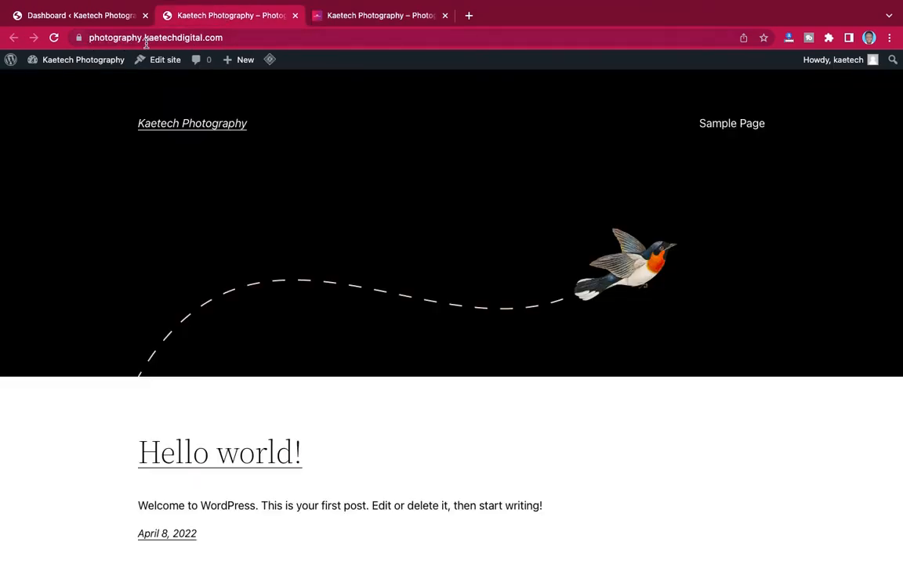
left_click(374, 15)
left_click(221, 16)
left_click(379, 16)
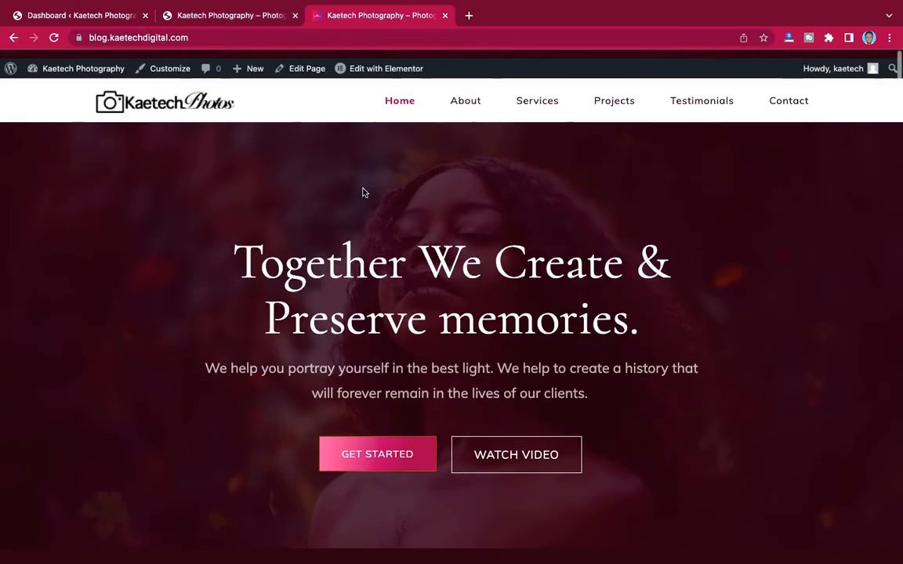
left_click(247, 16)
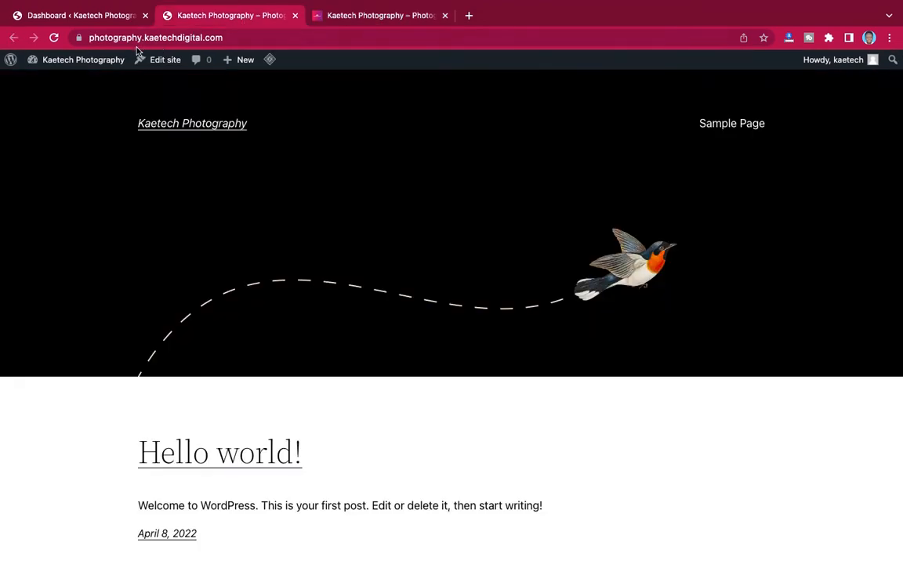
left_click(87, 16)
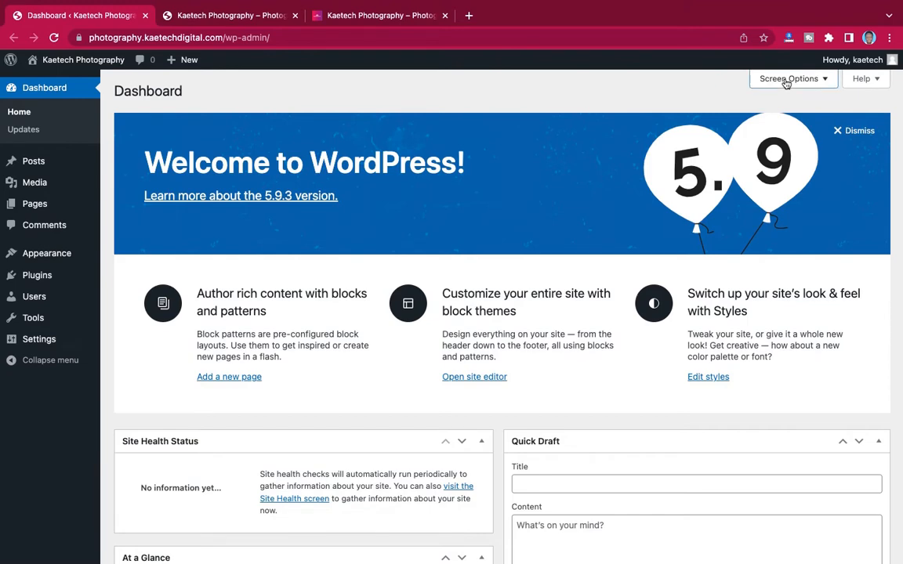
- Hide Welcome, Events and News, Quick Draft, Activity, At a Glance and Site Health boxes, then open Settings > General
left_click(786, 82)
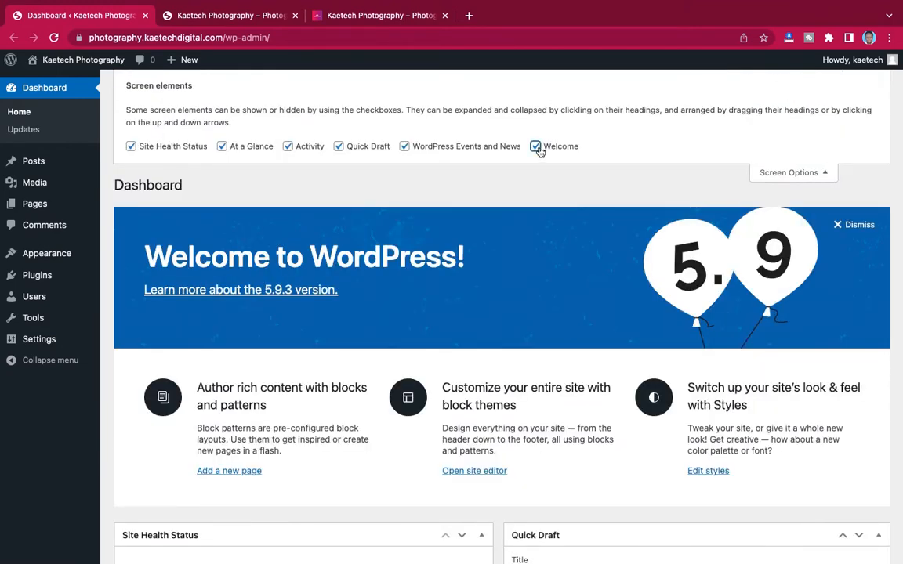
left_click(535, 146)
left_click(405, 146)
left_click(337, 147)
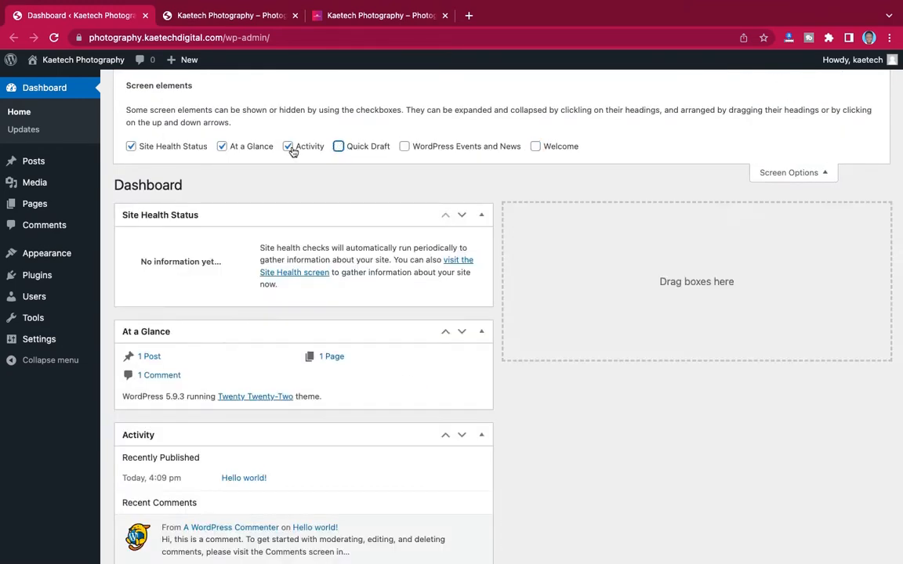
left_click(288, 147)
left_click(222, 147)
left_click(145, 149)
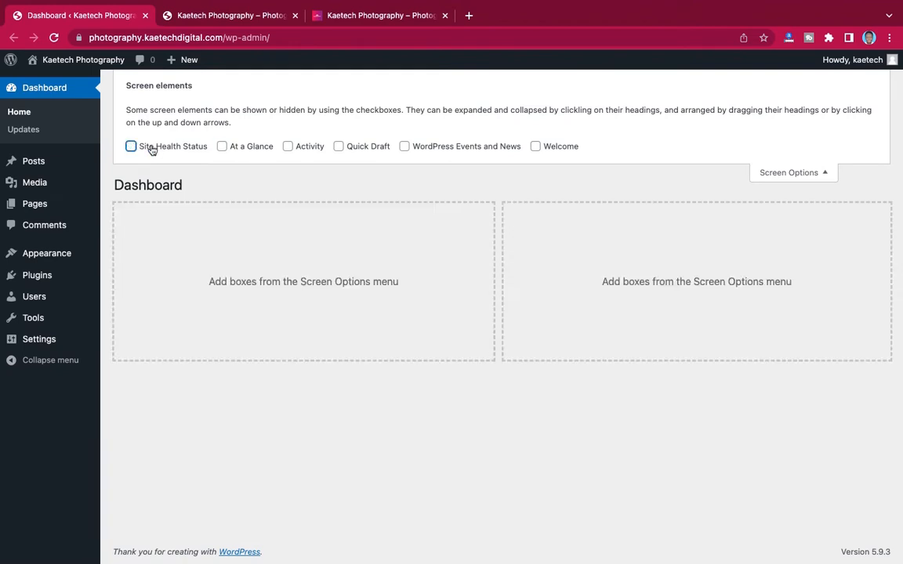
left_click(787, 174)
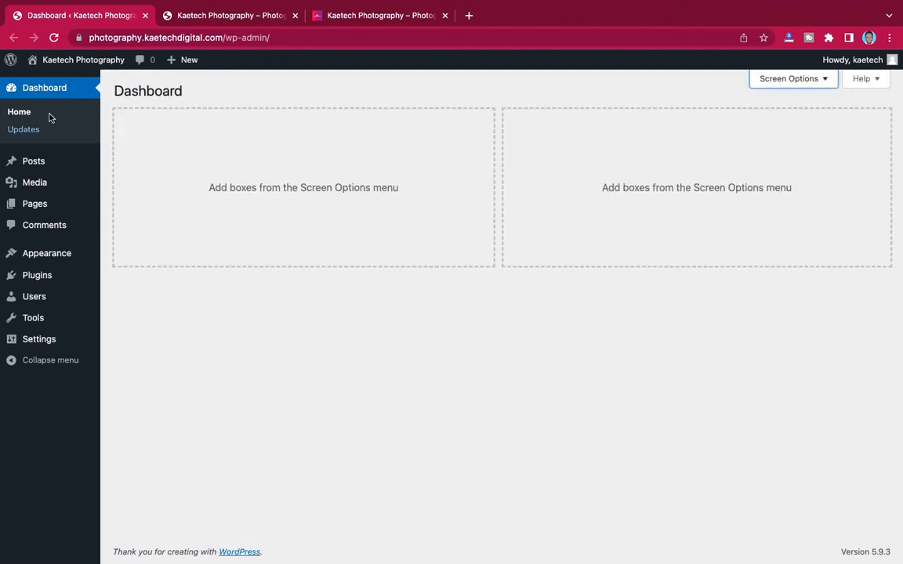
mouse_move(47, 340)
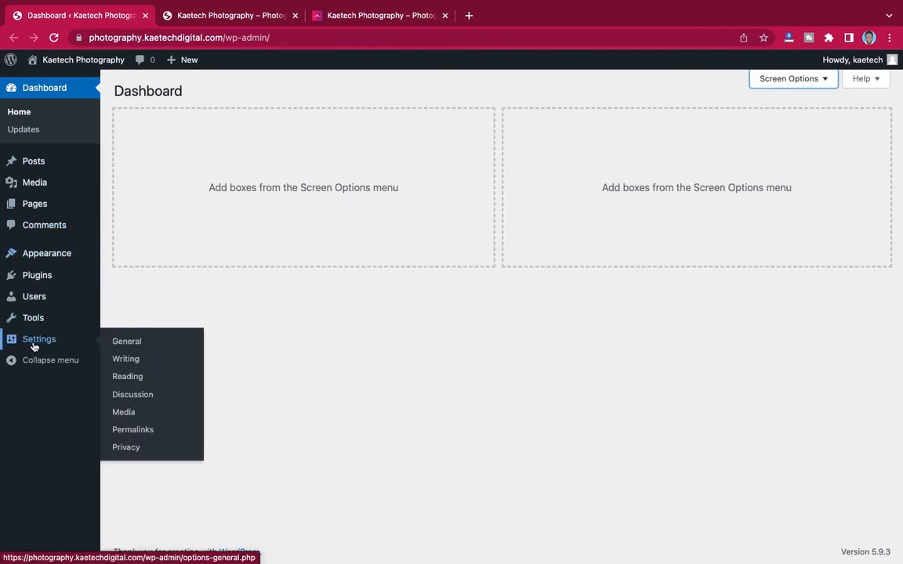
left_click(126, 344)
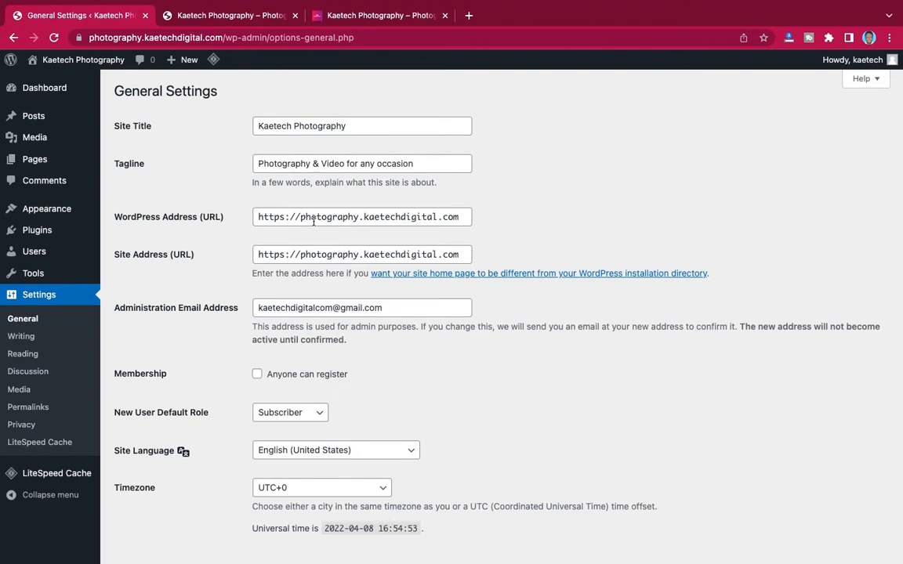
scroll(400, 345, "down", 4)
scroll(400, 346, "down", 1)
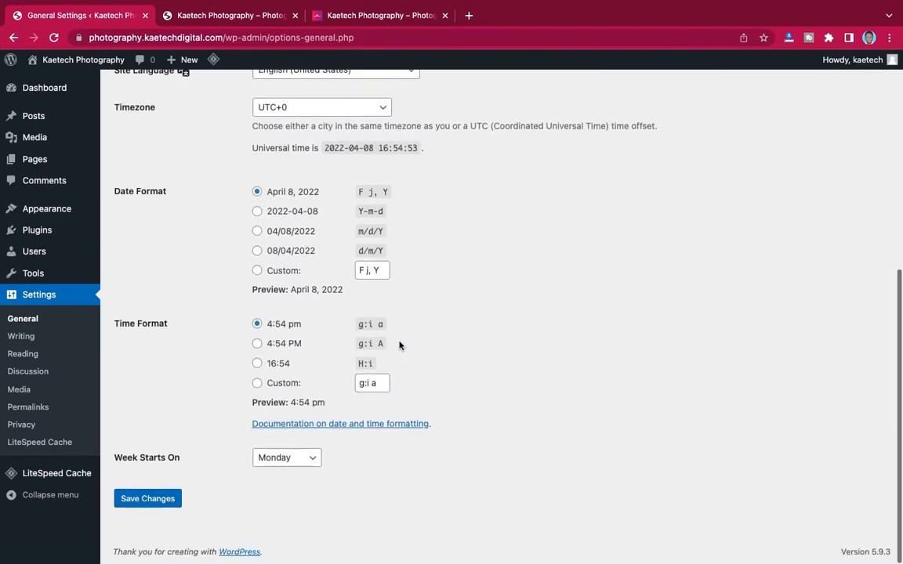
scroll(399, 346, "up", 3)
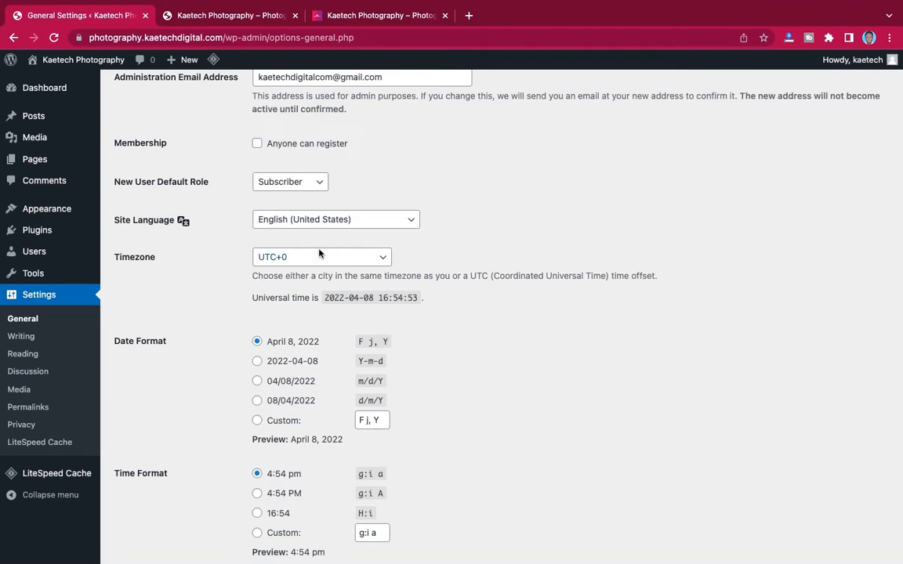
left_click(342, 260)
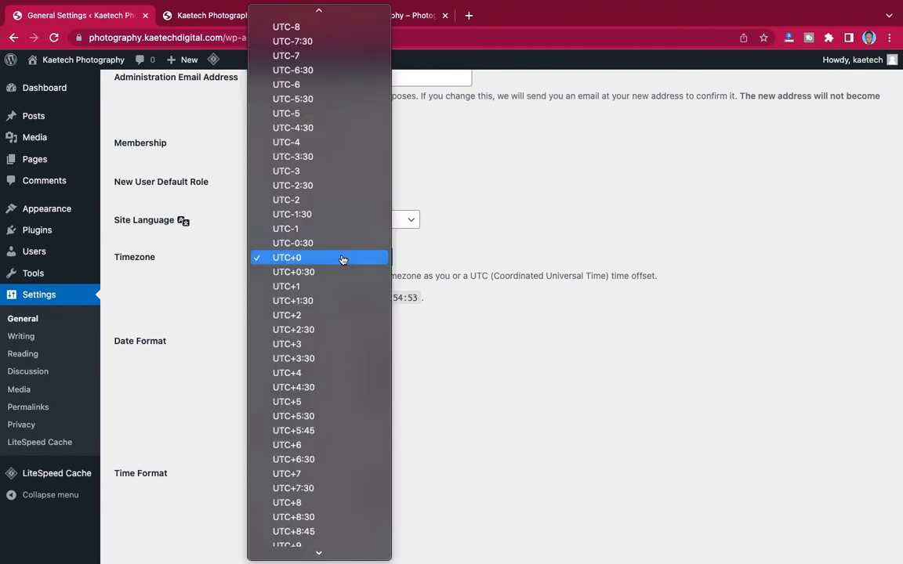
type("ac")
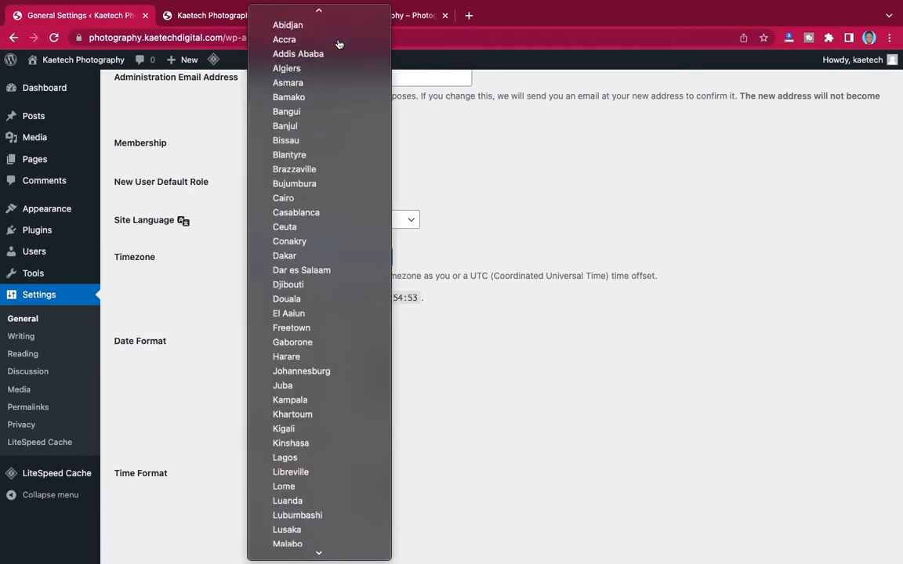
left_click(341, 40)
scroll(339, 285, "down", 3)
scroll(337, 341, "down", 1)
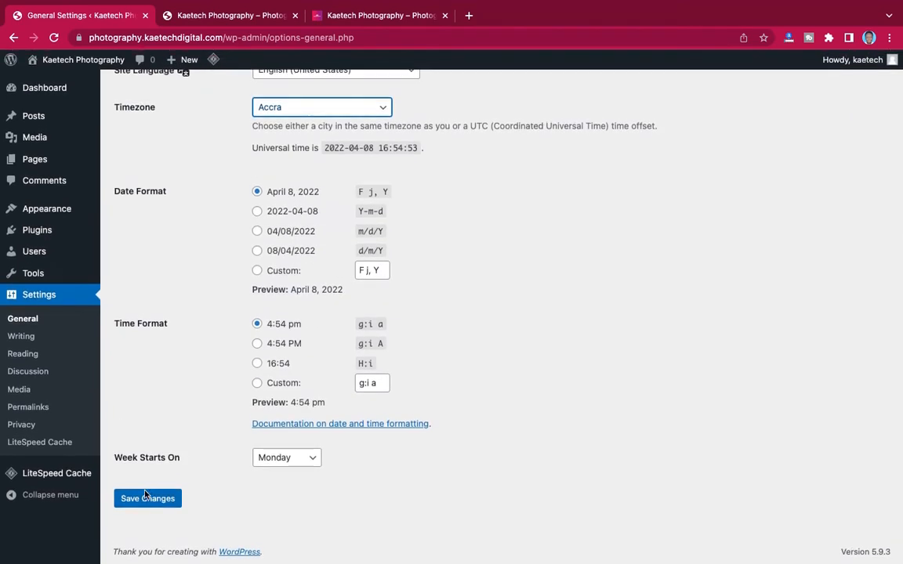
left_click(135, 498)
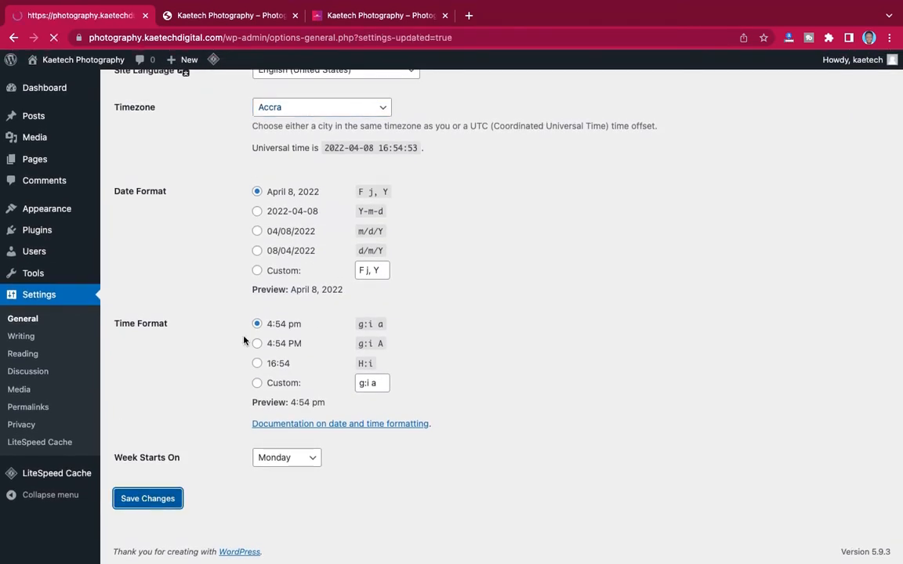
scroll(244, 340, "down", 10)
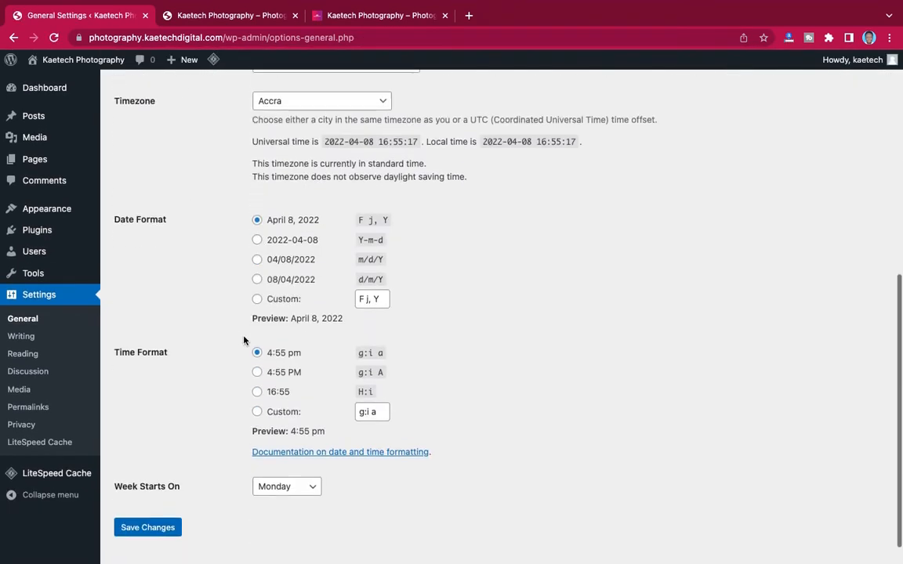
scroll(244, 340, "up", 10)
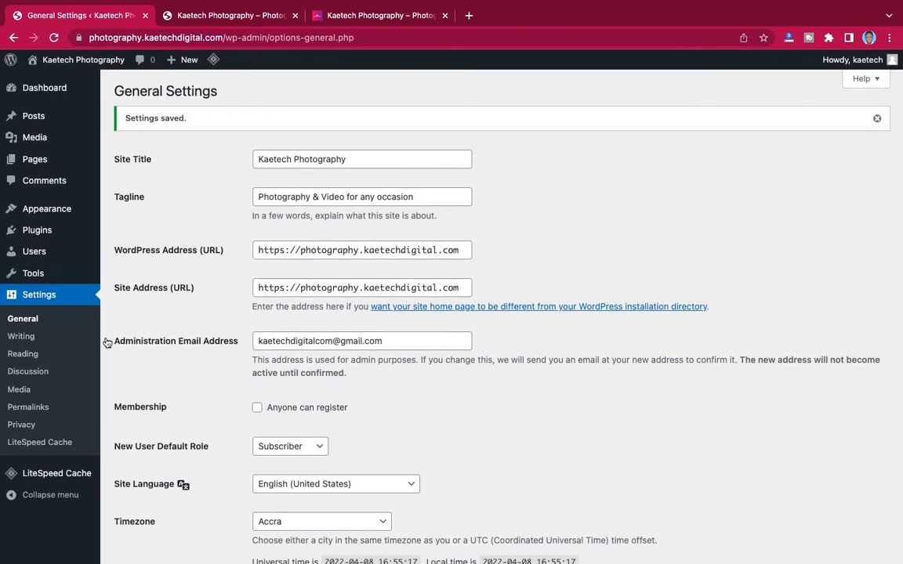
- Switch the permalink structure to Post name (/%postname%/) and save it
left_click(28, 408)
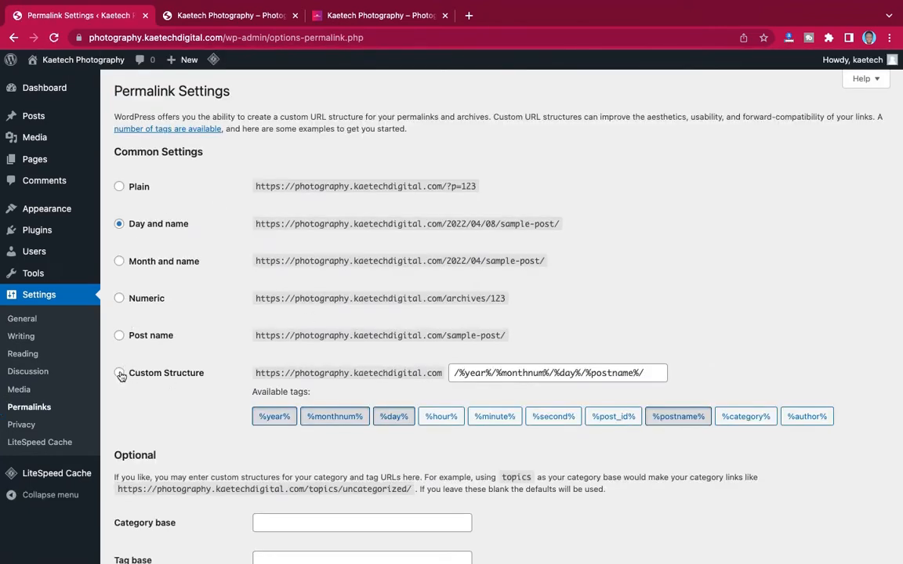
left_click(120, 335)
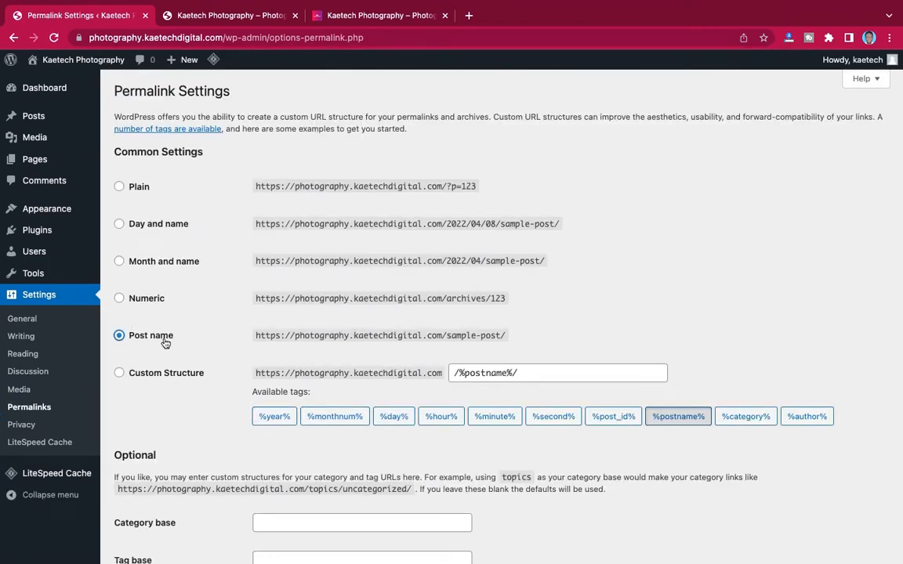
scroll(266, 341, "down", 3)
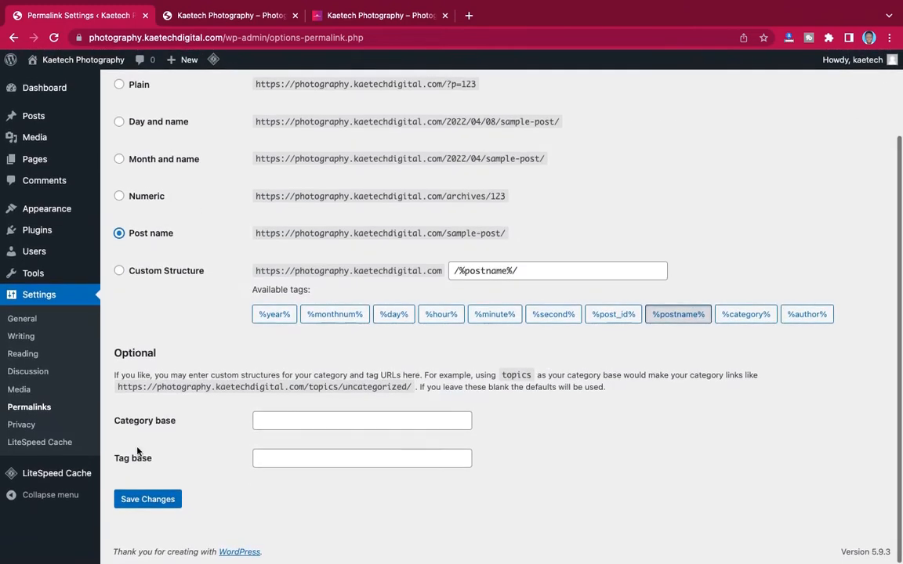
left_click(129, 500)
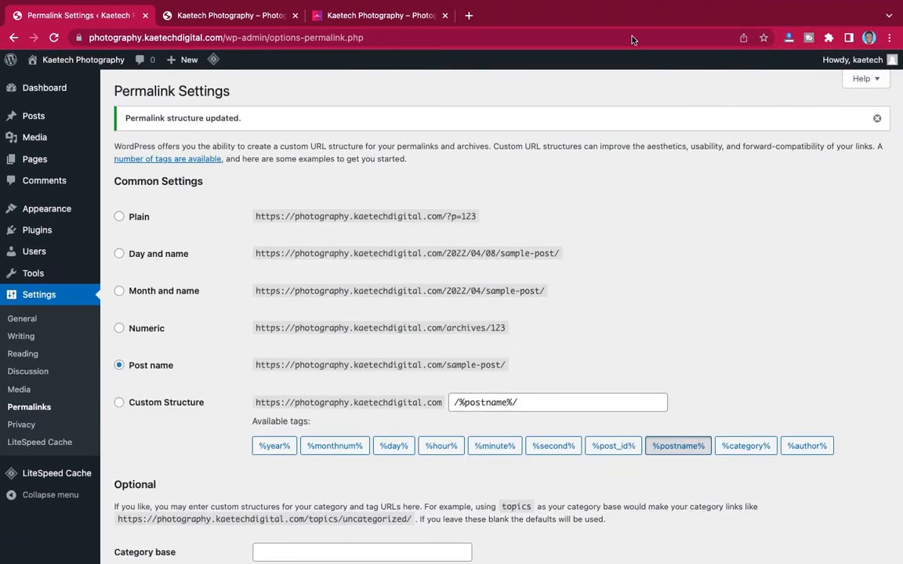
scroll(310, 236, "down", 3)
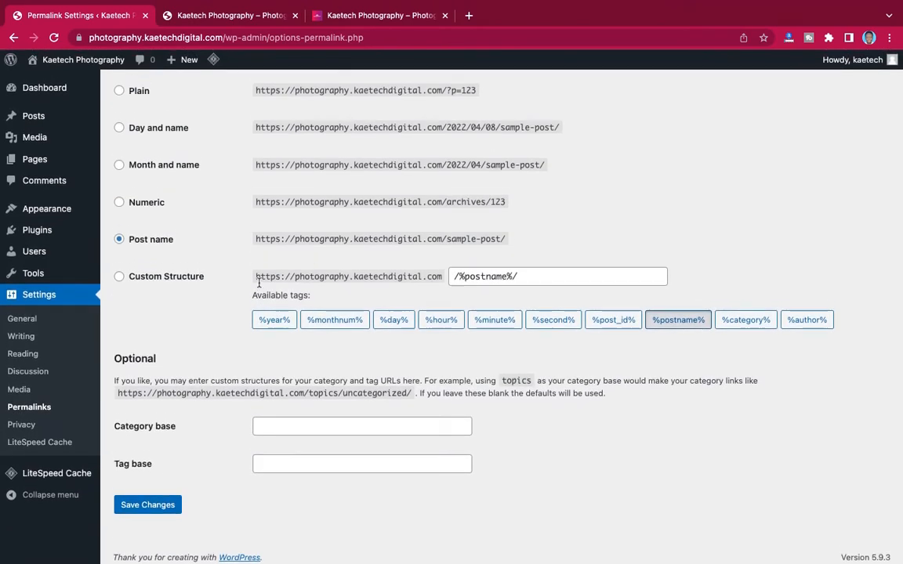
scroll(259, 283, "up", 3)
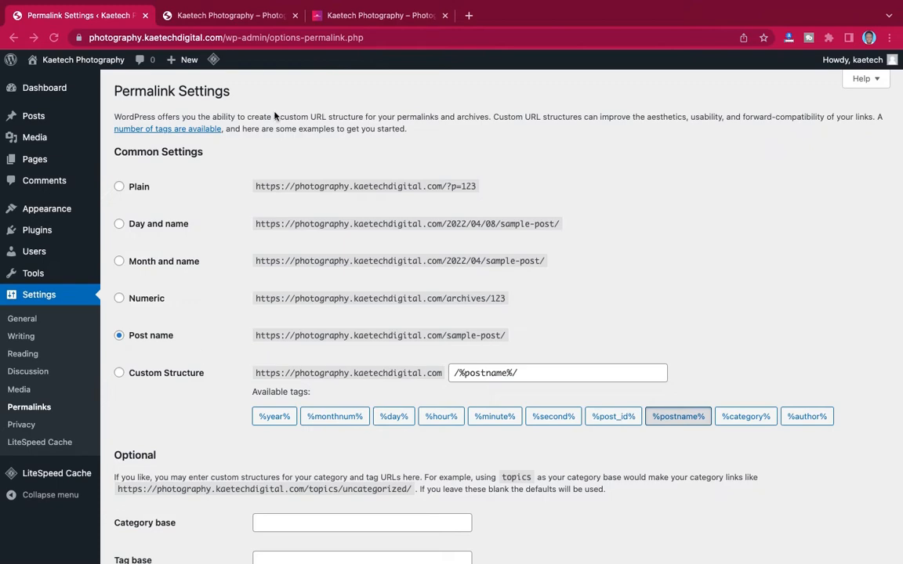
- Switch to the photography site's front page and scroll the Hello world! post and footer
left_click(224, 16)
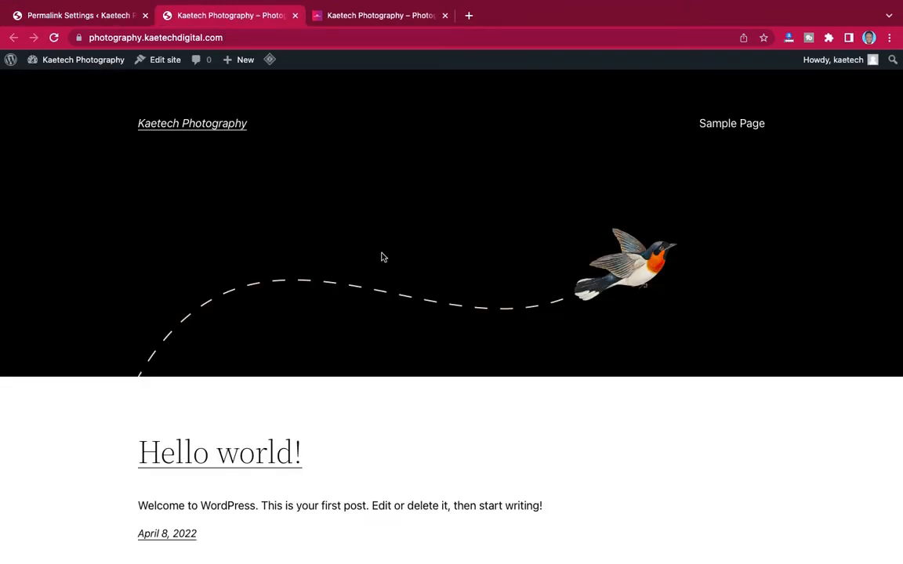
scroll(604, 296, "down", 5)
scroll(604, 296, "up", 5)
scroll(524, 383, "down", 3)
scroll(524, 384, "up", 3)
scroll(543, 328, "down", 3)
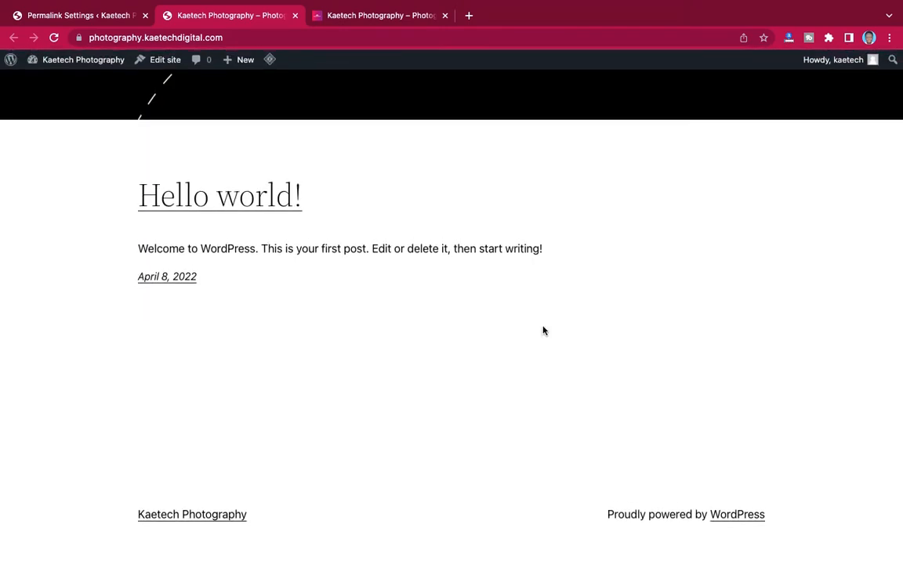
scroll(543, 330, "up", 3)
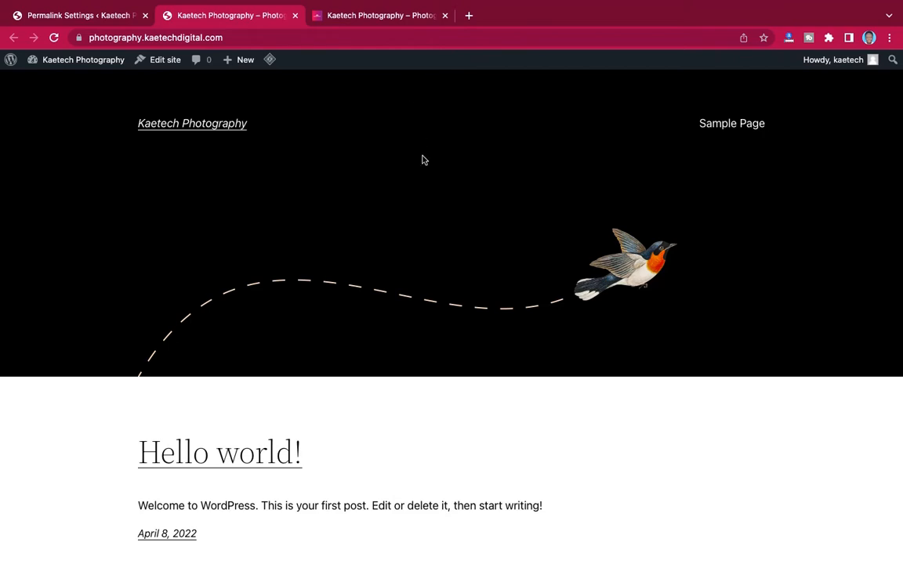
- Scroll through the Kaetech Photos blog, then switch to photography.kaetechdigital.com's Hello world page
left_click(385, 57)
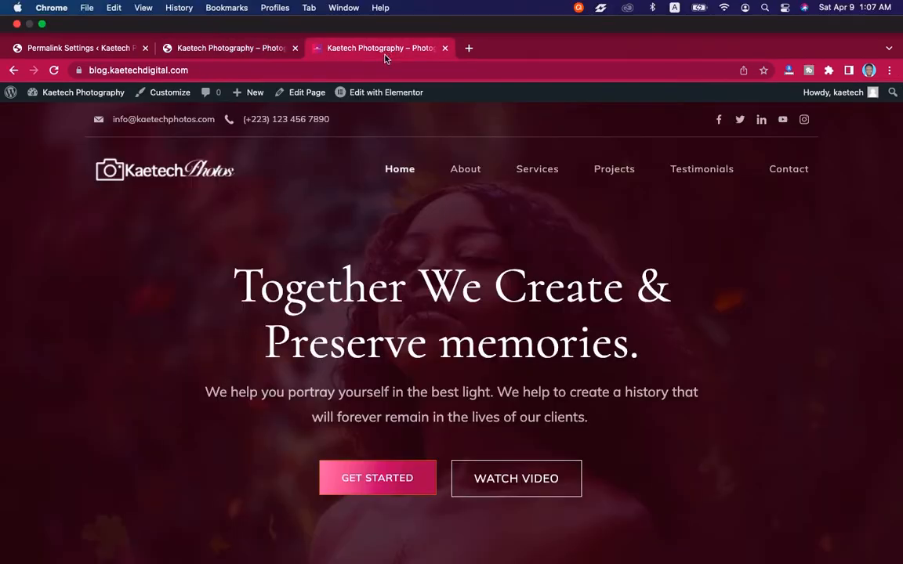
scroll(374, 196, "down", 10)
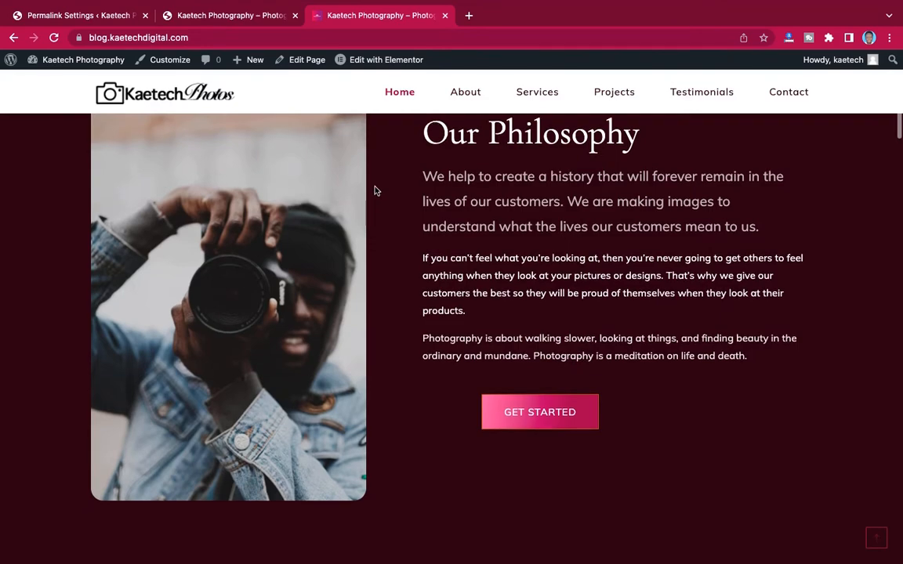
scroll(395, 336, "up", 10)
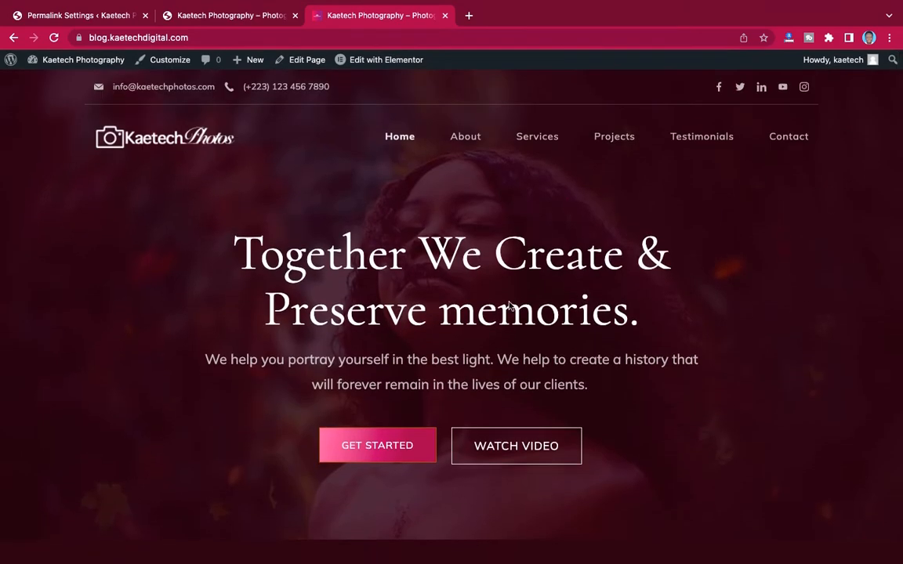
scroll(509, 302, "down", 20)
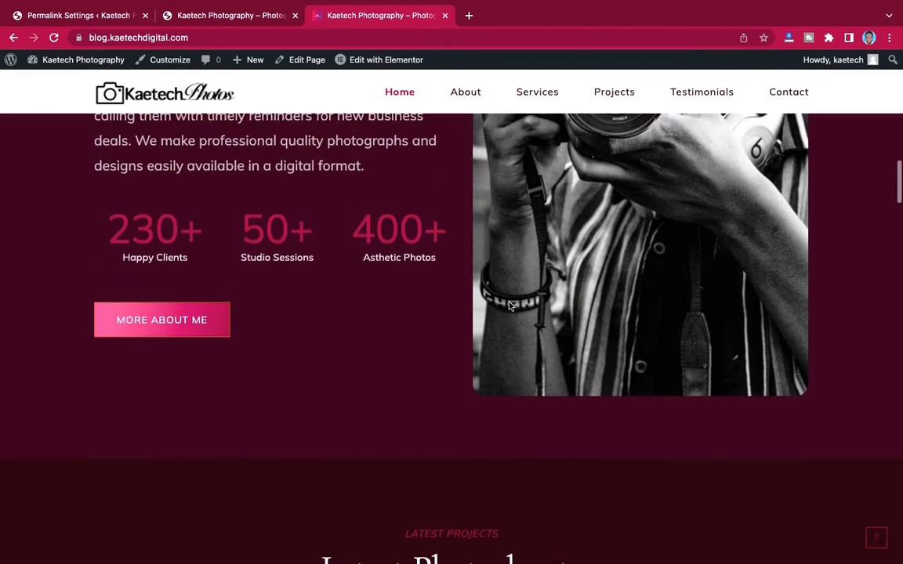
scroll(509, 306, "down", 10)
scroll(508, 298, "up", 15)
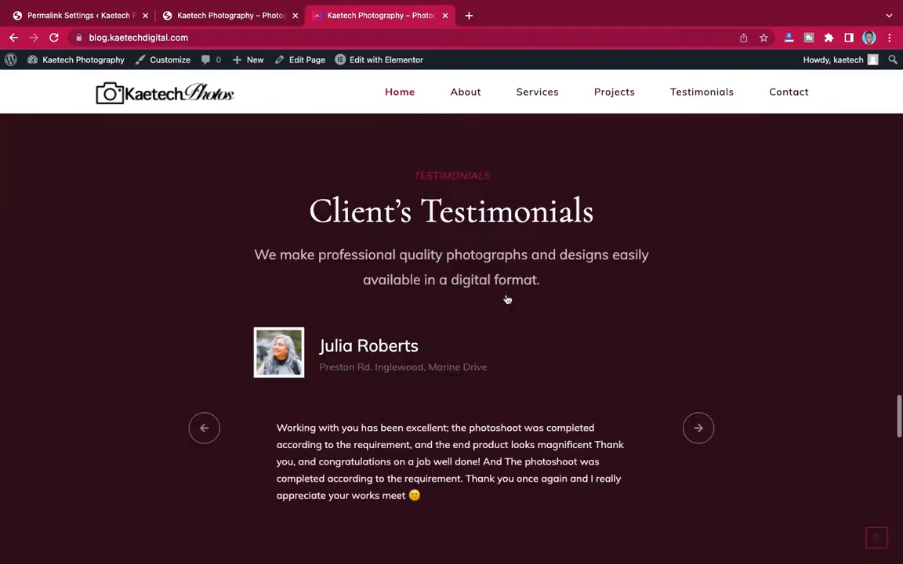
scroll(506, 414, "up", 20)
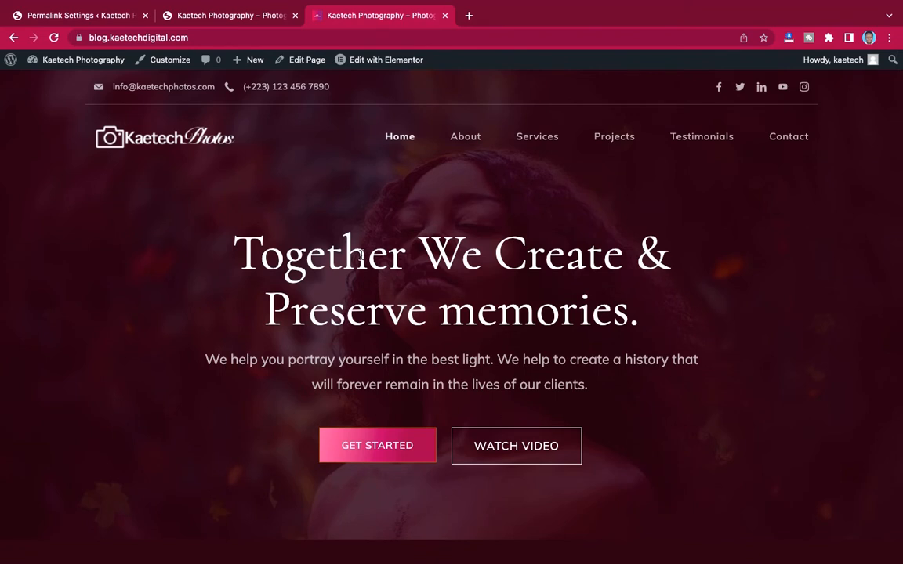
left_click(189, 20)
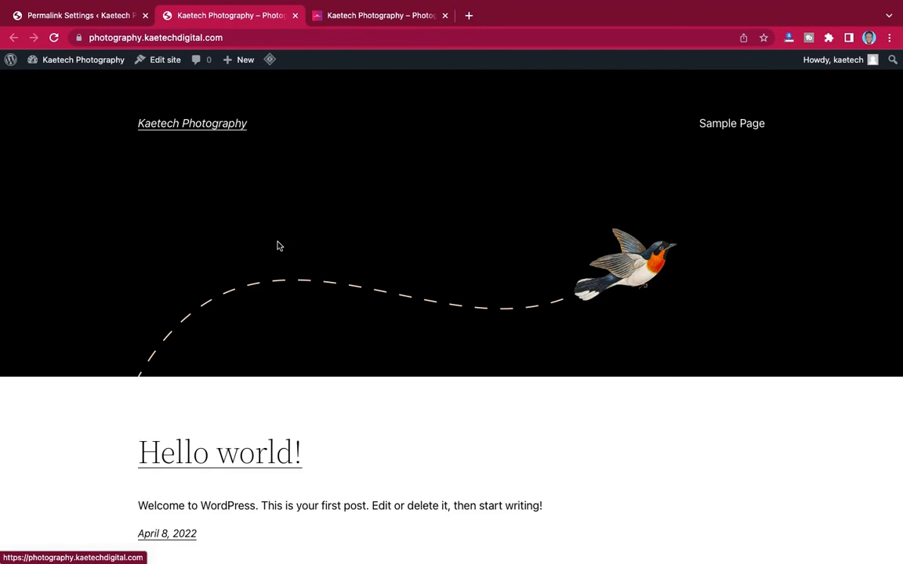
- From the Permalink Settings tab, go to Appearance > Themes to list the installed themes
left_click(76, 16)
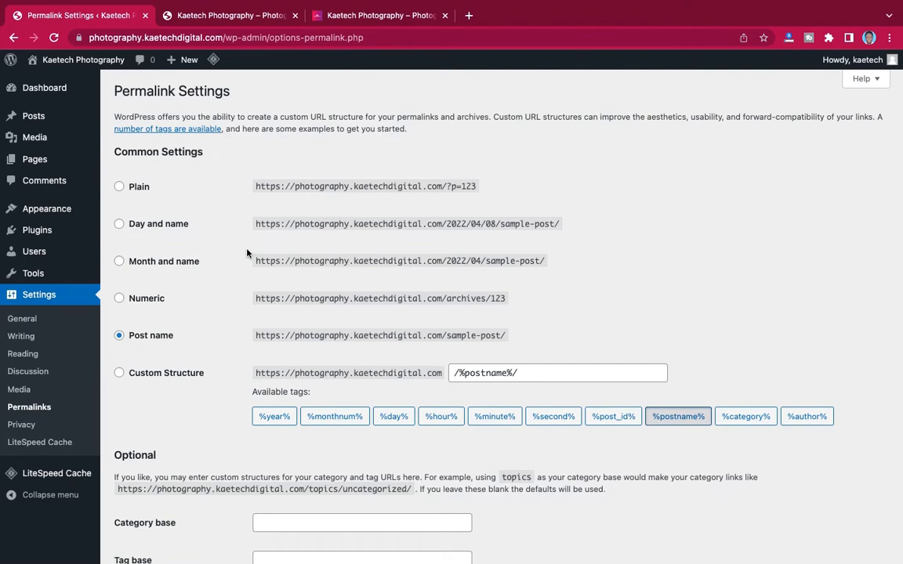
mouse_move(40, 212)
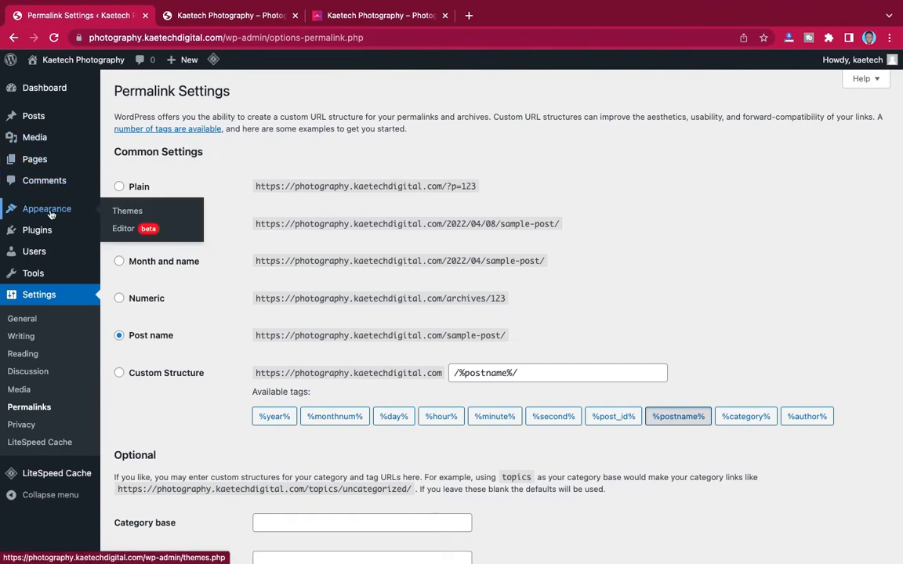
left_click(137, 213)
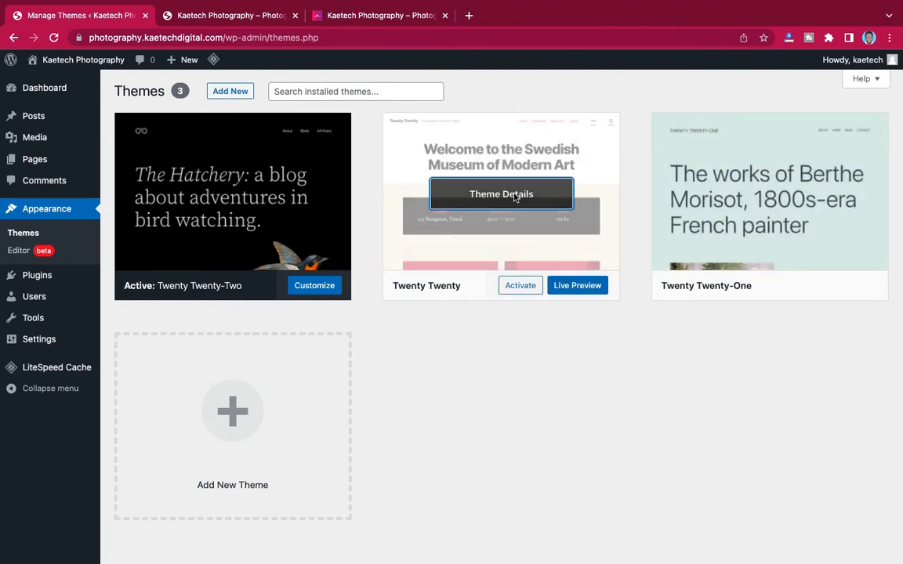
- Delete Twenty Twenty, then Twenty Twenty-One, confirming each deletion from Theme Details
left_click(516, 198)
left_click(863, 534)
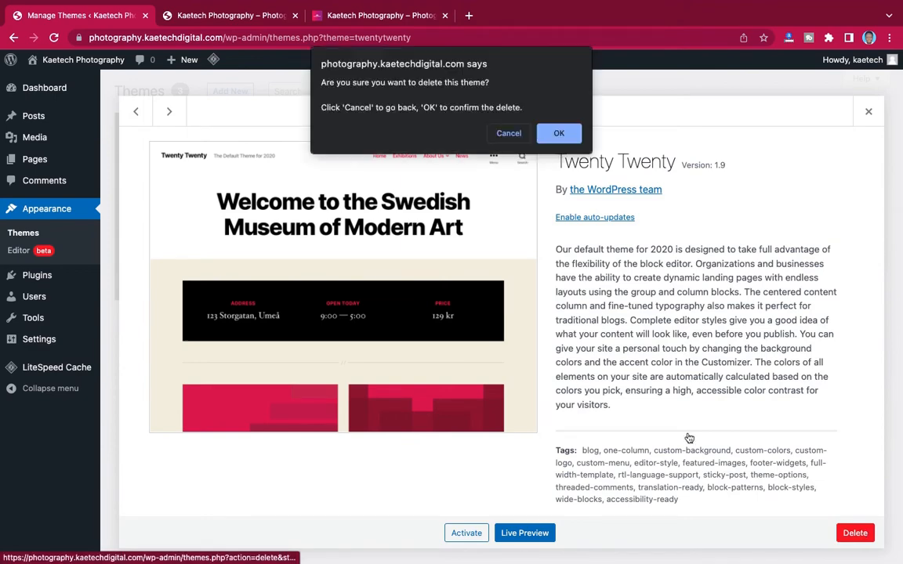
left_click(573, 134)
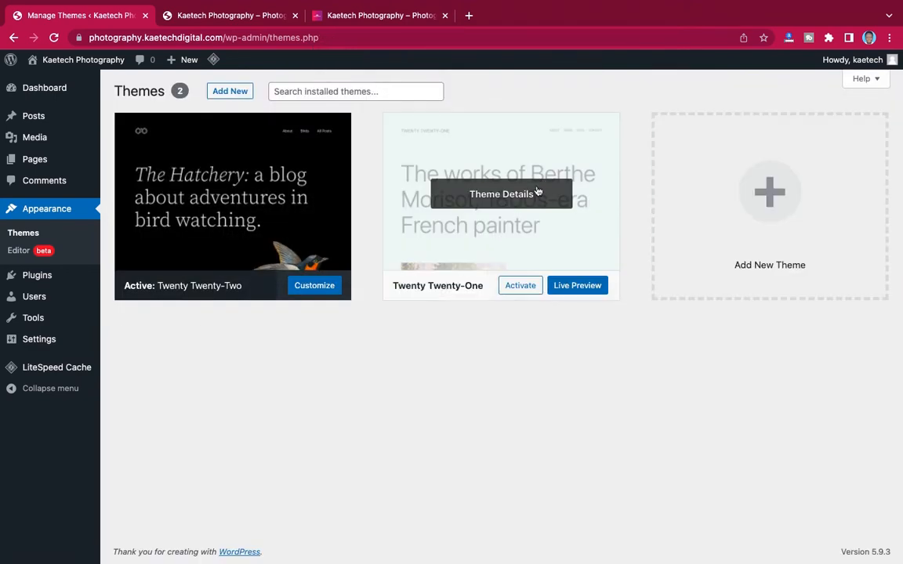
left_click(537, 193)
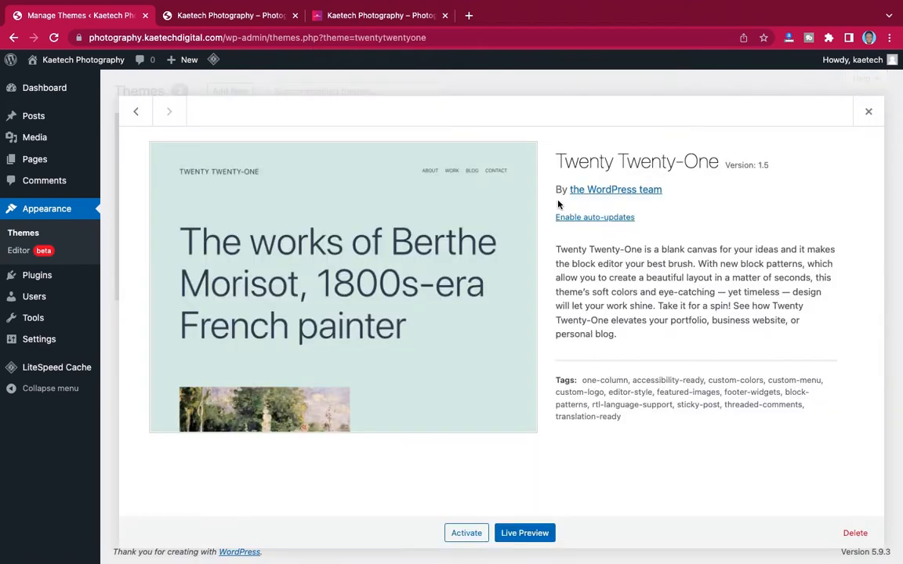
left_click(853, 532)
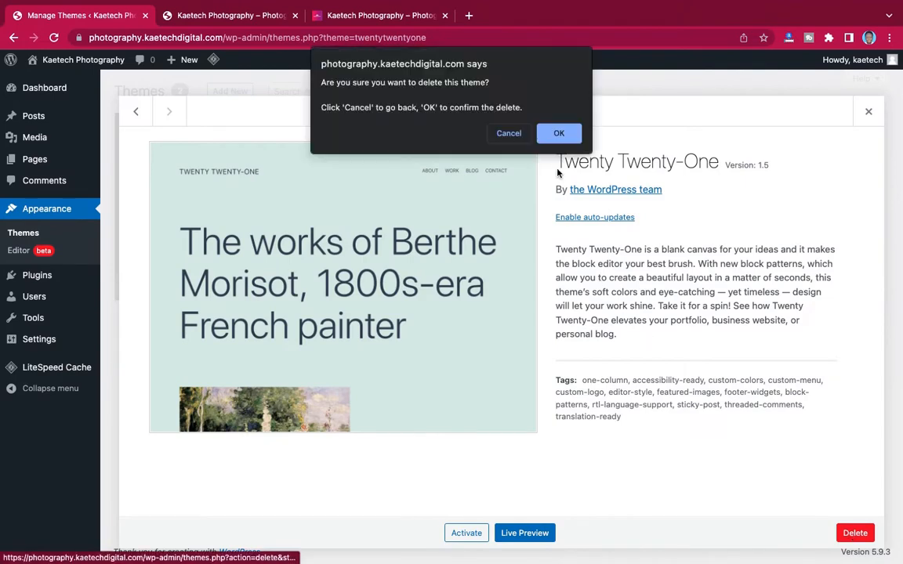
left_click(560, 136)
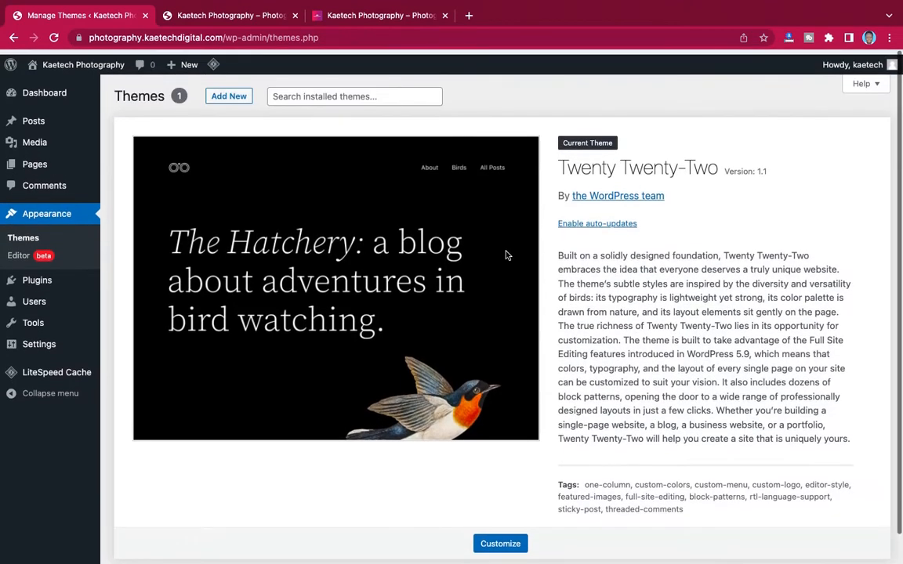
- Open Add New themes and look over the popular themes list
left_click(234, 94)
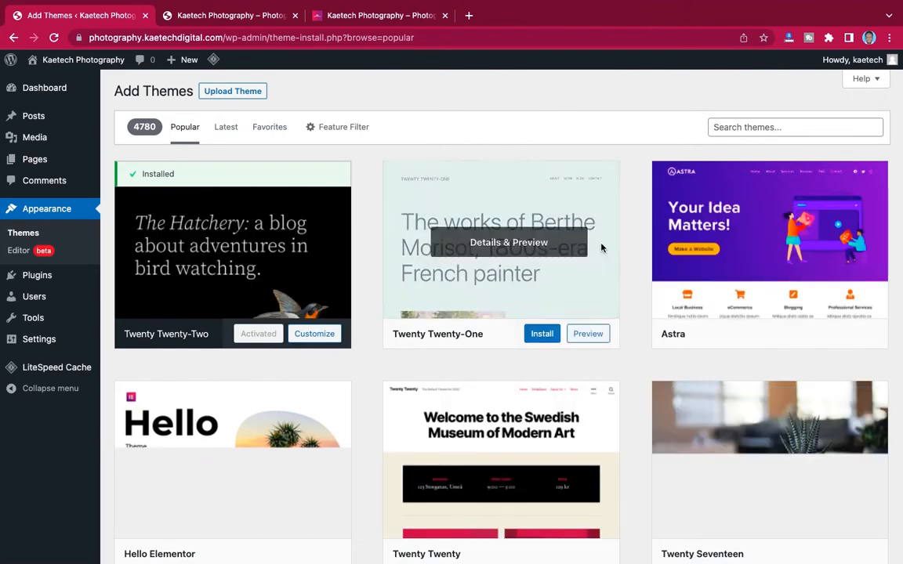
scroll(631, 365, "down", 7)
scroll(632, 366, "up", 7)
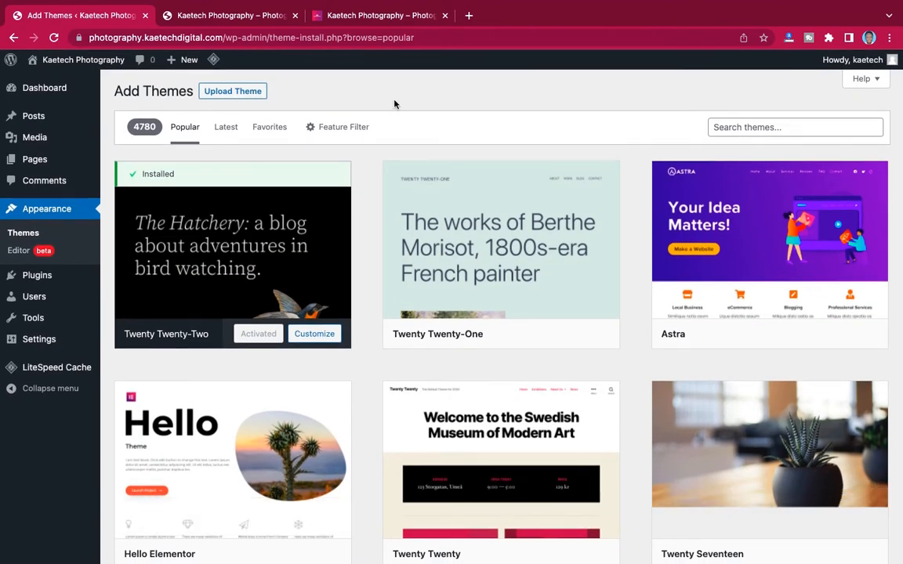
- Load kaetechdigital.com/rishitheme in a new browser tab
left_click(469, 15)
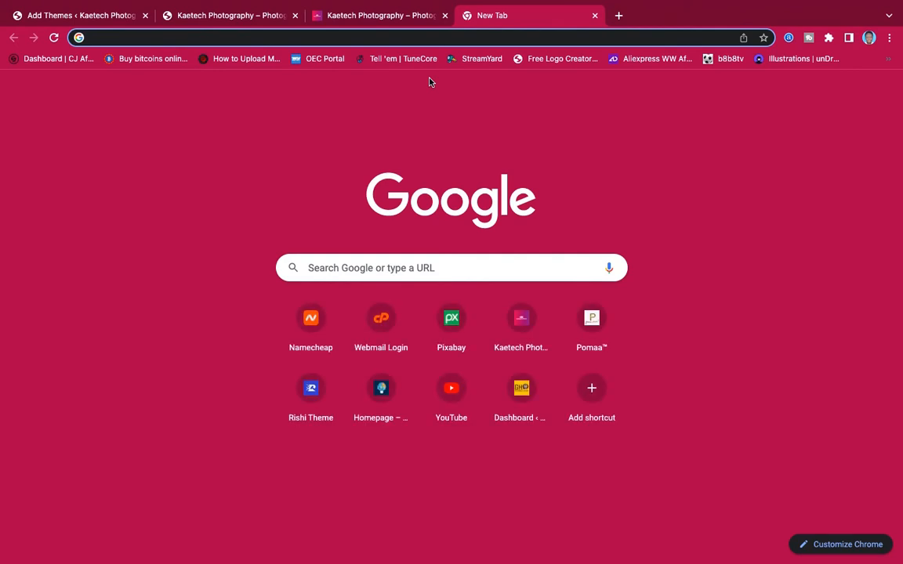
type("kaetechdigita;")
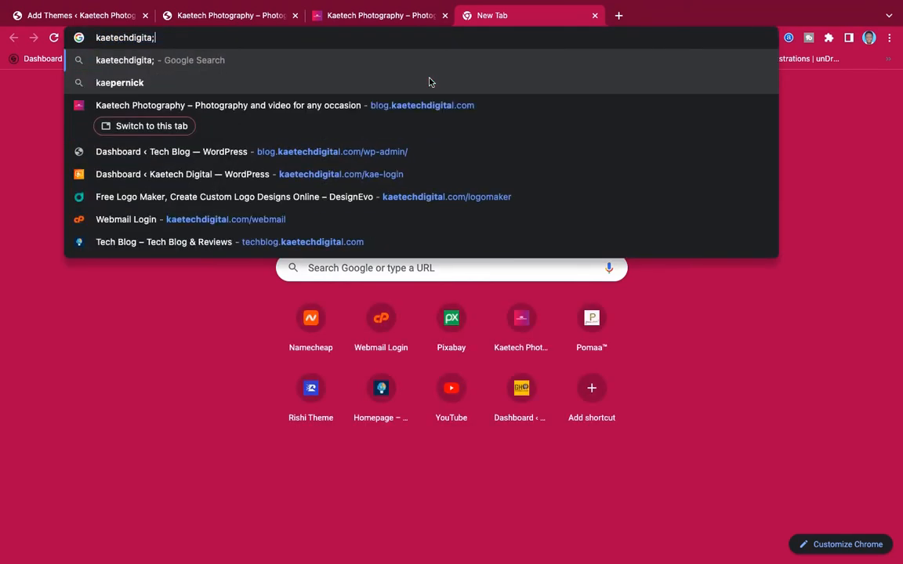
key("BackSpace")
type("l.com")
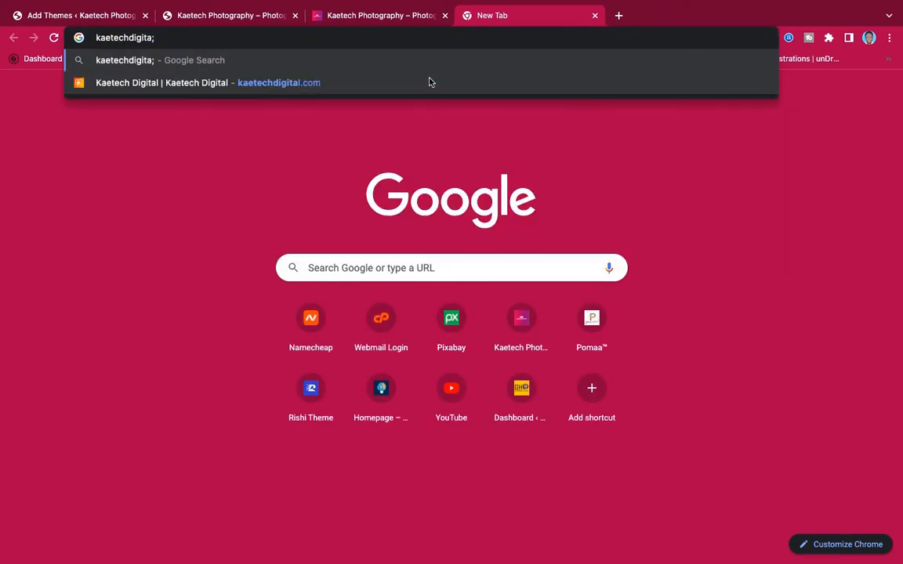
type("/rishi")
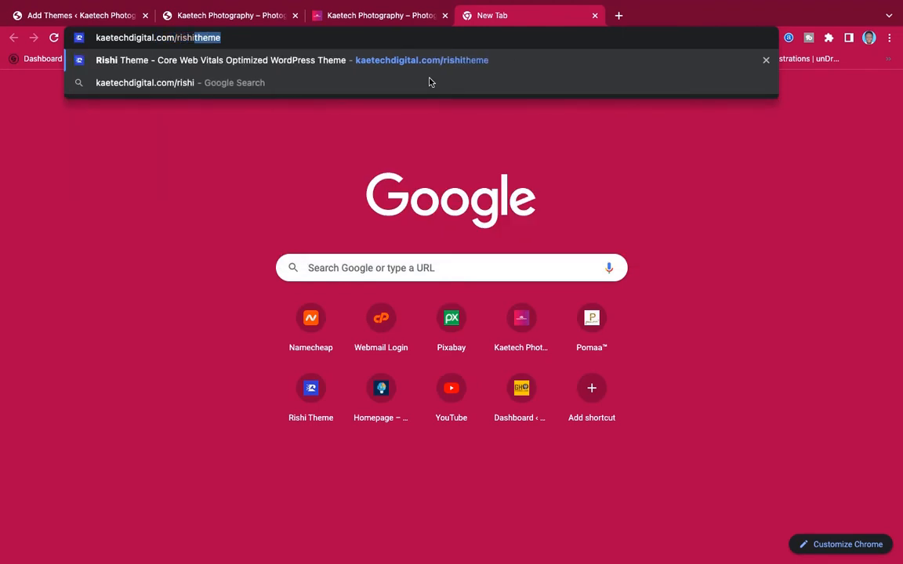
key("Right")
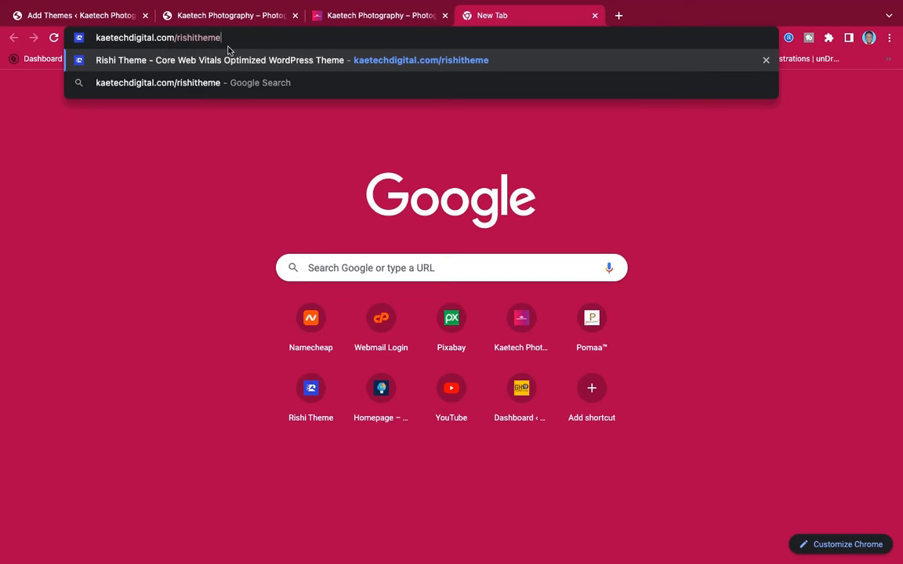
key("Return")
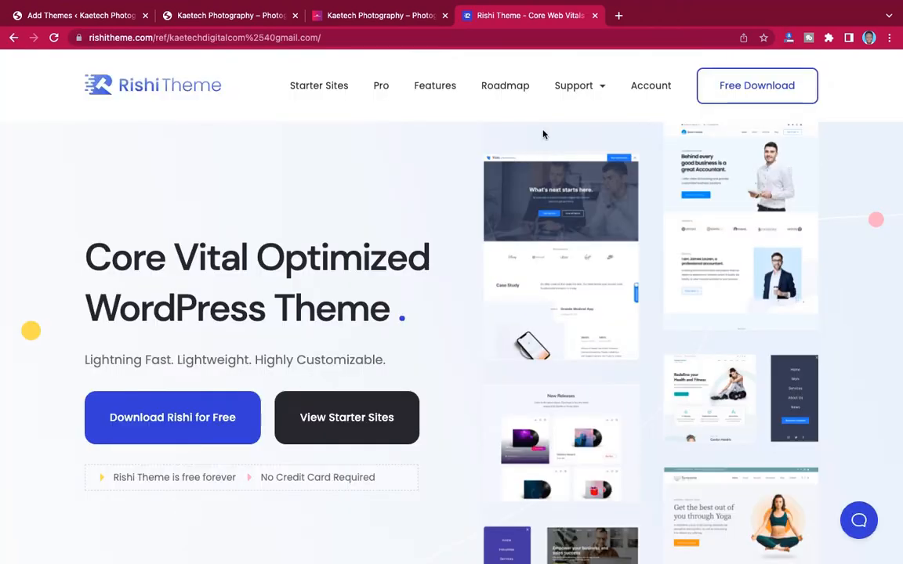
scroll(413, 258, "down", 5)
scroll(411, 258, "down", 6)
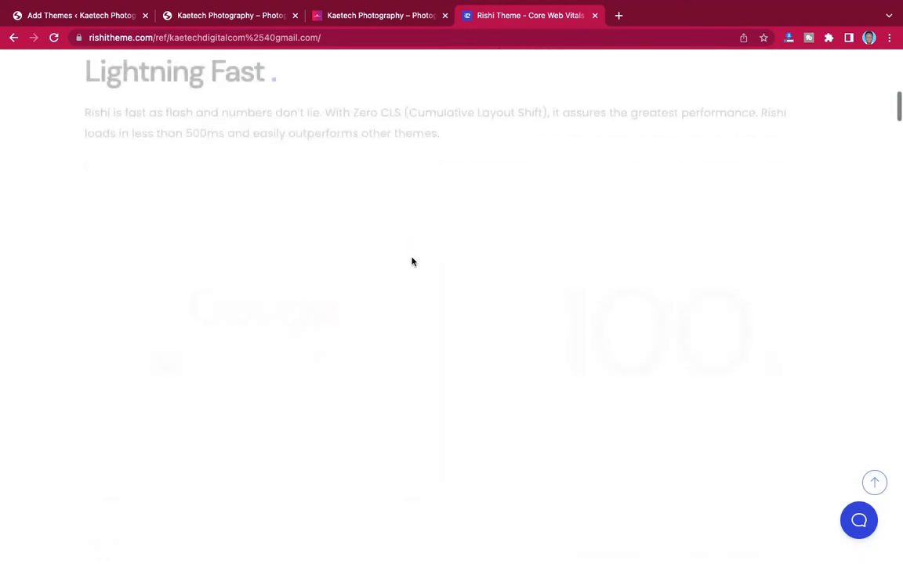
scroll(412, 259, "up", 10)
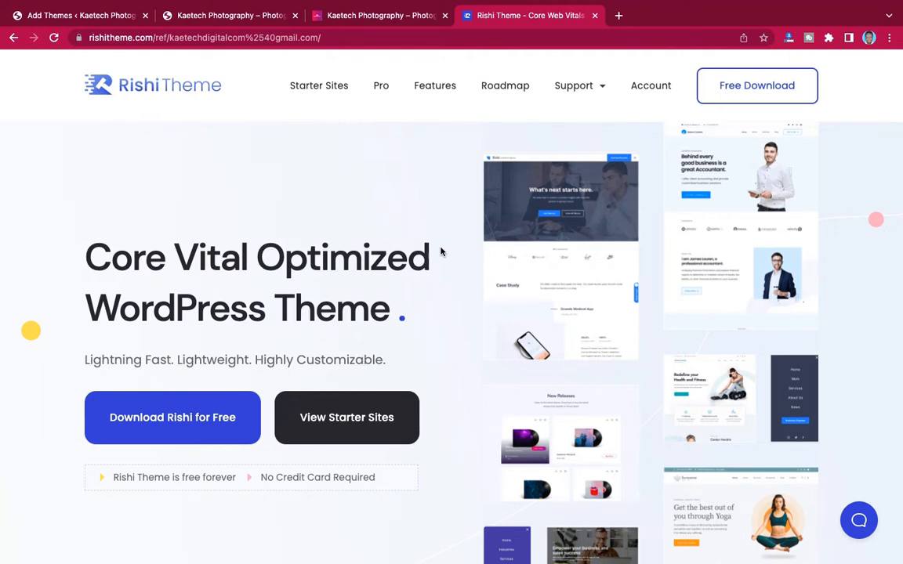
scroll(441, 250, "down", 10)
scroll(440, 251, "up", 4)
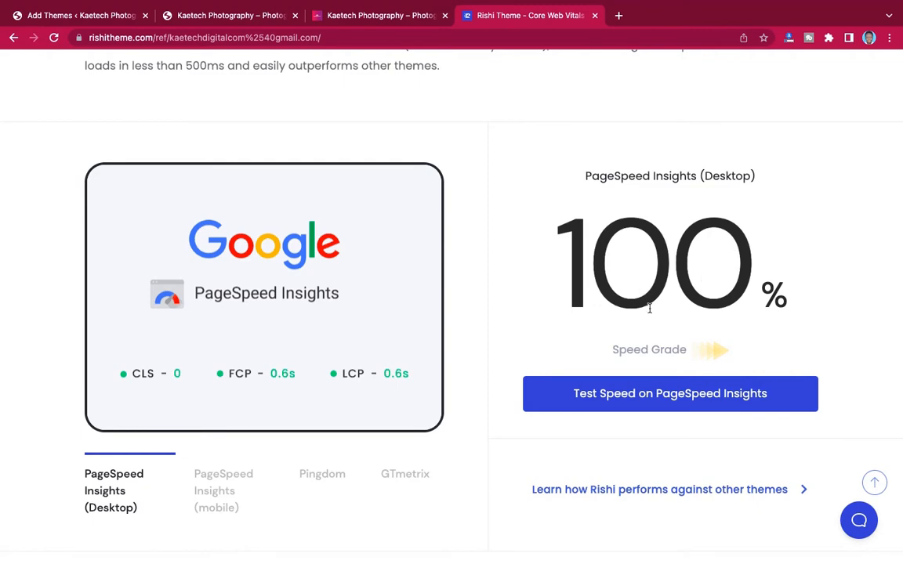
scroll(506, 298, "down", 3)
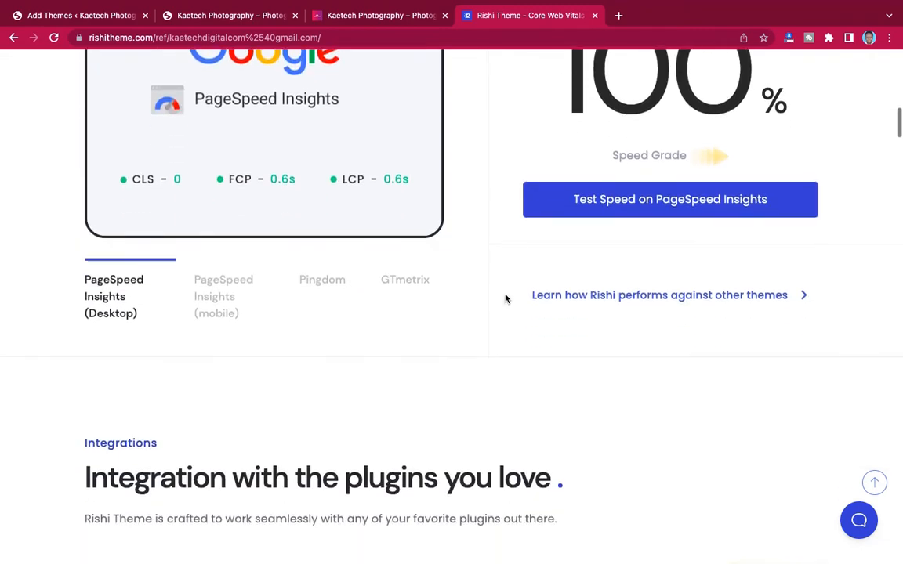
scroll(505, 298, "up", 10)
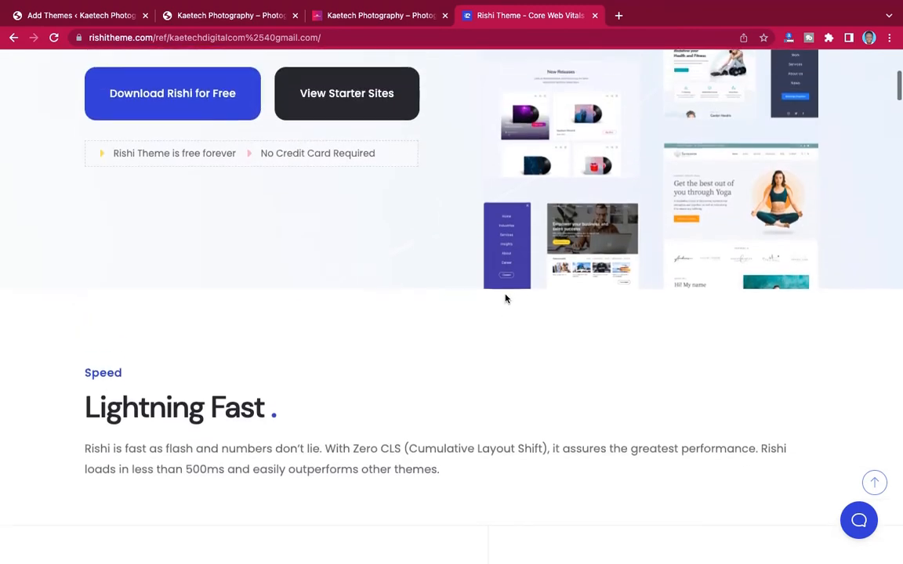
scroll(506, 298, "up", 2)
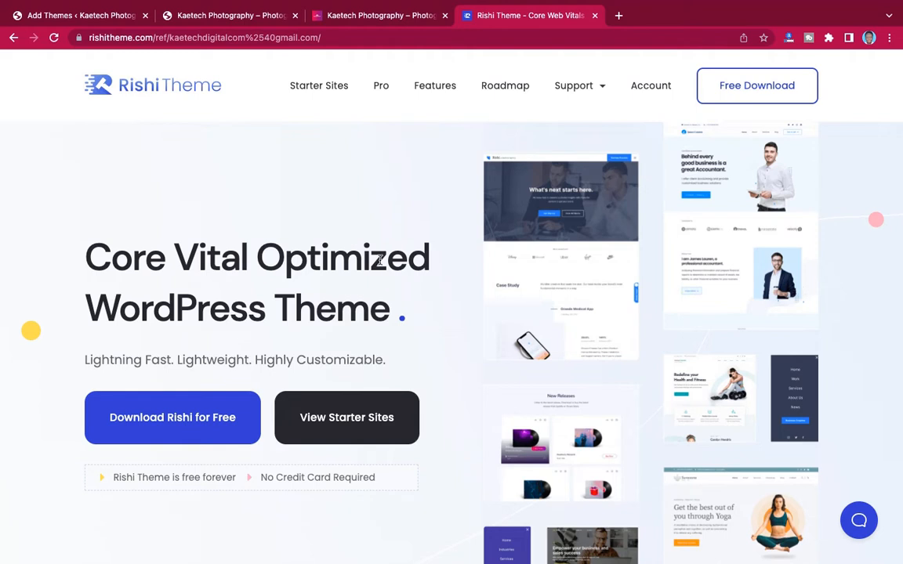
- Submit the free Rishi download form and download the rishi_1.1.3 theme package
left_click(748, 90)
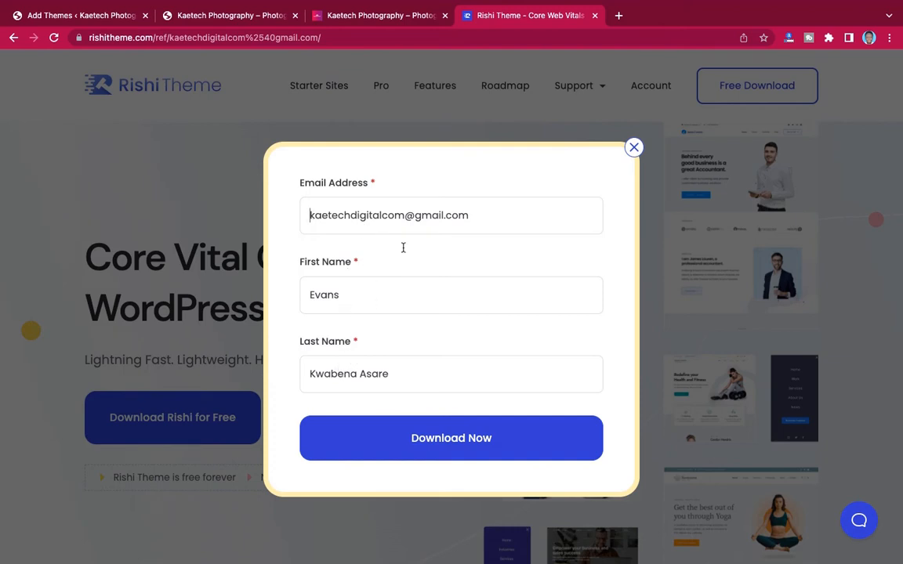
left_click(377, 278)
left_click(442, 441)
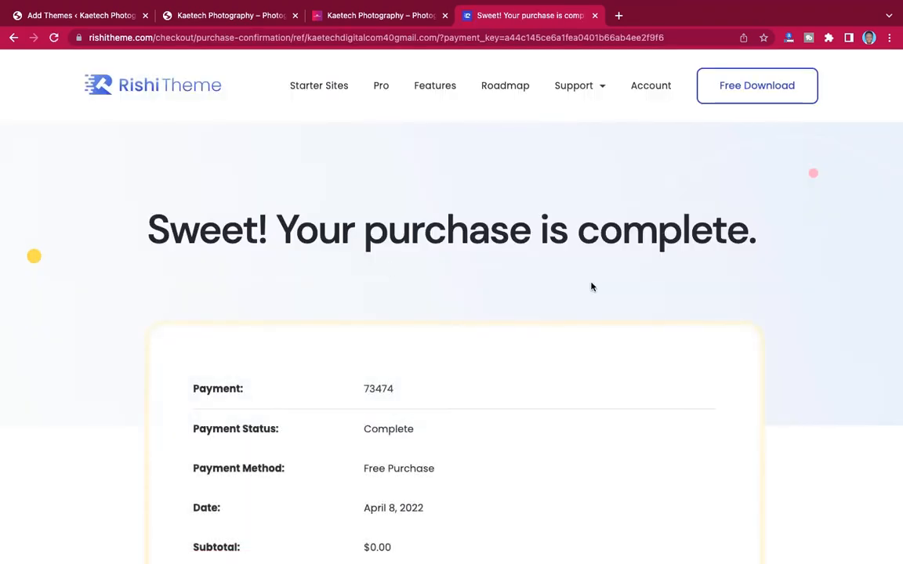
scroll(592, 288, "down", 4)
scroll(592, 287, "down", 5)
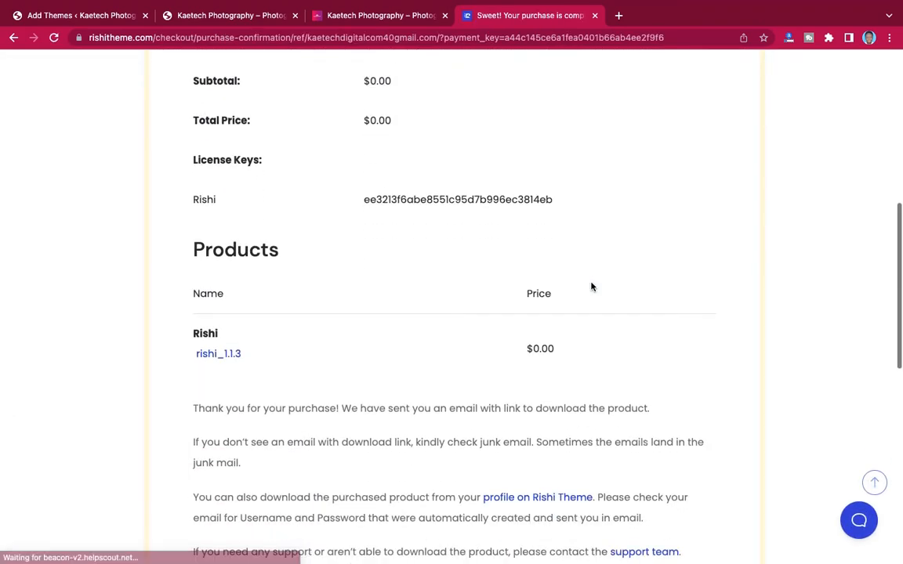
left_click(226, 357)
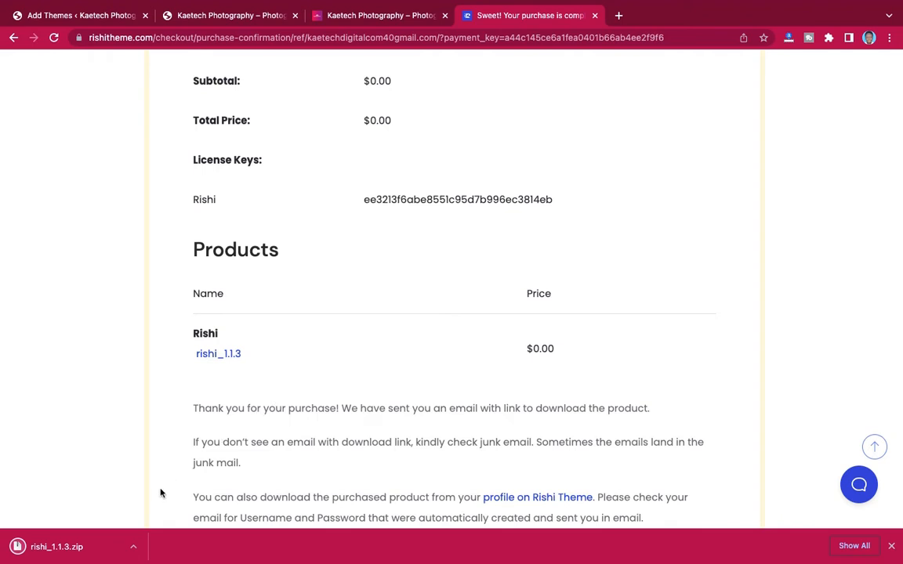
- Go back to the WordPress Add Themes tab and switch to the desktop to extract the zip
left_click(214, 17)
left_click(97, 15)
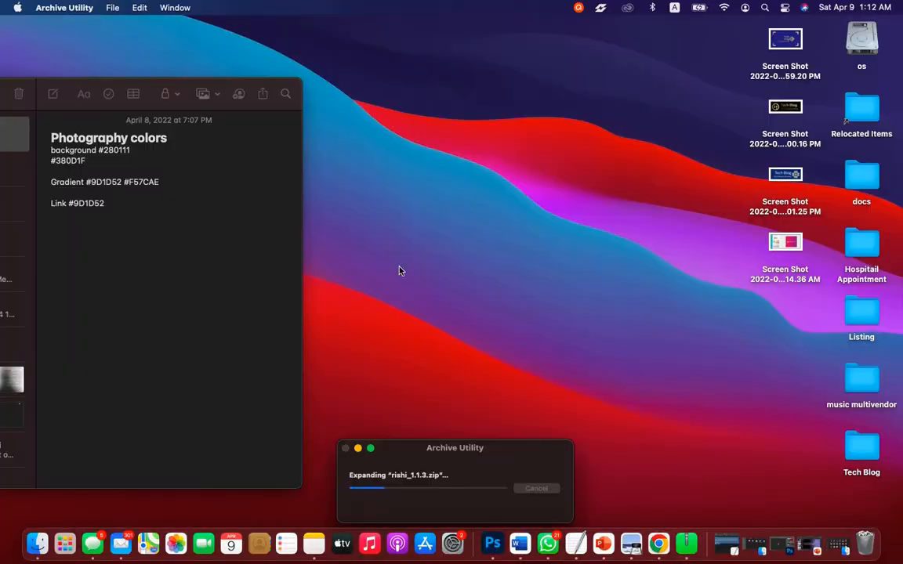
key("ctrl+Right")
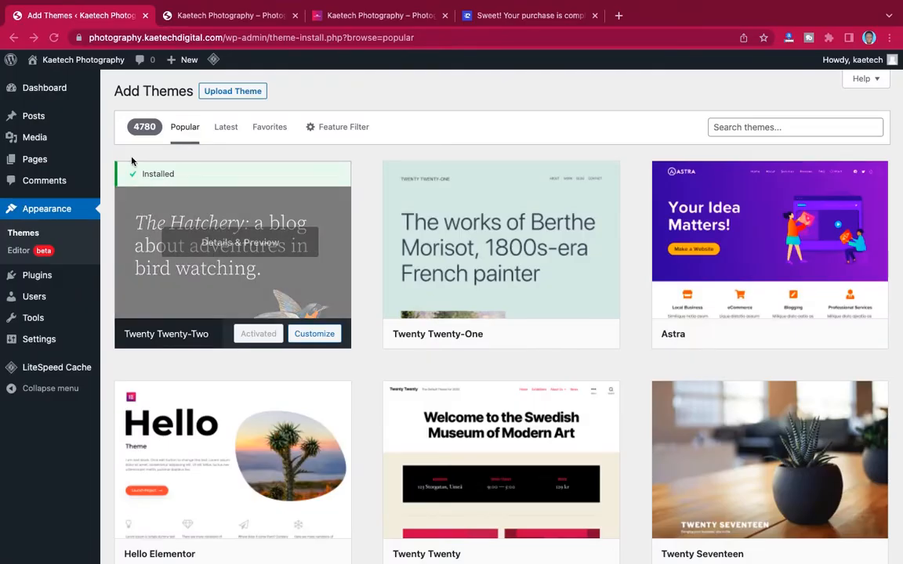
- Upload and install rishi_1.1.3.zip via Upload Theme, then activate Rishi
left_click(246, 91)
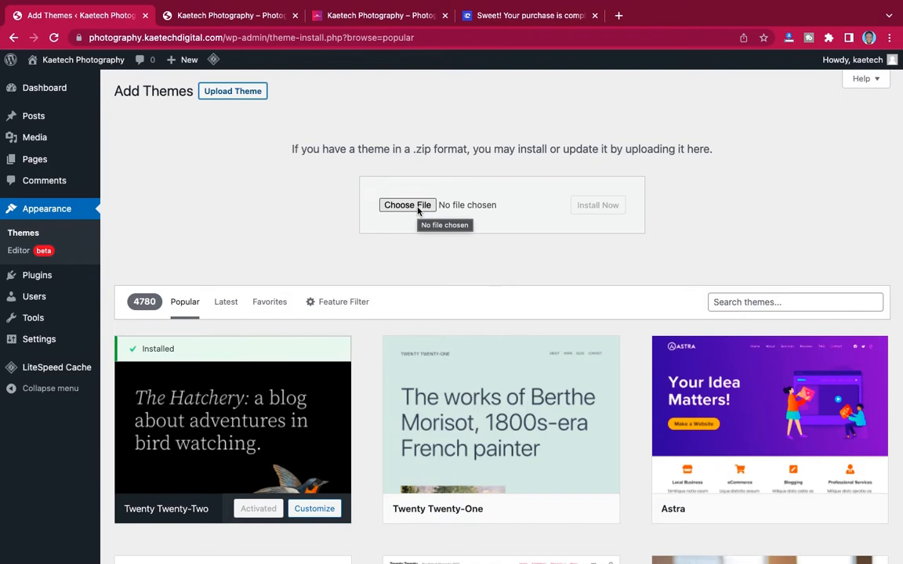
left_click(418, 208)
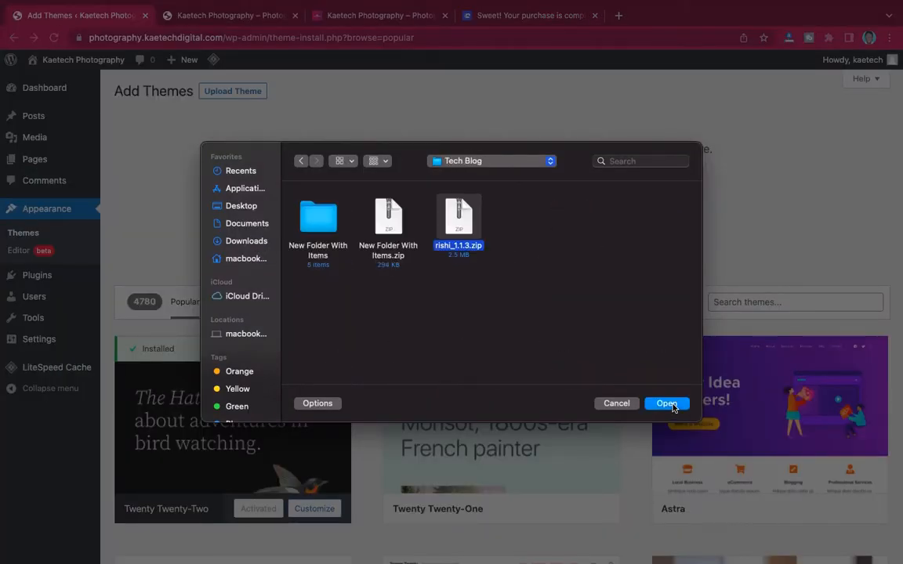
left_click(667, 403)
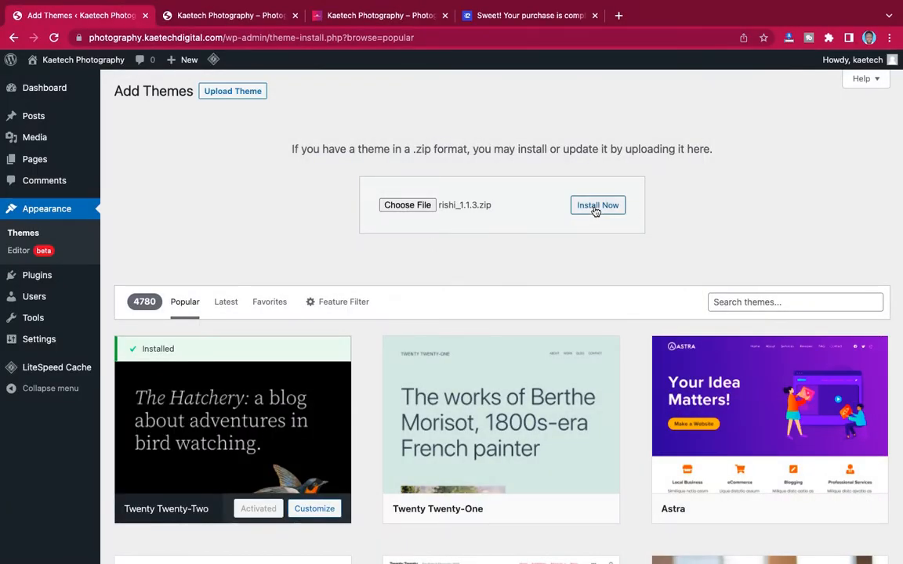
left_click(595, 211)
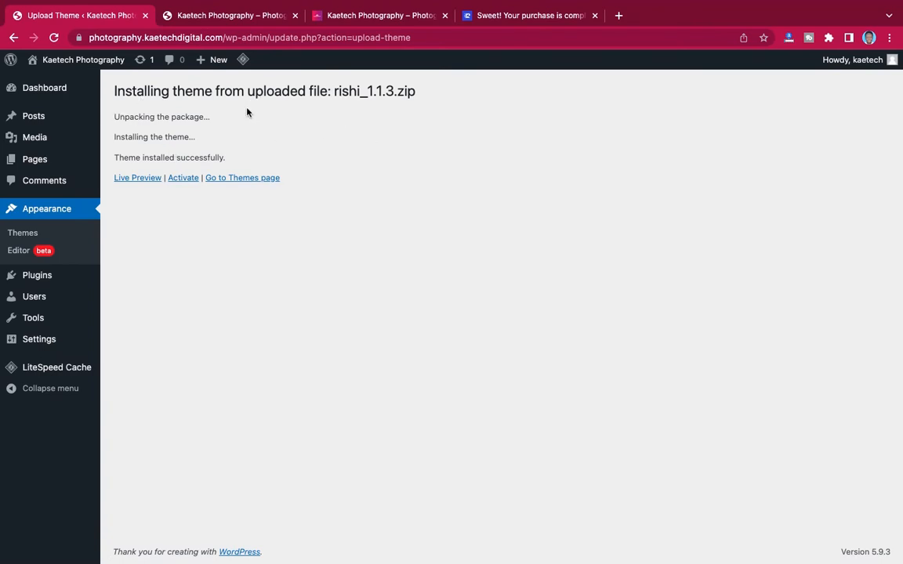
left_click(182, 180)
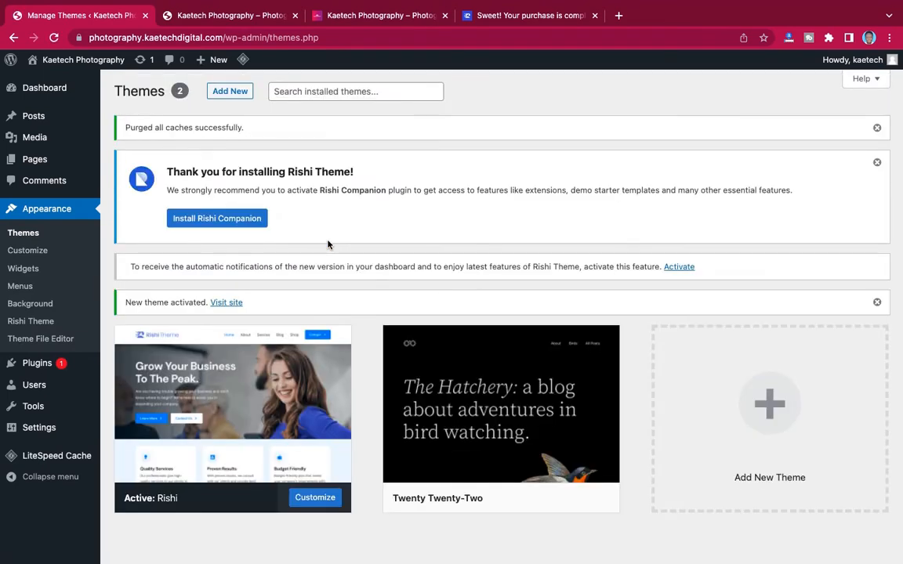
- Install and activate the recommended Rishi Companion plugin
mouse_move(267, 399)
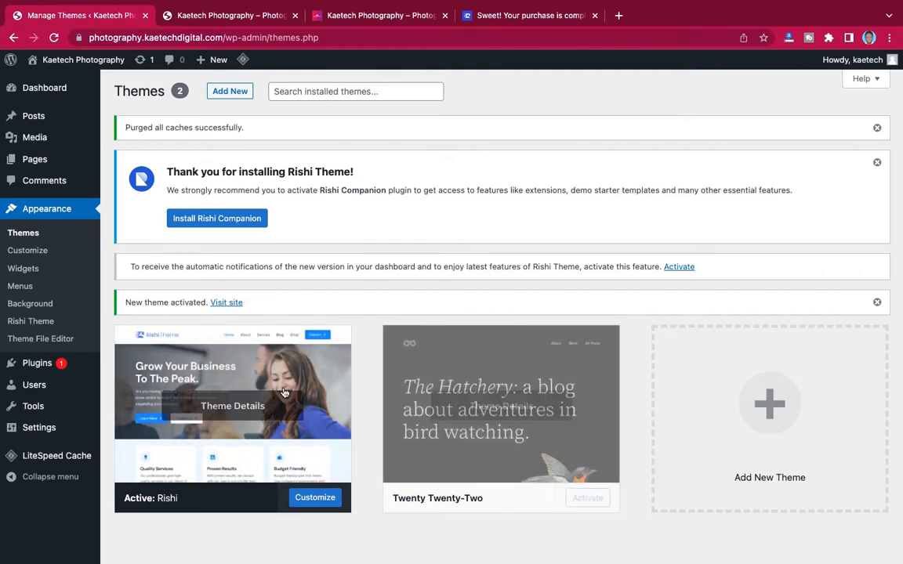
mouse_move(502, 407)
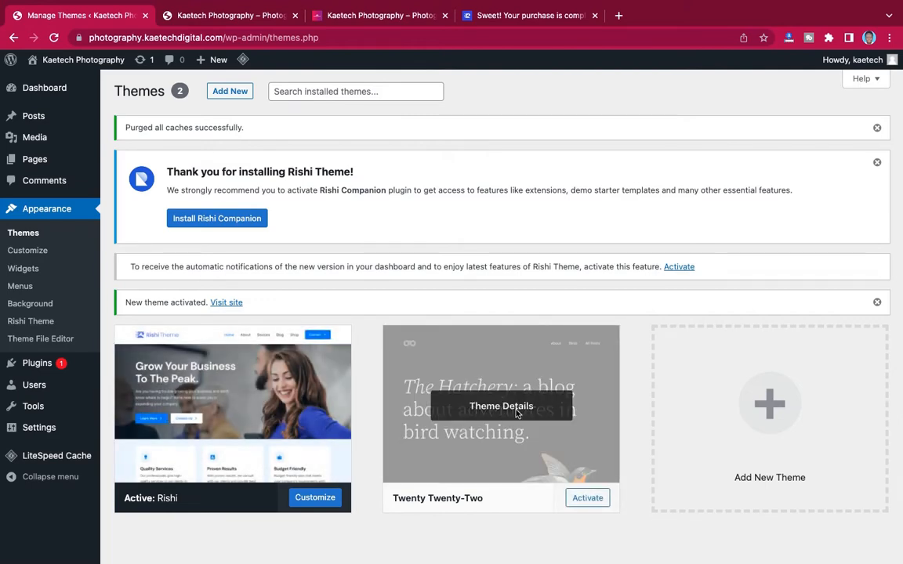
mouse_move(248, 373)
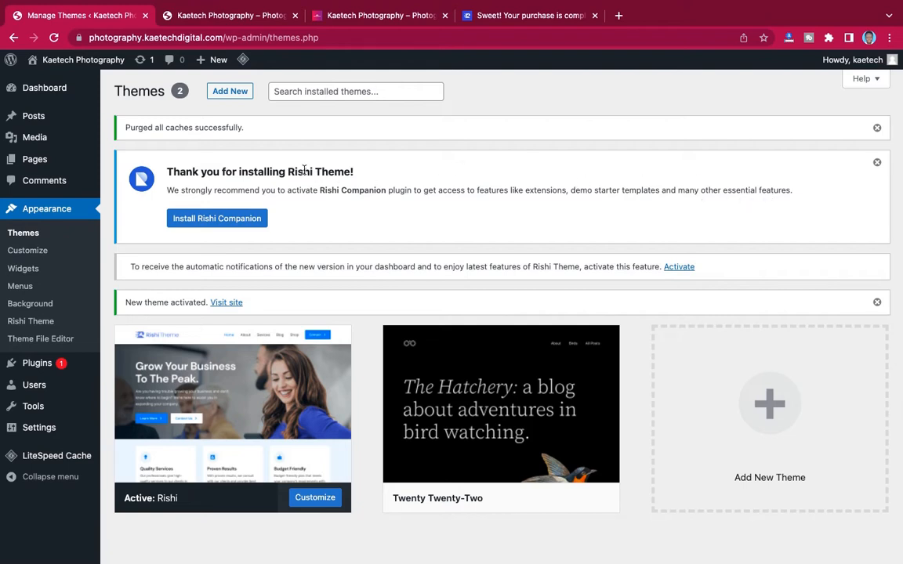
left_click(218, 223)
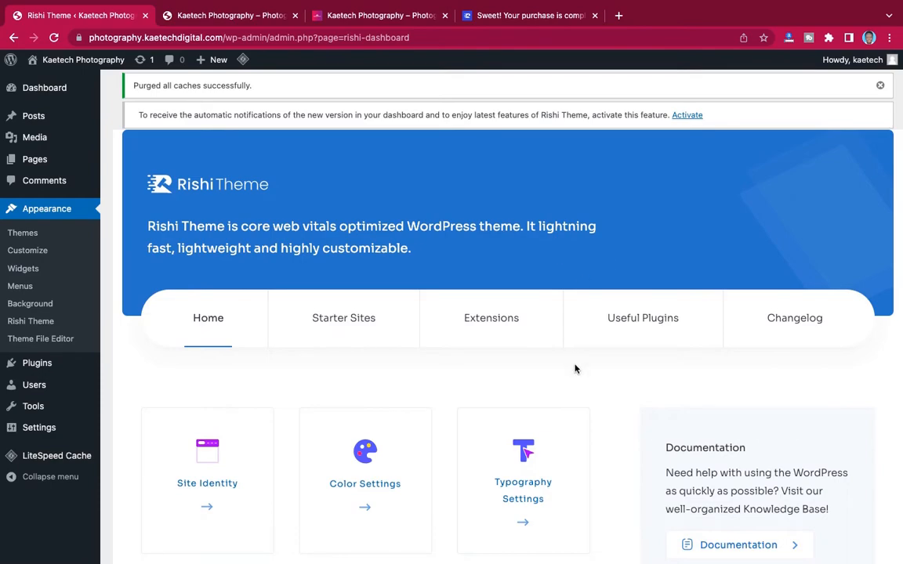
- Close the purchase confirmation tab
scroll(575, 367, "down", 5)
scroll(575, 368, "up", 3)
scroll(574, 369, "down", 10)
scroll(575, 369, "up", 12)
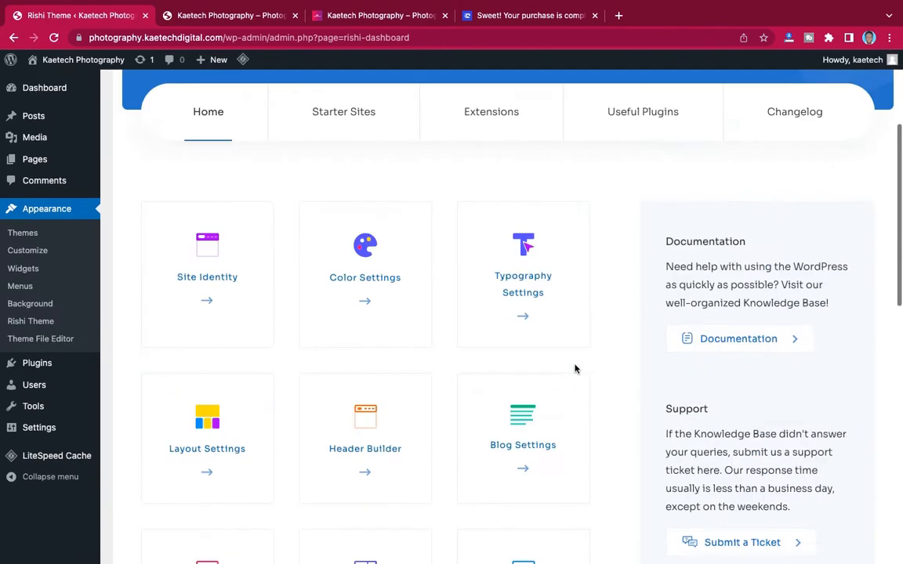
scroll(574, 369, "up", 2)
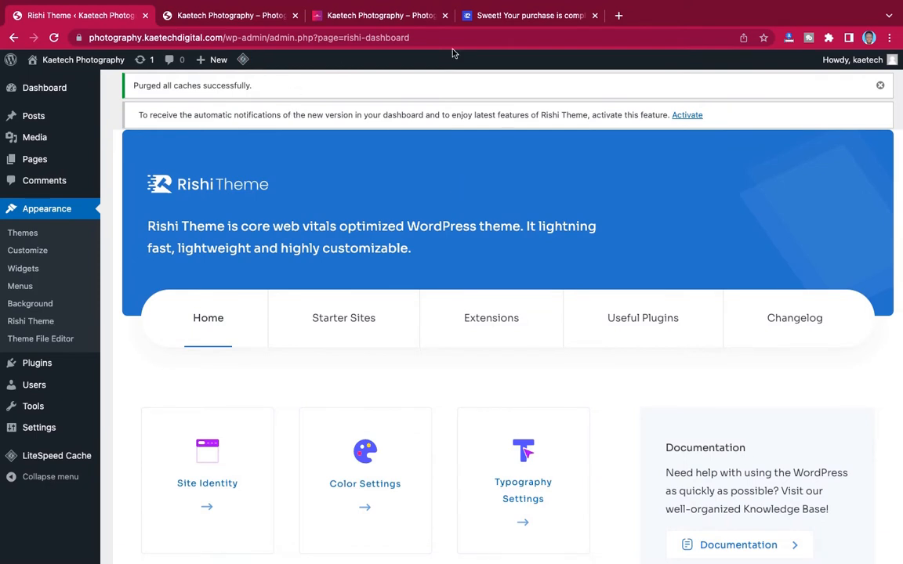
left_click(596, 15)
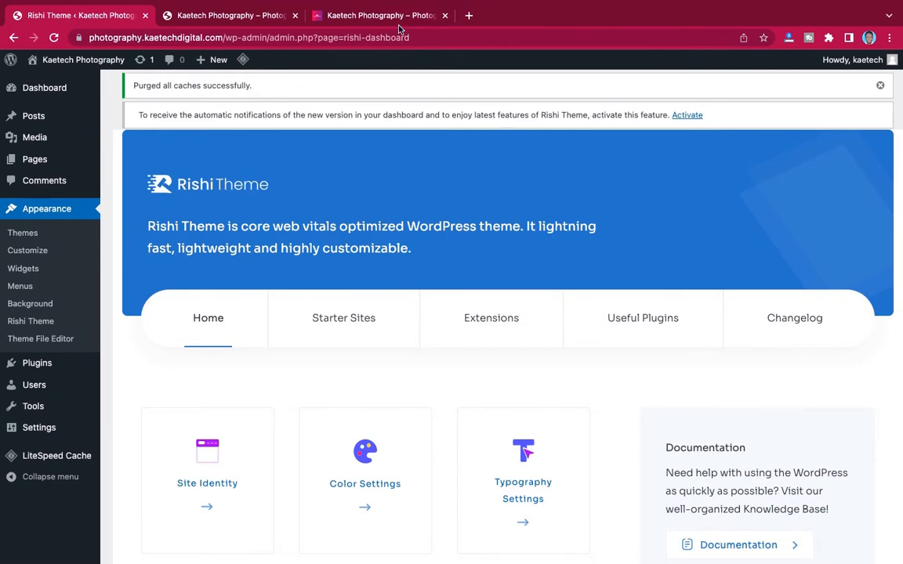
- Reload the Kaetech Photography front page to see the Rishi theme applied
left_click(240, 17)
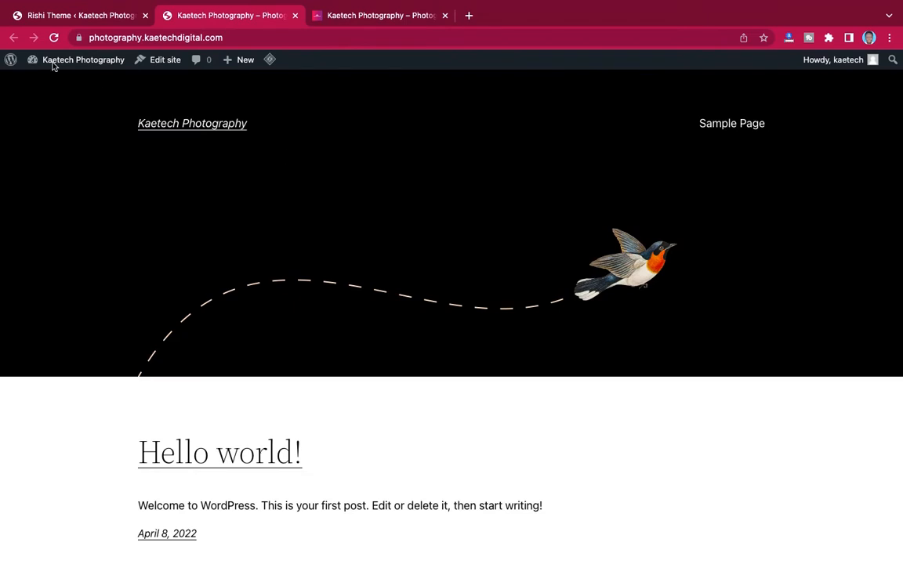
left_click(54, 37)
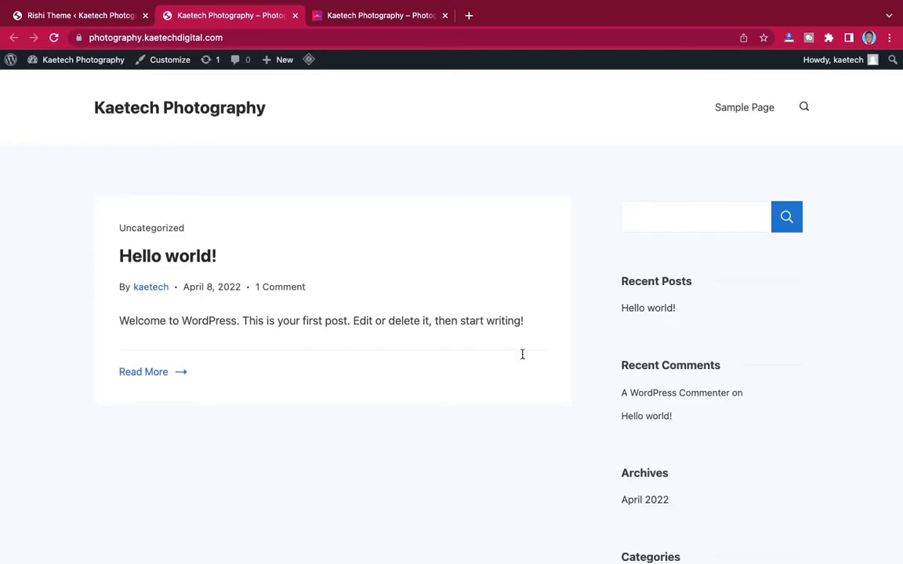
scroll(562, 439, "down", 2)
scroll(562, 437, "up", 3)
- Compare with the other Kaetech Photography site tab, then return to the Rishi Theme dashboard
left_click(65, 15)
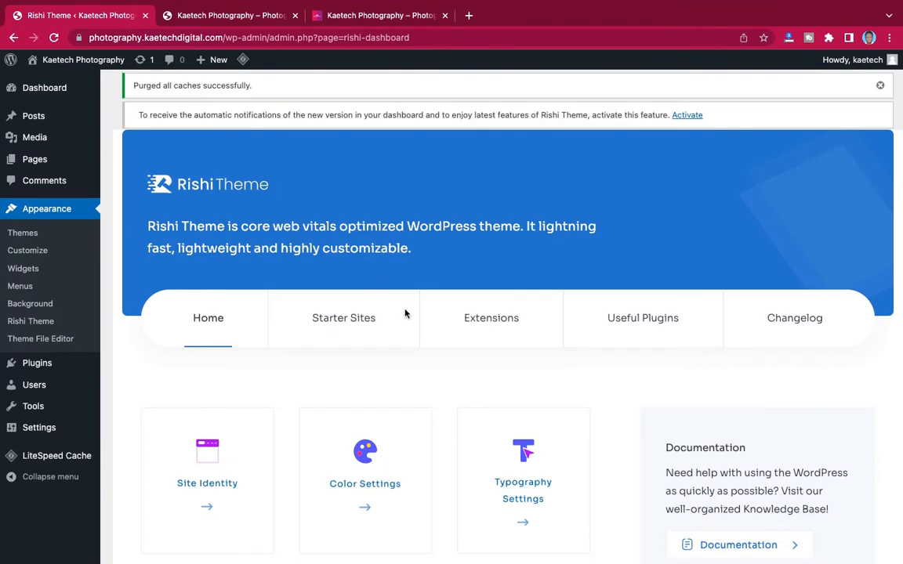
scroll(478, 406, "down", 5)
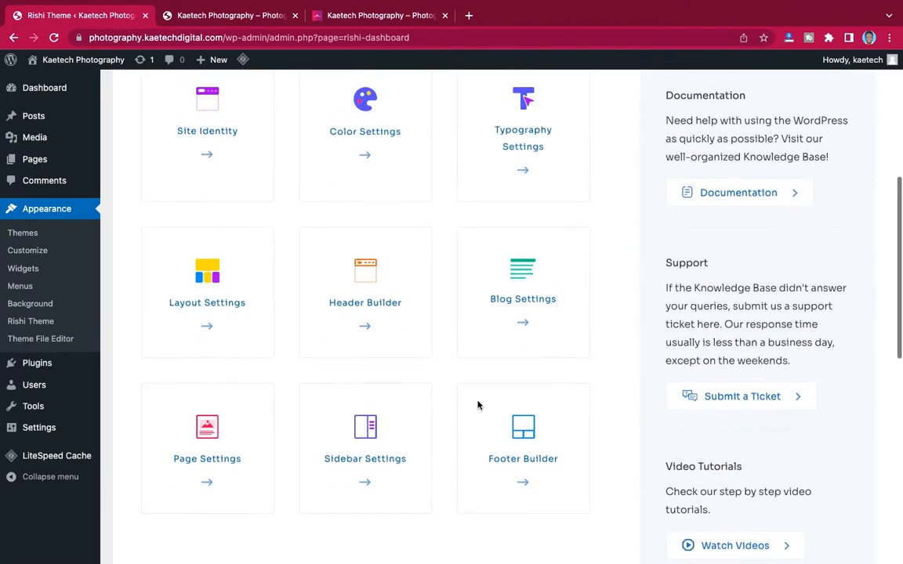
scroll(478, 405, "up", 5)
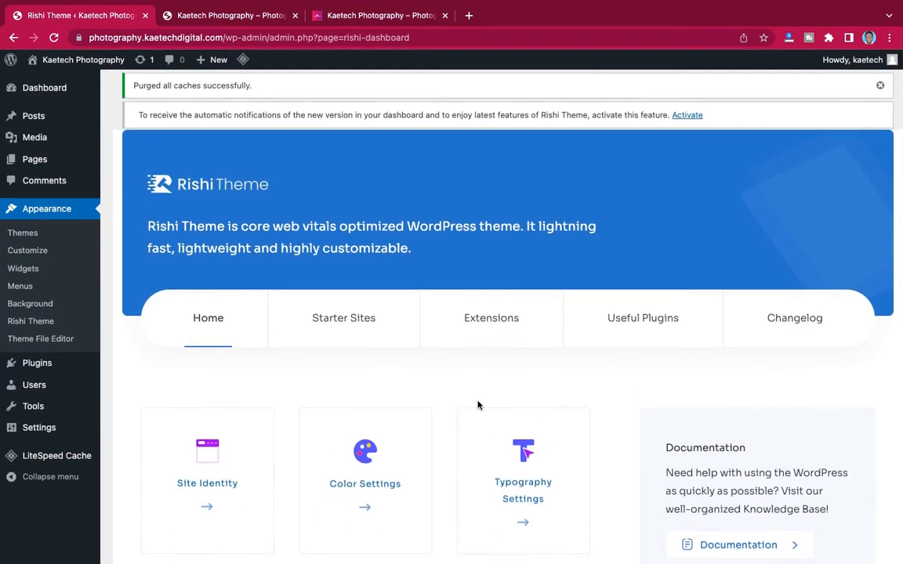
left_click(387, 17)
scroll(426, 288, "down", 10)
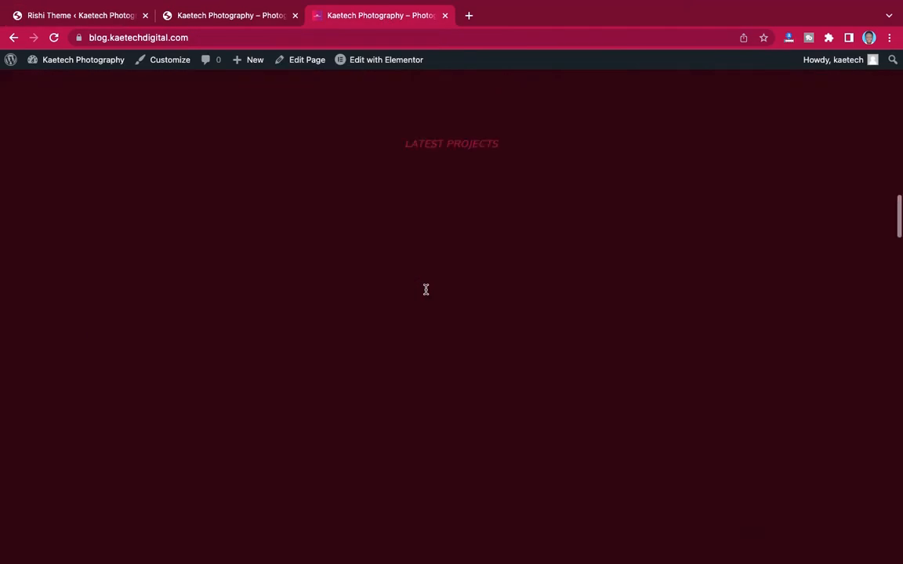
scroll(426, 289, "up", 10)
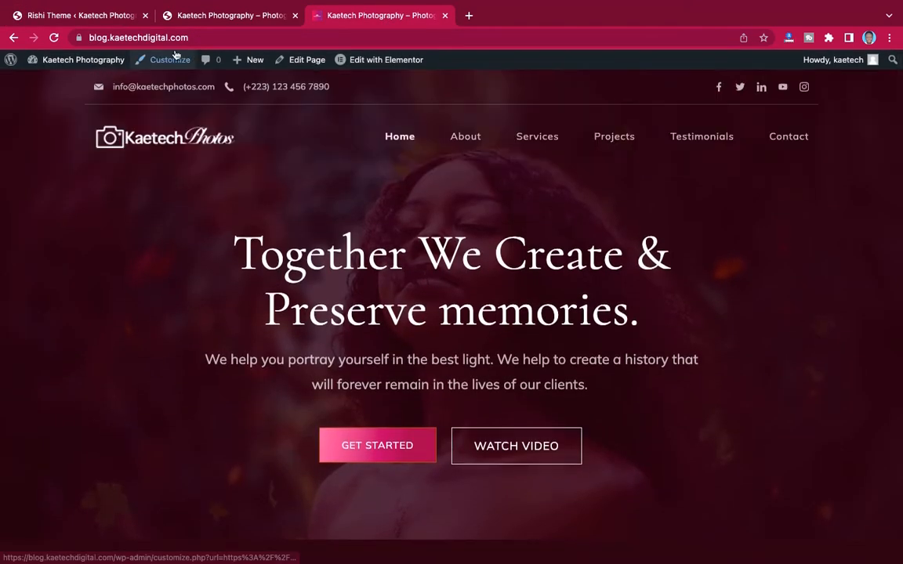
left_click(111, 18)
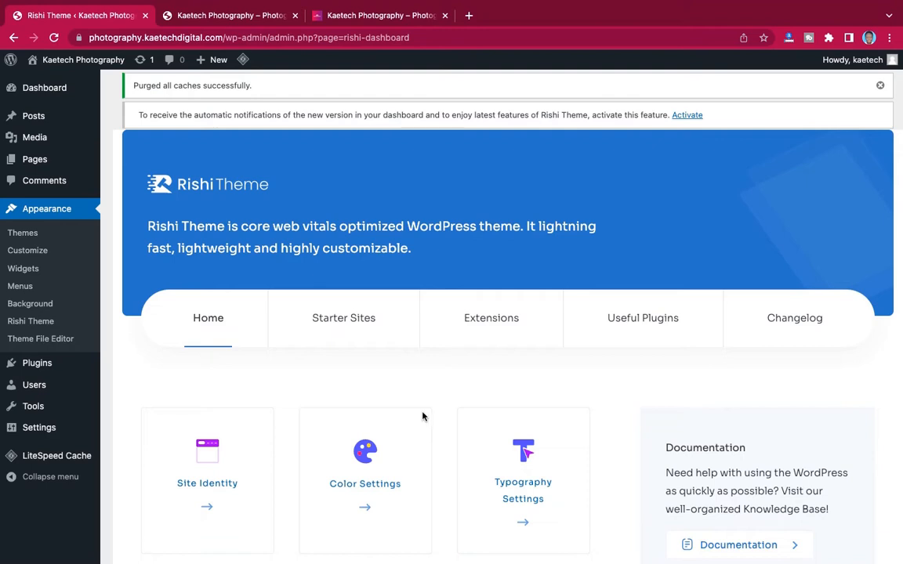
- Open Starter Sites and install the Rishi starter templates
left_click(348, 324)
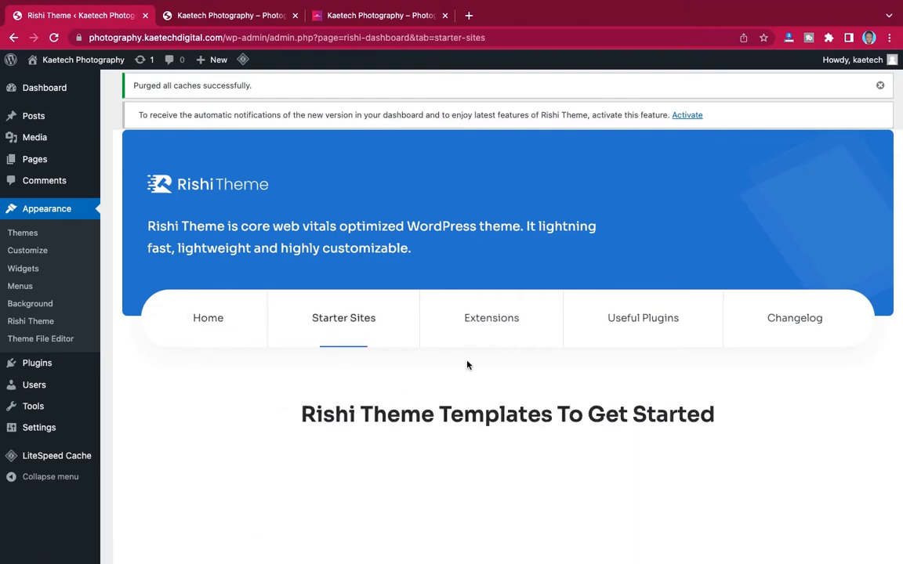
scroll(467, 364, "down", 2)
scroll(467, 364, "down", 2)
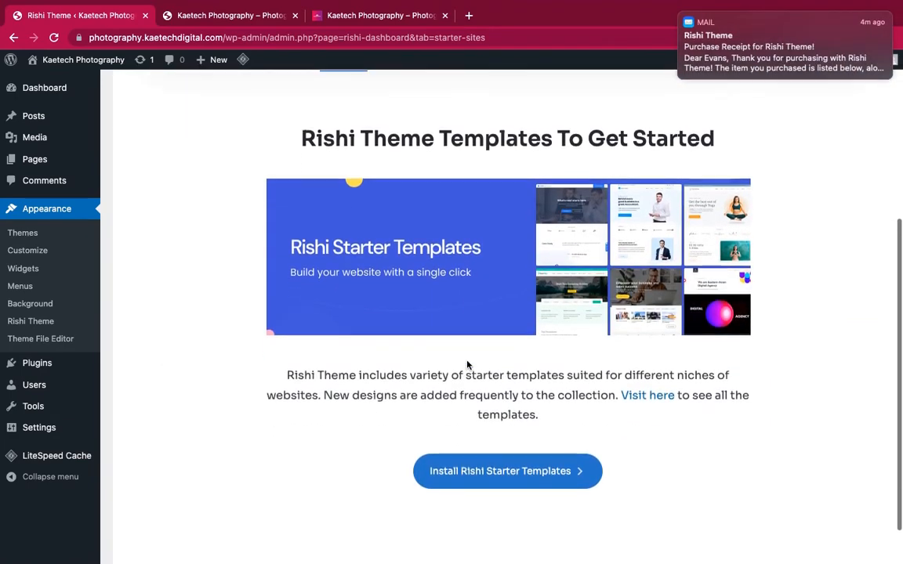
left_click(681, 16)
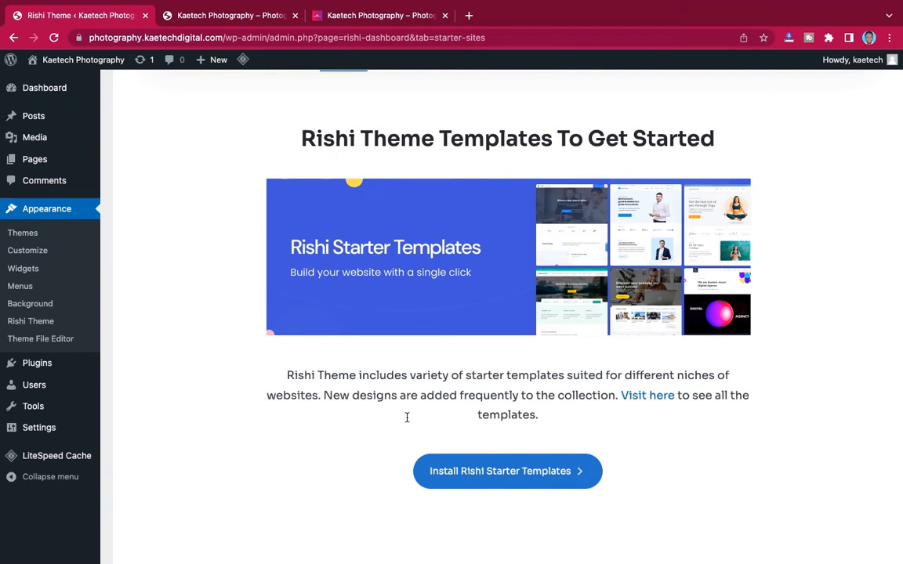
left_click(529, 474)
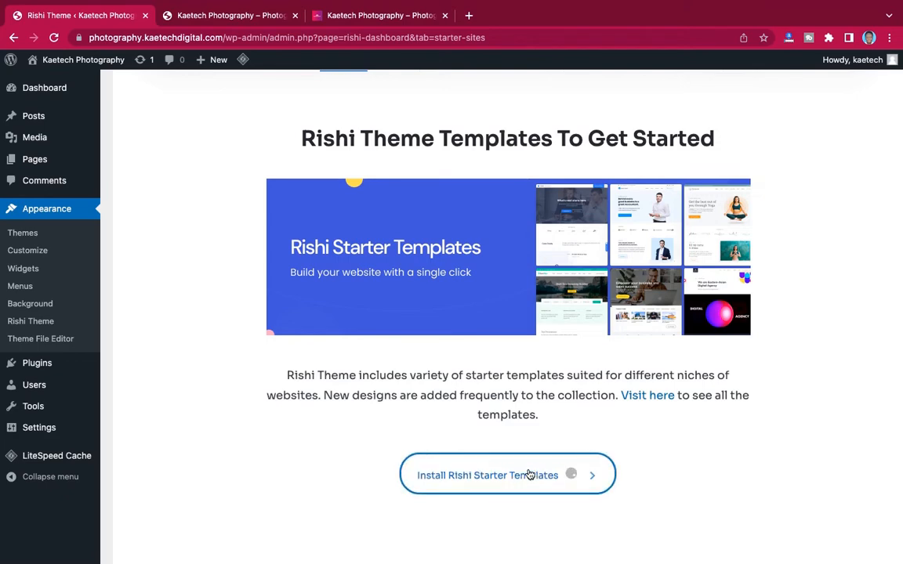
scroll(529, 474, "down", 10)
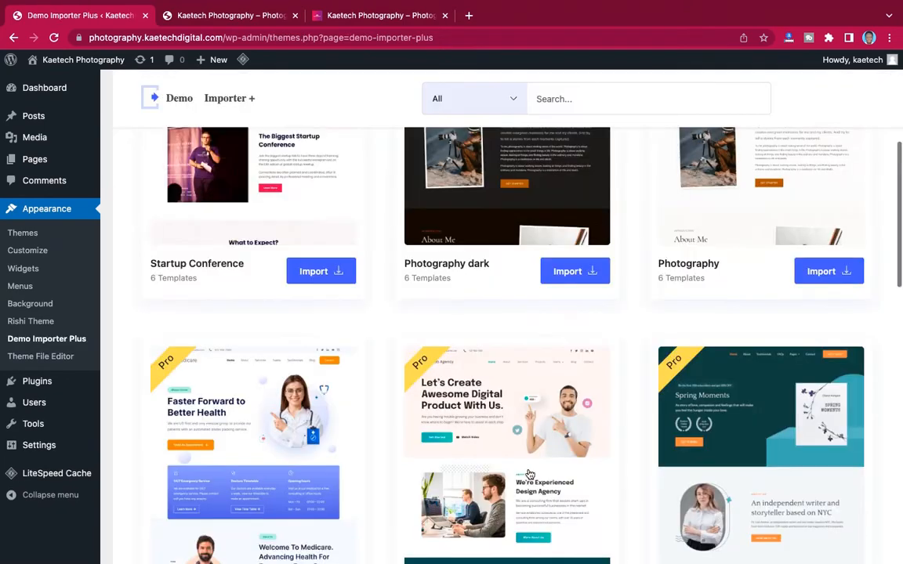
scroll(530, 475, "up", 8)
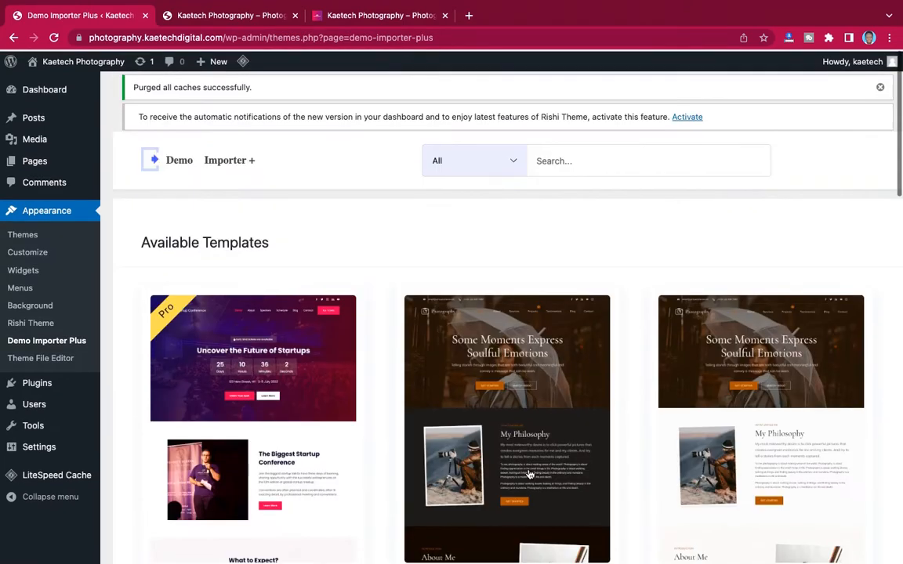
scroll(530, 474, "down", 4)
scroll(530, 474, "down", 10)
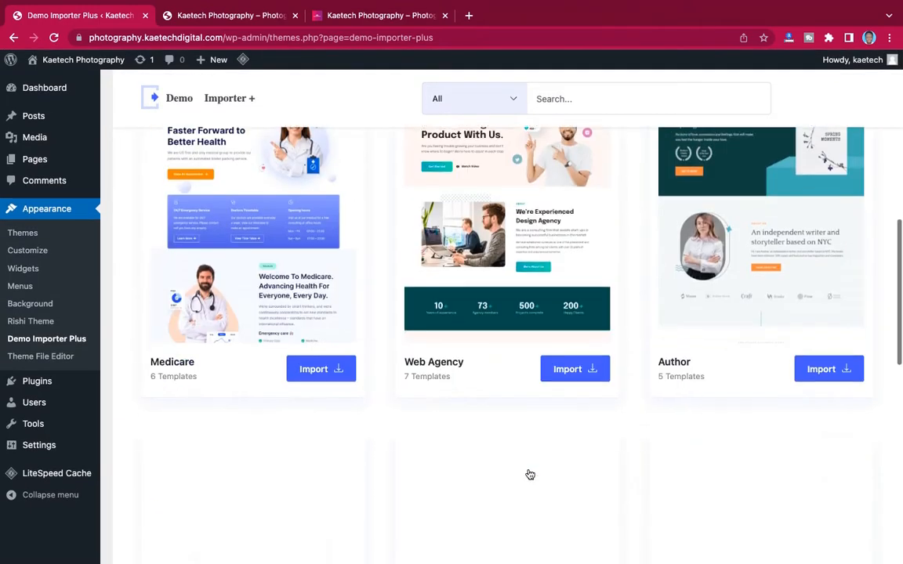
scroll(529, 474, "up", 15)
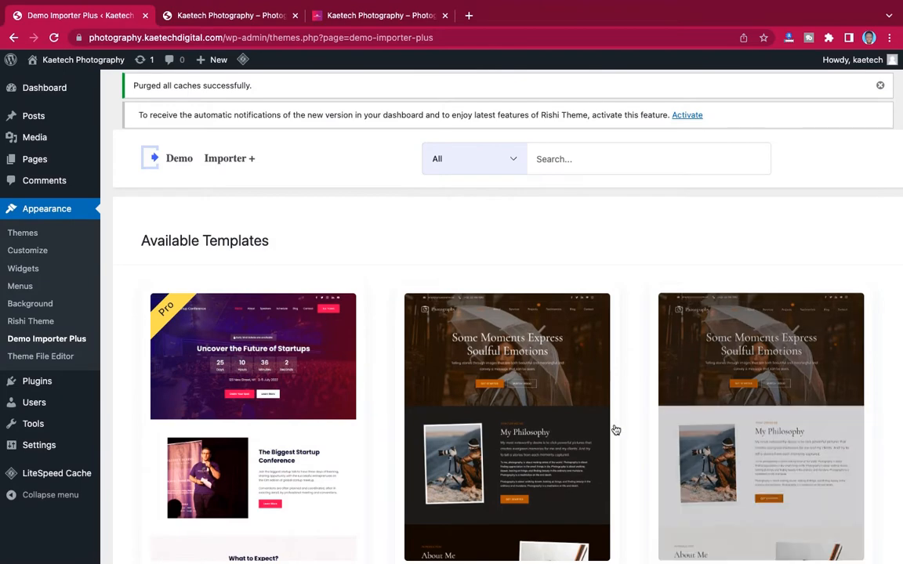
scroll(637, 453, "down", 5)
scroll(635, 453, "up", 5)
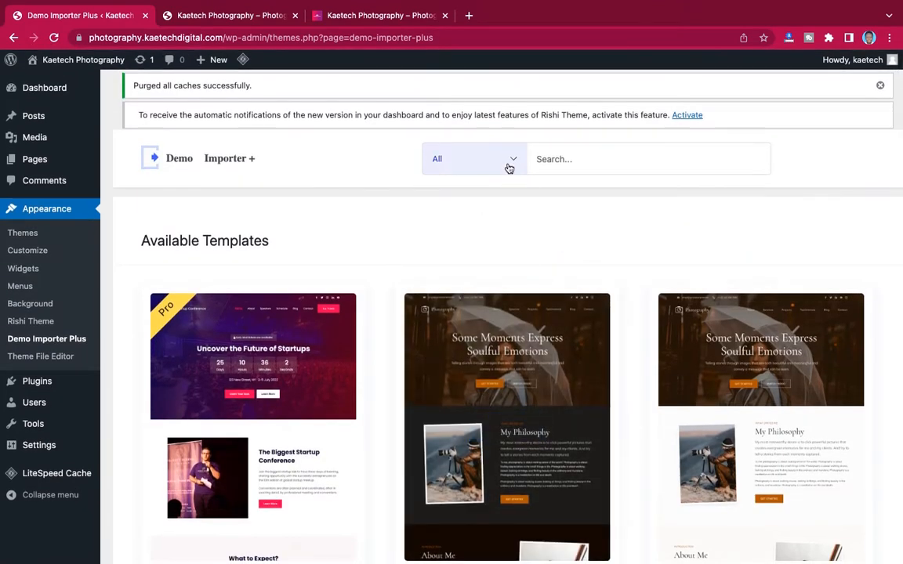
- Filter the demo templates to Free under Demo Type
left_click(509, 165)
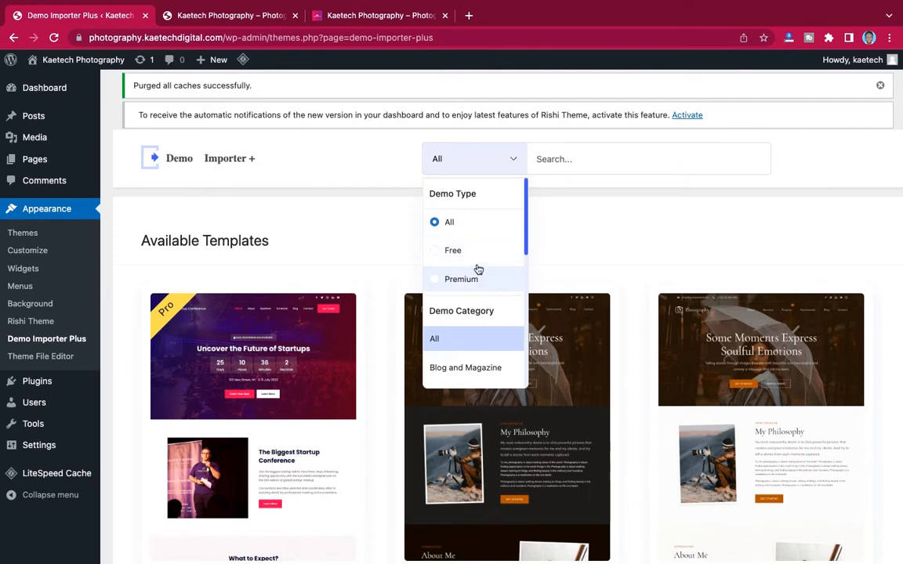
left_click(454, 251)
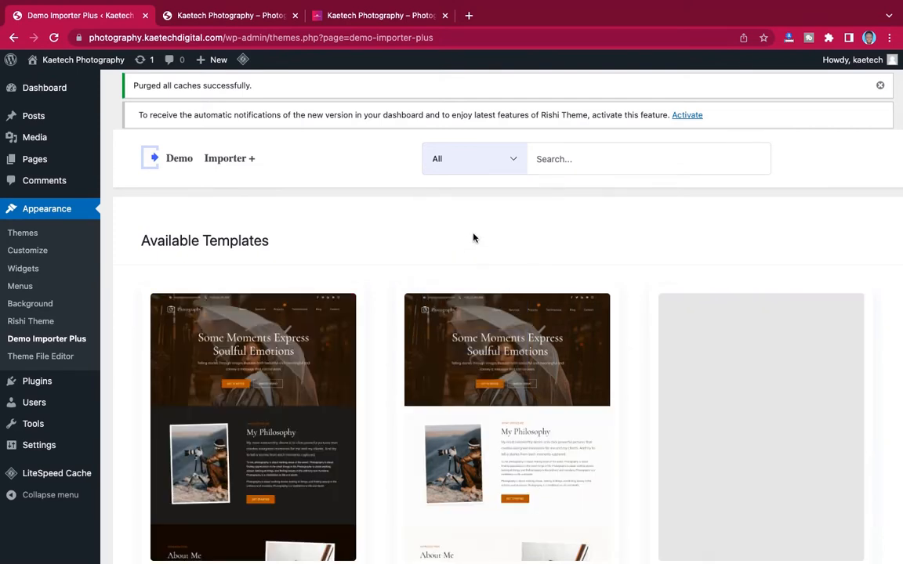
scroll(555, 243, "down", 2)
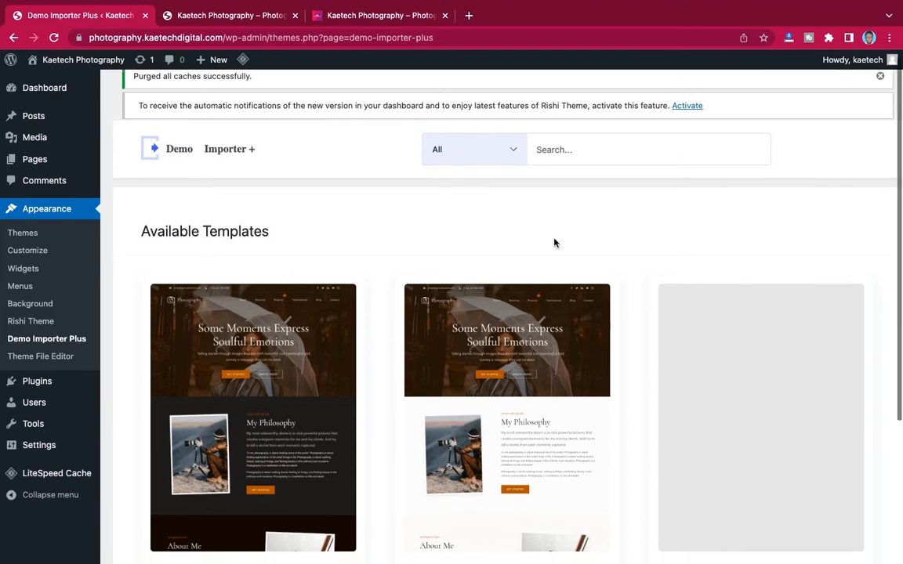
scroll(554, 243, "down", 4)
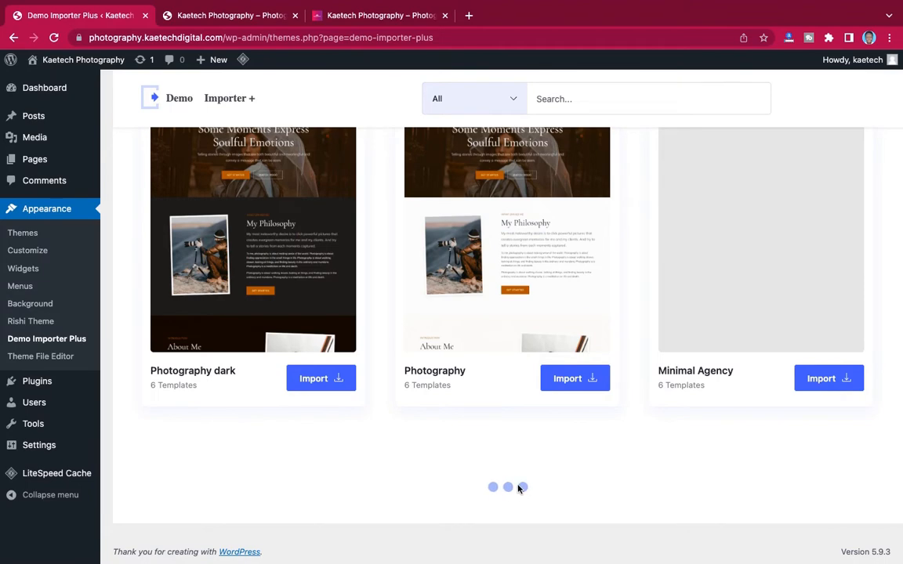
scroll(518, 463, "up", 5)
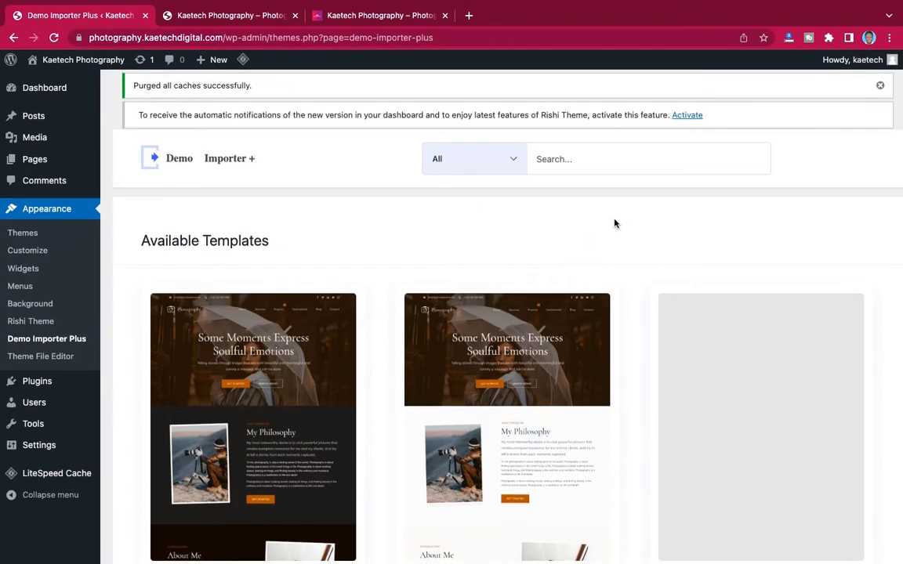
- Switch to the live Kaetech Photos homepage tab
left_click(385, 20)
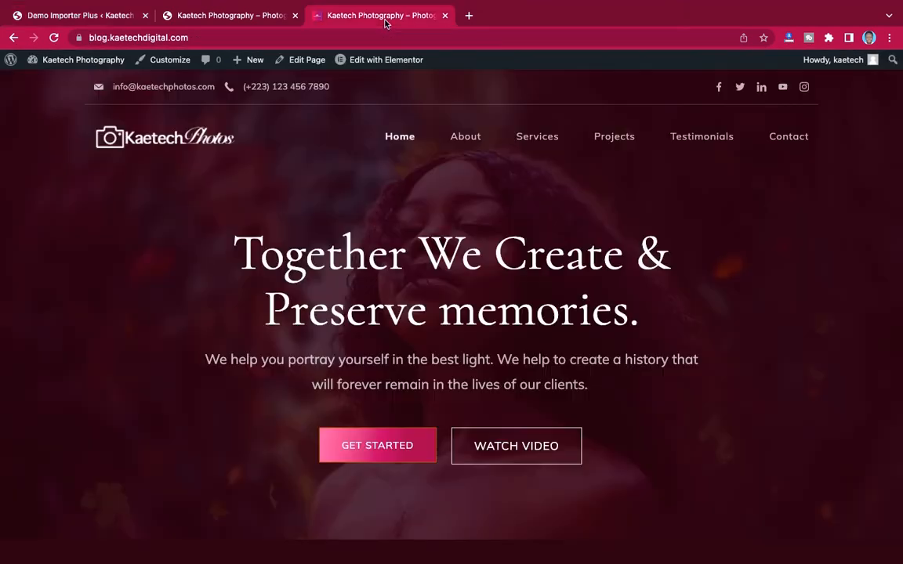
scroll(537, 292, "down", 15)
scroll(537, 292, "up", 12)
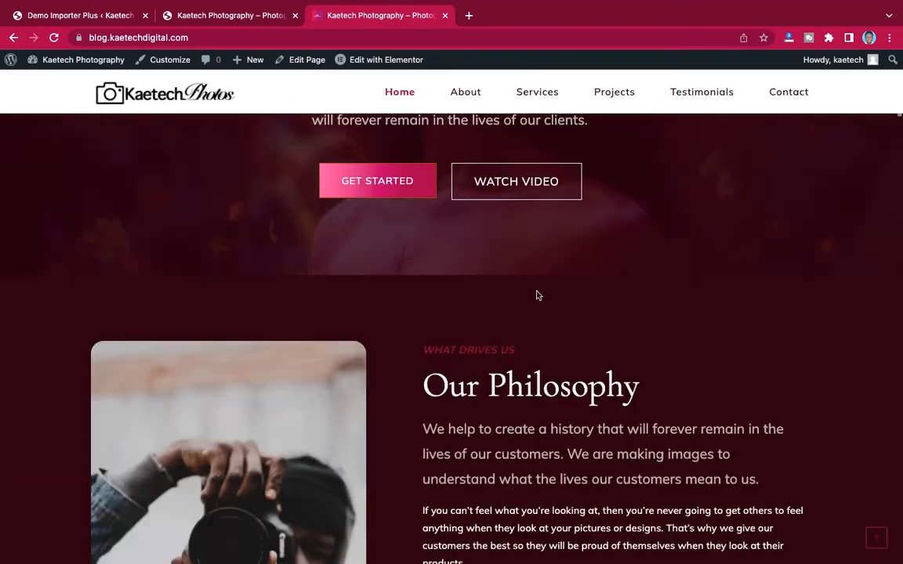
- Preview the Photography dark demo from the templates list
left_click(84, 15)
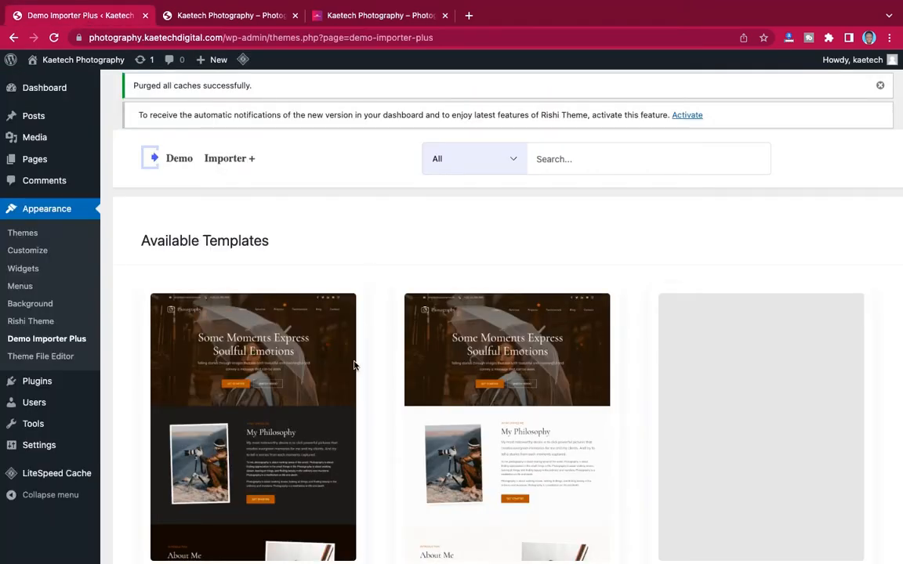
scroll(353, 365, "down", 5)
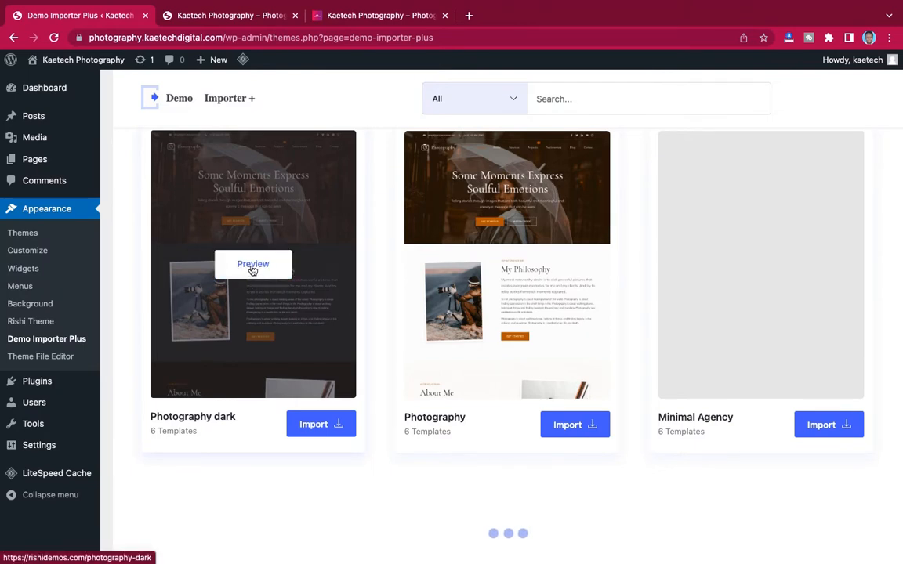
left_click(252, 267)
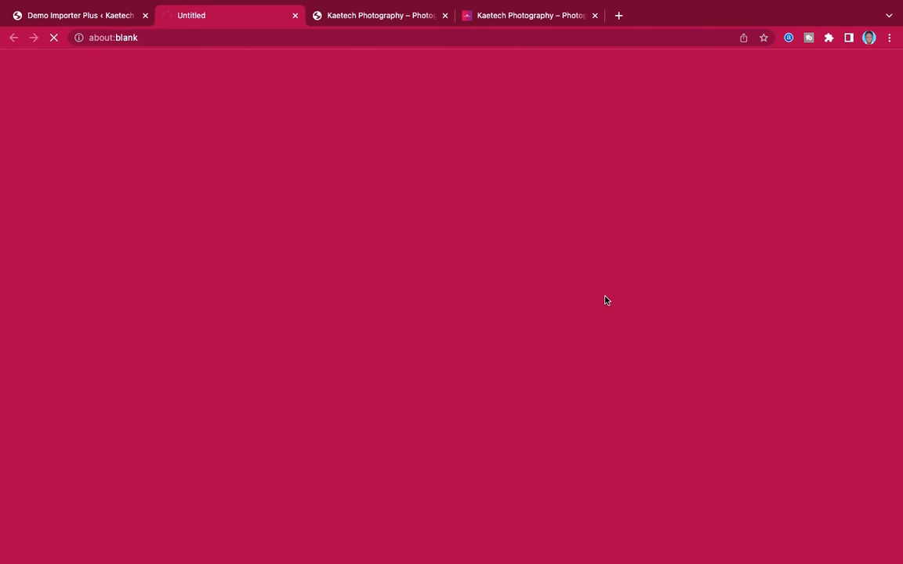
scroll(605, 345, "down", 10)
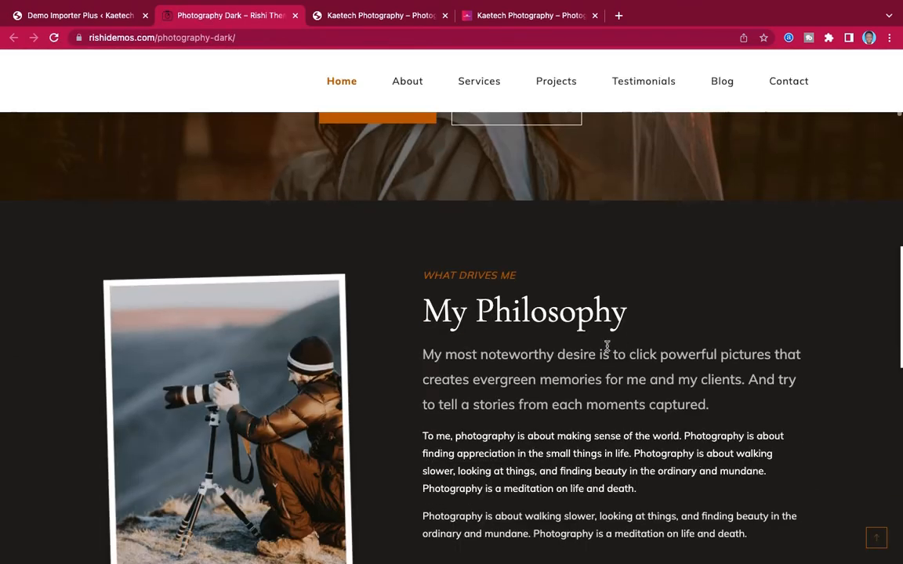
scroll(606, 347, "down", 15)
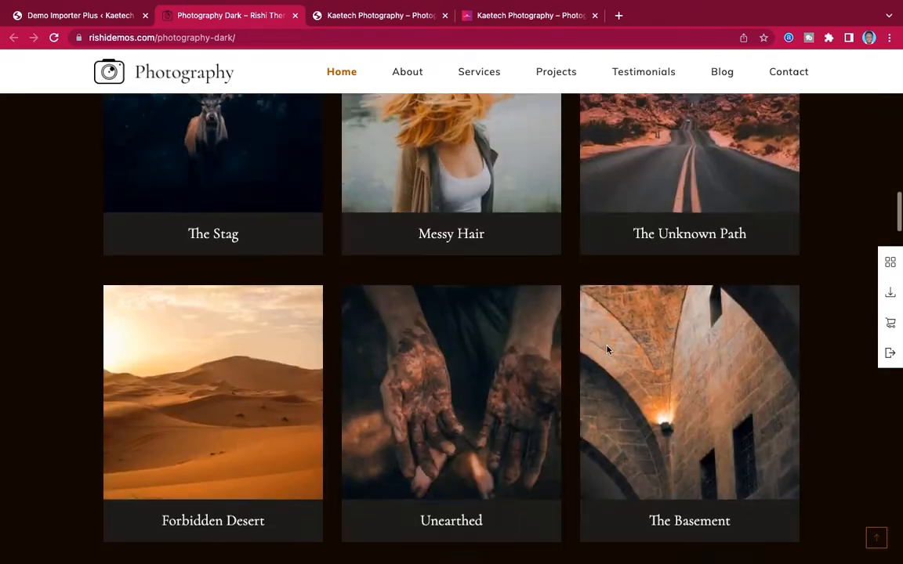
scroll(606, 349, "up", 20)
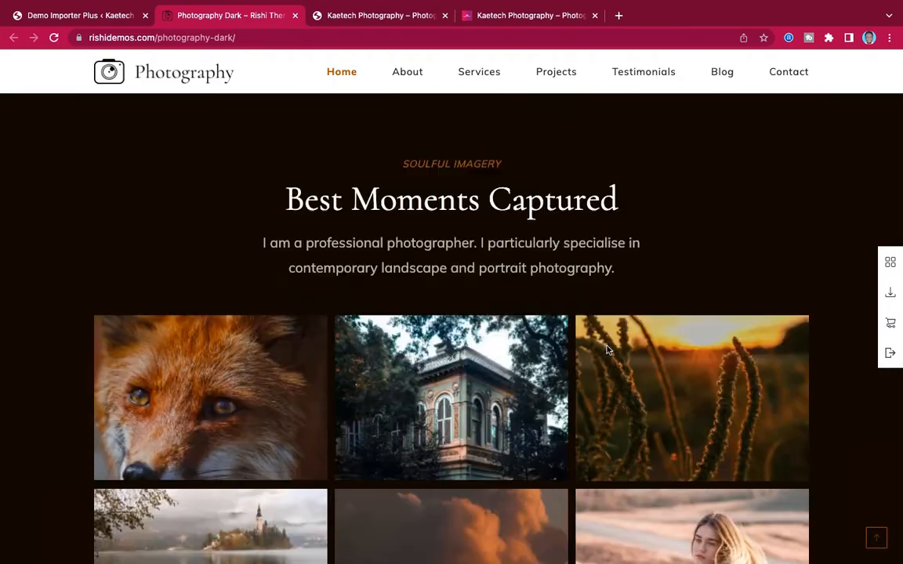
scroll(606, 349, "up", 3)
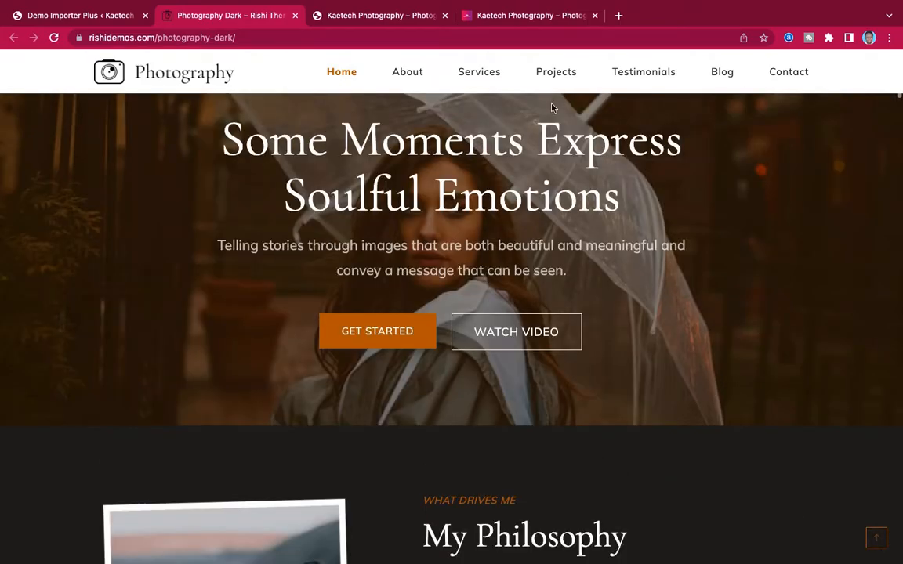
- Switch between the Photography Dark demo and the Kaetech Photos site to compare them
left_click(547, 15)
scroll(631, 300, "up", 4)
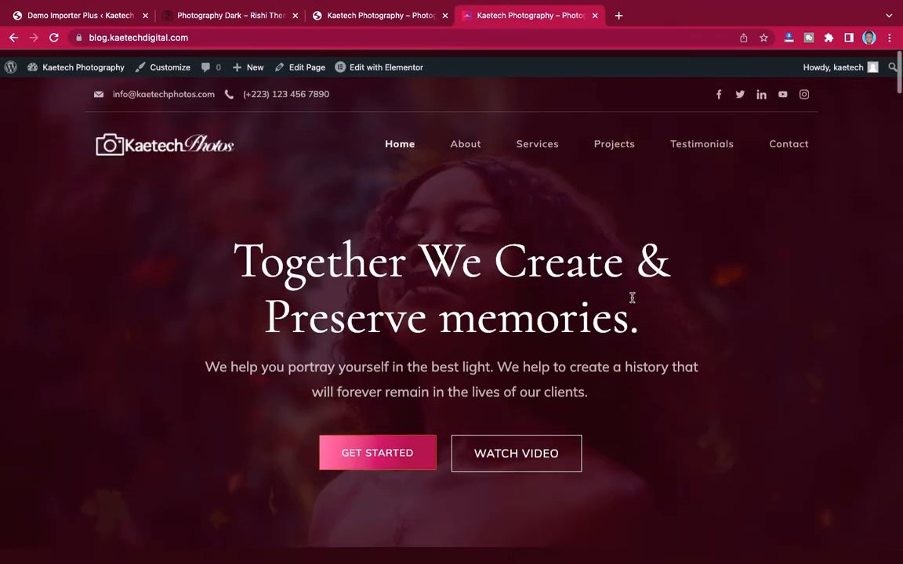
scroll(631, 298, "down", 20)
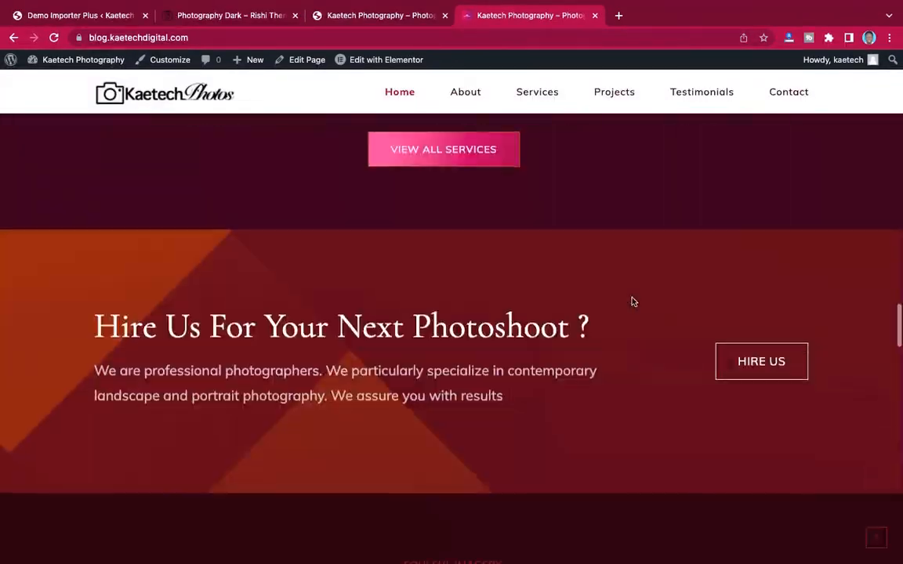
scroll(632, 301, "up", 20)
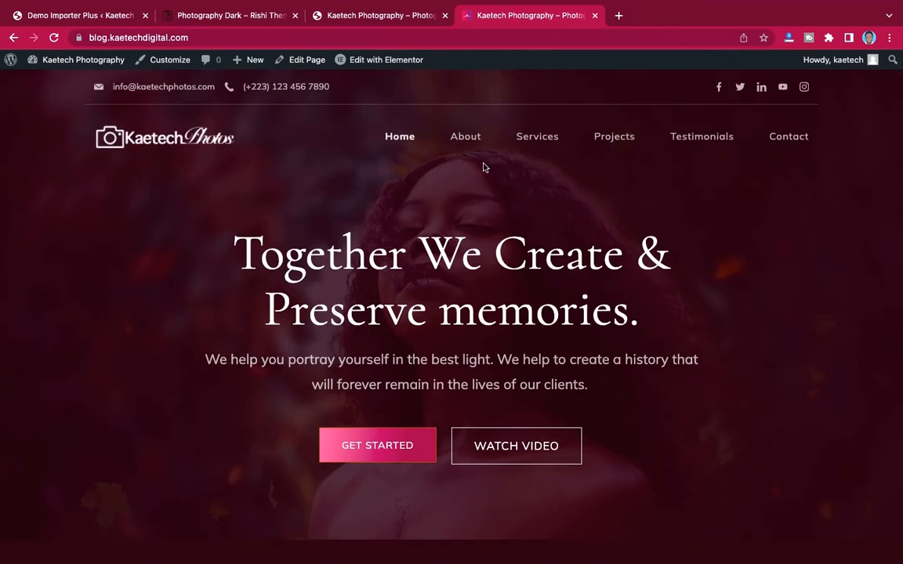
left_click(216, 16)
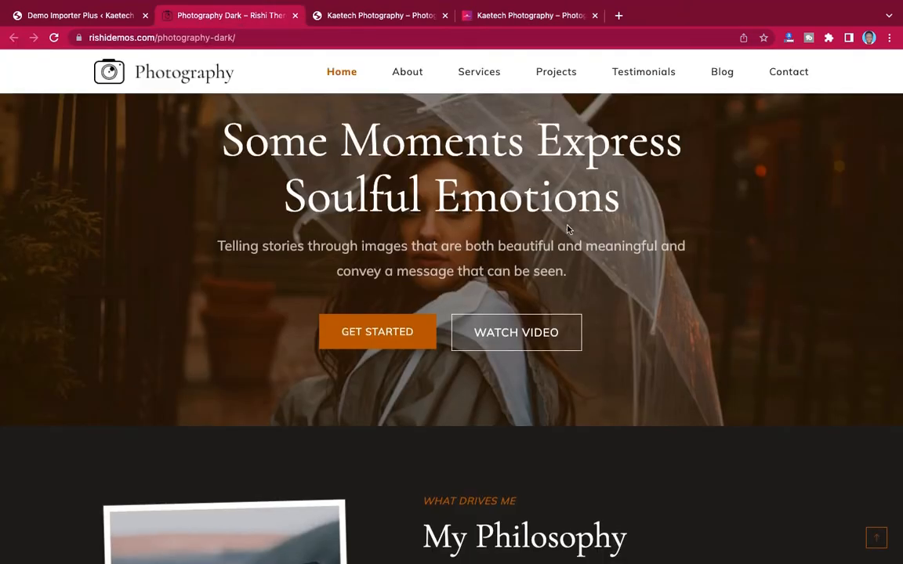
scroll(568, 229, "up", 2)
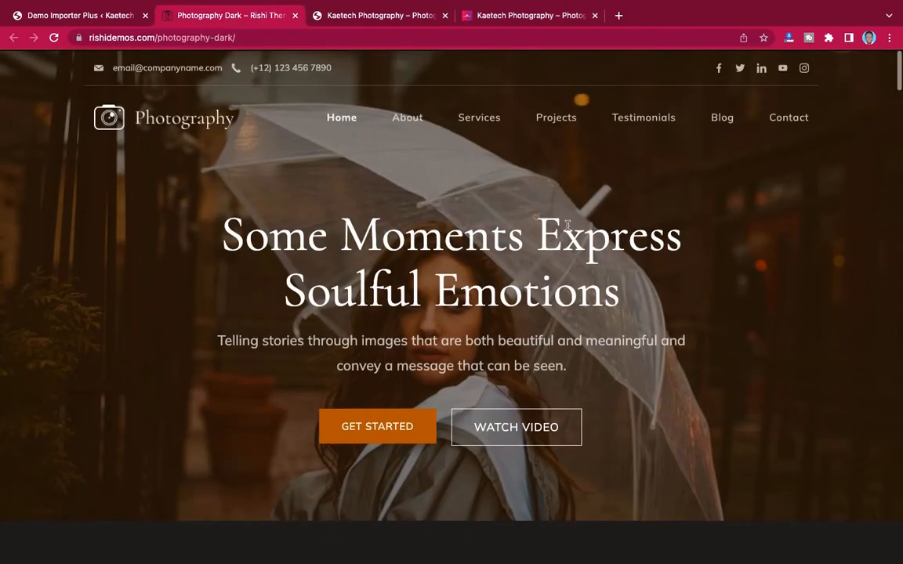
left_click(525, 15)
scroll(548, 305, "down", 10)
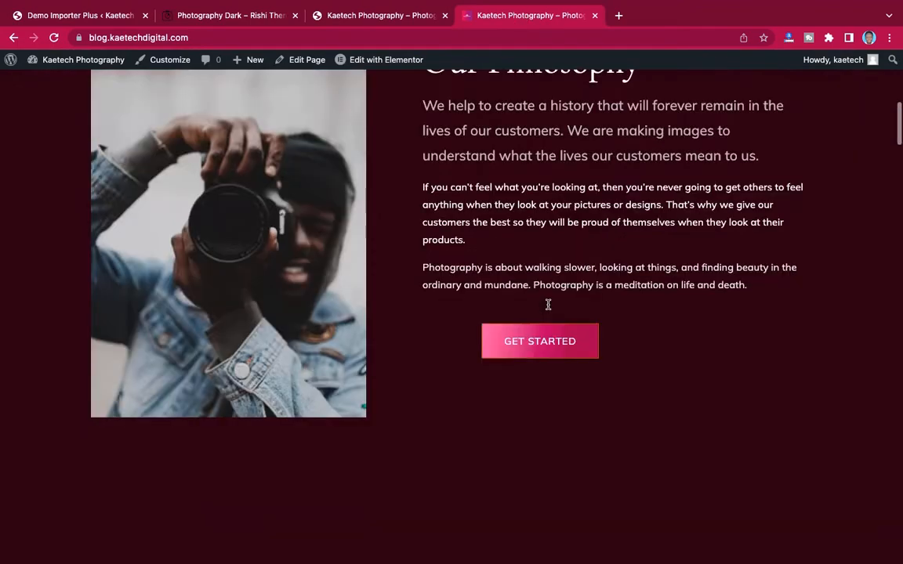
scroll(548, 305, "up", 10)
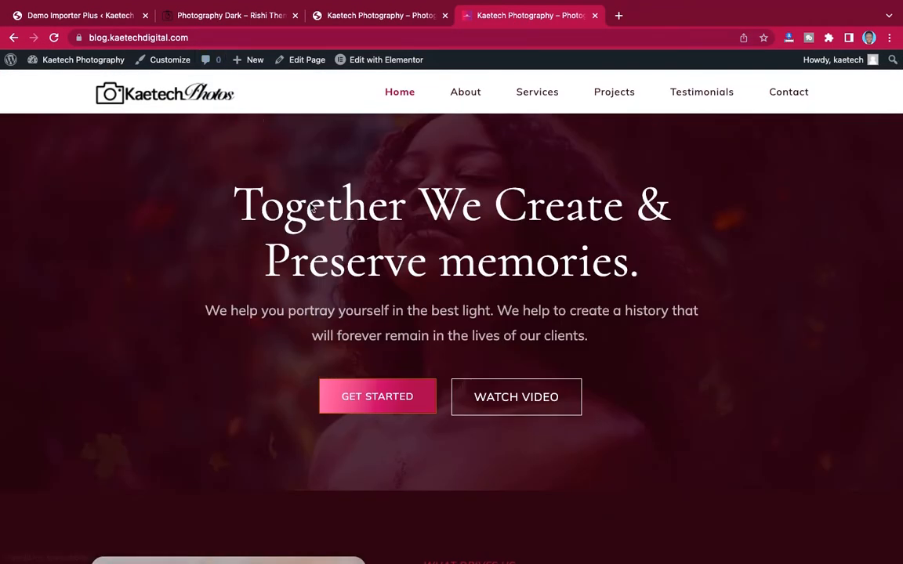
scroll(309, 202, "up", 1)
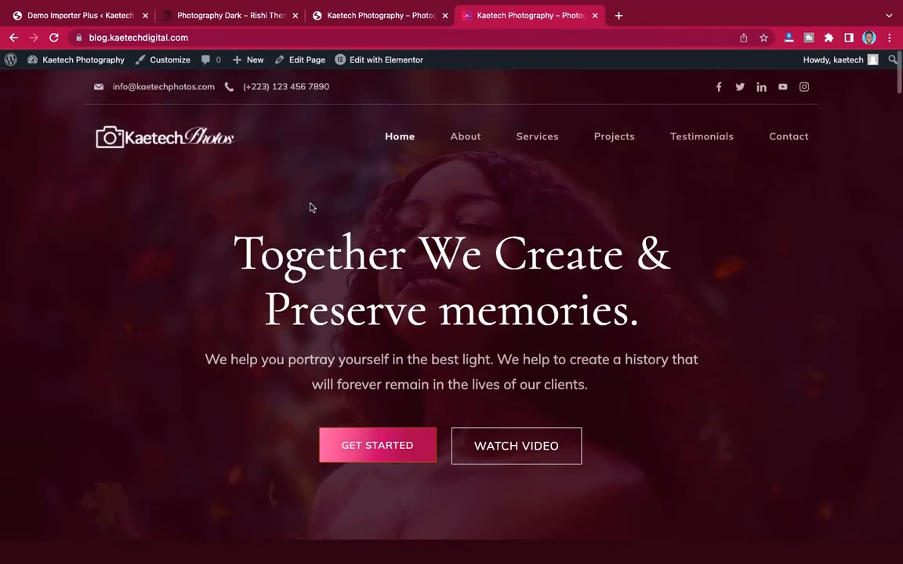
- Close the Photography Dark preview and return to the Demo Importer Plus list
left_click(228, 17)
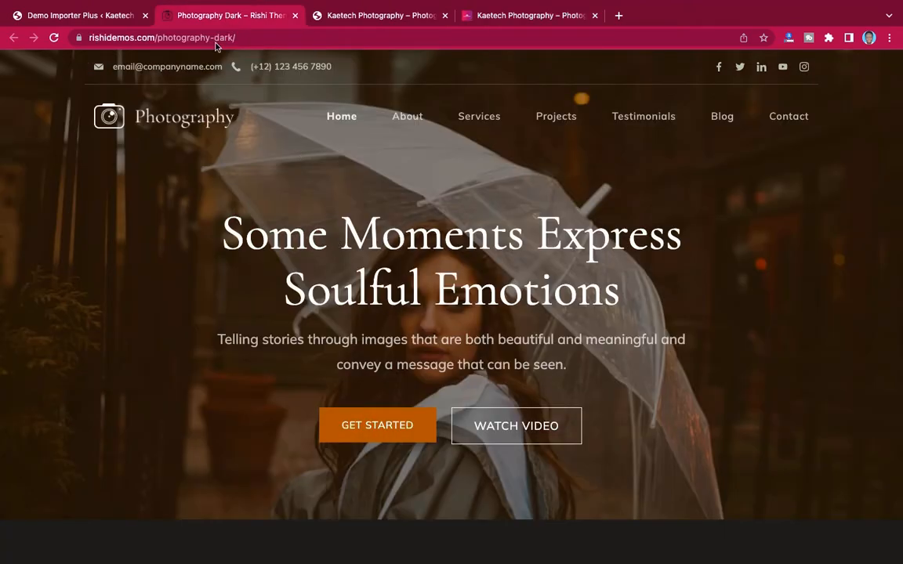
scroll(332, 323, "down", 10)
scroll(332, 323, "up", 10)
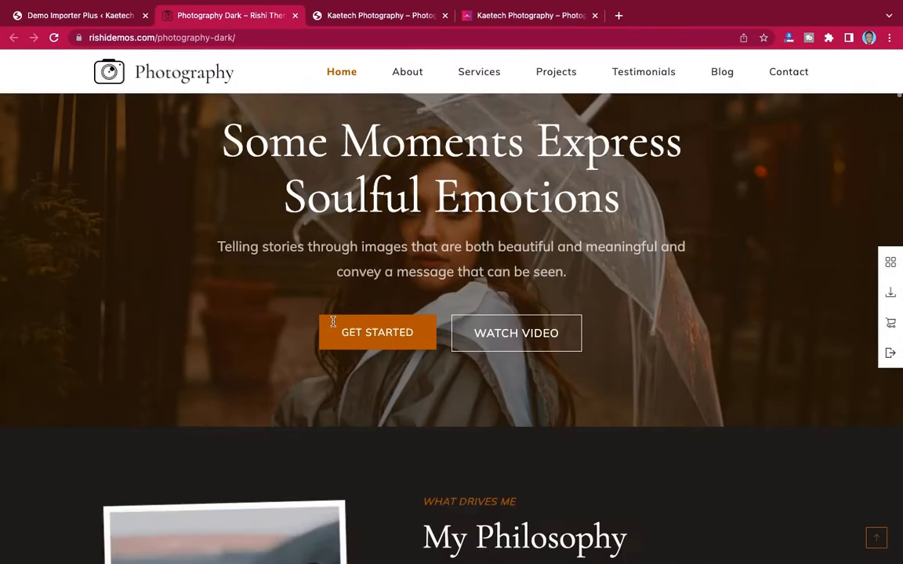
scroll(196, 163, "up", 1)
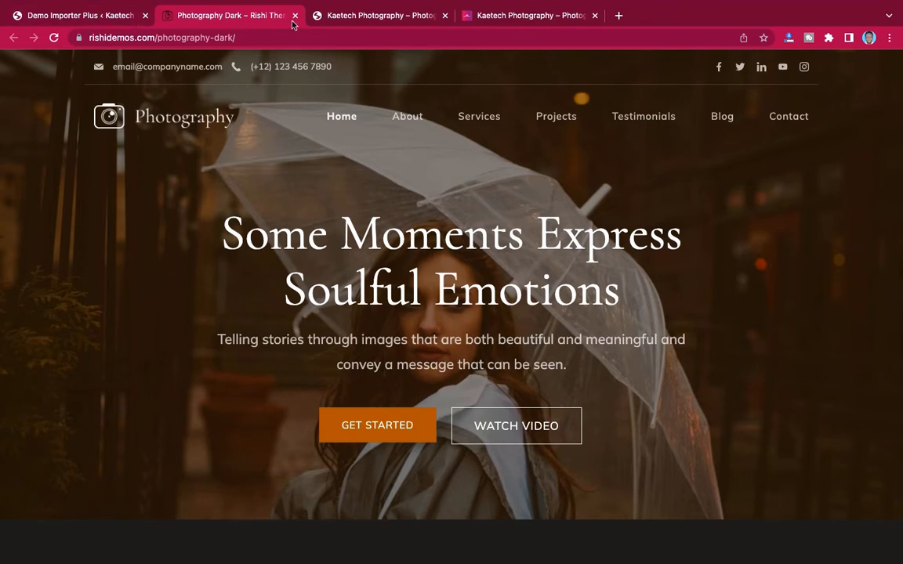
left_click(295, 16)
left_click(108, 20)
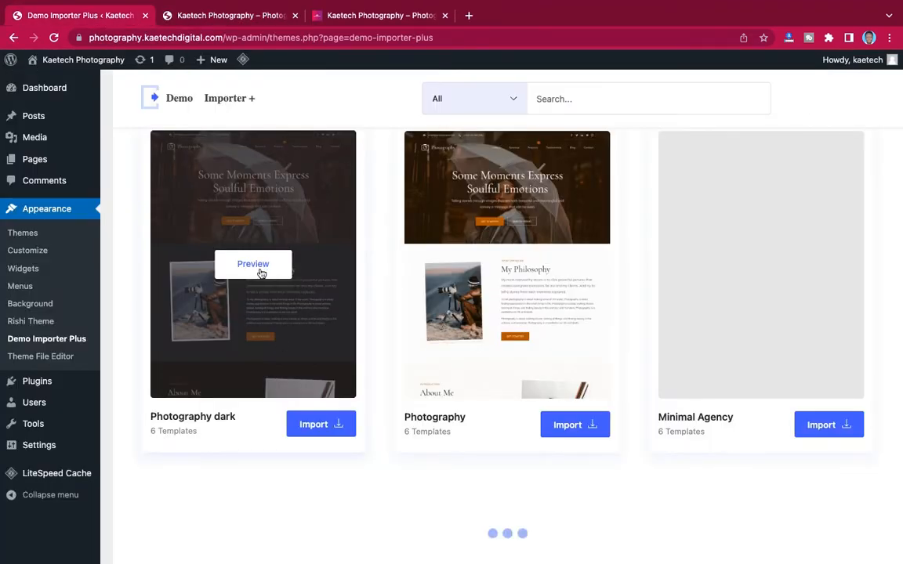
- Open the Photography dark starter site's details
scroll(274, 270, "up", 1)
scroll(261, 273, "down", 1)
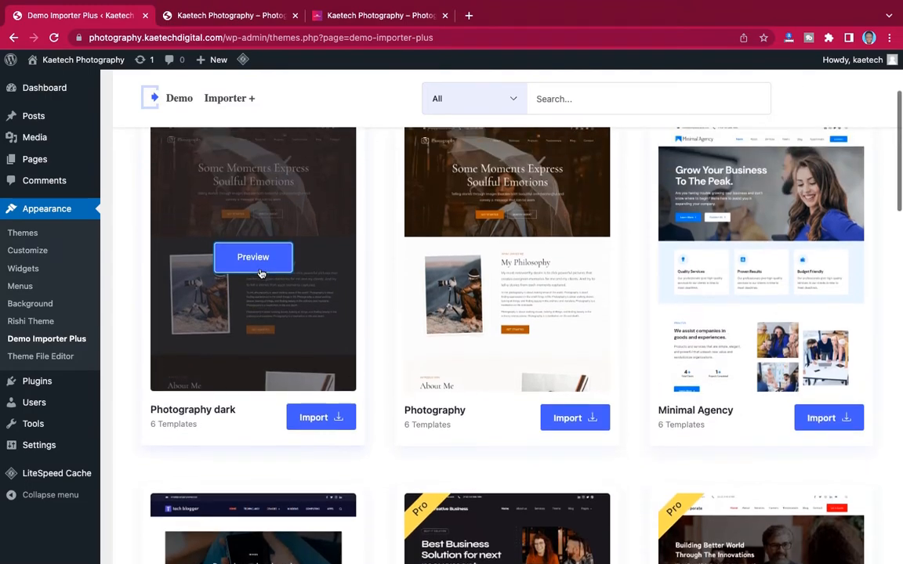
scroll(261, 273, "down", 4)
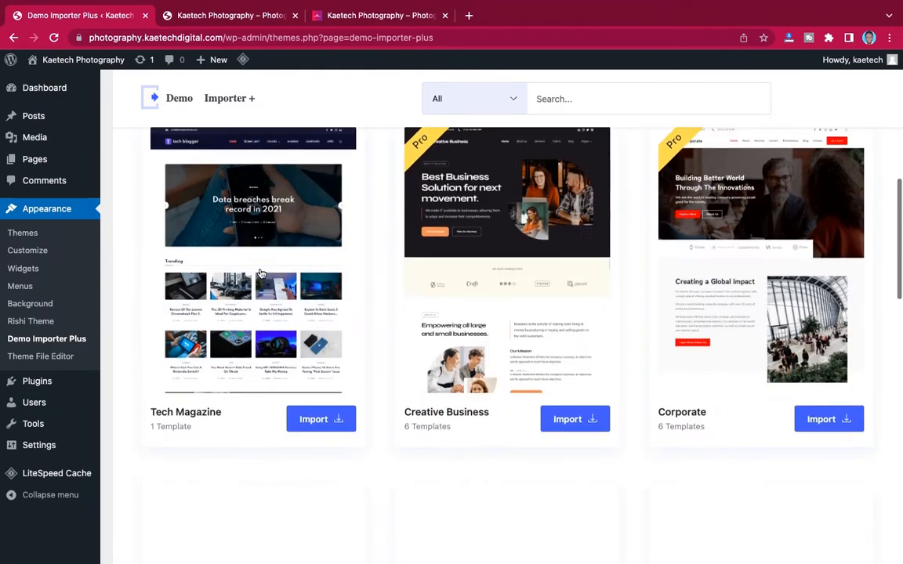
scroll(261, 273, "up", 2)
scroll(261, 274, "up", 1)
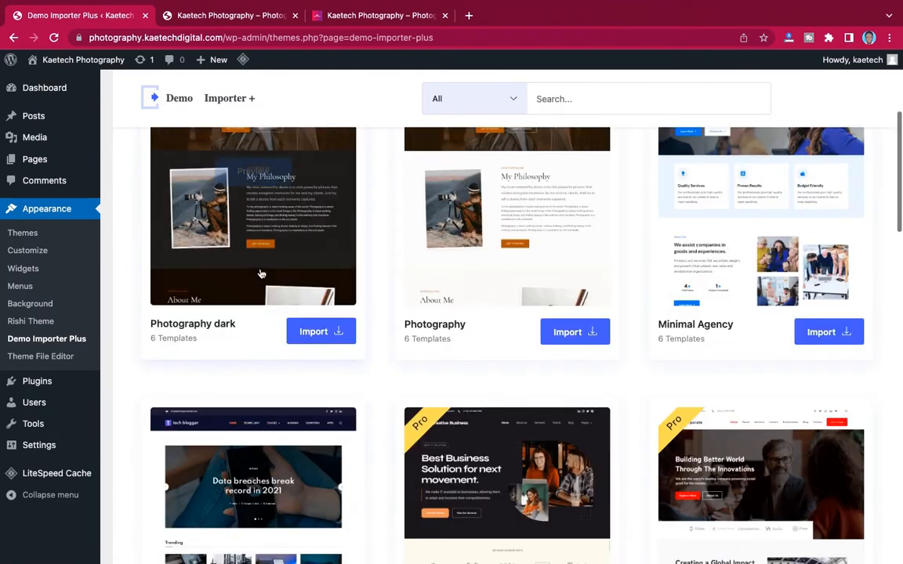
left_click(321, 332)
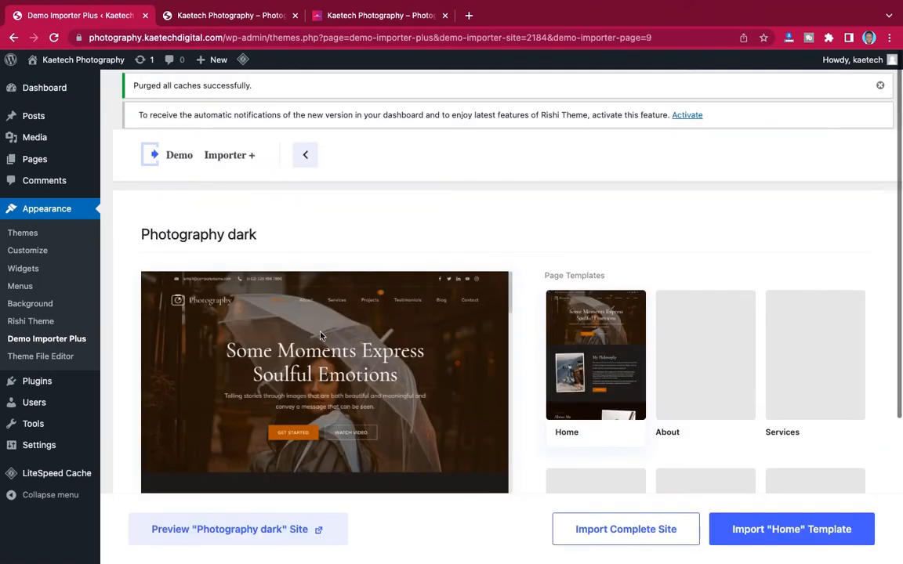
scroll(468, 364, "down", 5)
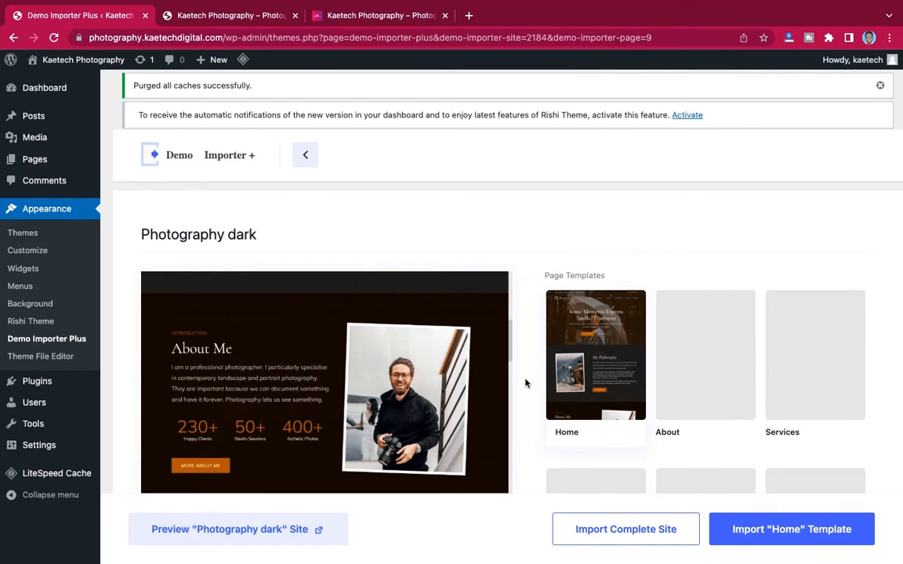
scroll(526, 383, "down", 5)
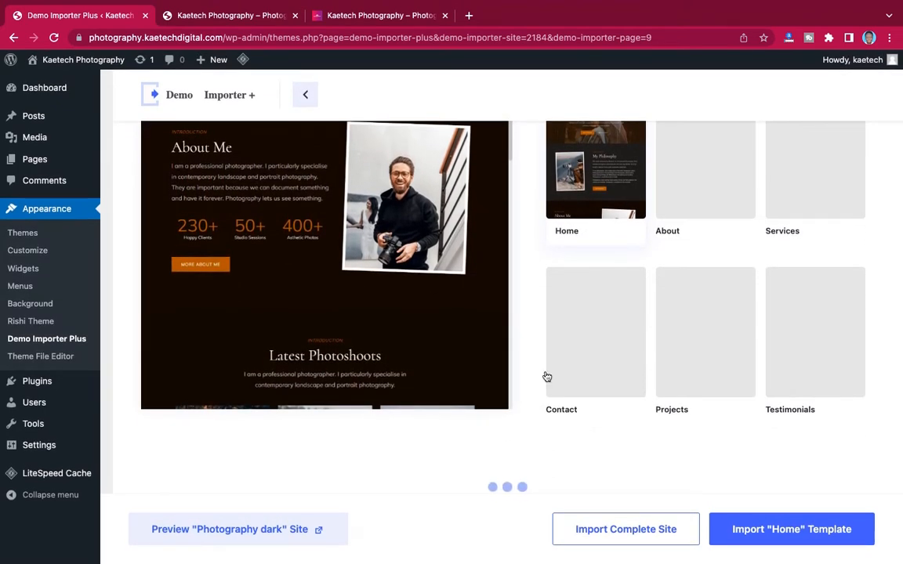
scroll(536, 389, "up", 3)
scroll(537, 389, "down", 3)
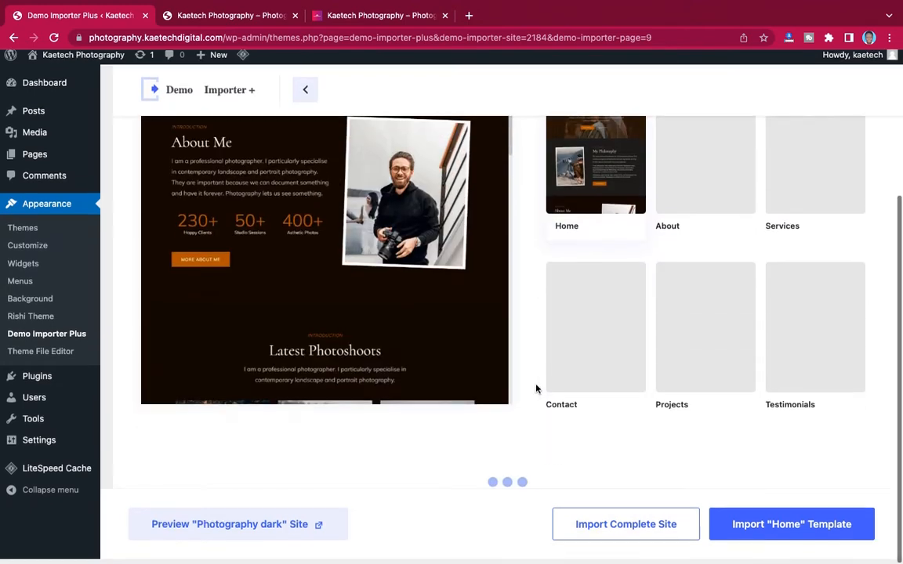
- Preview the About and Services templates, then bring up the Import Complete Site options
left_click(705, 205)
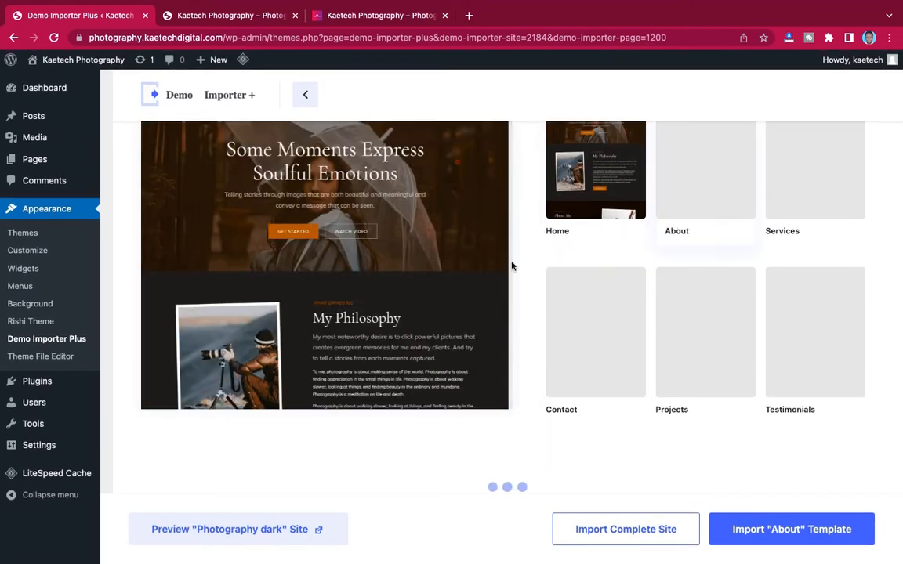
left_click(824, 172)
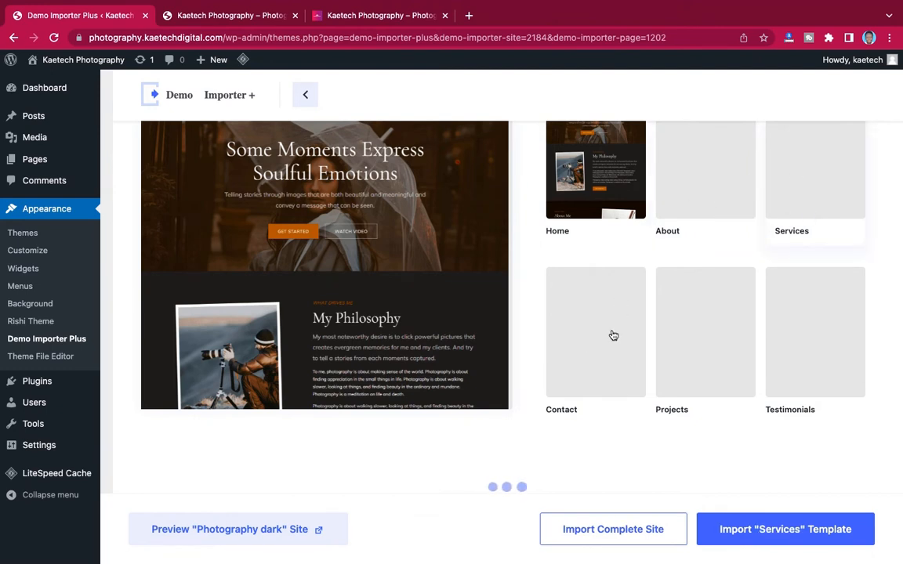
scroll(503, 288, "down", 5)
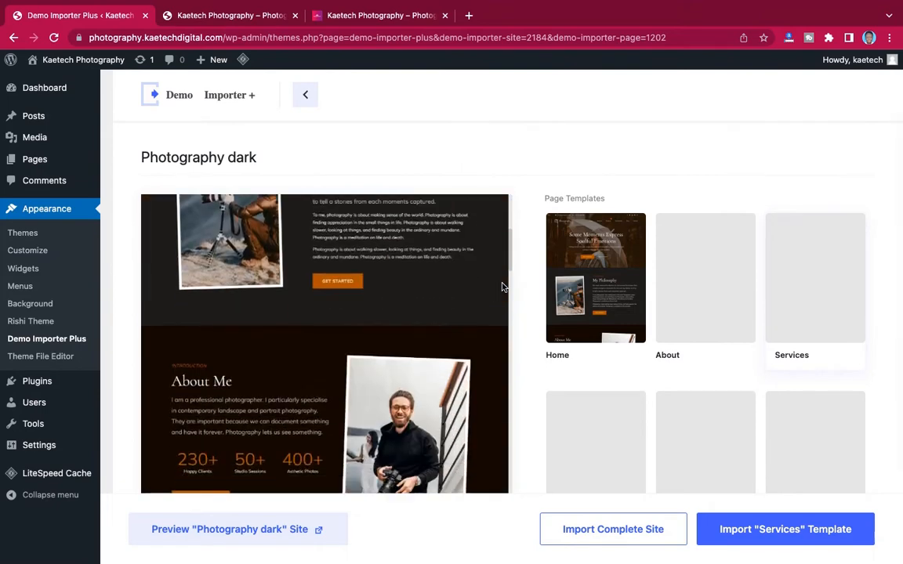
scroll(547, 313, "down", 3)
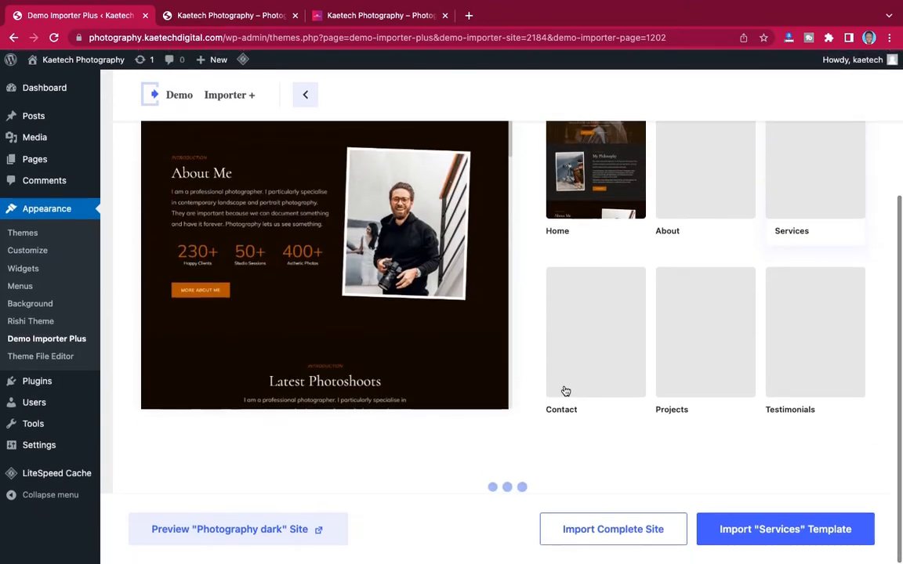
left_click(625, 534)
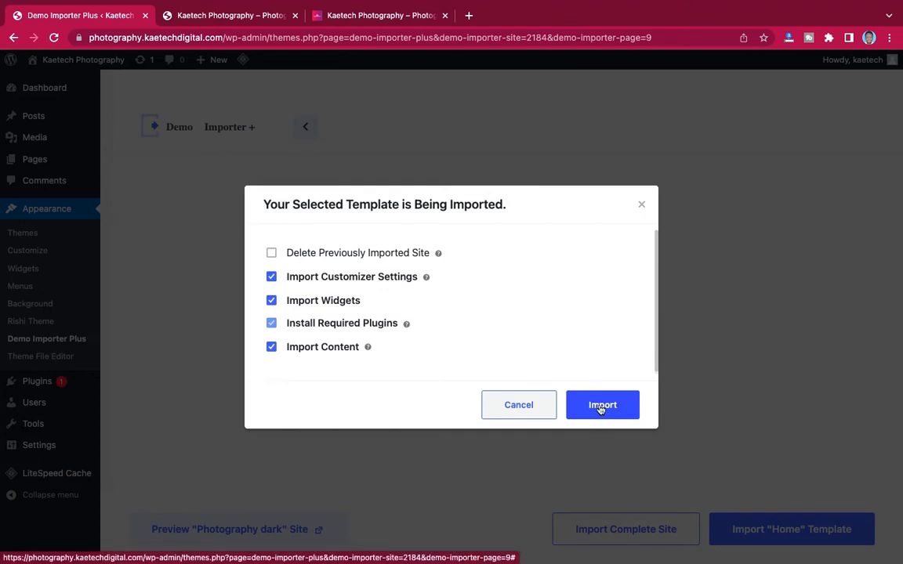
- Import the Photography dark demo with its default options, then view the new site in a new tab
left_click(601, 408)
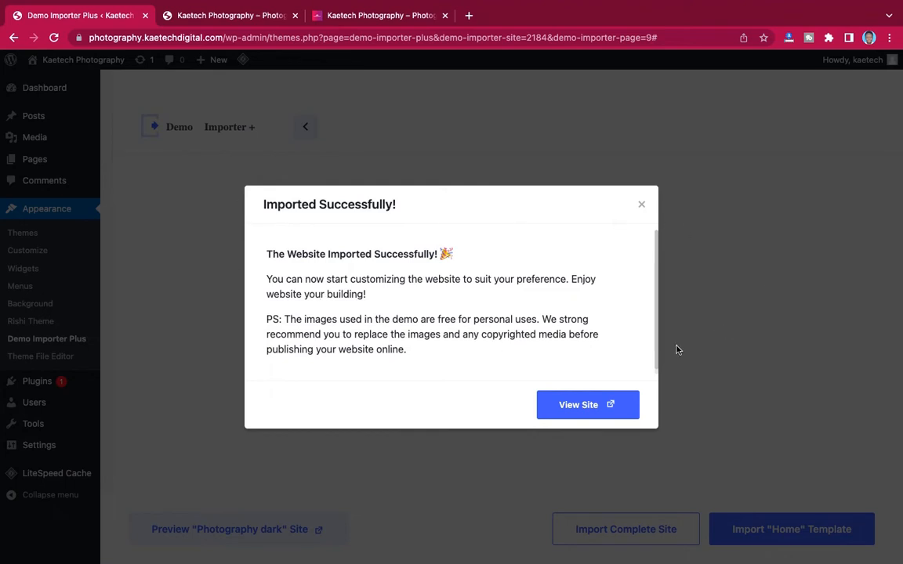
left_click(590, 412)
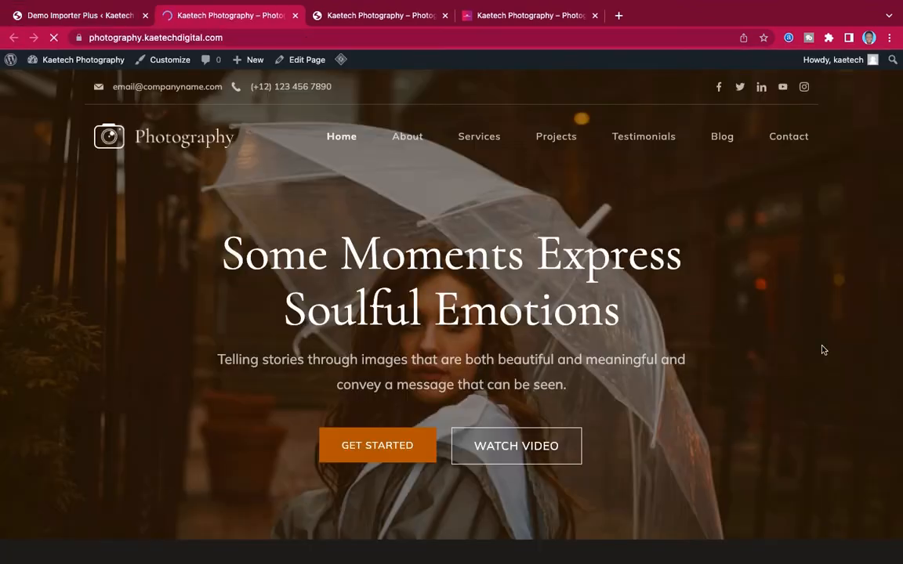
- Scroll the imported homepage, then browse the site's About page
scroll(822, 350, "down", 20)
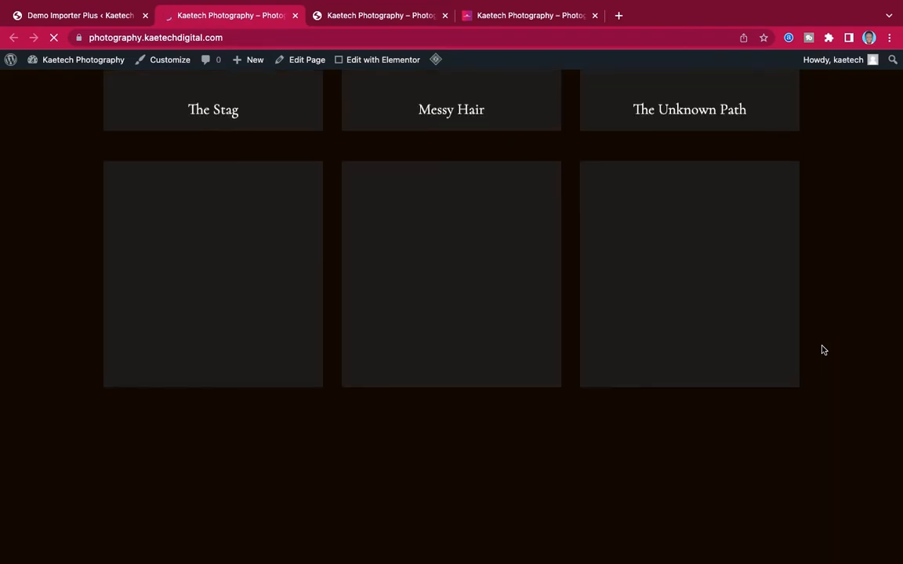
scroll(823, 350, "up", 10)
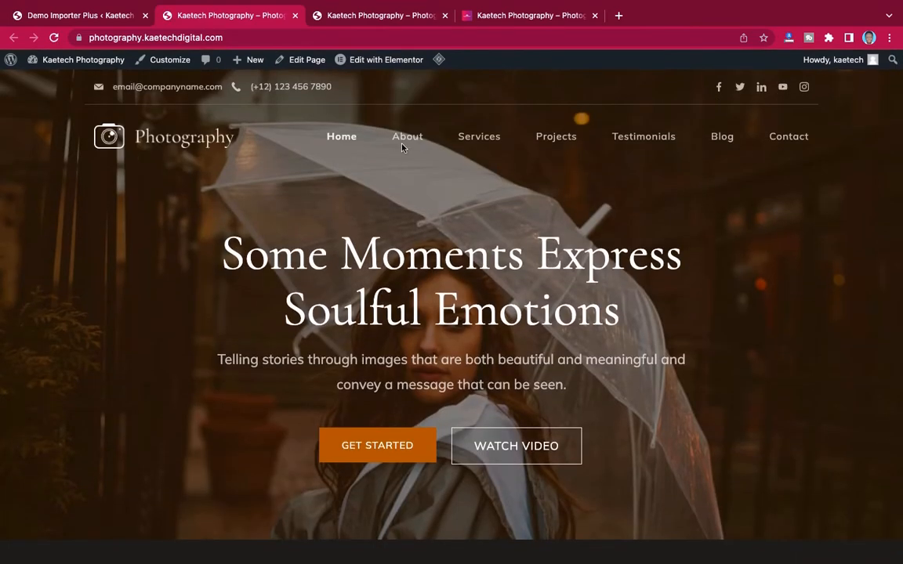
left_click(407, 142)
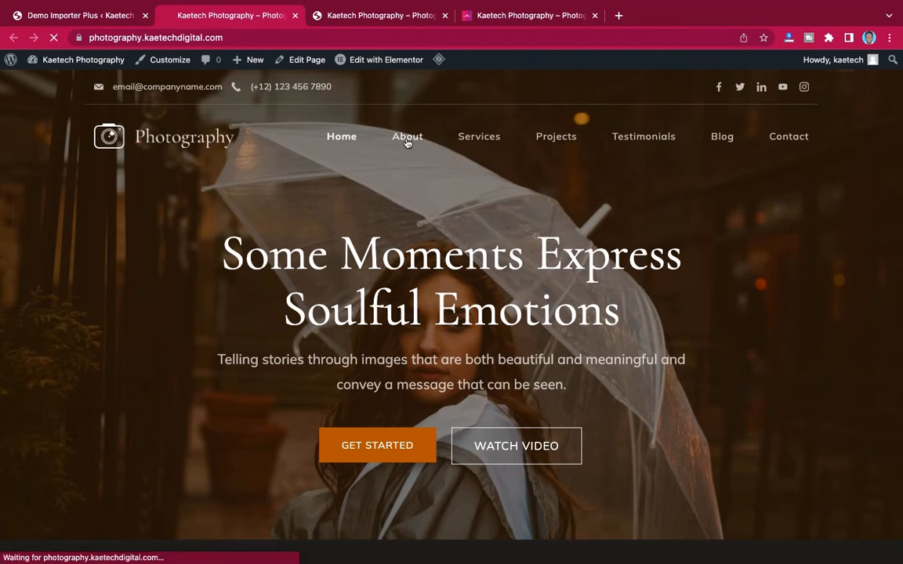
scroll(599, 209, "down", 5)
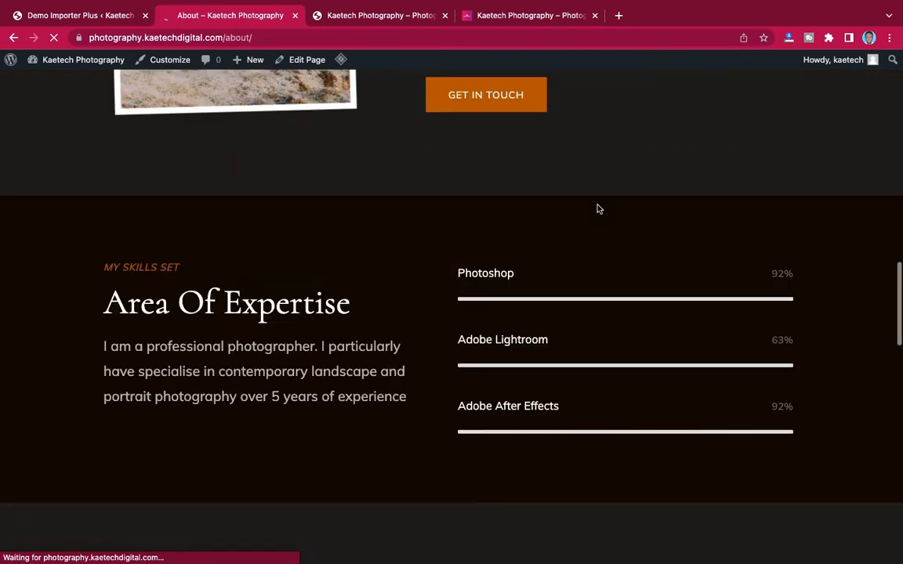
scroll(598, 208, "up", 15)
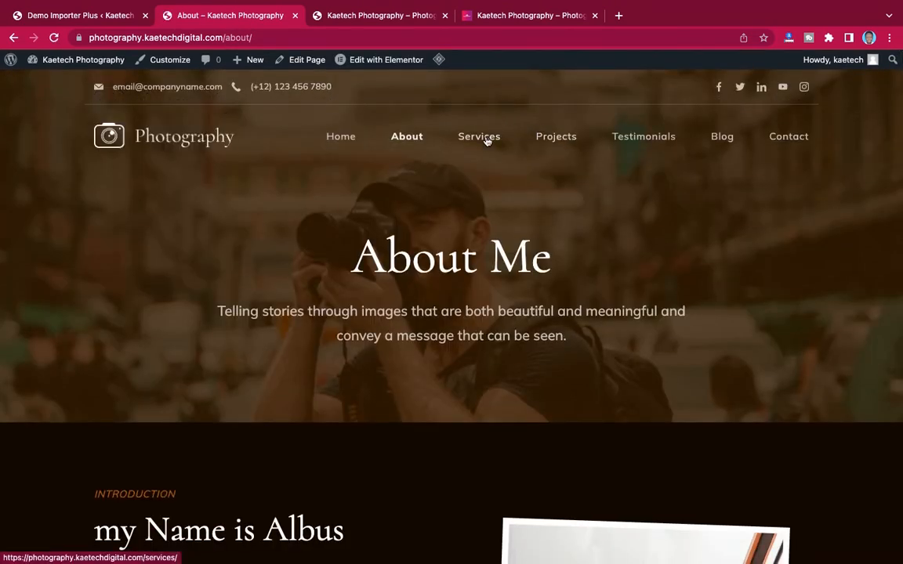
- Browse the Services page, then return to Home and scroll through its project tiles and testimonials
left_click(483, 139)
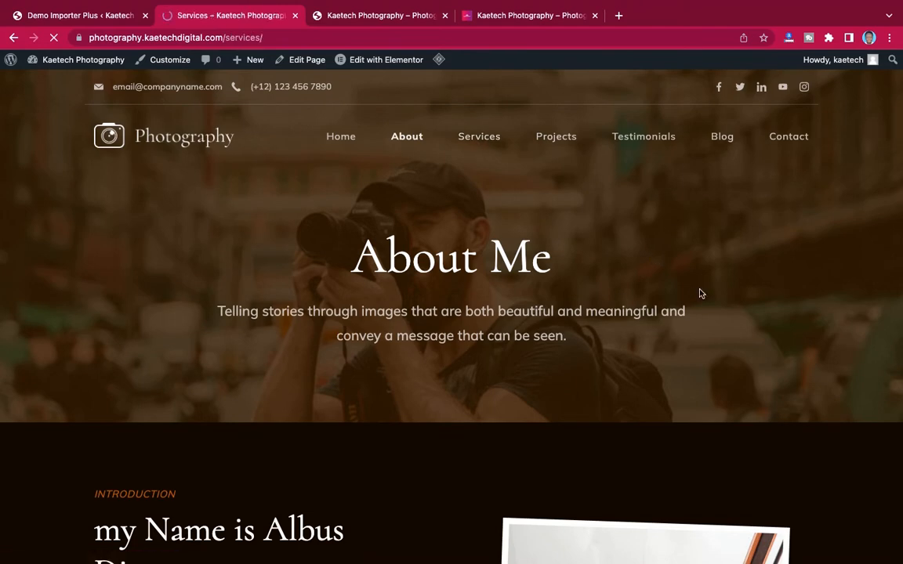
scroll(700, 293, "down", 7)
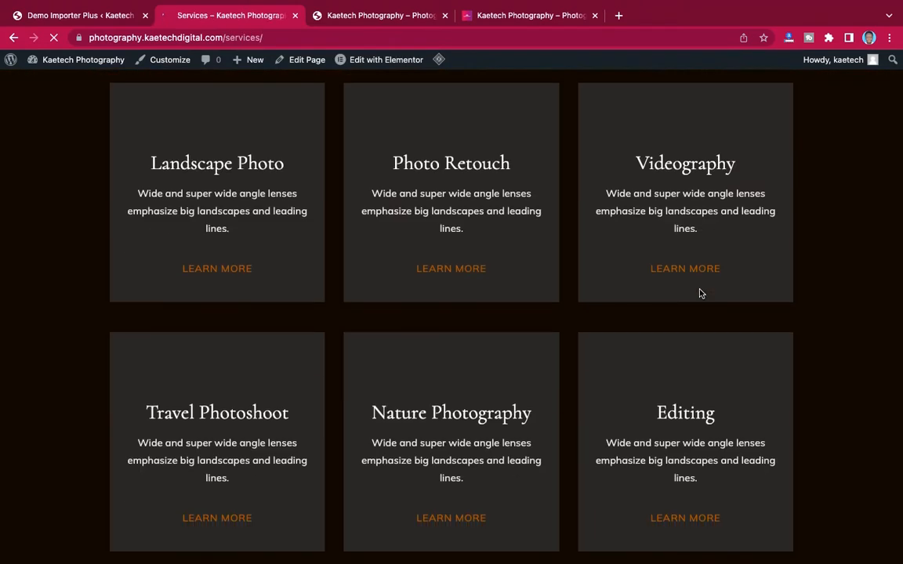
scroll(701, 294, "up", 7)
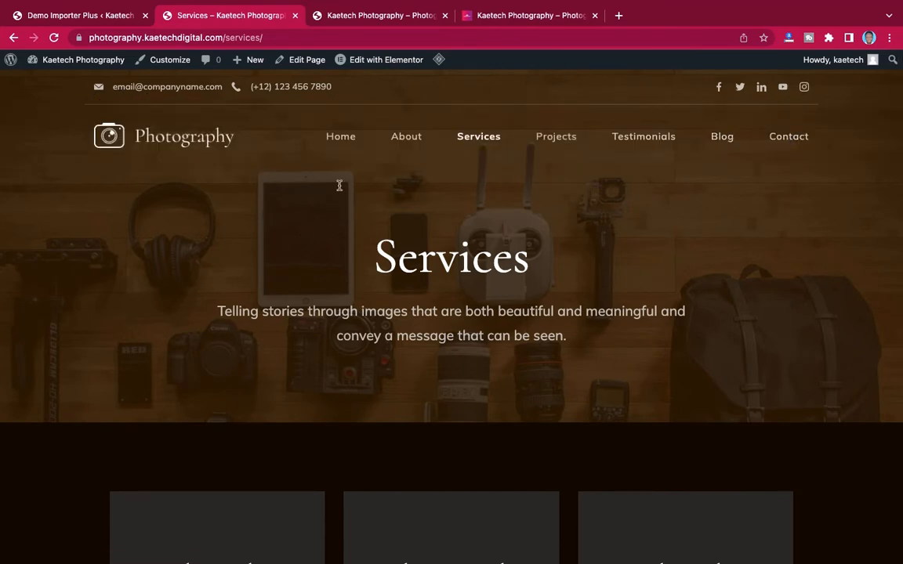
left_click(341, 136)
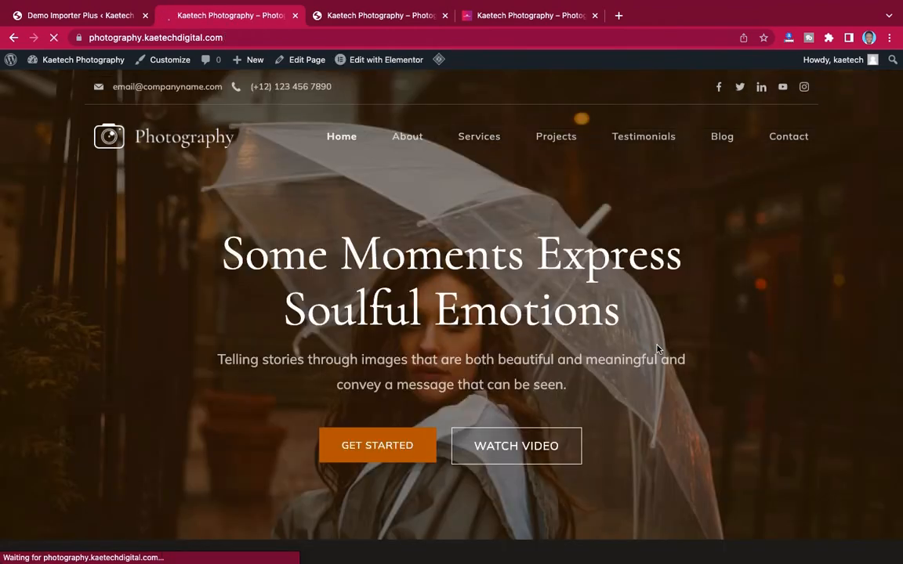
scroll(658, 350, "down", 3)
scroll(658, 350, "down", 20)
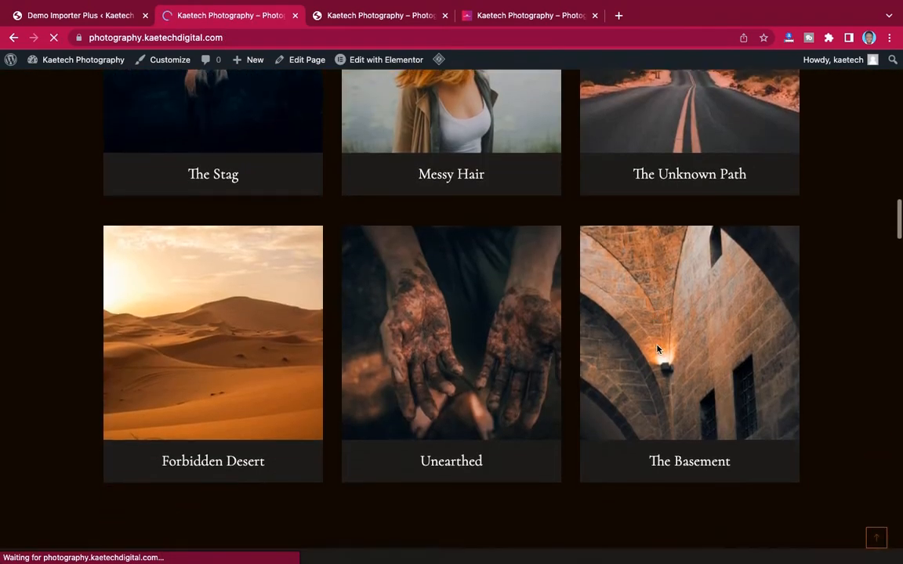
scroll(658, 350, "down", 17)
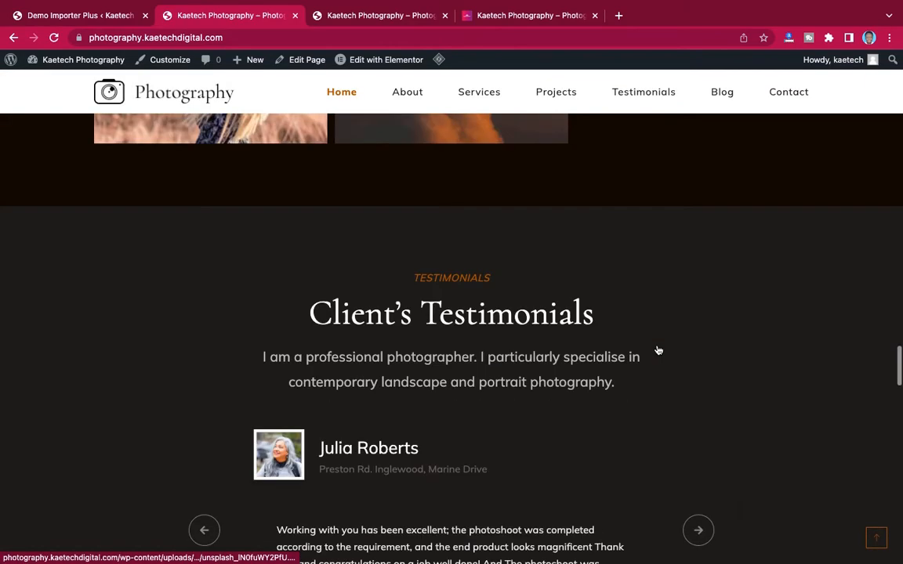
scroll(659, 349, "up", 15)
scroll(658, 350, "up", 20)
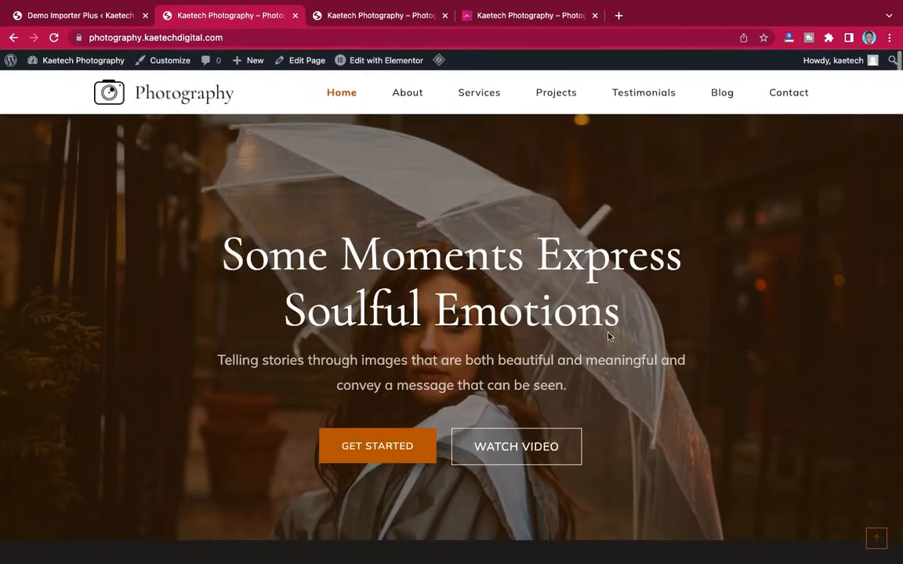
left_click(82, 16)
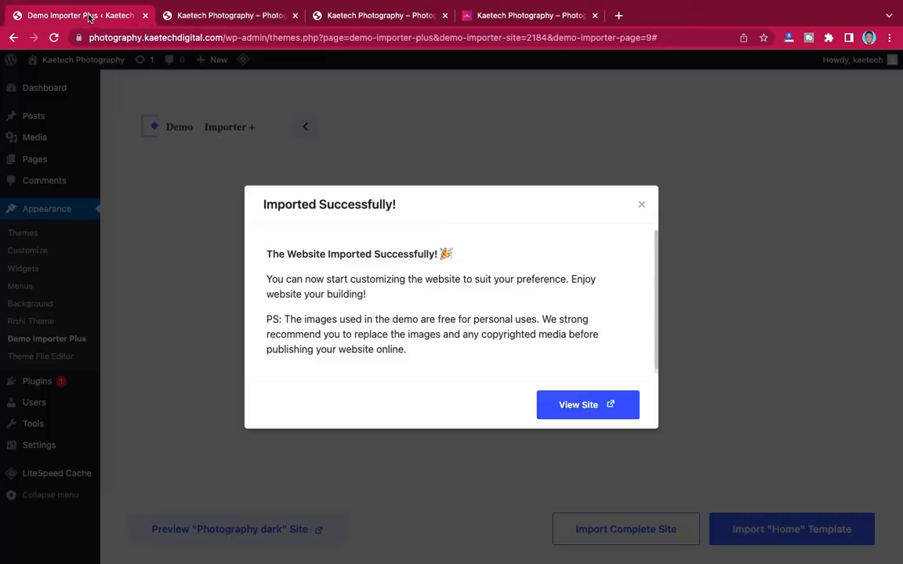
left_click(642, 206)
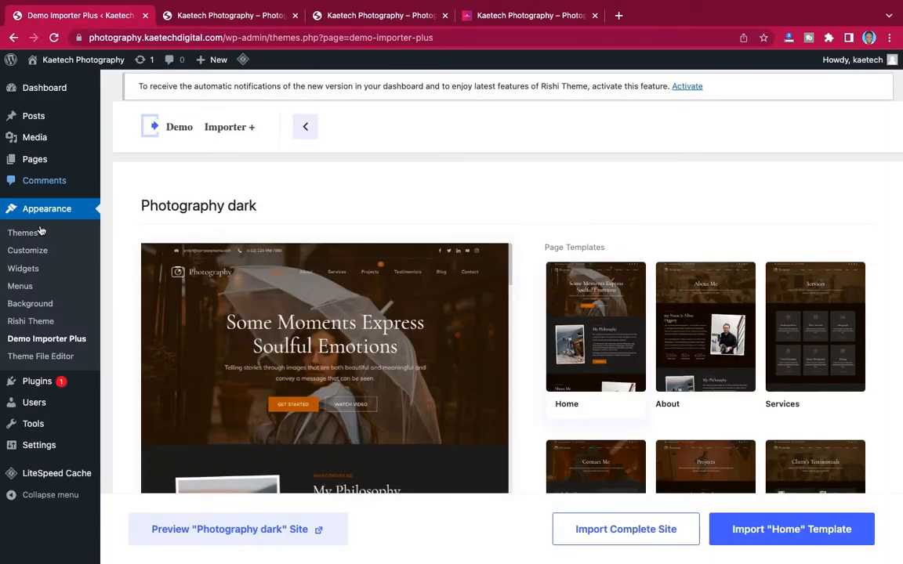
mouse_move(39, 385)
left_click(118, 380)
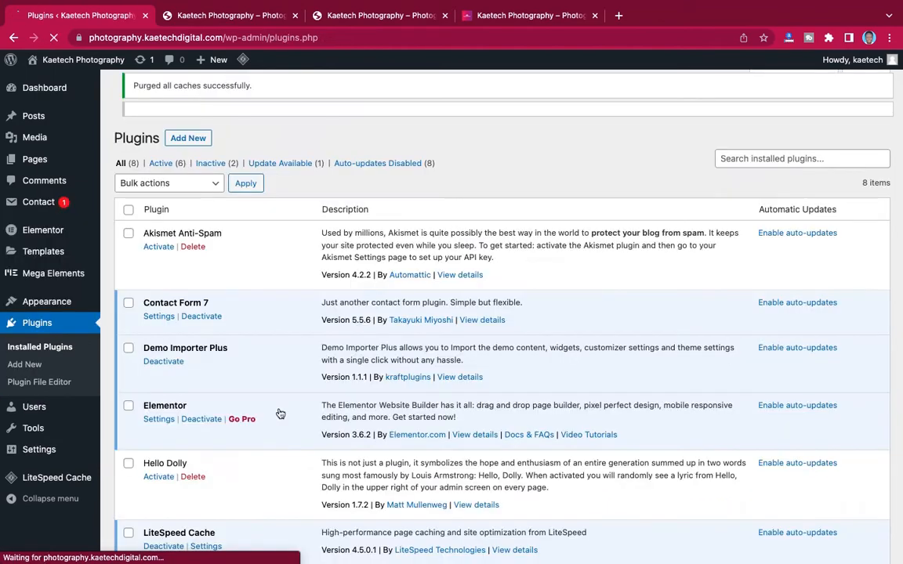
scroll(281, 414, "down", 2)
scroll(281, 414, "down", 4)
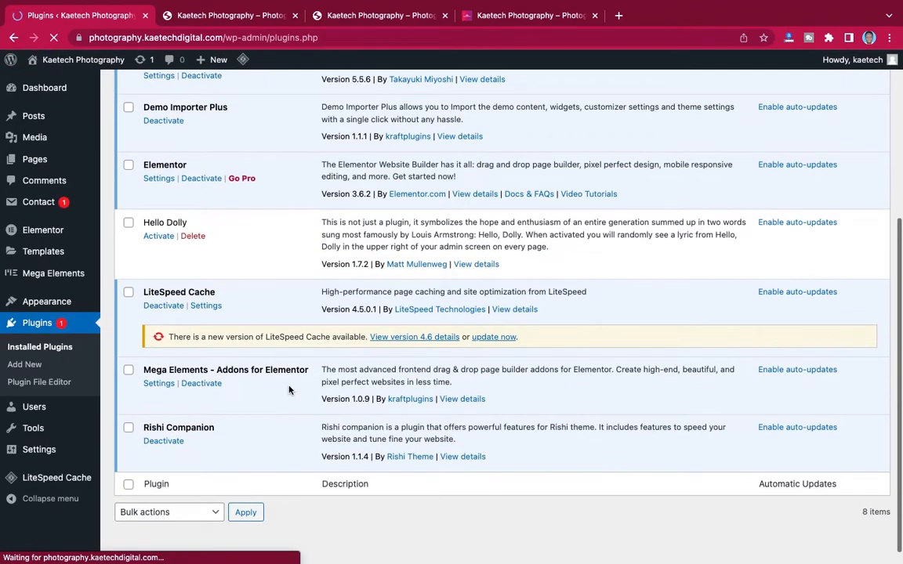
scroll(298, 283, "up", 2)
scroll(298, 283, "down", 3)
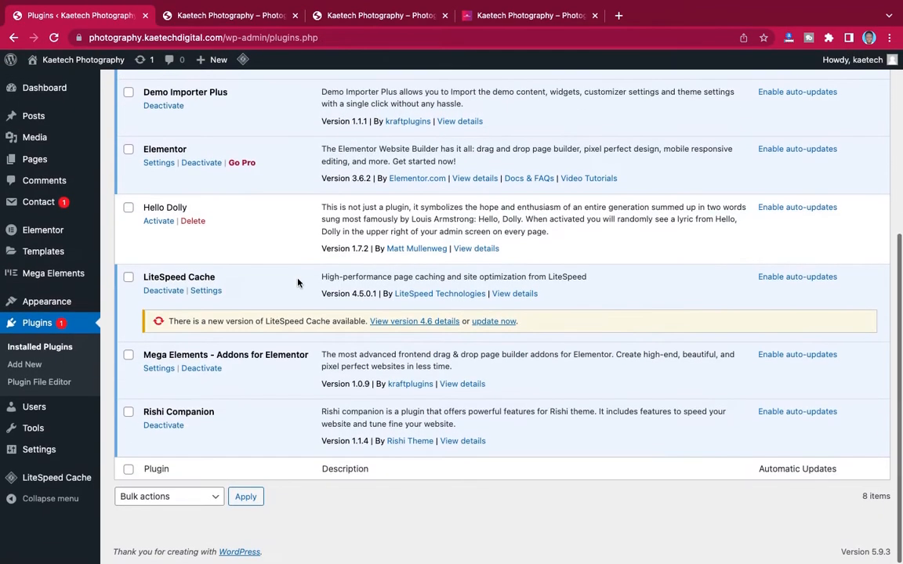
scroll(298, 283, "up", 1)
scroll(298, 283, "up", 2)
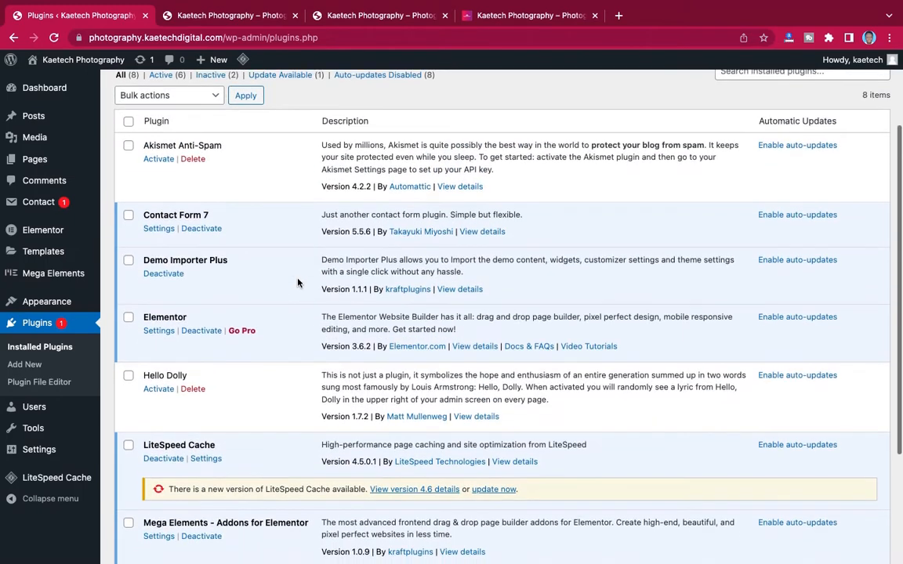
scroll(298, 283, "down", 1)
scroll(294, 278, "down", 1)
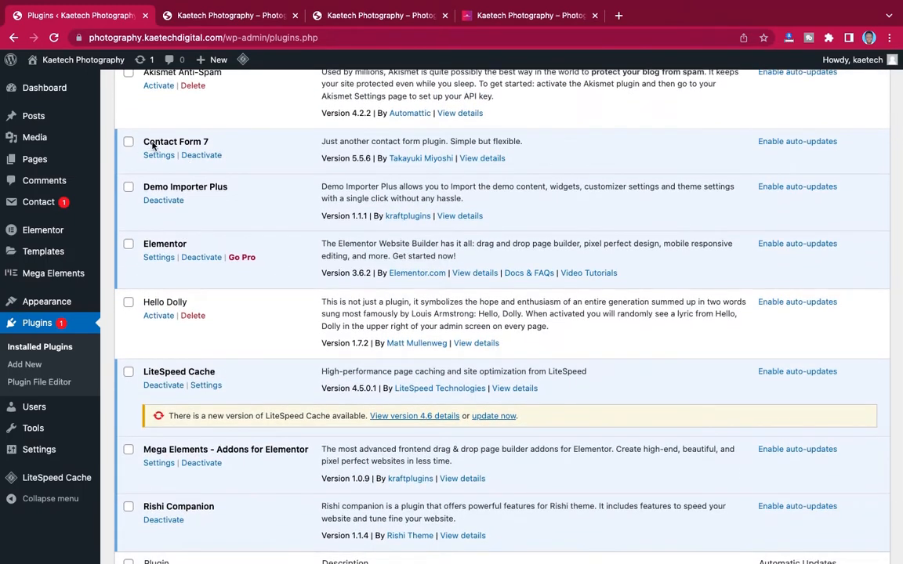
left_click_drag(145, 141, 210, 142)
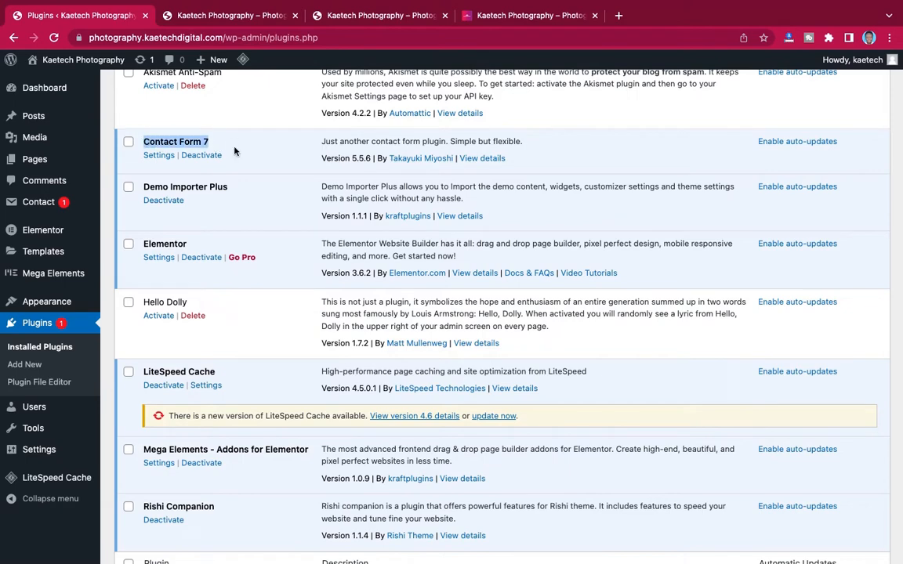
left_click(143, 244)
left_click_drag(143, 244, 194, 242)
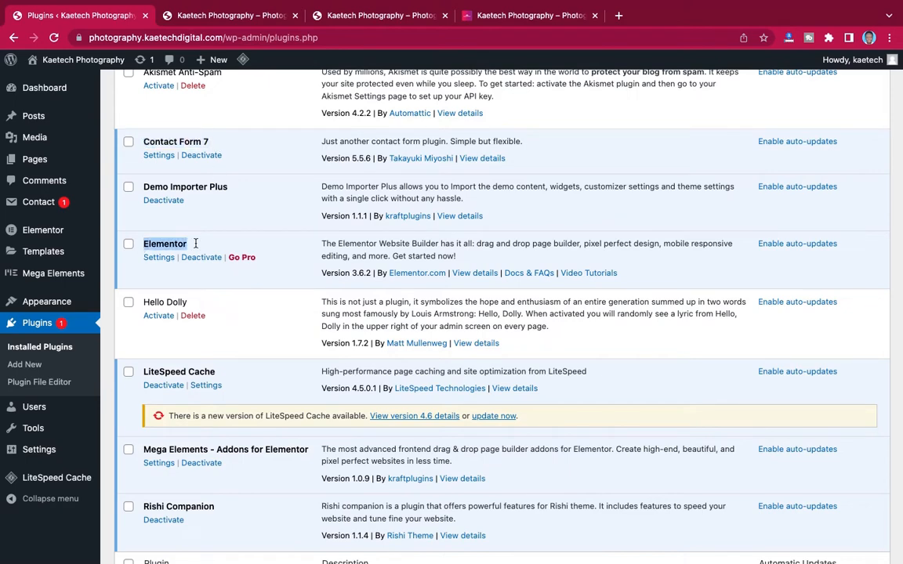
scroll(173, 366, "down", 3)
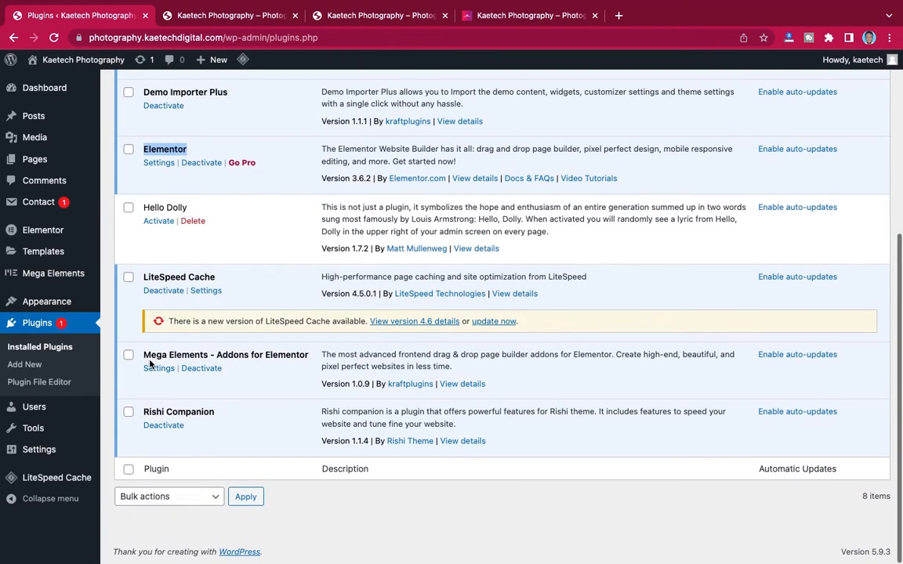
left_click(143, 355)
left_click_drag(143, 355, 298, 351)
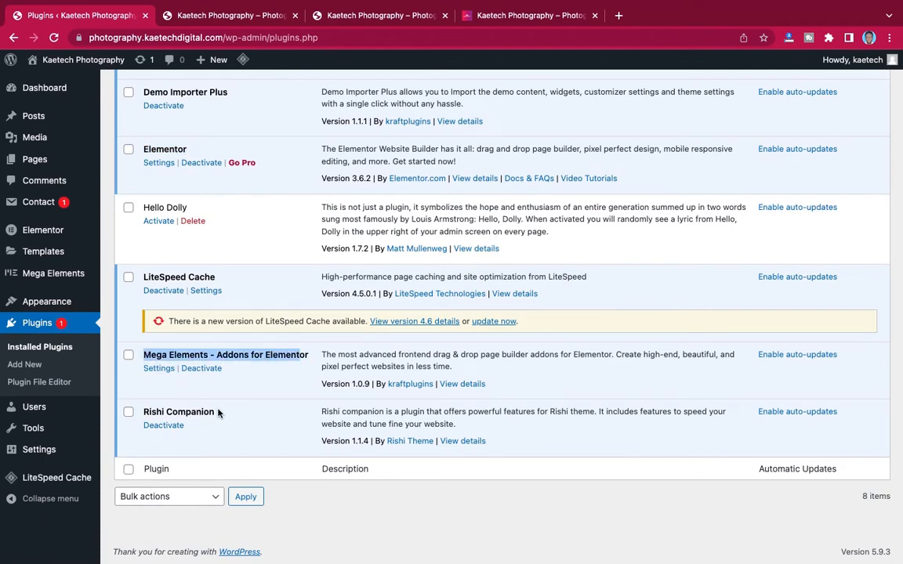
scroll(235, 384, "up", 2)
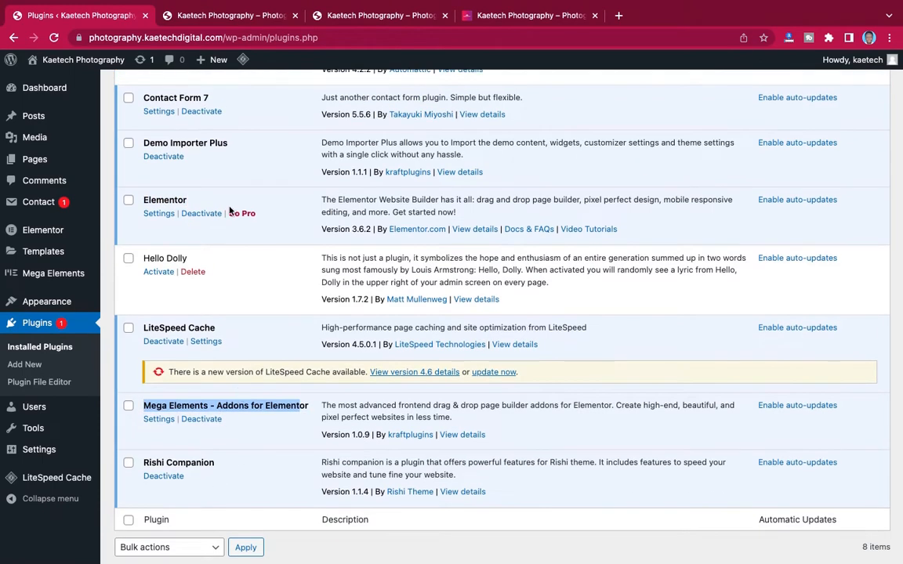
scroll(223, 237, "up", 5)
scroll(222, 188, "down", 4)
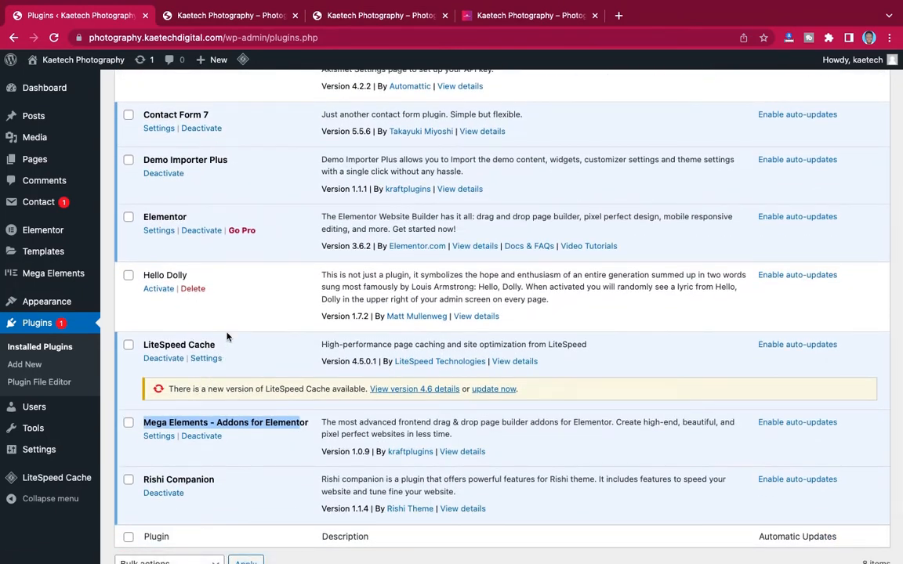
scroll(237, 303, "up", 1)
scroll(237, 303, "down", 1)
- Check Hello Dolly and Akismet Anti-Spam, and update LiteSpeed Cache to version 4.6
left_click(129, 282)
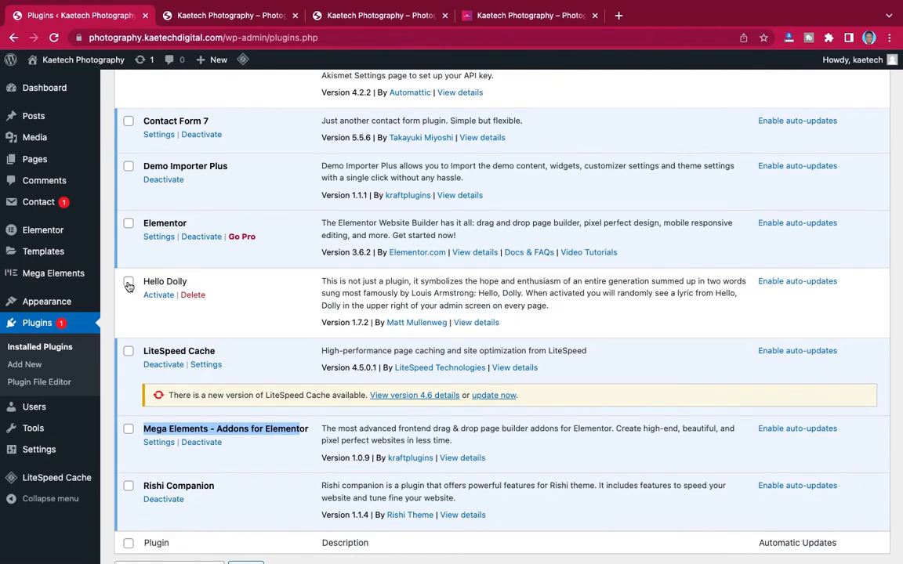
scroll(131, 174, "up", 3)
left_click(128, 173)
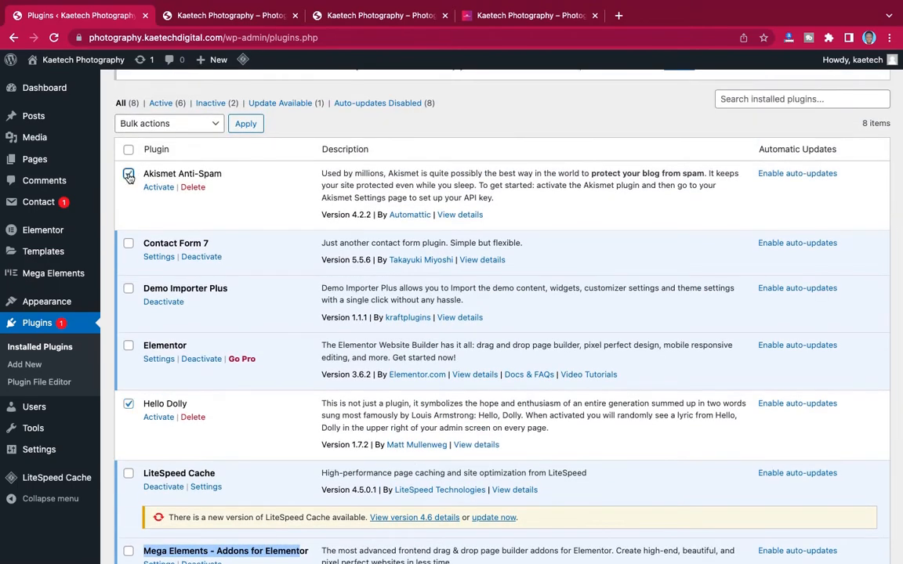
scroll(335, 306, "down", 5)
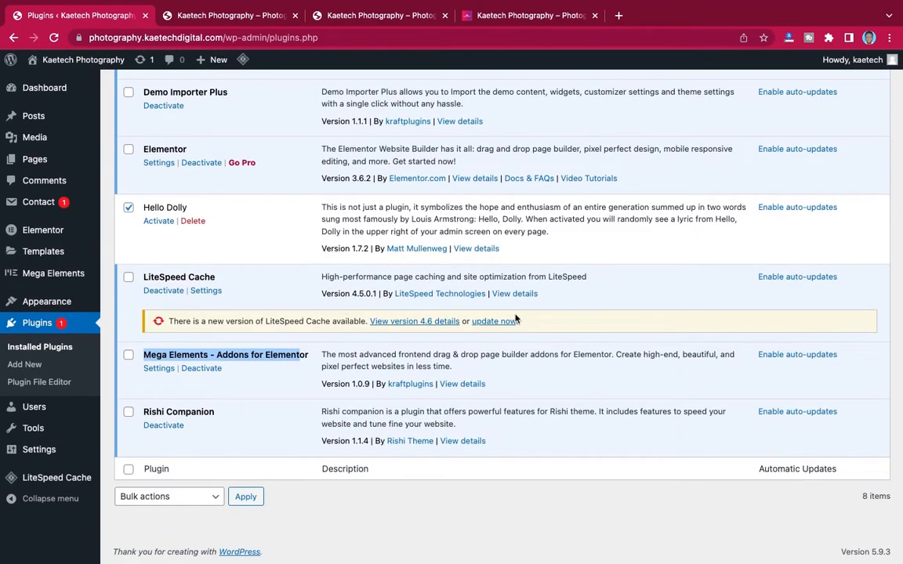
left_click(494, 321)
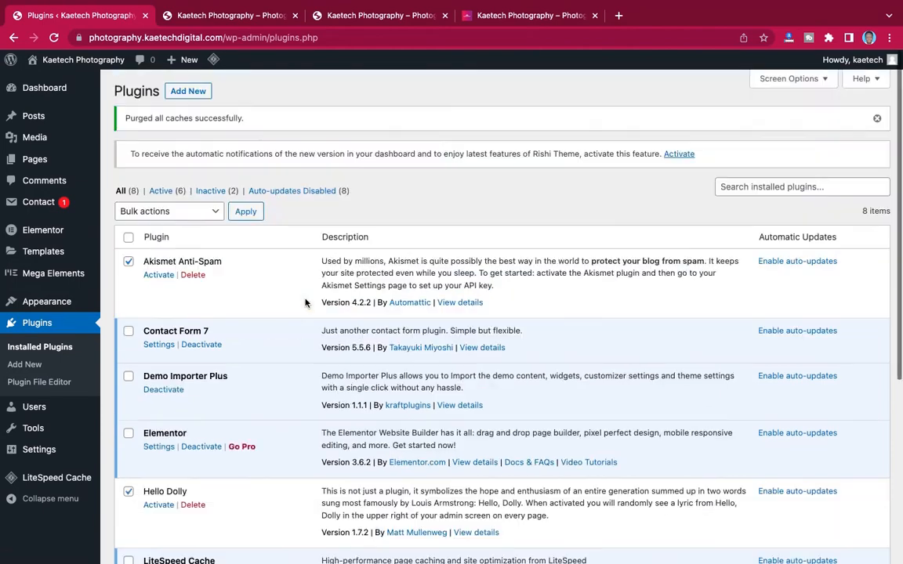
- Bulk-delete the checked Hello Dolly and Akismet Anti-Spam plugins and review the remaining list
left_click(194, 214)
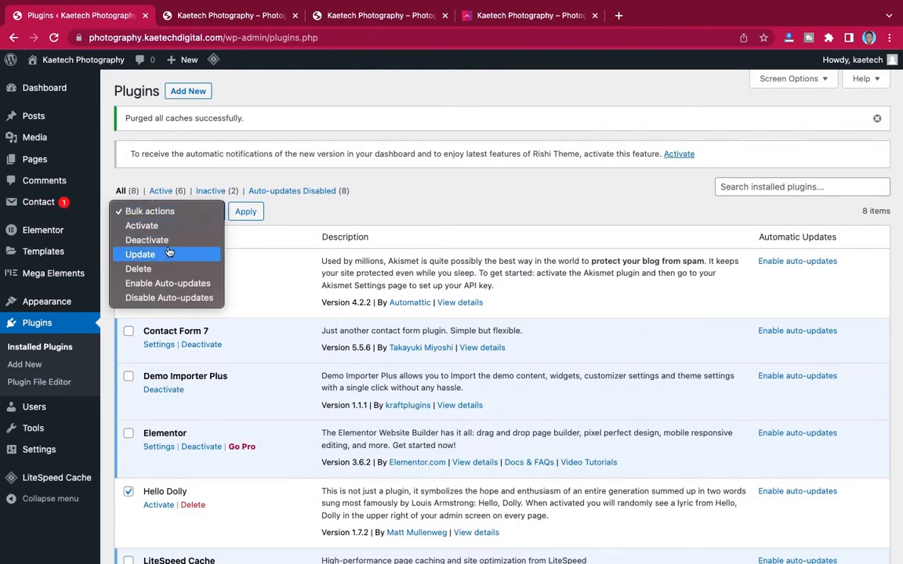
left_click(160, 270)
left_click(245, 211)
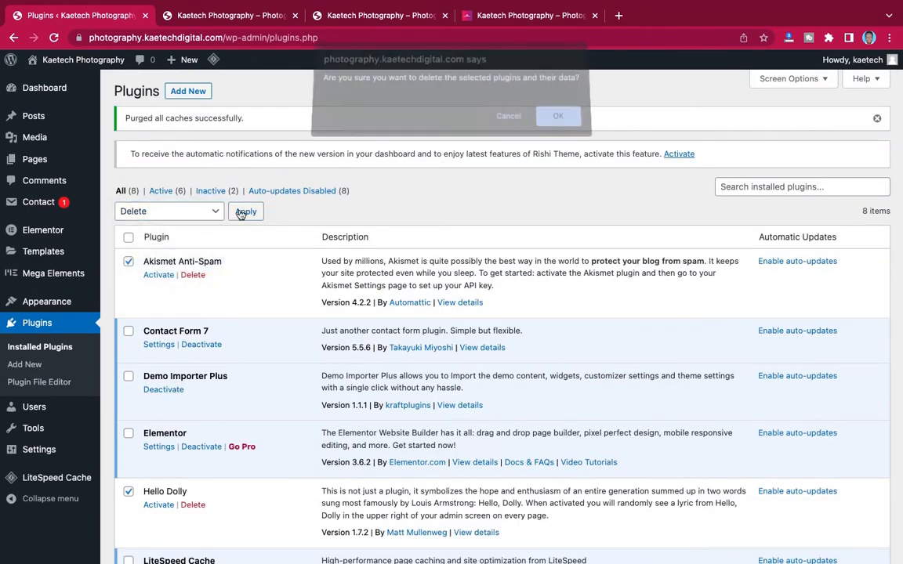
key("Return")
scroll(275, 326, "down", 3)
scroll(274, 325, "up", 1)
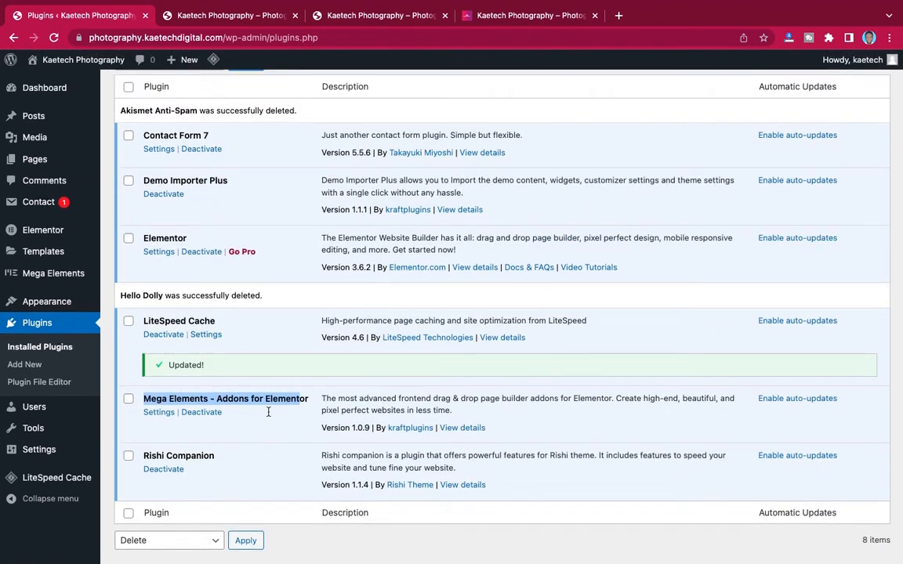
scroll(332, 352, "up", 2)
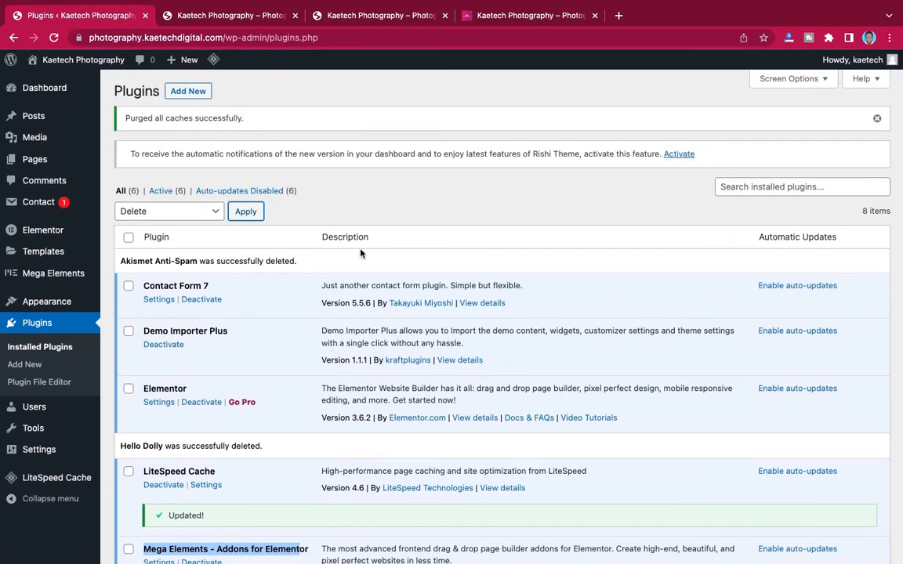
scroll(360, 253, "down", 4)
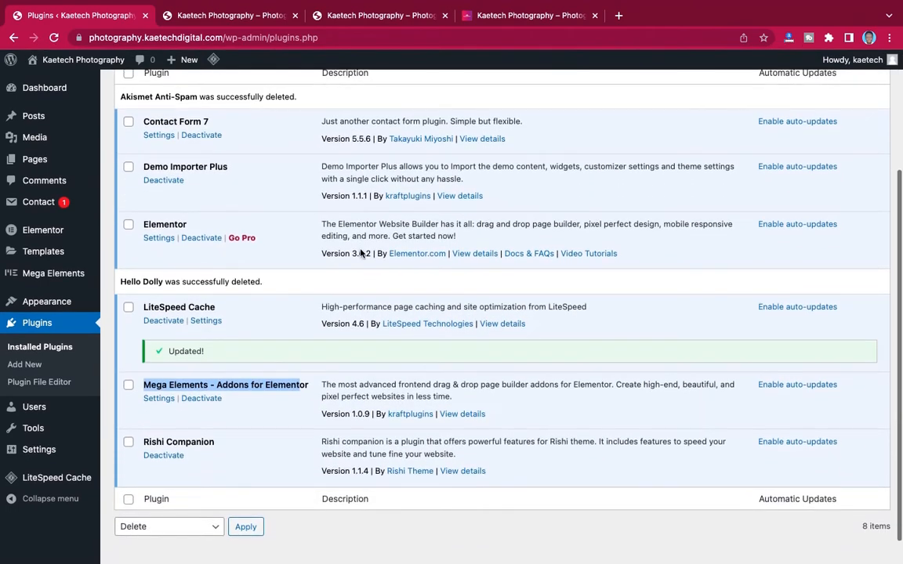
scroll(344, 231, "up", 3)
- Switch to the Photography homepage tab and scroll through its dark design
left_click(222, 17)
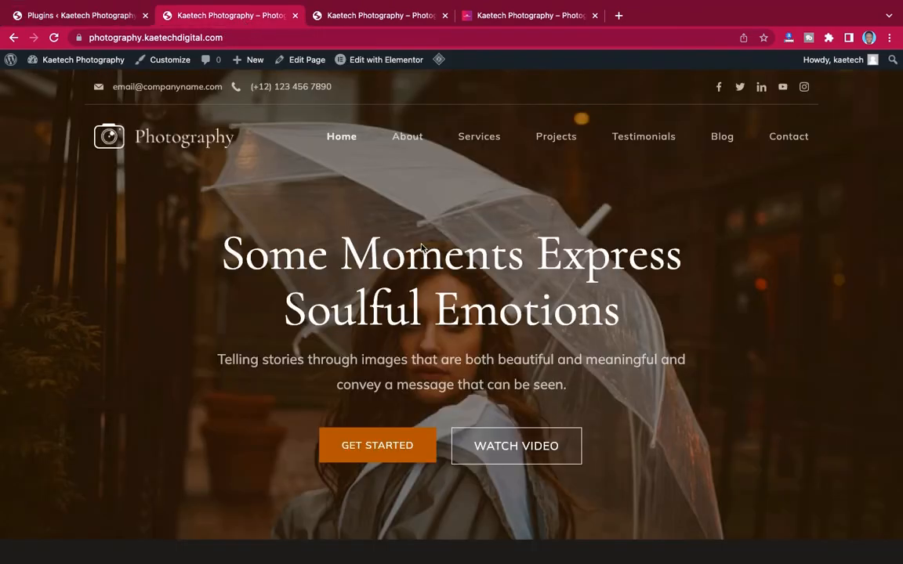
scroll(540, 298, "down", 10)
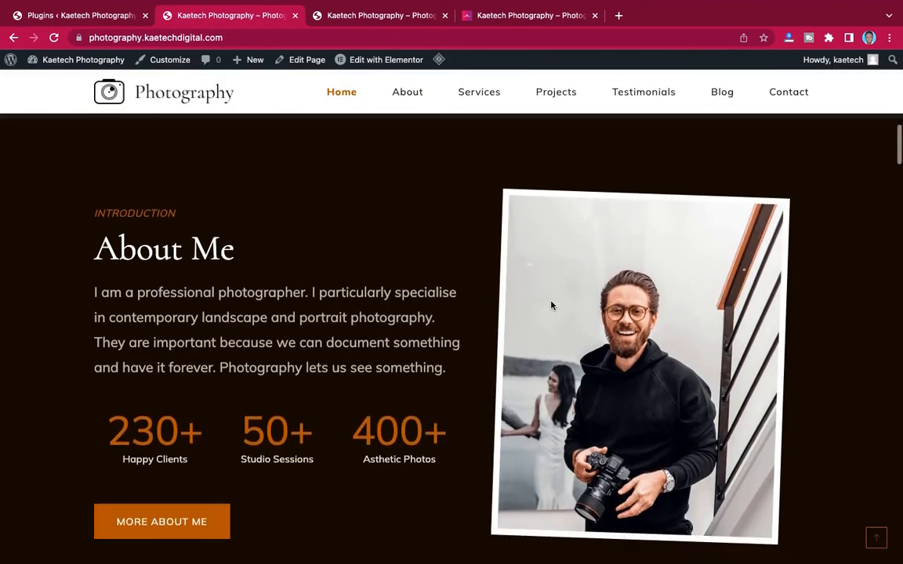
scroll(551, 306, "up", 10)
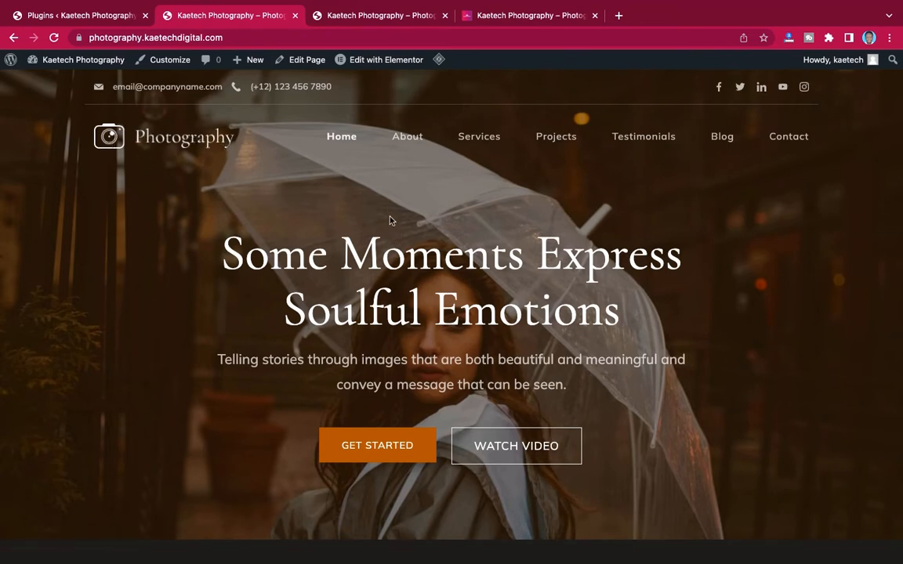
scroll(389, 219, "down", 5)
scroll(397, 330, "down", 10)
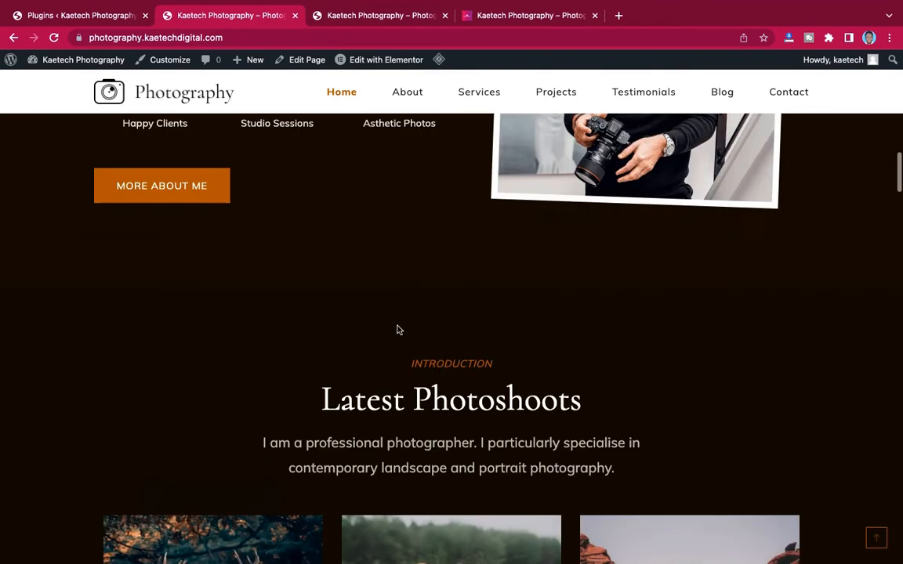
scroll(397, 329, "up", 15)
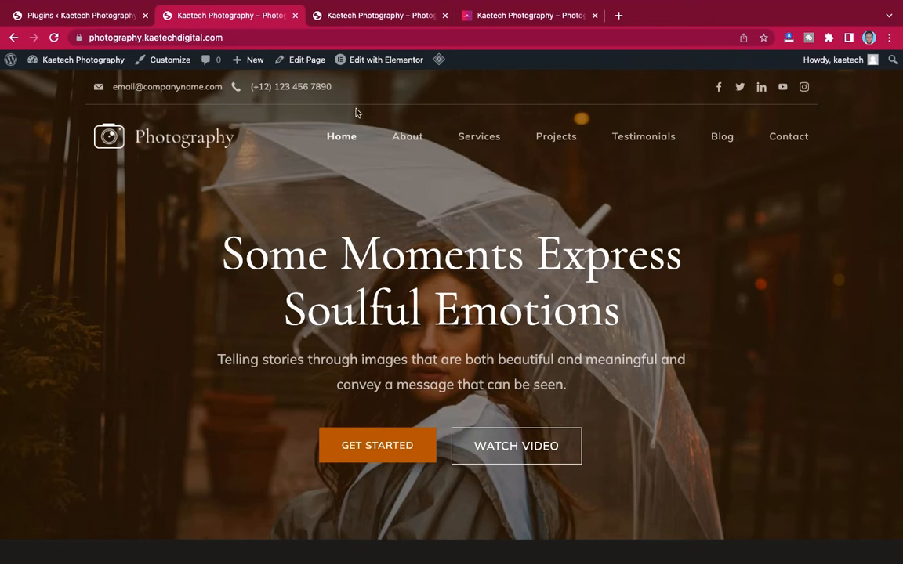
mouse_move(406, 69)
left_click(66, 15)
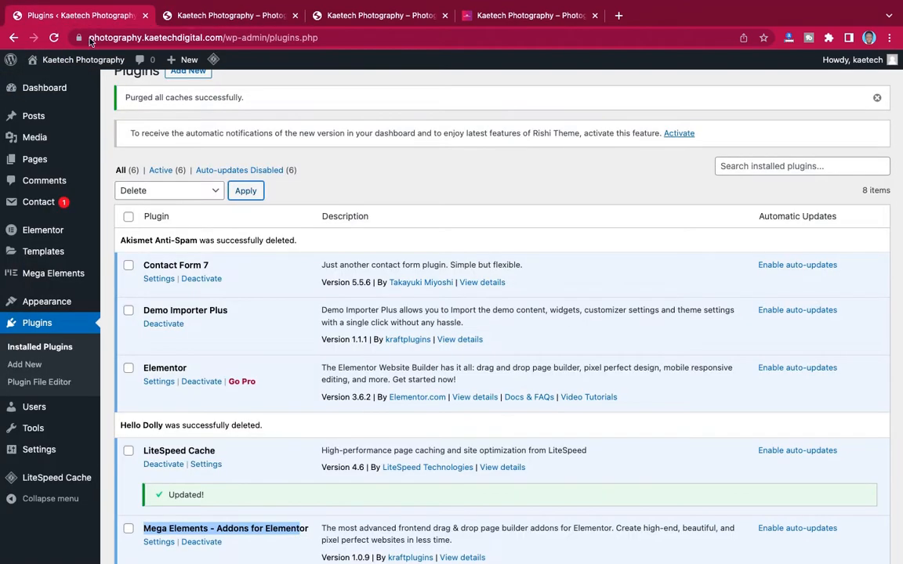
scroll(247, 251, "down", 1)
scroll(248, 252, "down", 3)
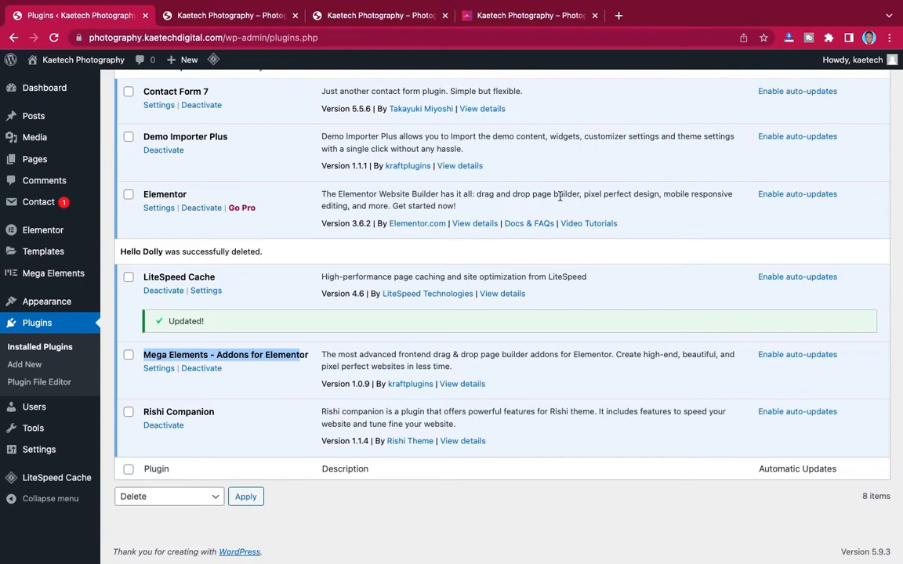
scroll(560, 196, "up", 5)
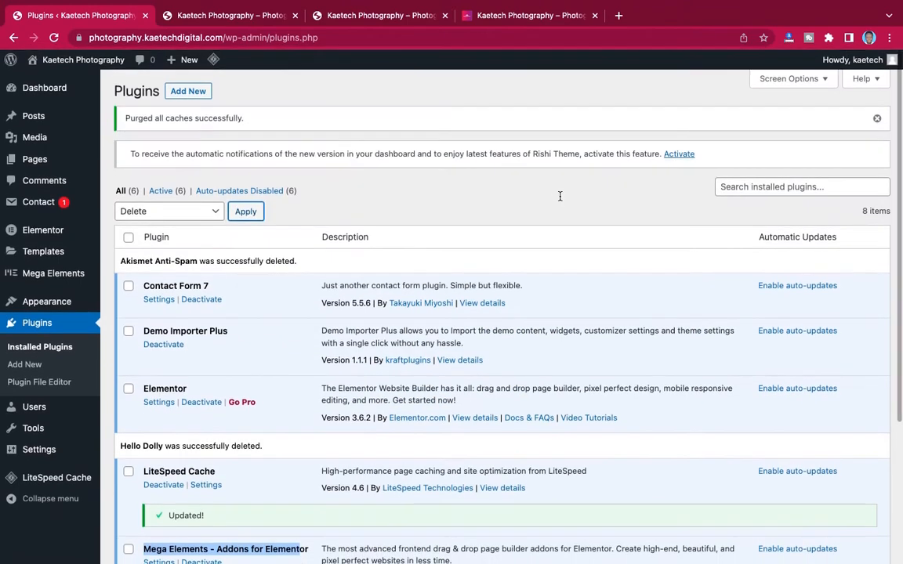
left_click(245, 16)
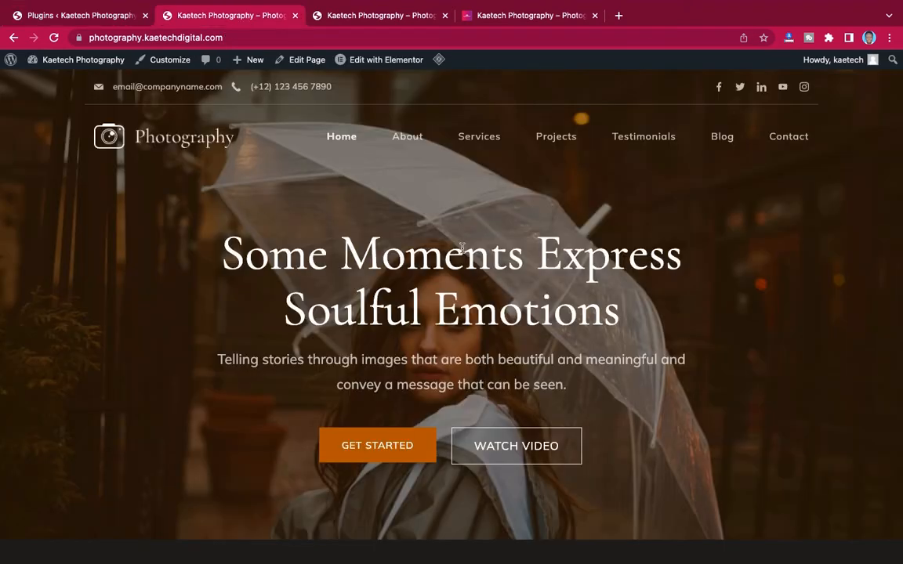
- Scroll the Kaetech Photography homepage, then launch the Customizer from the admin bar
scroll(619, 281, "down", 10)
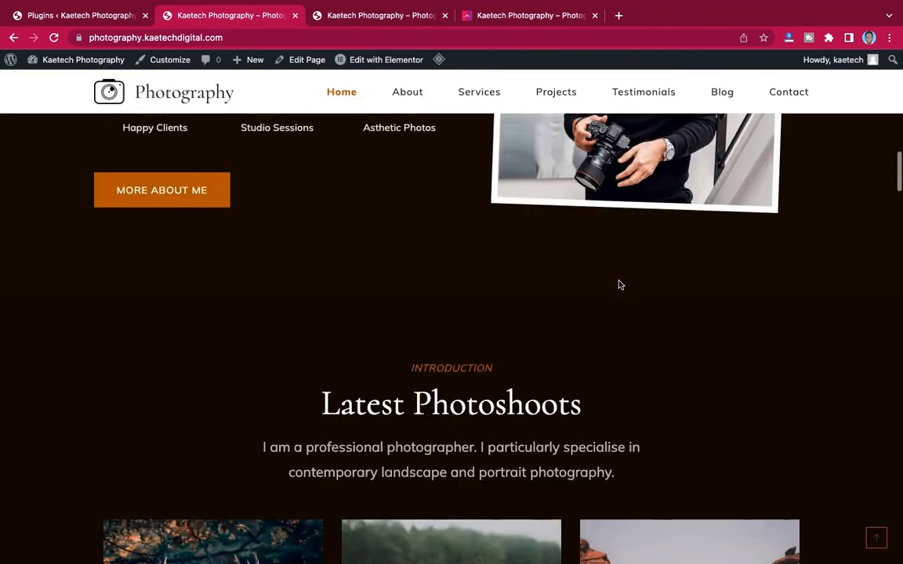
scroll(619, 284, "up", 10)
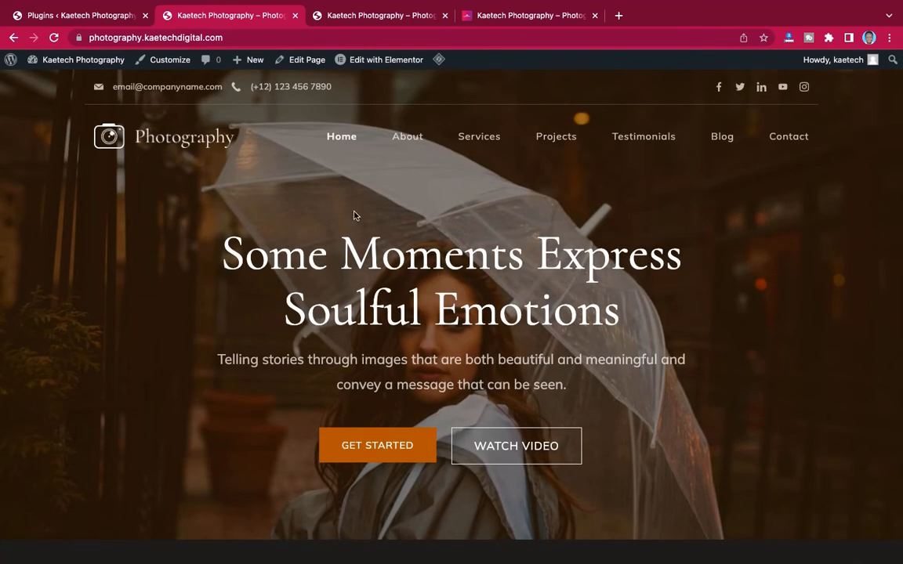
left_click(169, 63)
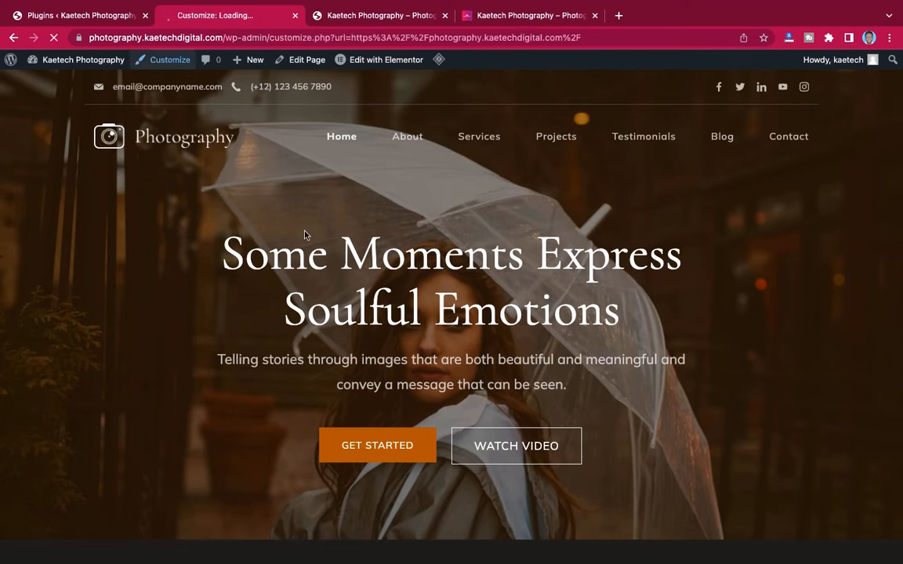
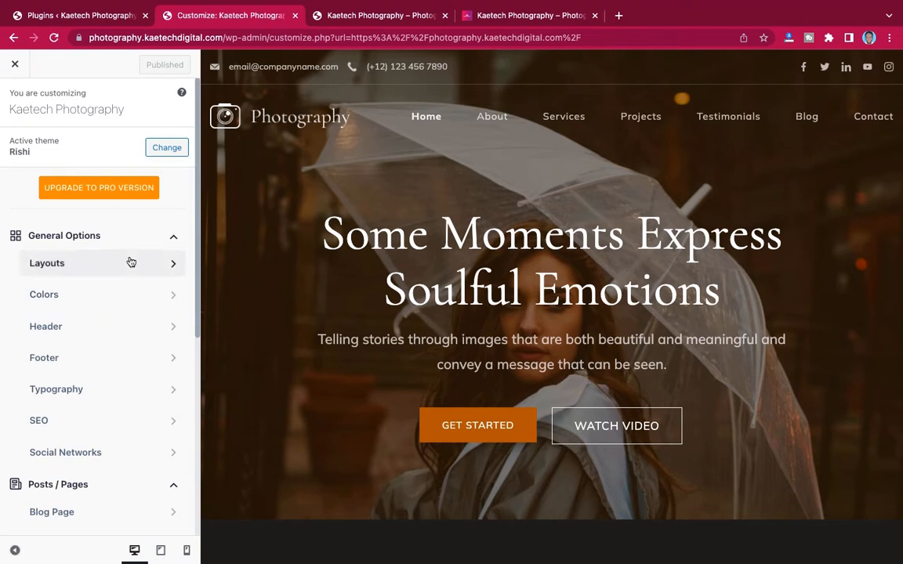
- Open the Photography site's Colors settings and look over the Kaetech Photos blog tab
left_click(127, 297)
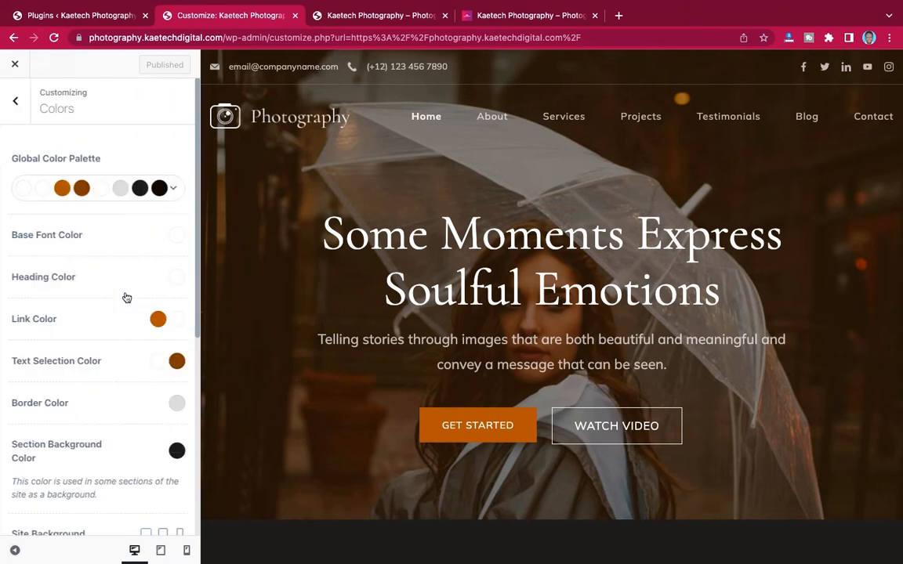
mouse_move(536, 17)
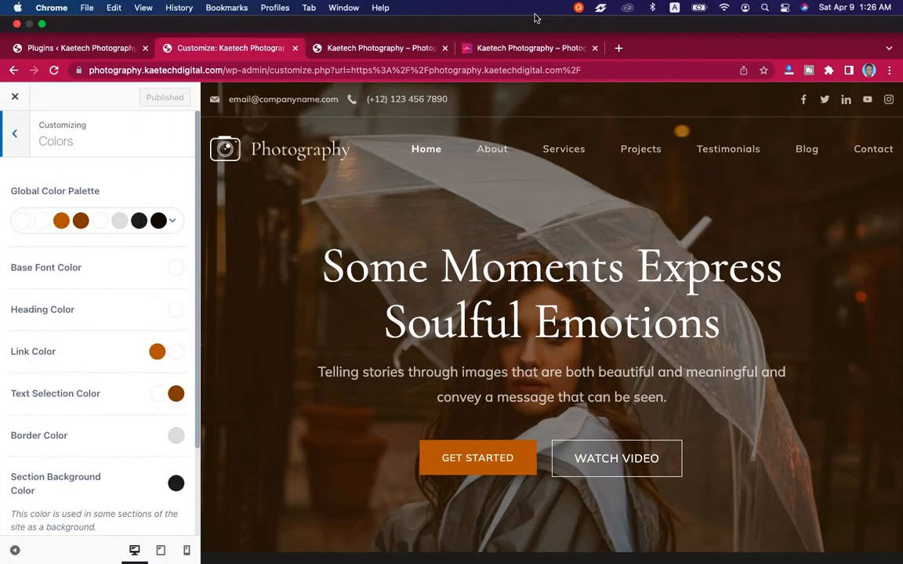
left_click(515, 52)
scroll(466, 252, "down", 10)
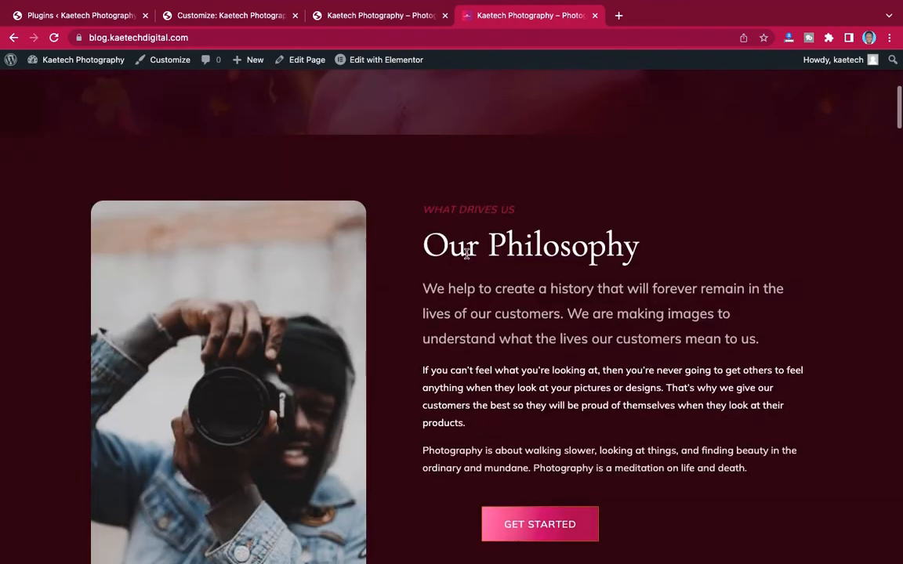
scroll(465, 253, "down", 20)
scroll(466, 253, "up", 15)
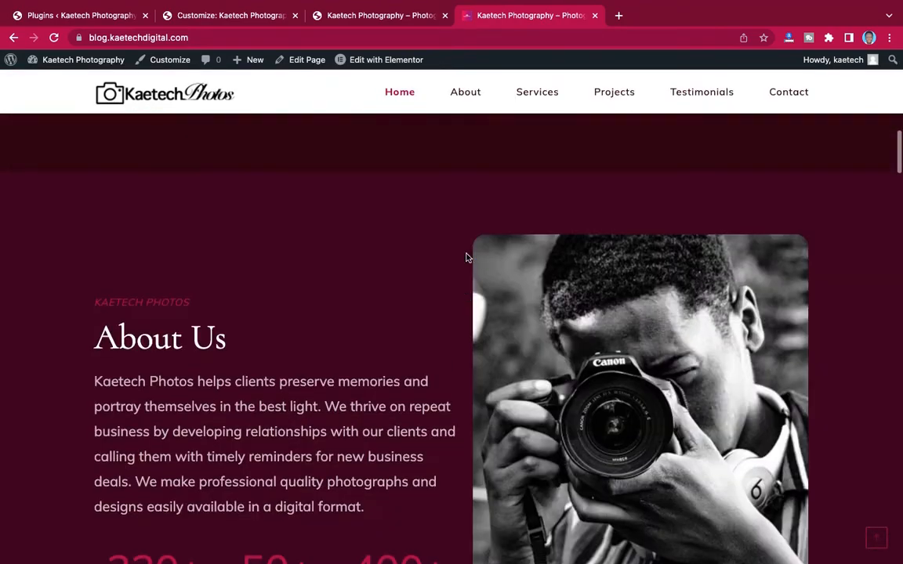
scroll(465, 258, "up", 8)
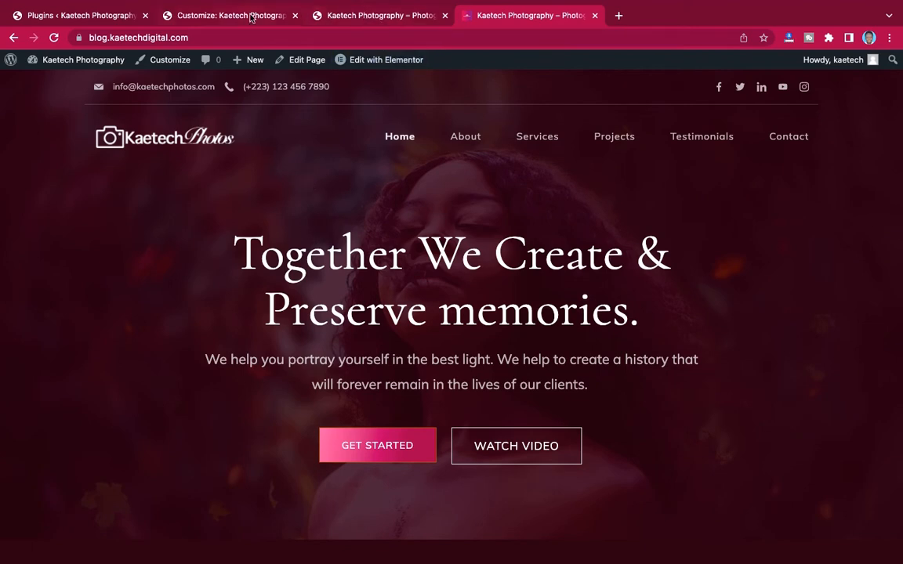
- Return to the Photography customizer, then launch the Customizer on the Kaetech Photos blog
left_click(203, 16)
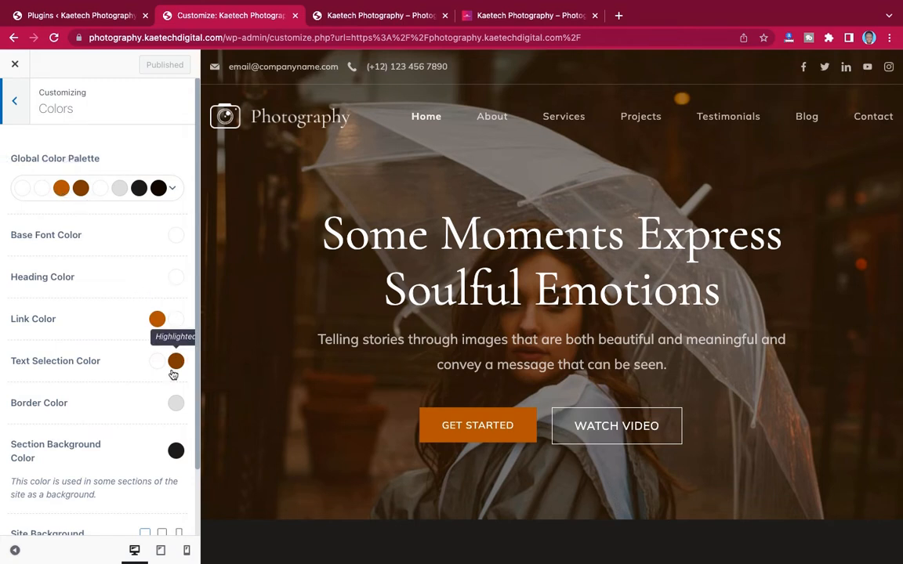
scroll(173, 375, "down", 3)
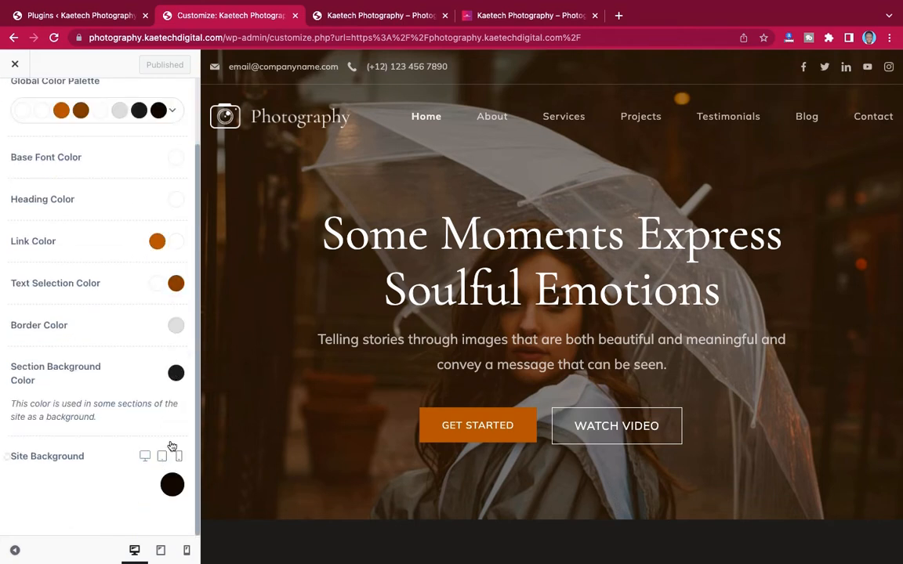
scroll(166, 251, "up", 3)
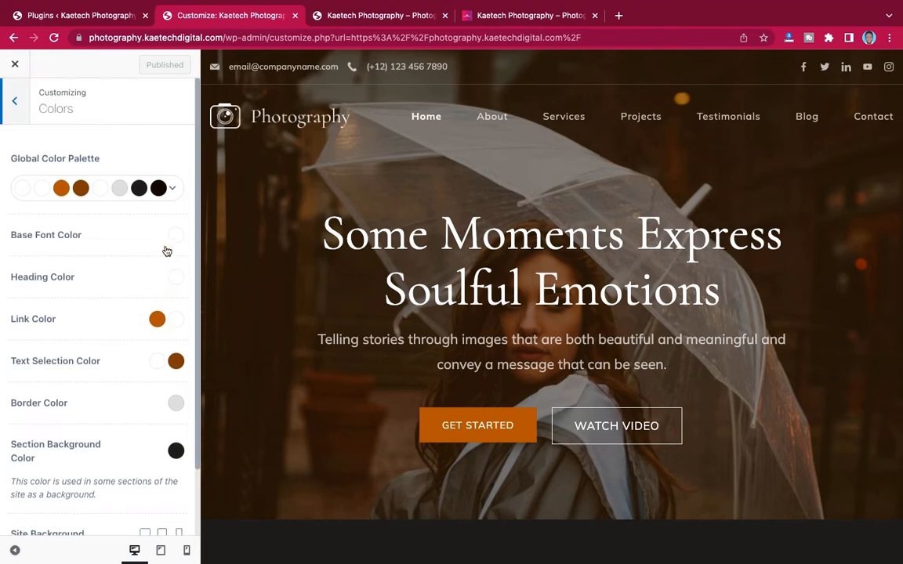
left_click(486, 17)
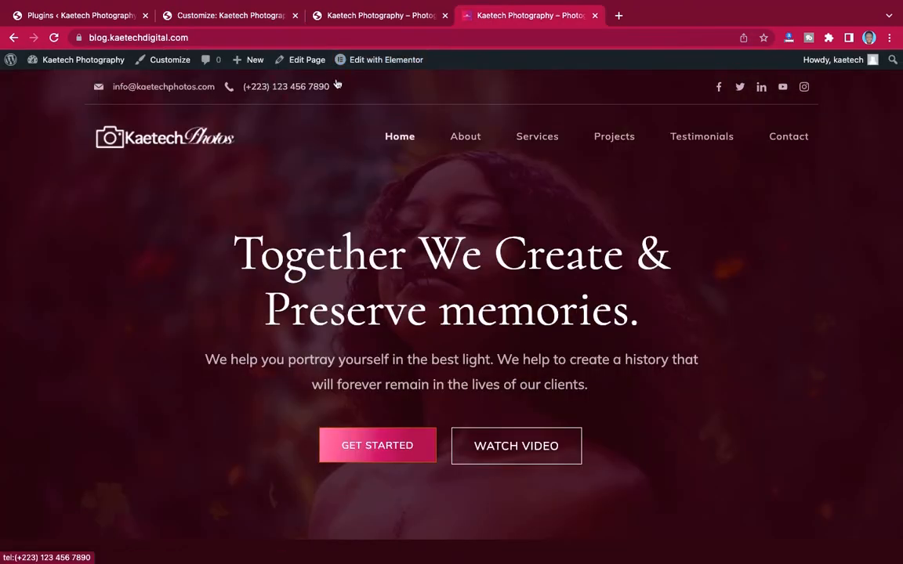
left_click(168, 63)
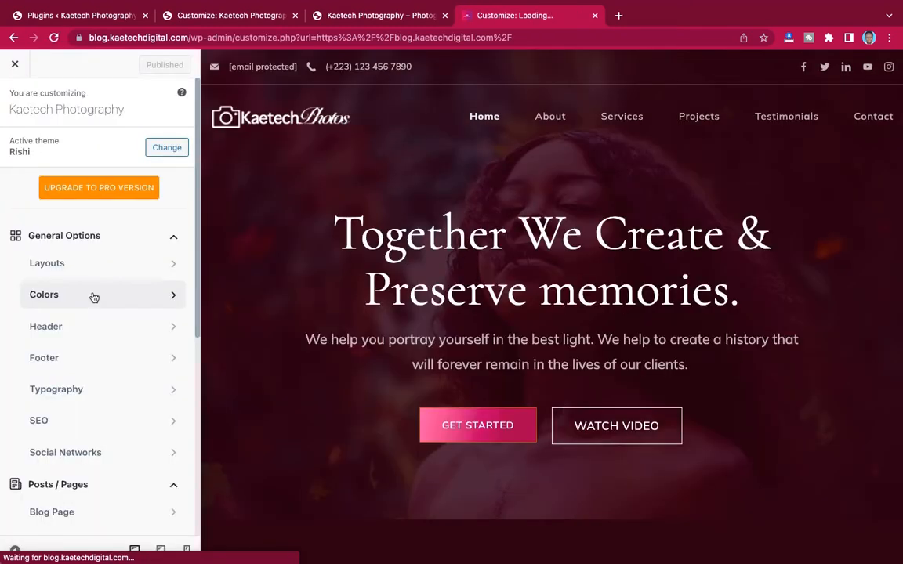
- Copy the blog's Link Color value #9d1d52 from its Colors settings
left_click(93, 296)
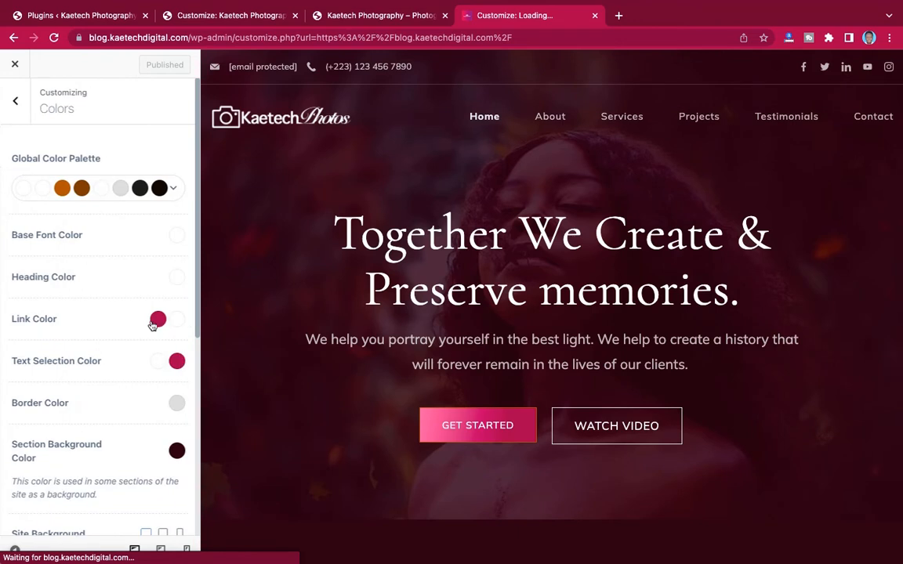
scroll(157, 328, "down", 3)
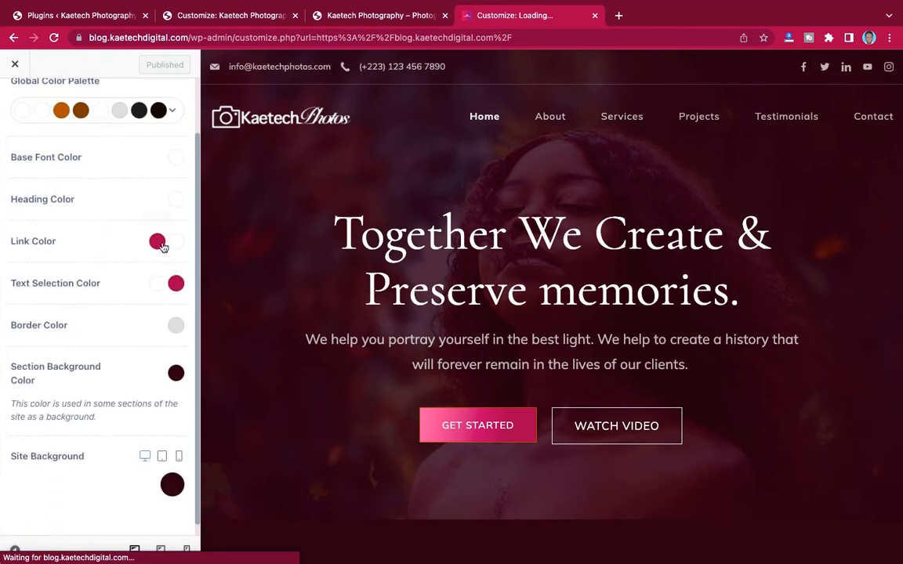
left_click(157, 243)
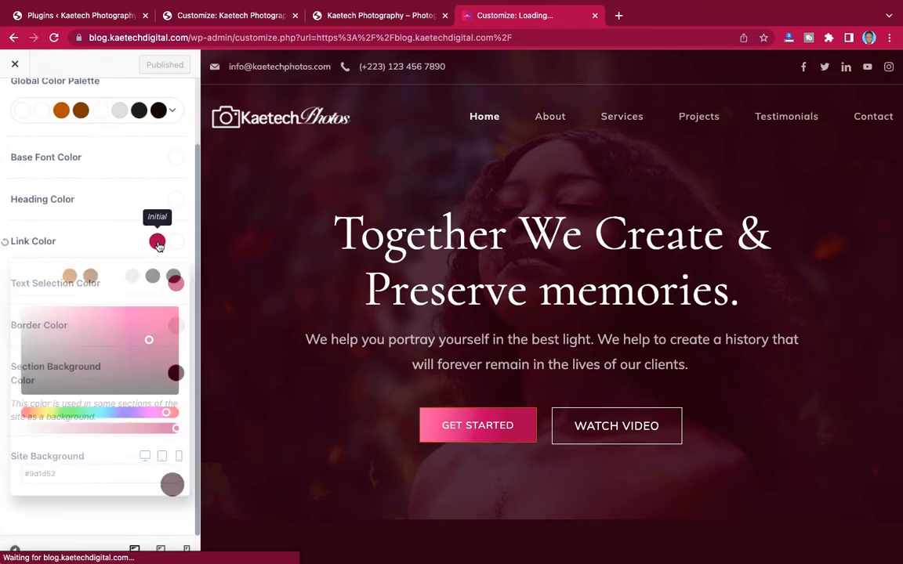
left_click(63, 481)
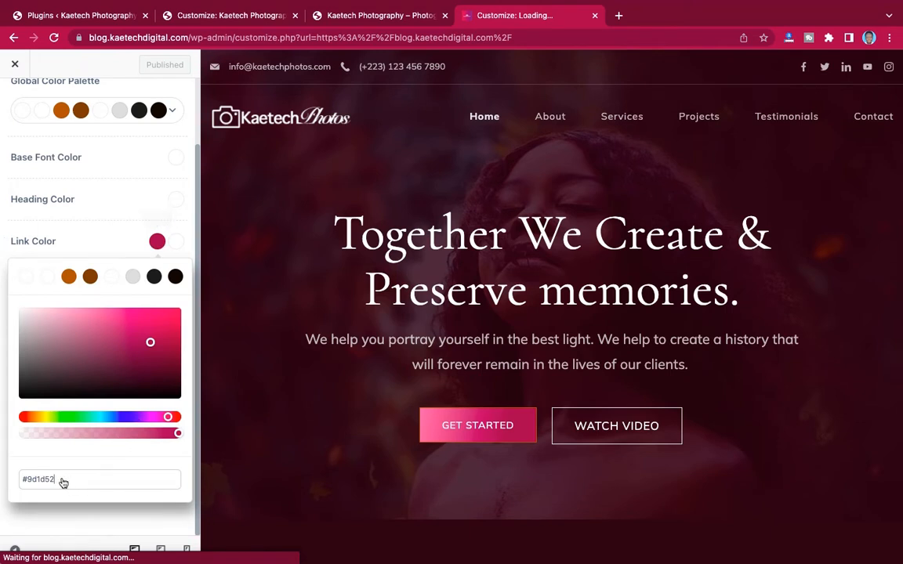
triple_click(35, 479)
key("super+c")
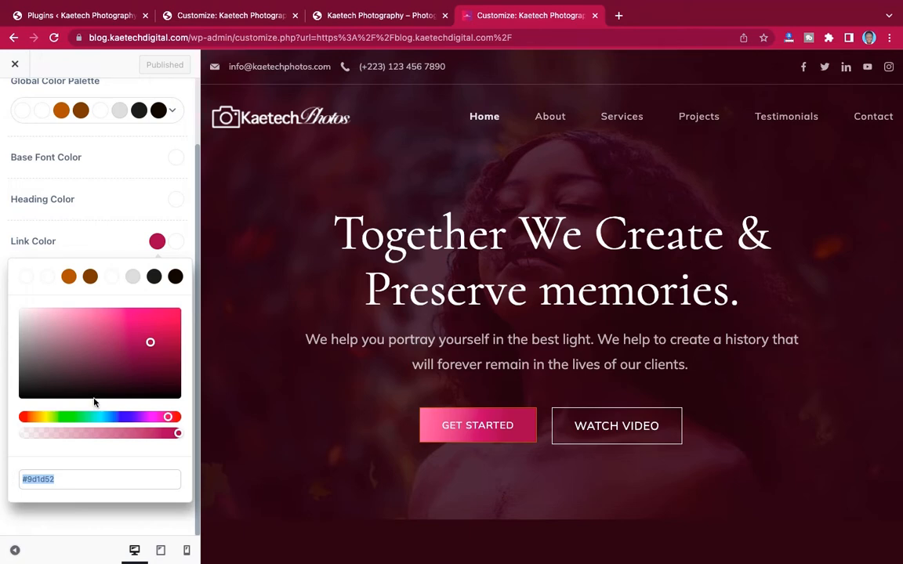
- Replace the Photography site's orange link colour #ab5d00 with #9d1d52 and preview the live site
left_click(220, 16)
left_click(158, 319)
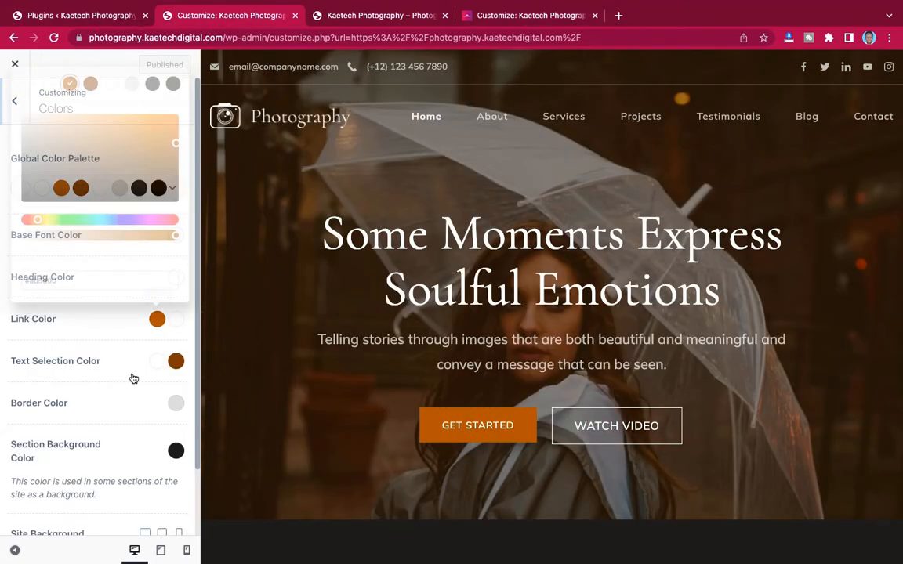
left_click_drag(75, 280, 11, 284)
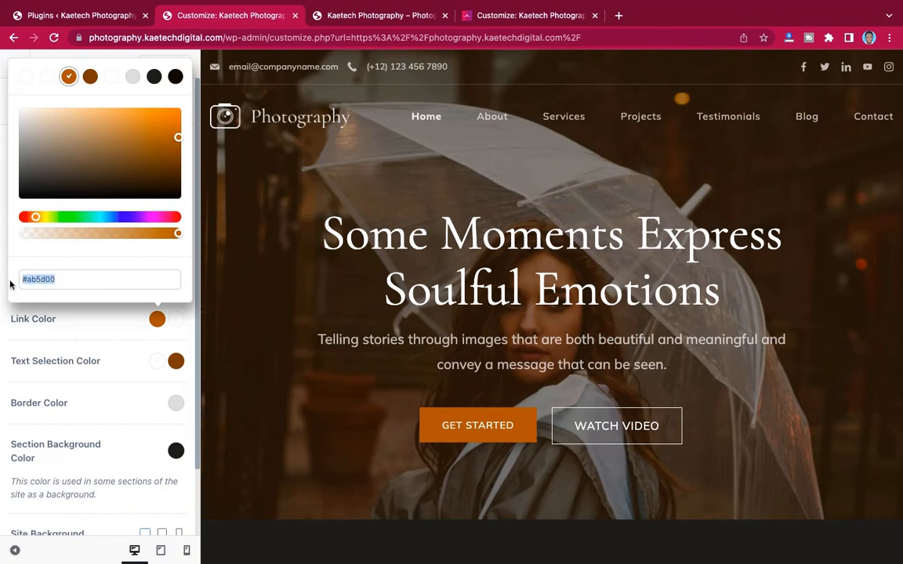
type("#a01a52")
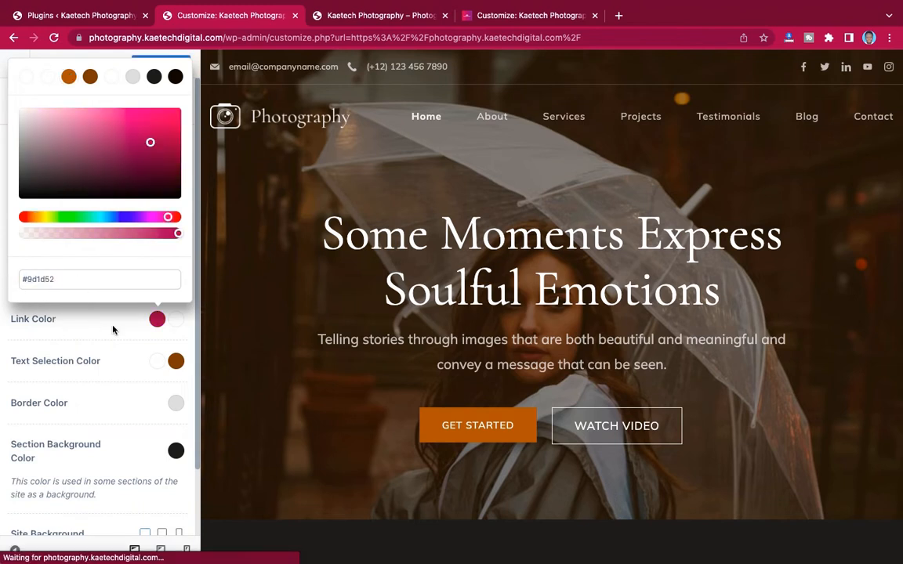
left_click(115, 329)
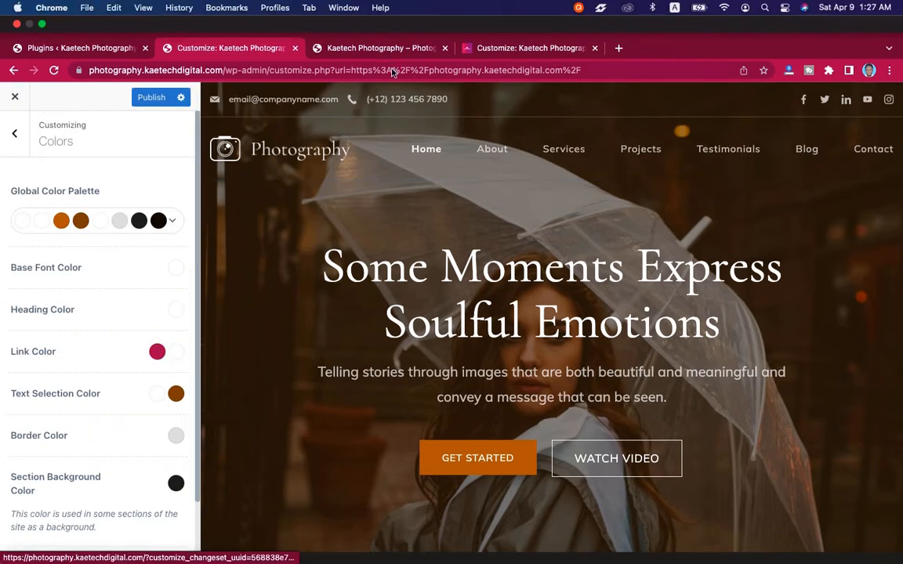
left_click(398, 51)
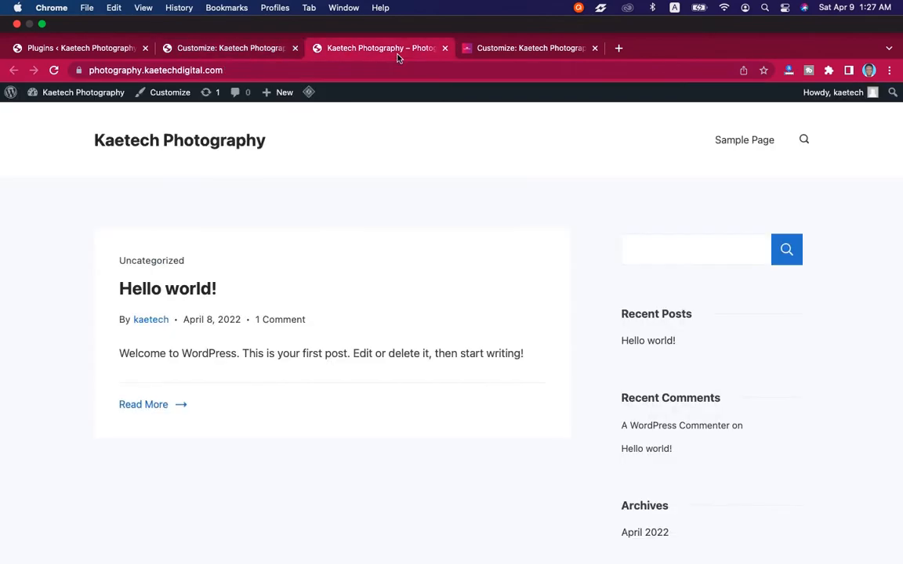
left_click(510, 48)
- Swap the Photography site's text selection colour #784100 for the blog's crimson #9d1d52
left_click(123, 248)
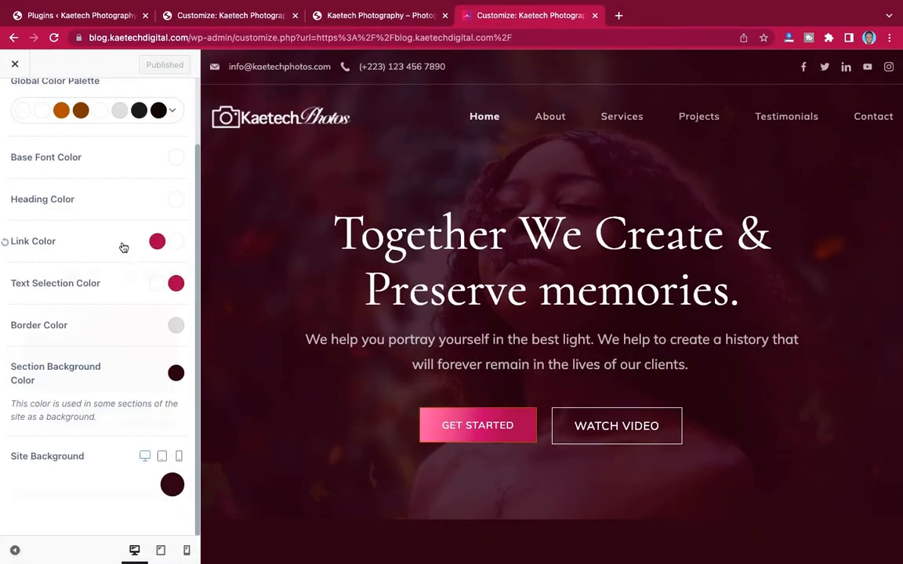
left_click(177, 287)
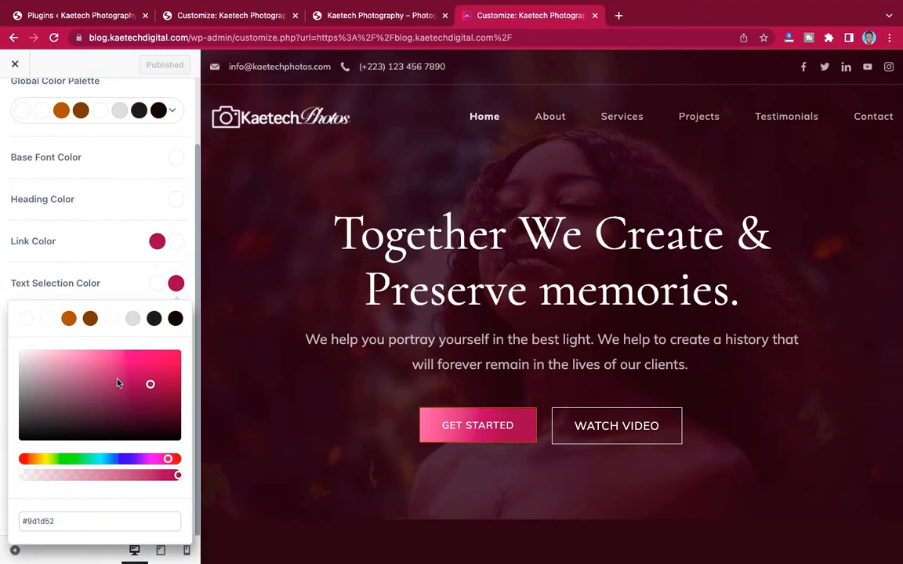
left_click(204, 17)
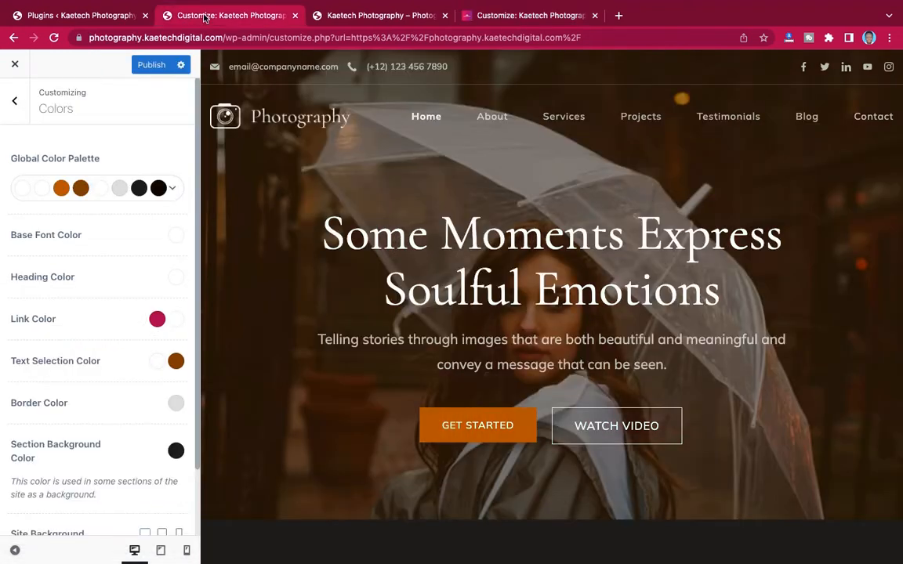
left_click(176, 361)
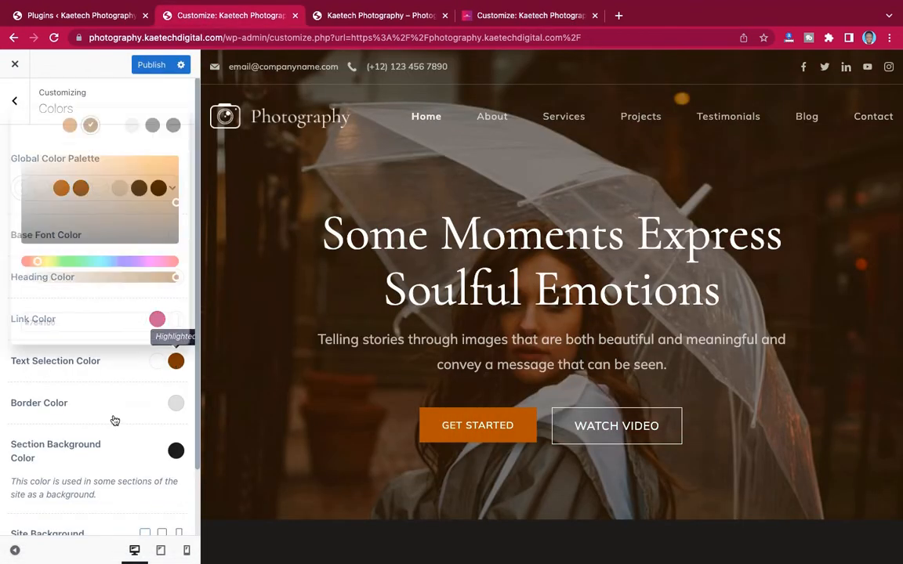
left_click_drag(71, 319, 13, 316)
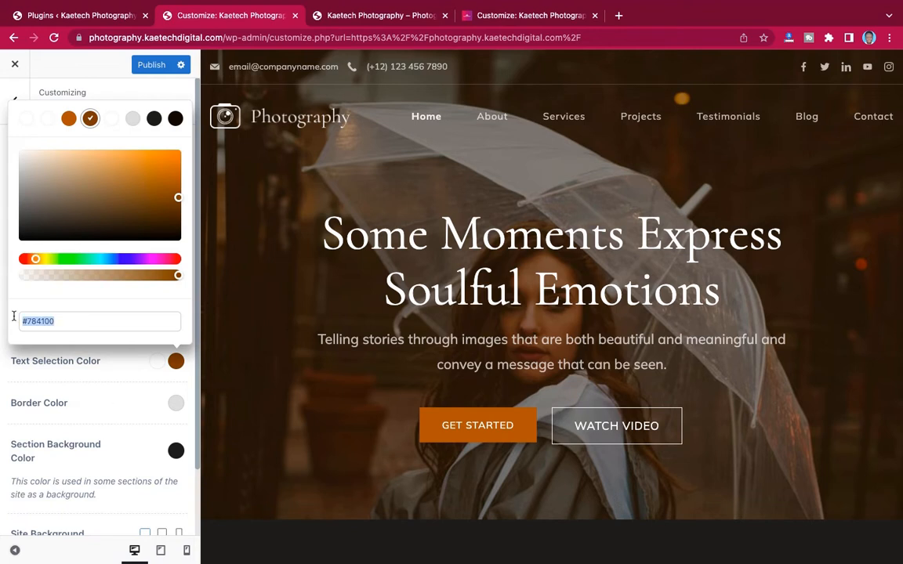
key("super+v")
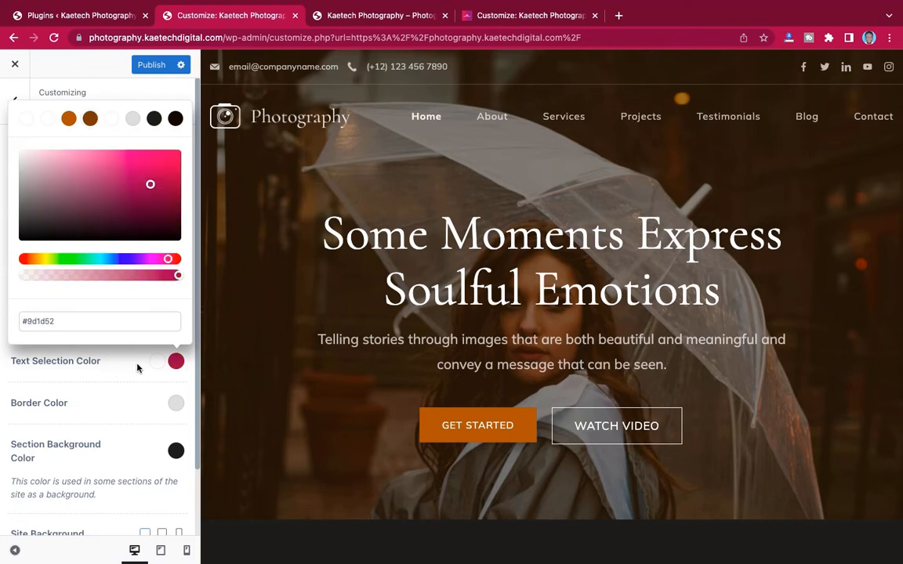
left_click(138, 369)
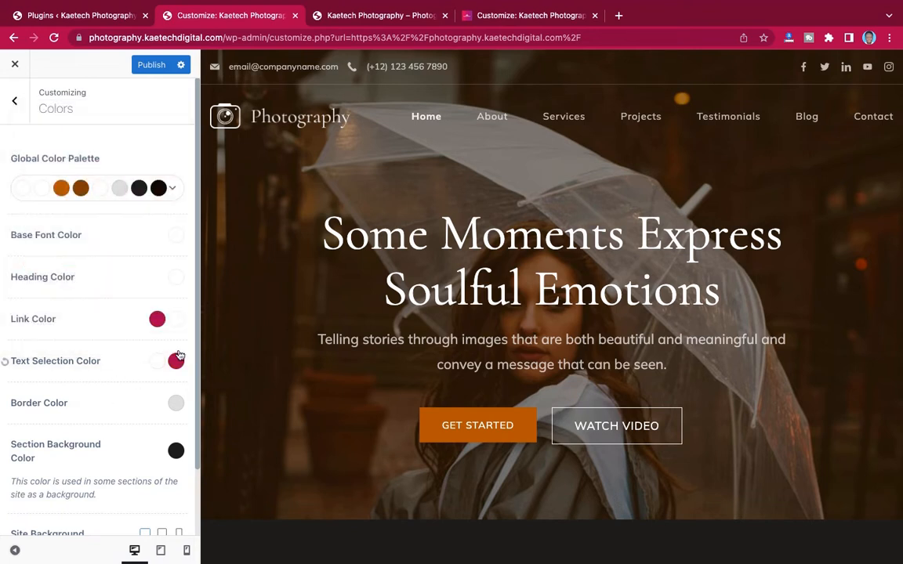
scroll(152, 403, "down", 2)
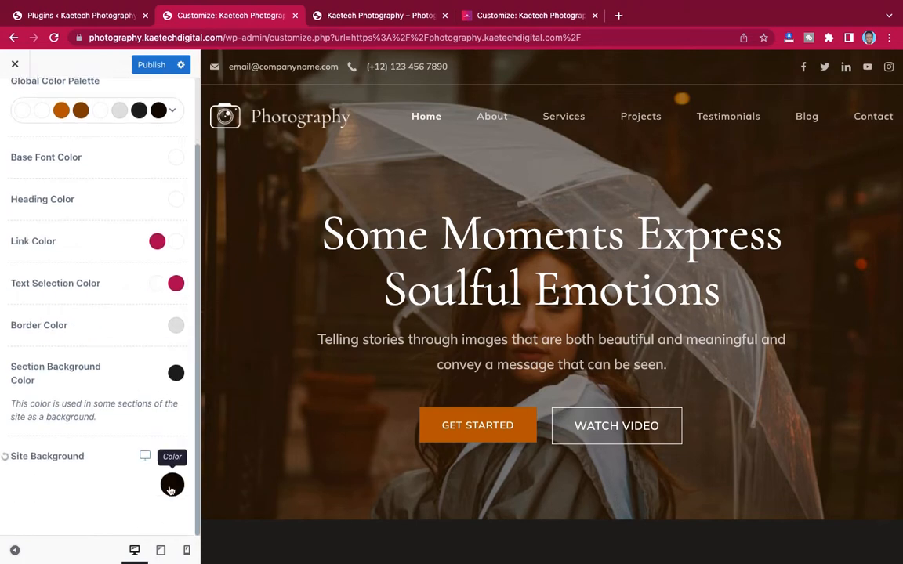
- Copy #280111 from the blog site's Section Background colour
left_click(502, 15)
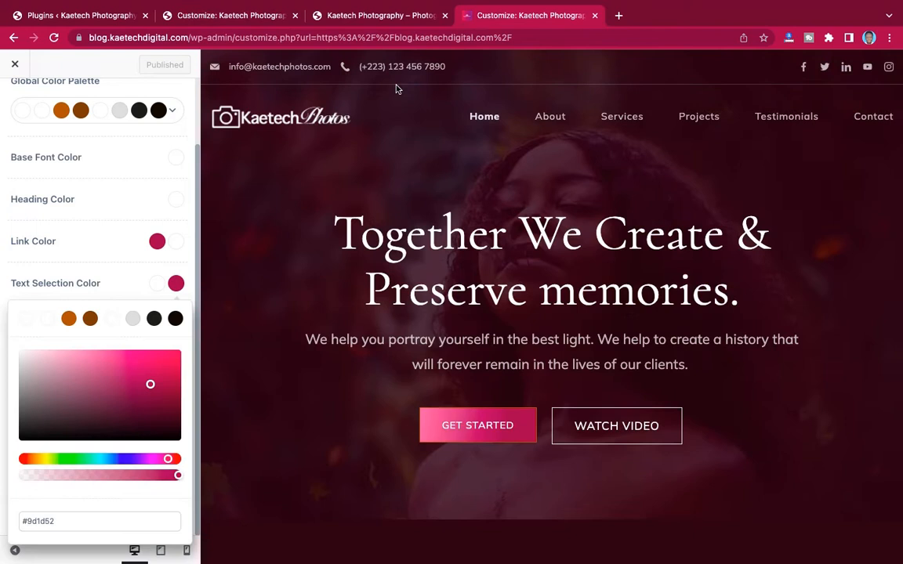
left_click(154, 283)
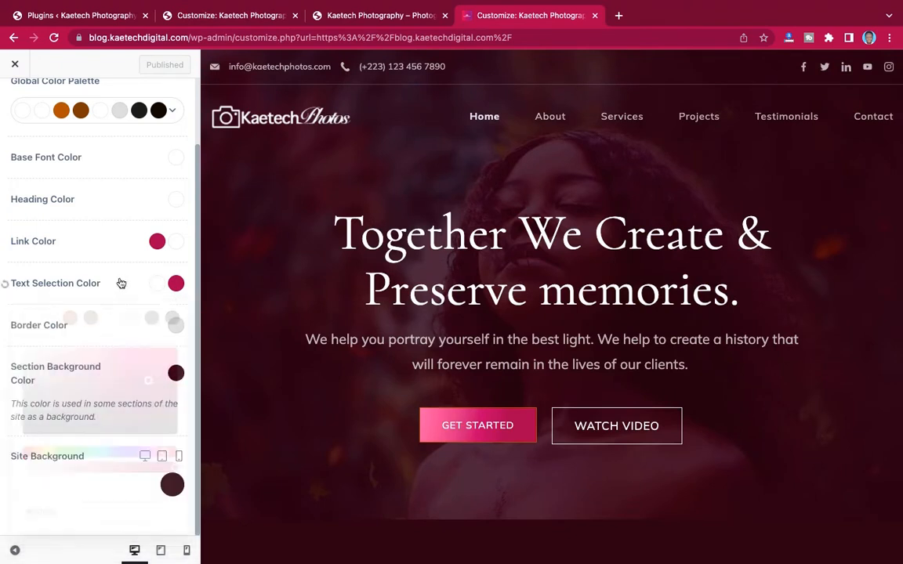
left_click(176, 373)
left_click(64, 332)
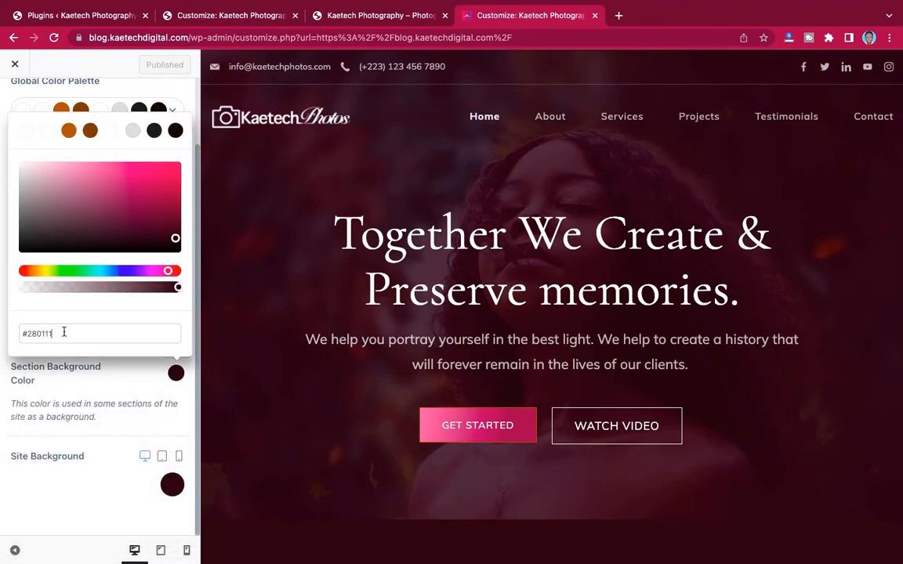
left_click_drag(65, 332, 16, 333)
key("super+c")
- Paste #280111 into the Photography site's Section Background (#1f1d1c) and Site Background (#120a00)
left_click(245, 22)
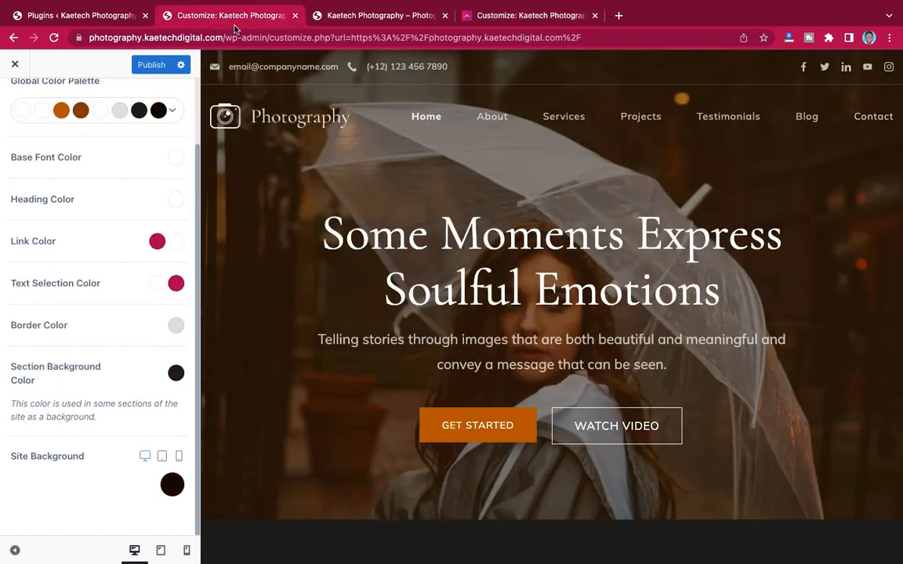
left_click(175, 375)
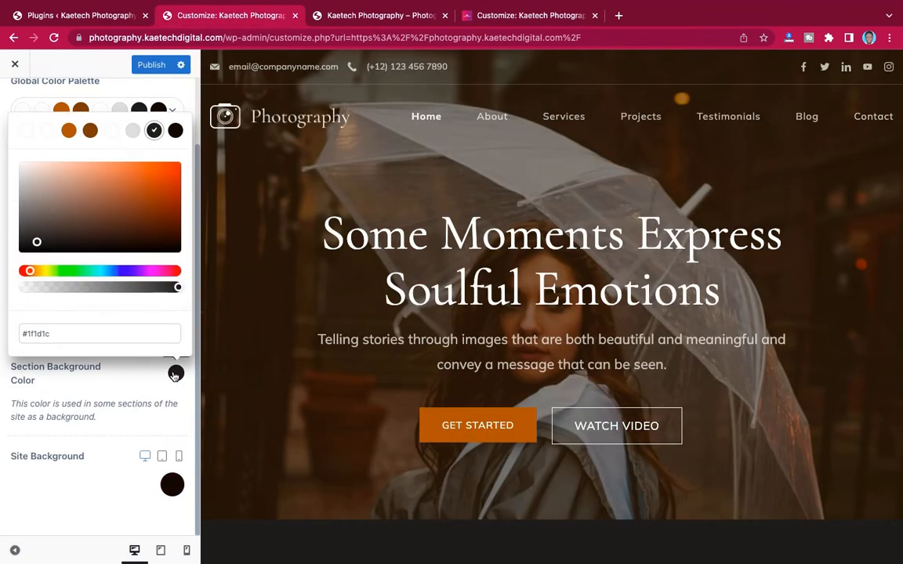
left_click_drag(80, 333, 8, 333)
key("super+v")
left_click(171, 485)
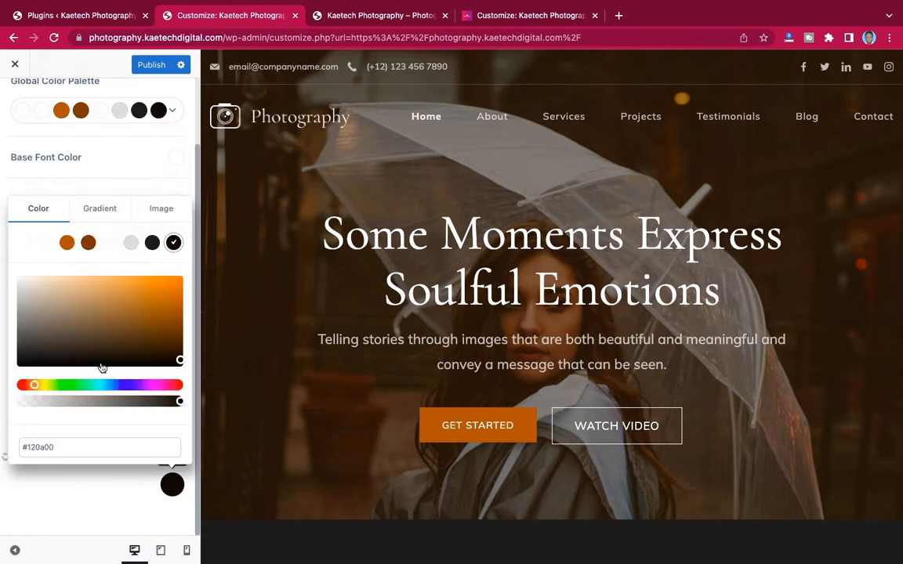
left_click_drag(57, 447, 0, 448)
key("super+v")
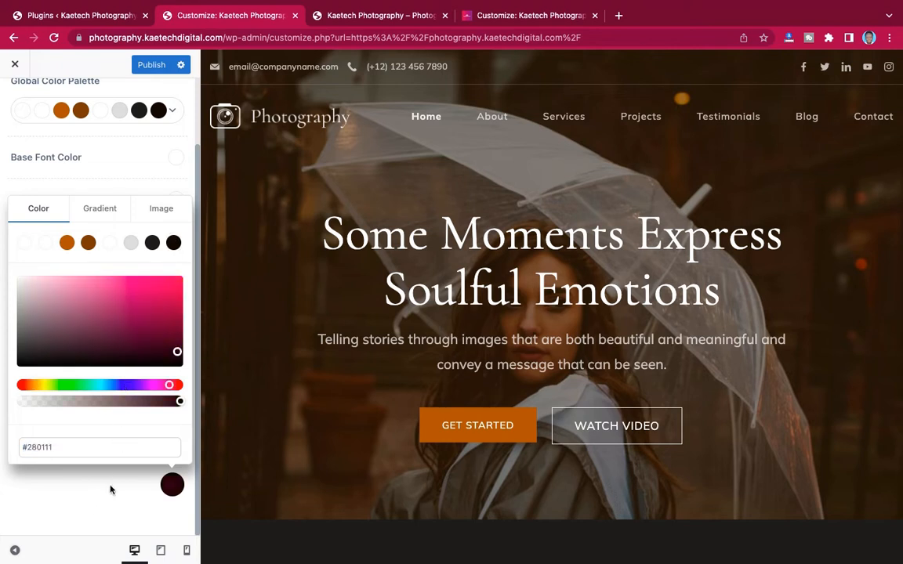
left_click(107, 169)
scroll(118, 251, "up", 2)
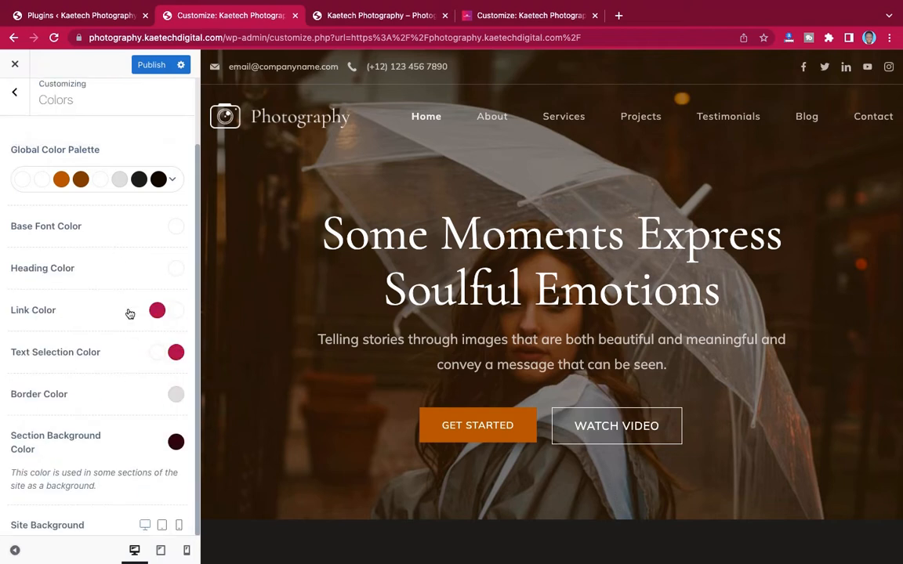
- Publish the maroon #280111 backgrounds, go back to the main menu, and review About Me and Latest Photoshoots
left_click(153, 66)
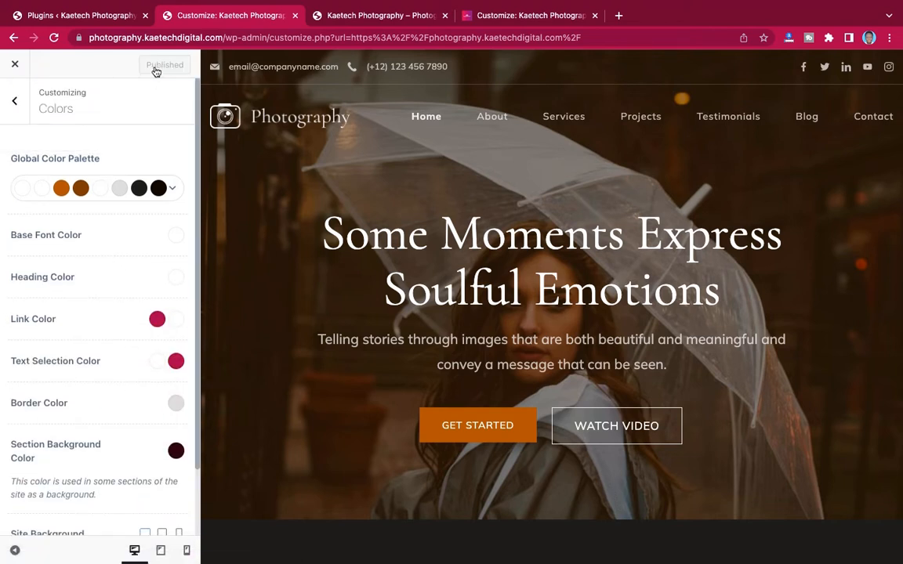
left_click(14, 105)
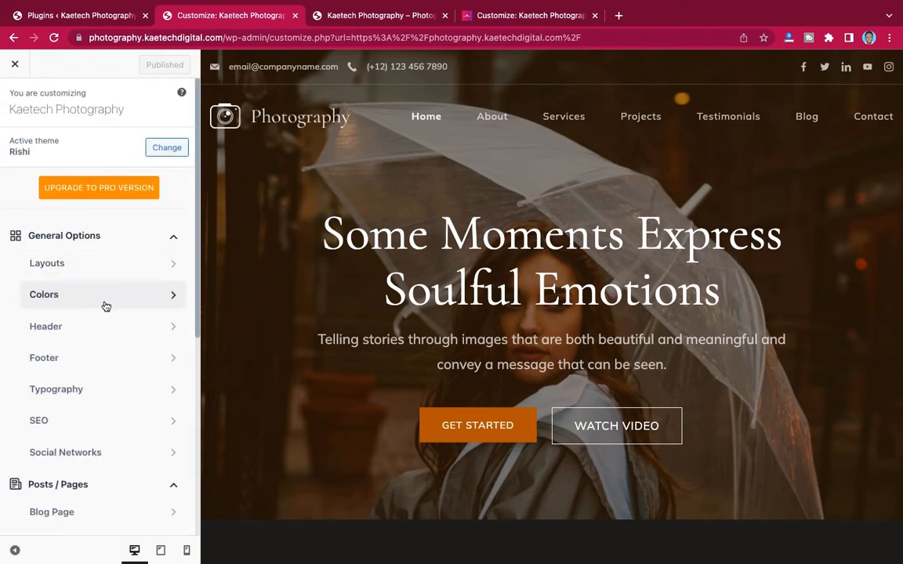
scroll(109, 303, "down", 3)
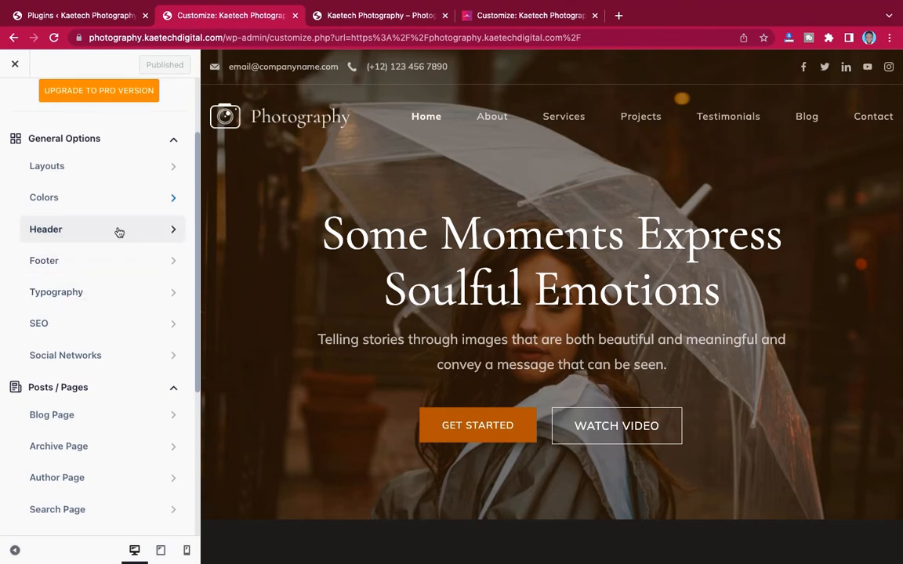
scroll(467, 268, "down", 10)
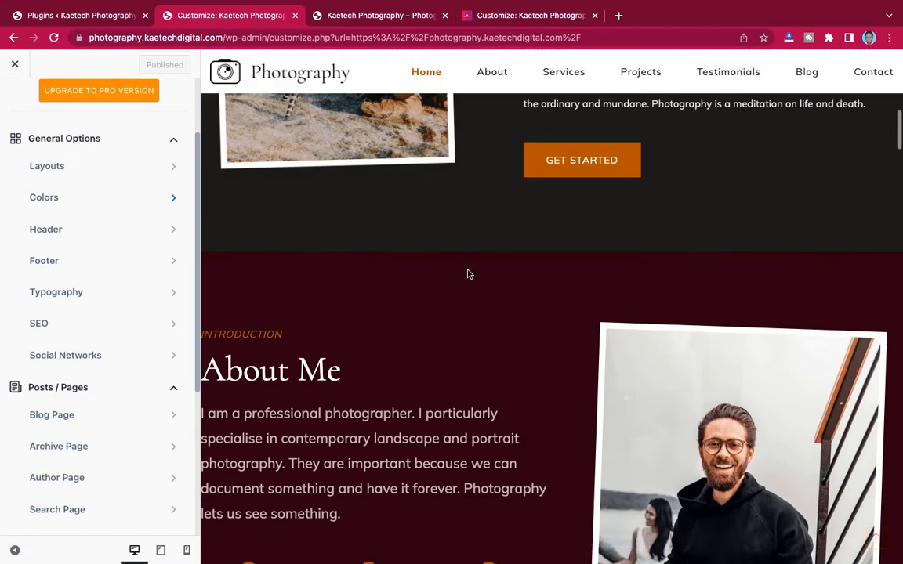
scroll(467, 274, "down", 4)
scroll(468, 274, "down", 3)
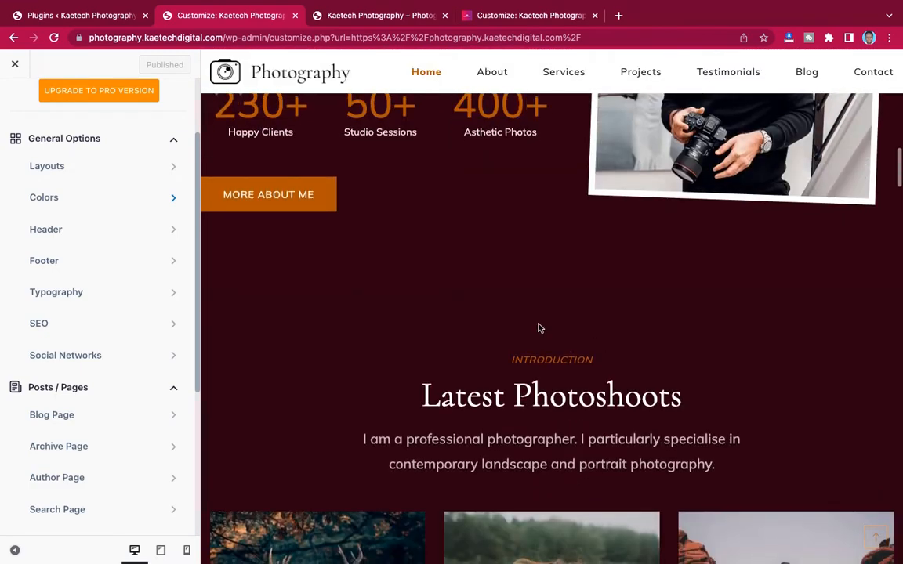
scroll(477, 251, "down", 10)
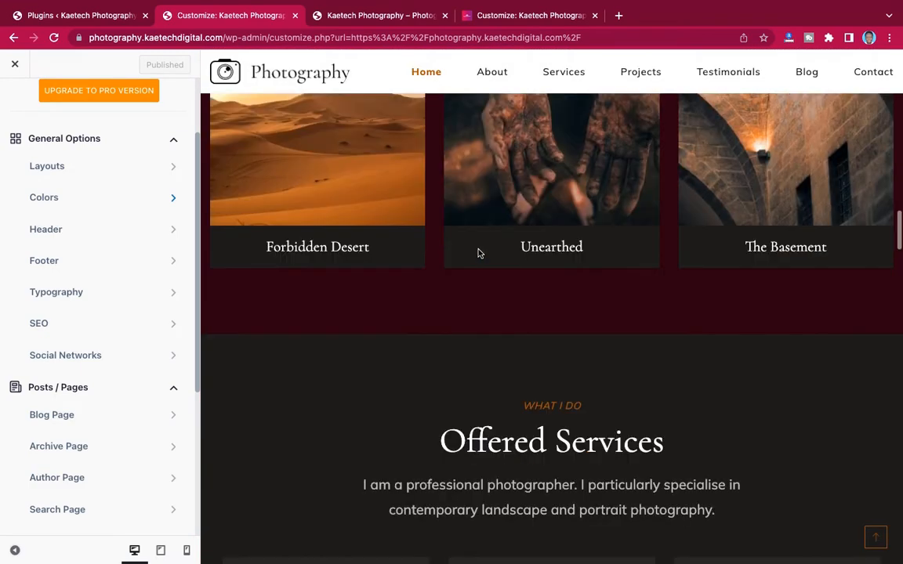
scroll(478, 254, "down", 6)
scroll(478, 253, "up", 11)
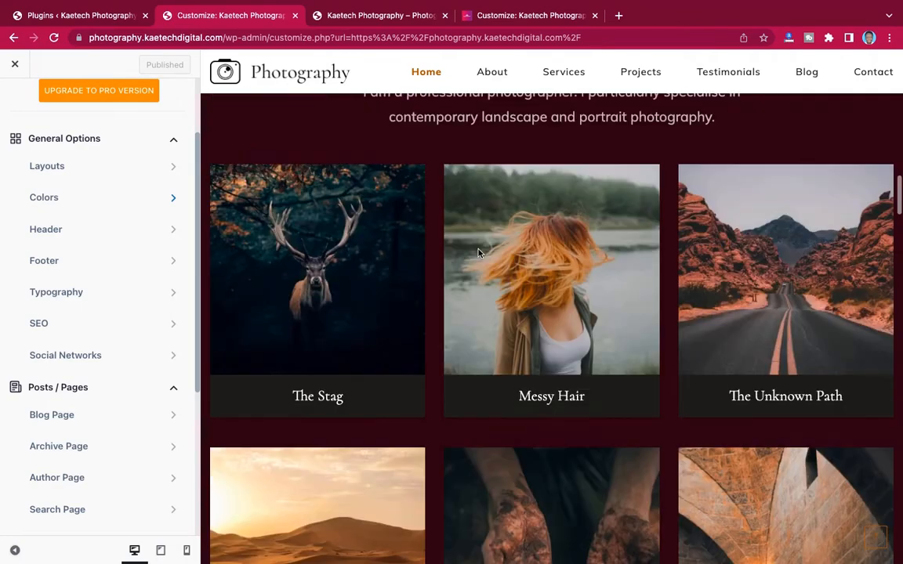
scroll(479, 253, "up", 12)
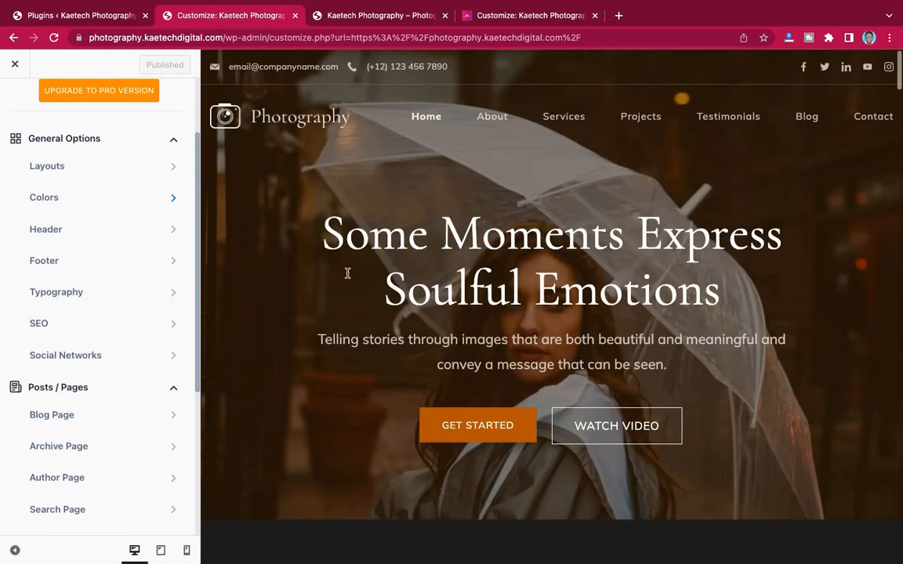
scroll(67, 395, "down", 3)
scroll(73, 451, "up", 5)
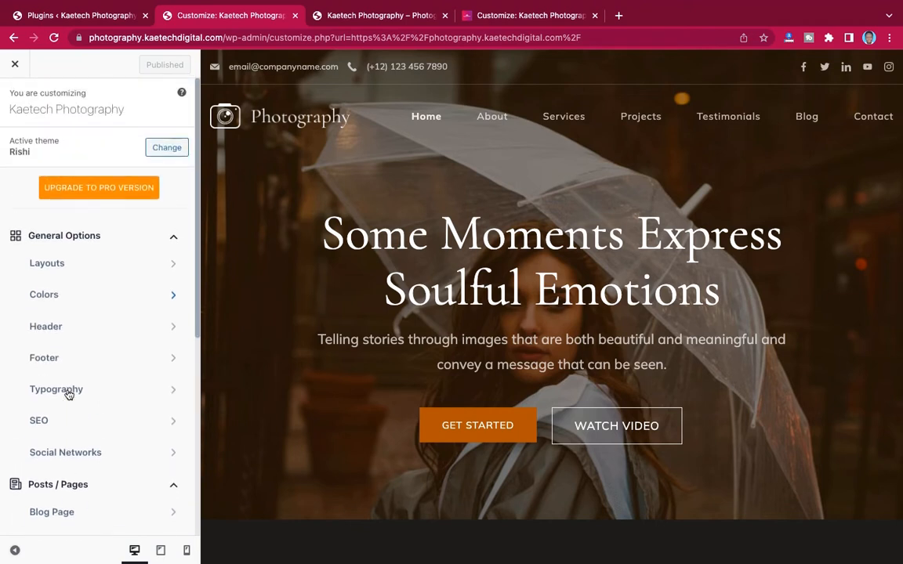
- Open Header under General Options to view rows holding Contacts, Socials, Logo and Menu 1
left_click(88, 334)
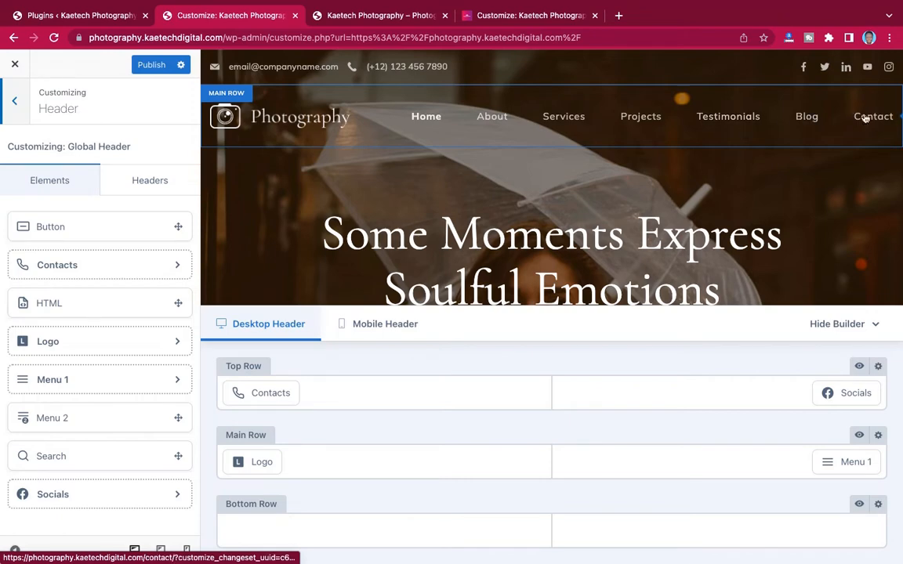
scroll(632, 183, "down", 10)
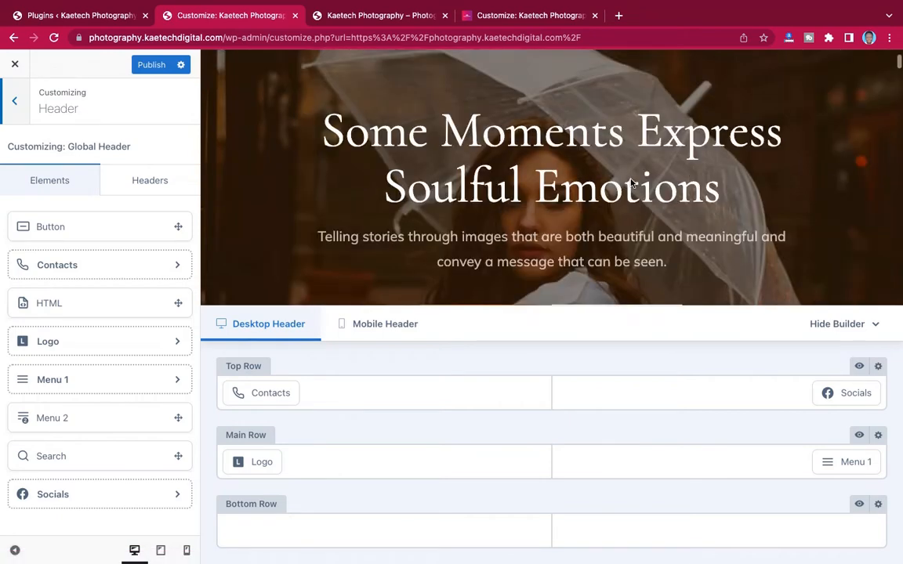
scroll(631, 180, "up", 10)
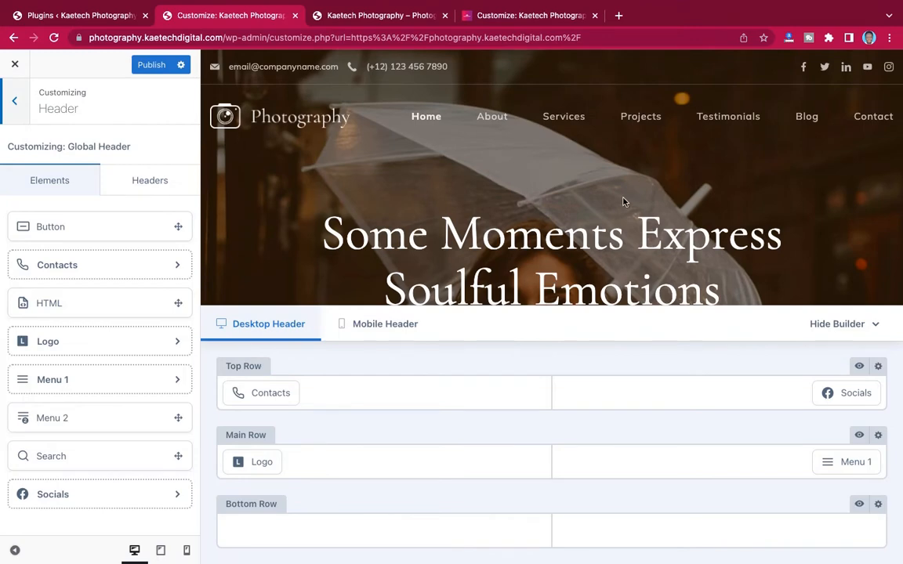
scroll(624, 203, "down", 10)
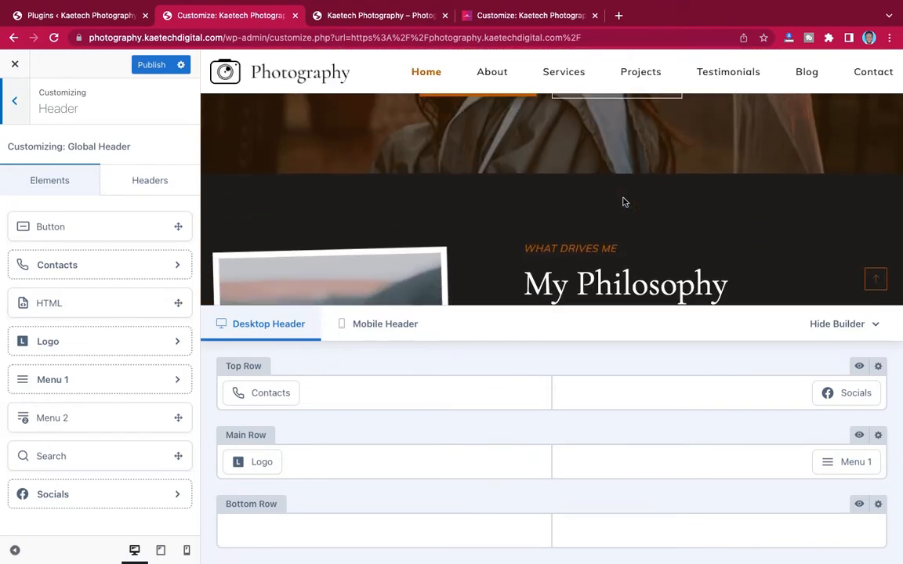
scroll(623, 202, "up", 10)
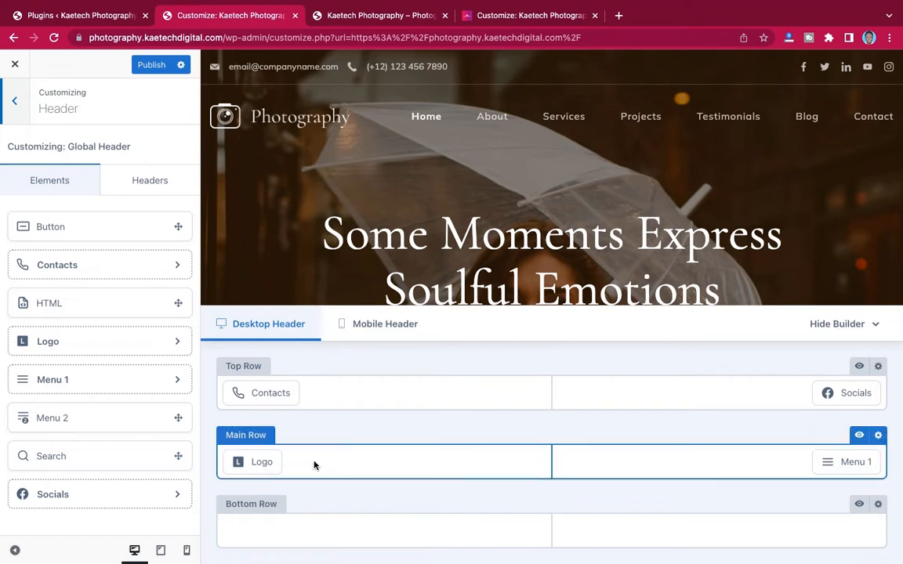
- Open the header Logo element's General settings showing the camera-and-Photography logo and Logo Style
left_click(252, 437)
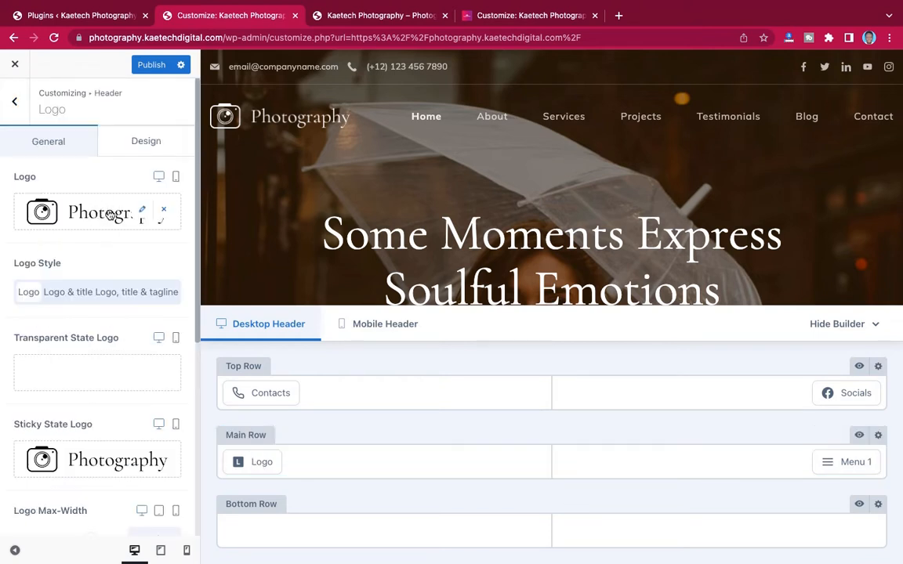
scroll(443, 219, "down", 10)
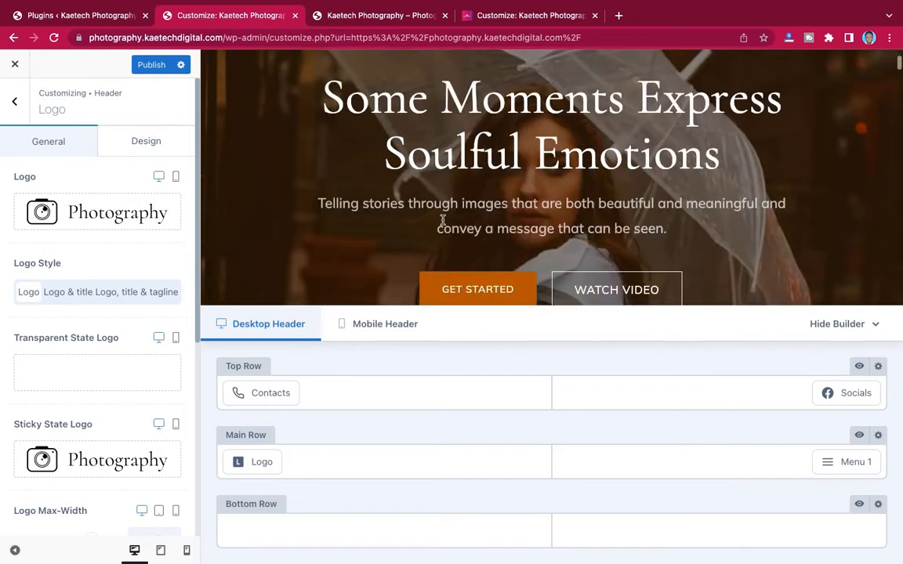
scroll(443, 224, "up", 10)
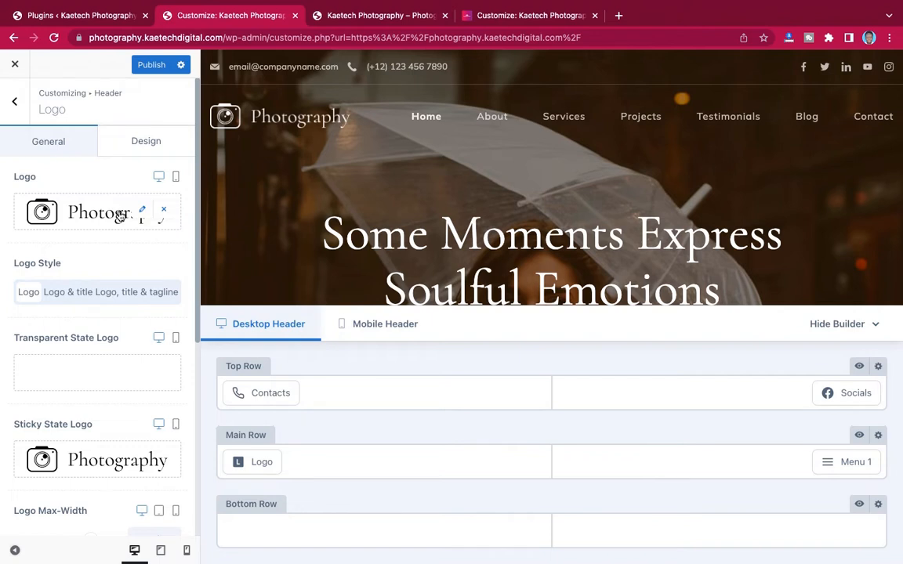
- Load kaetechdigital.com/logomaker in a new Chrome tab to reach the DesignEvo logo maker
left_click(619, 16)
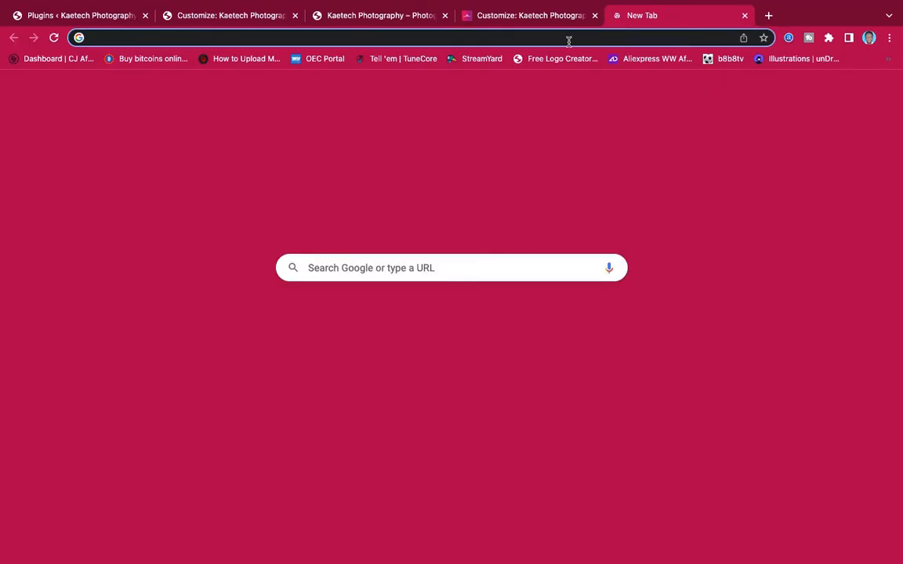
type("kaetech")
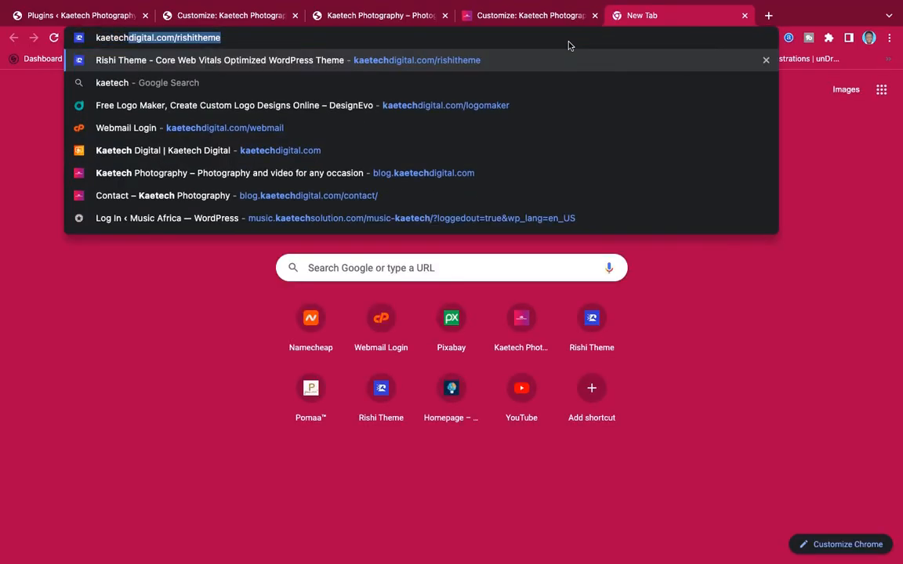
key("Right")
key("BackSpace")
key("BackSpace")
key("BackSpace")
key("BackSpace")
key("BackSpace")
key("BackSpace")
key("BackSpace")
key("BackSpace")
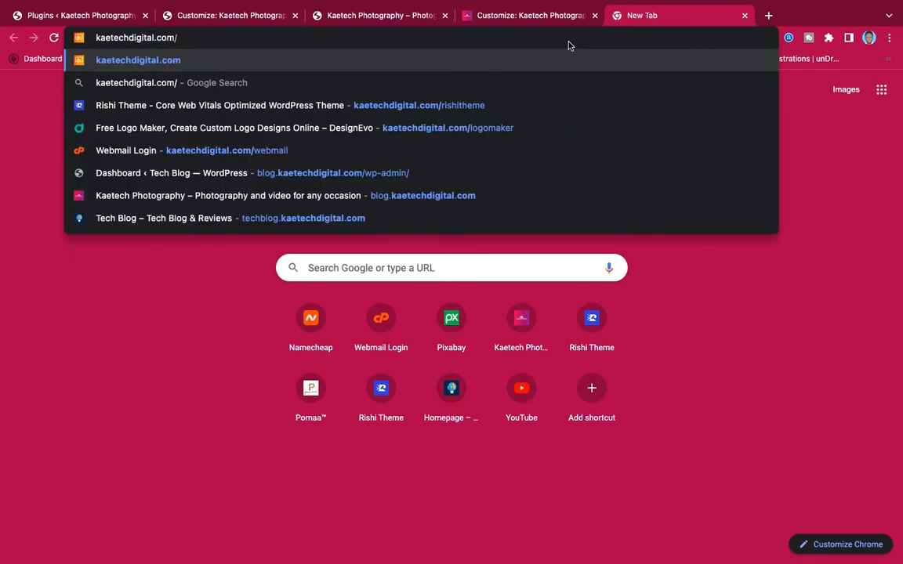
type("log")
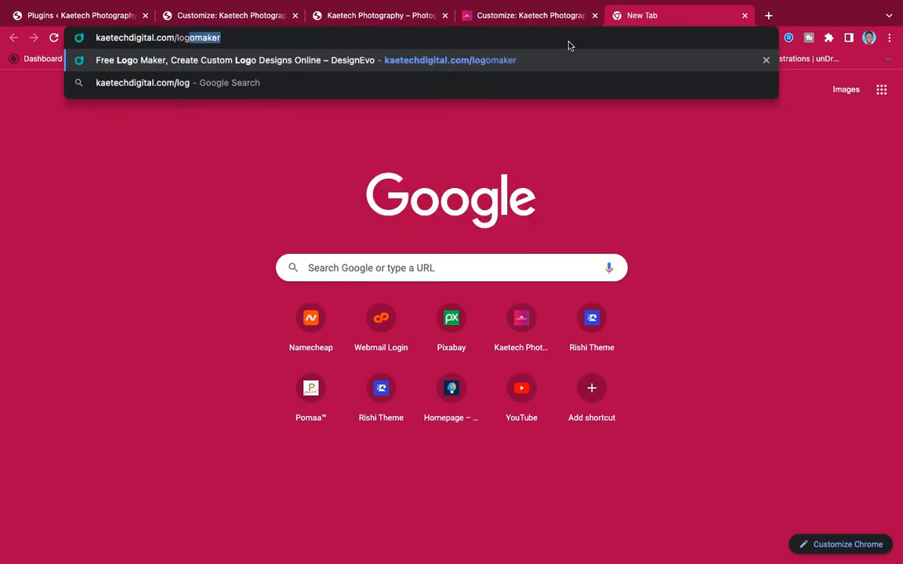
key("Right")
key("Return")
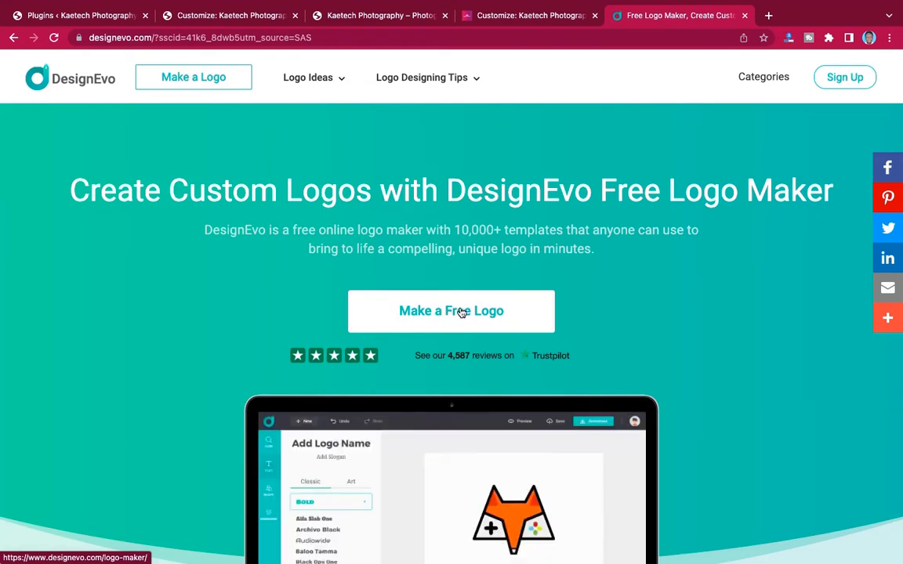
- Choose Make a Free Logo to browse DesignEvo's 1,000 popular logo templates
left_click(461, 312)
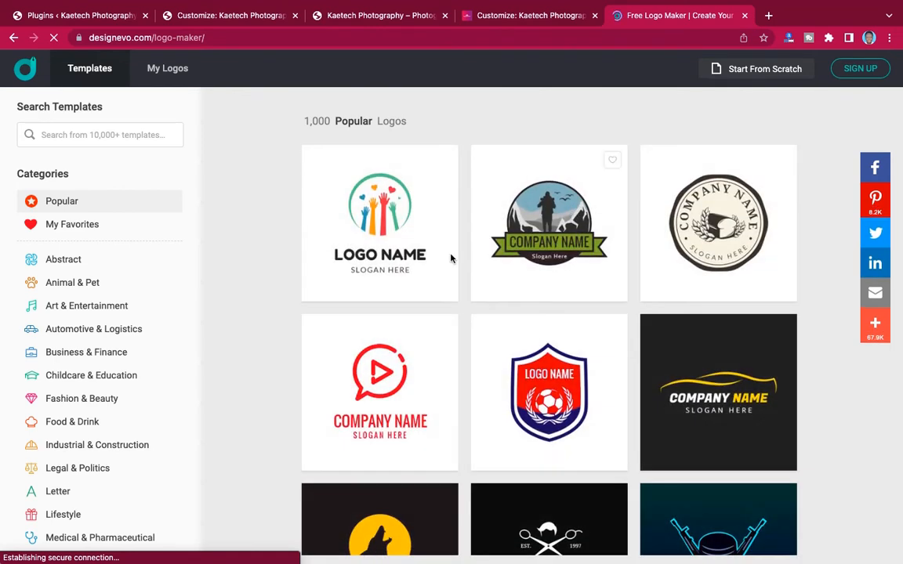
- Search templates for 'photo', pick 'photography', and scroll the 209 results
mouse_move(607, 327)
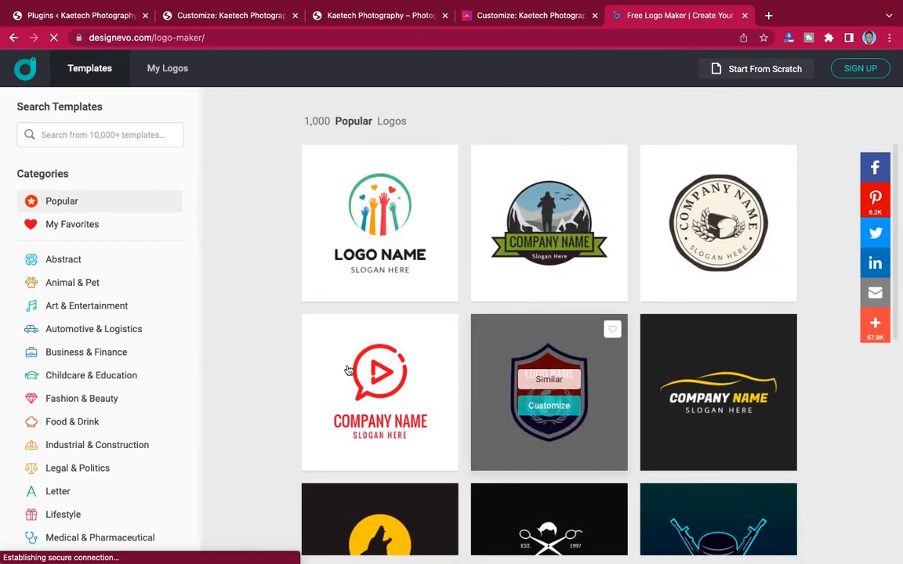
left_click(135, 133)
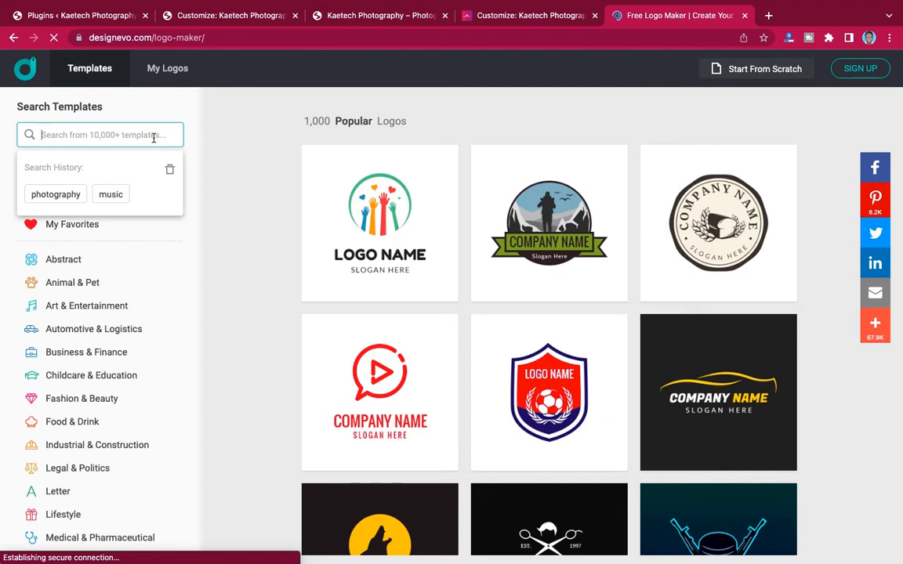
type("photo")
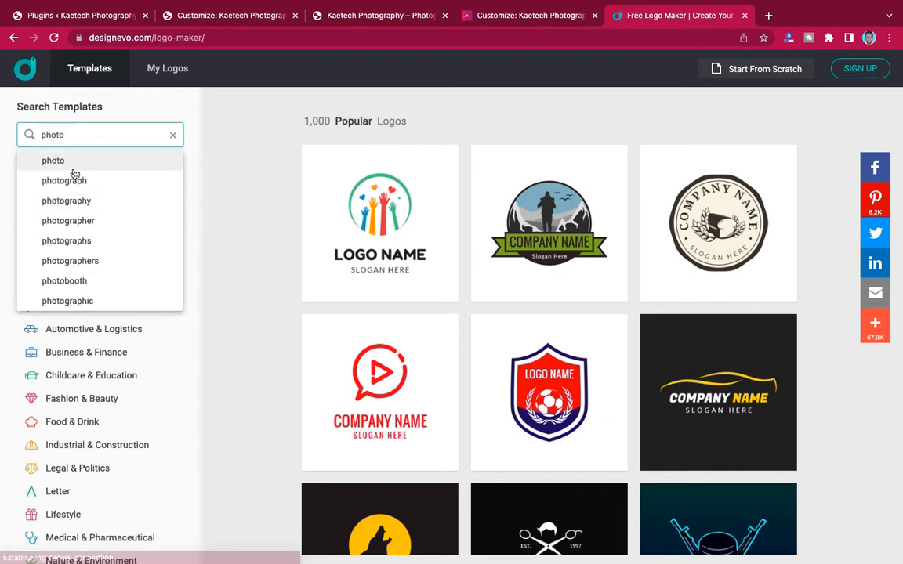
left_click(68, 202)
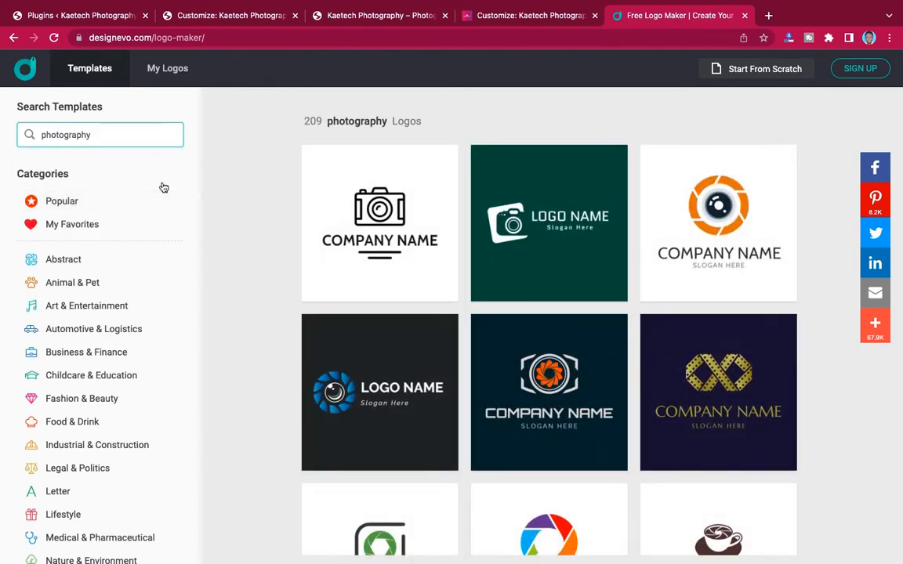
scroll(602, 466, "down", 3)
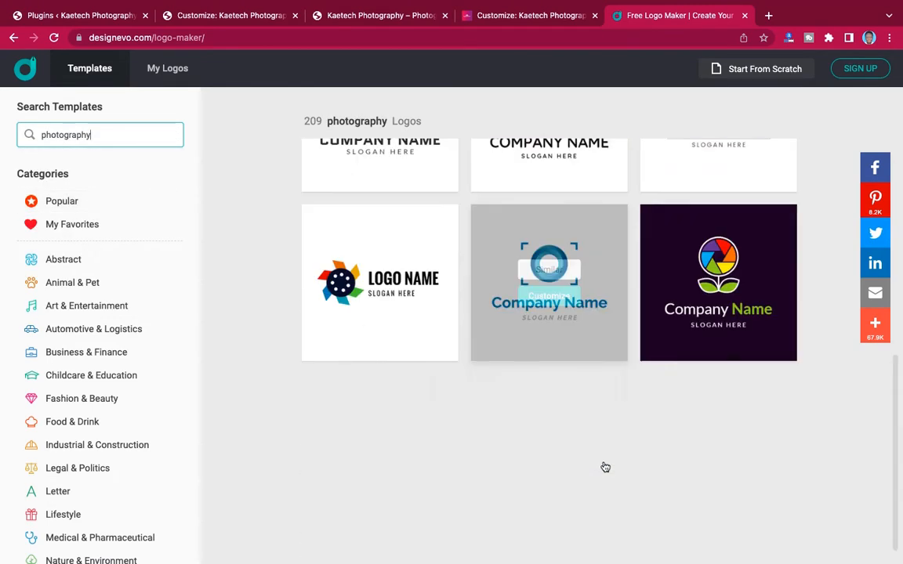
scroll(603, 466, "up", 1)
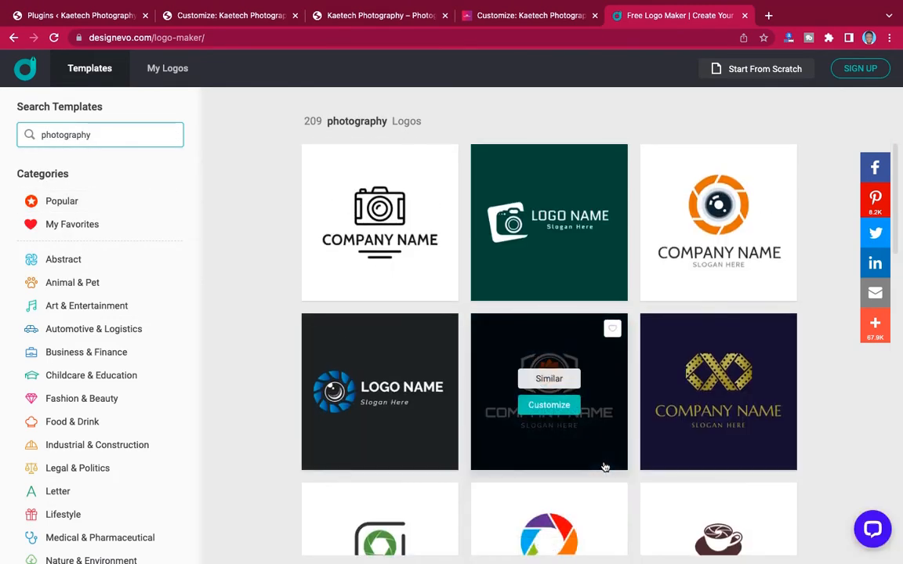
scroll(603, 466, "down", 6)
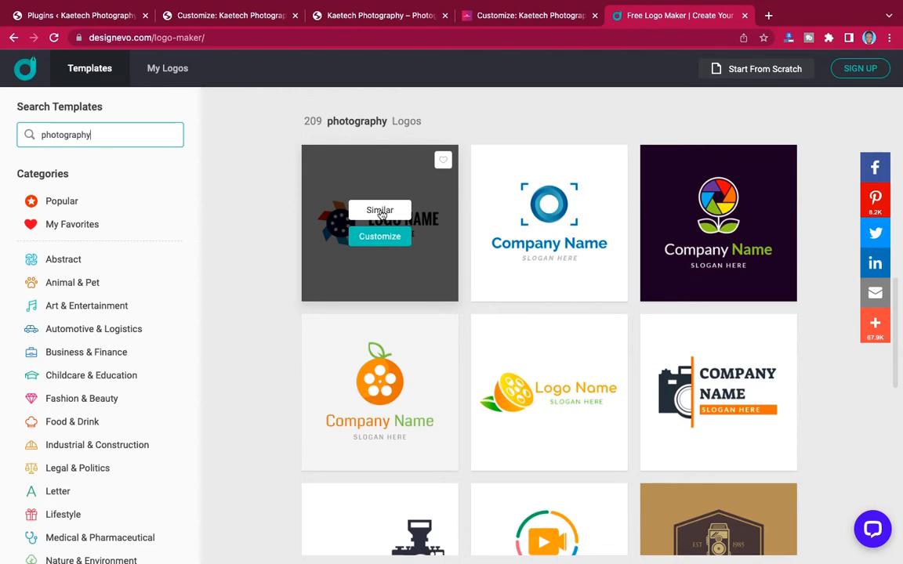
- Browse the Similar Logos for the first photography template, then close that view
left_click(382, 215)
left_click(382, 214)
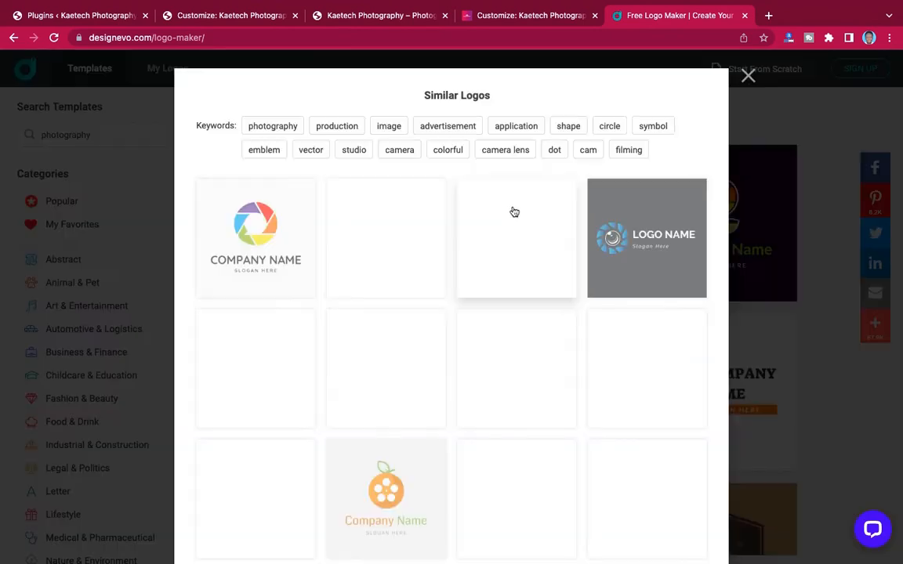
scroll(502, 342, "down", 4)
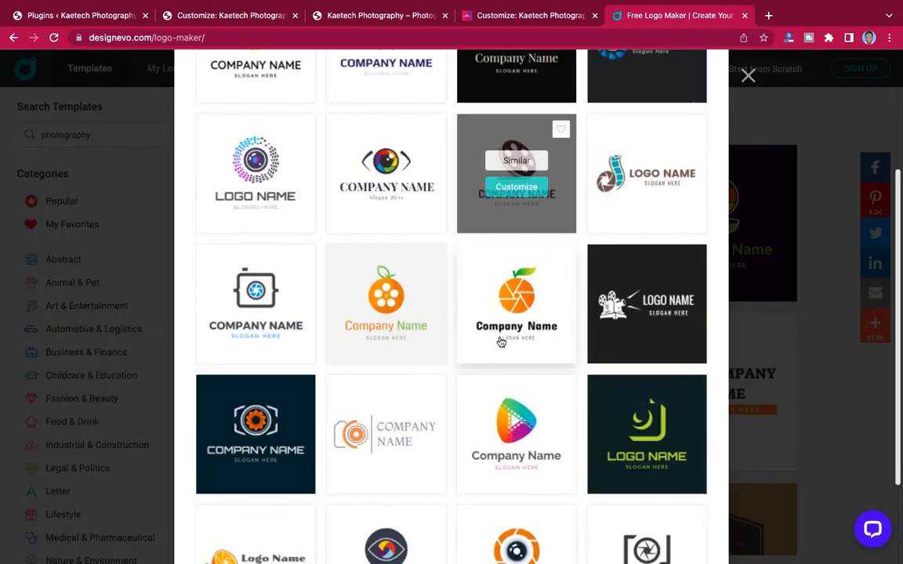
scroll(501, 343, "up", 2)
scroll(500, 342, "up", 2)
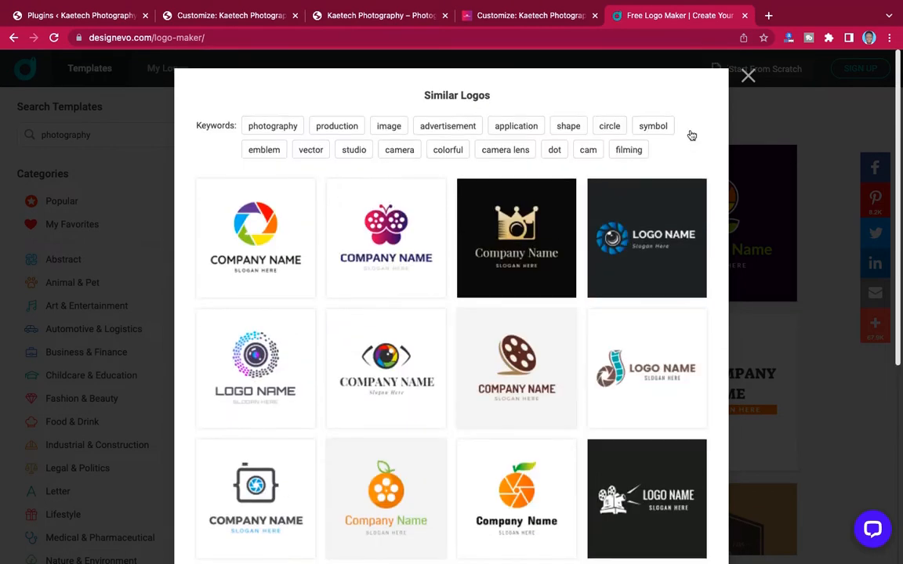
left_click(747, 76)
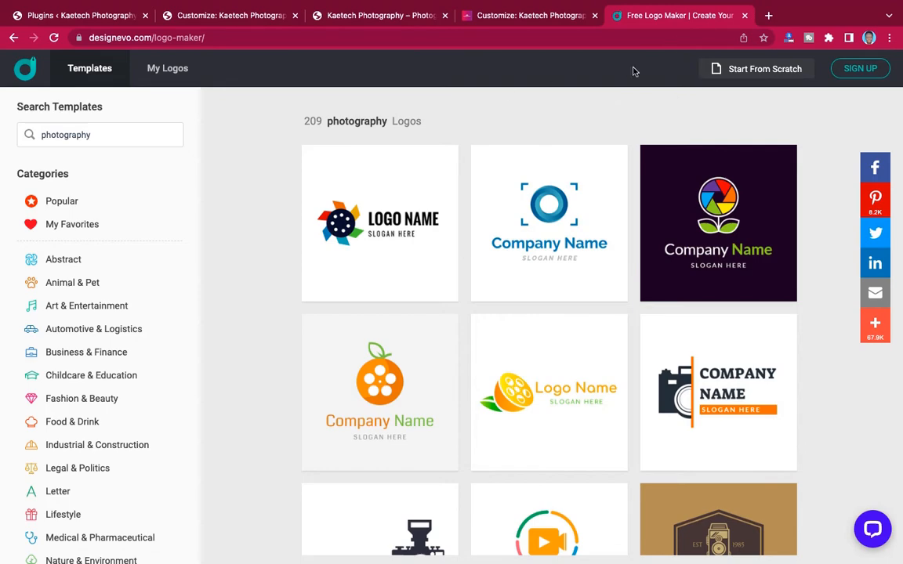
- Close the DesignEvo logo maker tab and return to the Customizer's header Logo panel
left_click(746, 16)
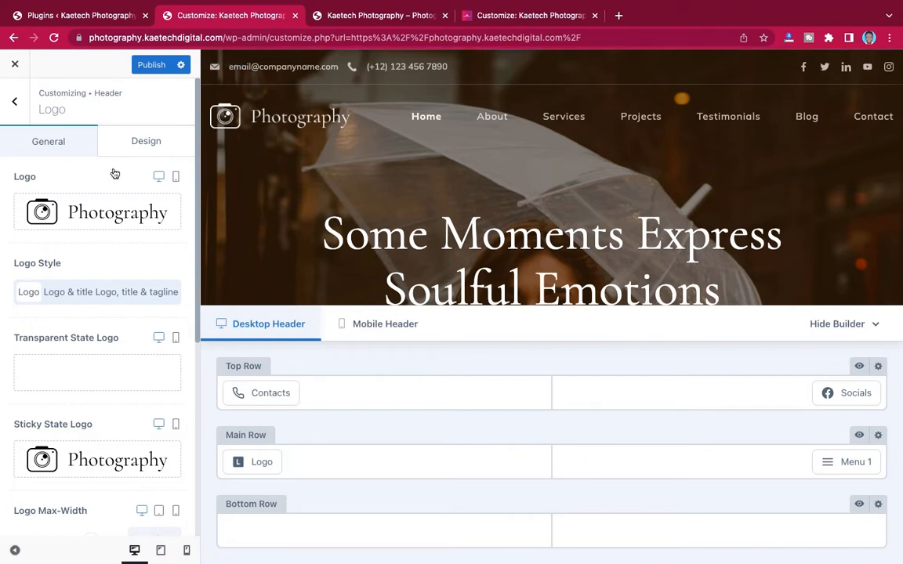
mouse_move(86, 212)
- Start replacing the header logo and select every file in Documents > Photography, starting from logo 3.png
left_click(141, 213)
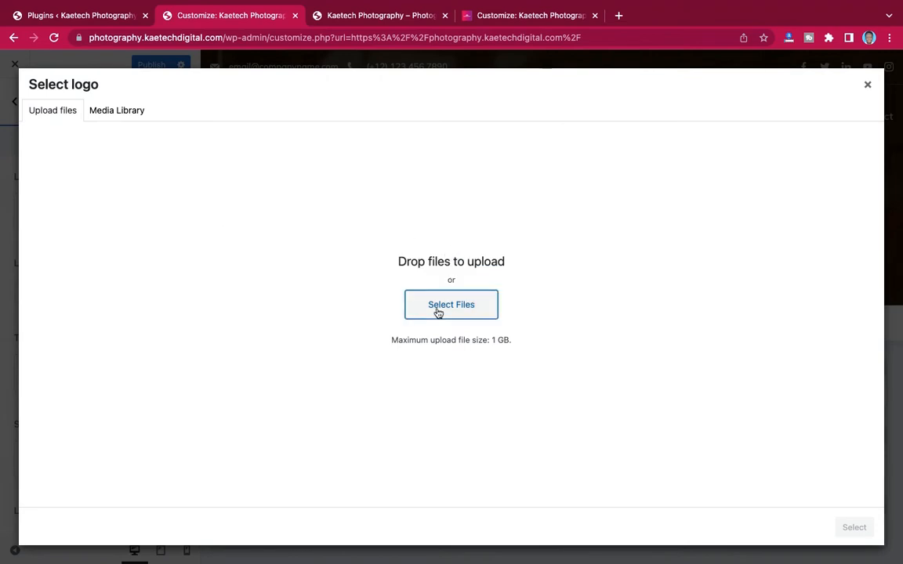
left_click(438, 312)
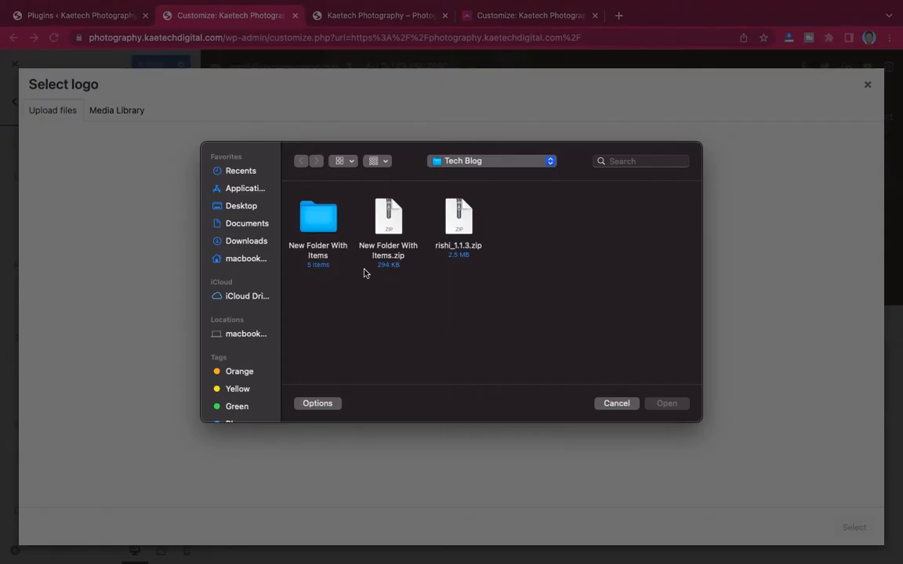
left_click(235, 223)
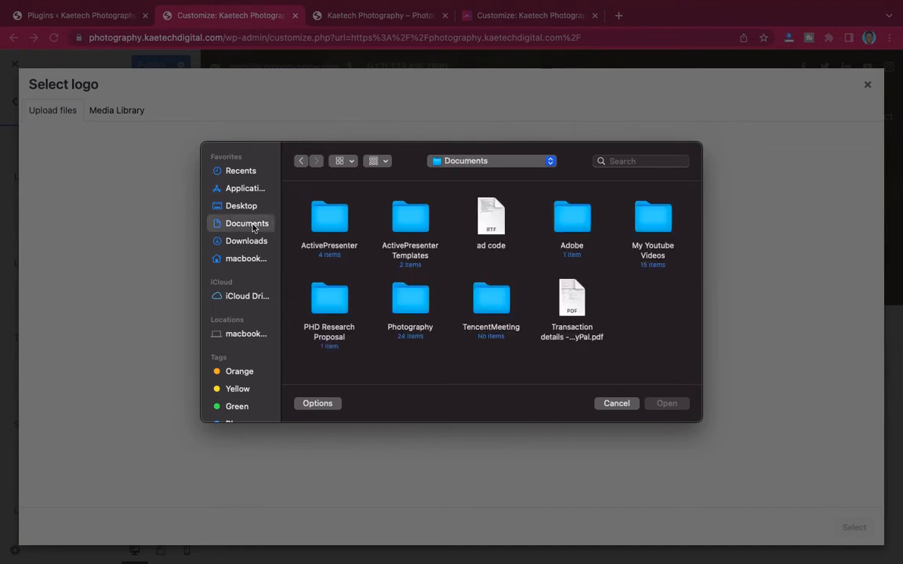
double_click(399, 306)
scroll(496, 292, "down", 5)
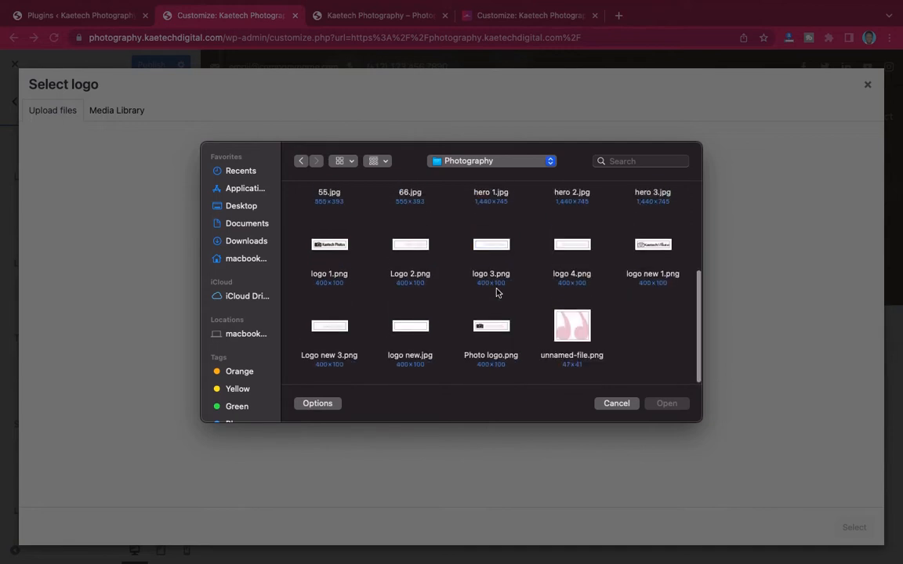
scroll(496, 293, "up", 5)
scroll(496, 292, "down", 5)
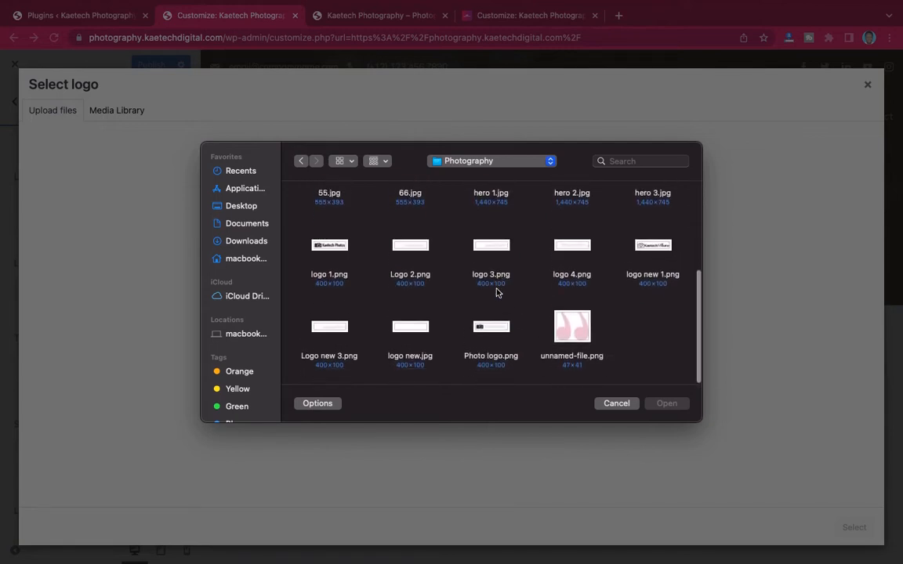
scroll(496, 293, "up", 2)
scroll(496, 293, "down", 2)
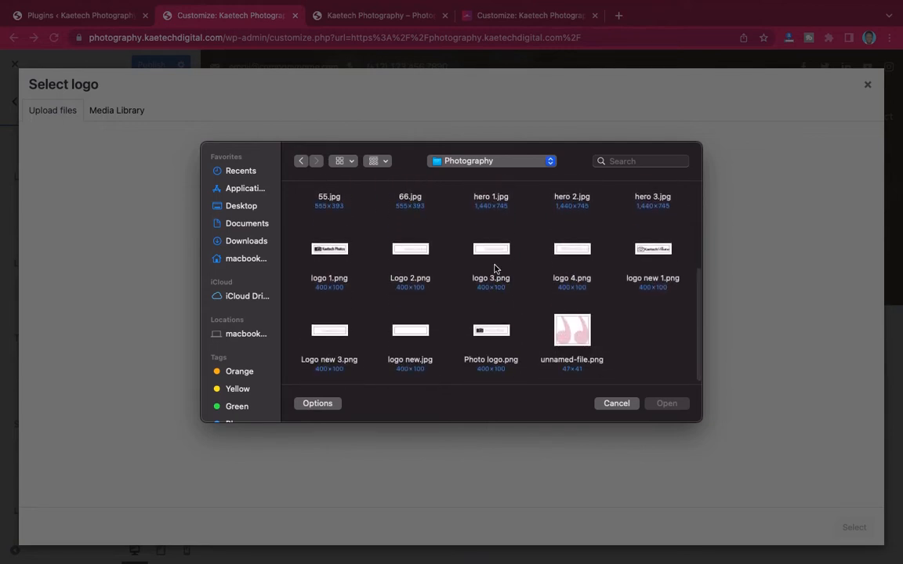
left_click(493, 251)
key("super+a")
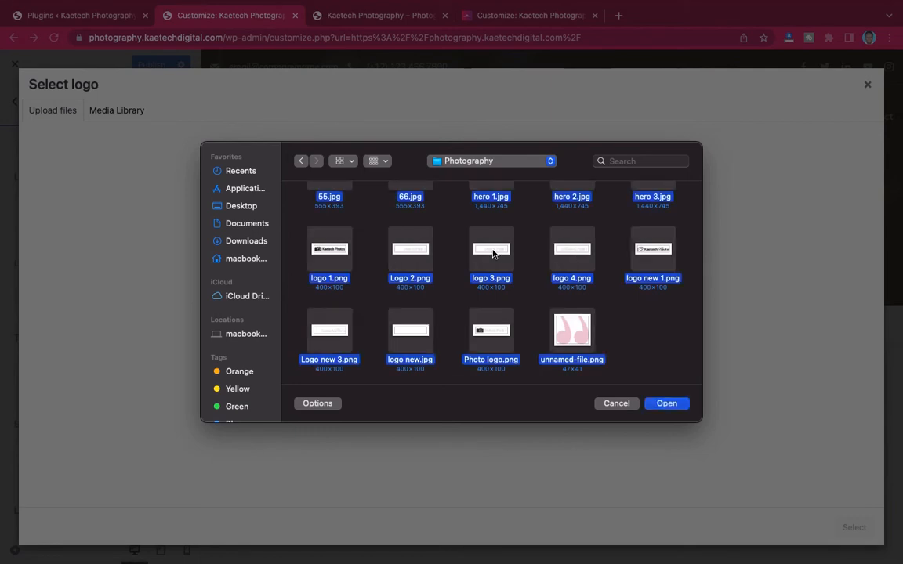
scroll(493, 252, "up", 6)
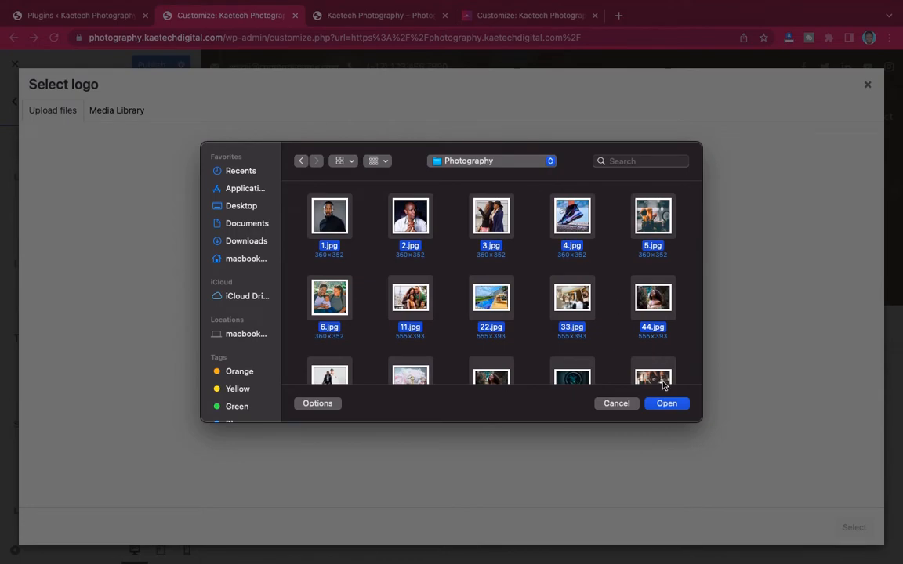
- Upload the 24 selected Photography files into the Media Library of the Select logo dialog
left_click(665, 404)
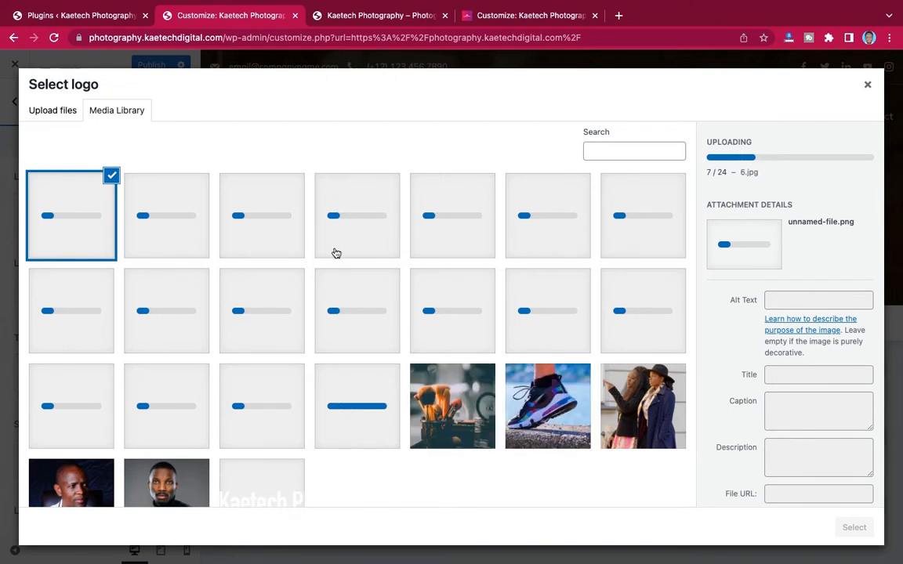
scroll(337, 253, "down", 3)
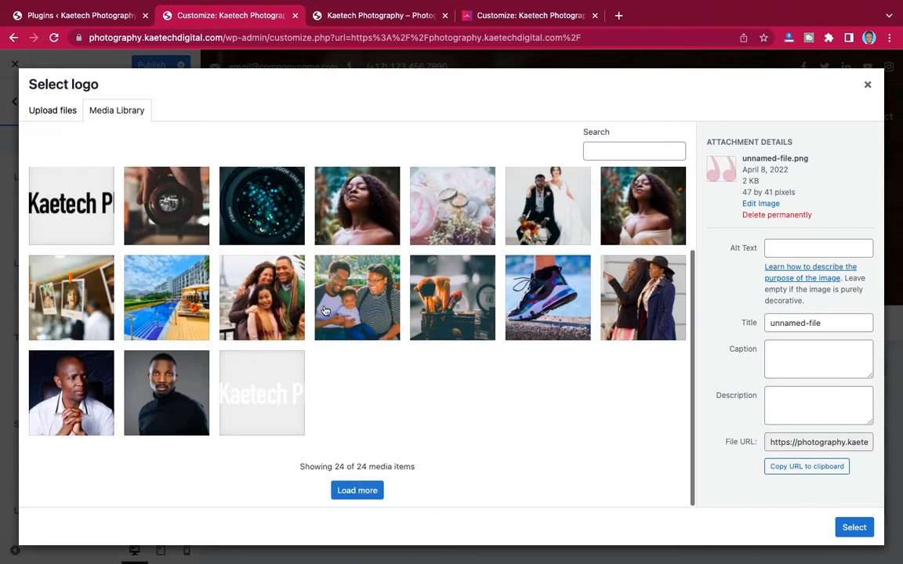
scroll(336, 253, "up", 3)
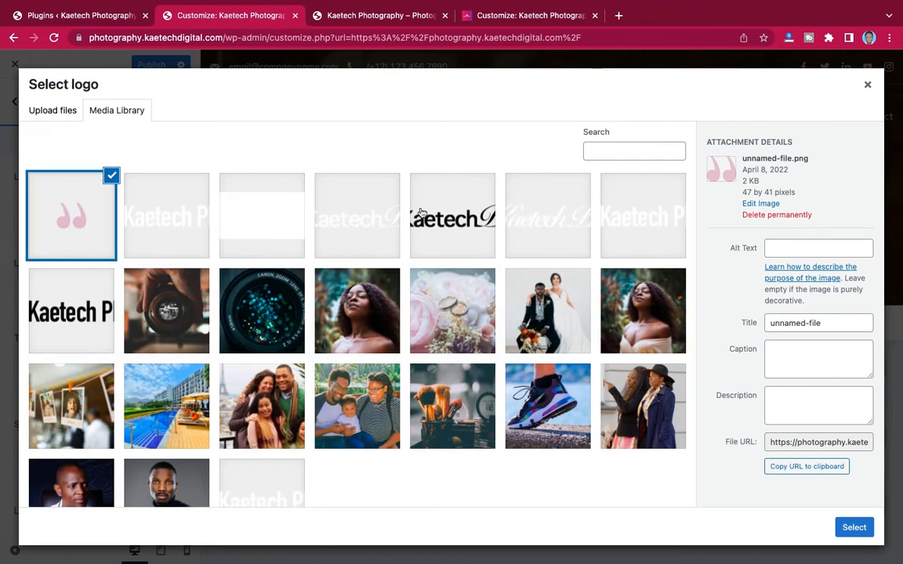
- Browse the Downloads folder for another logo file, checking the logo 2 and logo 5 folders
left_click(35, 110)
left_click(425, 312)
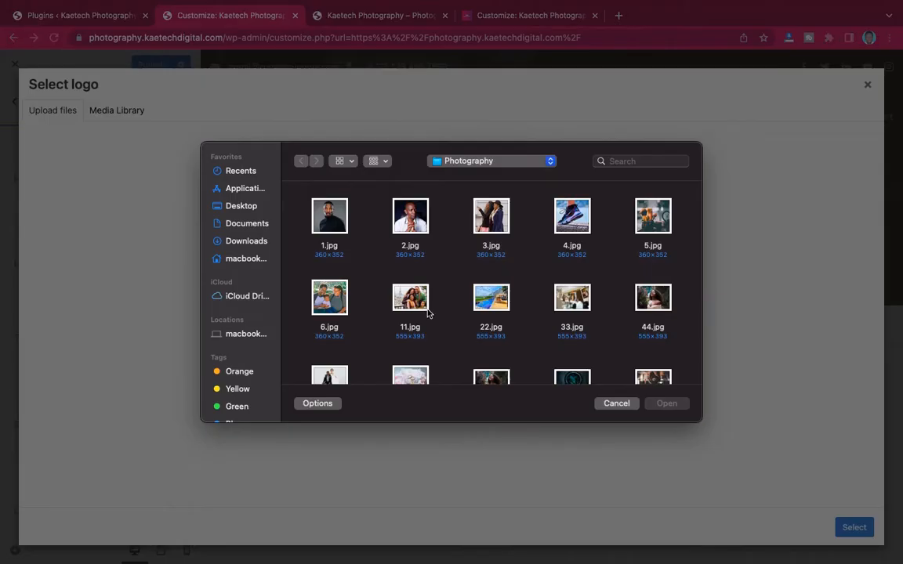
scroll(479, 247, "down", 10)
scroll(479, 246, "up", 8)
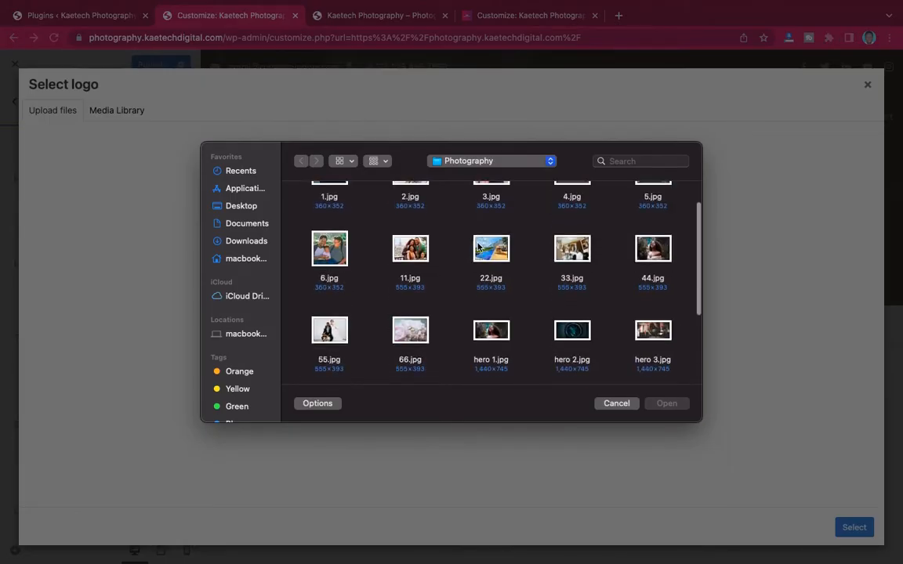
left_click(258, 241)
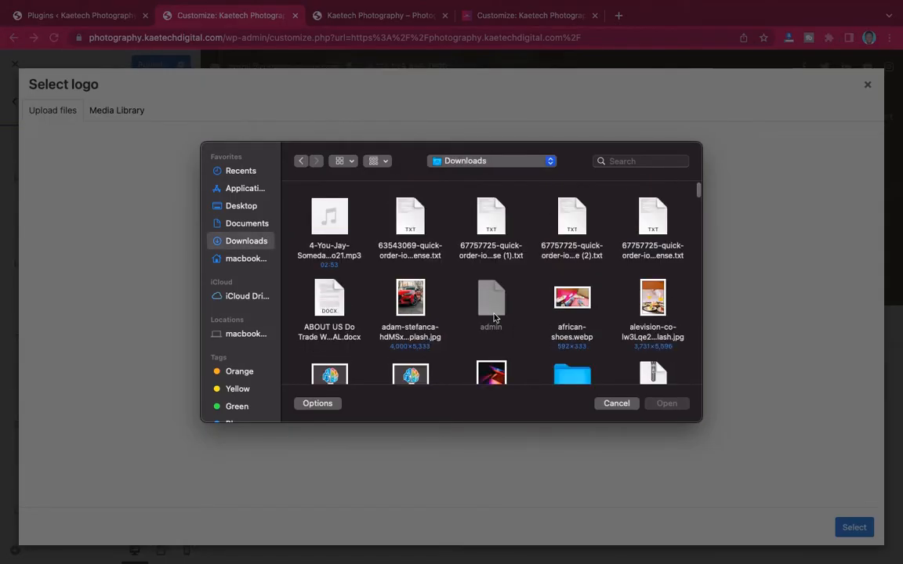
scroll(495, 322, "down", 3)
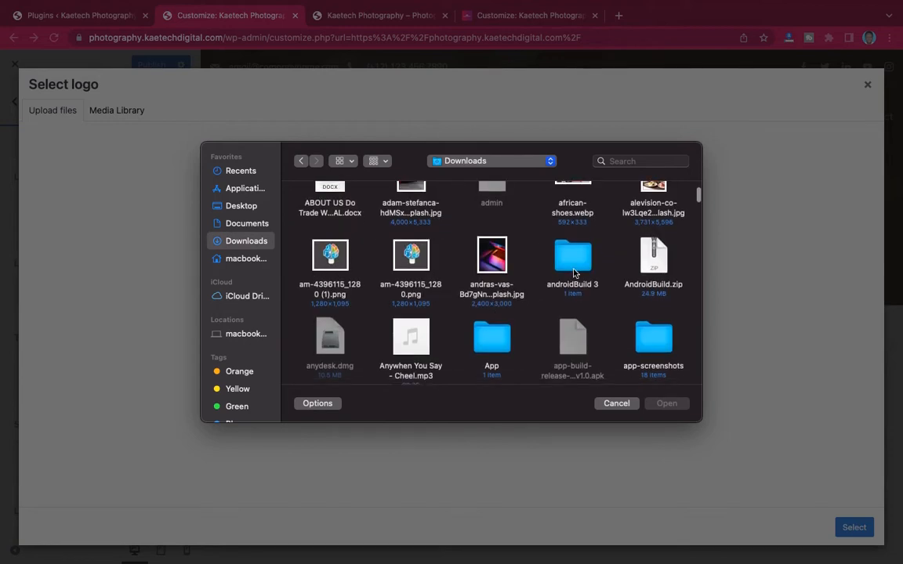
key("l")
scroll(508, 296, "down", 5)
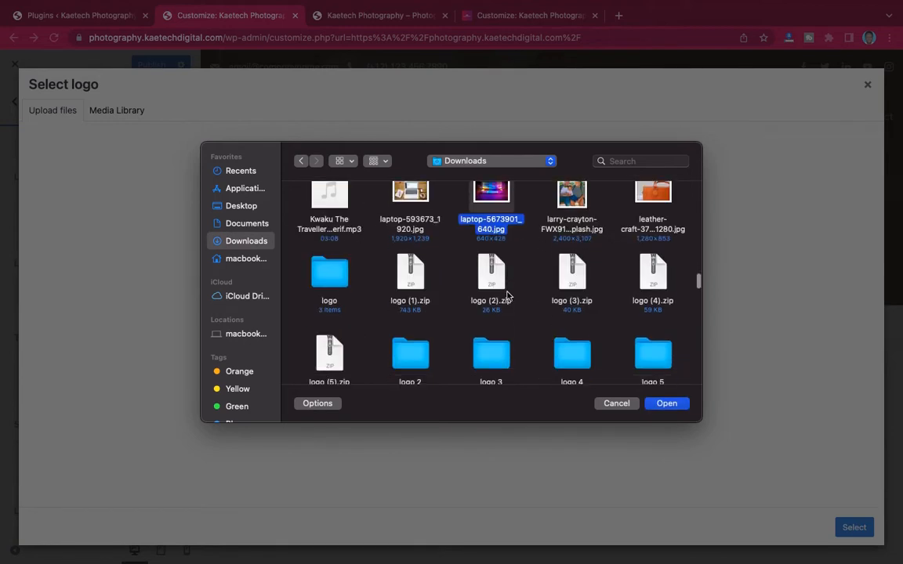
scroll(510, 294, "down", 1)
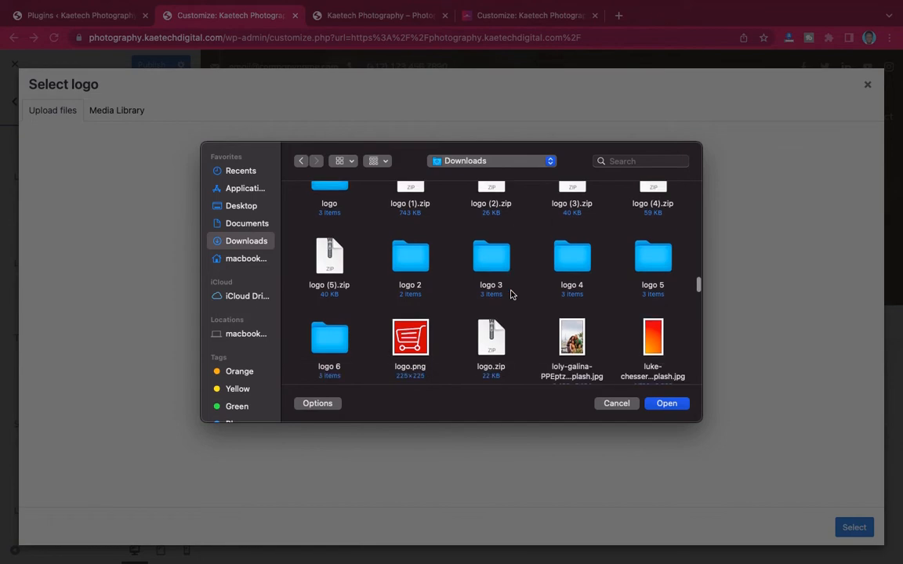
double_click(407, 266)
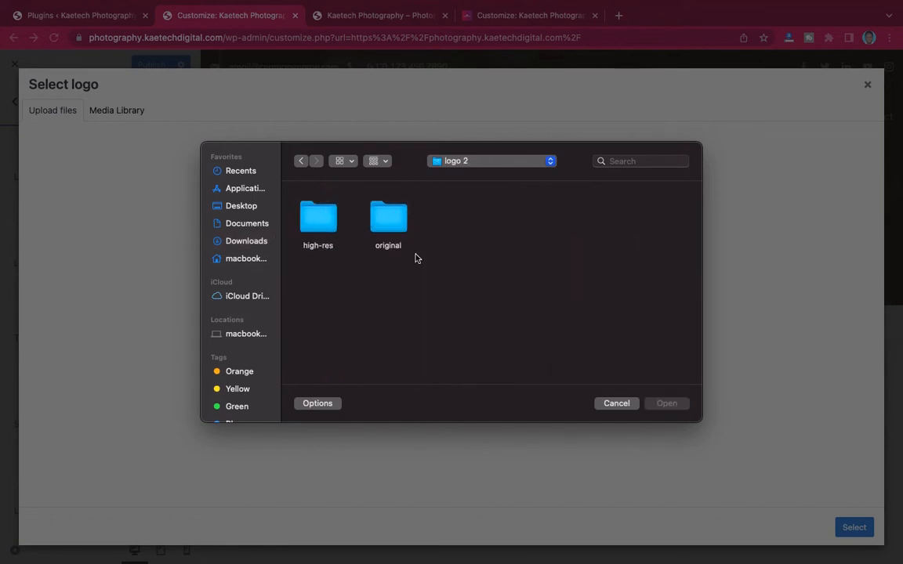
left_click(300, 162)
left_click(300, 163)
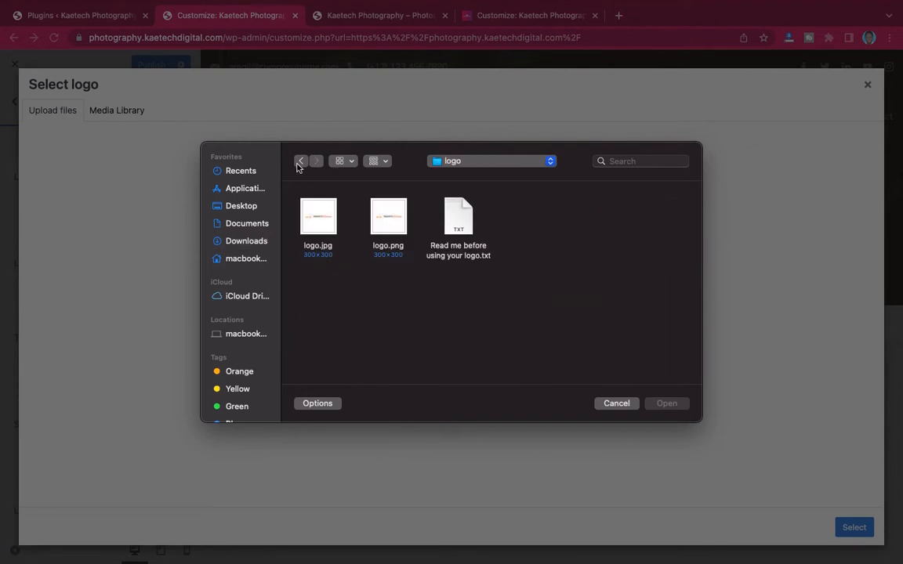
left_click(300, 162)
scroll(486, 321, "down", 5)
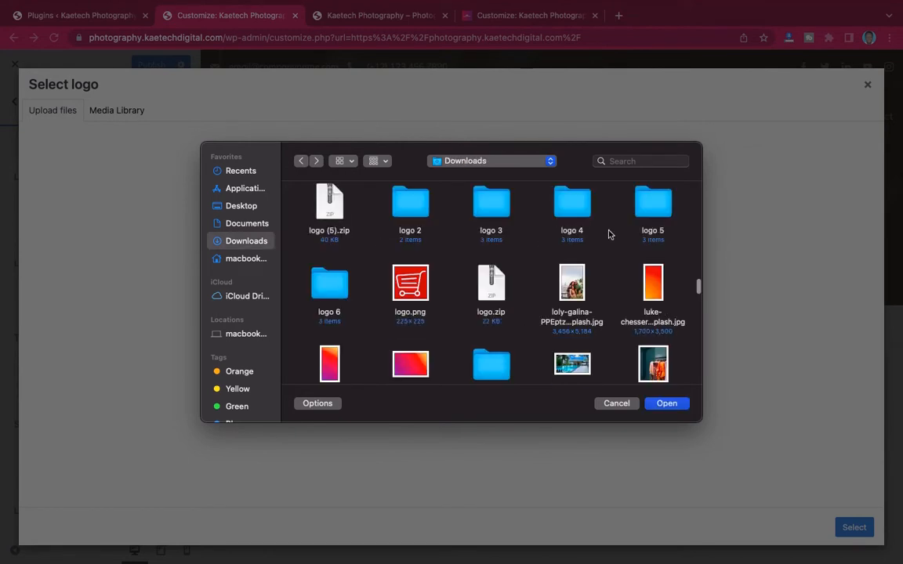
double_click(658, 205)
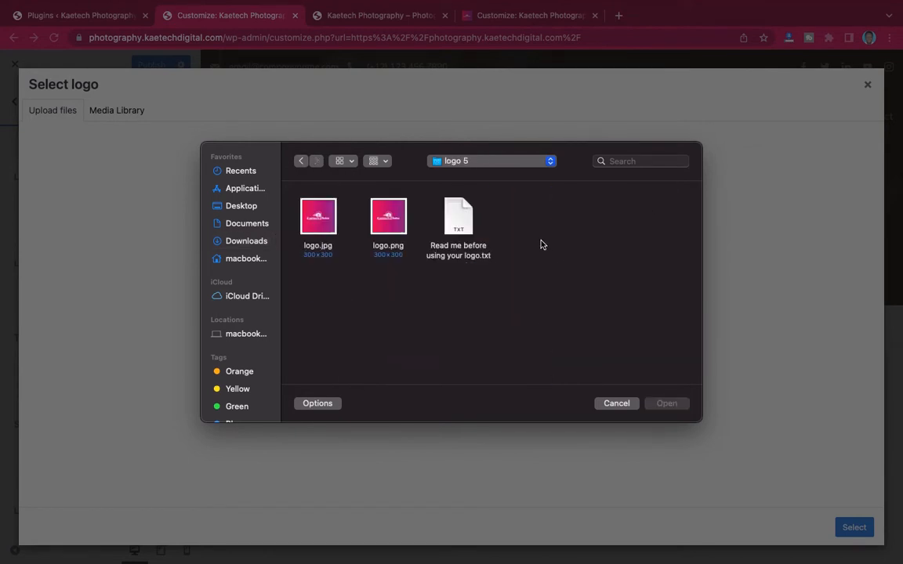
- Upload logo.jpg from the logo 5 folder, then make logo-new-1.png the header logo
left_click(394, 220)
left_click(314, 228)
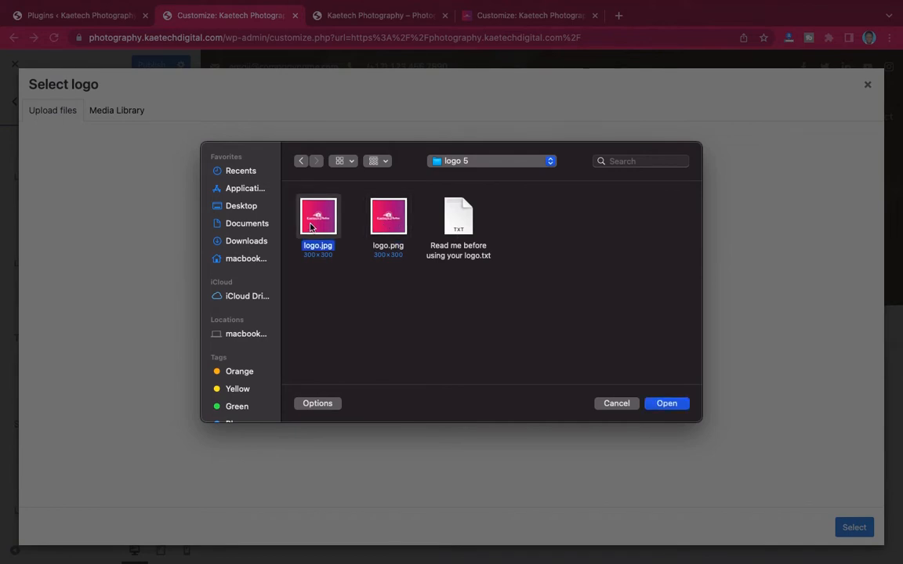
left_click(390, 222)
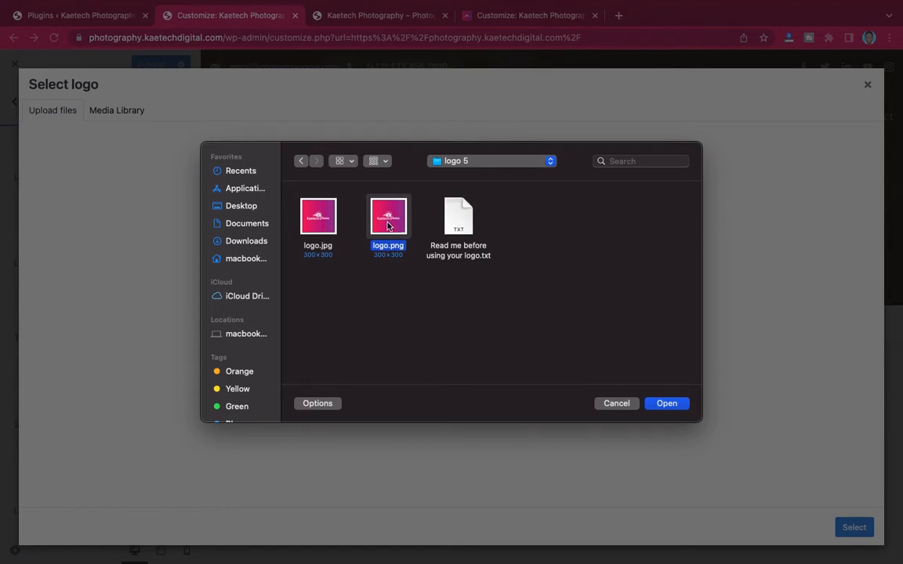
left_click(320, 225)
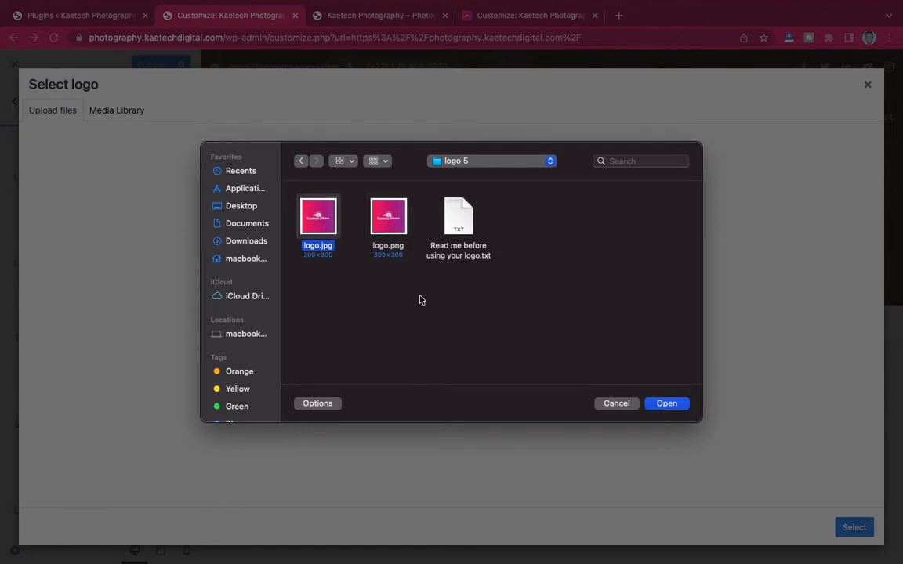
left_click(668, 404)
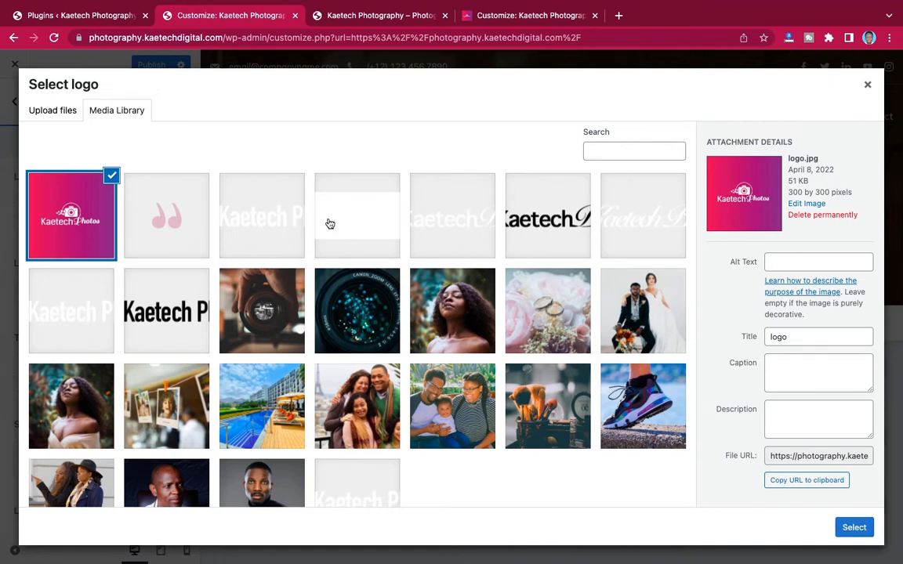
left_click(566, 222)
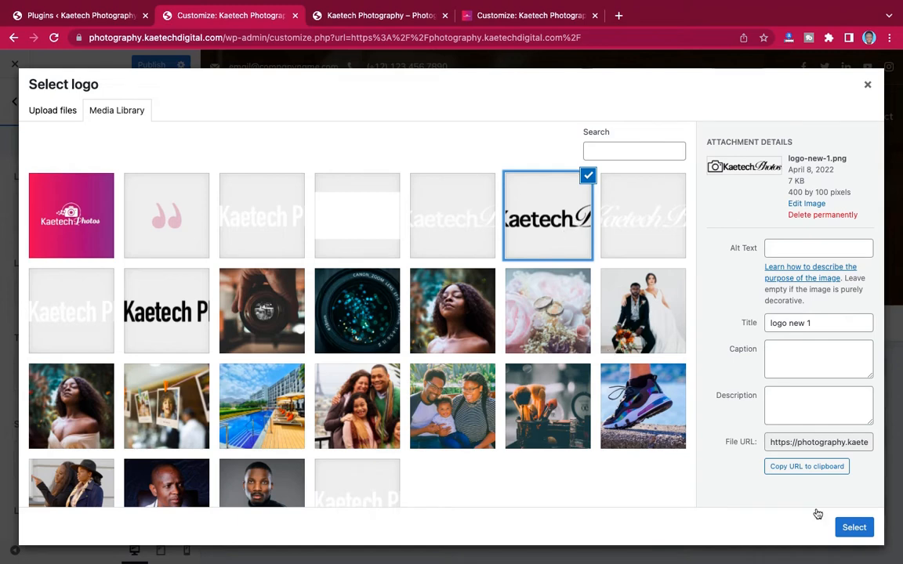
left_click(853, 527)
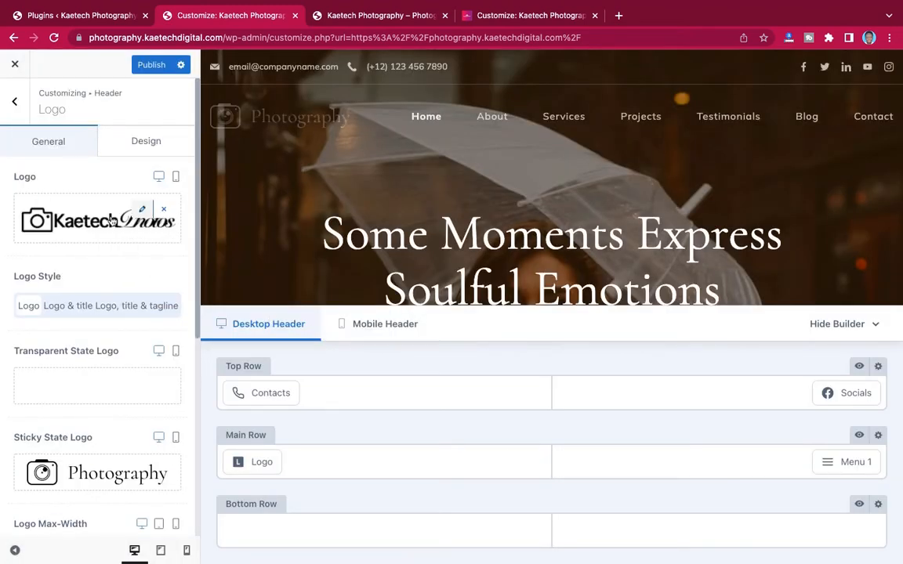
- Set the Transparent State Logo to the white Kaetech Photos image Logo-new-3.png
scroll(144, 329, "down", 1)
scroll(144, 330, "down", 1)
mouse_move(145, 324)
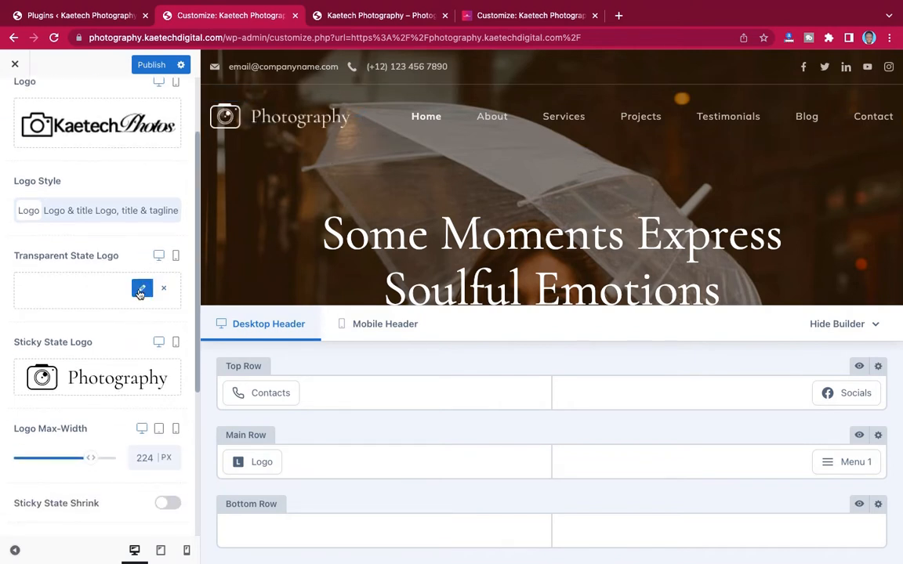
left_click(141, 290)
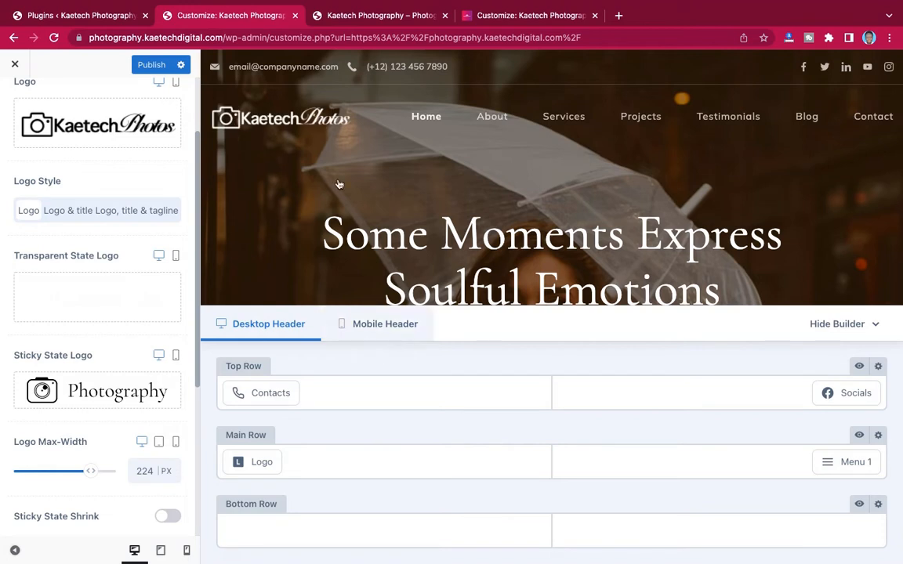
scroll(73, 378, "down", 3)
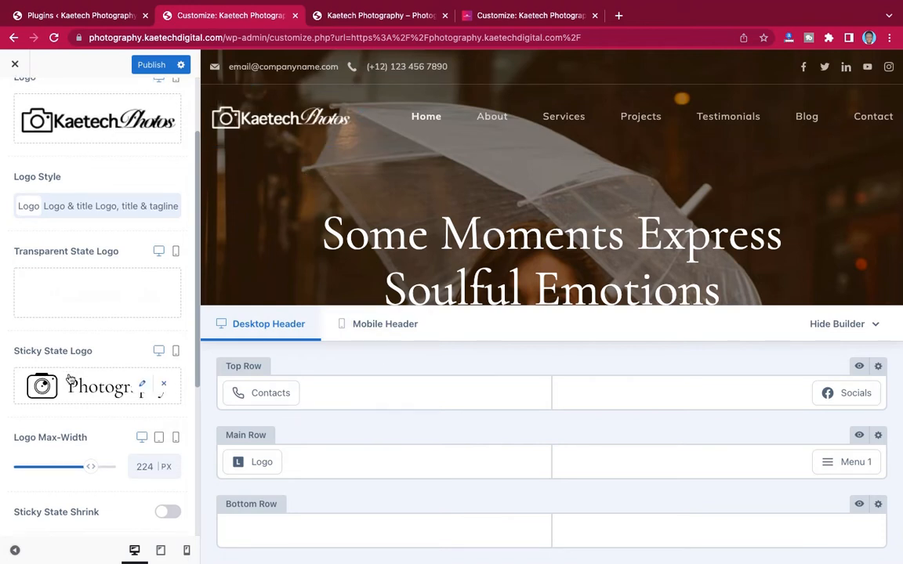
- Set the Sticky State Logo to logo-new-1.png and scroll the preview to check the sticky header
mouse_move(143, 205)
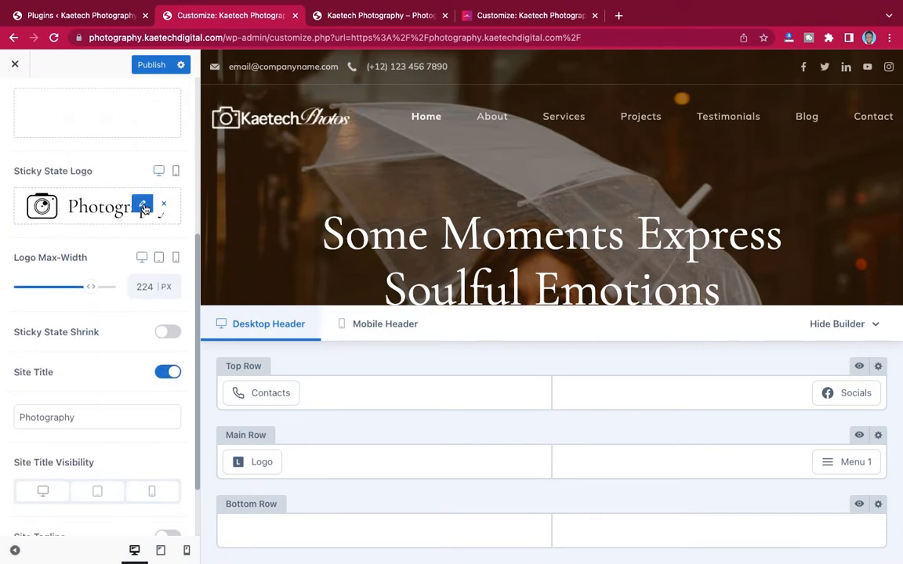
left_click(143, 205)
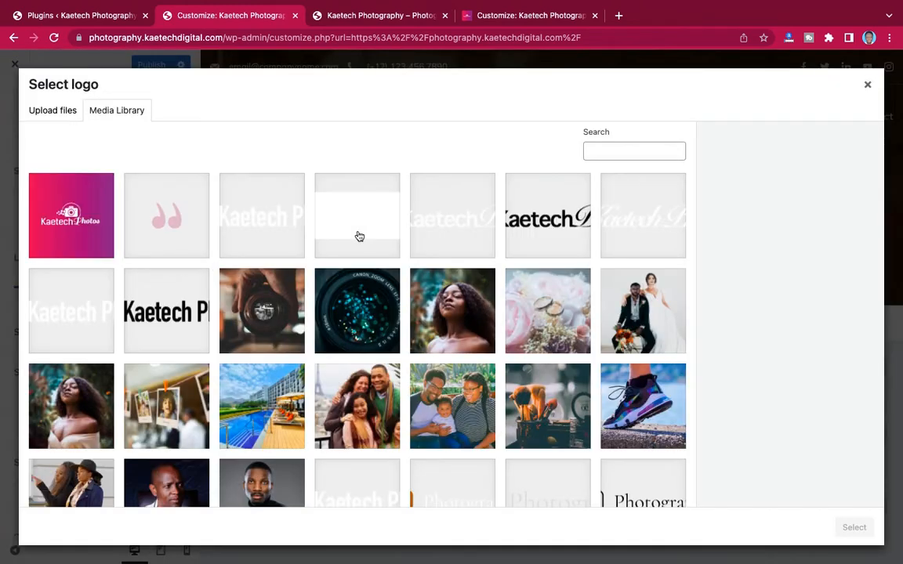
left_click(530, 224)
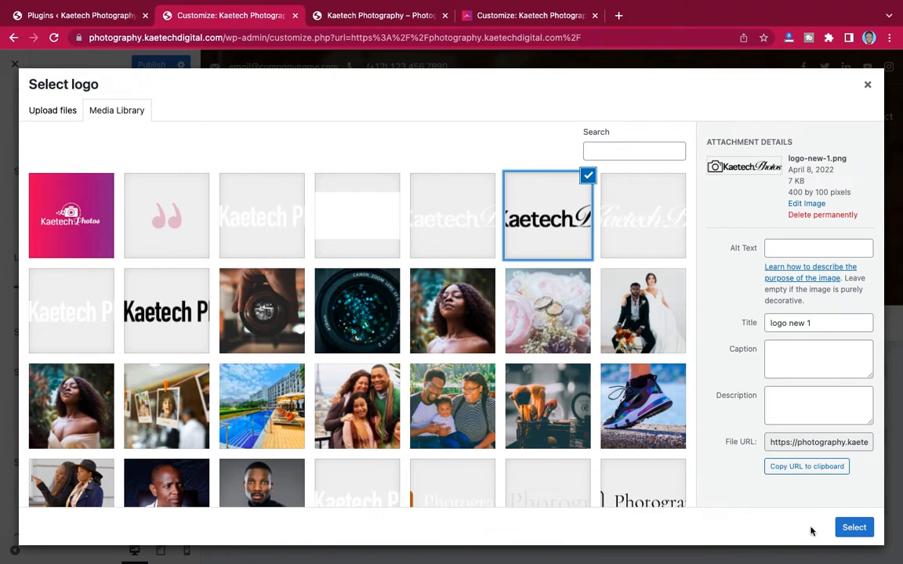
left_click(855, 530)
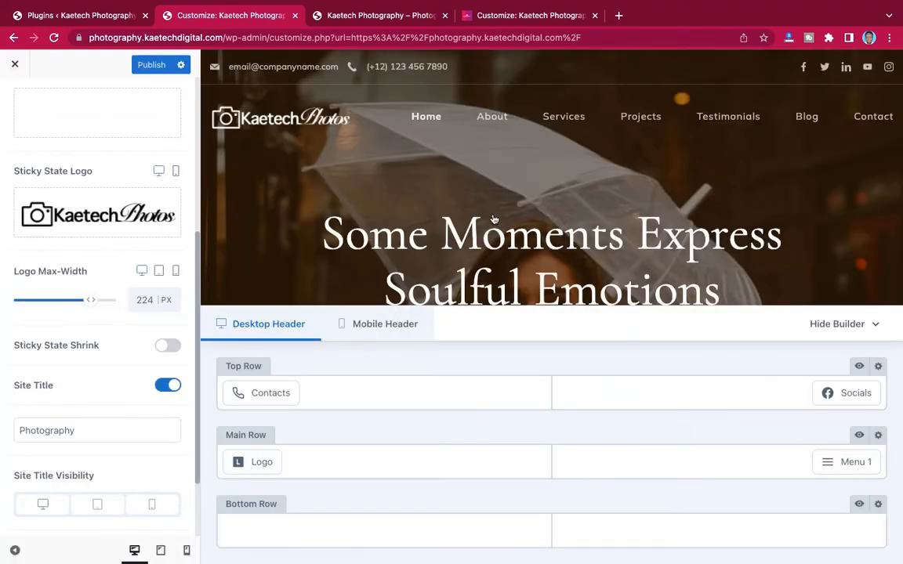
scroll(494, 220, "down", 5)
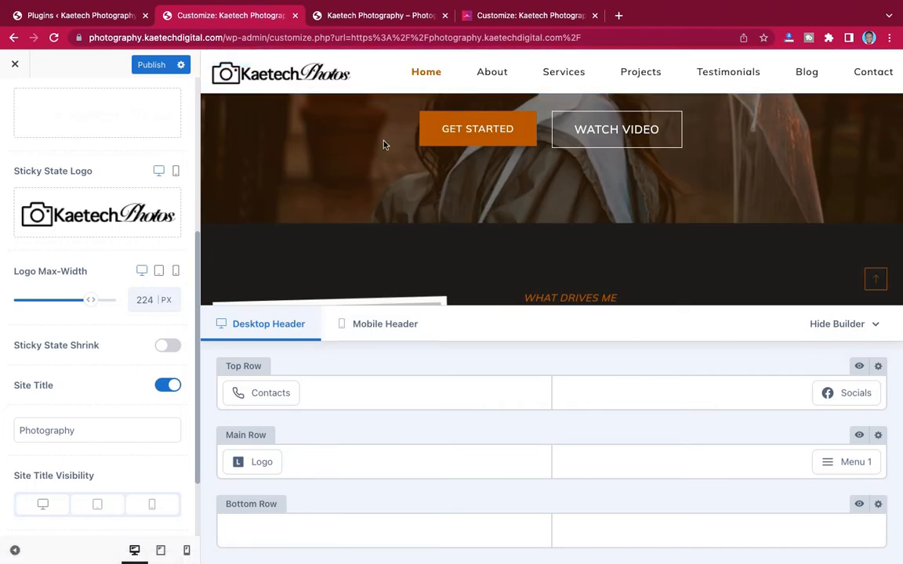
scroll(382, 170, "up", 5)
scroll(381, 170, "down", 7)
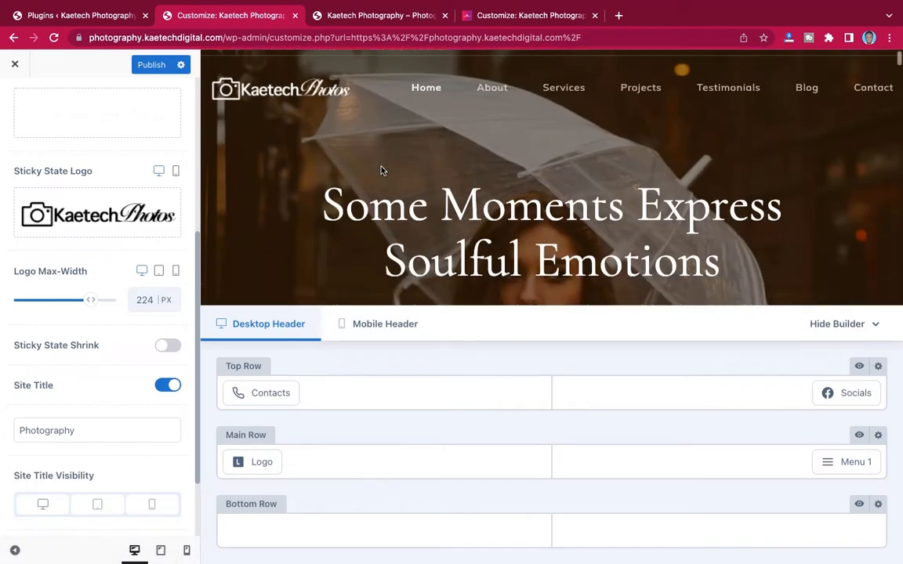
scroll(382, 170, "up", 7)
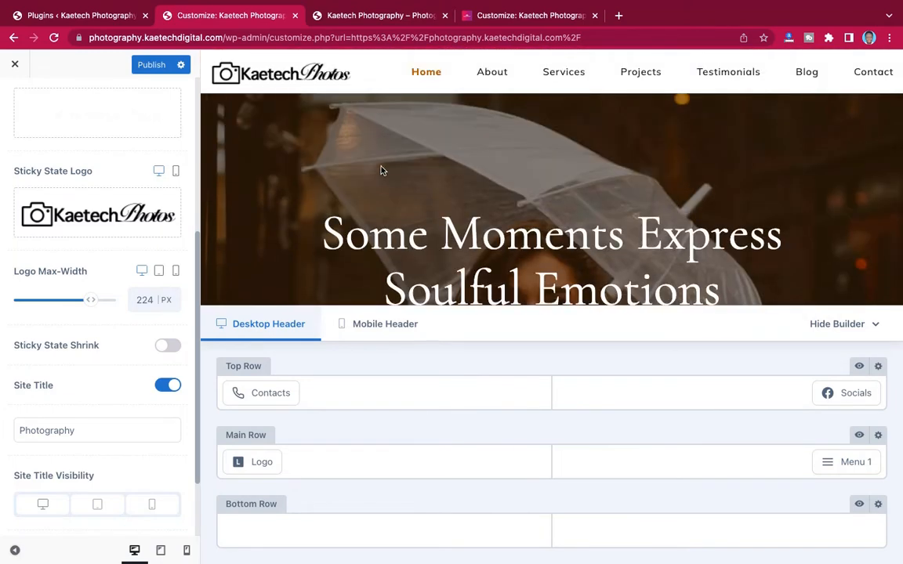
scroll(77, 312, "down", 3)
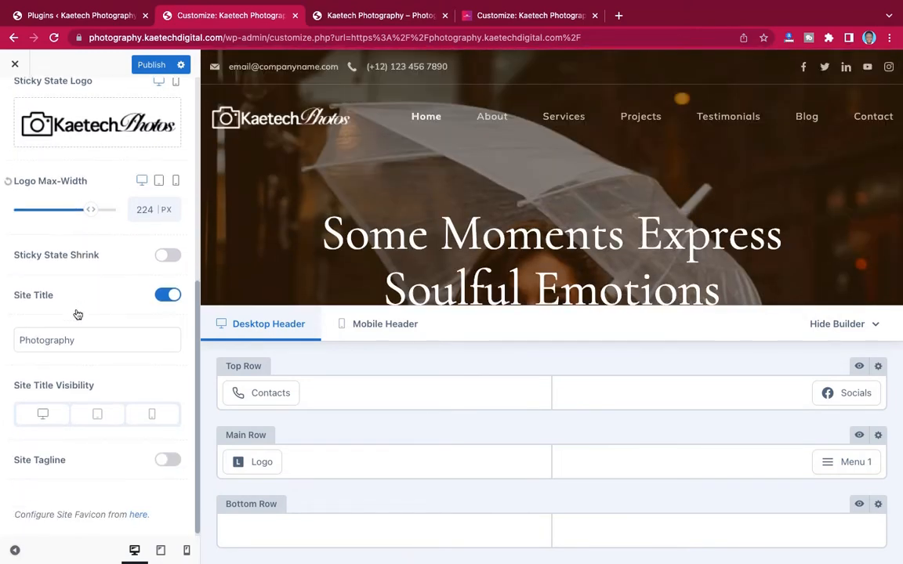
- Show the Logo panel's Design settings, then switch to the desktop holding the Photography colors note
scroll(77, 313, "up", 8)
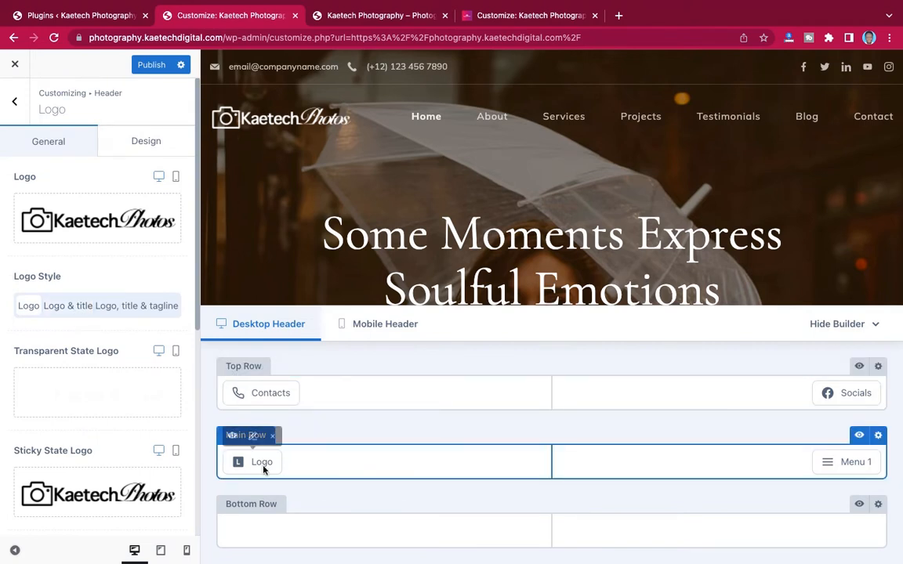
left_click(146, 144)
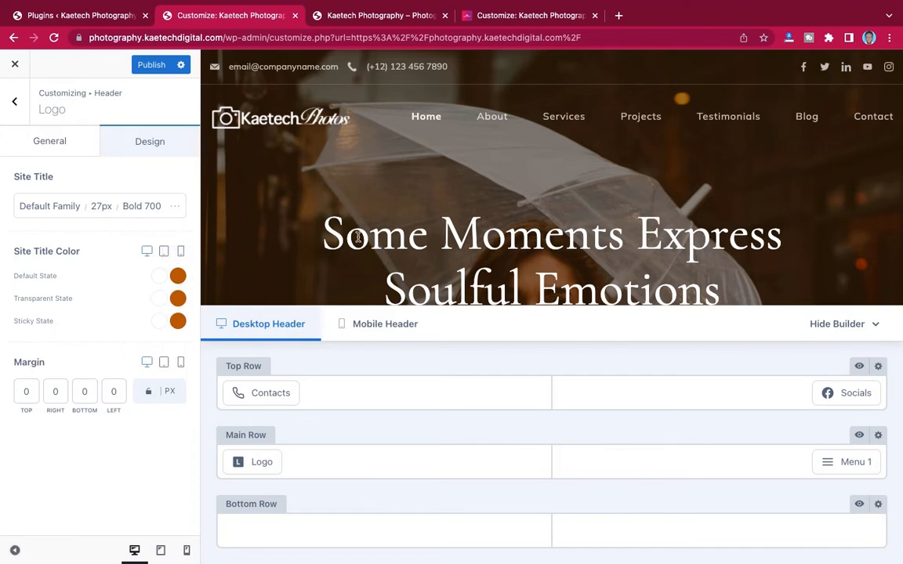
key("ctrl+Left")
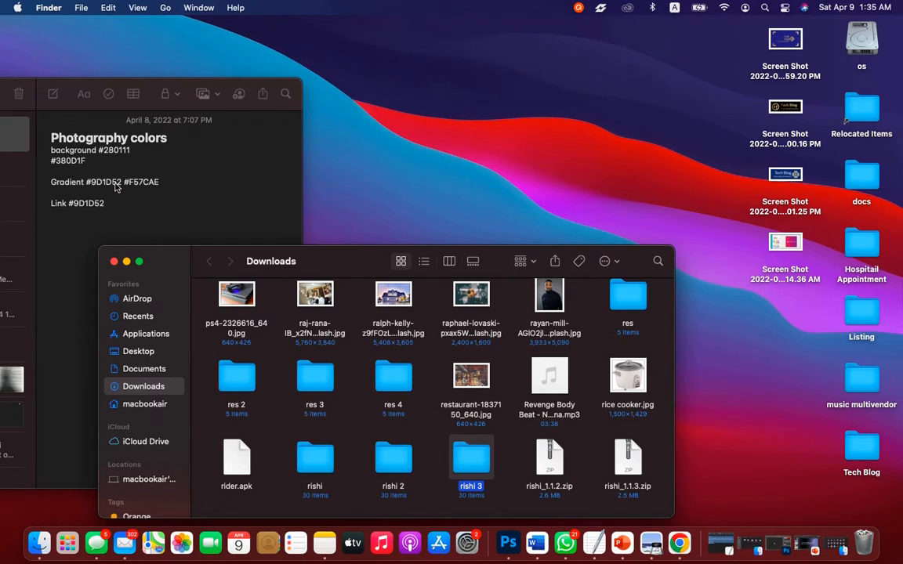
- Copy the gradient colour 9D1D52 from the Photography colors note and return to the Customizer
left_click(116, 187)
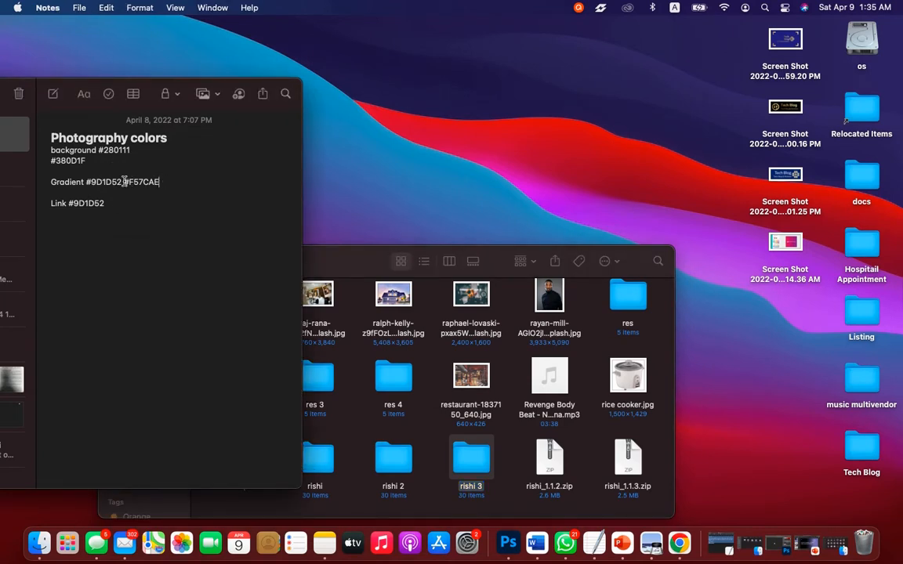
left_click_drag(121, 181, 91, 181)
key("ctrl+Right")
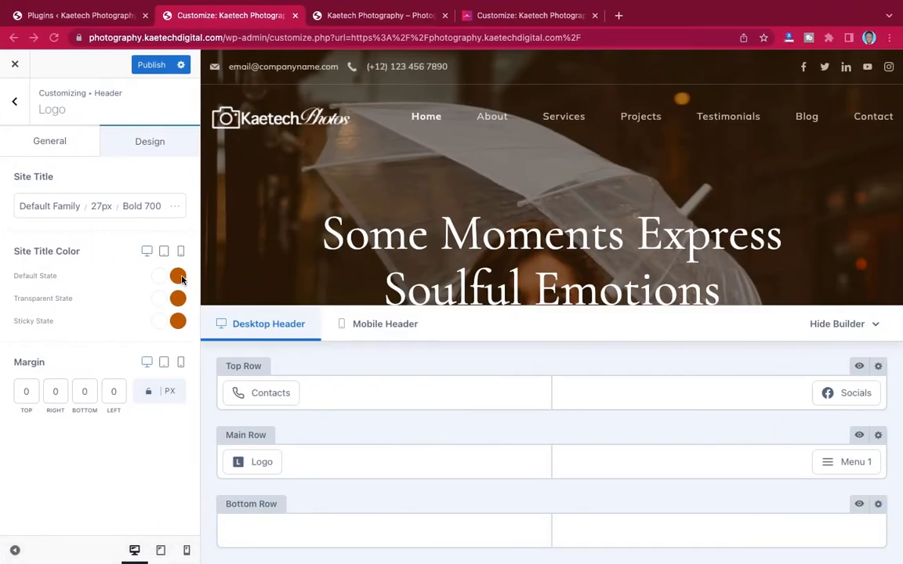
- Paste #9d1d52 into the default, transparent and sticky Site Title Color swatches, replacing orange #ab5d00
left_click(178, 280)
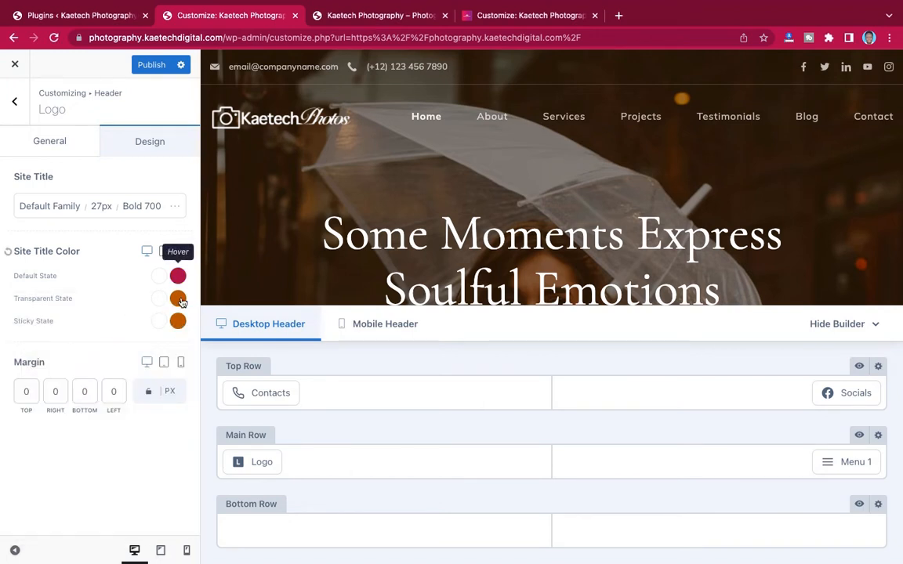
left_click(179, 299)
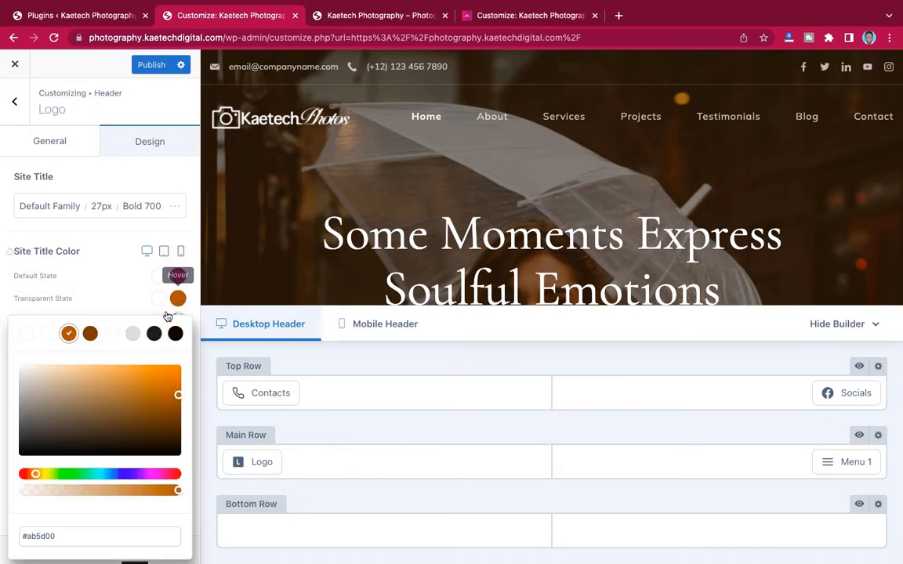
triple_click(63, 537)
type("#9d1d52")
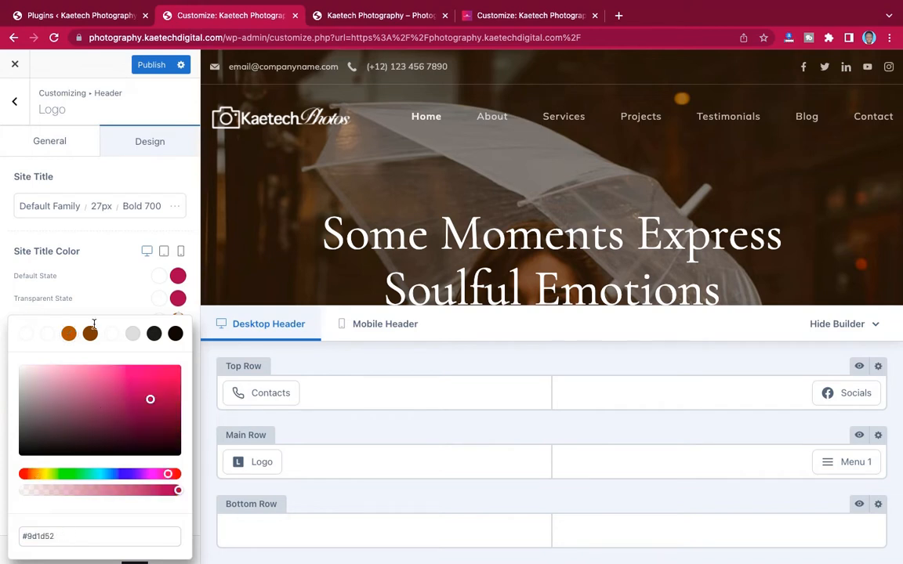
left_click(180, 319)
left_click(178, 322)
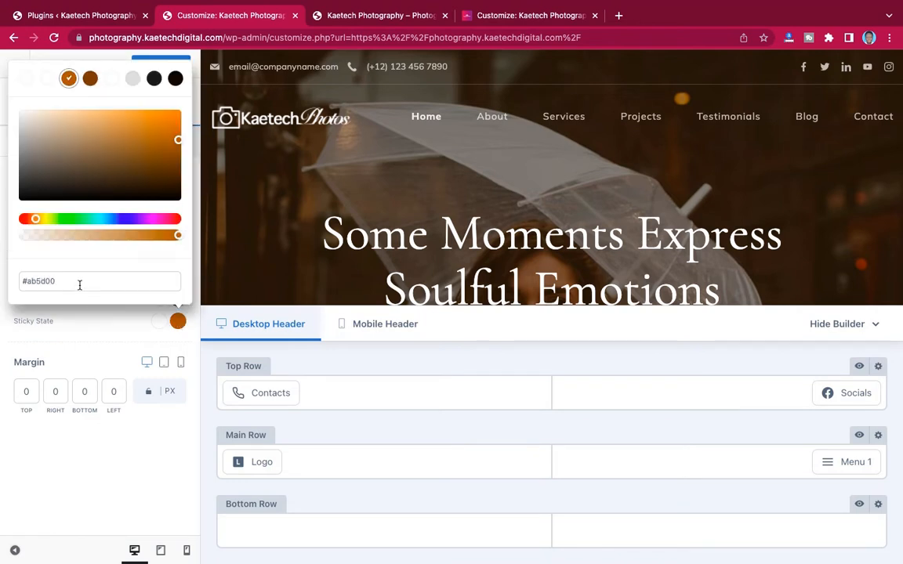
left_click(79, 284)
type("#9d1d52")
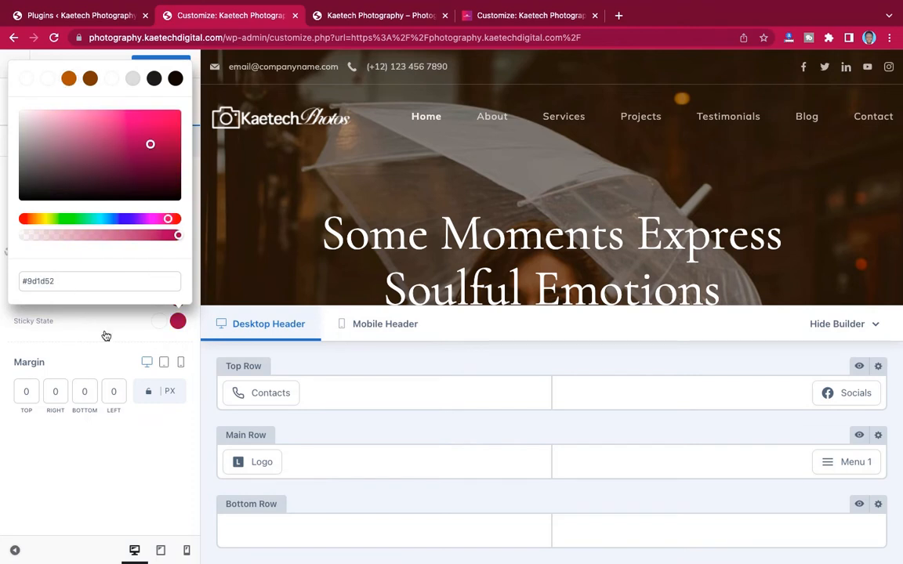
left_click(106, 336)
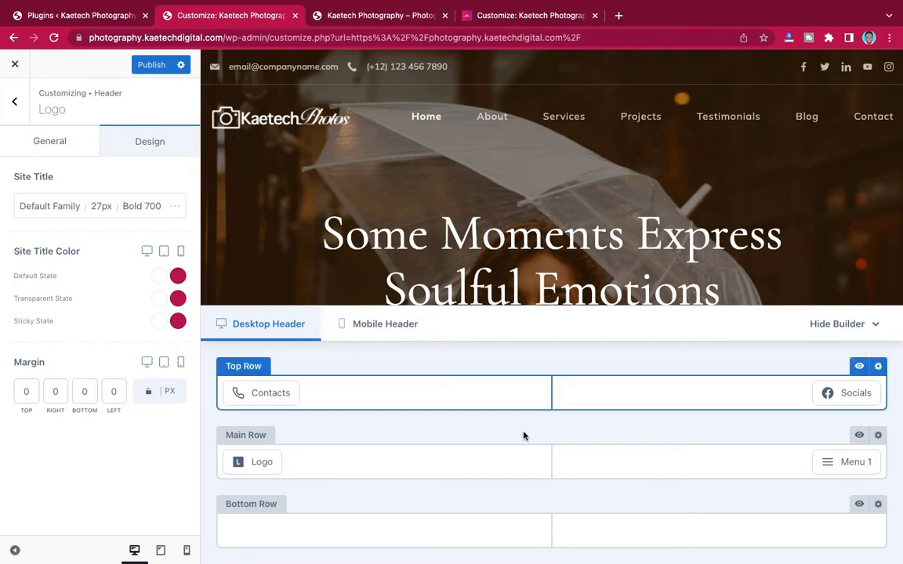
- Open the header Menu 1 settings and show its Design tab with Font and Font Color options
mouse_move(866, 453)
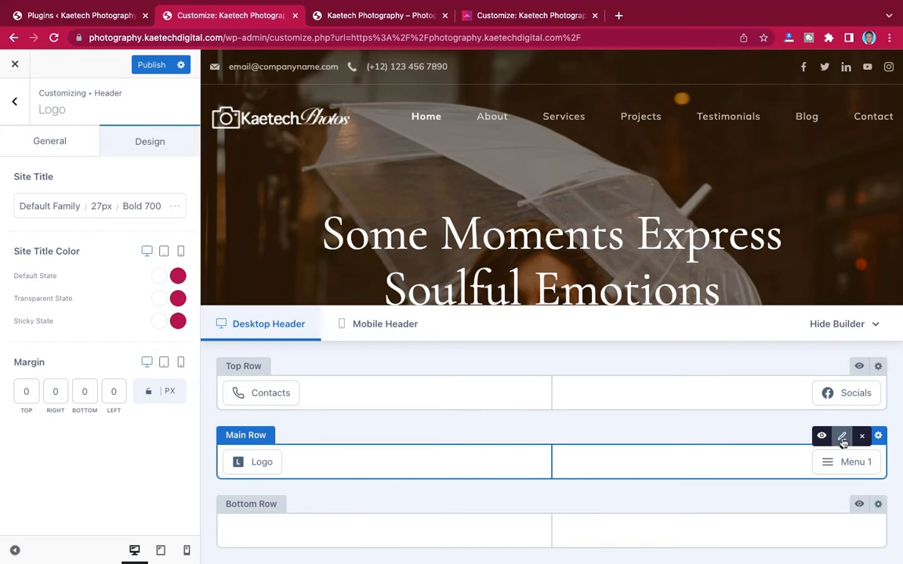
left_click(843, 441)
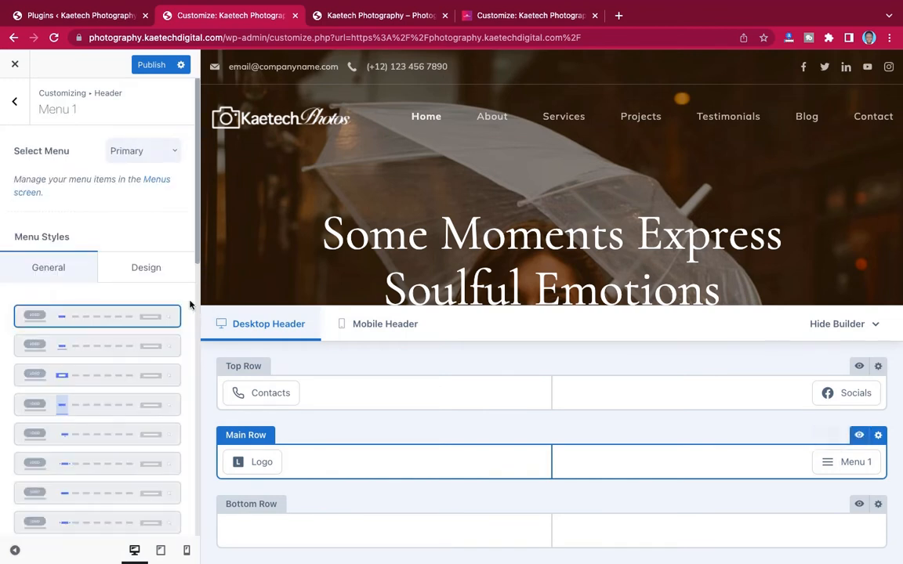
scroll(160, 237, "down", 4)
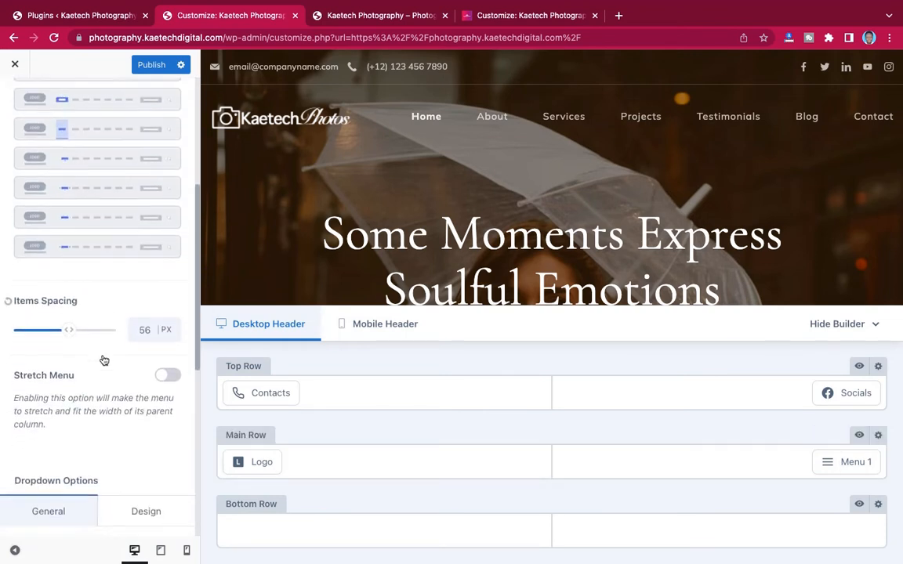
scroll(104, 360, "down", 5)
scroll(105, 360, "up", 1)
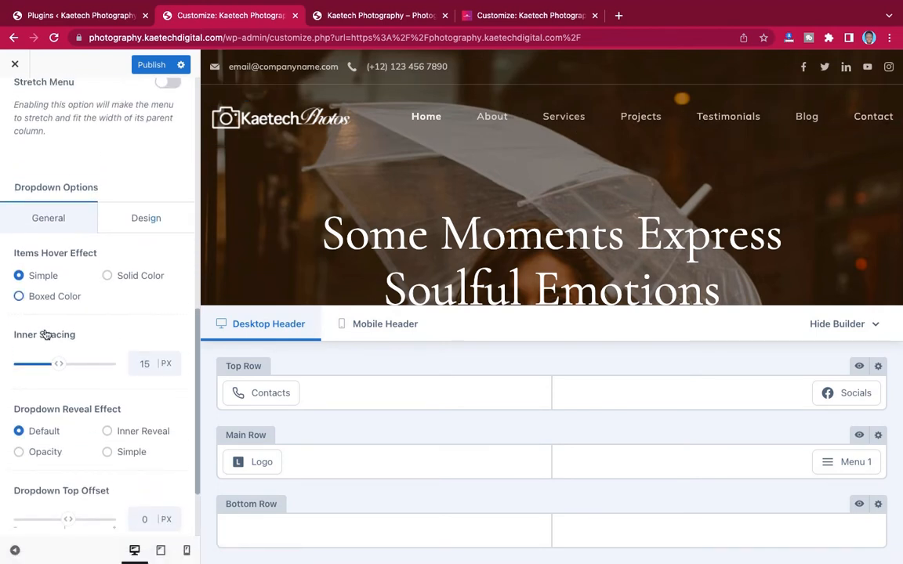
scroll(80, 384, "down", 3)
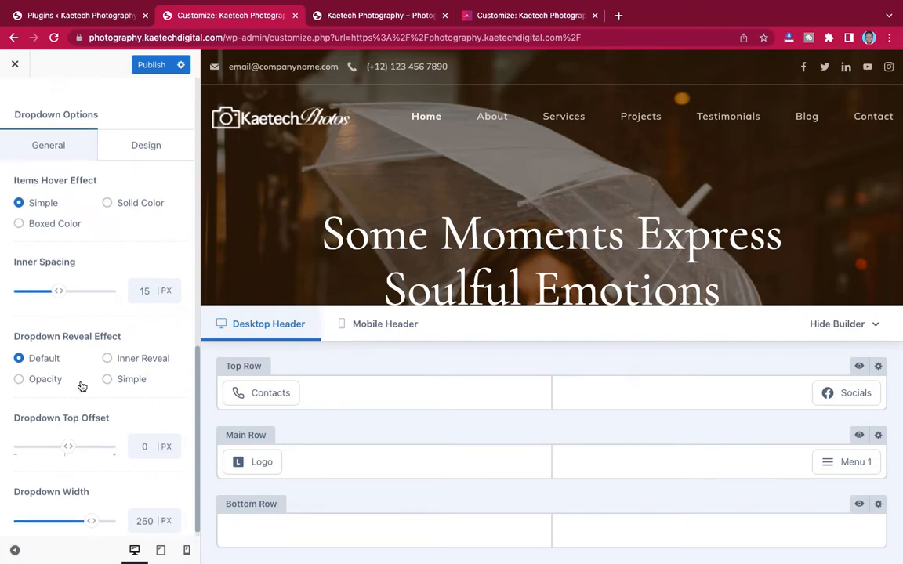
scroll(81, 385, "up", 10)
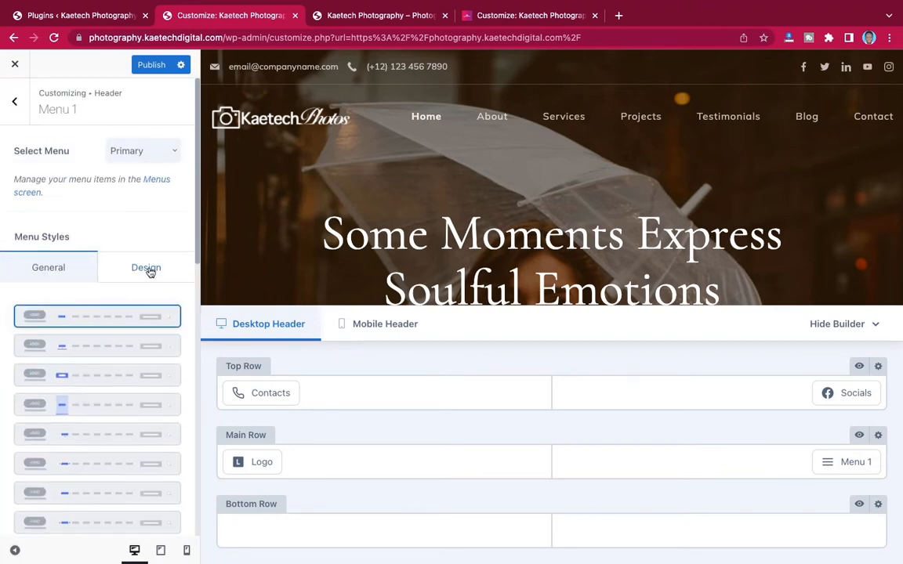
left_click(150, 272)
scroll(95, 393, "down", 3)
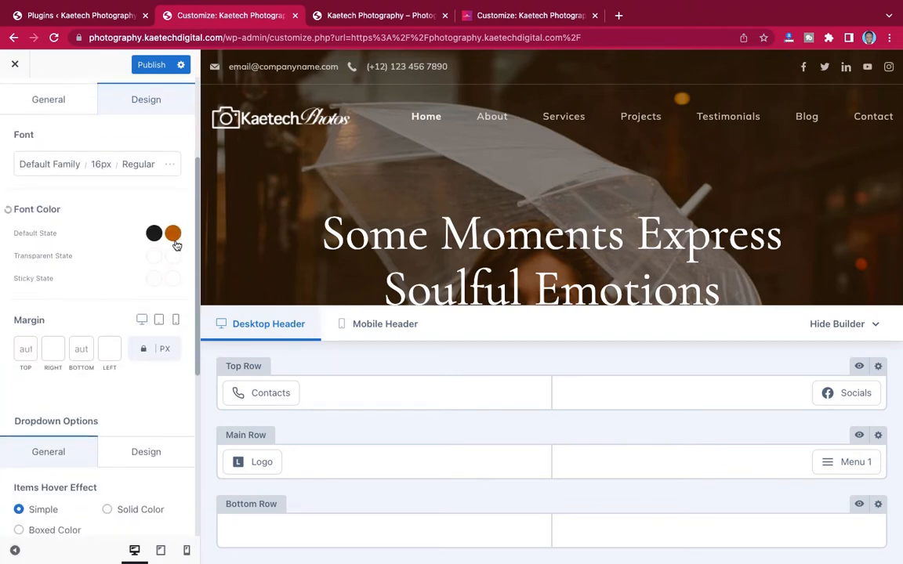
- Set the header menu's Hover/Active font colour to pink #9d1d52
left_click(173, 243)
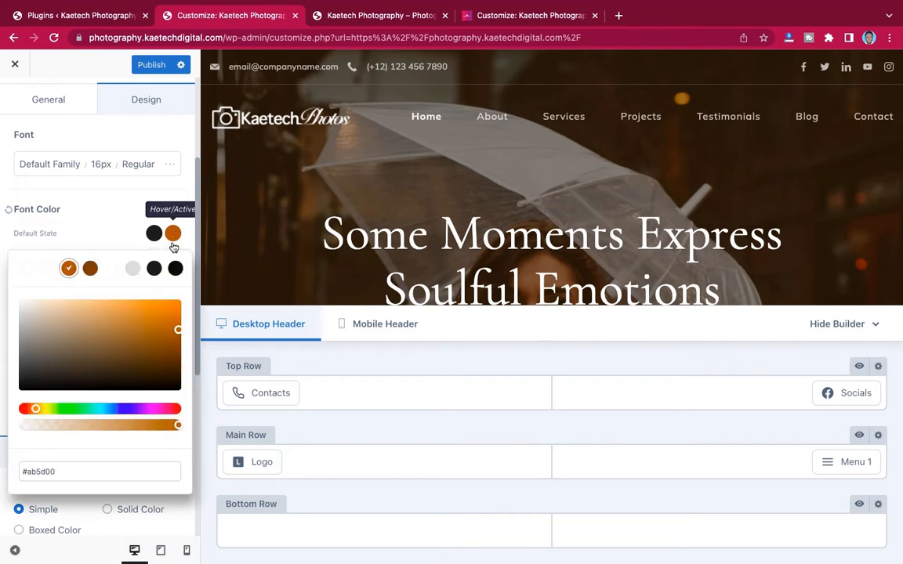
left_click_drag(73, 472, 11, 473)
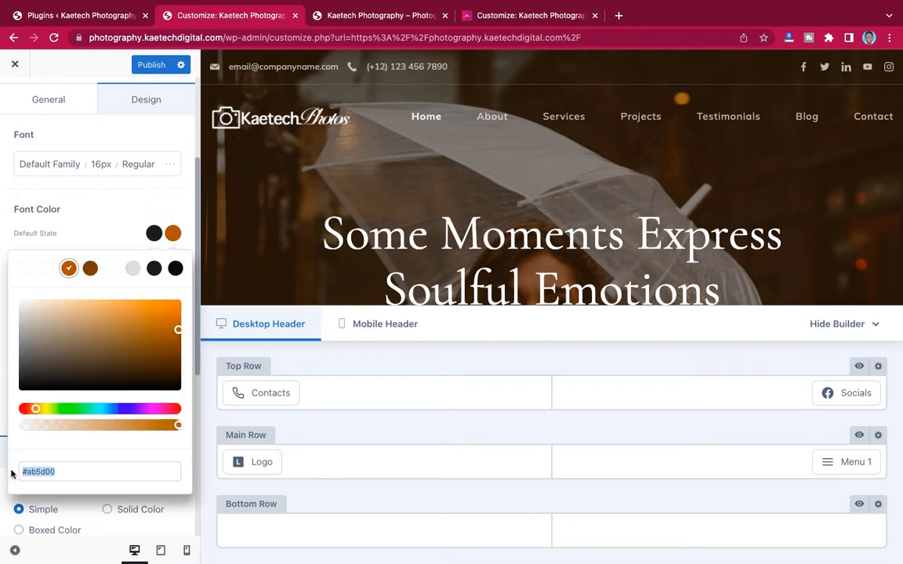
type("#9d1d52")
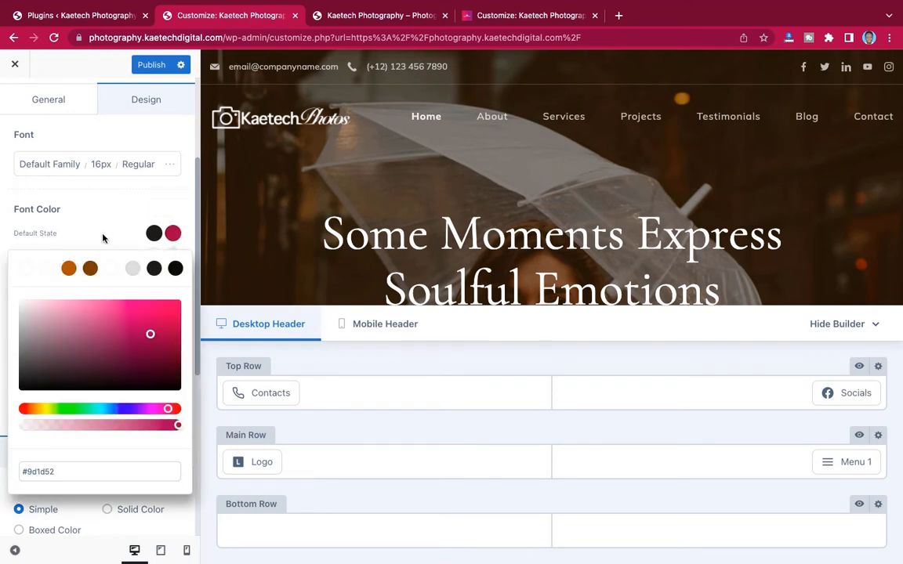
left_click(422, 210)
scroll(423, 210, "down", 10)
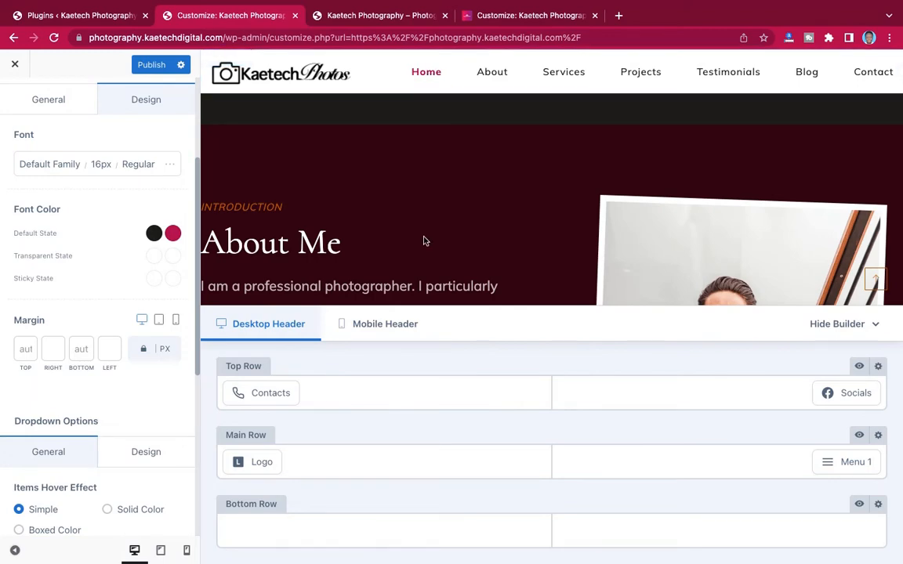
scroll(423, 240, "up", 10)
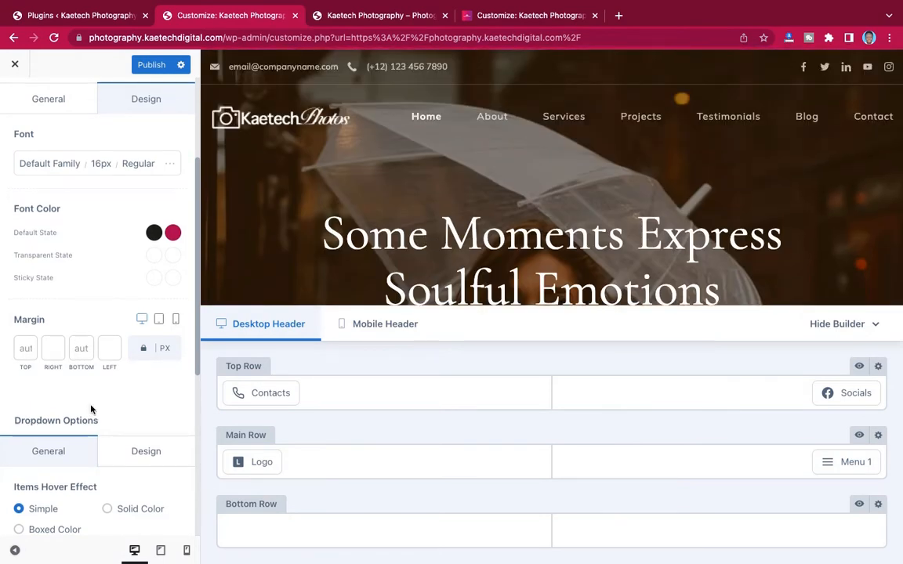
scroll(91, 407, "down", 5)
scroll(91, 409, "up", 1)
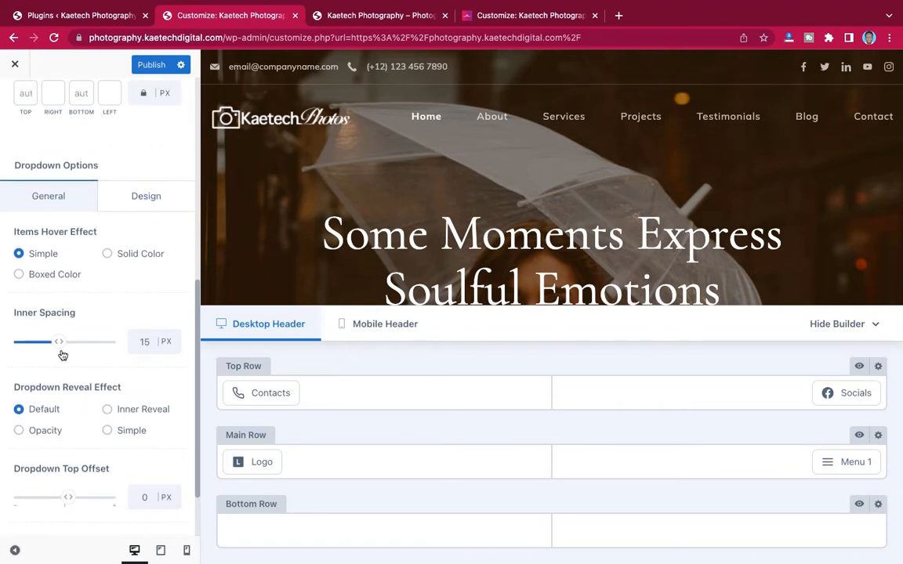
scroll(112, 362, "down", 2)
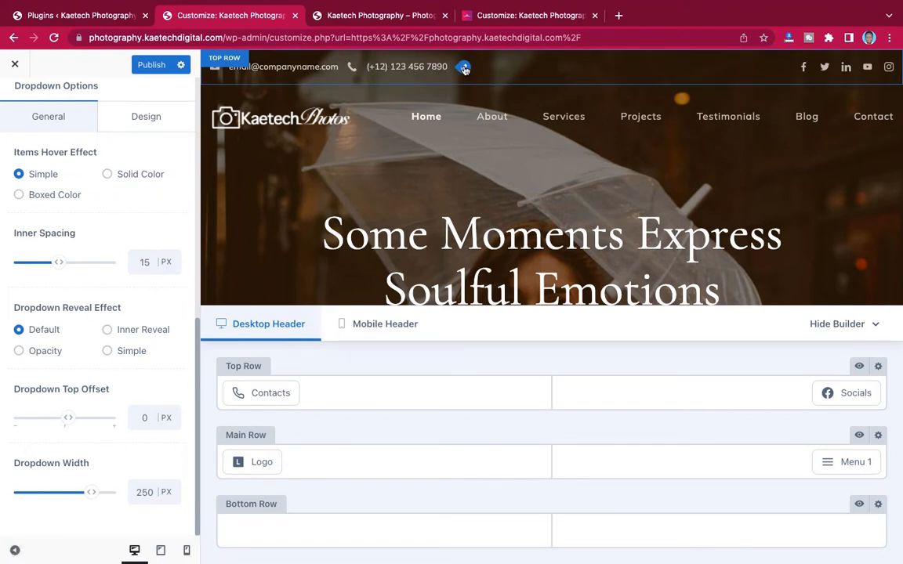
- Change the header Contacts email content to the studio's Kaetech Photos info address
left_click(465, 68)
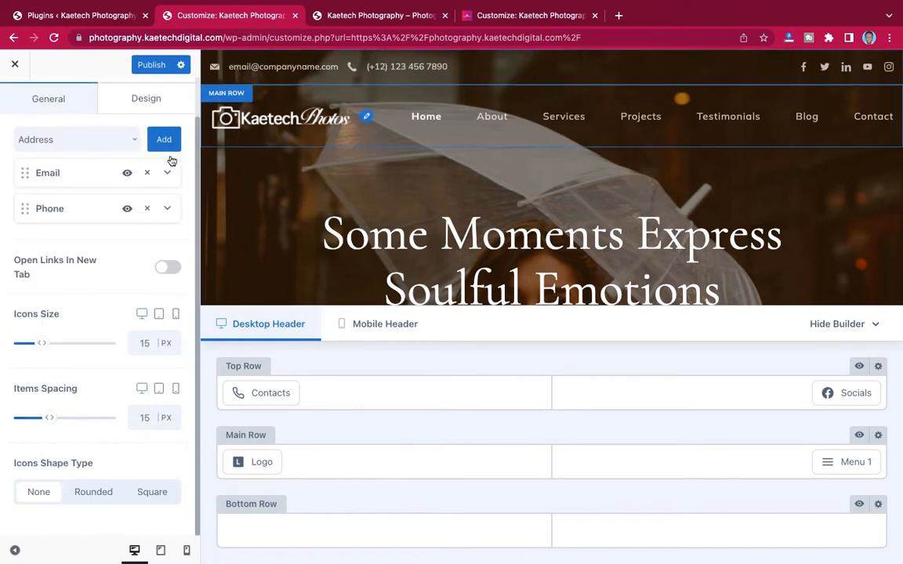
mouse_move(251, 376)
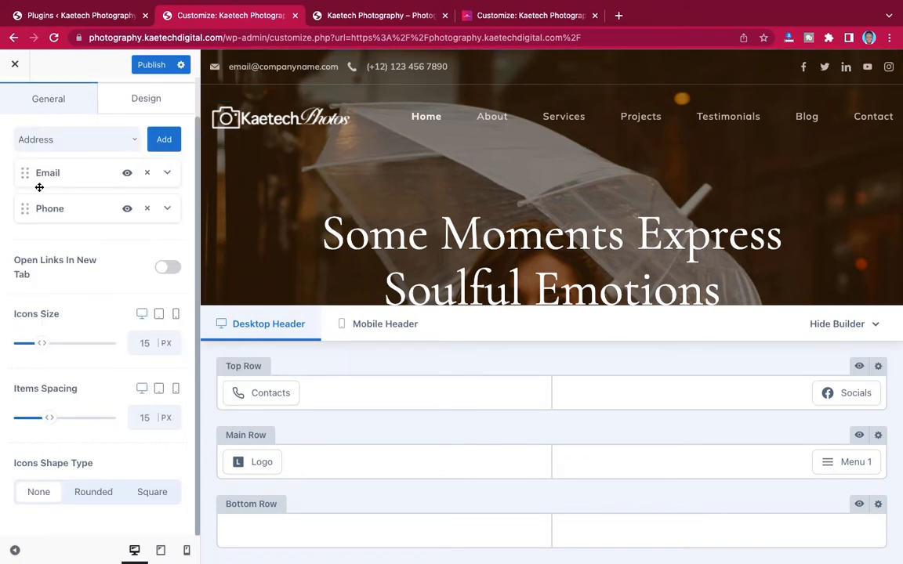
left_click(167, 176)
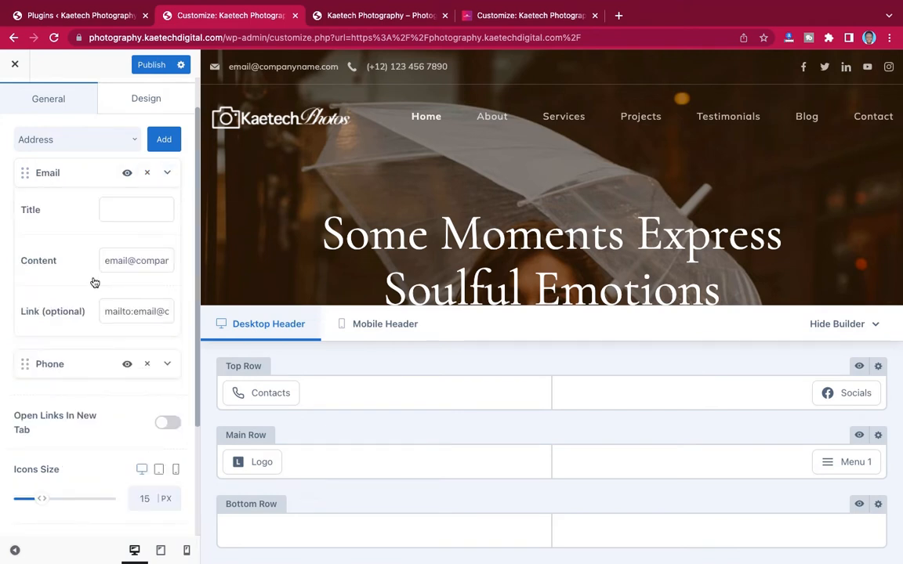
left_click_drag(127, 261, 69, 261)
key("BackSpace")
type("info")
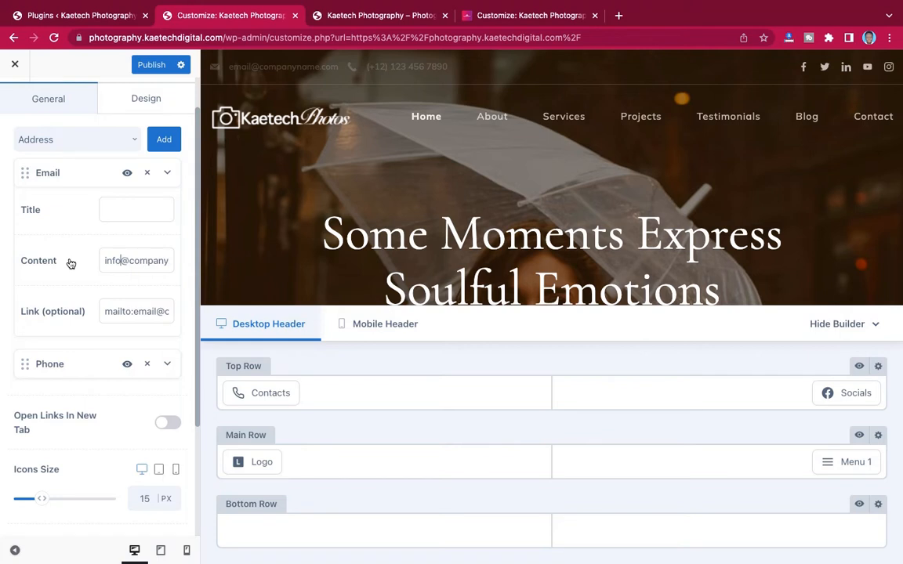
key("BackSpace")
key("BackSpace")
key("BackSpace")
key("BackSpace")
key("BackSpace")
key("BackSpace")
key("BackSpace")
key("BackSpace")
key("BackSpace")
key("BackSpace")
key("BackSpace")
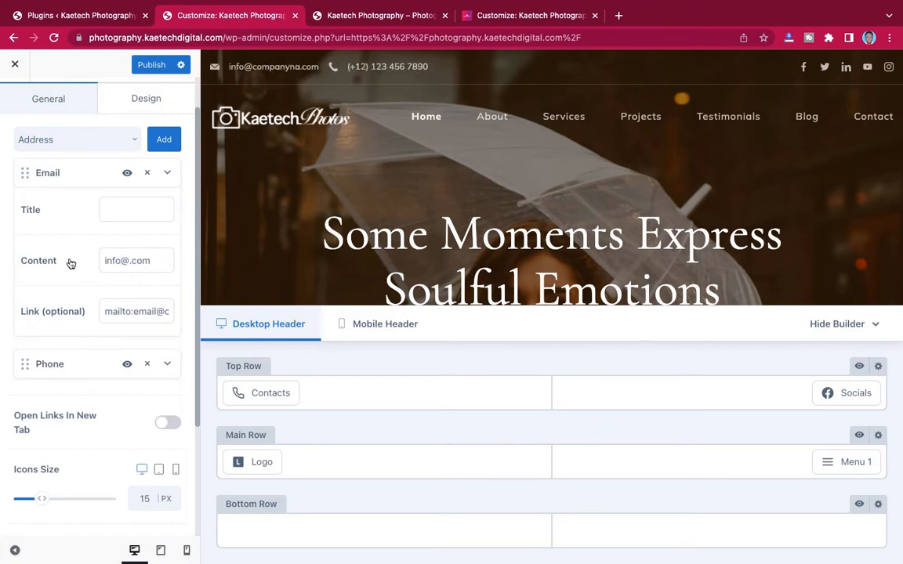
type("kaetechpho")
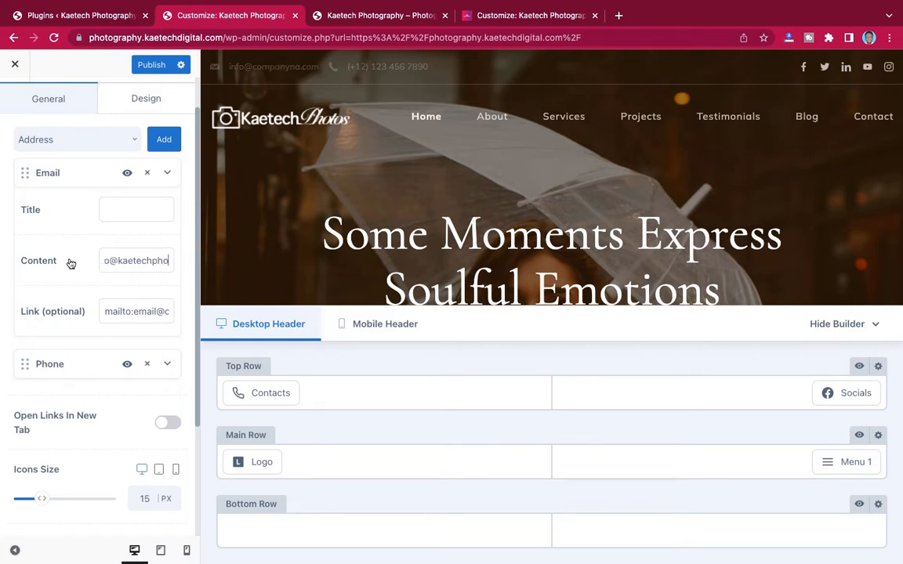
type("tos")
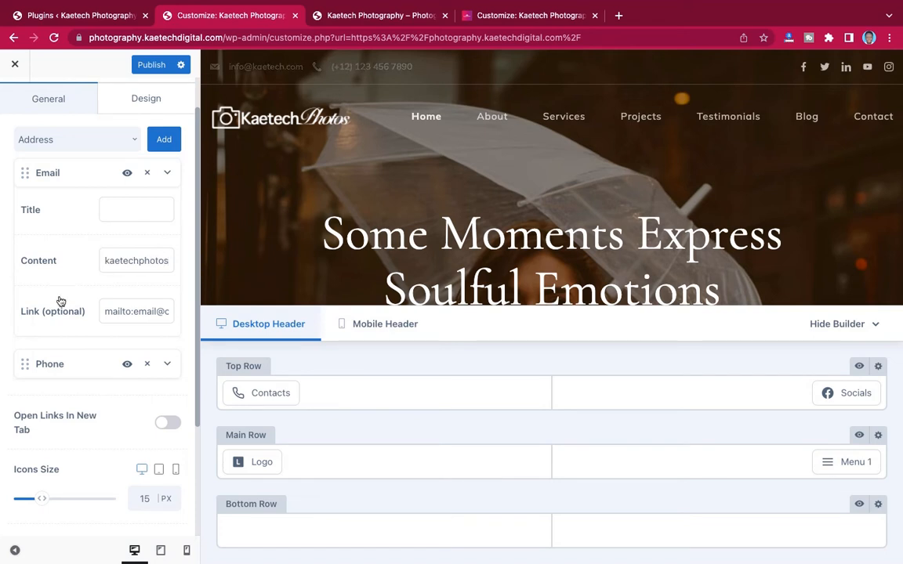
- Paste the new studio address into the email's mailto link field
double_click(139, 256)
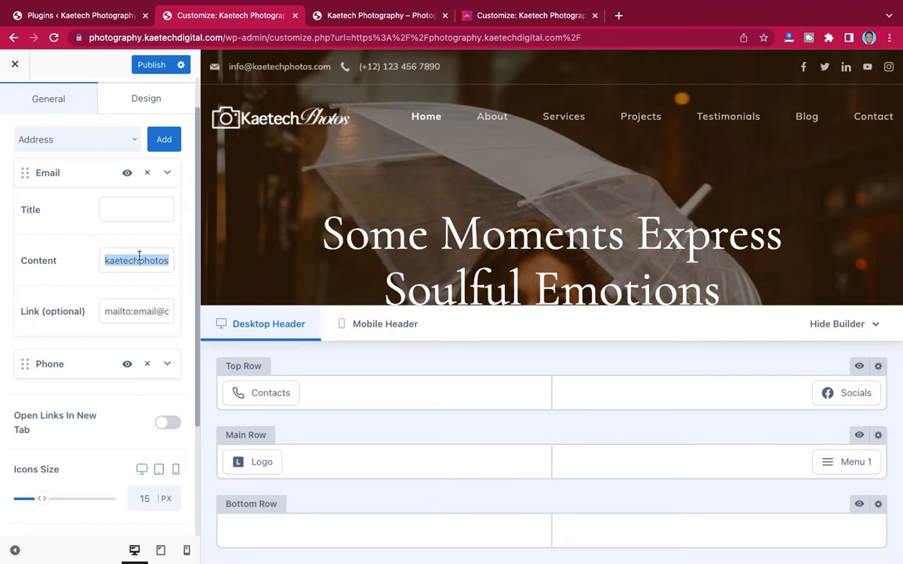
left_click_drag(135, 311, 217, 312)
key("super+v")
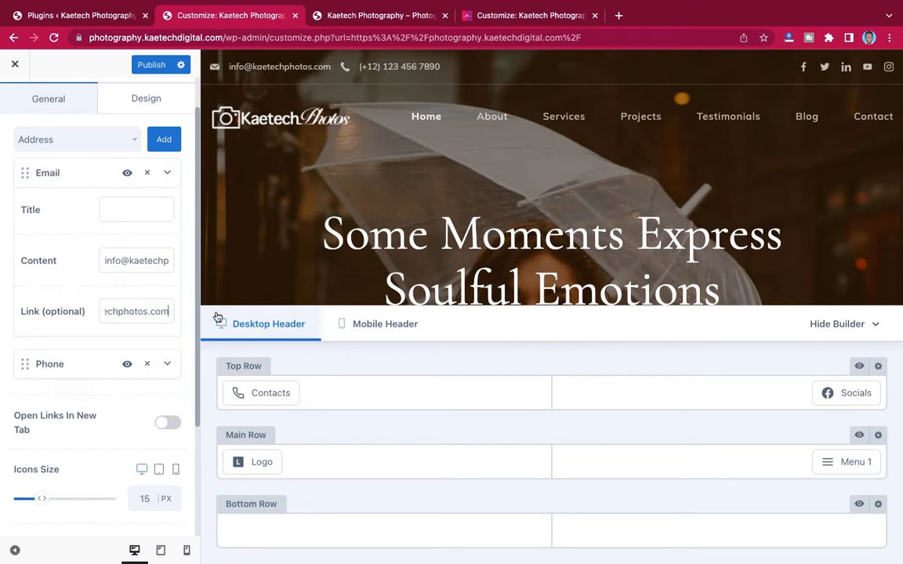
scroll(136, 310, "left", 2)
left_click(168, 174)
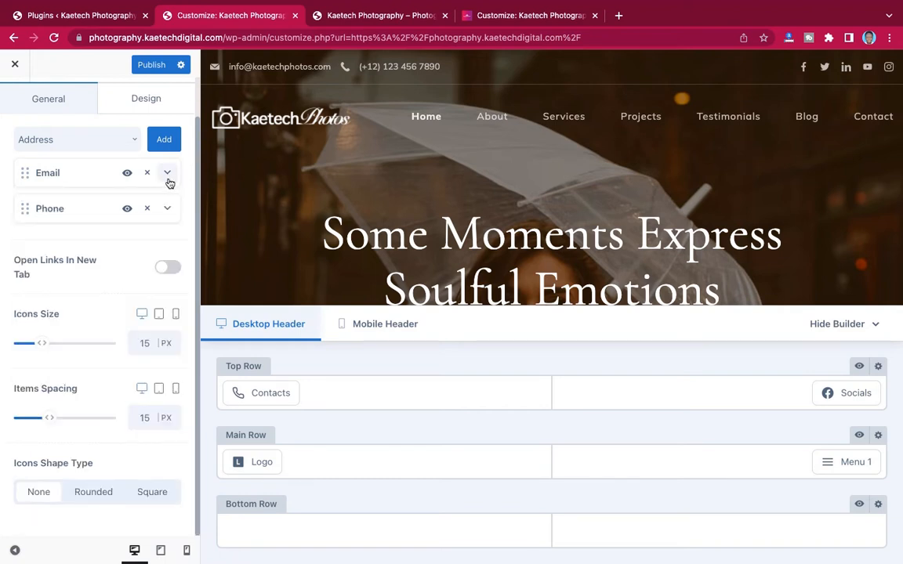
left_click(168, 208)
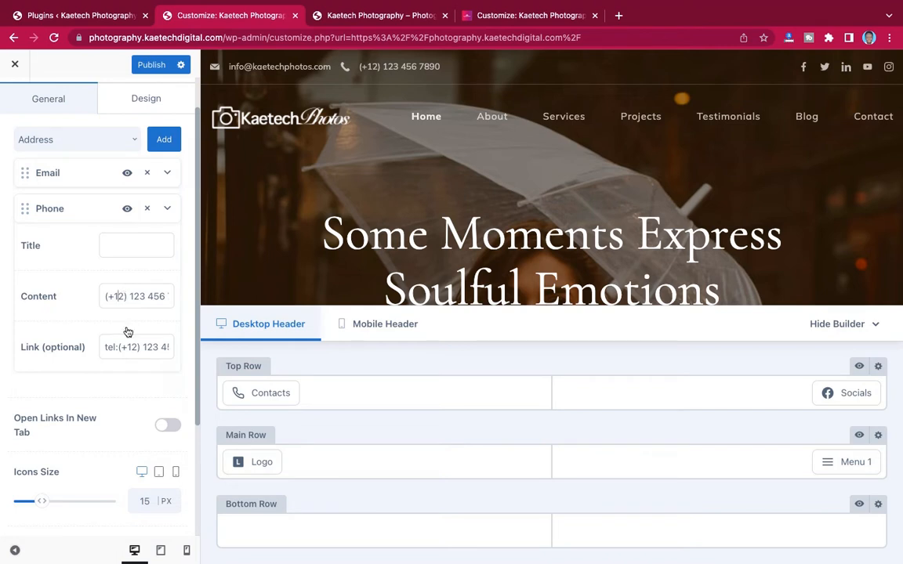
- Change the phone's country code to 23 in both the content and call link
key("BackSpace")
type("2")
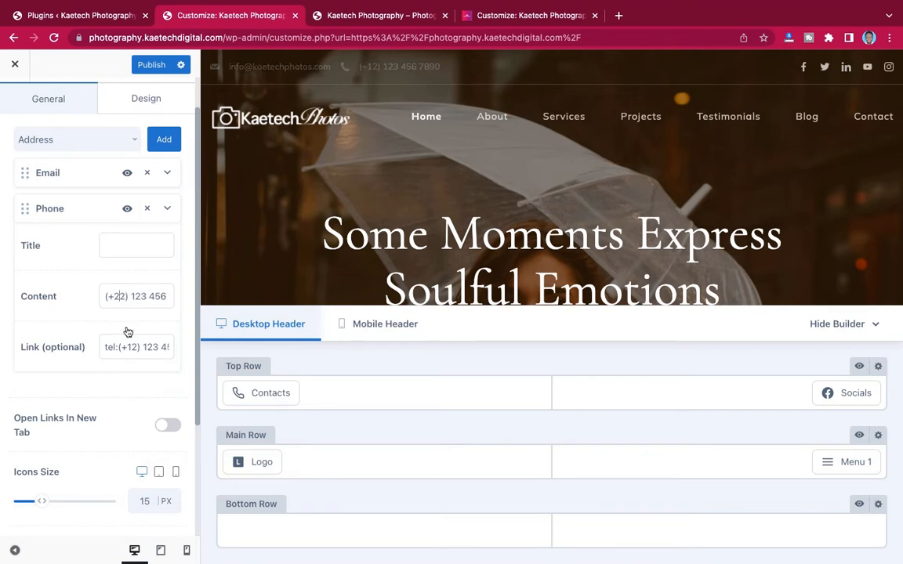
type("3")
key("BackSpace")
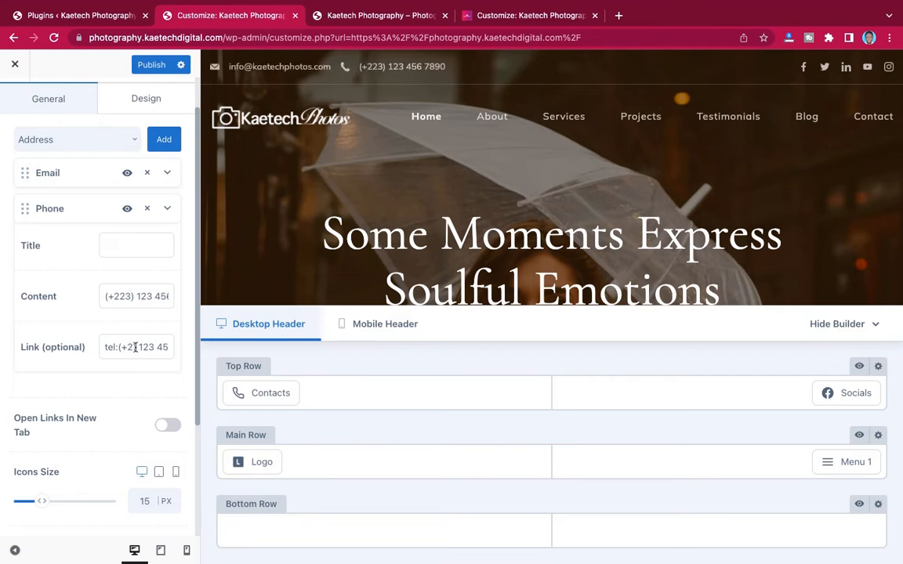
type("23")
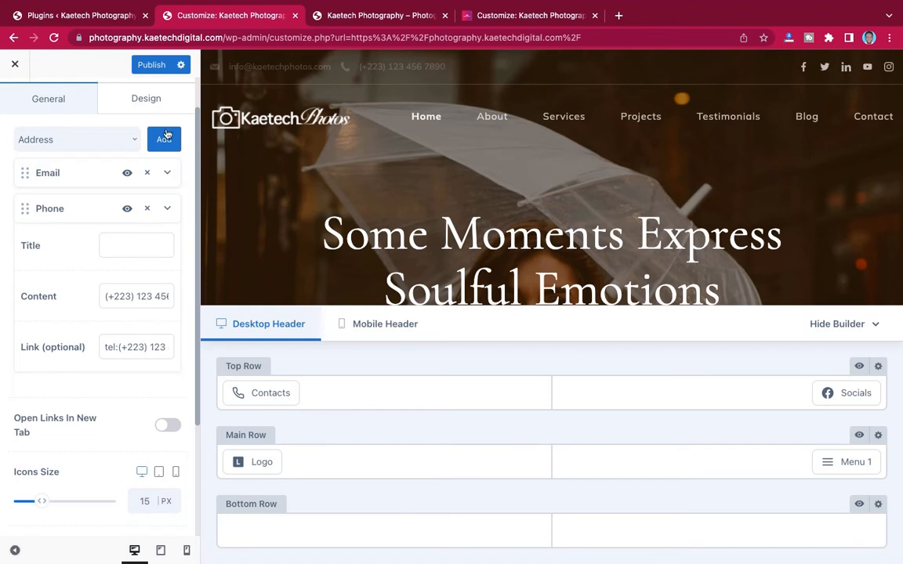
- Recheck the email entry and the available contact types without adding any
left_click(168, 174)
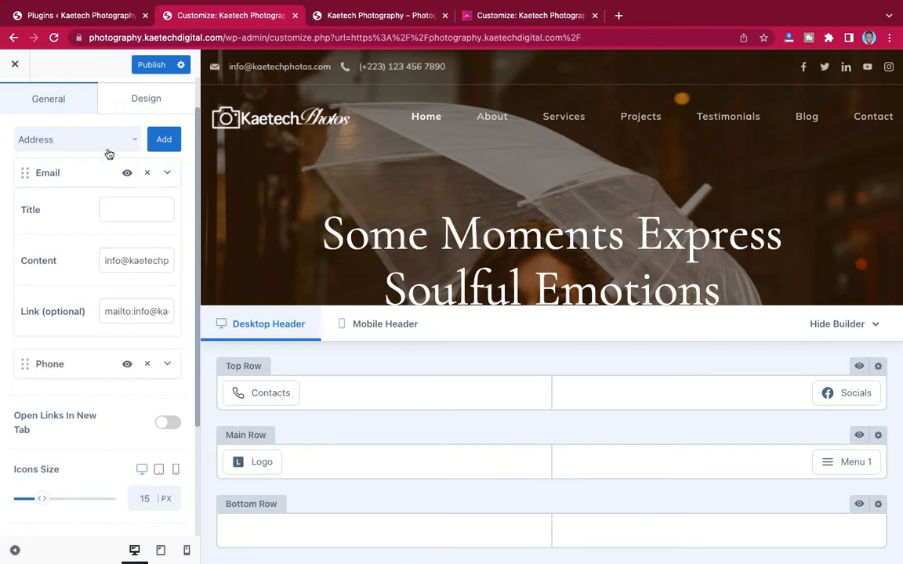
left_click(169, 174)
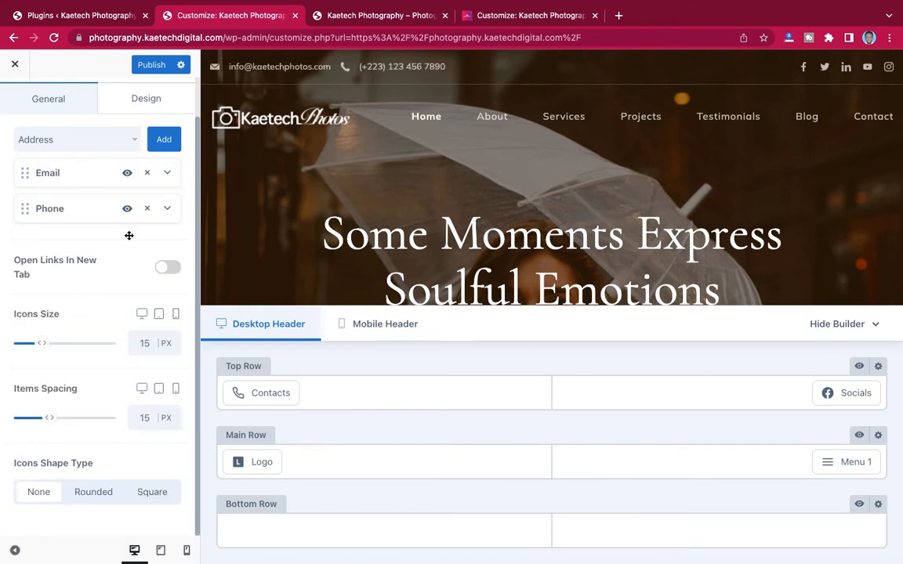
left_click(136, 143)
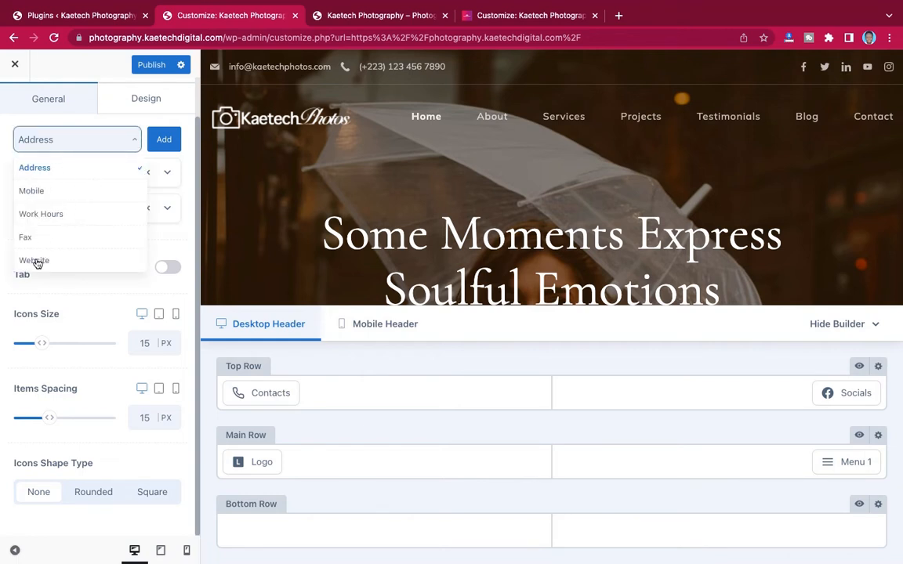
left_click(134, 139)
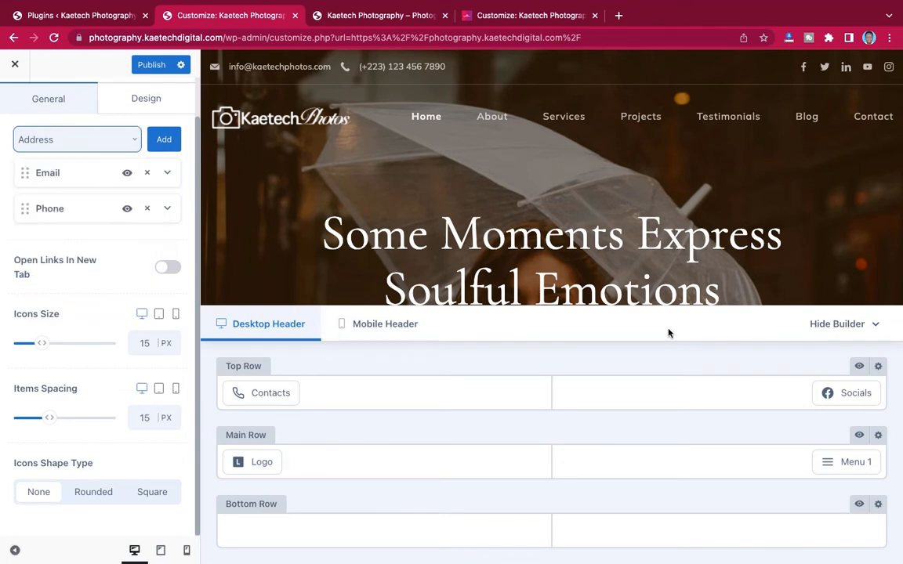
mouse_move(837, 369)
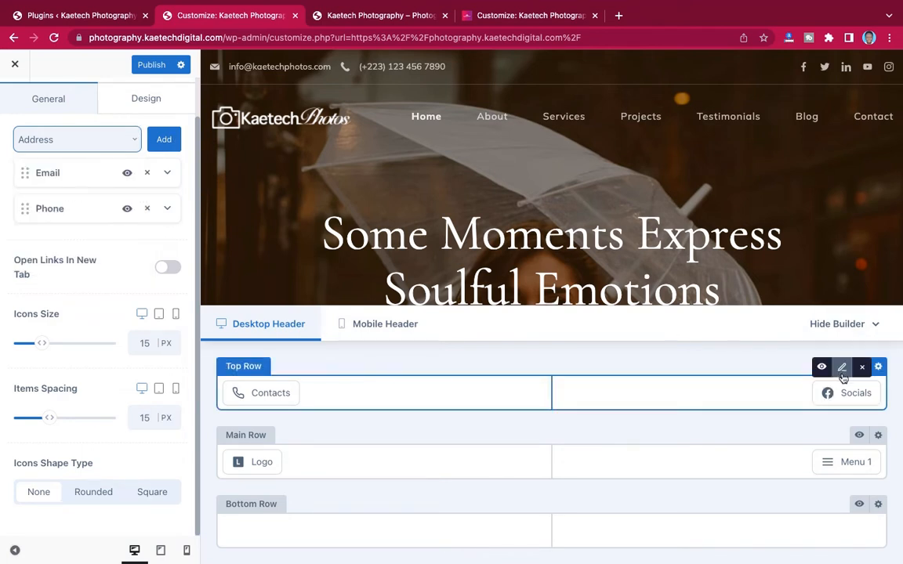
left_click(842, 369)
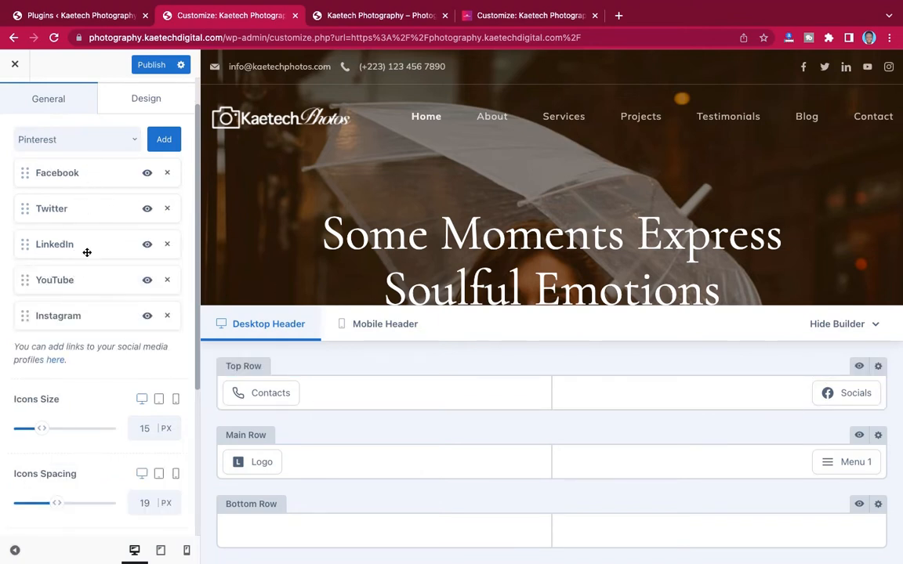
left_click(55, 361)
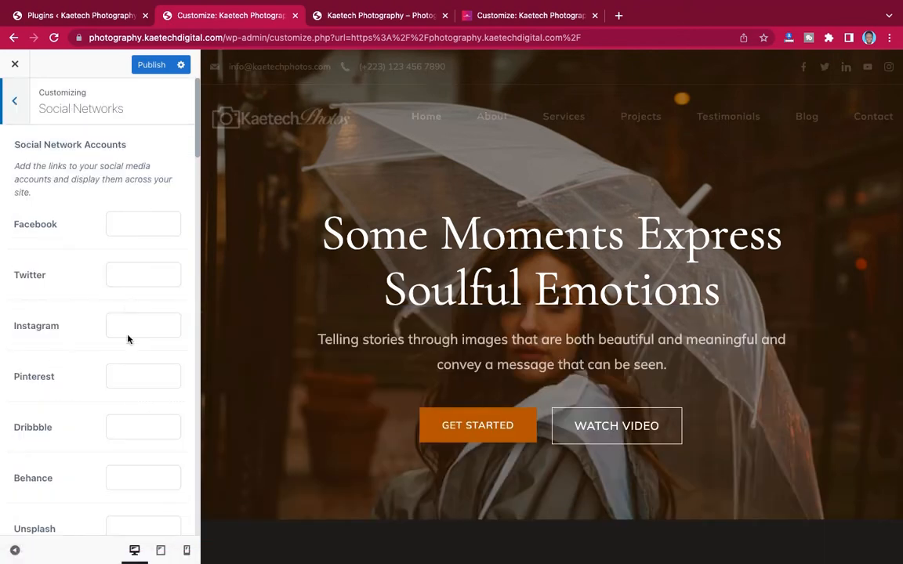
scroll(137, 399, "down", 15)
scroll(137, 401, "down", 20)
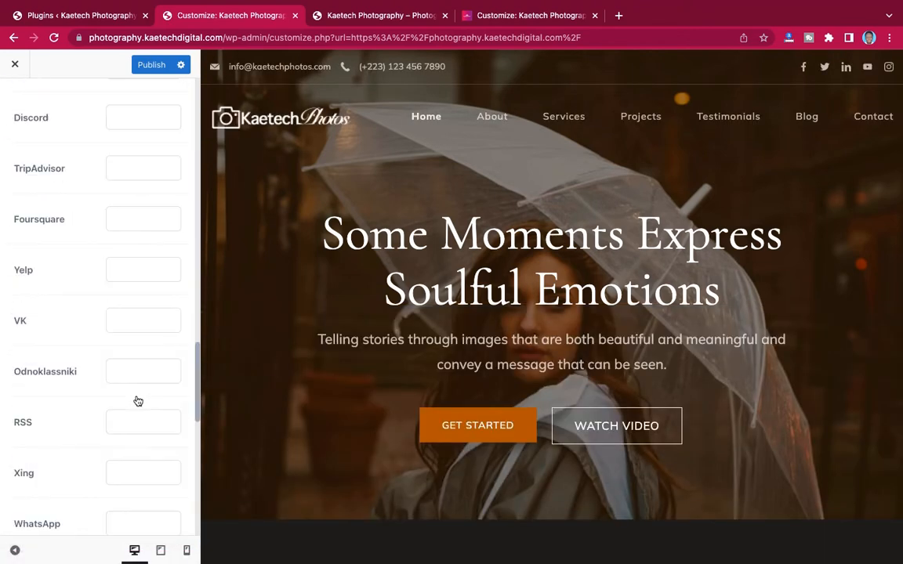
scroll(137, 401, "up", 20)
scroll(137, 400, "up", 10)
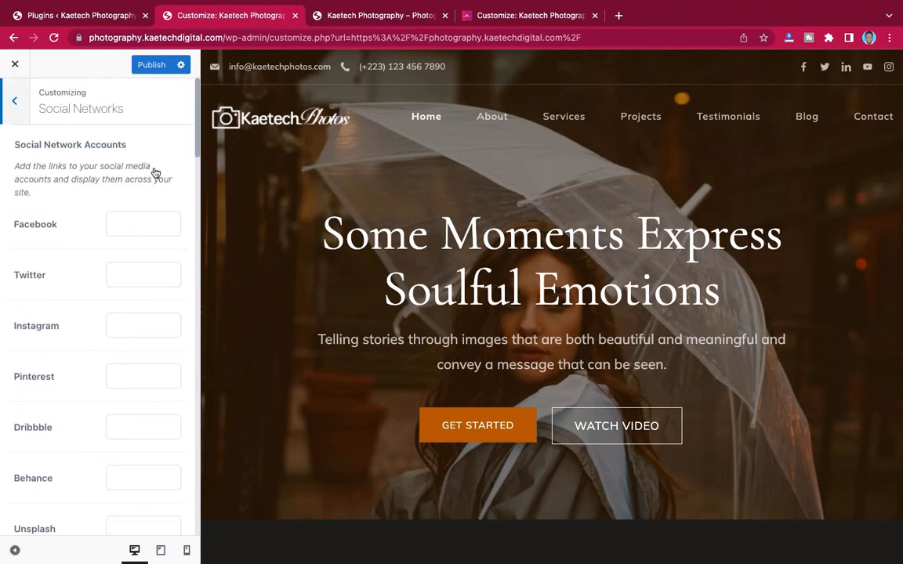
- Publish the pending changes and open General Options > Footer from the main panel
left_click(151, 64)
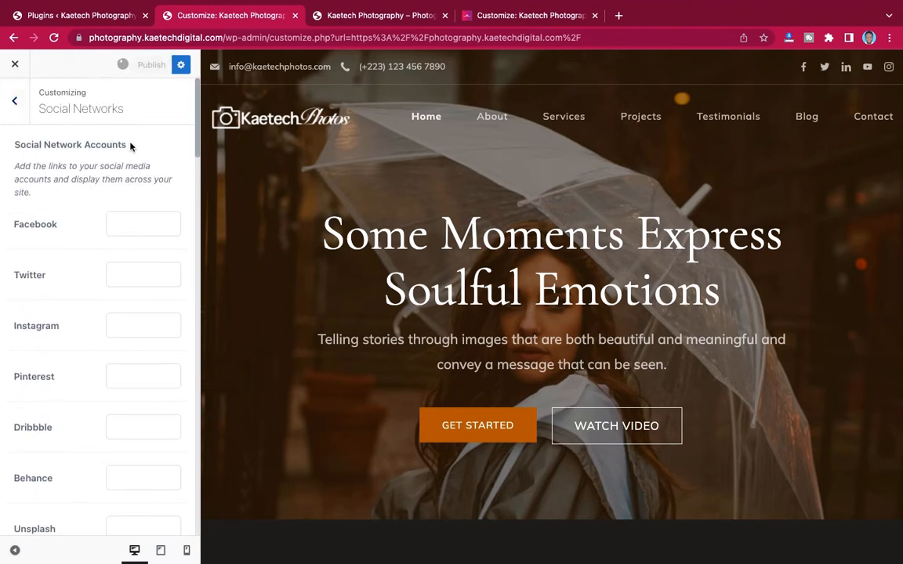
left_click(16, 103)
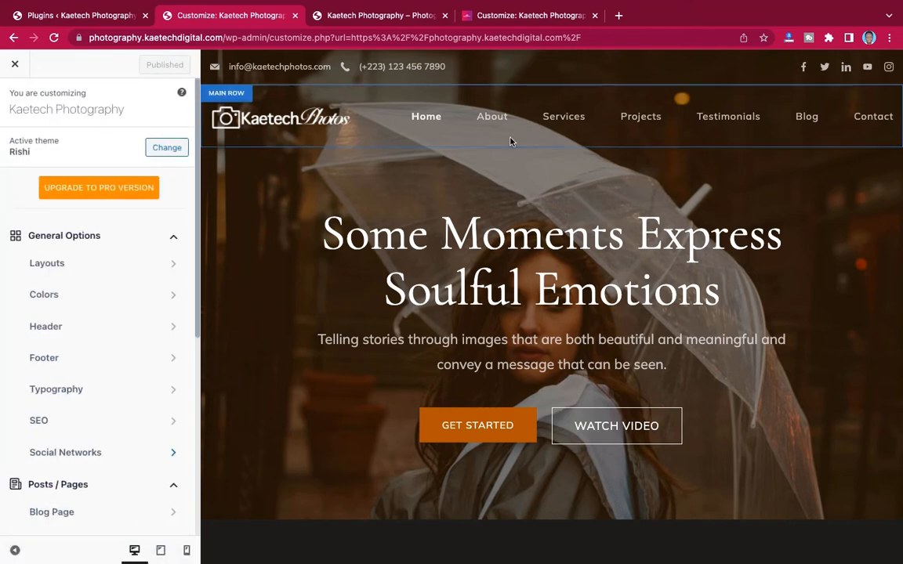
scroll(512, 176, "down", 6)
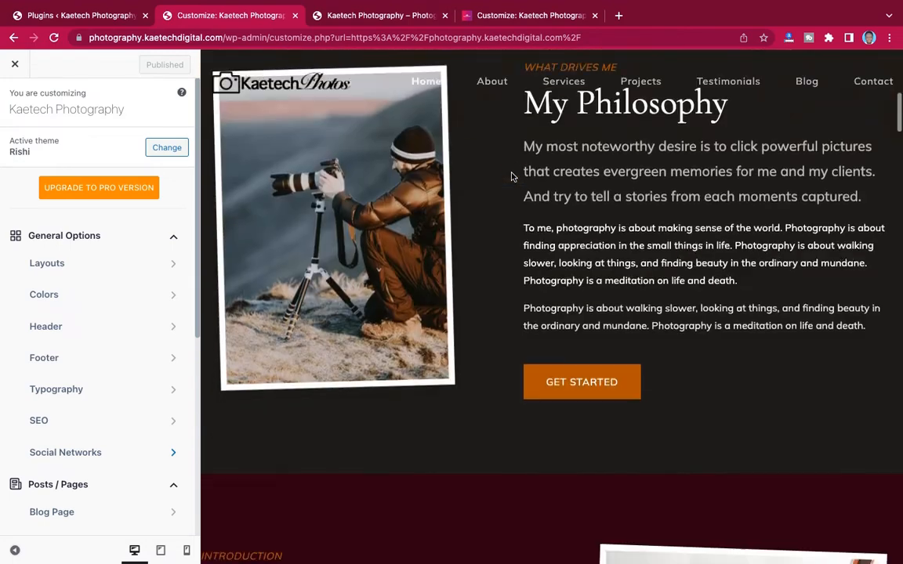
scroll(512, 176, "up", 6)
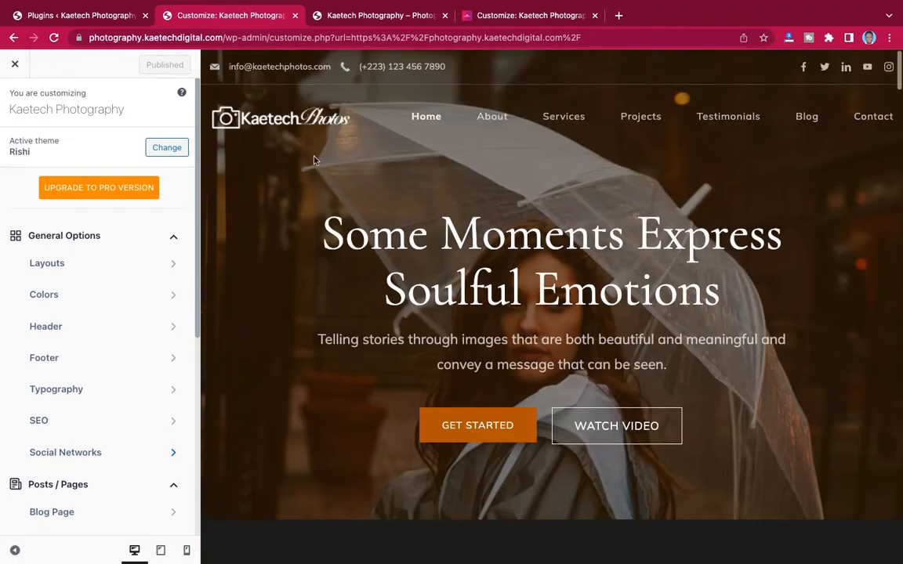
scroll(61, 317, "down", 1)
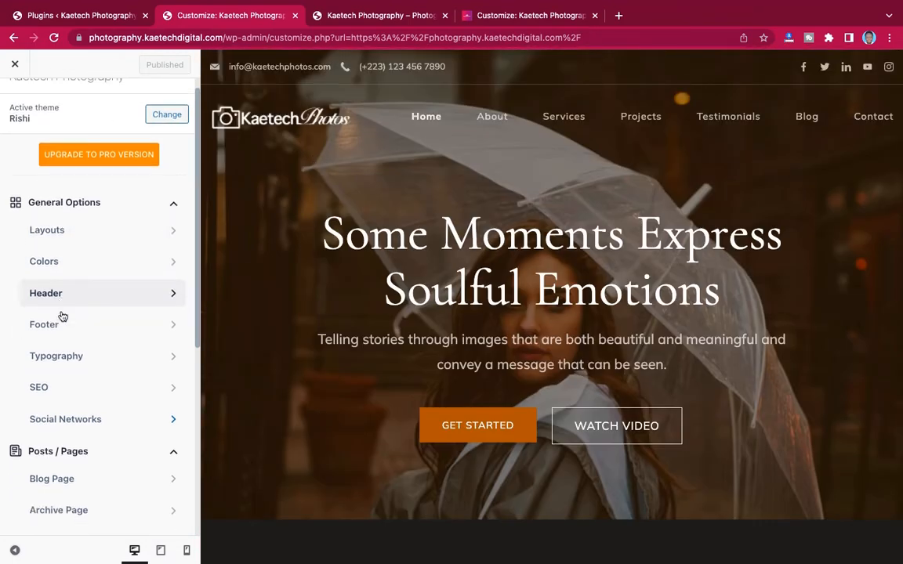
scroll(63, 317, "down", 2)
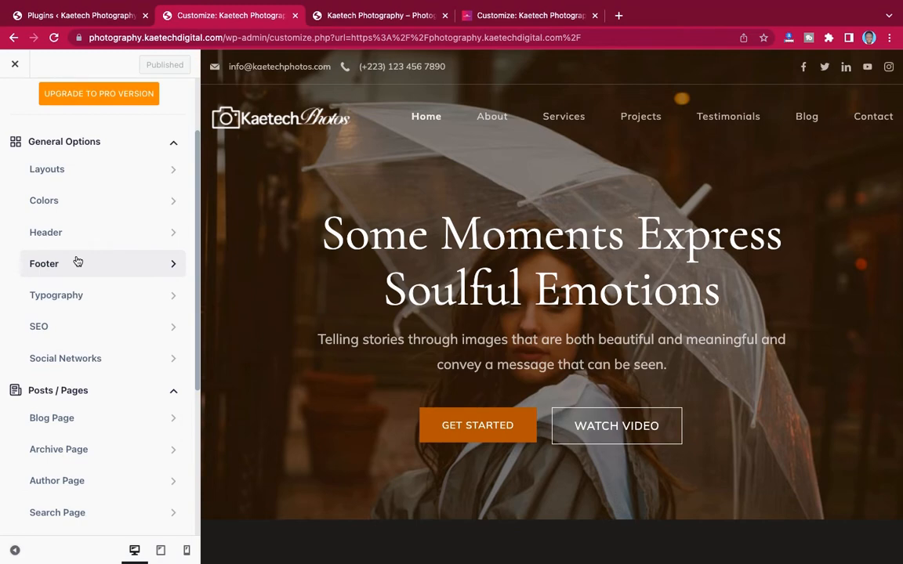
left_click(78, 261)
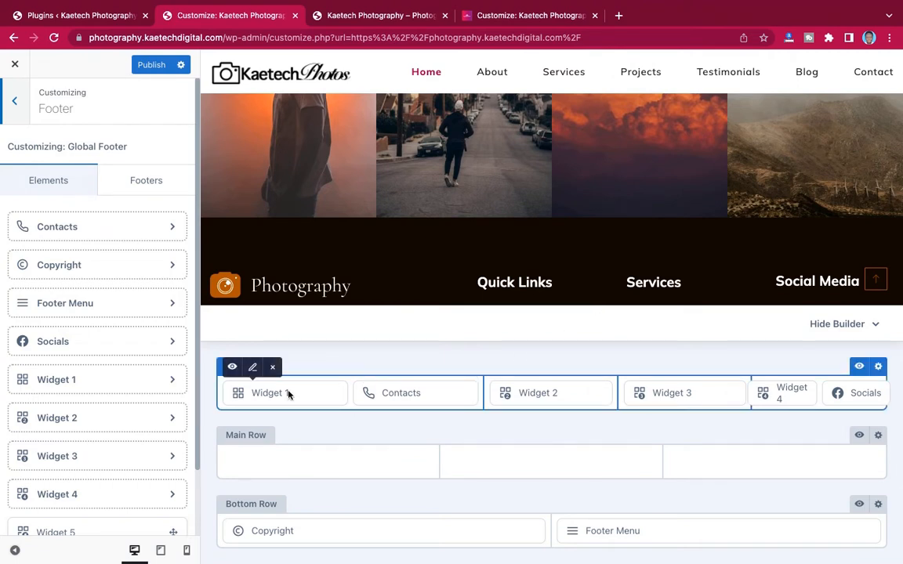
- Edit footer Widget 1, dismiss the welcome notice, and bring up Replace for its logo image
left_click(252, 369)
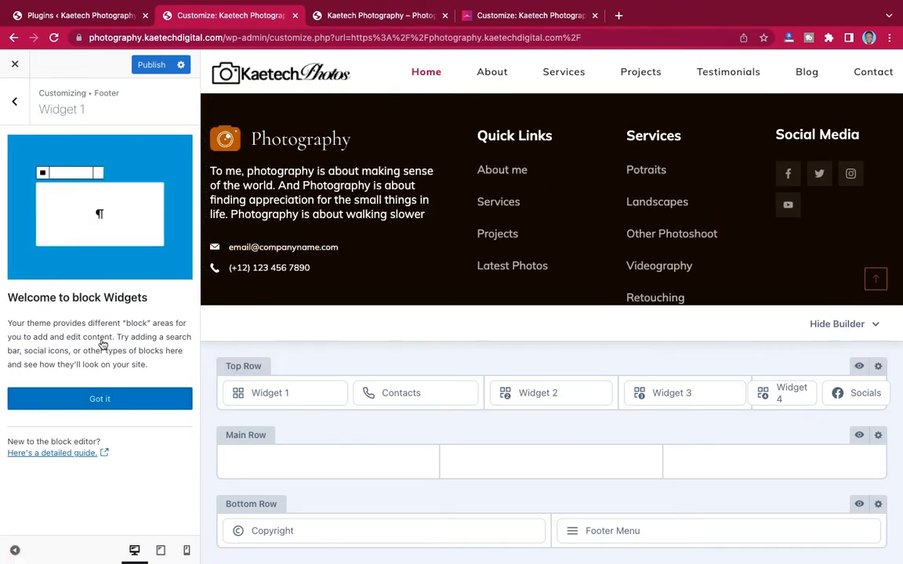
left_click(103, 402)
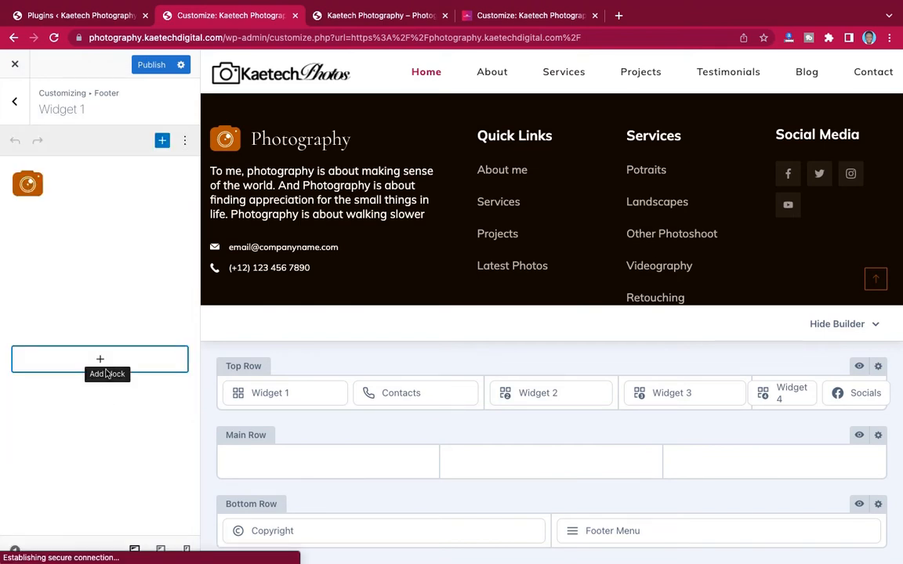
left_click(48, 186)
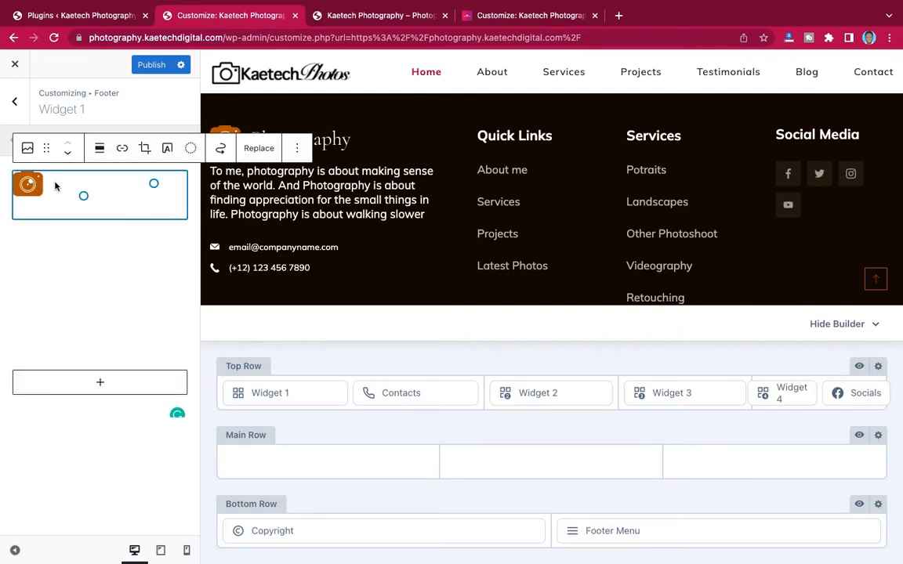
left_click(259, 149)
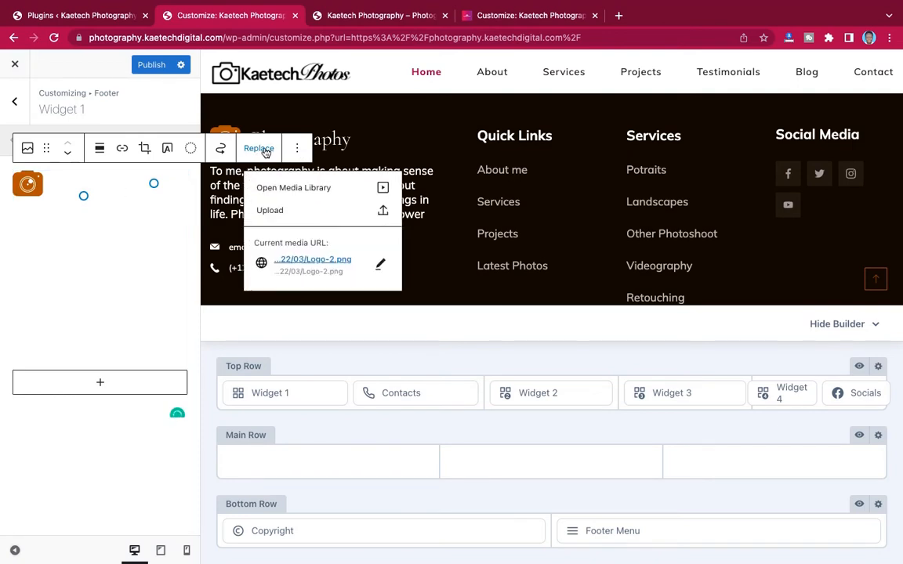
- Swap the footer logo for Logo-new-3.png, resize it, and select the description paragraph
left_click(302, 188)
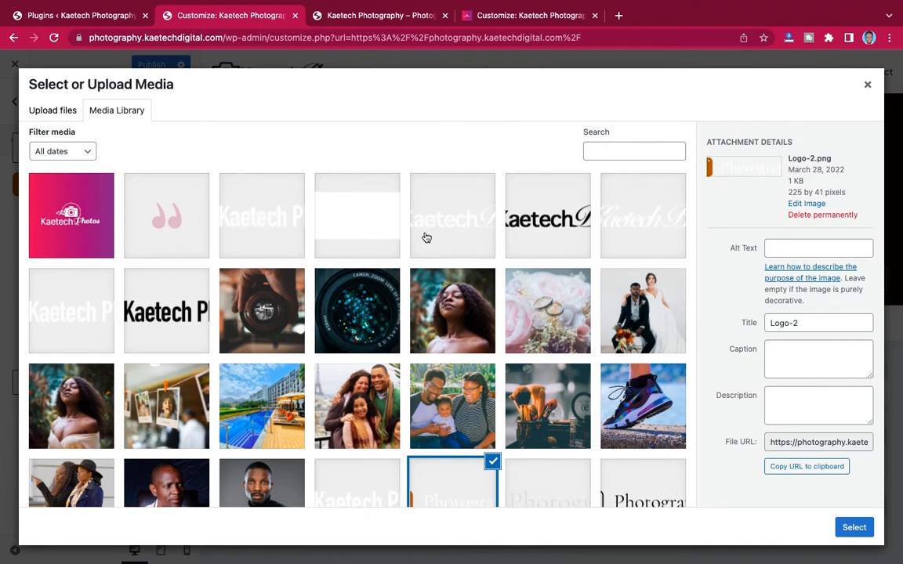
left_click(462, 217)
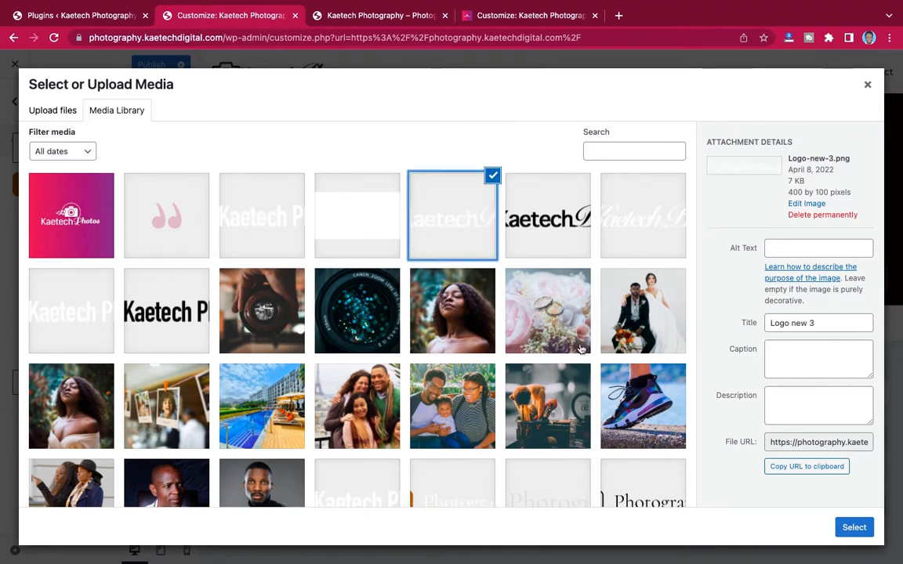
left_click(852, 528)
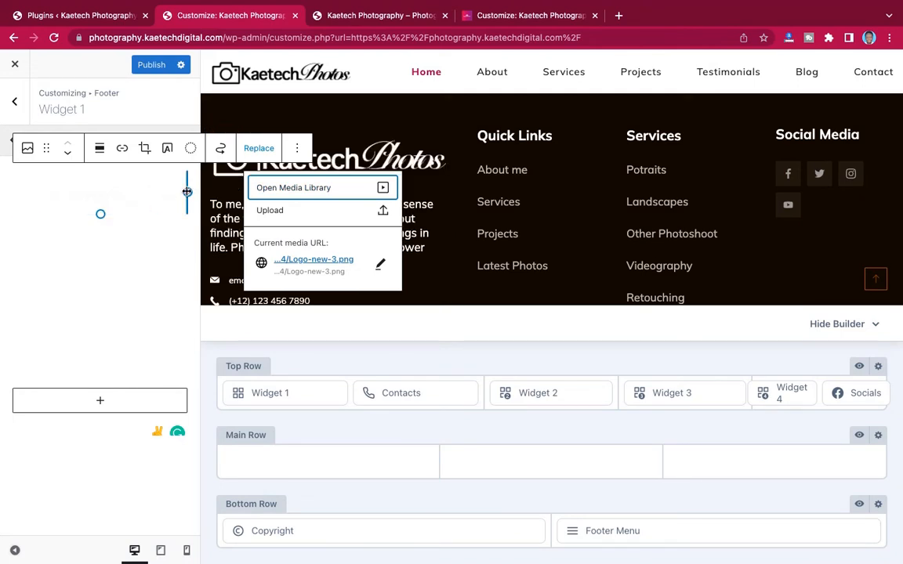
left_click_drag(188, 193, 169, 186)
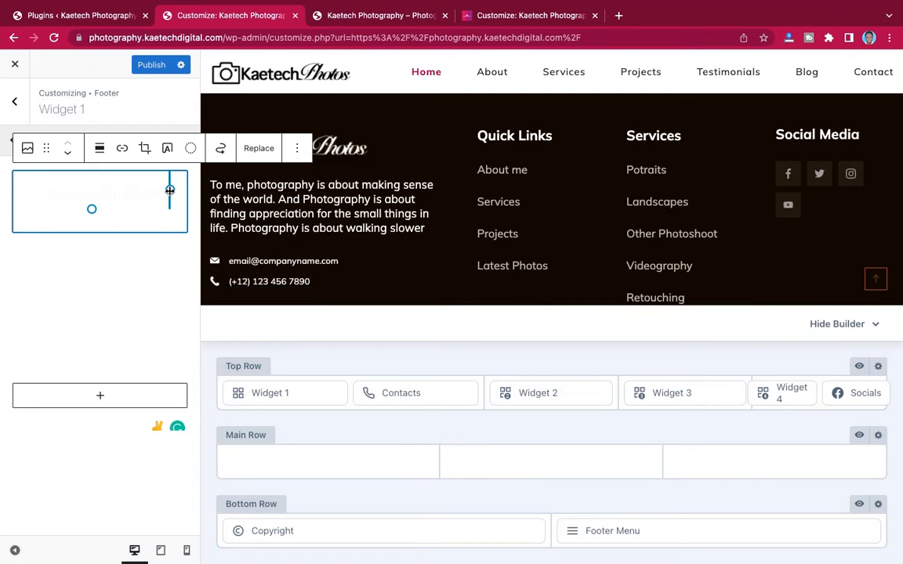
left_click_drag(169, 191, 179, 192)
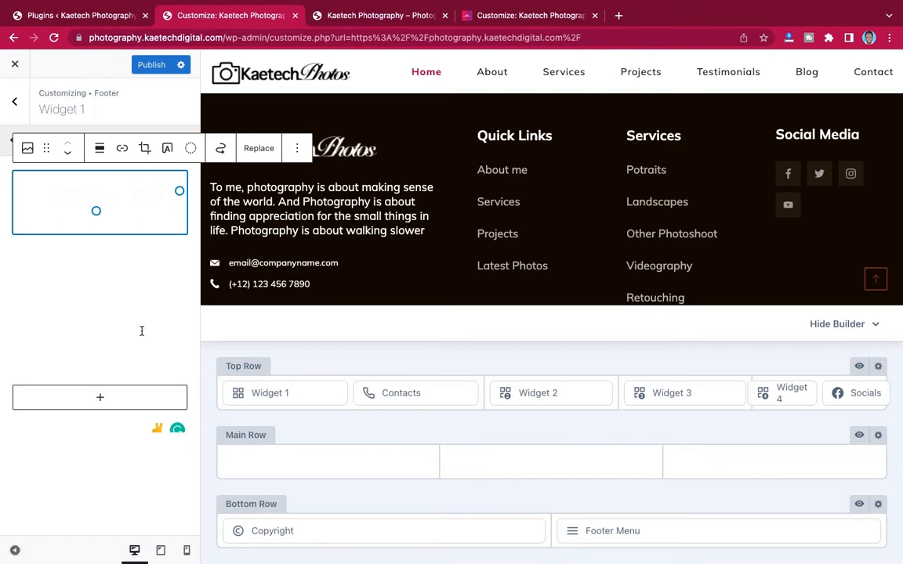
key("Delete")
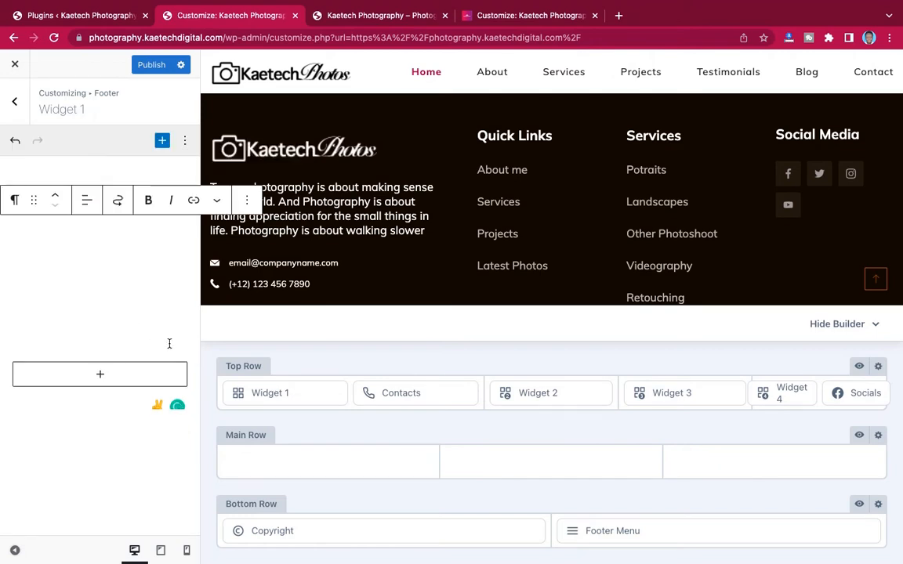
left_click_drag(167, 340, 2, 219)
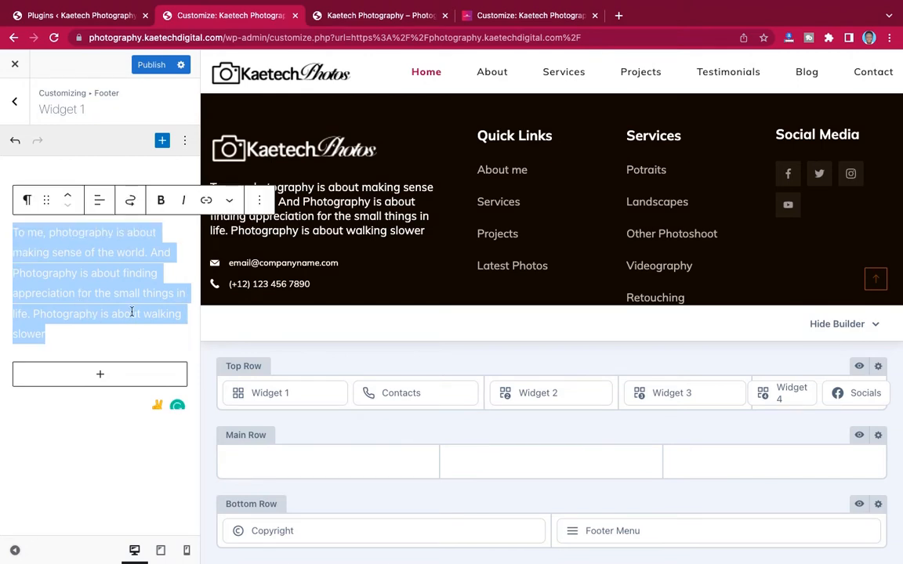
- Copy the footer description paragraph from the live blog site, then return to the photography Customizer
left_click(482, 16)
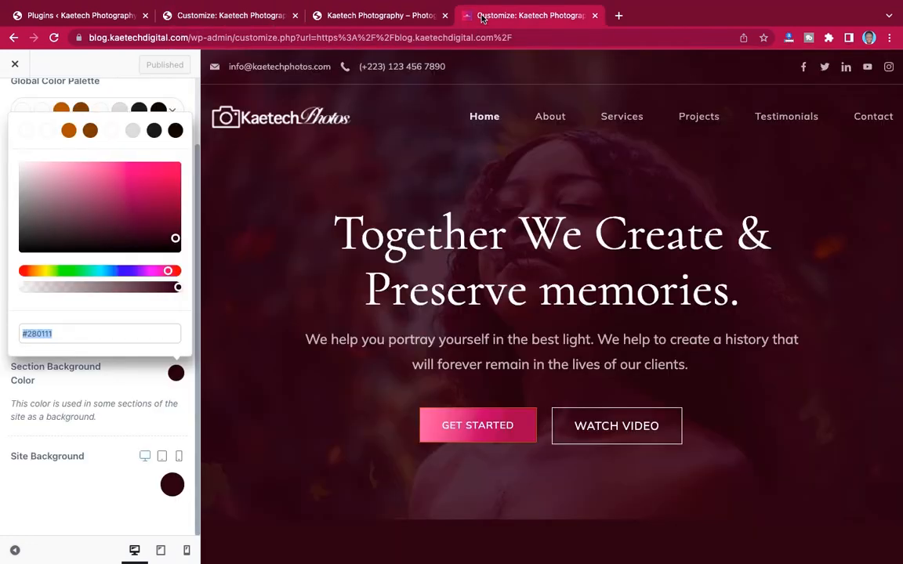
left_click(14, 64)
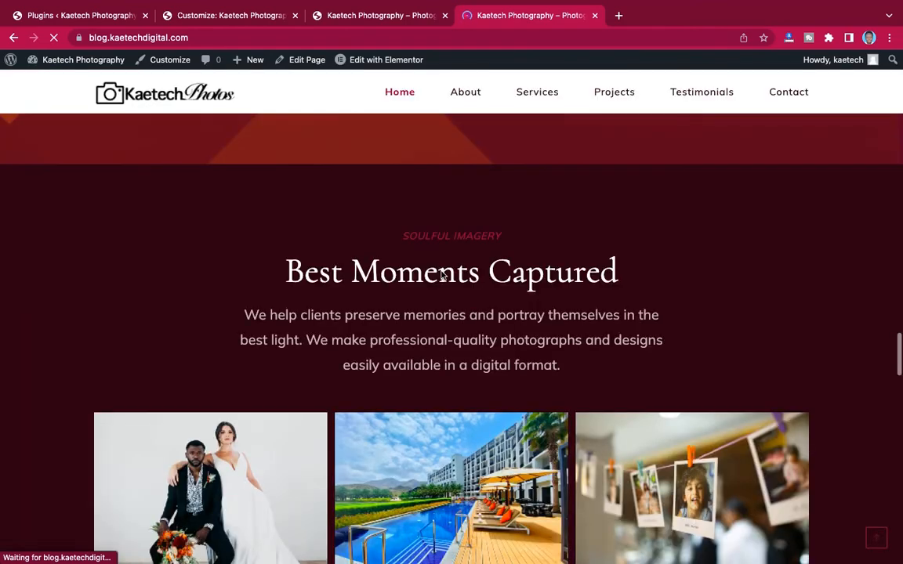
scroll(442, 272, "down", 12)
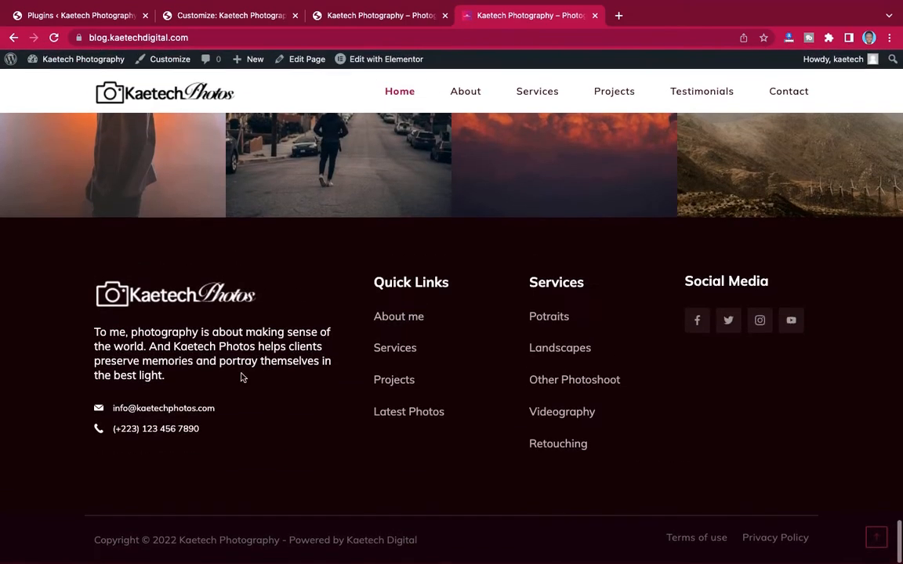
left_click_drag(93, 328, 182, 382)
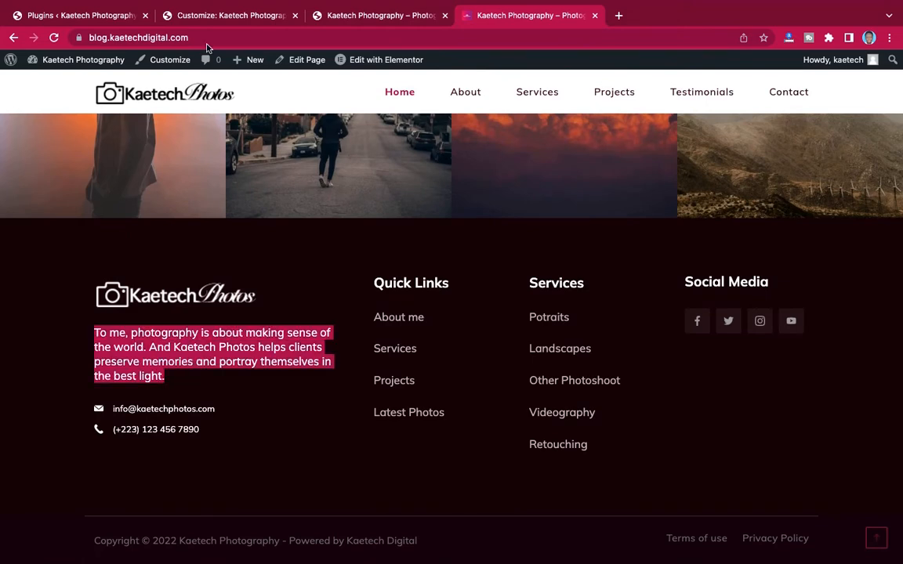
left_click(203, 16)
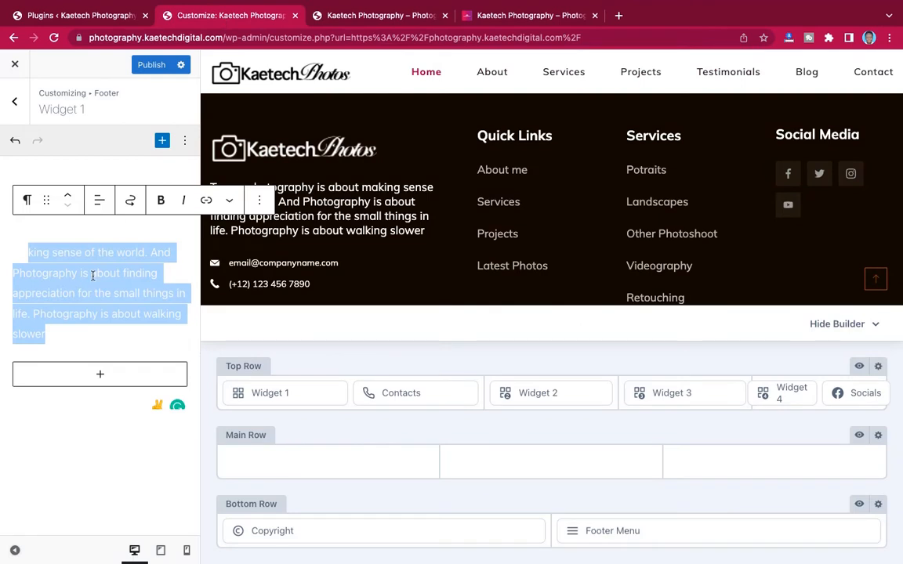
- Delete the original footer description paragraph, comparing against the live site before returning
key("BackSpace")
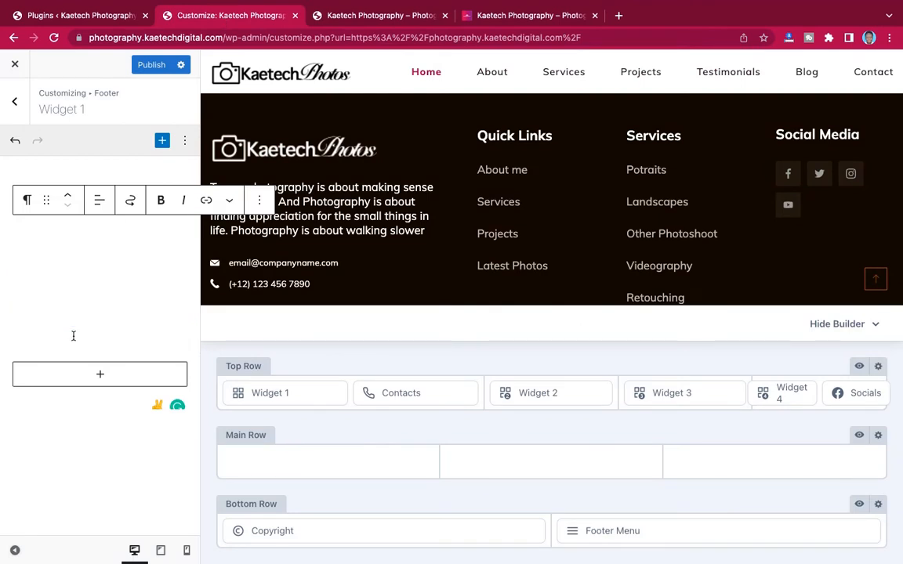
key("ctrl+z")
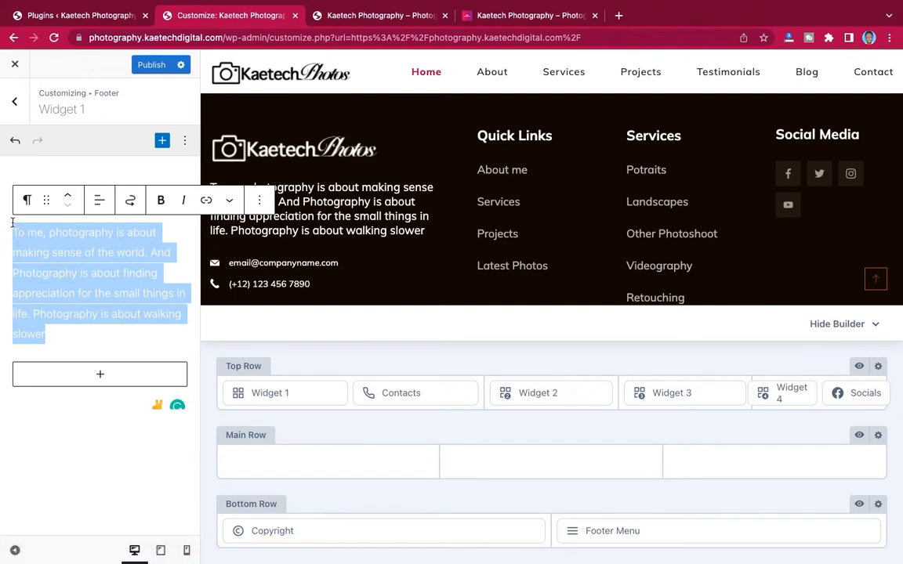
key("BackSpace")
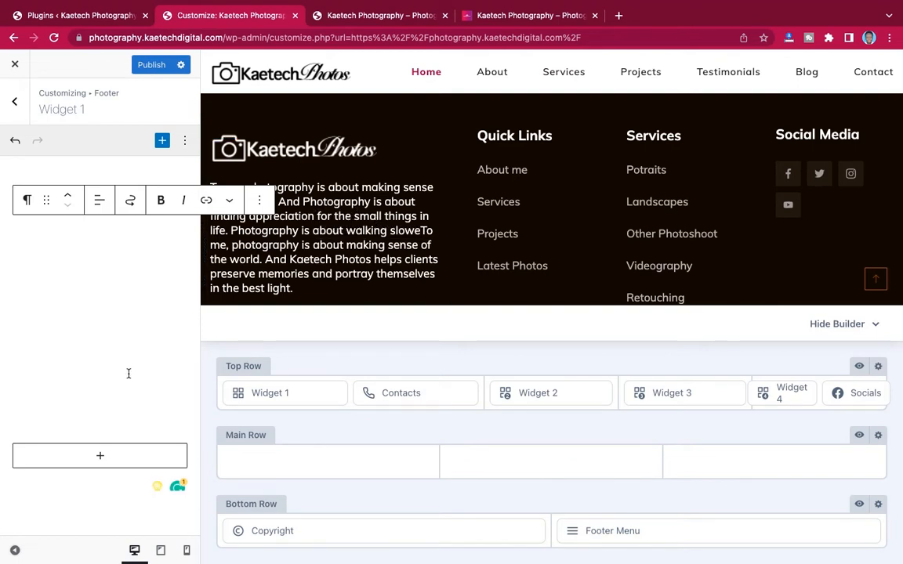
key("ctrl+z")
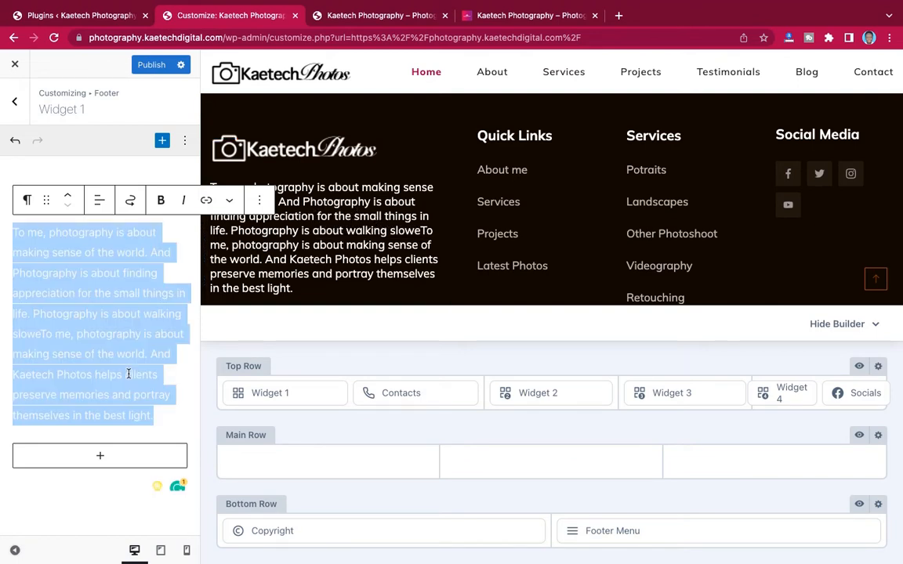
key("BackSpace")
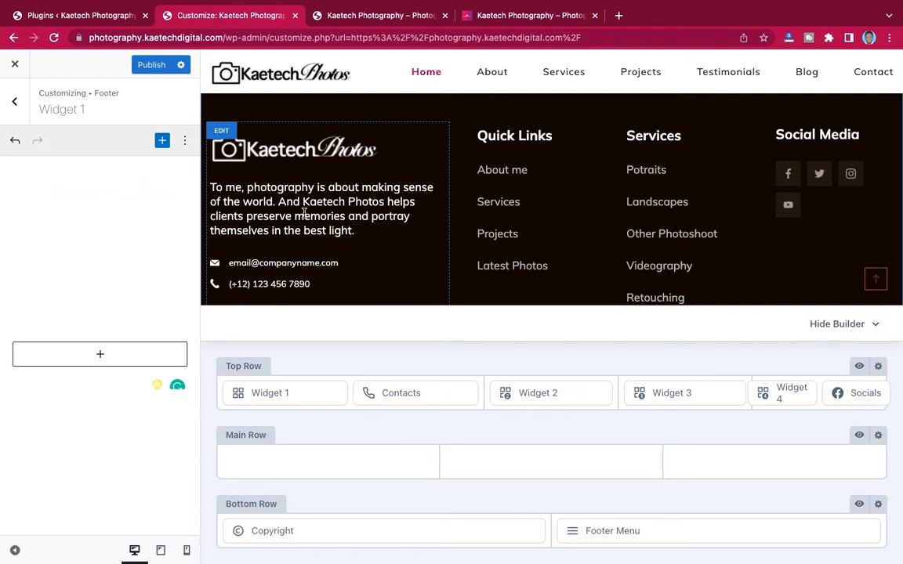
left_click(503, 17)
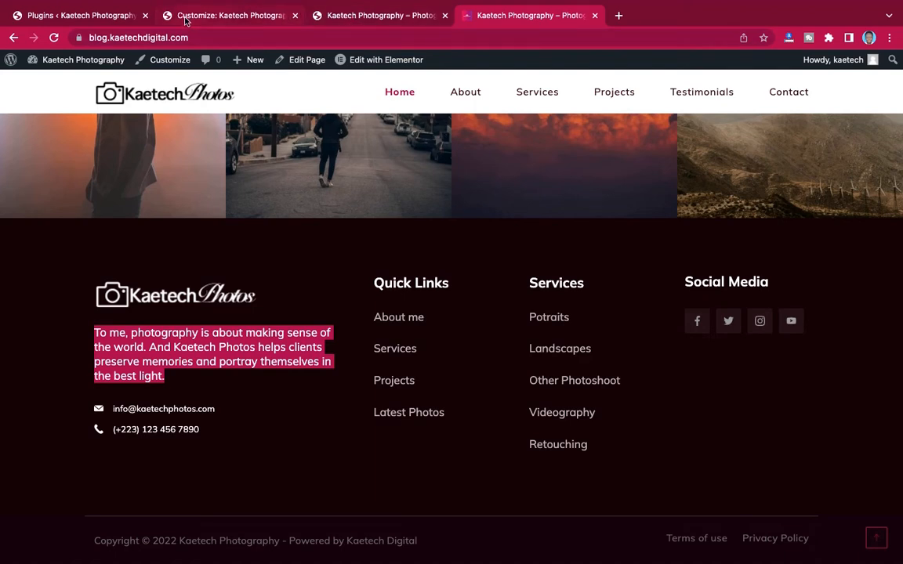
left_click(199, 16)
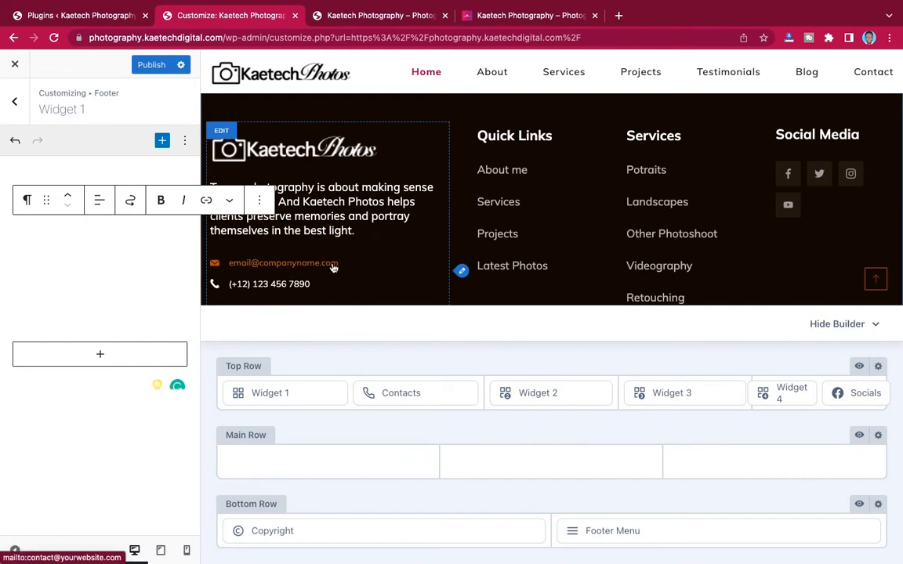
- Change the footer Contacts email content and mailto link to the Kaetech Photos info address
left_click(462, 271)
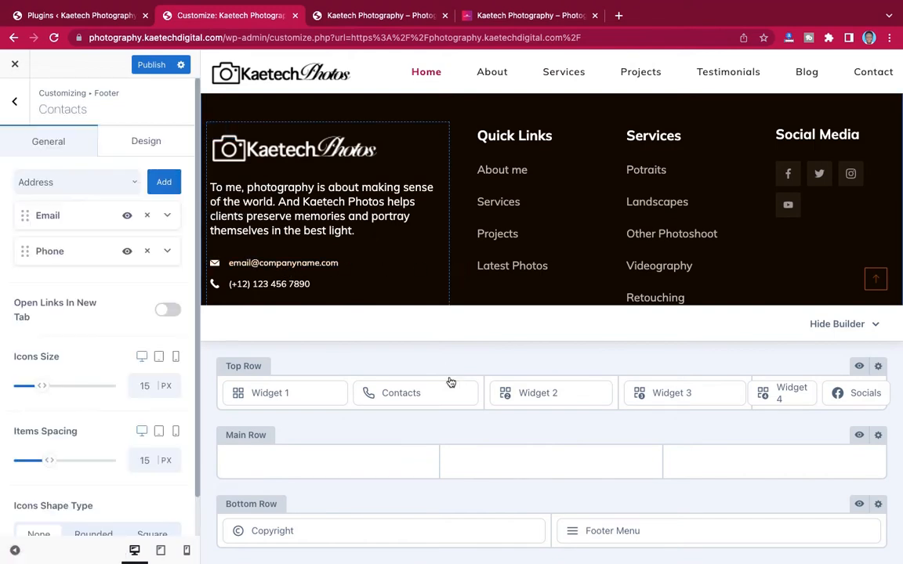
mouse_move(472, 397)
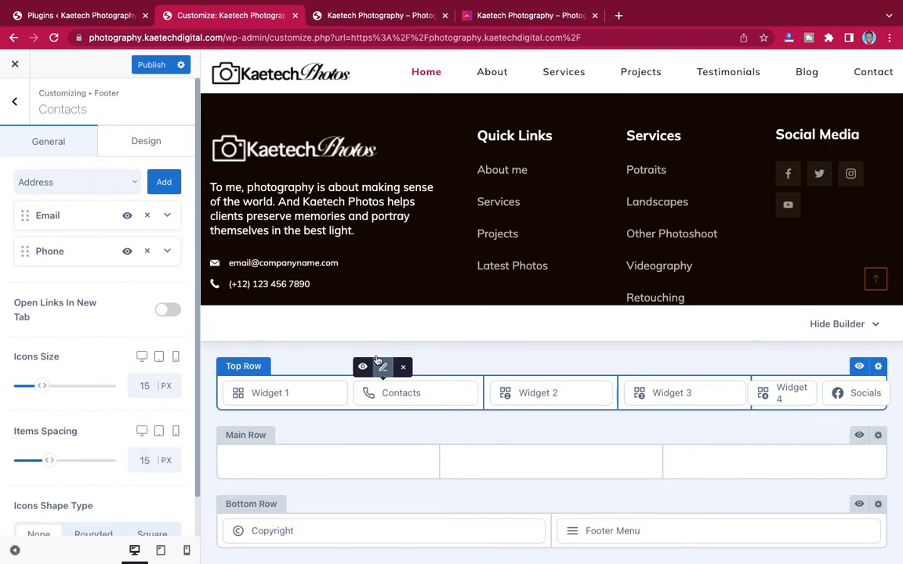
left_click(167, 217)
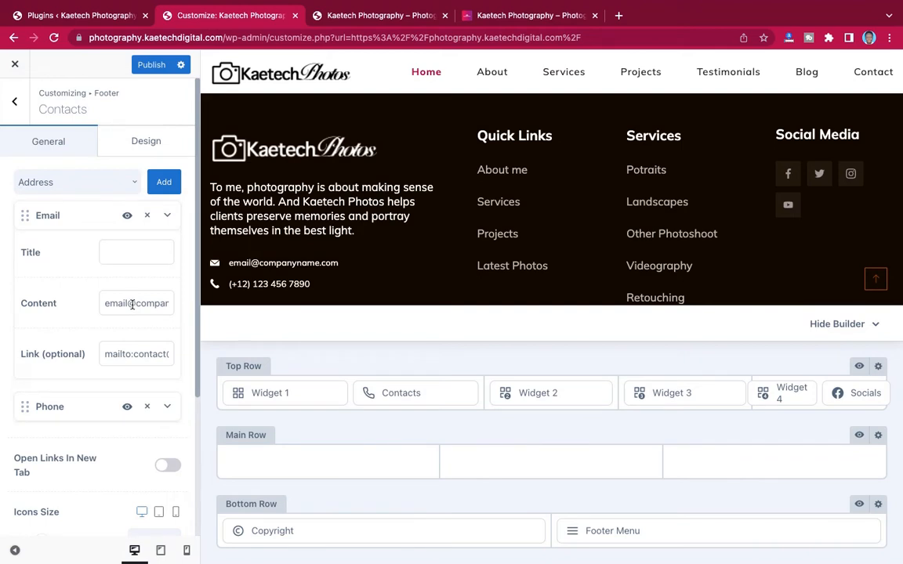
left_click_drag(127, 304, 96, 303)
type("info")
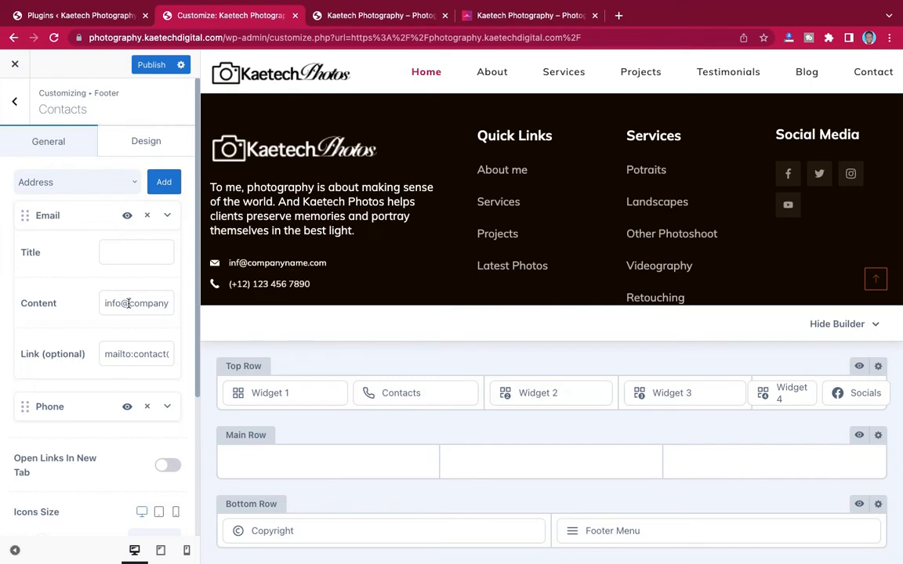
left_click_drag(129, 304, 212, 311)
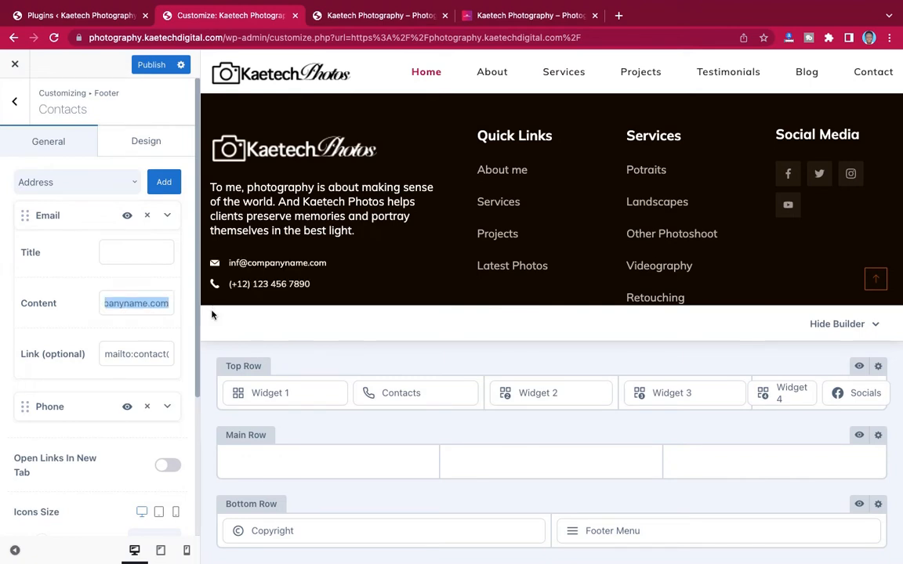
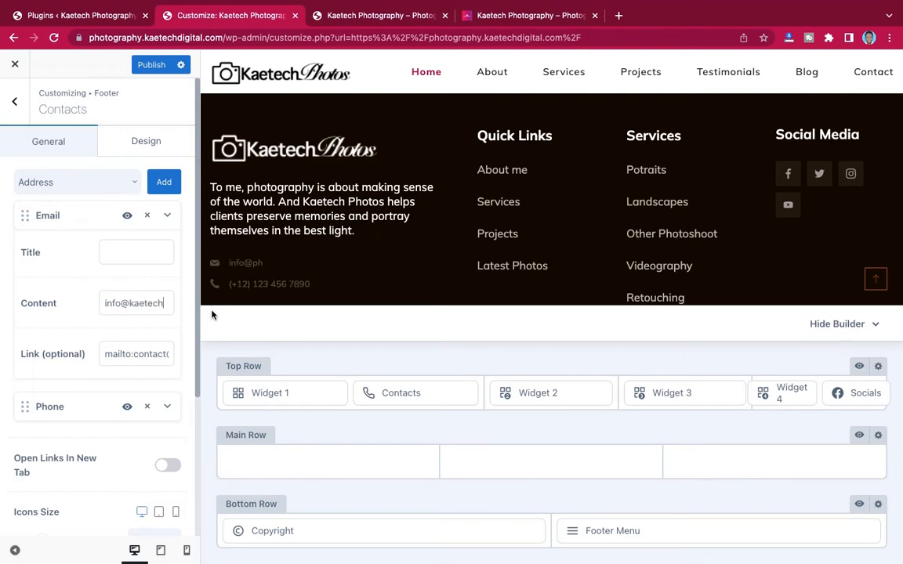
key("ctrl+a")
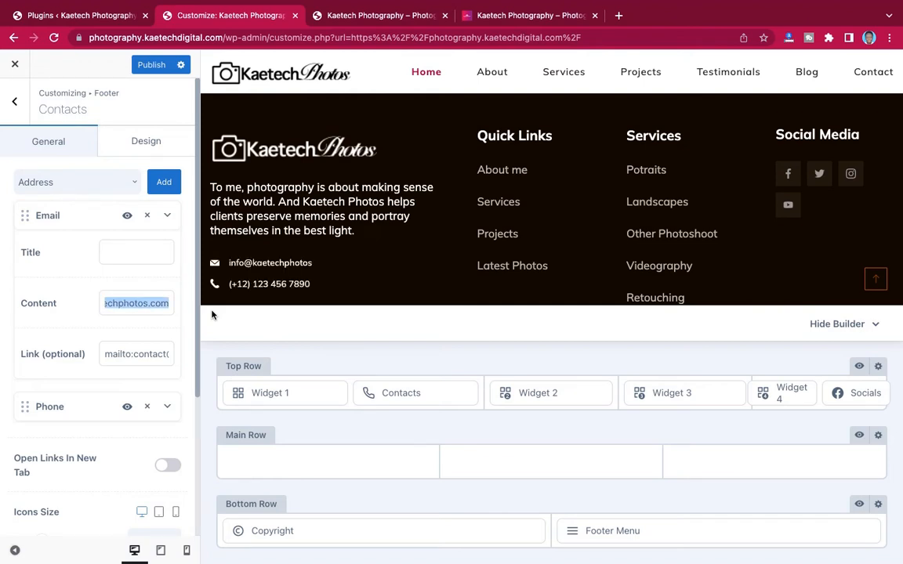
left_click(134, 353)
key("ctrl+a")
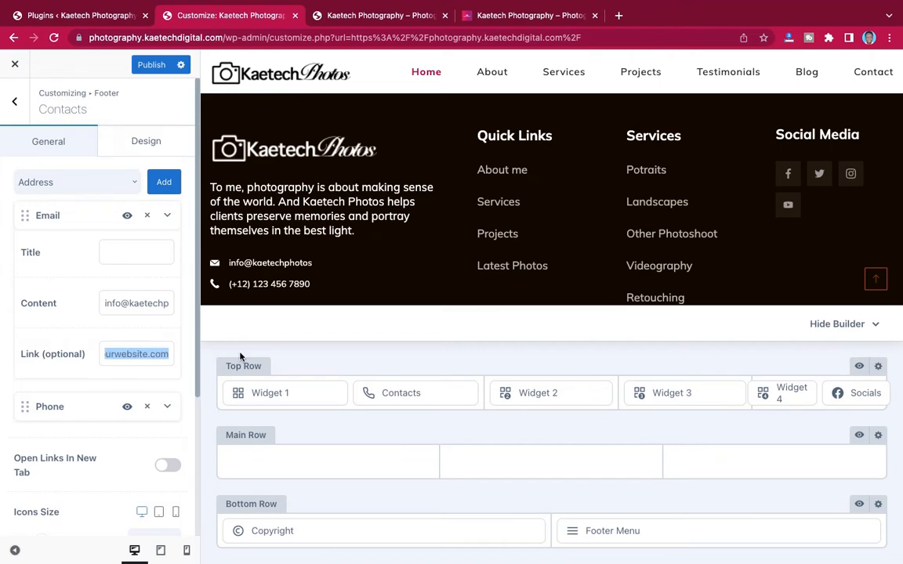
key("ctrl+v")
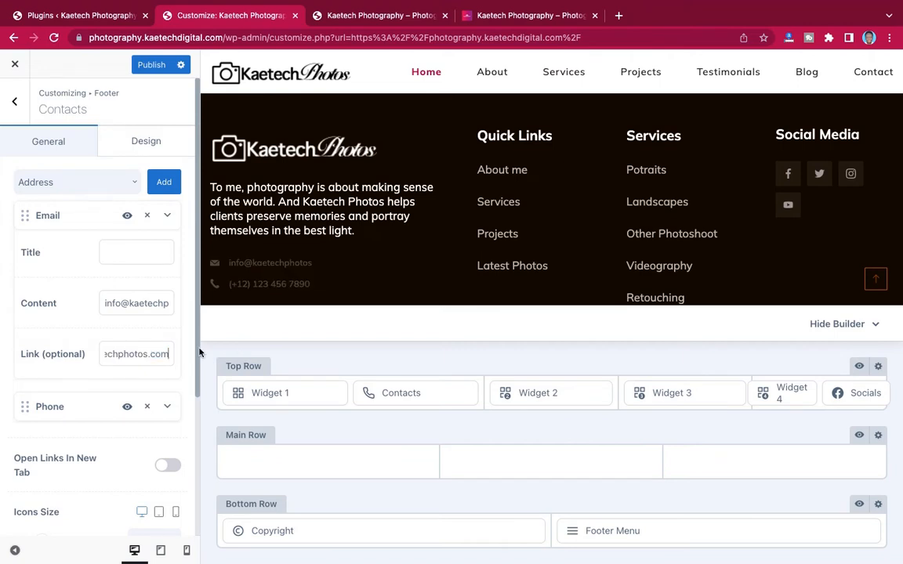
- Update the footer phone's country code to 233 in content and link, then publish
left_click(168, 406)
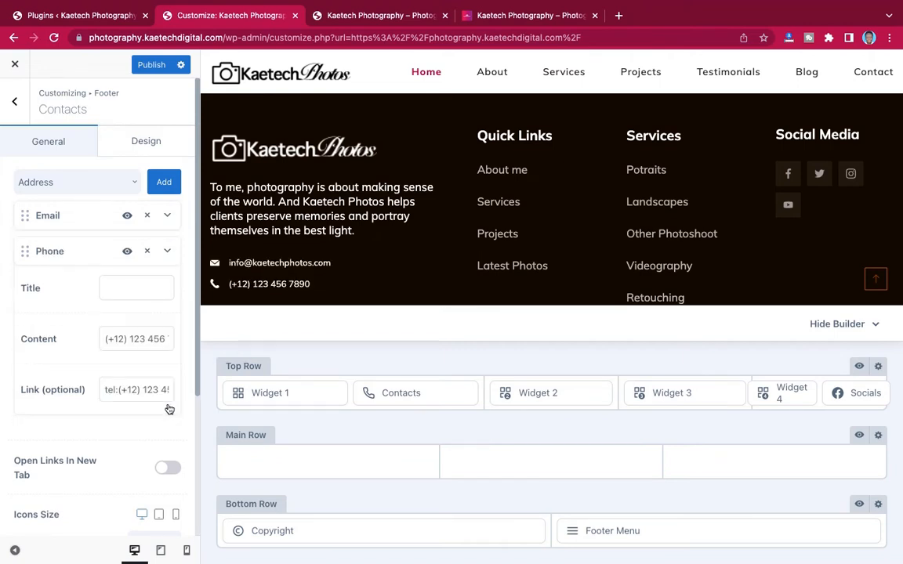
left_click(118, 338)
key("BackSpace")
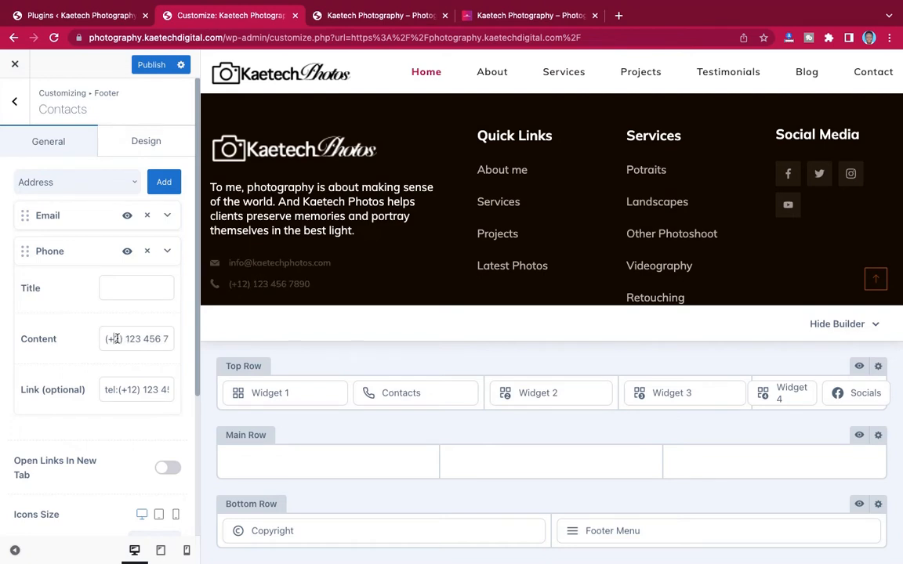
type("2")
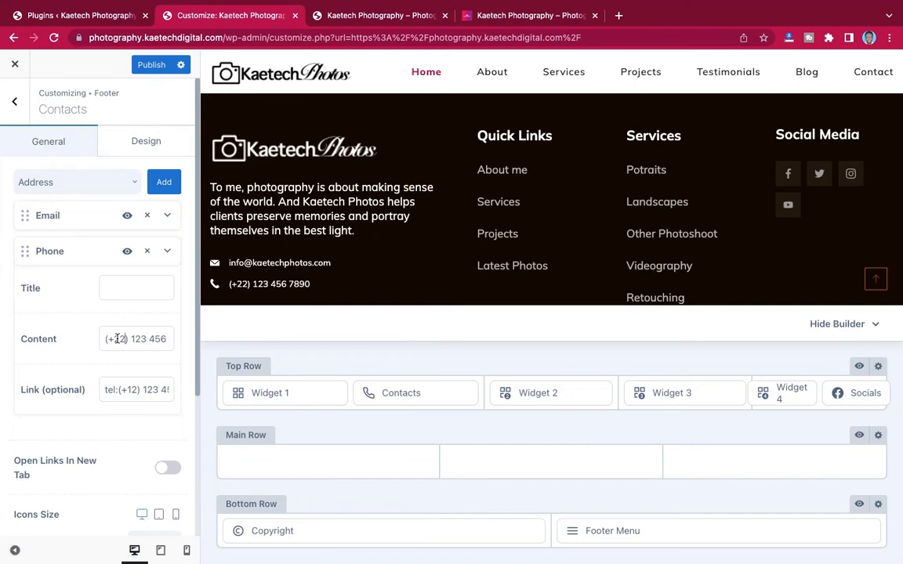
key("BackSpace")
type("33")
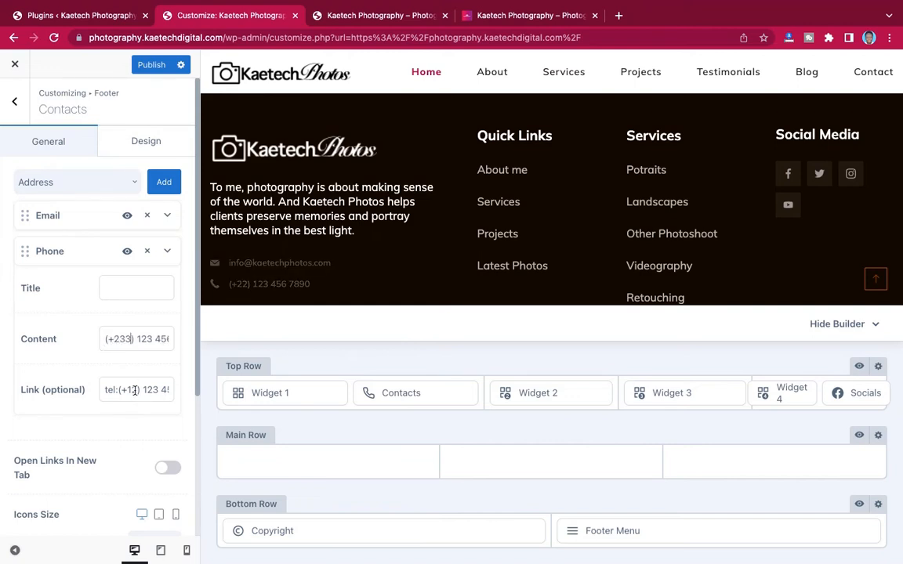
left_click(133, 390)
key("BackSpace")
key("BackSpace")
type("23")
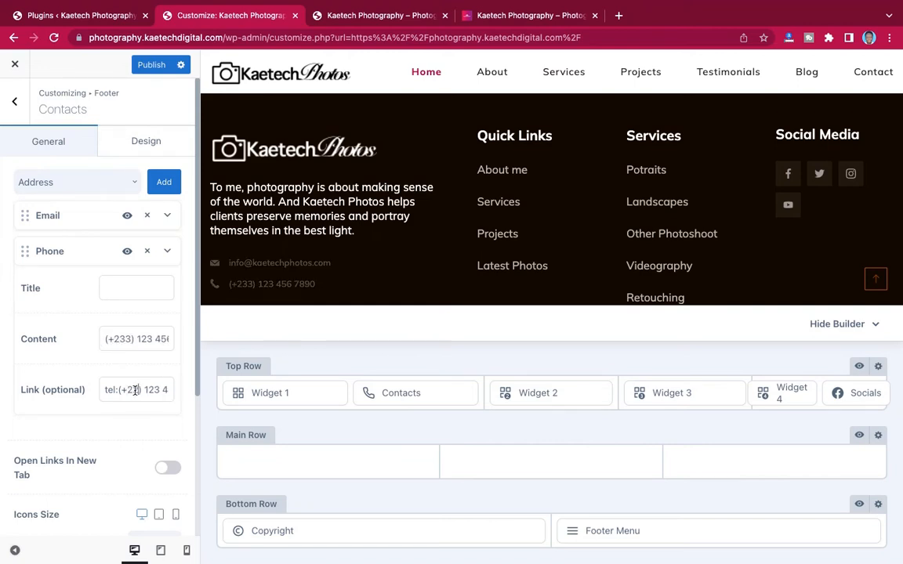
type("3")
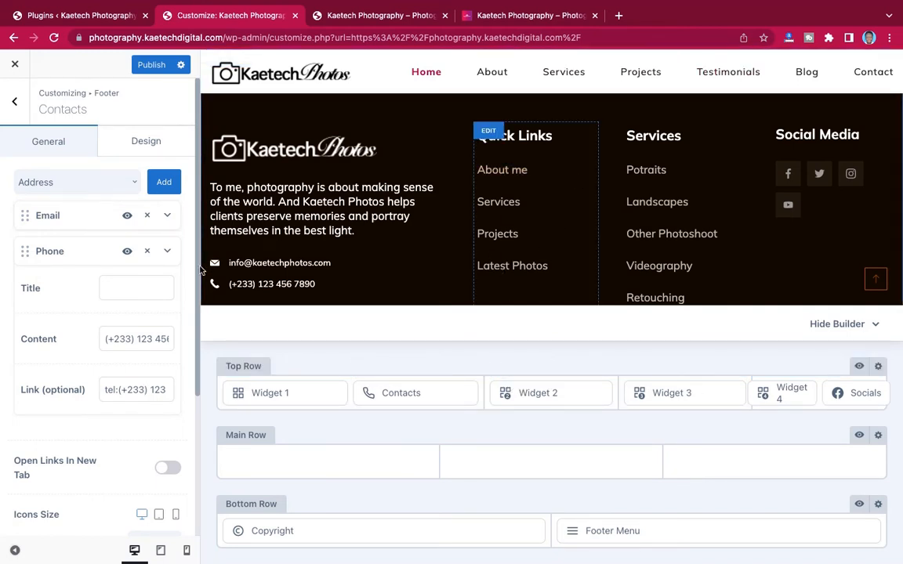
left_click(152, 65)
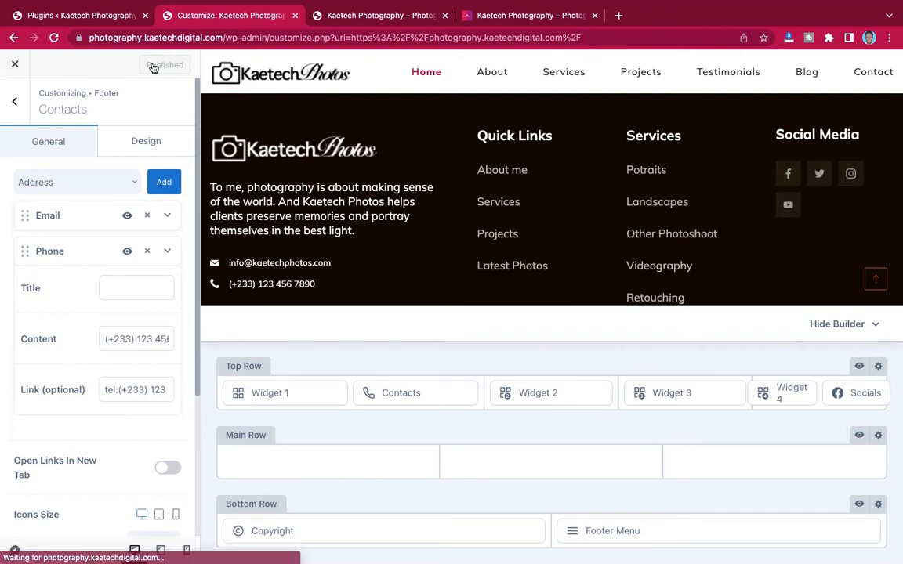
left_click(17, 104)
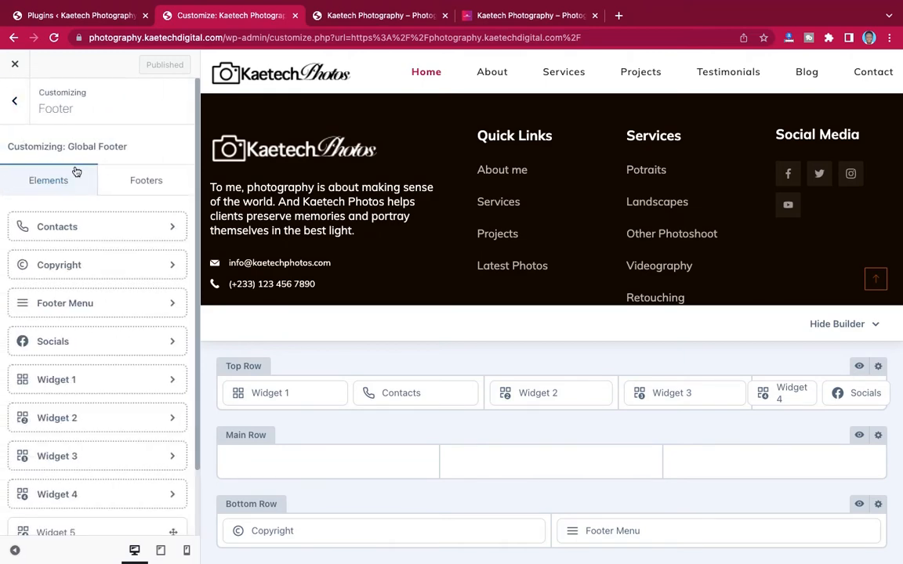
- Look over the Typography panel (Mulish base, Cormorant headings), then scroll the main options list
left_click(16, 103)
scroll(77, 306, "down", 5)
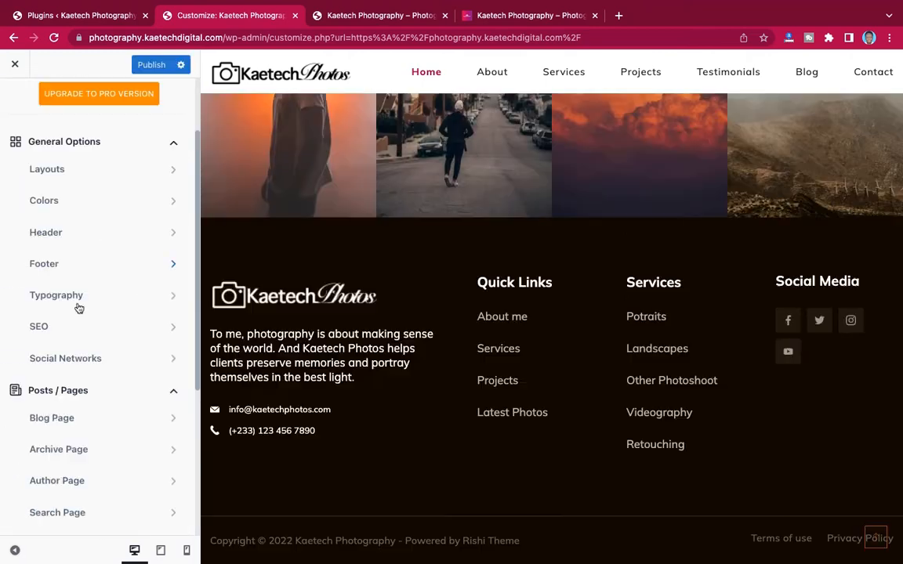
scroll(77, 307, "down", 2)
scroll(78, 307, "up", 3)
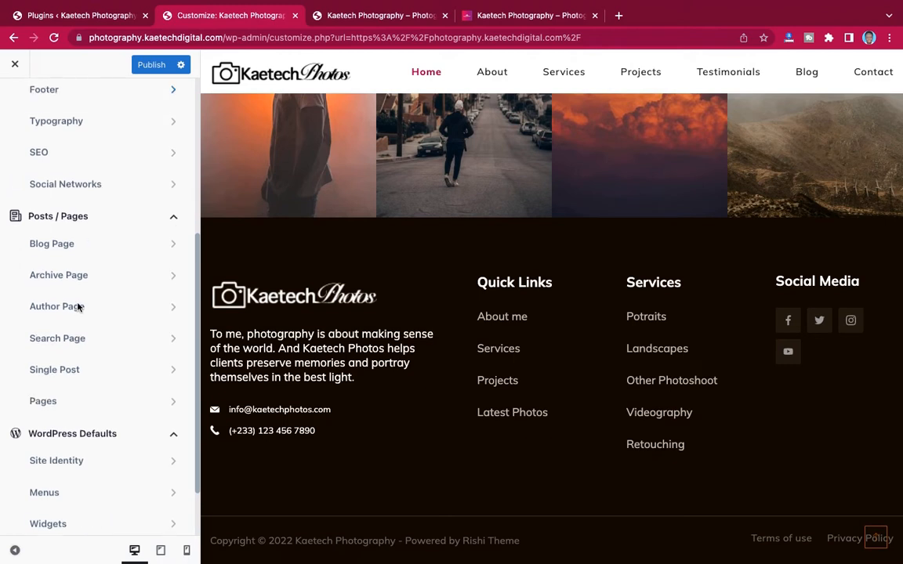
scroll(77, 308, "up", 2)
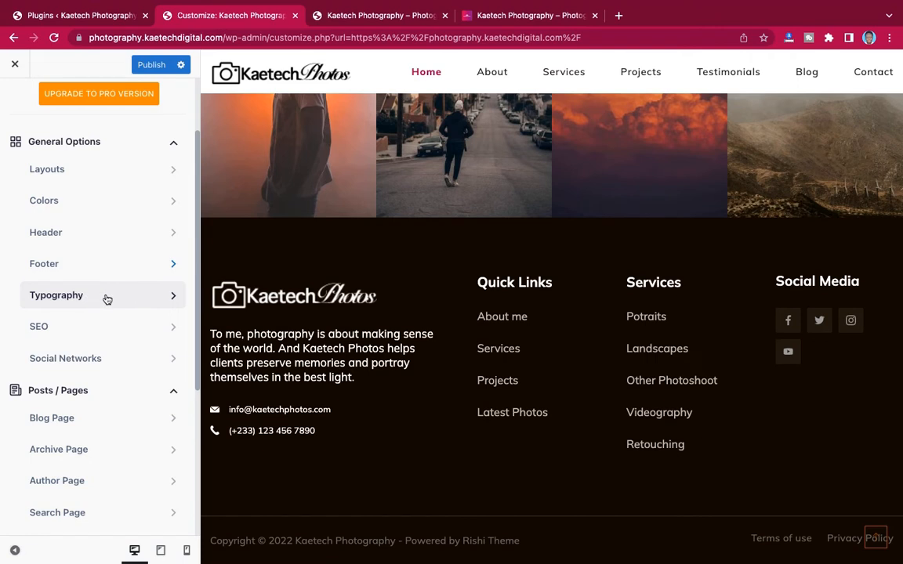
left_click(107, 297)
scroll(60, 339, "up", 3)
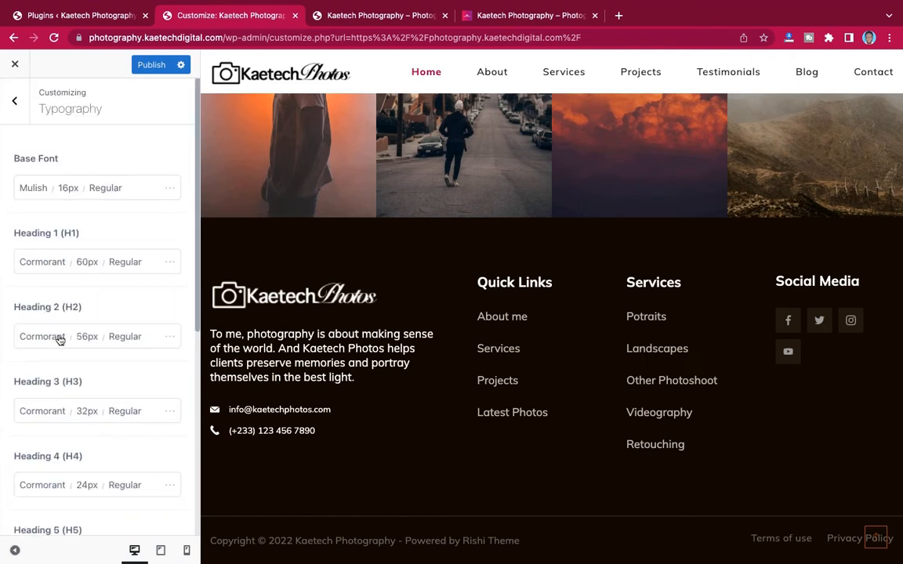
scroll(73, 403, "down", 5)
scroll(73, 403, "up", 5)
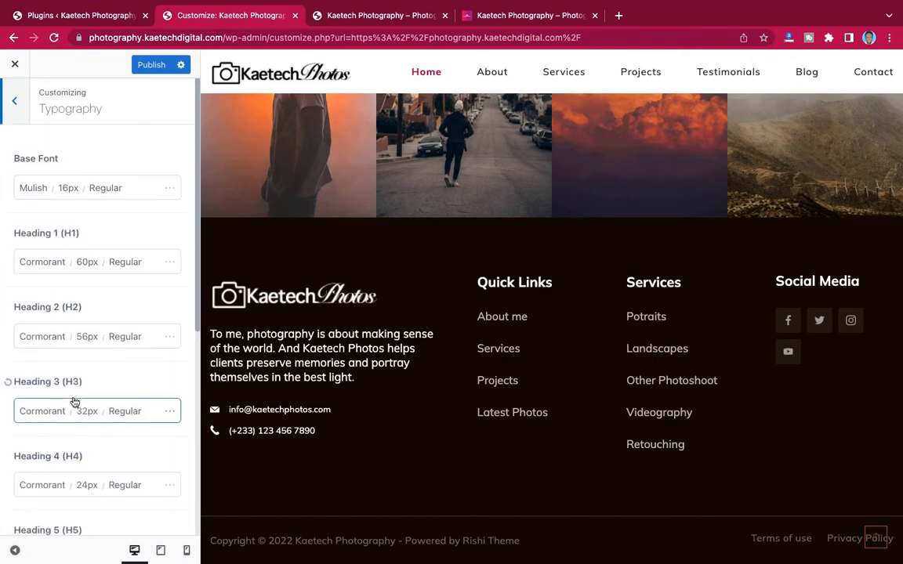
left_click(17, 113)
scroll(88, 284, "down", 5)
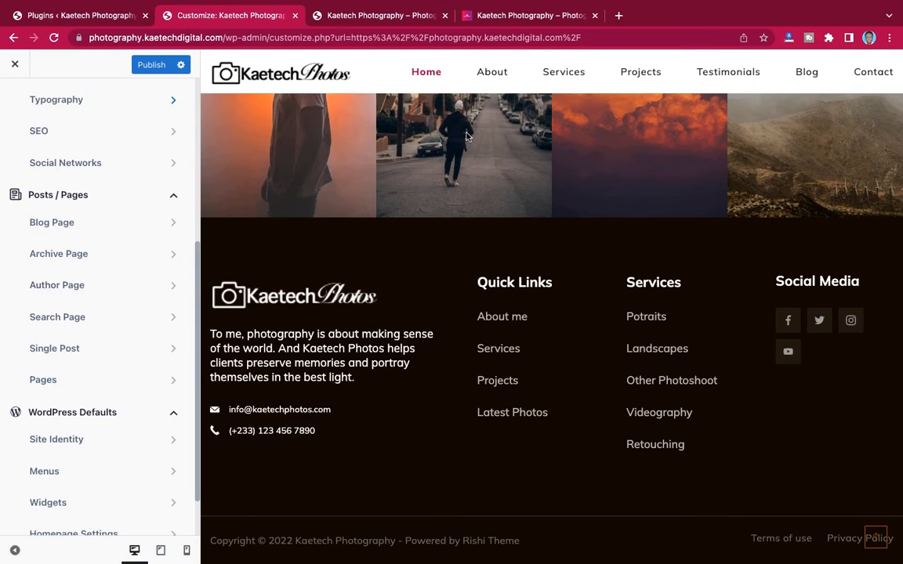
scroll(46, 286, "down", 1)
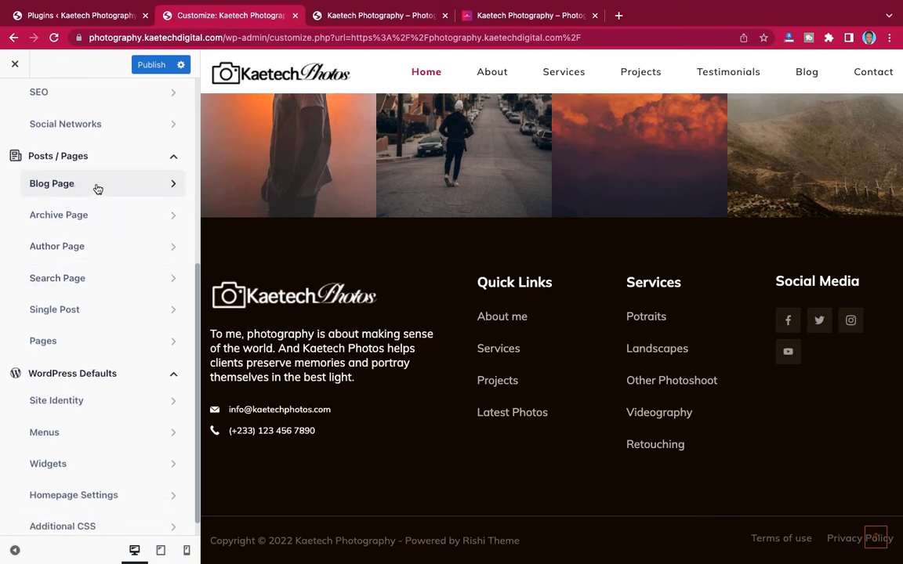
scroll(81, 278, "down", 1)
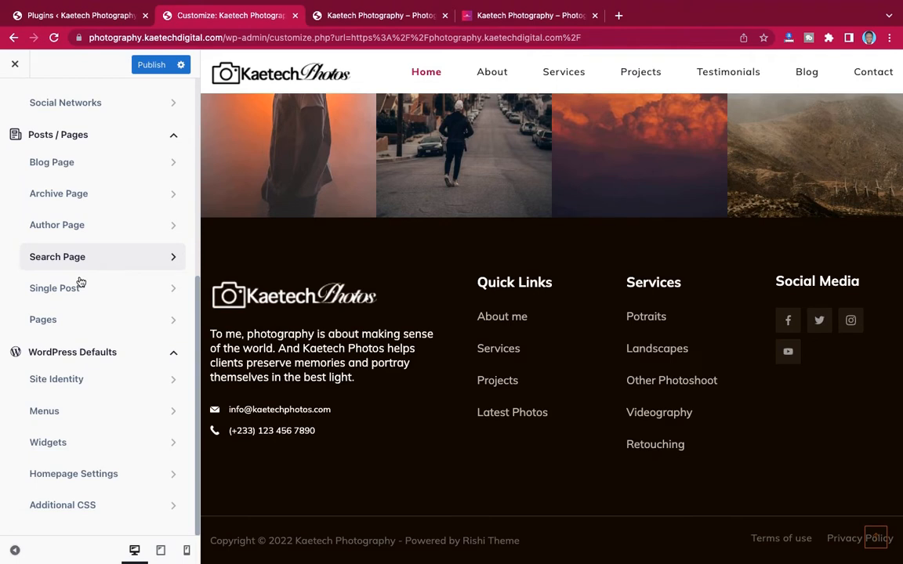
- In Site Identity, set the pink Kaetech Photos logo as the site icon, skipping cropping
left_click(89, 381)
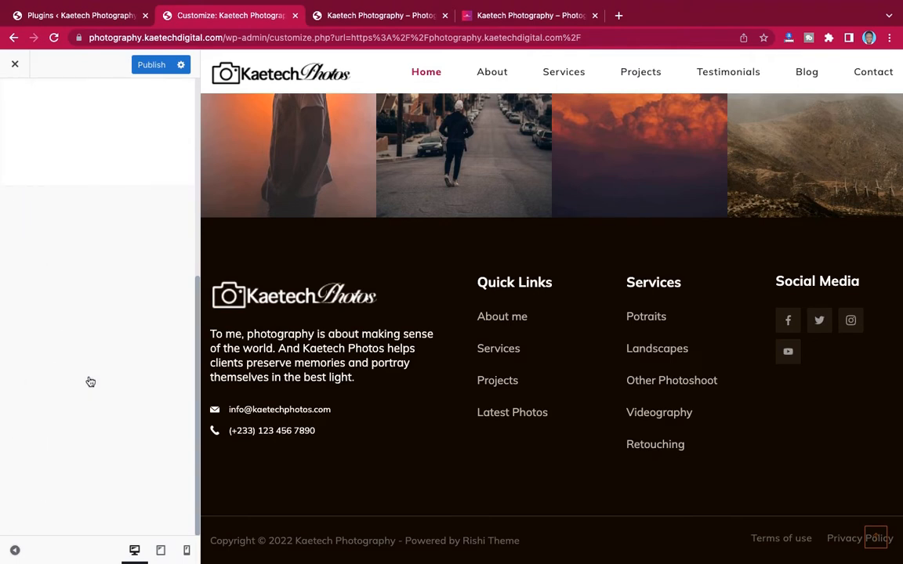
left_click(83, 255)
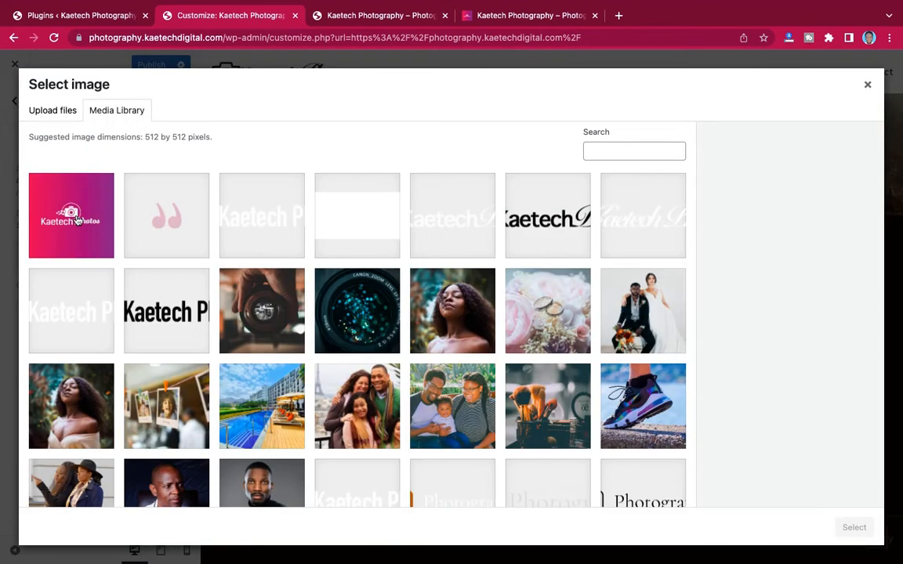
left_click(73, 200)
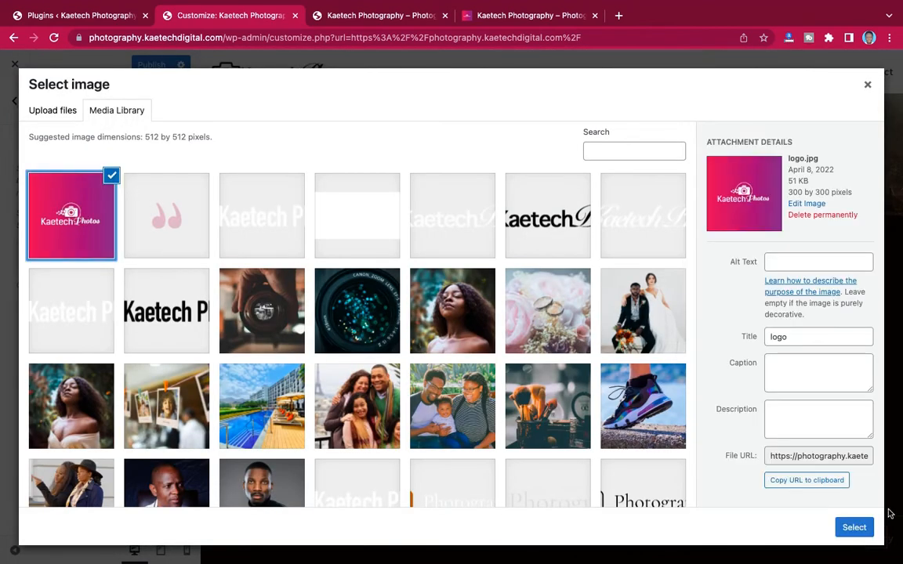
left_click(855, 528)
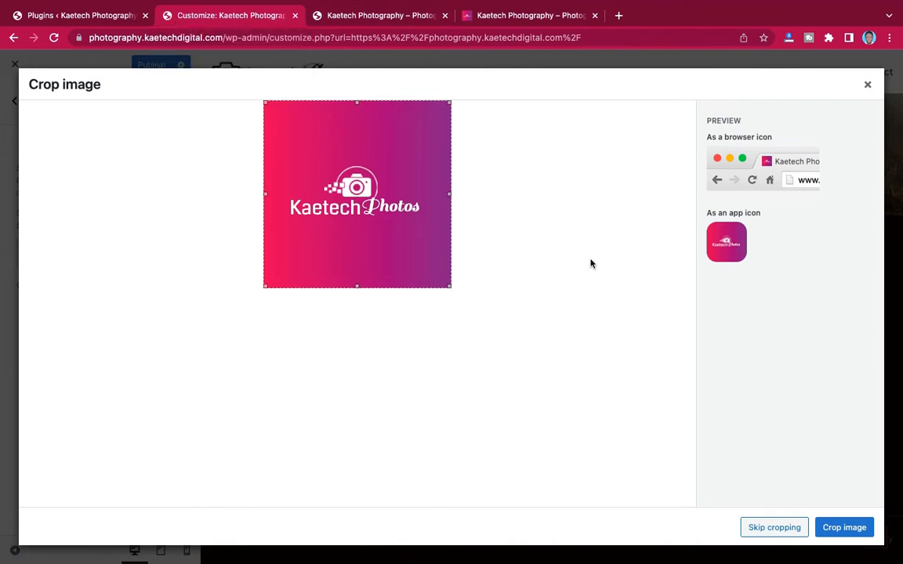
left_click(775, 528)
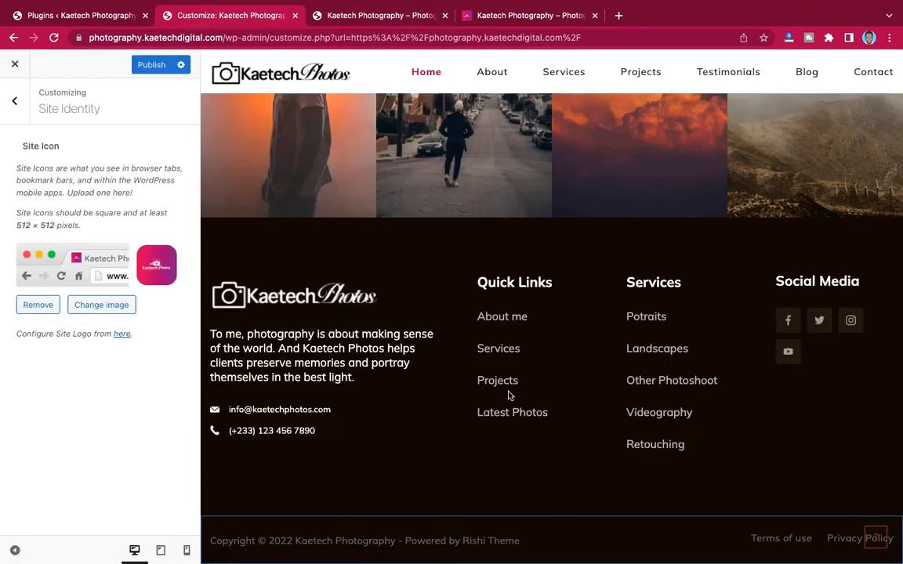
- Publish the new site icon and return to the main Customizer menu
left_click(159, 66)
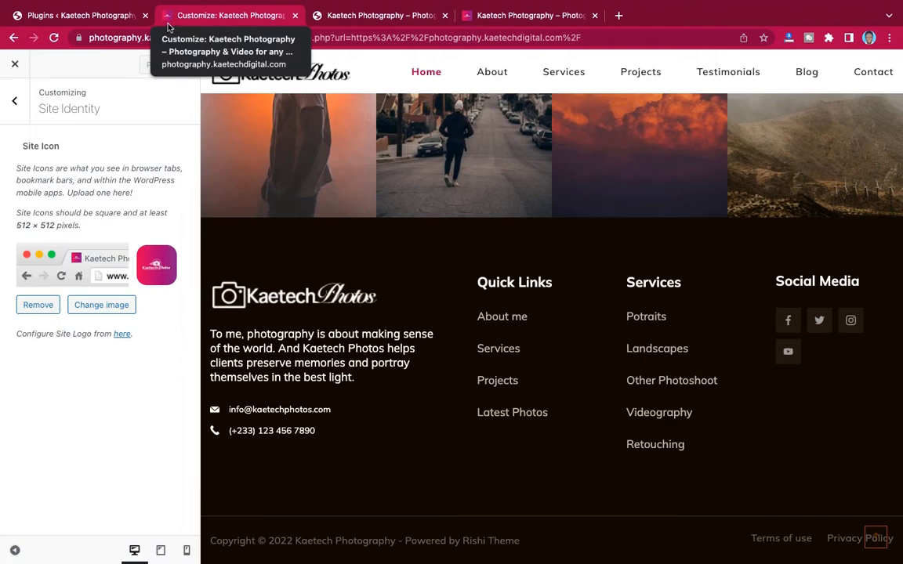
left_click(17, 103)
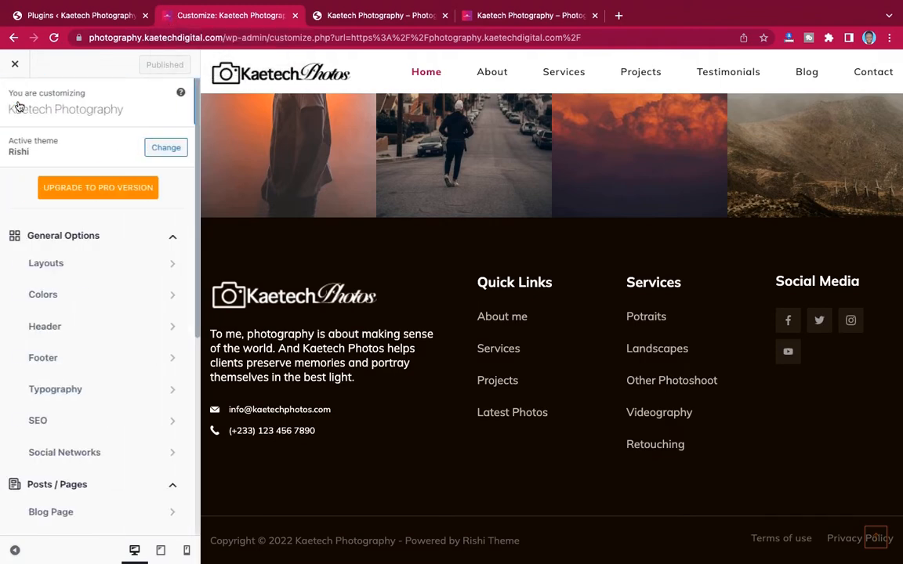
scroll(20, 110, "down", 5)
scroll(95, 256, "up", 5)
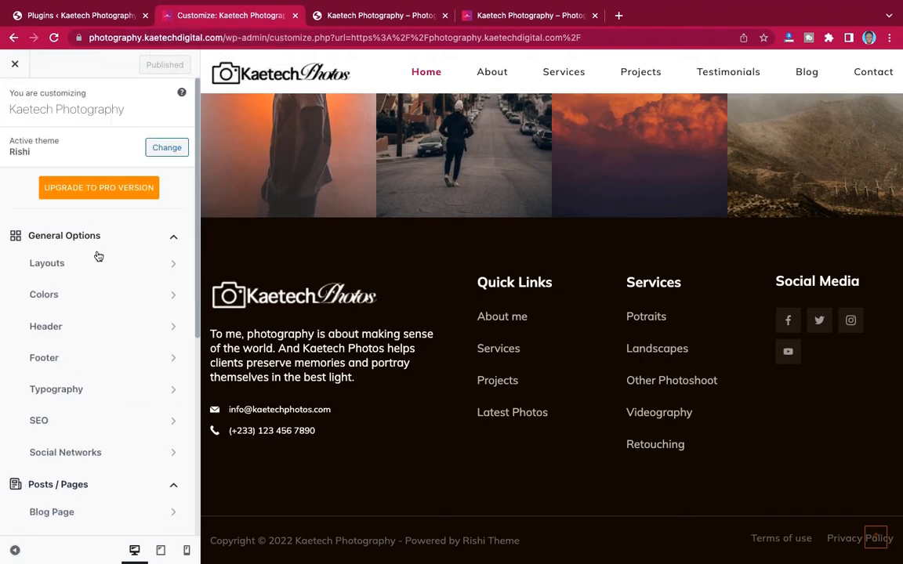
scroll(114, 281, "down", 5)
scroll(114, 280, "up", 5)
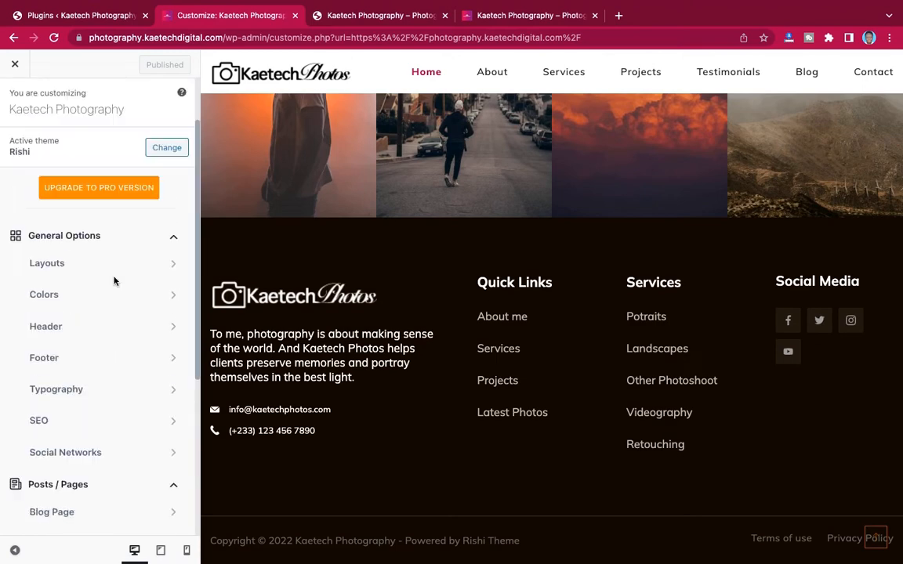
scroll(462, 215, "up", 5)
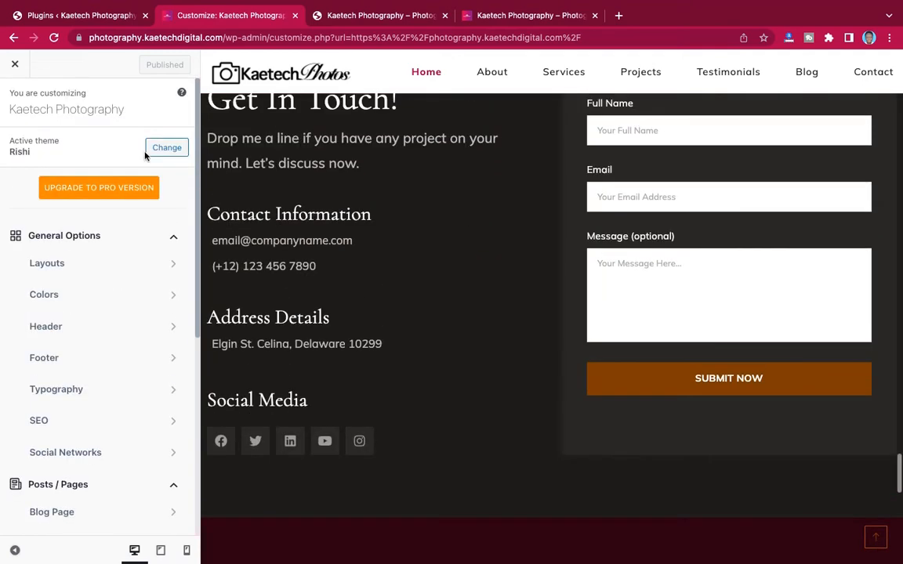
- Close the Customizer, scroll through the live homepage, then return to the Plugins admin page
left_click(16, 66)
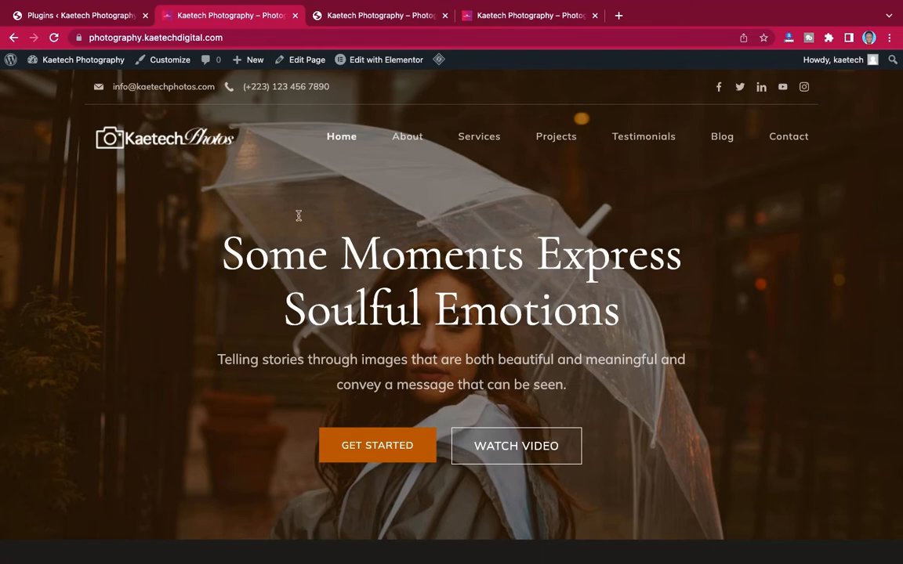
scroll(572, 267, "down", 20)
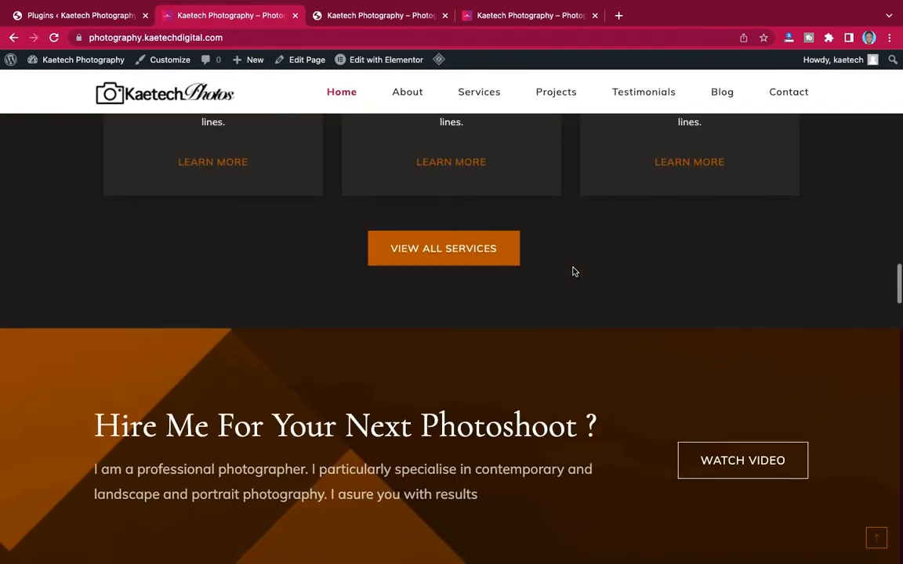
scroll(572, 272, "up", 15)
scroll(572, 271, "up", 4)
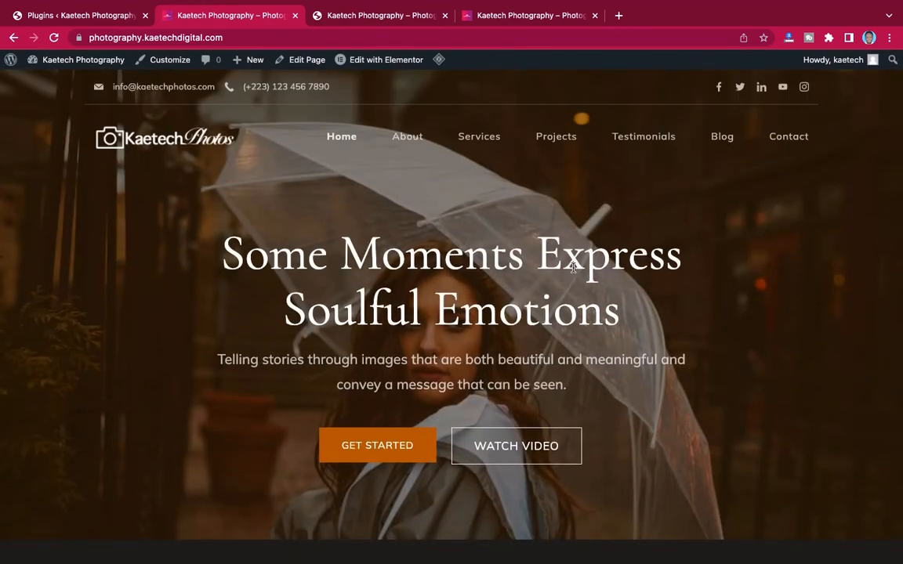
scroll(572, 268, "down", 20)
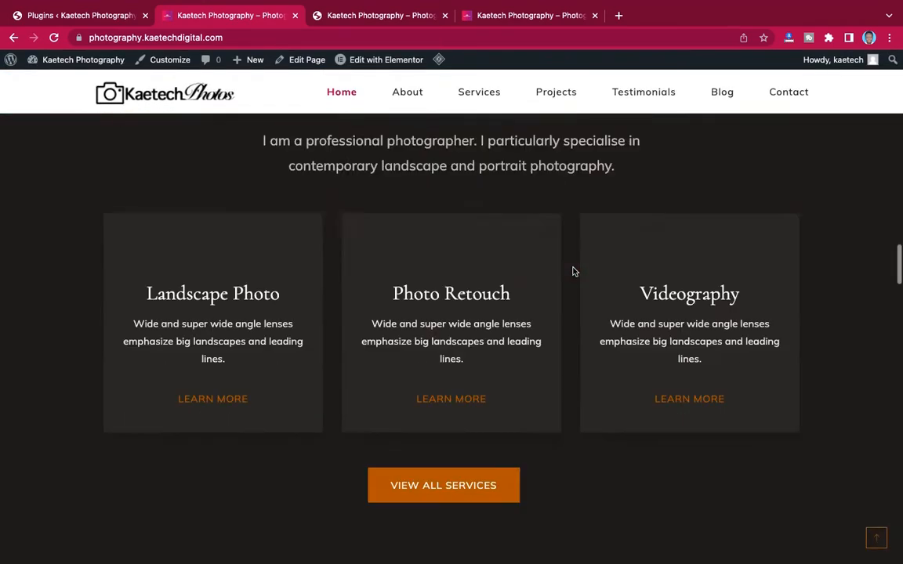
scroll(573, 272, "up", 20)
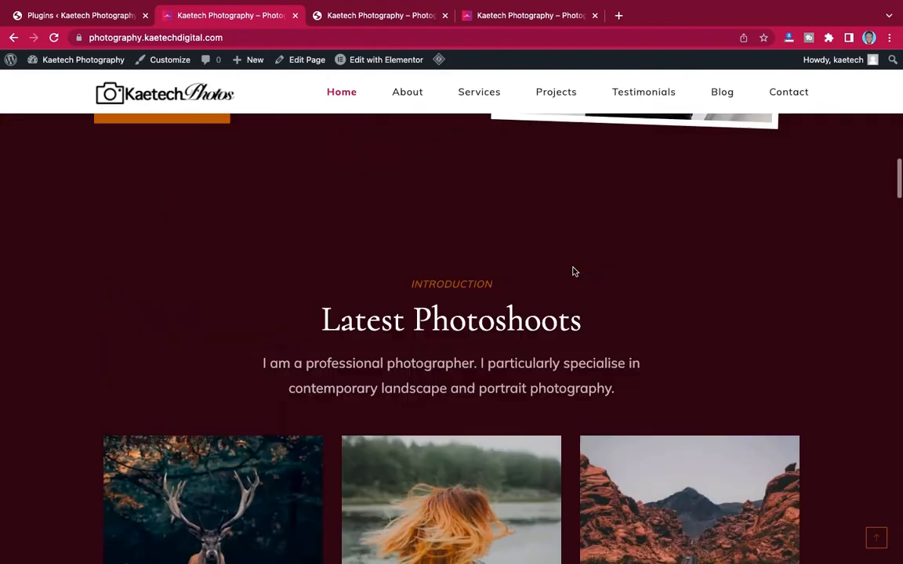
scroll(572, 272, "up", 3)
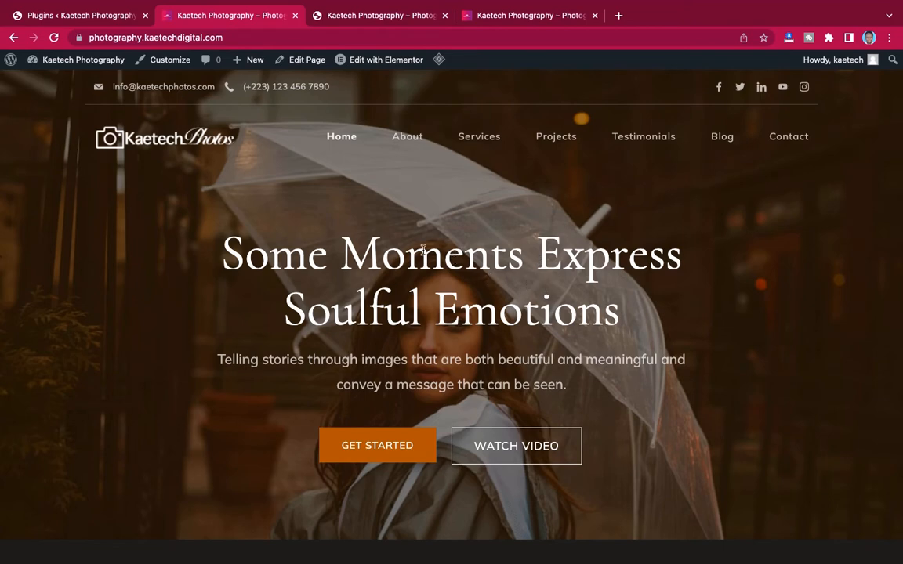
left_click(88, 18)
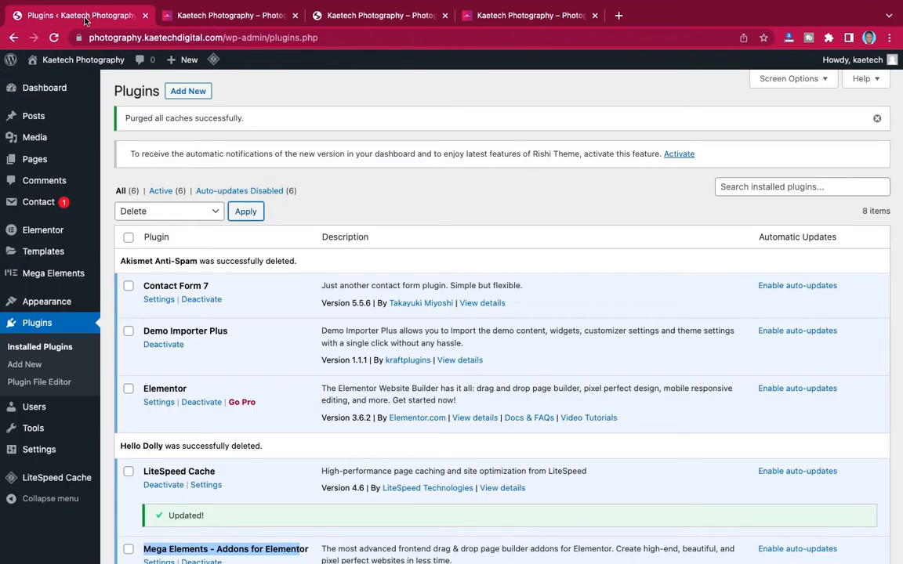
- Review the All Pages list in the admin, then return to the live homepage tab
mouse_move(30, 124)
mouse_move(32, 160)
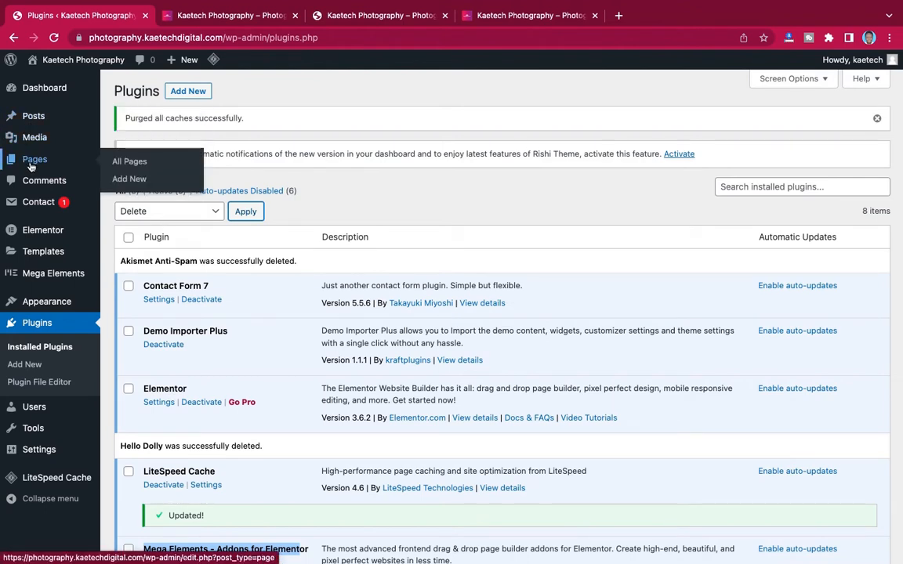
left_click(132, 163)
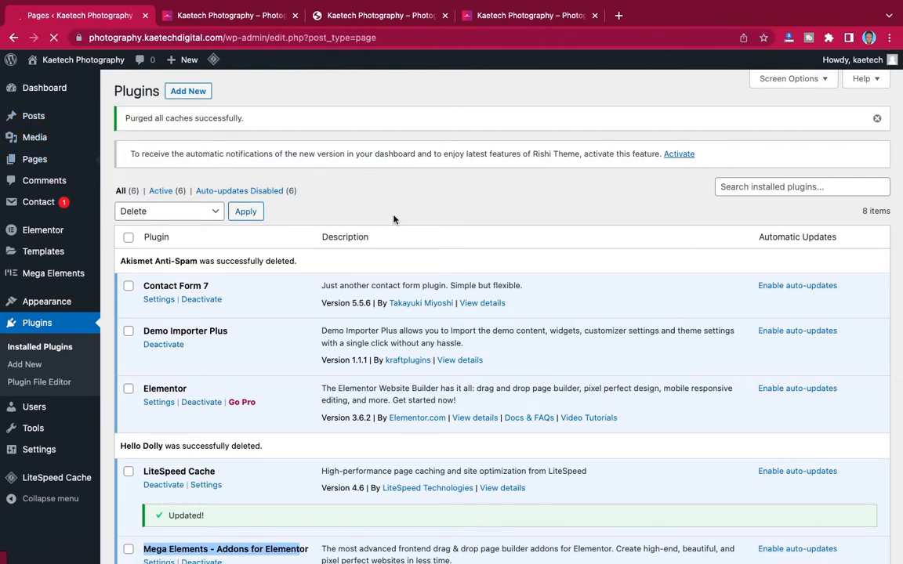
scroll(394, 220, "down", 3)
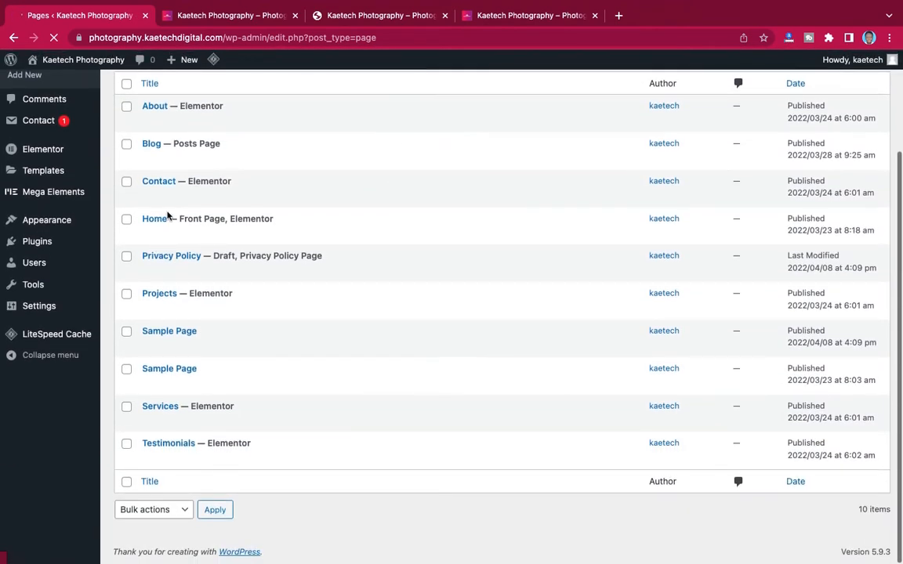
mouse_move(164, 221)
scroll(164, 221, "up", 1)
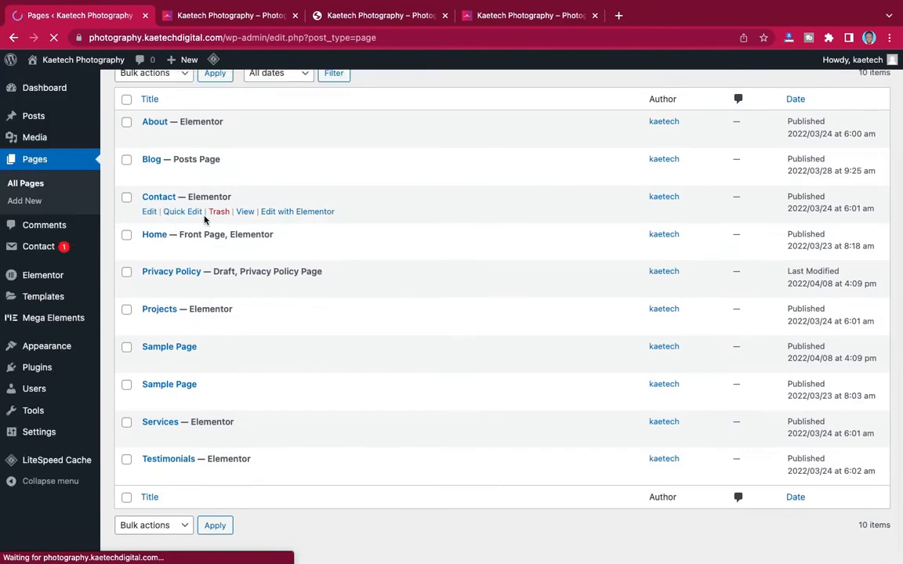
mouse_move(167, 239)
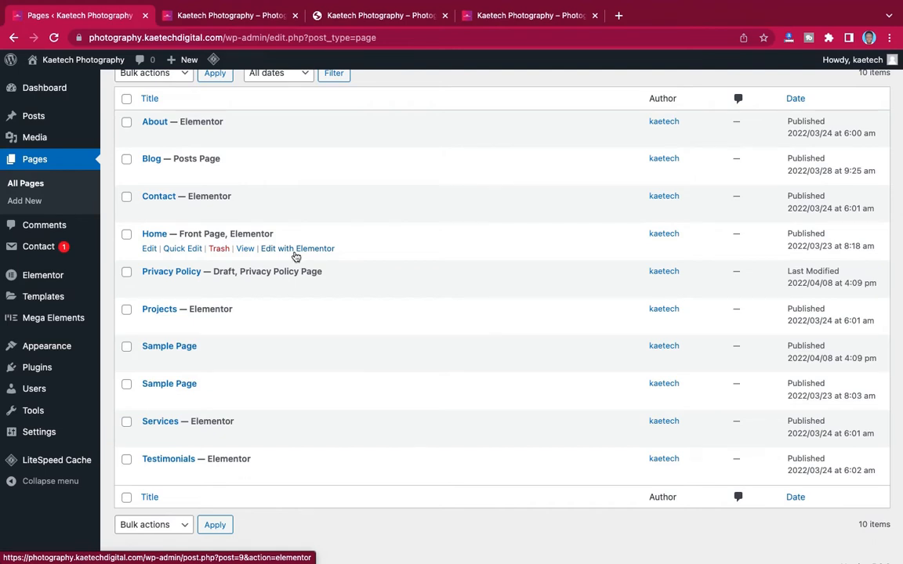
left_click(249, 24)
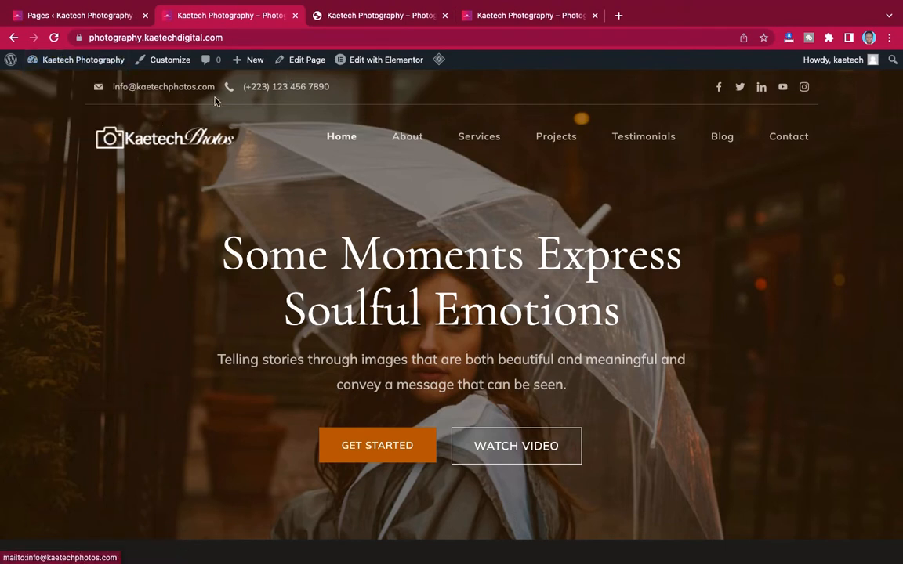
mouse_move(400, 67)
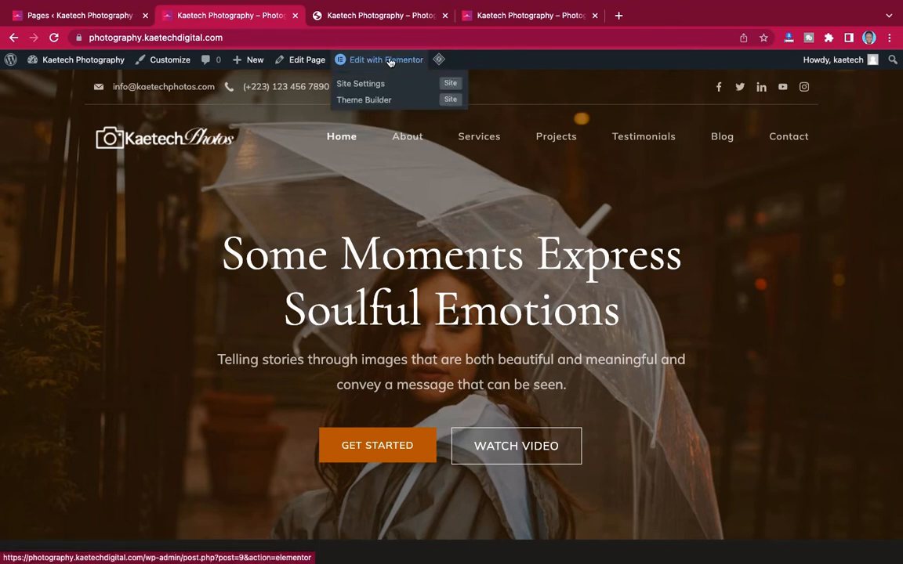
- Open the Home page with Edit with Elementor and scroll through its sections in the editor
left_click(389, 62)
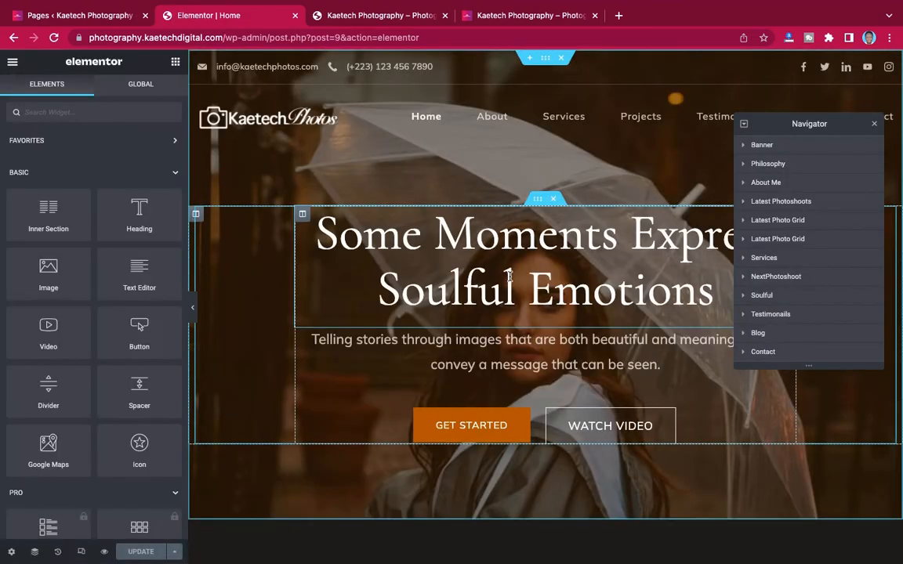
scroll(509, 277, "down", 6)
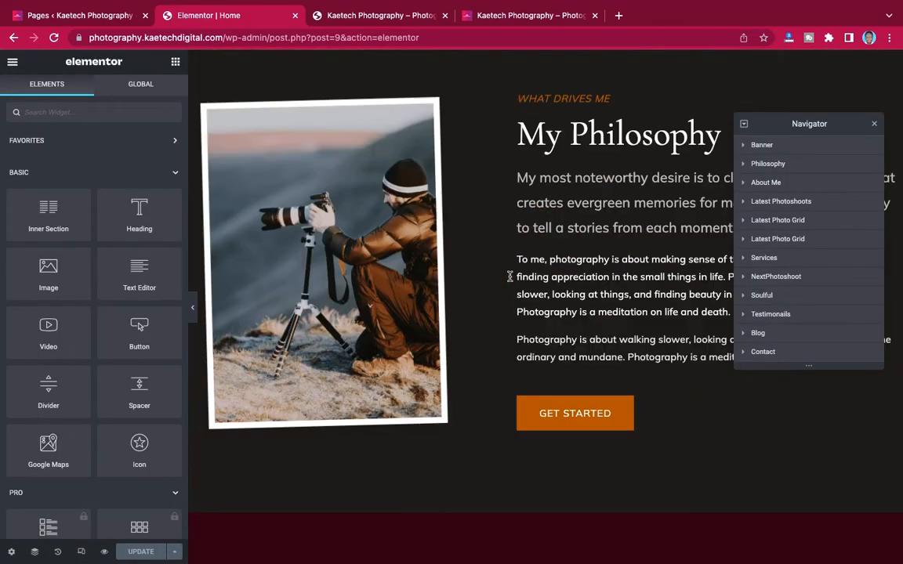
scroll(509, 277, "down", 7)
scroll(508, 276, "up", 7)
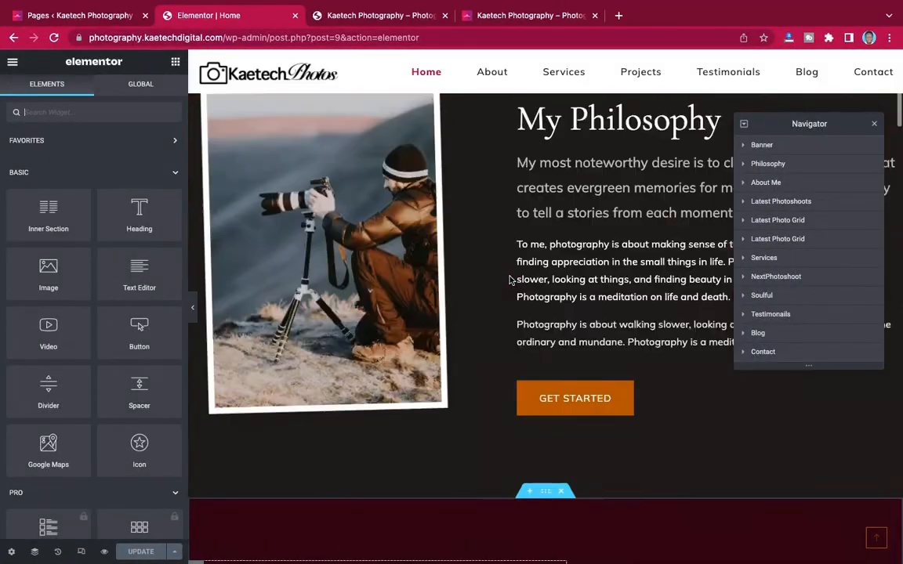
scroll(510, 280, "up", 5)
scroll(509, 278, "down", 12)
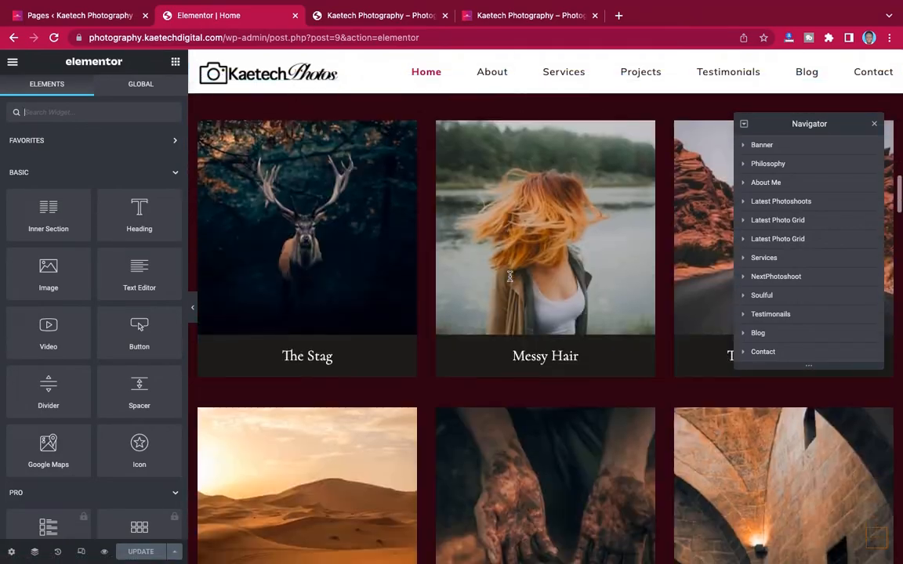
scroll(509, 278, "down", 20)
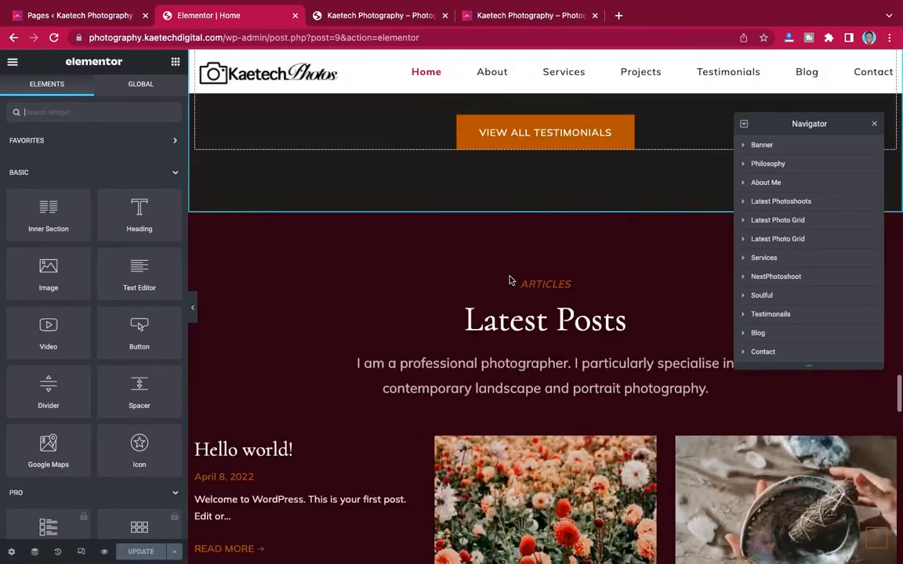
scroll(509, 280, "up", 20)
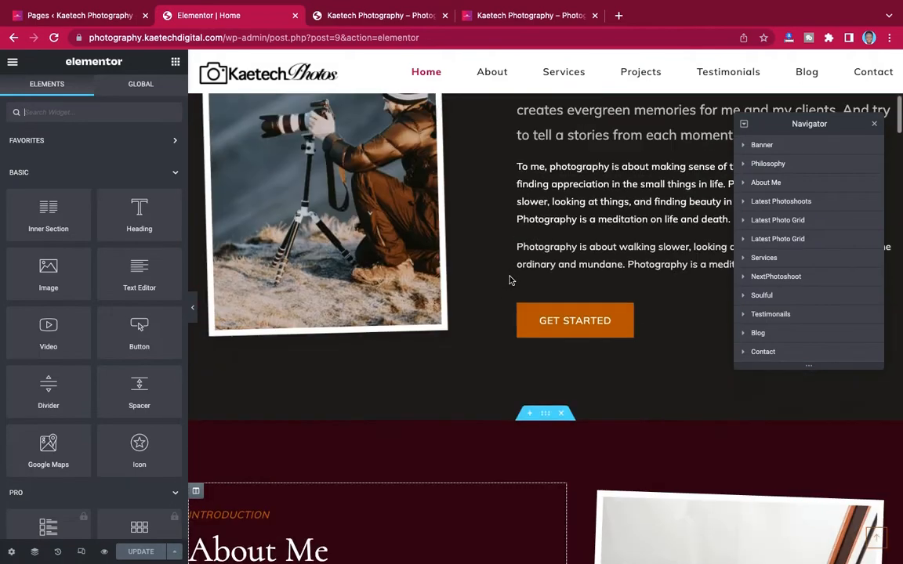
scroll(510, 280, "up", 6)
scroll(510, 278, "up", 2)
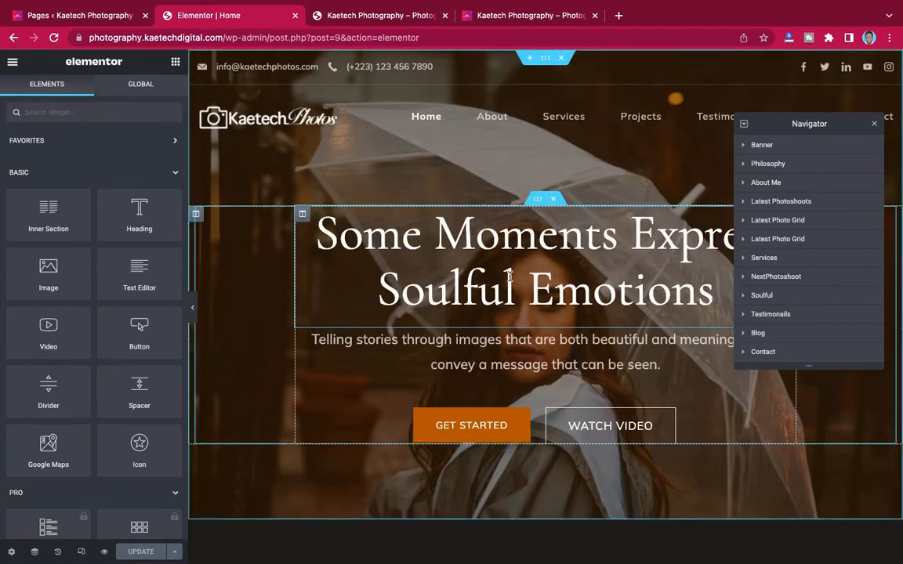
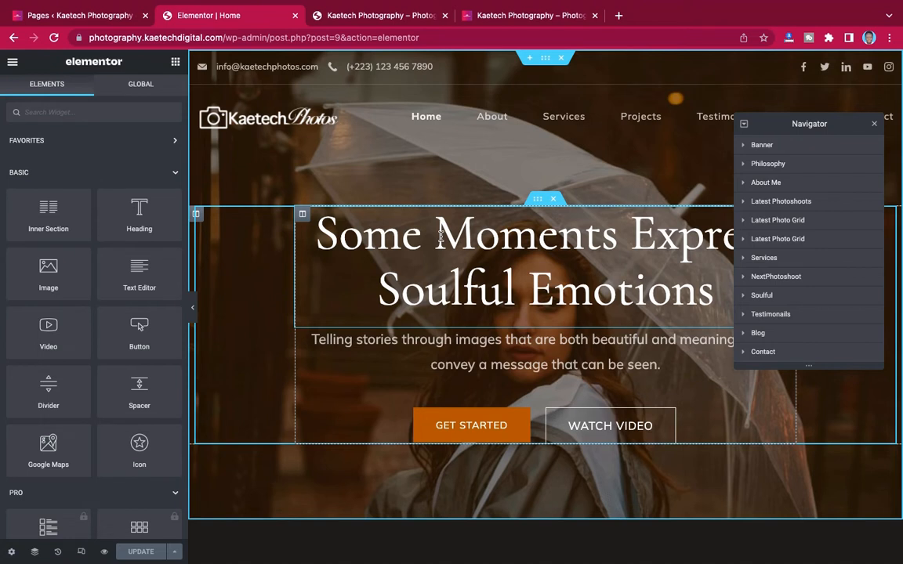
- Replace the hero heading 'Some Moments Express Soulful Emotions' with 'Hi this Kaetech Photos'
left_click_drag(651, 265, 436, 239)
left_click_drag(647, 284, 697, 294)
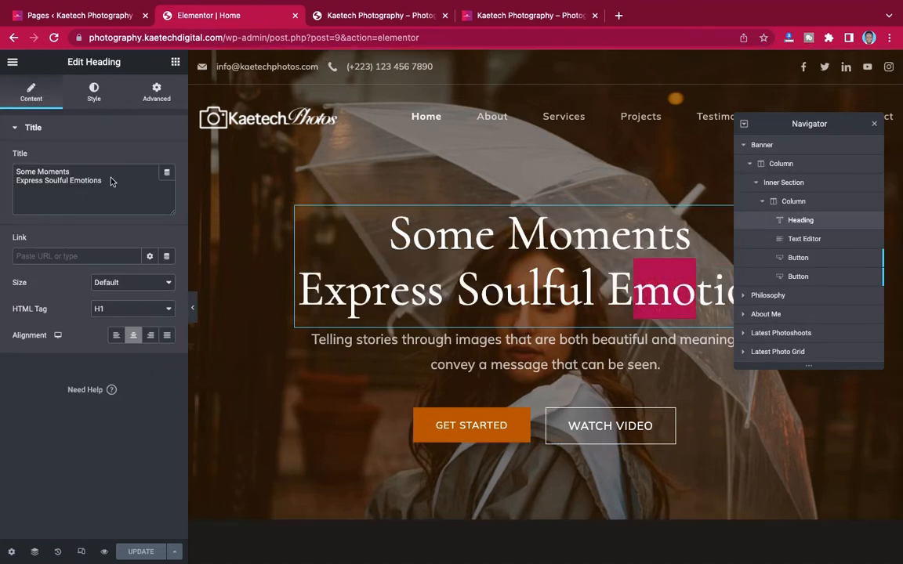
left_click_drag(110, 180, 9, 171)
type("hs")
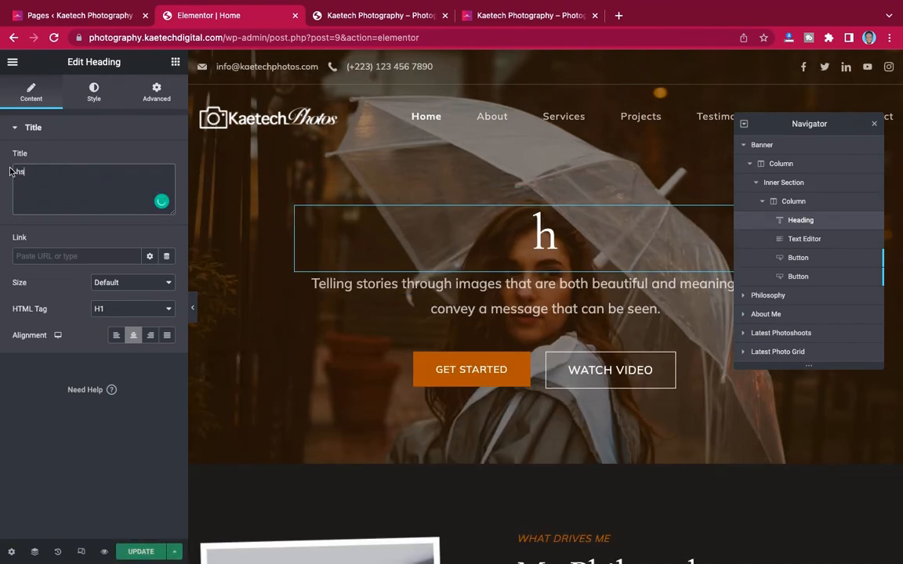
key("BackSpace")
key("BackSpace")
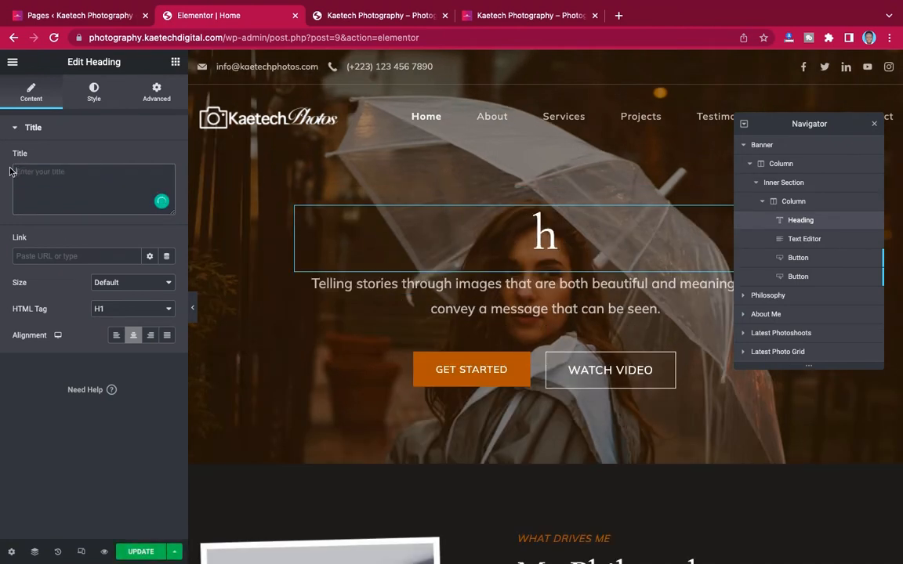
type("Hi")
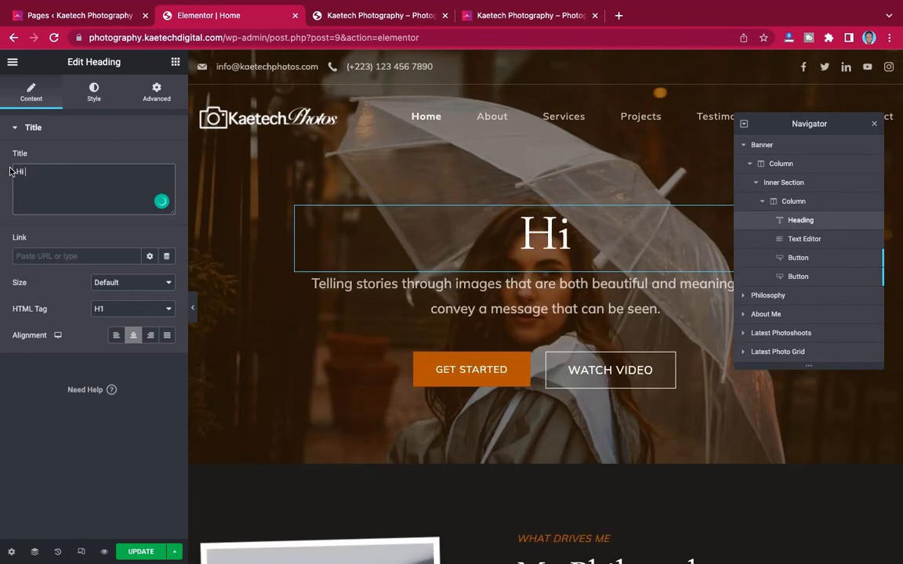
type(" this Kaetech ")
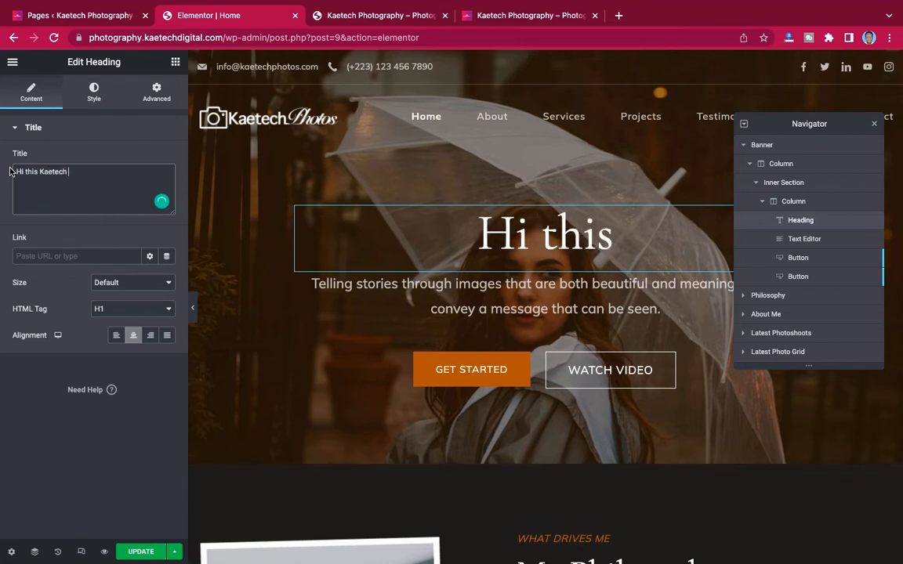
type("Phot")
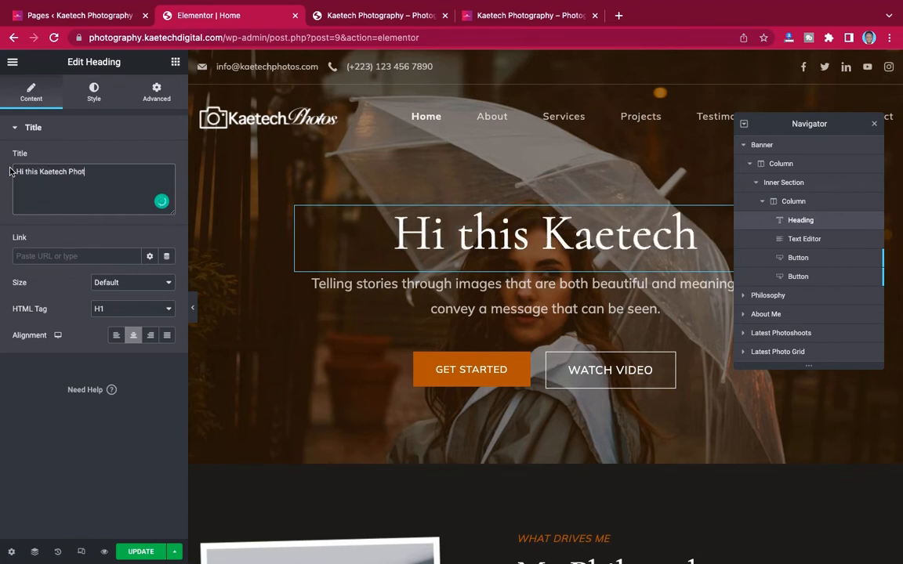
type("os")
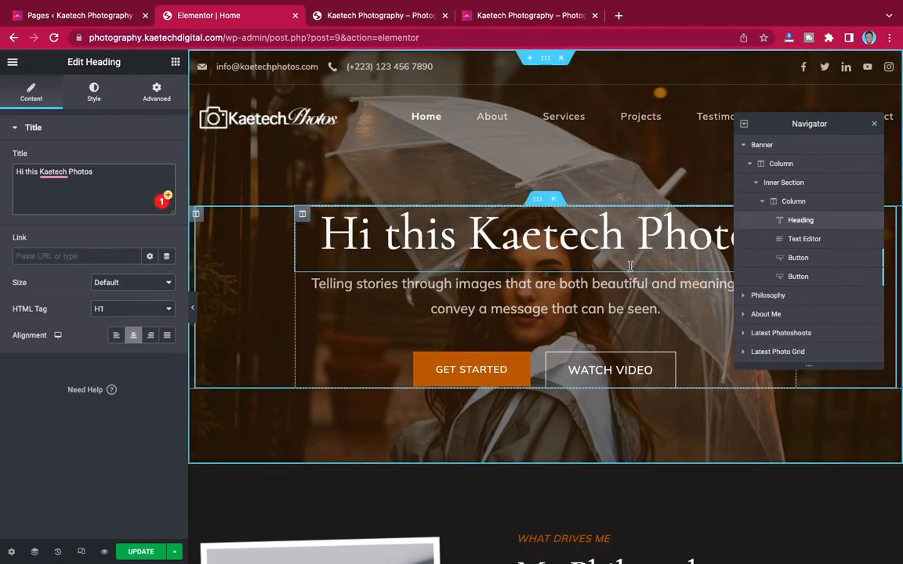
left_click(559, 288)
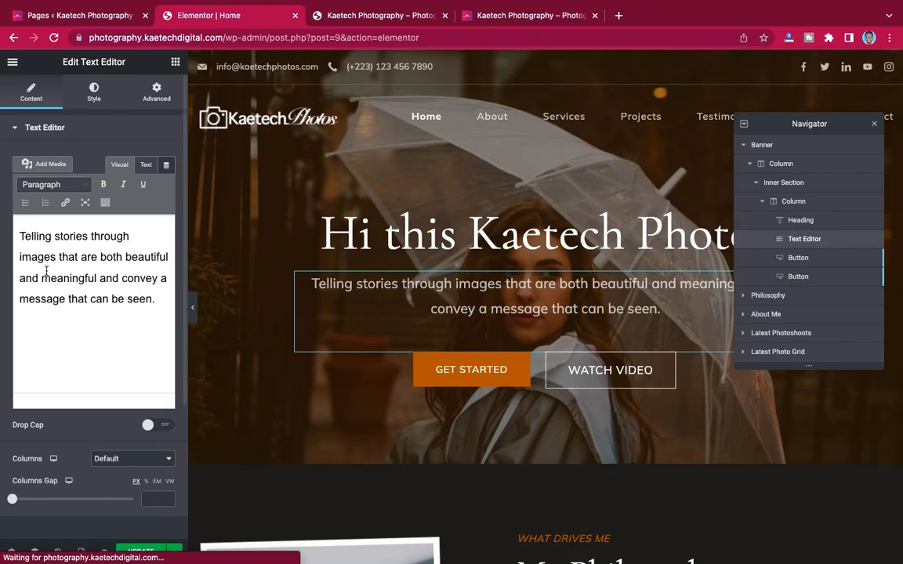
- Drag a new Heading widget from the Elements panel into the hero banner
left_click_drag(19, 238, 96, 299)
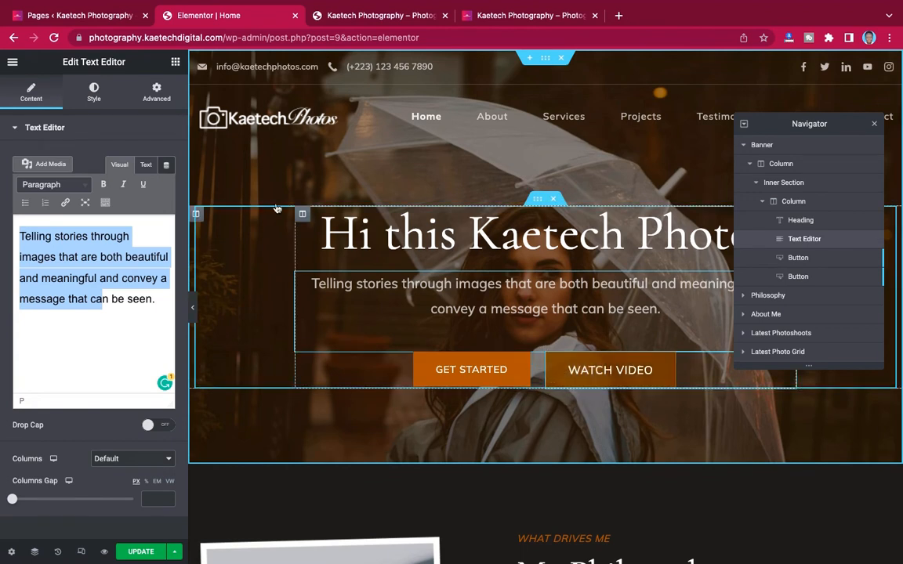
left_click(175, 66)
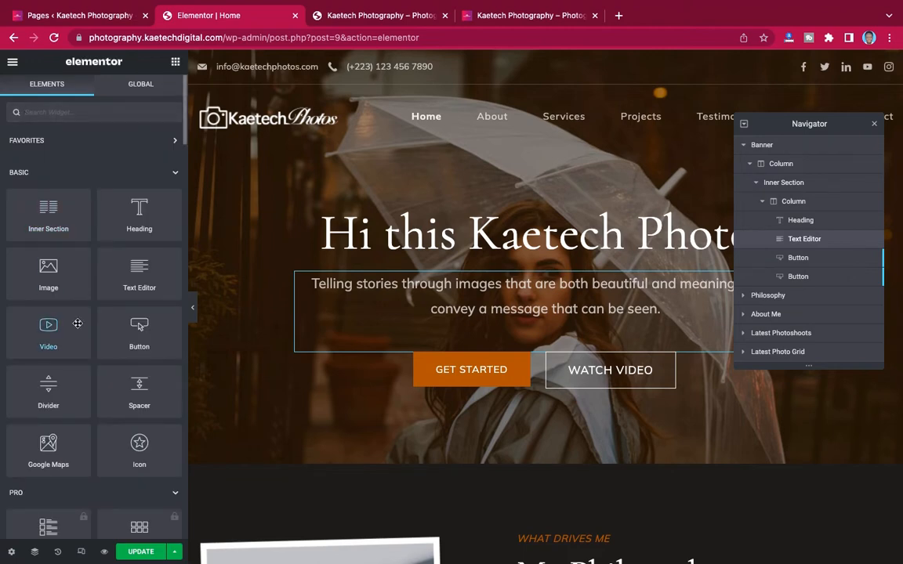
scroll(77, 326, "down", 10)
scroll(77, 326, "down", 20)
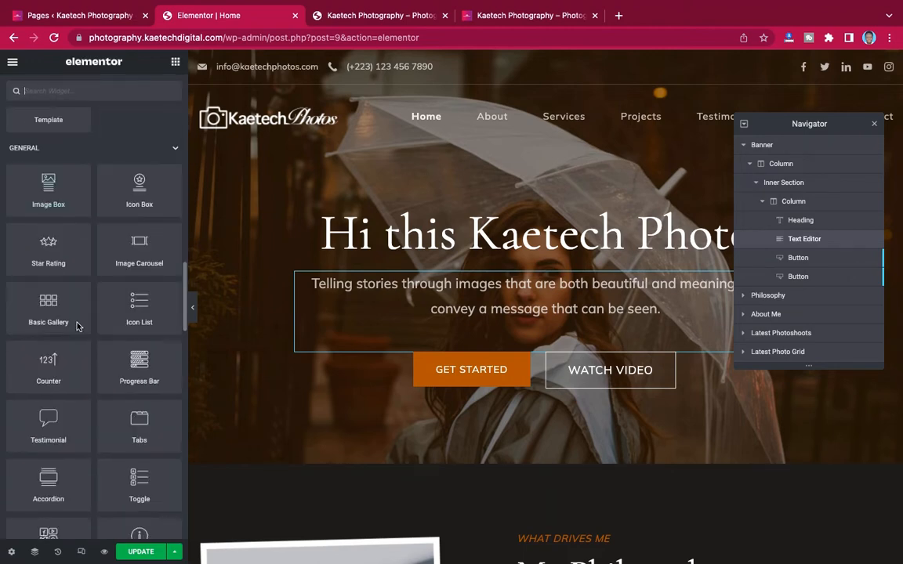
scroll(77, 324, "up", 20)
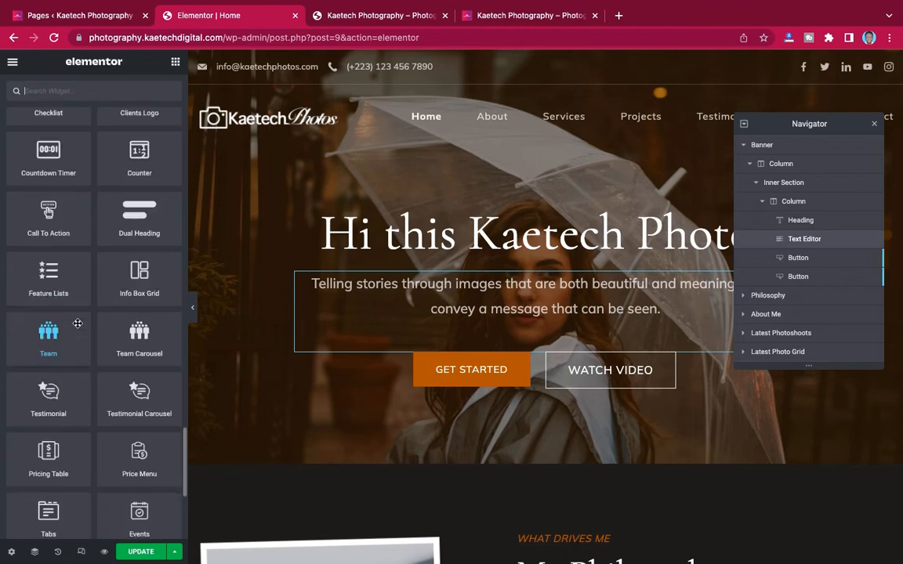
scroll(77, 326, "up", 10)
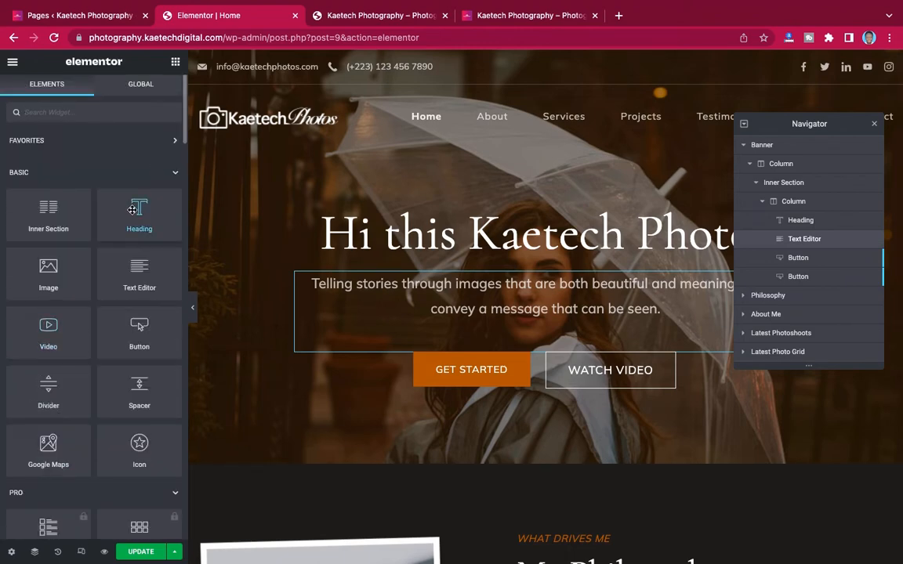
left_click_drag(133, 210, 514, 216)
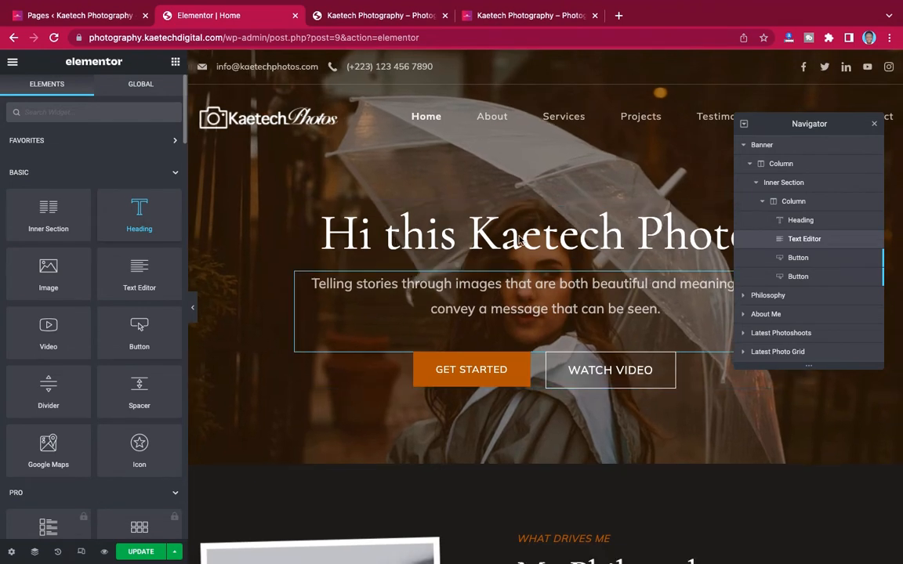
left_click_drag(519, 236, 515, 276)
left_click_drag(575, 278, 575, 278)
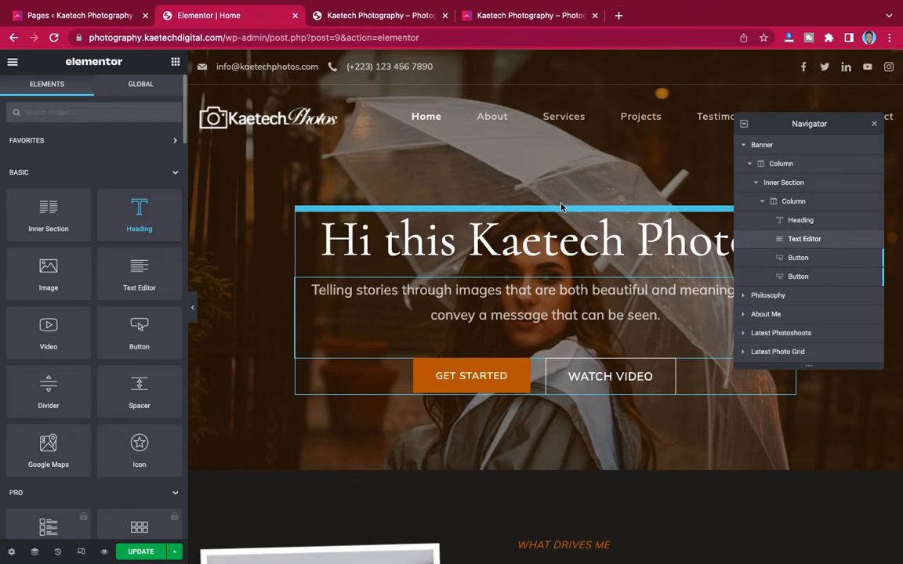
left_click_drag(562, 207, 561, 206)
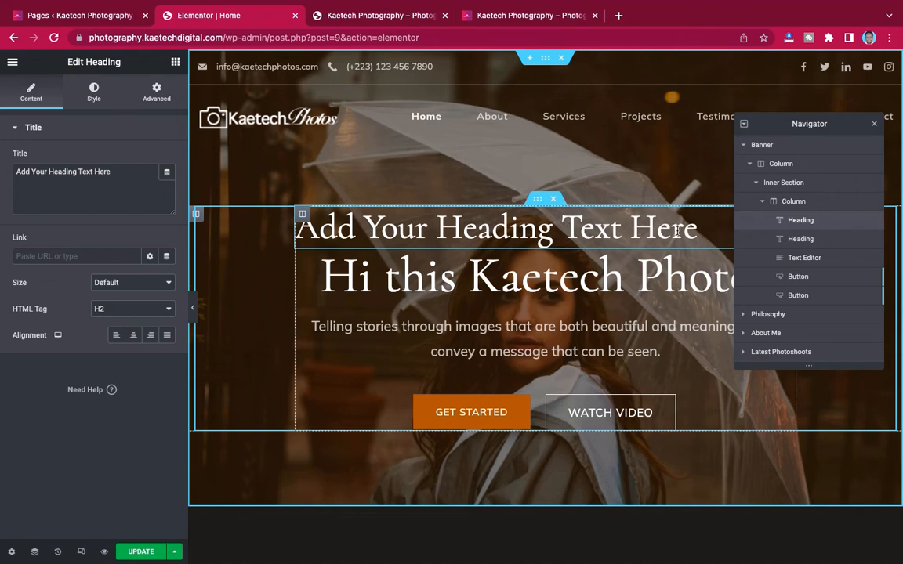
key("BackSpace")
key("BackSpace")
key("BackSpace")
key("BackSpace")
key("BackSpace")
key("BackSpace")
key("BackSpace")
key("BackSpace")
key("BackSpace")
key("BackSpace")
key("BackSpace")
key("BackSpace")
key("BackSpace")
key("BackSpace")
key("BackSpace")
key("BackSpace")
key("BackSpace")
key("BackSpace")
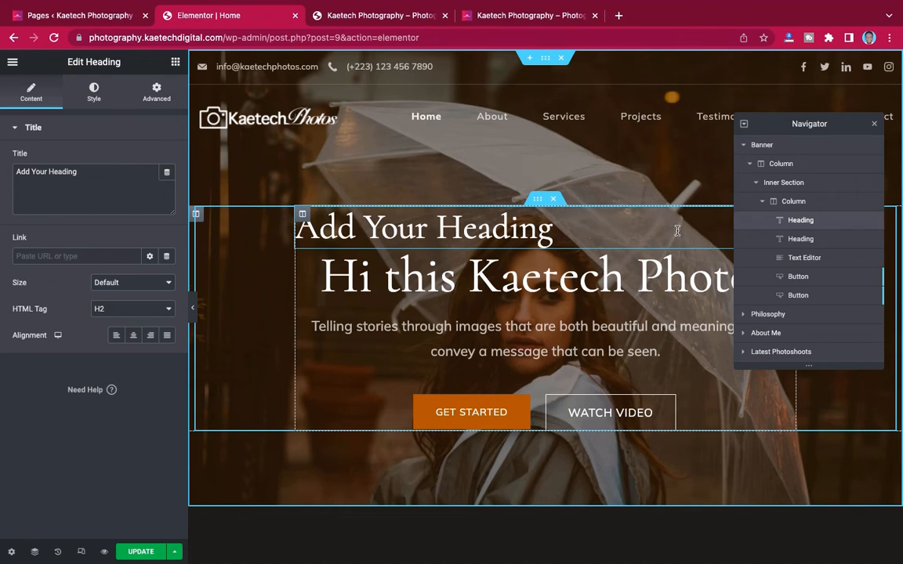
key("BackSpace")
key("BackSpace")
key("BackSpace")
key("BackSpace")
key("BackSpace")
key("BackSpace")
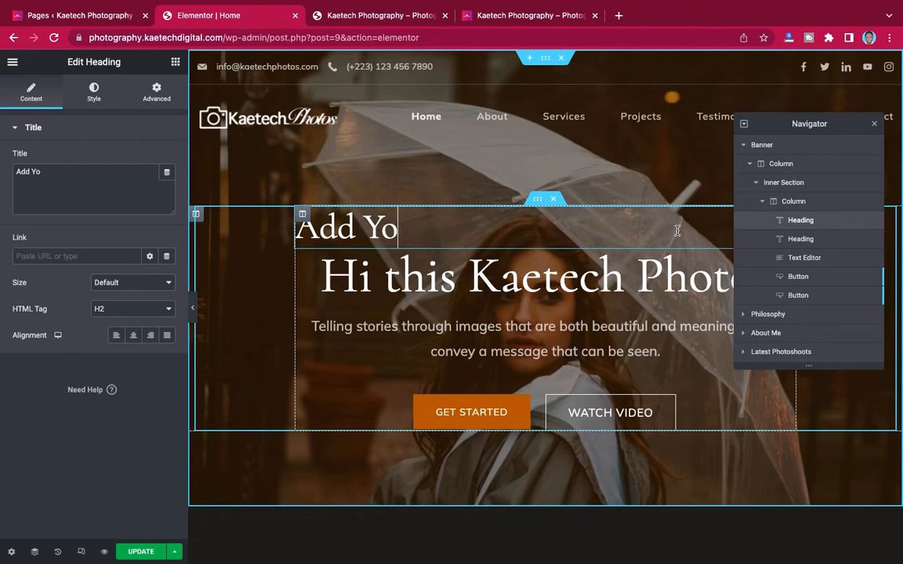
key("BackSpace")
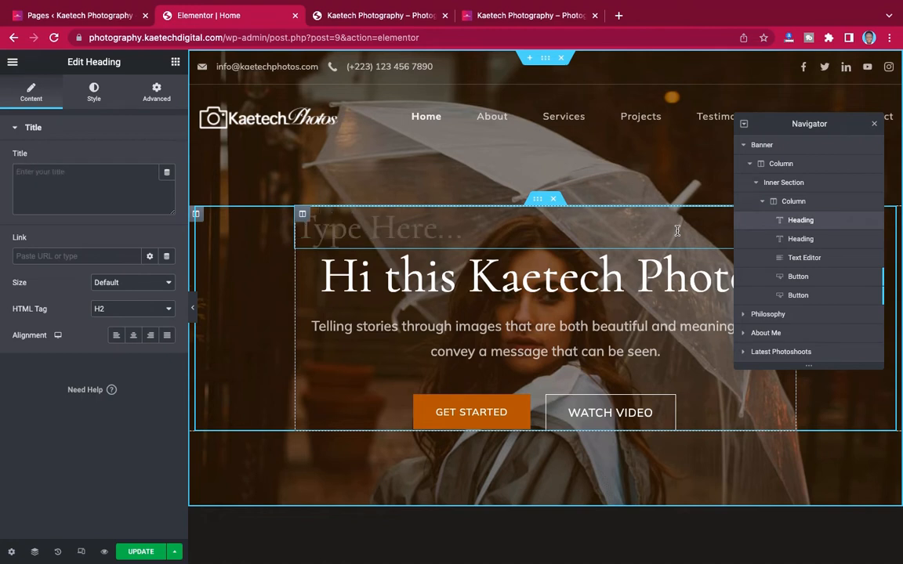
type("This is ")
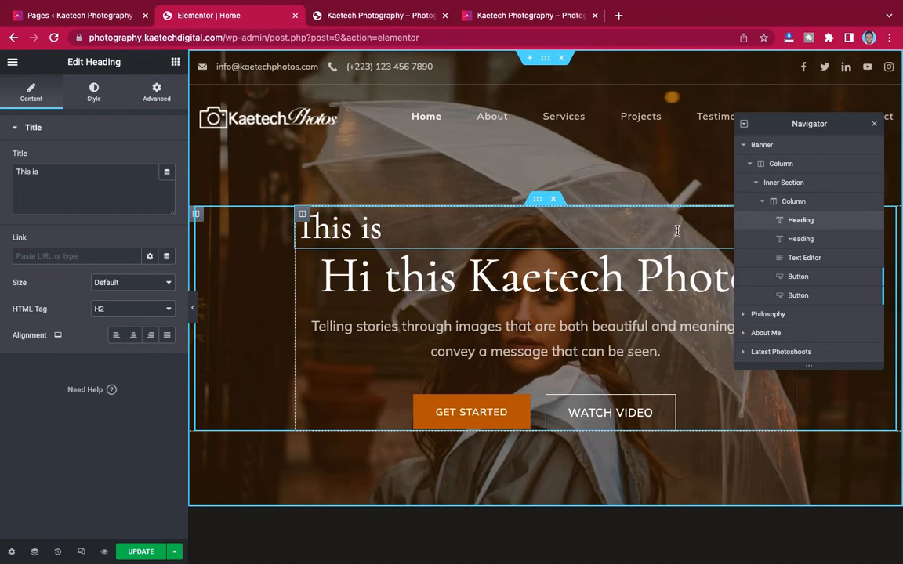
type("Ka")
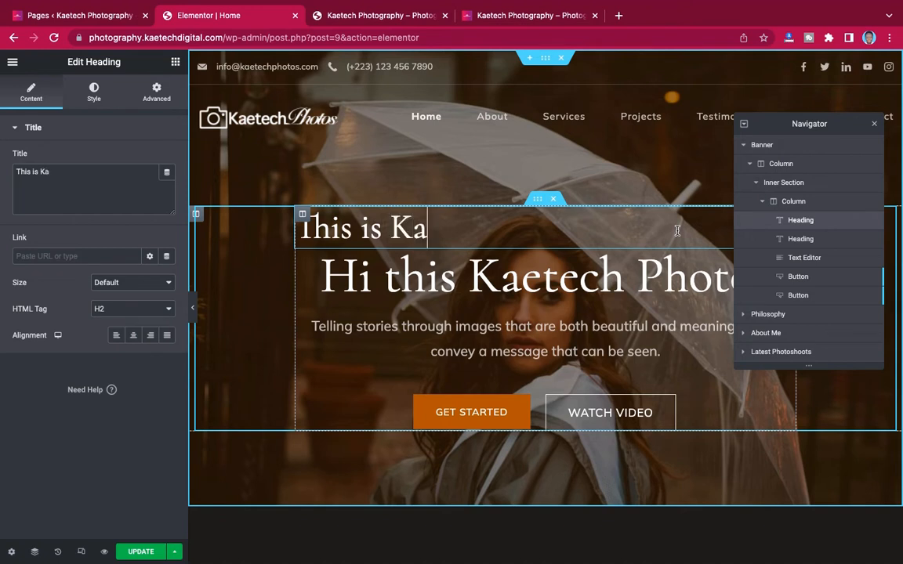
type("etech Digital")
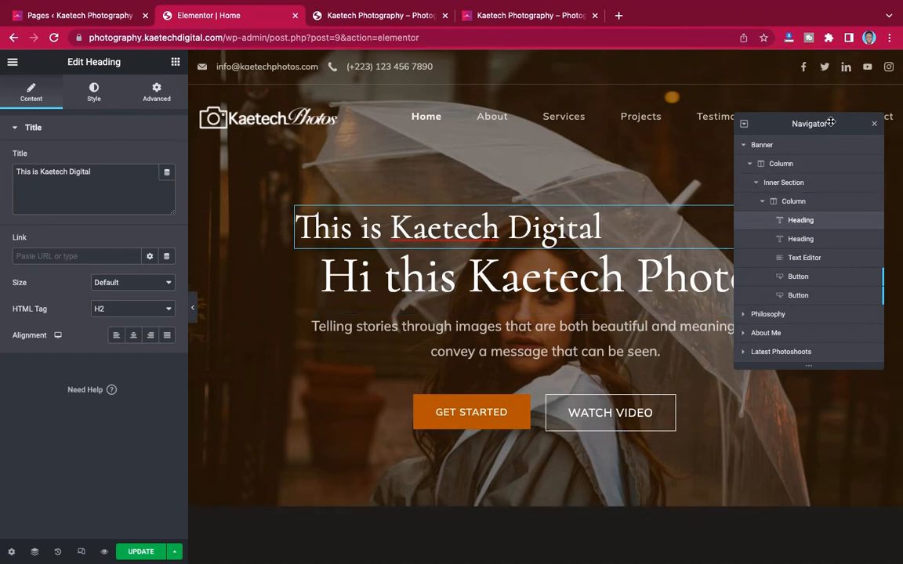
left_click(792, 124)
left_click_drag(792, 124, 366, 250)
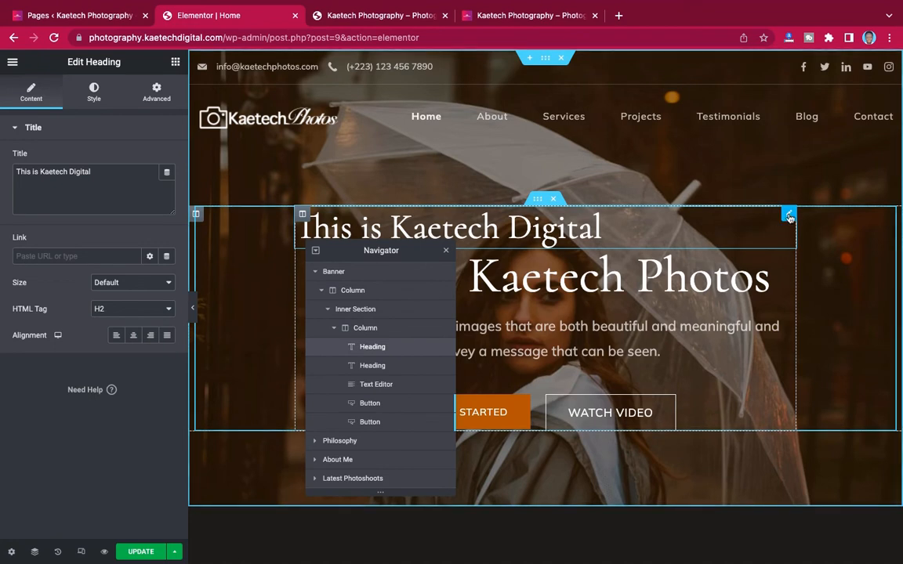
right_click(790, 217)
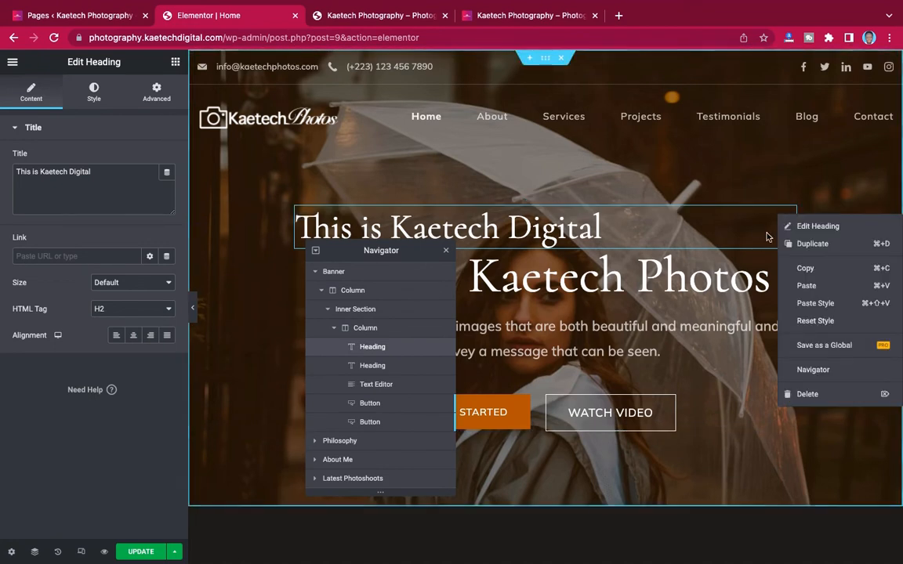
left_click(806, 396)
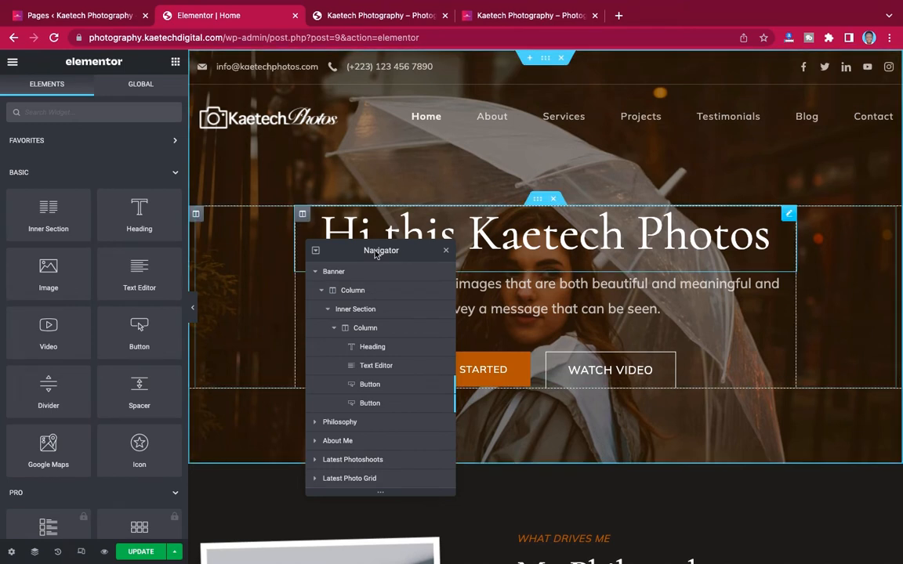
left_click_drag(366, 253, 733, 175)
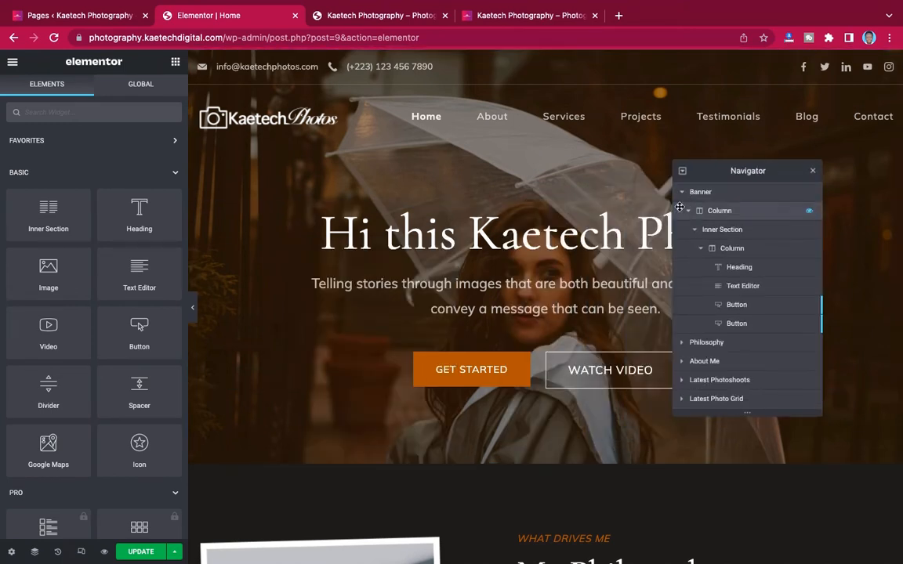
- Browse the media library from the Banner section's background image, closing it without inserting 44.jpg
left_click(718, 193)
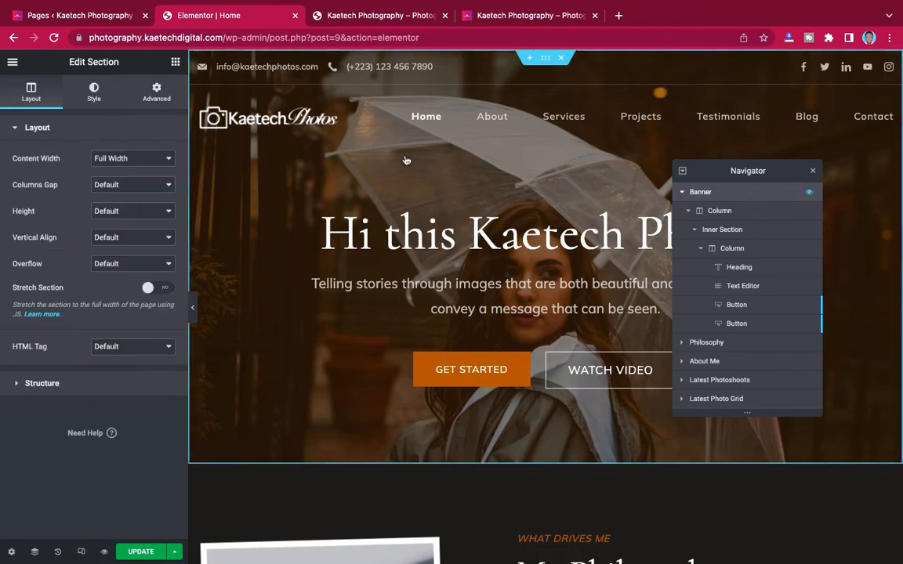
left_click(94, 90)
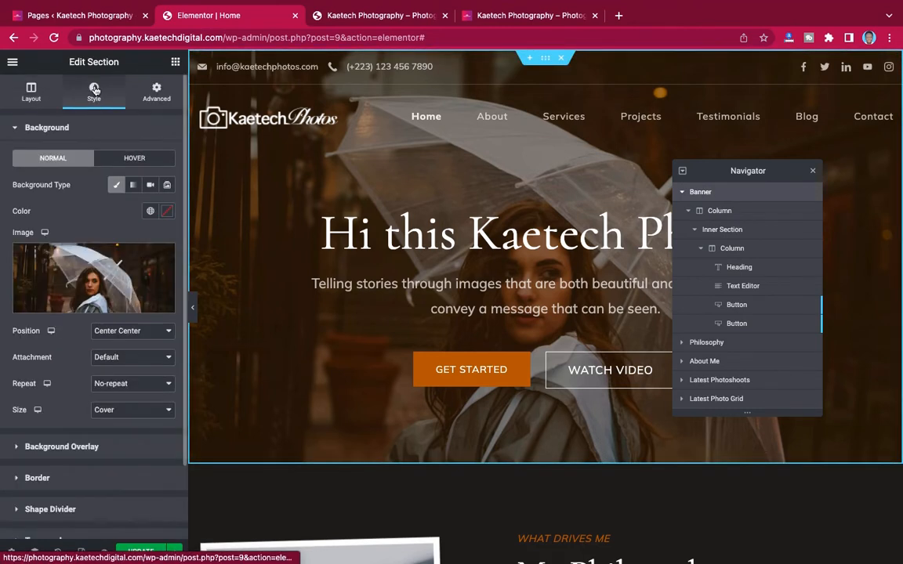
left_click(88, 273)
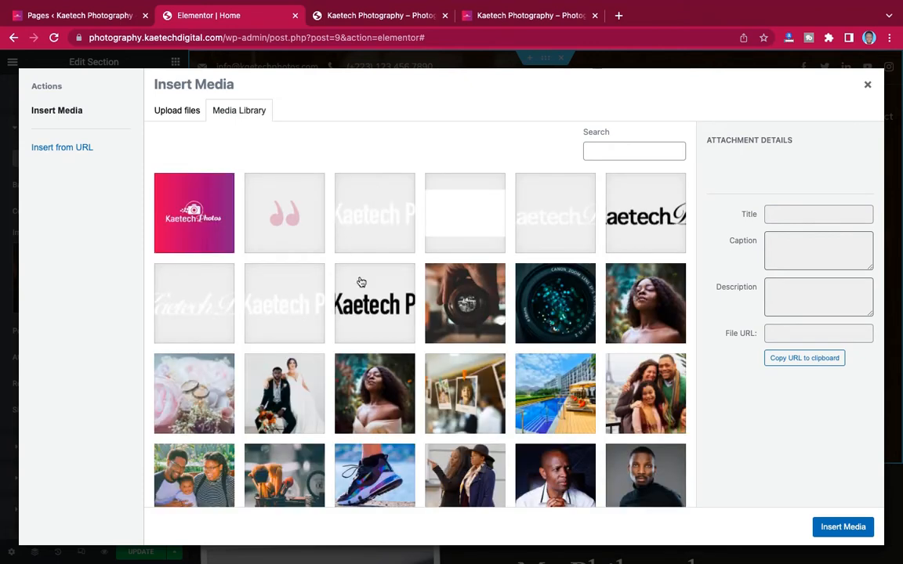
scroll(361, 283, "down", 2)
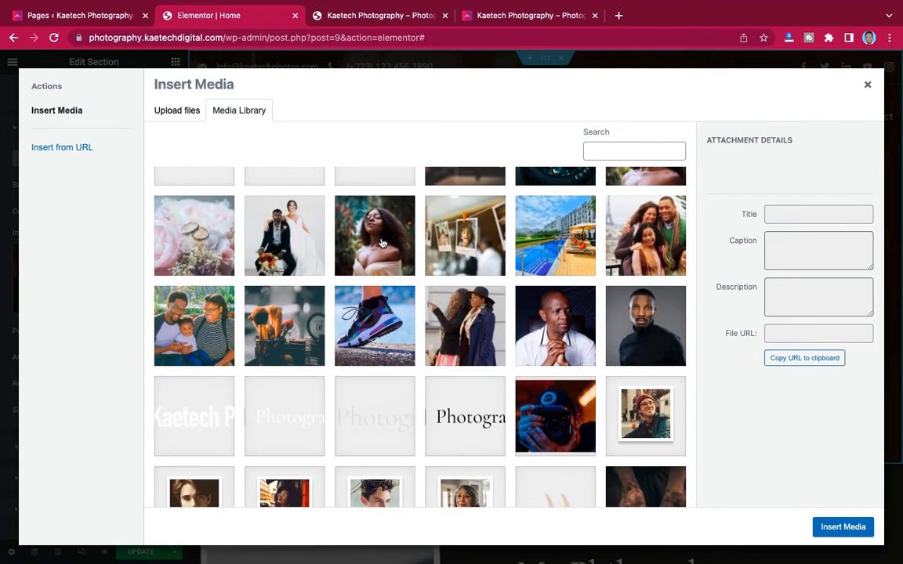
left_click(382, 243)
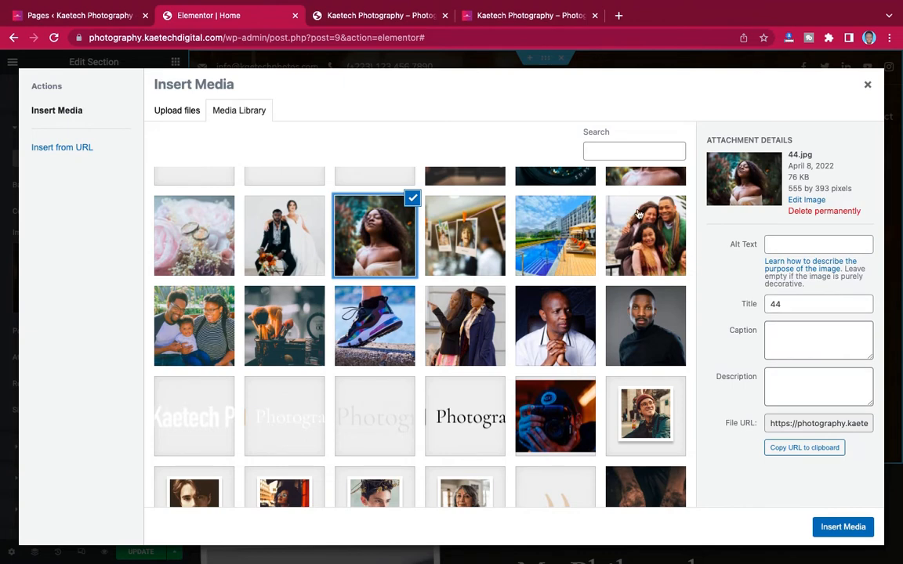
scroll(578, 257, "up", 1)
scroll(578, 253, "up", 1)
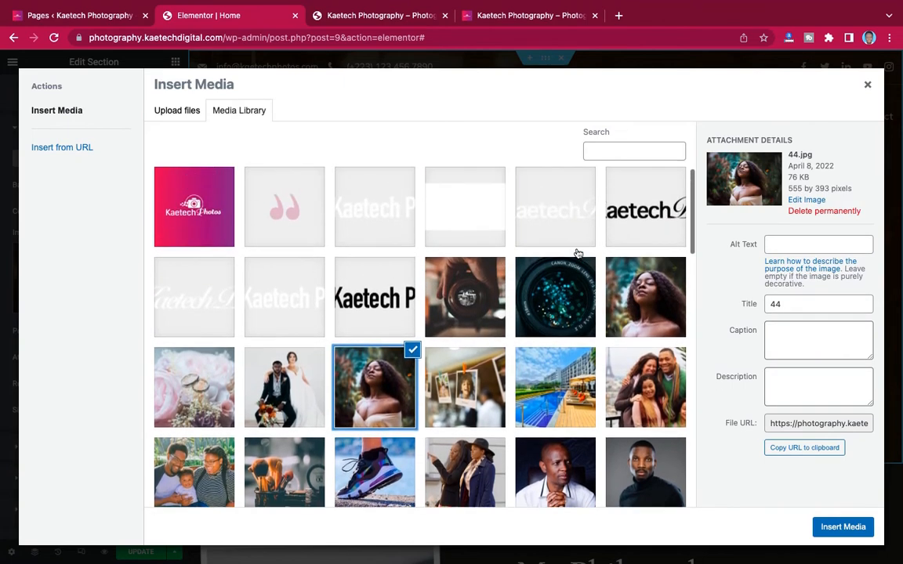
scroll(577, 253, "down", 1)
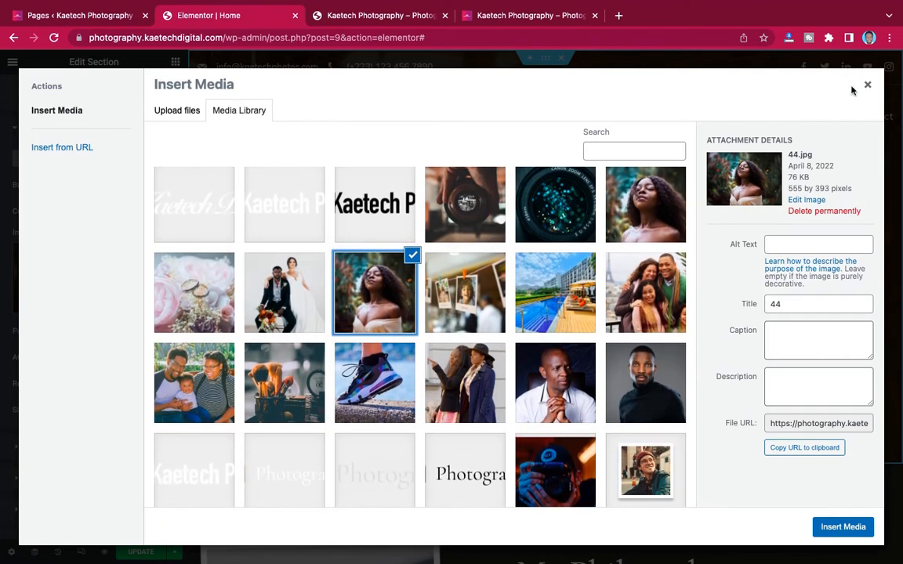
left_click(867, 83)
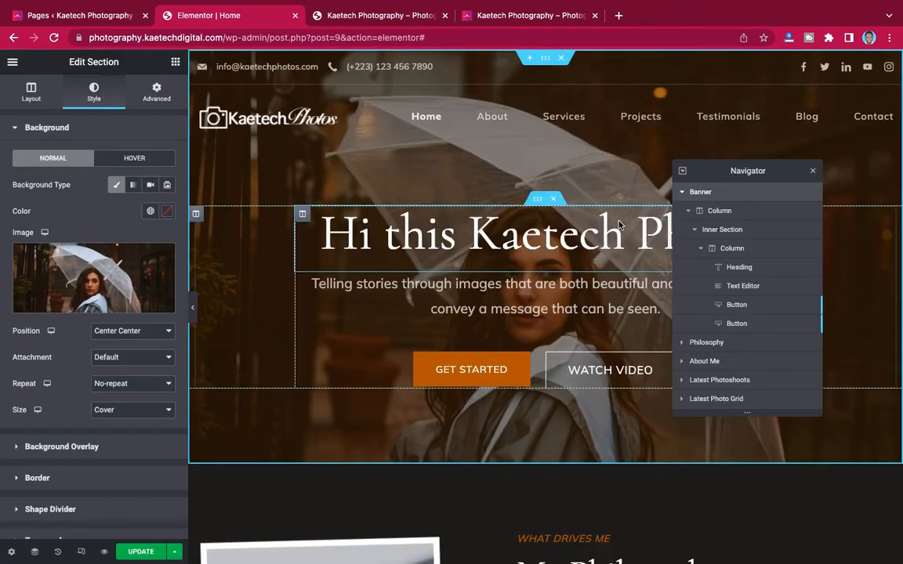
- Close the Navigator and scroll through the page sections, ending at the hero banner
left_click(812, 172)
scroll(517, 332, "down", 15)
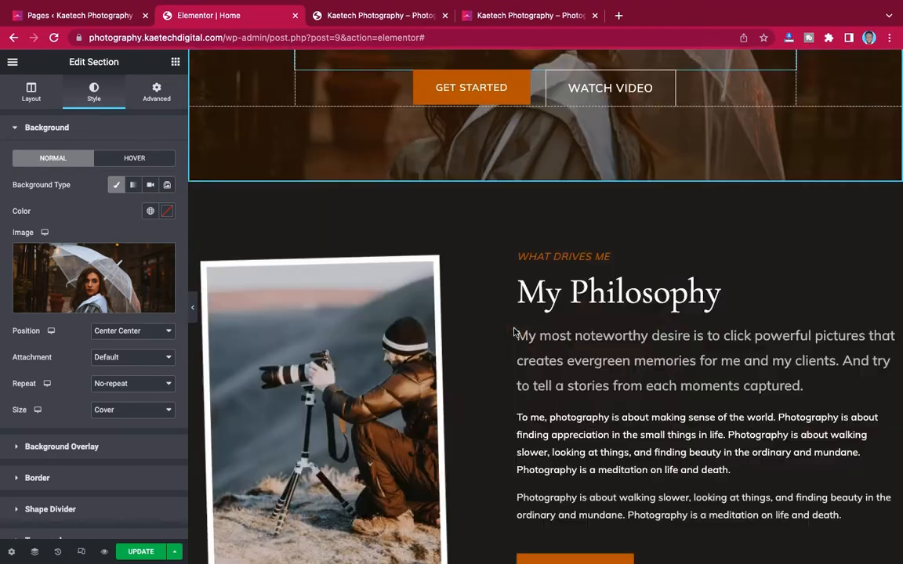
scroll(515, 332, "down", 20)
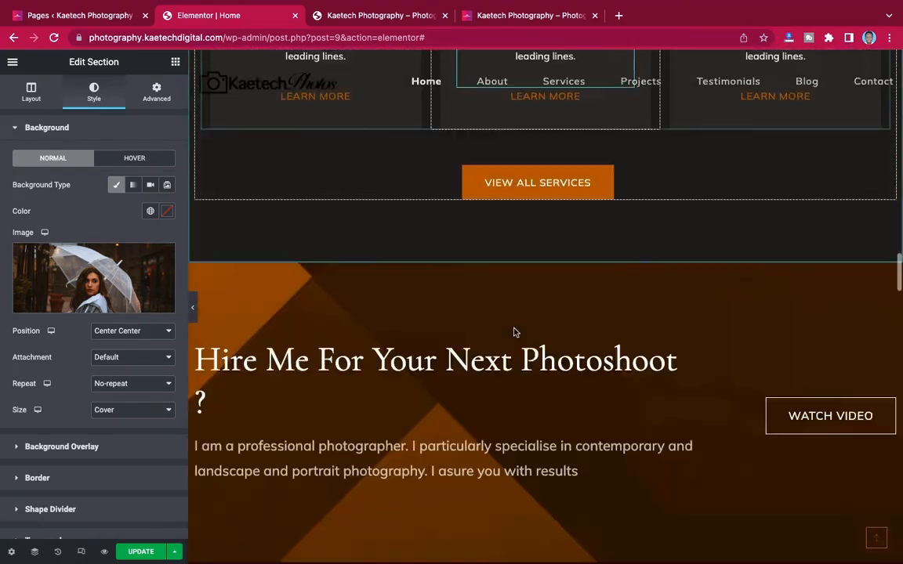
scroll(515, 332, "up", 5)
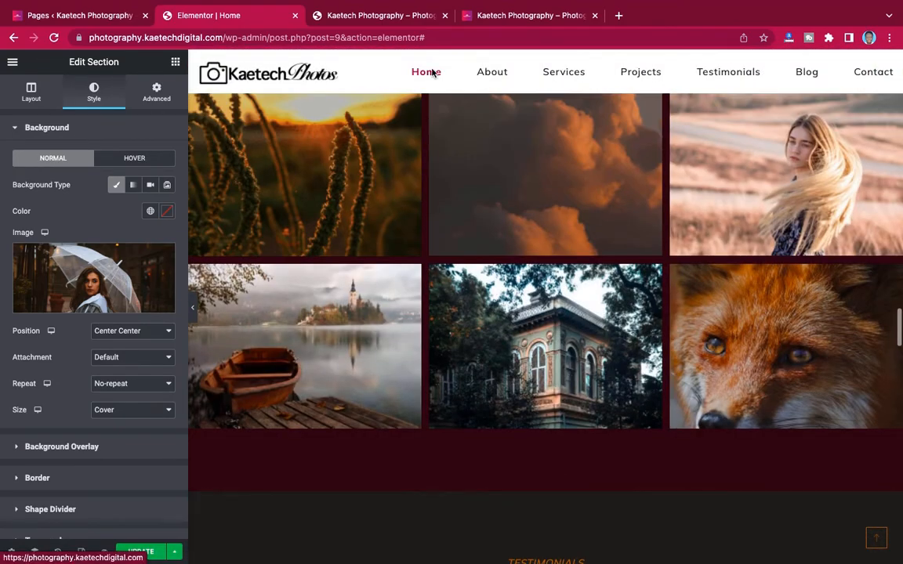
scroll(608, 86, "up", 10)
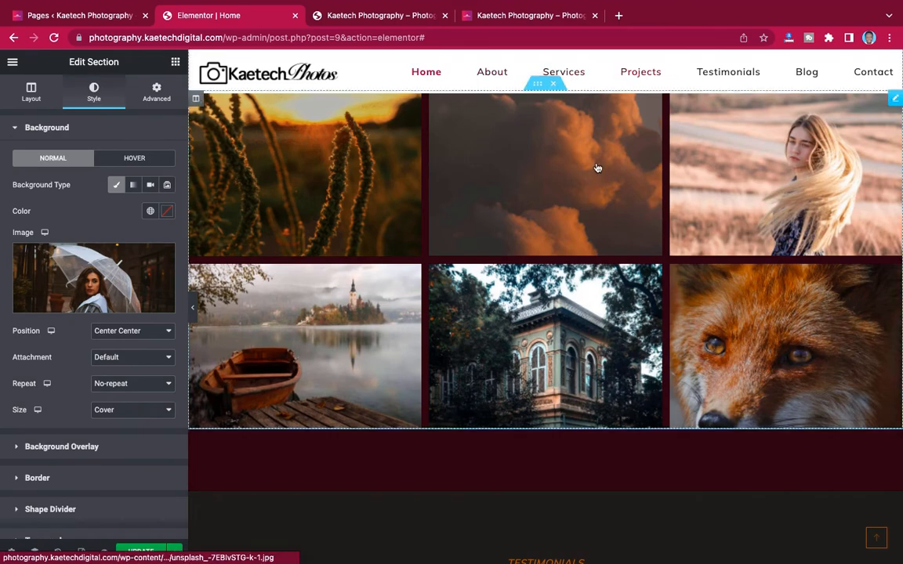
scroll(575, 186, "up", 8)
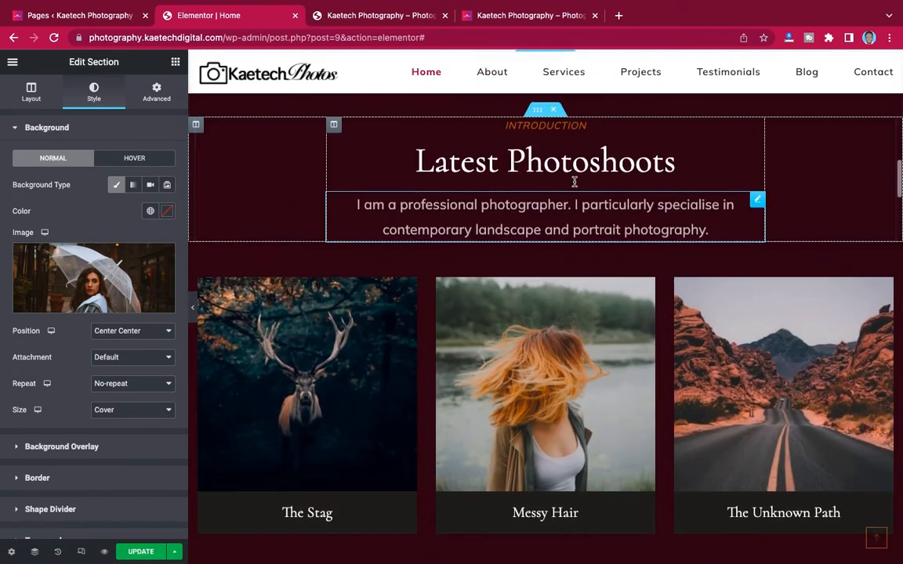
scroll(575, 181, "up", 10)
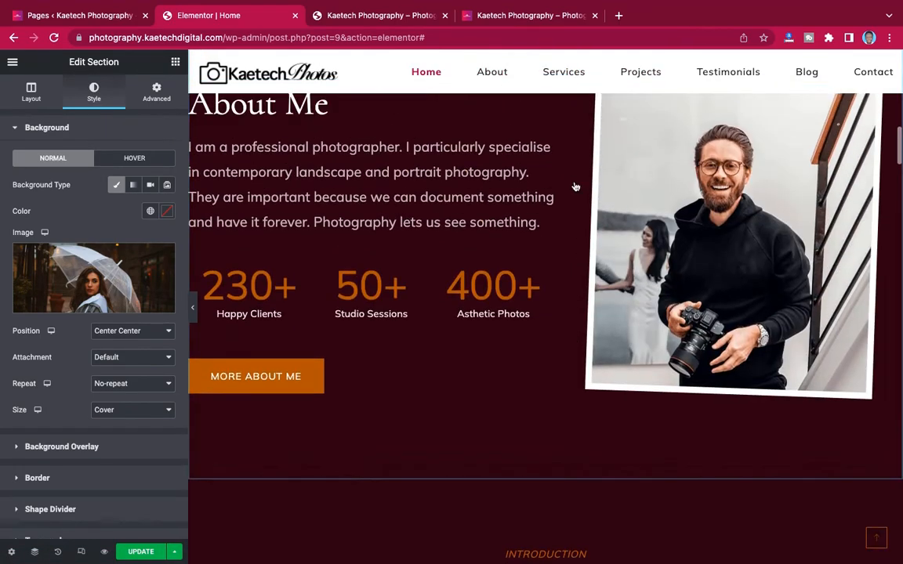
scroll(575, 186, "up", 8)
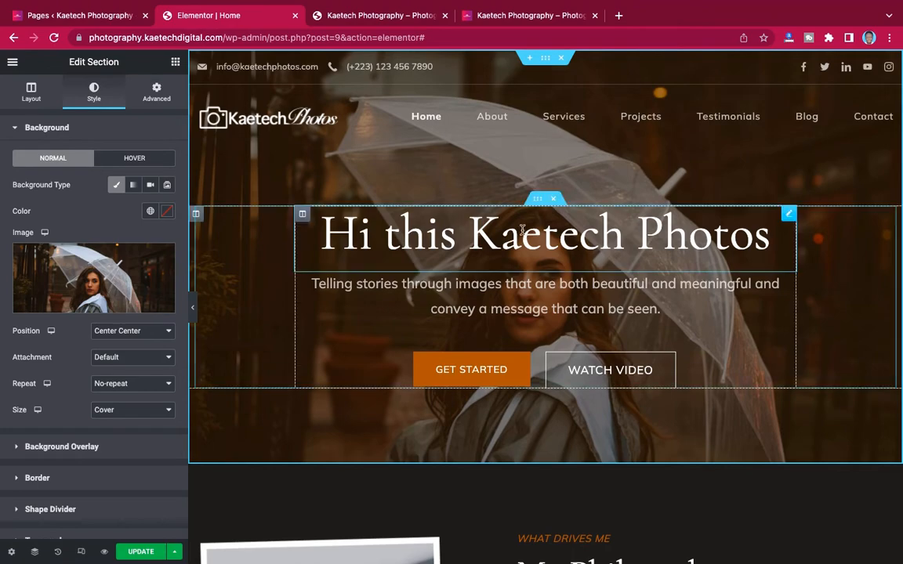
- Copy the live site's hero heading and select the editor's 'Hi this Kaetech Photos' title
left_click(531, 16)
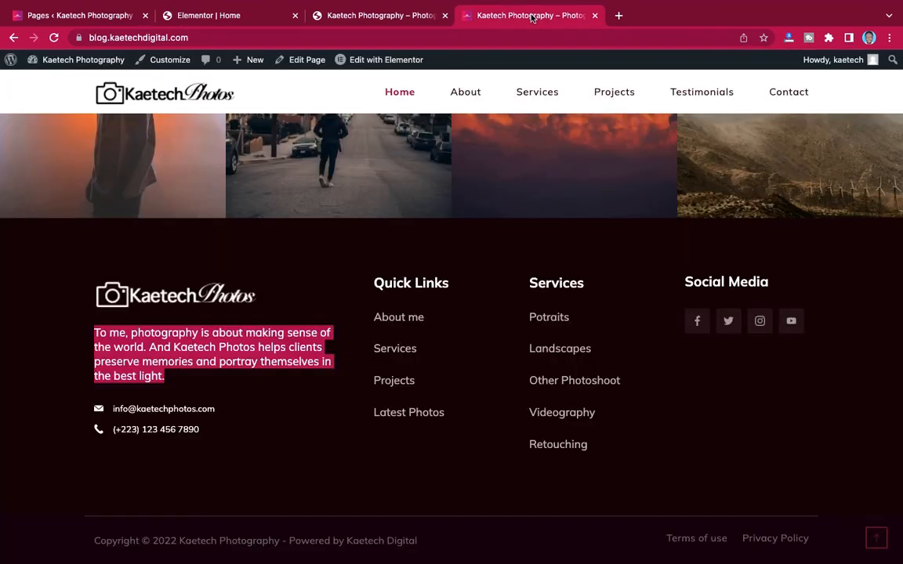
scroll(427, 298, "up", 20)
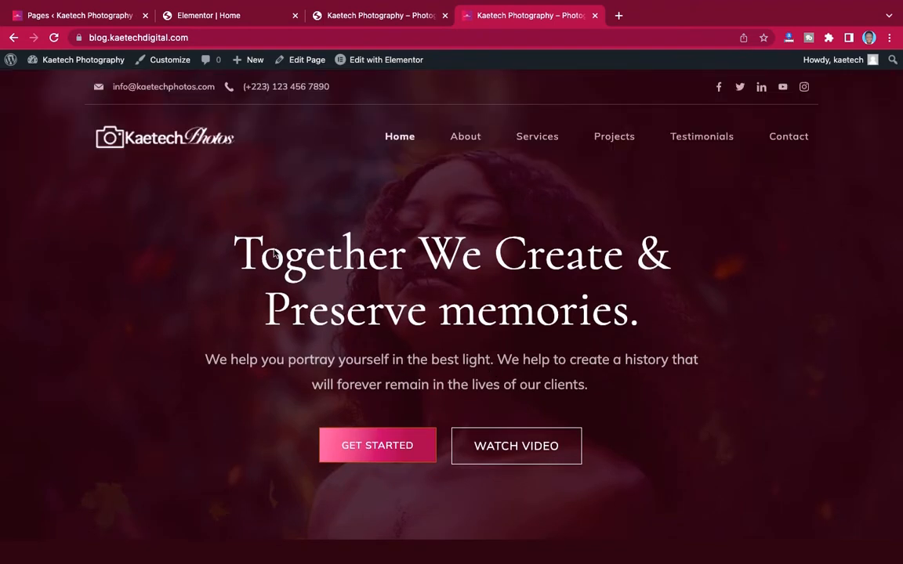
left_click_drag(239, 245, 657, 305)
key("ctrl+c")
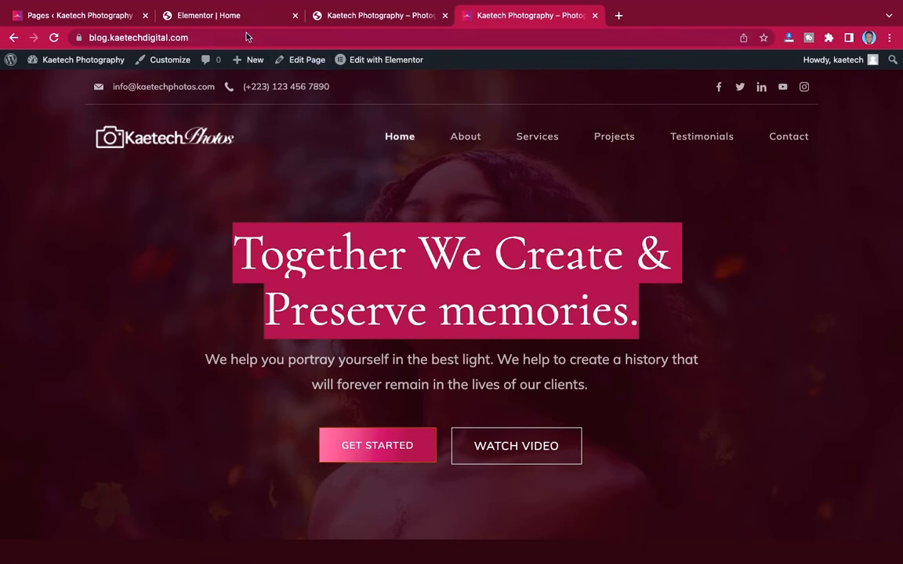
left_click(212, 16)
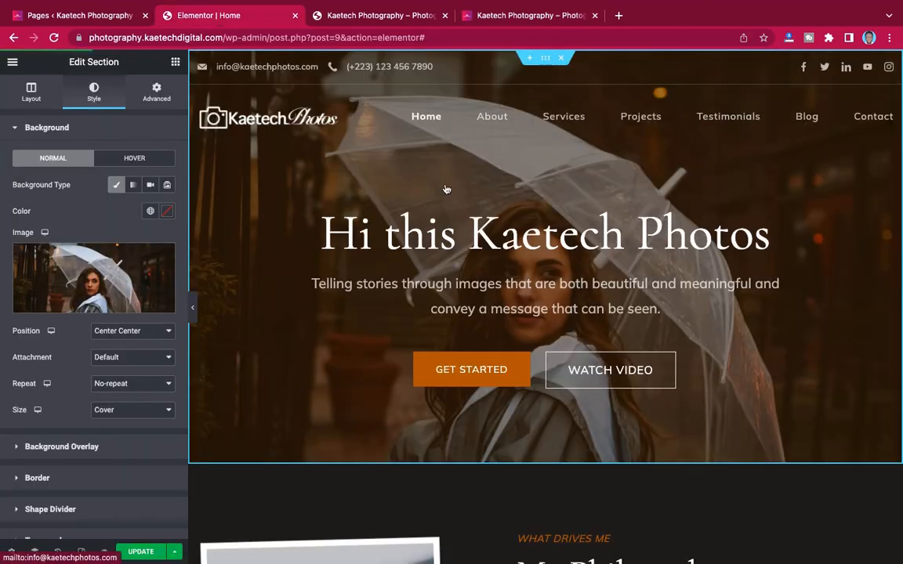
left_click(342, 234)
left_click_drag(108, 181, 10, 167)
- Paste 'Together We Create & Preserve memories.' as the title, breaking the line before Preserve
key("ctrl+v")
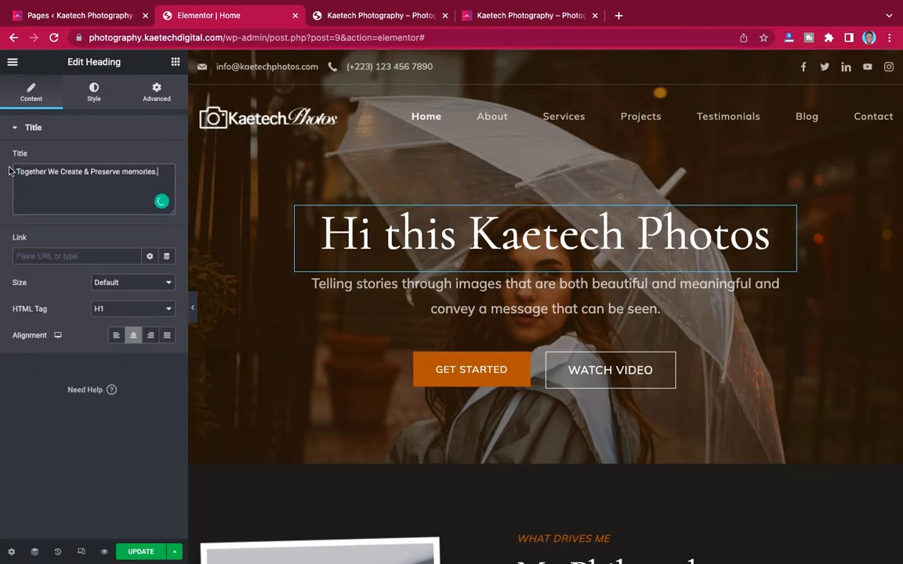
left_click(91, 171)
key("Return")
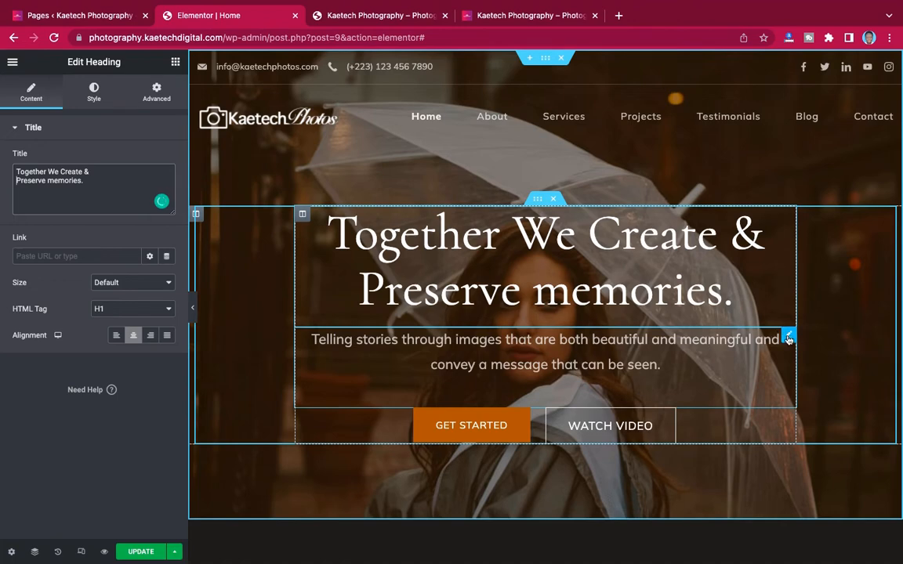
- Replace the hero subtitle with the live site's 'We help you portray yourself in the best light…' paragraph
left_click(511, 16)
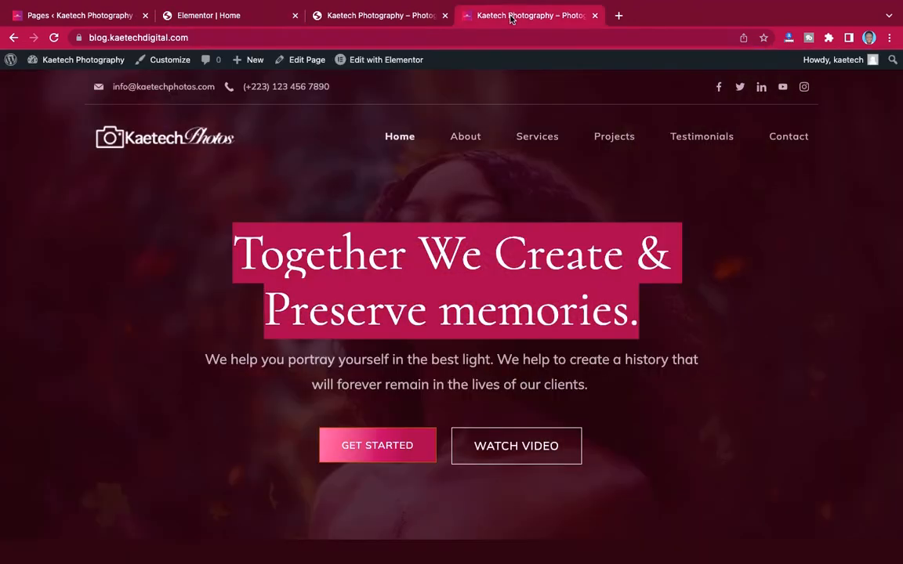
left_click(205, 359)
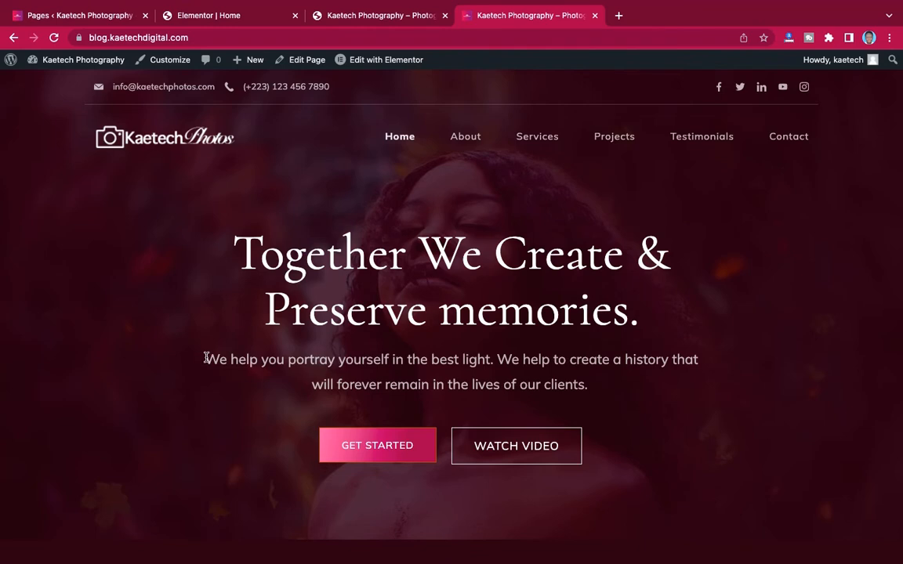
left_click_drag(205, 358, 592, 391)
key("ctrl+c")
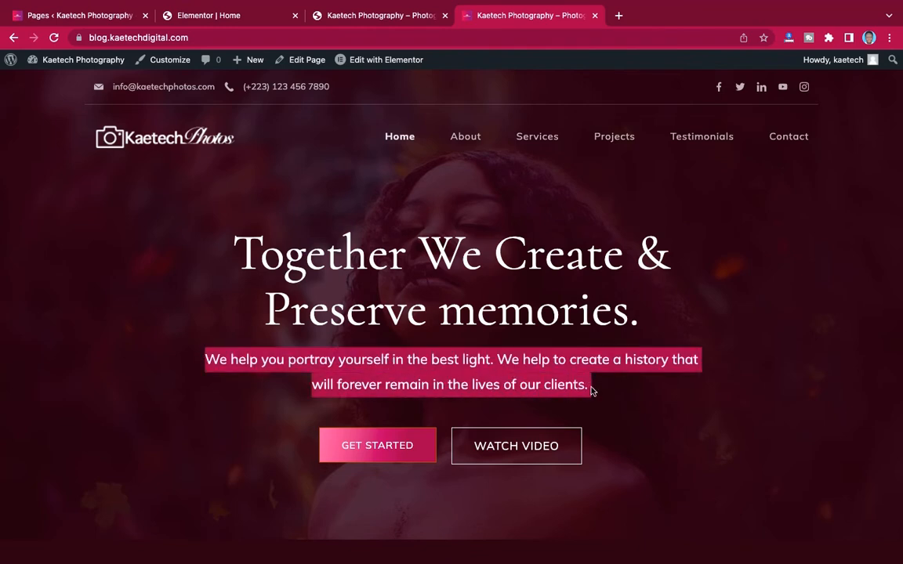
left_click(228, 19)
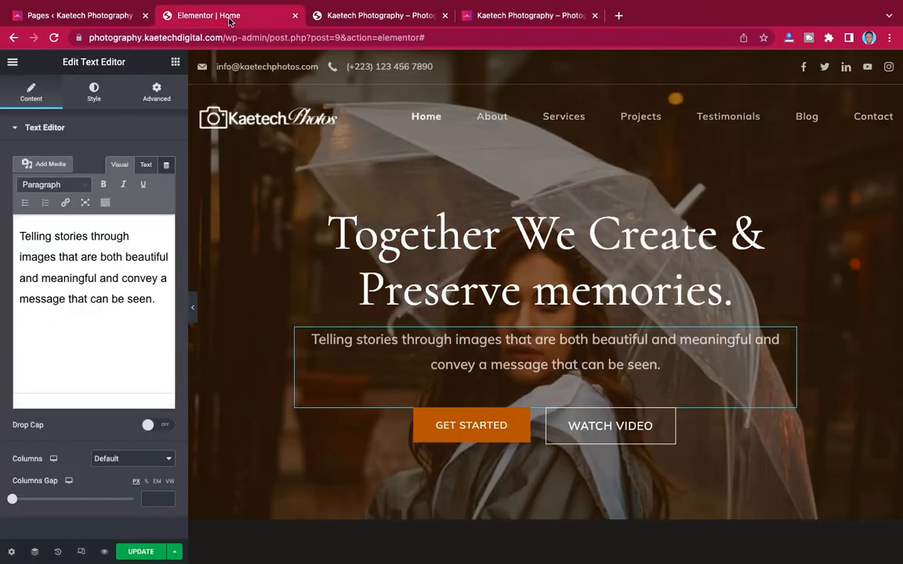
left_click(74, 263)
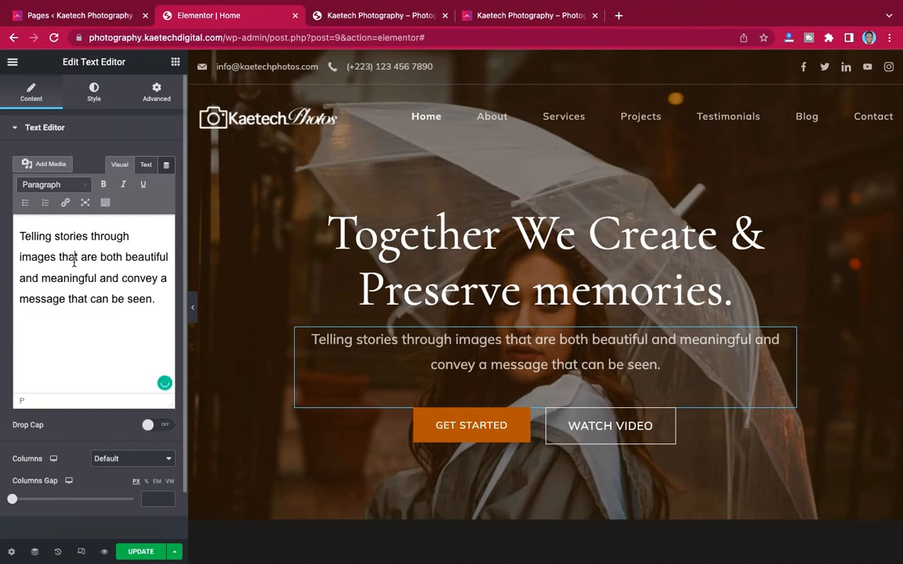
key("ctrl+a")
left_click(74, 263)
key("ctrl+a")
key("ctrl+v")
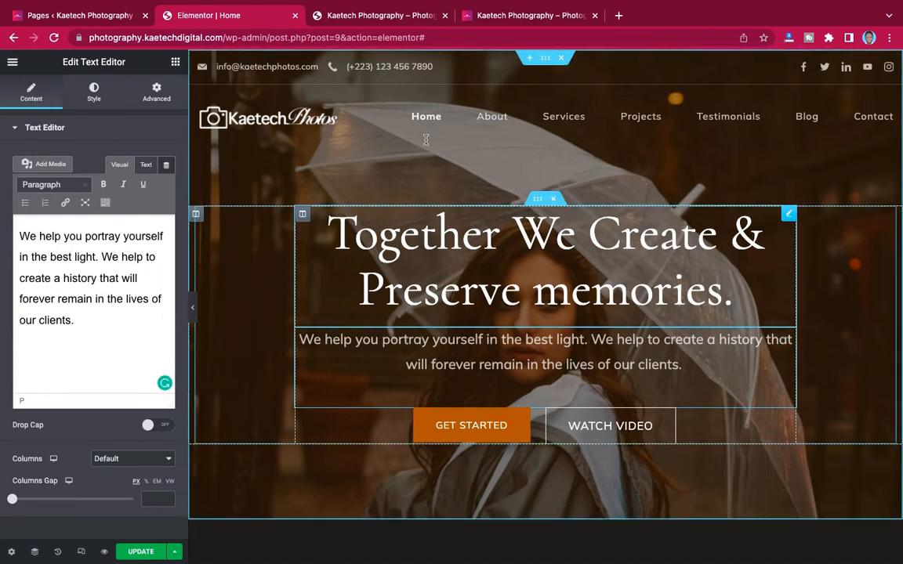
- From the Navigator, select the Banner section and open its background image in the media library
left_click(34, 552)
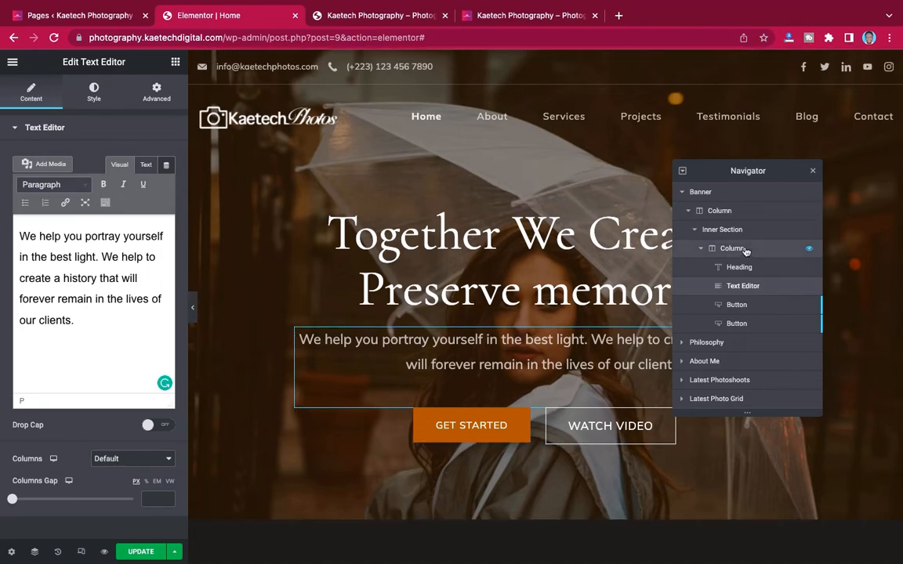
left_click(728, 196)
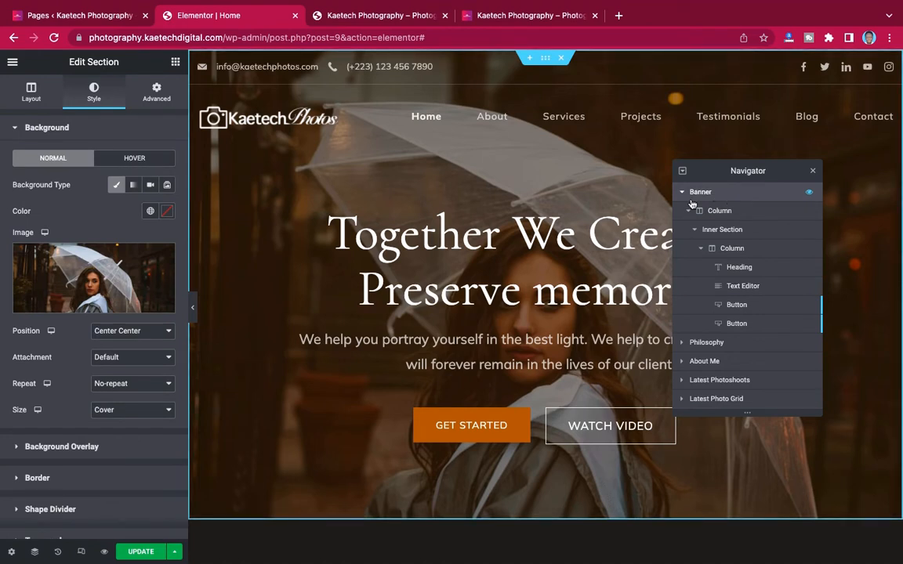
mouse_move(90, 274)
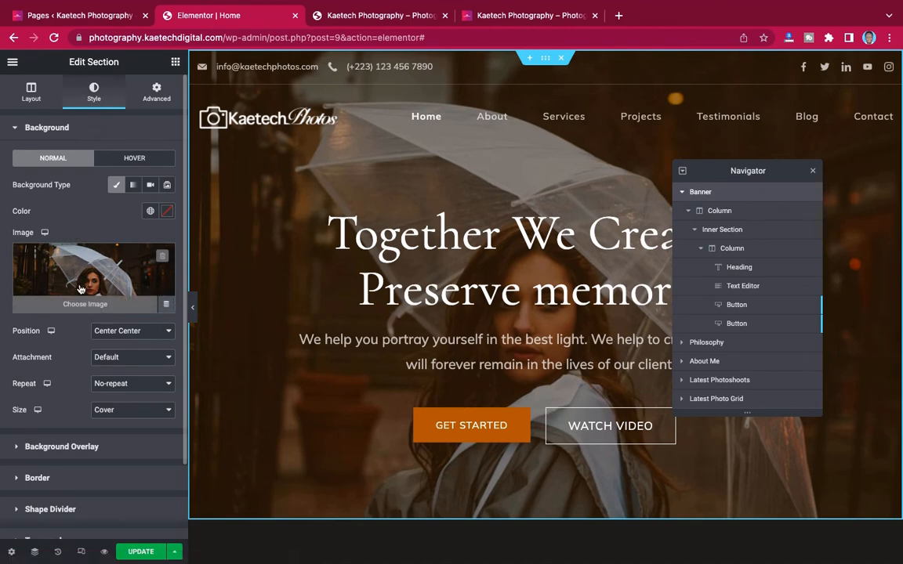
left_click(83, 277)
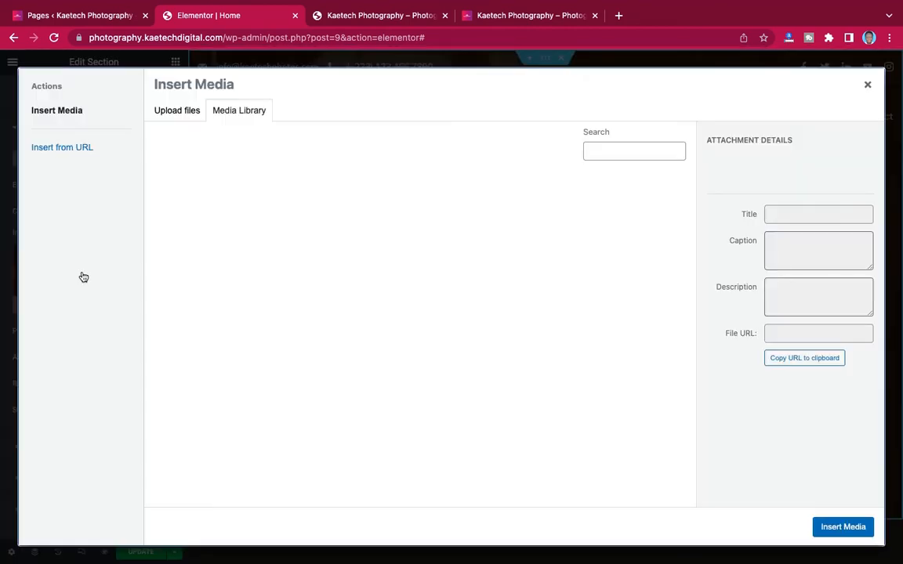
- Browse the media library, trying the 44.jpg portrait and then hero-1.jpg
scroll(384, 306, "down", 1)
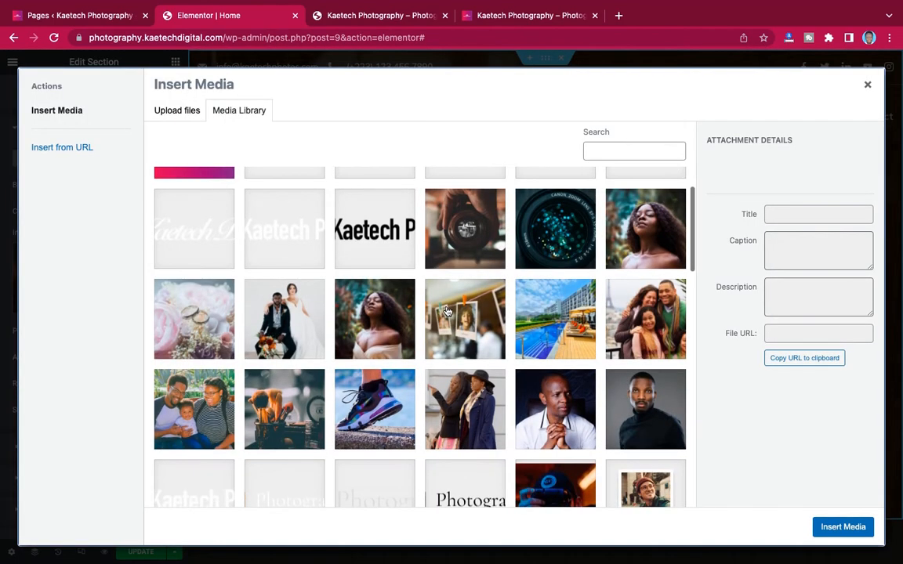
left_click(384, 306)
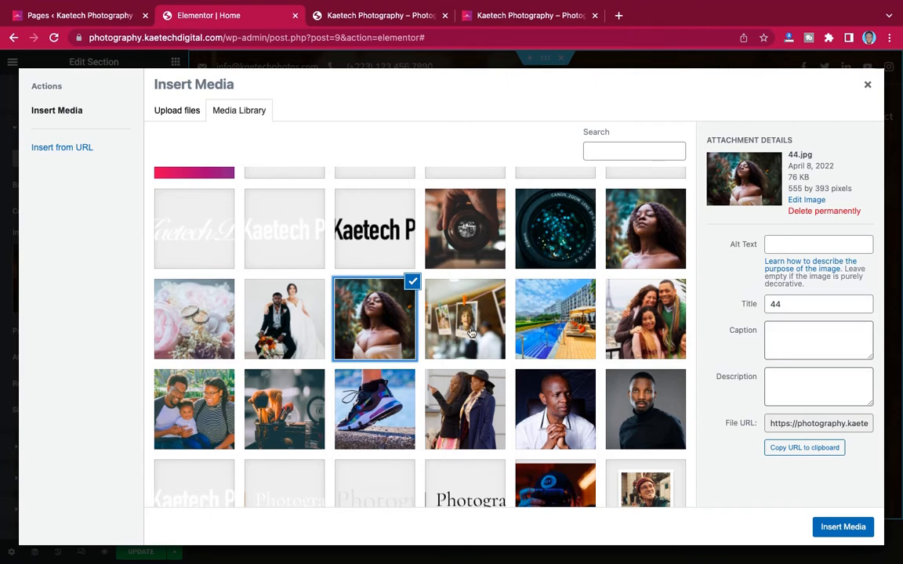
scroll(470, 333, "down", 1)
scroll(548, 282, "up", 1)
left_click(625, 234)
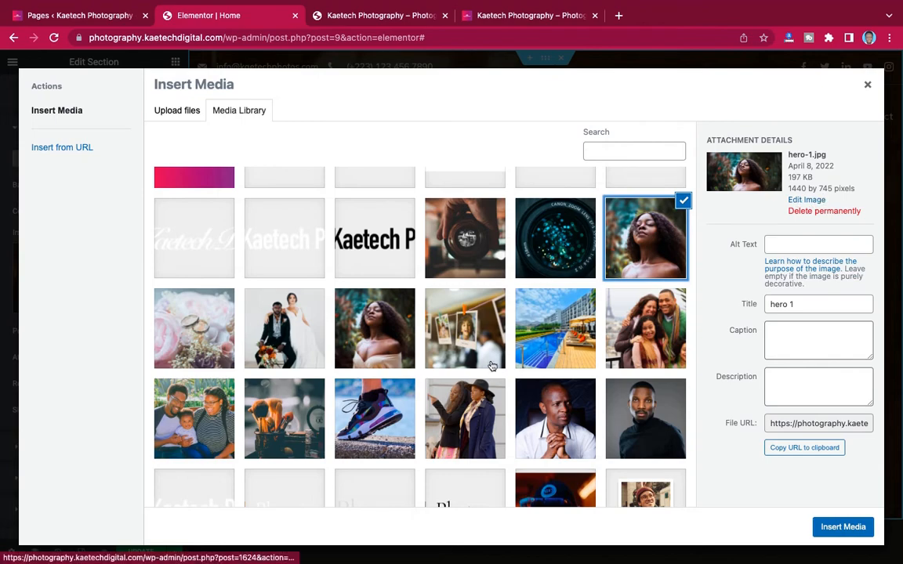
scroll(490, 367, "down", 5)
scroll(490, 368, "down", 5)
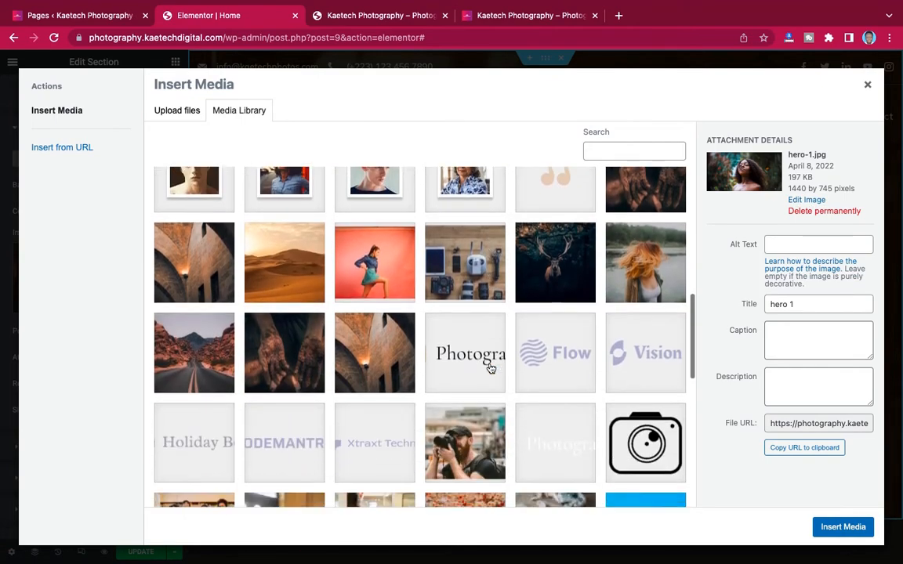
scroll(490, 368, "down", 3)
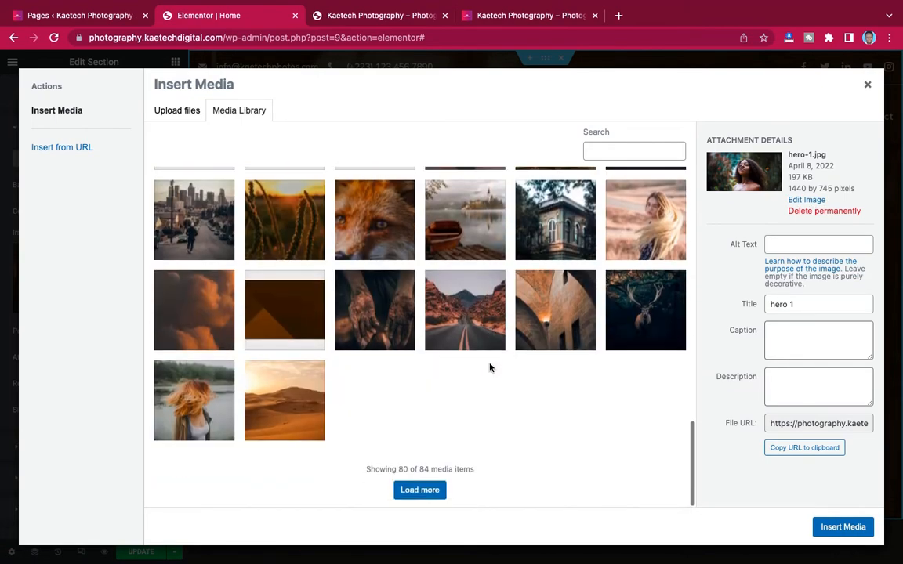
scroll(441, 327, "up", 1)
scroll(462, 399, "down", 1)
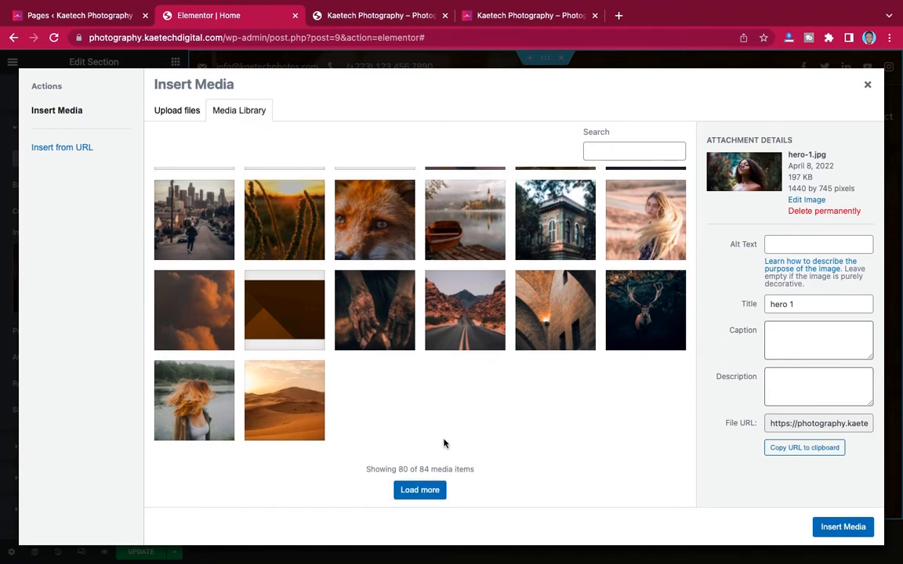
- Load more images, review the umbrella photo's details, and insert hero-1.jpg as the banner background
left_click(421, 492)
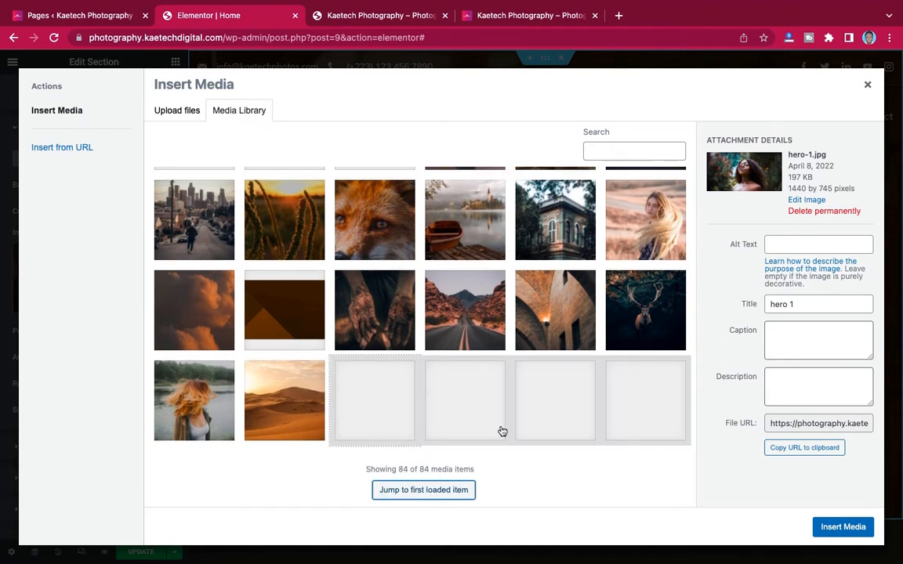
left_click(648, 396)
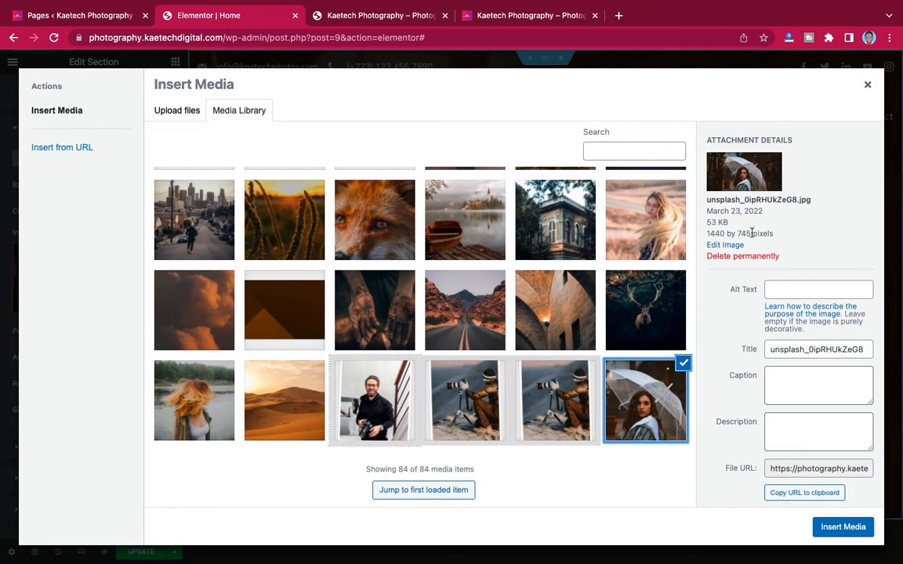
left_click_drag(750, 233, 704, 232)
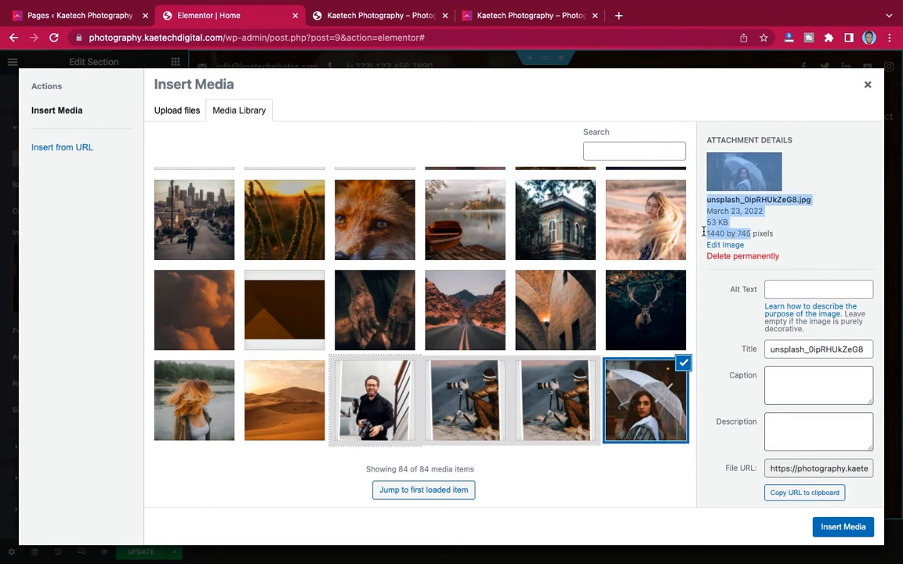
left_click(733, 231)
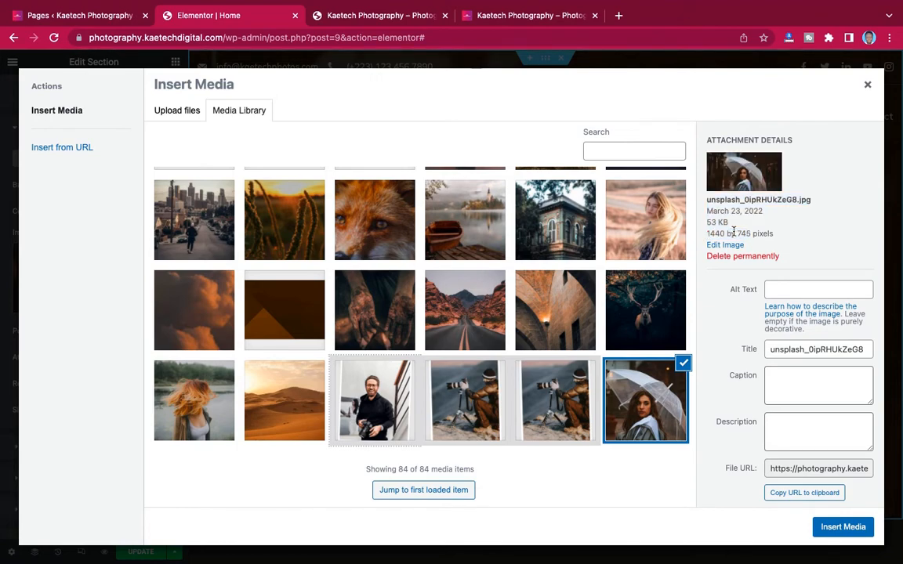
scroll(502, 302, "up", 15)
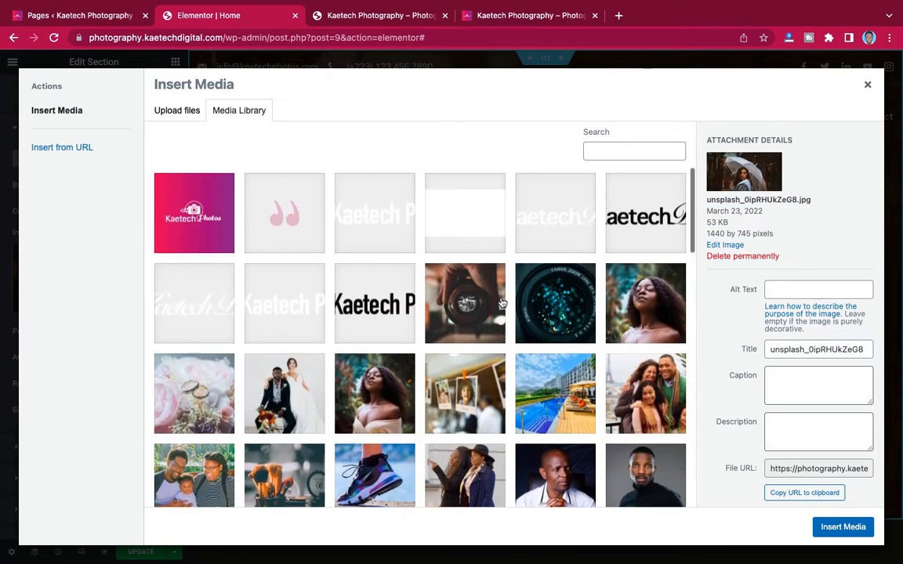
left_click(621, 293)
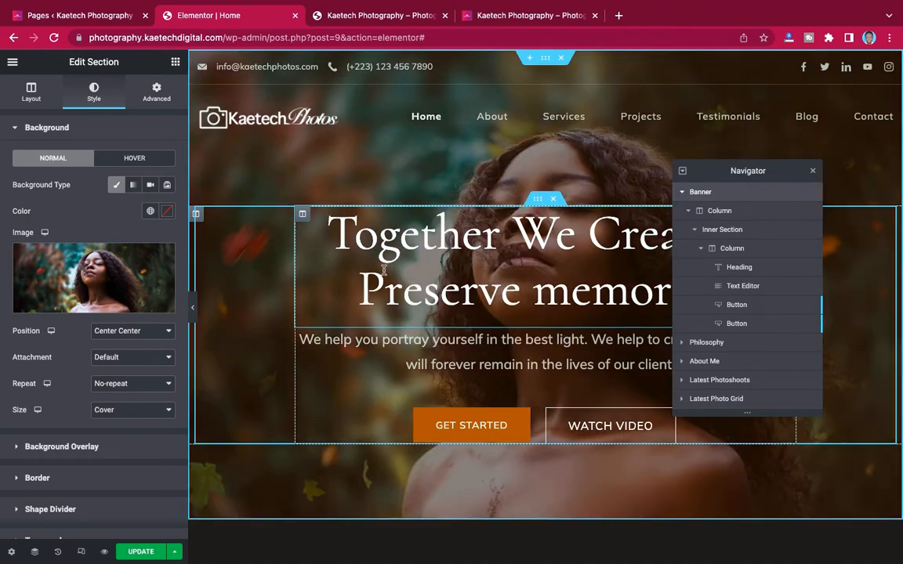
scroll(613, 385, "down", 3)
scroll(615, 388, "up", 3)
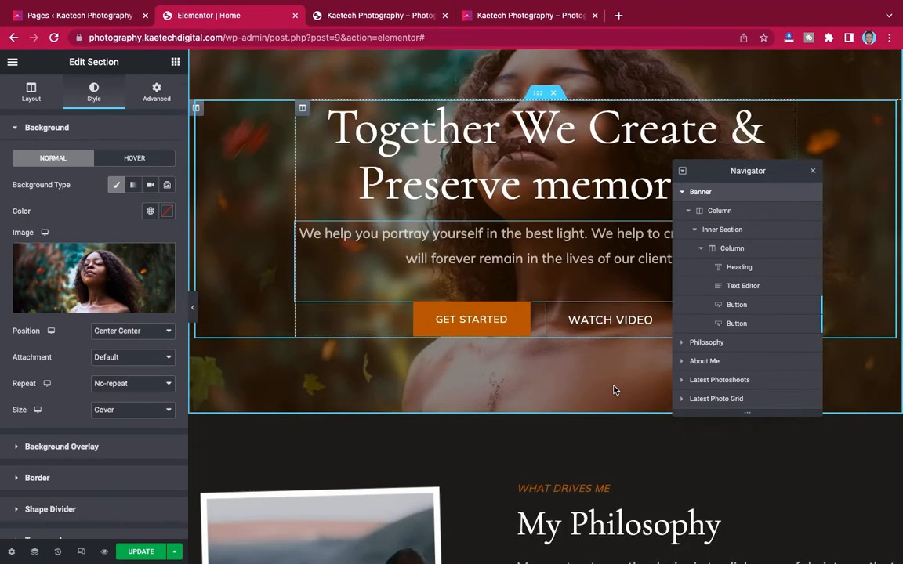
scroll(570, 277, "up", 1)
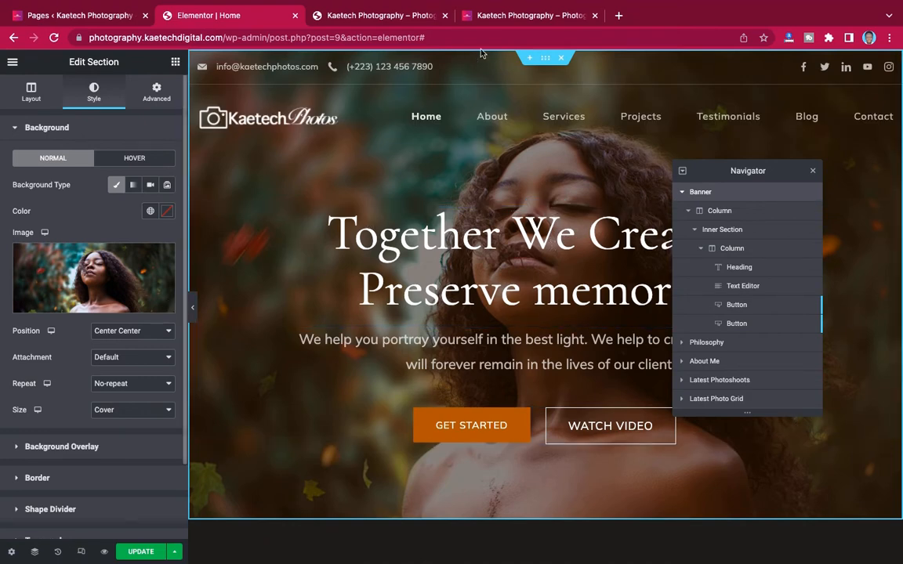
left_click(508, 15)
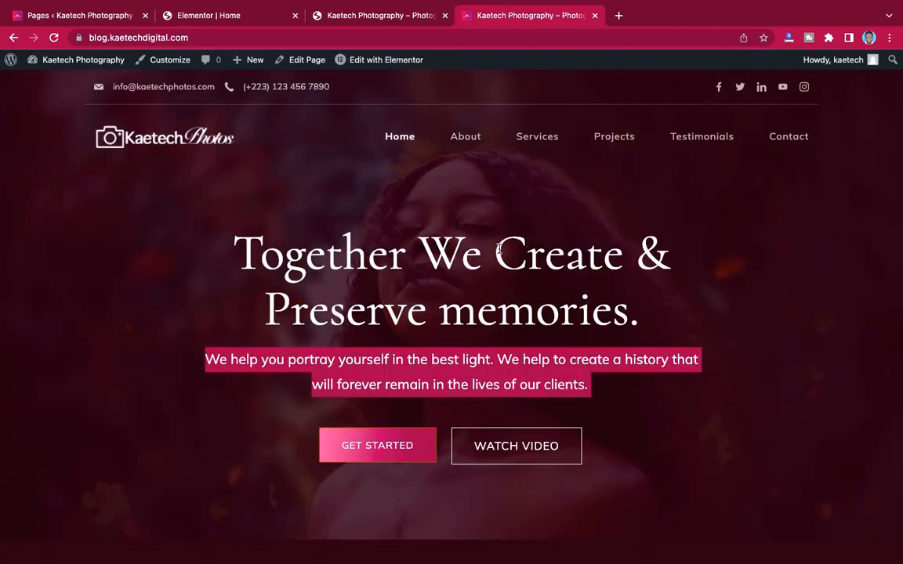
left_click(674, 233)
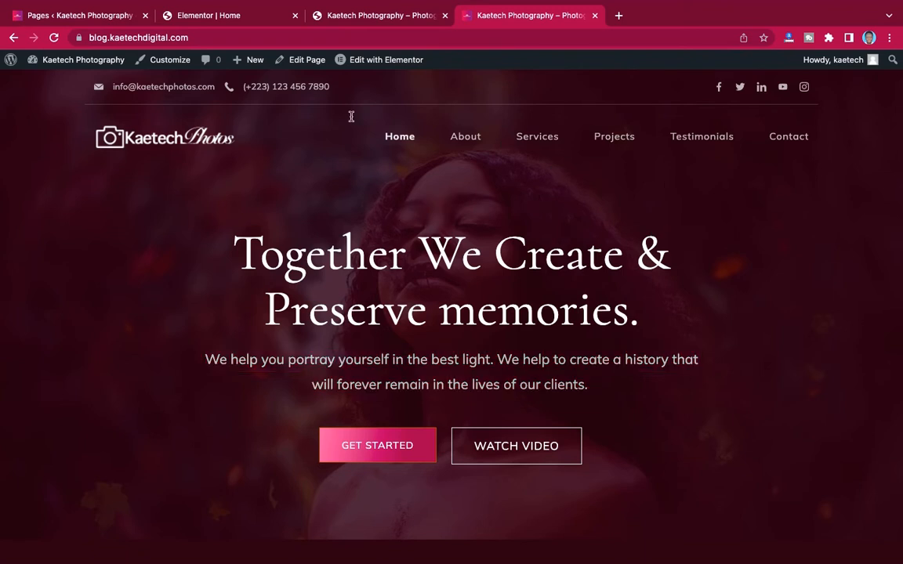
left_click(204, 18)
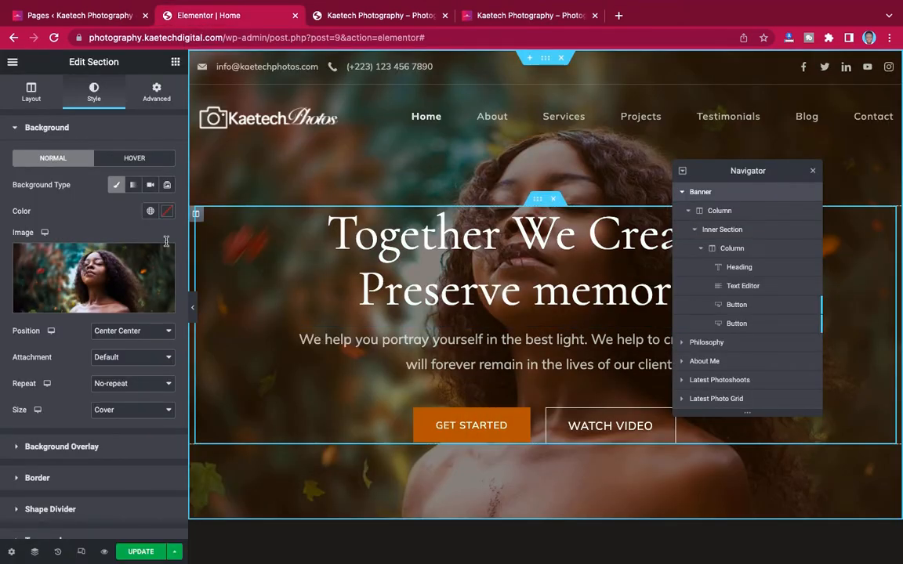
scroll(91, 316, "down", 2)
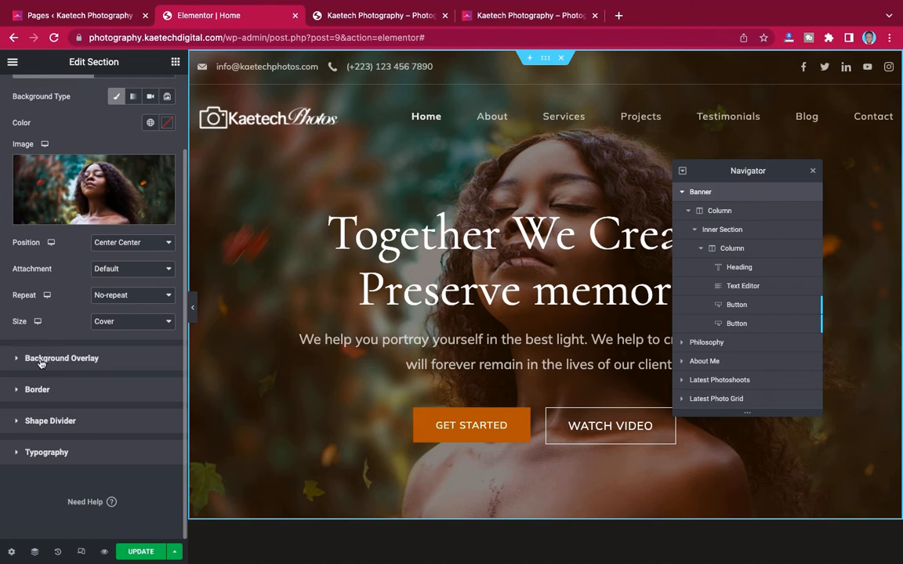
- Set the background overlay colour to #9D1D52 and raise its opacity to about 0.7
left_click(97, 365)
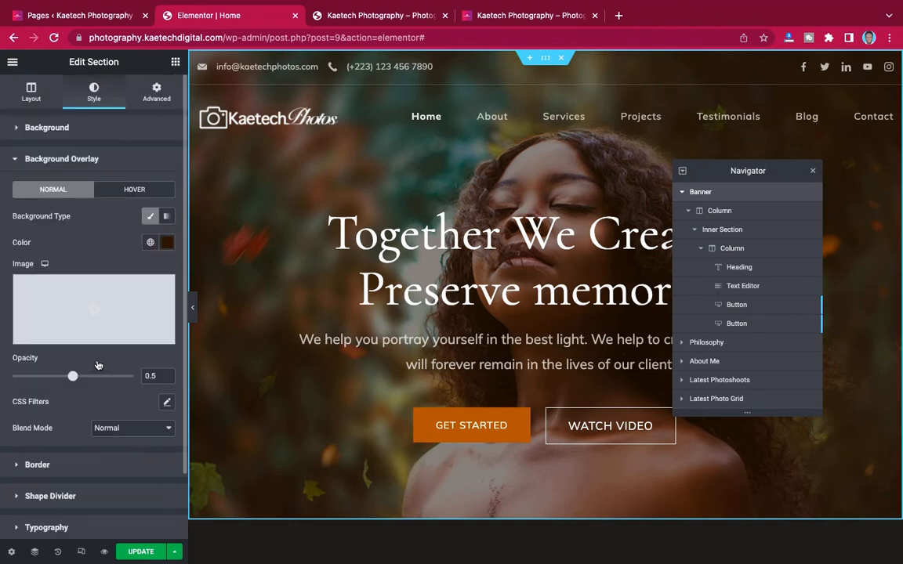
left_click(169, 245)
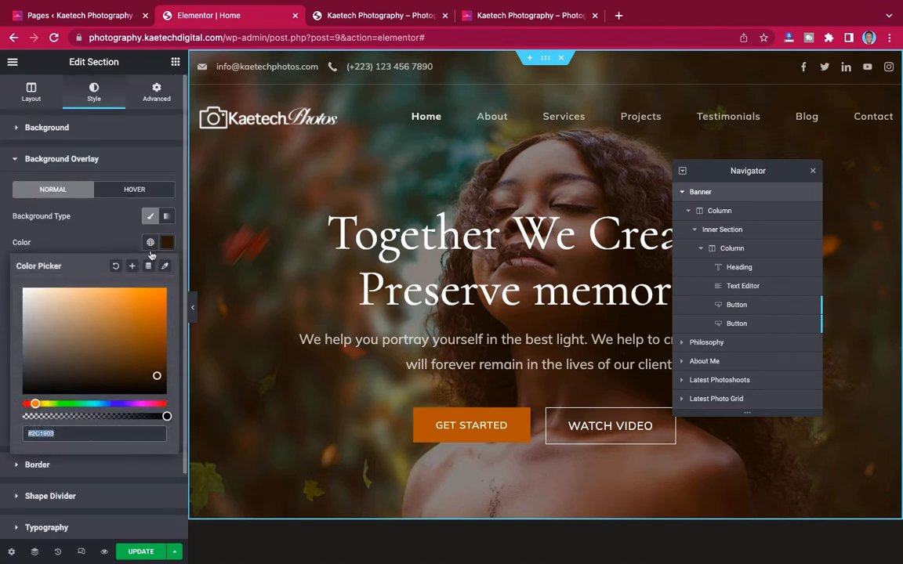
key("ctrl+Left")
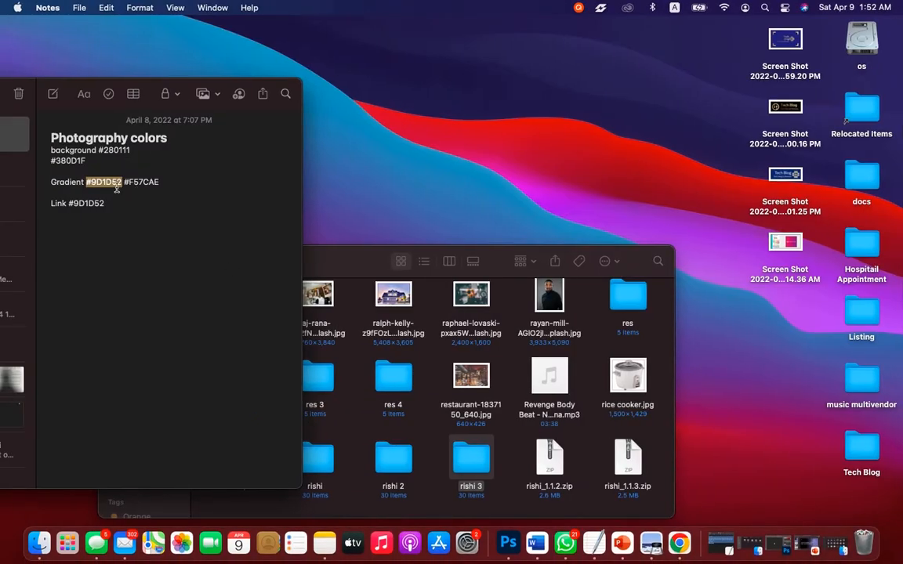
key("super+c")
key("ctrl+Right")
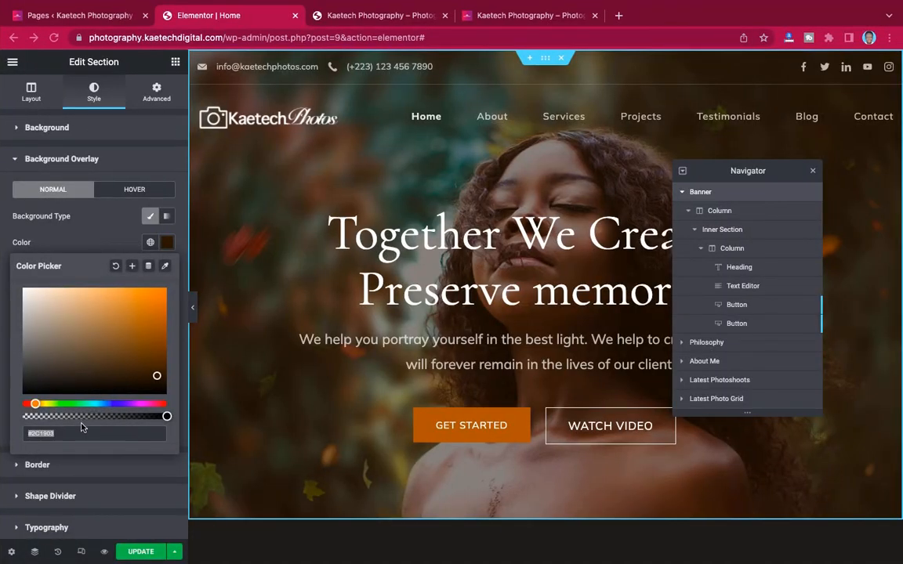
key("super+v")
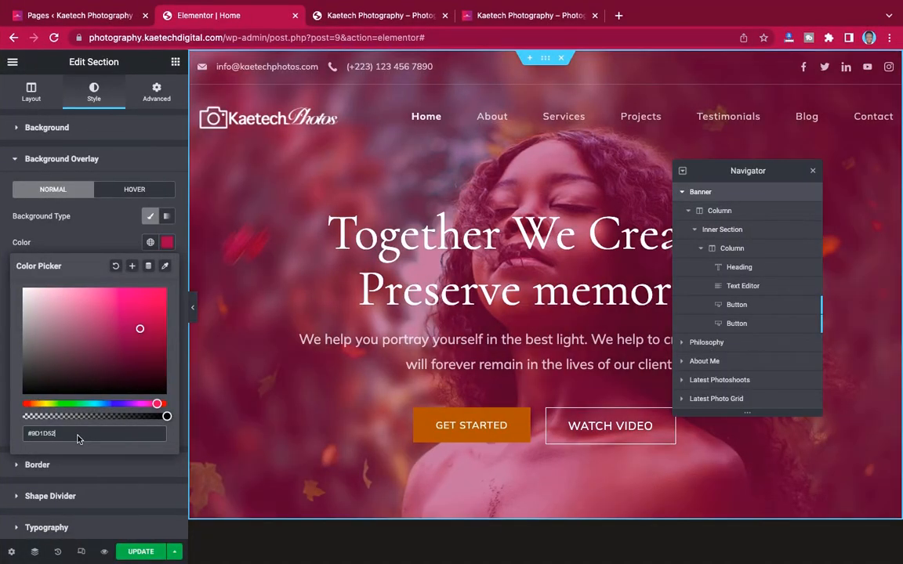
left_click(110, 241)
mouse_move(122, 336)
scroll(122, 335, "down", 2)
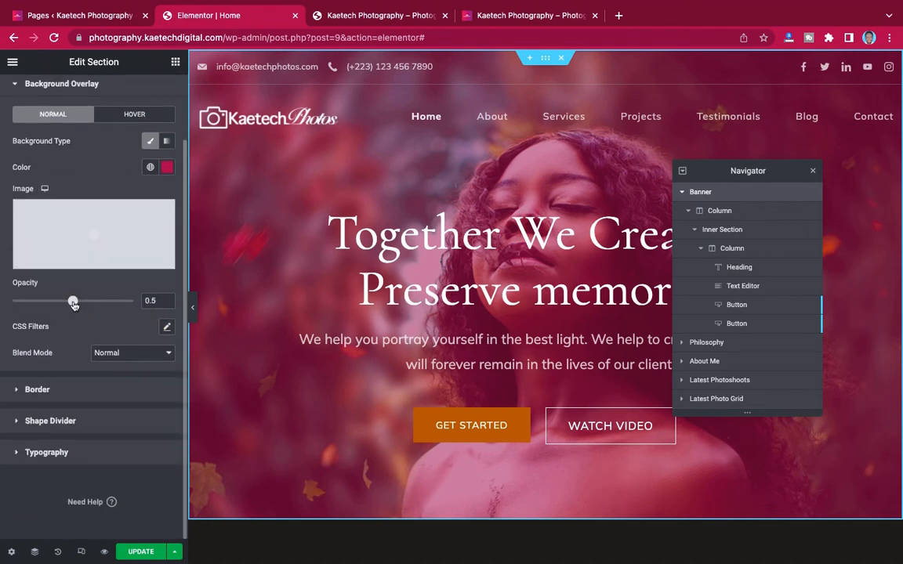
left_click_drag(73, 304, 107, 305)
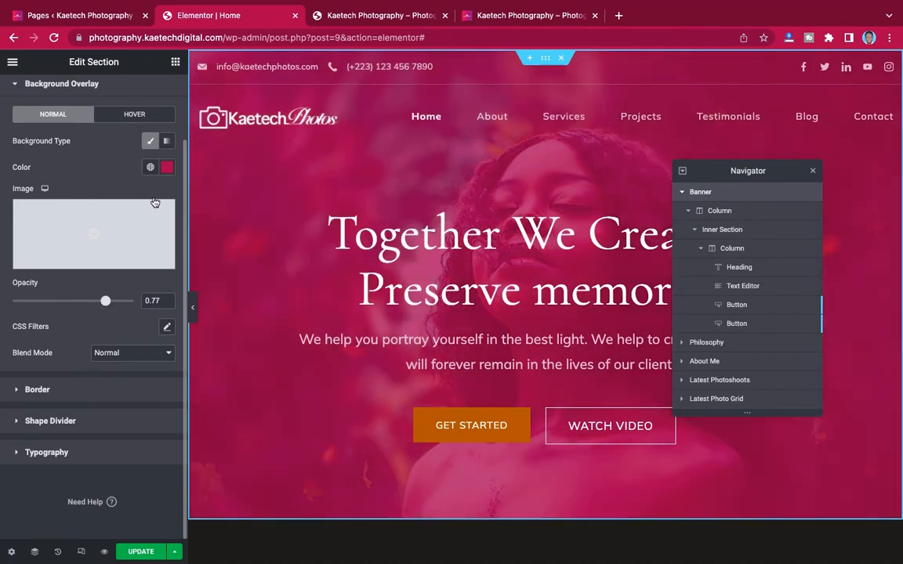
- Darken the overlay colour to a deeper magenta, #66082F
left_click(167, 169)
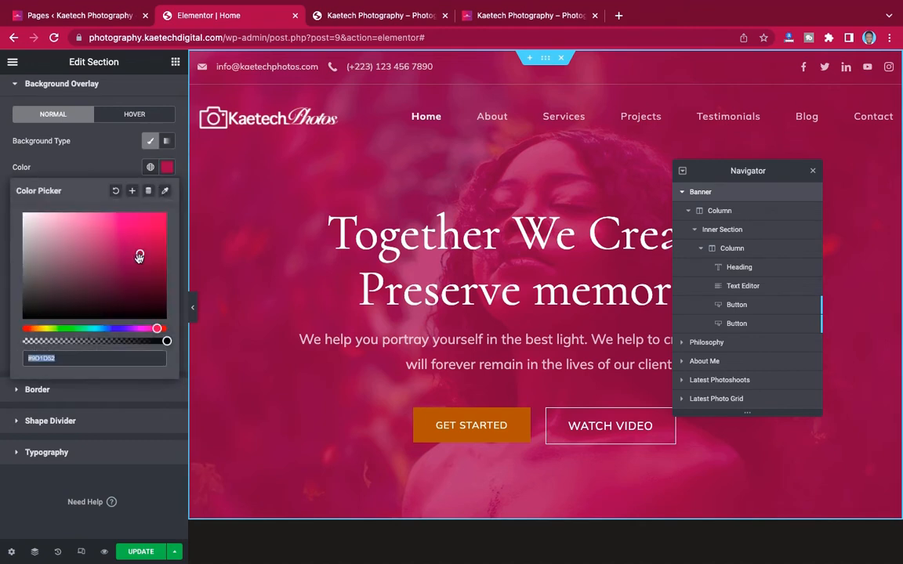
left_click_drag(140, 257, 150, 269)
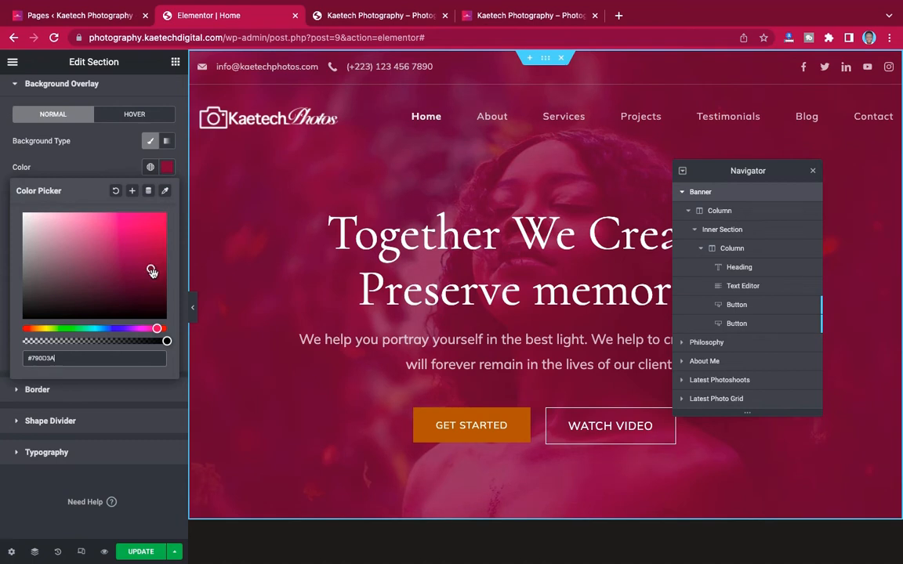
left_click_drag(152, 271, 156, 276)
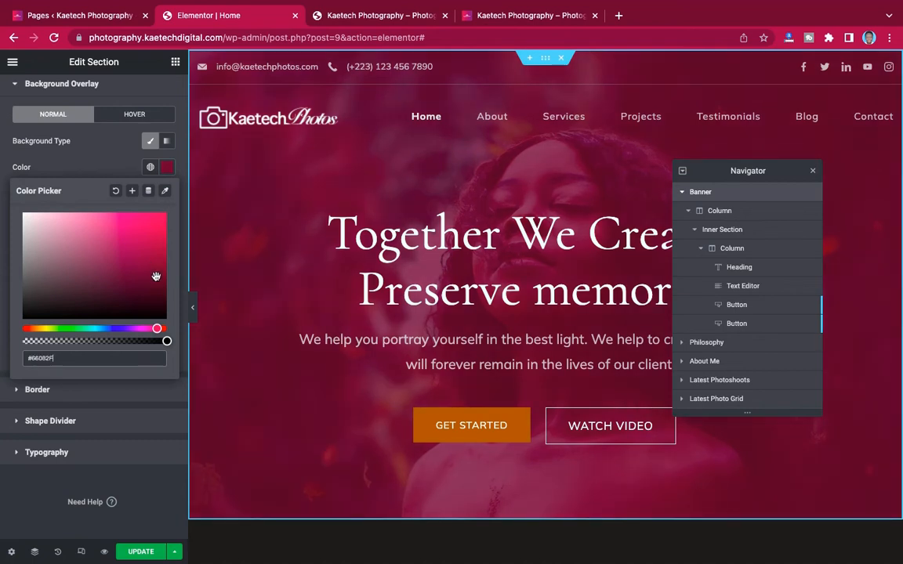
left_click(230, 322)
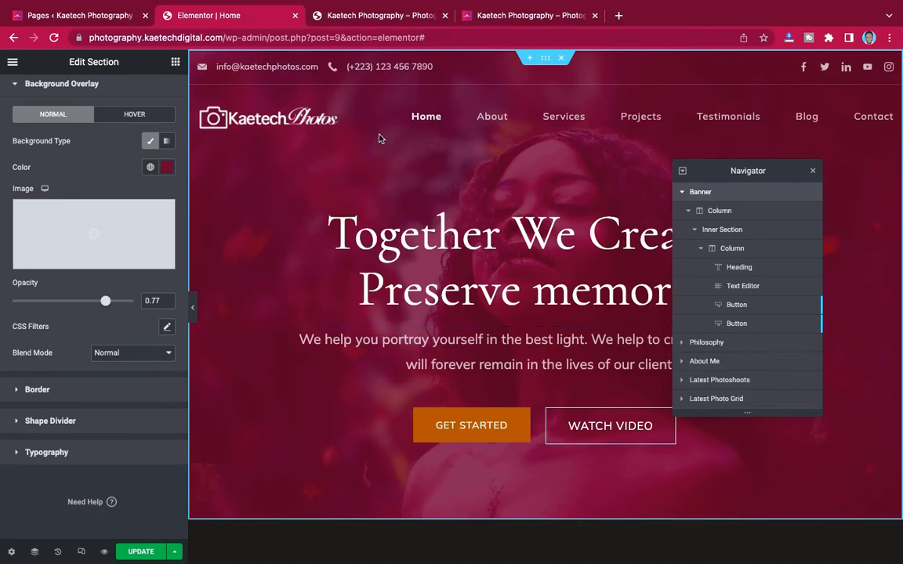
- Copy #280111 from the colour notes and apply it as the overlay colour
key("ctrl+Left")
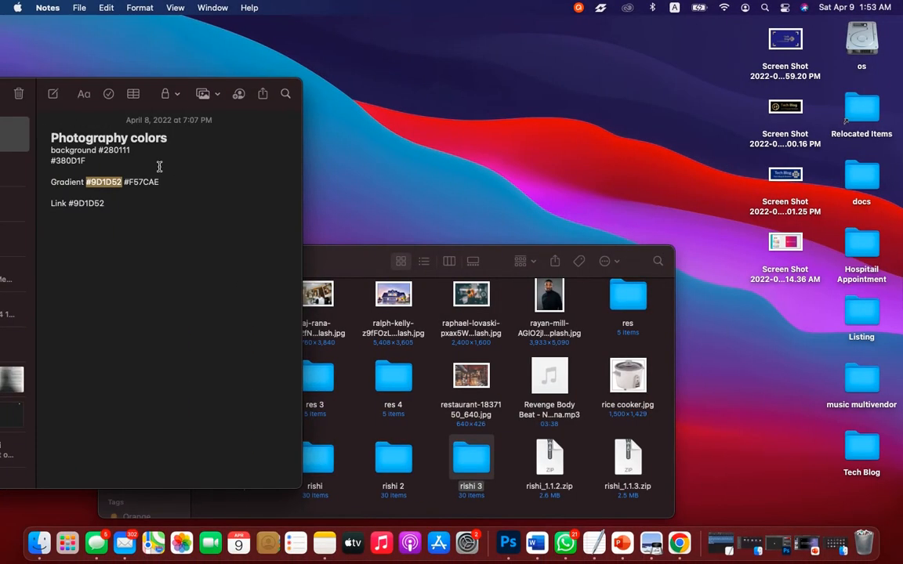
left_click(132, 149)
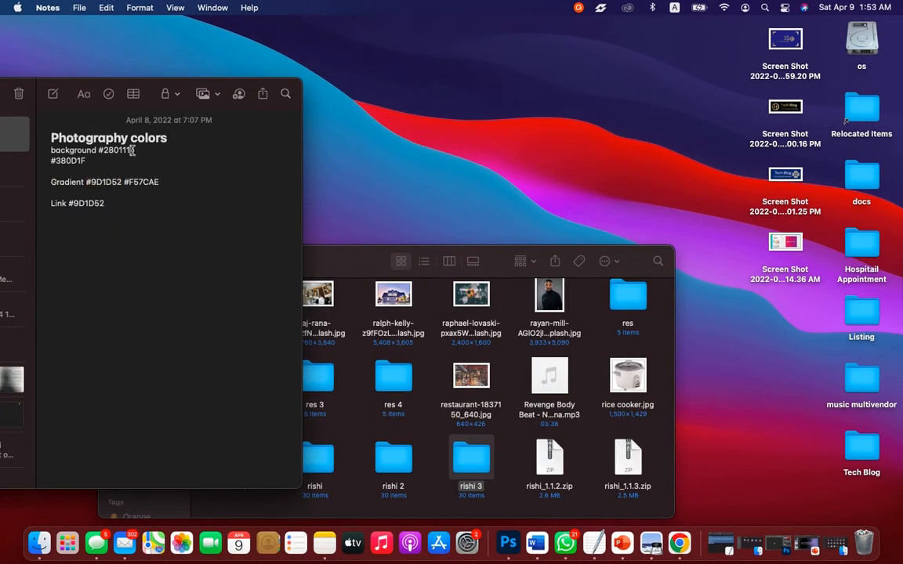
left_click_drag(132, 149, 99, 150)
key("super+c")
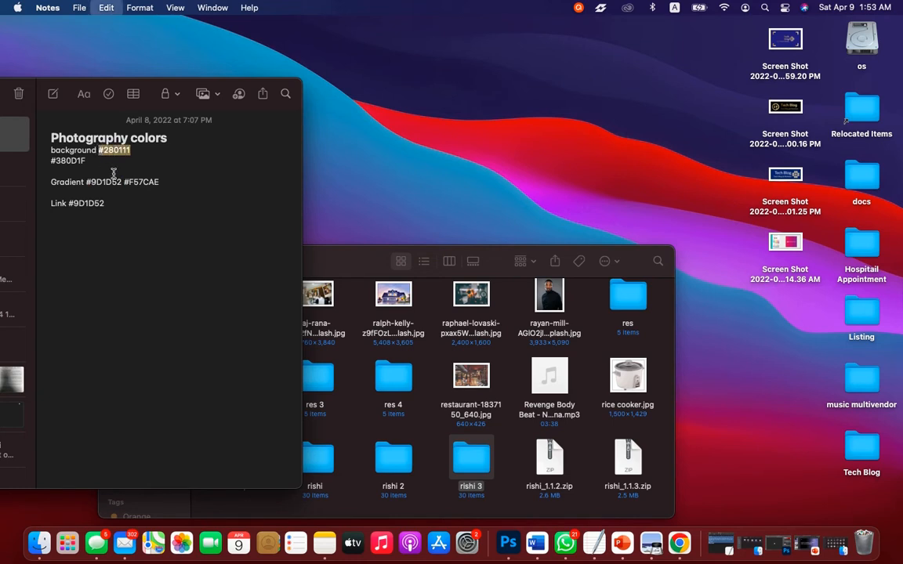
key("ctrl+Right")
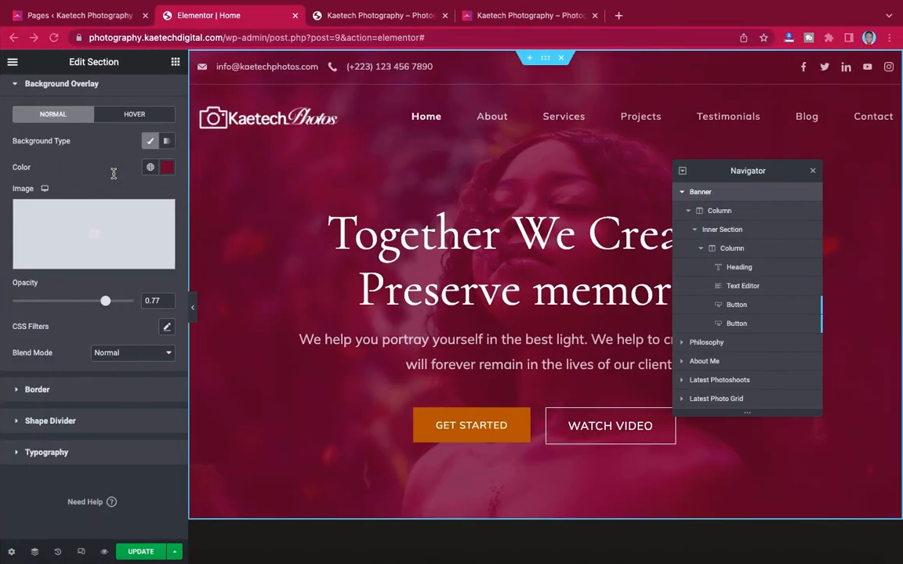
left_click(166, 168)
key("super+v")
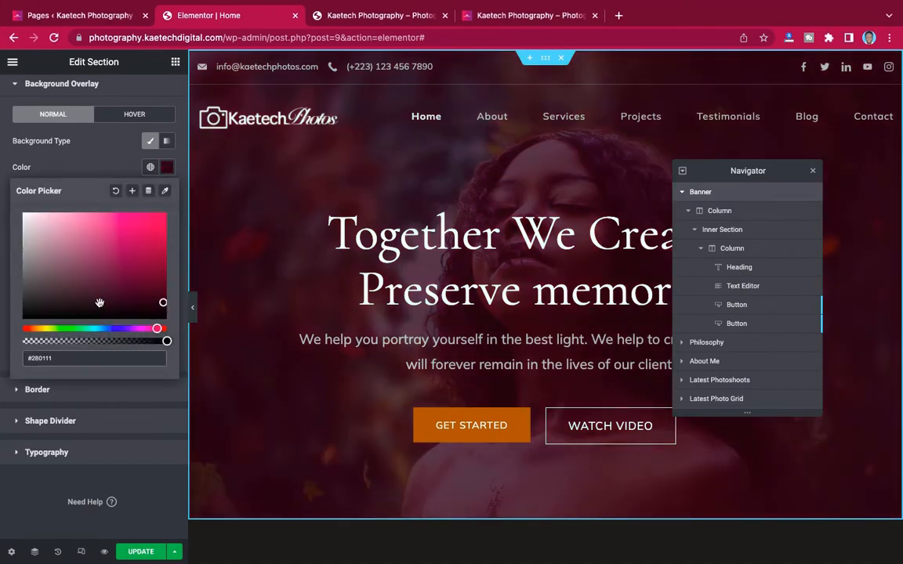
left_click(55, 163)
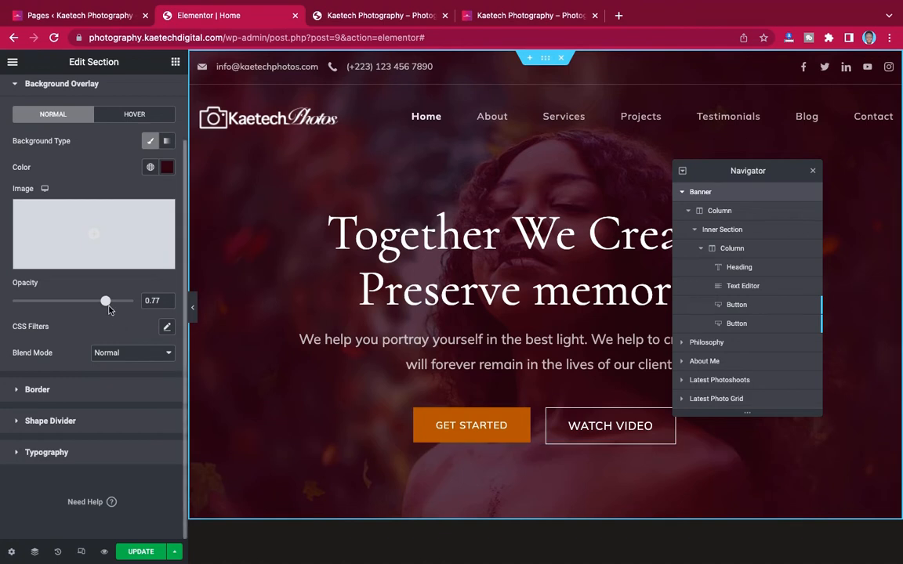
- Brighten the dark crimson overlay slightly and check the result on the hero
left_click(167, 167)
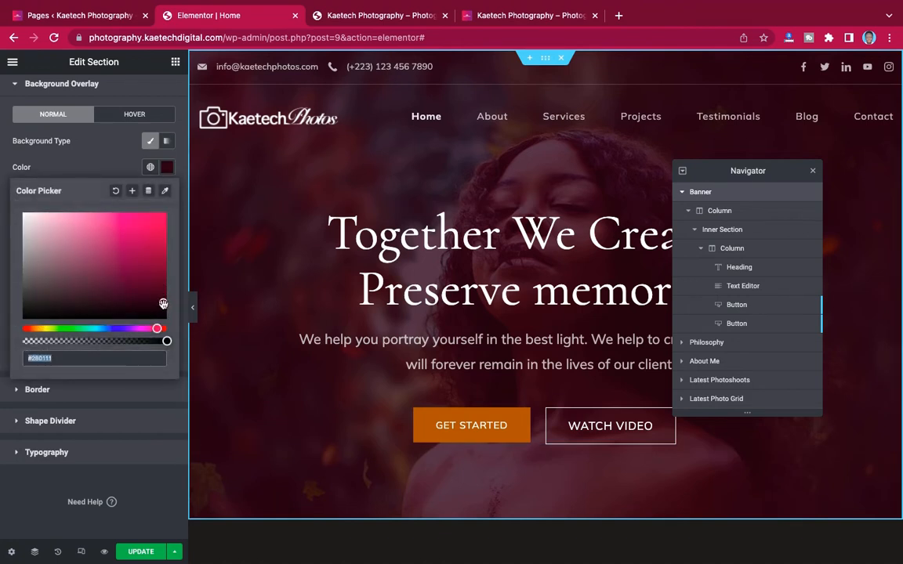
left_click_drag(163, 304, 159, 291)
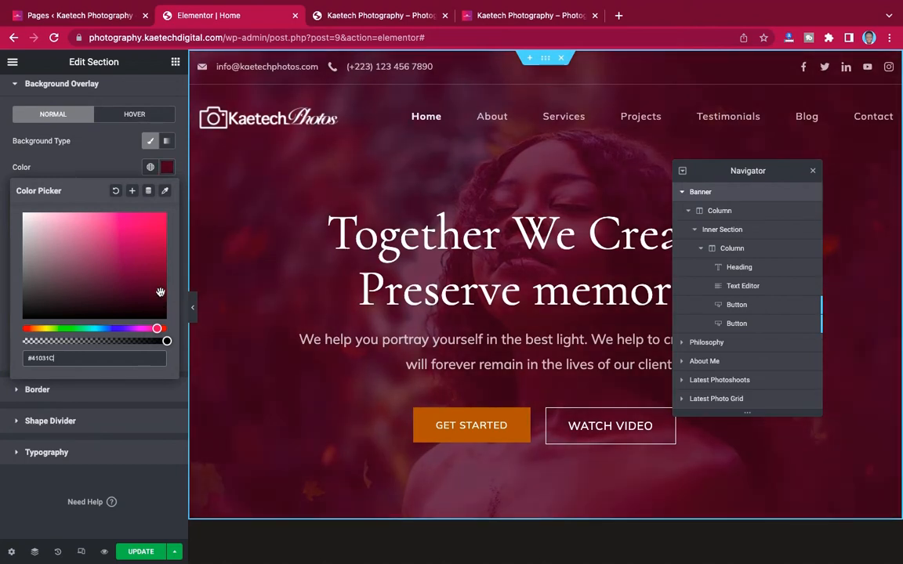
left_click(166, 169)
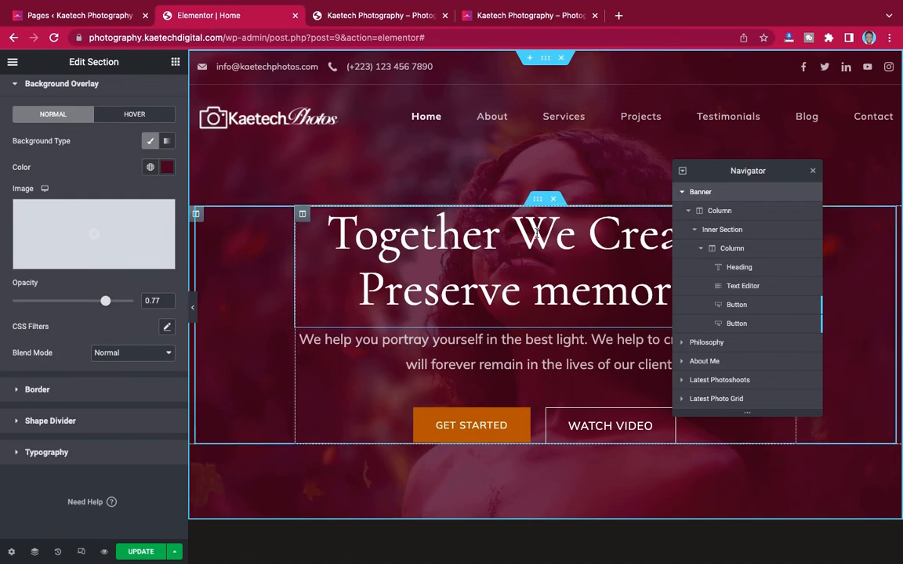
scroll(502, 259, "down", 5)
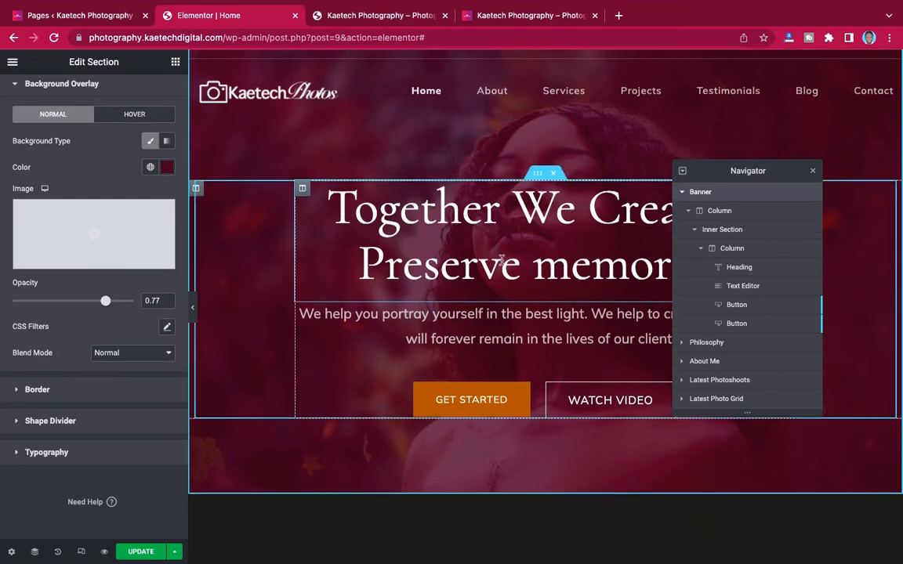
scroll(501, 261, "up", 5)
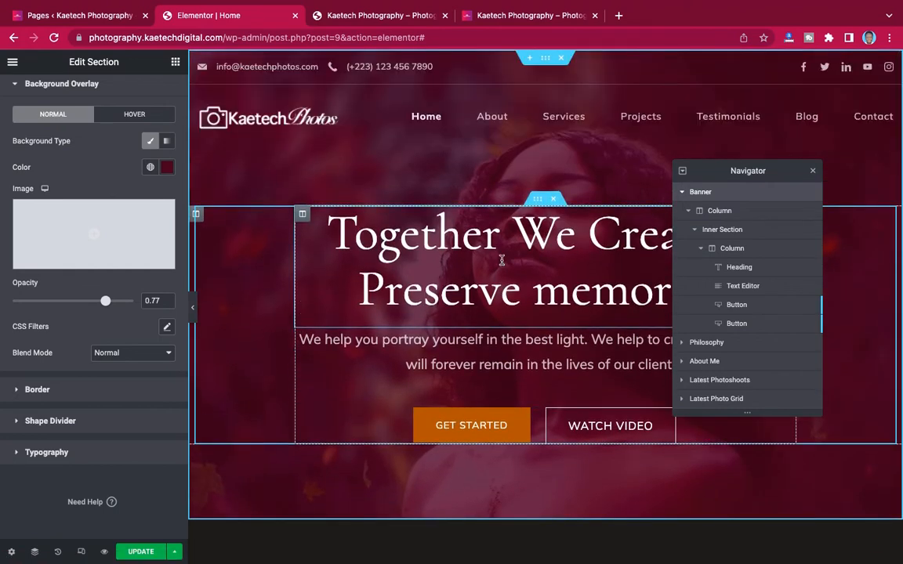
scroll(501, 260, "down", 4)
scroll(502, 260, "up", 4)
scroll(502, 261, "down", 3)
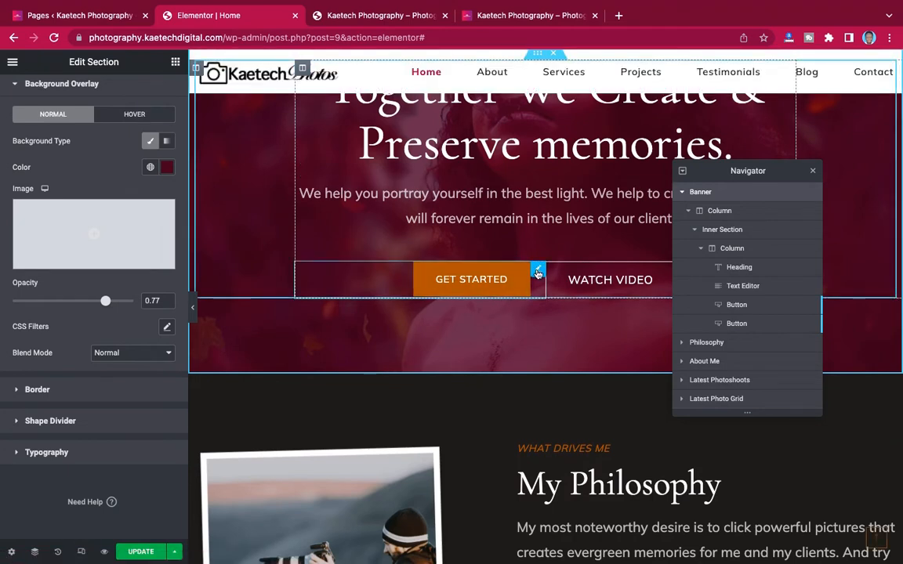
- Select the hero's GET STARTED button and compare it with the live site's pink button
left_click(537, 271)
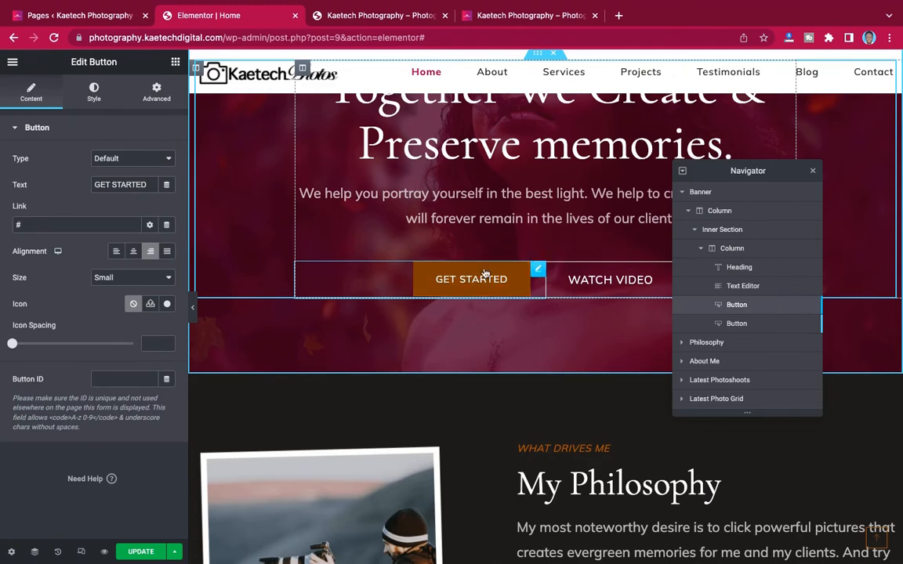
left_click(538, 23)
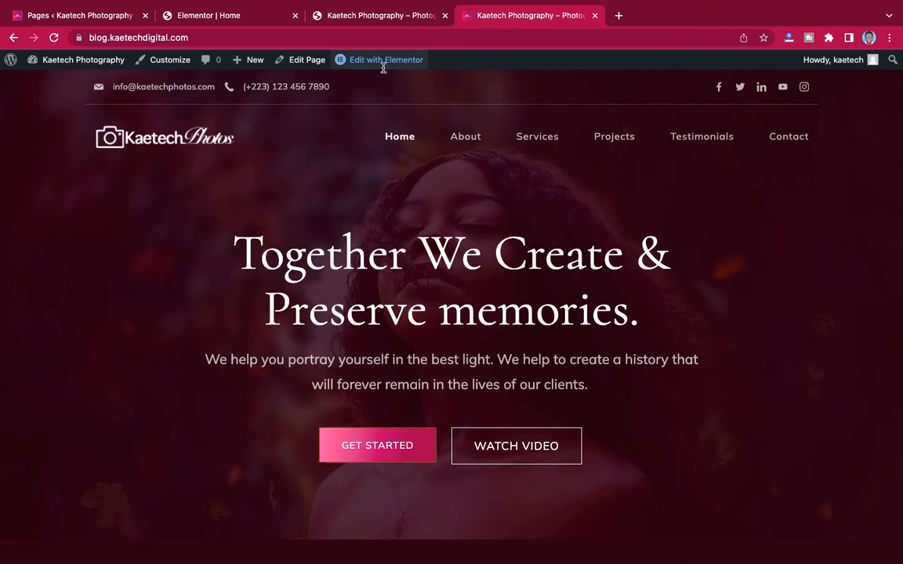
left_click(249, 17)
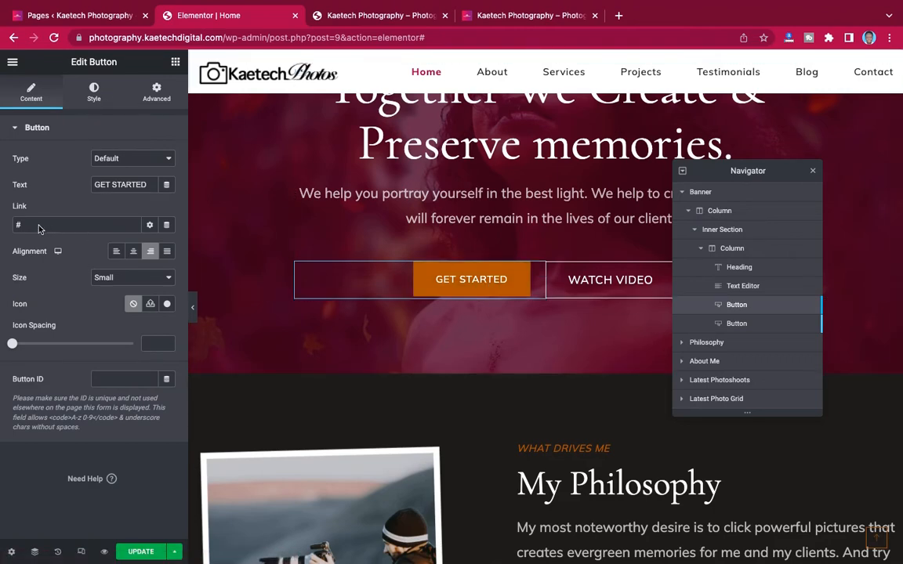
scroll(413, 336, "down", 15)
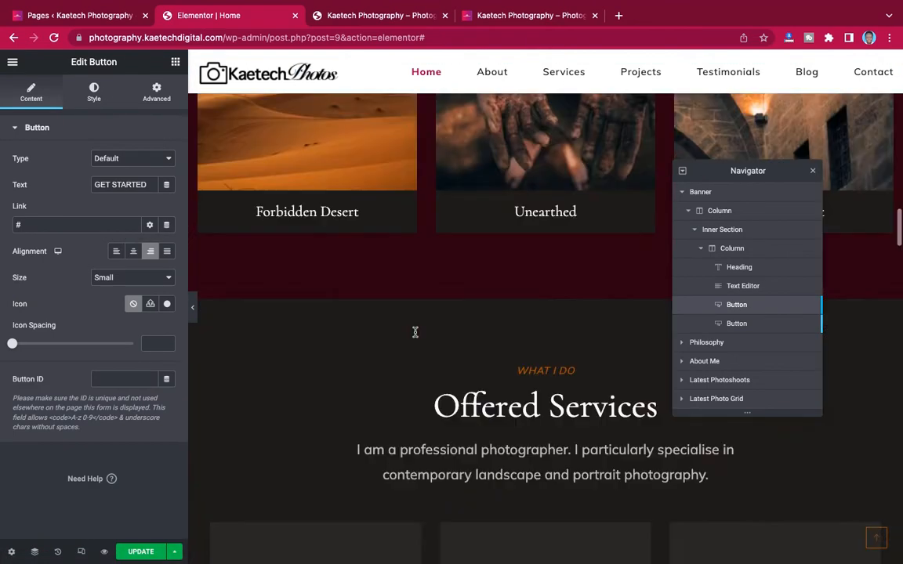
scroll(415, 336, "down", 10)
scroll(416, 336, "up", 3)
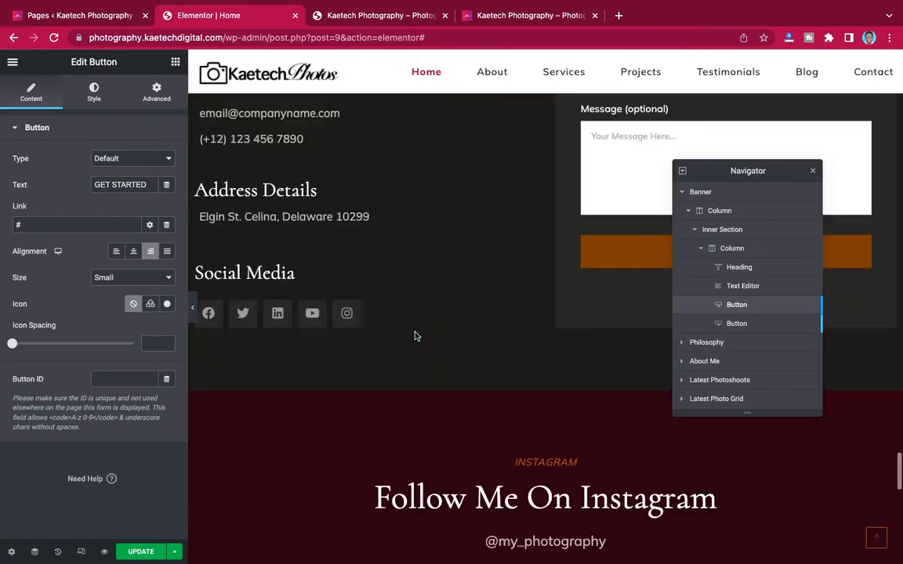
scroll(416, 336, "up", 1)
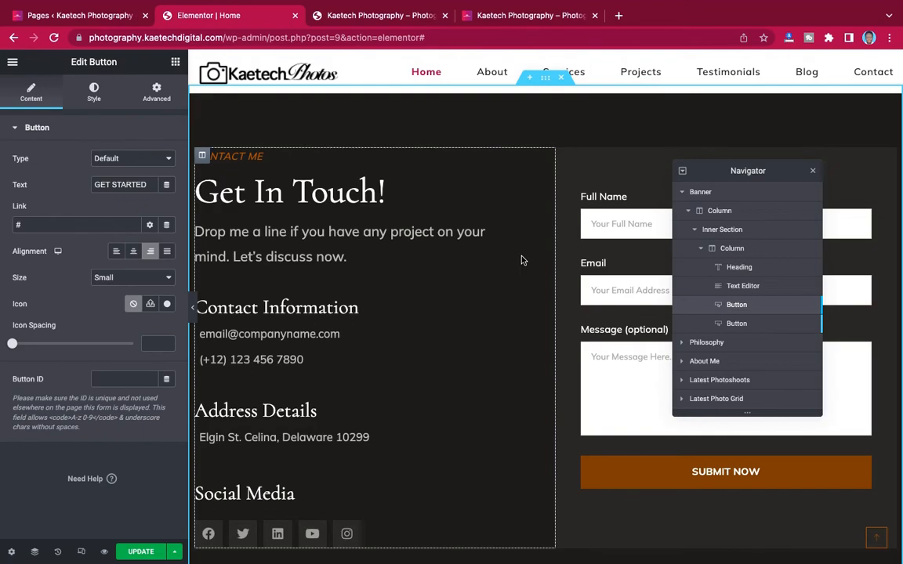
scroll(523, 260, "up", 7)
scroll(522, 260, "down", 5)
scroll(522, 261, "down", 3)
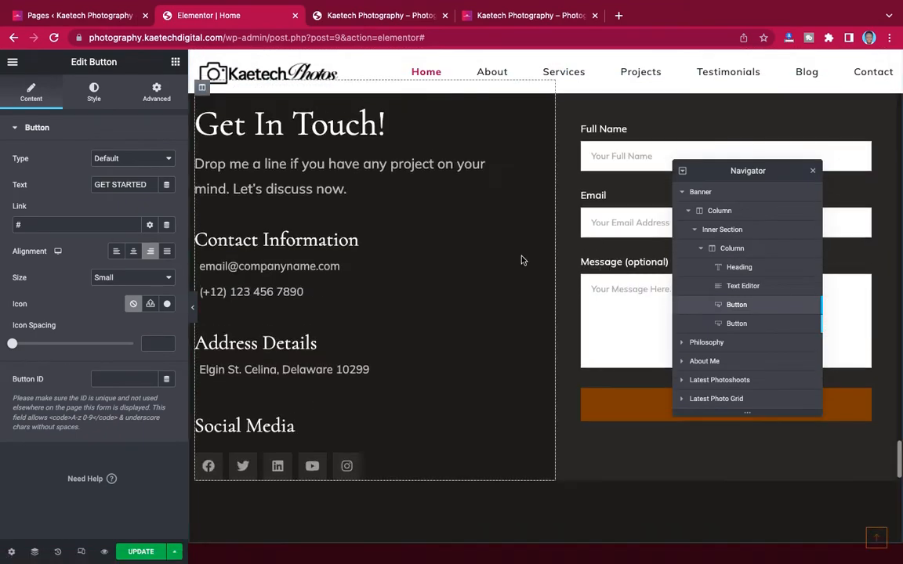
scroll(522, 259, "up", 12)
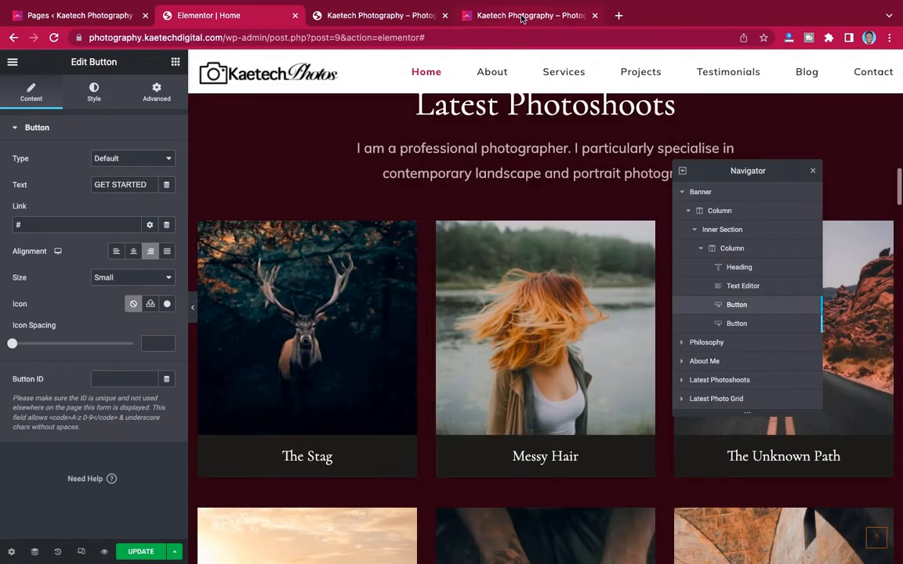
- Check where the live site's GET STARTED button leads, then return to the editor's hero
left_click(521, 17)
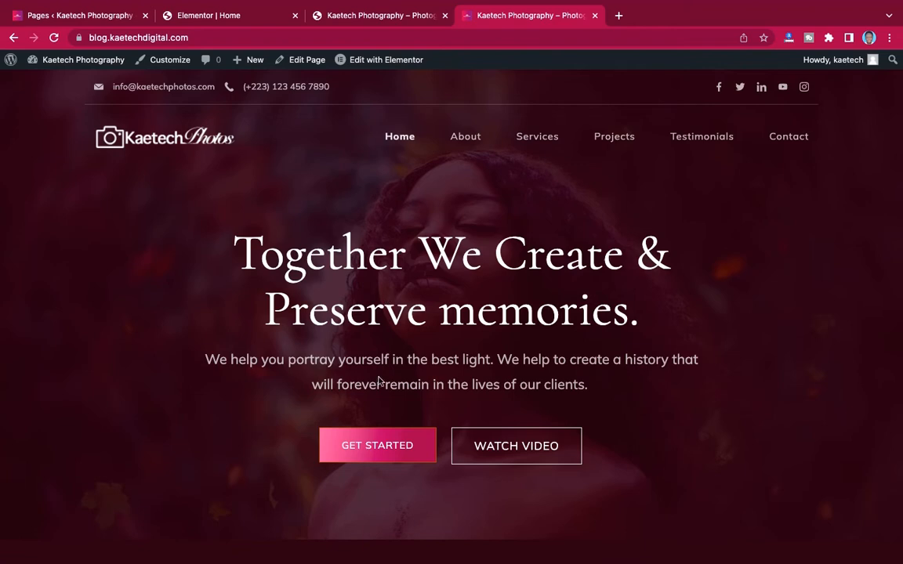
left_click(379, 448)
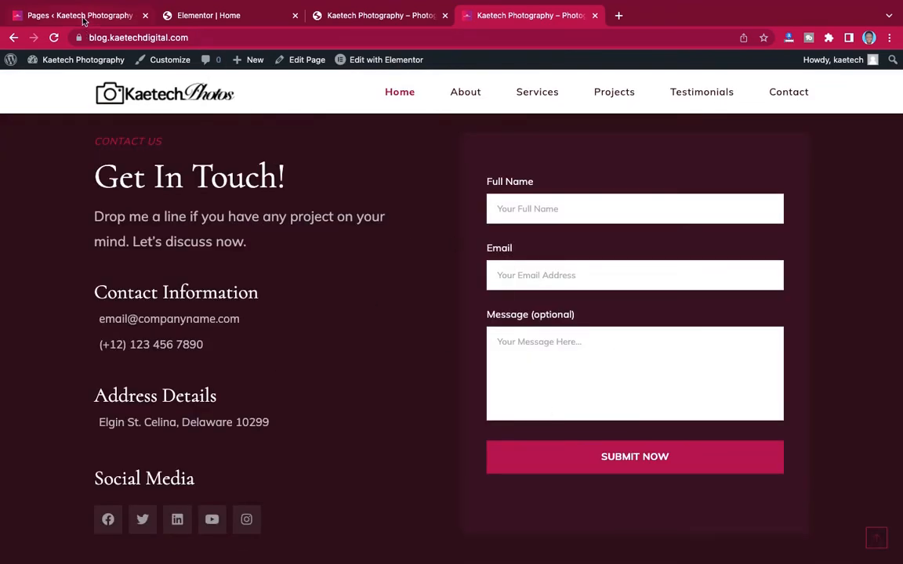
left_click(83, 18)
left_click(199, 16)
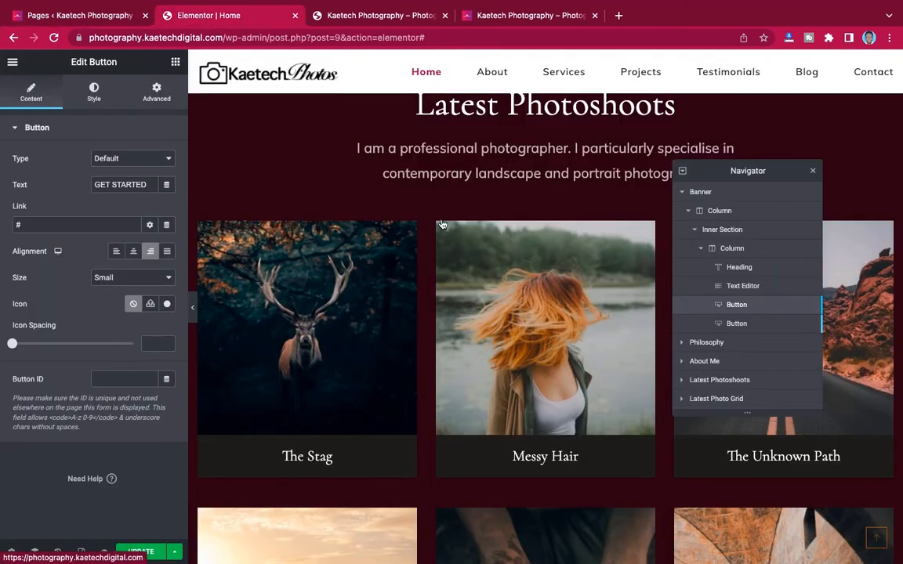
scroll(424, 281, "up", 20)
scroll(424, 280, "up", 2)
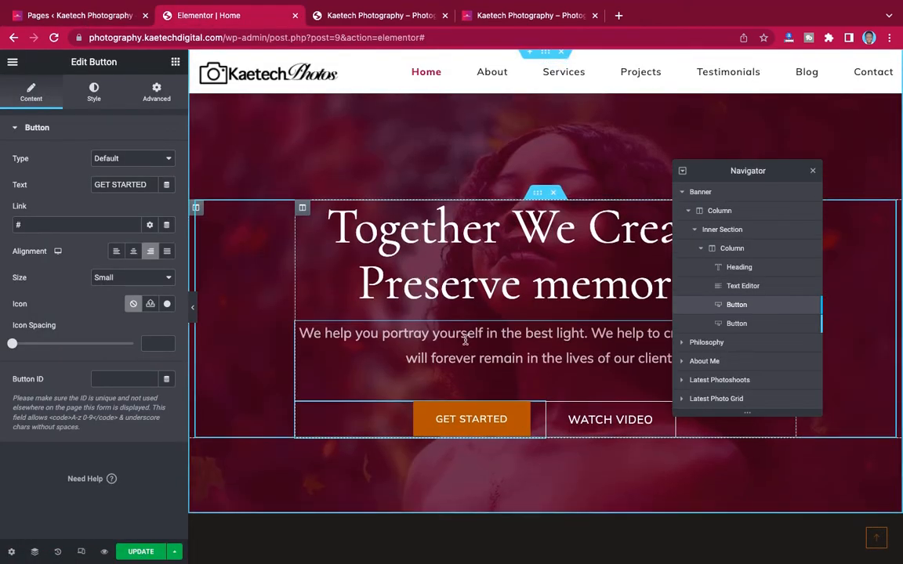
- Switch the GET STARTED button background to a gradient with crimson #9D1D52 as the second colour
left_click(94, 92)
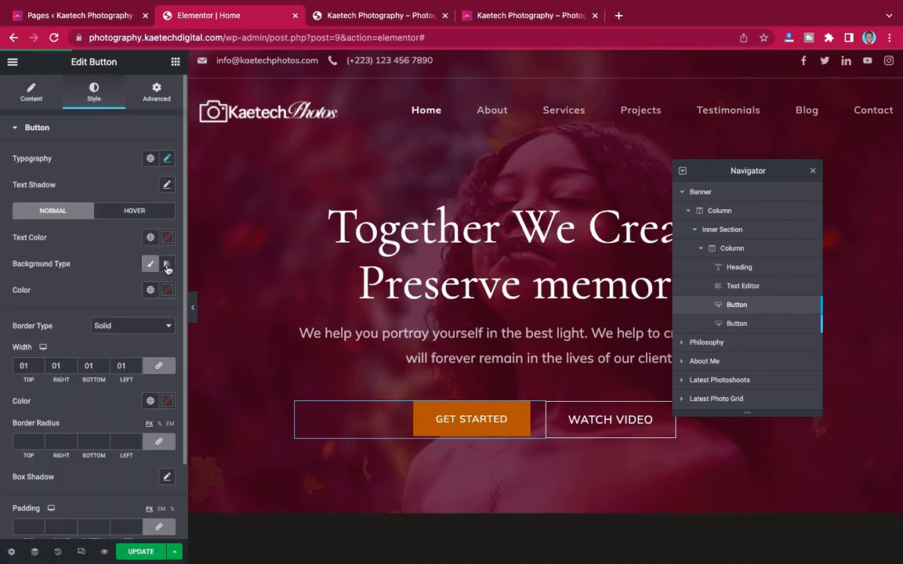
left_click(167, 266)
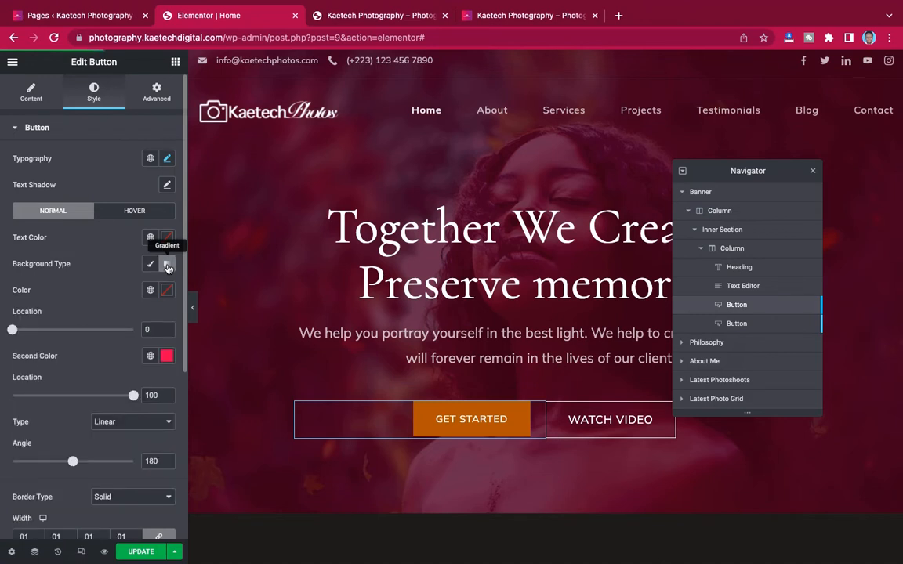
scroll(161, 345, "down", 1)
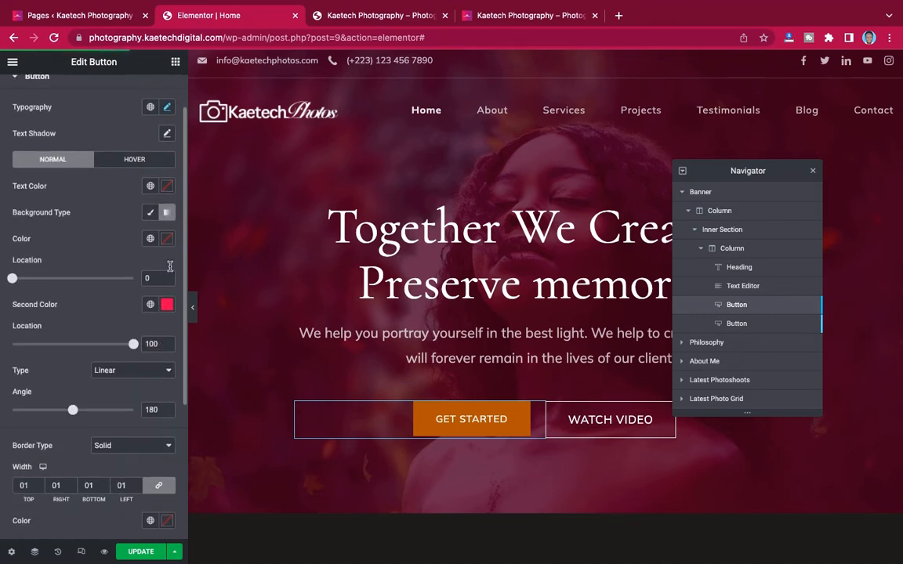
left_click(167, 305)
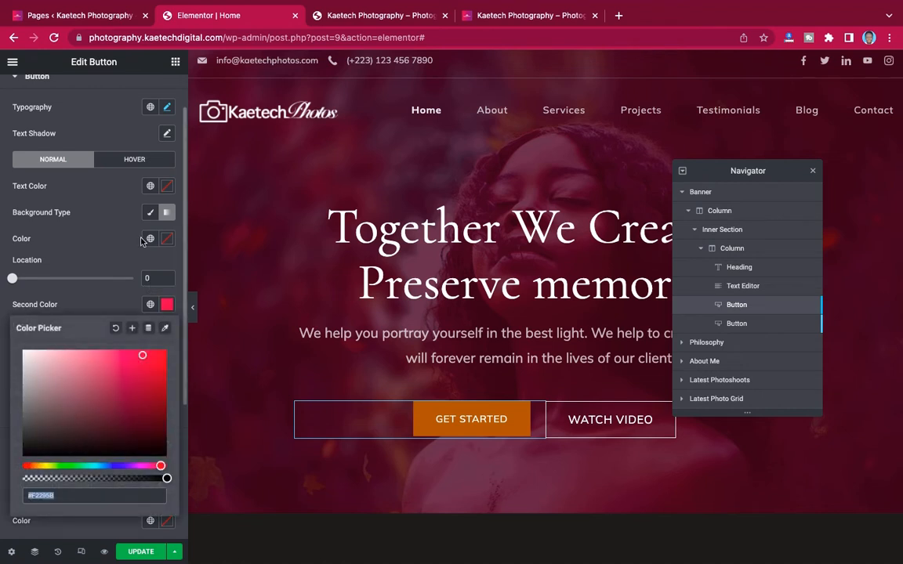
key("ctrl+Left")
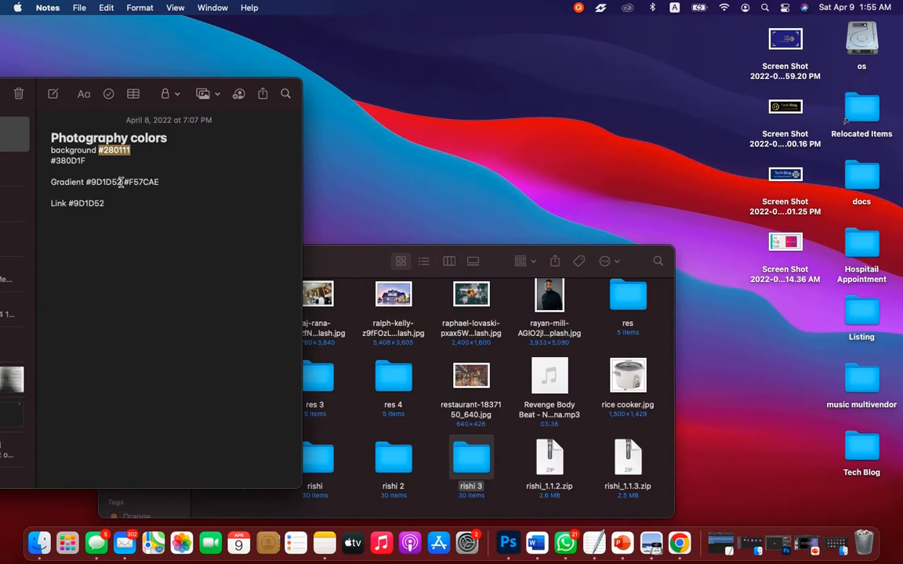
left_click_drag(122, 182, 91, 181)
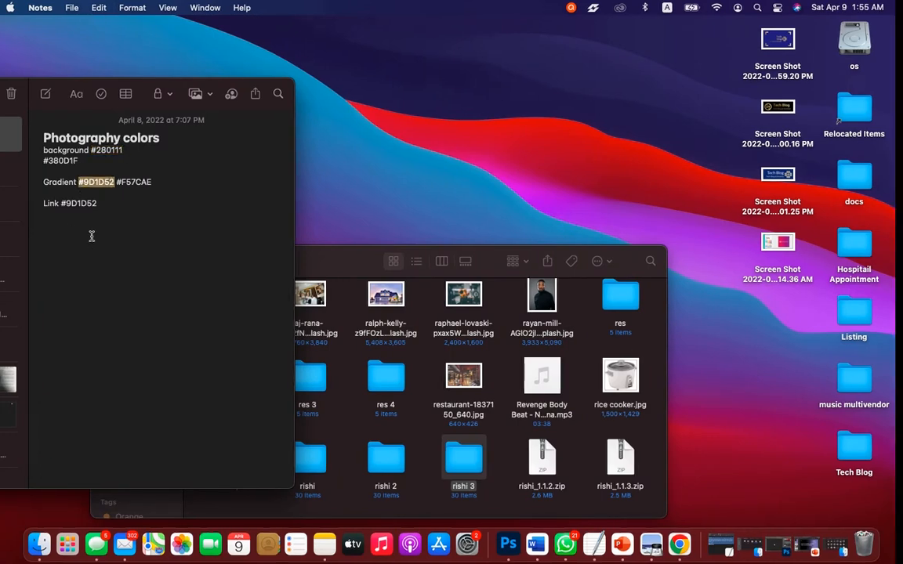
key("ctrl+Right")
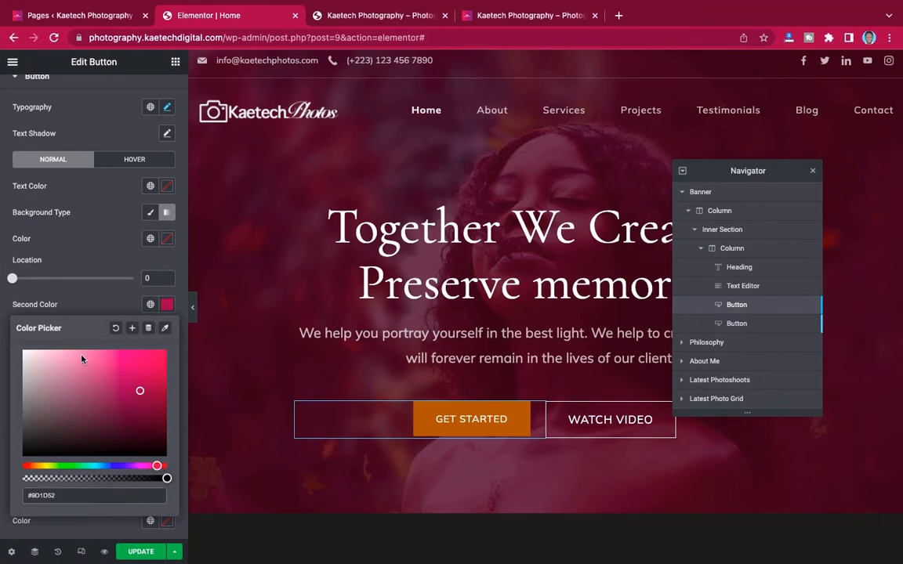
left_click(92, 299)
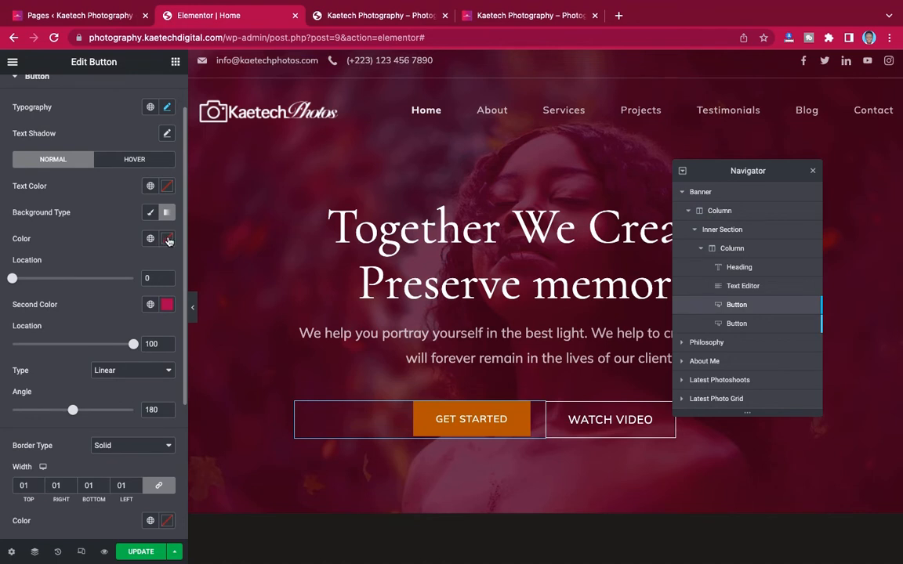
- Set the gradient's first colour to pink #F57CAE
left_click(167, 238)
key("ctrl+Left")
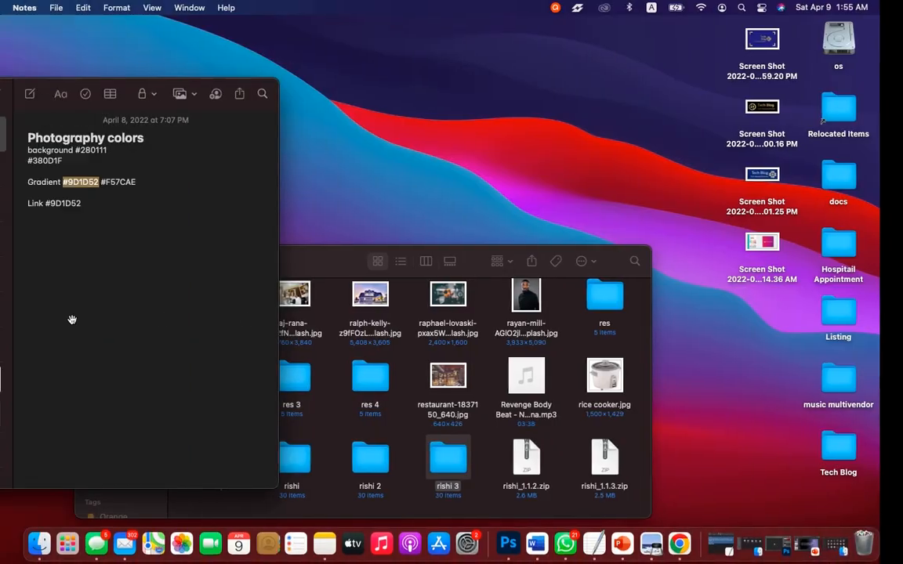
left_click(159, 182)
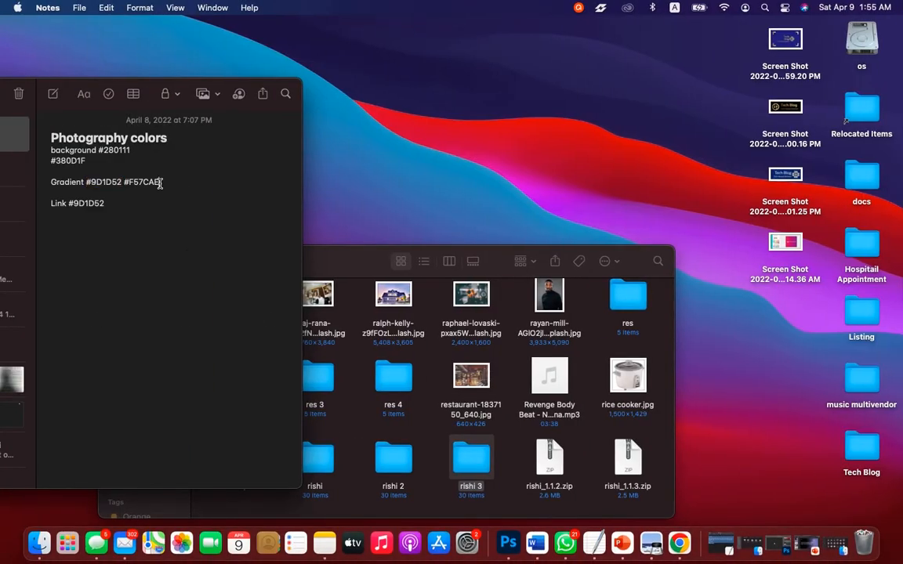
left_click_drag(159, 182, 126, 184)
key("ctrl+Right")
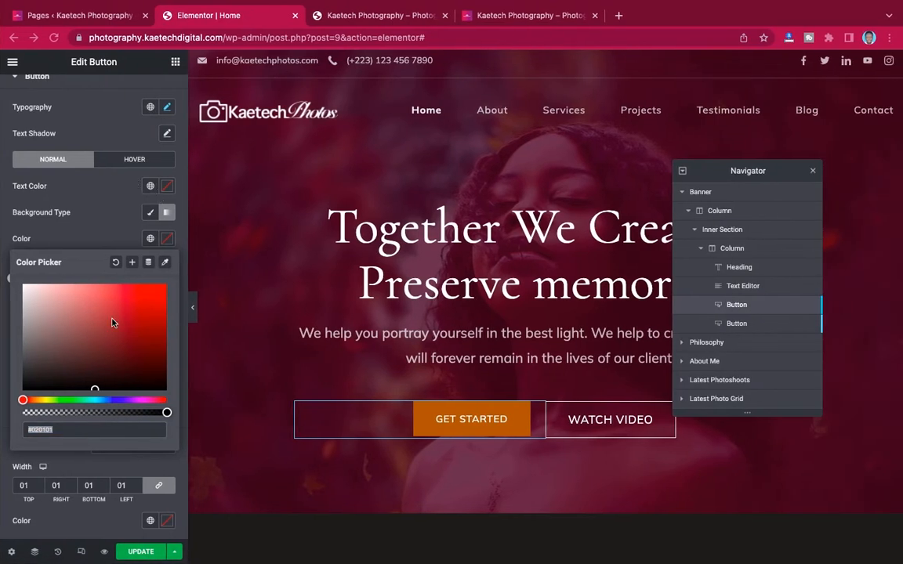
type("#F57CAE")
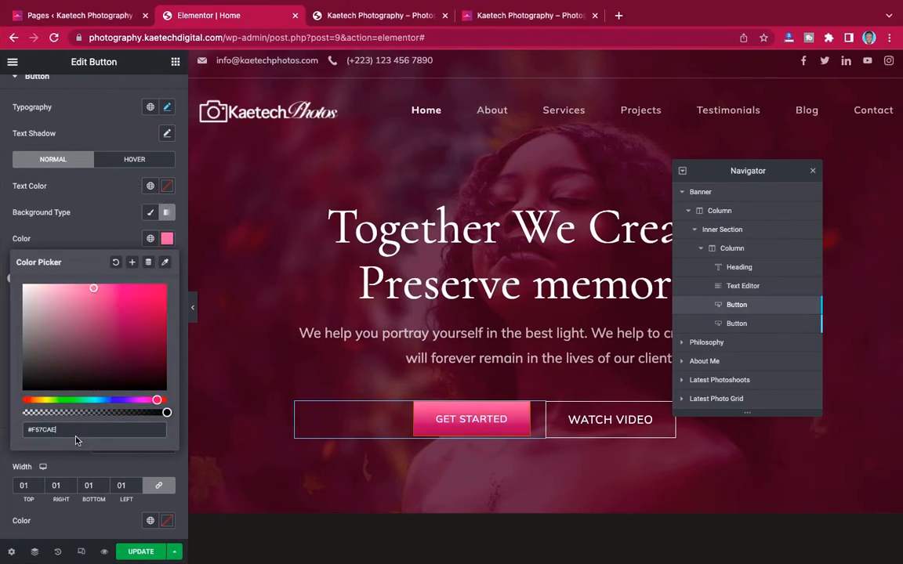
left_click(100, 231)
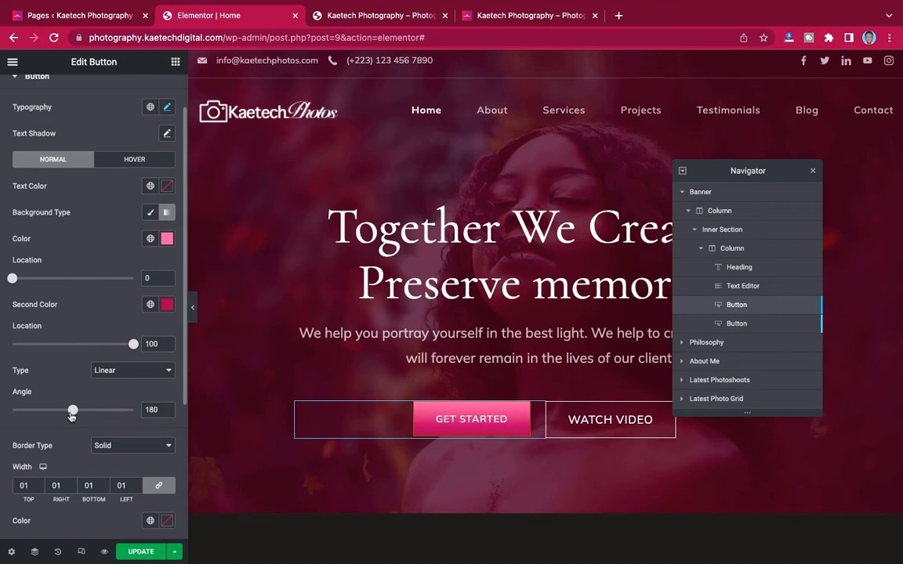
- Adjust the gradient angle and move the stops to 7 for pink and 80 for crimson
left_click_drag(59, 417, 47, 416)
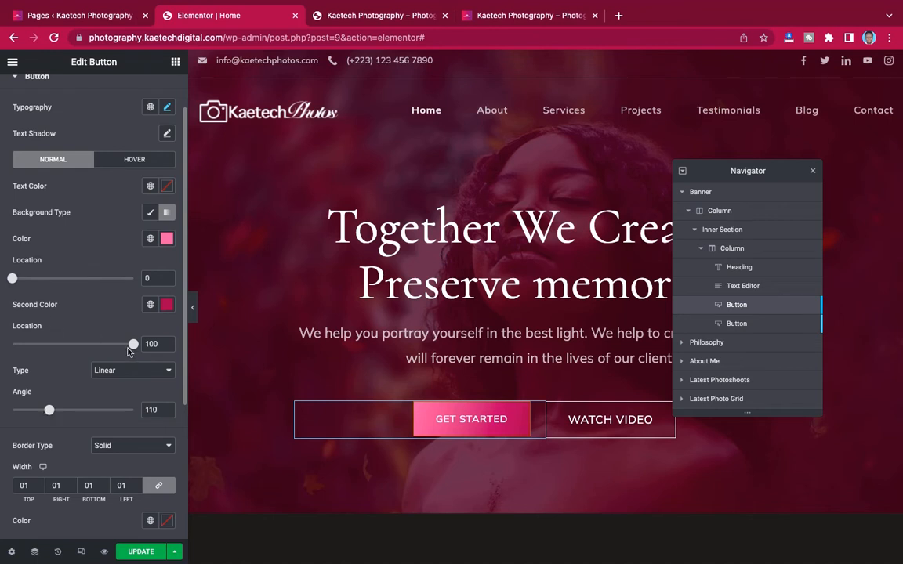
left_click_drag(132, 346, 113, 347)
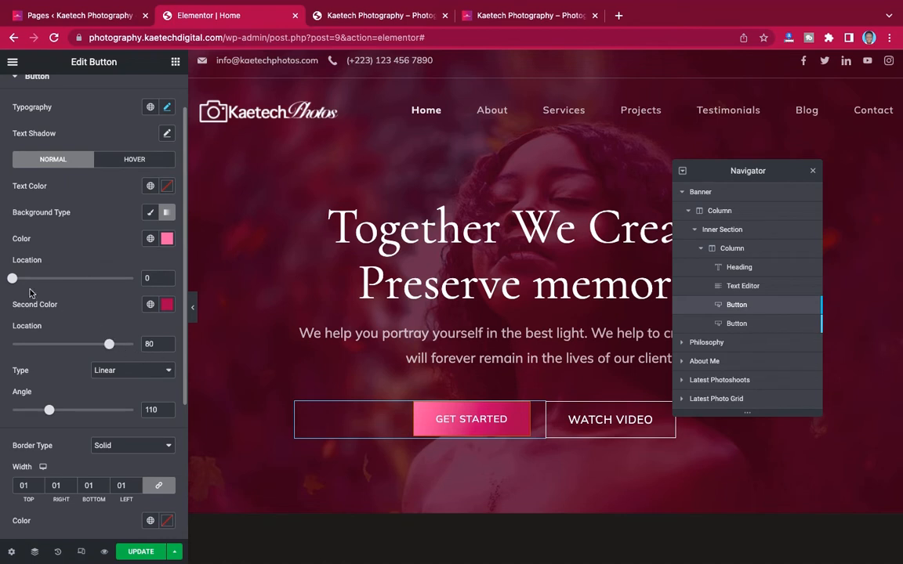
left_click_drag(13, 281, 21, 279)
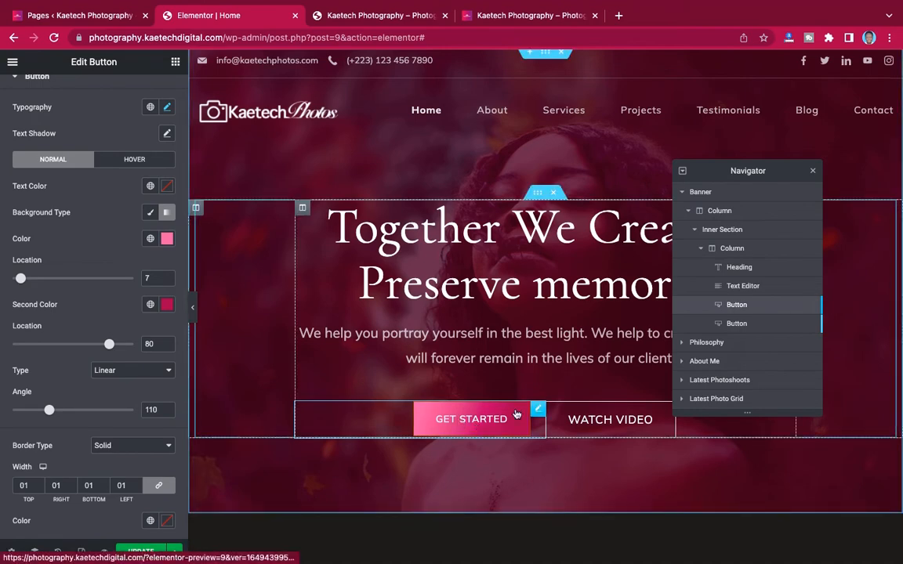
scroll(588, 376, "down", 2)
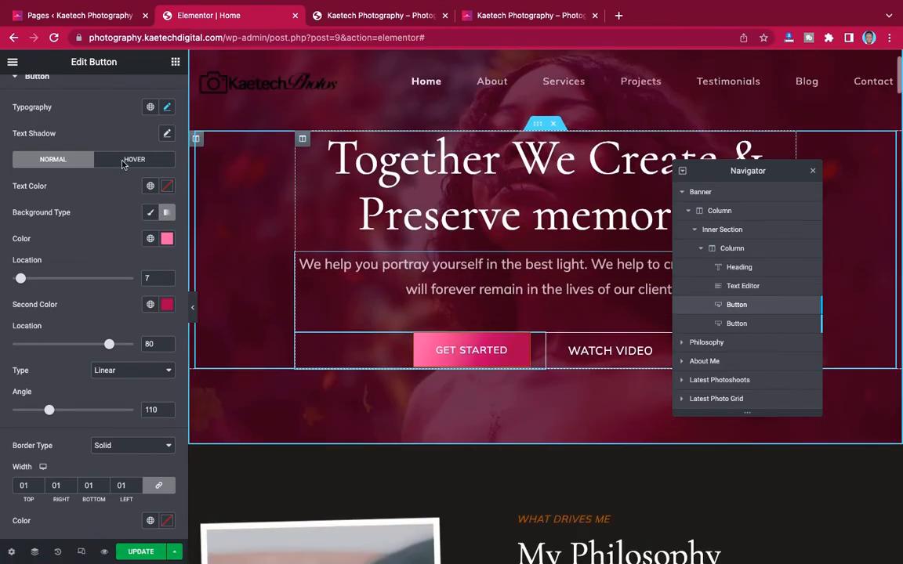
- Make the button's hover background a gradient with light pink #F57CAE as the second colour
left_click(138, 160)
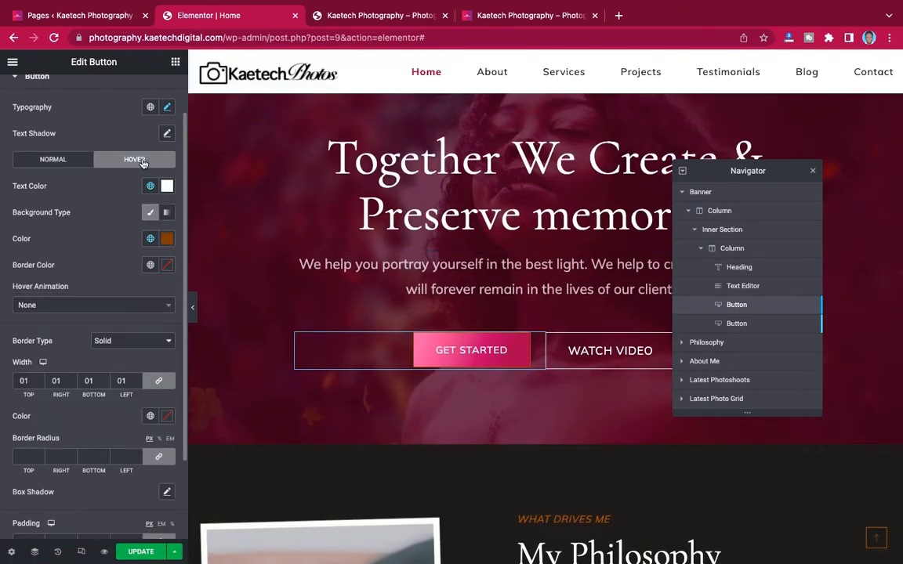
left_click(166, 214)
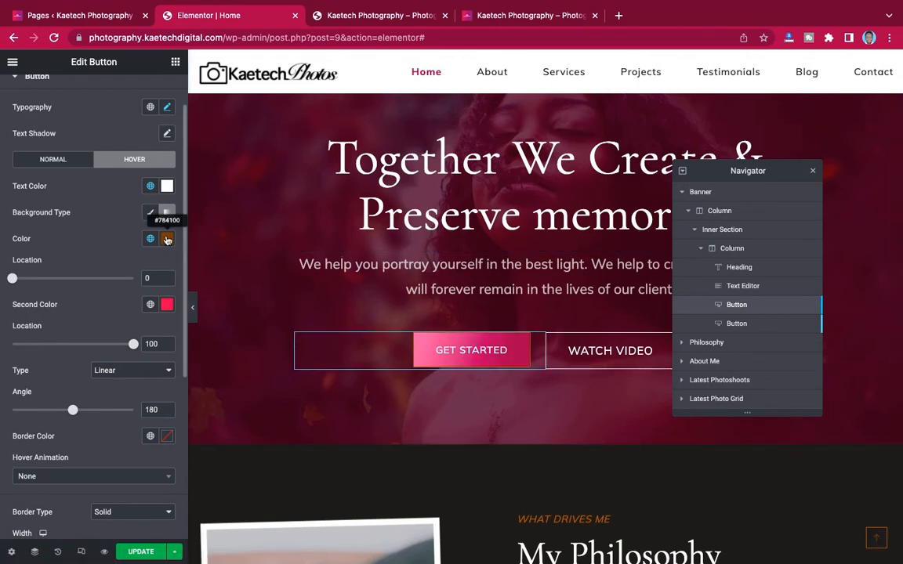
left_click(166, 304)
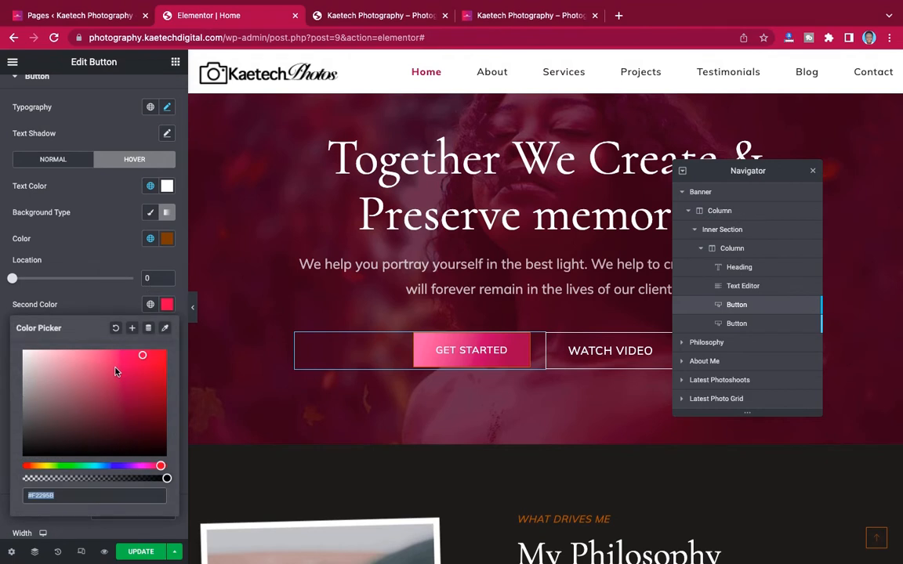
type("#F57CAE")
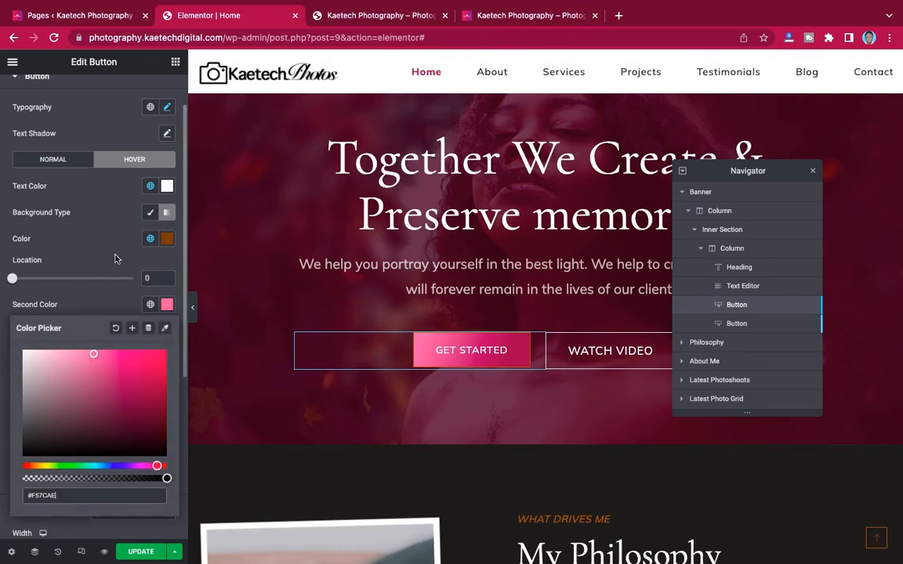
- Copy crimson #9D1D52 from the normal gradient and make it the hover gradient's first colour
left_click(61, 155)
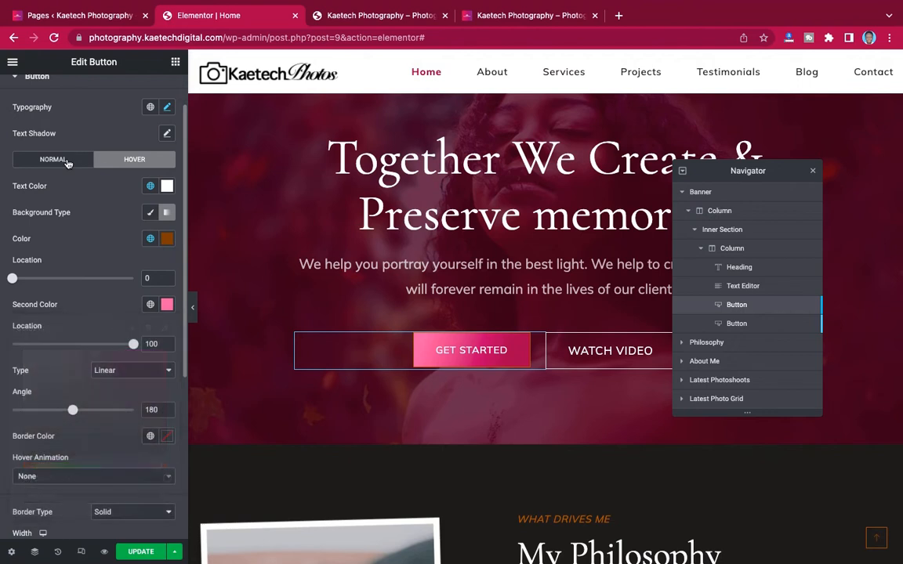
left_click(166, 306)
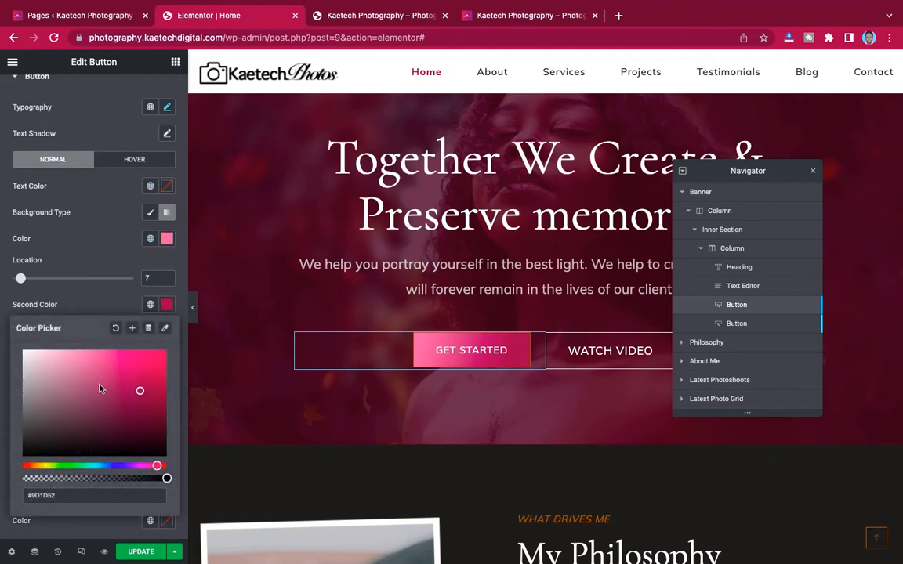
triple_click(73, 495)
key("ctrl+c")
left_click(131, 160)
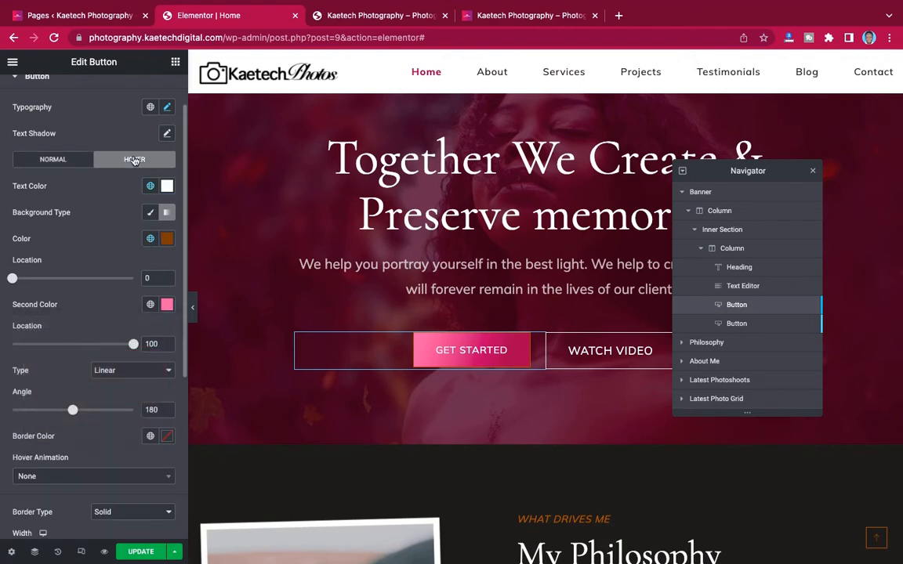
left_click(167, 239)
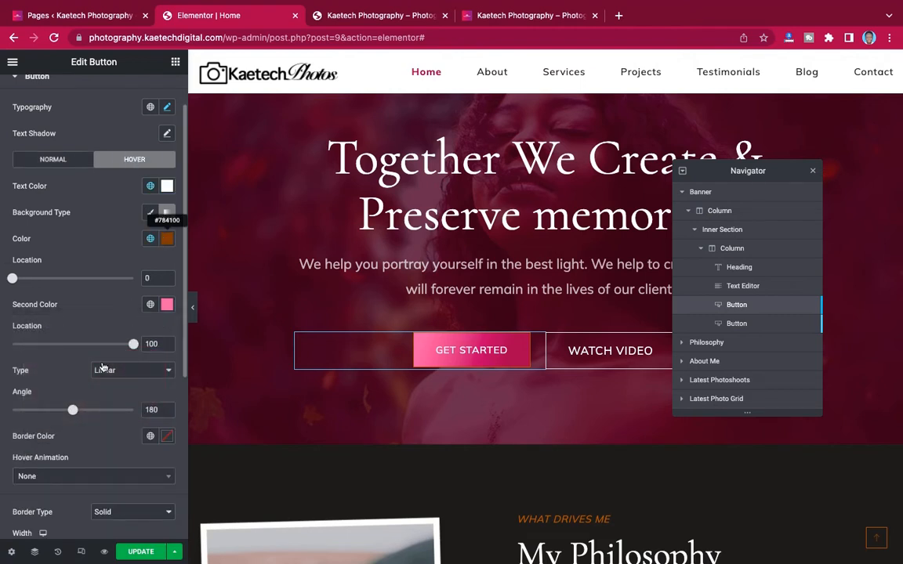
triple_click(82, 435)
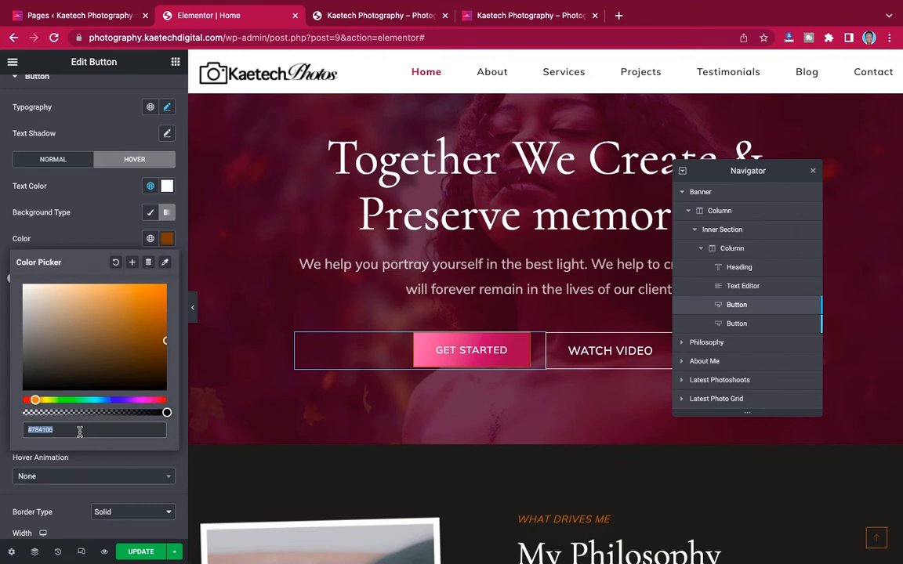
key("ctrl+v")
left_click(81, 205)
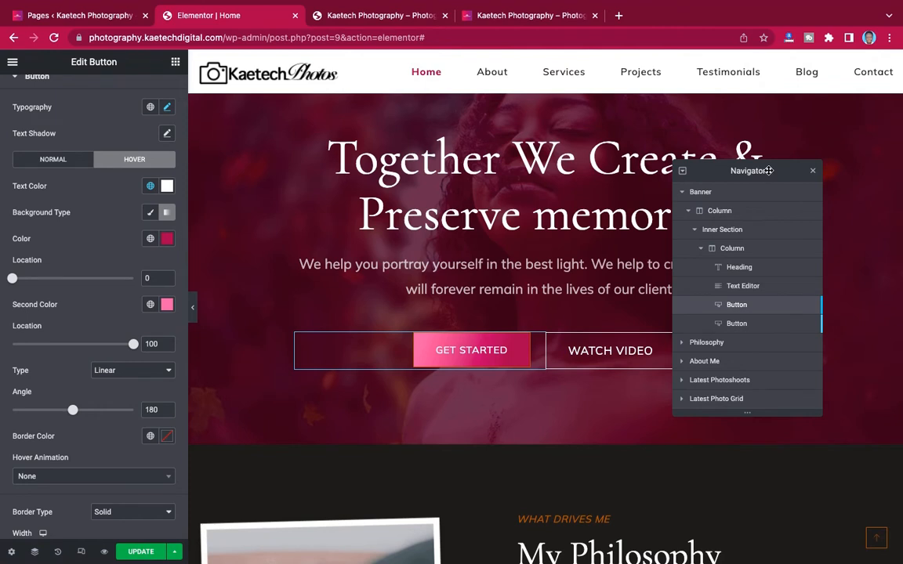
left_click_drag(768, 170, 282, 116)
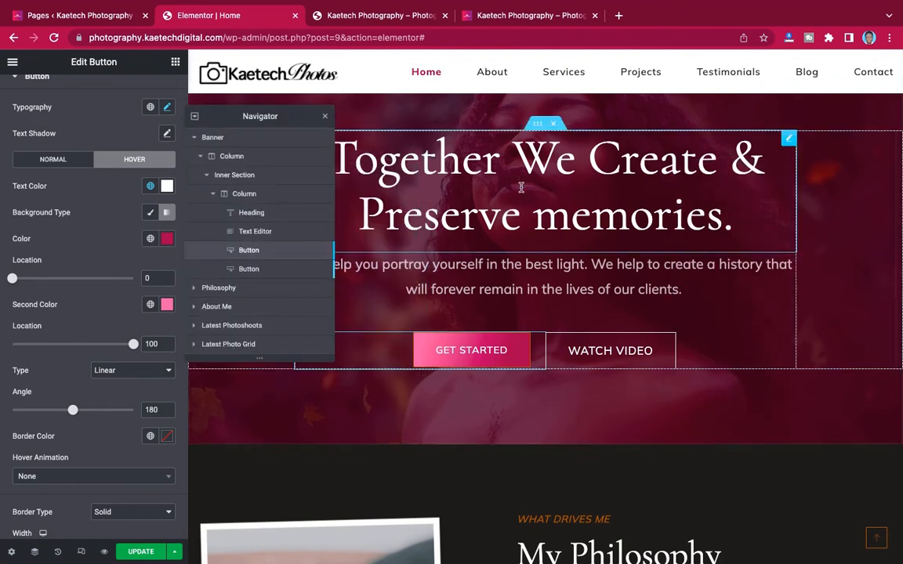
- Close the Navigator and bring up the WATCH VIDEO button's style settings
left_click(325, 118)
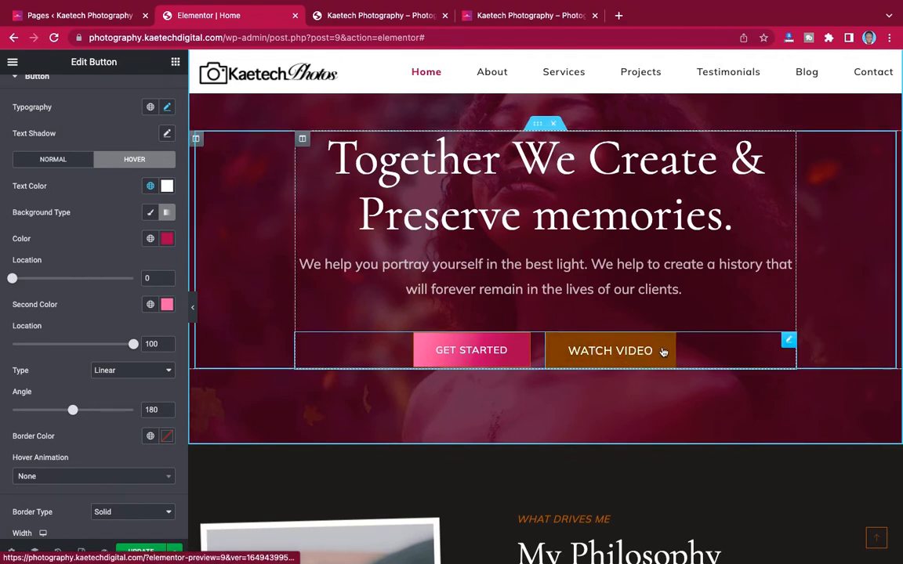
left_click(619, 360)
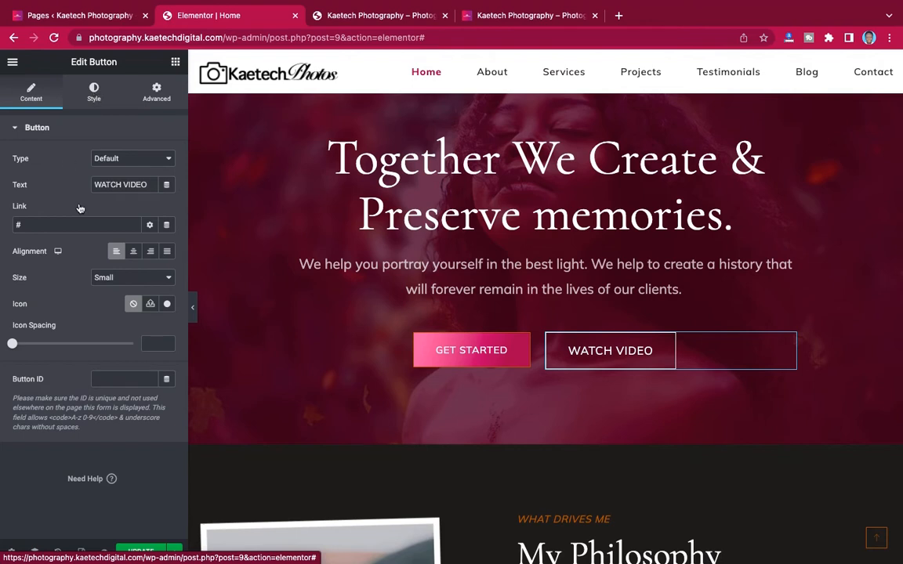
left_click(94, 94)
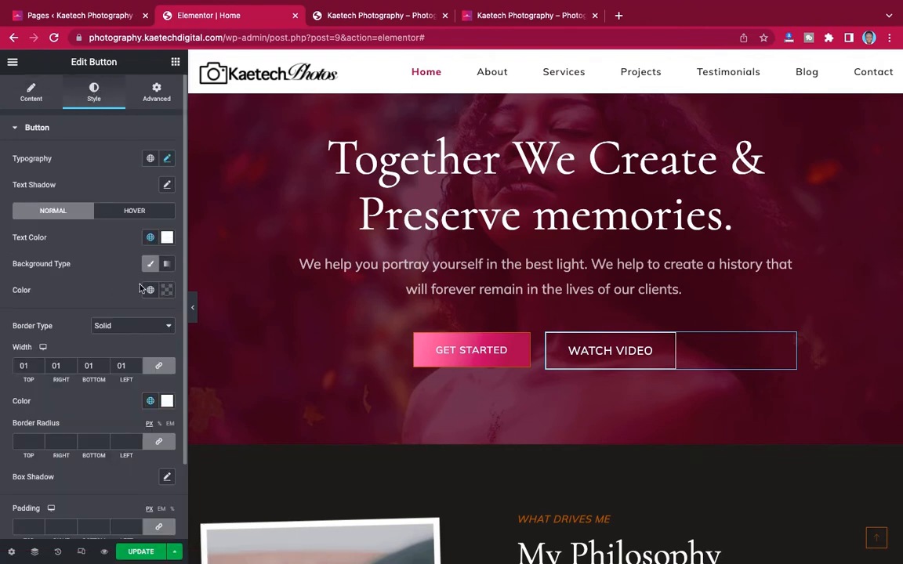
scroll(141, 306, "down", 2)
scroll(139, 306, "up", 2)
- Set the WATCH VIDEO hover background and border colours to crimson #9D1D52
left_click(132, 213)
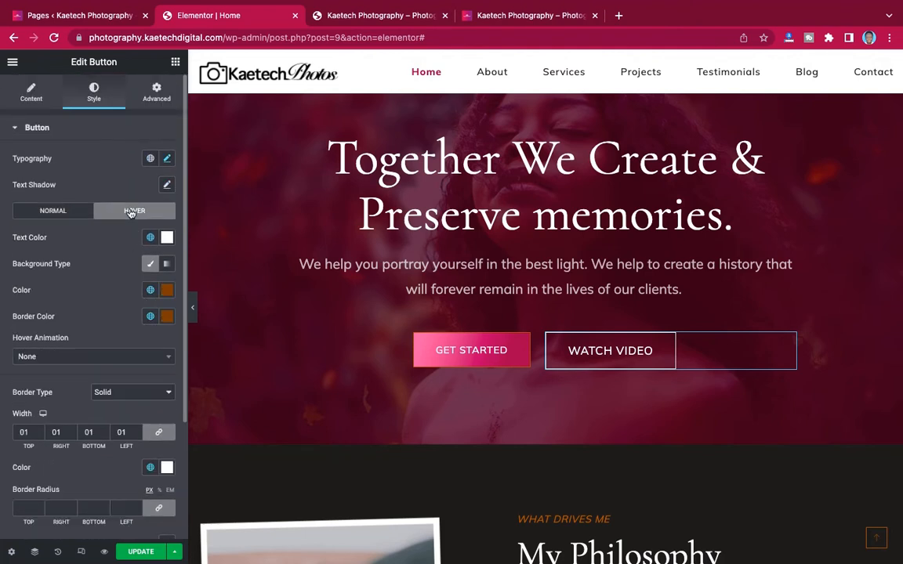
left_click(167, 292)
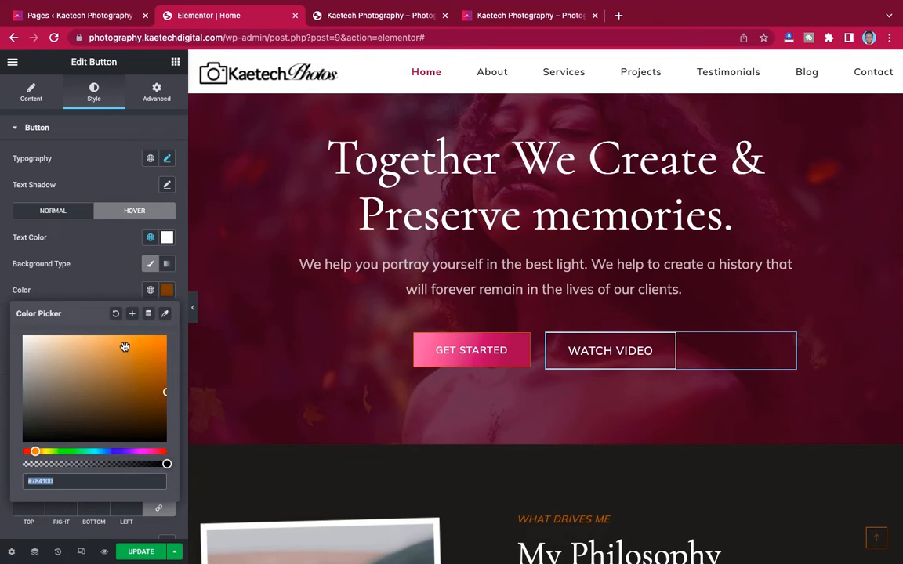
key("ctrl+v")
left_click(102, 299)
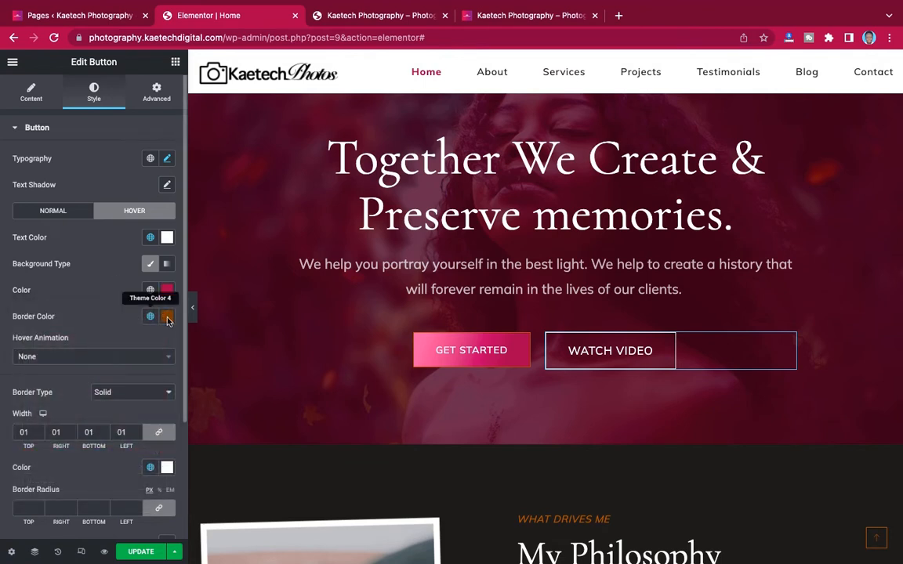
left_click(165, 317)
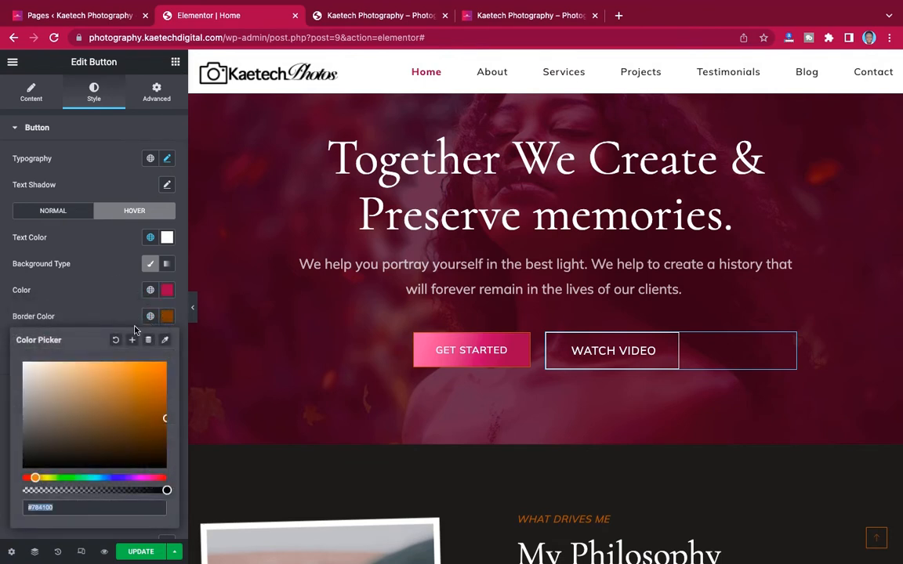
key("ctrl+v")
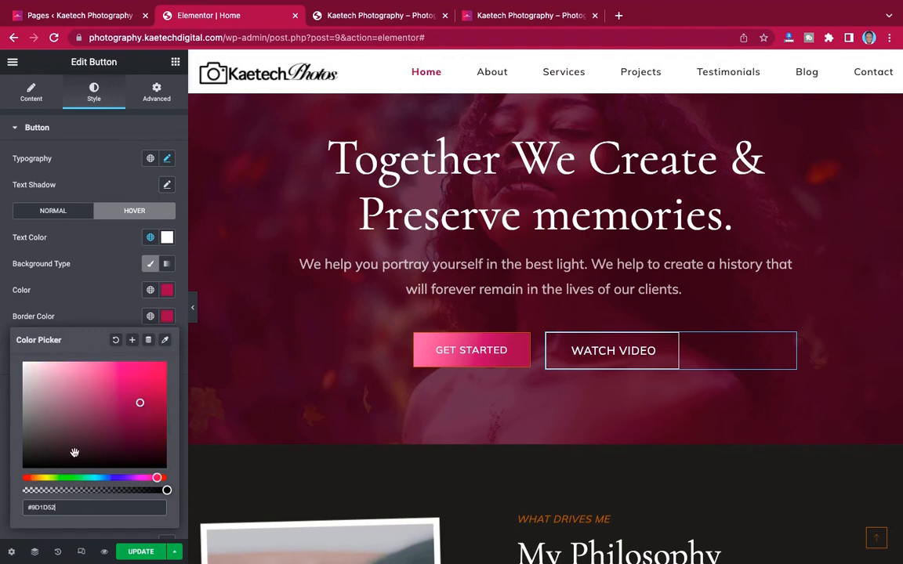
left_click(111, 317)
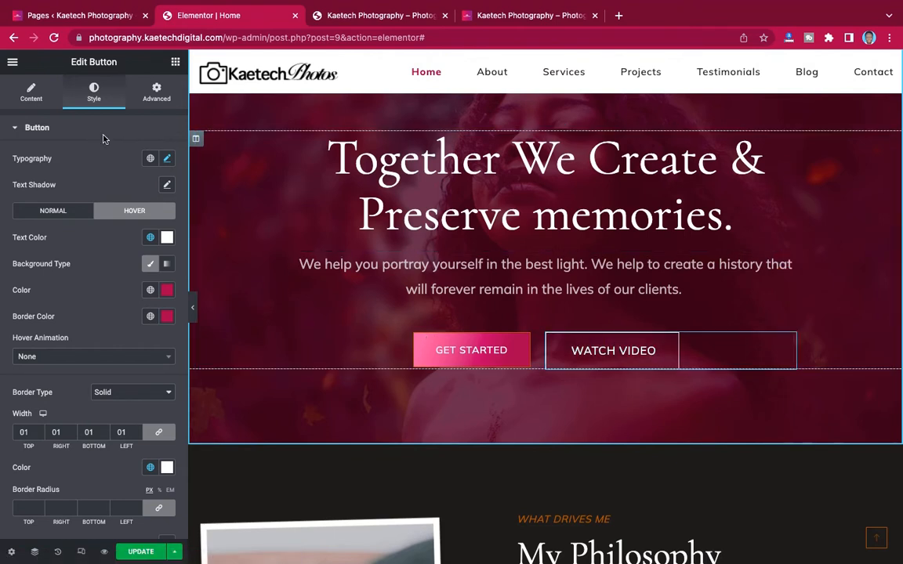
left_click(32, 94)
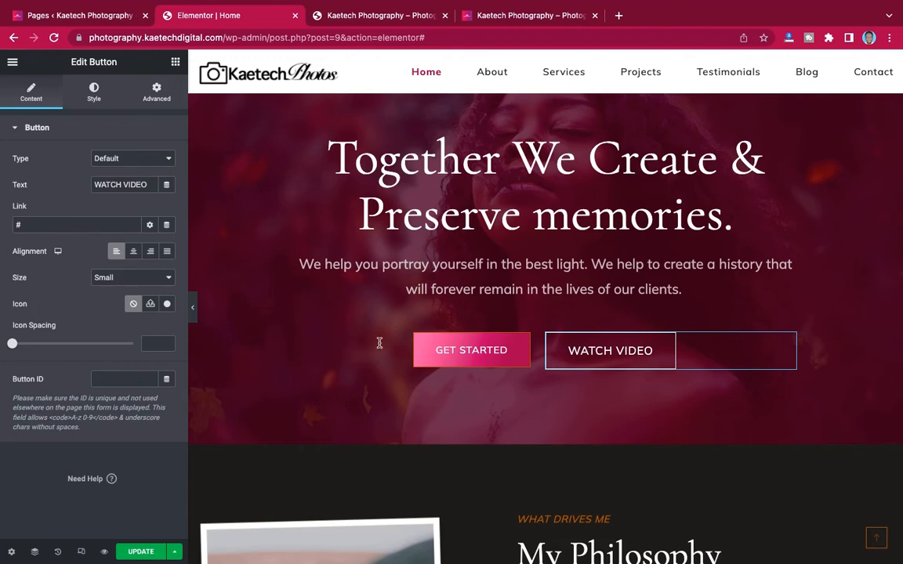
- Go to youtube.com in a new tab and search for the Kaetech Digital channel
left_click(619, 16)
type("yo")
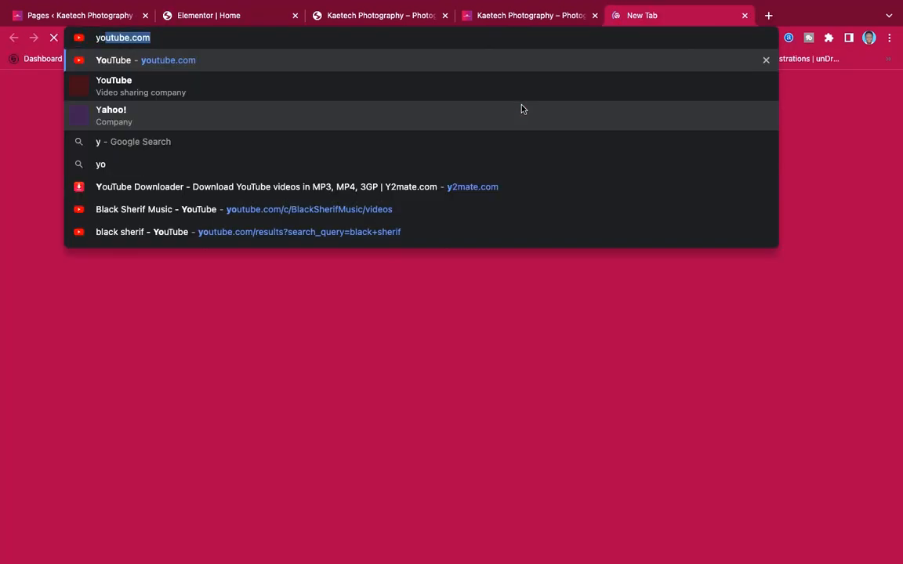
type("utube.com")
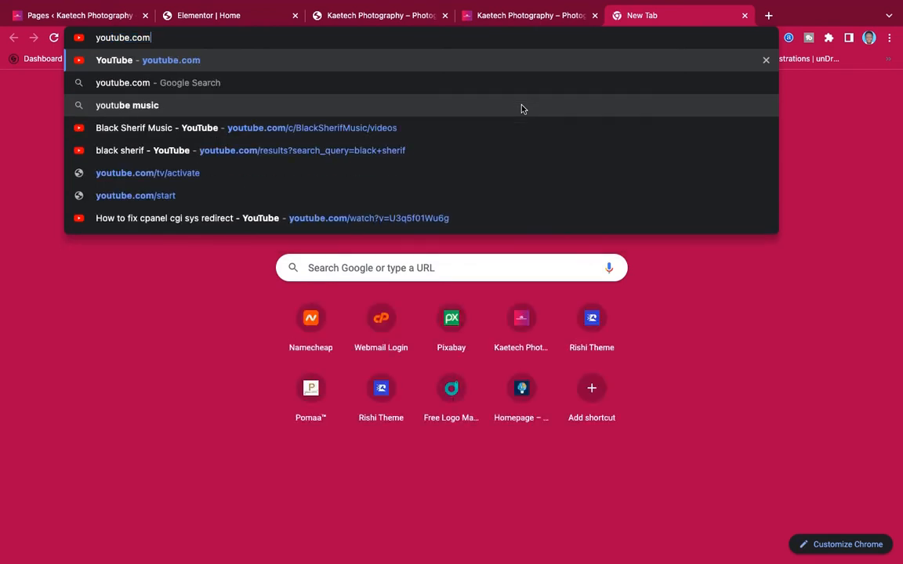
key("Return")
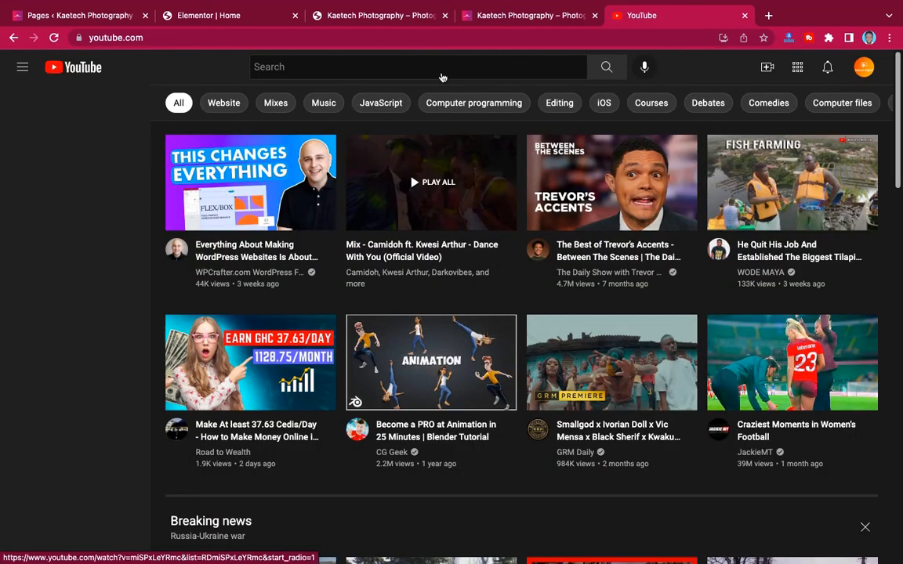
left_click(442, 72)
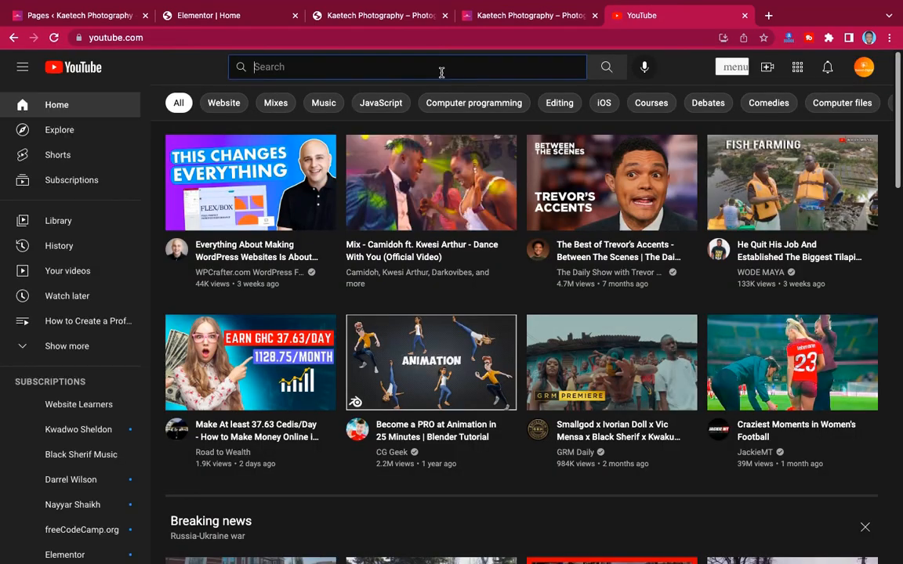
type("kaetech digital")
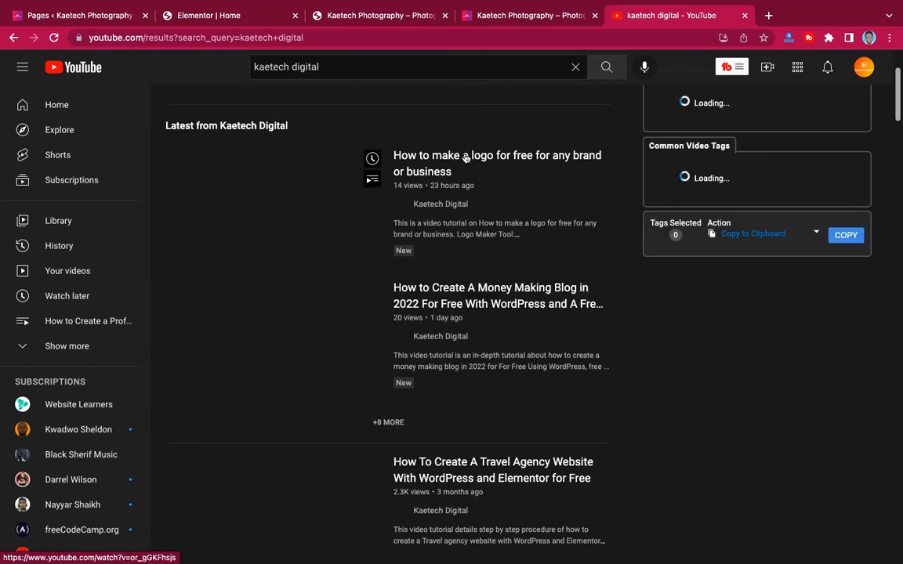
- Copy the latest logo tutorial video's link and return to the WordPress Pages tab
right_click(460, 156)
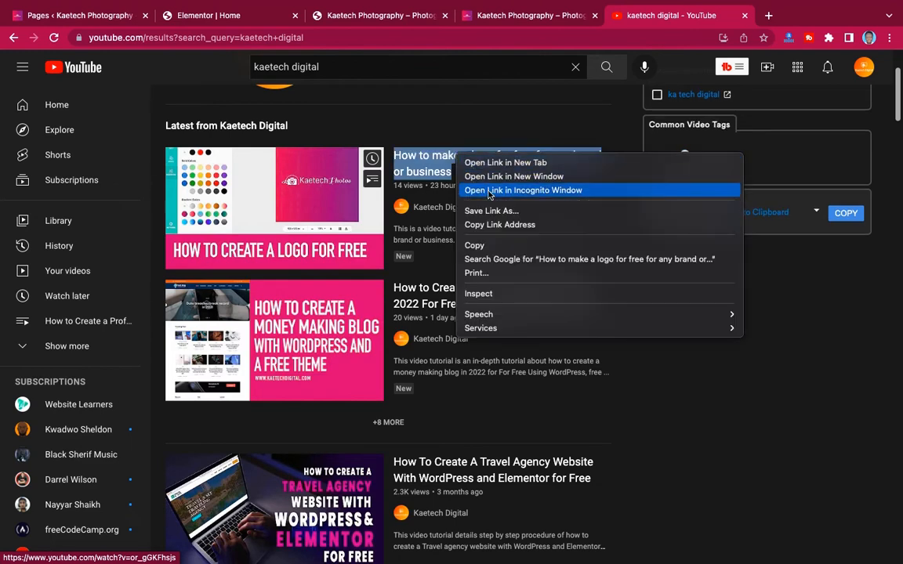
left_click(489, 226)
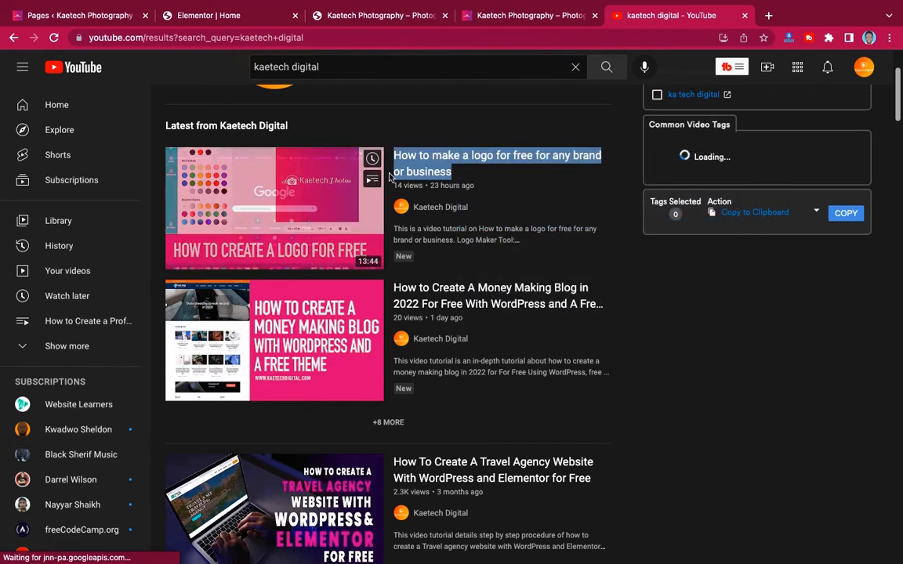
left_click(105, 16)
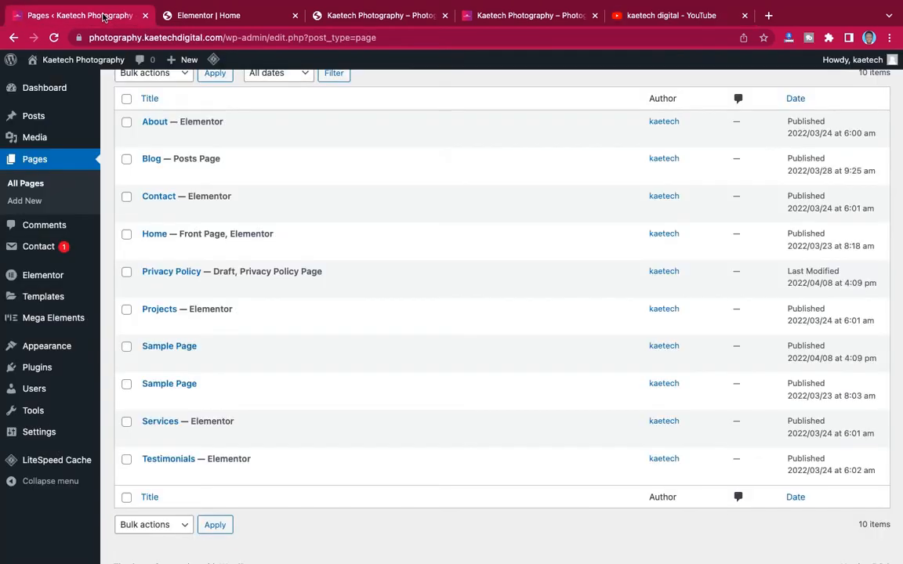
- Replace the WATCH VIDEO button's # link with the copied YouTube video URL
left_click(200, 16)
left_click_drag(68, 224, 2, 220)
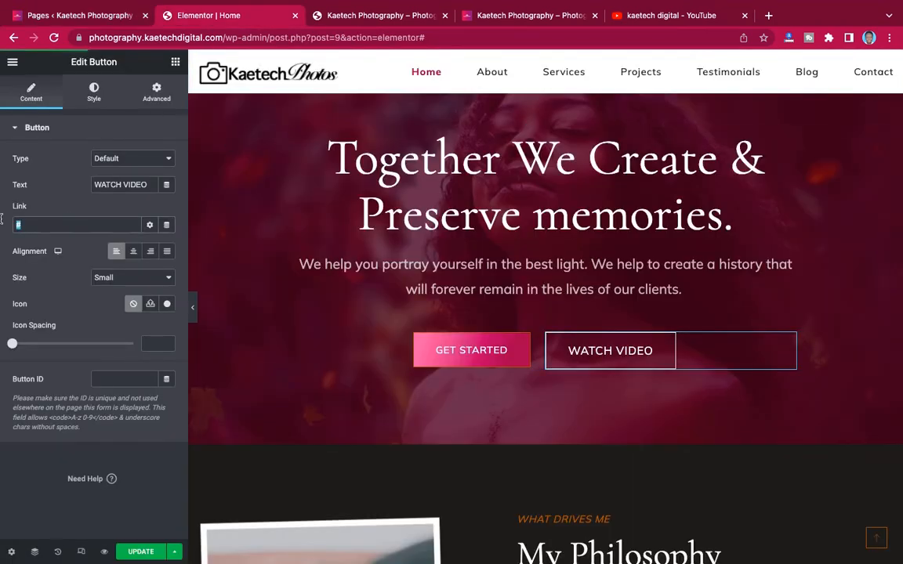
key("super+v")
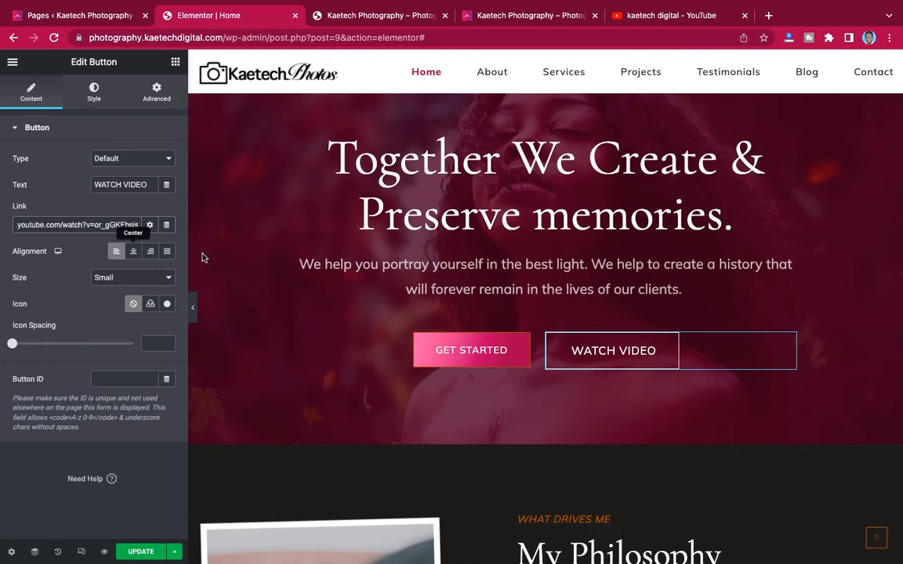
scroll(645, 316, "up", 2)
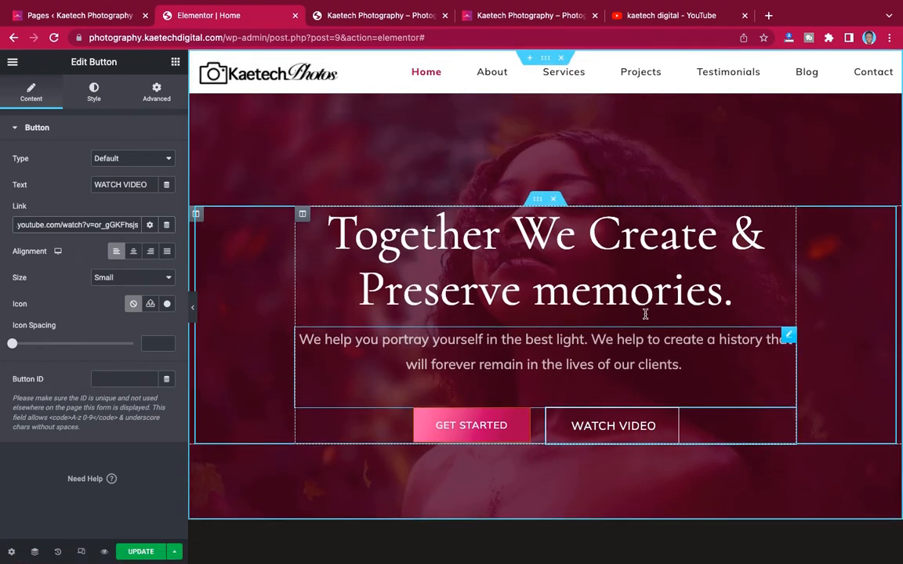
scroll(645, 314, "down", 5)
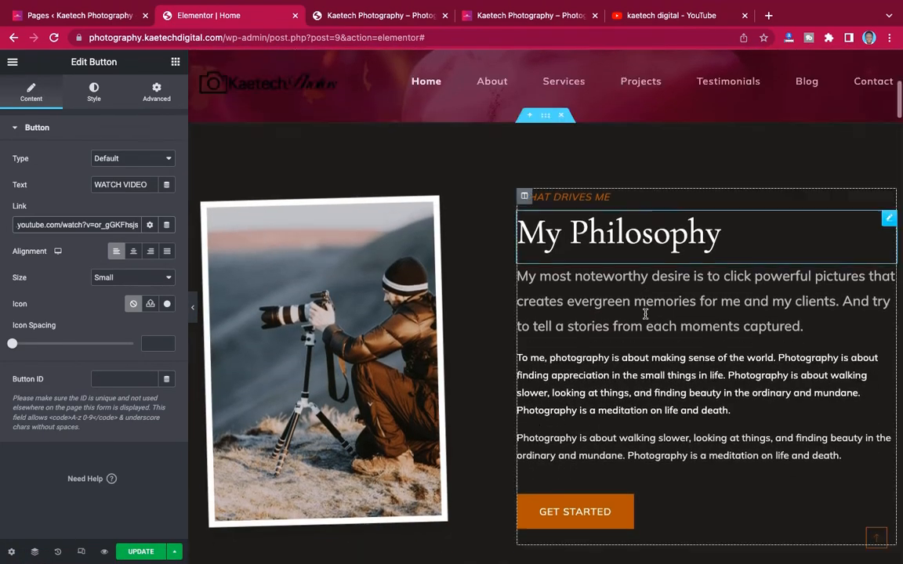
- Select the My Philosophy section in the Elementor editor
left_click(546, 118)
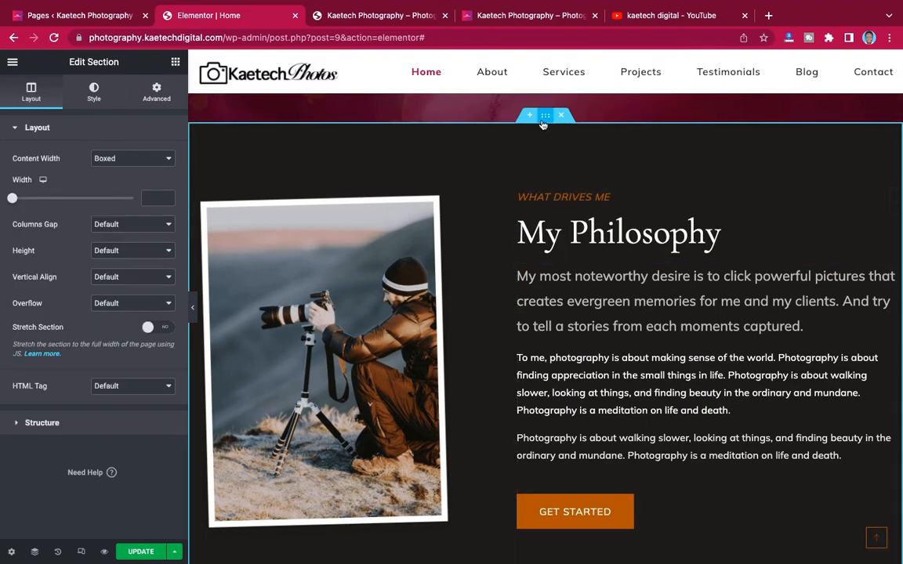
scroll(482, 275, "down", 6)
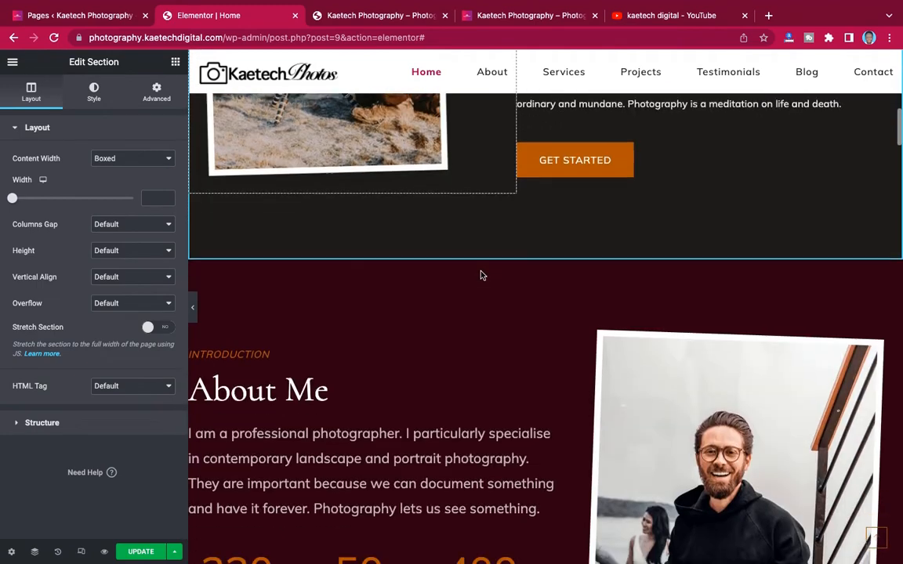
scroll(482, 275, "up", 3)
scroll(482, 275, "up", 3)
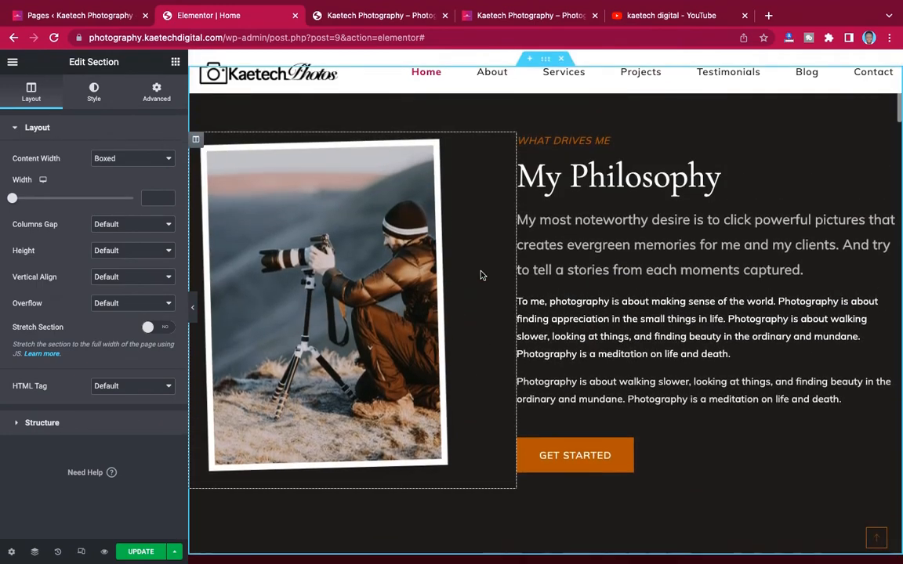
- Review the live site's hero and Our Philosophy sections, then return to Elementor
left_click(540, 15)
scroll(479, 226, "up", 10)
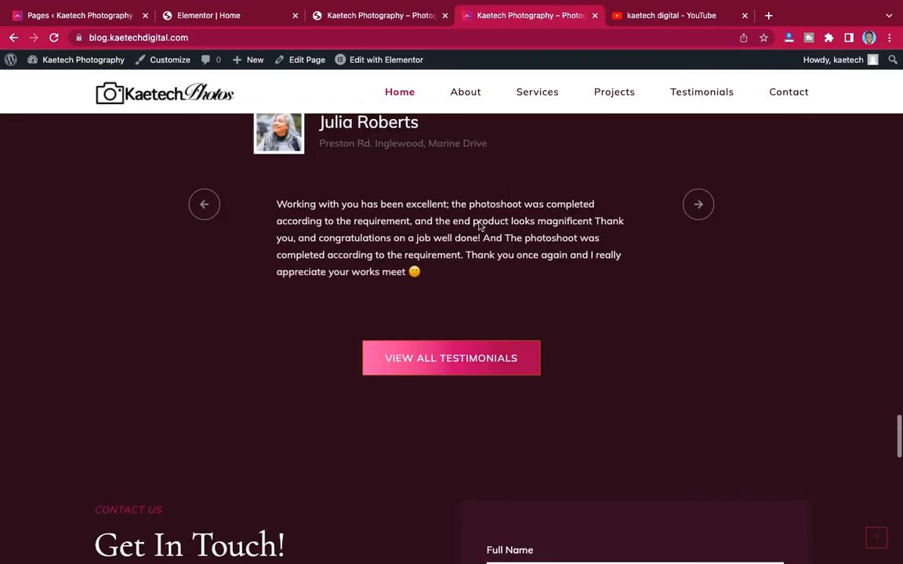
scroll(479, 225, "up", 5)
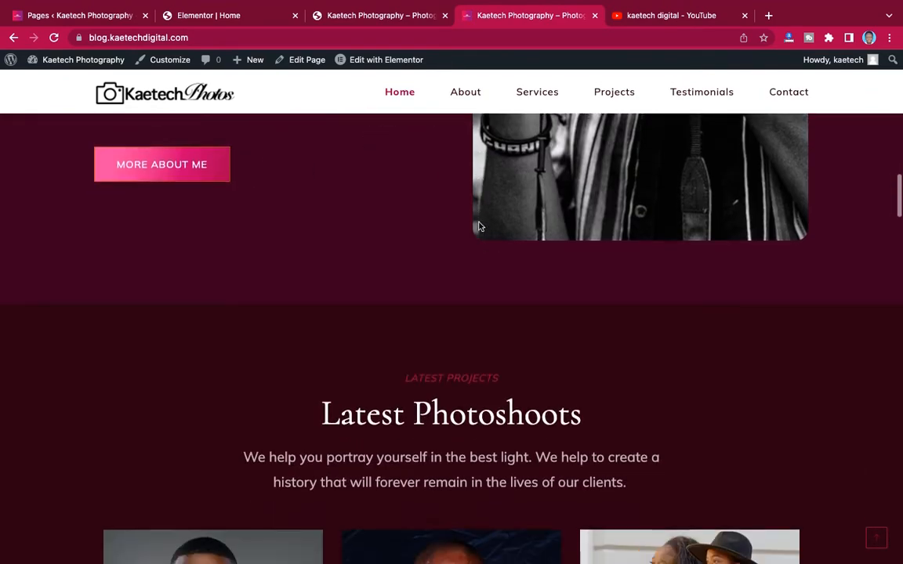
scroll(483, 215, "down", 3)
scroll(462, 225, "up", 10)
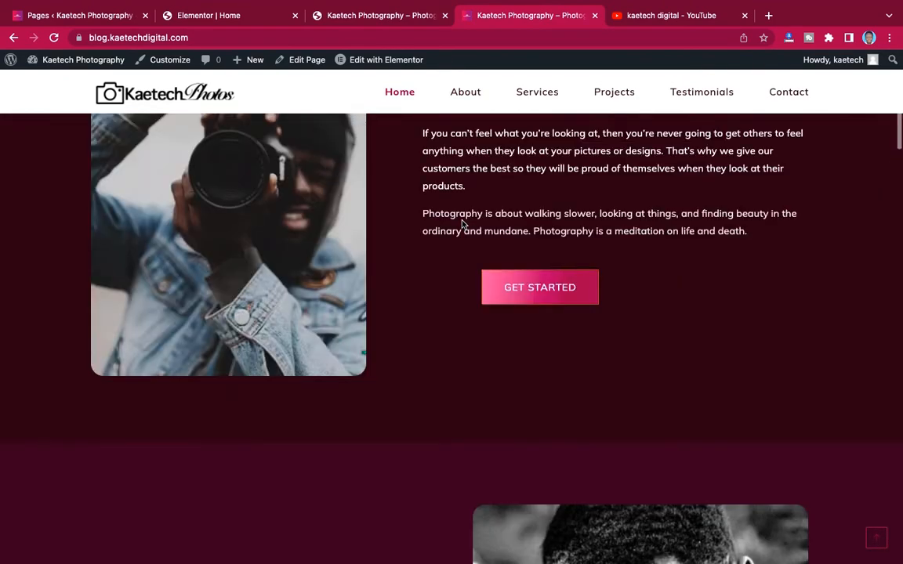
scroll(462, 221, "down", 5)
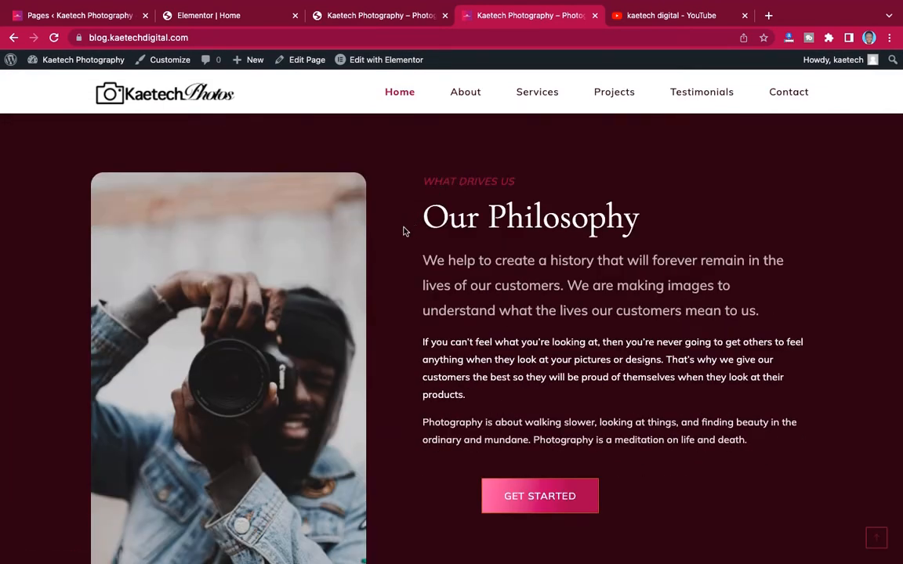
scroll(405, 231, "up", 2)
scroll(404, 232, "up", 5)
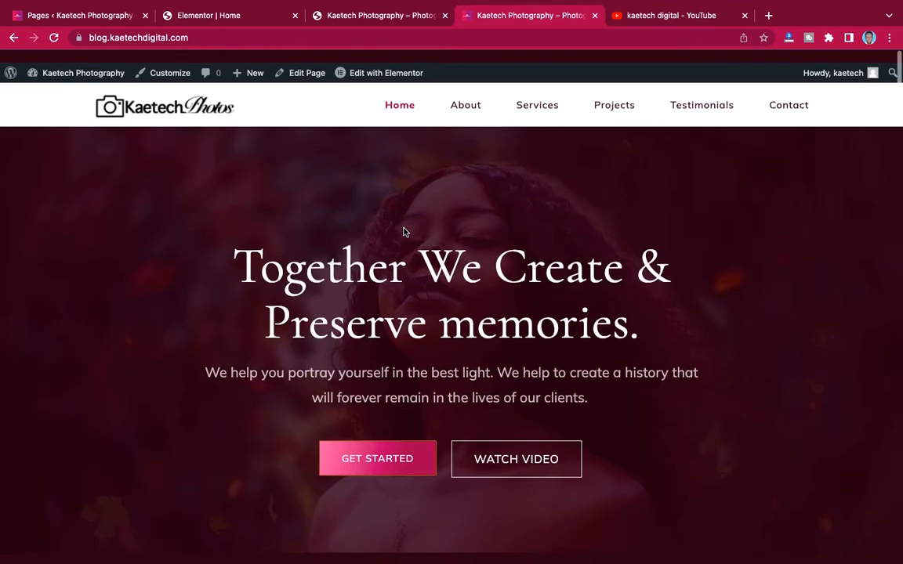
scroll(404, 232, "down", 6)
scroll(405, 232, "down", 5)
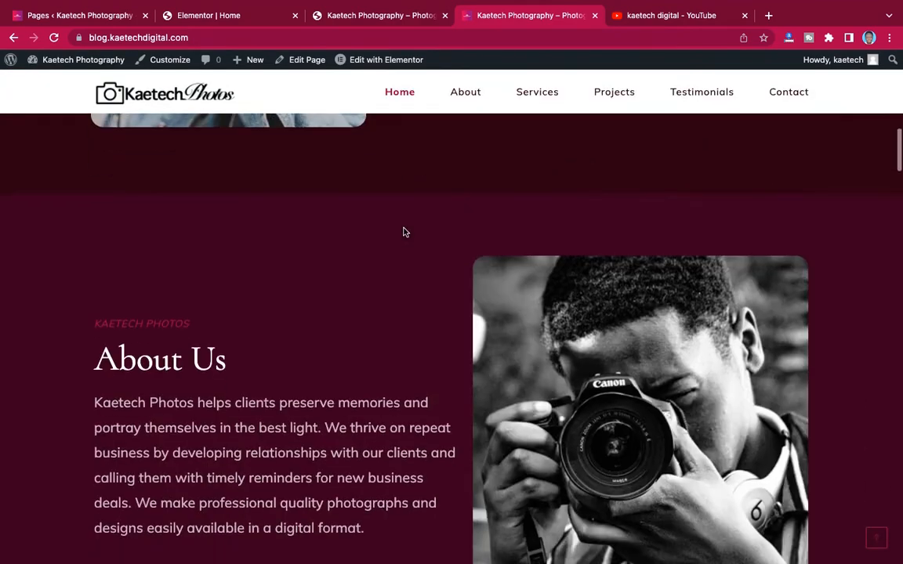
scroll(405, 232, "up", 8)
scroll(405, 232, "down", 3)
scroll(404, 232, "up", 1)
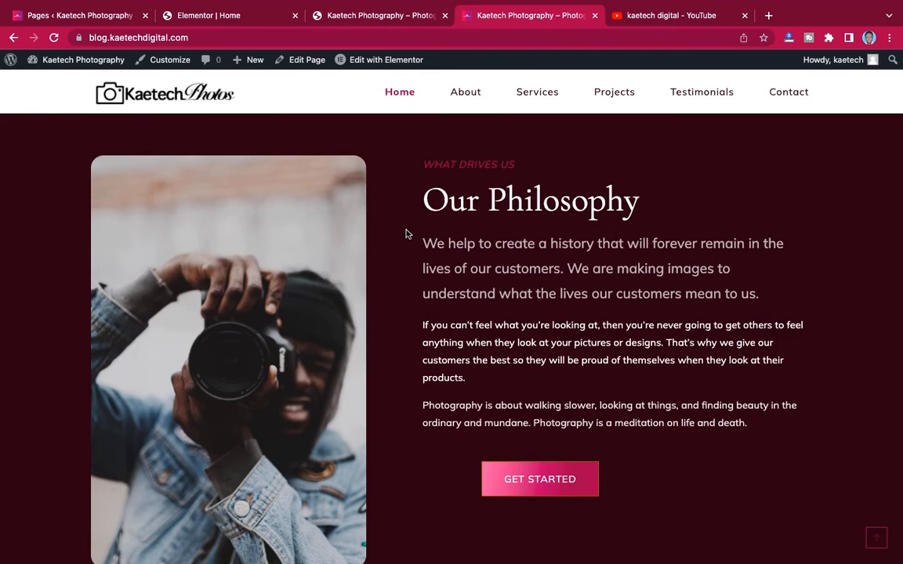
scroll(406, 234, "down", 5)
scroll(406, 233, "up", 8)
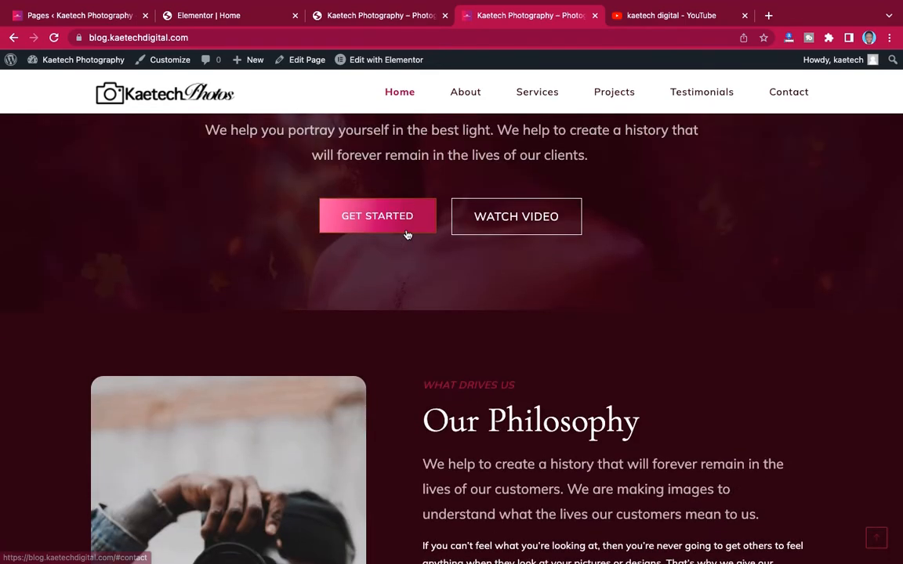
scroll(406, 234, "down", 12)
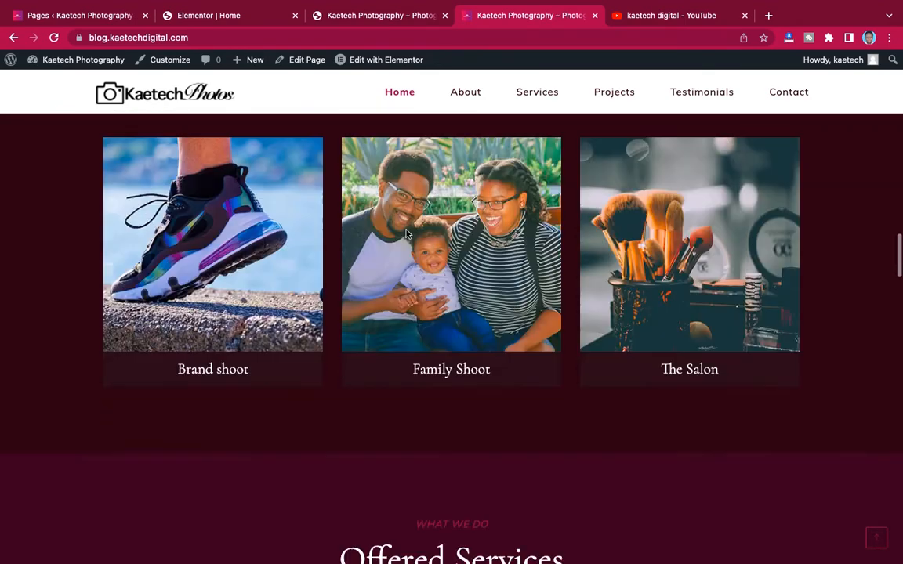
scroll(406, 234, "up", 12)
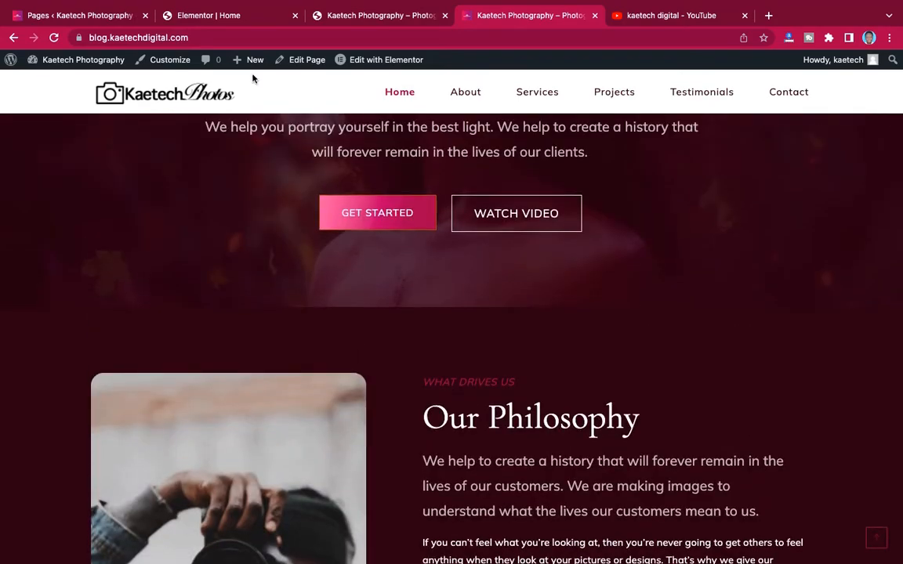
left_click(237, 15)
scroll(455, 211, "up", 4)
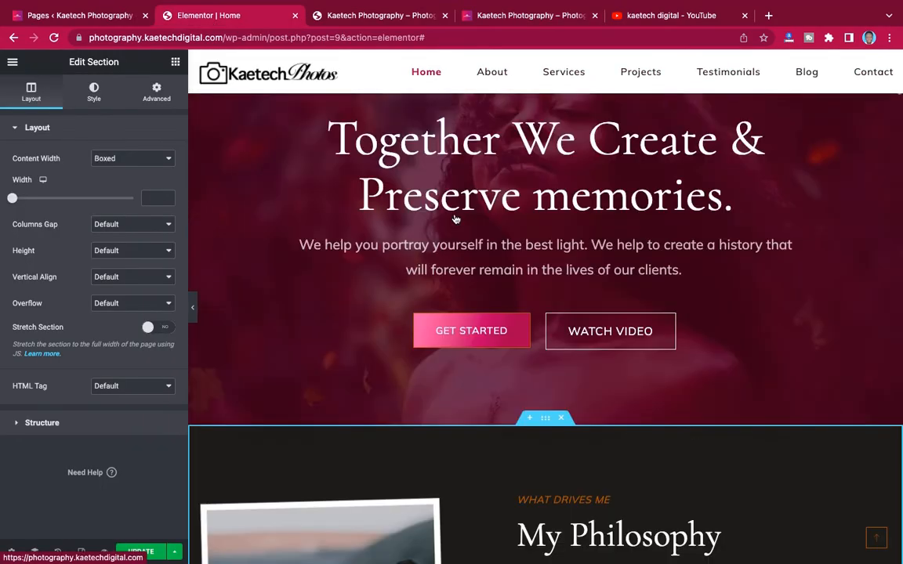
- Replace the My Philosophy background #1F1D1C with dark maroon #280111
scroll(455, 212, "down", 5)
scroll(465, 232, "up", 4)
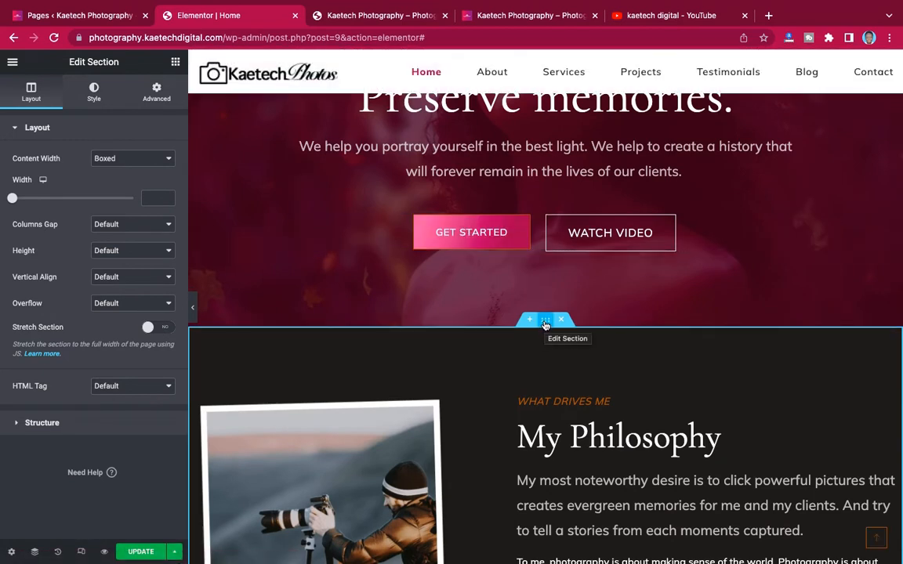
left_click(97, 99)
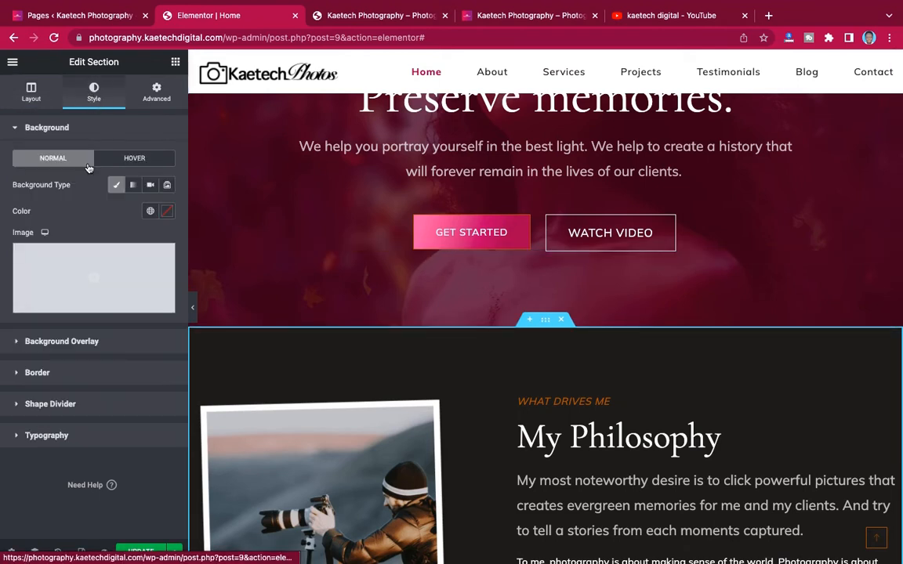
key("ctrl+Left")
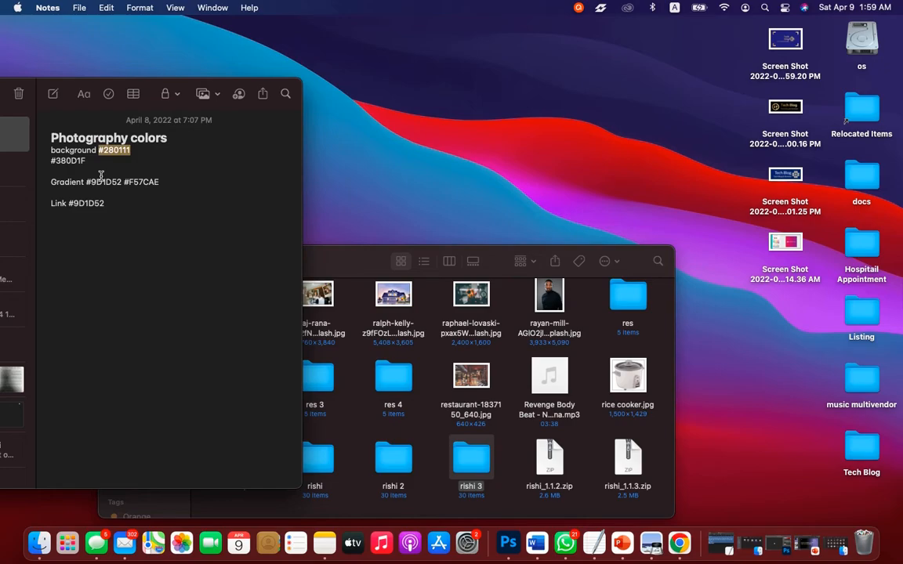
key("ctrl+Right")
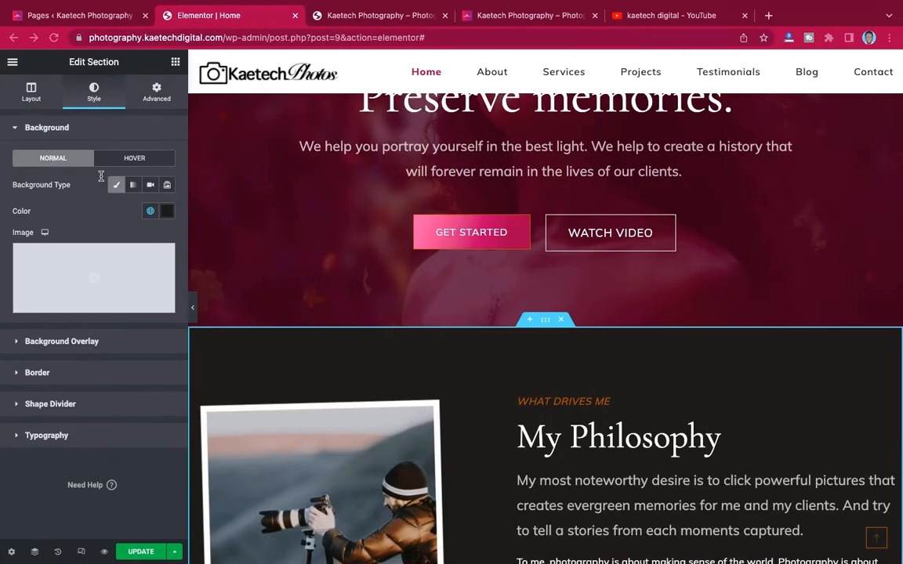
left_click(167, 212)
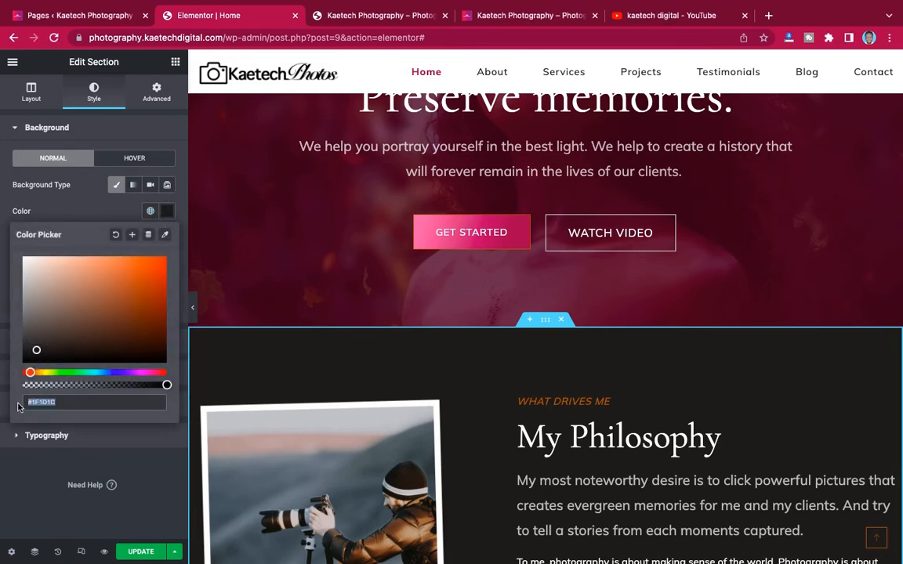
type("#280111")
left_click(97, 205)
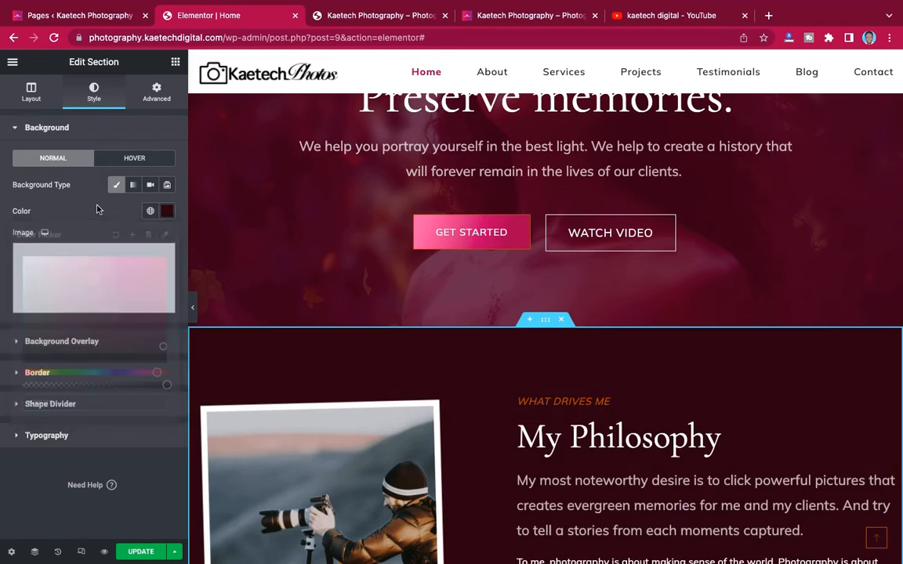
scroll(468, 350, "down", 5)
scroll(468, 350, "up", 7)
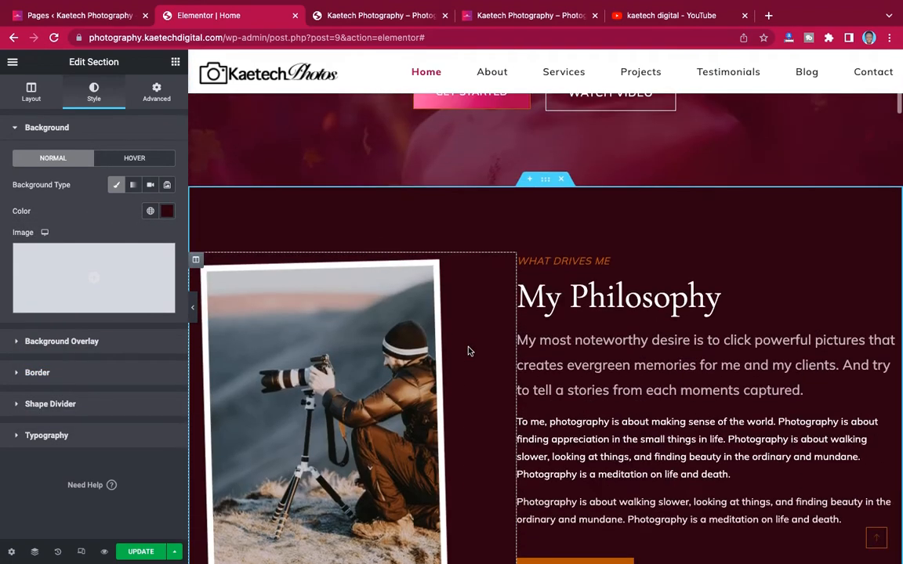
scroll(468, 348, "down", 4)
scroll(468, 349, "down", 8)
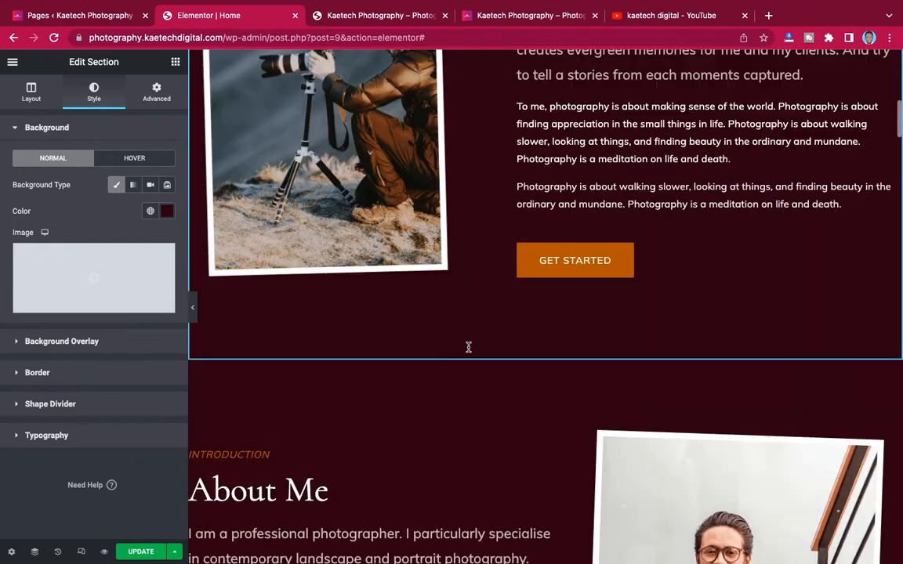
scroll(468, 351, "down", 1)
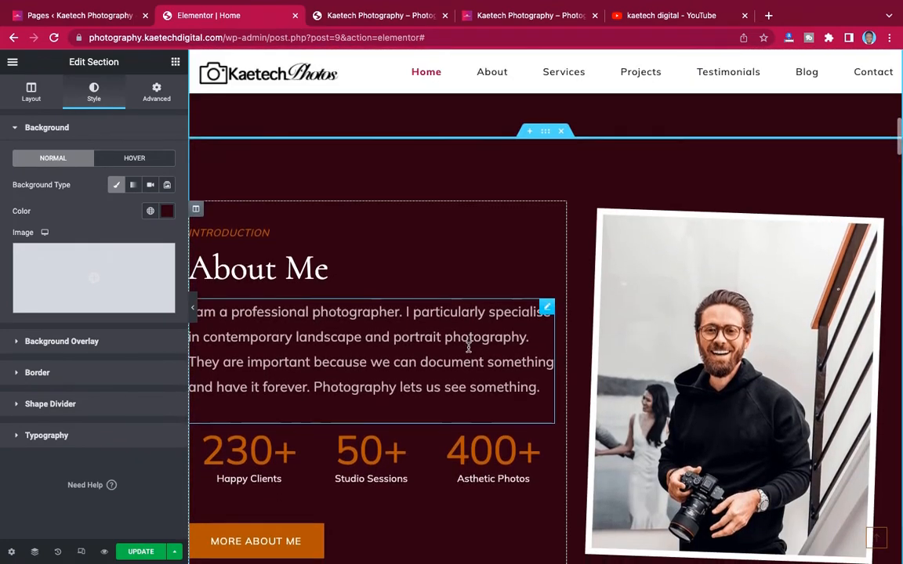
- Compare against the live site again, then scroll the Elementor editor to the About Me section
scroll(469, 351, "down", 3)
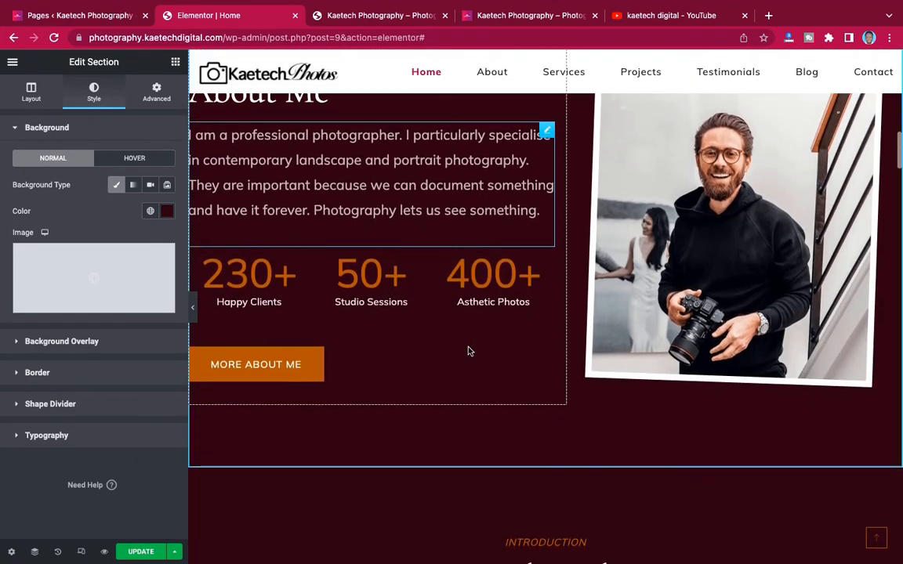
scroll(468, 351, "up", 9)
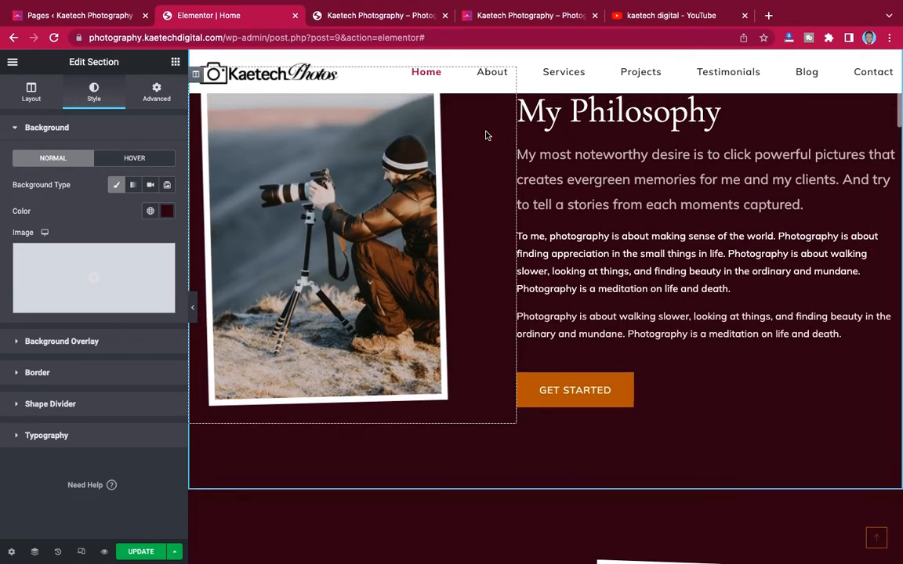
left_click(521, 16)
scroll(481, 236, "down", 10)
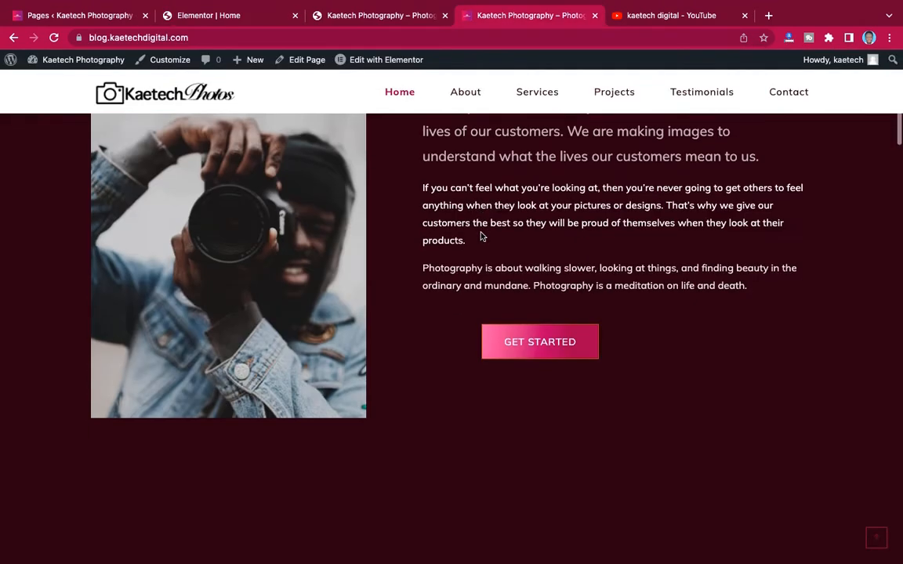
scroll(481, 236, "up", 2)
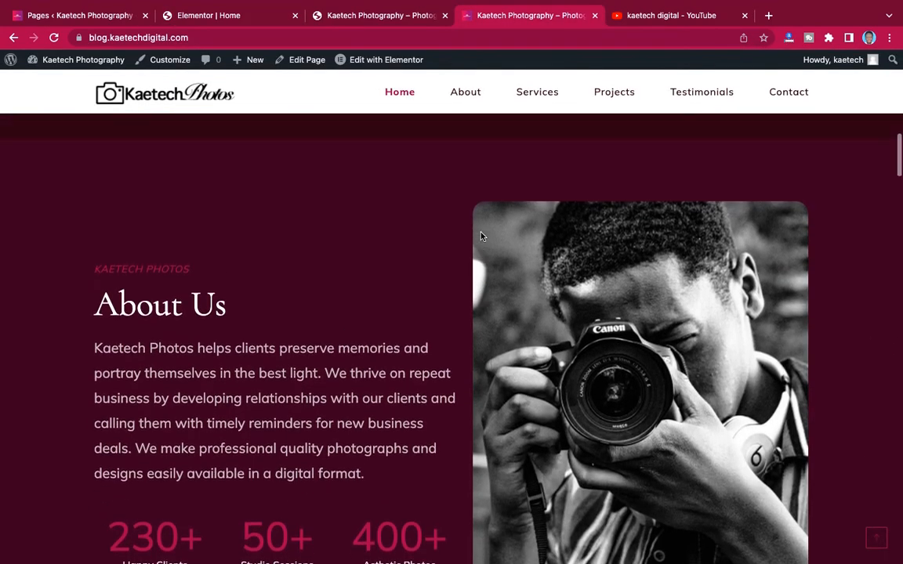
left_click(376, 15)
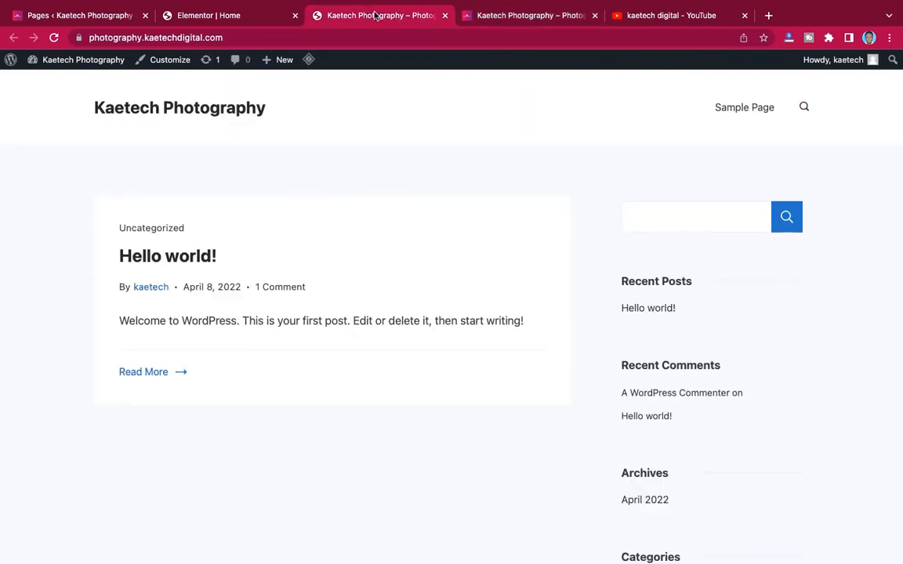
left_click(235, 16)
scroll(478, 241, "up", 5)
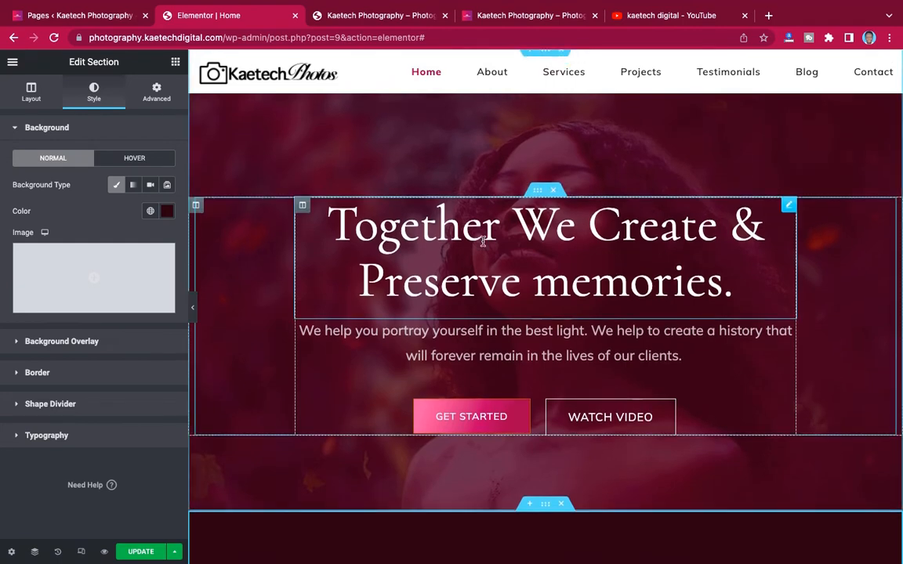
scroll(483, 241, "down", 10)
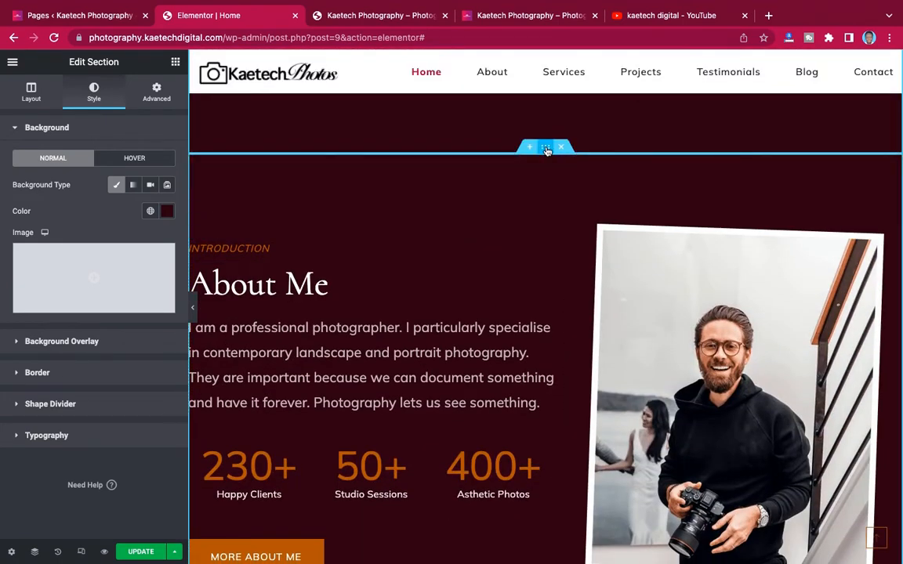
- Select the About Me section and set its background colour to #380D1F
left_click(545, 149)
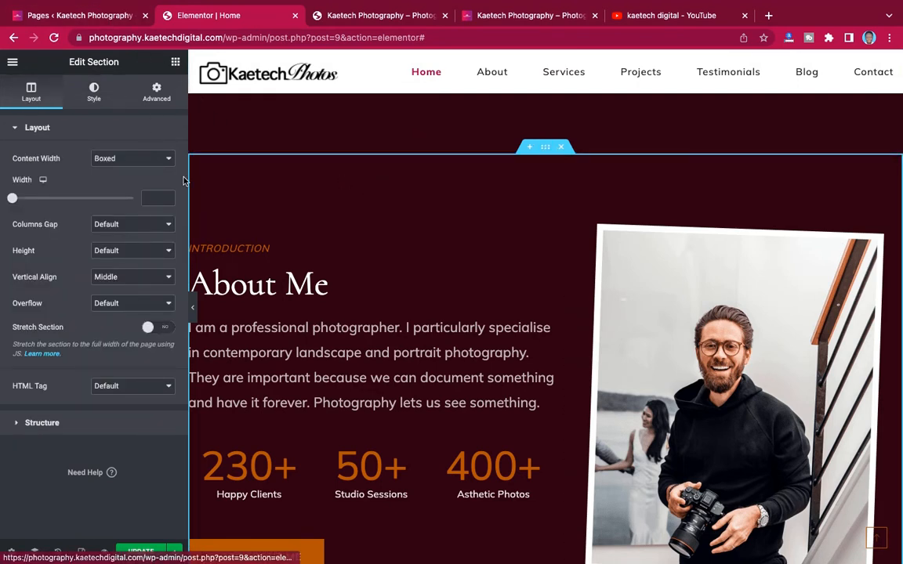
key("ctrl+Left")
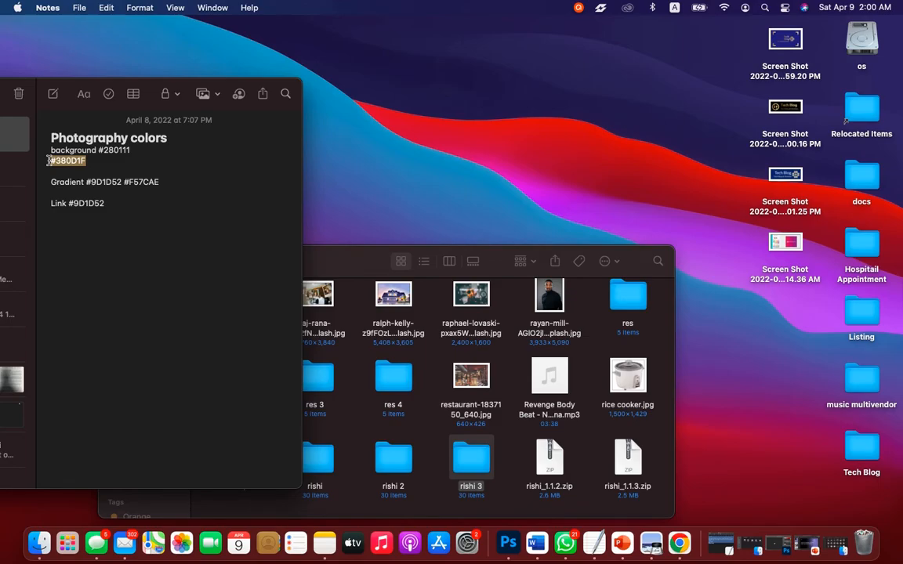
key("ctrl+Right")
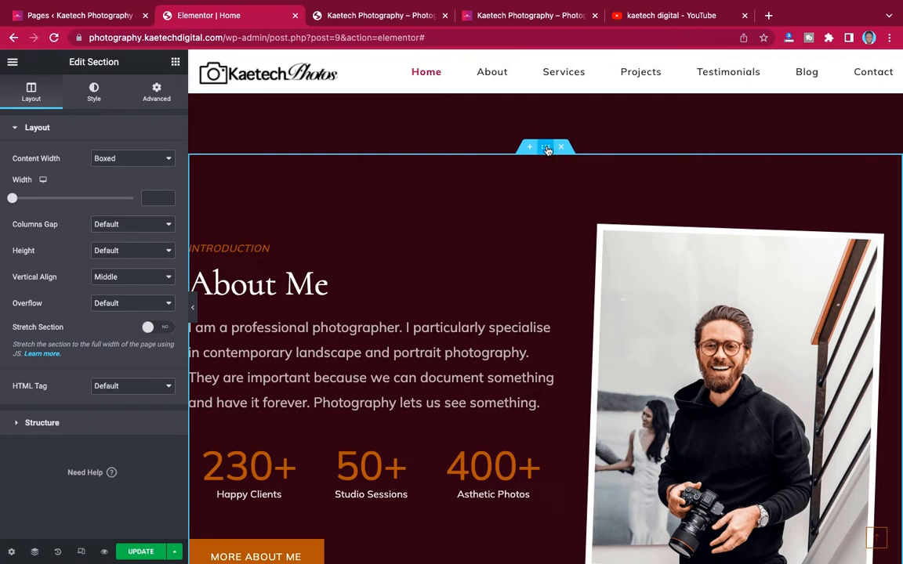
left_click(95, 92)
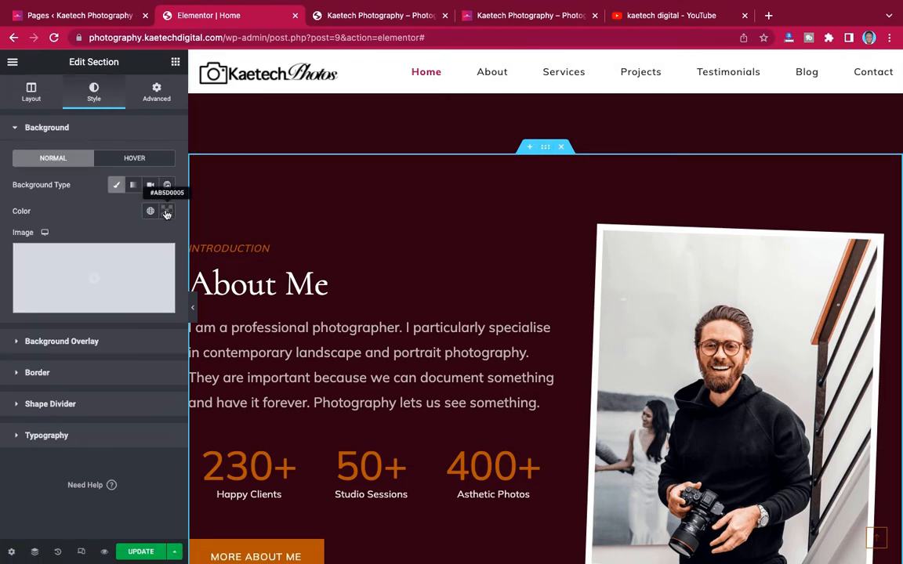
left_click(166, 211)
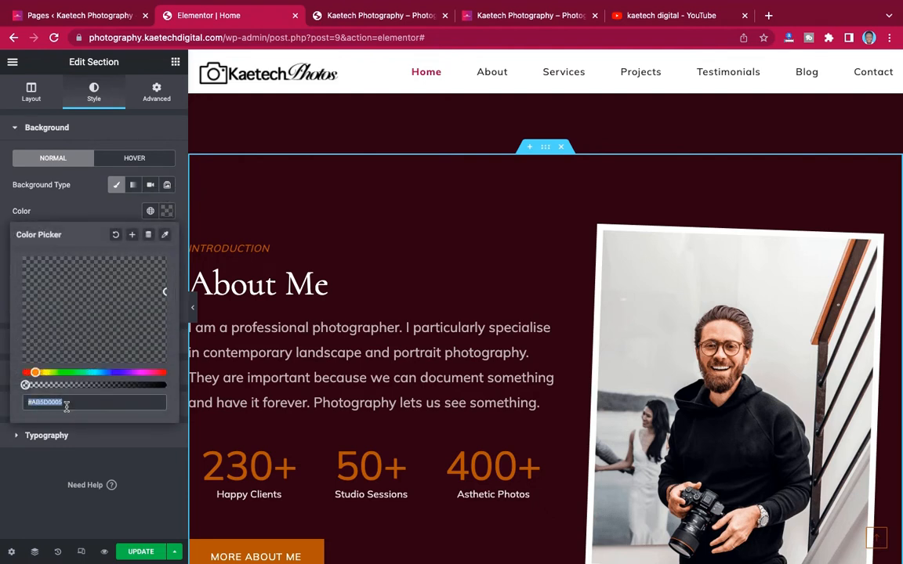
type("#380D1F")
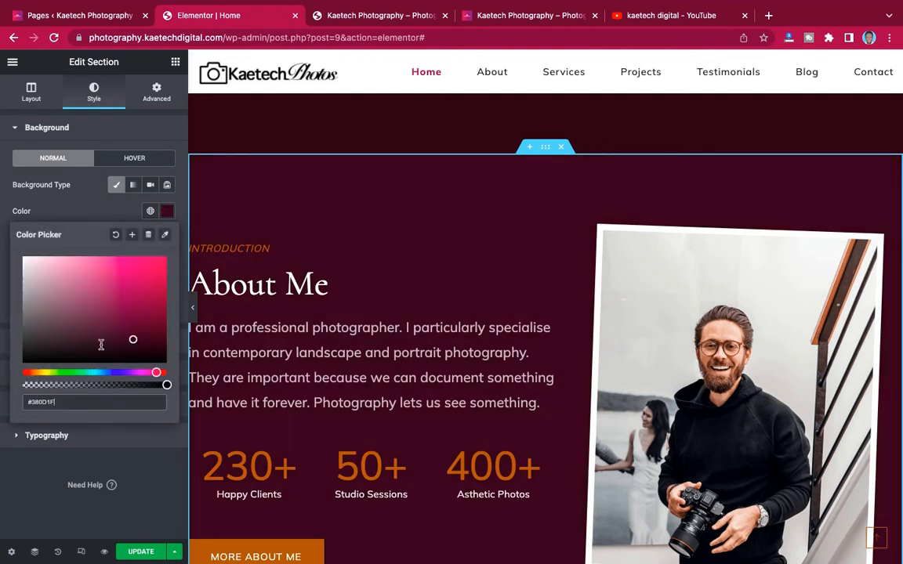
left_click(72, 214)
scroll(421, 246, "up", 5)
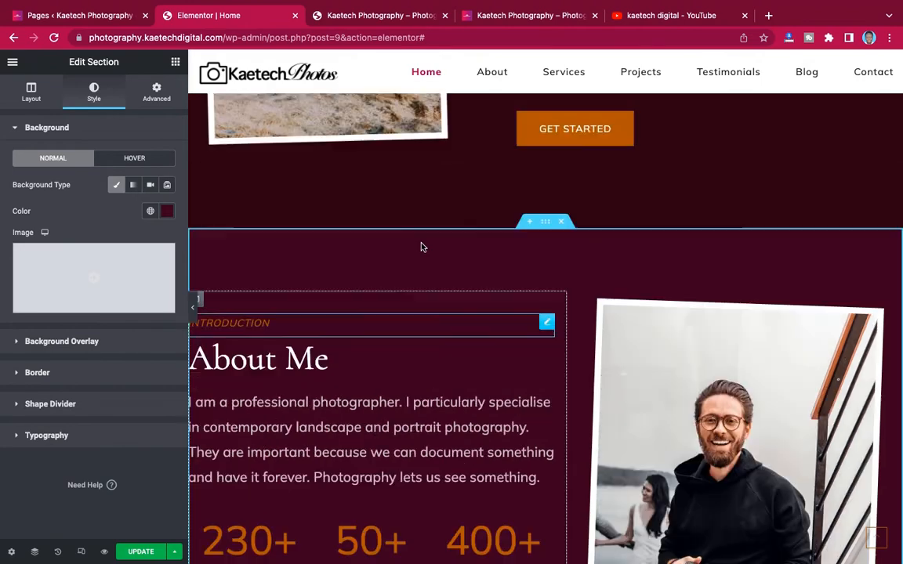
- Select the Offered Services section and paste #380D1F as its background colour
scroll(424, 251, "down", 2)
scroll(423, 251, "down", 5)
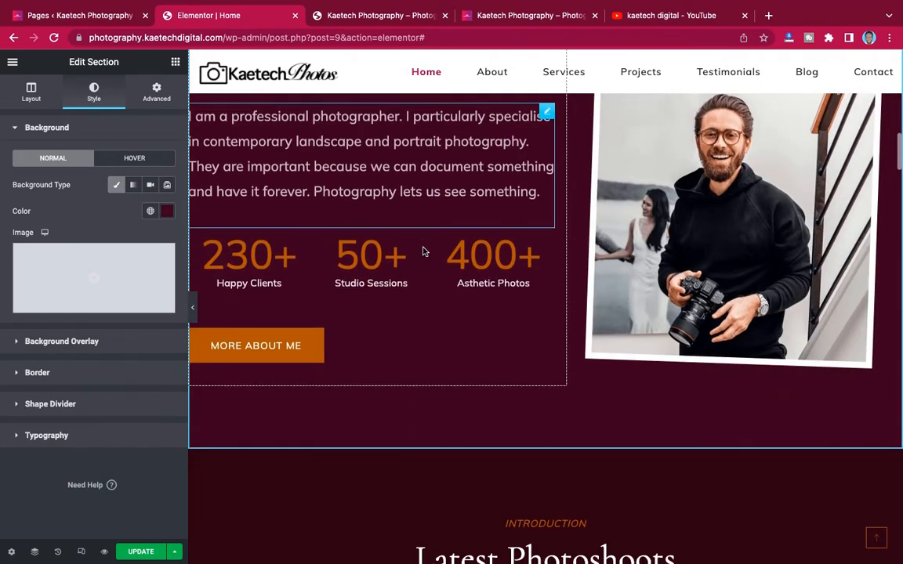
scroll(423, 251, "up", 2)
scroll(423, 251, "up", 10)
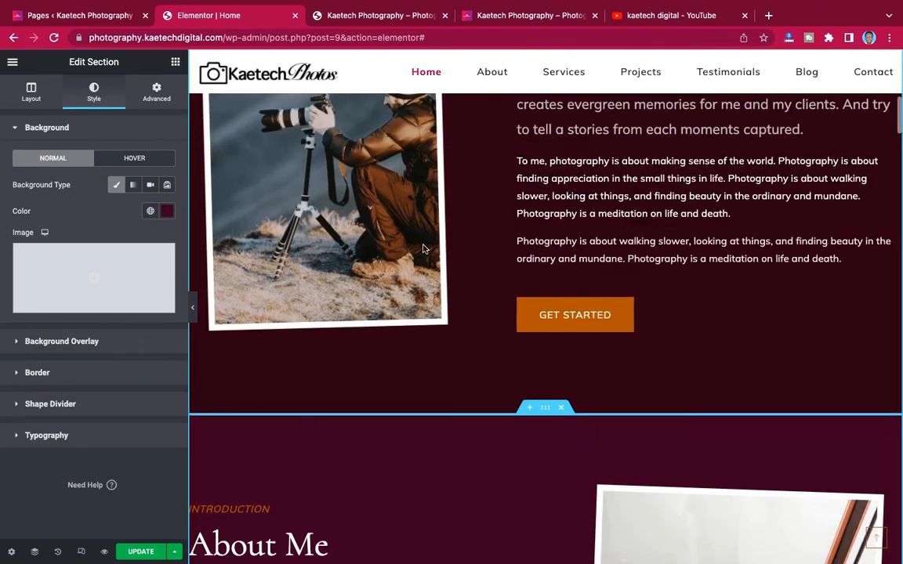
scroll(423, 248, "down", 15)
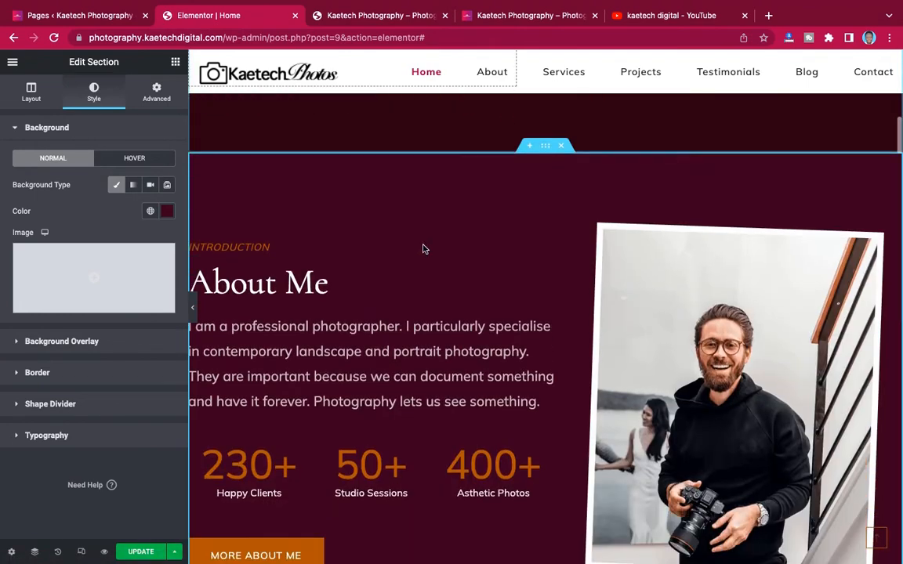
scroll(422, 246, "down", 15)
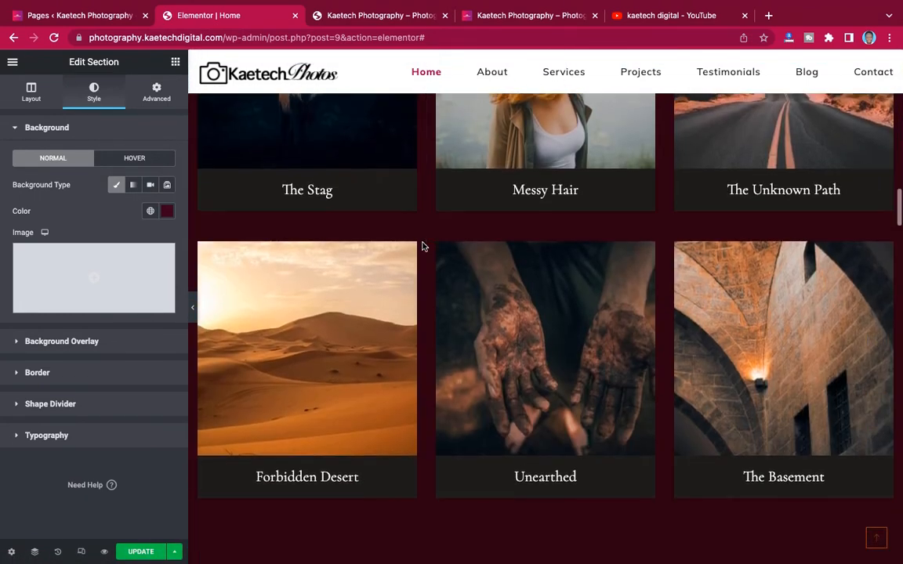
scroll(422, 246, "down", 1)
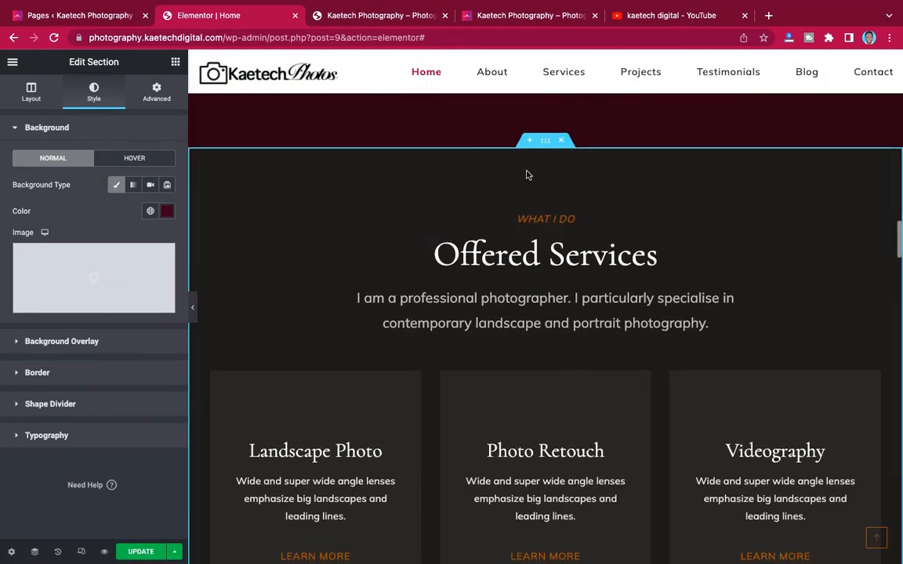
left_click(264, 171)
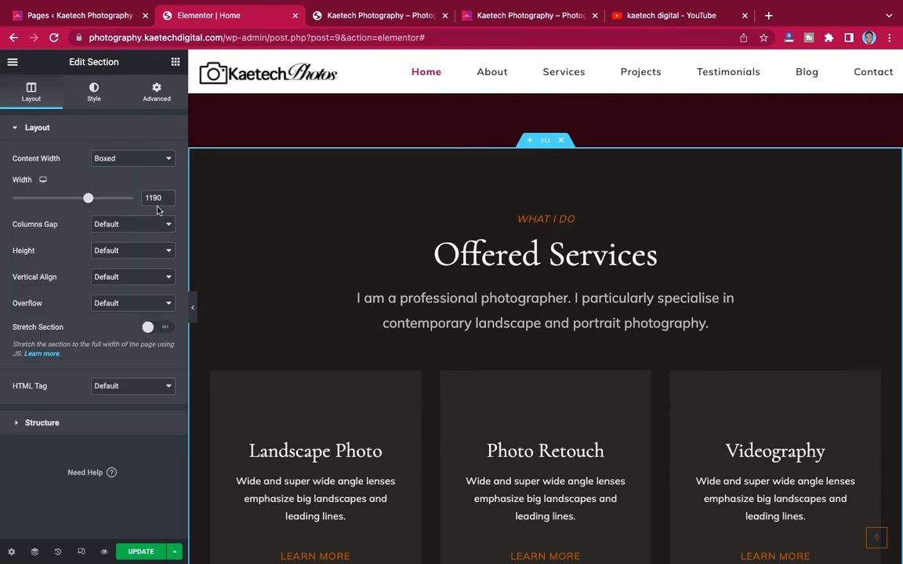
left_click(94, 88)
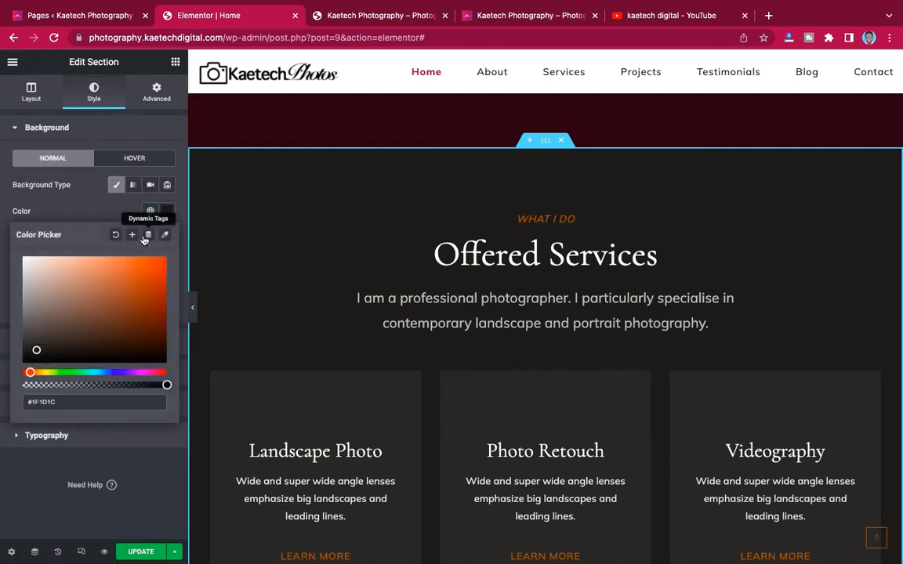
key("ctrl+v")
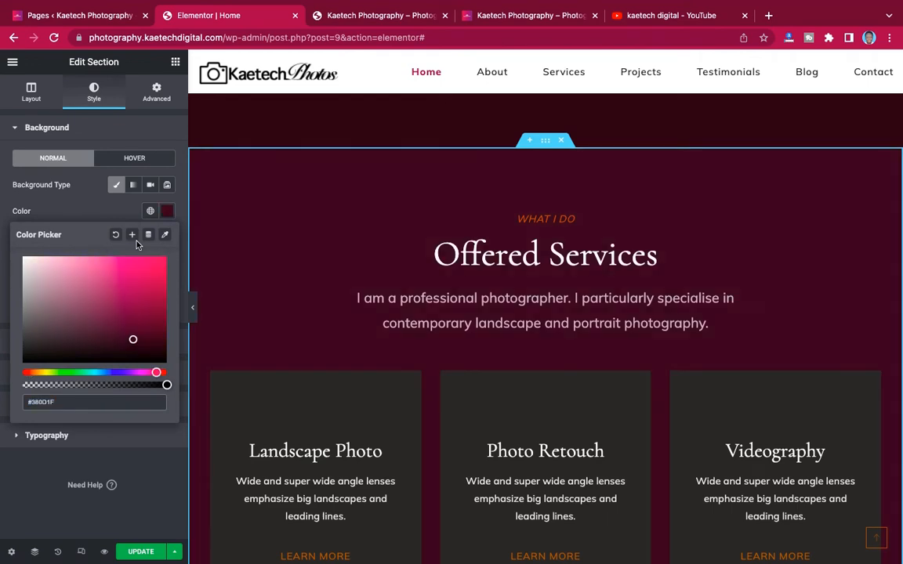
left_click(106, 212)
scroll(449, 257, "down", 5)
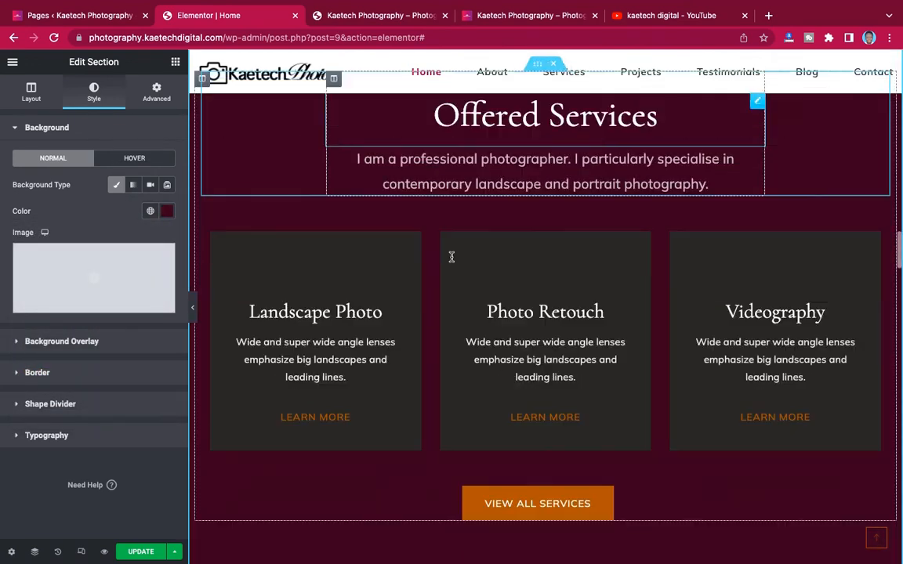
scroll(451, 259, "down", 5)
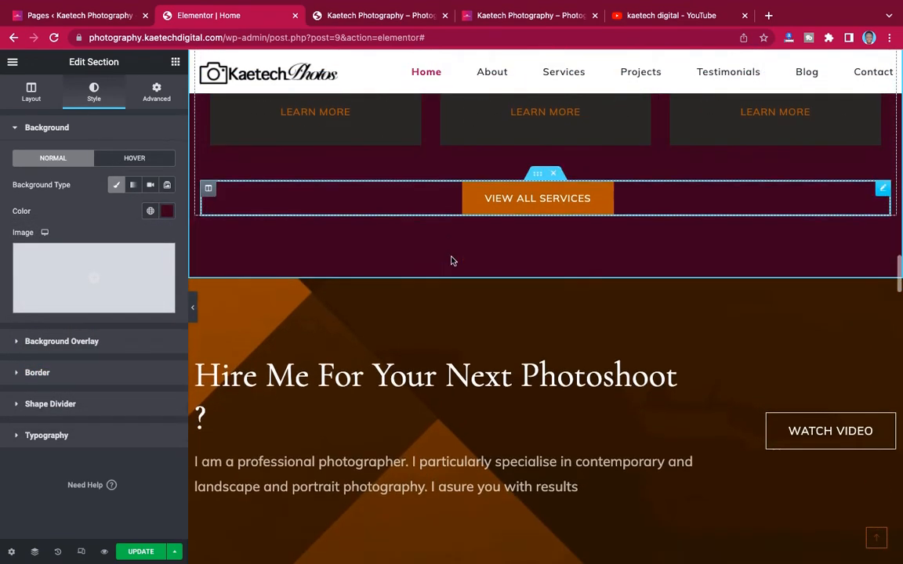
scroll(450, 261, "down", 2)
scroll(451, 260, "up", 3)
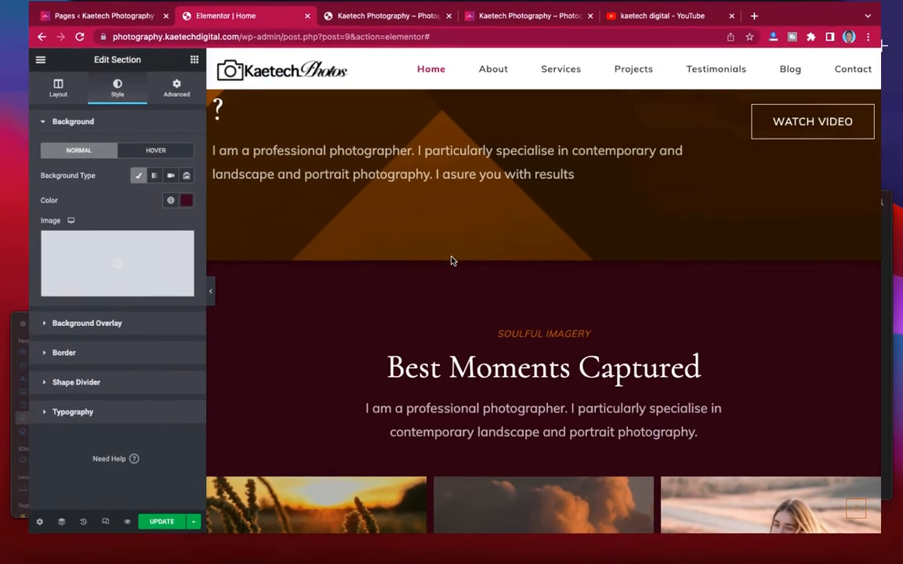
key("ctrl+Up")
scroll(451, 261, "down", 11)
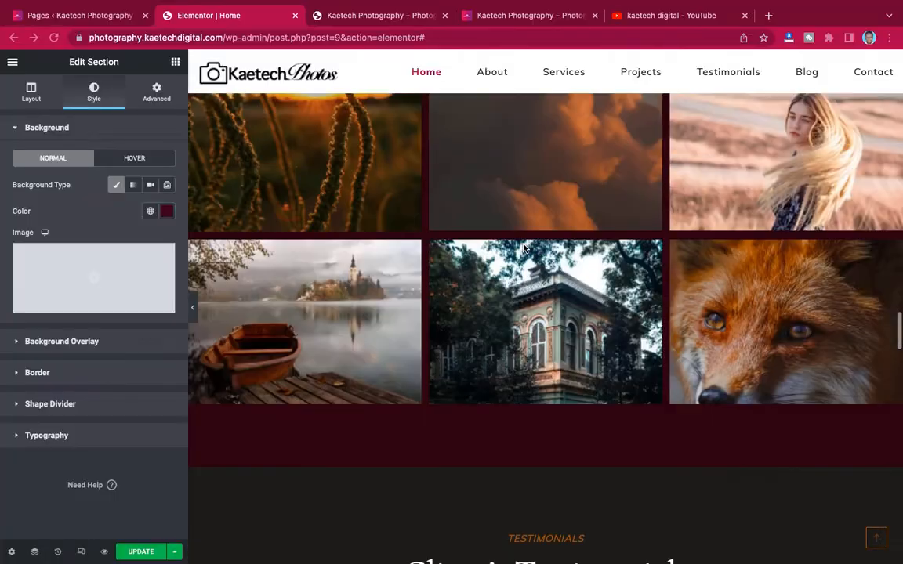
scroll(525, 248, "down", 2)
scroll(525, 249, "up", 10)
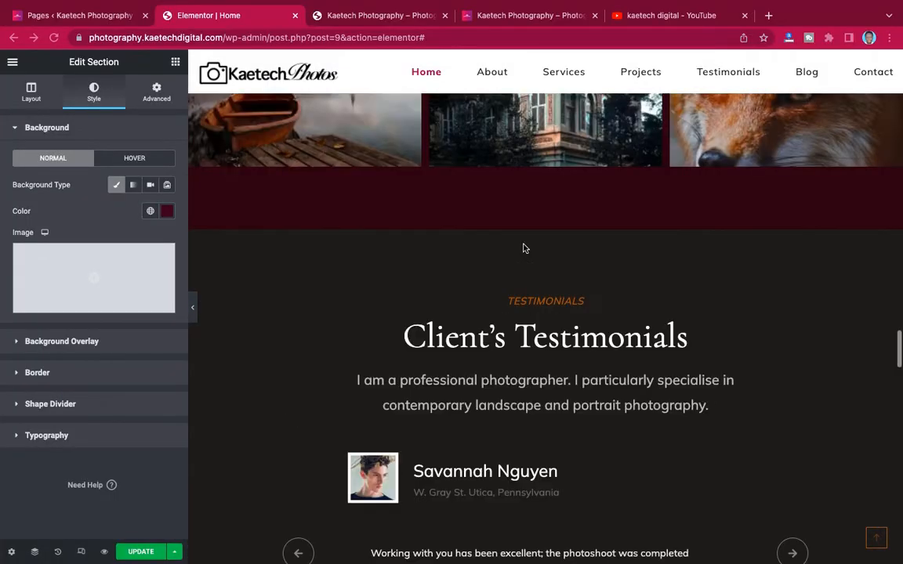
scroll(525, 249, "down", 13)
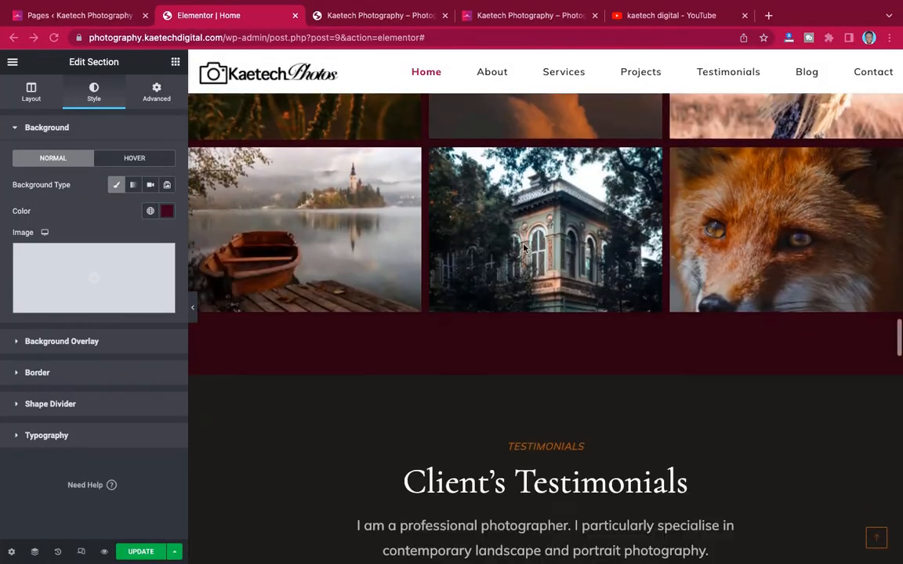
scroll(525, 249, "down", 4)
scroll(526, 249, "up", 12)
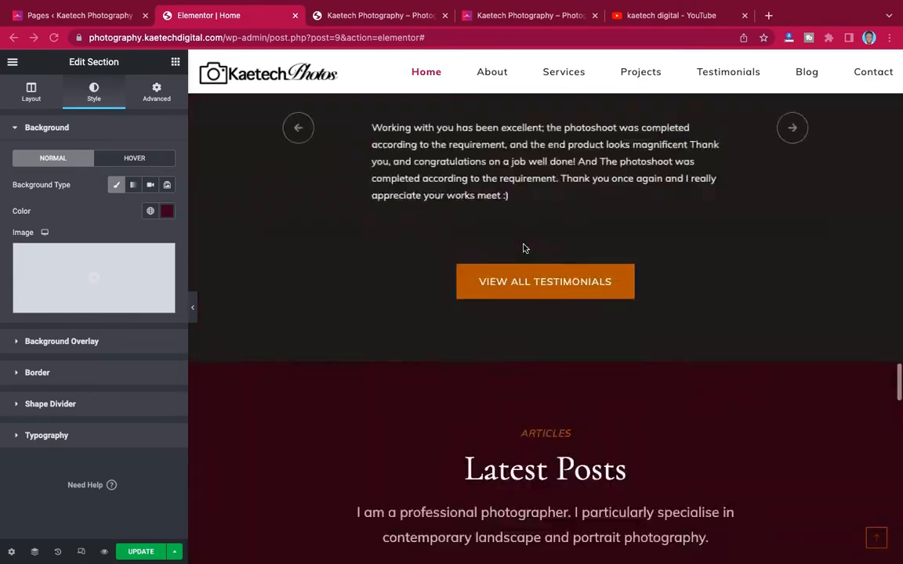
scroll(525, 248, "down", 4)
scroll(525, 249, "up", 10)
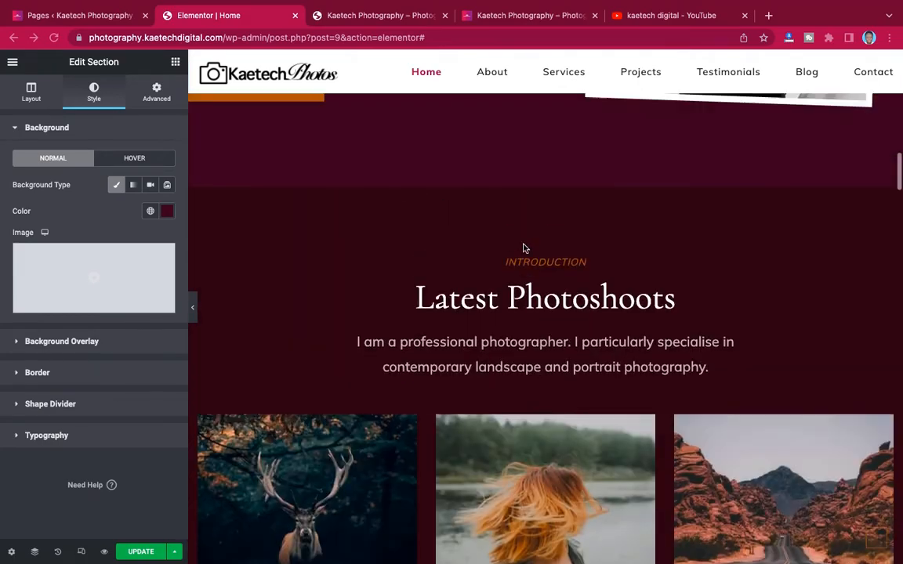
scroll(525, 249, "up", 6)
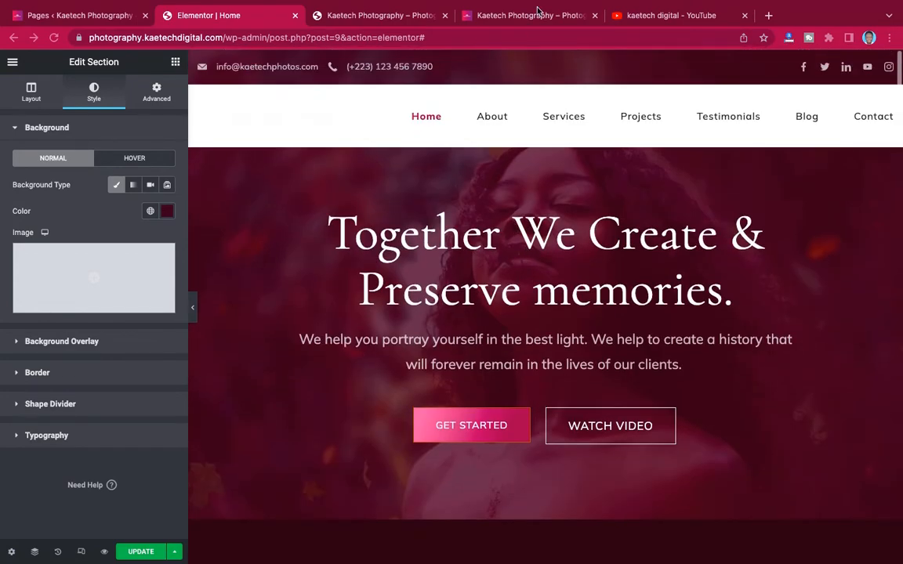
left_click(534, 14)
scroll(504, 217, "down", 5)
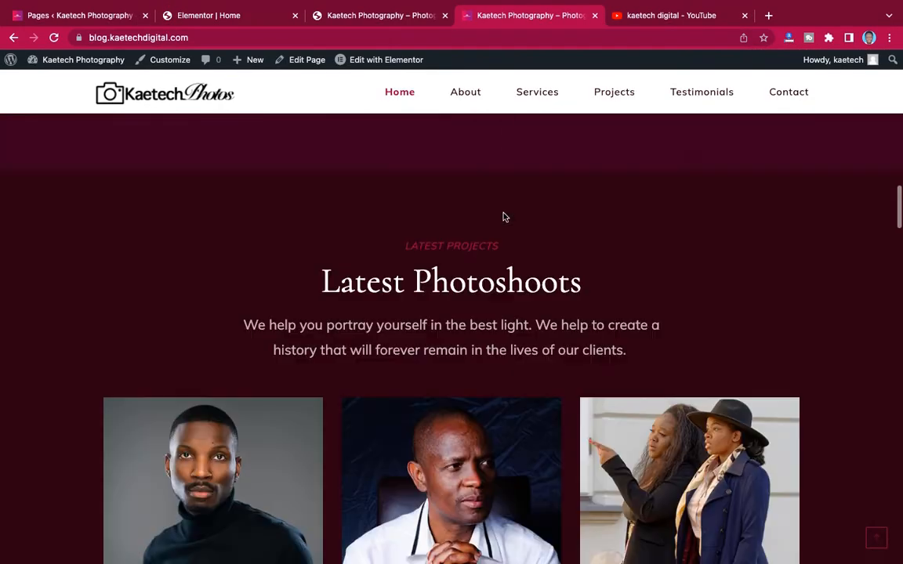
scroll(504, 218, "down", 15)
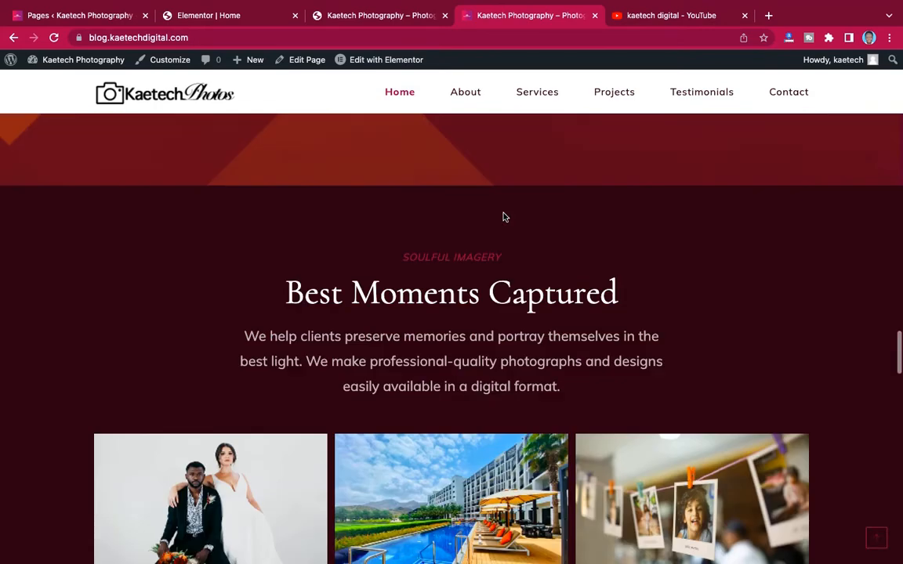
scroll(505, 217, "down", 15)
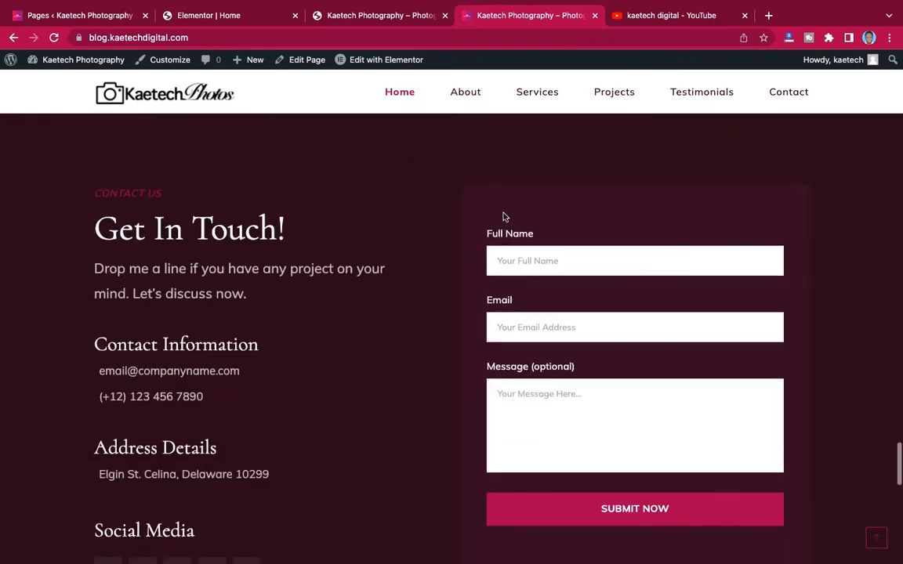
scroll(504, 217, "down", 10)
scroll(505, 217, "up", 8)
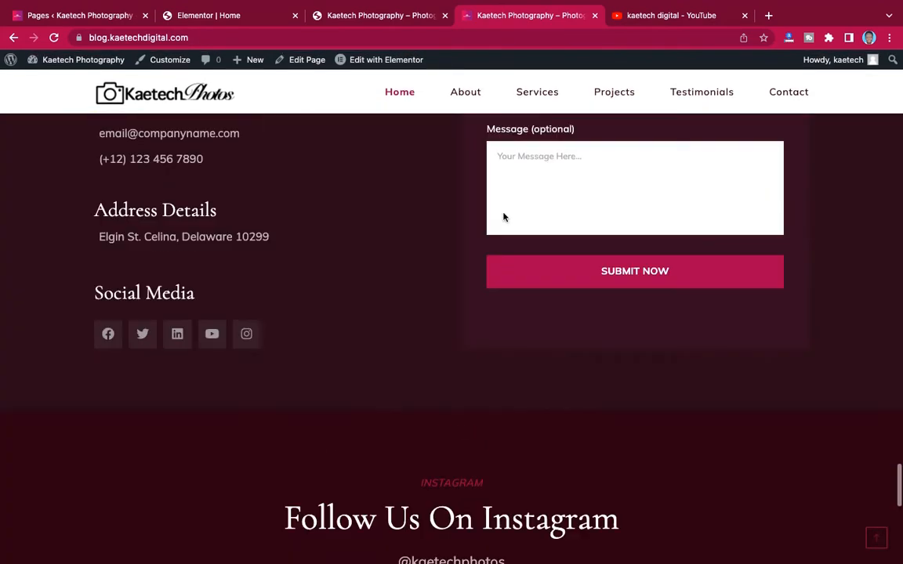
scroll(505, 218, "up", 20)
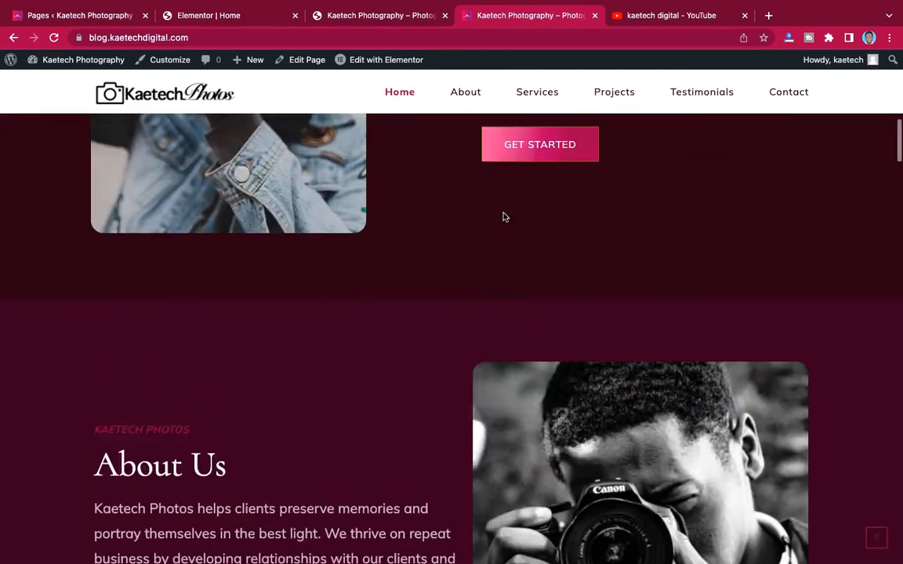
scroll(505, 217, "up", 6)
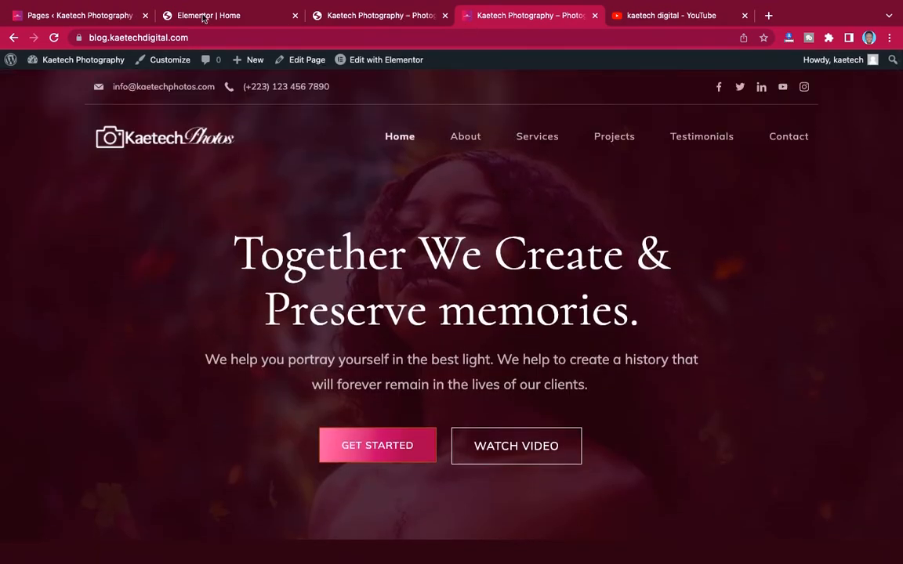
- Back in the Elementor editor, change the Philosophy label from WHAT DRIVES ME to WHAT DRIVES US
left_click(203, 17)
scroll(580, 317, "down", 2)
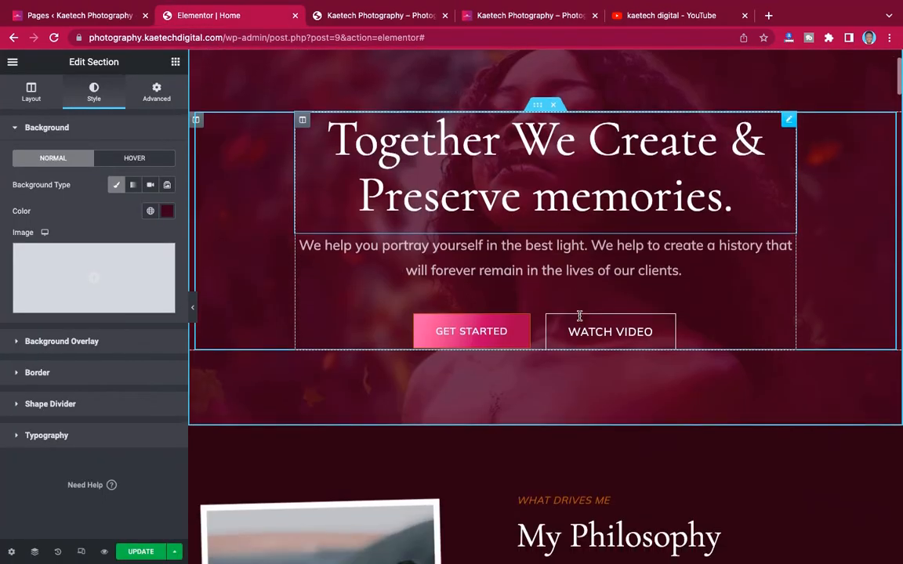
scroll(579, 316, "down", 4)
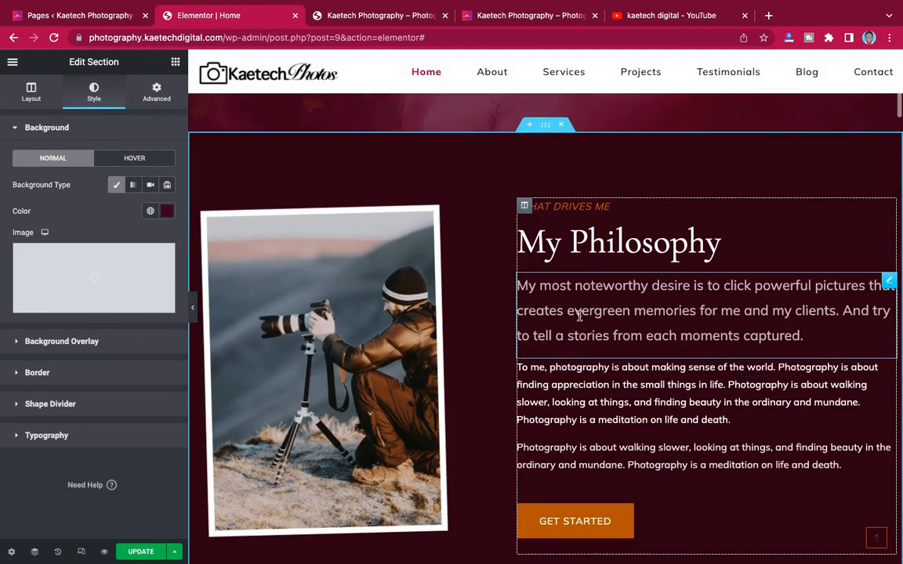
scroll(579, 316, "up", 1)
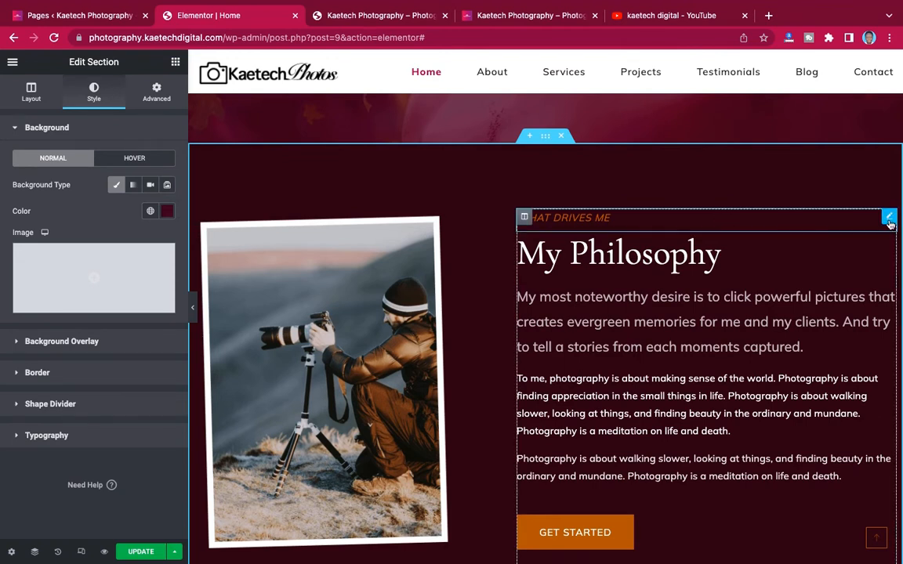
left_click(521, 219)
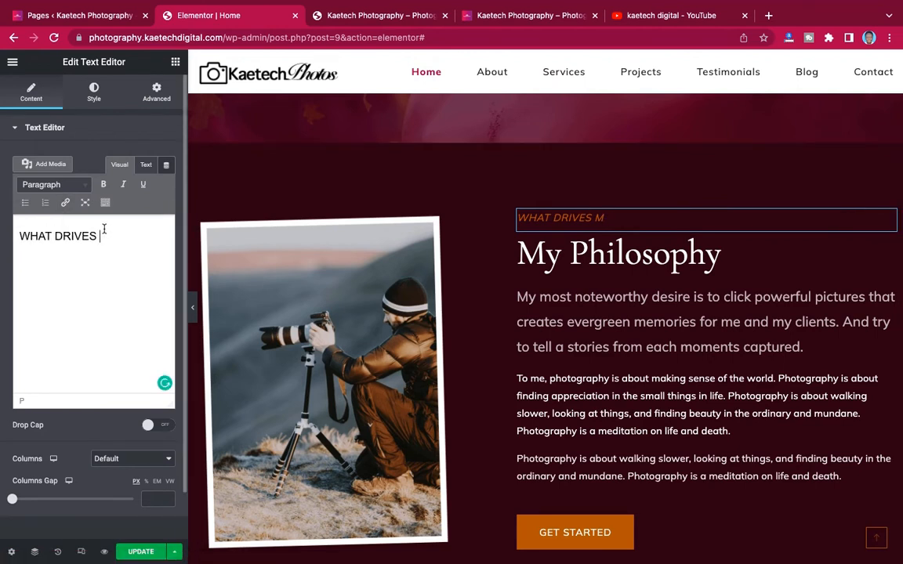
type("US")
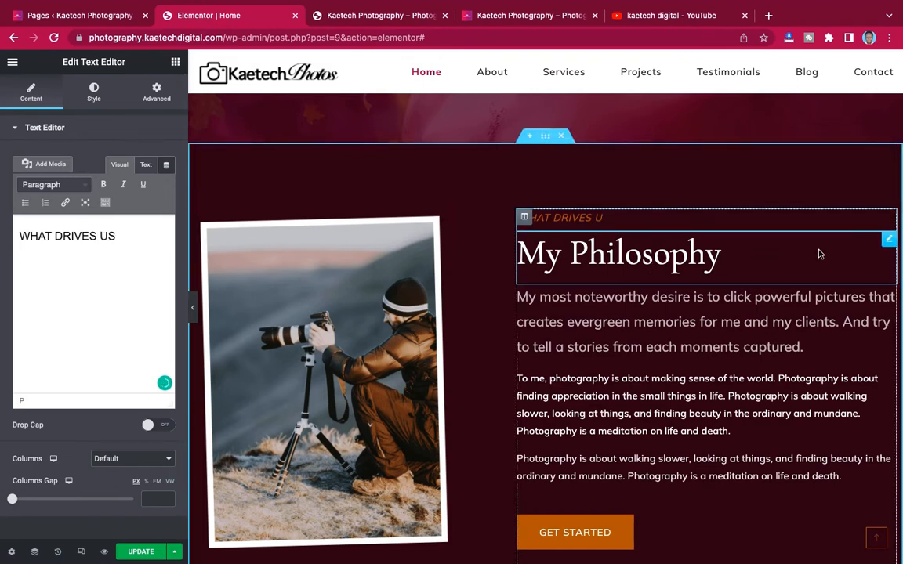
- Change the heading 'My Philosophy' to 'Our Philosophy' and update the page
left_click(889, 242)
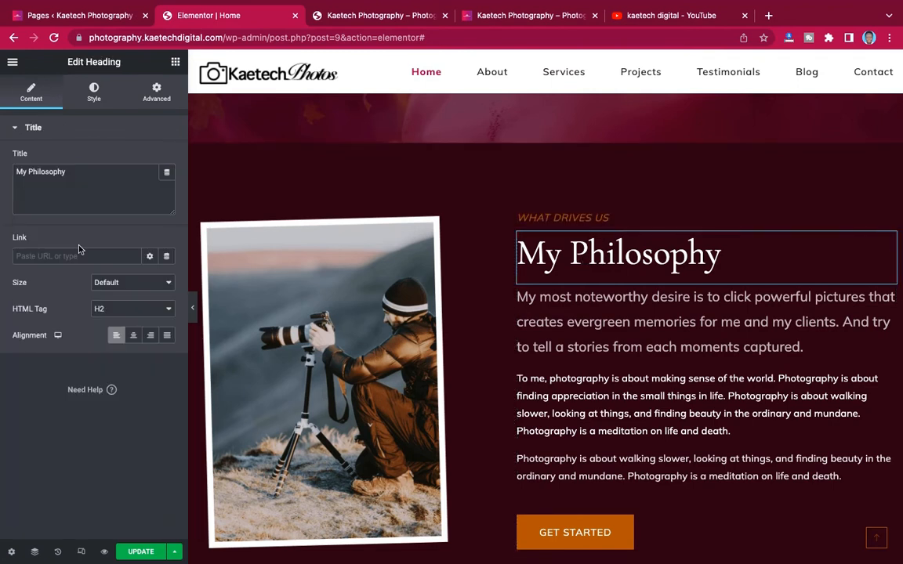
left_click_drag(28, 171, 9, 176)
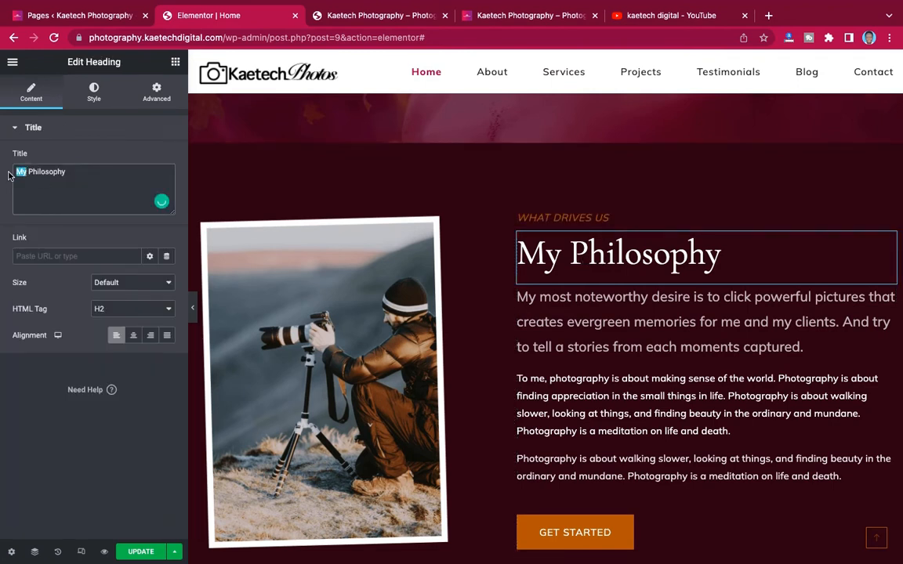
type("O")
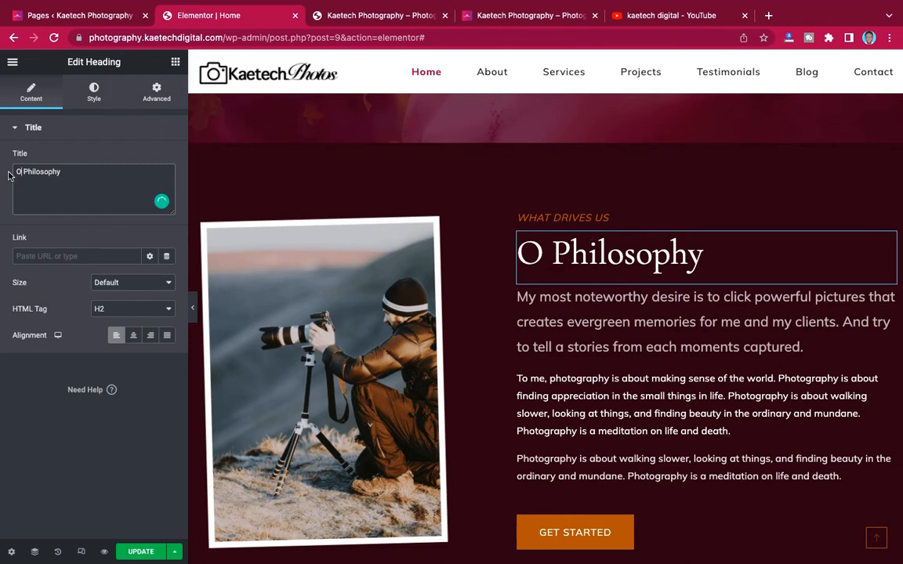
type("ur")
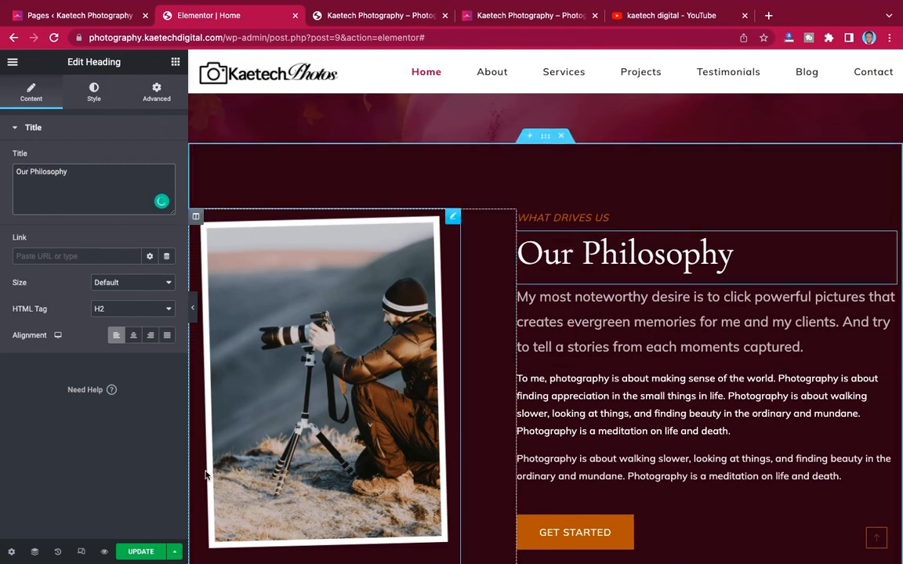
left_click(140, 553)
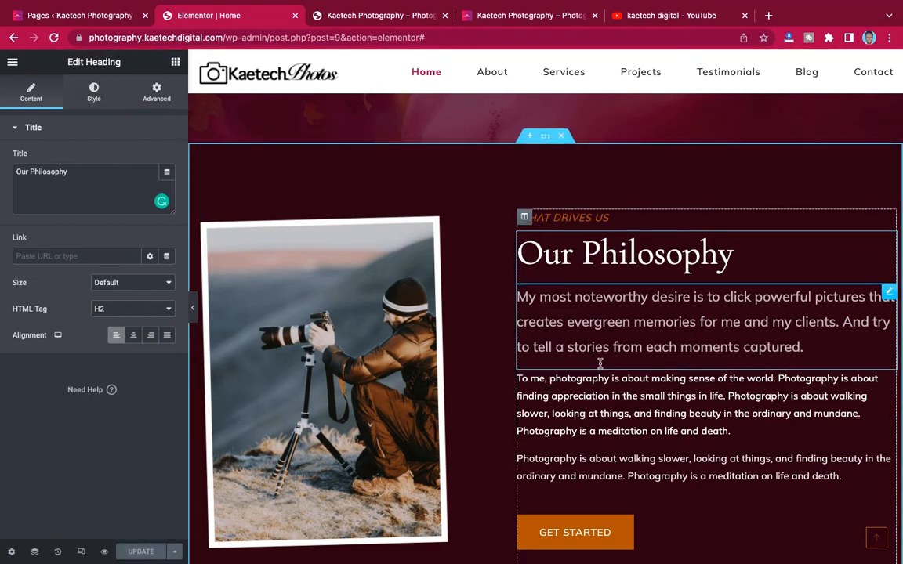
- Select the Philosophy intro paragraph on the live site, then open the editor's intro paragraph for editing
scroll(548, 376, "down", 2)
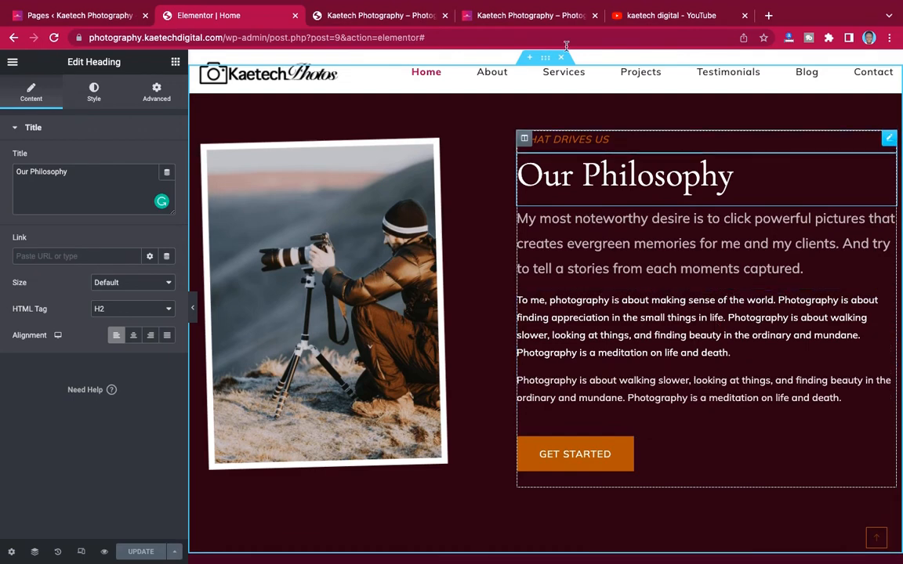
left_click(541, 16)
scroll(458, 306, "down", 10)
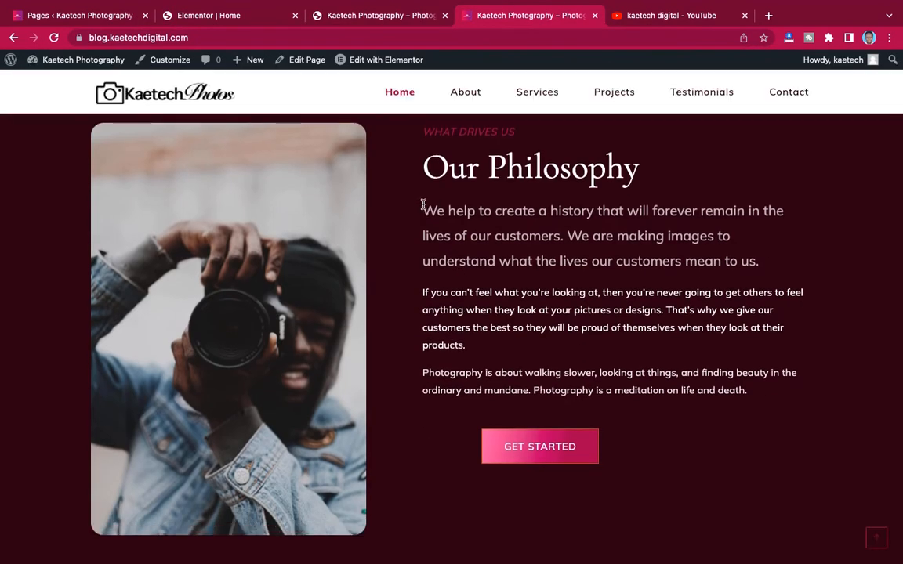
left_click_drag(423, 205, 772, 258)
key("super+c")
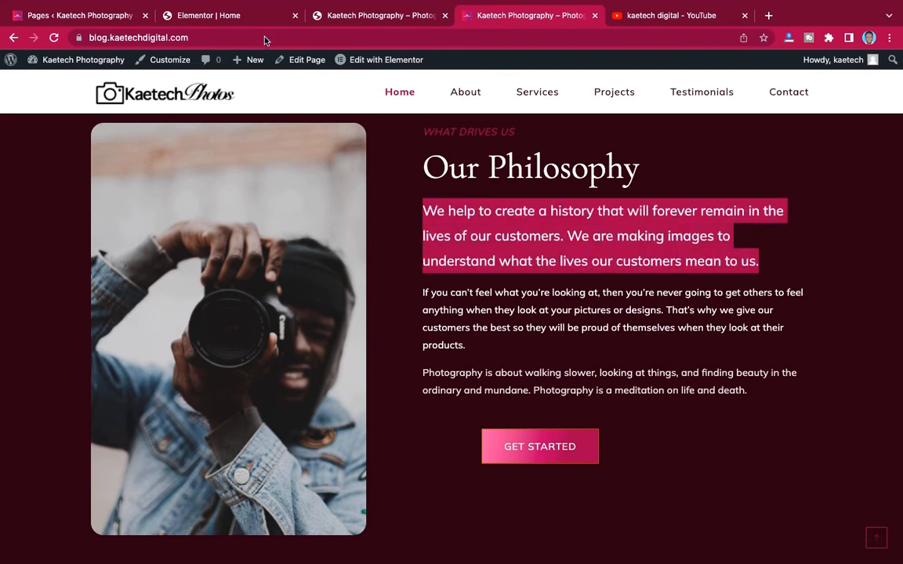
left_click(208, 14)
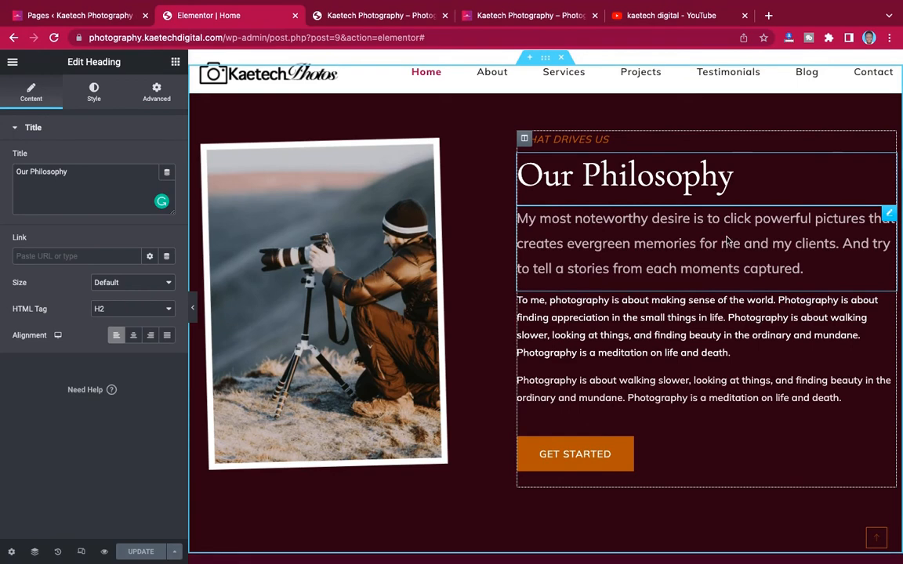
left_click(727, 241)
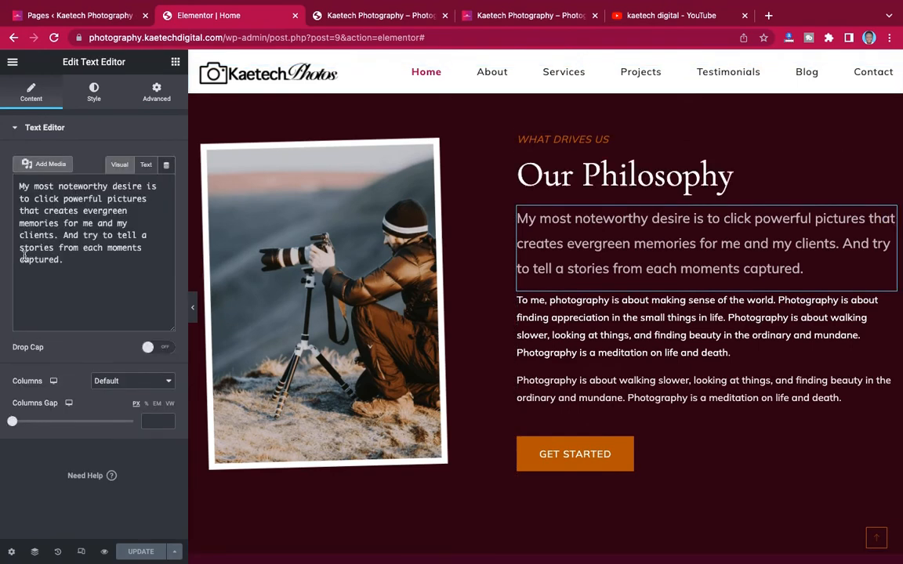
- Replace the Philosophy intro paragraph with the live site's intro text
left_click(41, 256)
key("super+a")
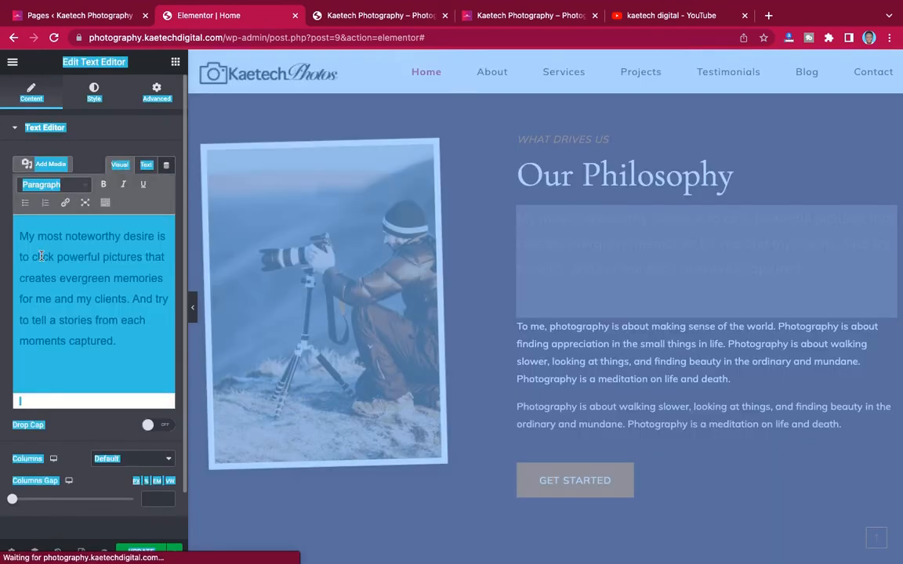
left_click(42, 256)
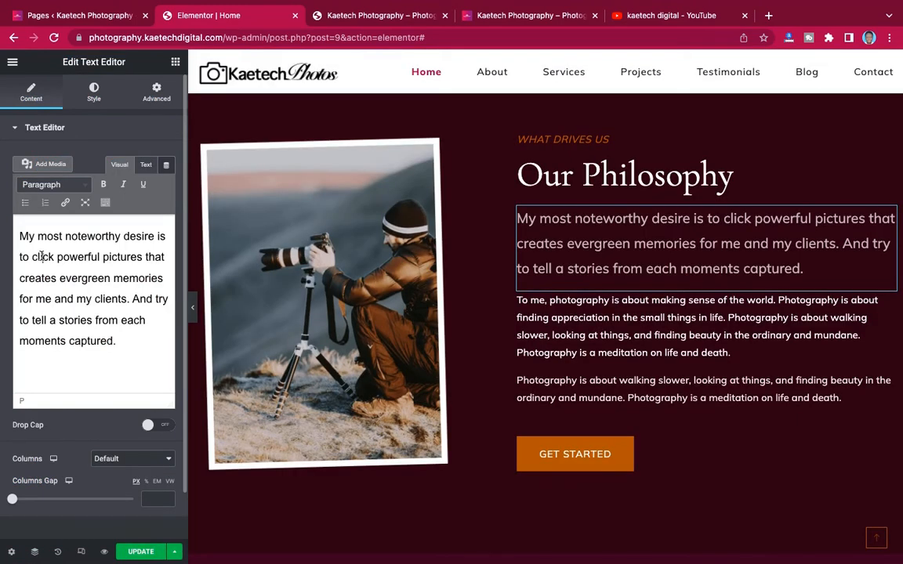
key("super+a")
left_click(42, 256)
key("super+a")
key("super+v")
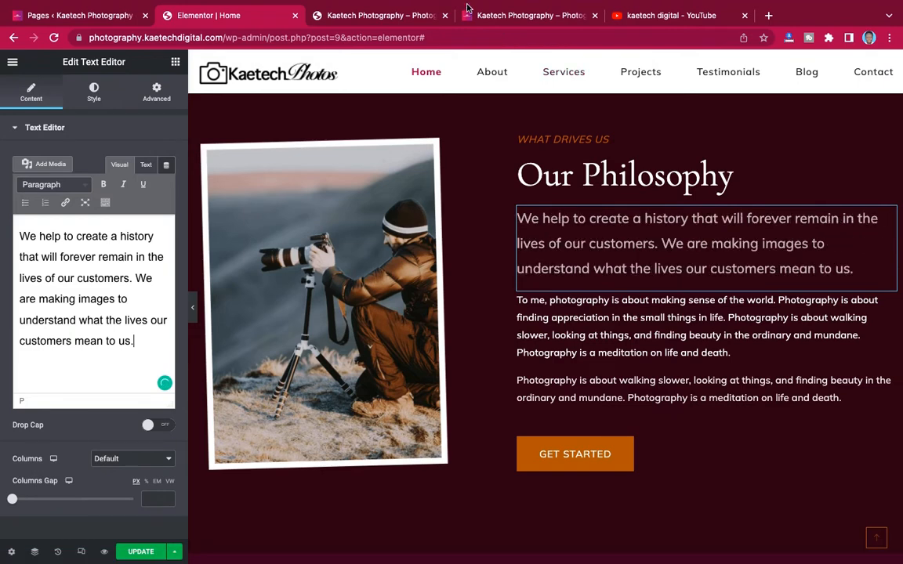
- Replace the 'To me, photography…' body paragraph with the live site's 'If you can't feel what you're looking at…' text
left_click(502, 11)
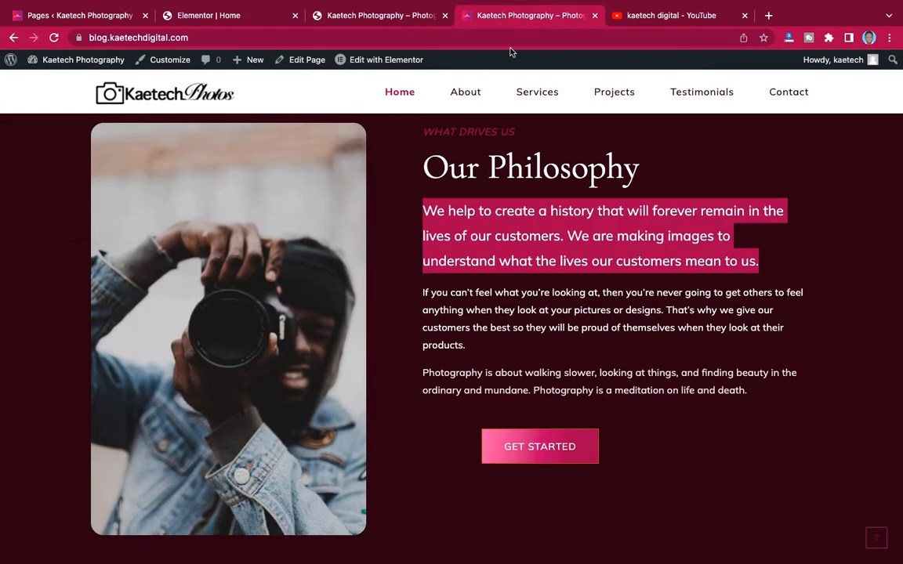
left_click(577, 323)
left_click_drag(470, 350, 424, 299)
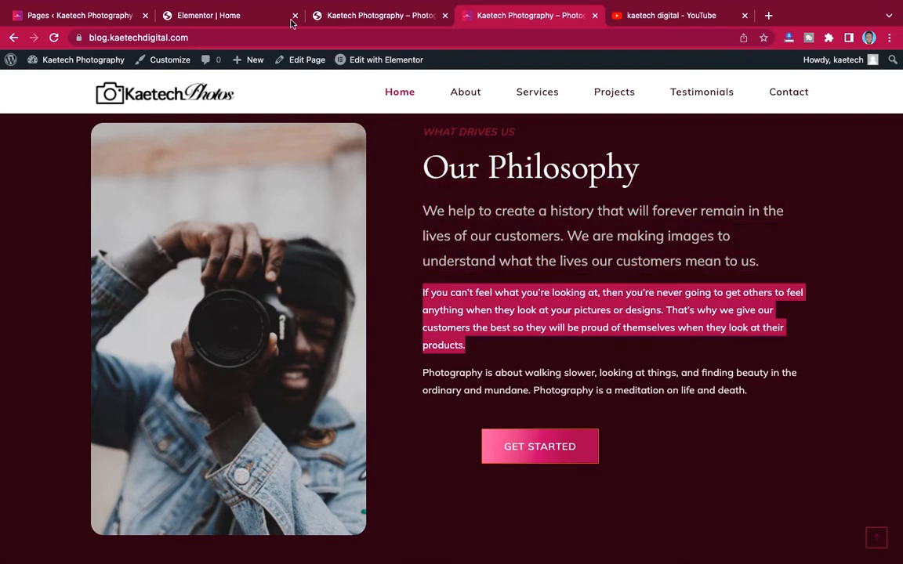
left_click(257, 16)
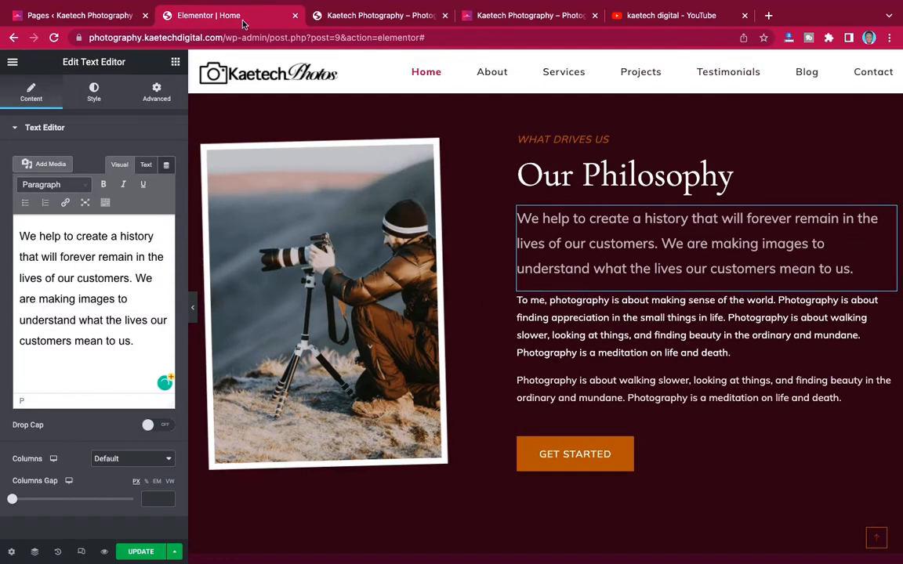
left_click(667, 332)
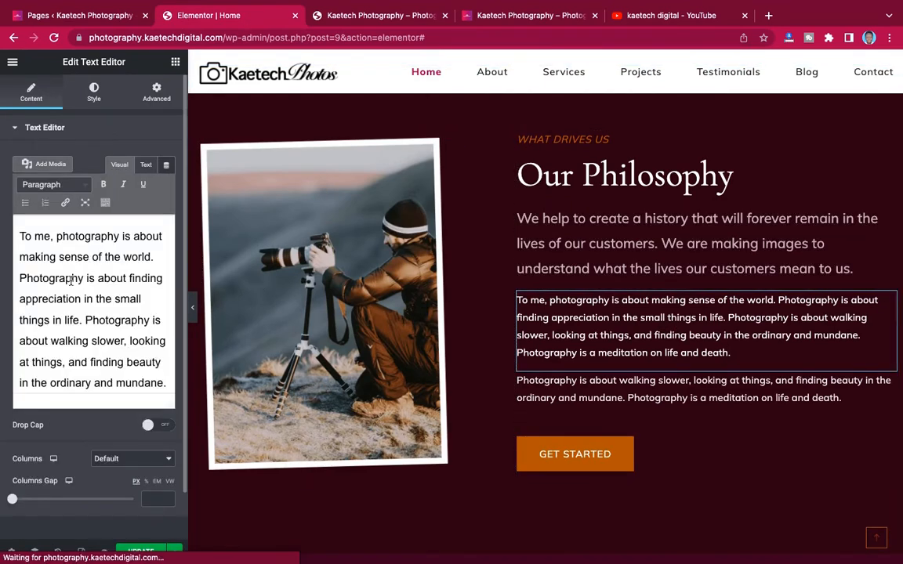
key("ctrl+a")
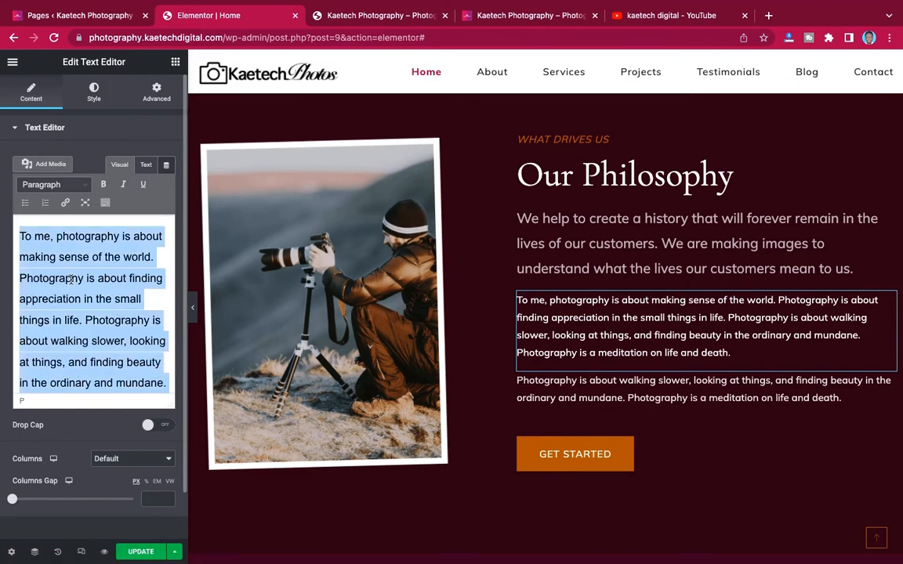
left_click(70, 280)
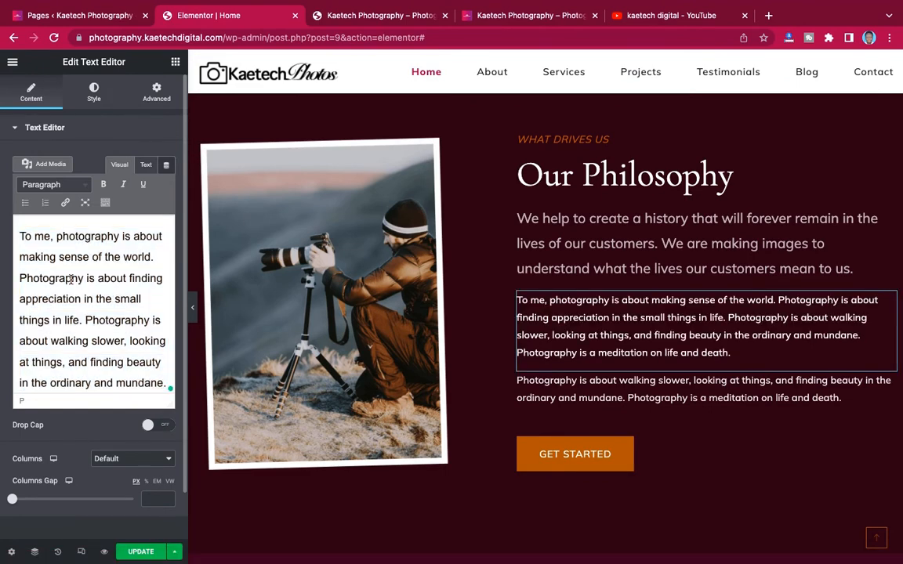
key("ctrl+v")
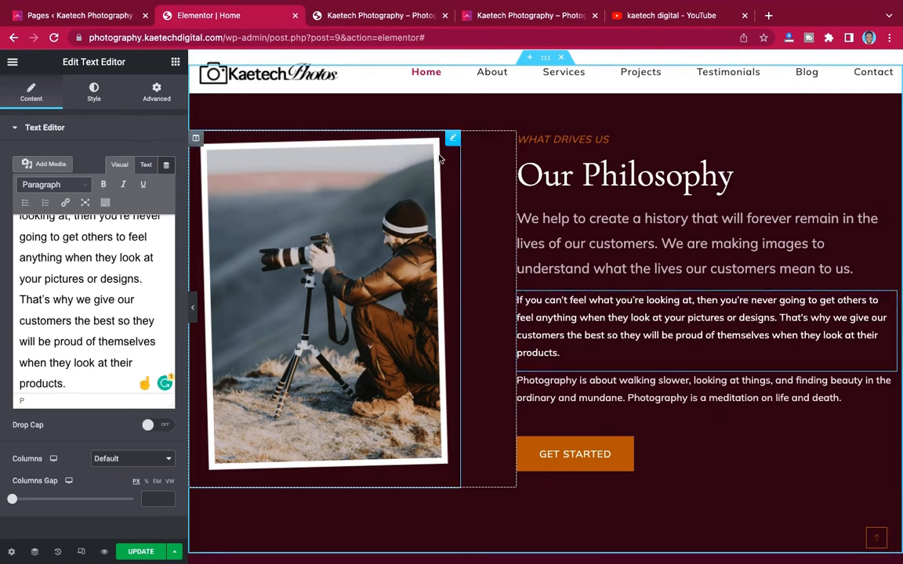
left_click(454, 140)
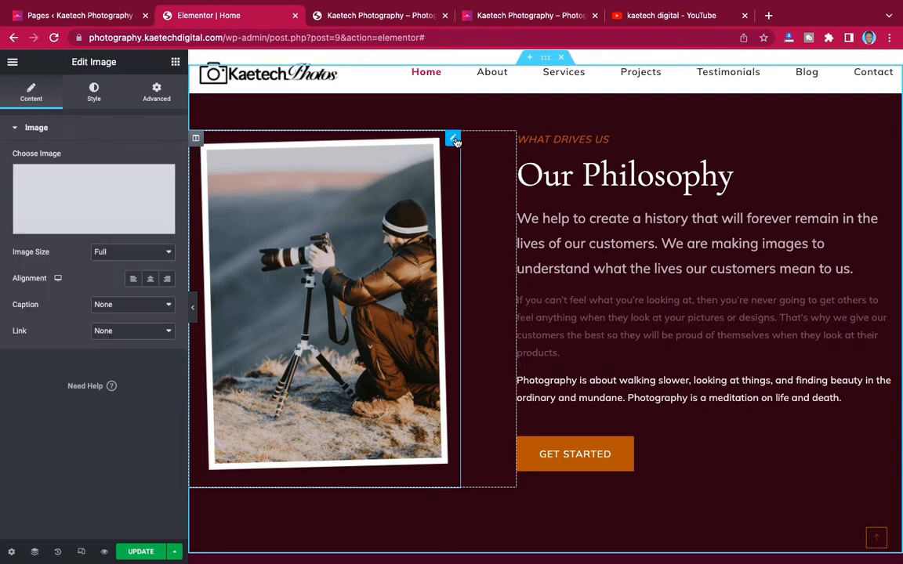
- Open the media library for the Philosophy section image and browse the existing photos
left_click(112, 191)
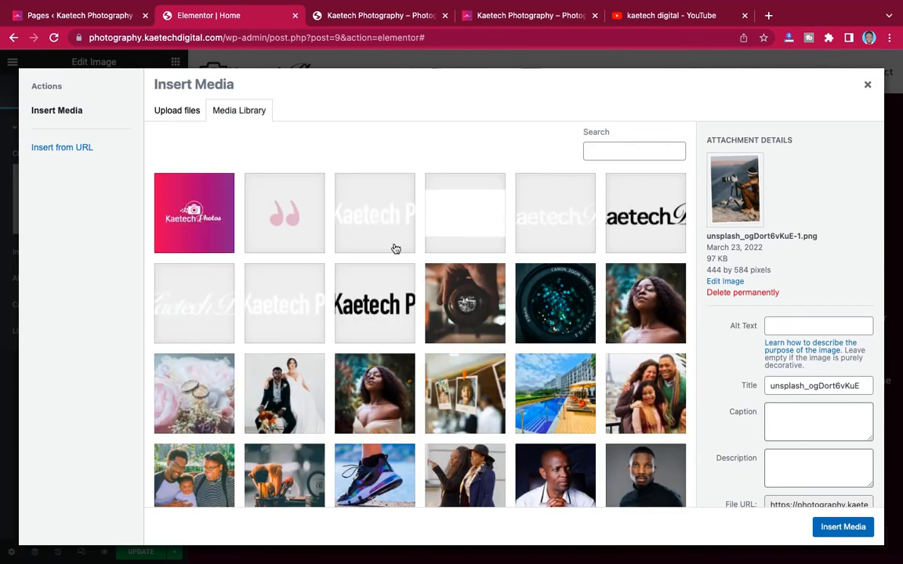
scroll(415, 323, "down", 2)
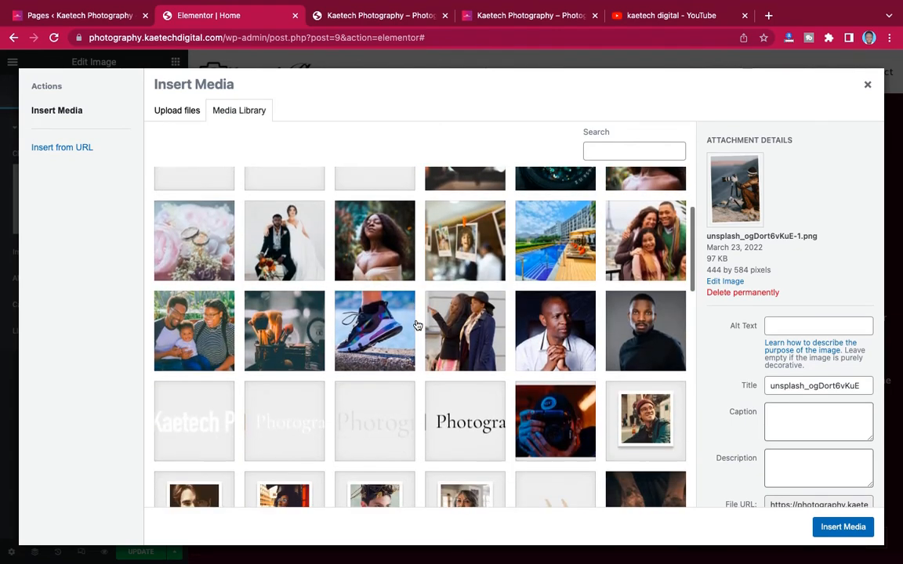
scroll(418, 325, "up", 2)
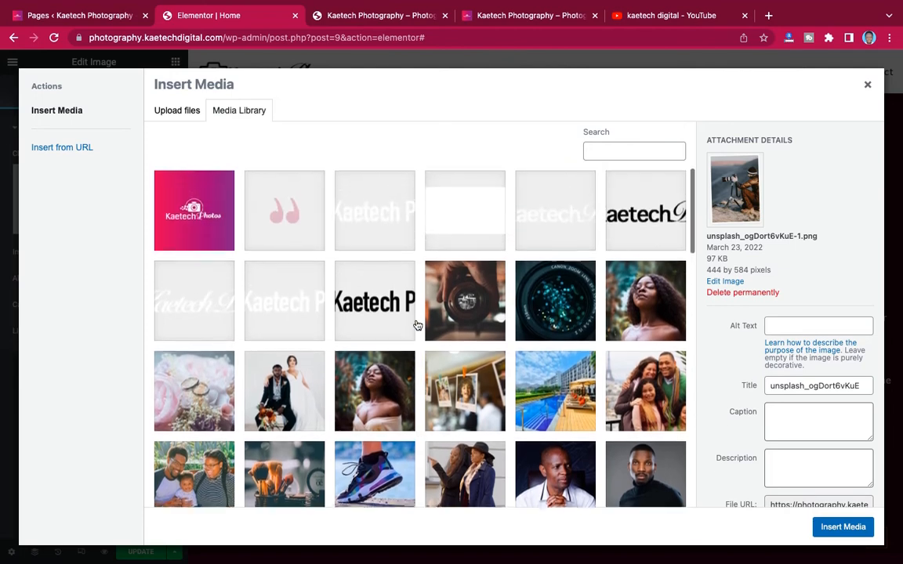
scroll(418, 325, "down", 2)
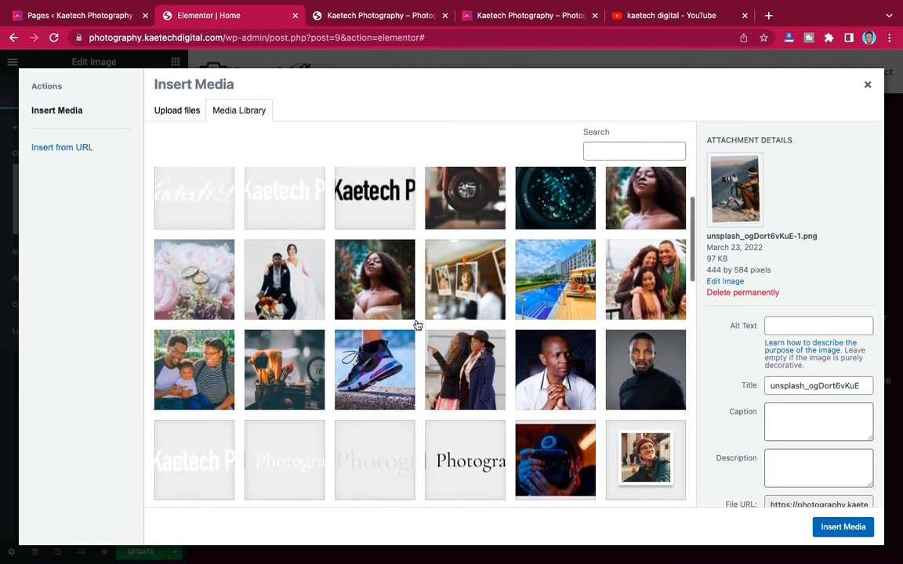
scroll(418, 325, "up", 2)
scroll(418, 325, "down", 3)
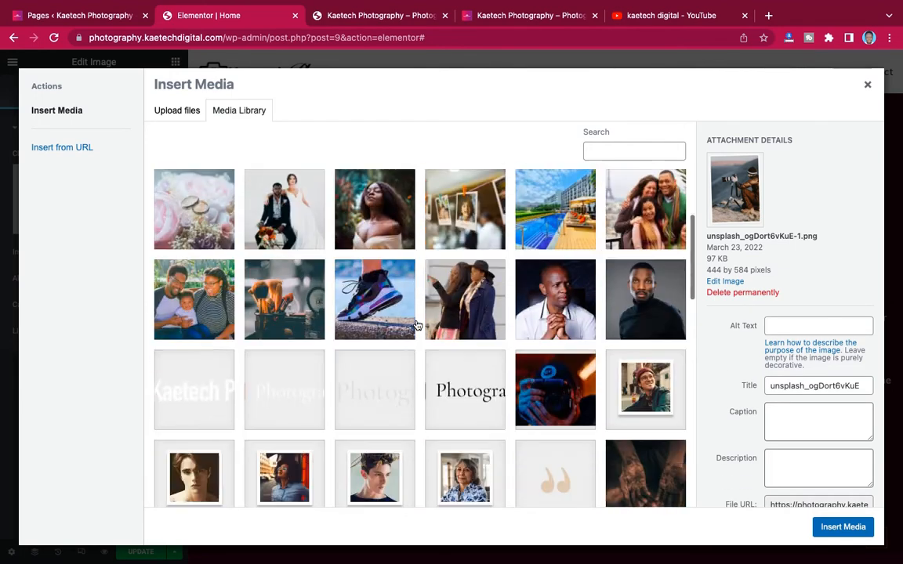
scroll(418, 325, "down", 2)
scroll(415, 326, "up", 4)
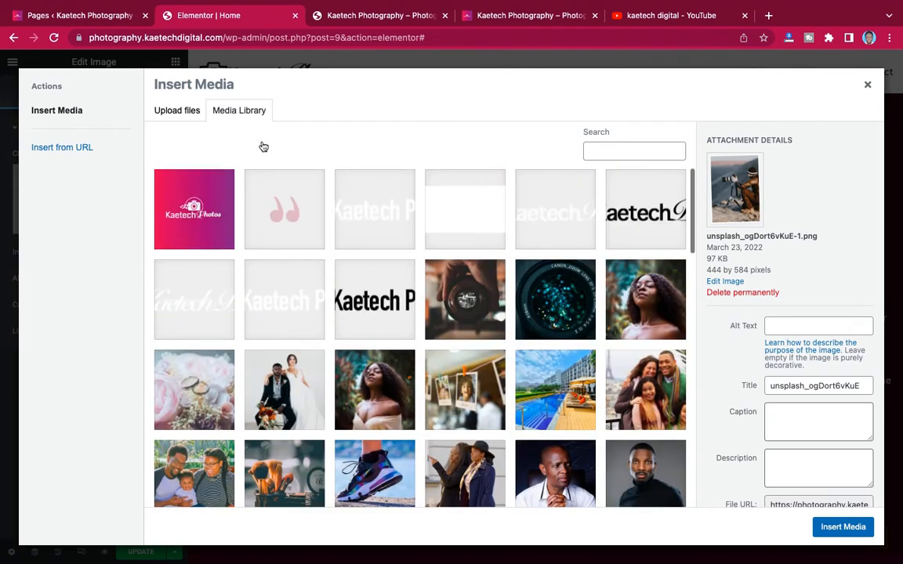
- Upload the cinescope photo of a man holding a camera from the Downloads folder
left_click(185, 114)
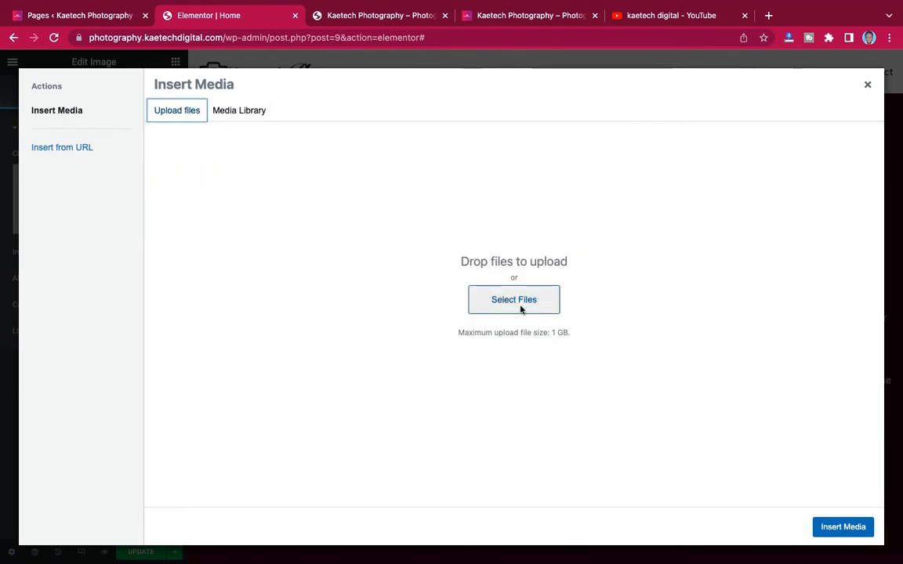
left_click(520, 309)
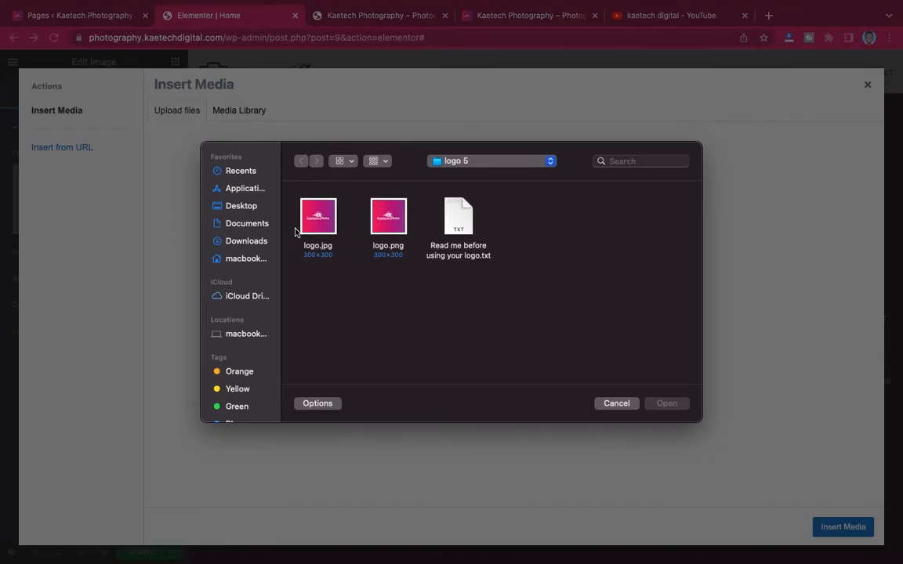
left_click(246, 241)
scroll(492, 335, "down", 3)
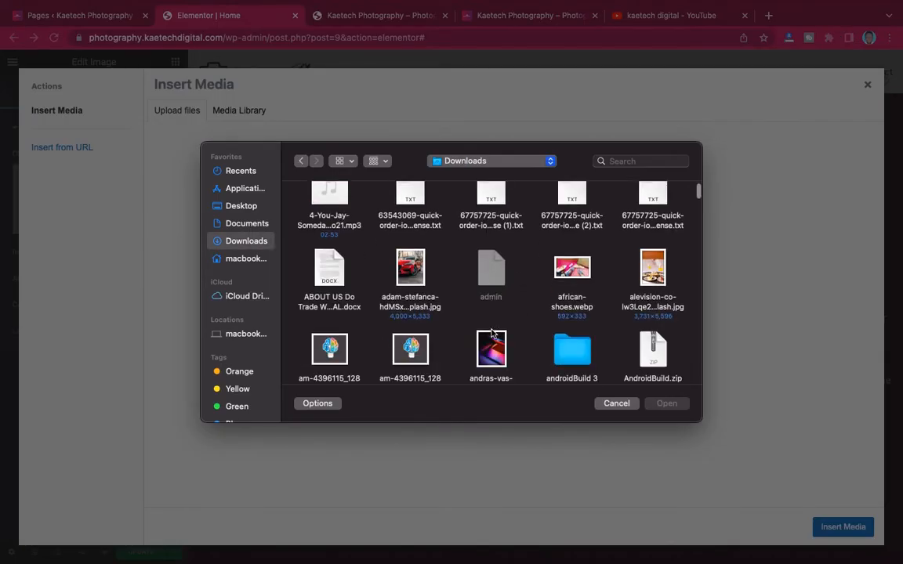
scroll(492, 334, "down", 5)
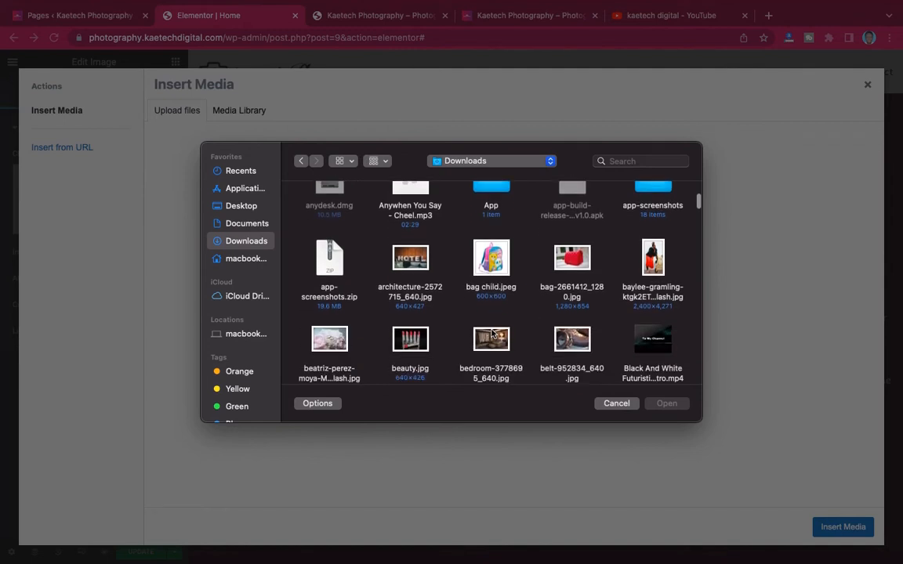
scroll(493, 335, "down", 4)
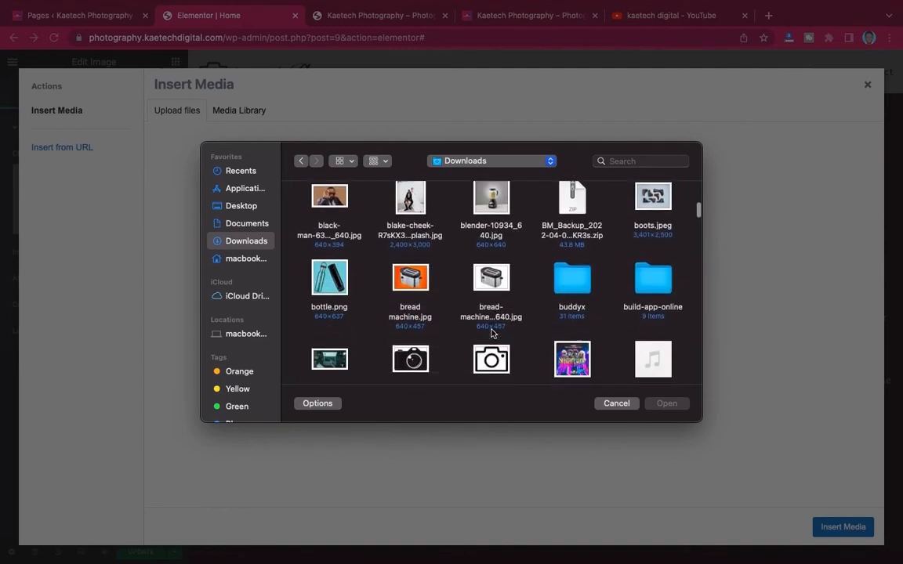
scroll(493, 335, "down", 4)
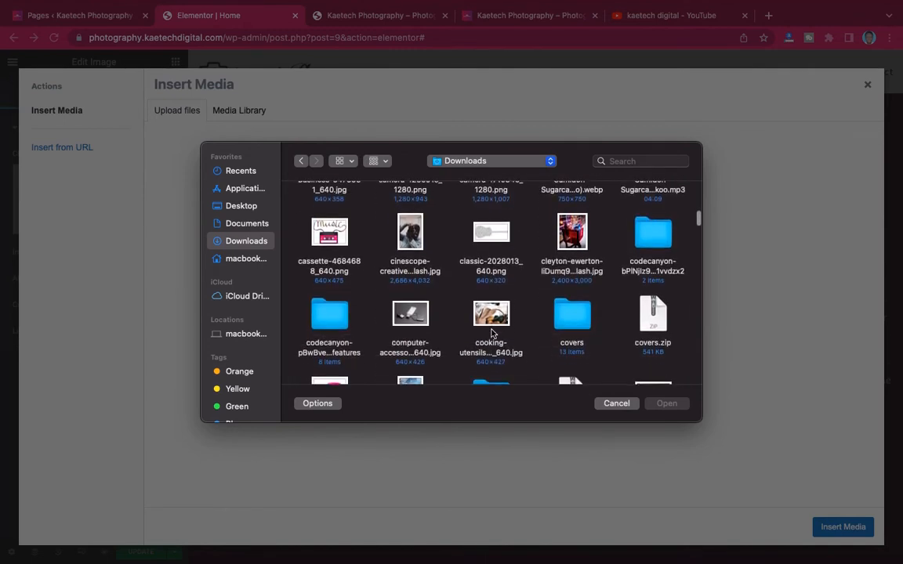
scroll(493, 335, "down", 2)
scroll(492, 334, "up", 3)
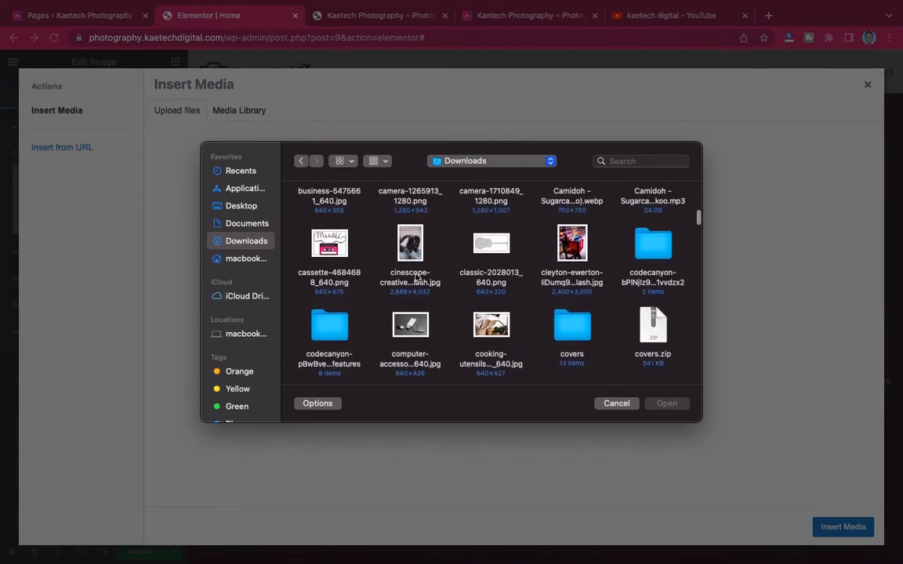
left_click(412, 247)
scroll(553, 264, "down", 15)
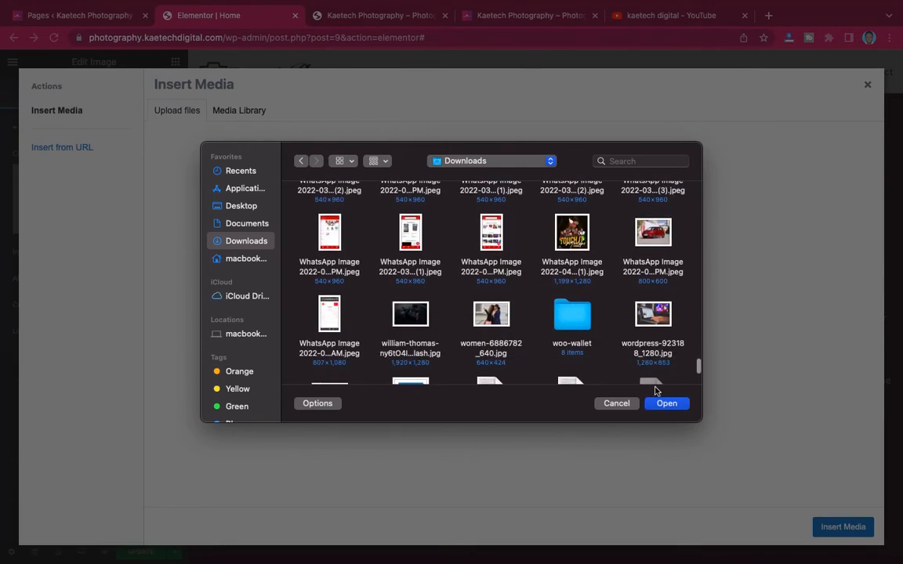
left_click(672, 403)
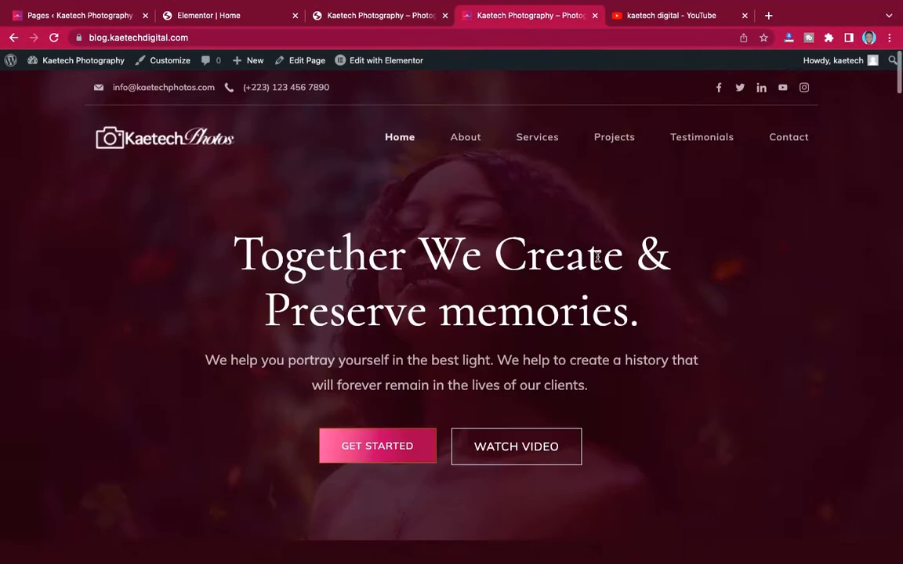
- Select the newly uploaded camera photo and insert it into the image widget
scroll(597, 257, "down", 10)
scroll(598, 257, "down", 2)
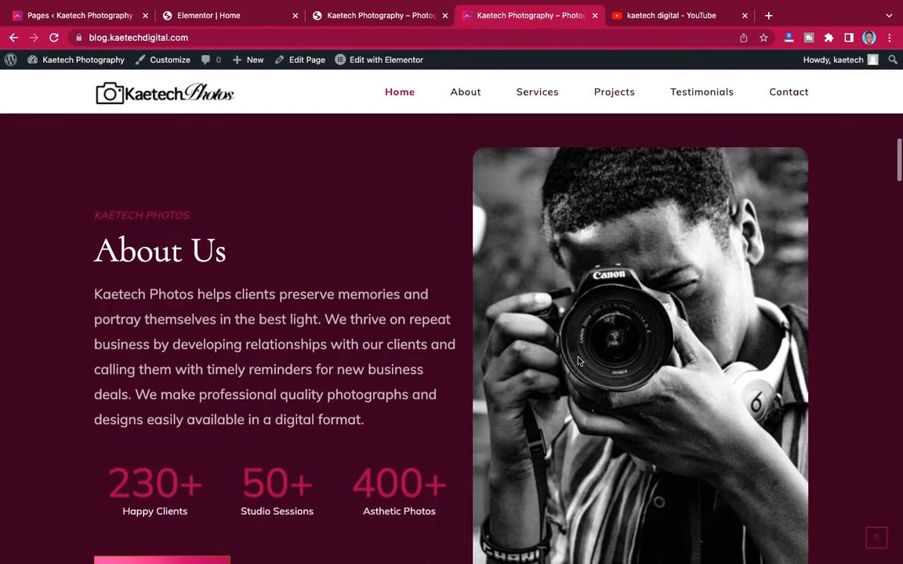
left_click(241, 16)
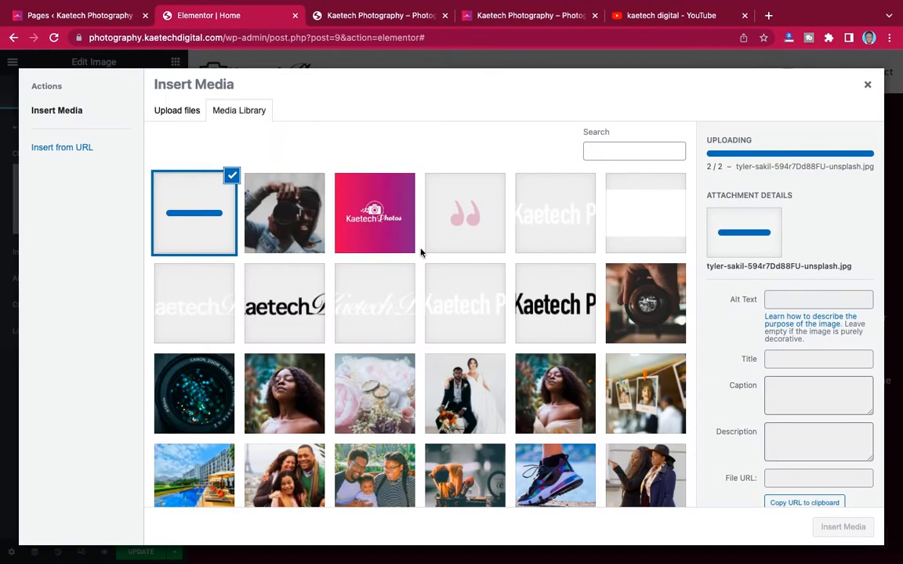
left_click(292, 215)
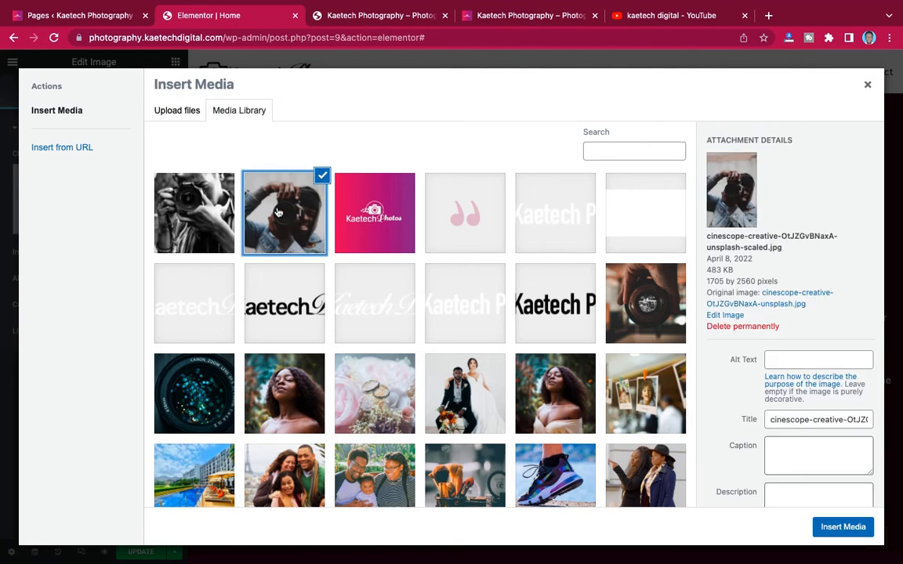
left_click(855, 530)
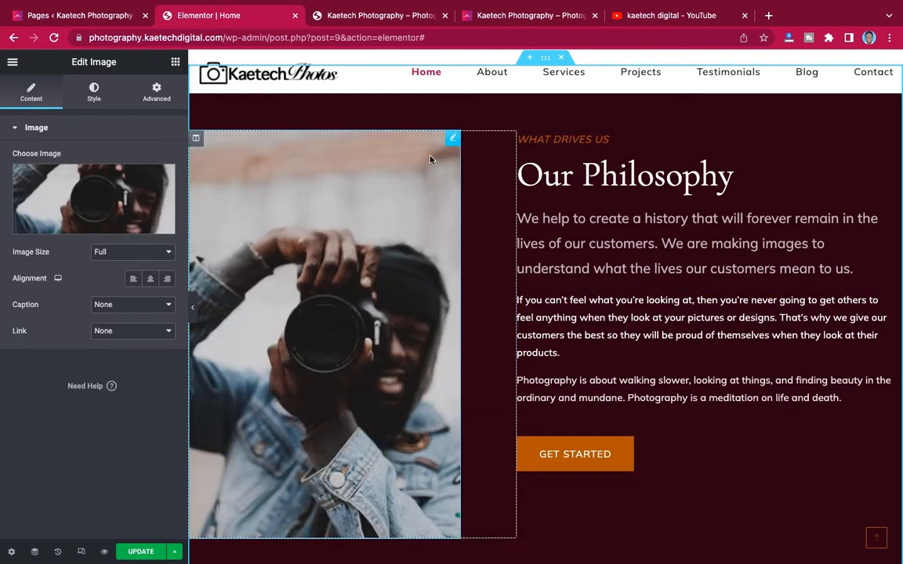
- In the image's Style settings, set a linked Border Radius of 20 px on all corners
left_click(94, 92)
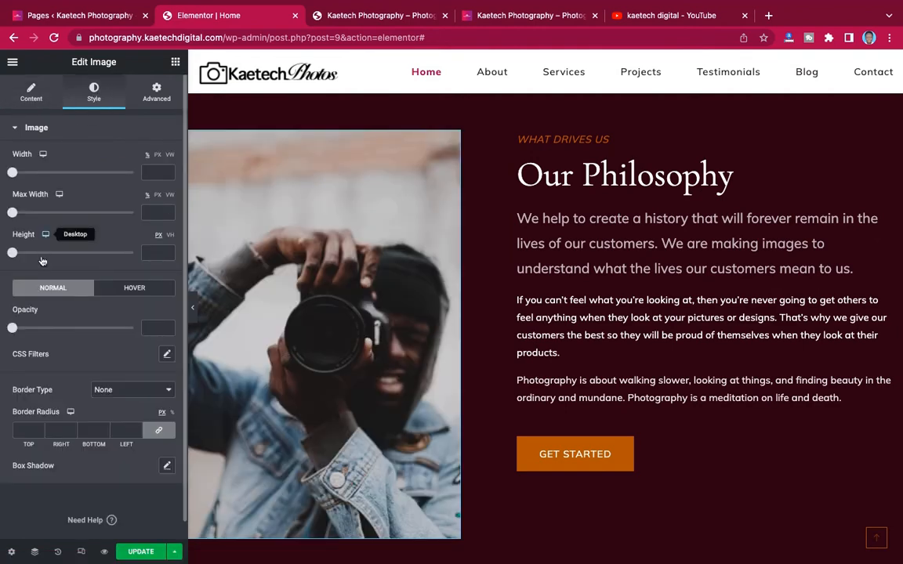
scroll(39, 250, "down", 1)
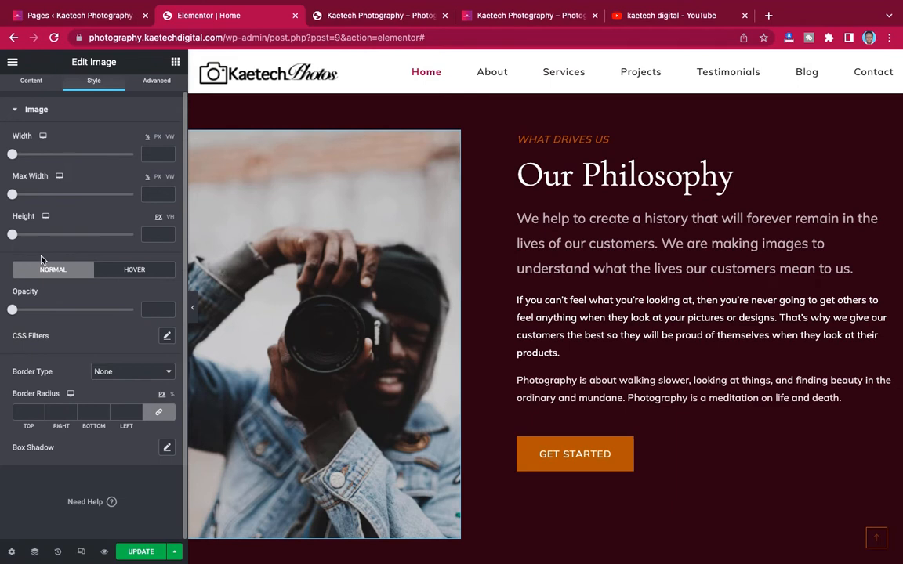
left_click(21, 413)
type("20")
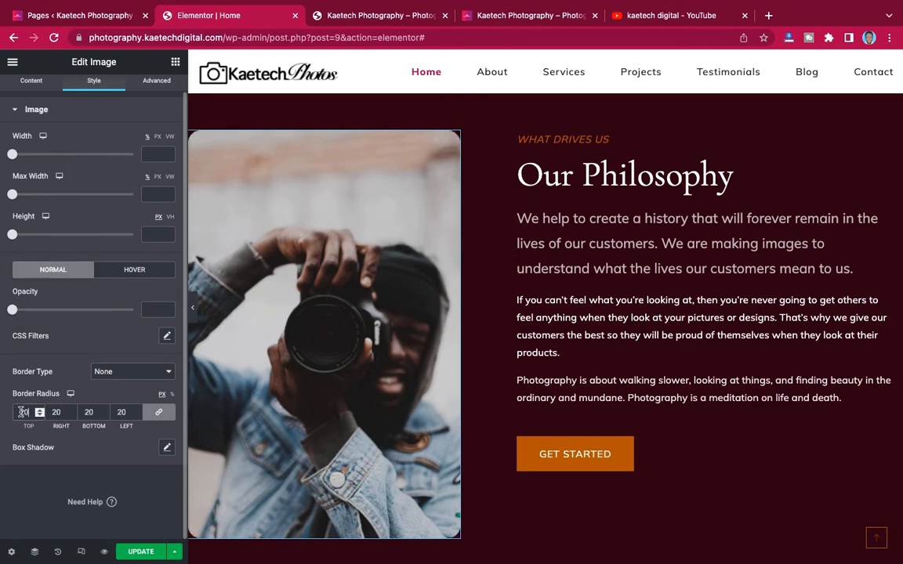
scroll(427, 390, "down", 5)
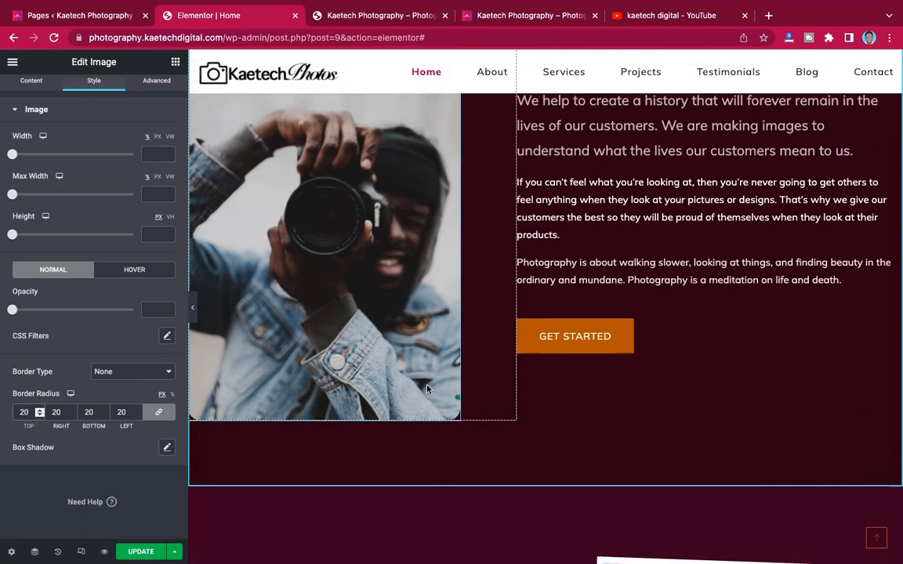
scroll(427, 388, "up", 4)
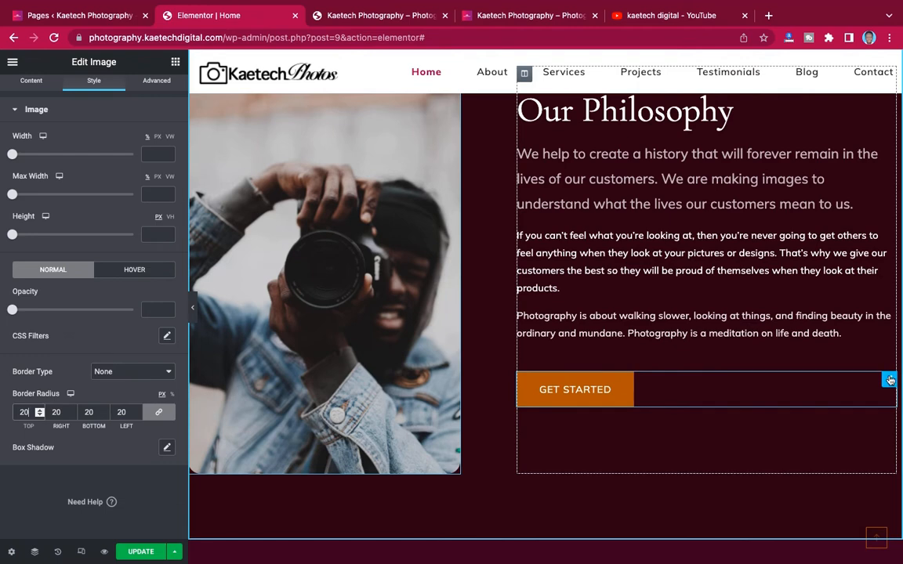
- Open the Philosophy GET STARTED button's settings and scroll to compare it with the hero buttons
left_click(890, 380)
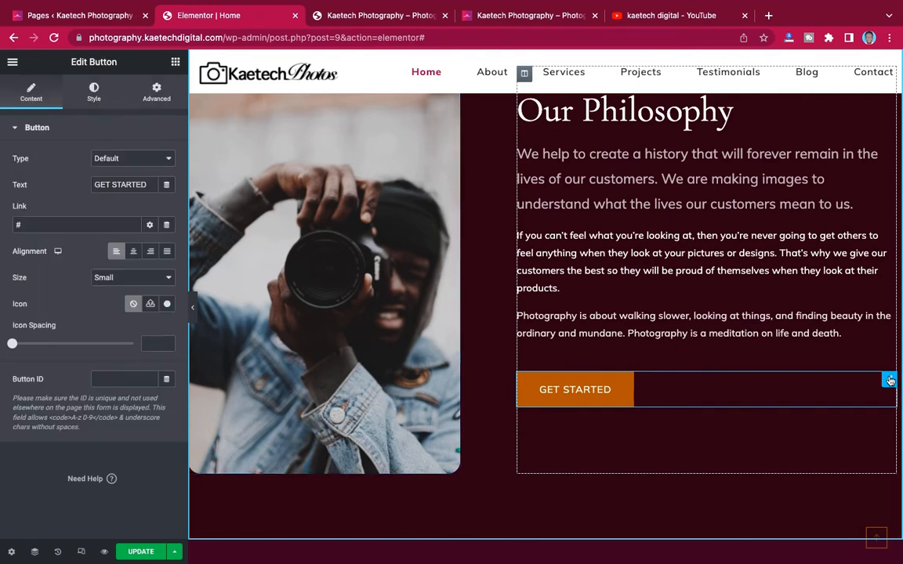
scroll(737, 296, "up", 5)
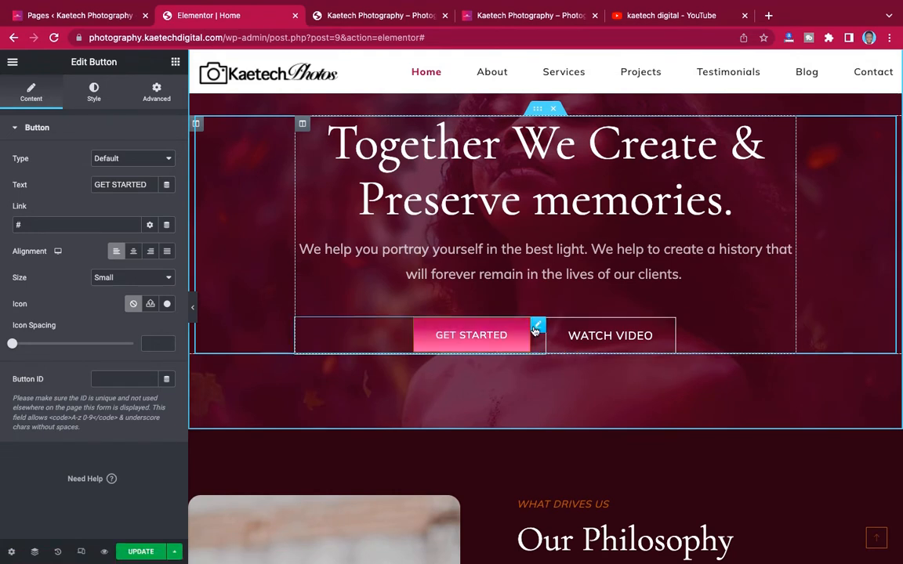
scroll(612, 398, "down", 2)
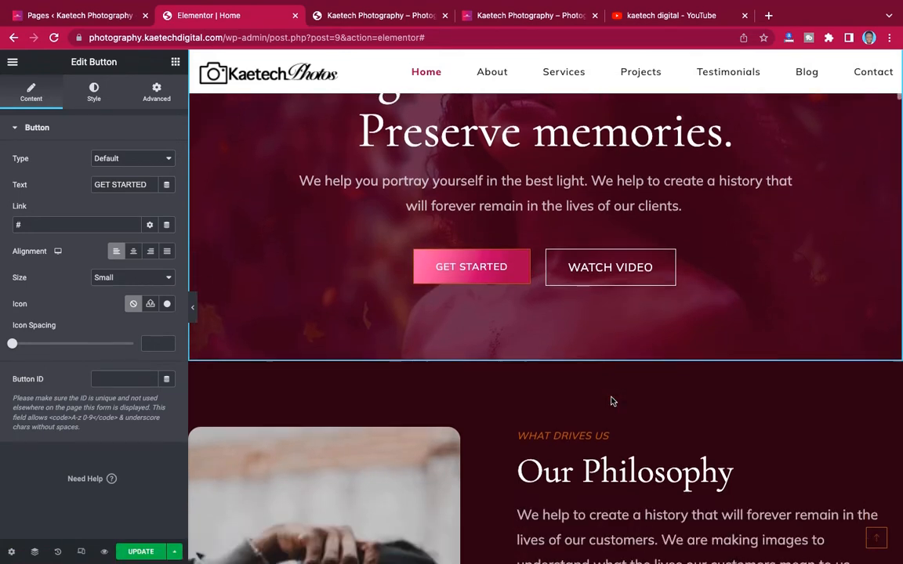
scroll(580, 361, "up", 1)
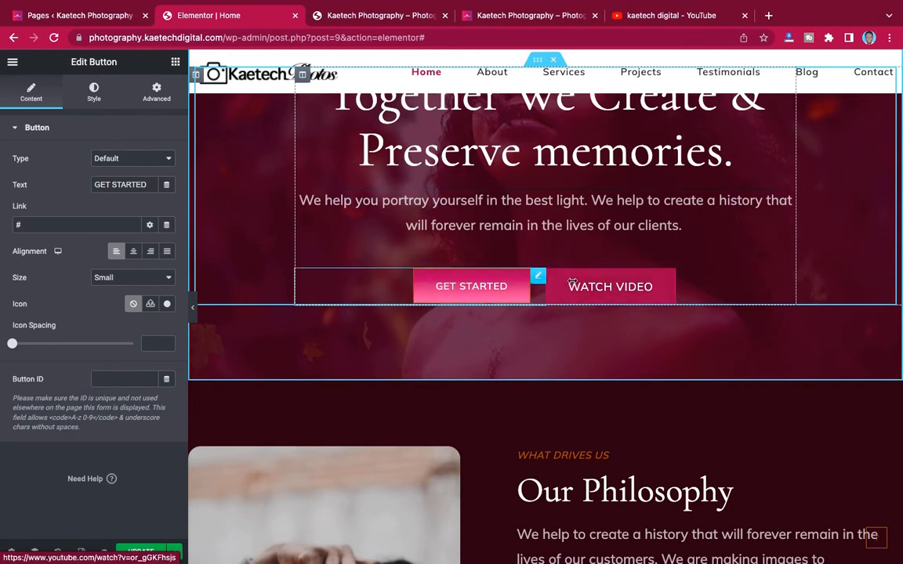
scroll(594, 296, "down", 7)
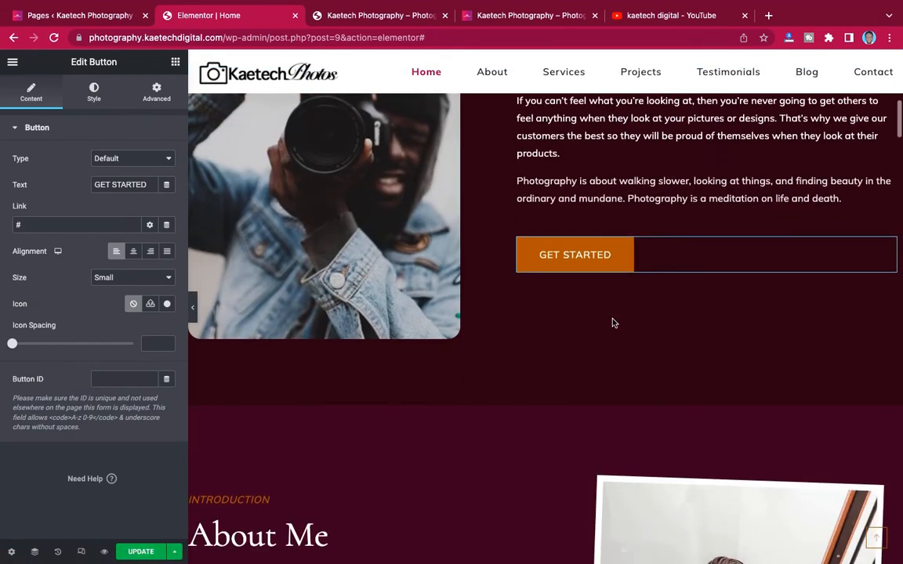
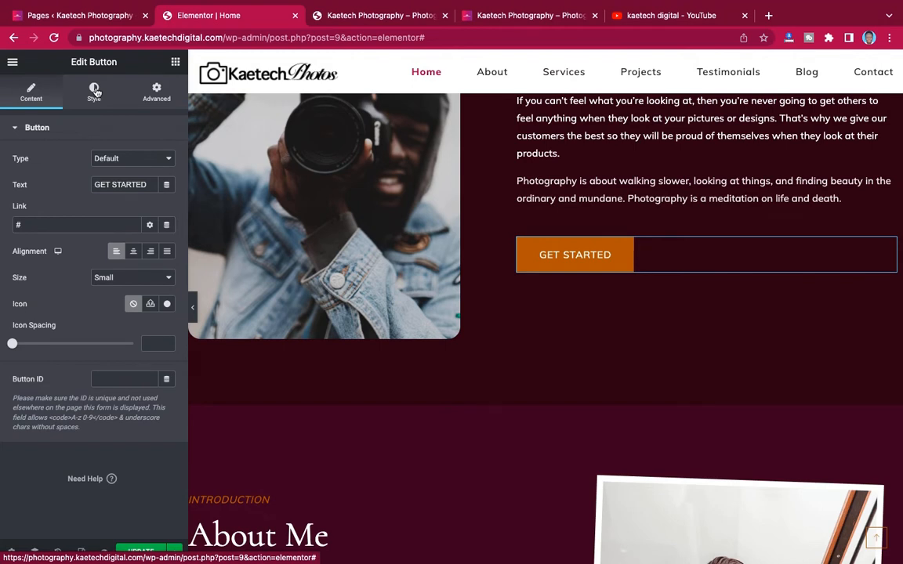
- Make the GET STARTED button background a gradient with a deep crimson second colour
left_click(94, 93)
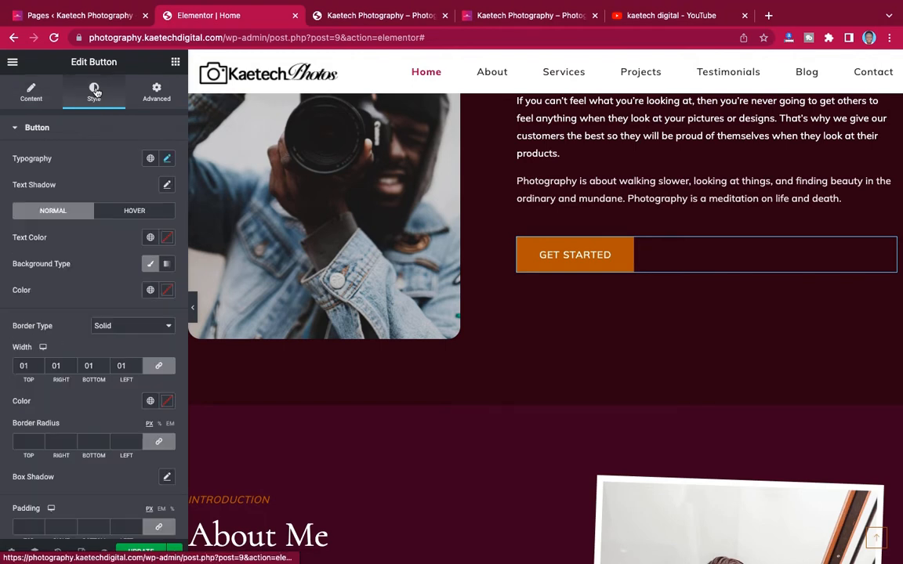
left_click(167, 266)
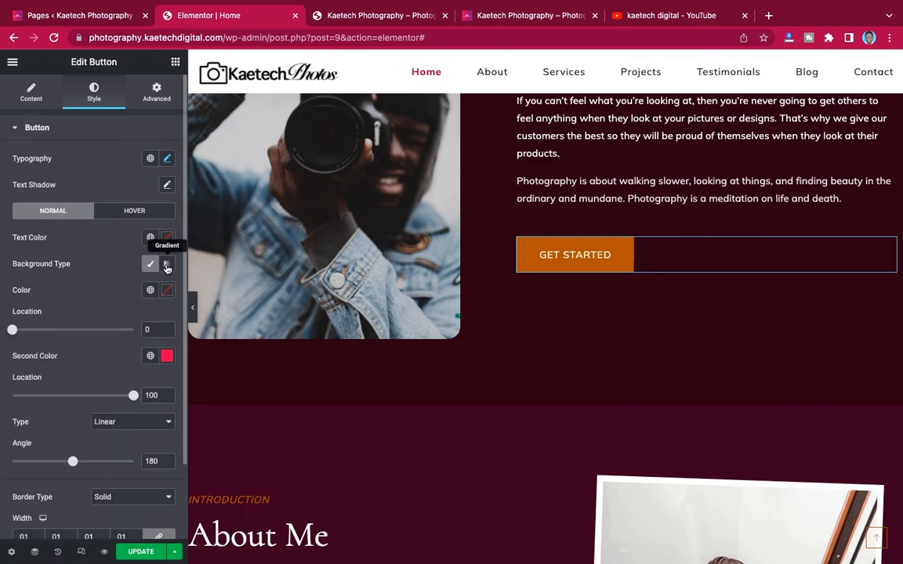
scroll(166, 268, "down", 3)
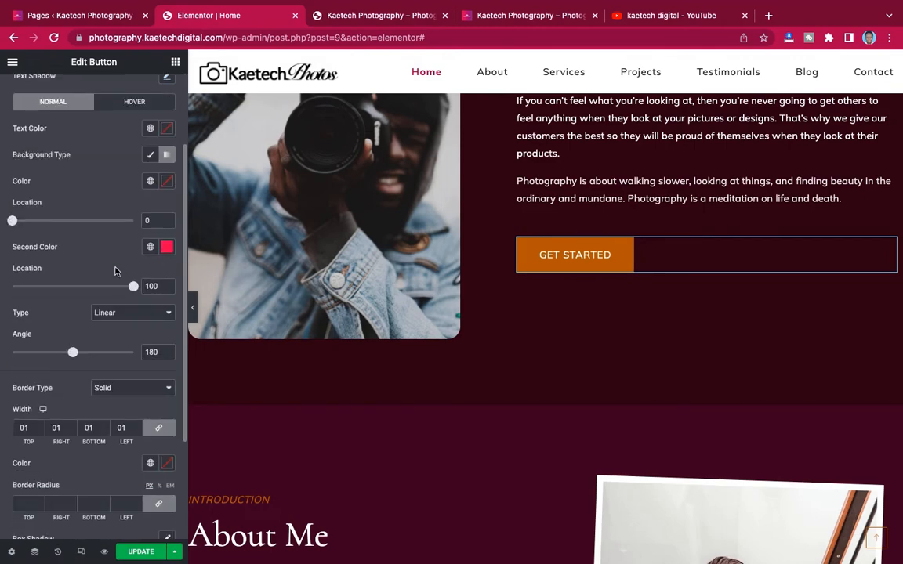
key("ctrl+Left")
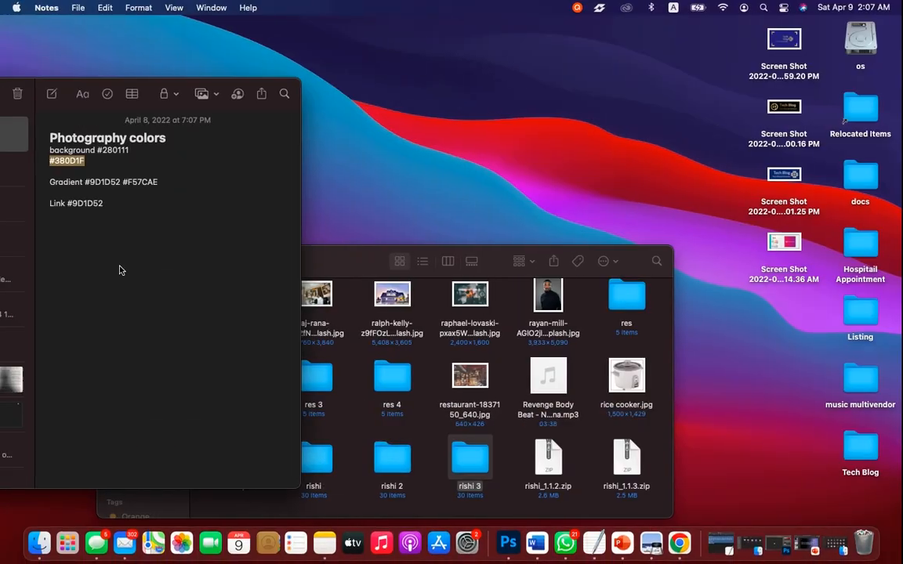
left_click(121, 182)
left_click_drag(121, 181, 87, 182)
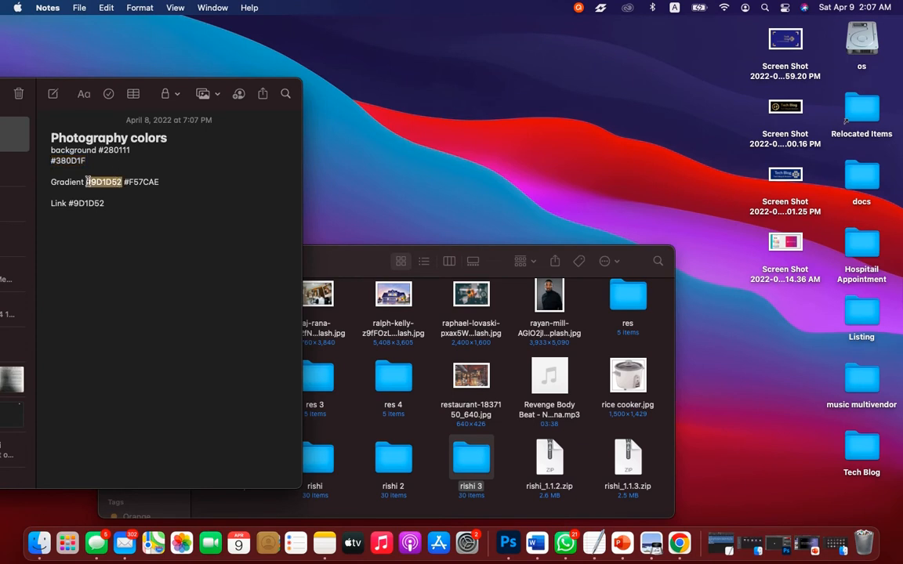
key("ctrl+Right")
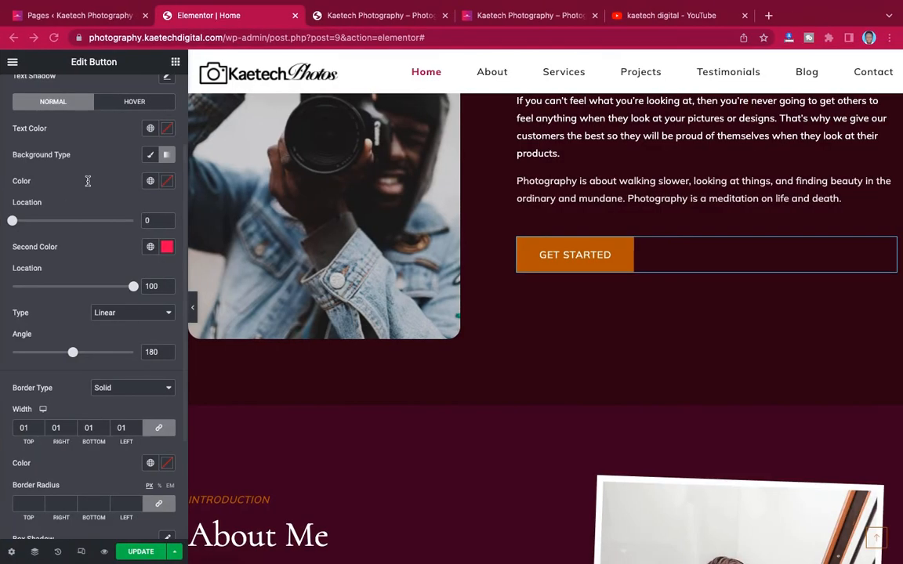
left_click(165, 248)
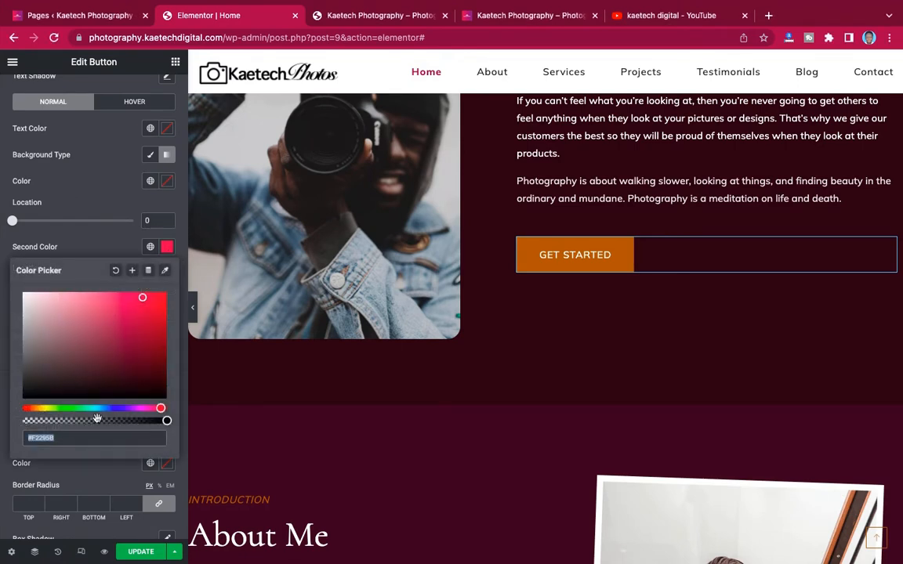
left_click(139, 332)
left_click(102, 249)
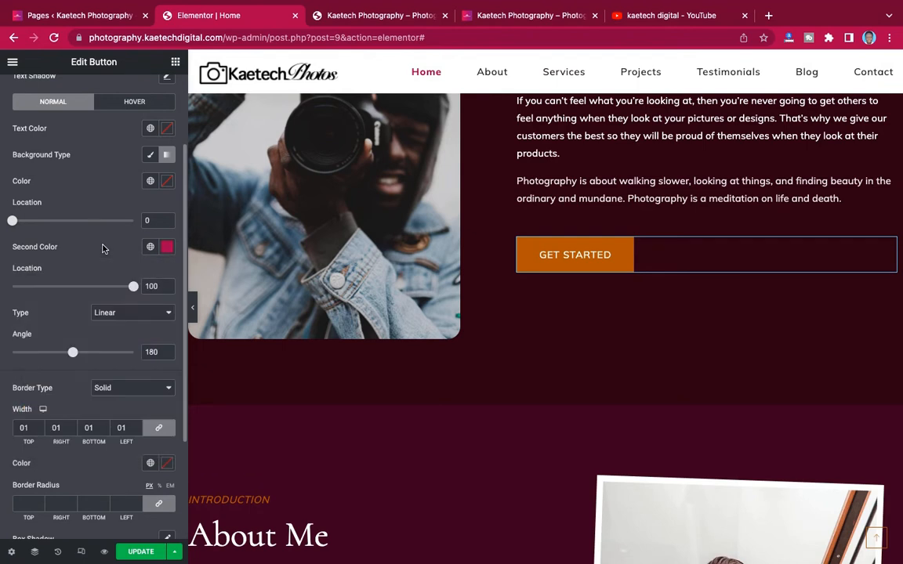
- Set the first gradient colour to #F57CAE, angle to 100, and stops to 9 and 79
left_click(166, 183)
key("ctrl+Left")
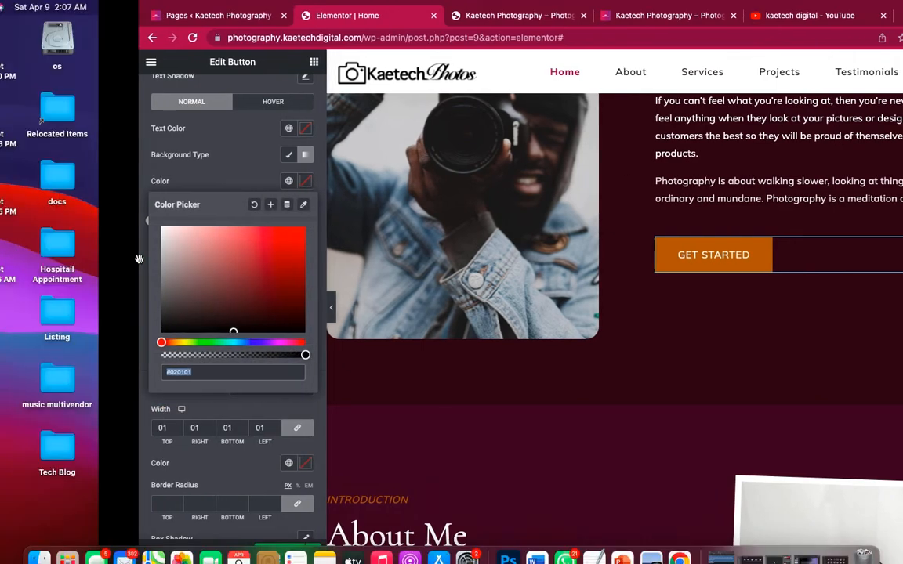
left_click_drag(161, 182, 125, 183)
key("super+c")
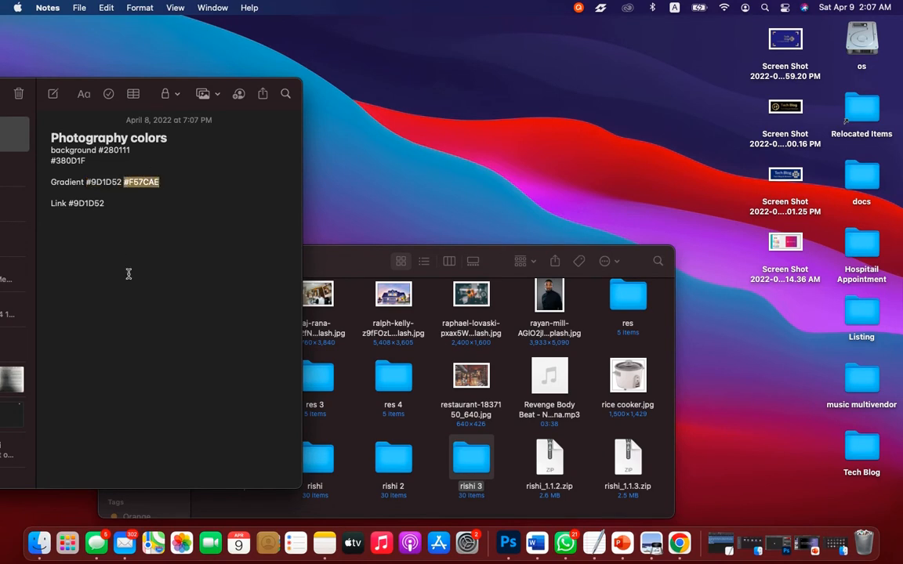
key("ctrl+Right")
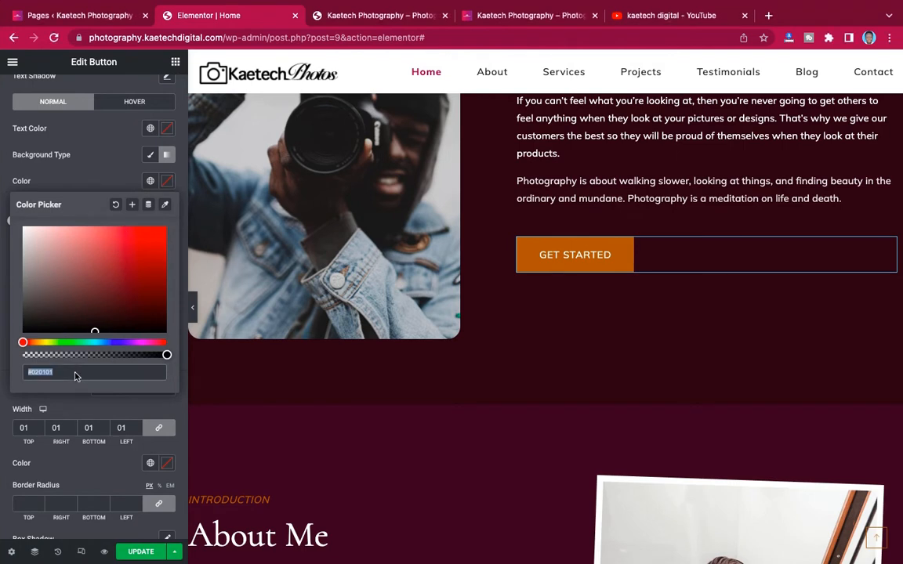
key("super+v")
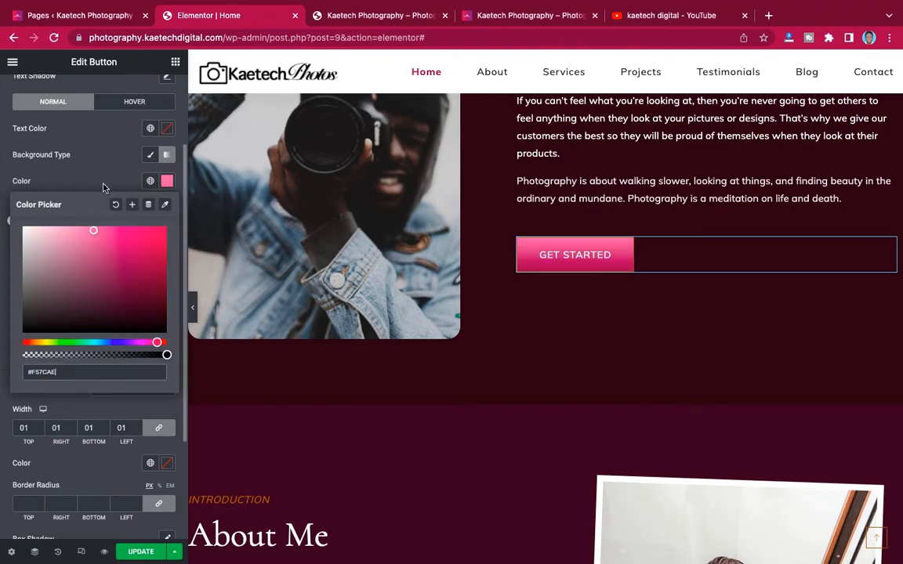
left_click(104, 188)
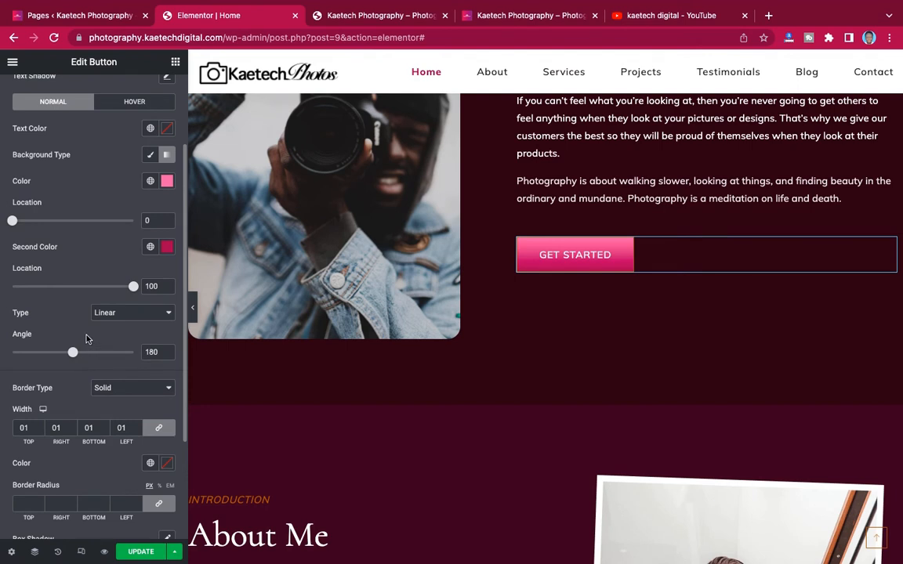
left_click_drag(73, 354, 46, 353)
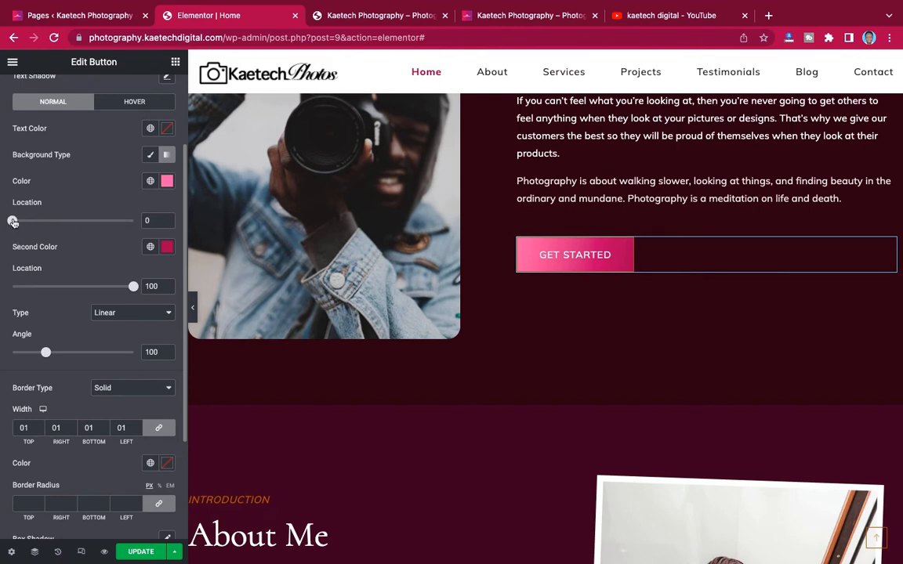
left_click_drag(13, 222, 20, 221)
left_click_drag(134, 287, 111, 289)
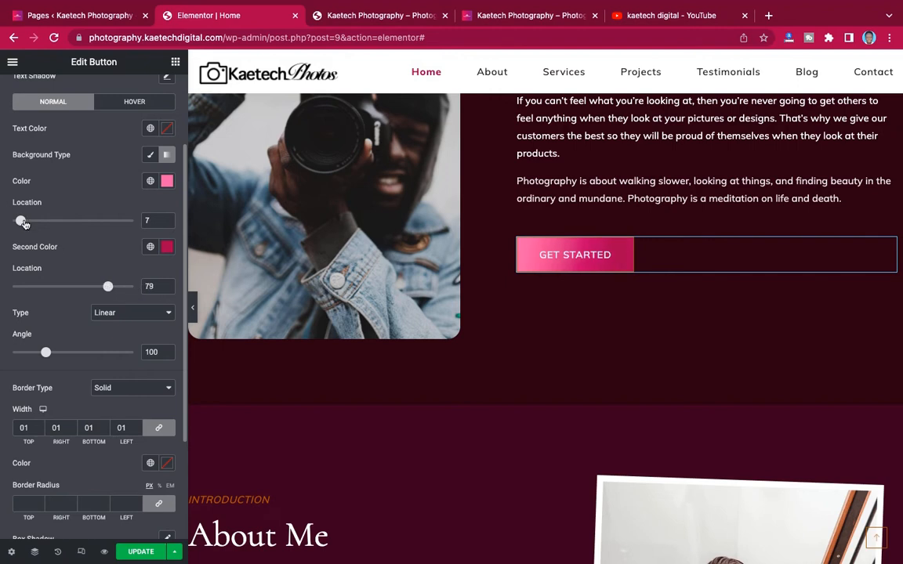
- Give the button a hover gradient running from crimson #9D1D52 to pink #F57CAE
left_click(144, 103)
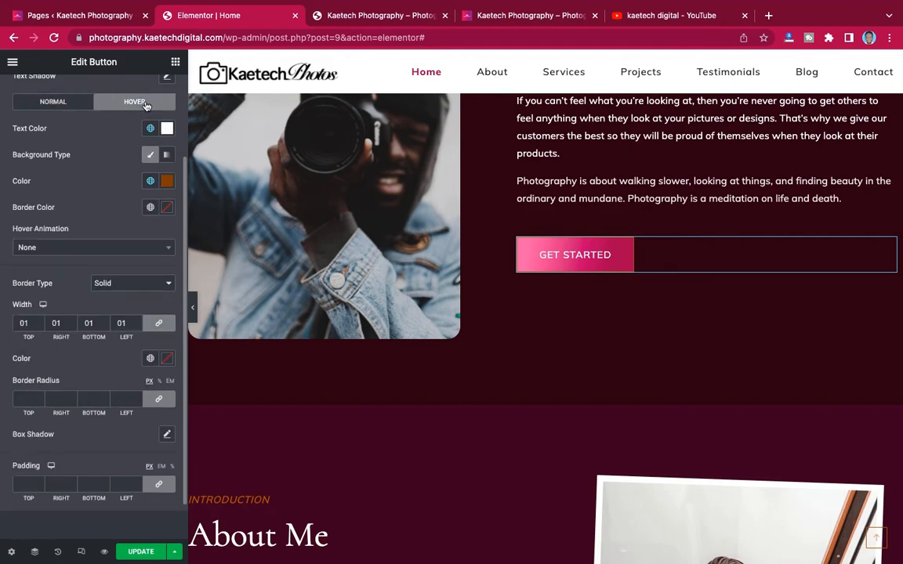
left_click(168, 156)
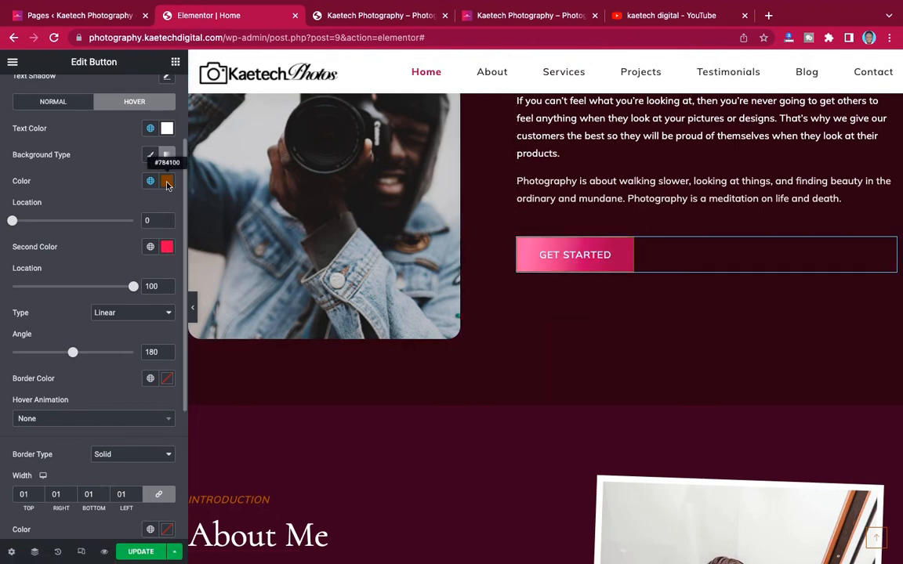
left_click(167, 247)
key("super+v")
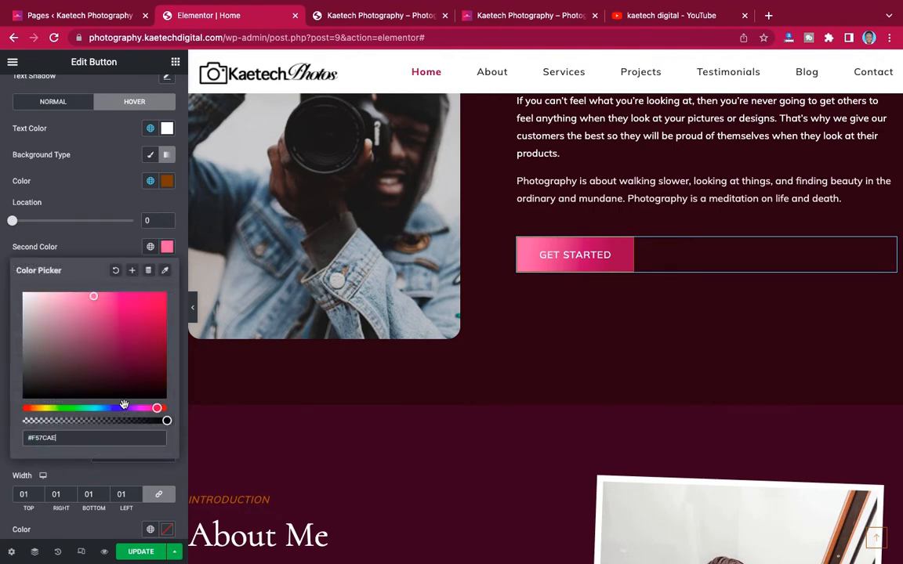
left_click(65, 102)
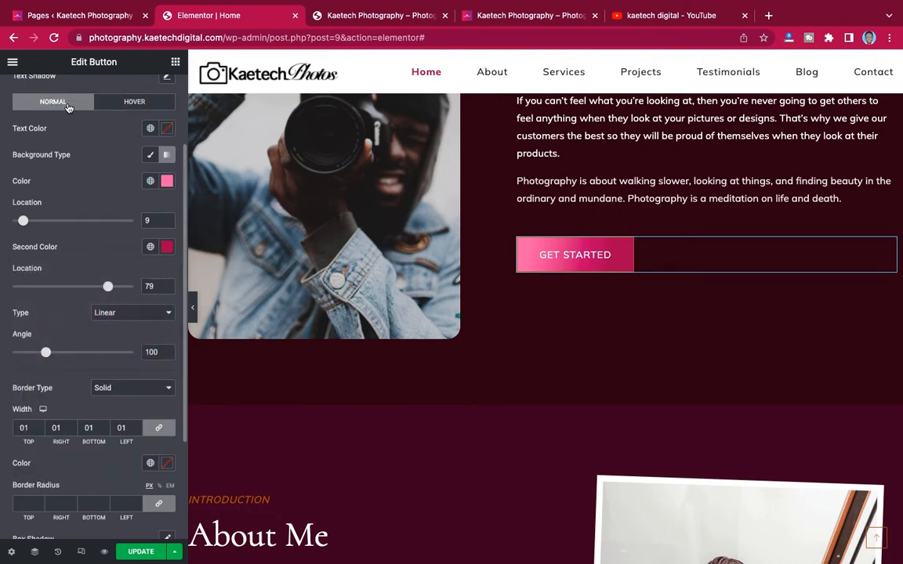
left_click(168, 246)
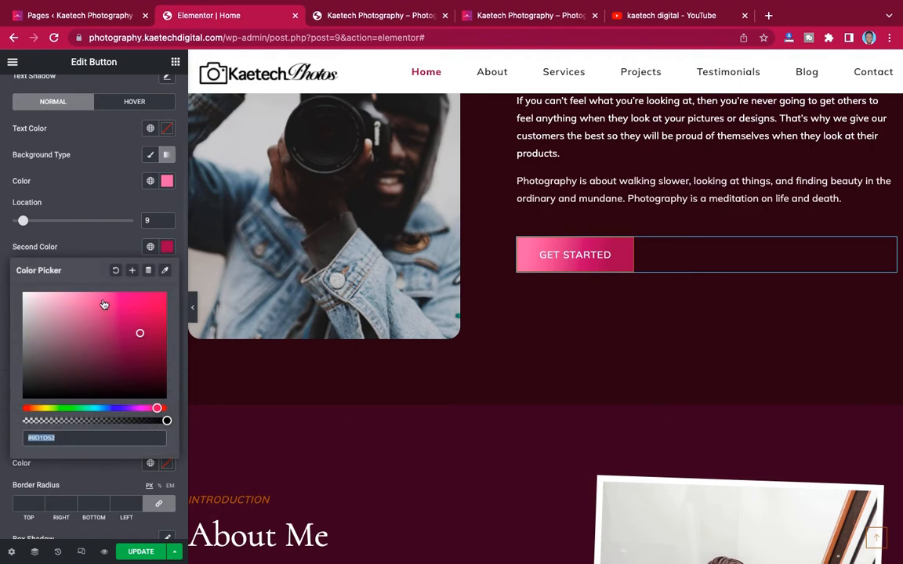
left_click(125, 102)
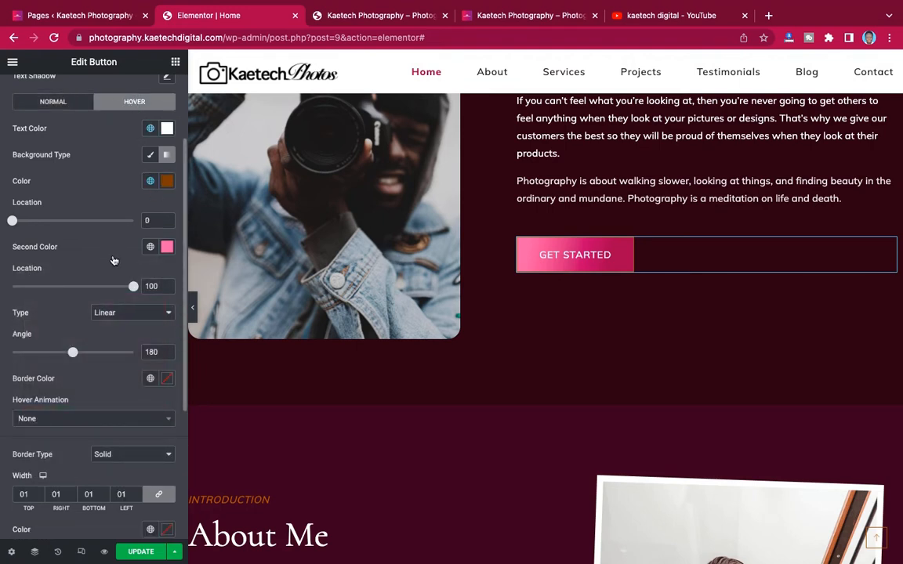
type("#B01050")
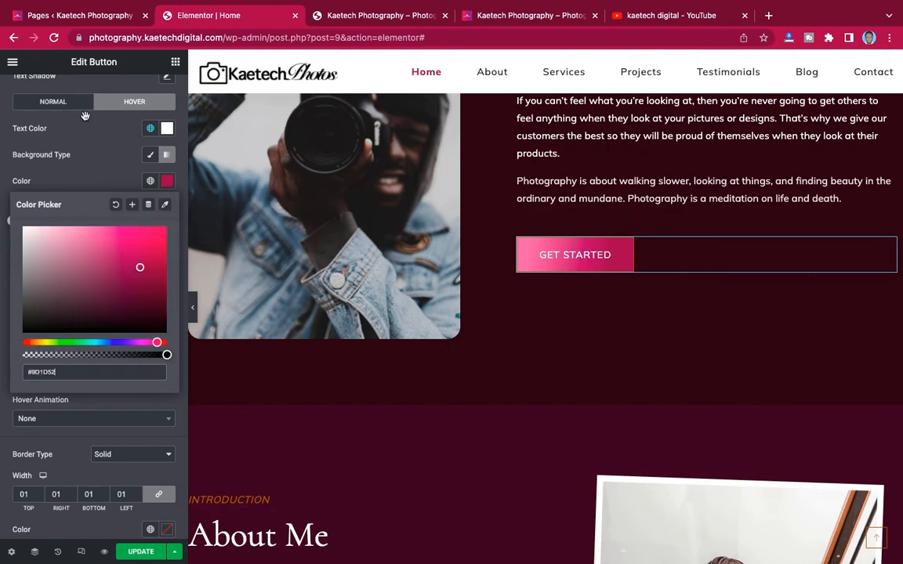
left_click(100, 170)
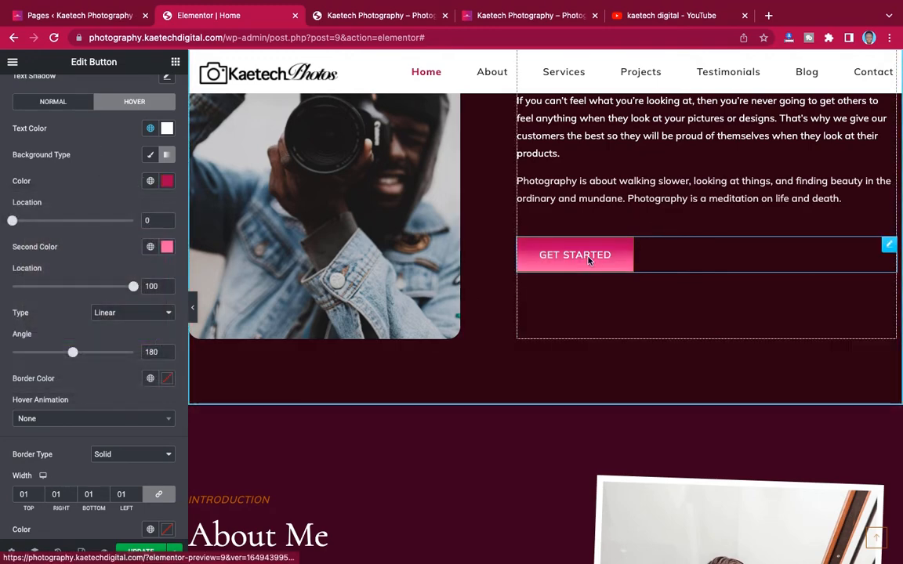
scroll(637, 307, "up", 4)
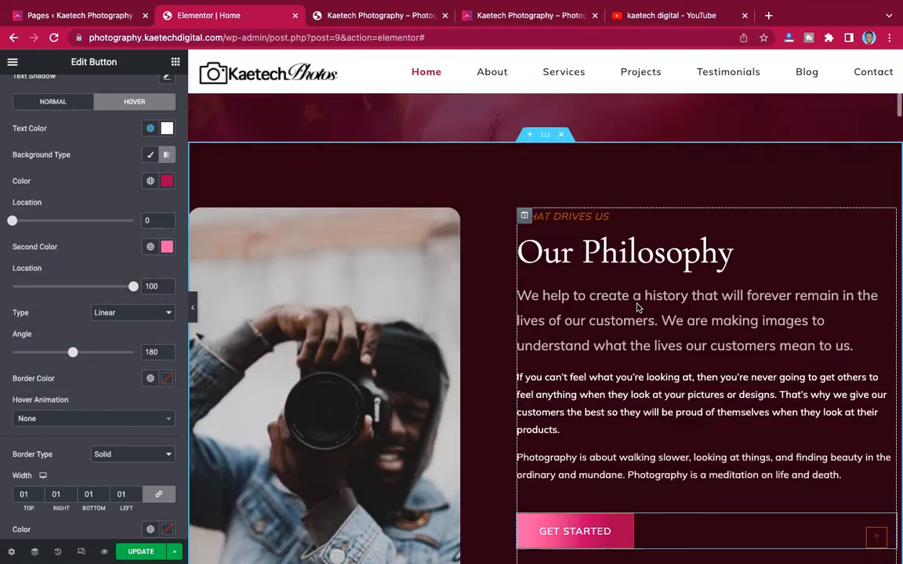
scroll(637, 307, "down", 2)
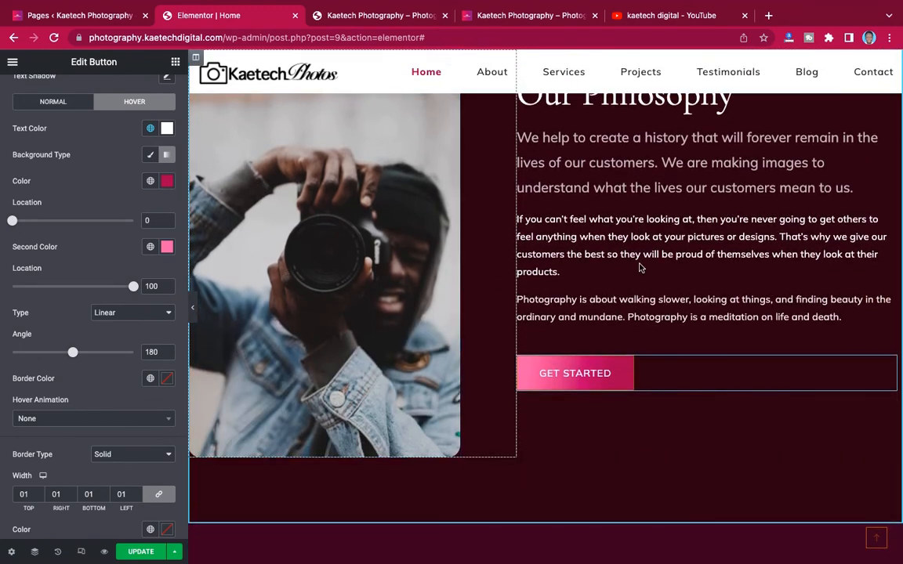
scroll(642, 264, "up", 3)
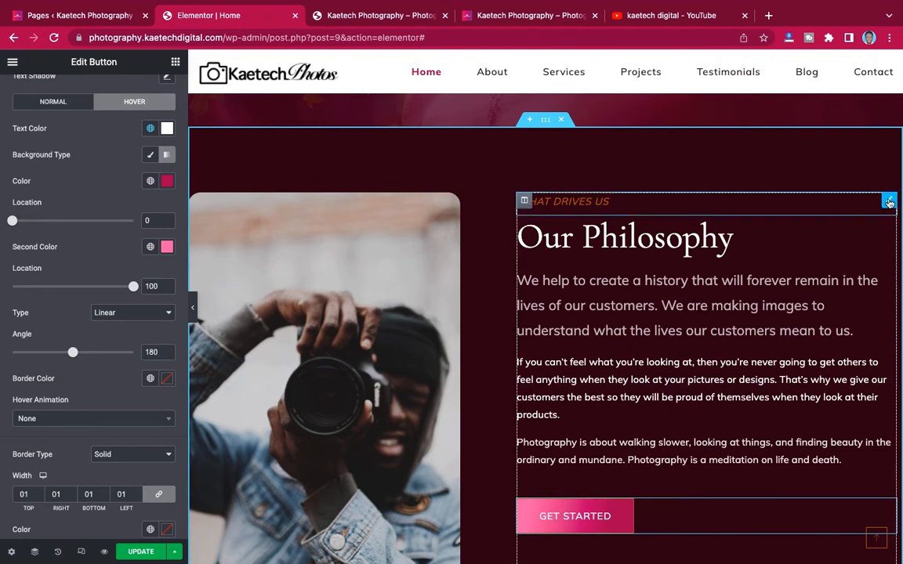
- Change the WHAT DRIVES US label colour from orange #AB5D00 to crimson
left_click(583, 205)
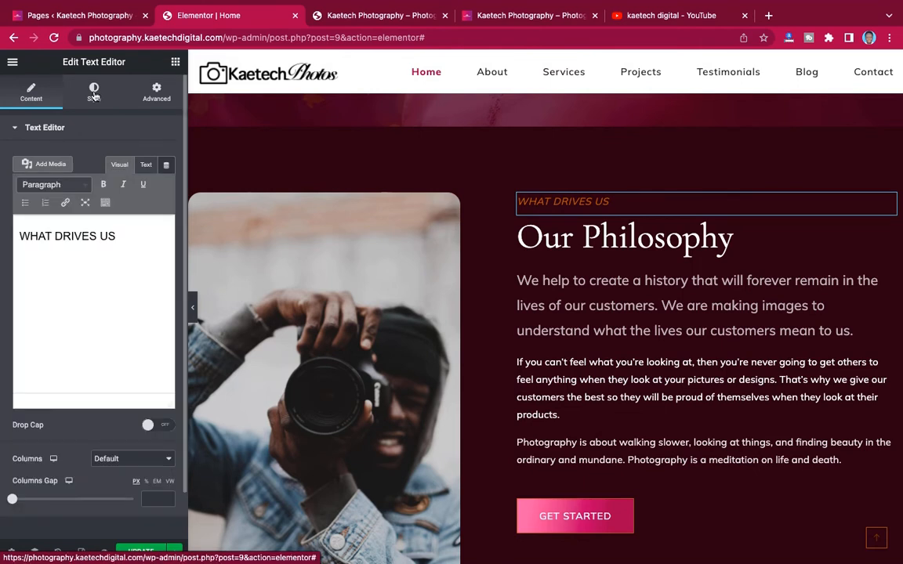
left_click(93, 92)
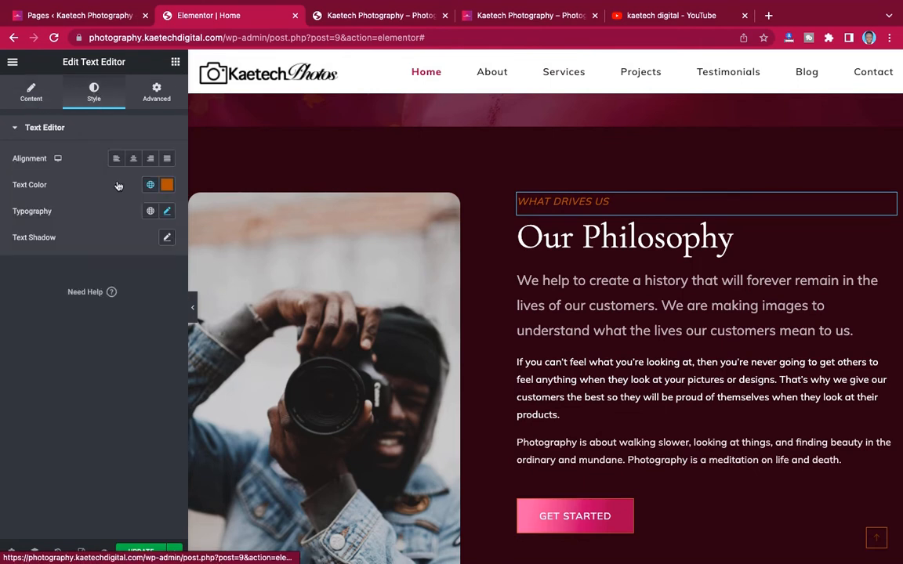
left_click(167, 185)
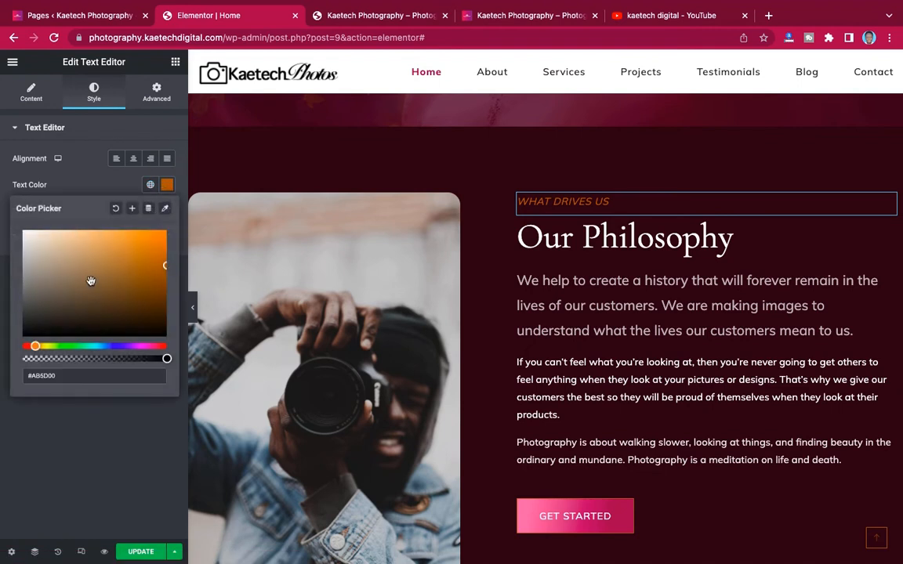
left_click_drag(52, 375, 19, 378)
key("ctrl+v")
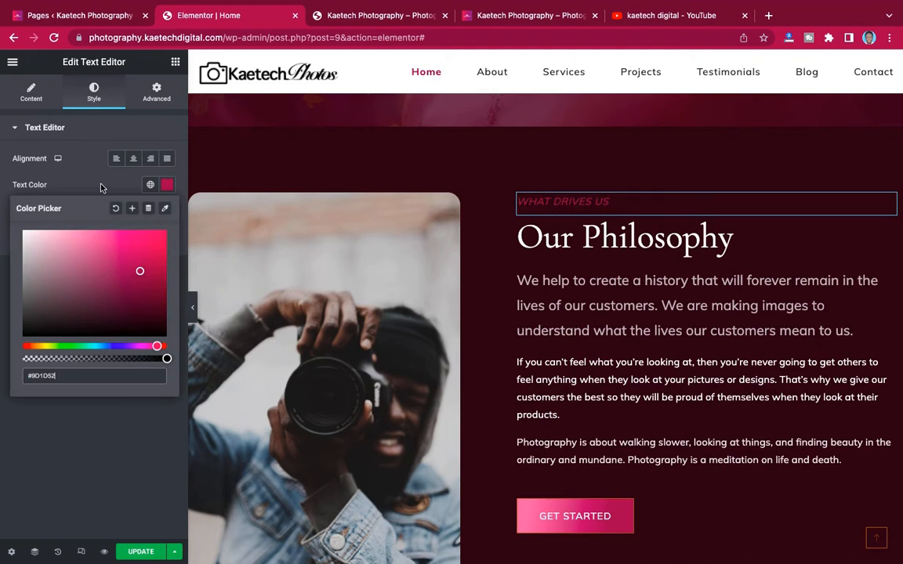
left_click(90, 165)
scroll(651, 209, "up", 5)
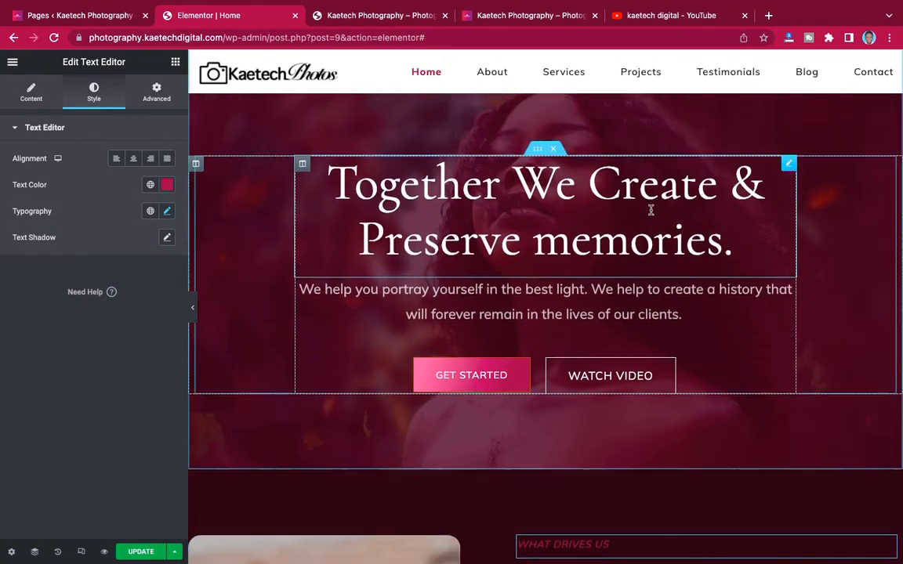
scroll(650, 210, "down", 4)
scroll(627, 258, "down", 6)
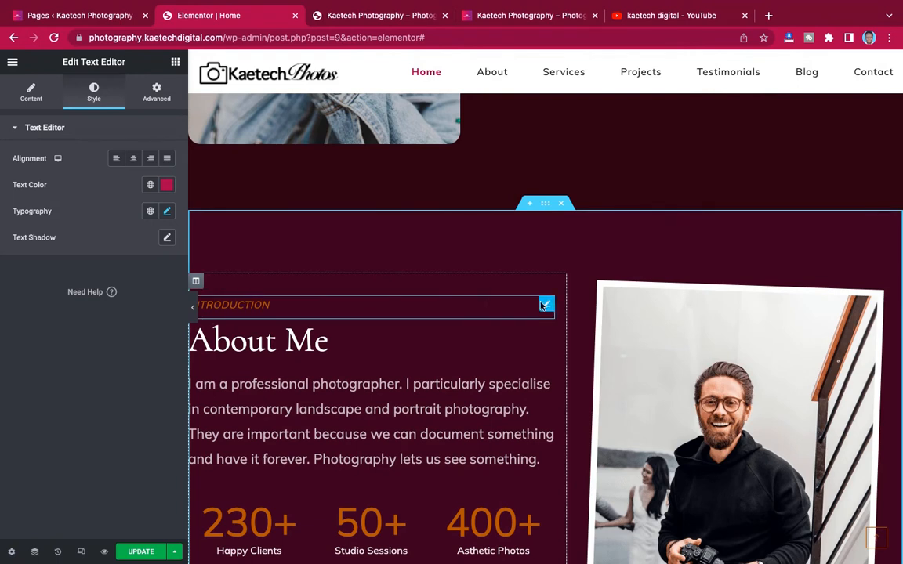
- Rename the INTRODUCTION label to KAETECH PHOTOS and colour it #9D1D52
left_click(547, 306)
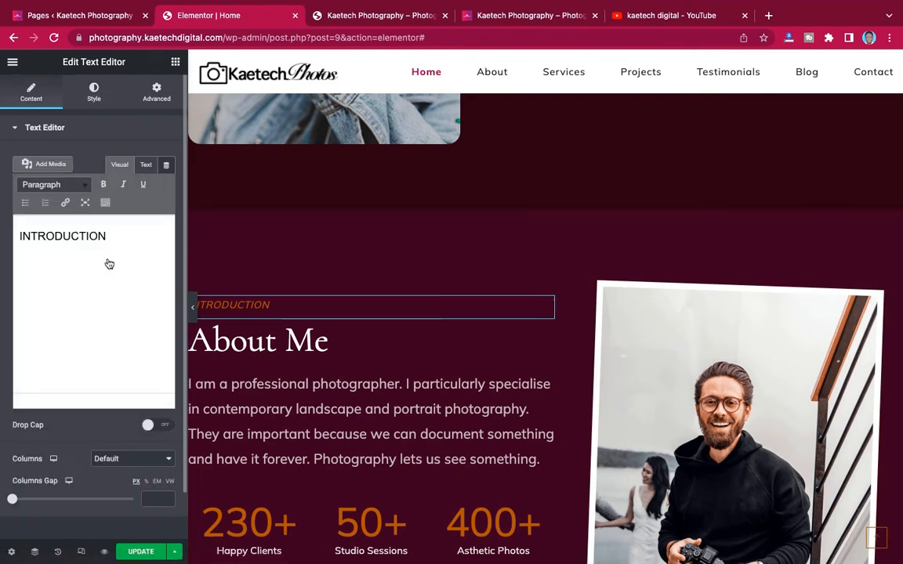
left_click_drag(110, 236, 2, 232)
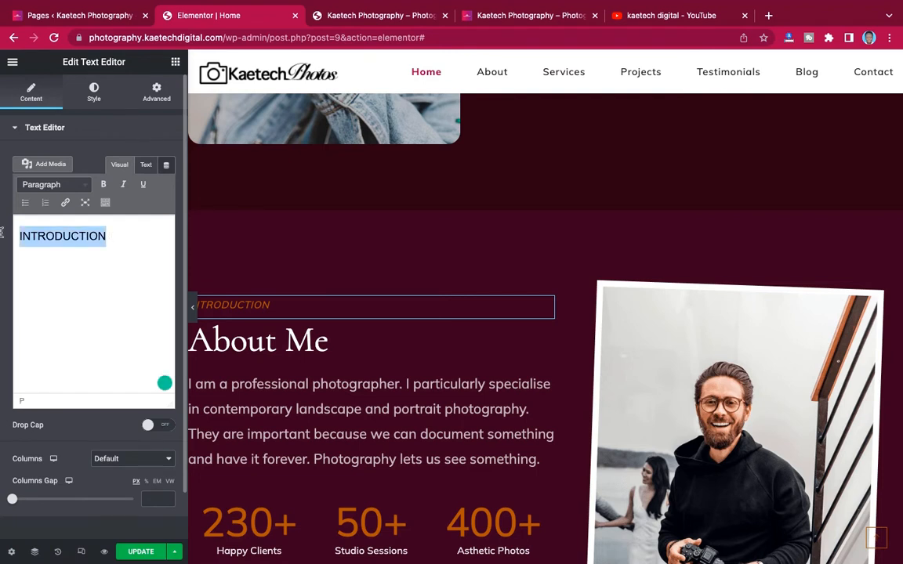
type("KA")
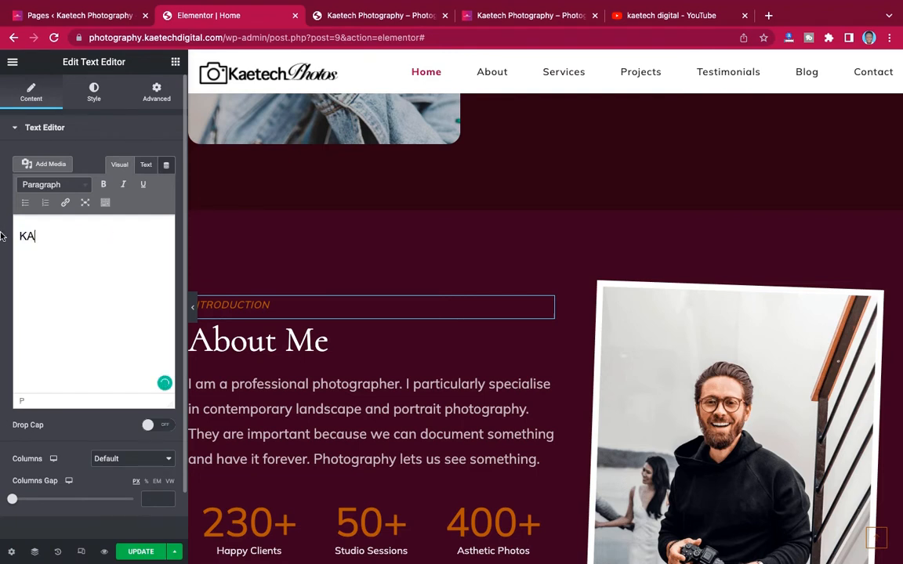
type("ETECH ")
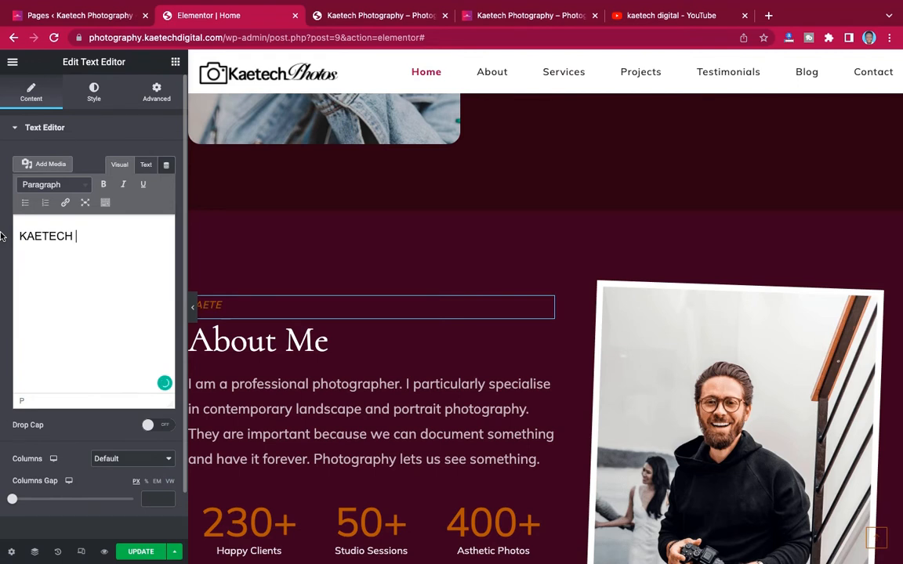
type("PHOTOS")
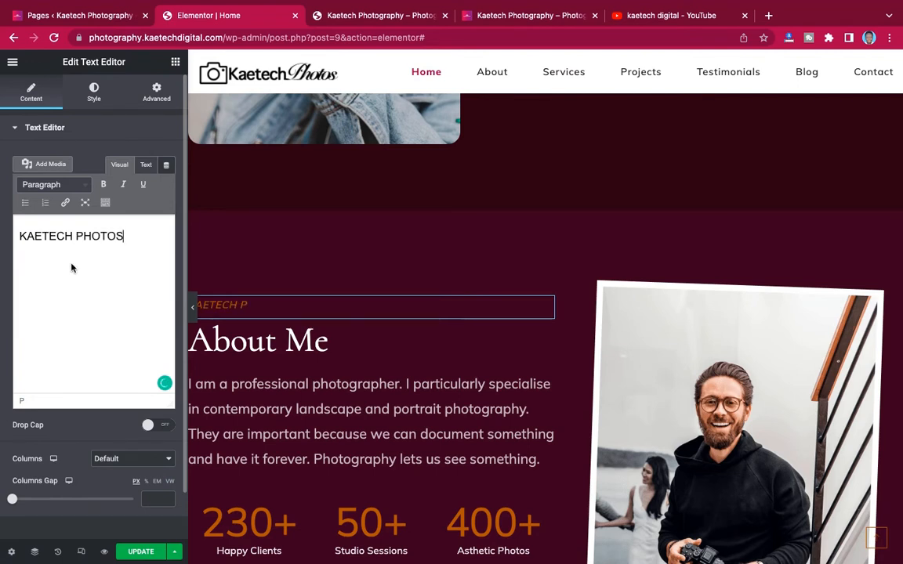
left_click(93, 91)
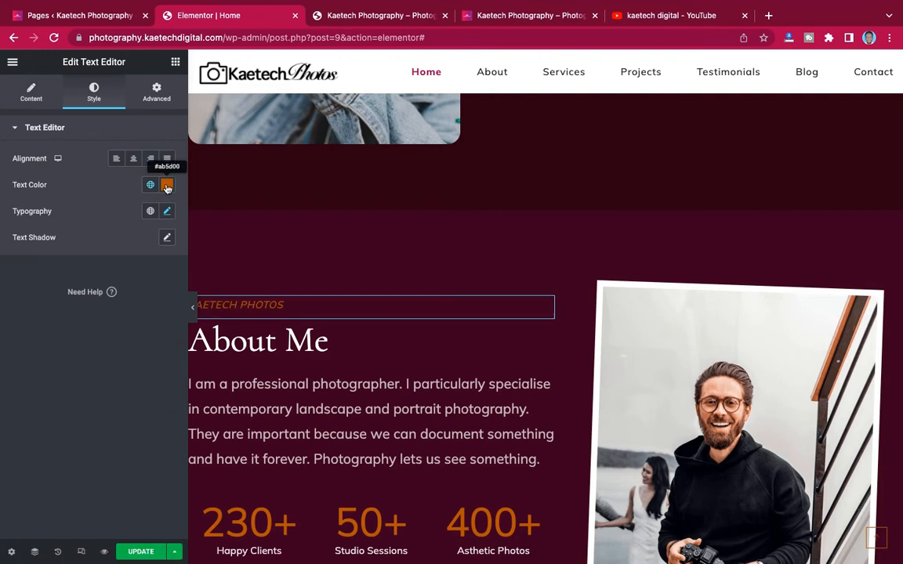
left_click(167, 186)
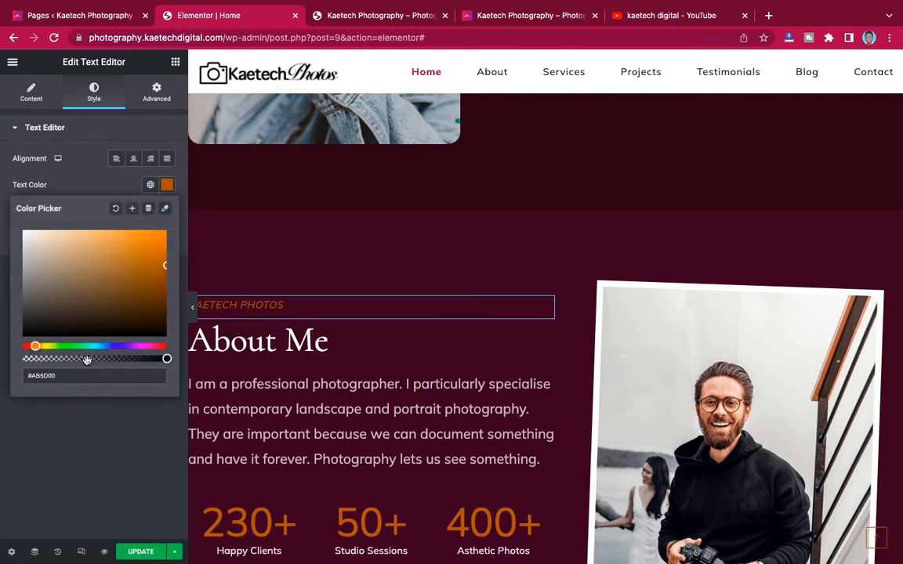
left_click_drag(69, 378, 13, 379)
type("#9D1D52")
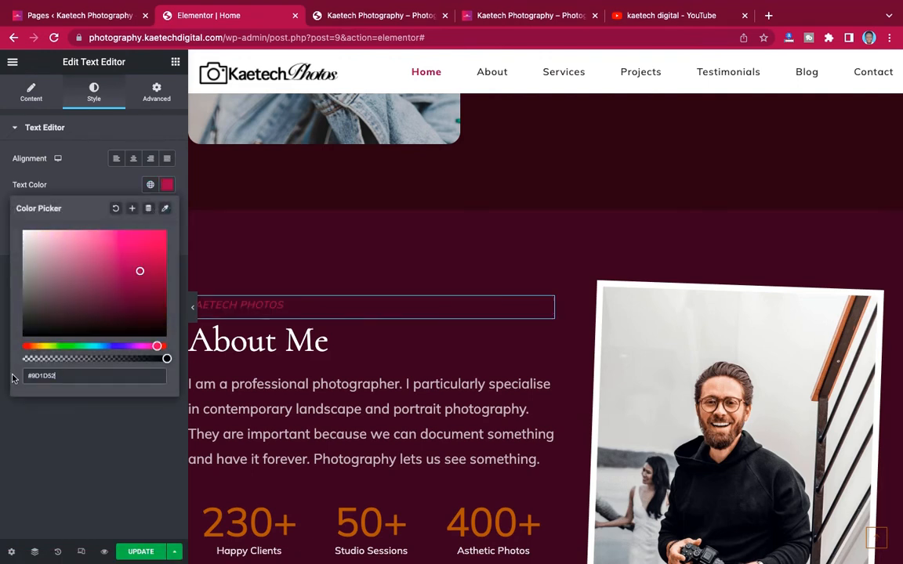
left_click(84, 159)
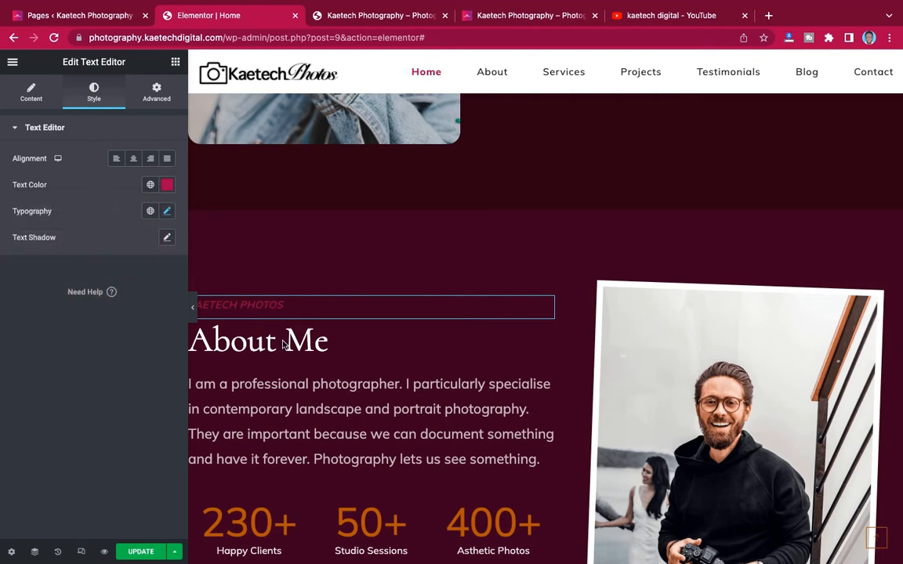
scroll(357, 400, "down", 2)
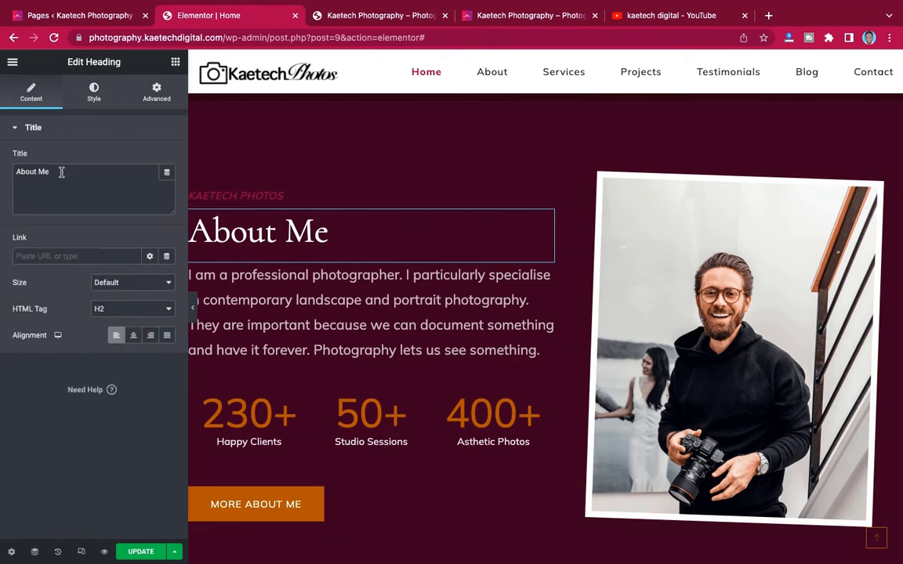
- Change the About Me heading to About Us
left_click(61, 171)
left_click_drag(48, 172, 37, 174)
type("Us")
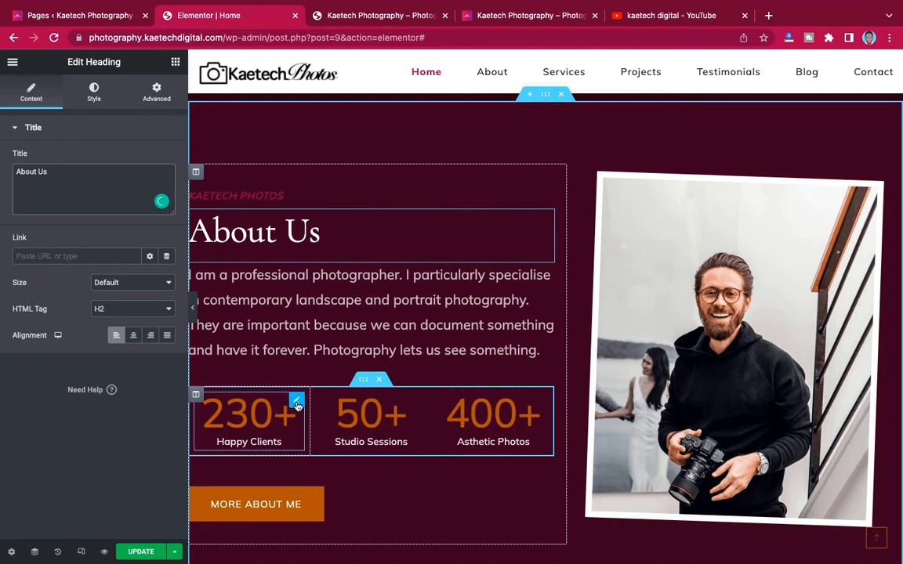
- Set the 230+ Happy Clients counter number colour to #9D1D52
left_click(298, 406)
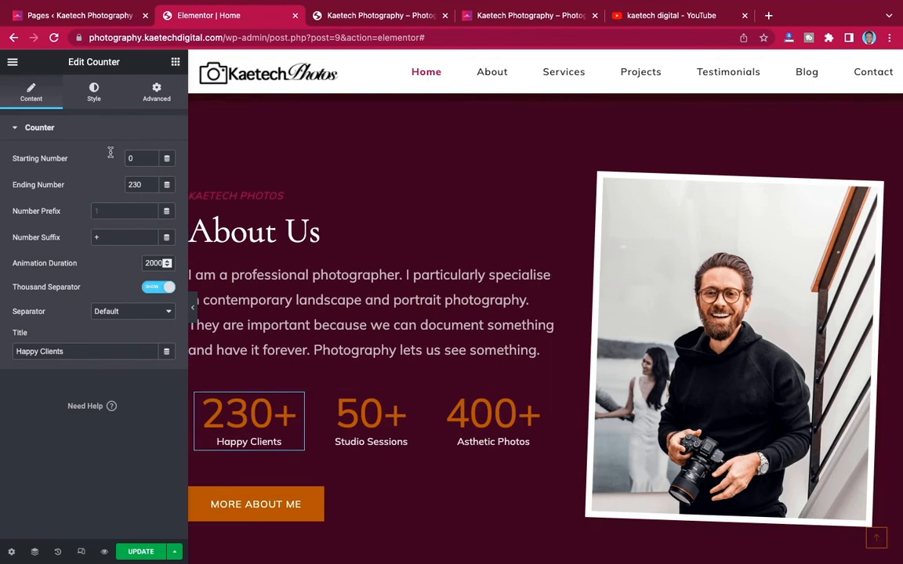
left_click(94, 95)
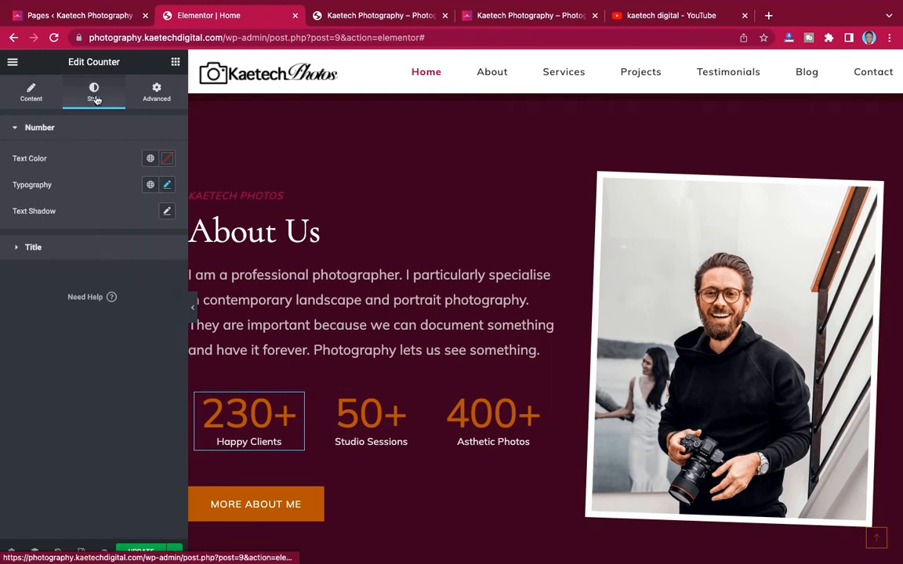
left_click(167, 159)
type("#9D1D52")
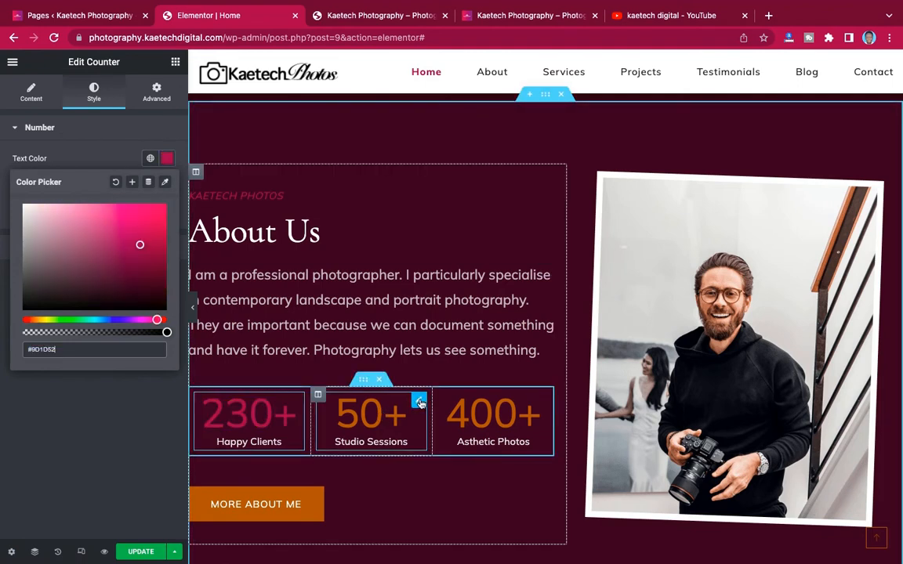
- Colour the 50+ and 400+ counter numbers #9D1D52, then select 'Asthetic' in the 400+ title
left_click(420, 401)
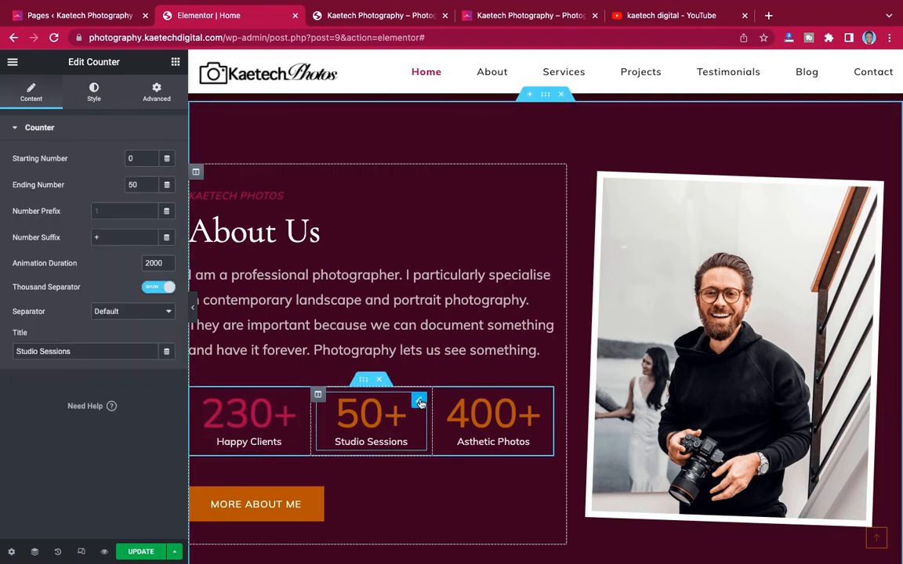
left_click(94, 92)
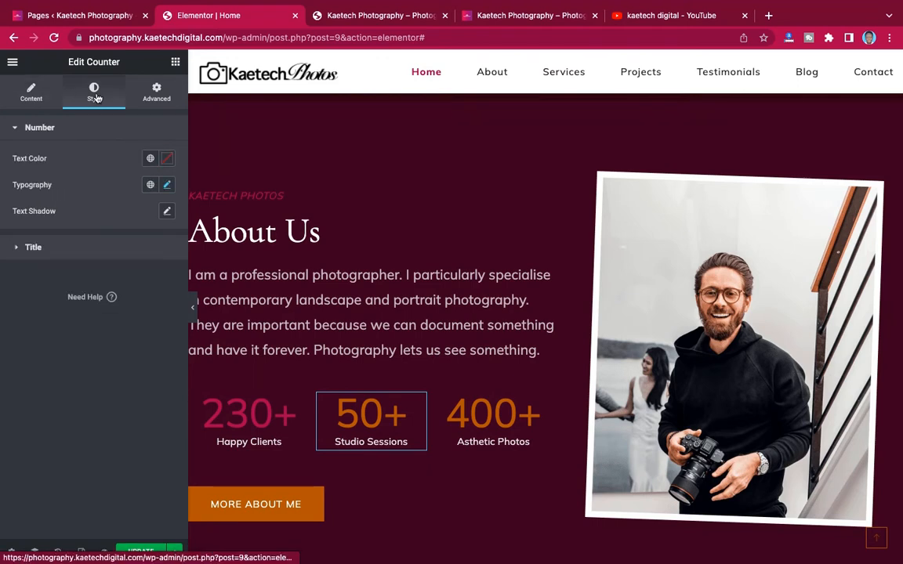
left_click(167, 159)
type("#9D1D52")
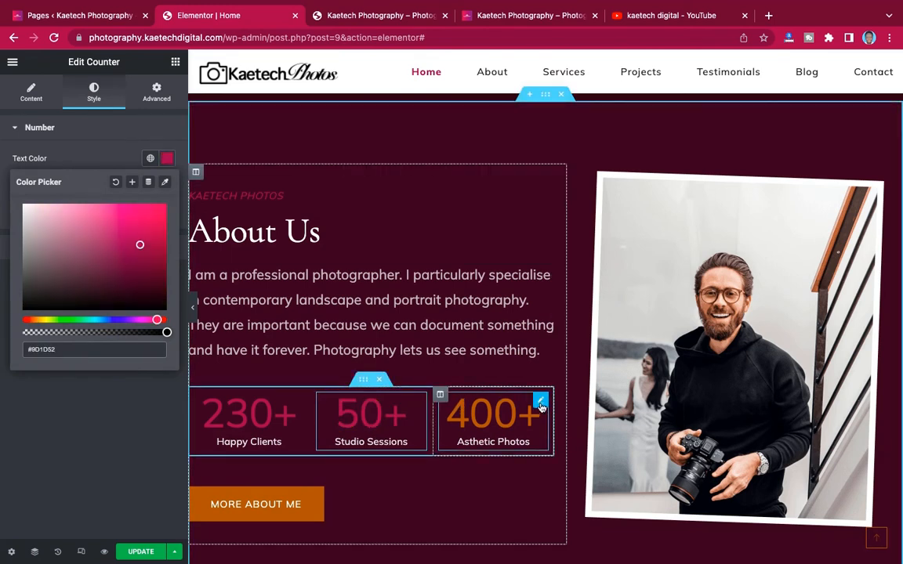
left_click(541, 403)
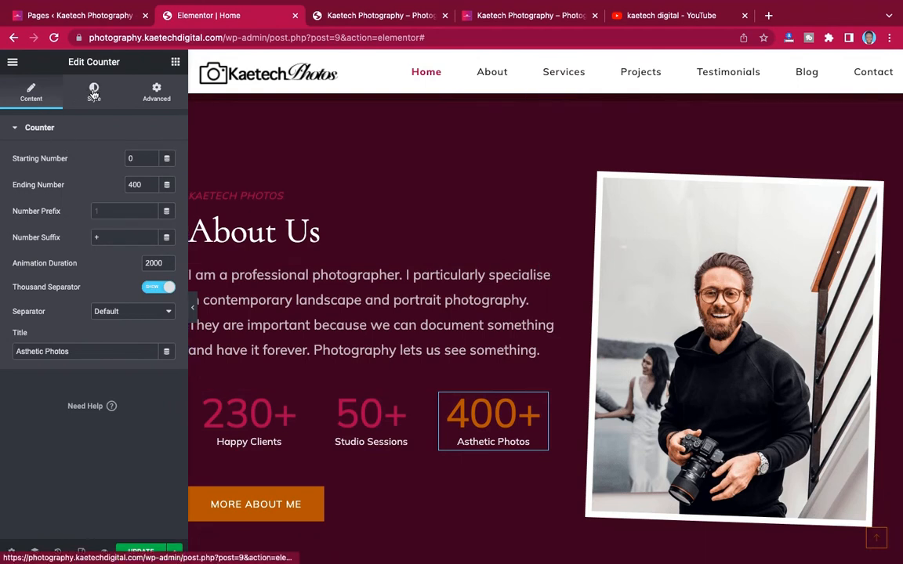
left_click(94, 92)
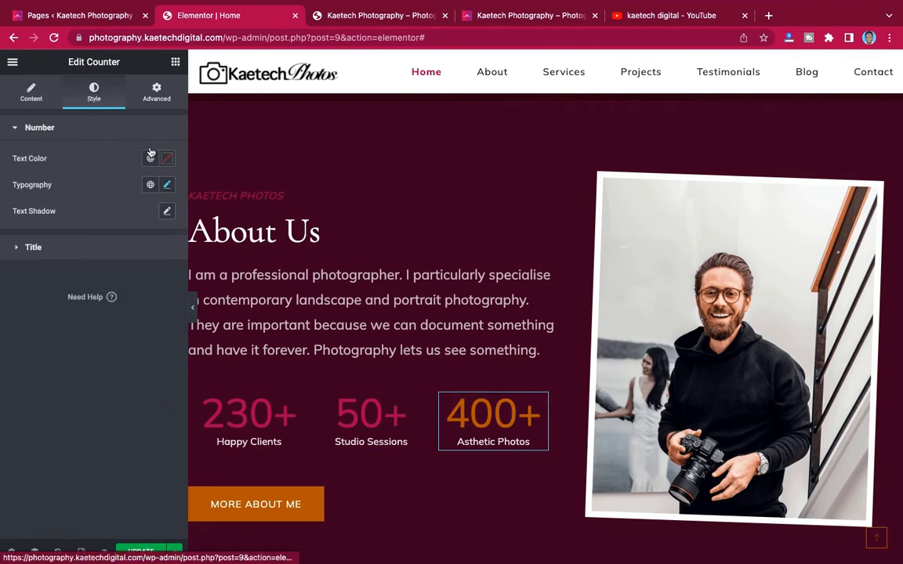
left_click(167, 158)
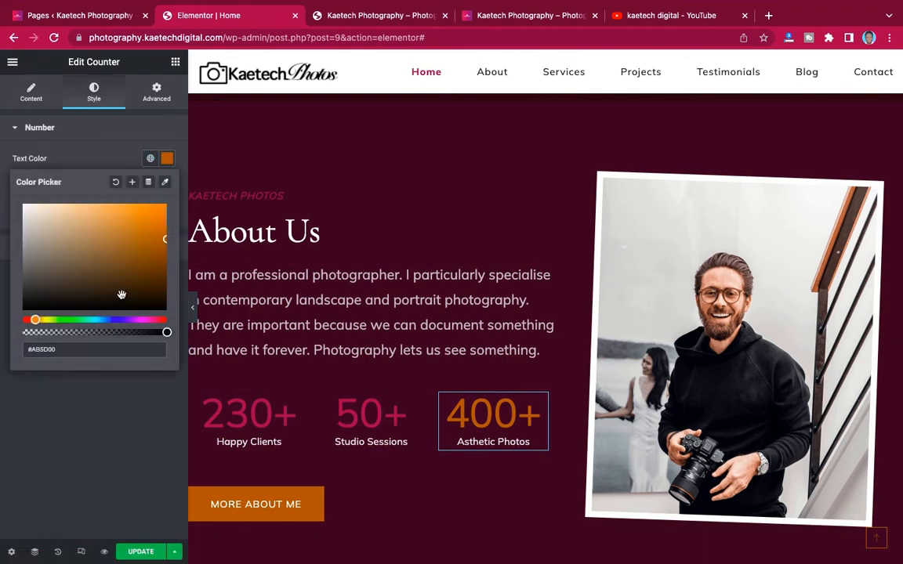
type("#9D1D52")
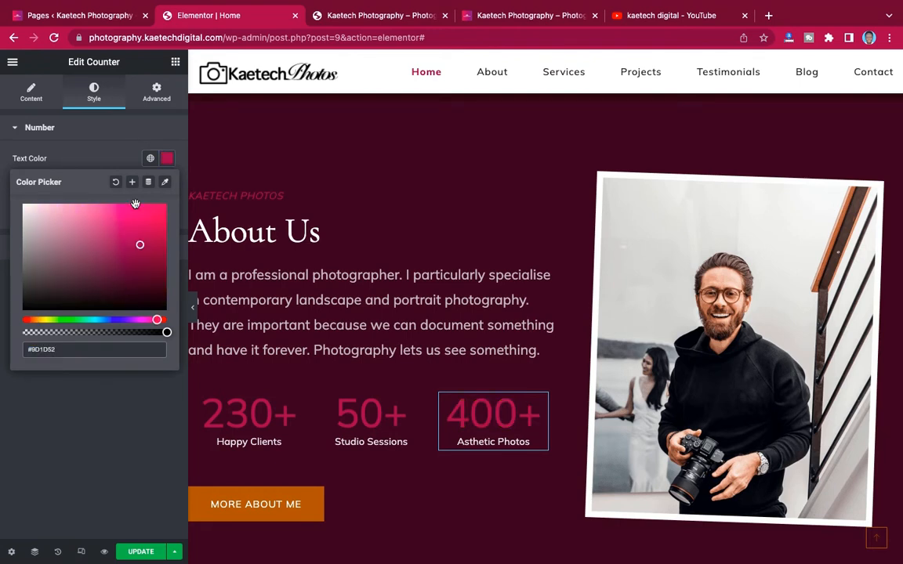
left_click(113, 155)
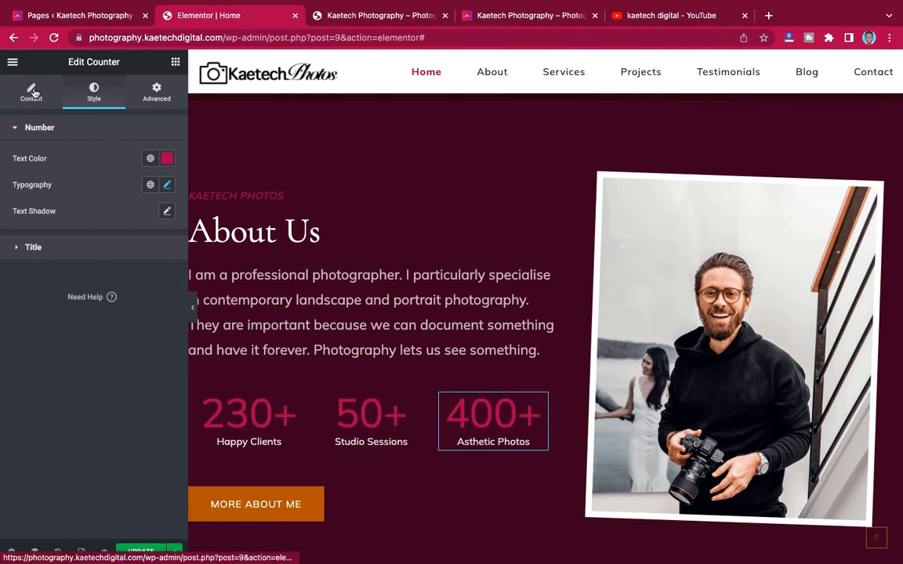
left_click(251, 439)
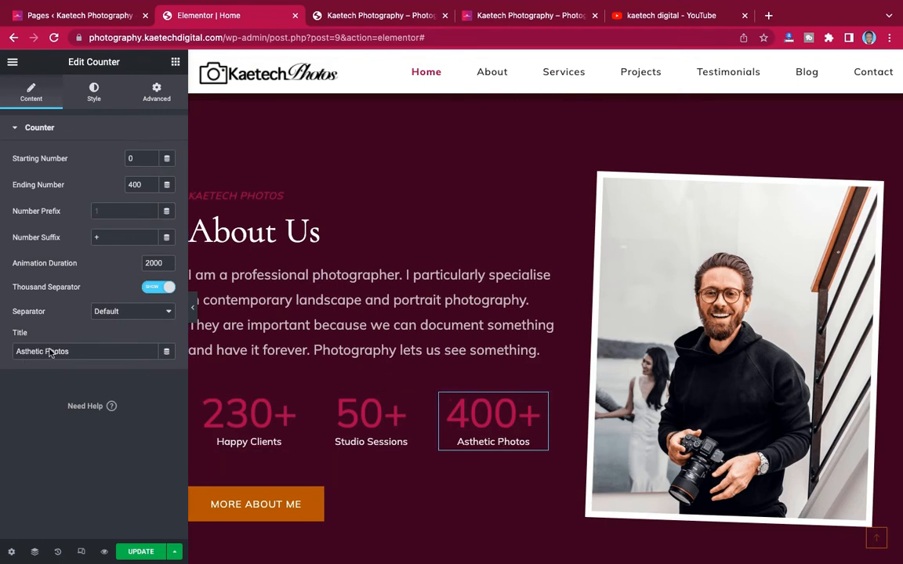
left_click_drag(42, 353, 4, 346)
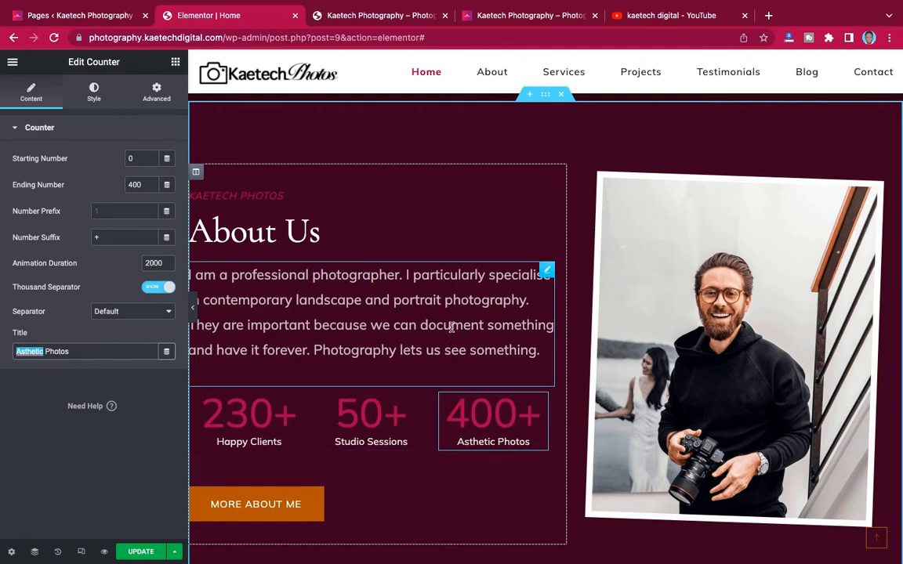
- Check the Photography colors note, then return to the Elementor editor
scroll(475, 292, "down", 1)
key("ctrl+Up")
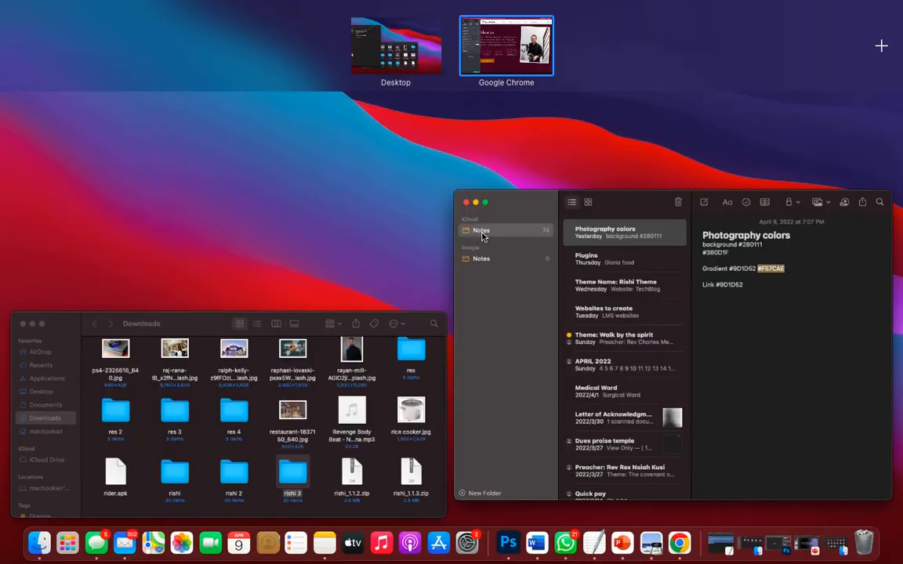
left_click(516, 45)
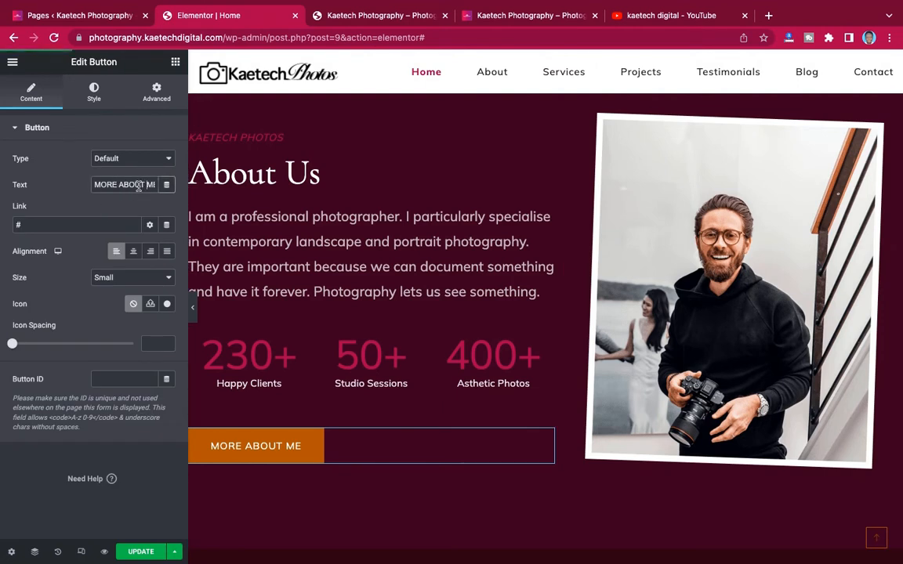
- Change the button text from MORE ABOUT ME to MORE ABOUT Us
left_click_drag(147, 183, 169, 185)
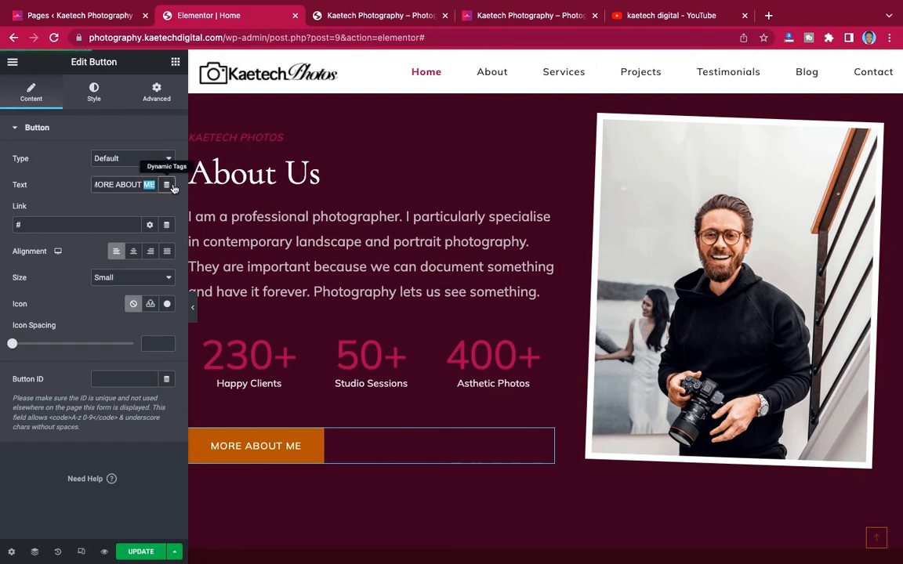
key("BackSpace")
type("Us")
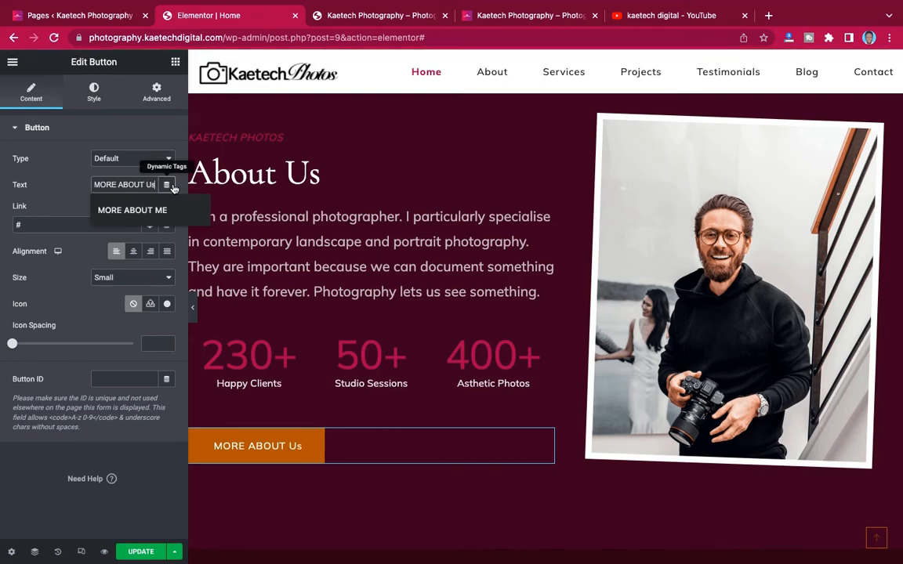
- Copy the Get Started button and paste its style onto the MORE ABOUT Us button
scroll(715, 183, "up", 4)
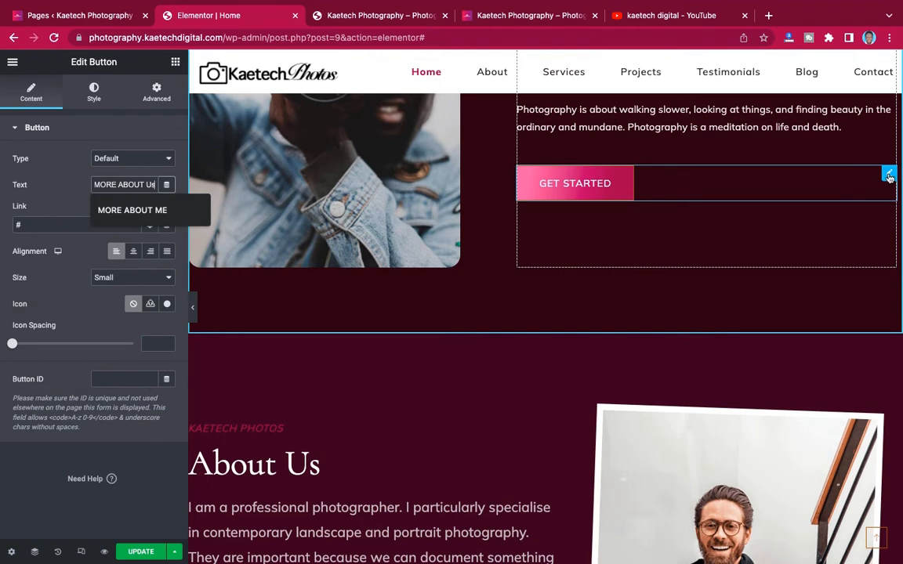
left_click(889, 174)
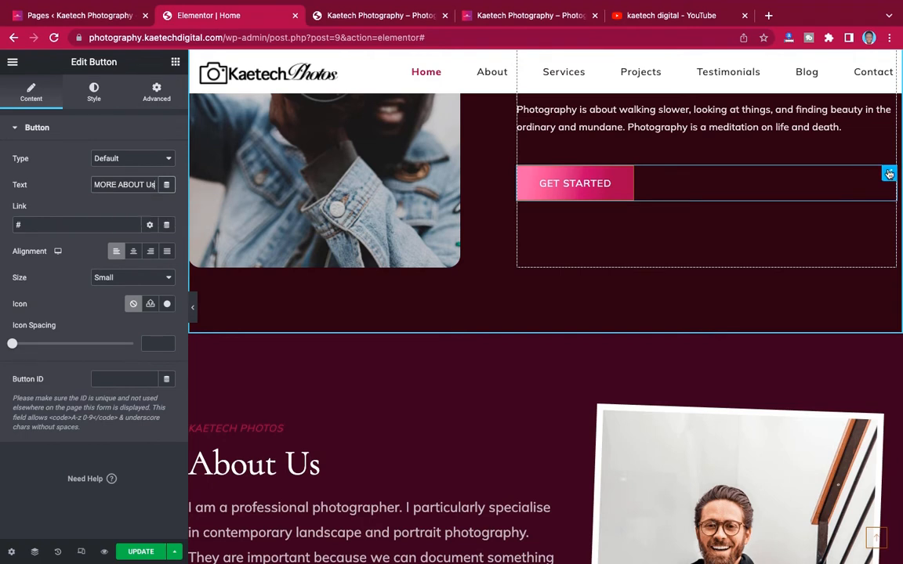
right_click(889, 174)
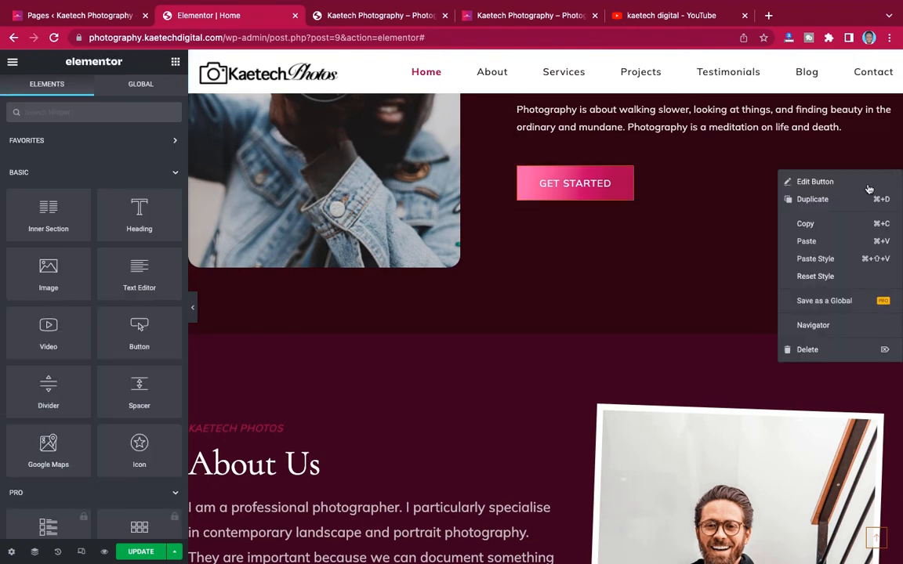
left_click(822, 228)
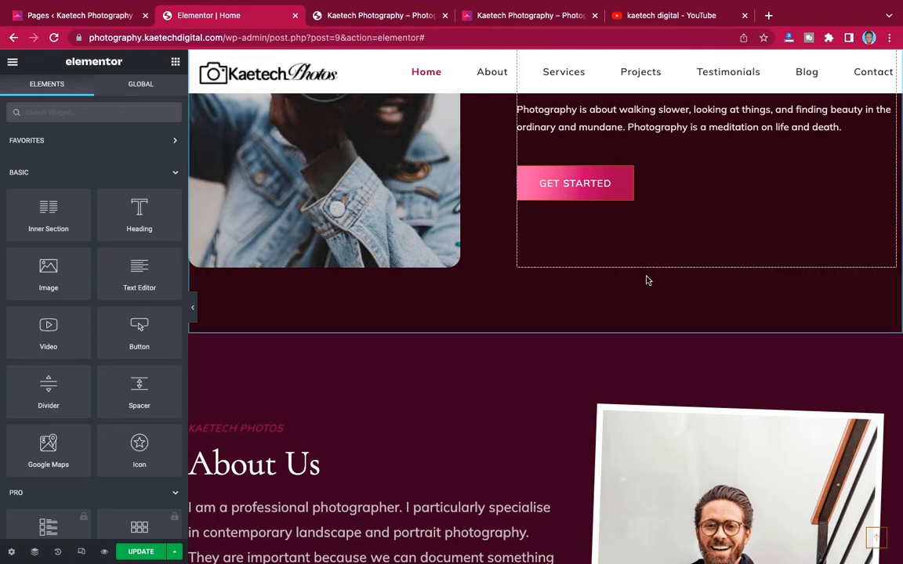
scroll(558, 318, "down", 5)
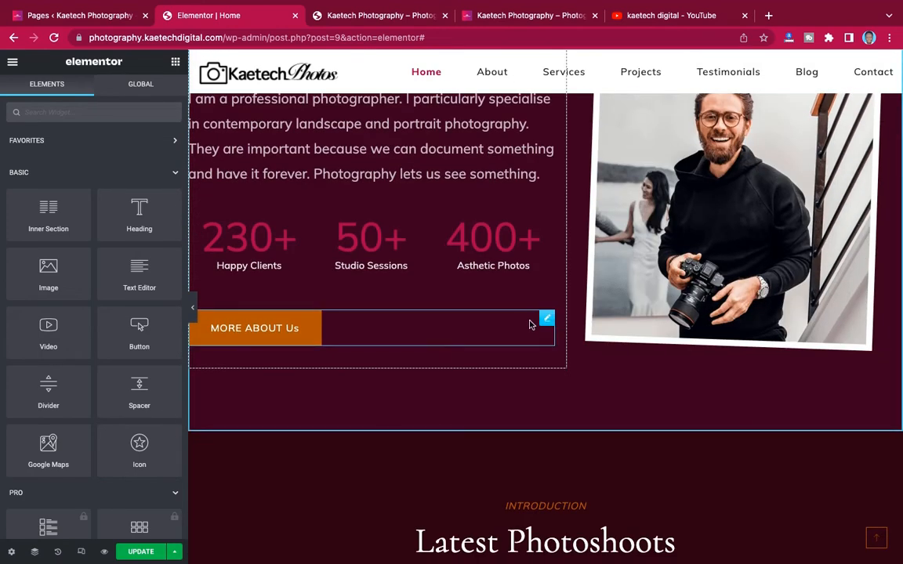
right_click(546, 320)
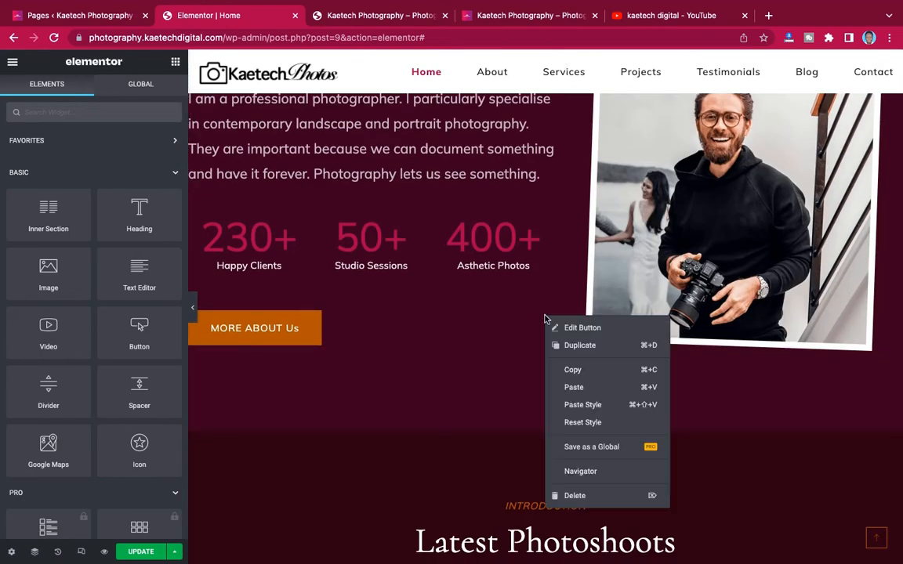
left_click(578, 405)
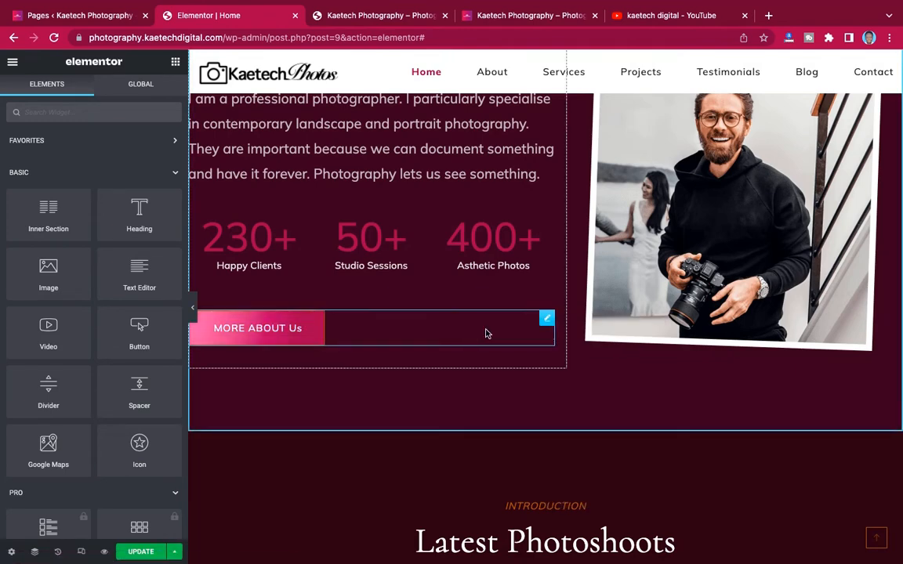
scroll(538, 222, "up", 1)
scroll(538, 222, "up", 2)
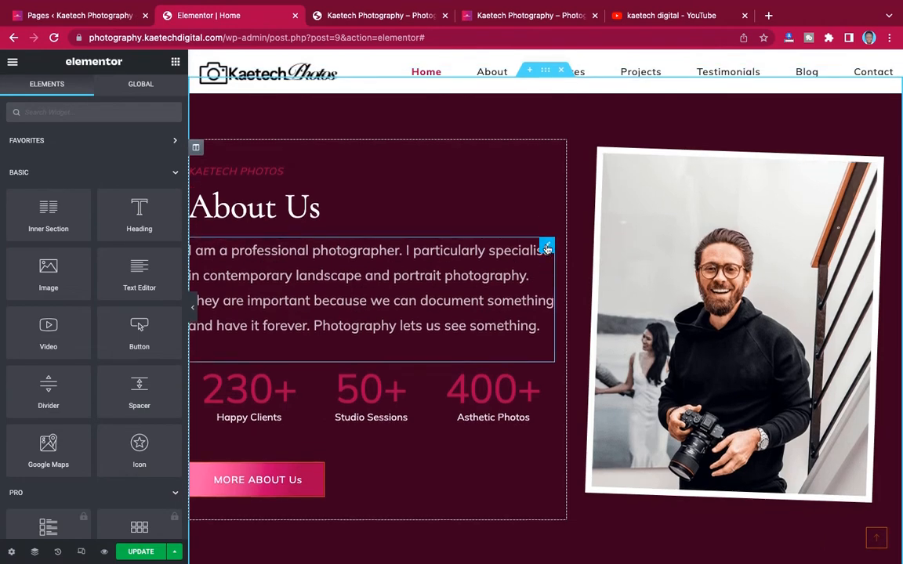
- Replace the About Us paragraph with the Kaetech Photos text copied from the live site
left_click(547, 248)
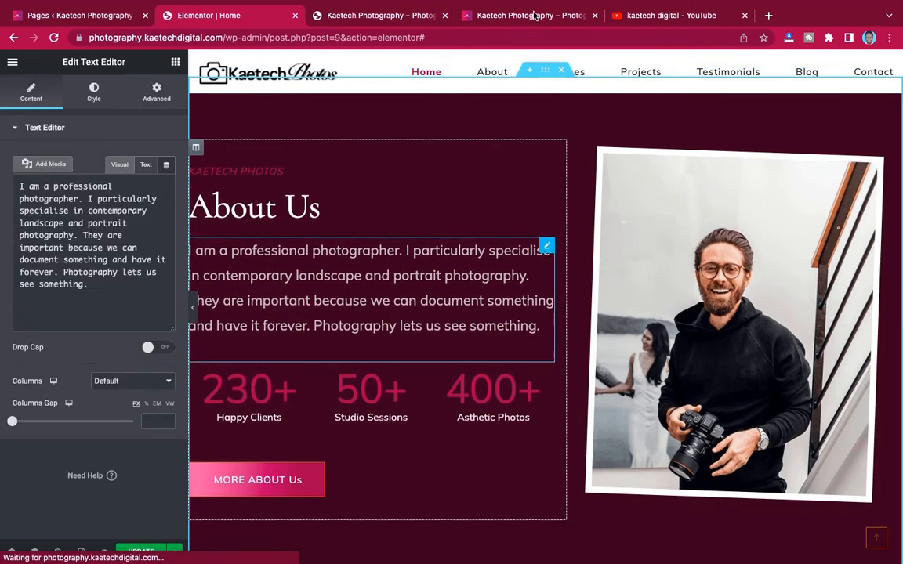
left_click(533, 16)
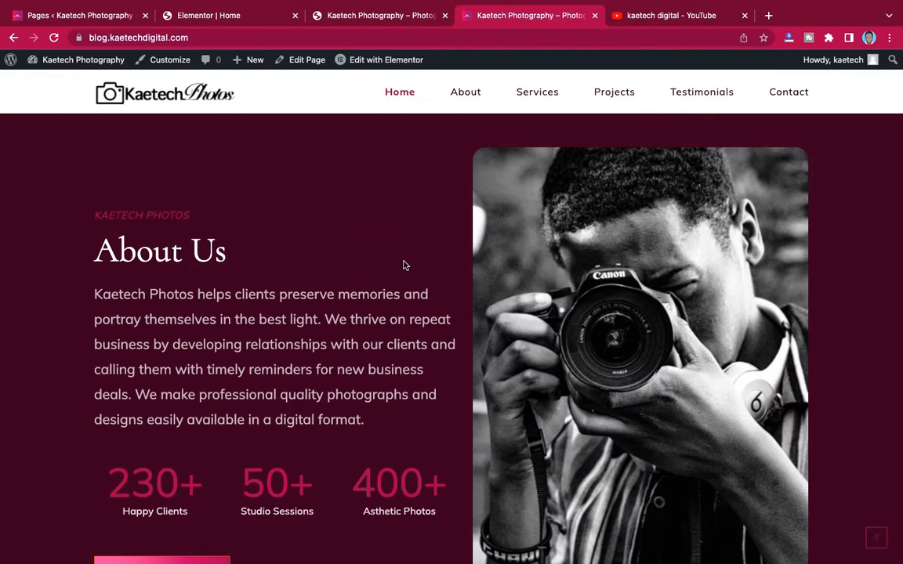
scroll(404, 266, "down", 8)
scroll(403, 264, "up", 1)
scroll(429, 265, "down", 2)
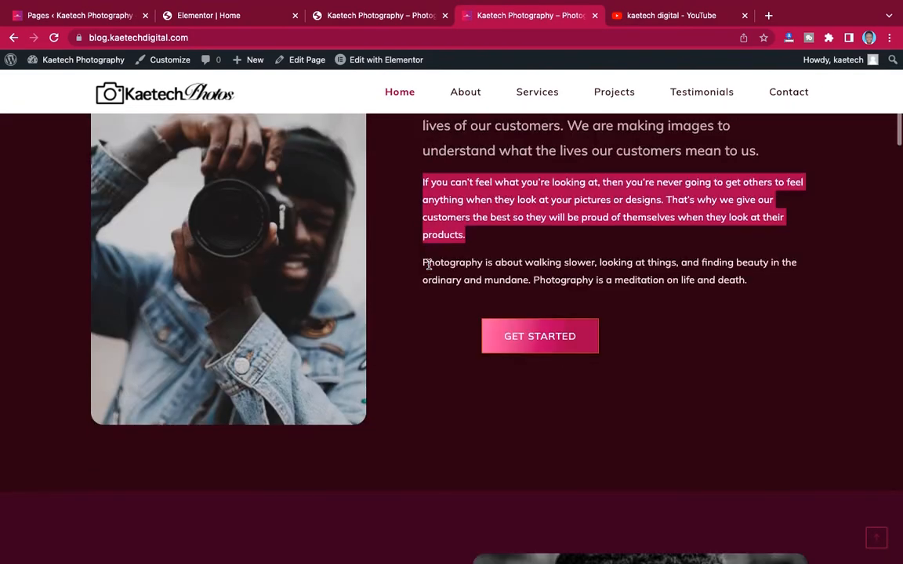
scroll(429, 266, "down", 6)
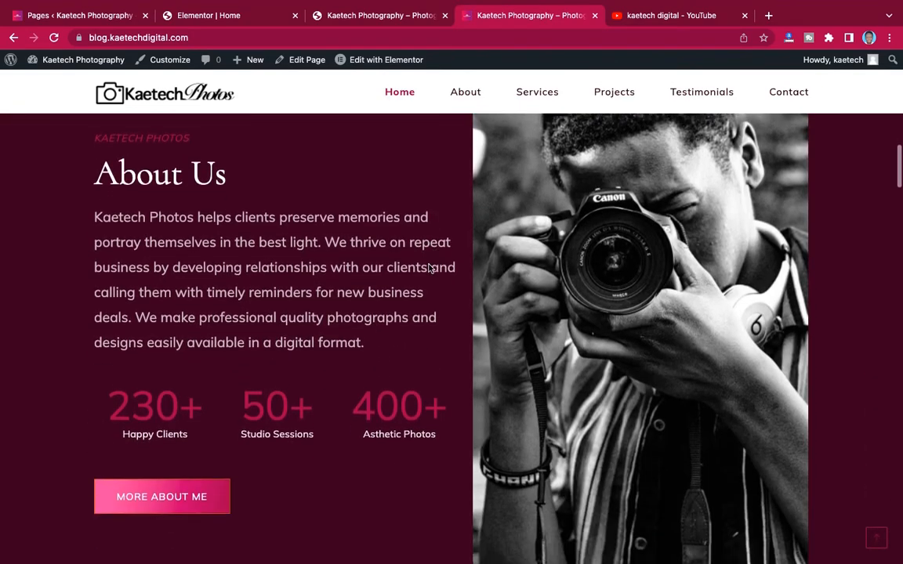
left_click_drag(367, 342, 87, 218)
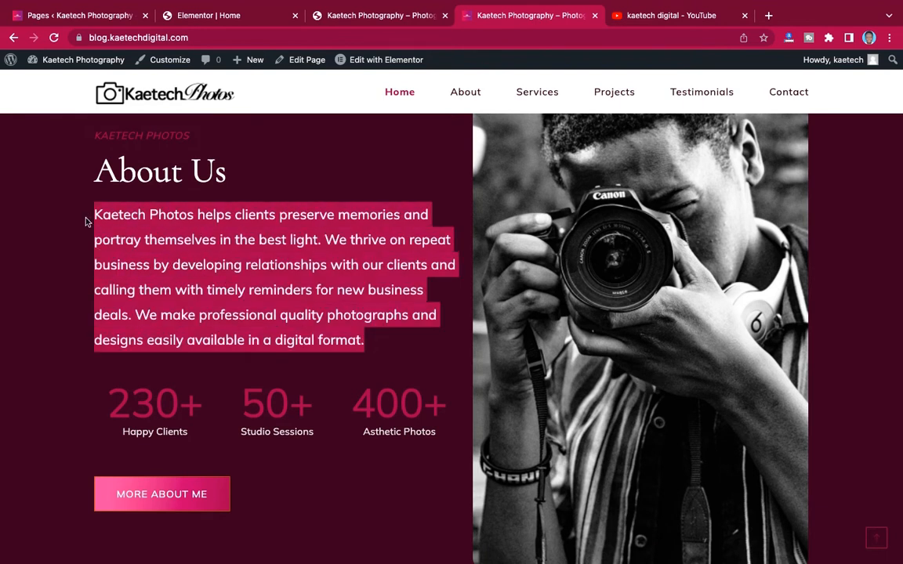
left_click(190, 19)
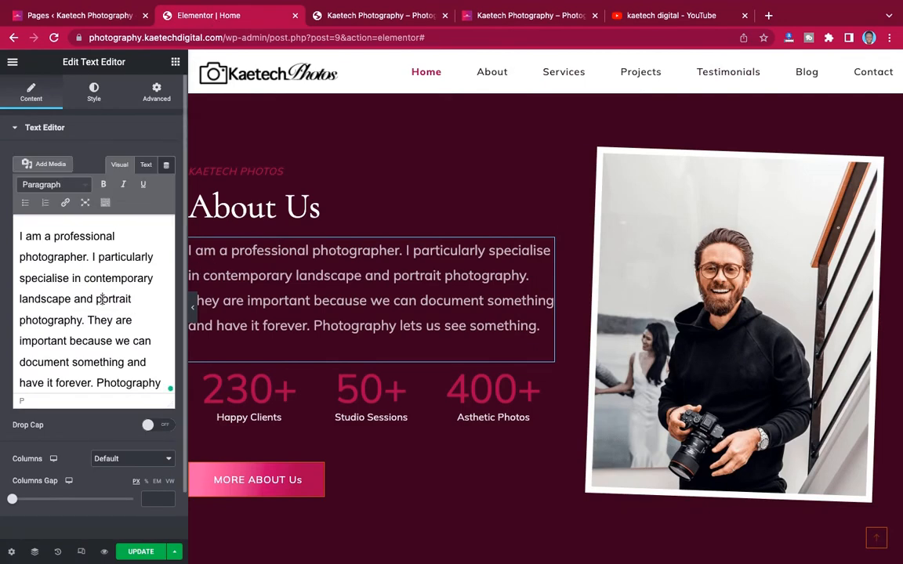
key("ctrl+a")
key("ctrl+v")
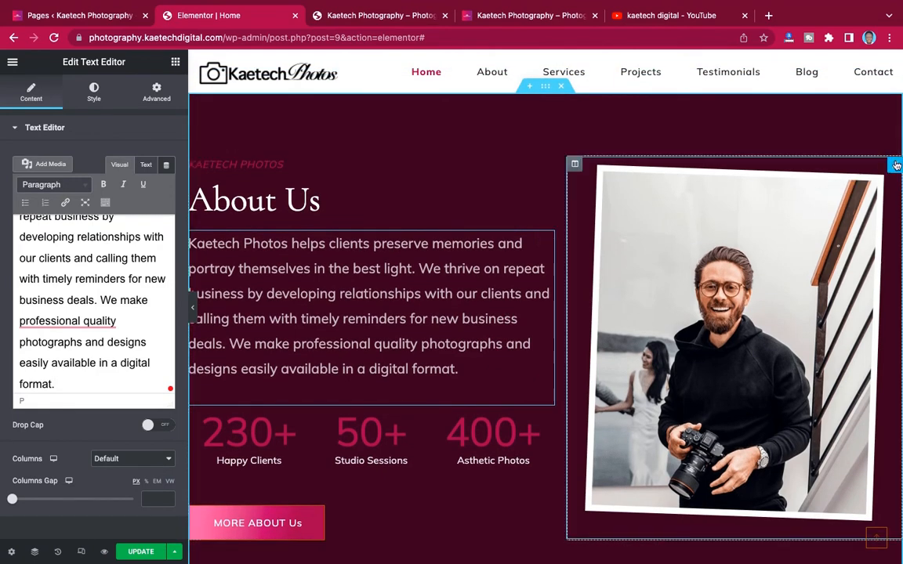
- Replace the About Us image with the black-and-white camera photo from the Media Library
left_click(896, 165)
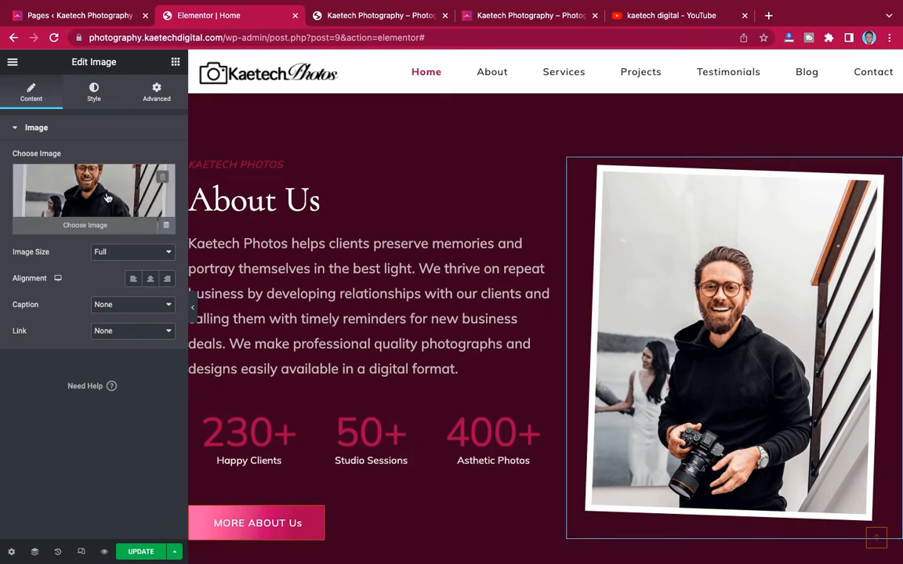
left_click(107, 198)
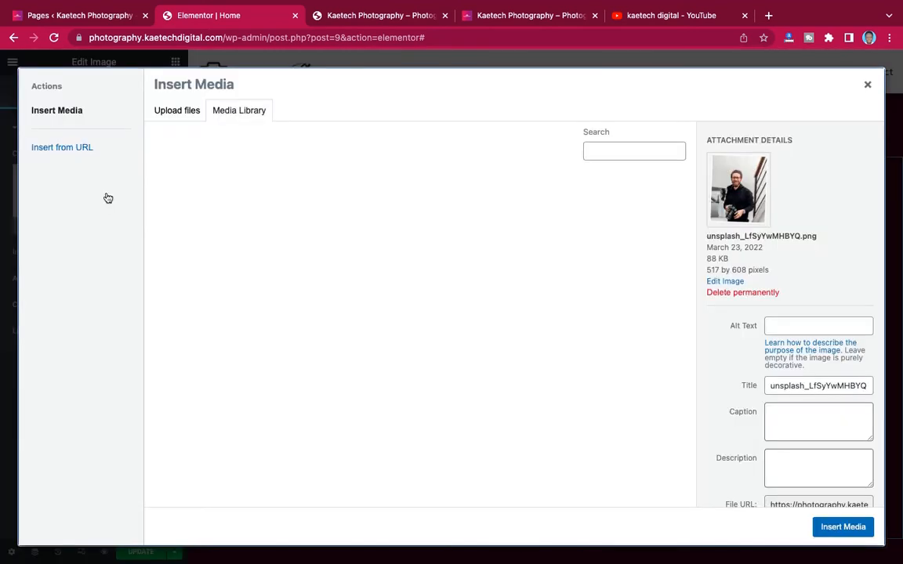
left_click(533, 14)
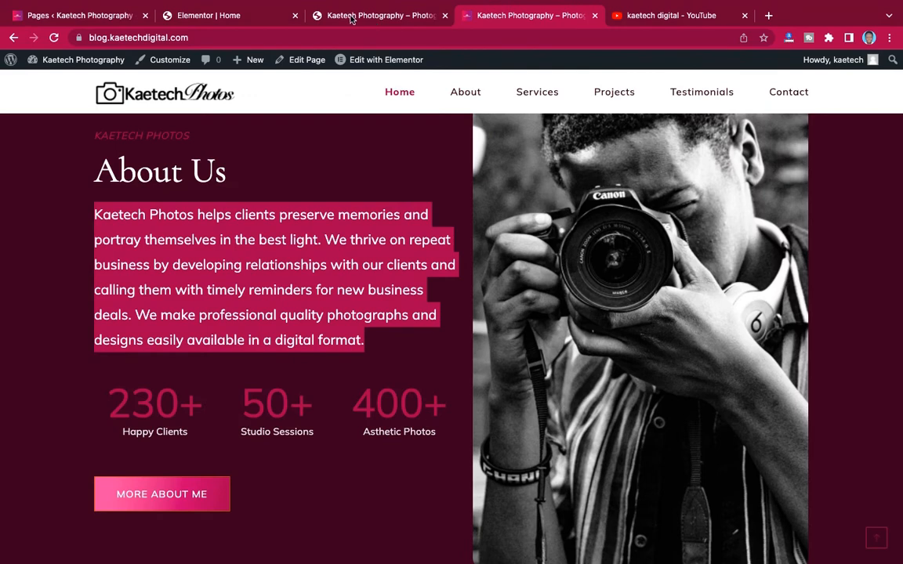
left_click(245, 15)
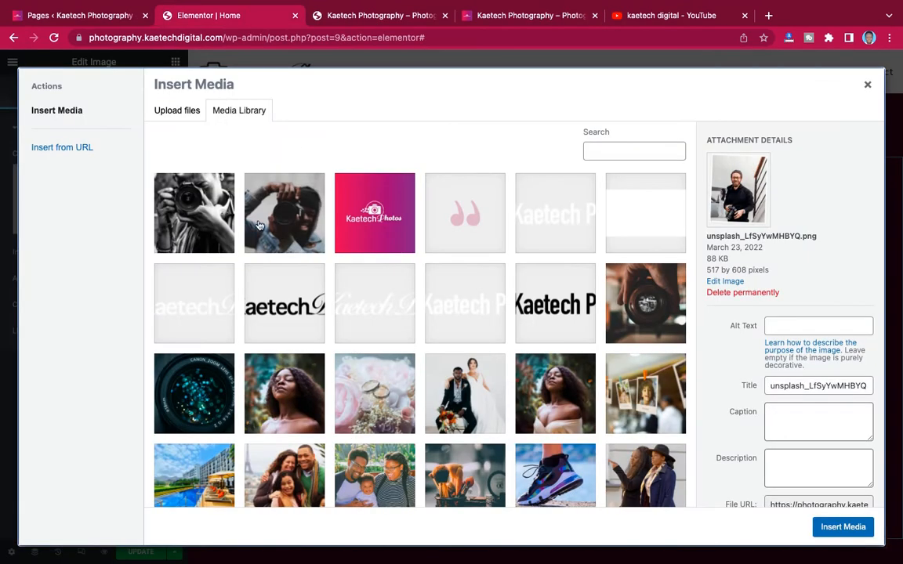
left_click(181, 198)
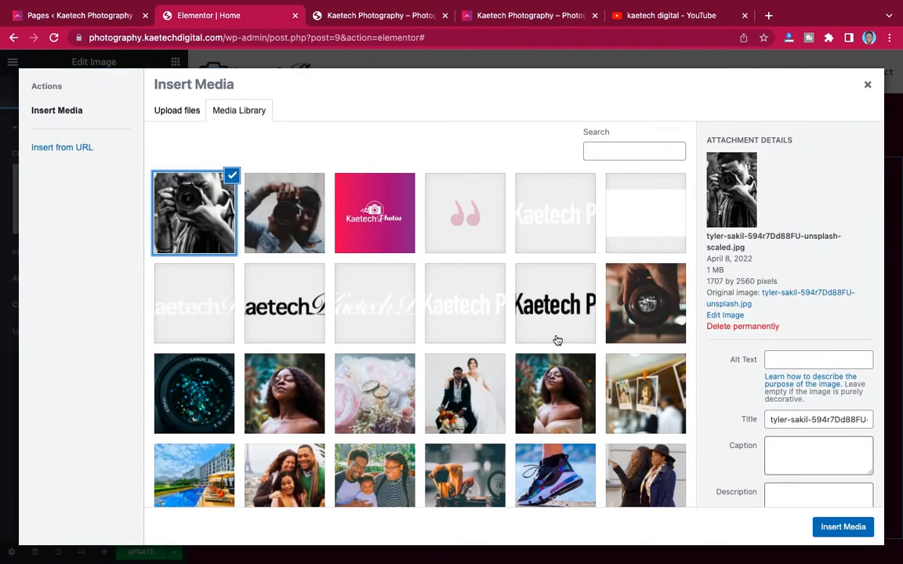
left_click(837, 527)
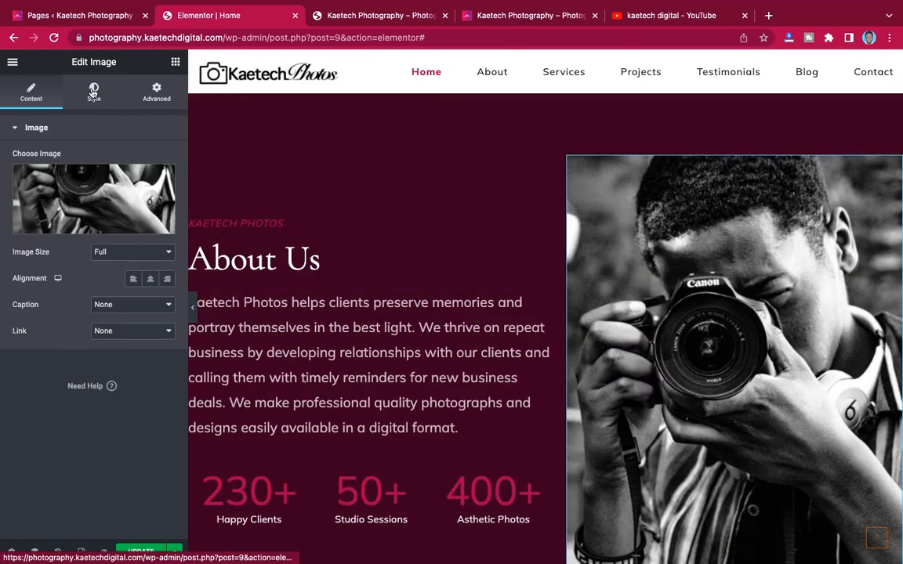
- Set the photo's border radius to 20 px
left_click(94, 91)
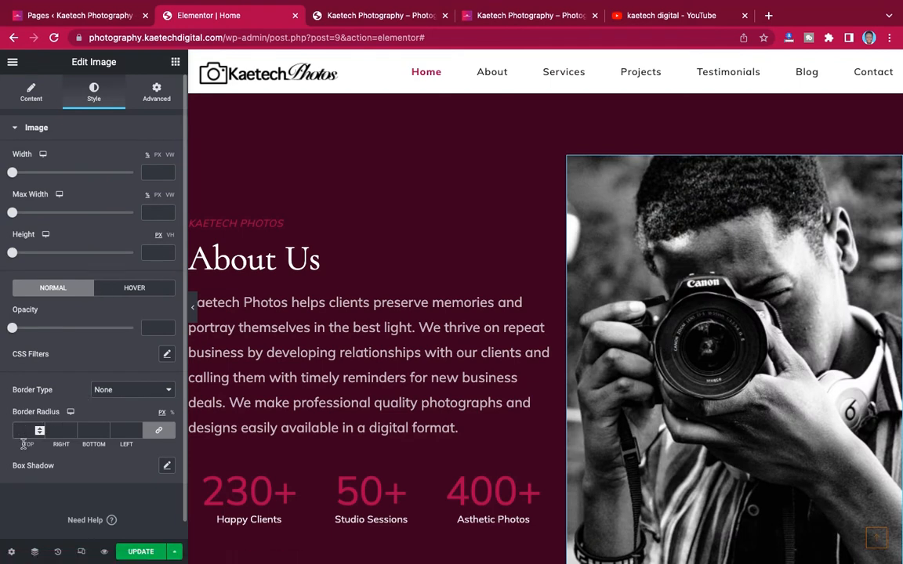
type("20")
scroll(388, 323, "down", 3)
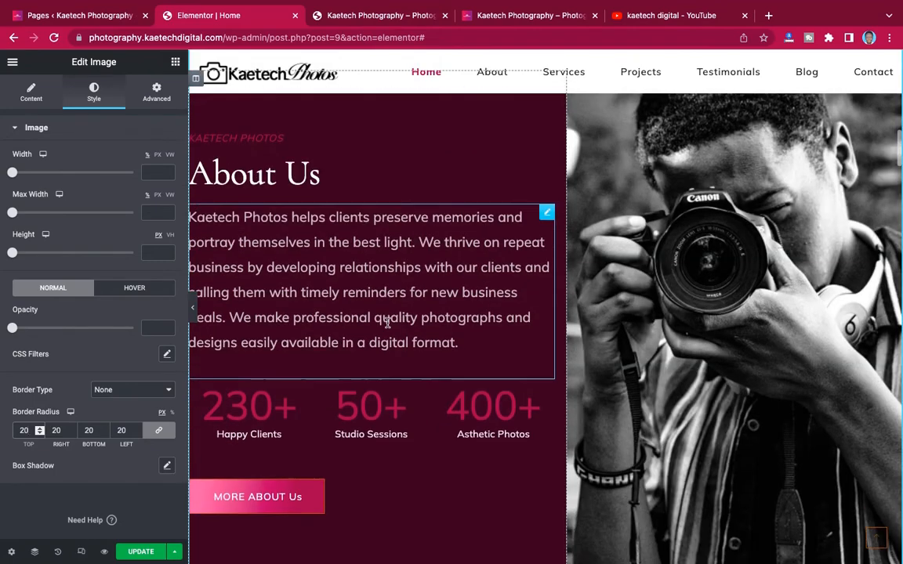
- Open the INTRODUCTION label widget for editing
scroll(387, 323, "up", 7)
scroll(387, 323, "up", 6)
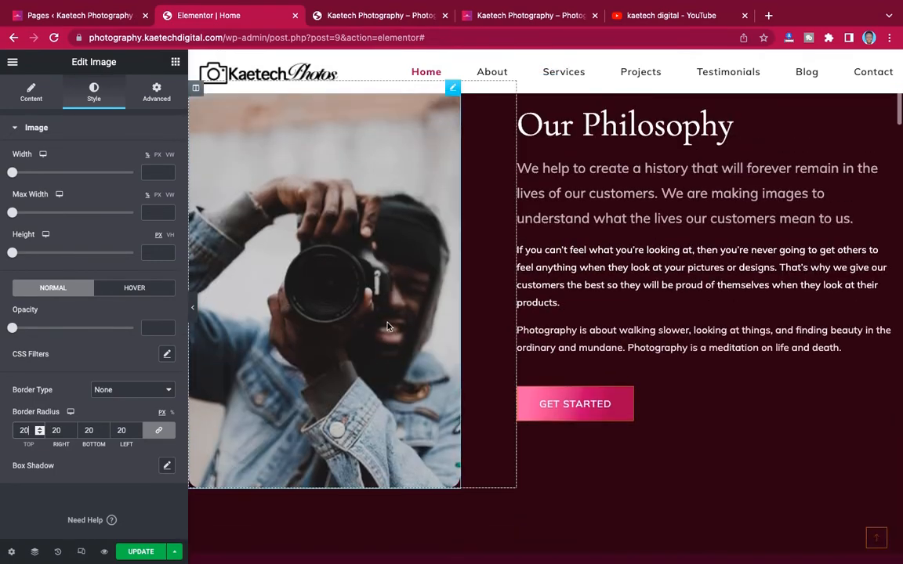
scroll(388, 327, "up", 2)
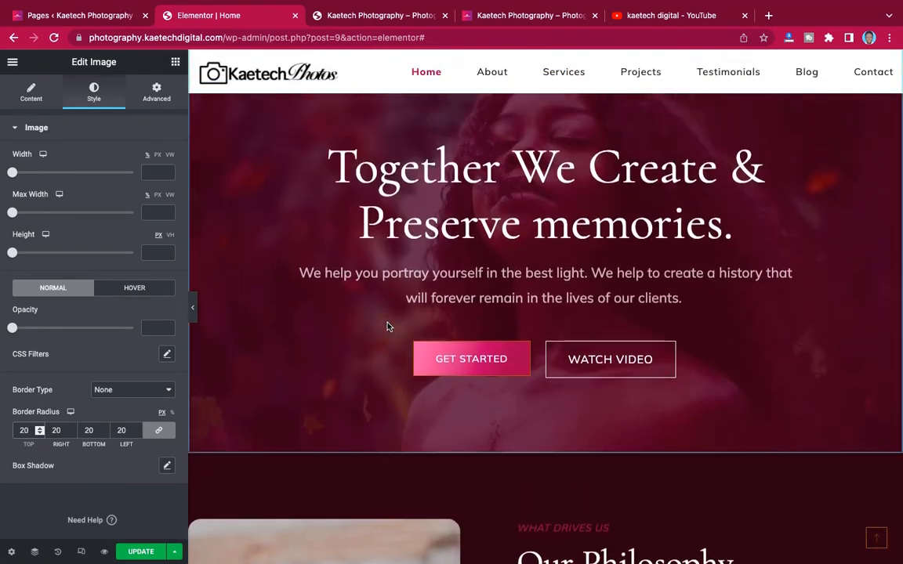
scroll(387, 323, "down", 10)
scroll(388, 323, "down", 8)
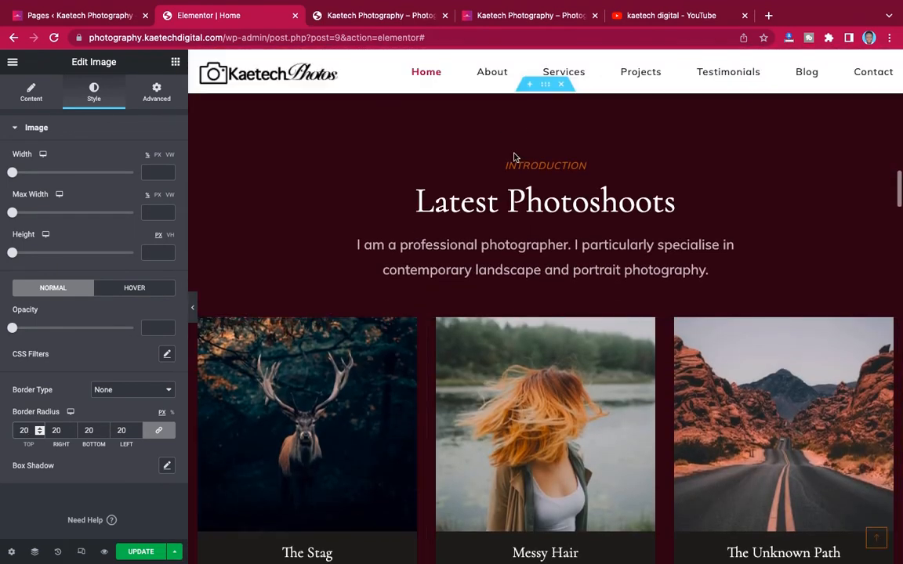
scroll(516, 181, "up", 1)
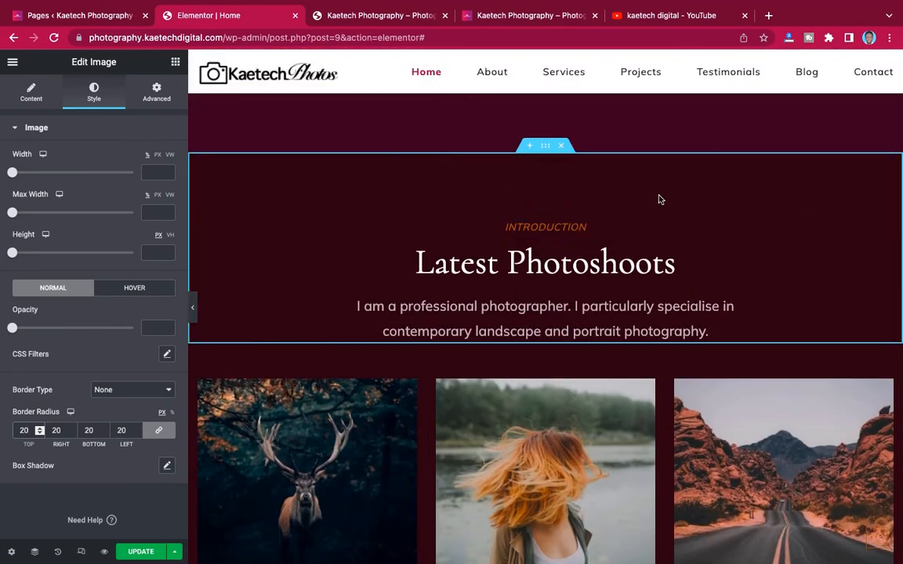
scroll(582, 206, "down", 3)
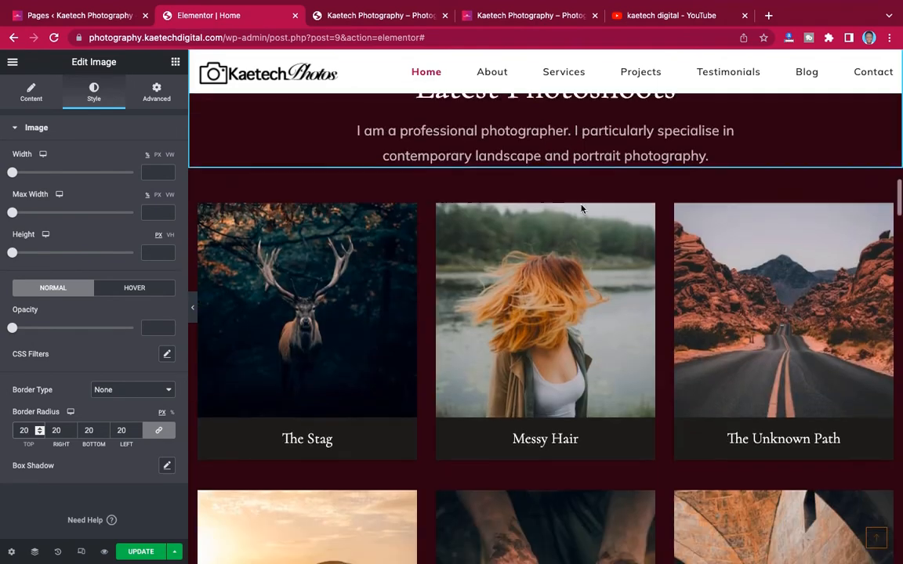
scroll(583, 205, "up", 2)
scroll(582, 209, "down", 1)
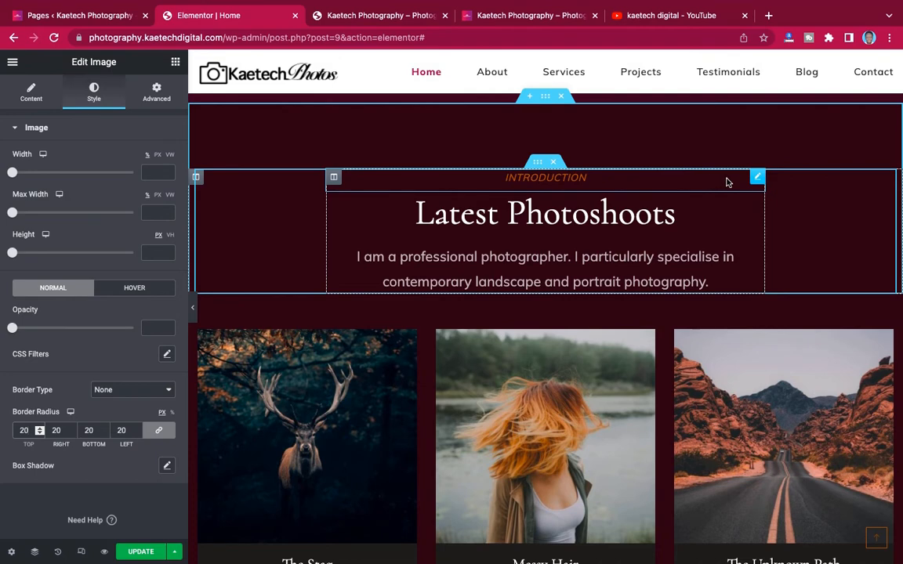
left_click(757, 181)
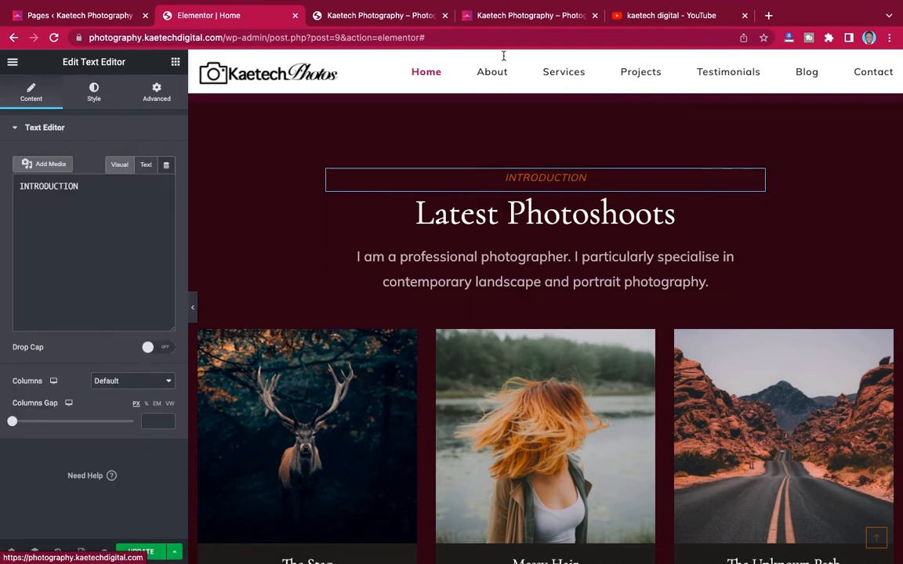
- On the live site, select the LATEST PROJECTS label in Latest Photoshoots
left_click(533, 16)
scroll(530, 185, "down", 6)
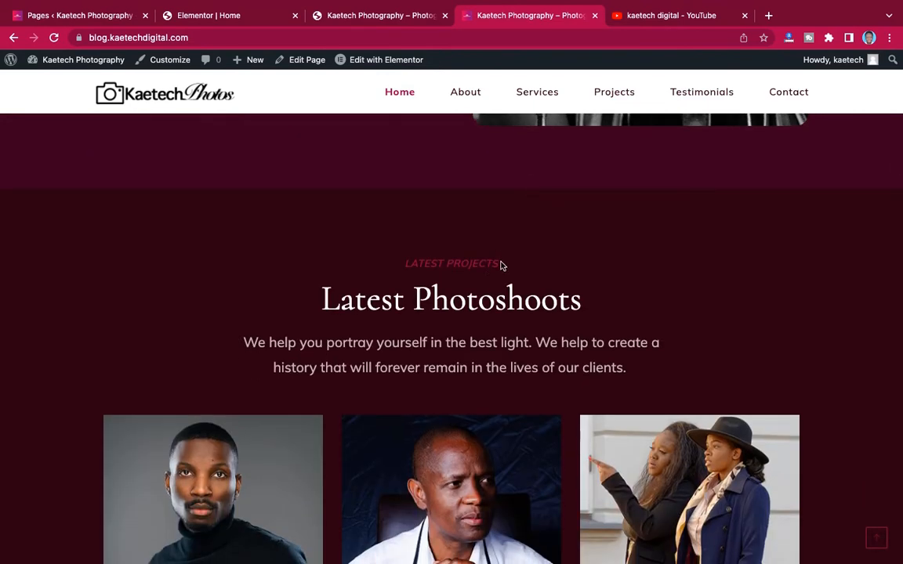
left_click_drag(502, 264, 398, 259)
key("super+c")
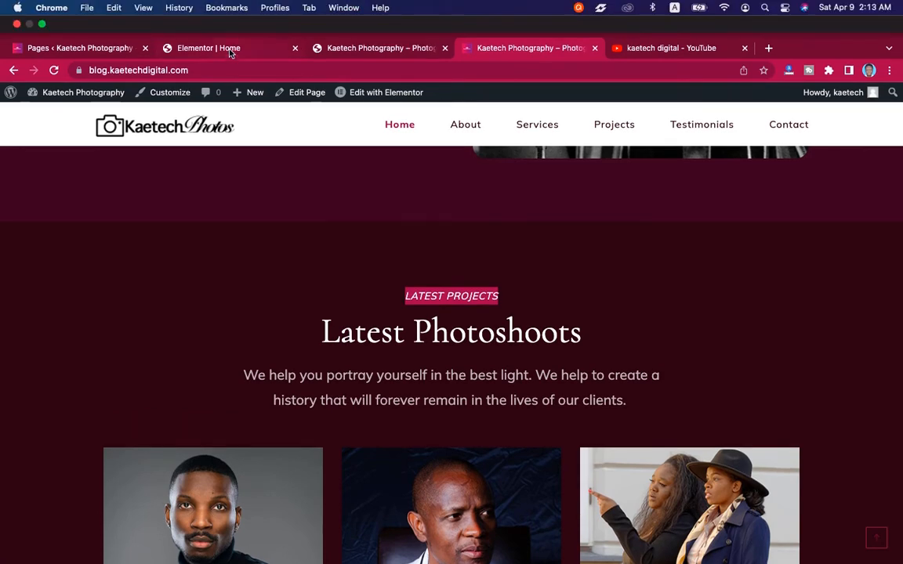
- Change the INTRODUCTION label text to LATEST PROJECTS
left_click(207, 48)
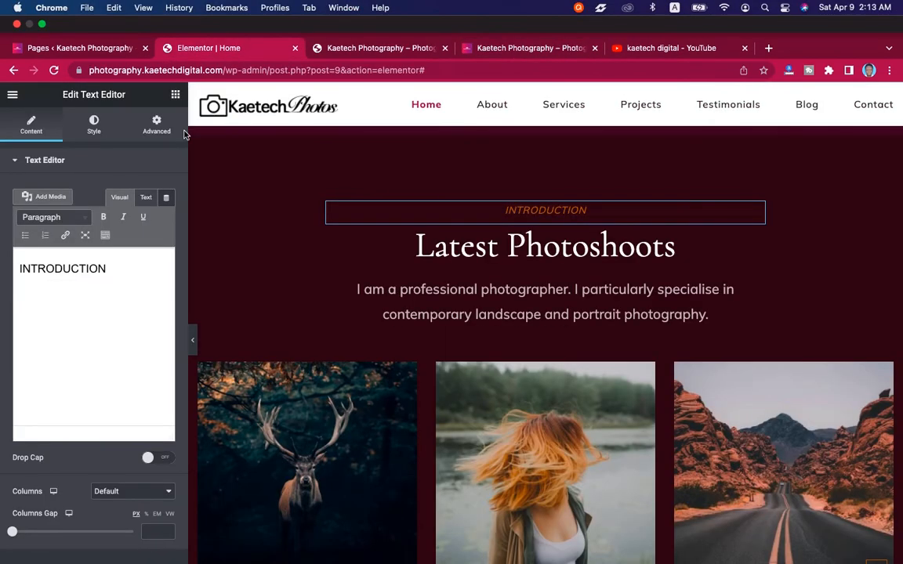
left_click_drag(118, 236, 9, 228)
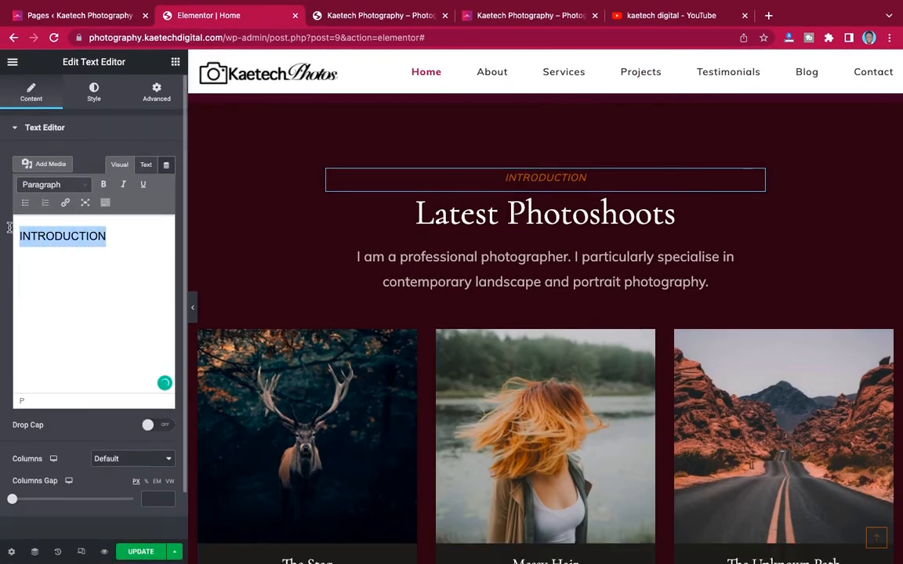
key("super+v")
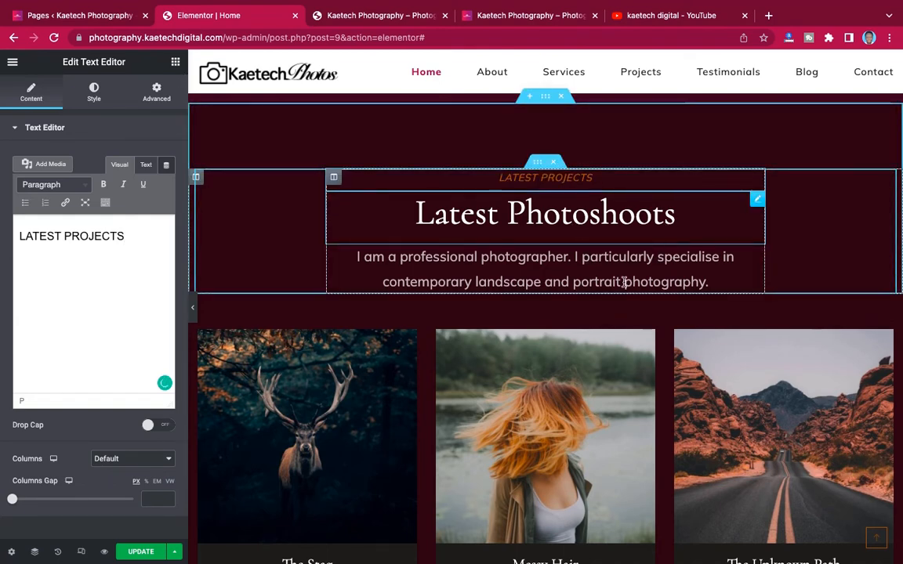
- Replace the intro paragraph with the live site's 'We help you portray yourself in the best light…' text
left_click(528, 16)
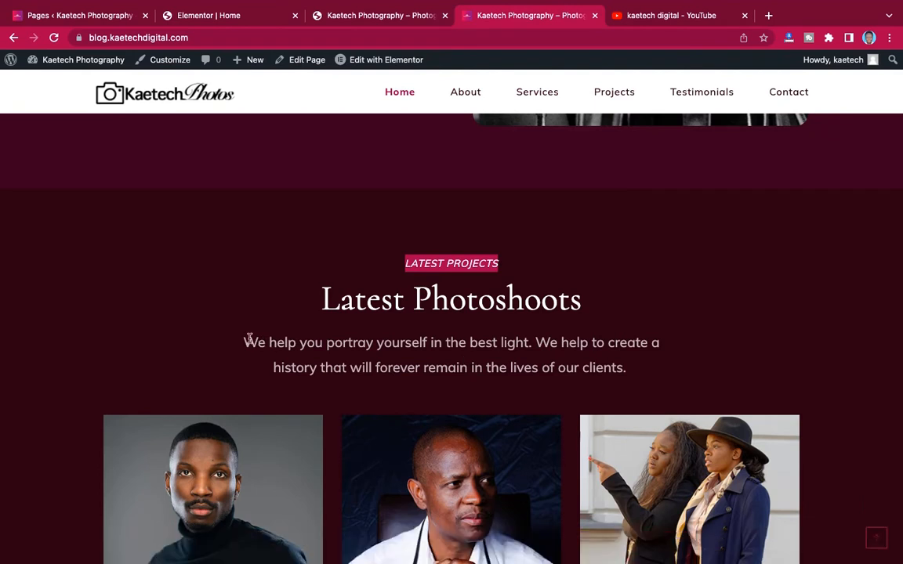
left_click_drag(246, 339, 654, 367)
key("ctrl+c")
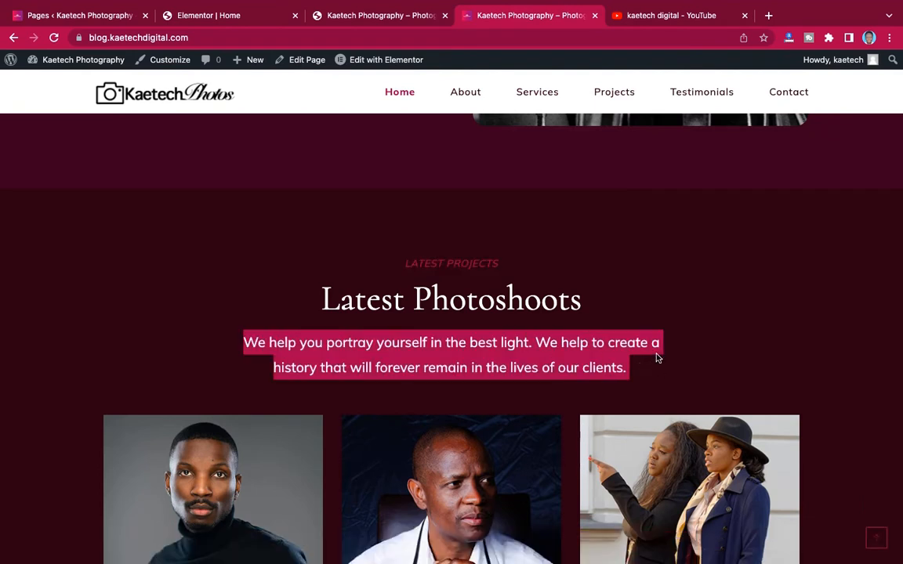
left_click(196, 17)
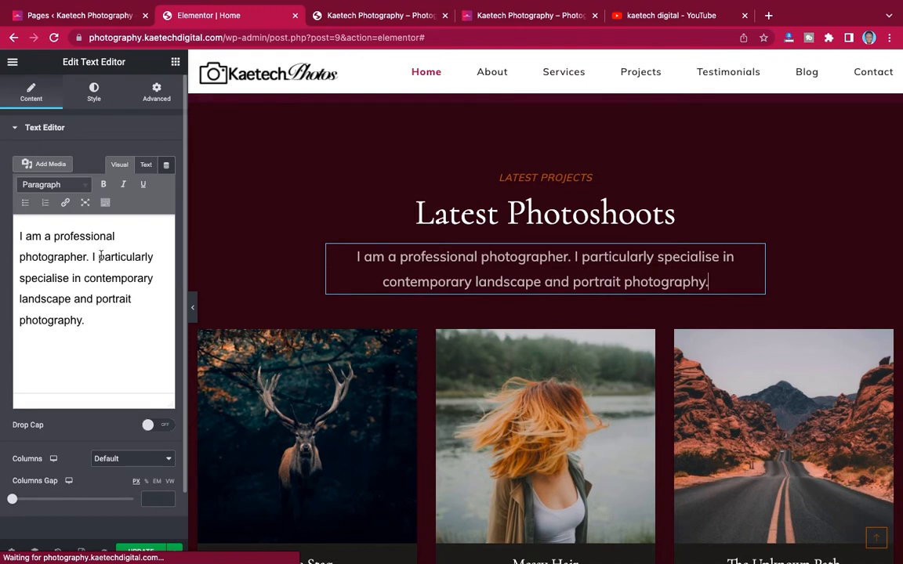
key("ctrl+a")
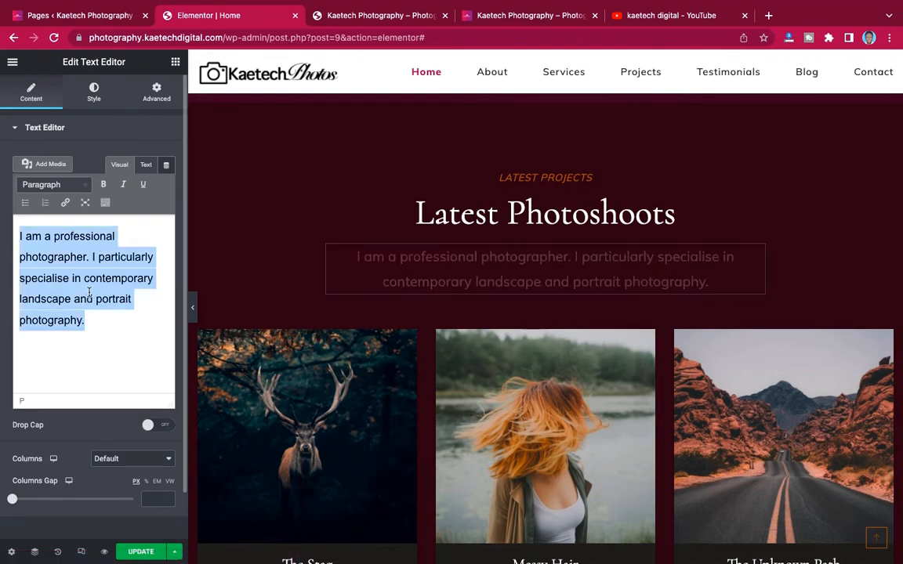
key("ctrl+v")
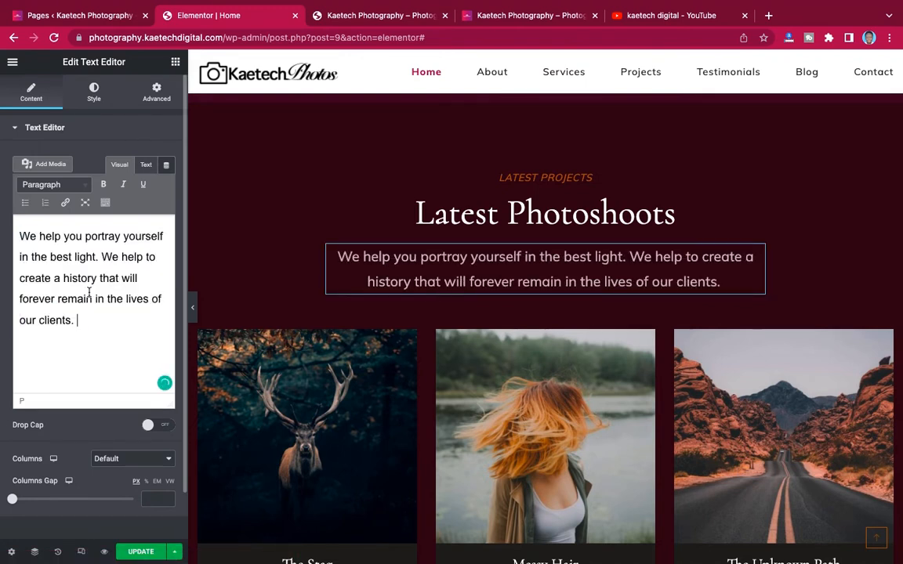
scroll(578, 284, "down", 3)
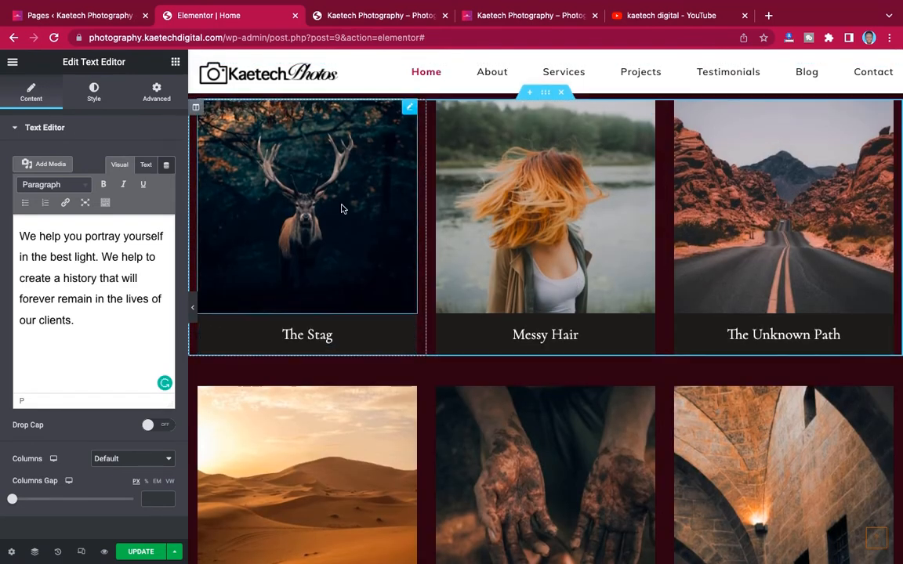
- Swap The Stag card's photo for 1.jpg, the portrait of the man in the black sweater
scroll(342, 208, "up", 1)
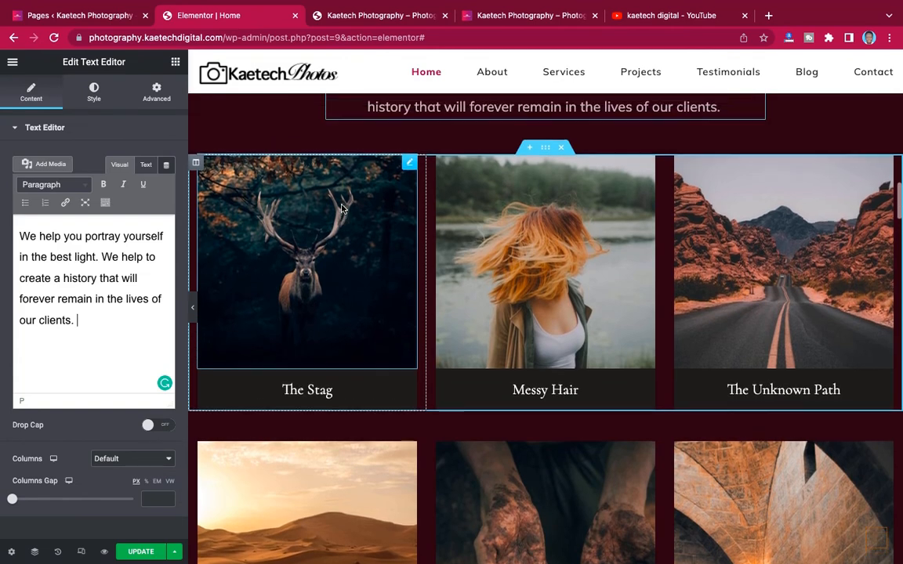
left_click(410, 164)
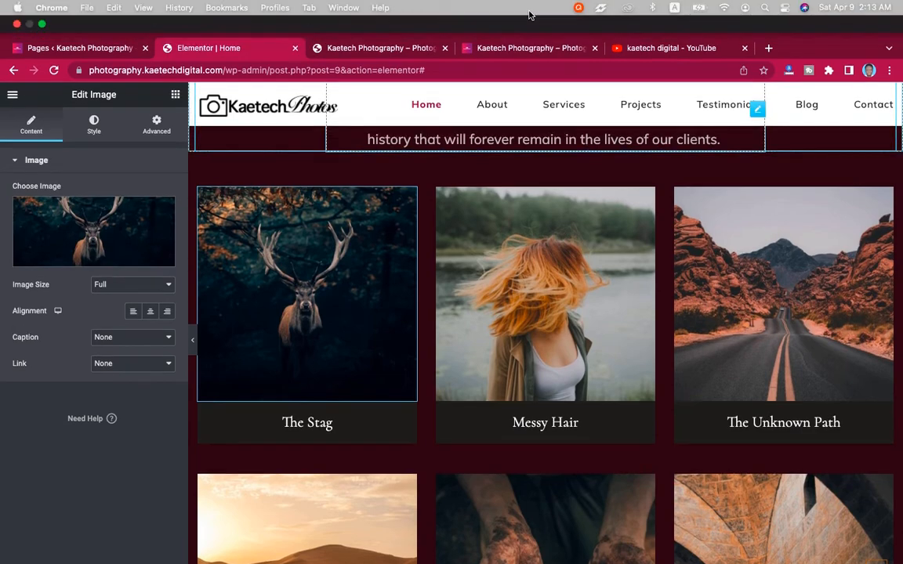
left_click(531, 15)
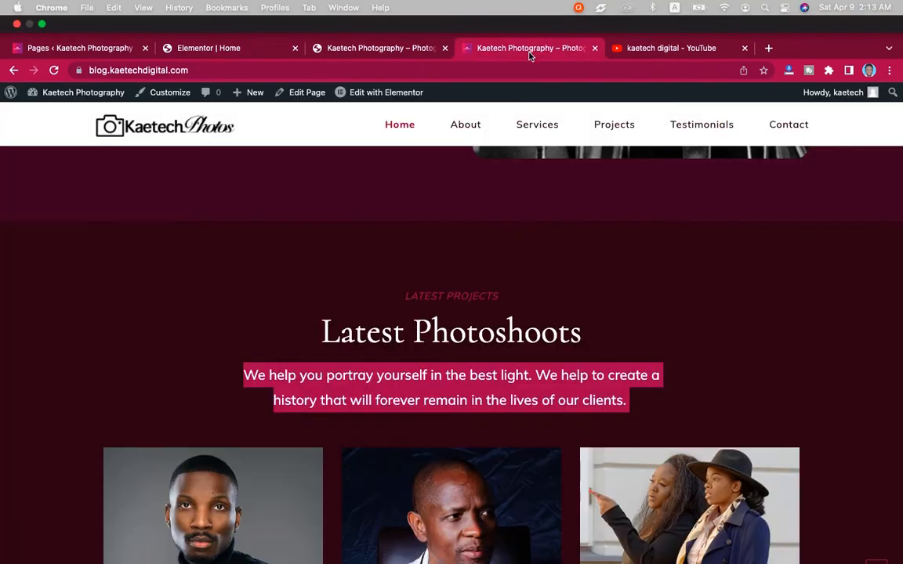
scroll(409, 290, "down", 5)
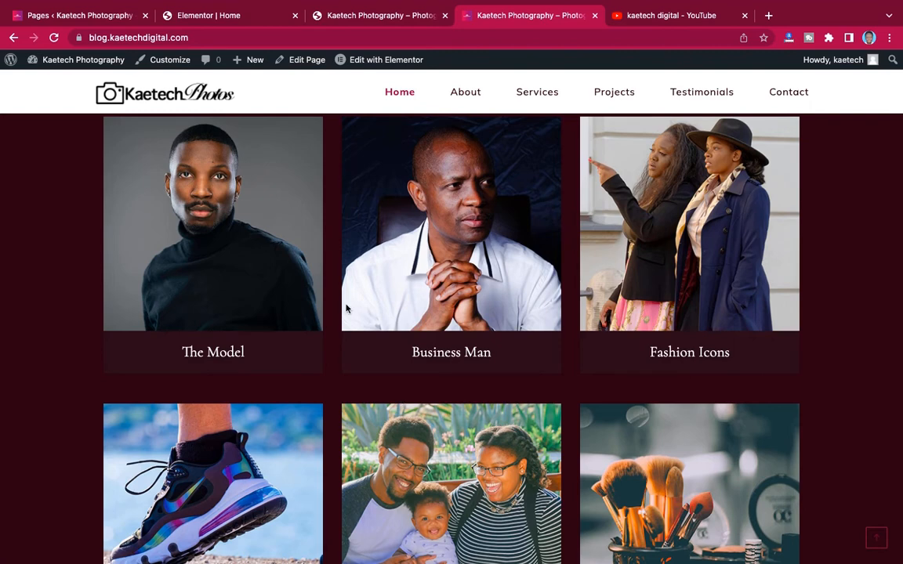
left_click(222, 16)
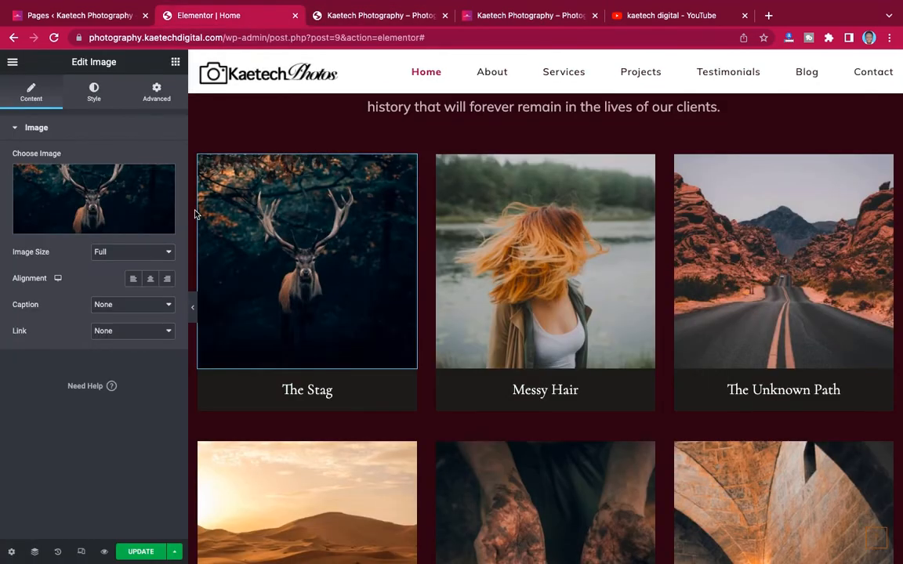
left_click(82, 183)
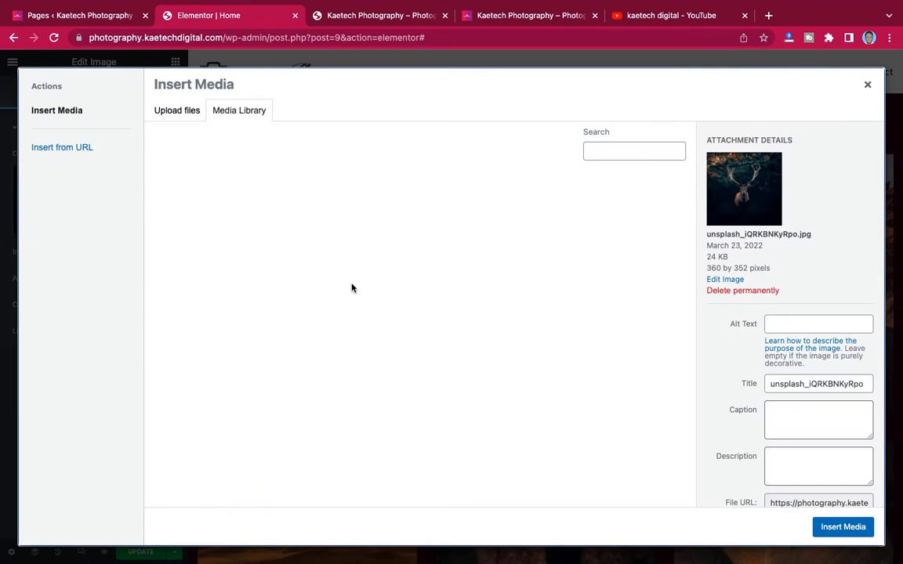
scroll(320, 355, "down", 3)
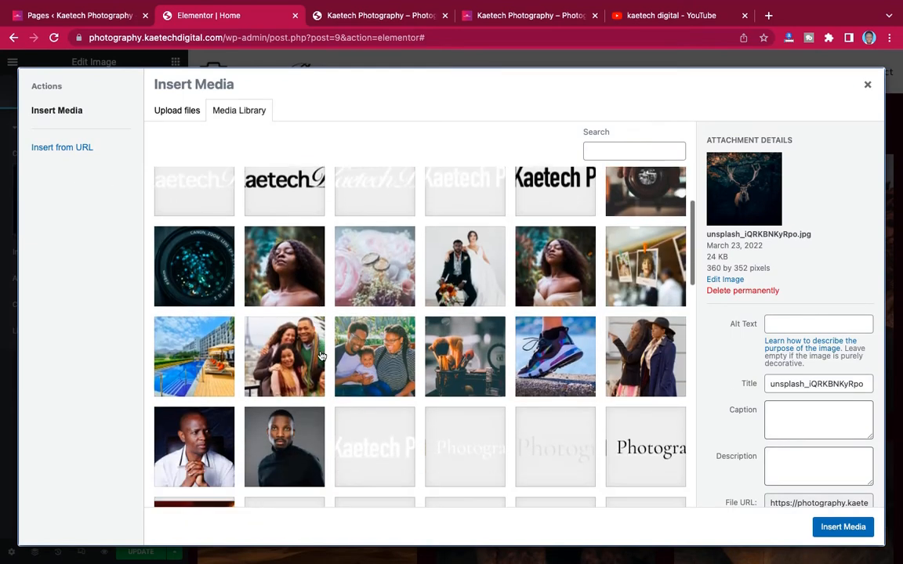
scroll(321, 355, "down", 2)
left_click(309, 386)
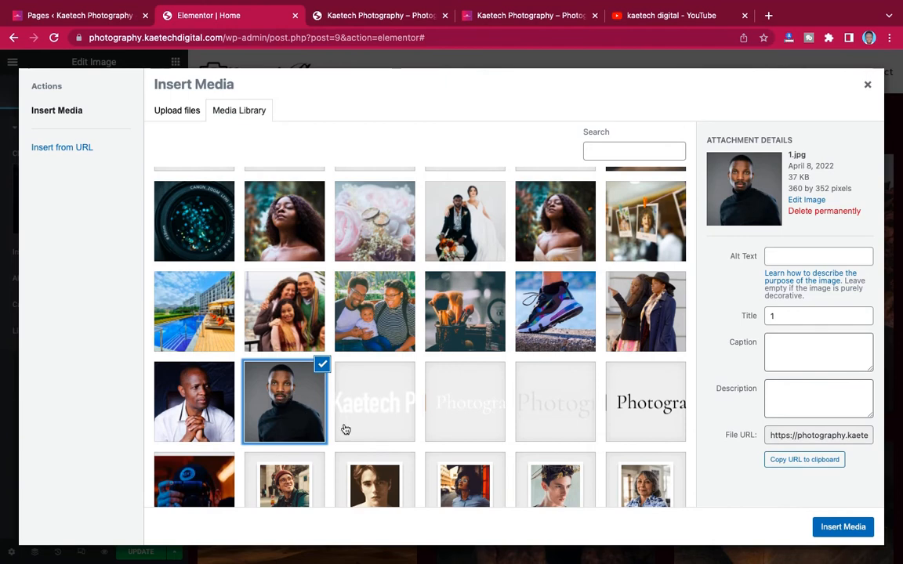
left_click(839, 527)
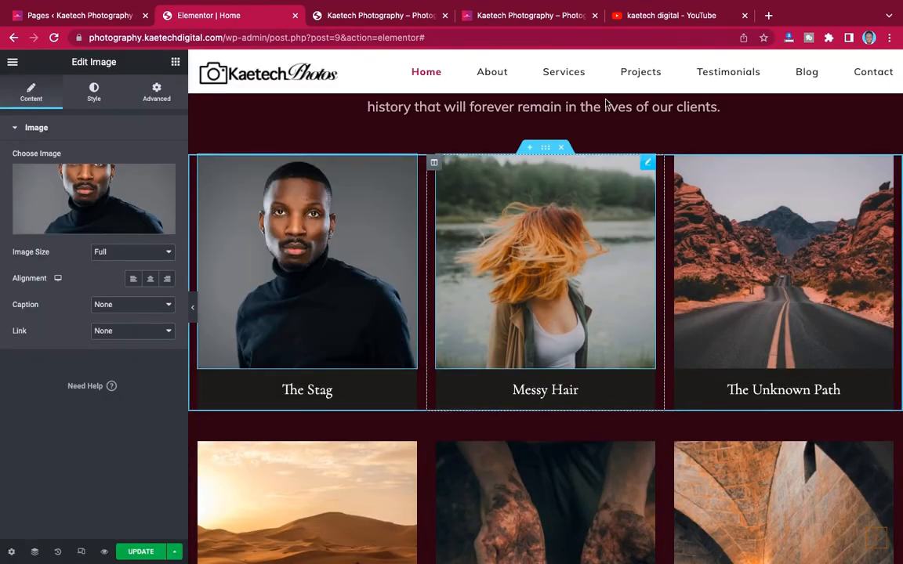
left_click(547, 17)
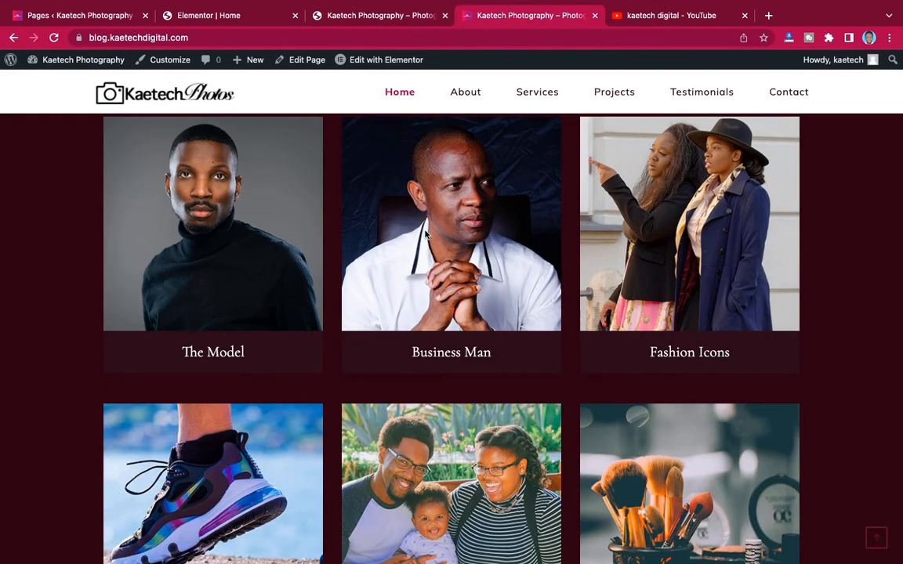
- Rename the first card's caption from The Stag to 'The Model'
left_click_drag(249, 357, 178, 356)
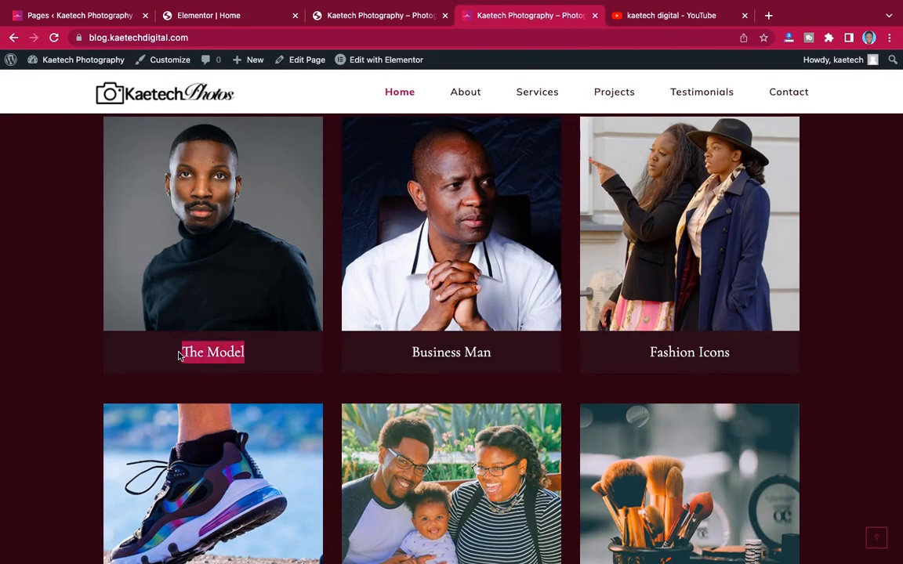
left_click(240, 18)
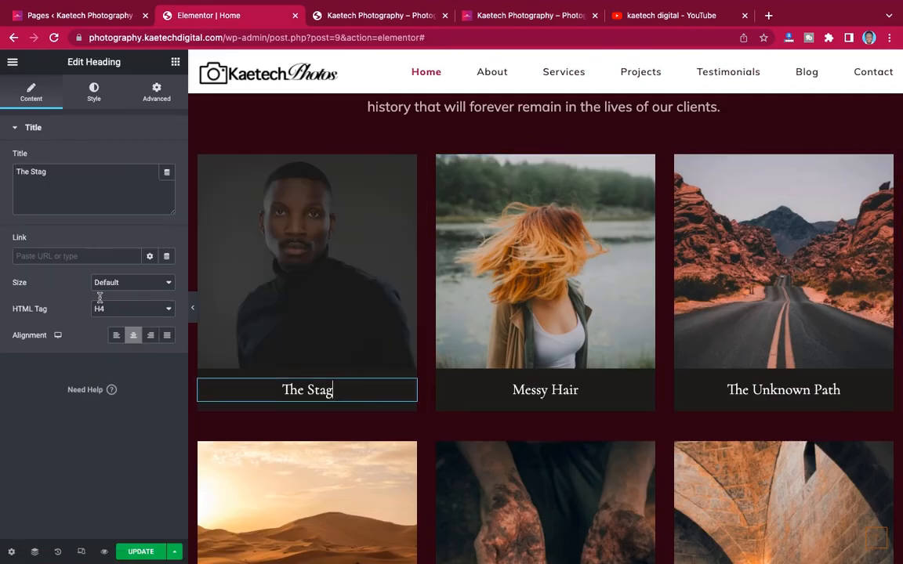
left_click_drag(56, 171, 1, 171)
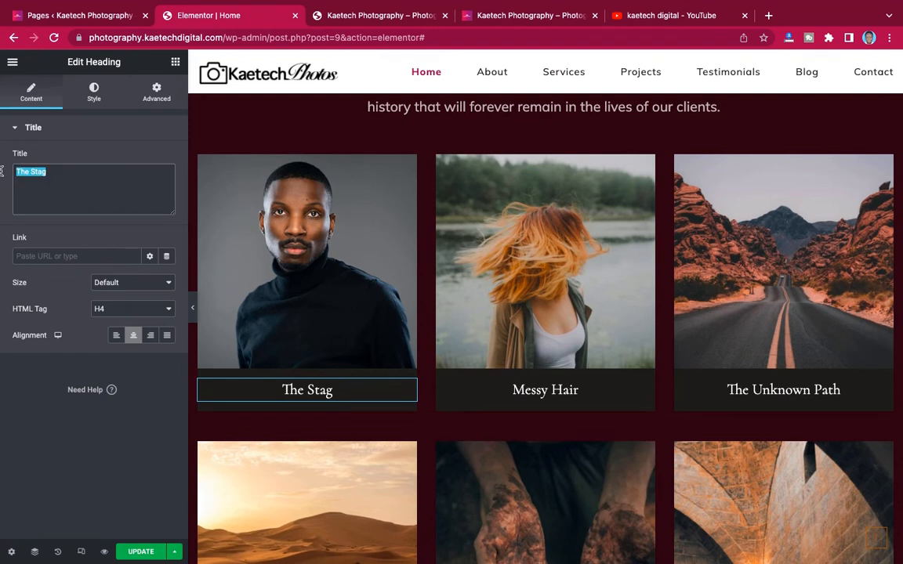
type("The Model")
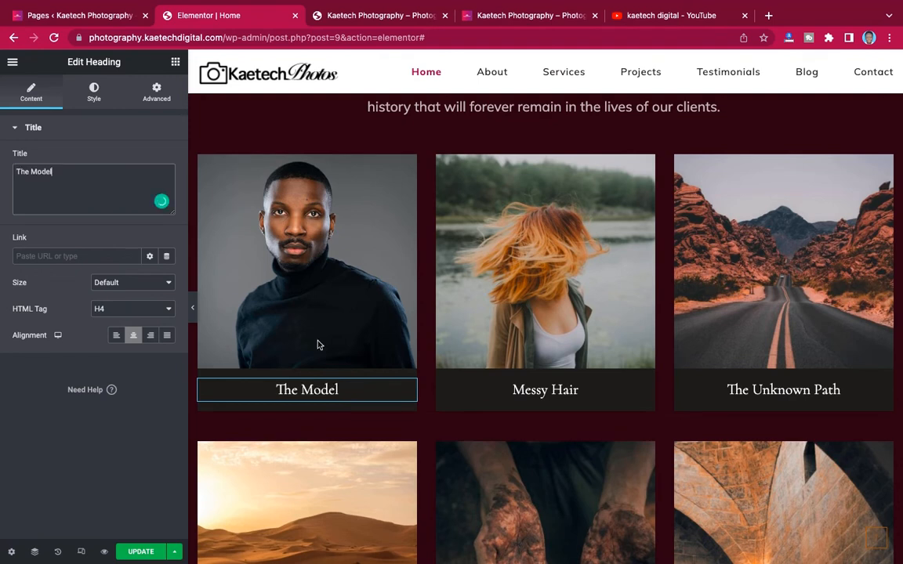
- Show the Style settings of the caption's inner section, comparing with the live site's caption styling
left_click(294, 379)
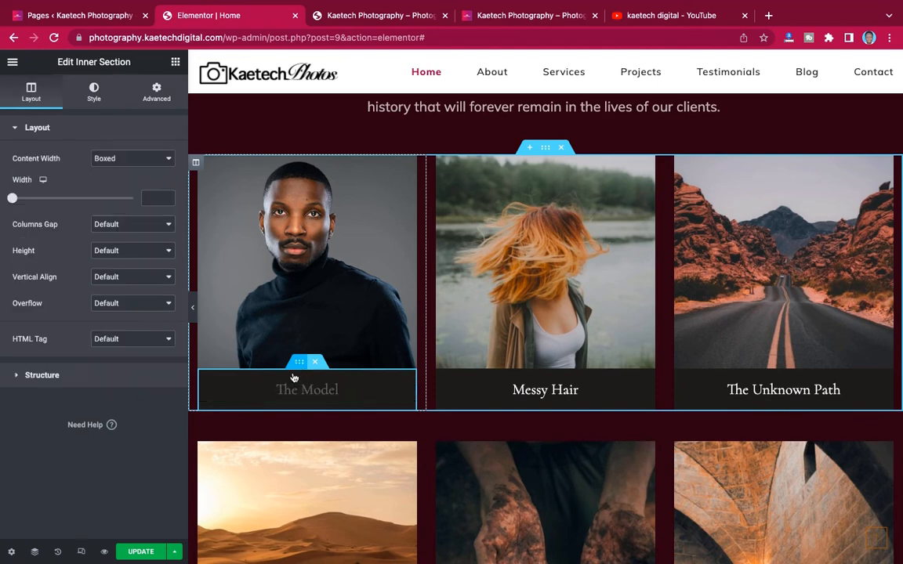
left_click(94, 92)
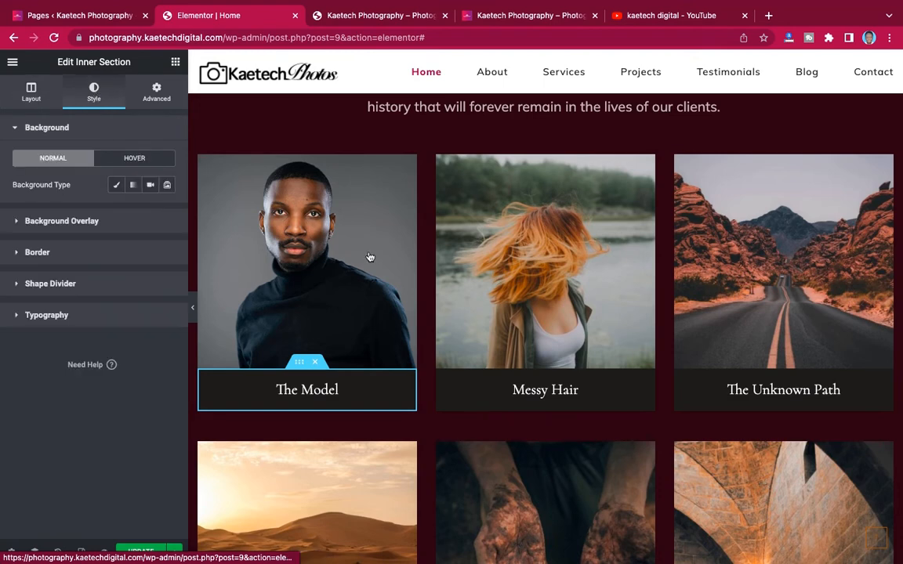
left_click(513, 15)
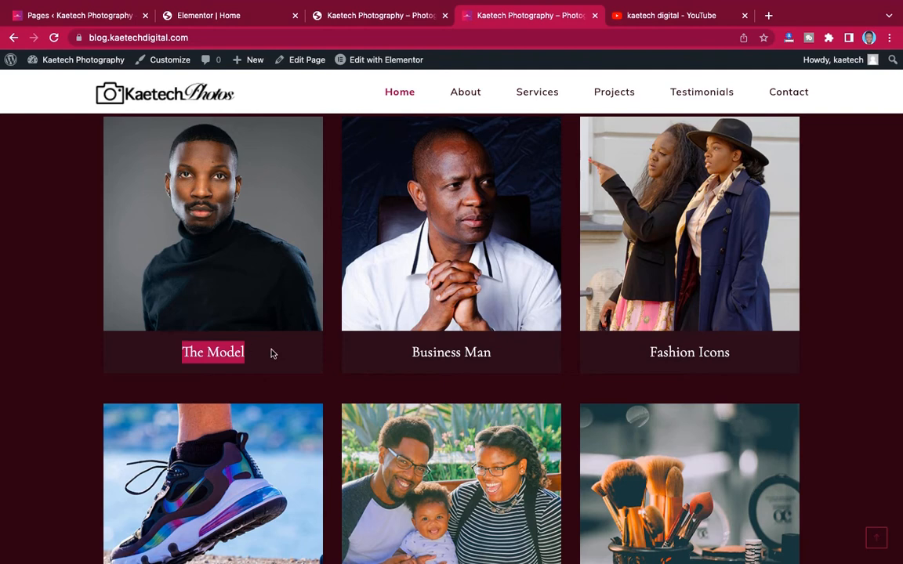
left_click(237, 19)
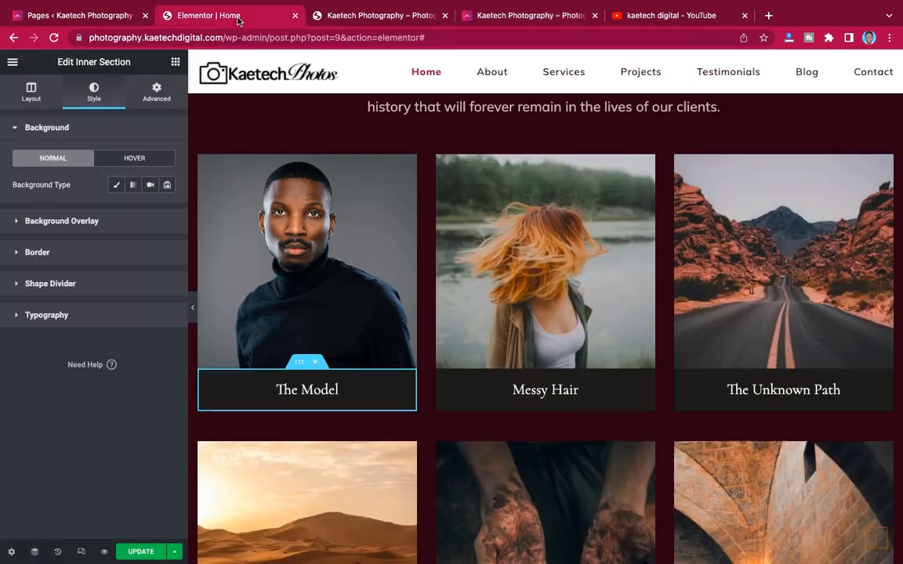
key("ctrl+Left")
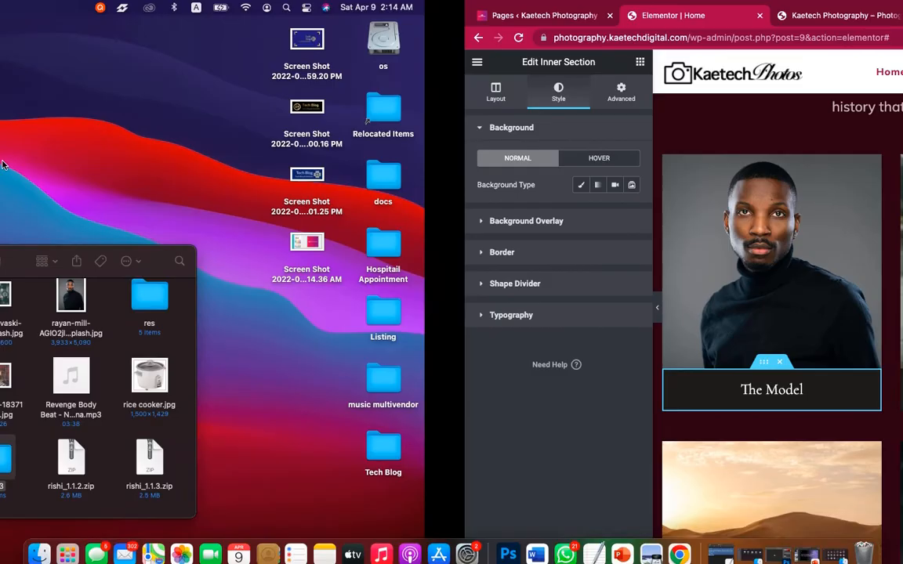
- Select the #380D1F colour code in the Photography colors note and return to Elementor
left_click(89, 161)
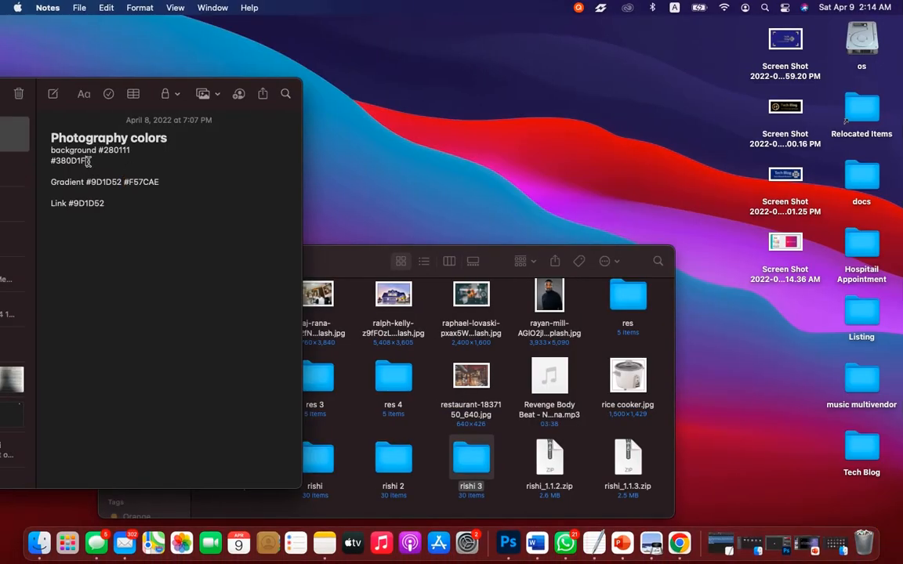
left_click_drag(88, 161, 52, 162)
key("super+c")
key("ctrl+Right")
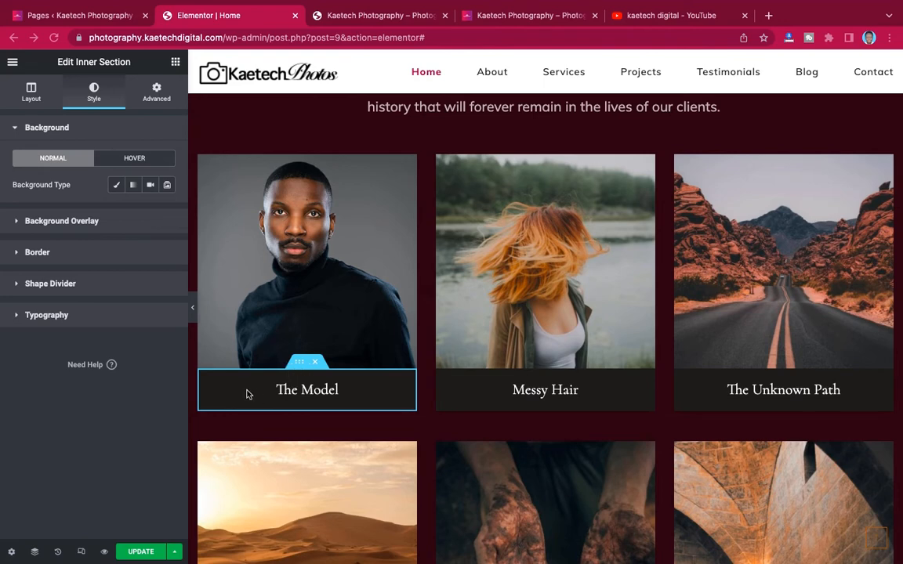
- Give The Model caption section a Classic #380D1F background, then hide the panel to preview
left_click(205, 378)
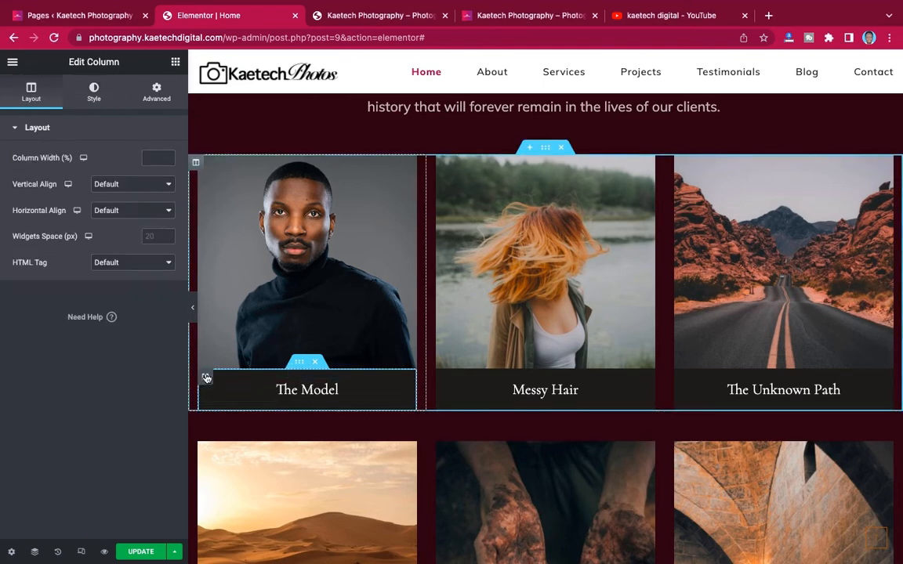
left_click(95, 93)
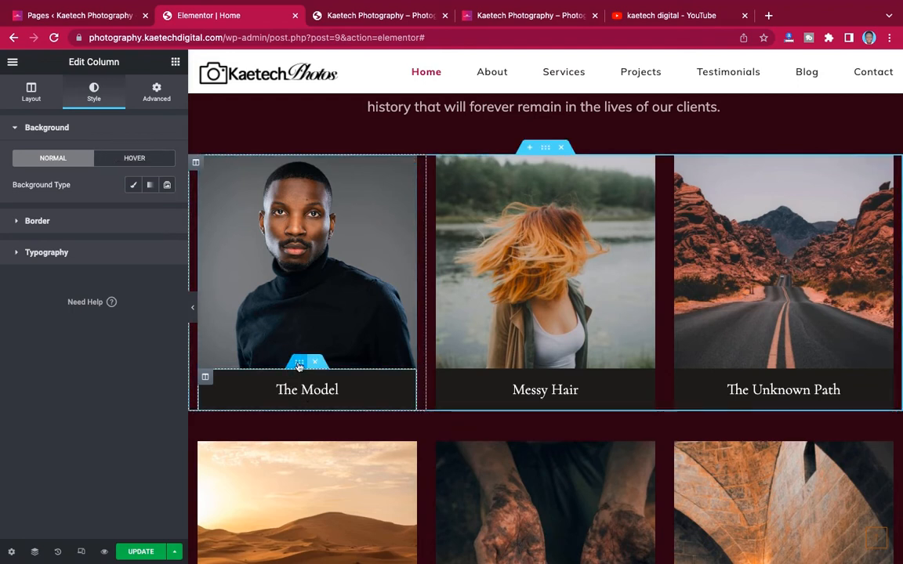
left_click(299, 365)
left_click(118, 188)
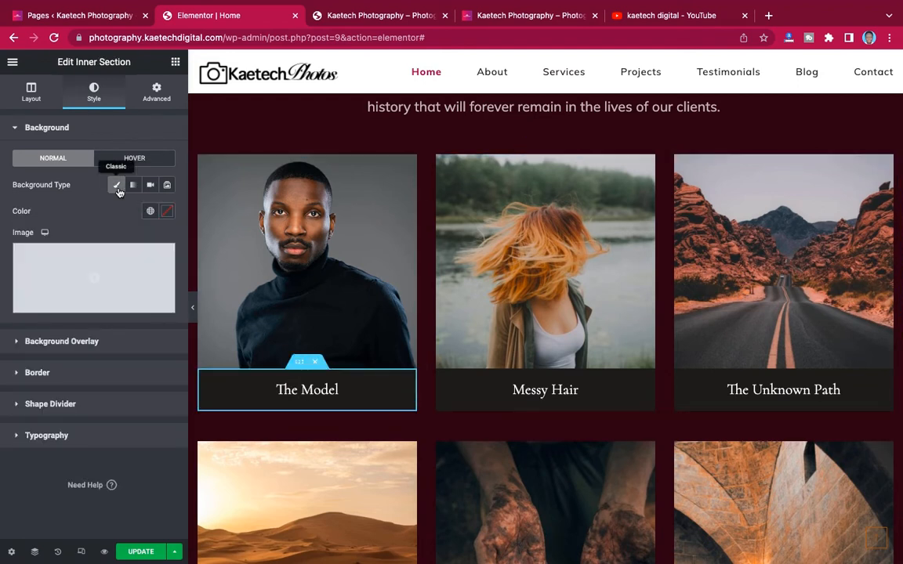
left_click(169, 215)
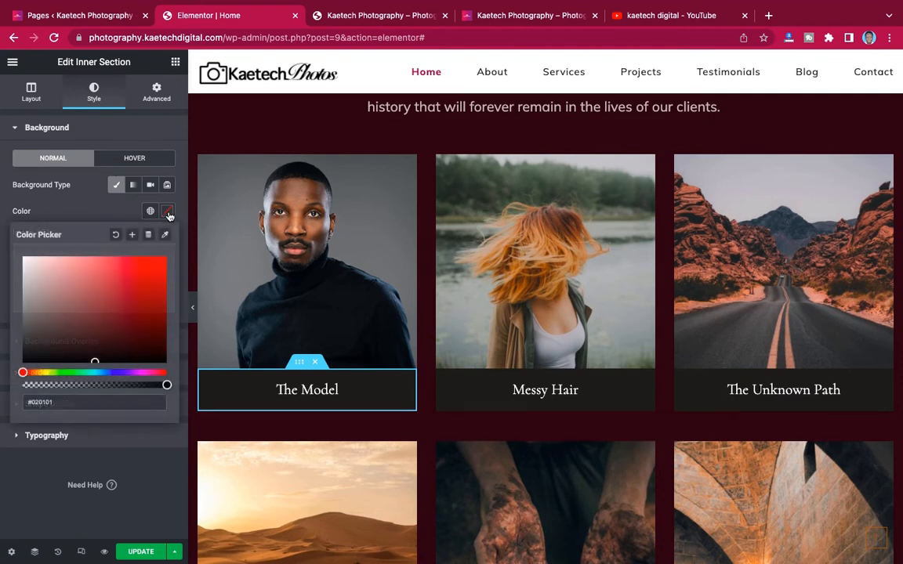
key("super+v")
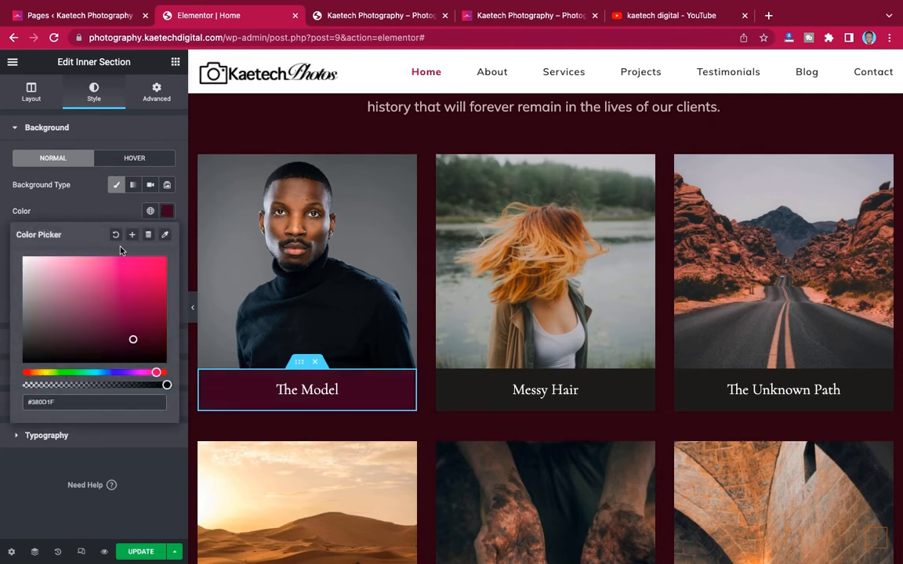
left_click(80, 217)
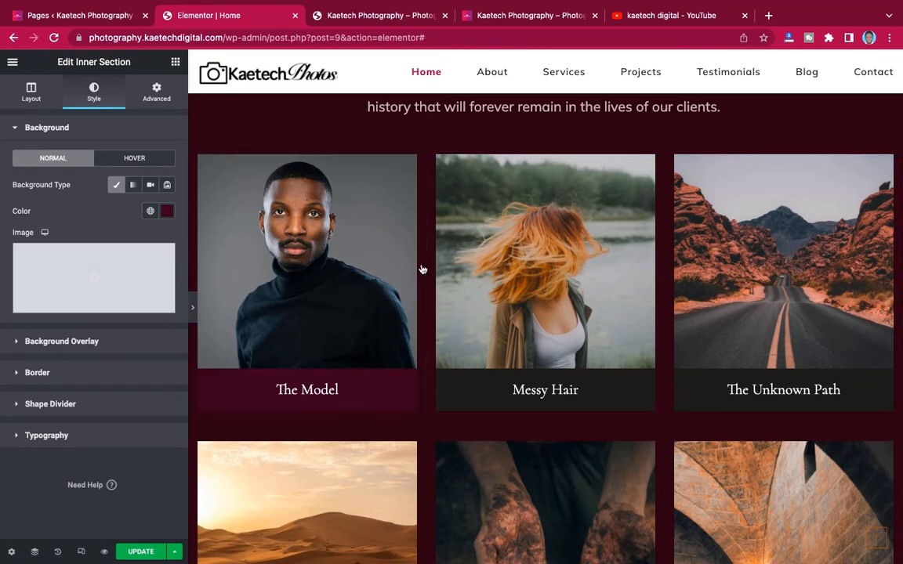
key("ctrl+p")
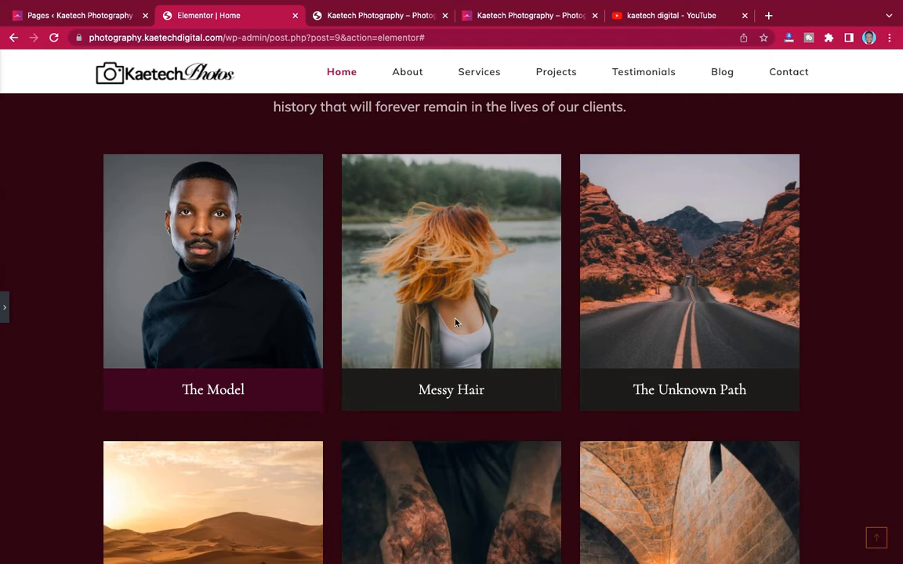
- Replace the Messy Hair photo with the businessman portrait 2.jpg
left_click(4, 307)
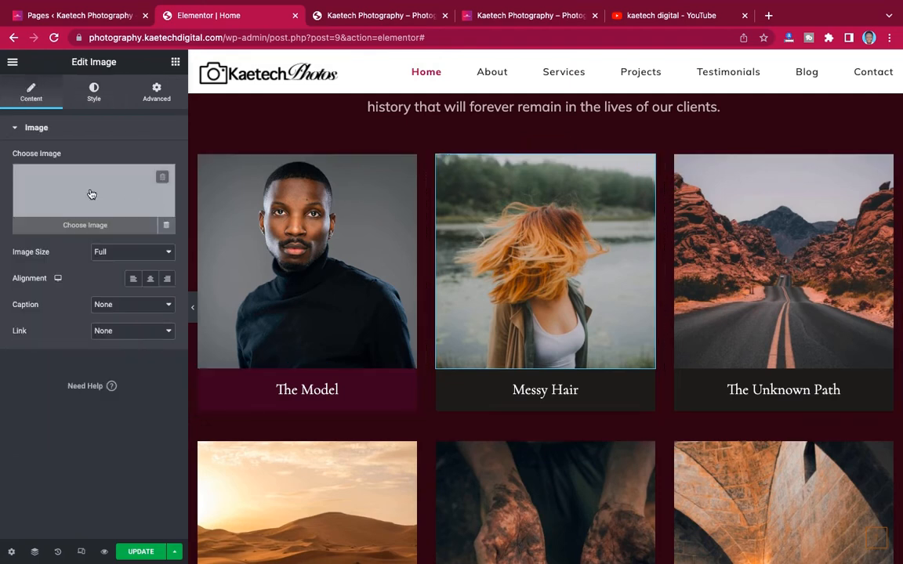
left_click(90, 194)
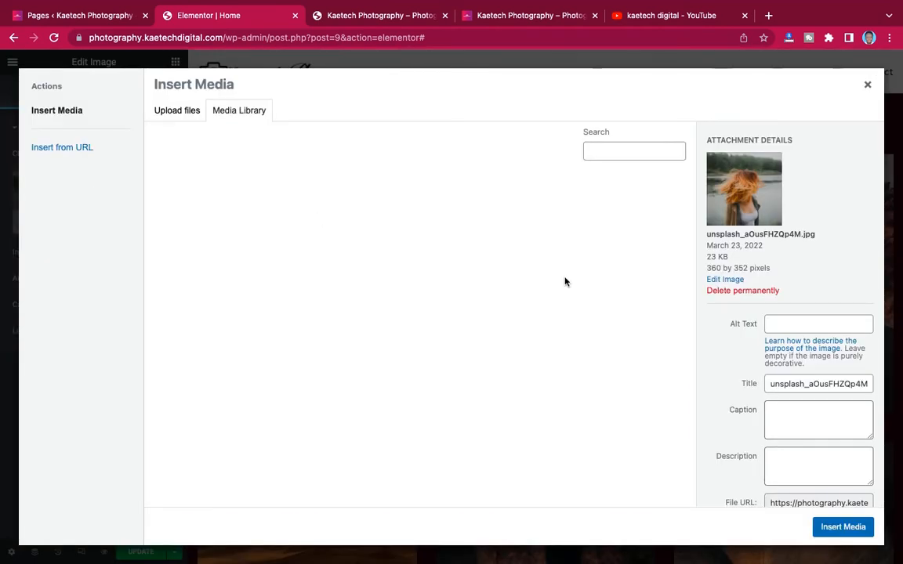
left_click(524, 16)
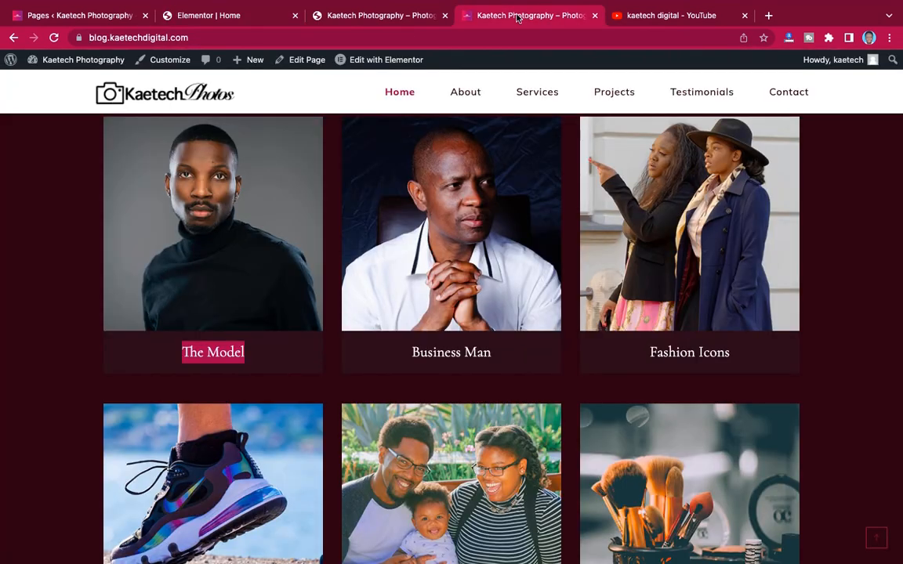
left_click(235, 16)
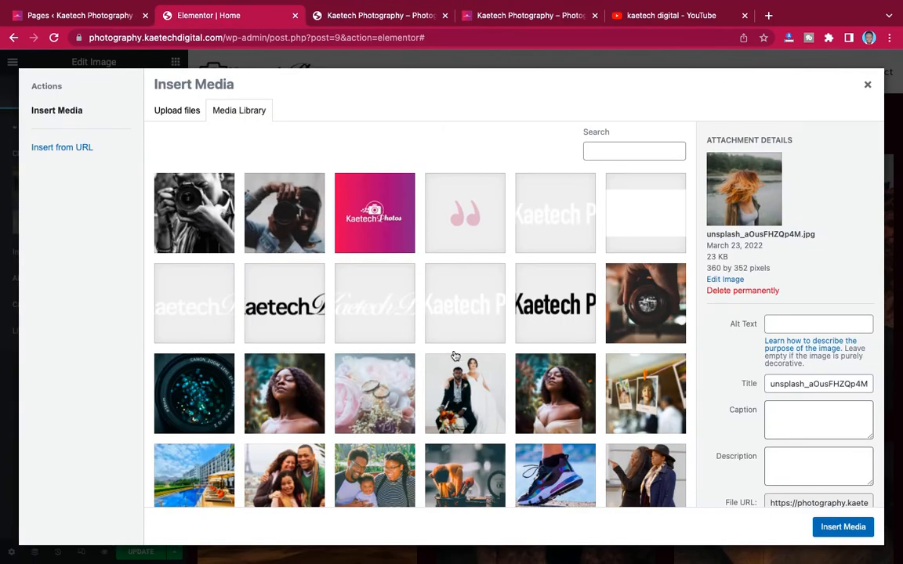
scroll(455, 356, "down", 3)
scroll(456, 357, "down", 3)
scroll(455, 356, "up", 2)
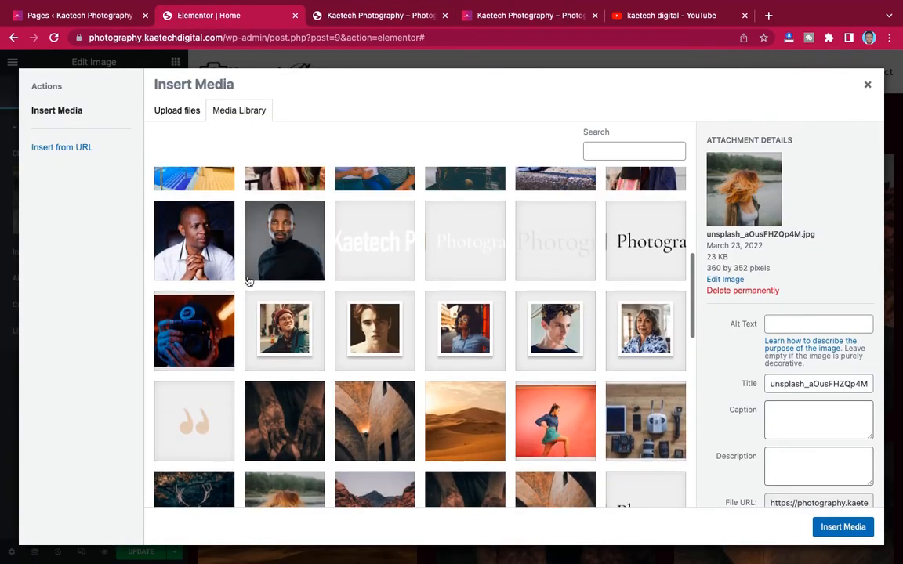
left_click(208, 257)
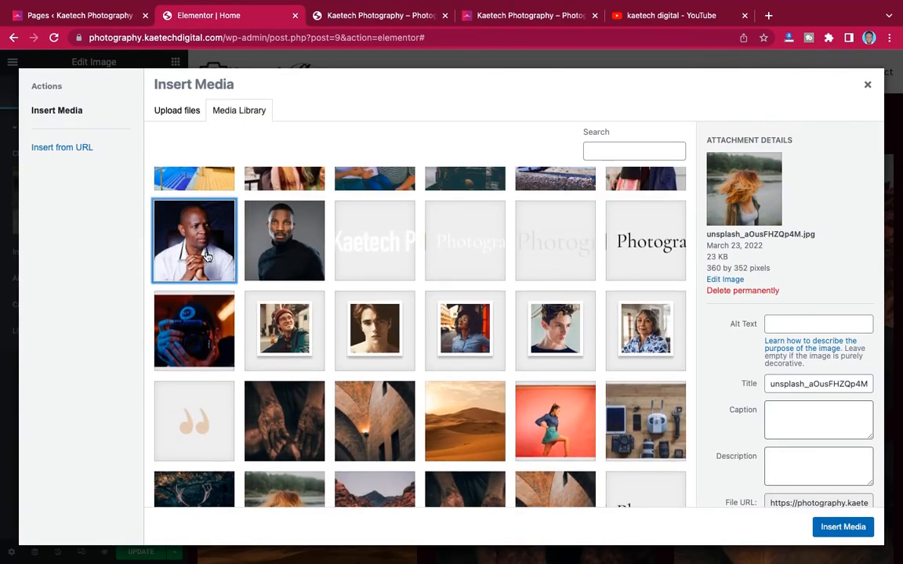
left_click(842, 528)
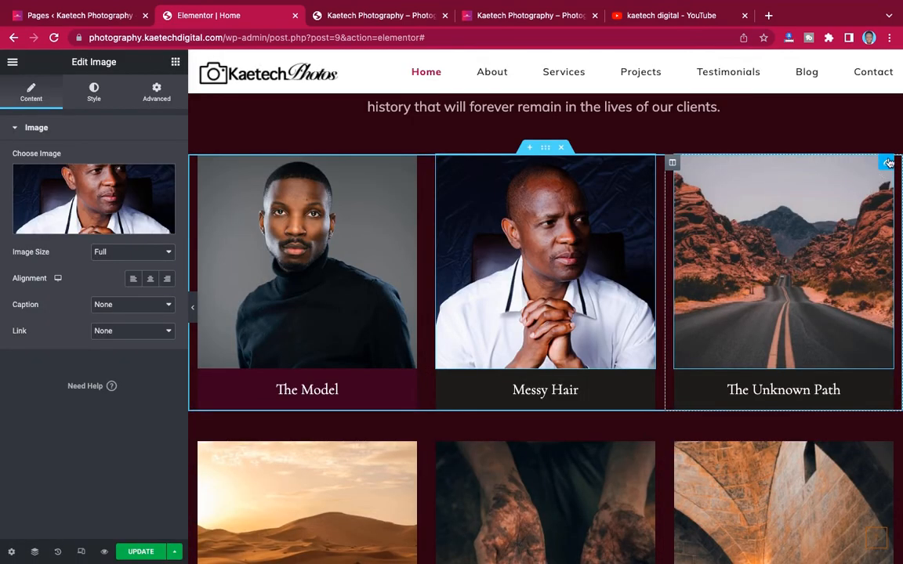
- Replace The Unknown Path photo with the two-women photo 3.jpg
left_click(888, 162)
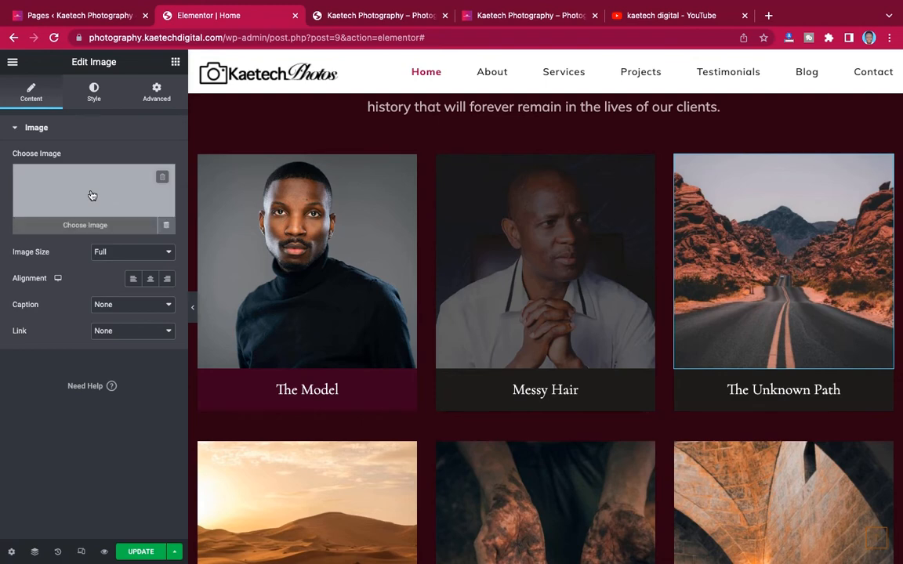
left_click(92, 195)
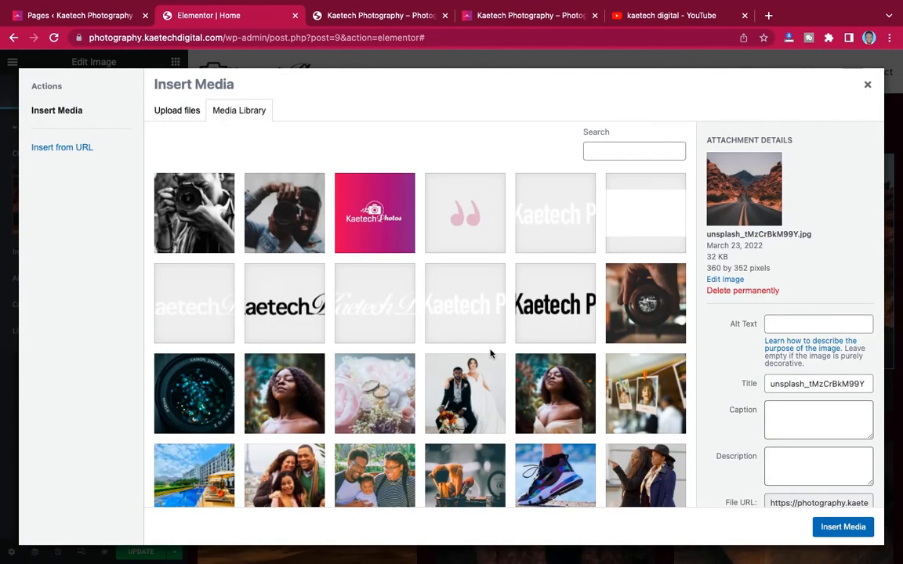
scroll(474, 365, "down", 3)
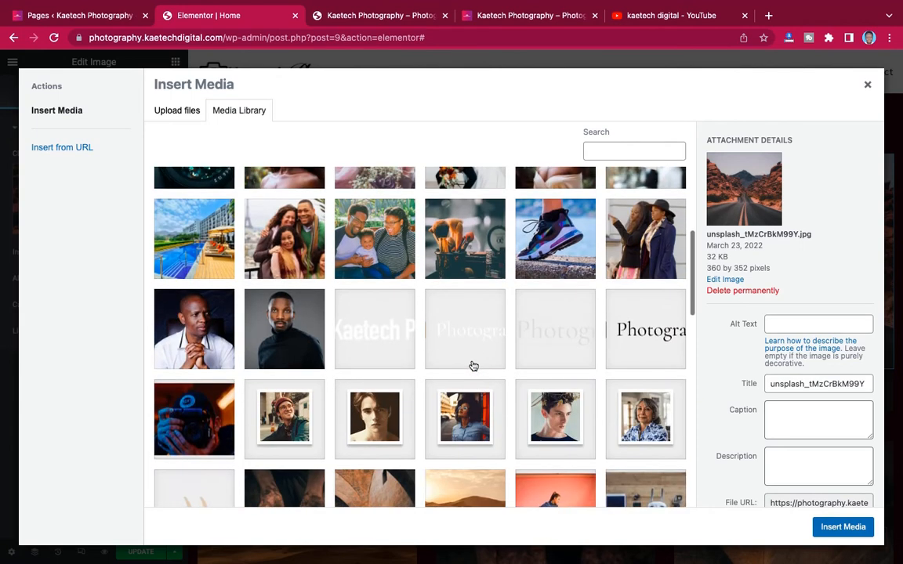
left_click(615, 294)
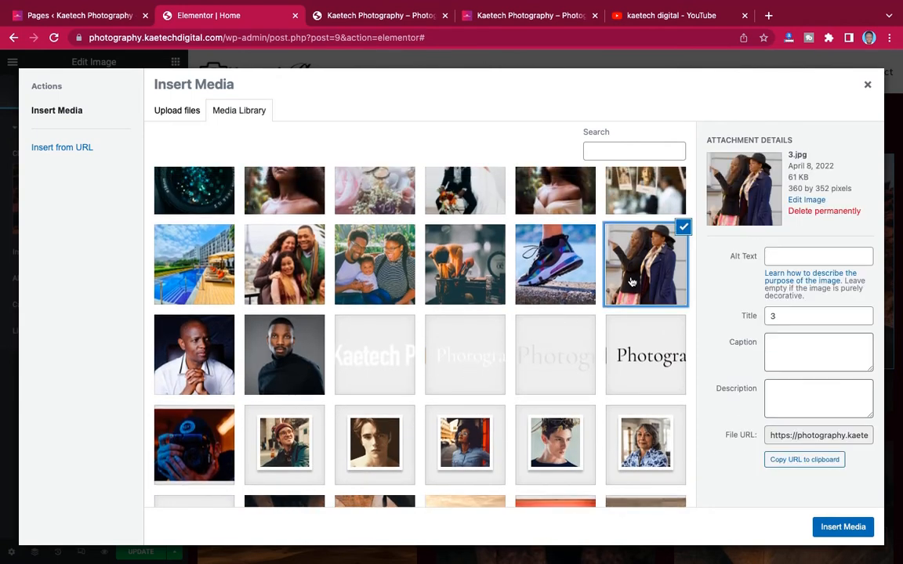
left_click(837, 525)
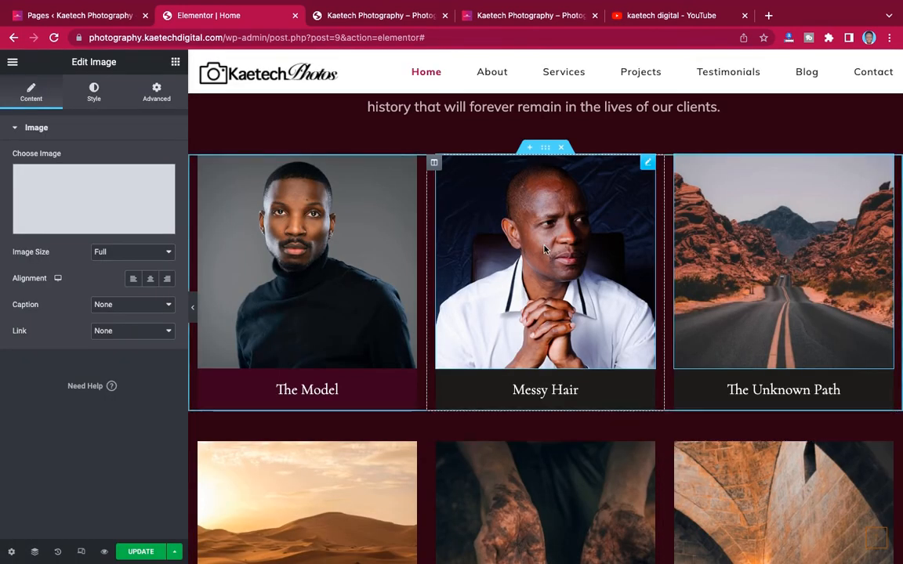
- Replace the Forbidden Desert photo with the sneaker photo 4.jpg
scroll(547, 250, "down", 1)
scroll(509, 255, "down", 3)
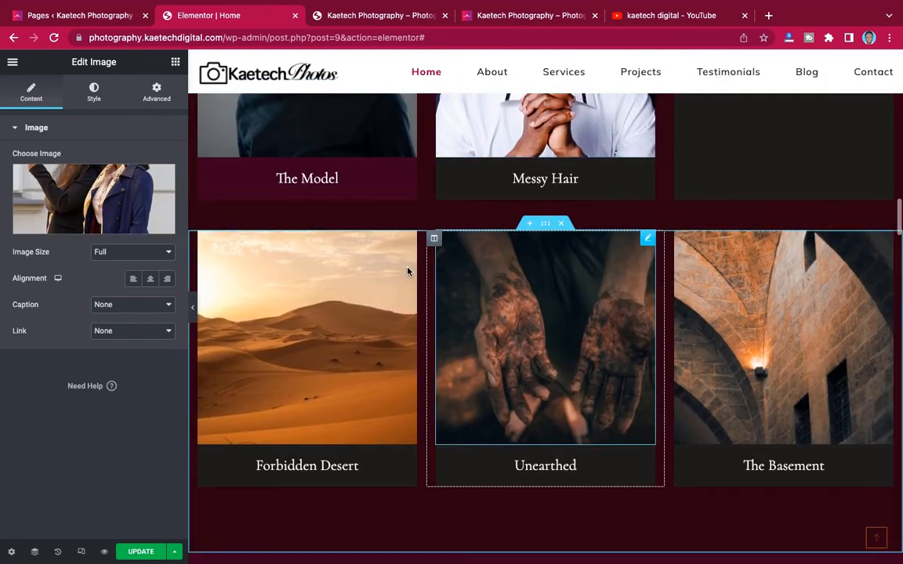
left_click(97, 200)
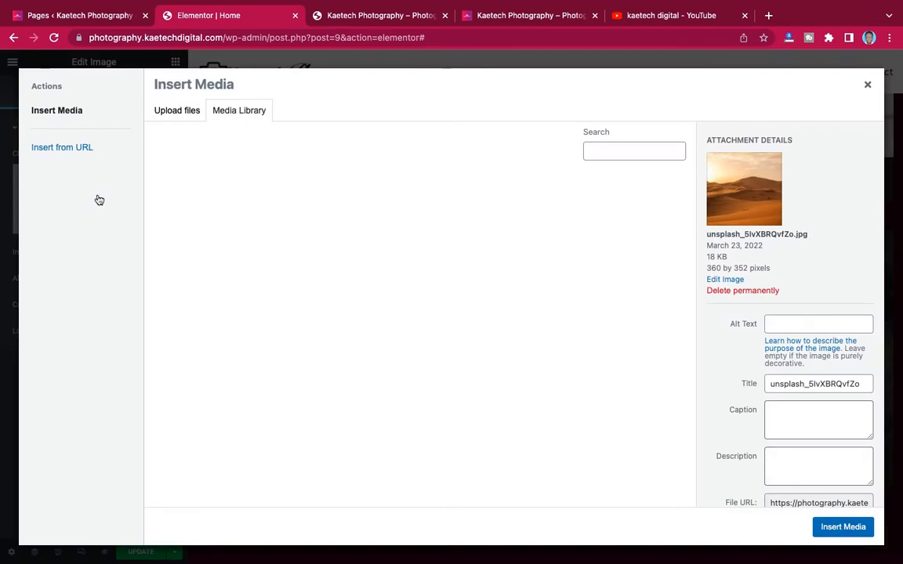
left_click(563, 318)
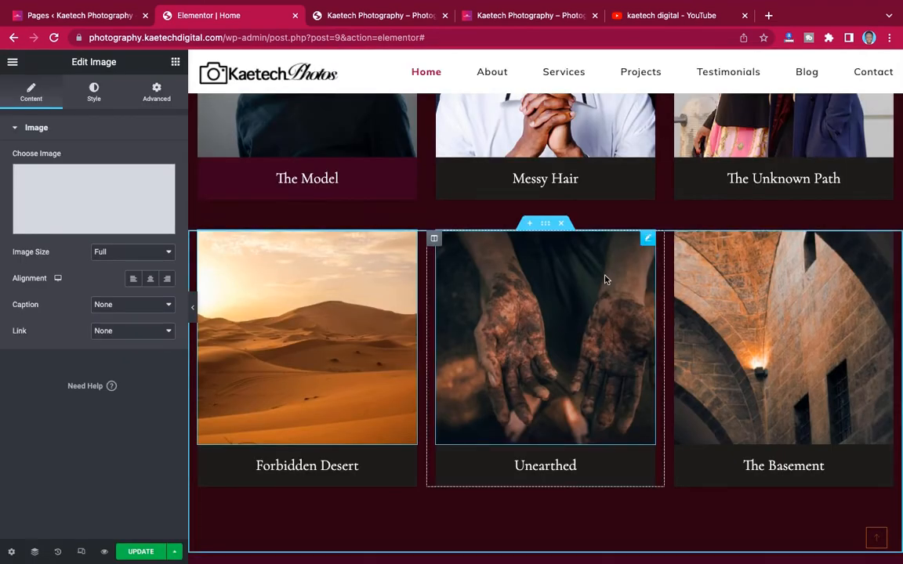
scroll(604, 279, "up", 4)
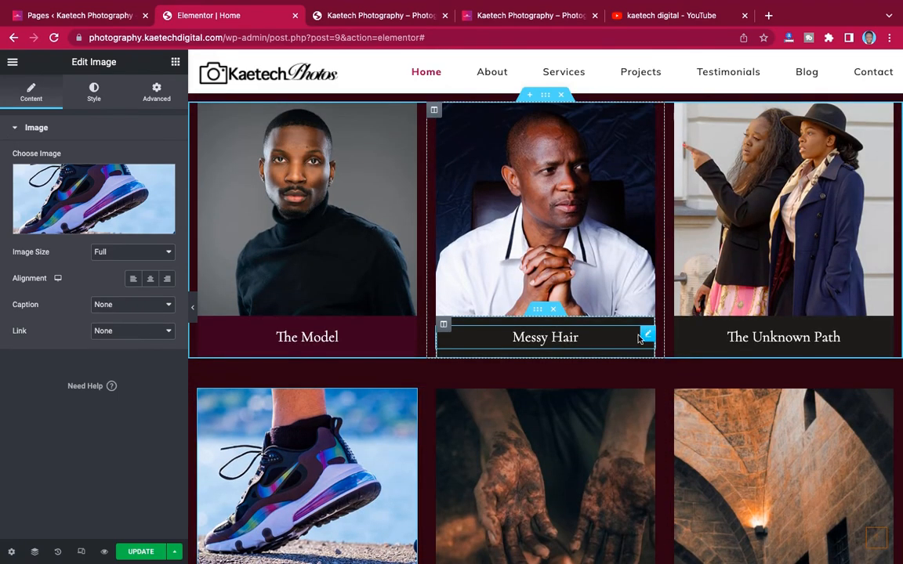
- Change the second tile's Messy Hair title to 'Business Man', as on the live site
left_click(516, 18)
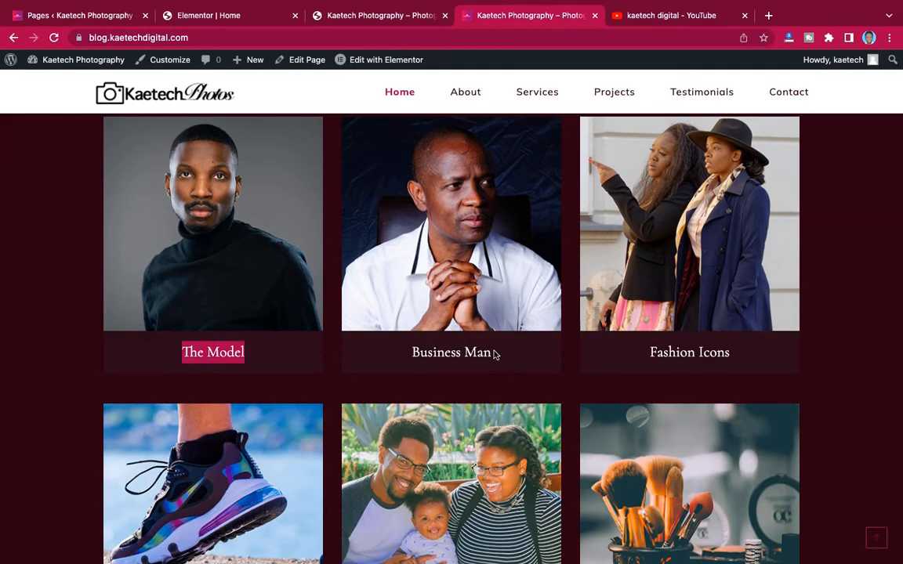
left_click_drag(495, 354, 376, 352)
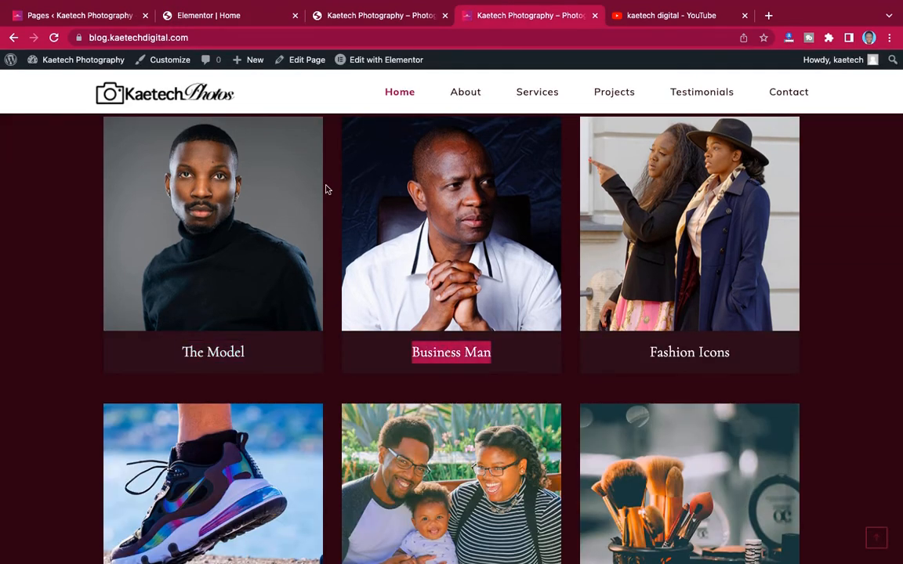
left_click(227, 18)
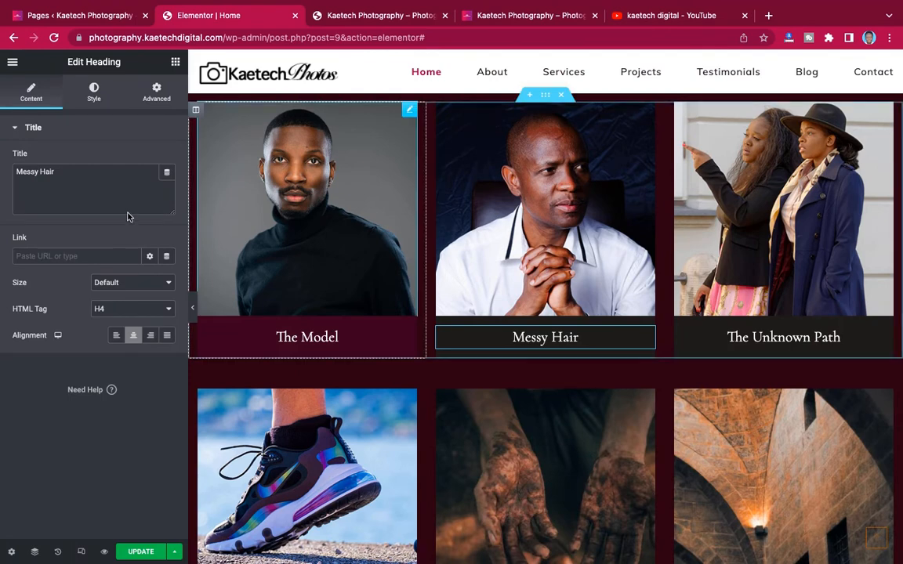
triple_click(13, 170)
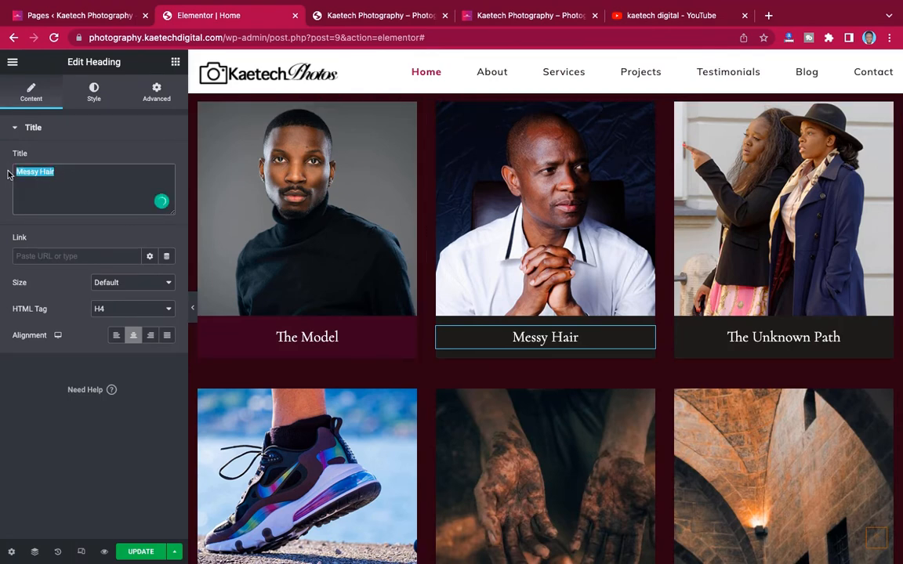
type("Business Man")
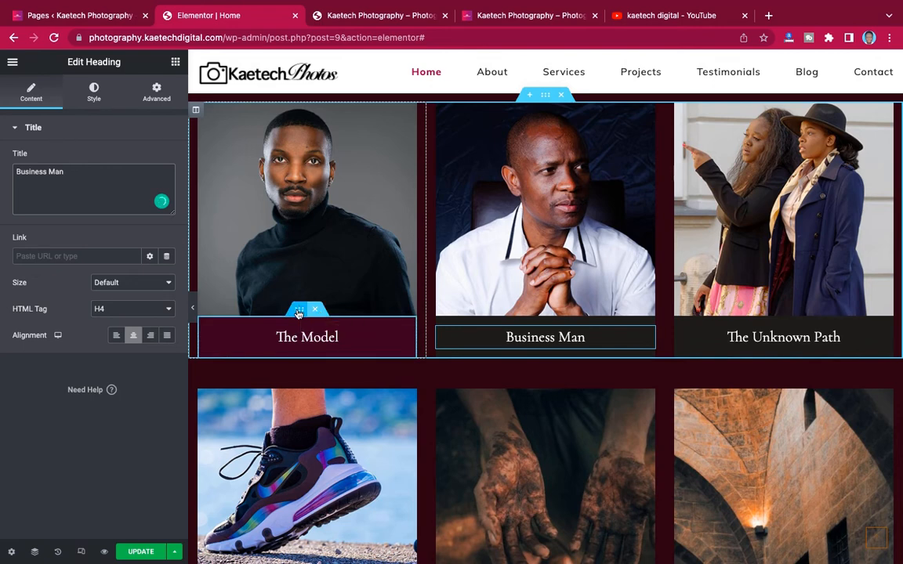
- Copy The Model caption card's maroon style and paste it onto the Business Man card
right_click(299, 313)
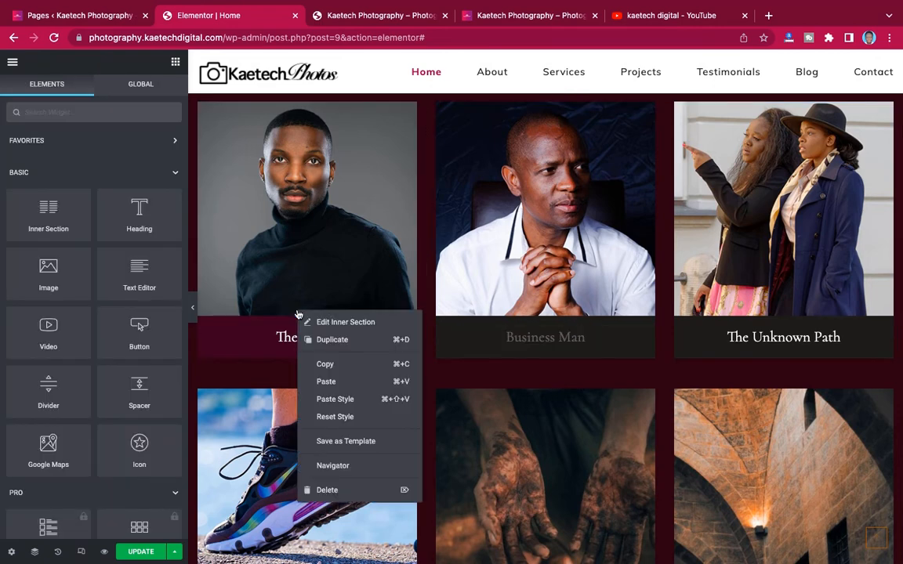
left_click(325, 366)
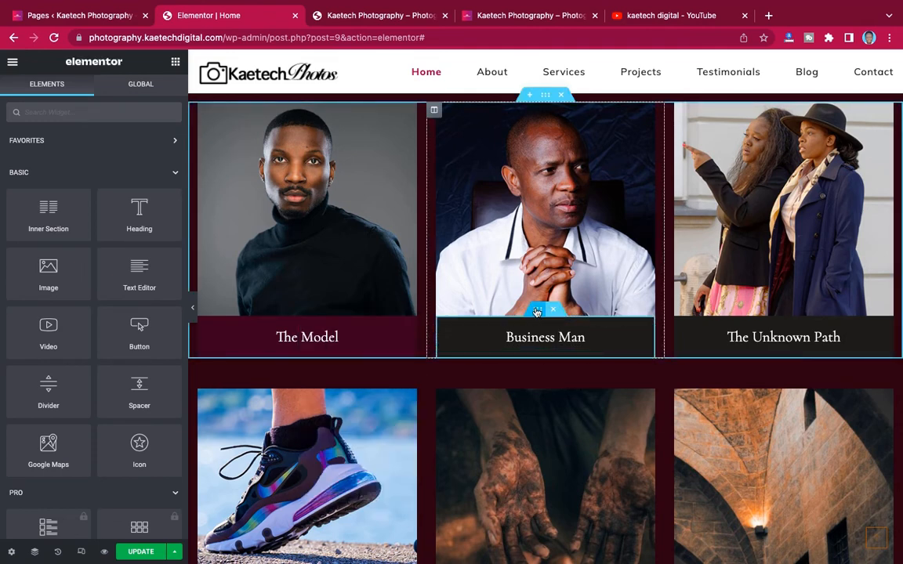
right_click(537, 312)
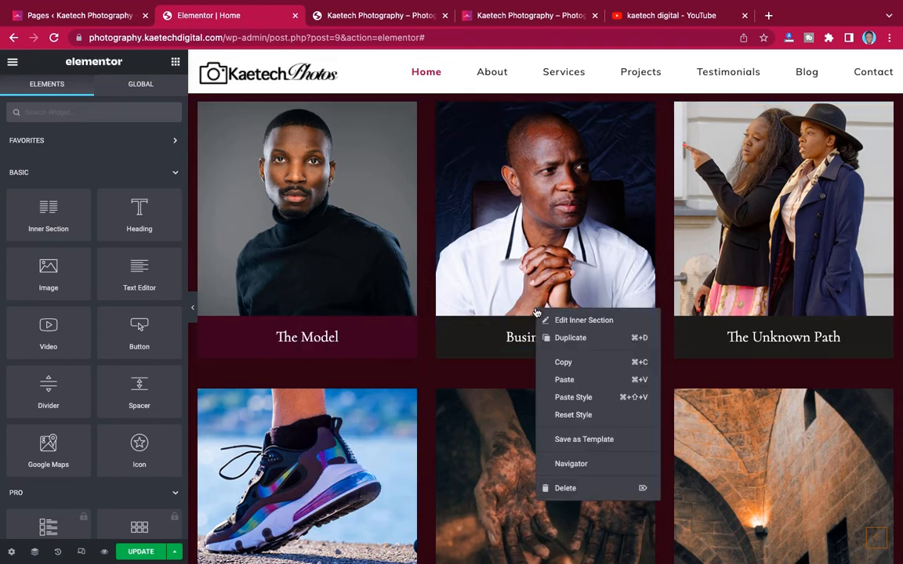
left_click(574, 399)
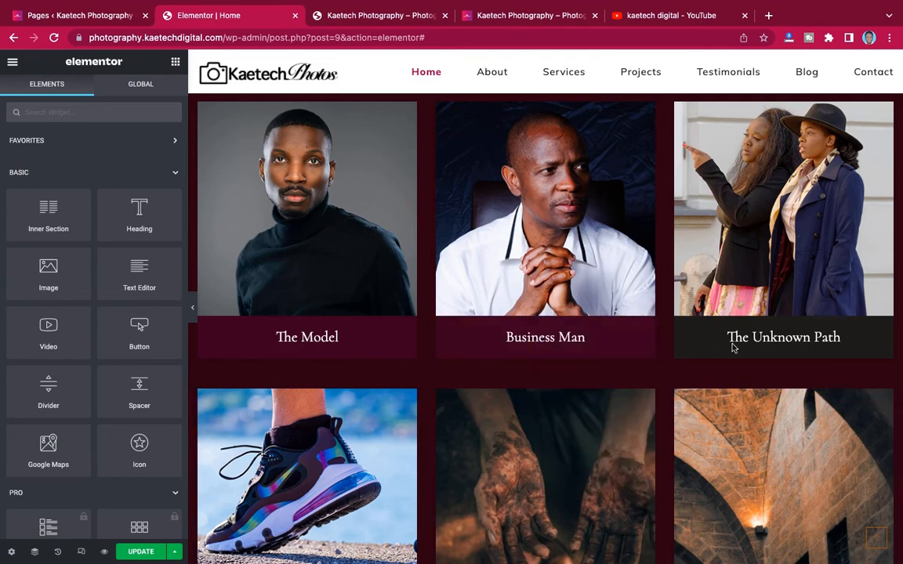
- Paste the maroon caption style onto The Unknown Path, The Basement, Unearthed and Forbidden Desert captions
right_click(776, 313)
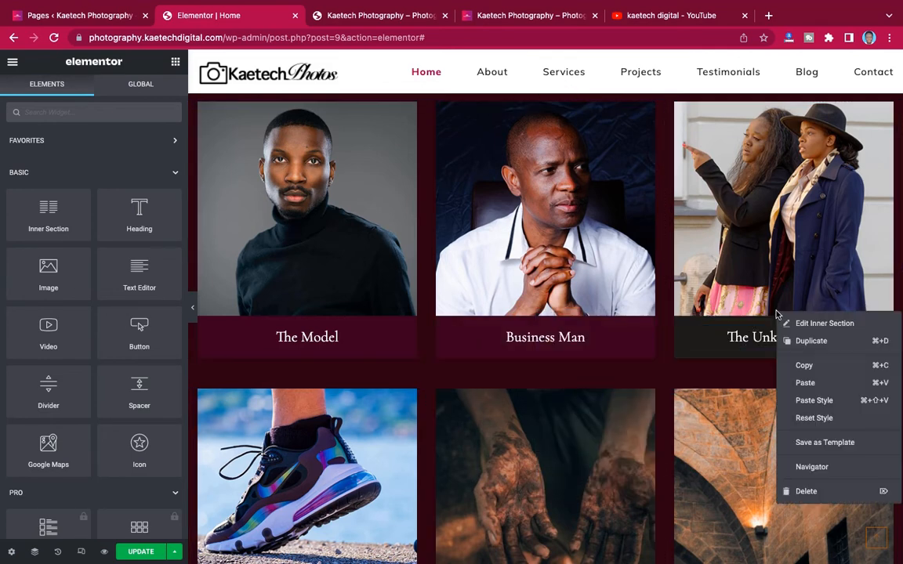
left_click(792, 400)
scroll(772, 375, "down", 3)
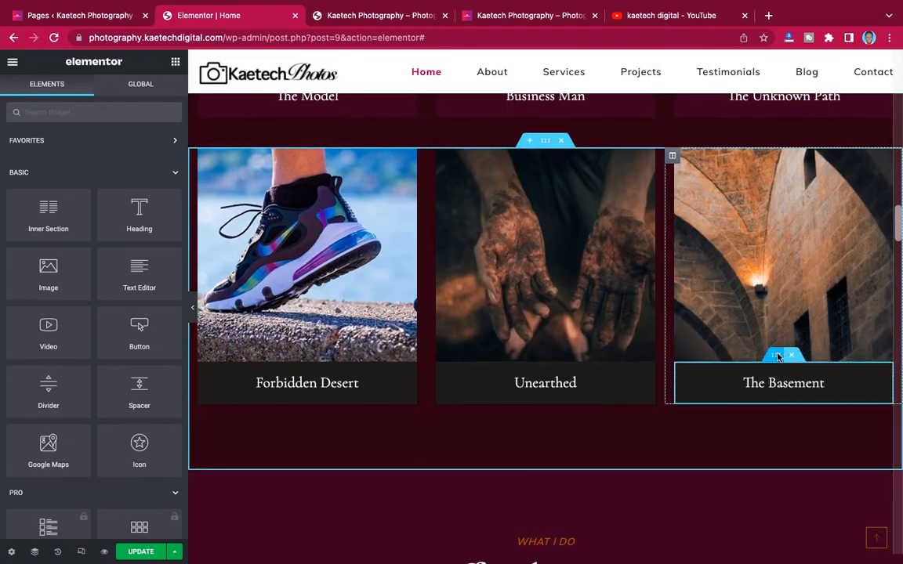
right_click(775, 358)
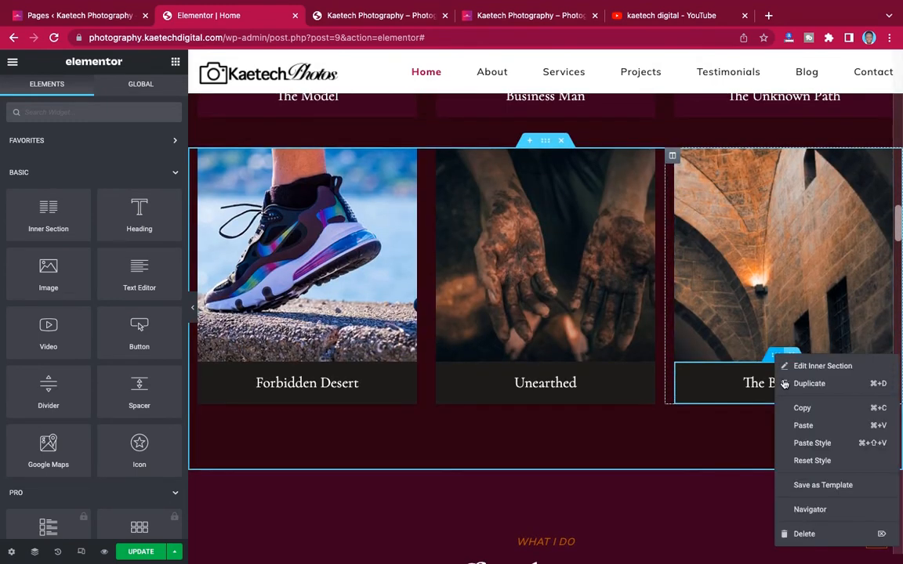
left_click(808, 444)
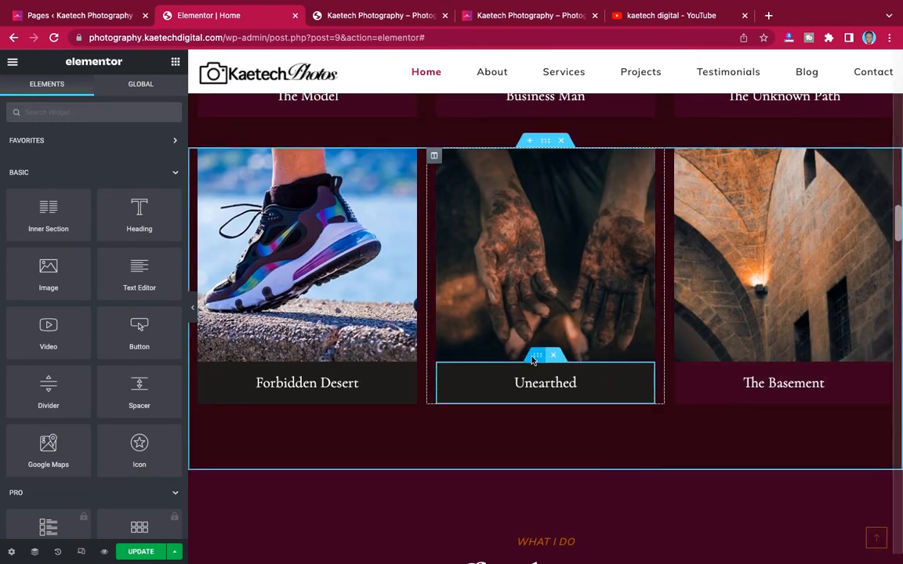
right_click(536, 358)
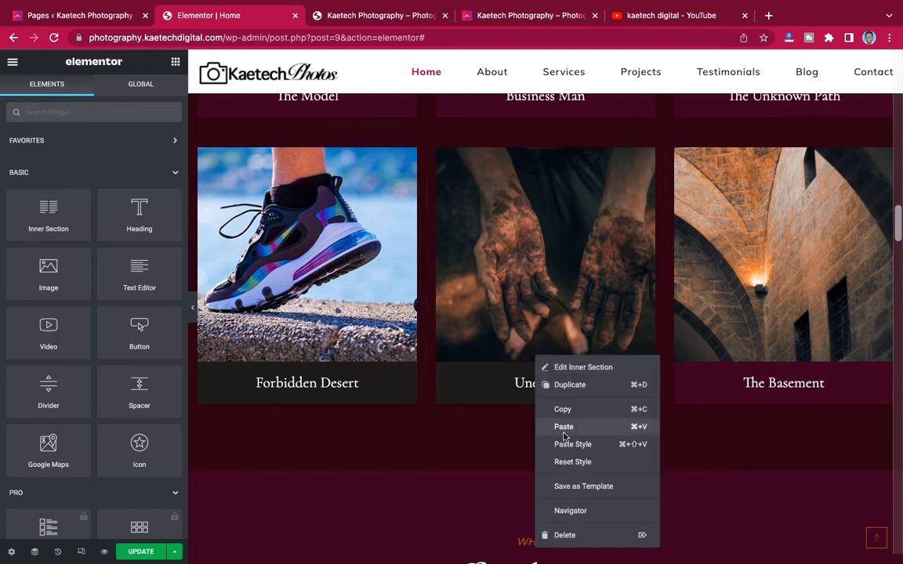
key("super+shift+v")
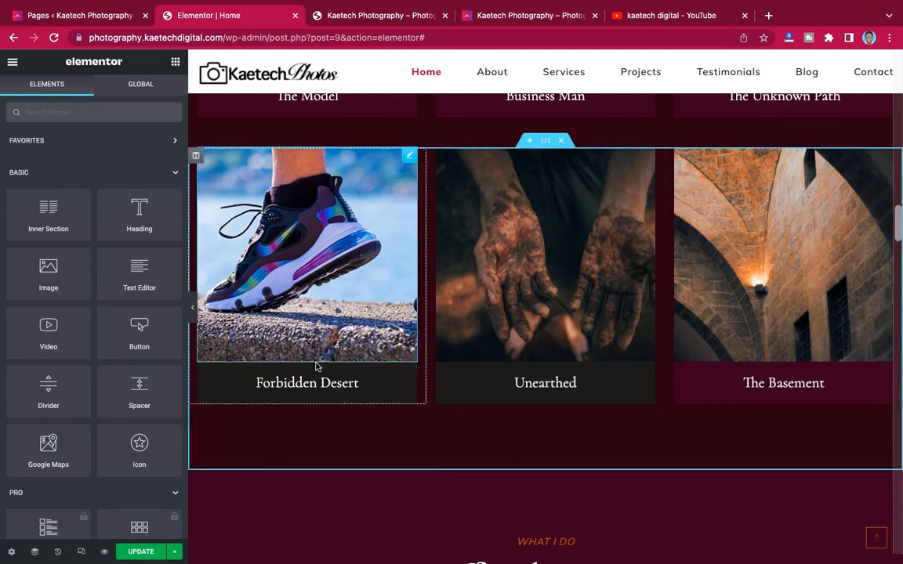
right_click(298, 357)
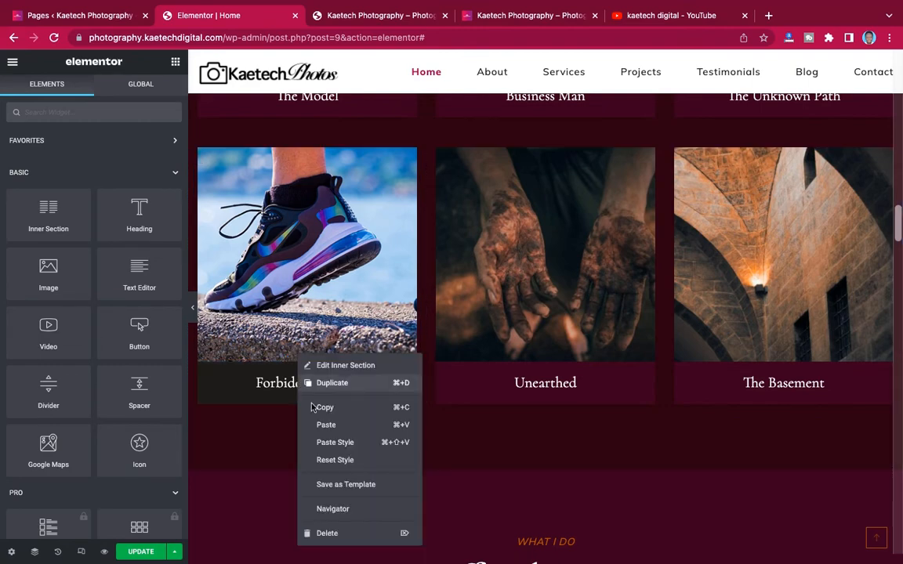
left_click(335, 443)
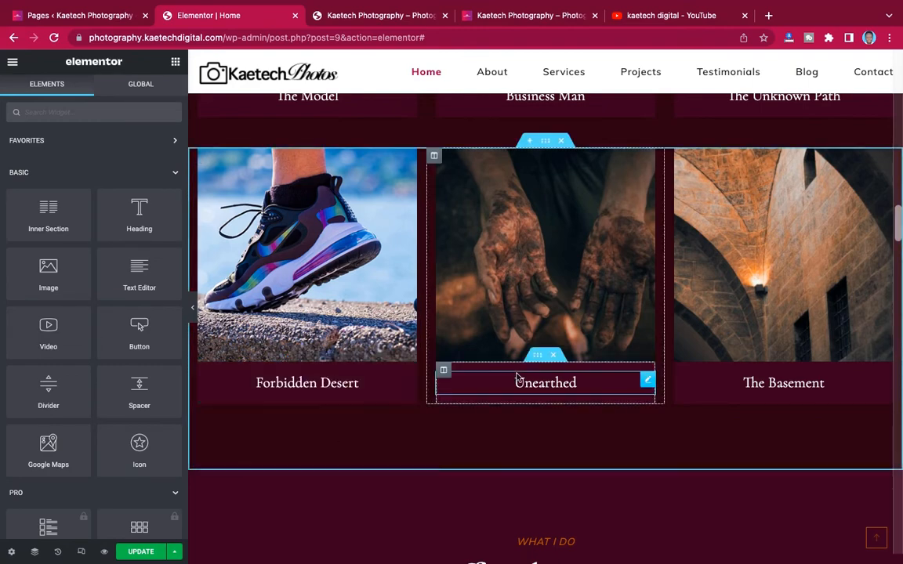
- Select the LATEST PROJECTS label and check the crimson colour used by the counter numbers
scroll(519, 383, "down", 5)
scroll(520, 379, "up", 5)
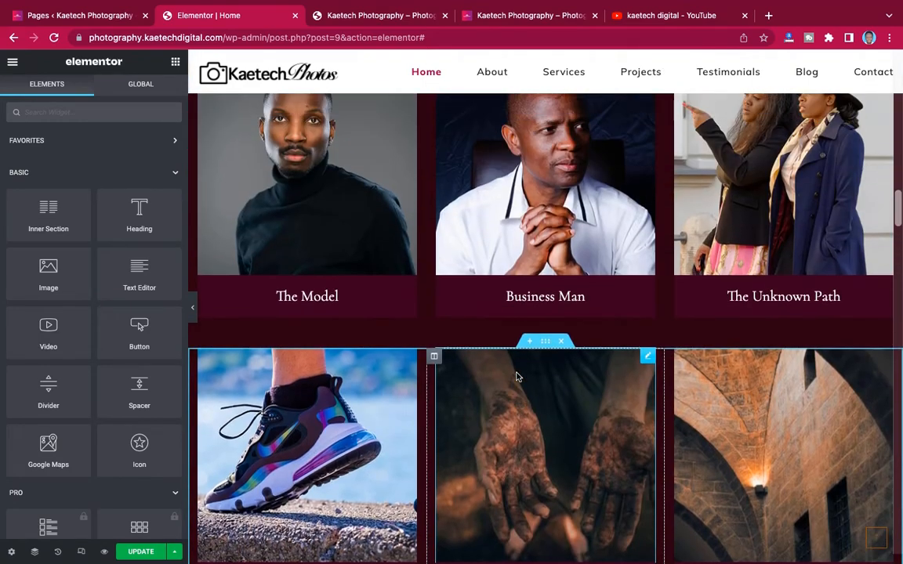
scroll(516, 373, "down", 2)
scroll(655, 312, "up", 6)
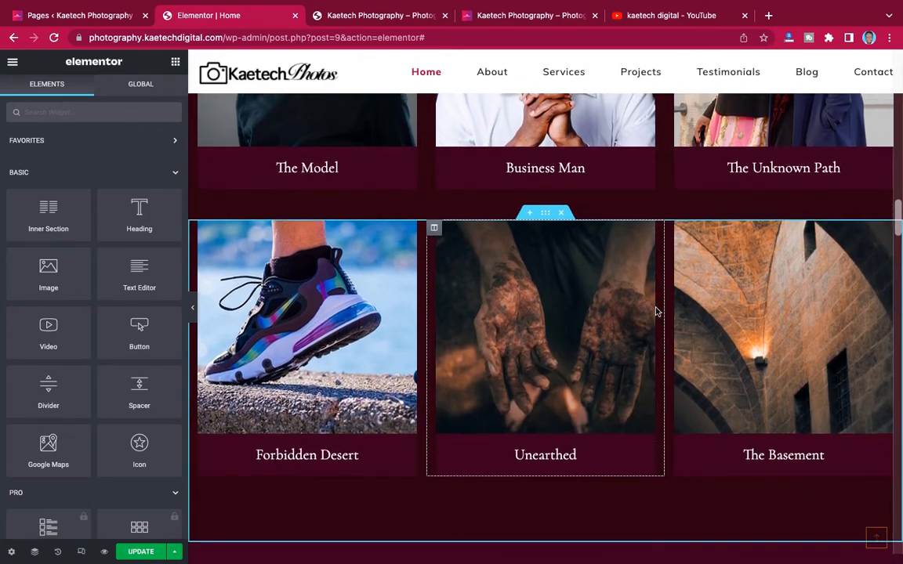
scroll(657, 312, "down", 1)
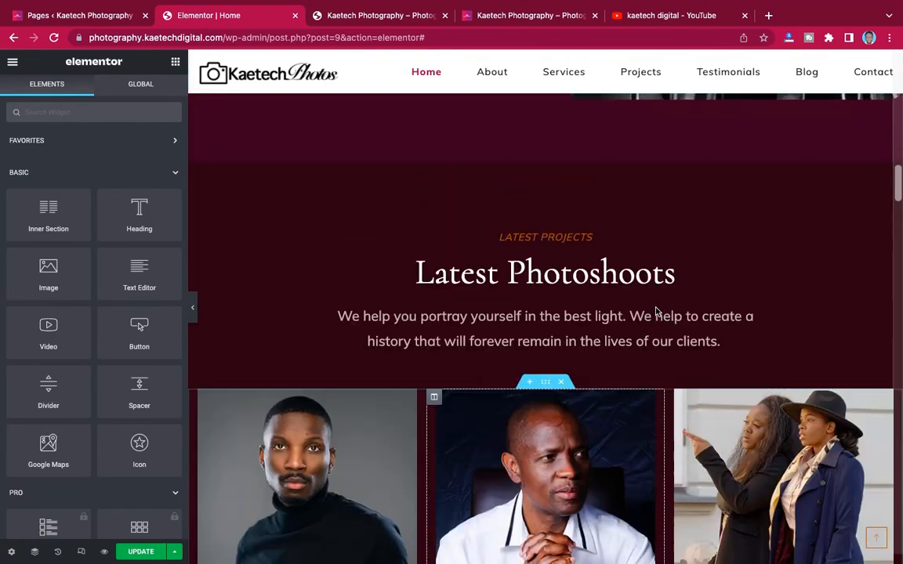
scroll(657, 312, "up", 3)
scroll(657, 312, "down", 5)
scroll(657, 312, "up", 1)
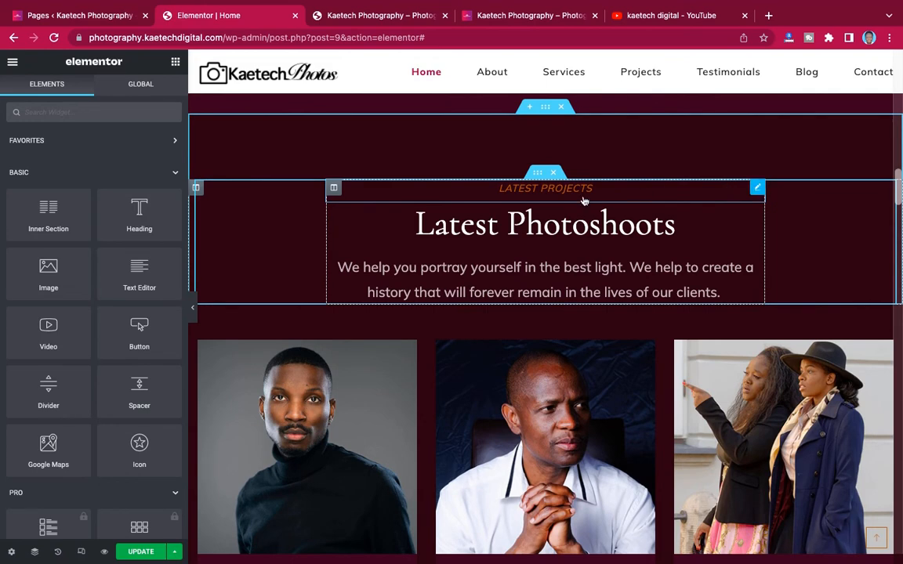
left_click(397, 198)
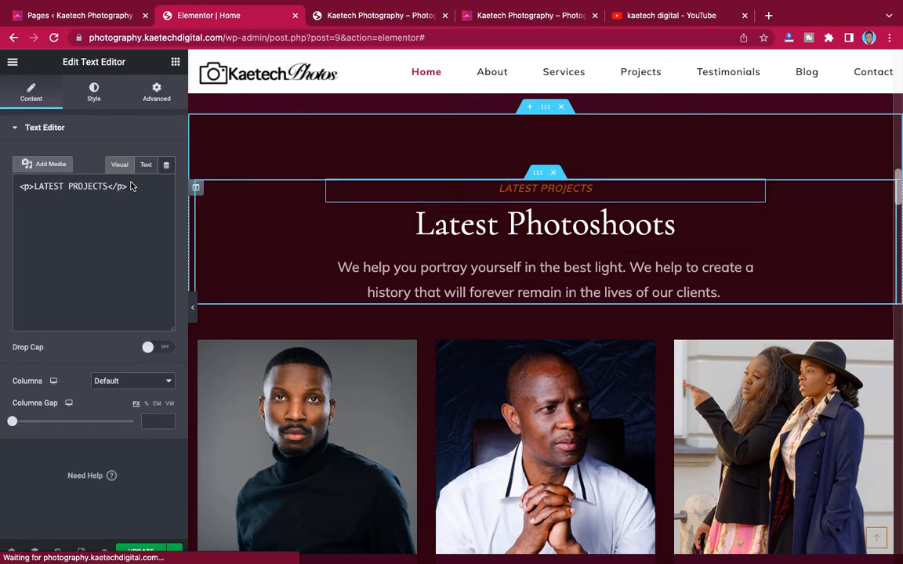
scroll(239, 205, "up", 3)
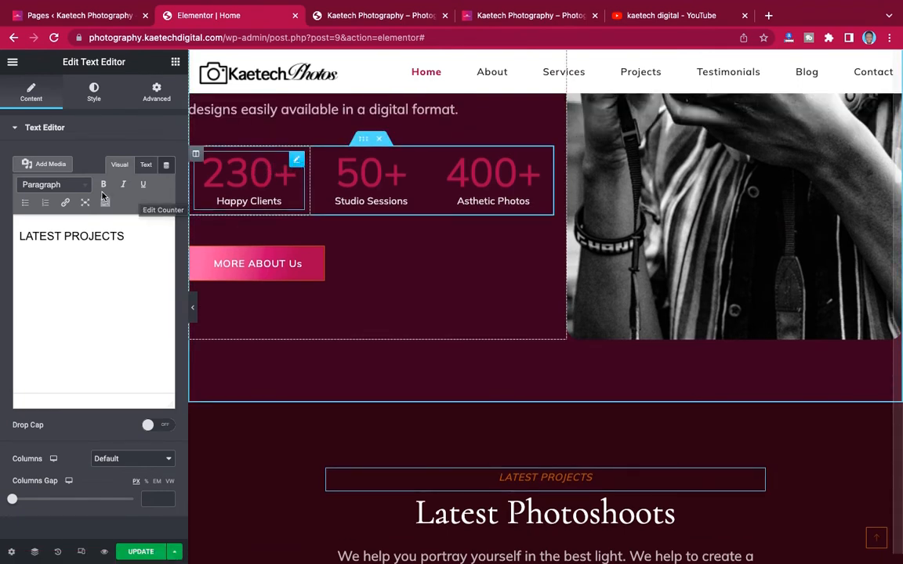
left_click(167, 159)
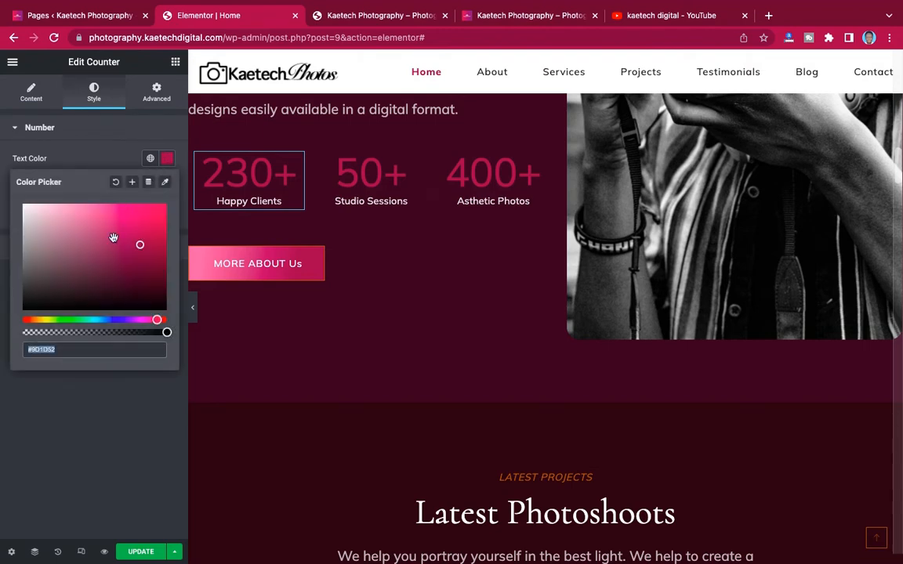
scroll(495, 468, "down", 4)
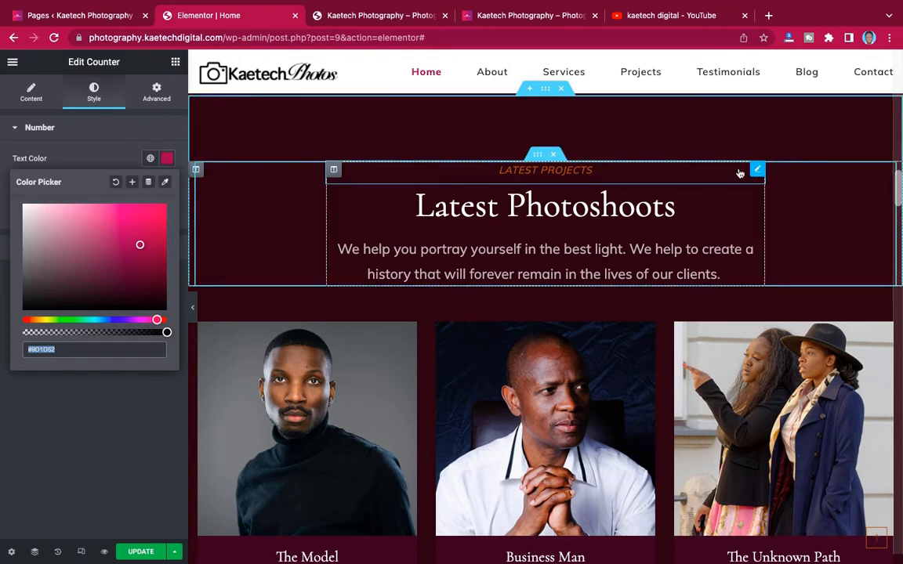
- Set the LATEST PROJECTS text colour to crimson, replacing orange #AB5D00
left_click(94, 94)
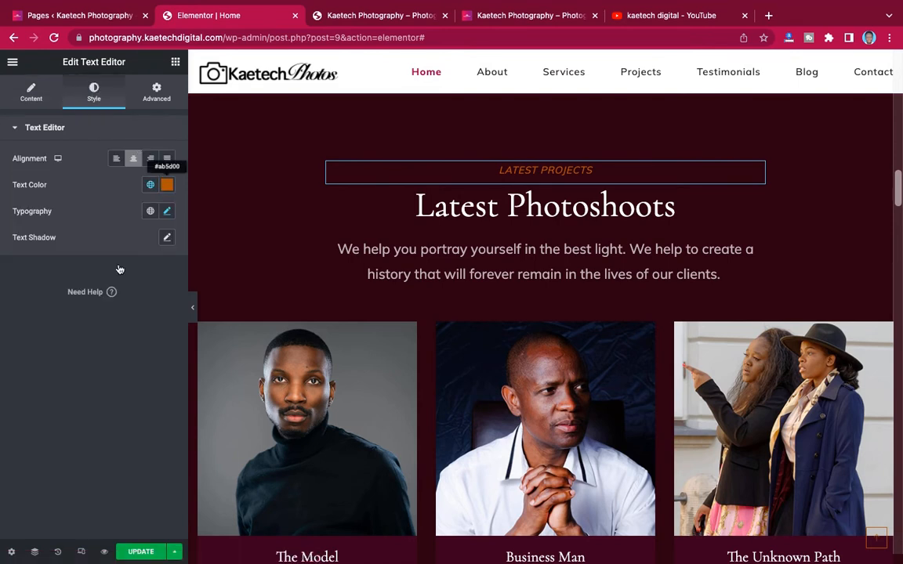
left_click(167, 184)
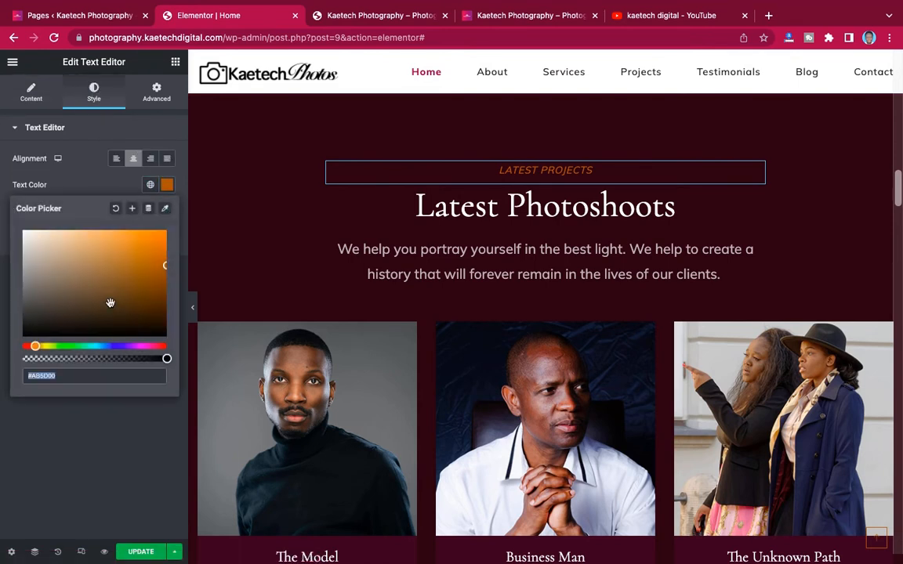
key("ctrl+v")
left_click(80, 170)
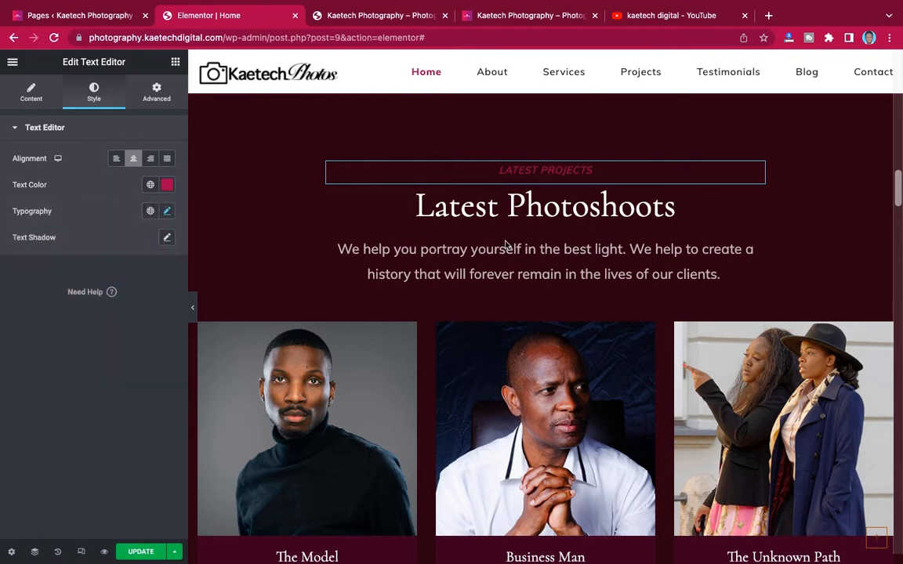
scroll(506, 245, "down", 5)
- Select the services section and show its Style settings
scroll(506, 245, "down", 5)
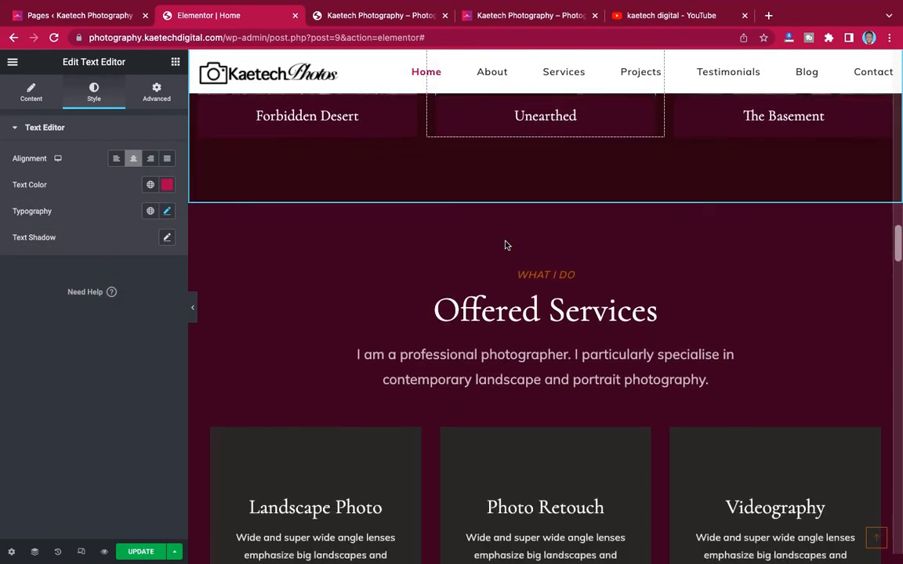
scroll(506, 243, "up", 1)
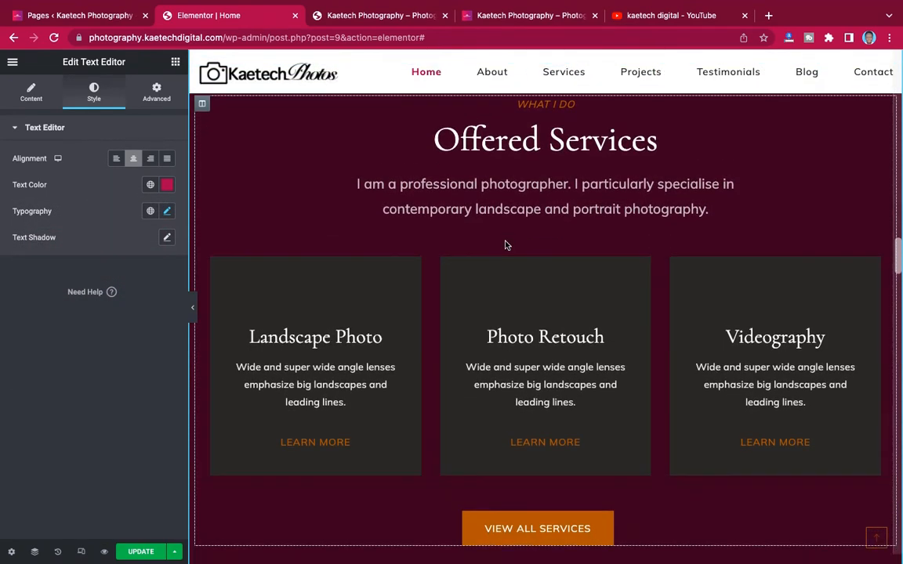
scroll(488, 214, "up", 12)
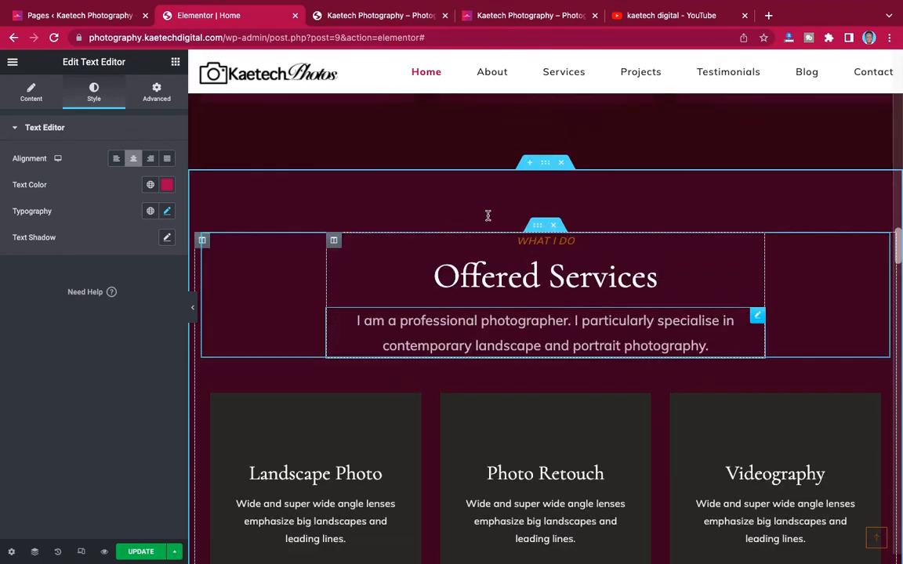
scroll(486, 217, "up", 2)
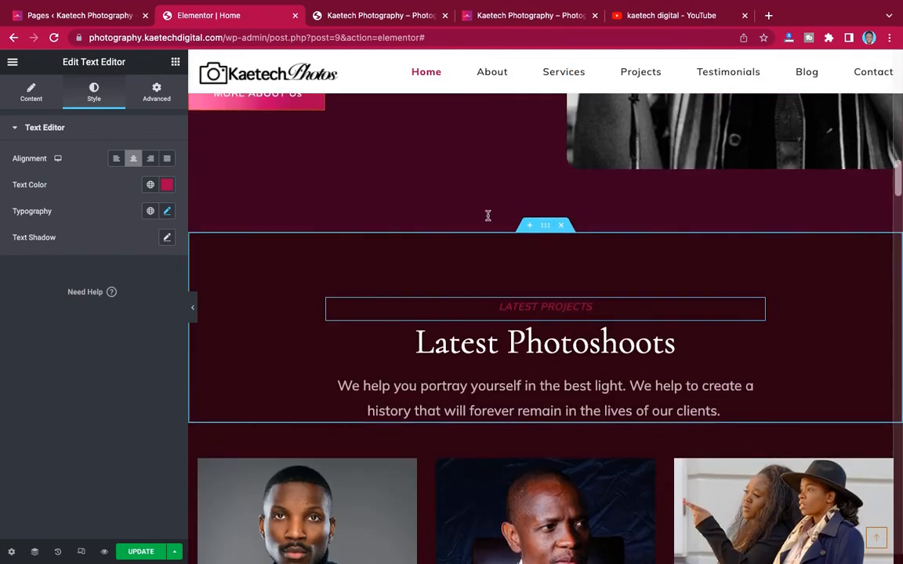
scroll(487, 217, "down", 1)
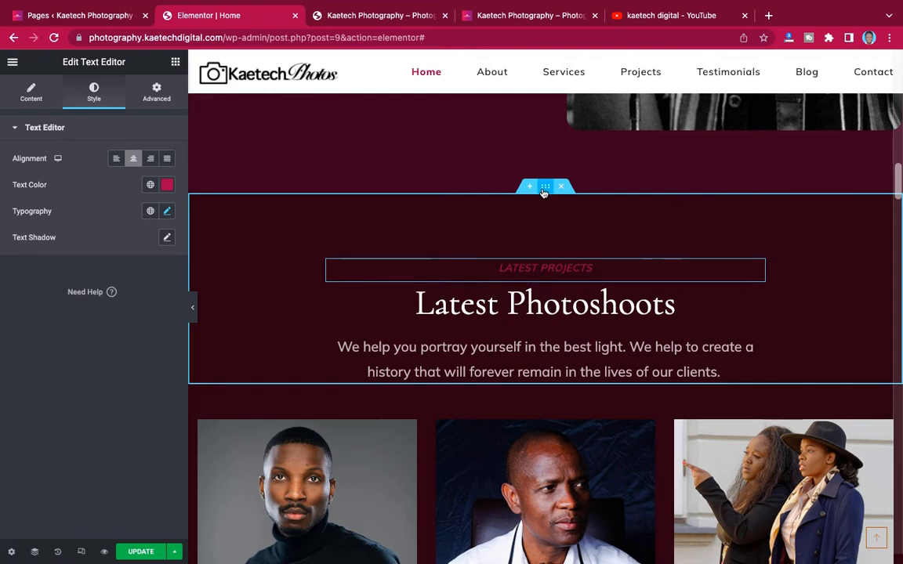
left_click(388, 199)
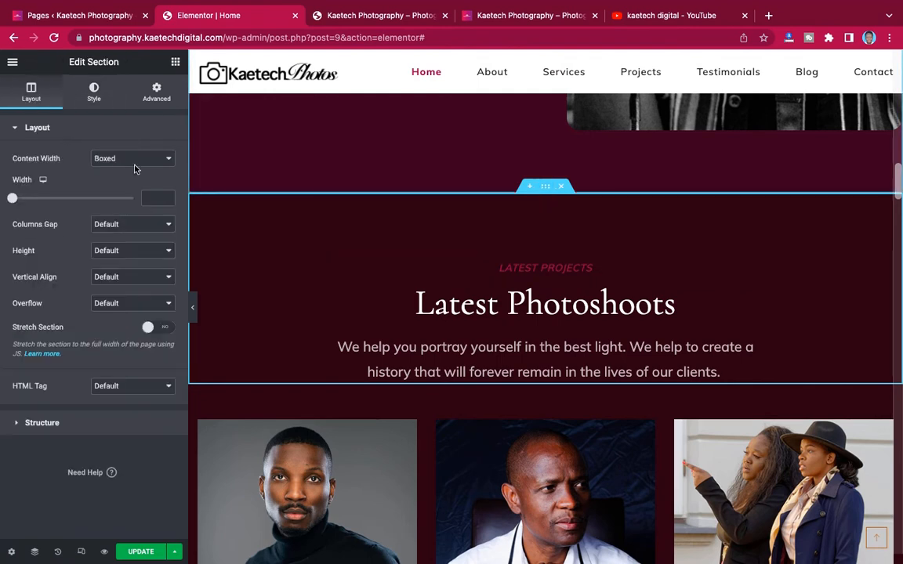
left_click(94, 92)
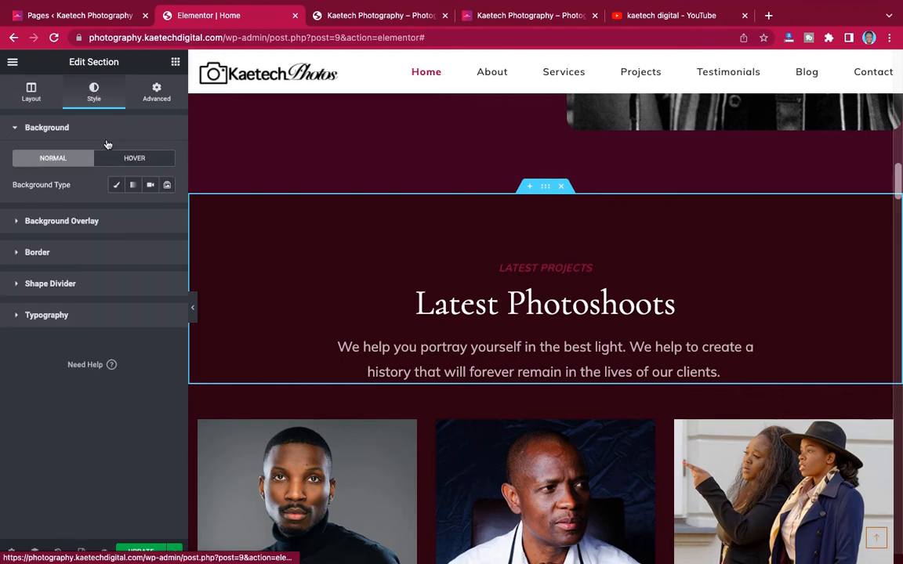
- Give the section a Classic #280111 background, then select the Landscape Photo column
scroll(519, 247, "down", 1)
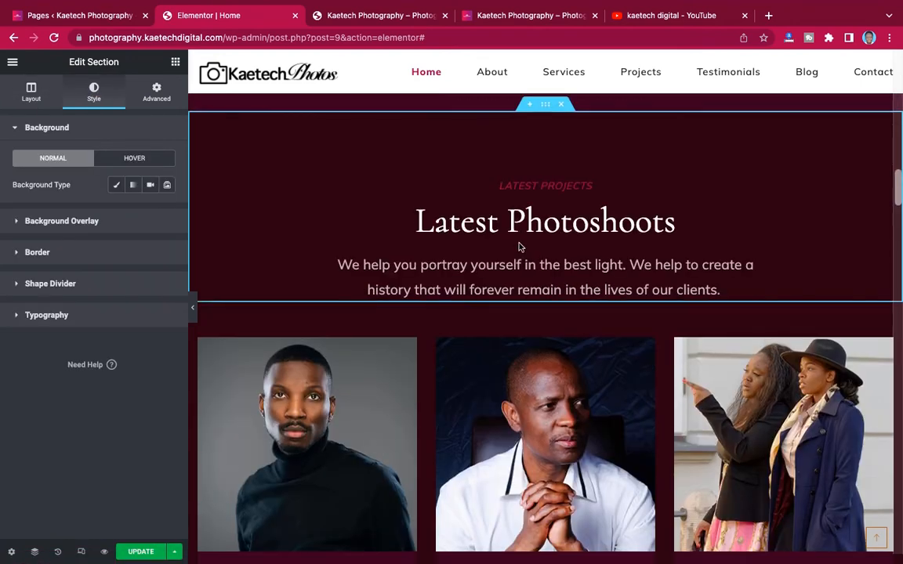
scroll(484, 323, "up", 6)
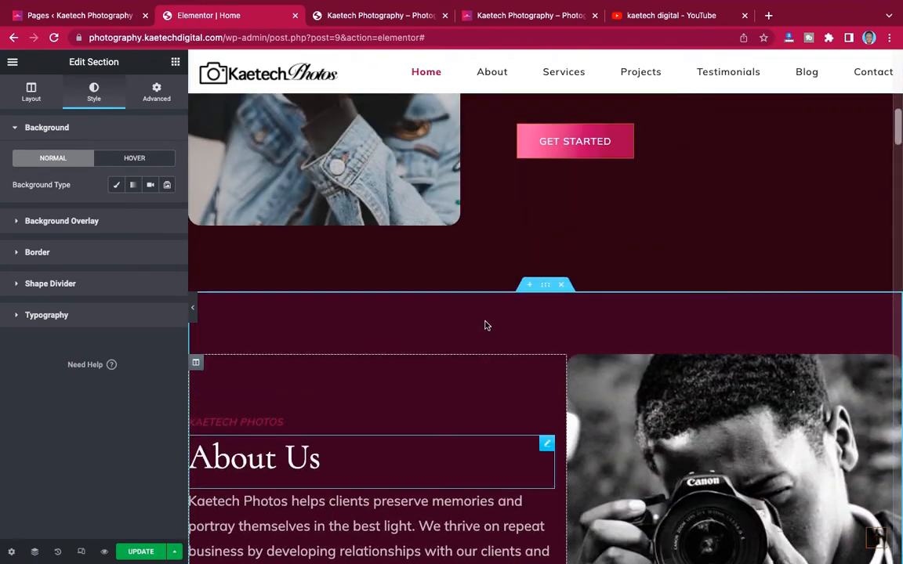
scroll(484, 323, "up", 6)
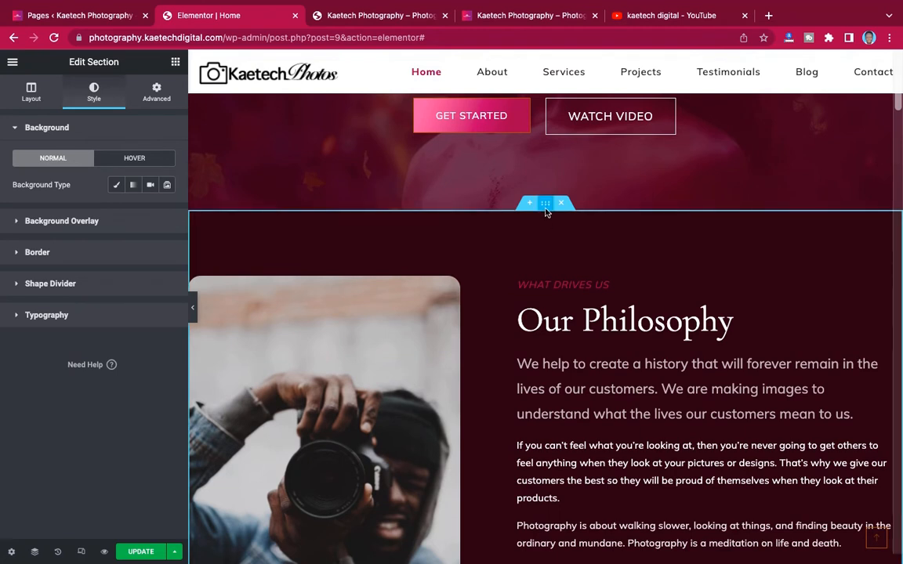
left_click(116, 185)
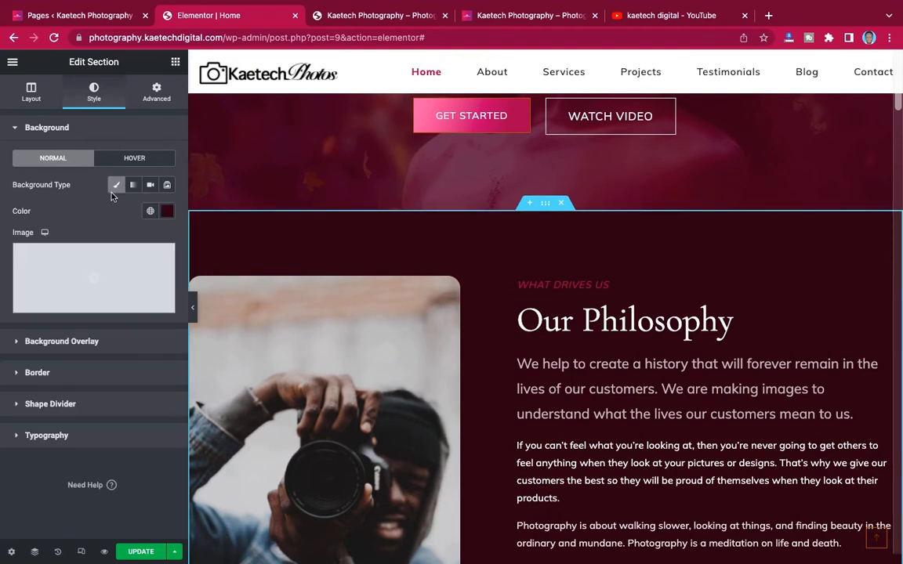
left_click(168, 213)
key("super+c")
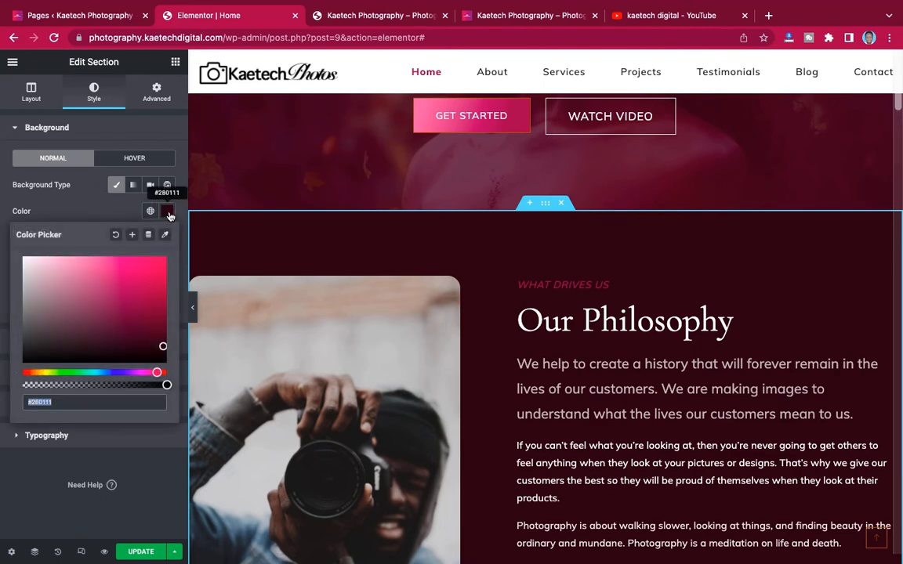
scroll(505, 367, "down", 15)
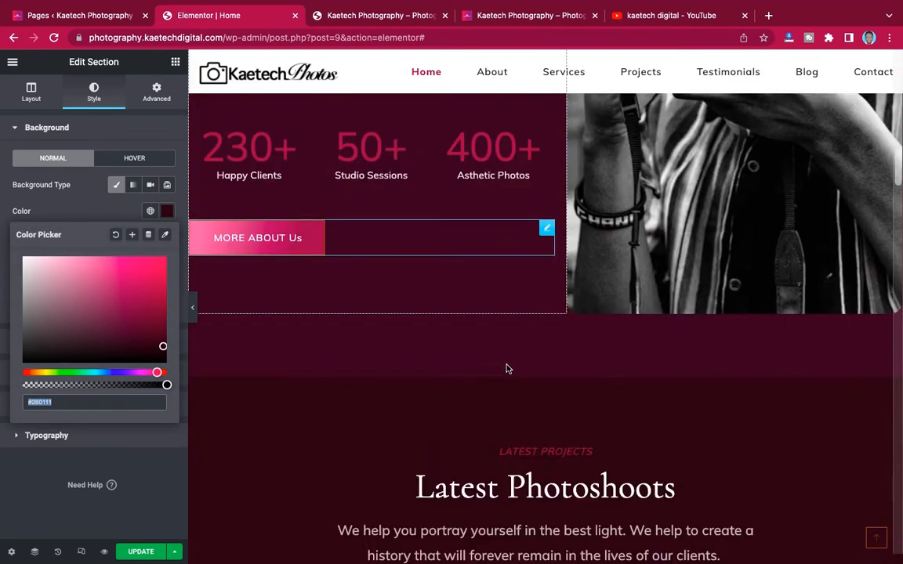
scroll(505, 365, "down", 5)
scroll(508, 369, "up", 2)
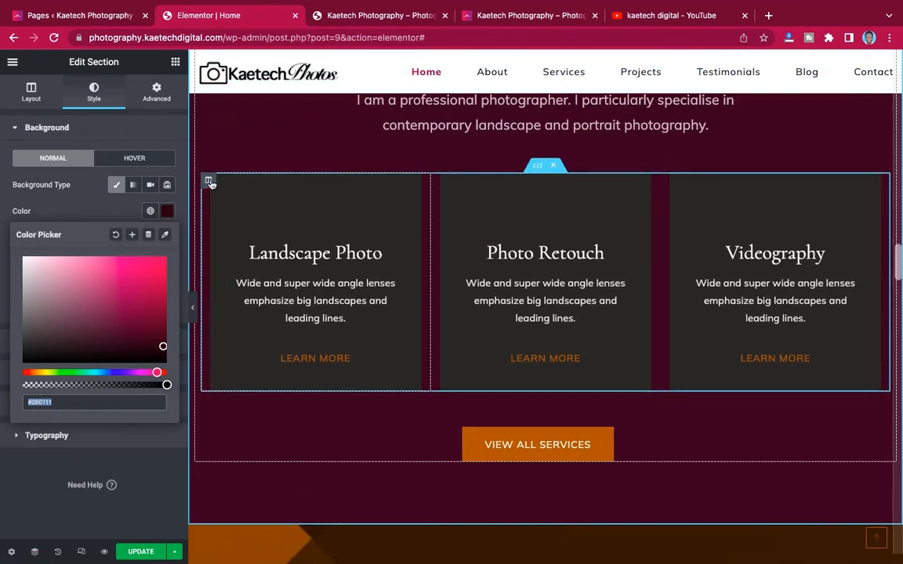
left_click(209, 182)
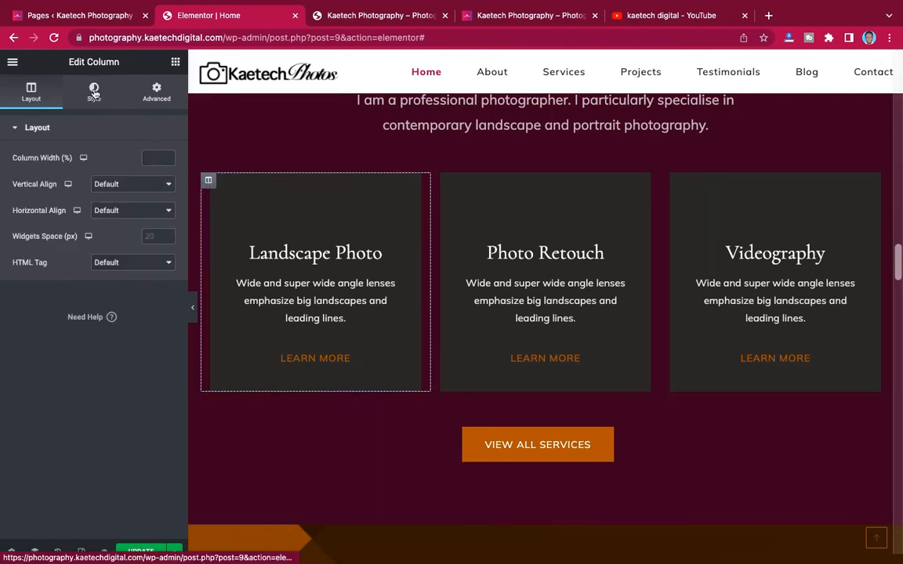
- Paste #280111 as the background colour of the Landscape Photo, Photo Retouch and Videography columns
left_click(209, 182)
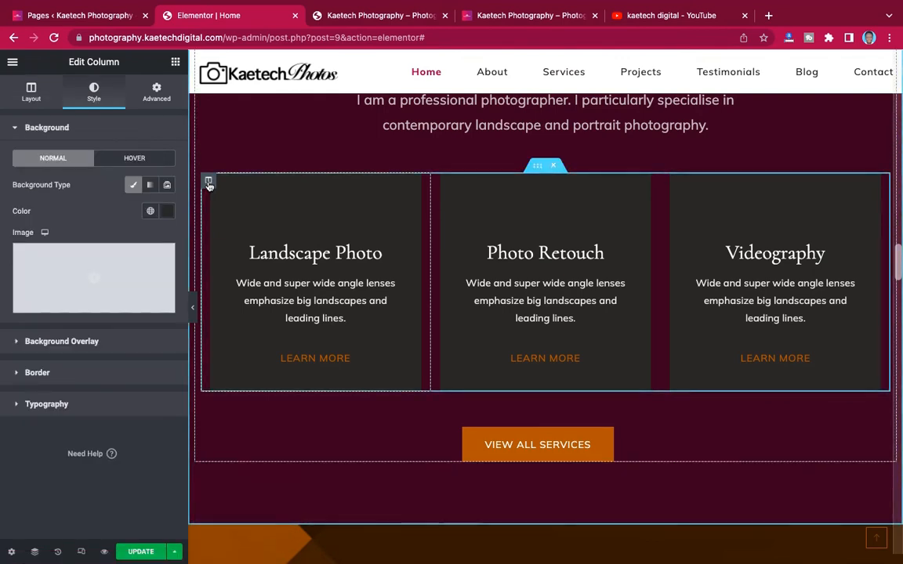
left_click(168, 213)
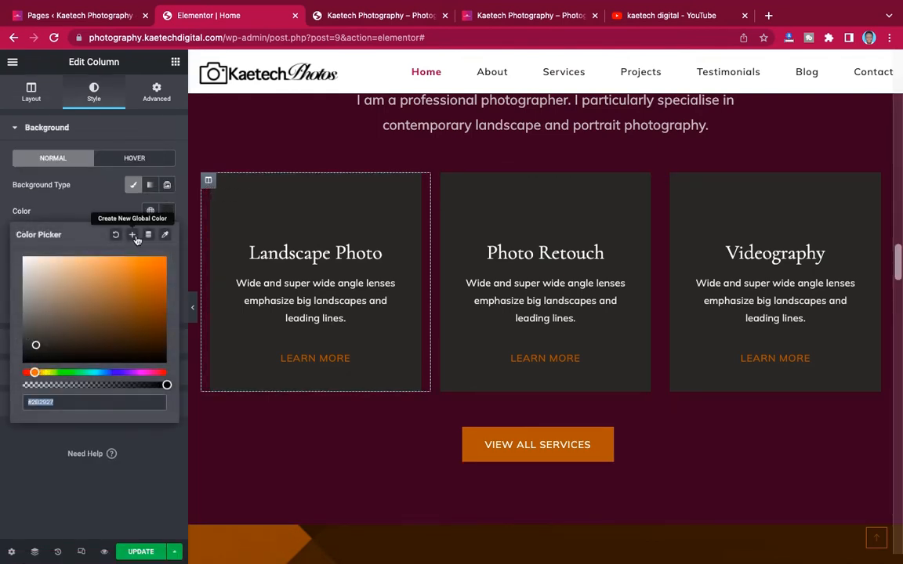
key("super+v")
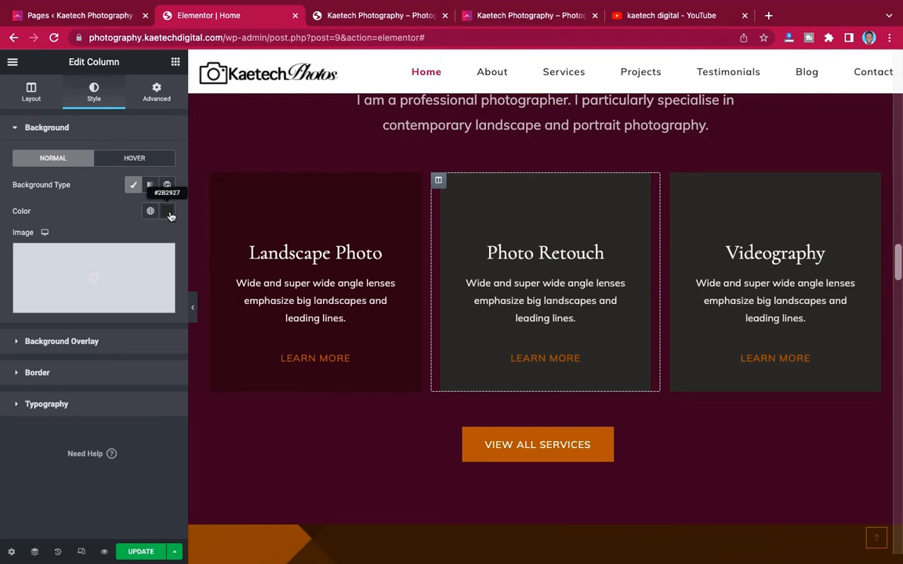
left_click(168, 213)
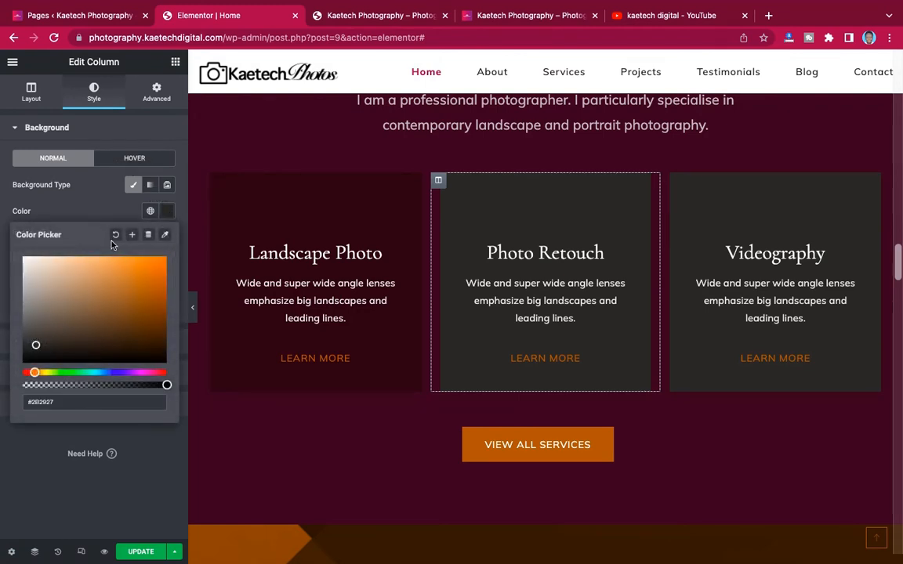
left_click_drag(61, 404, 22, 403)
key("ctrl+v")
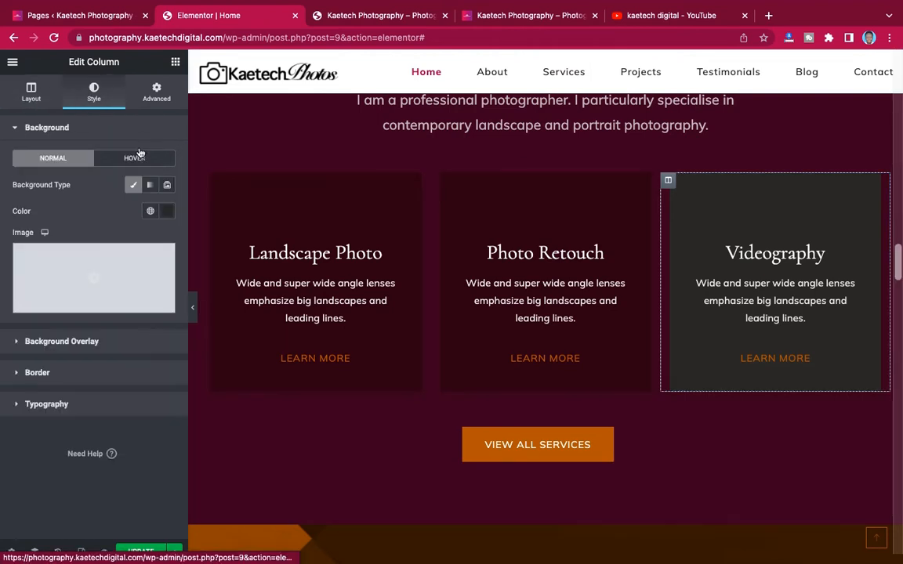
left_click(166, 211)
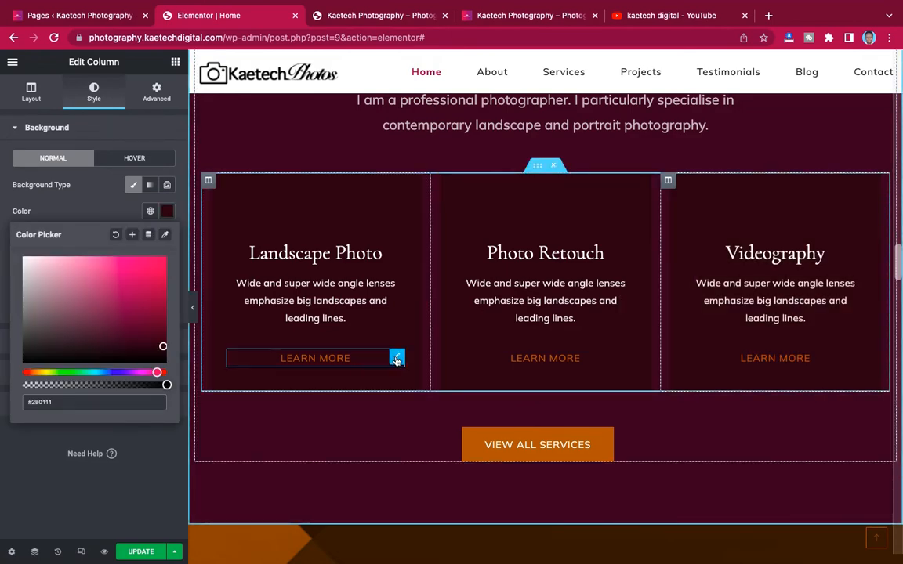
scroll(519, 235, "up", 10)
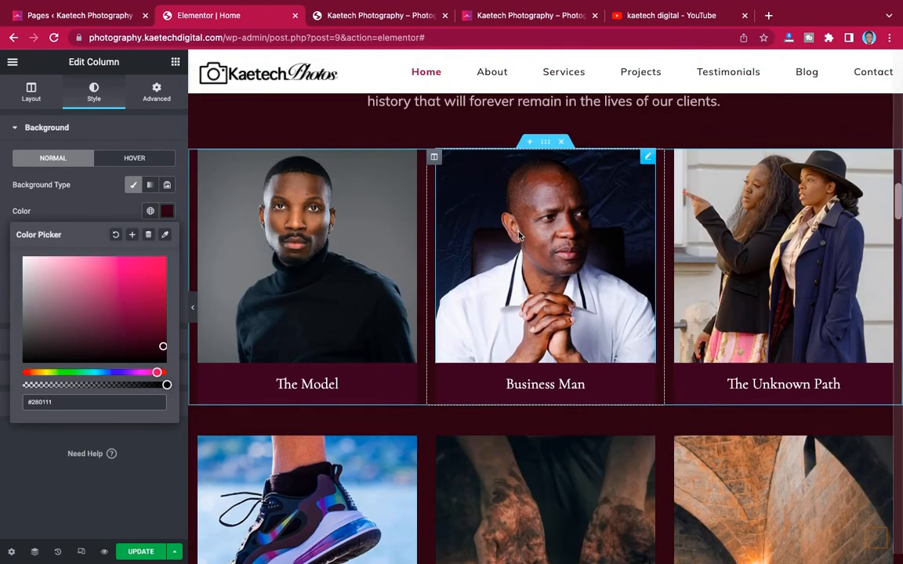
- Reveal the Latest Projects label's crimson #9D1D52 text colour, then scroll down to the Learn More buttons
scroll(519, 234, "up", 3)
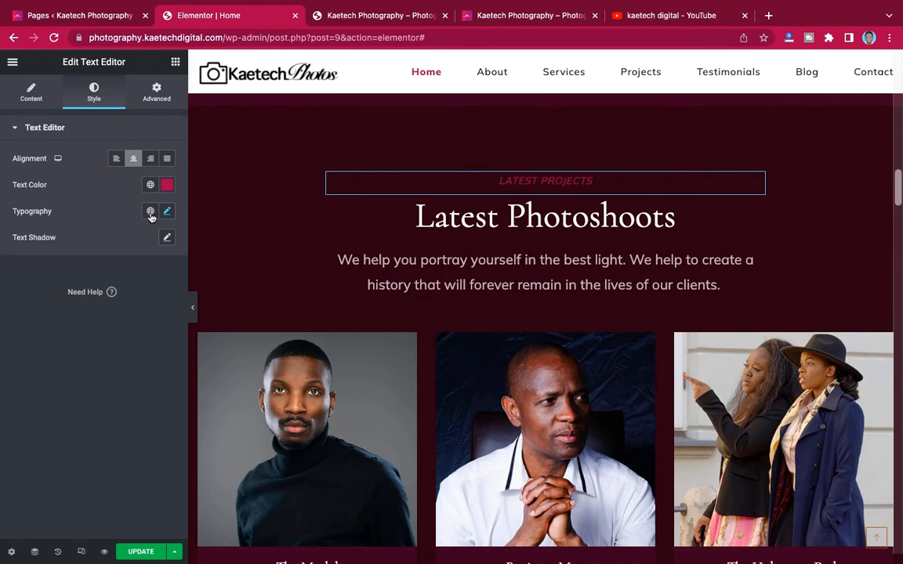
left_click(167, 187)
scroll(560, 331, "down", 12)
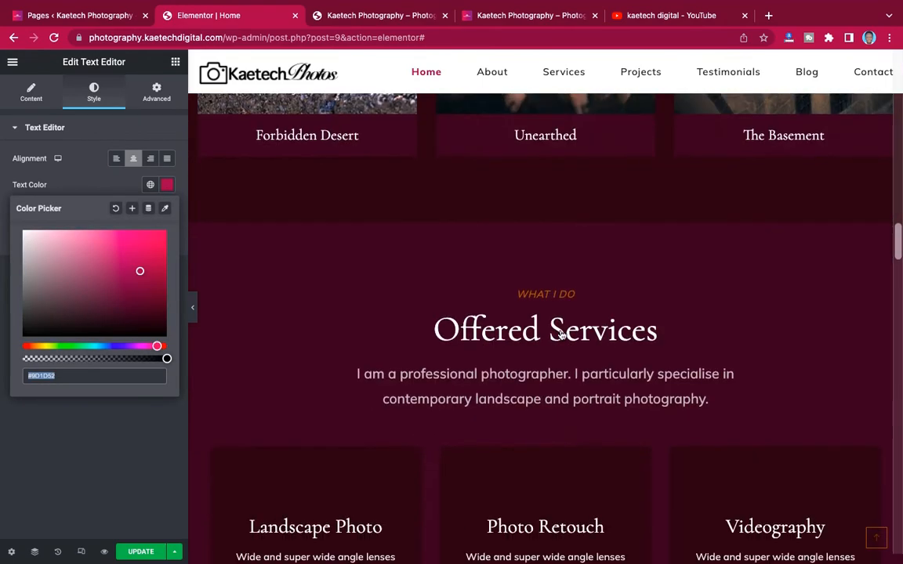
scroll(560, 331, "down", 5)
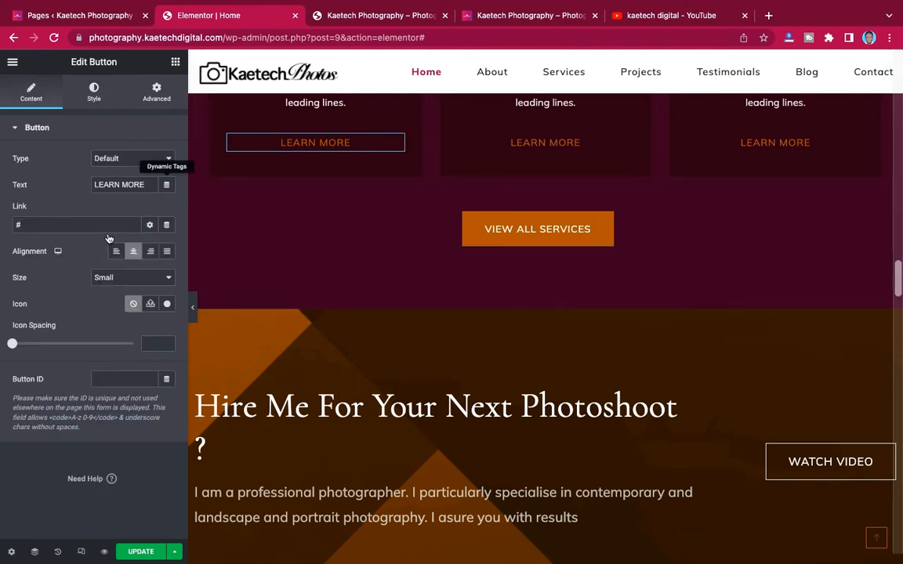
- Set the first Learn More button's text colour to crimson #9D1D52
left_click(94, 92)
left_click(167, 237)
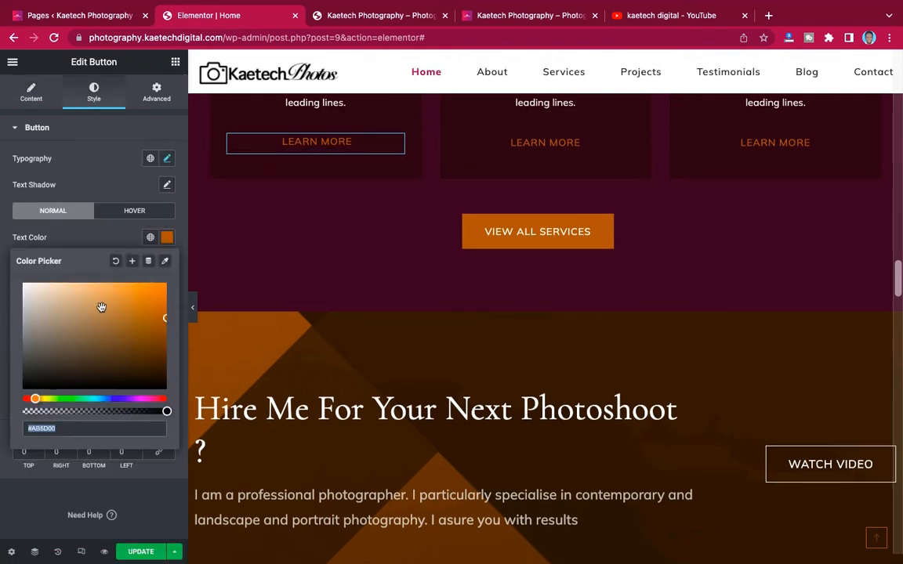
type("#9D1D52")
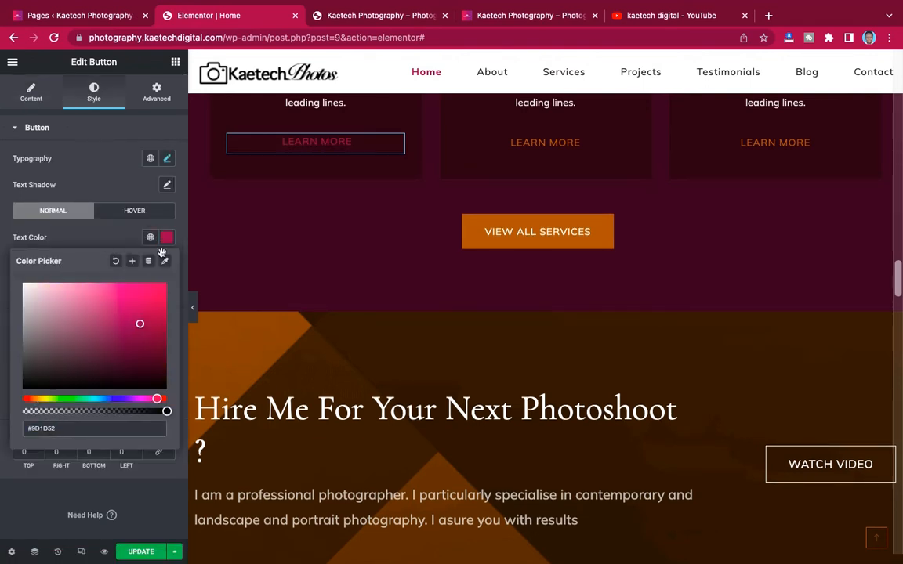
left_click(124, 188)
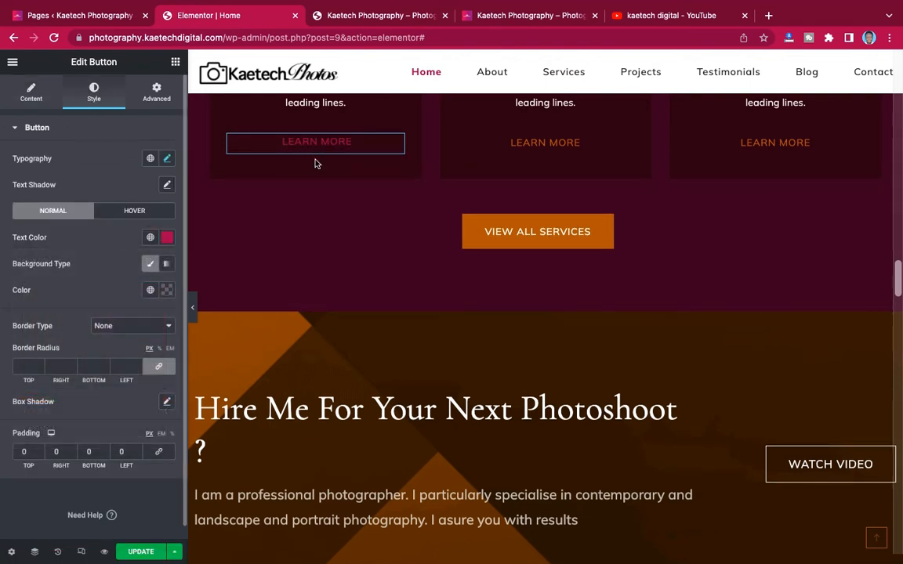
- Copy the first Learn More button and paste its crimson style onto the other two
right_click(394, 143)
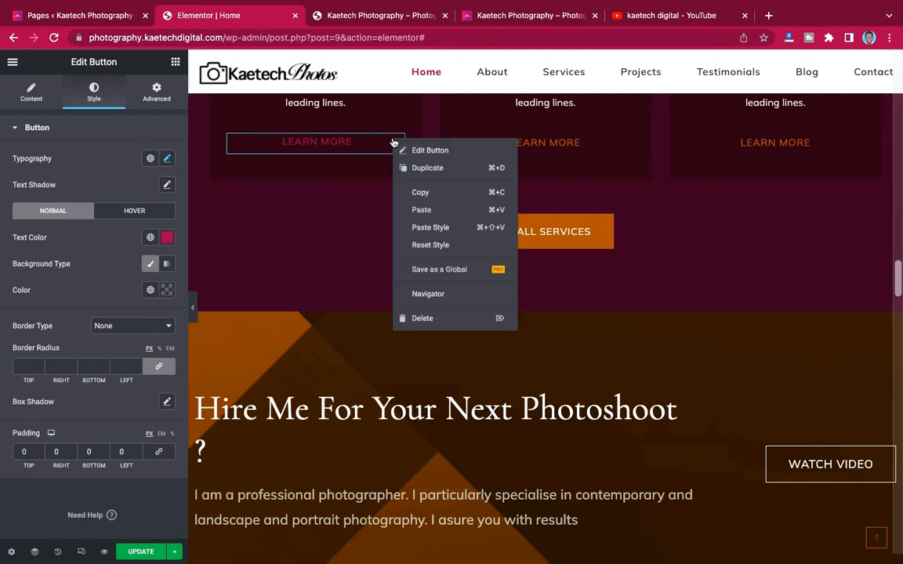
left_click(421, 193)
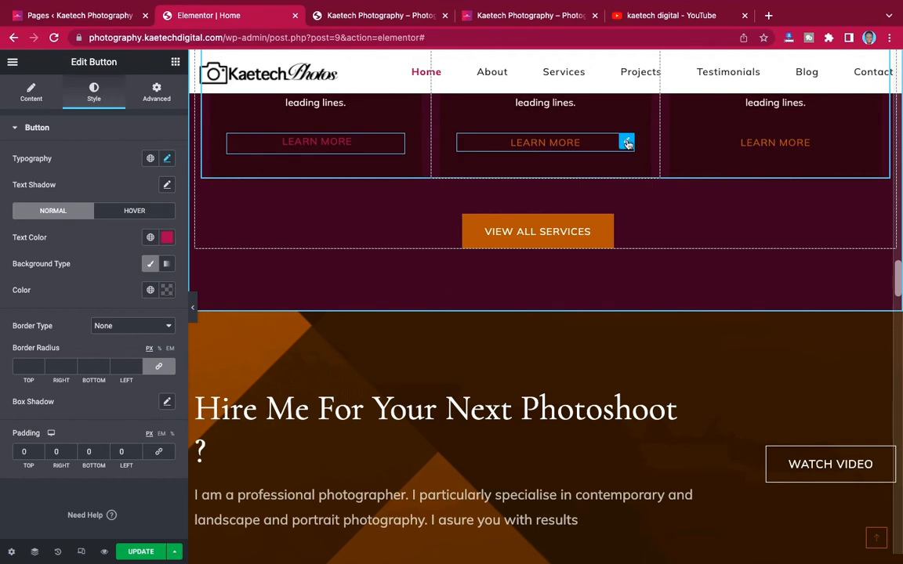
right_click(627, 143)
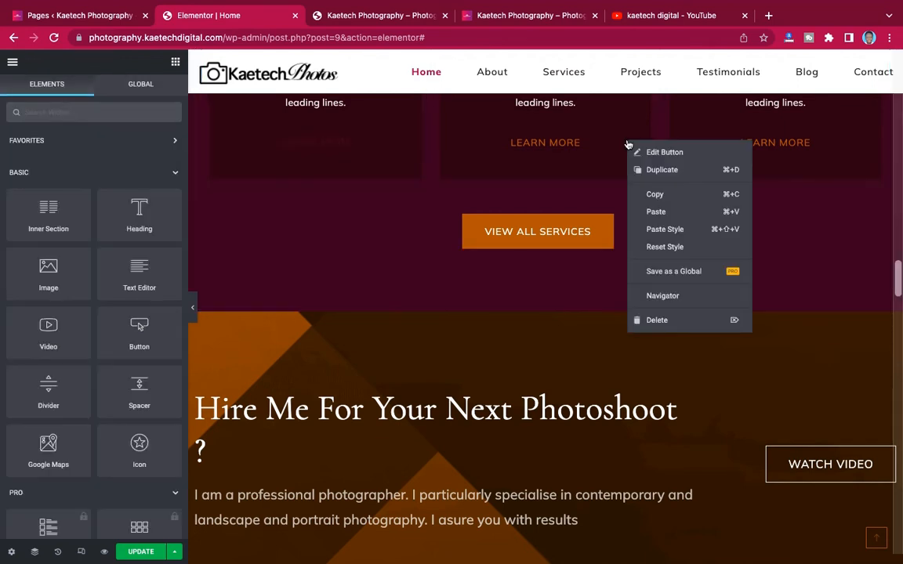
left_click(660, 230)
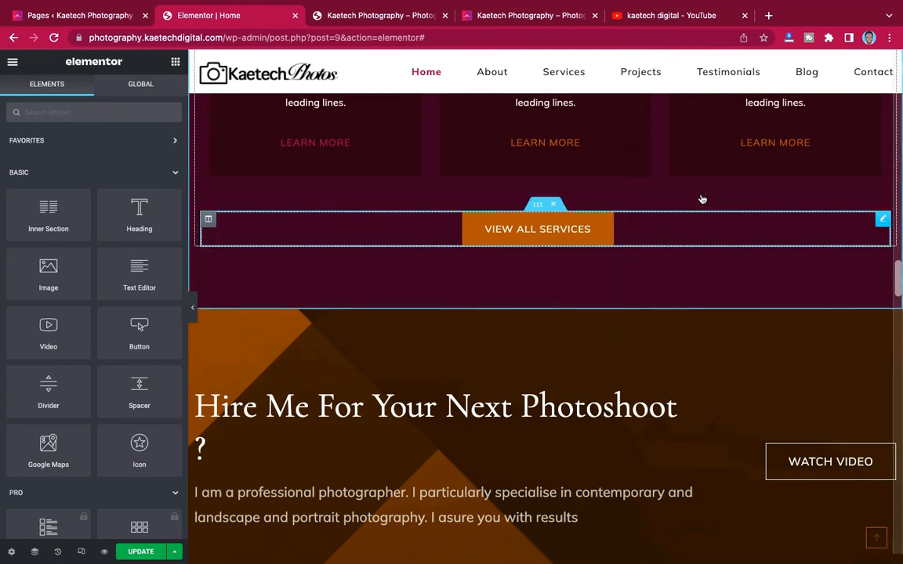
right_click(858, 142)
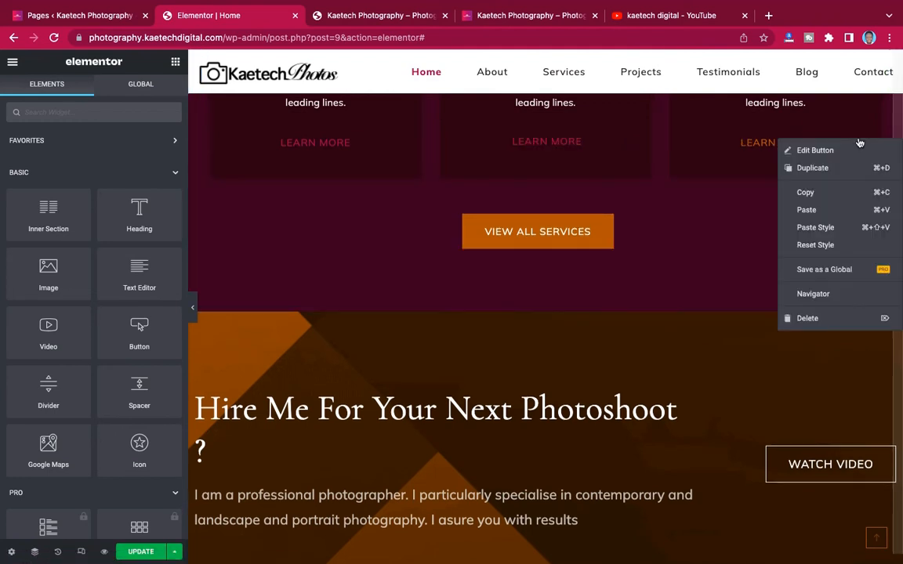
left_click(831, 229)
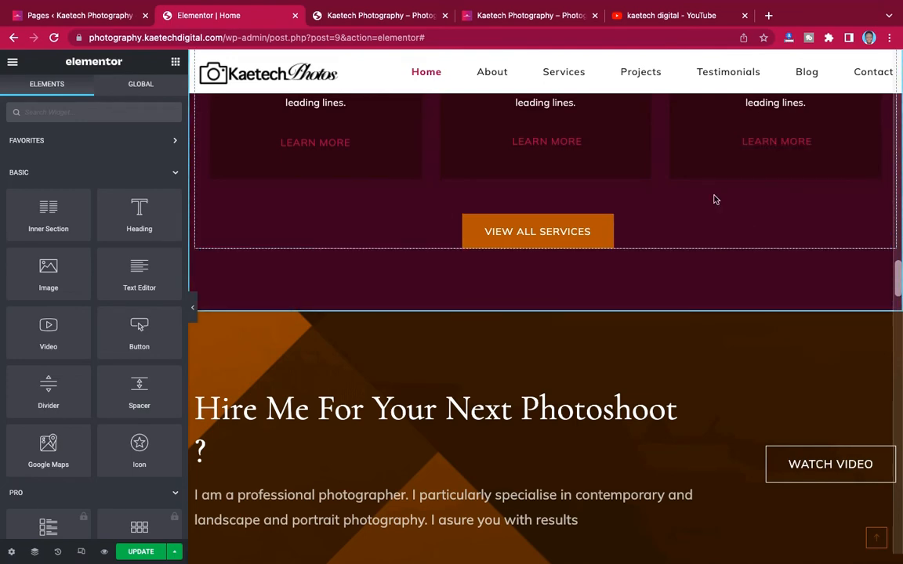
scroll(714, 199, "up", 5)
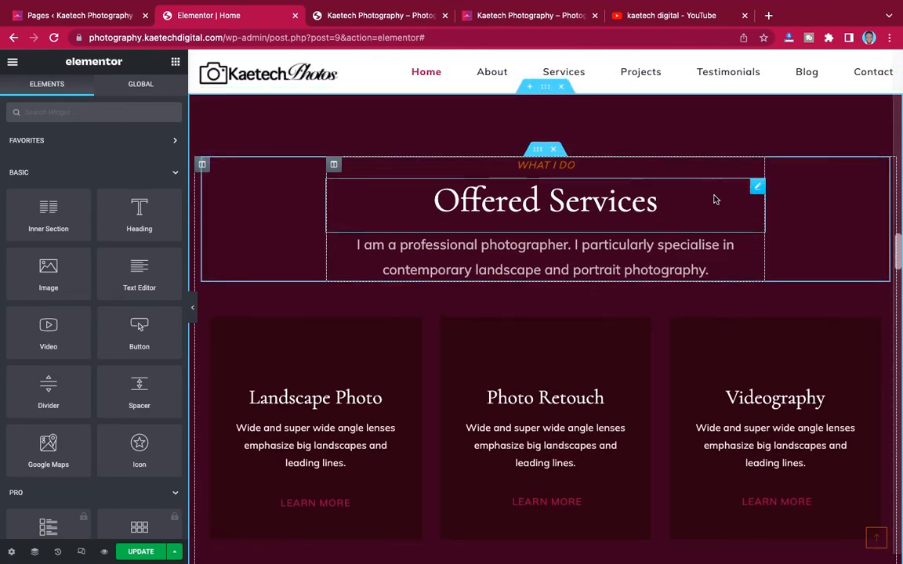
- Copy the gradient-styled MORE ABOUT Us button
scroll(714, 200, "down", 4)
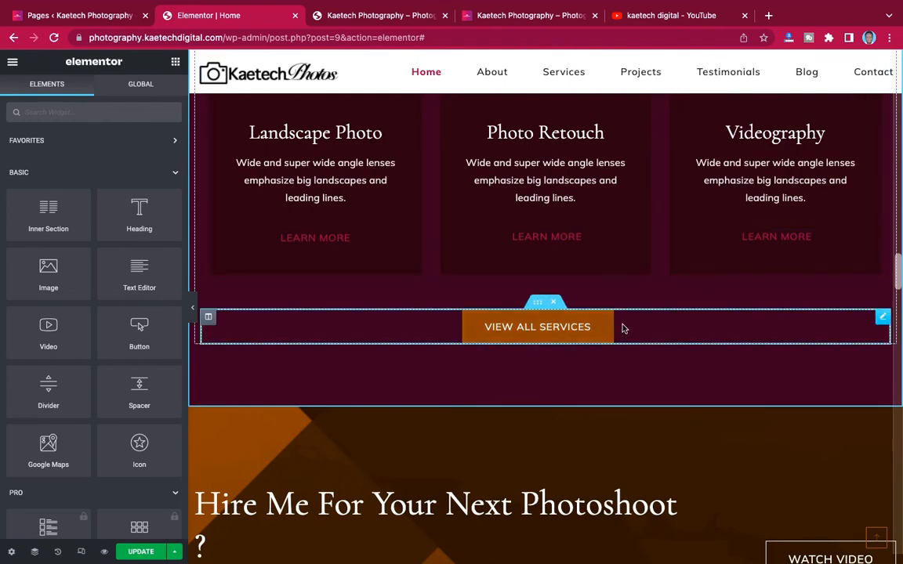
scroll(661, 261, "up", 4)
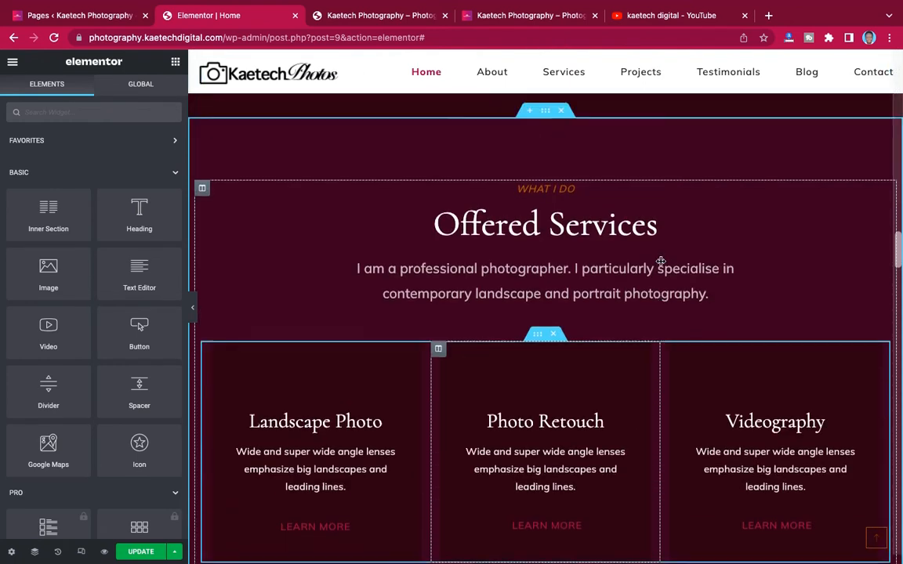
scroll(660, 261, "up", 12)
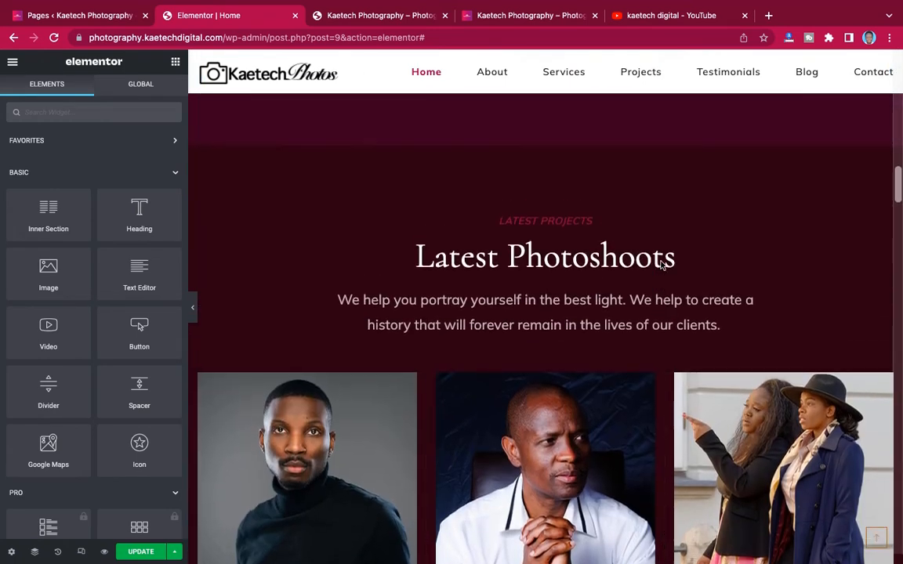
scroll(661, 265, "up", 3)
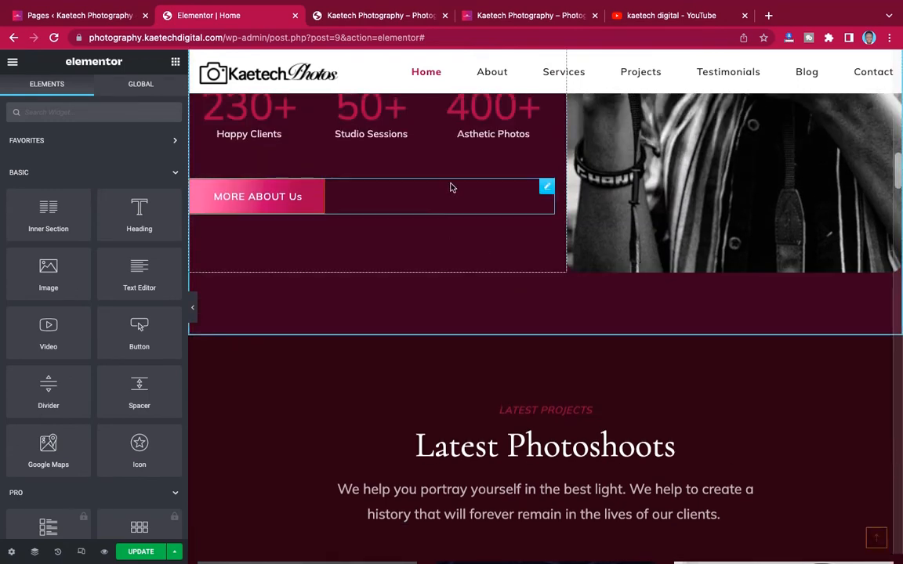
right_click(547, 188)
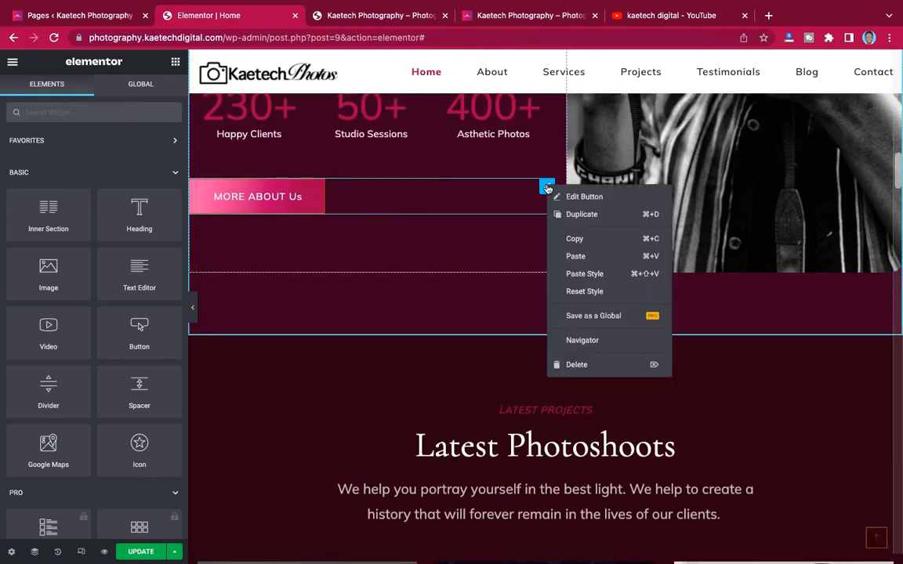
left_click(574, 239)
- Paste the MORE ABOUT Us style onto the VIEW ALL SERVICES button
scroll(574, 239, "down", 12)
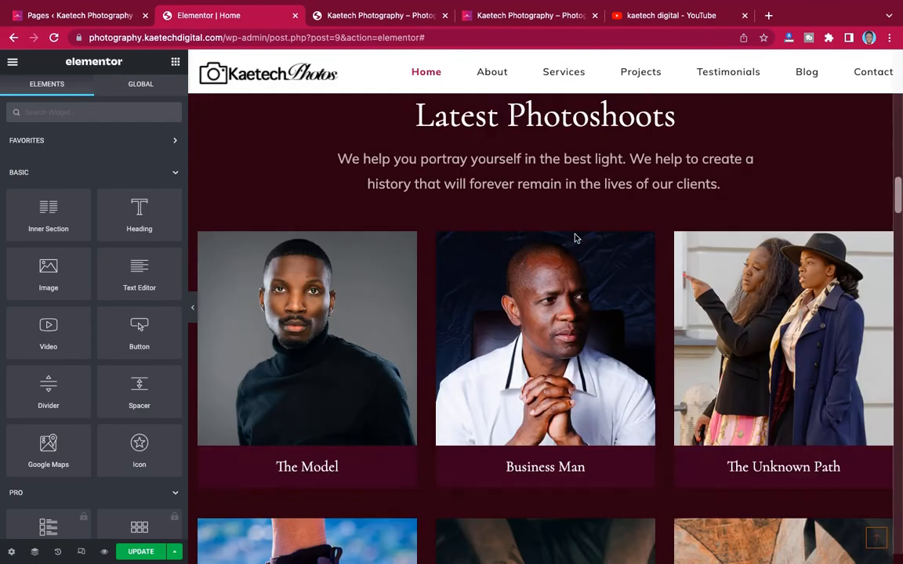
scroll(574, 239, "down", 3)
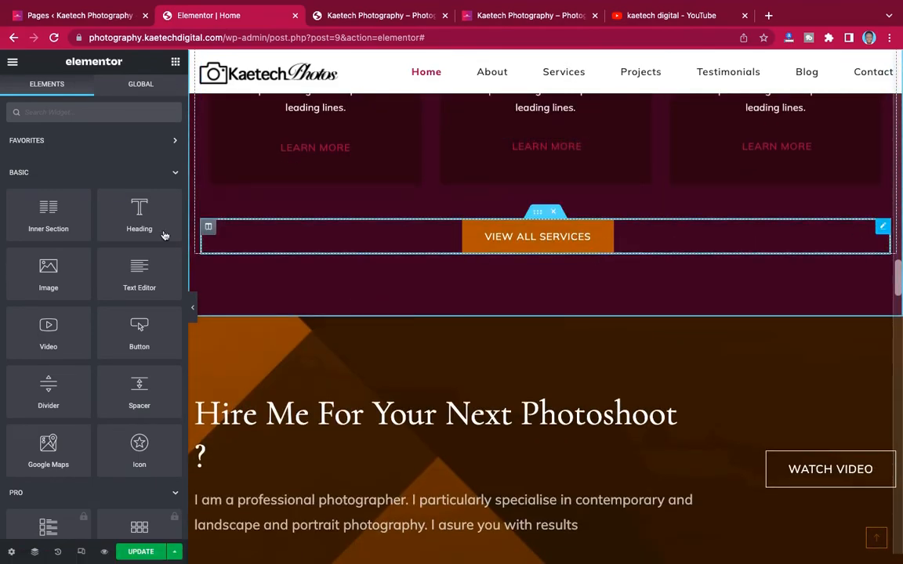
left_click(878, 227)
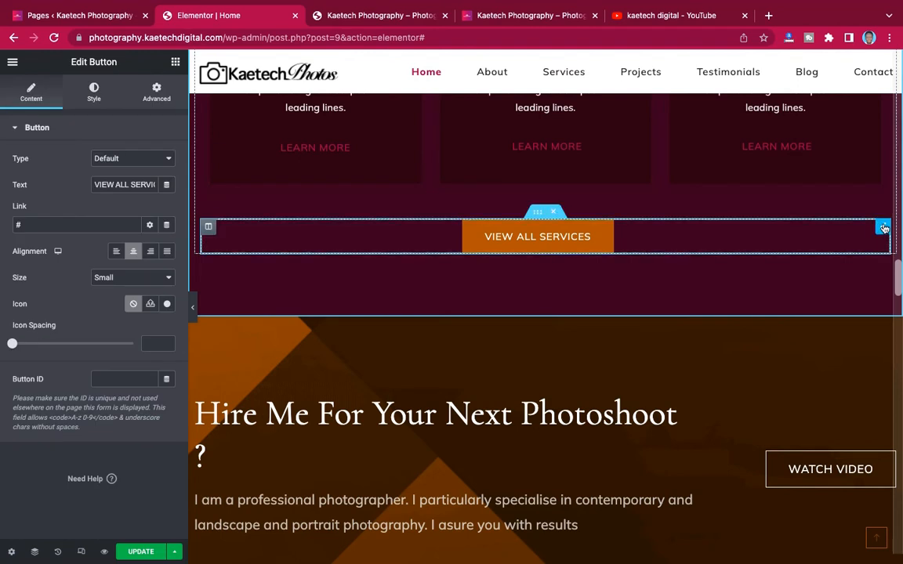
right_click(883, 227)
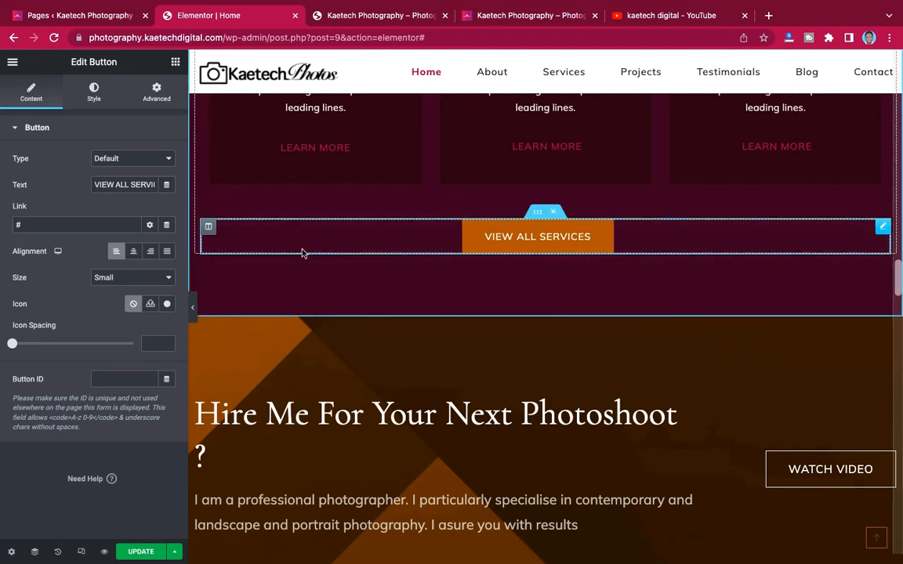
left_click(133, 253)
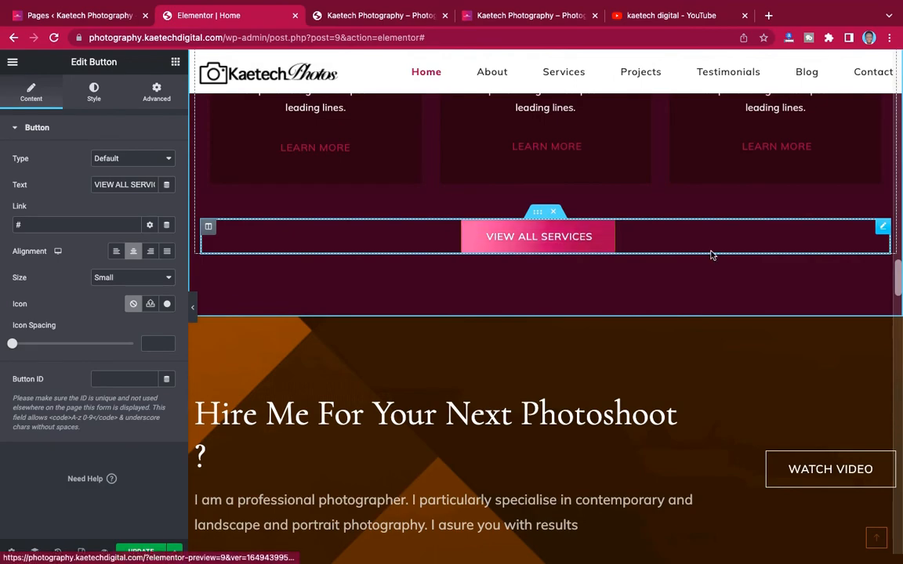
scroll(709, 254, "up", 10)
scroll(711, 255, "up", 3)
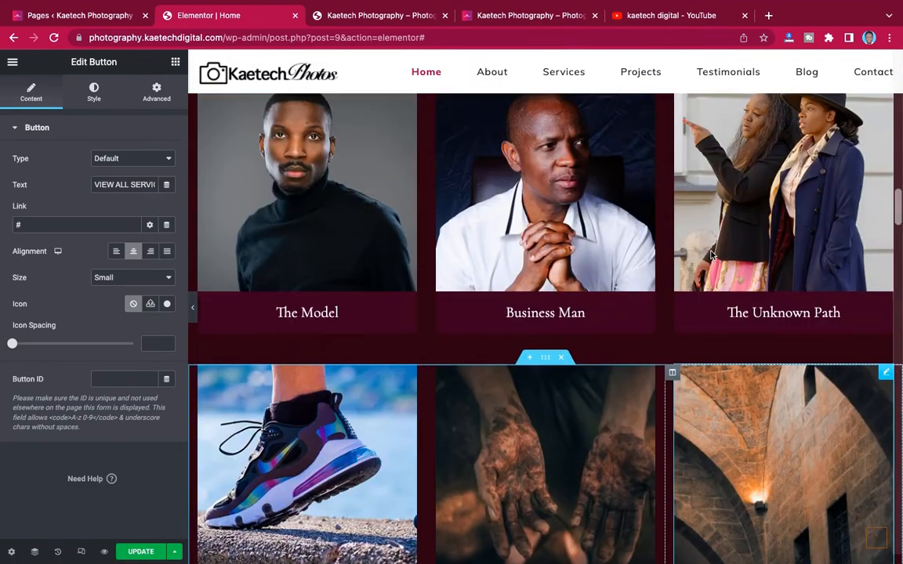
scroll(712, 255, "down", 10)
scroll(709, 254, "down", 5)
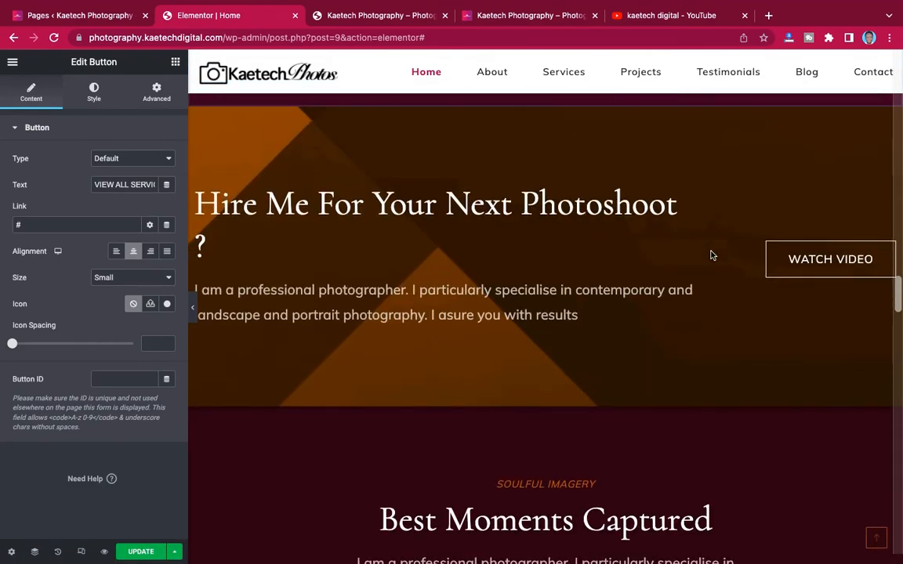
- Retitle the Hire Me heading to 'Hire Us For Your Next Photoshoot?'
scroll(709, 254, "up", 1)
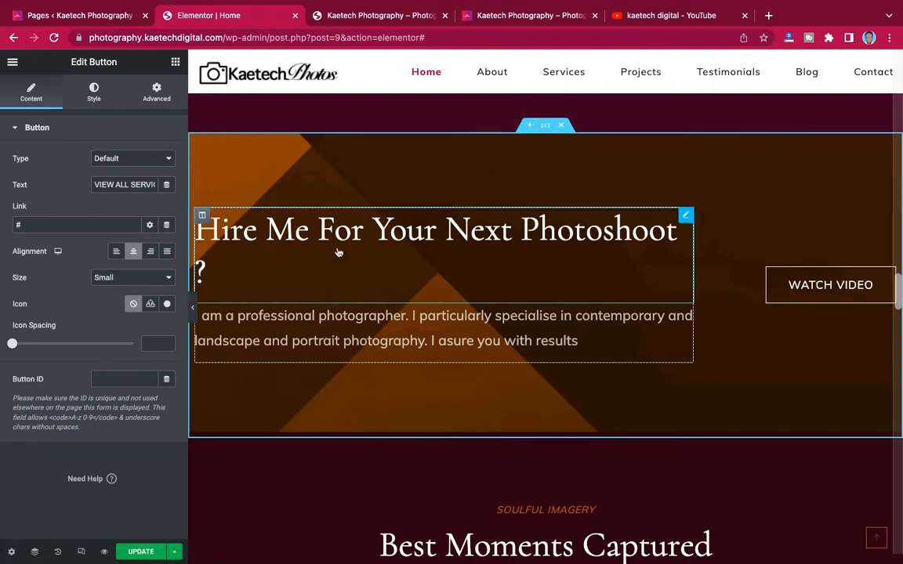
left_click(266, 243)
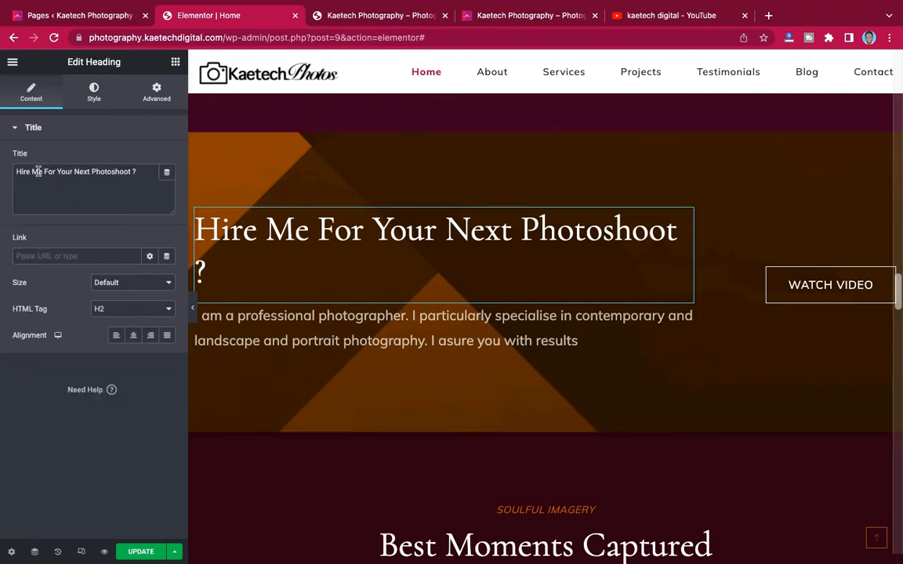
left_click_drag(40, 172, 12, 171)
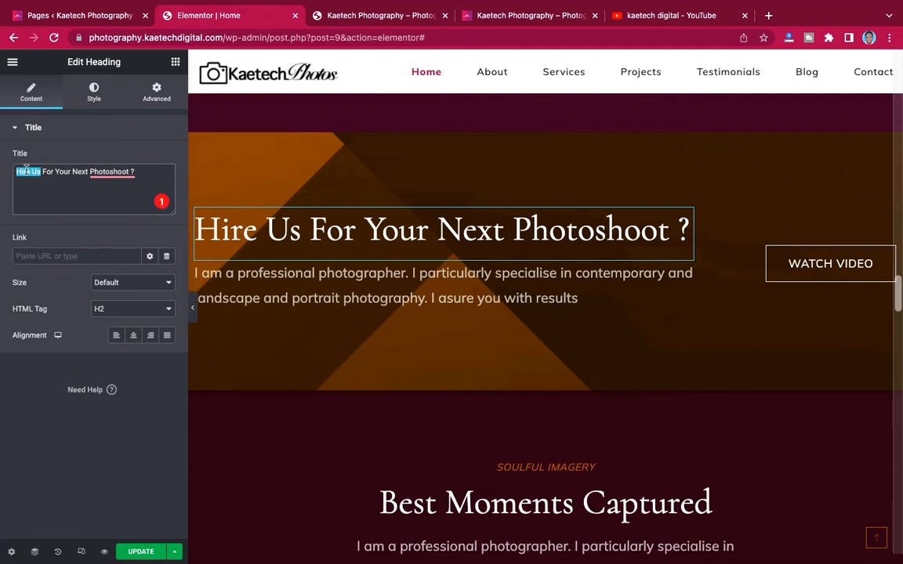
left_click(144, 172)
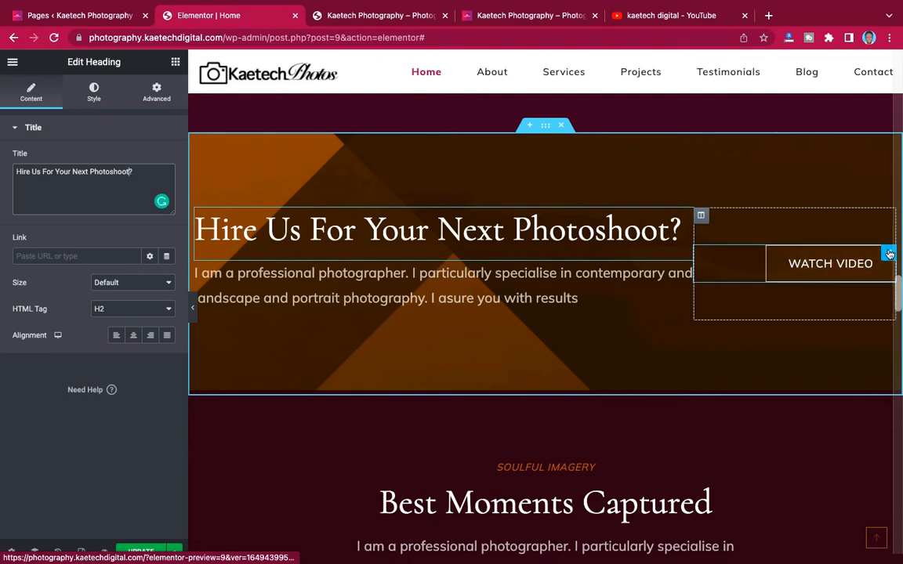
- Rename the Watch Video button to 'Hire Us' and link it to #contact
left_click(890, 254)
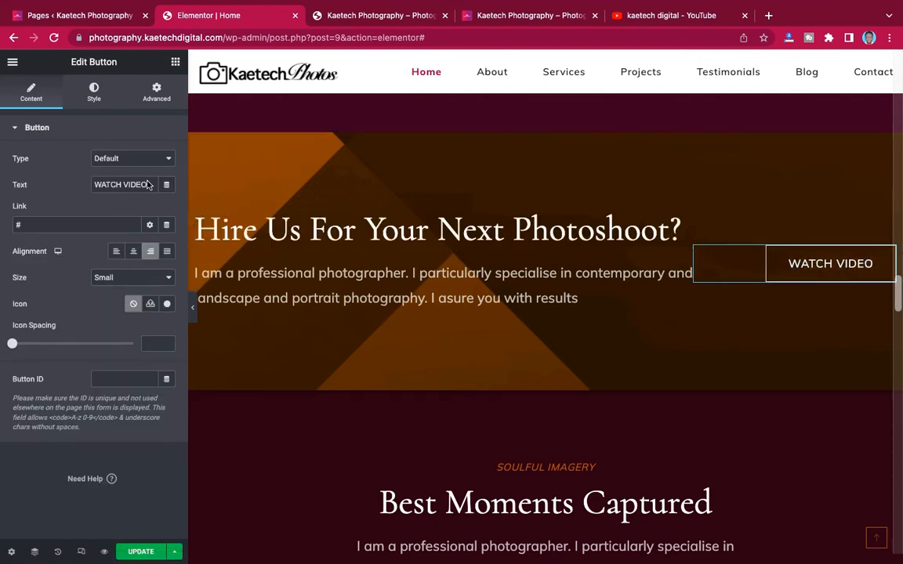
left_click_drag(148, 185, 87, 182)
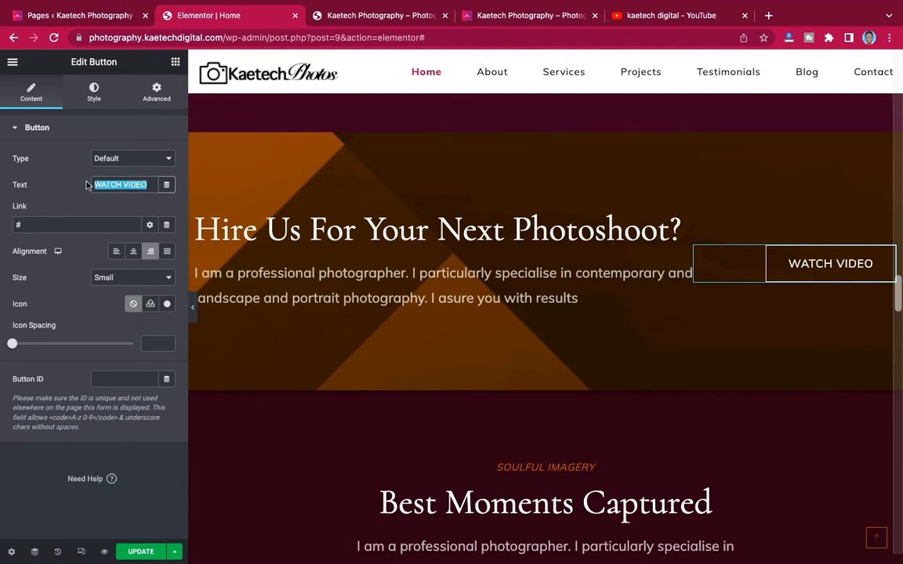
type("Hire Us")
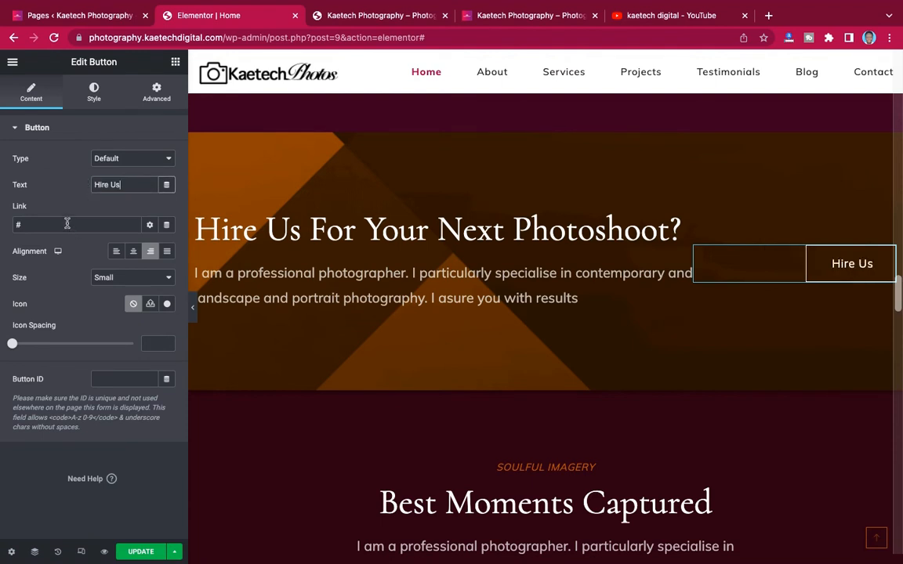
left_click(67, 224)
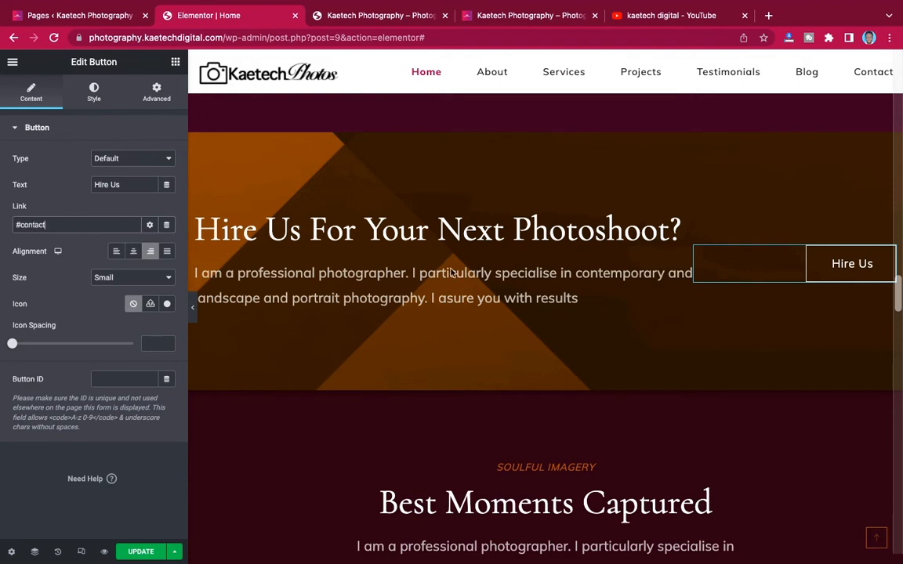
double_click(22, 224)
scroll(372, 287, "down", 15)
scroll(372, 287, "down", 10)
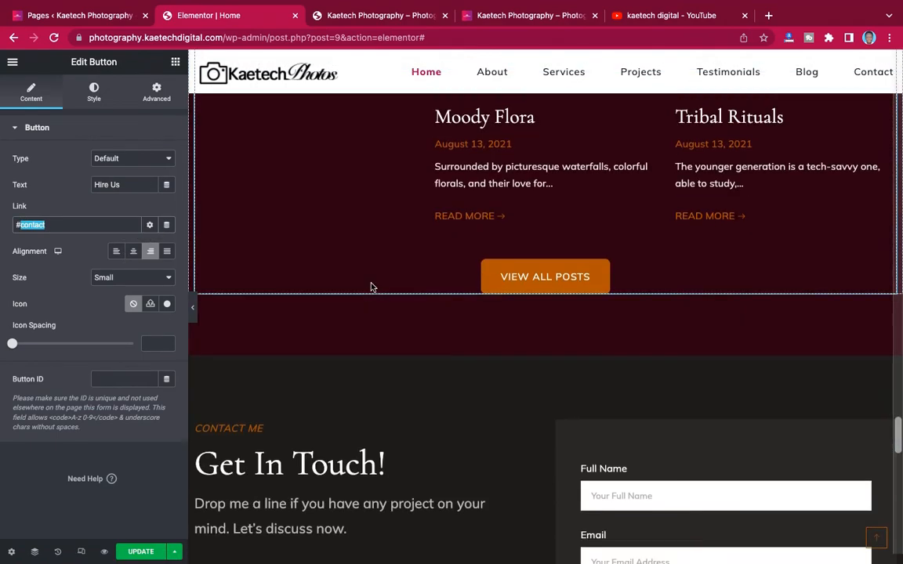
scroll(372, 287, "up", 4)
- Give the Get In Touch section the CSS ID 'contact' in its Advanced settings
scroll(372, 287, "up", 1)
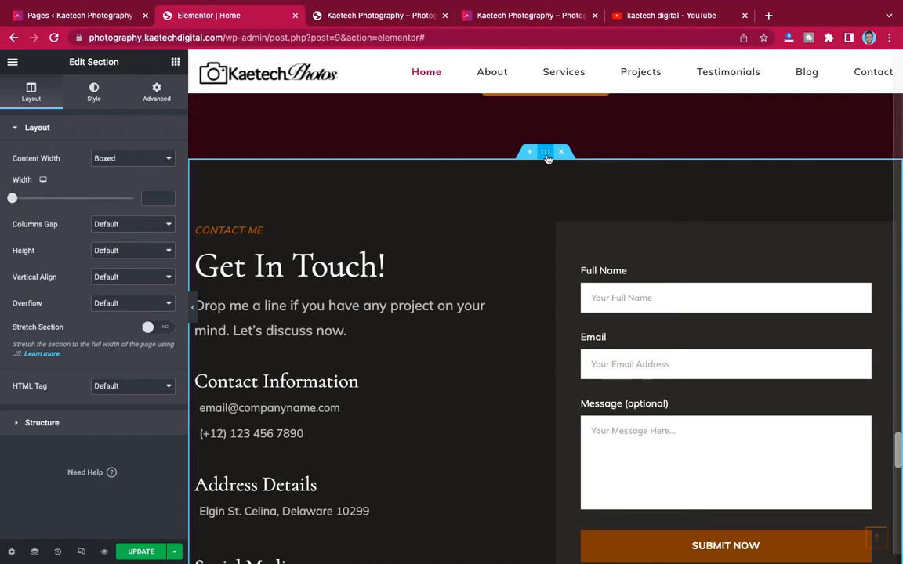
left_click(165, 97)
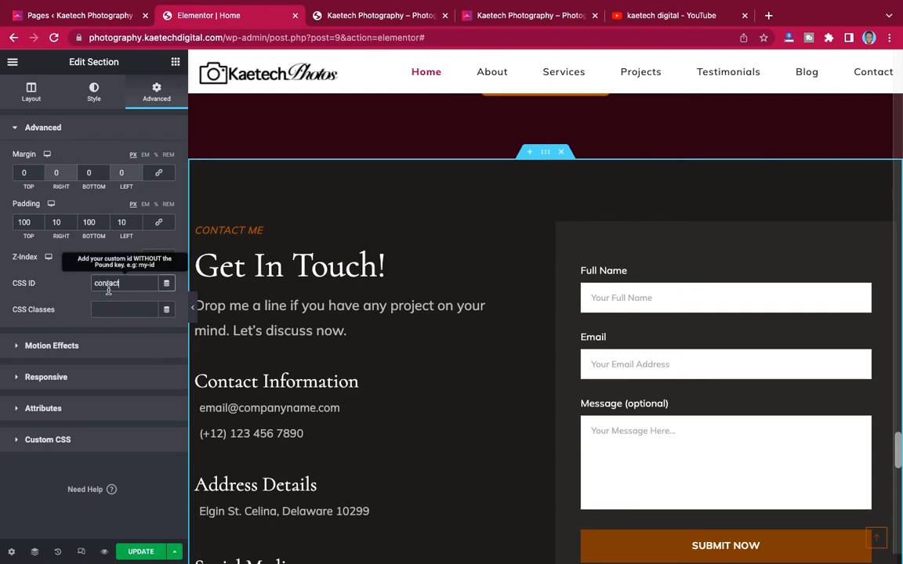
scroll(500, 266, "up", 15)
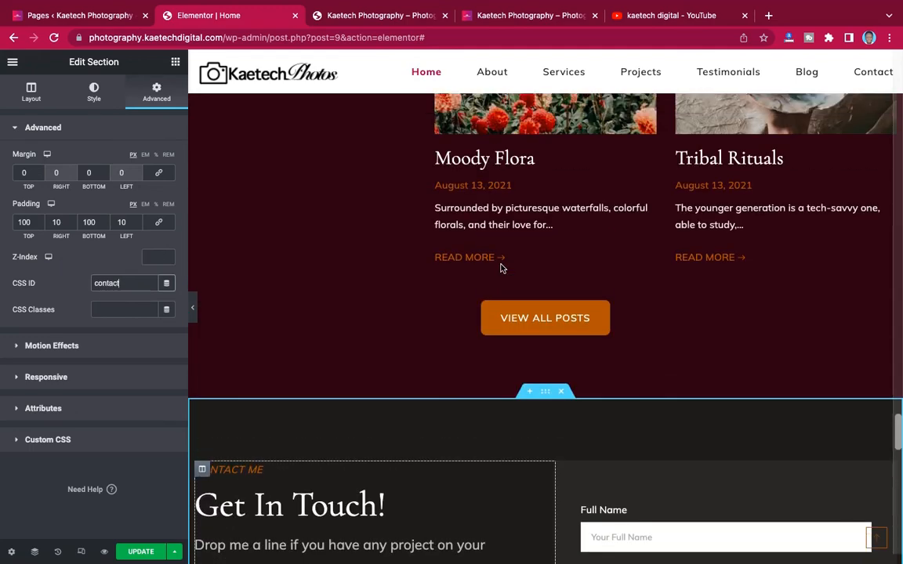
scroll(501, 266, "up", 10)
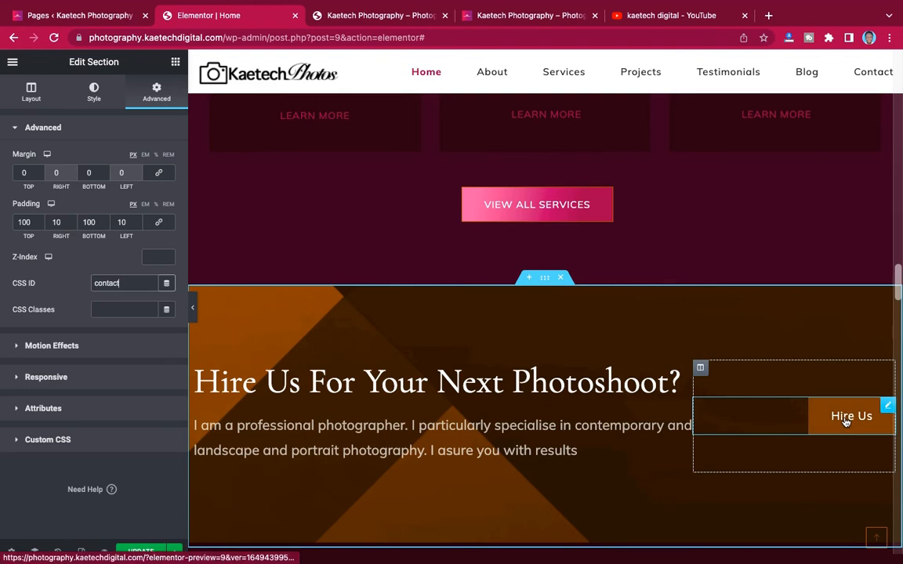
left_click(846, 422)
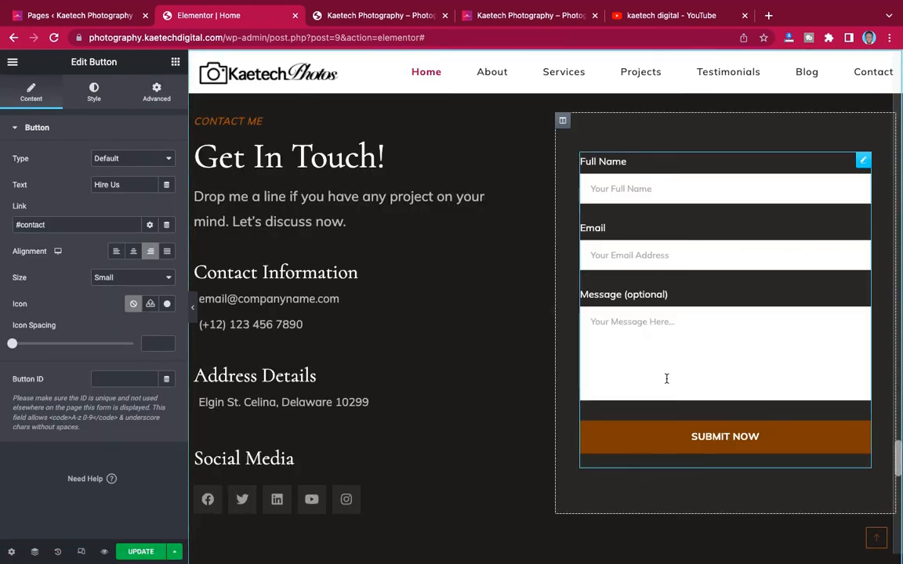
scroll(666, 378, "up", 3)
scroll(666, 378, "up", 10)
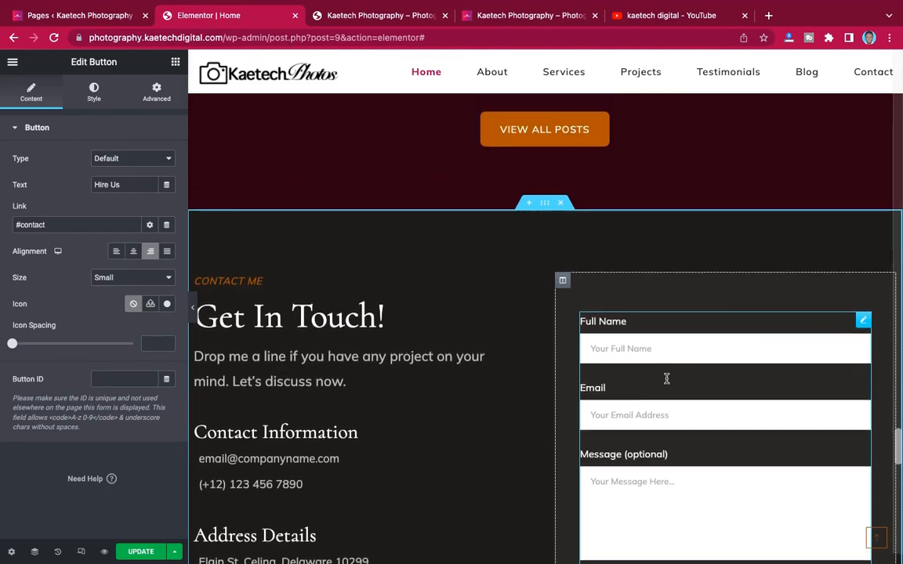
scroll(666, 382, "up", 8)
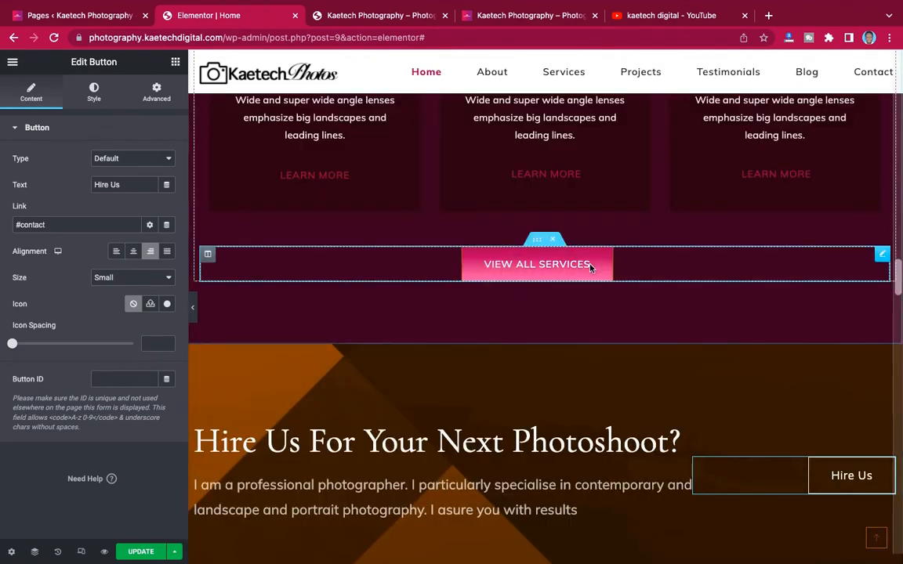
scroll(655, 260, "up", 10)
scroll(654, 259, "up", 10)
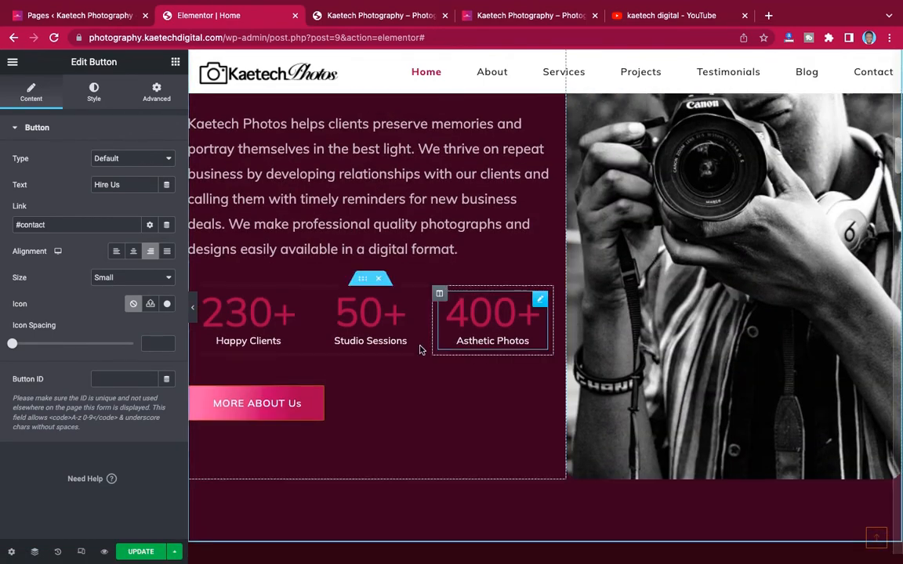
scroll(420, 348, "up", 10)
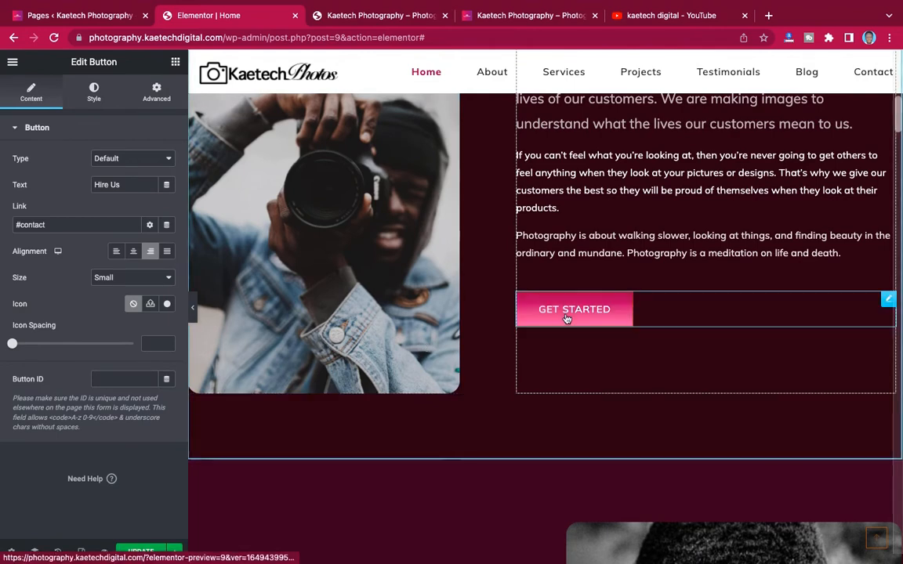
scroll(780, 296, "up", 4)
scroll(780, 296, "up", 3)
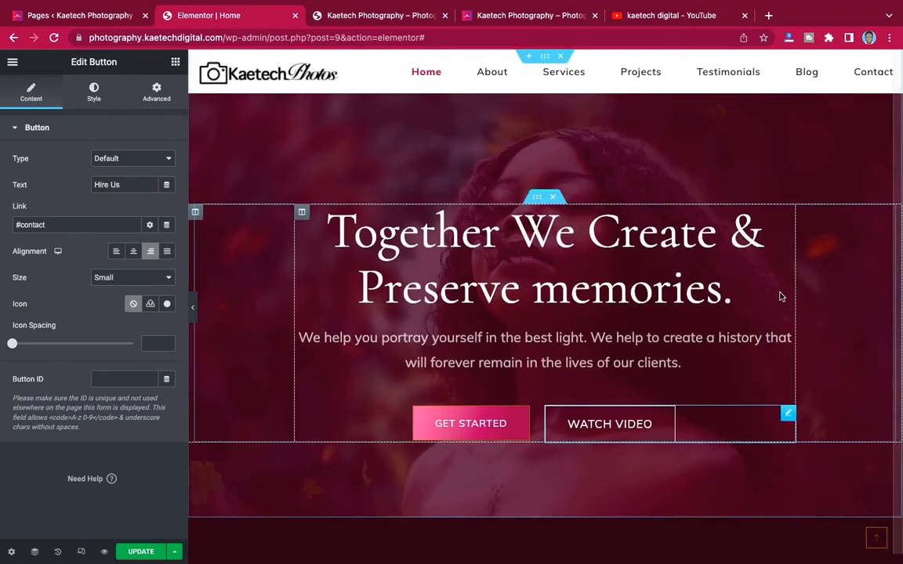
scroll(516, 361, "down", 1)
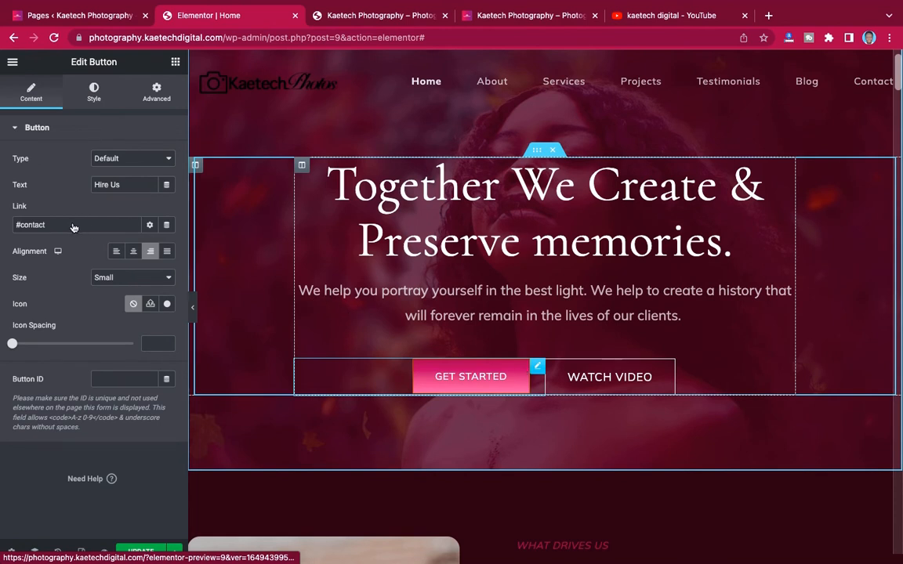
- Set the hero GET STARTED button's link to #contact
left_click(93, 92)
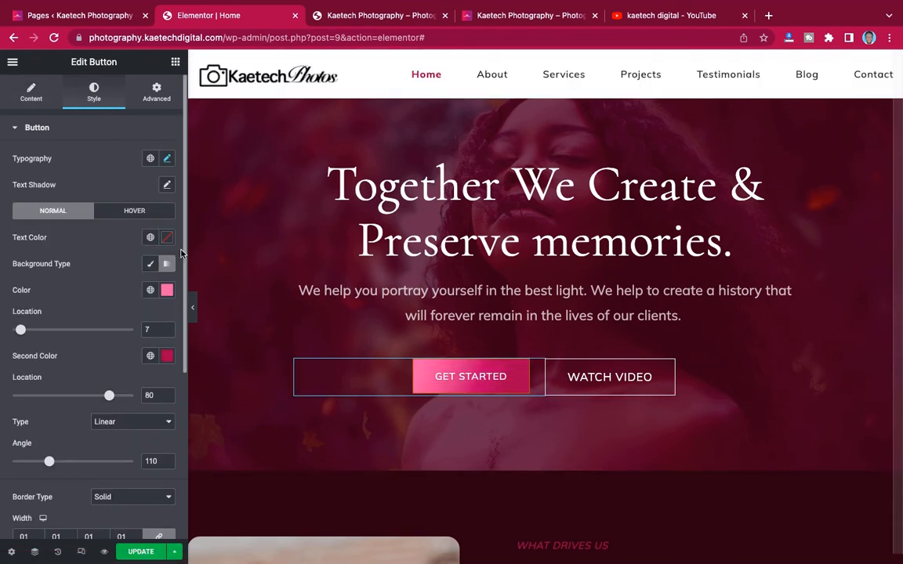
left_click(32, 92)
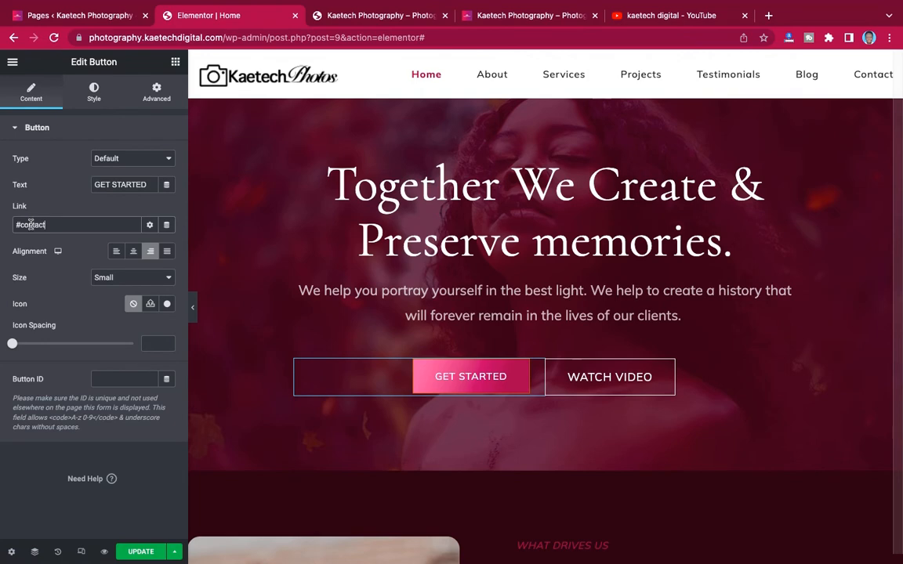
scroll(549, 361, "down", 5)
scroll(562, 368, "up", 2)
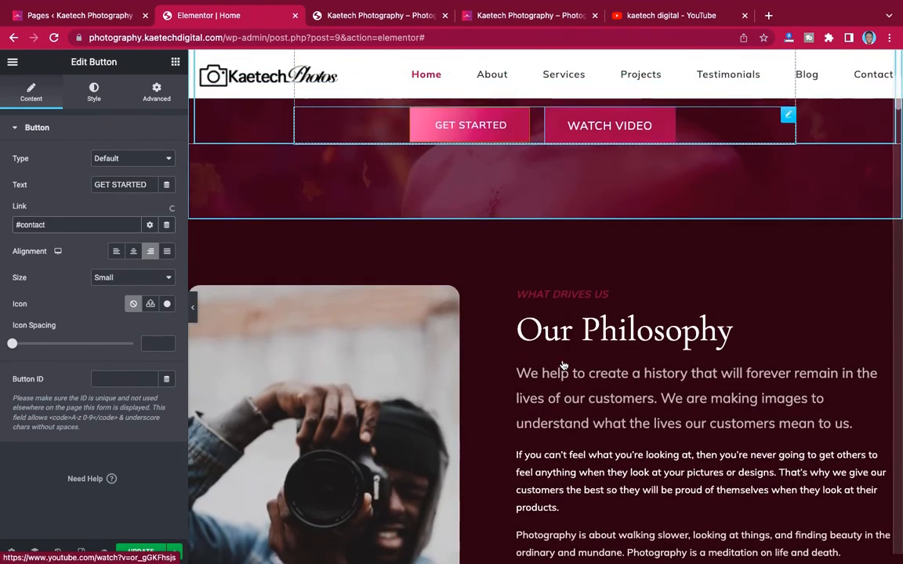
scroll(563, 365, "down", 3)
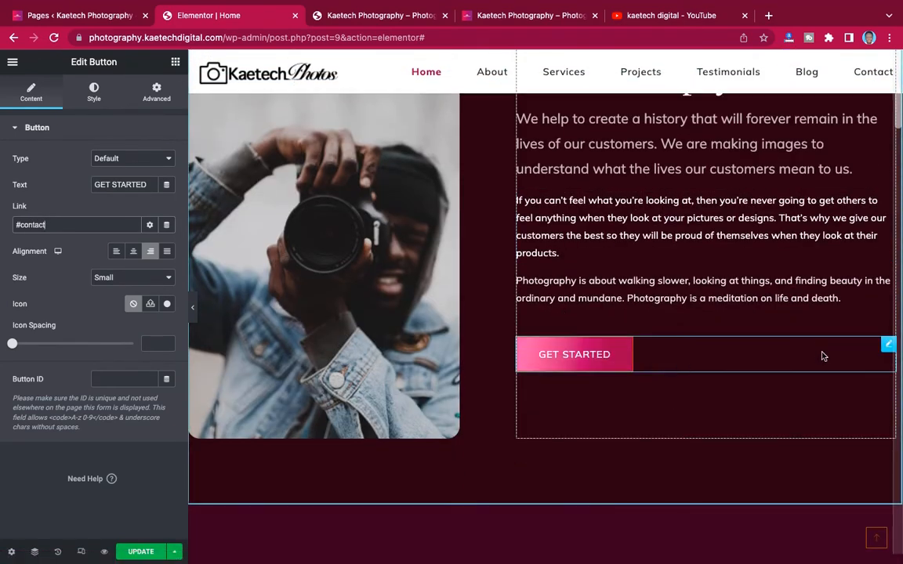
- Commit the Get Started link and scroll to the VIEW ALL SERVICES button under the service cards
left_click(32, 93)
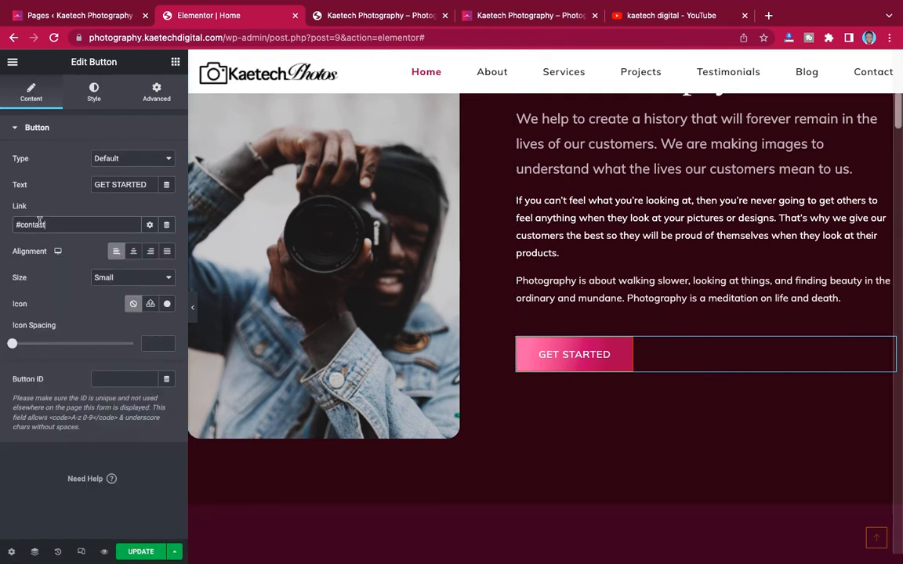
left_click(579, 359)
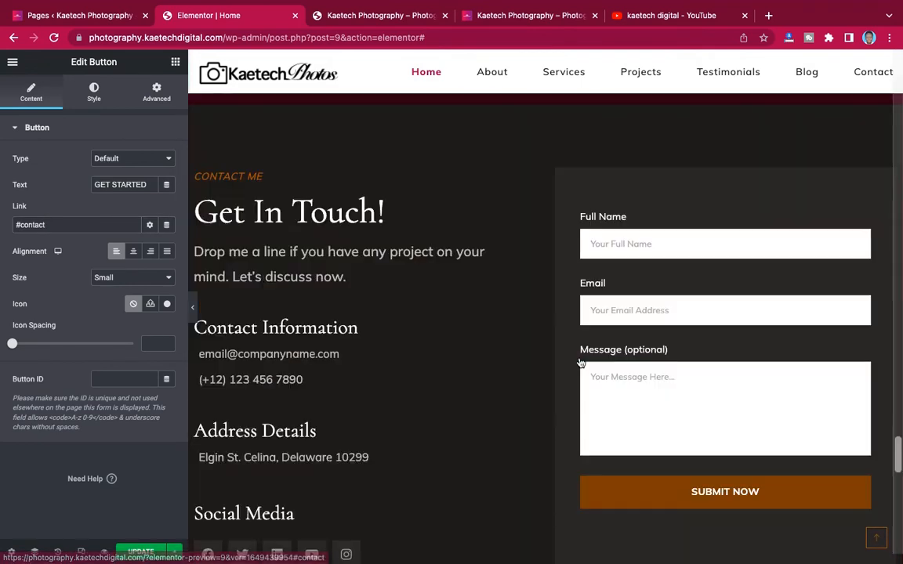
scroll(544, 299, "up", 5)
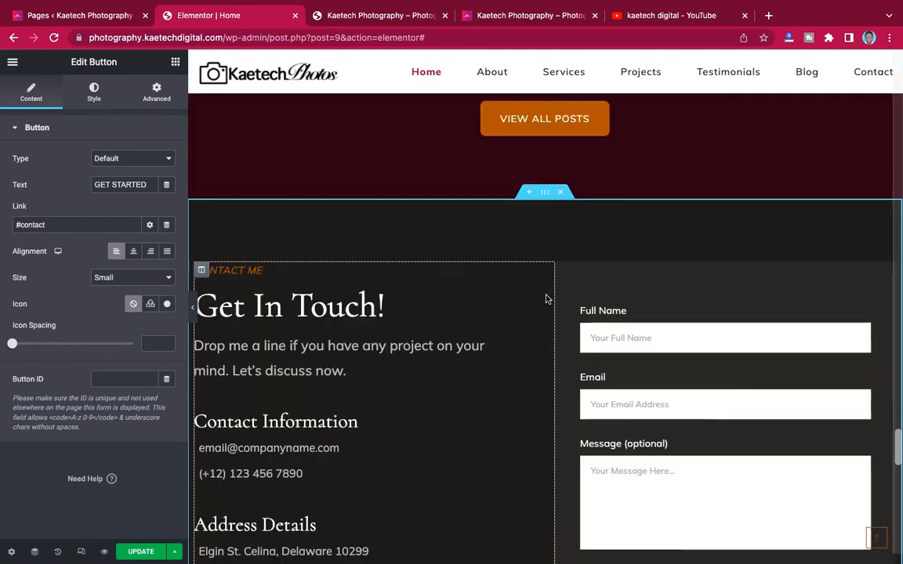
scroll(547, 299, "up", 8)
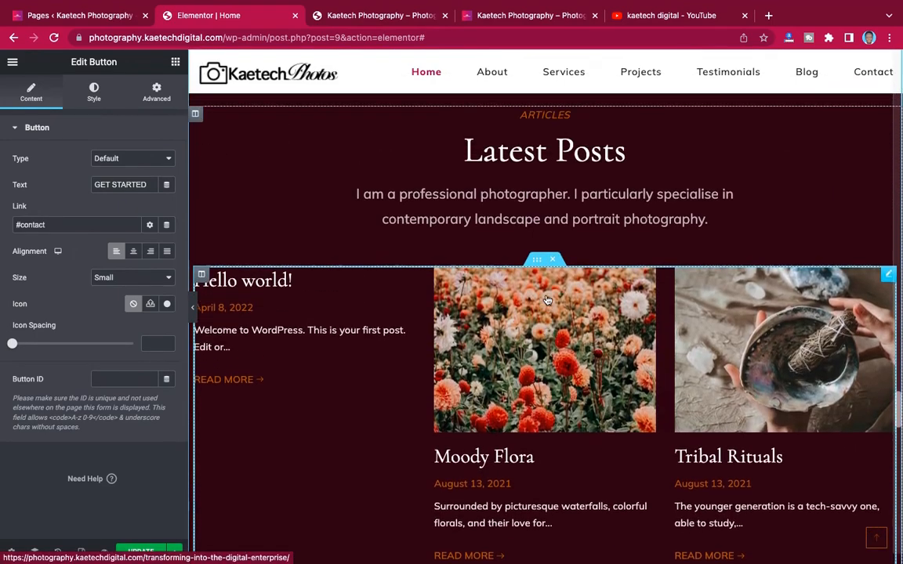
scroll(546, 299, "up", 15)
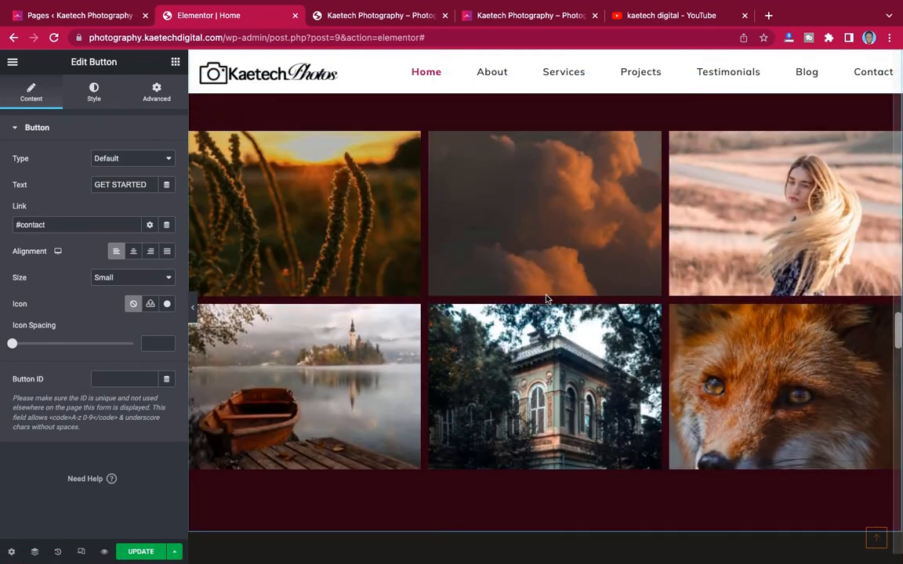
scroll(546, 299, "up", 15)
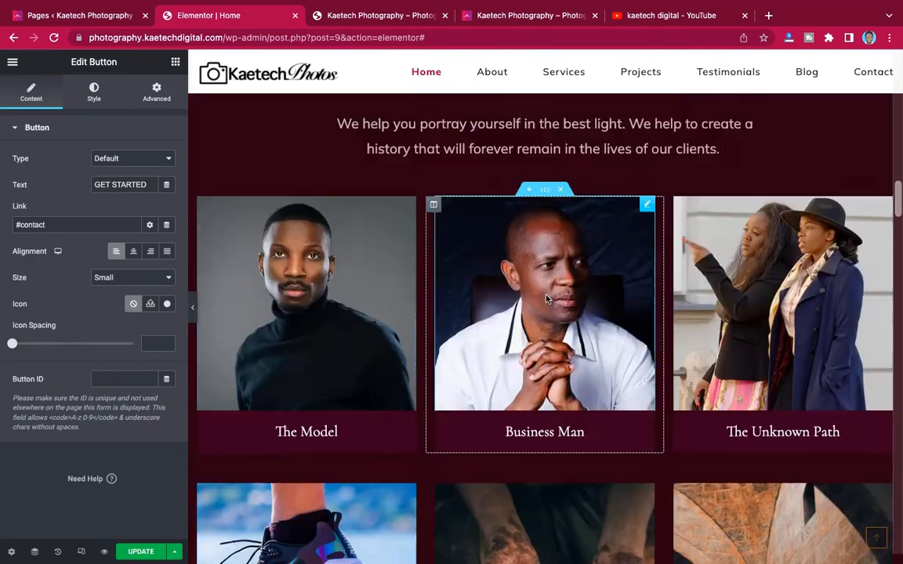
scroll(547, 299, "down", 15)
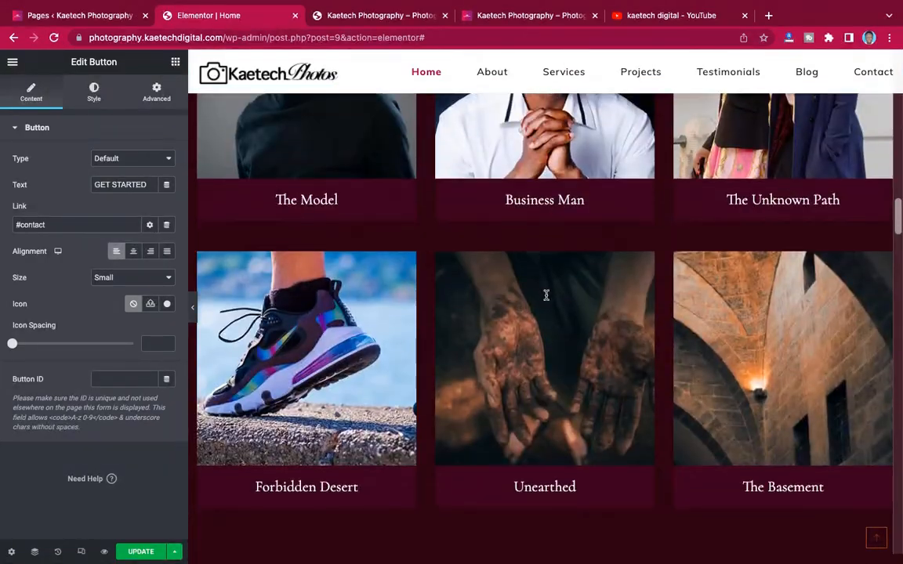
scroll(546, 298, "down", 2)
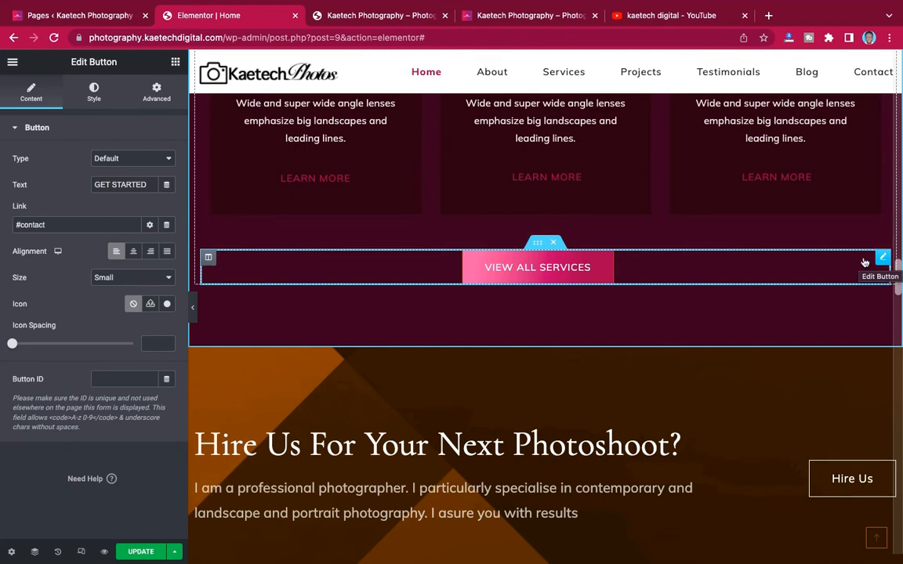
scroll(565, 193, "up", 1)
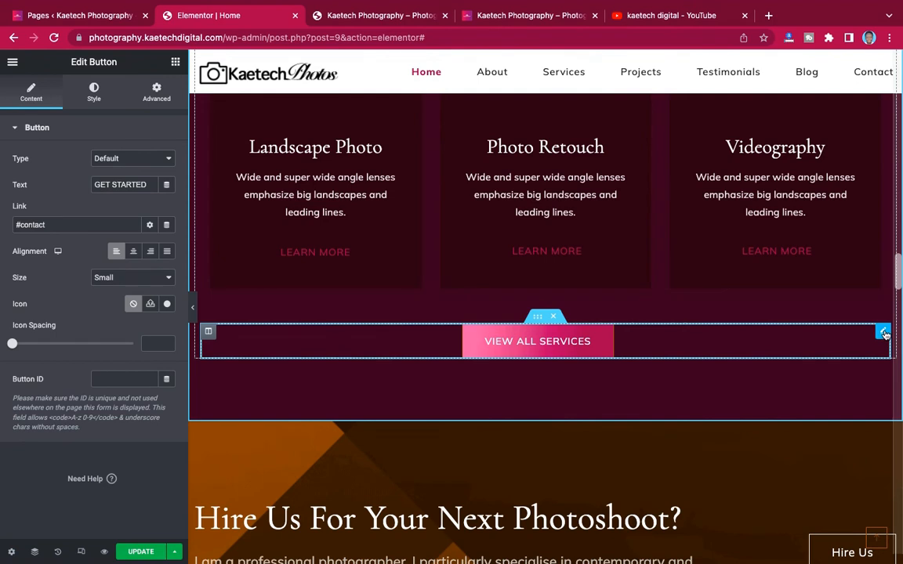
- Replace the VIEW ALL SERVICES button's placeholder # link with the Services page (/services/)
left_click(882, 333)
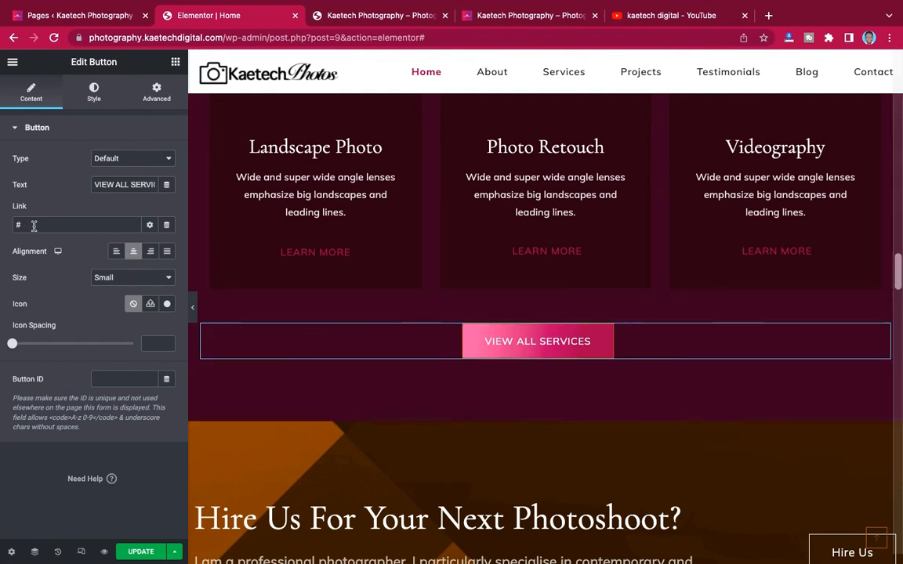
left_click_drag(32, 226, 11, 226)
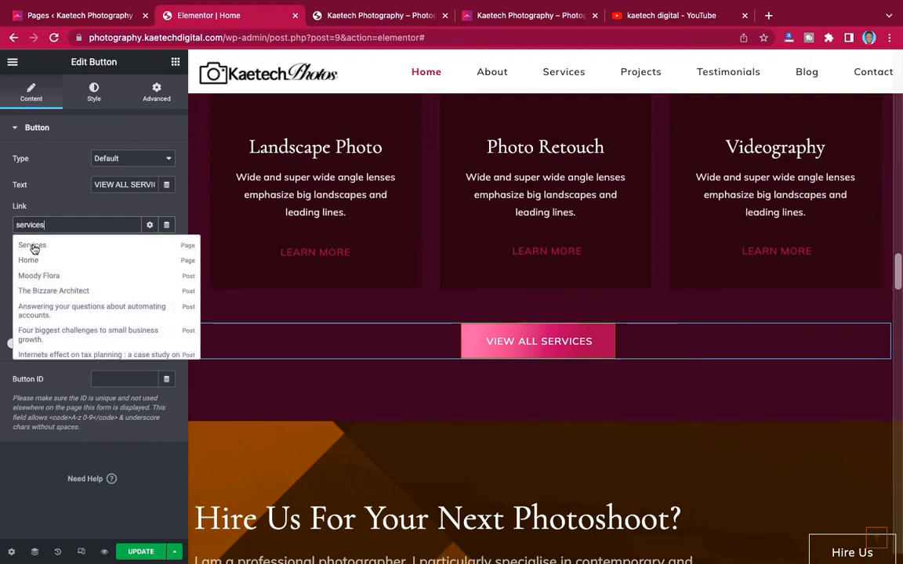
left_click(33, 246)
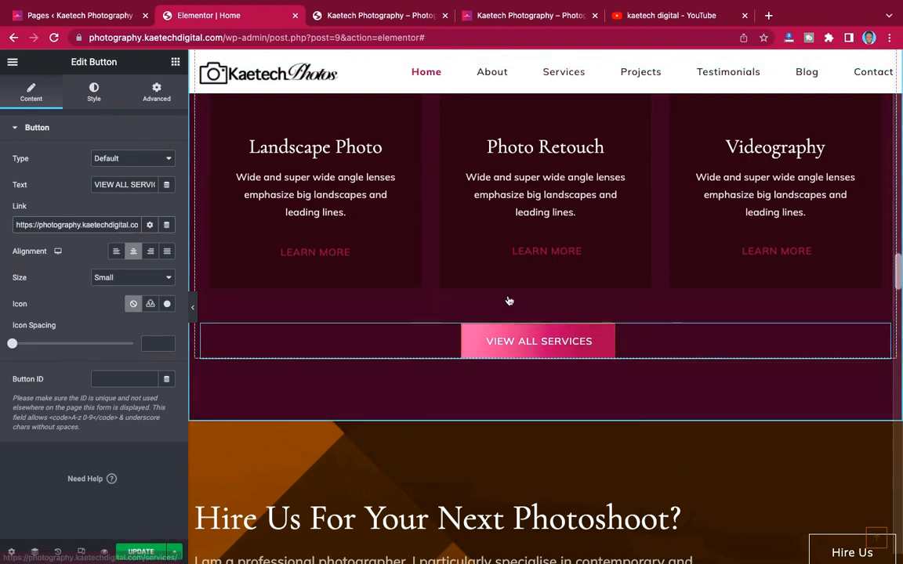
- Scroll to the Latest Posts section and delete it
scroll(508, 301, "down", 5)
scroll(508, 300, "down", 2)
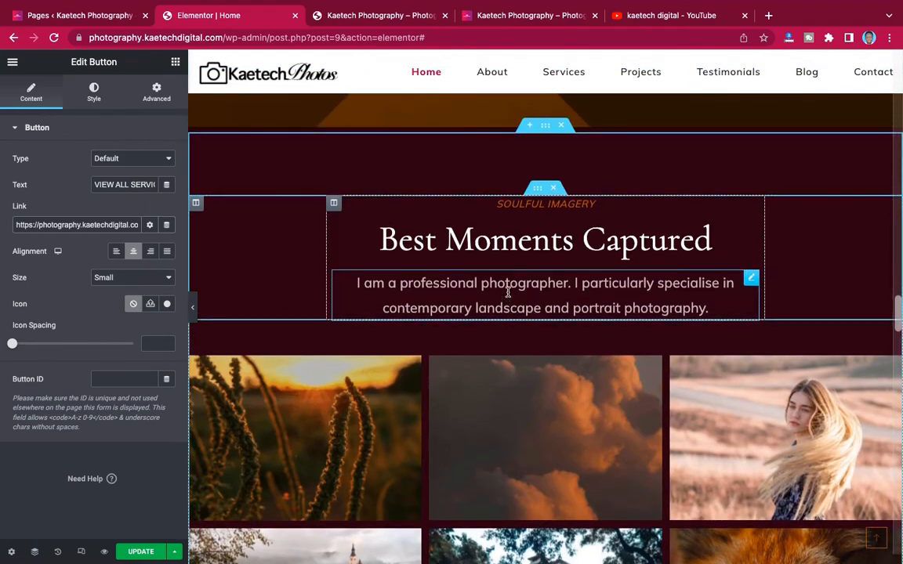
scroll(541, 288, "down", 6)
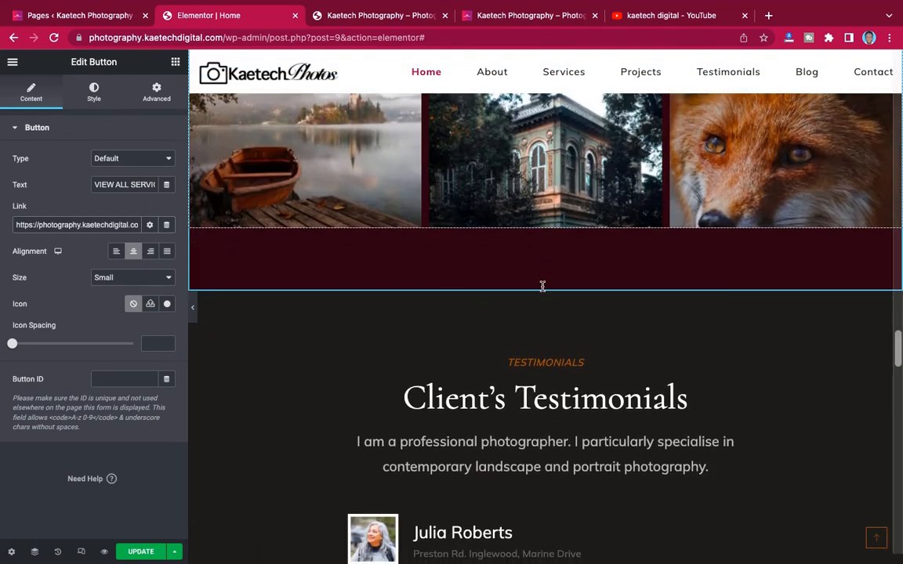
scroll(541, 288, "up", 5)
scroll(543, 290, "up", 2)
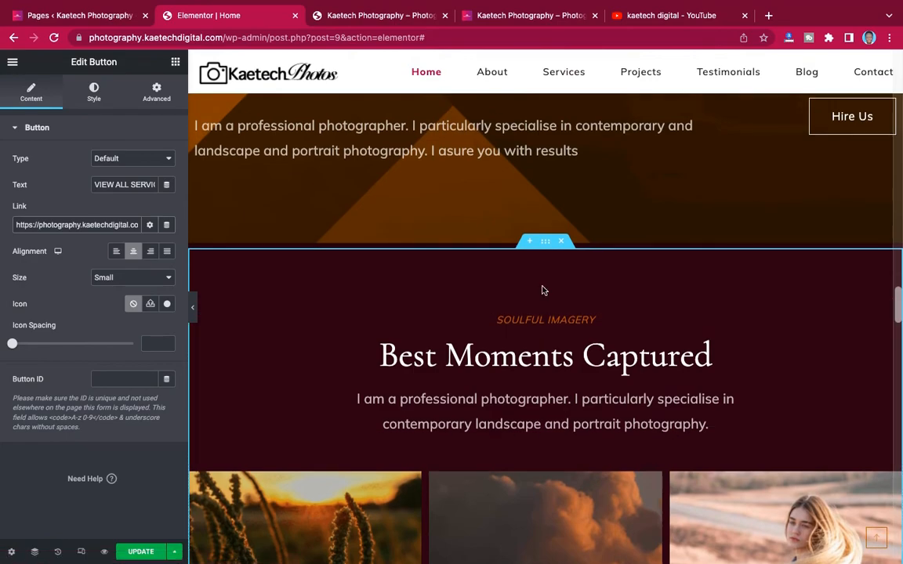
scroll(541, 288, "down", 12)
scroll(541, 289, "up", 6)
scroll(542, 287, "up", 10)
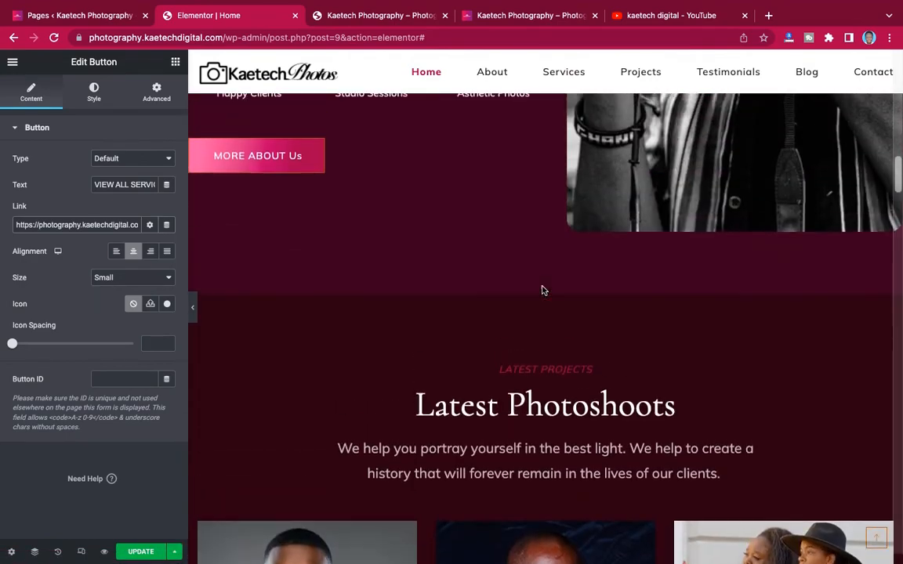
scroll(543, 290, "down", 15)
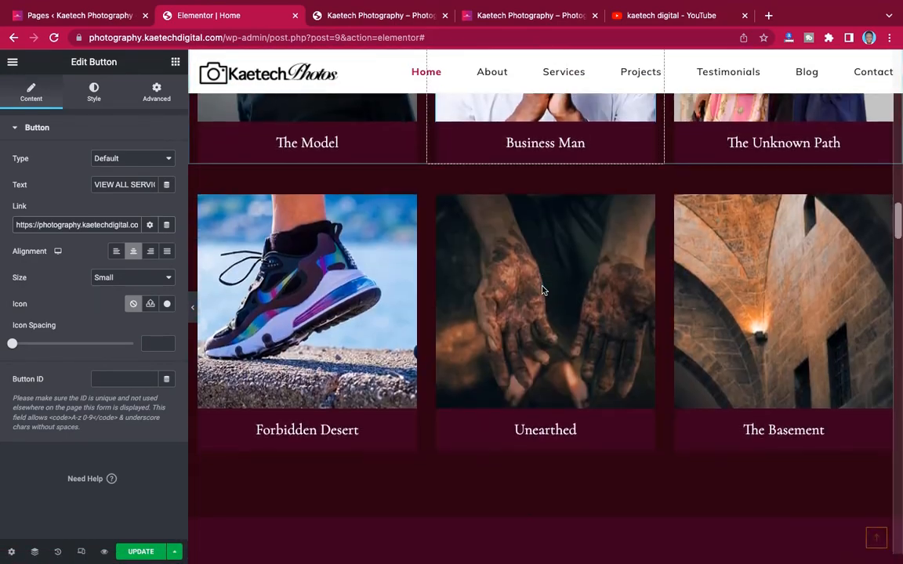
scroll(542, 286, "down", 3)
scroll(543, 288, "up", 1)
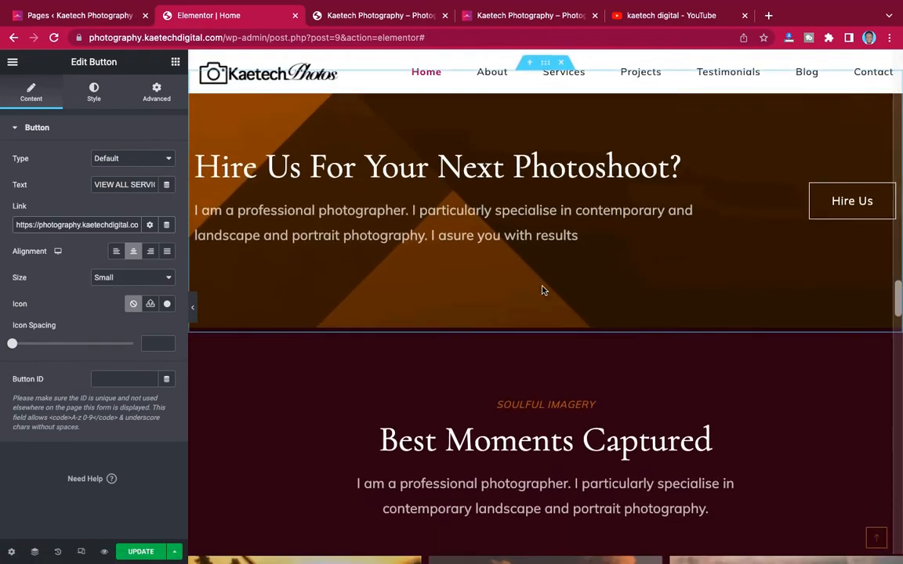
scroll(543, 290, "down", 3)
scroll(541, 290, "down", 2)
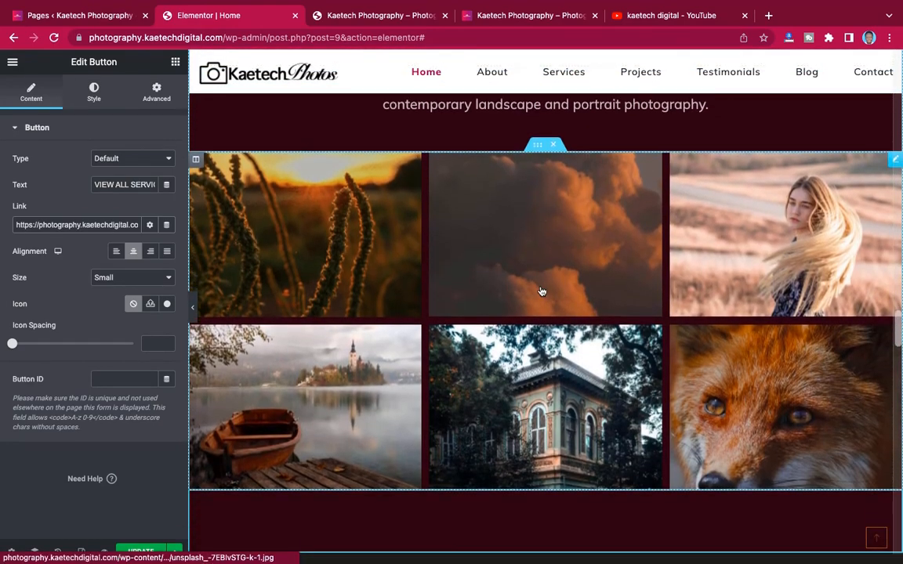
scroll(447, 286, "down", 10)
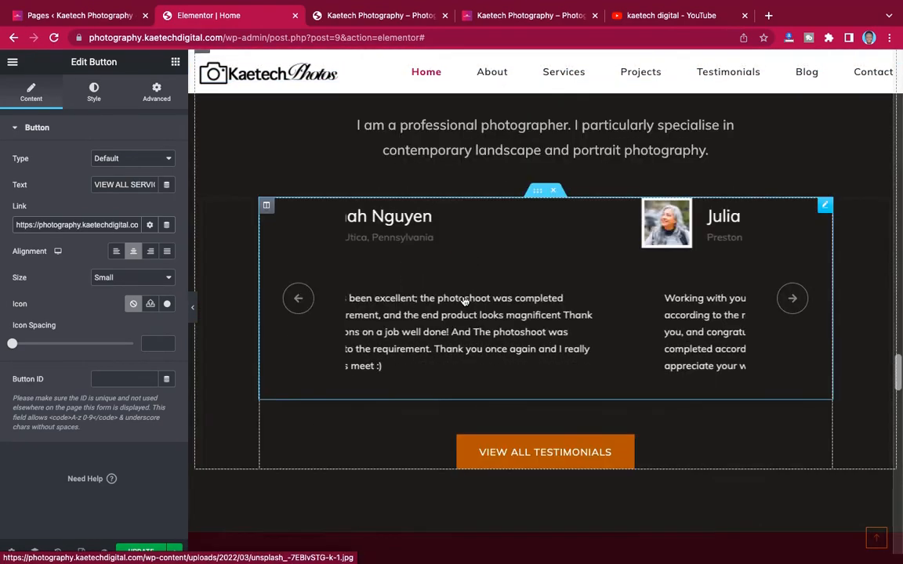
scroll(464, 302, "up", 2)
scroll(463, 301, "down", 2)
scroll(464, 298, "up", 2)
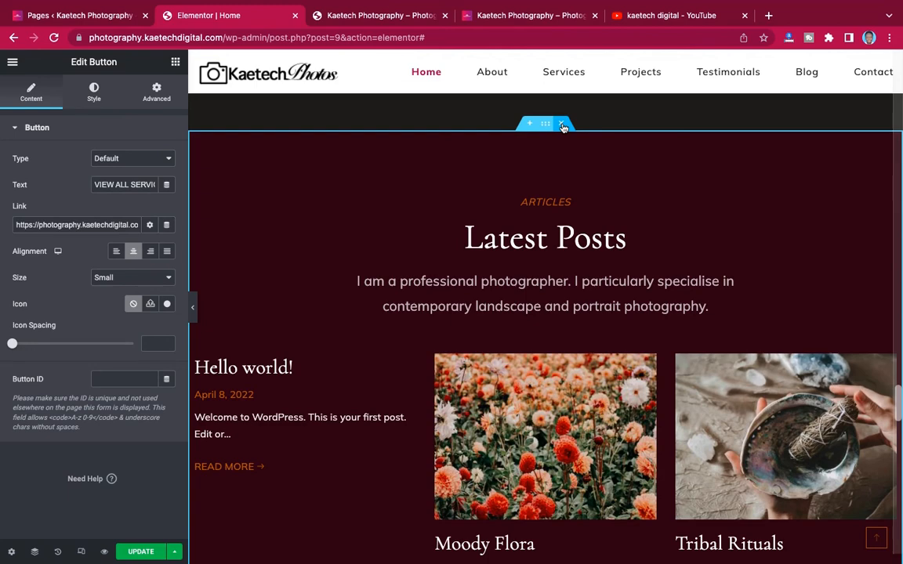
left_click(563, 126)
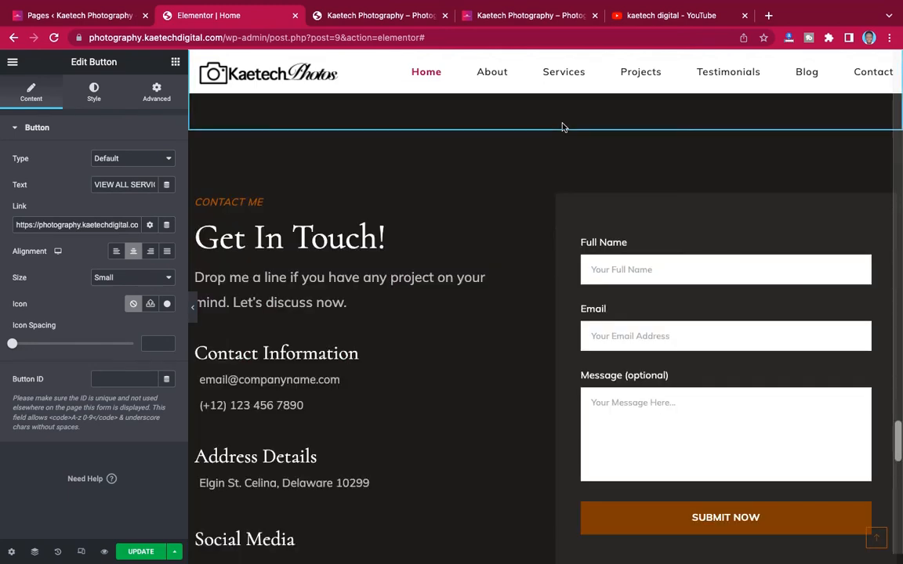
- Scroll through to confirm the testimonials now lead straight into Get In Touch
scroll(500, 219, "up", 5)
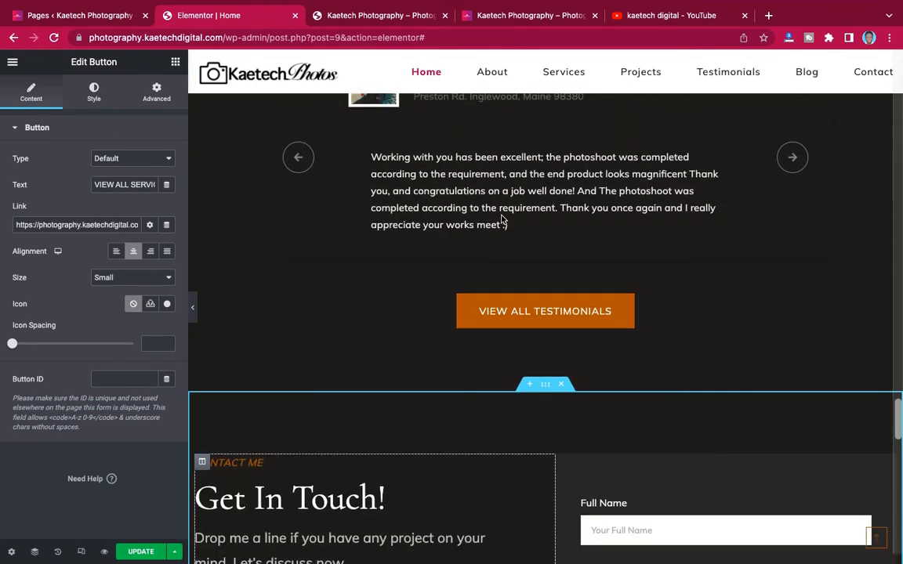
scroll(502, 220, "down", 5)
scroll(503, 219, "up", 1)
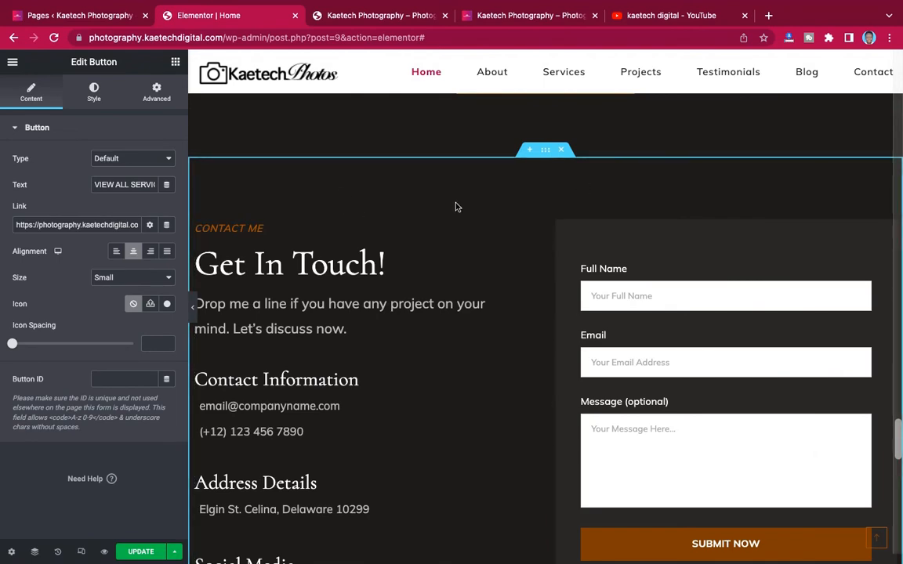
scroll(466, 251, "down", 3)
scroll(465, 251, "up", 4)
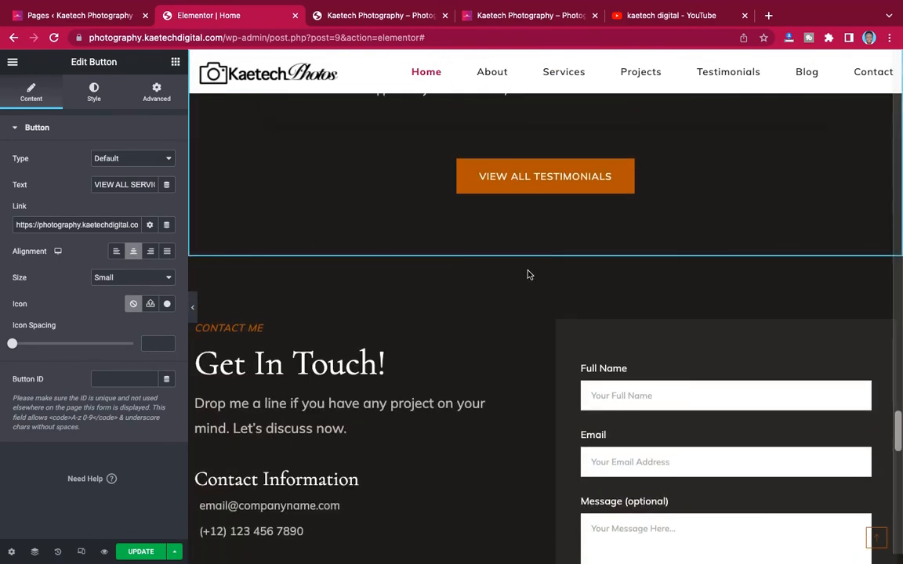
scroll(528, 274, "up", 6)
scroll(528, 274, "down", 3)
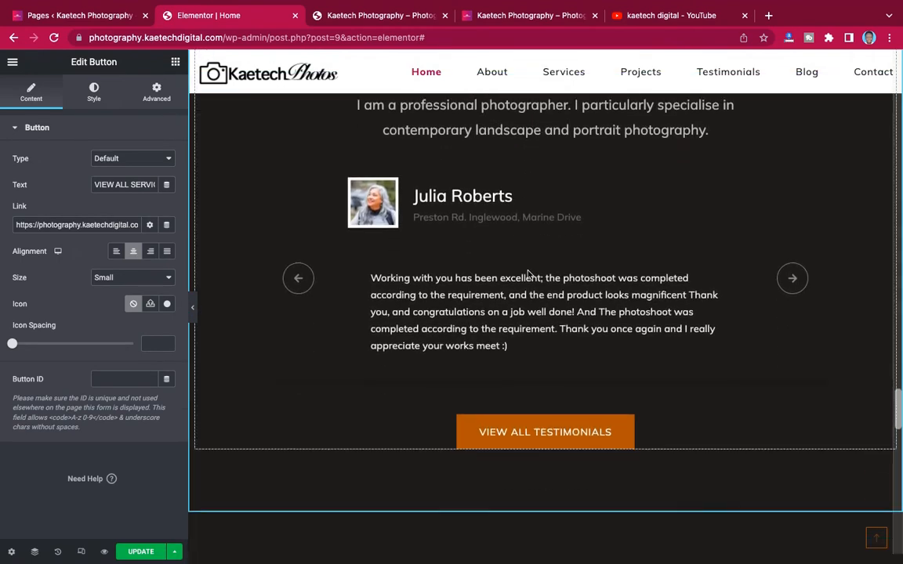
scroll(529, 274, "down", 5)
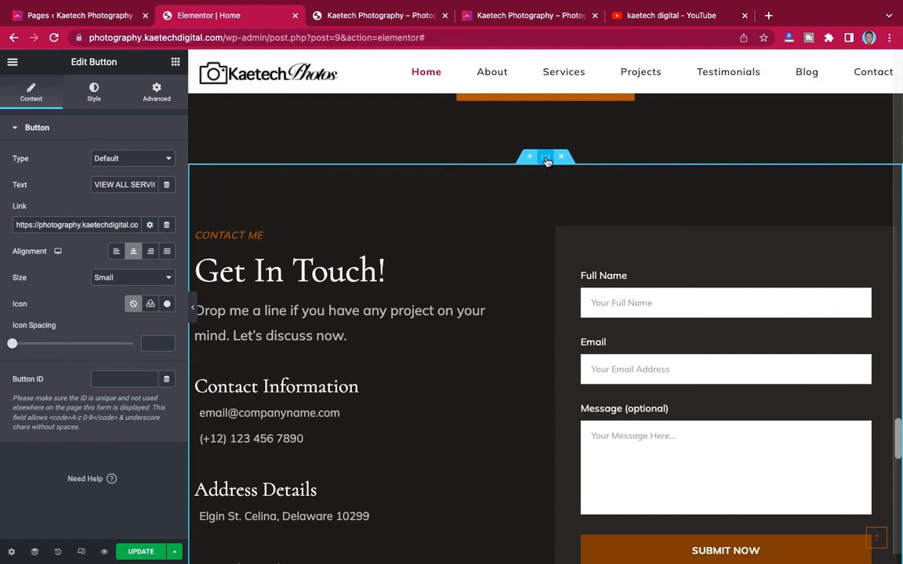
- Select the Our Philosophy section and bring up its Style background settings
left_click(544, 157)
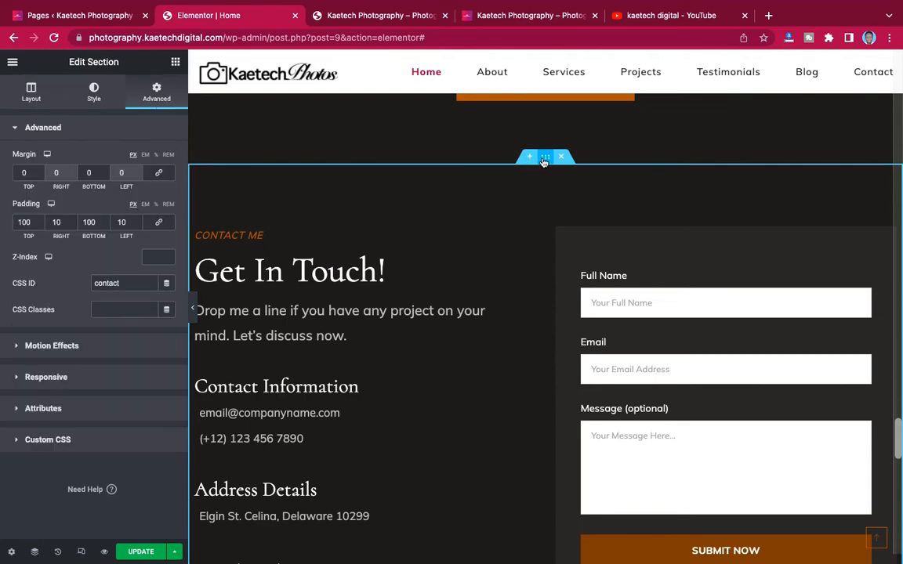
scroll(544, 162, "up", 15)
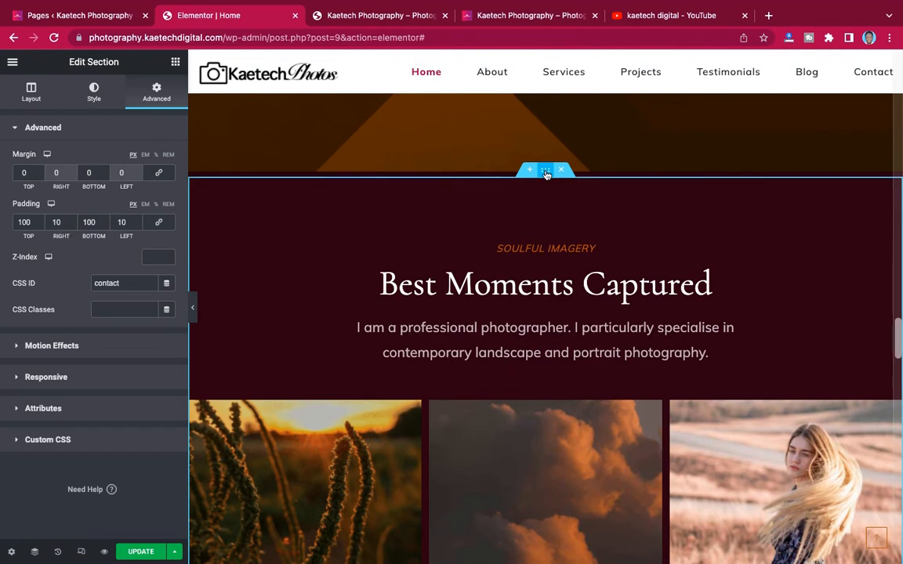
left_click(546, 172)
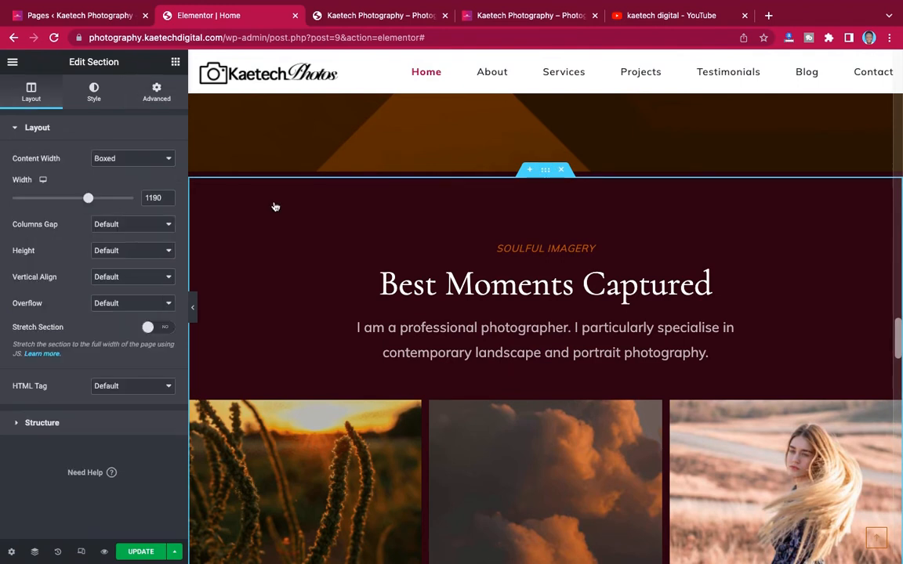
left_click(96, 93)
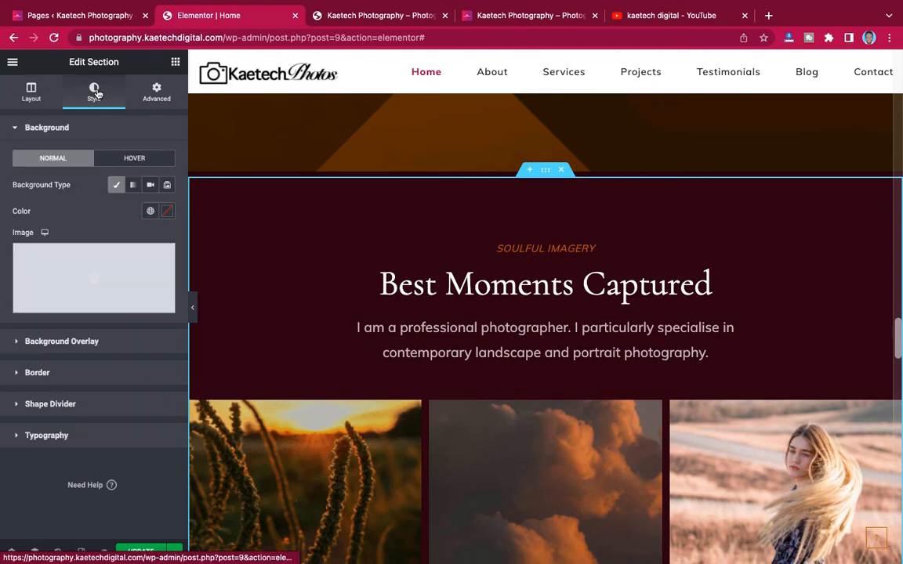
scroll(413, 204, "down", 10)
scroll(413, 204, "up", 3)
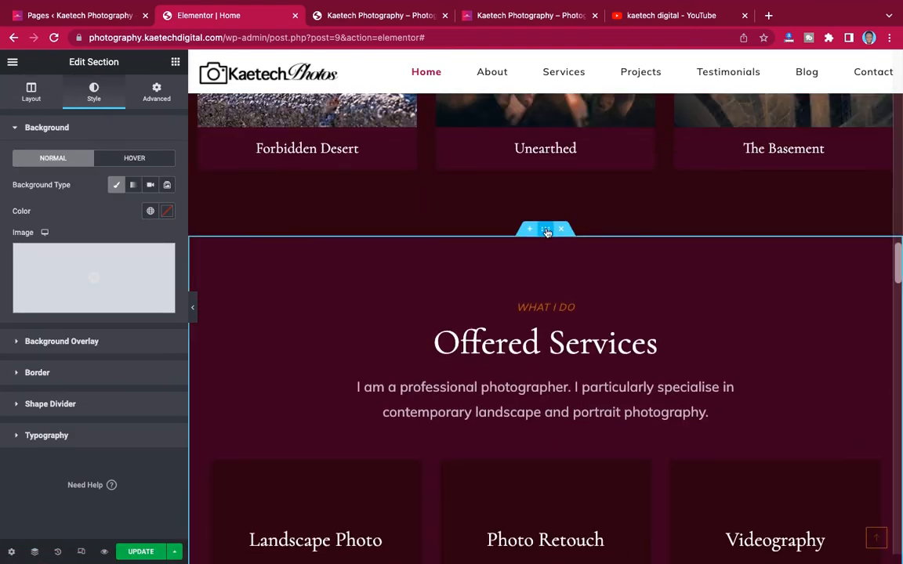
scroll(547, 232, "up", 12)
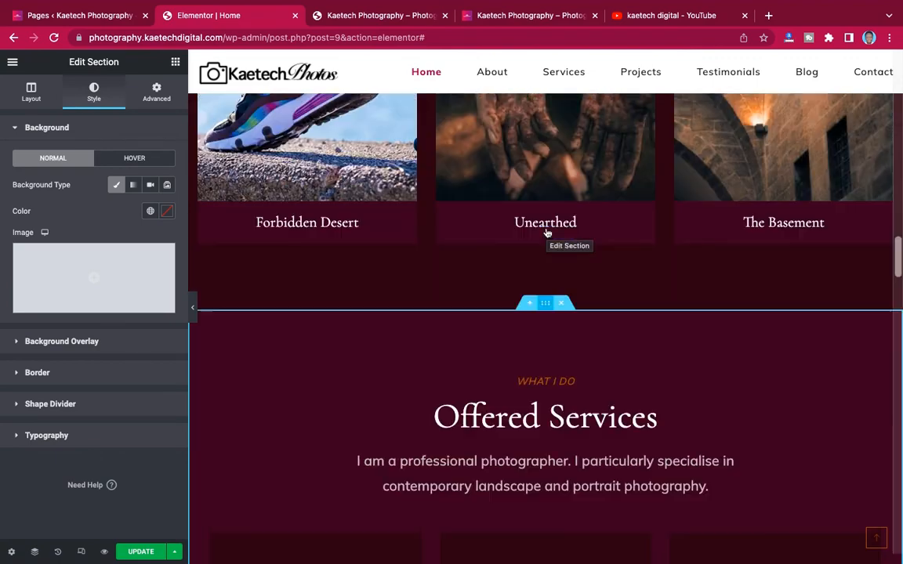
scroll(546, 232, "up", 12)
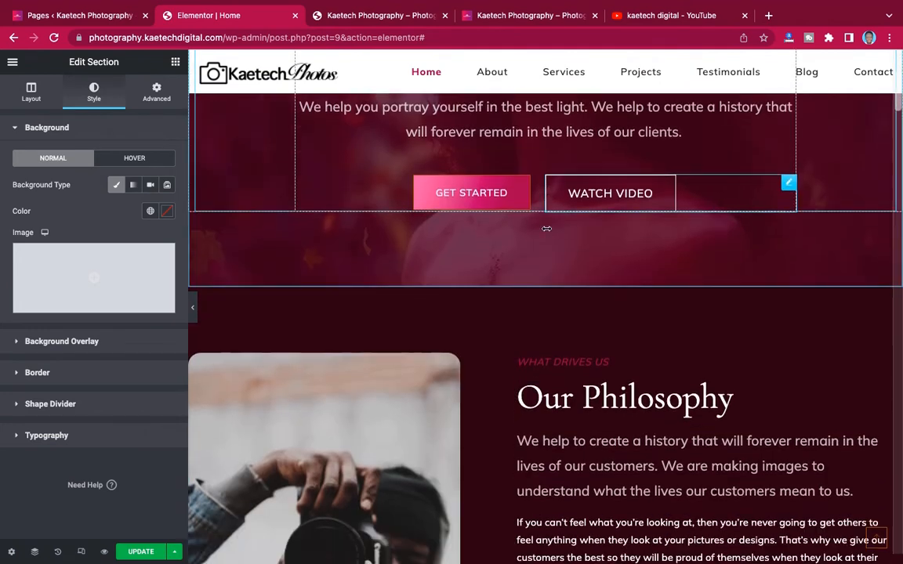
scroll(546, 235, "down", 2)
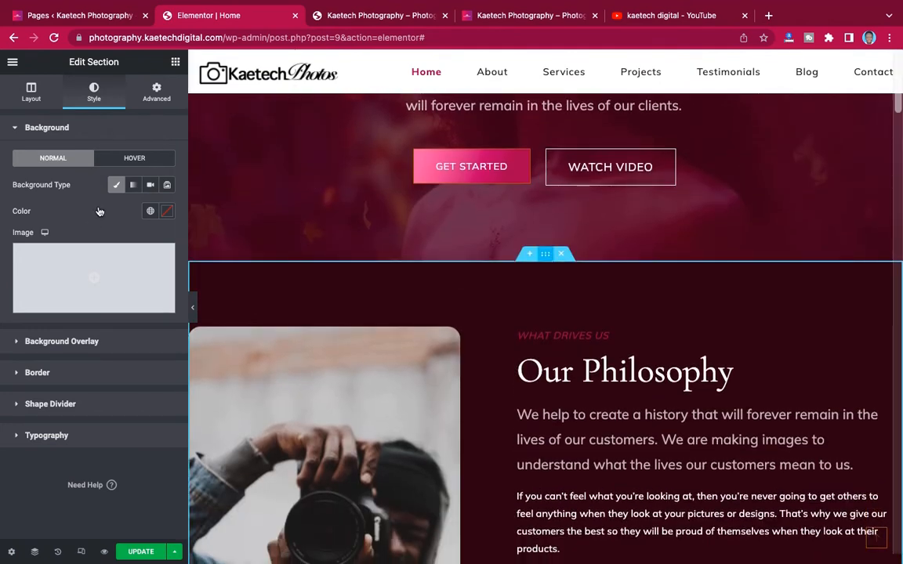
- Check the section's background Color value, maroon #280111
left_click(166, 213)
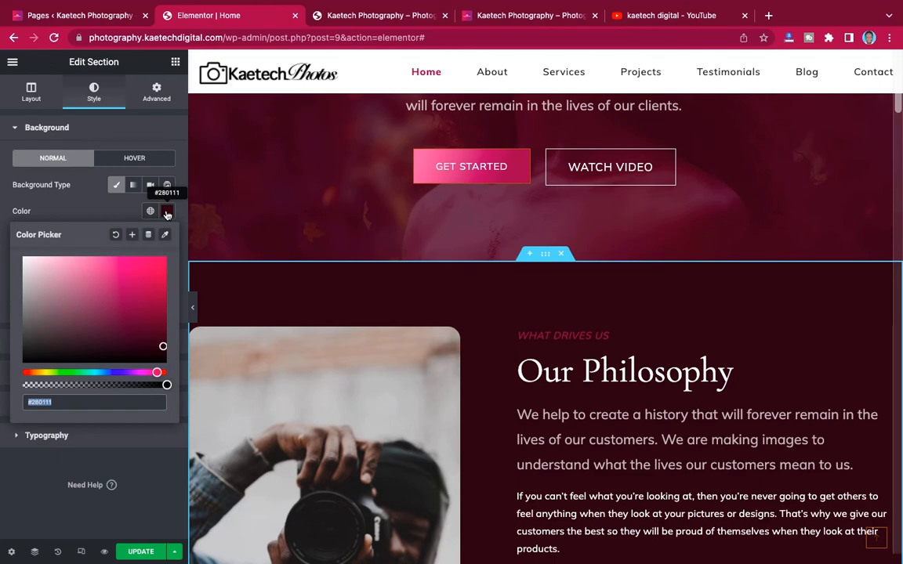
scroll(581, 399, "down", 20)
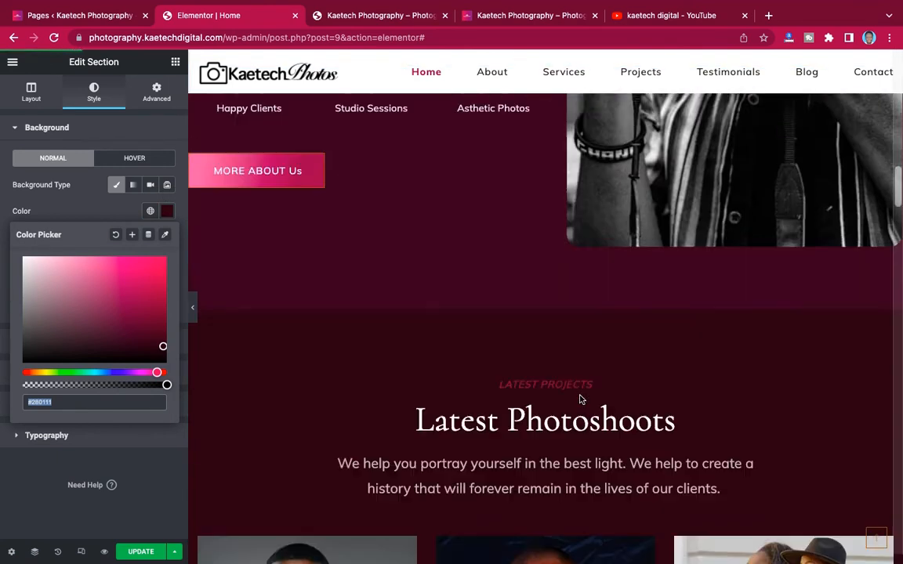
scroll(580, 399, "down", 5)
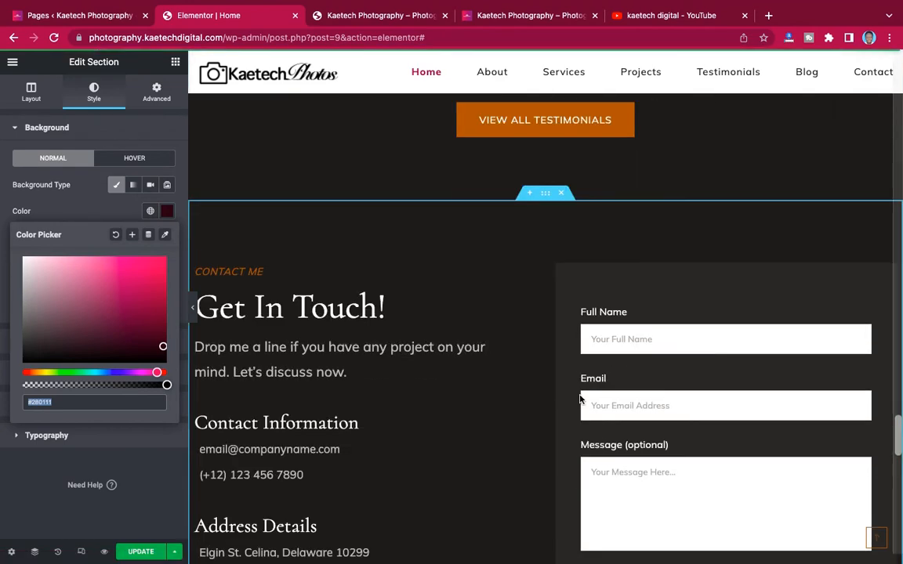
scroll(580, 396, "up", 4)
scroll(580, 396, "down", 4)
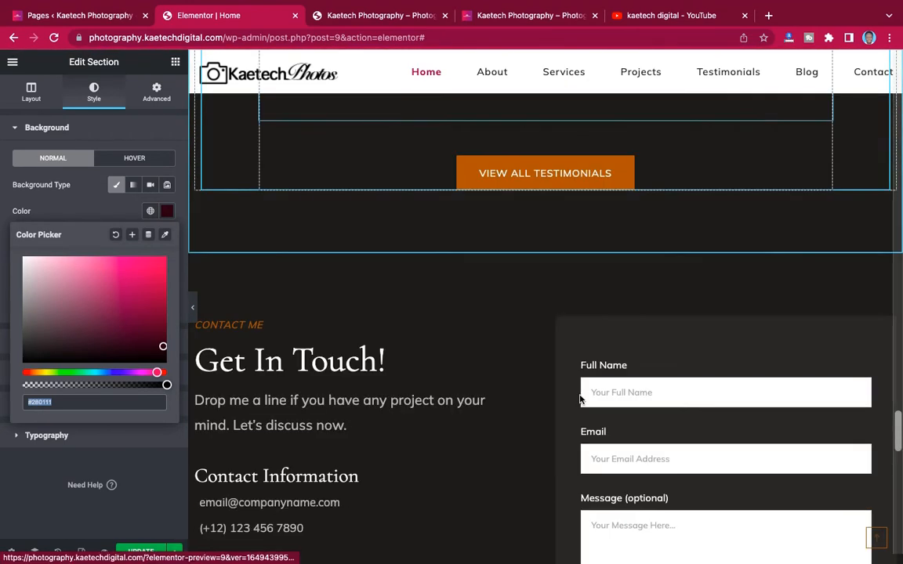
scroll(581, 399, "up", 6)
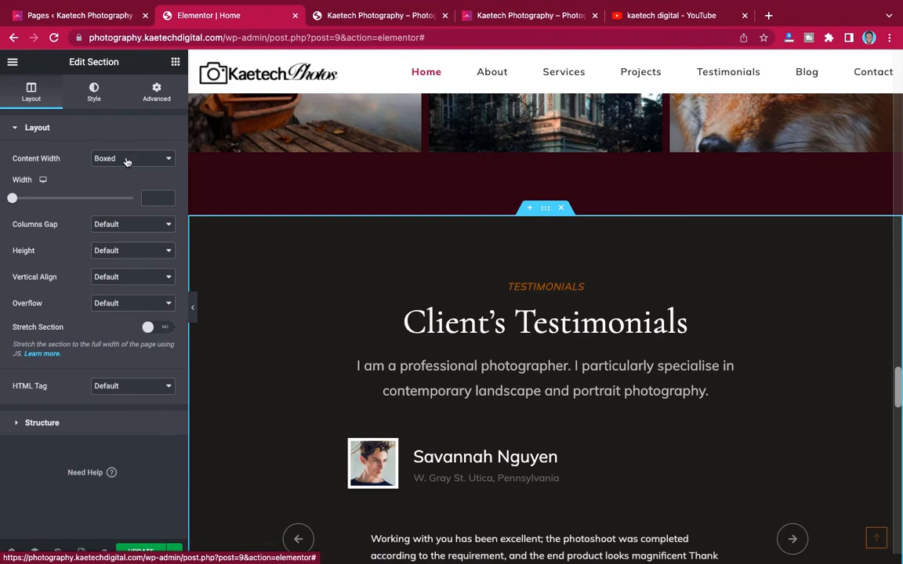
- Replace the Testimonials background colour #1F1D1C with the pasted maroon #280111
left_click(93, 92)
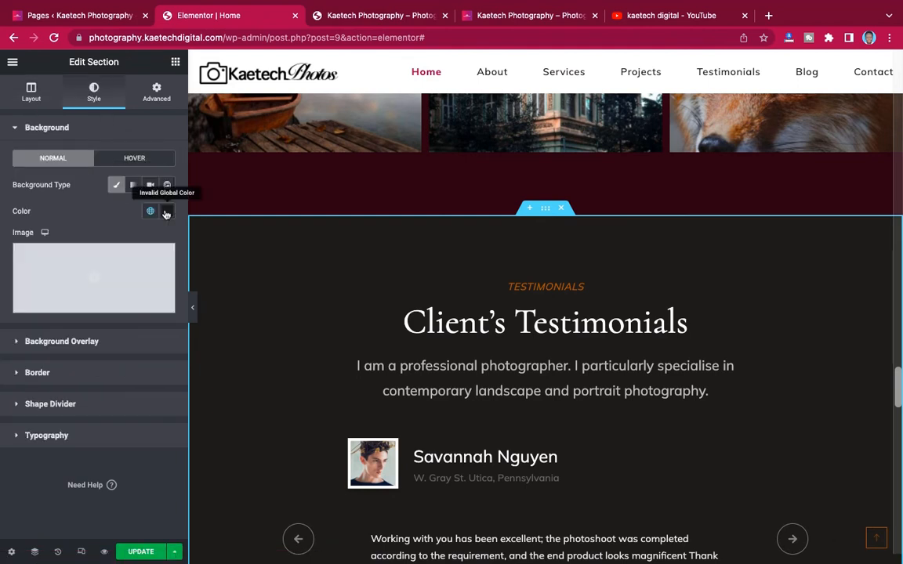
left_click(166, 212)
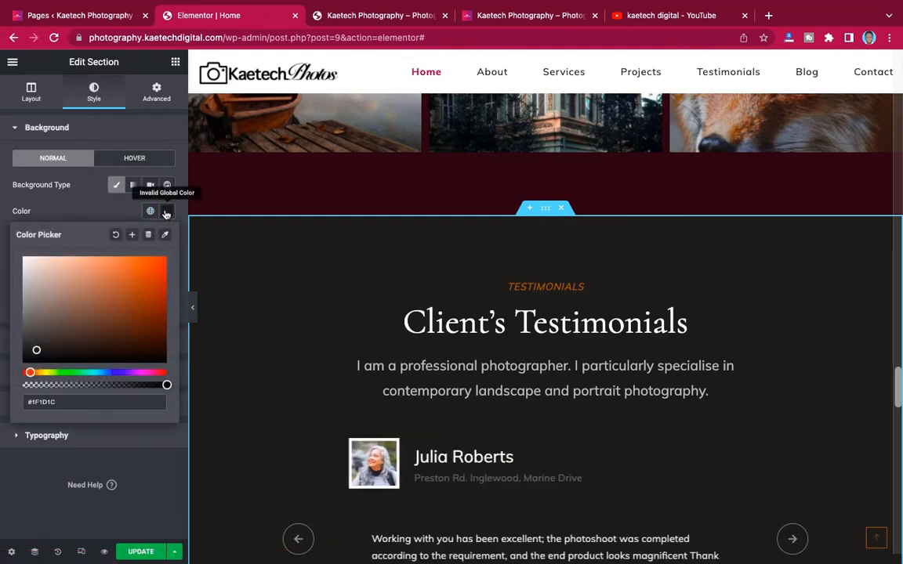
double_click(66, 402)
left_click(67, 403)
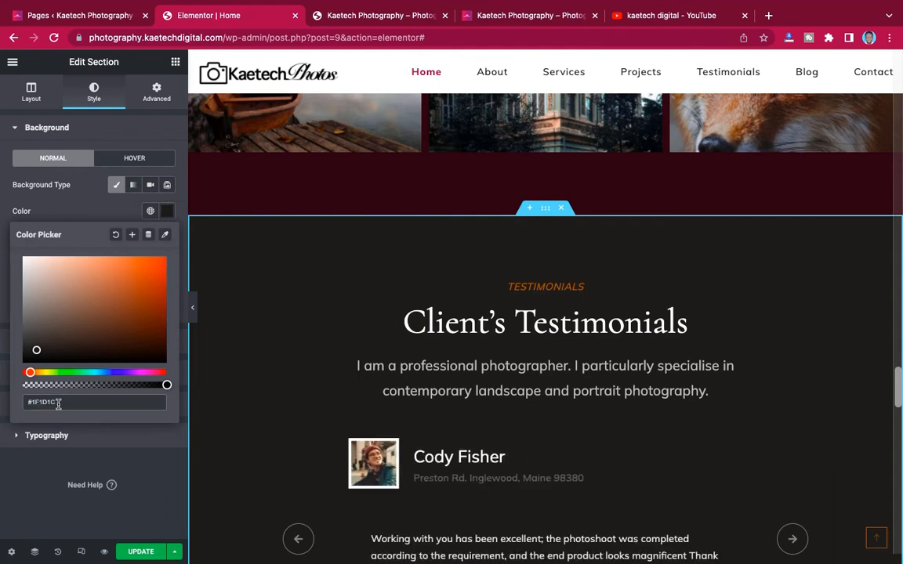
left_click_drag(58, 403, 20, 403)
type("#280111")
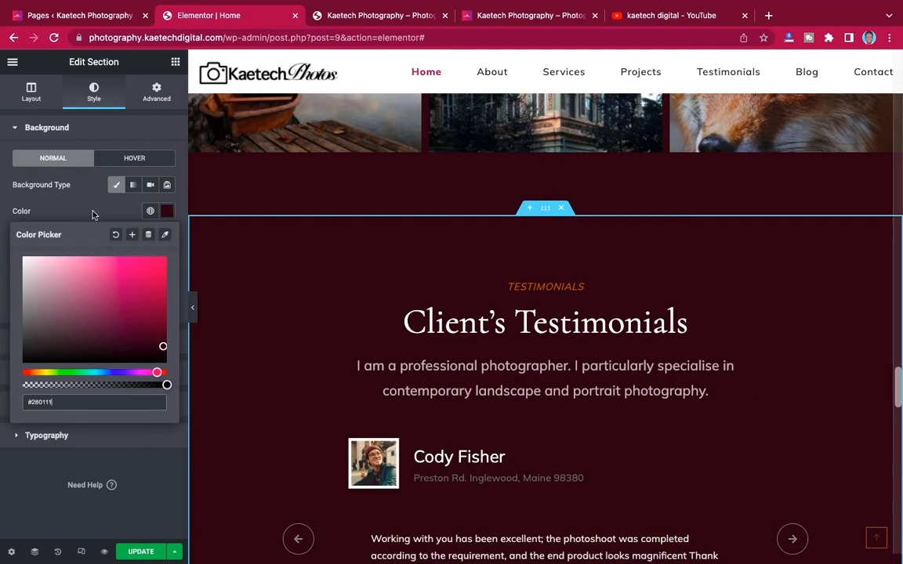
left_click(92, 214)
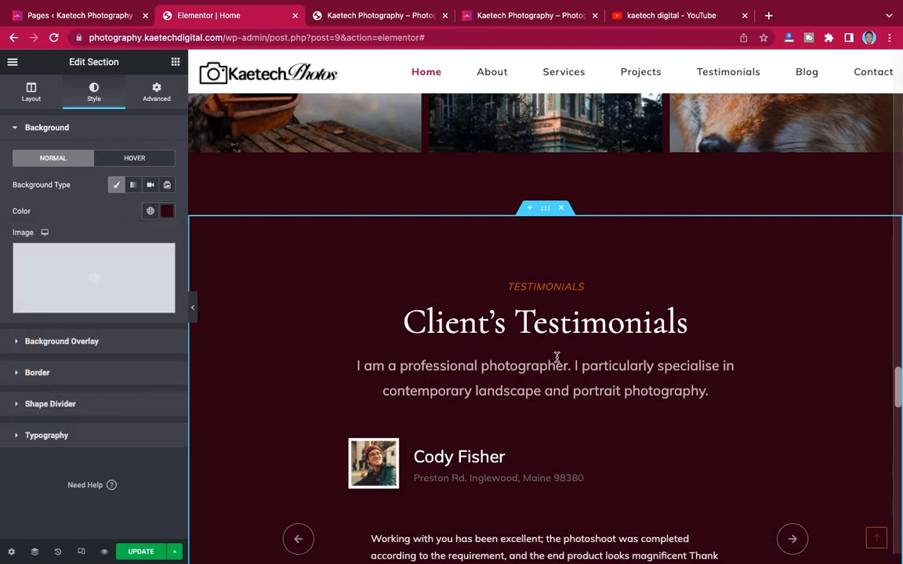
scroll(556, 359, "down", 10)
scroll(557, 360, "up", 3)
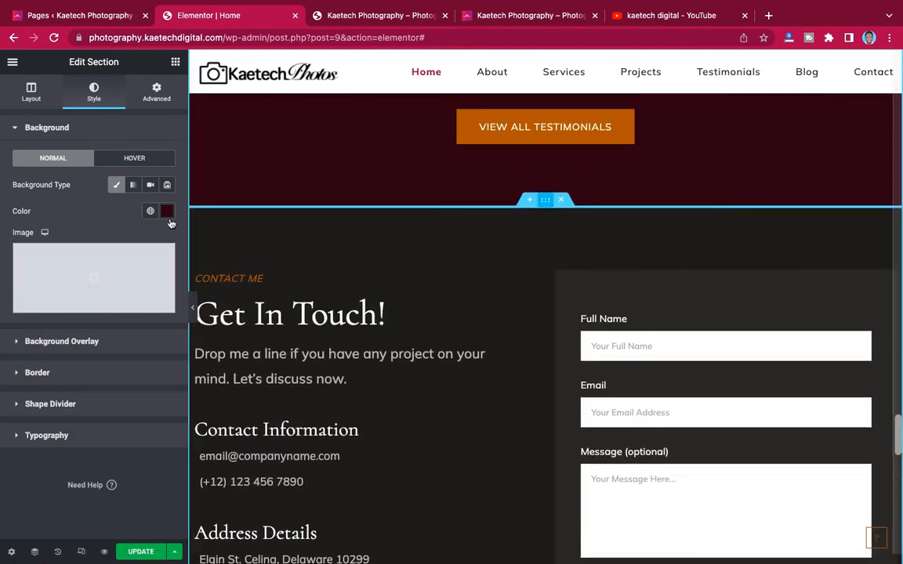
left_click(219, 212)
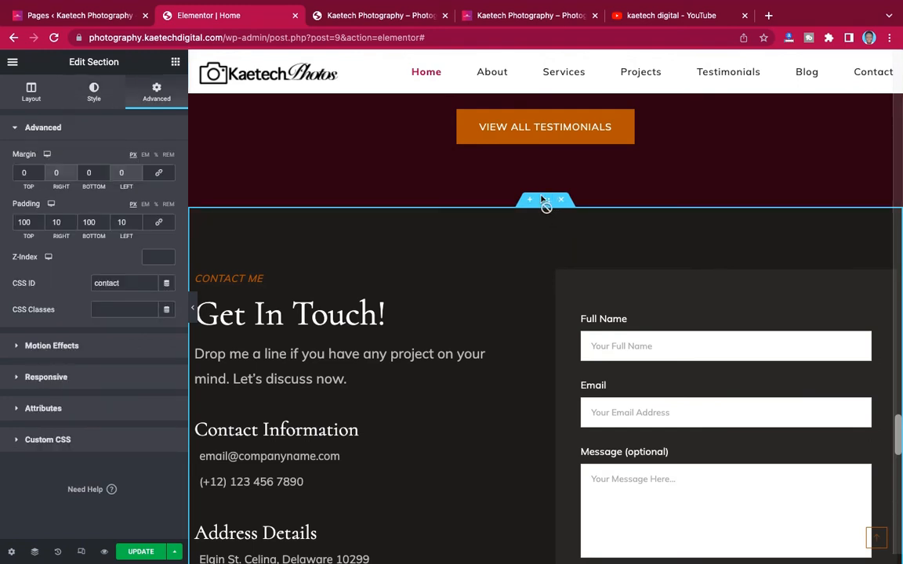
- Change the Get In Touch section's background from #1F1D1C to maroon #280111
left_click(90, 94)
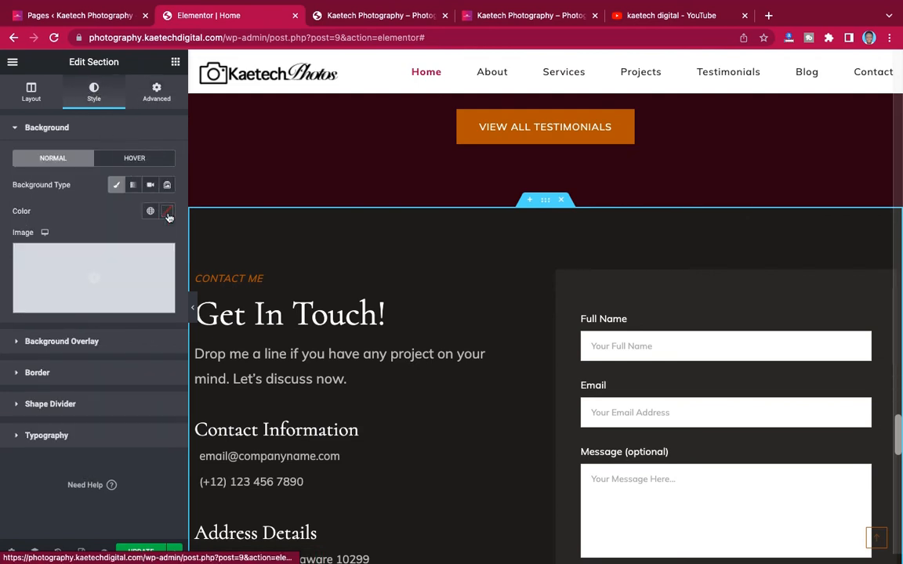
left_click(168, 212)
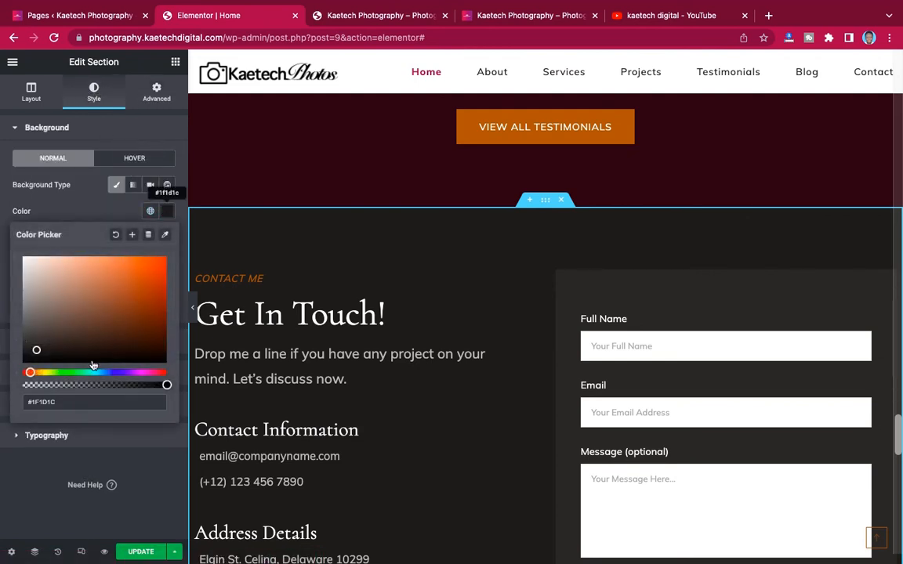
triple_click(64, 400)
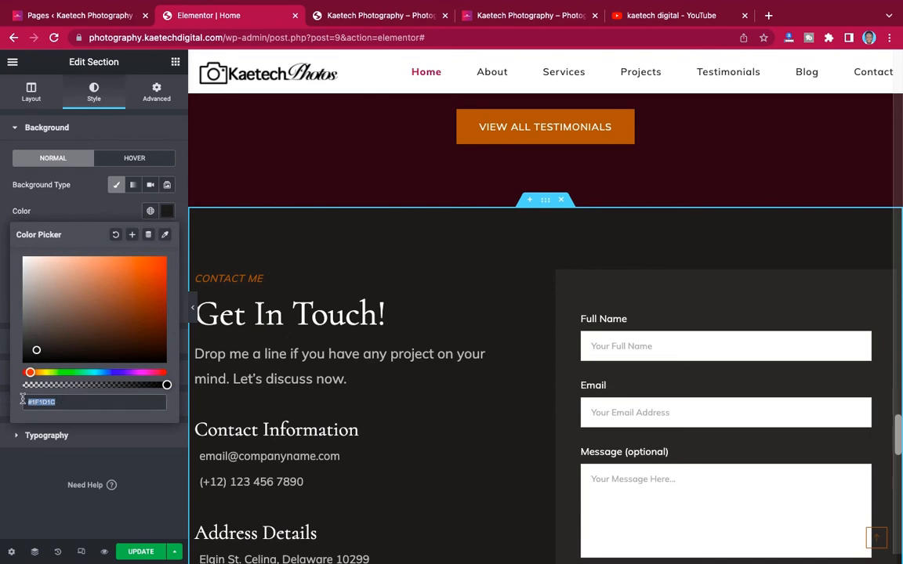
type("#280111")
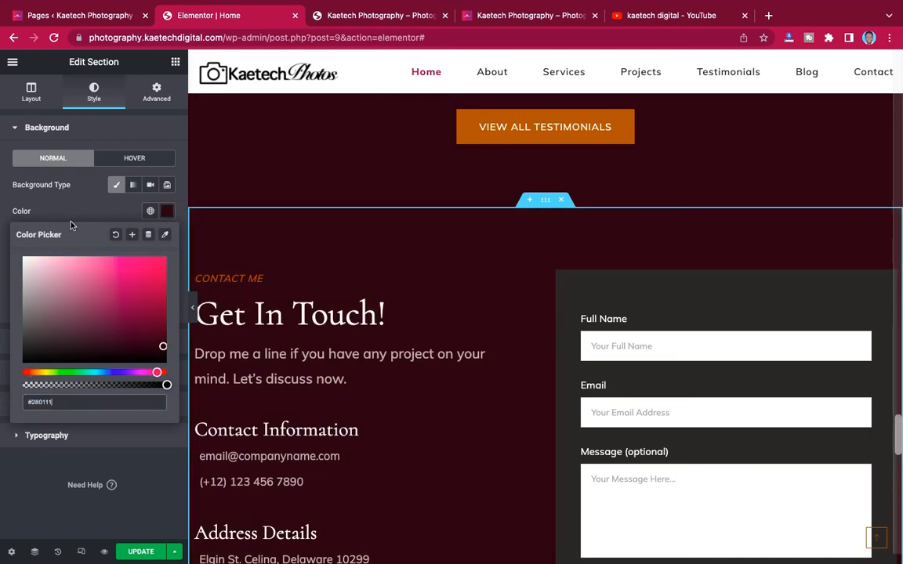
left_click(79, 205)
scroll(429, 284, "up", 8)
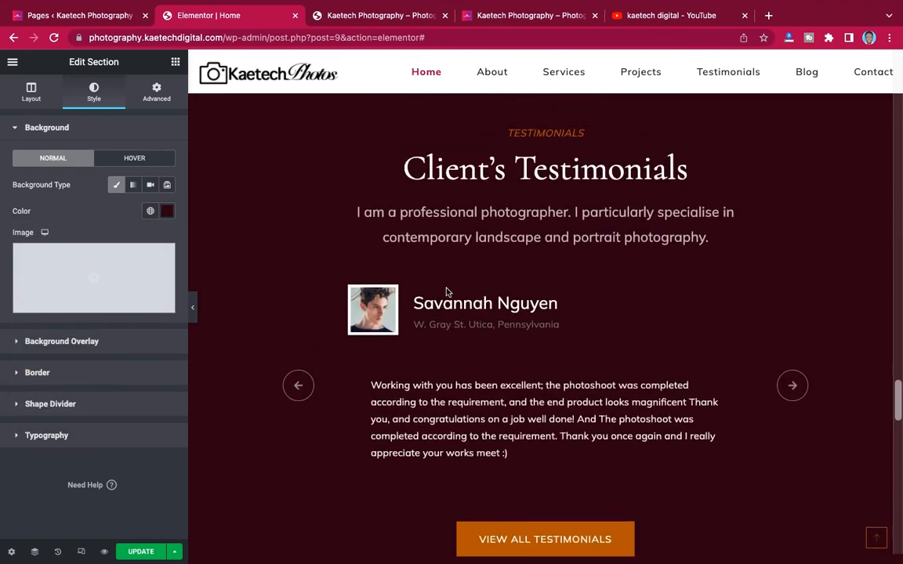
scroll(447, 292, "down", 10)
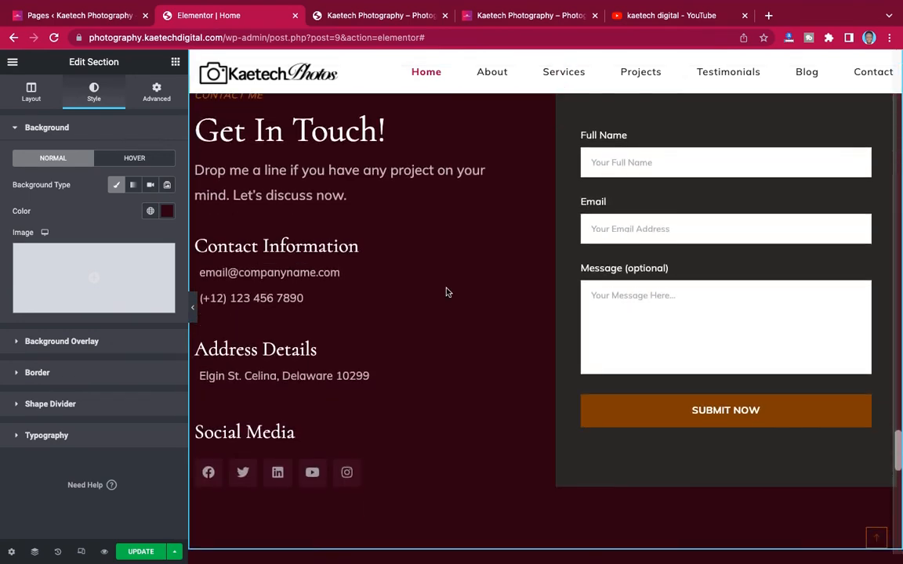
scroll(447, 292, "down", 3)
scroll(446, 292, "up", 6)
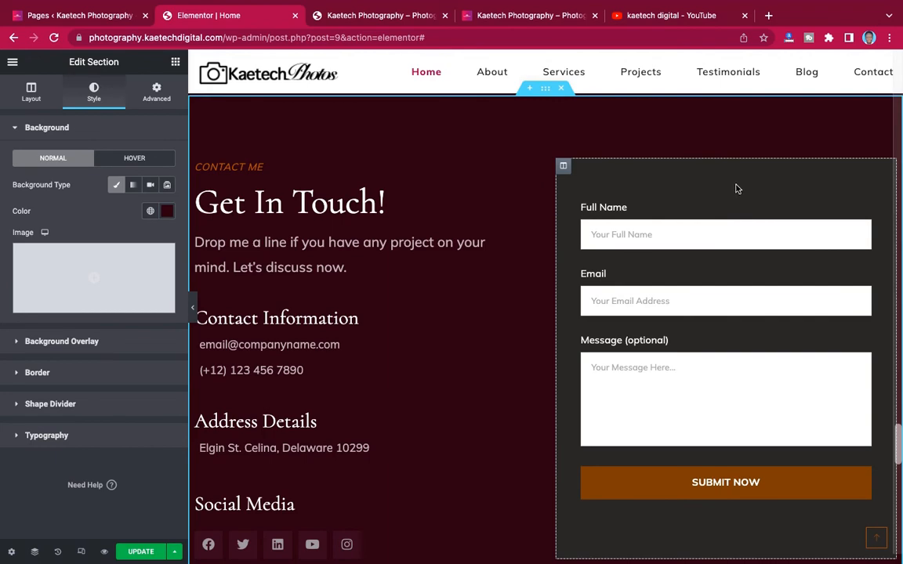
scroll(654, 186, "up", 10)
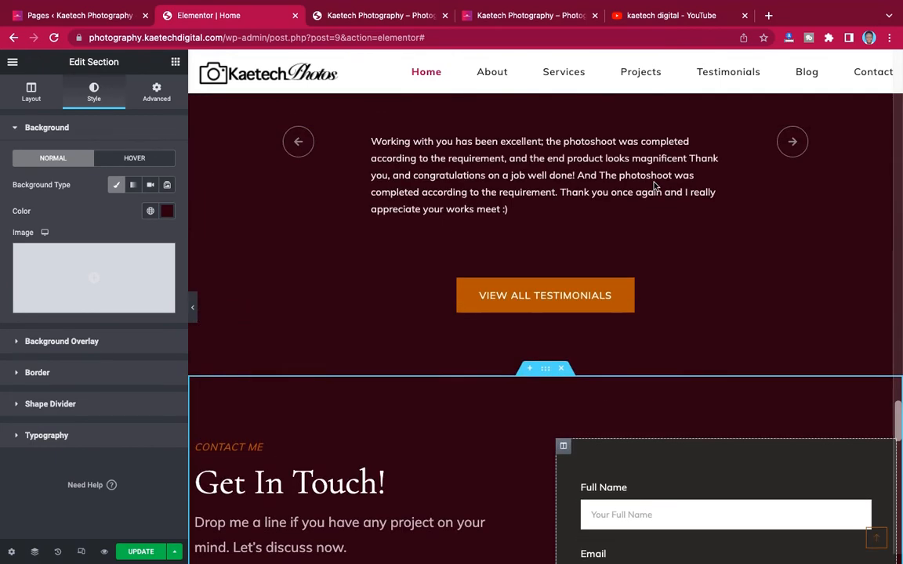
scroll(654, 186, "up", 8)
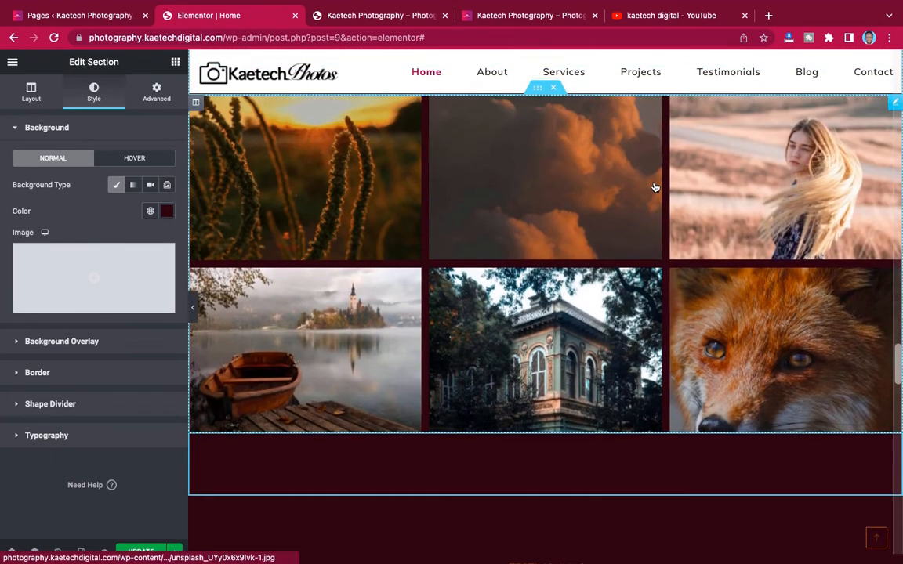
scroll(654, 184, "up", 8)
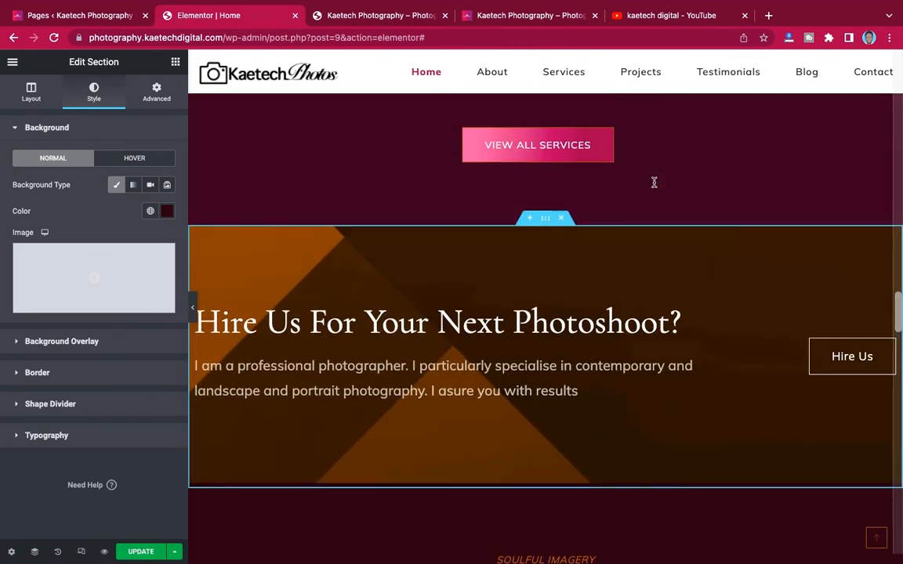
scroll(654, 186, "up", 3)
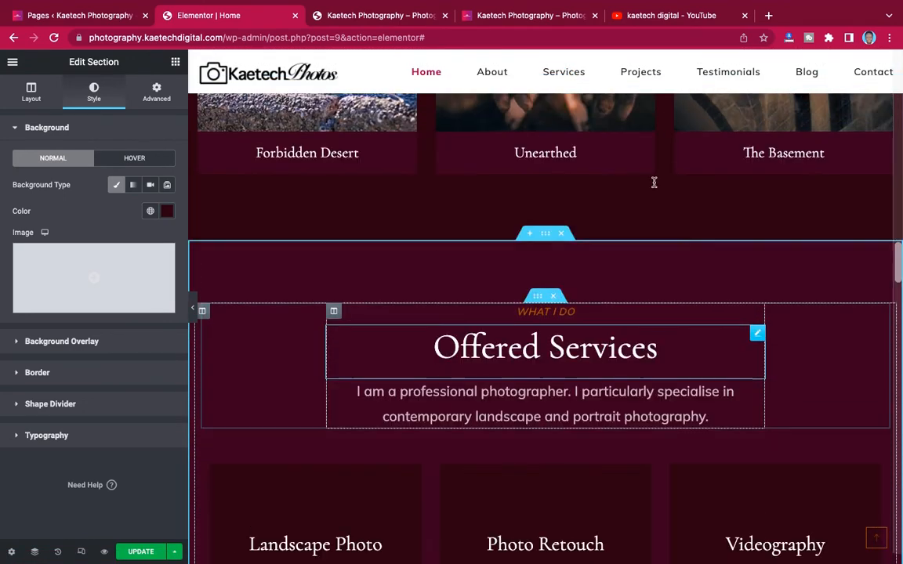
scroll(546, 185, "down", 1)
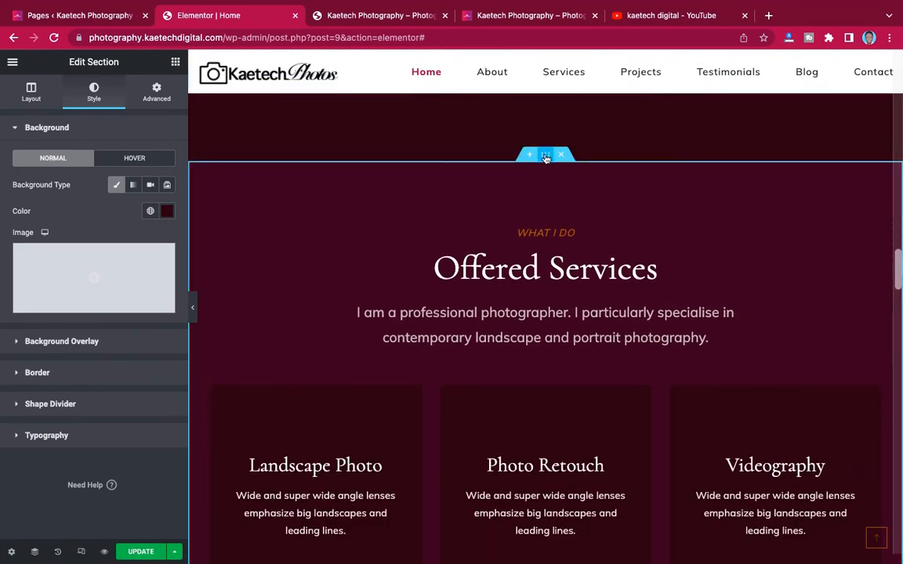
- Copy #380D1F from the section colour and paste it over the form column's #2B2927 background
left_click(167, 212)
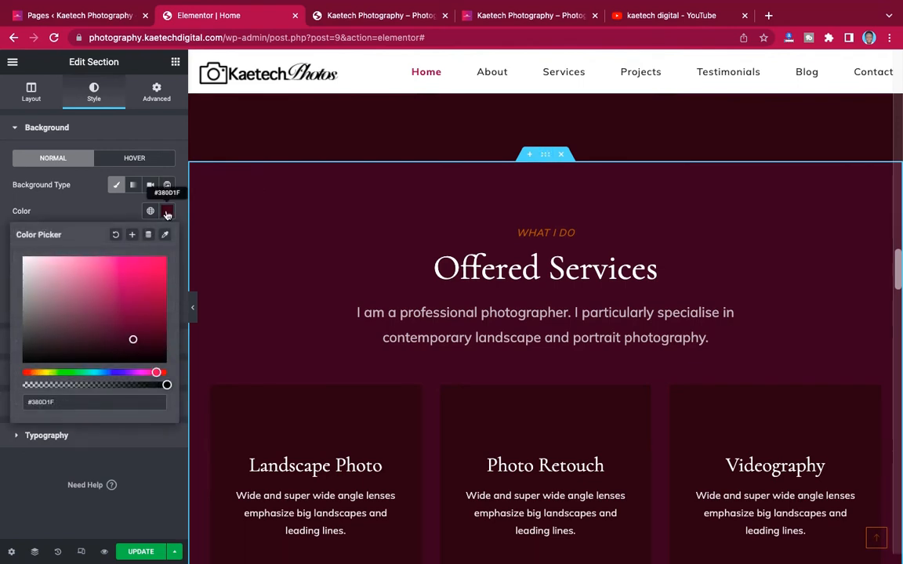
left_click_drag(63, 405, 11, 402)
key("super+c")
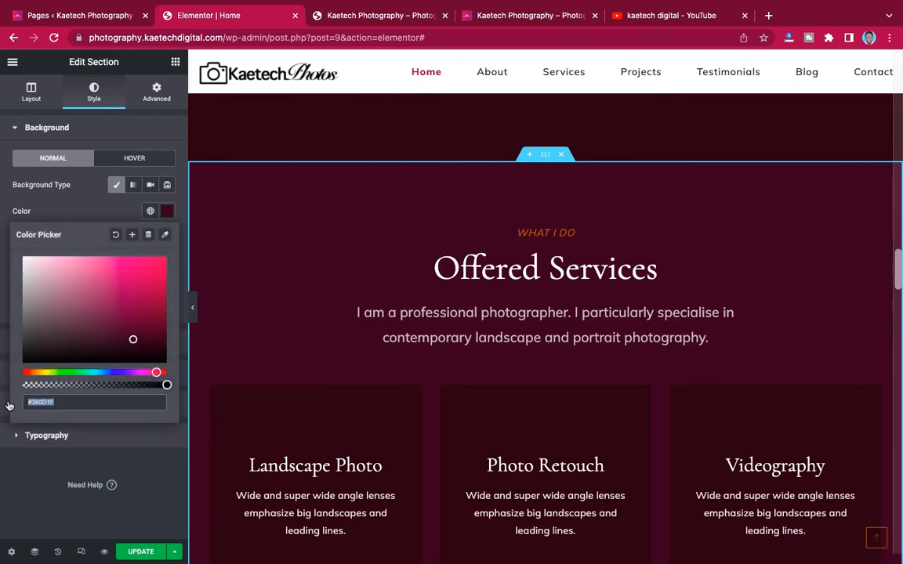
scroll(590, 379, "down", 20)
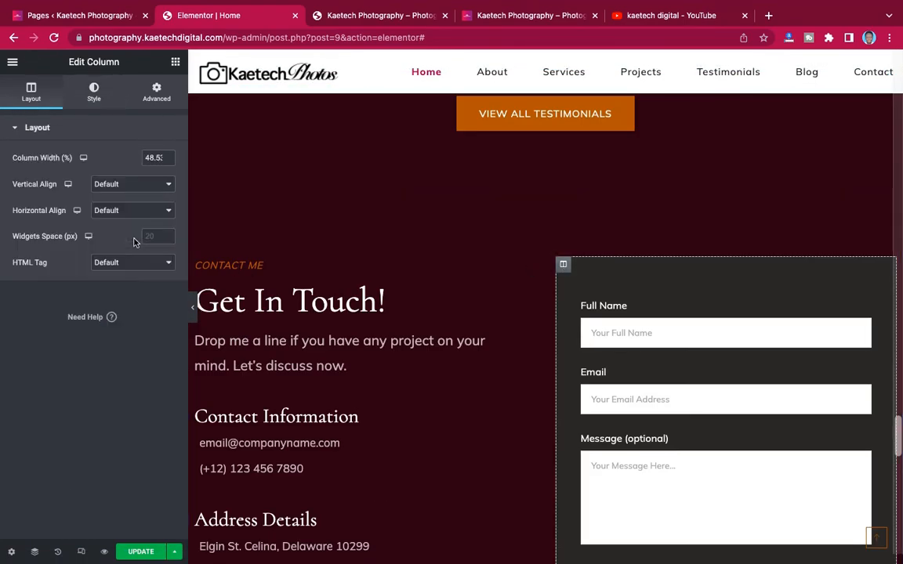
left_click(95, 92)
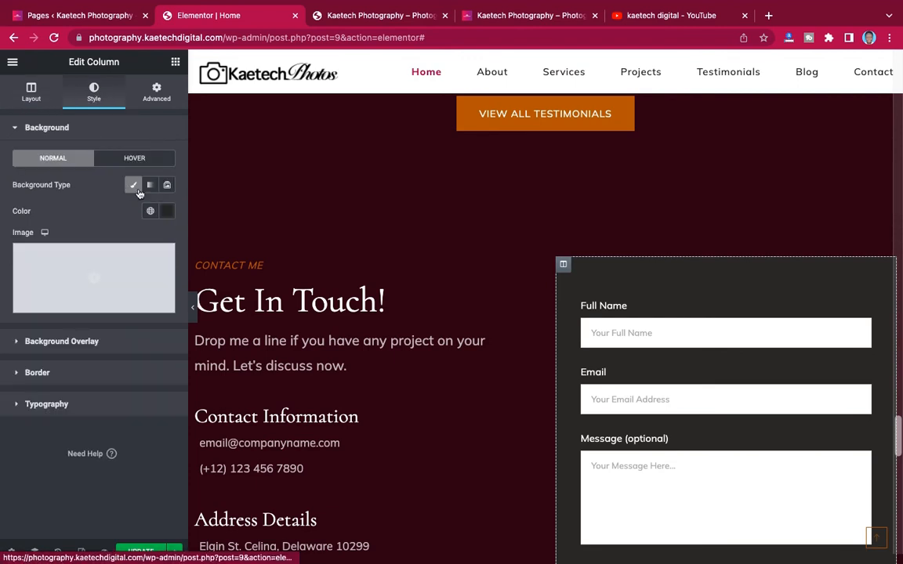
left_click(167, 213)
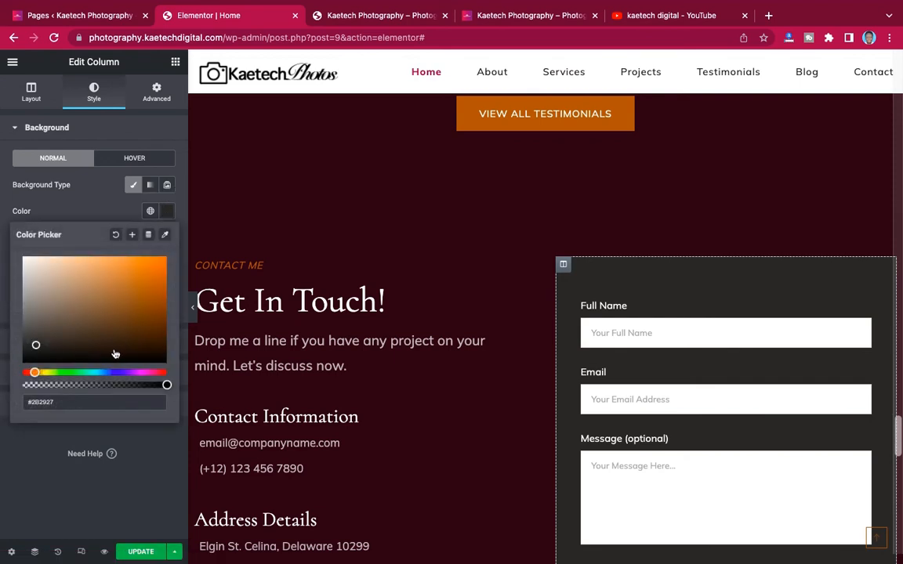
left_click_drag(64, 403, 21, 403)
key("super+v")
scroll(528, 388, "down", 2)
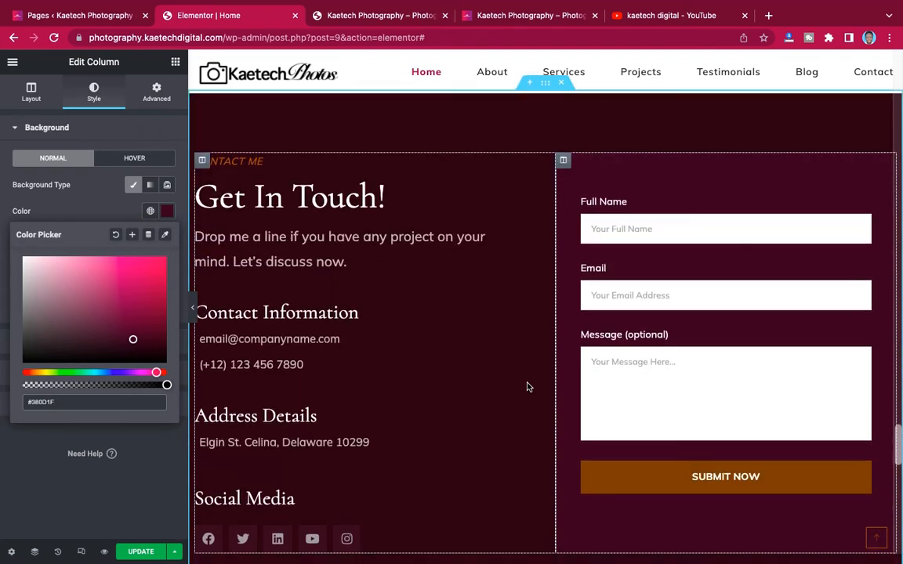
scroll(528, 388, "down", 2)
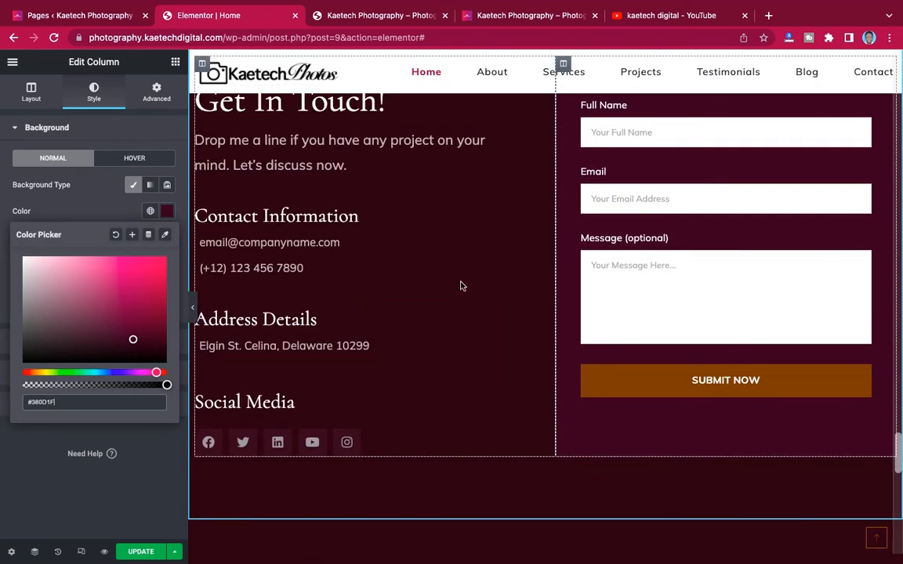
scroll(462, 284, "up", 2)
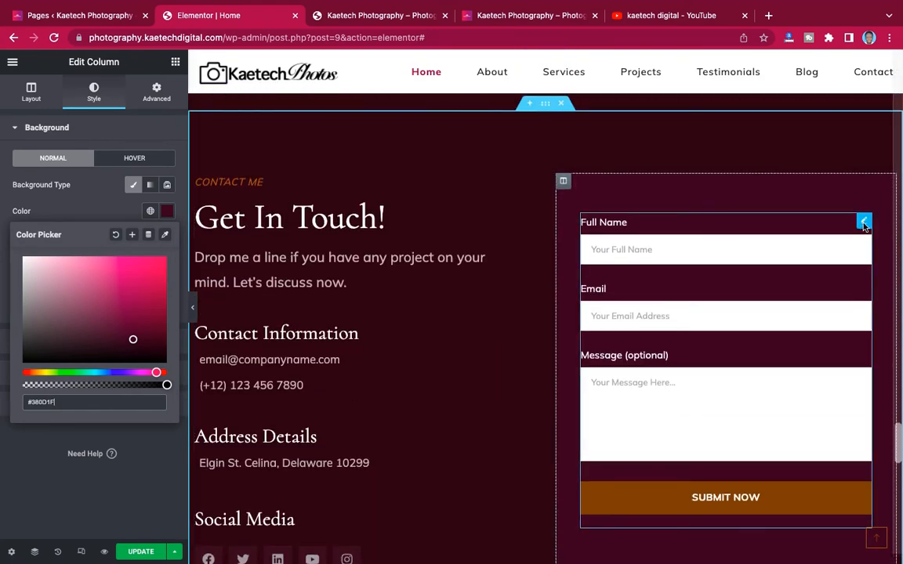
- Edit the Contact Form 7 widget and expand its Submit Button Style settings
left_click(865, 223)
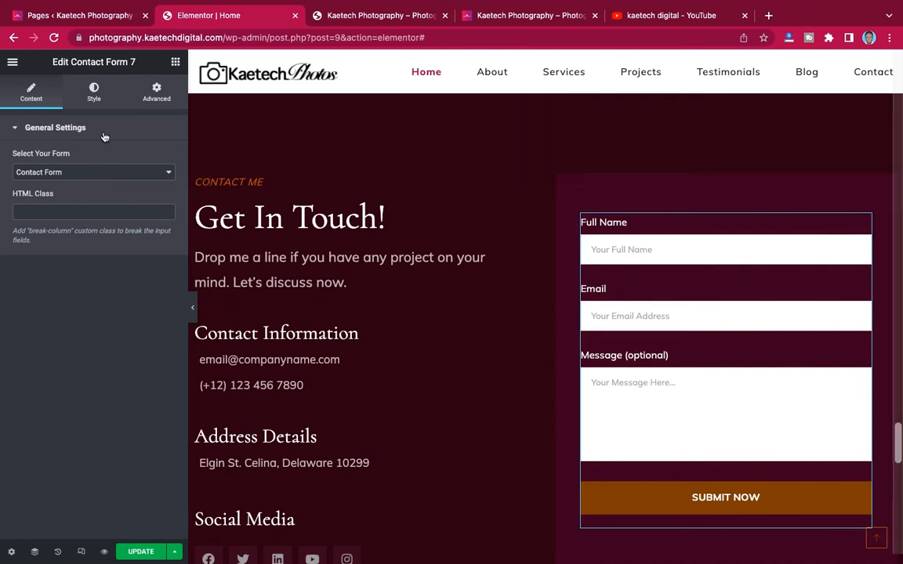
left_click(93, 91)
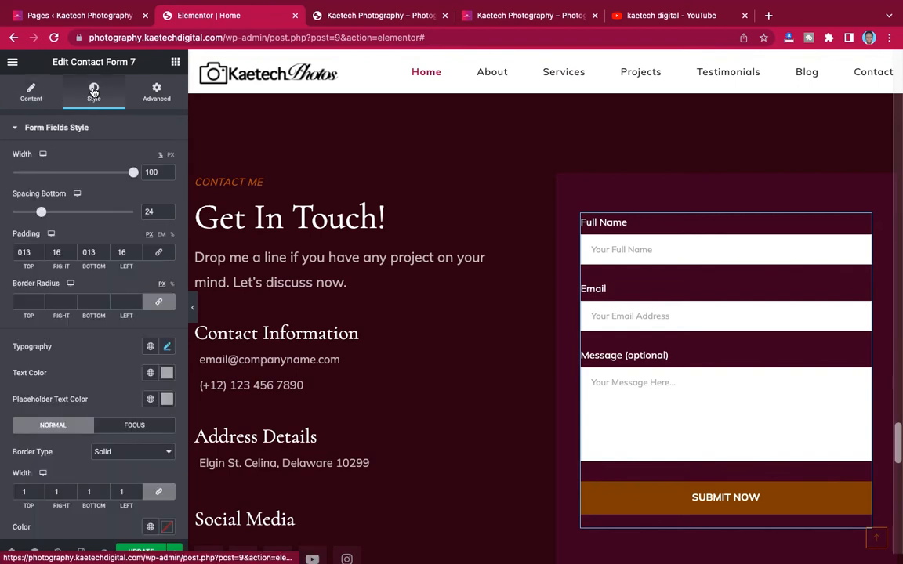
scroll(88, 323, "down", 3)
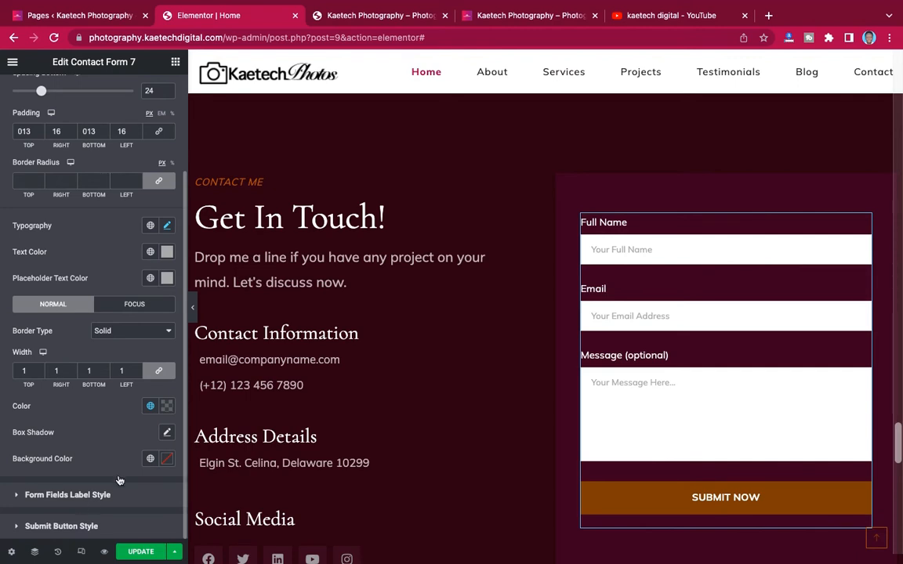
left_click(116, 526)
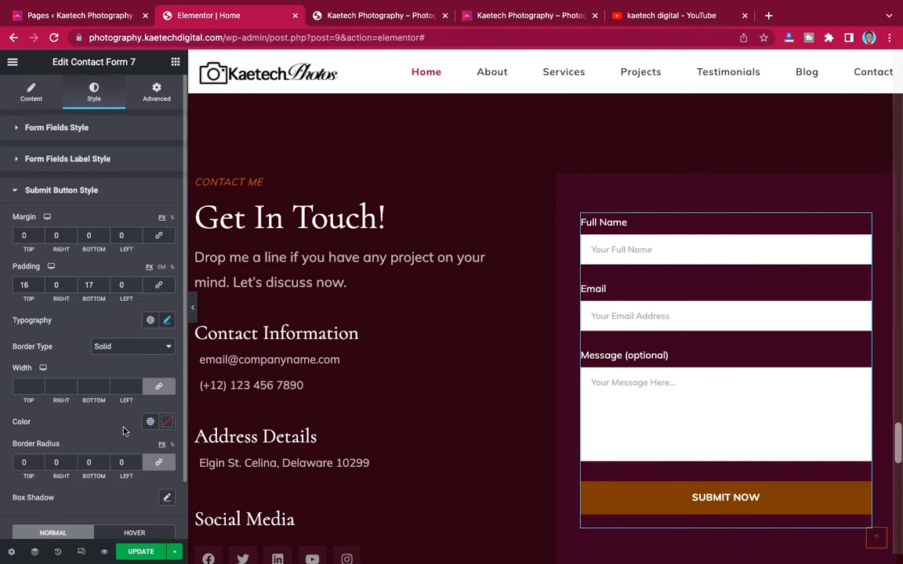
scroll(123, 430, "down", 2)
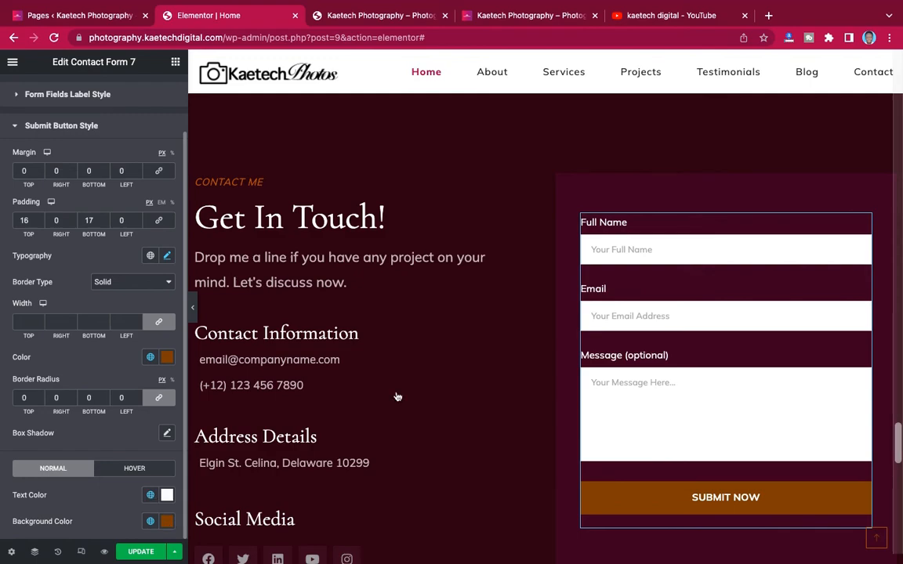
scroll(397, 396, "up", 10)
scroll(397, 396, "up", 10)
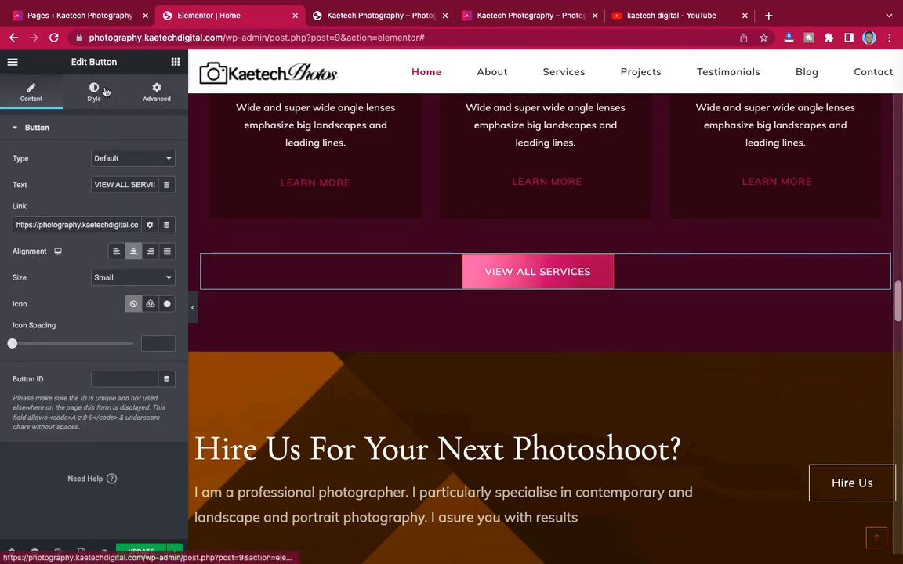
- Copy crimson #9D1D52 from the View All Services button's second gradient colour
left_click(92, 90)
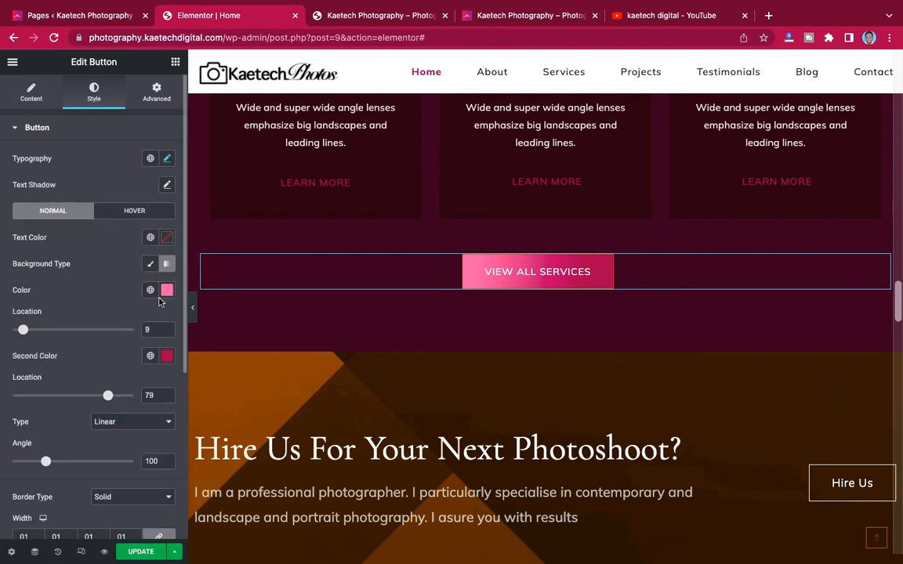
left_click(167, 358)
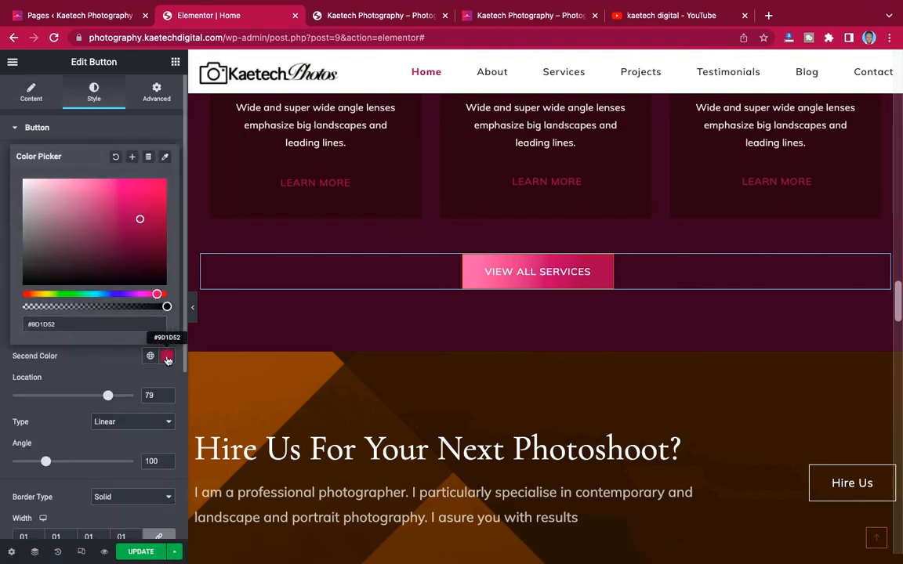
triple_click(108, 324)
key("ctrl+c")
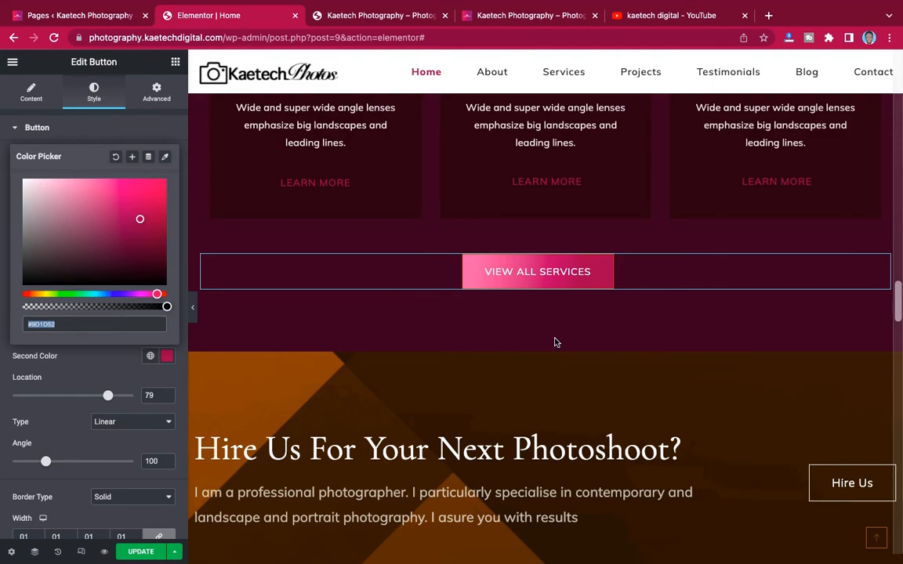
scroll(555, 342, "down", 20)
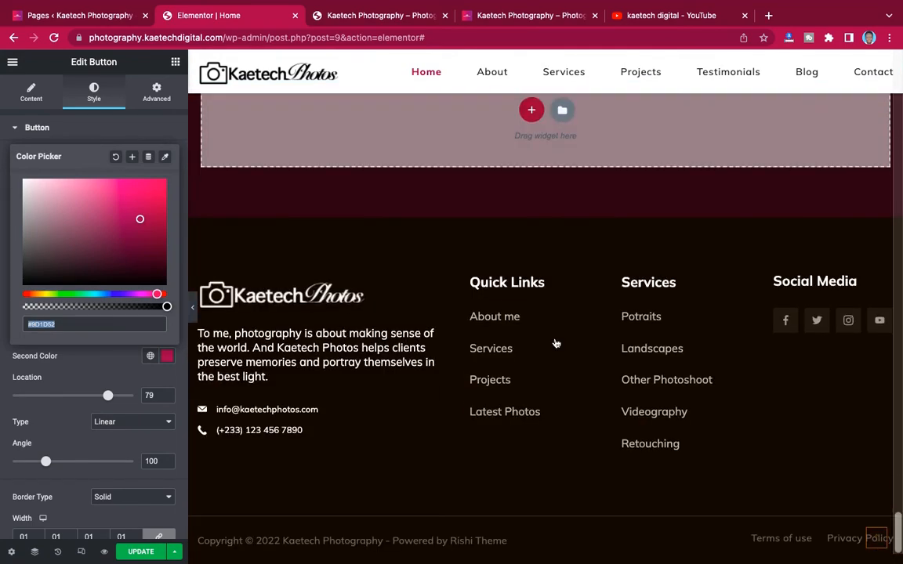
scroll(549, 299, "up", 10)
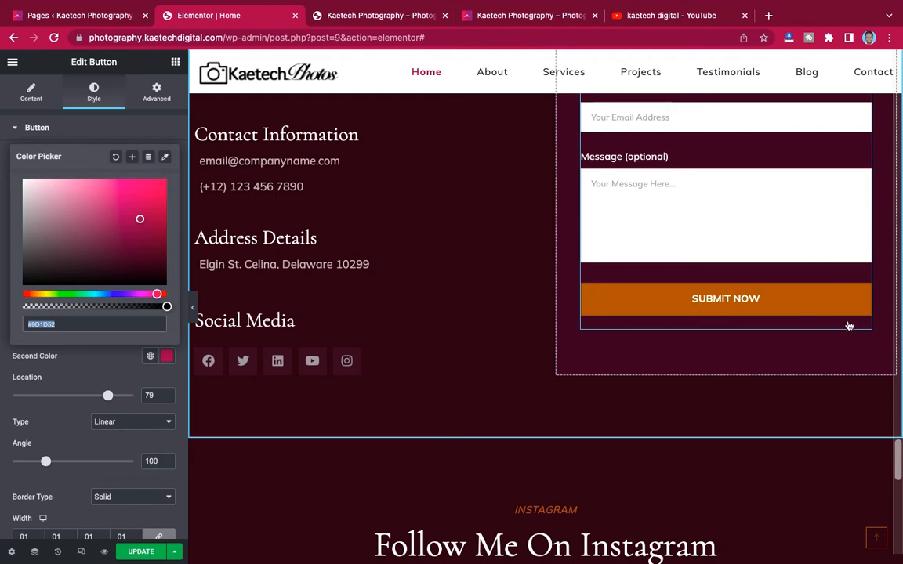
- Set the Submit Now button's background colour to crimson #9D1D52
left_click(849, 325)
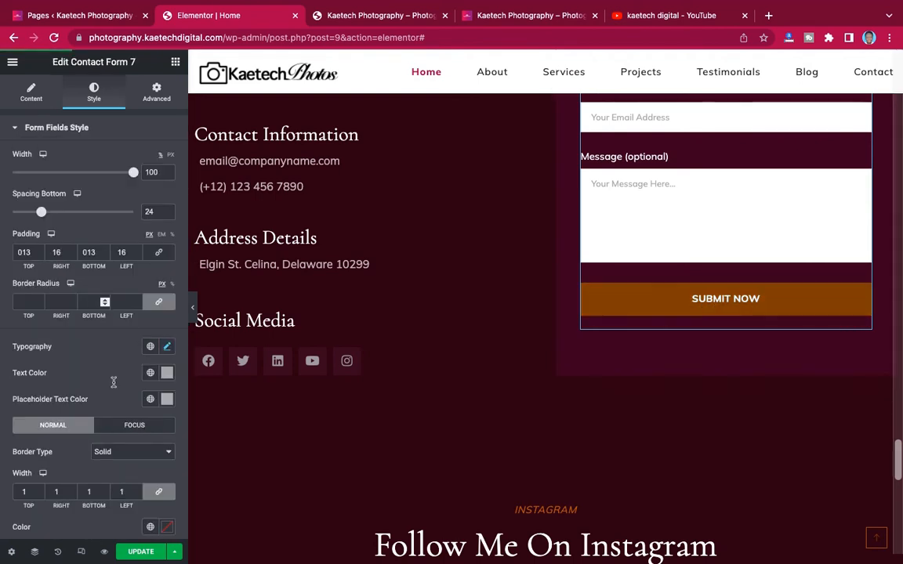
scroll(113, 382, "down", 3)
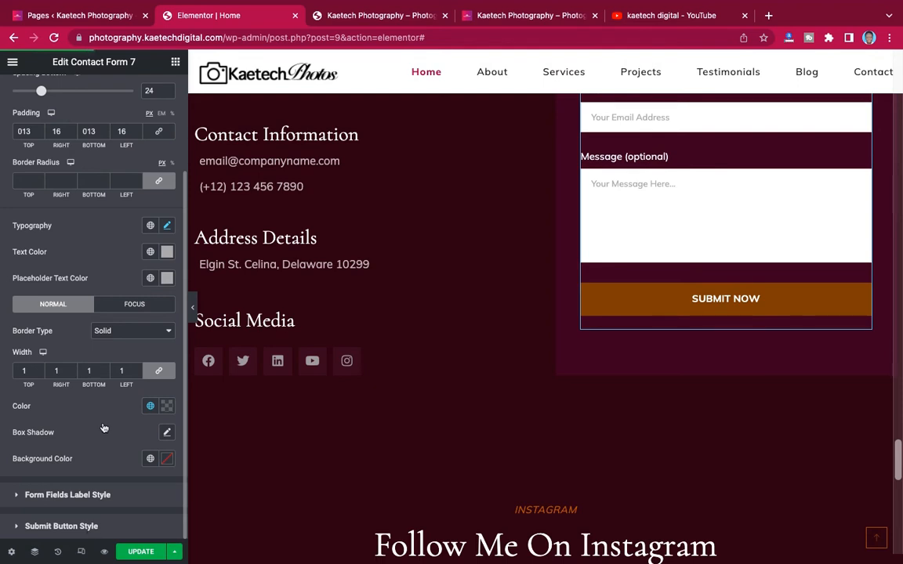
left_click(61, 526)
scroll(105, 425, "down", 1)
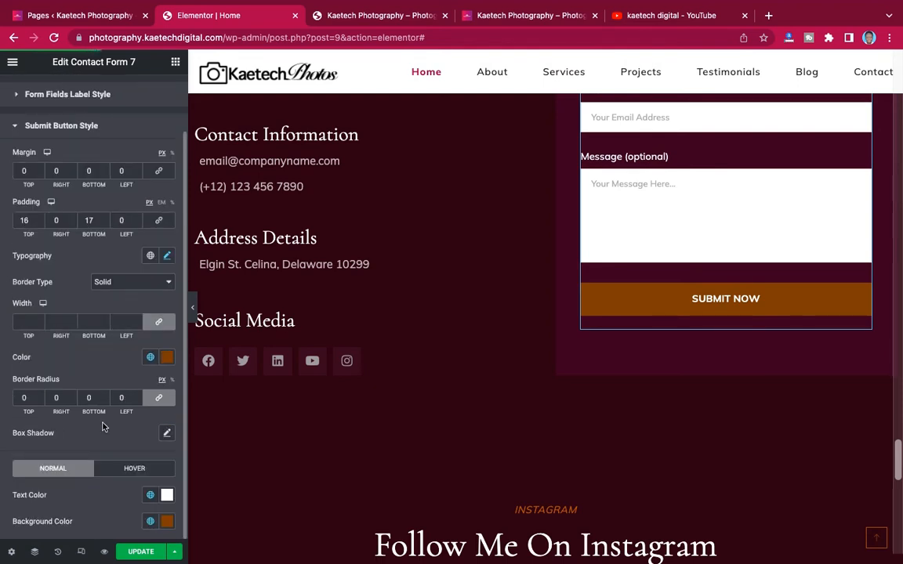
left_click(166, 523)
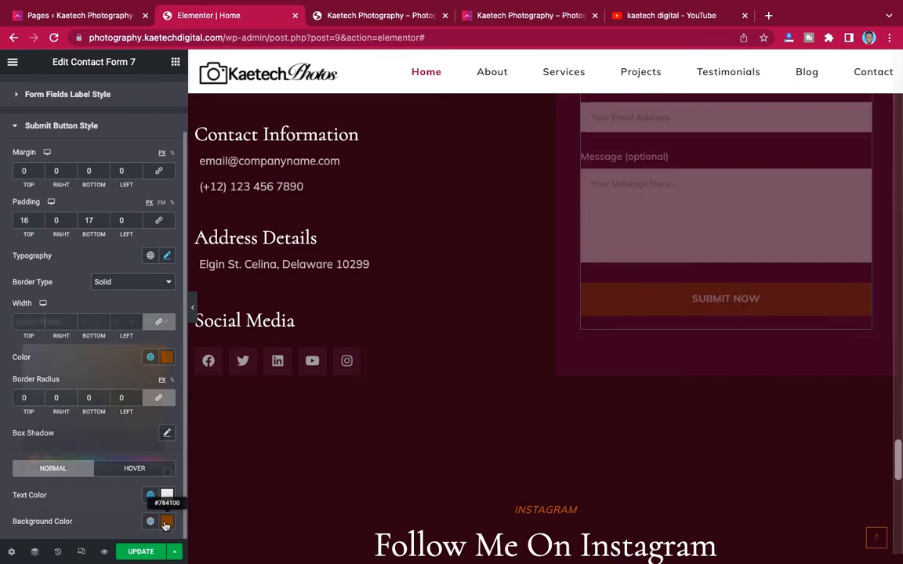
left_click_drag(64, 490, 16, 490)
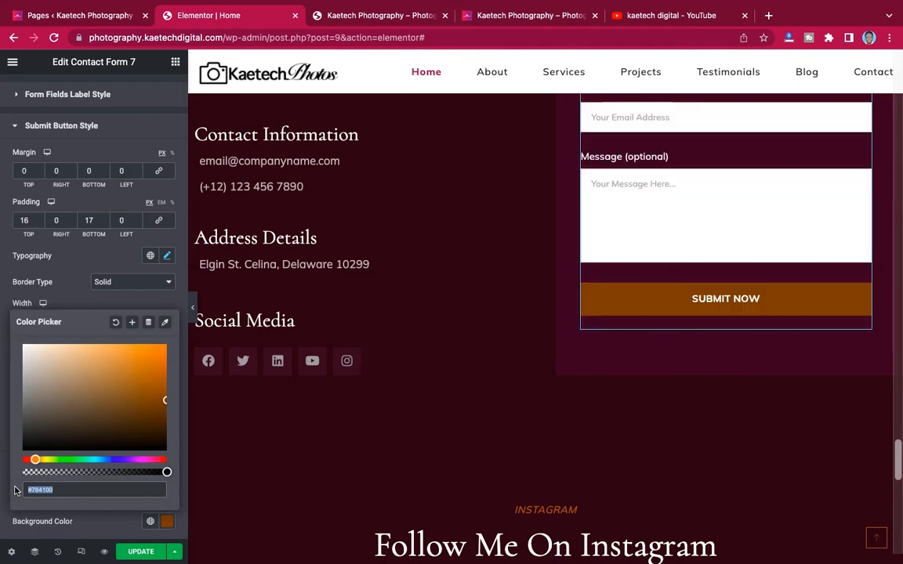
key("ctrl+v")
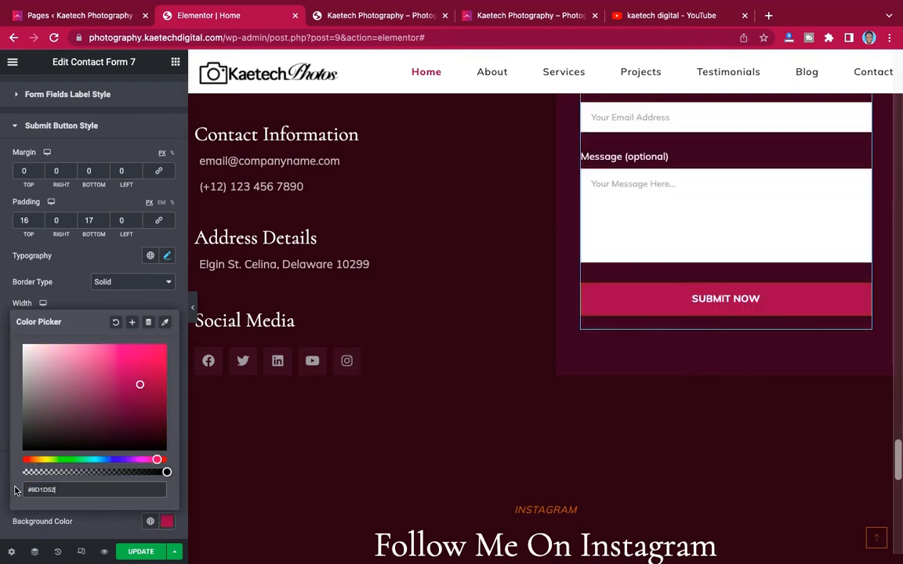
left_click(79, 294)
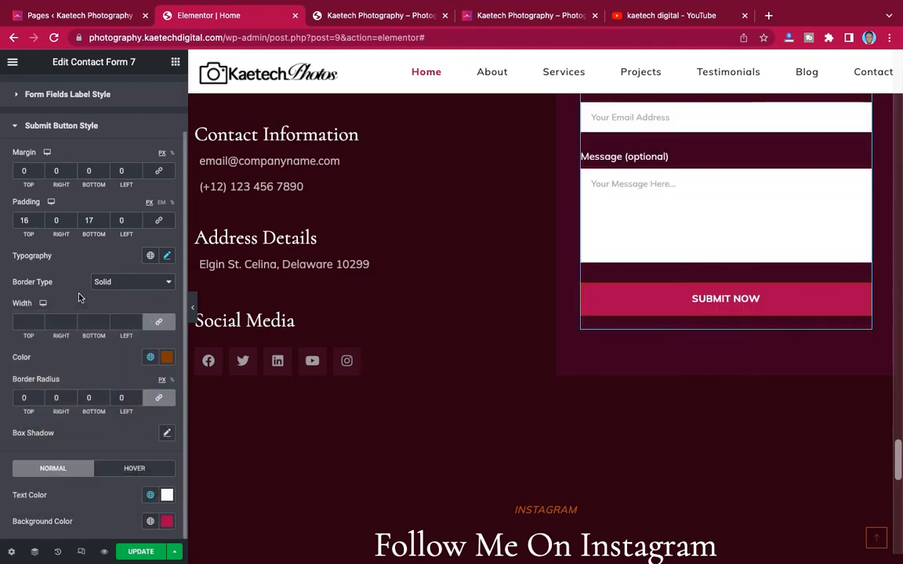
- Set the Submit Now button's border colour to crimson #9D1D52, replacing #784100
left_click(167, 359)
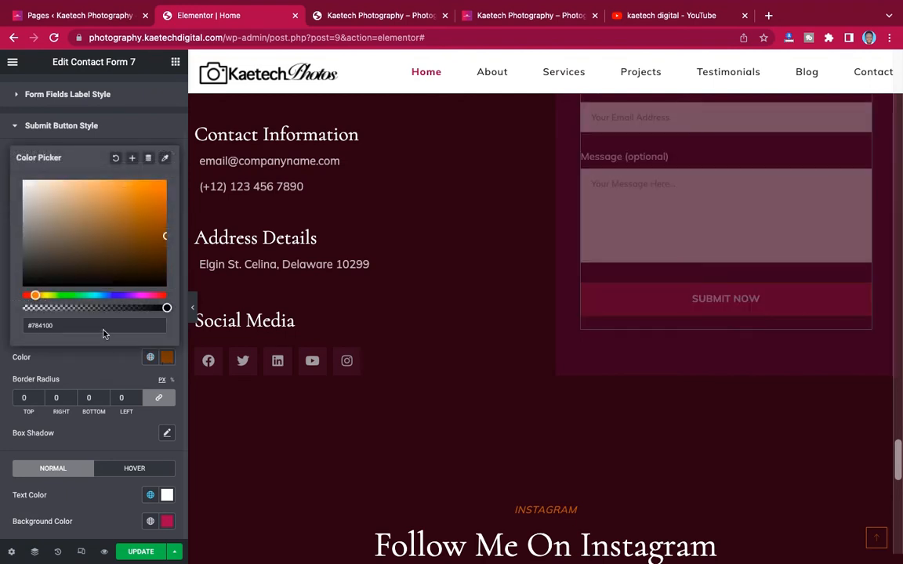
triple_click(62, 324)
key("ctrl+v")
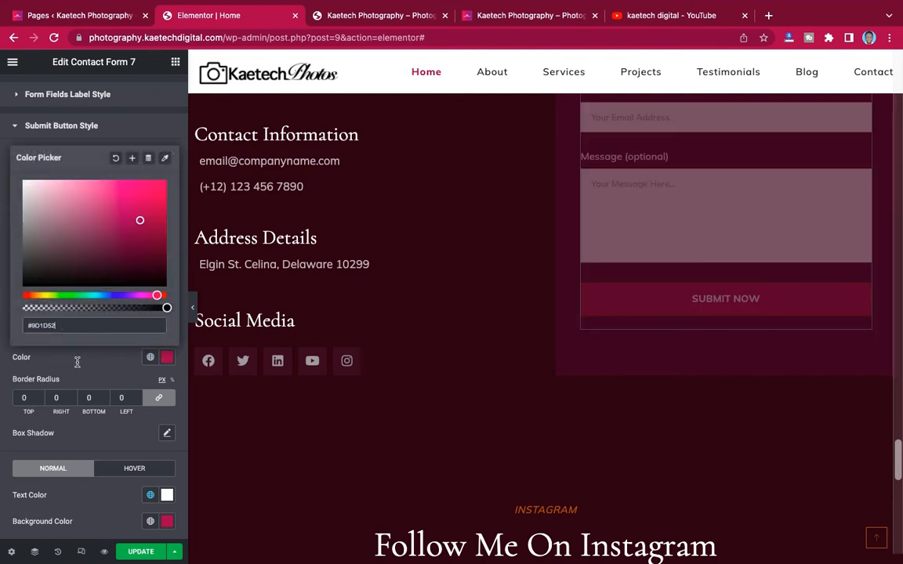
left_click(88, 368)
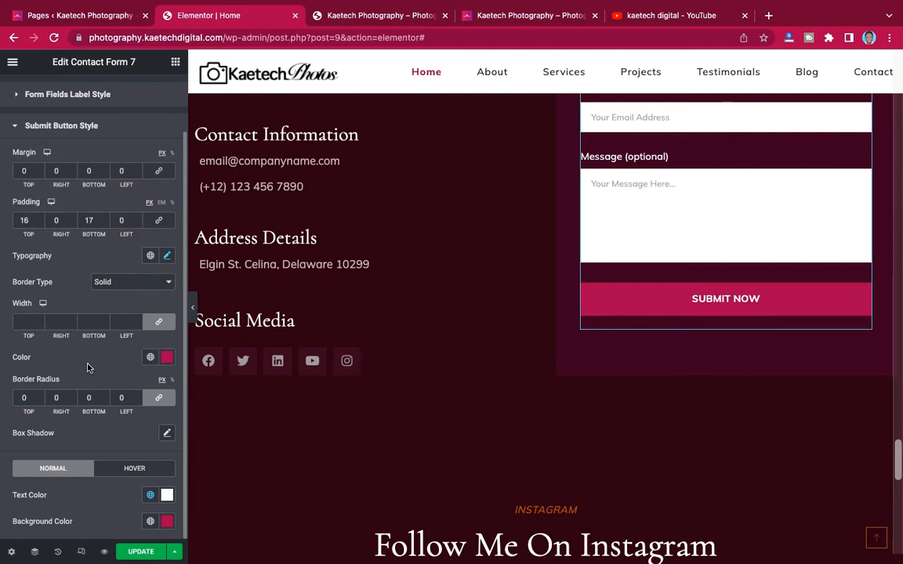
scroll(97, 333, "up", 1)
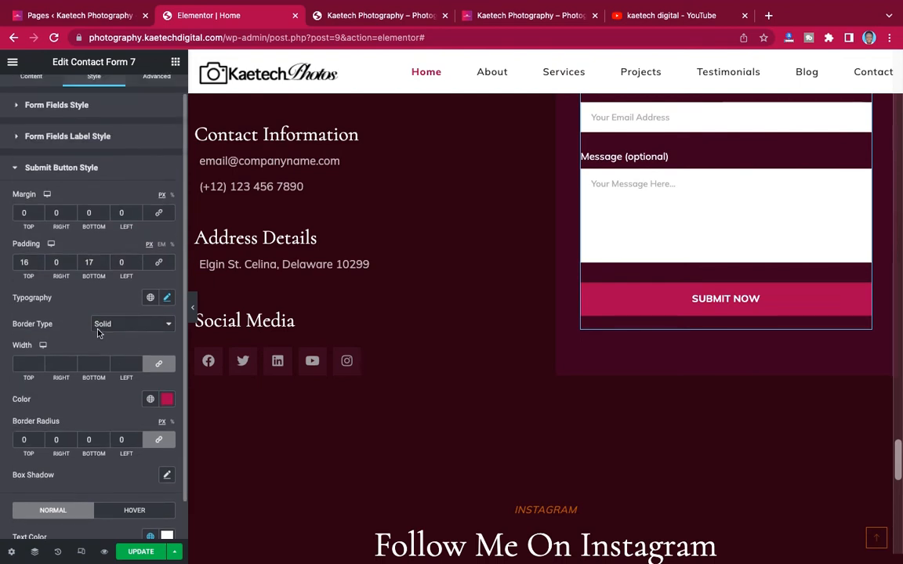
scroll(97, 333, "up", 1)
scroll(655, 237, "up", 4)
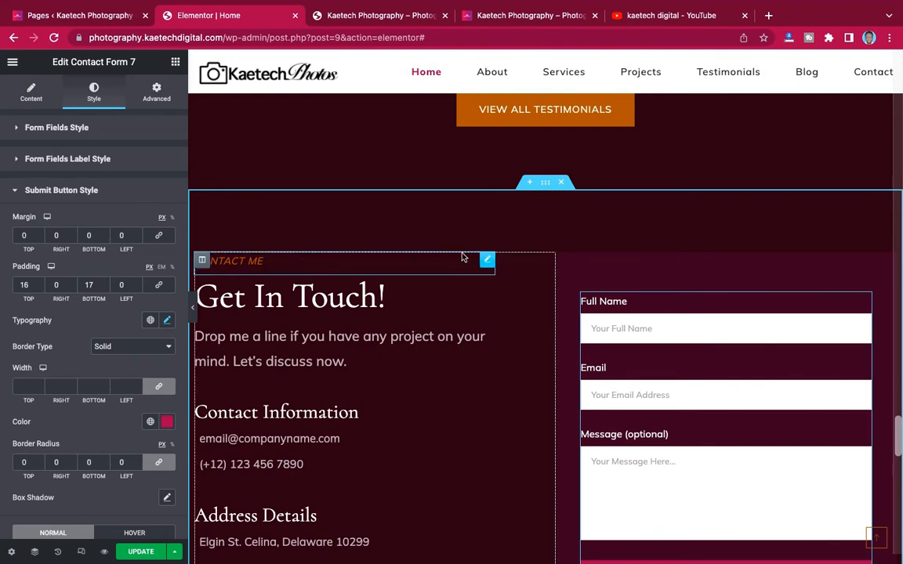
- Change the CONTACT ME label's text colour from #AB5D00 to crimson #9D1D52
left_click(488, 260)
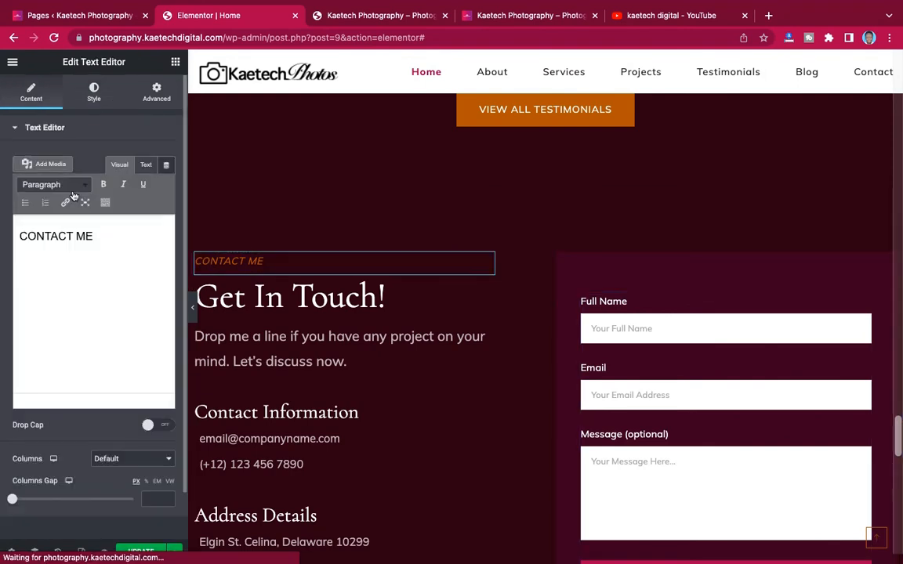
left_click(95, 92)
left_click(167, 184)
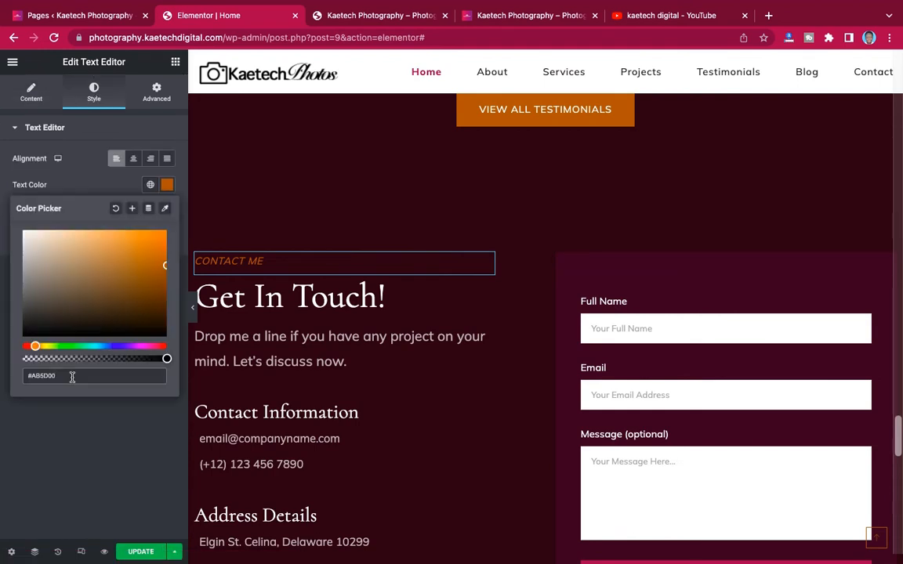
triple_click(72, 377)
key("super+v")
scroll(480, 254, "up", 5)
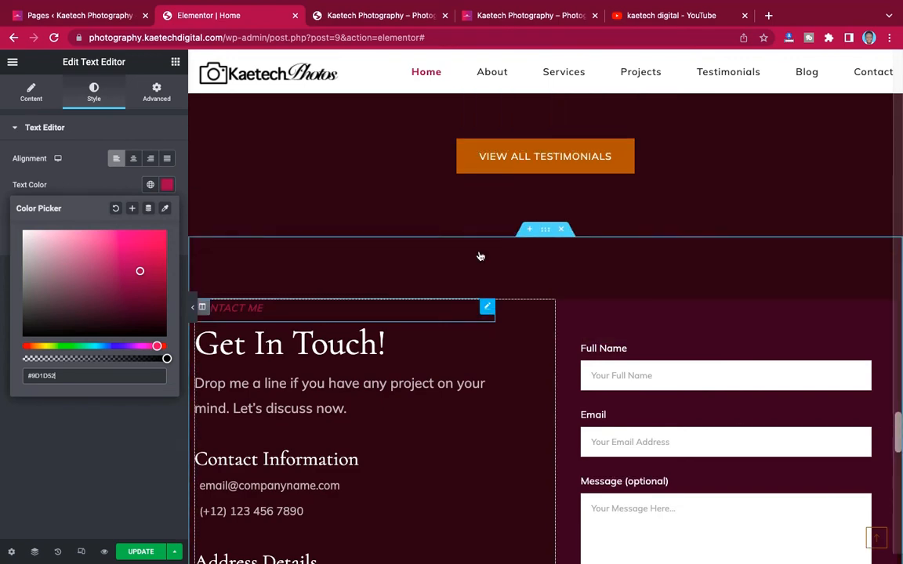
scroll(480, 255, "up", 2)
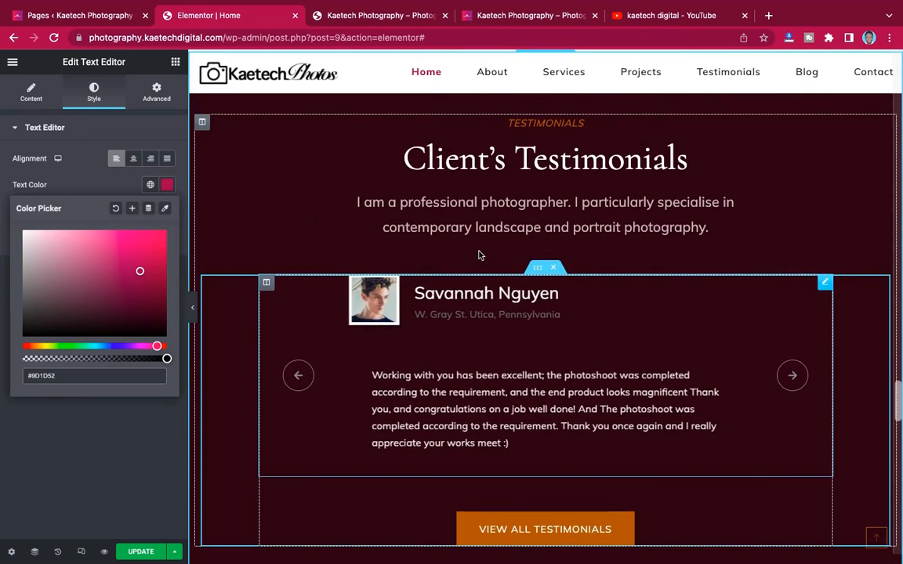
scroll(479, 255, "down", 3)
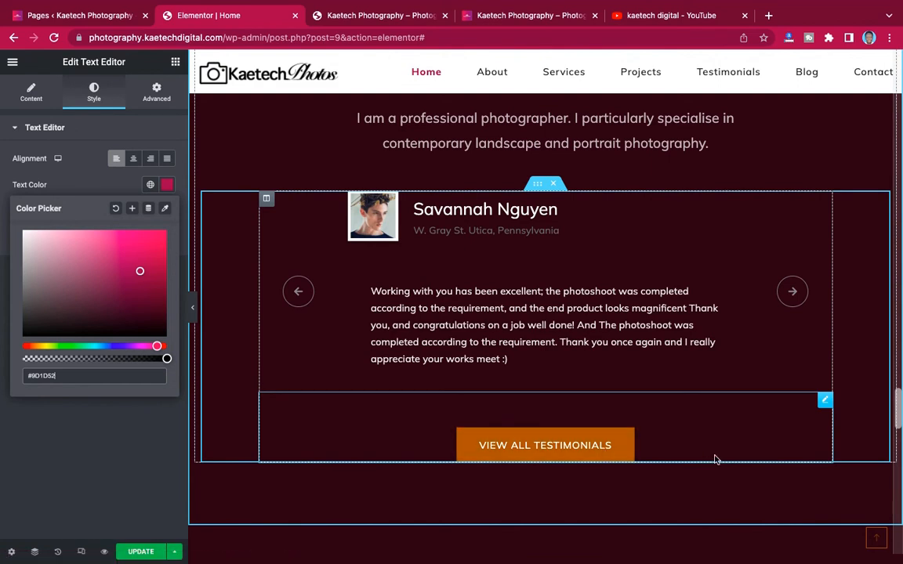
- Set the View All Testimonials button's Background Type to Gradient
left_click(825, 403)
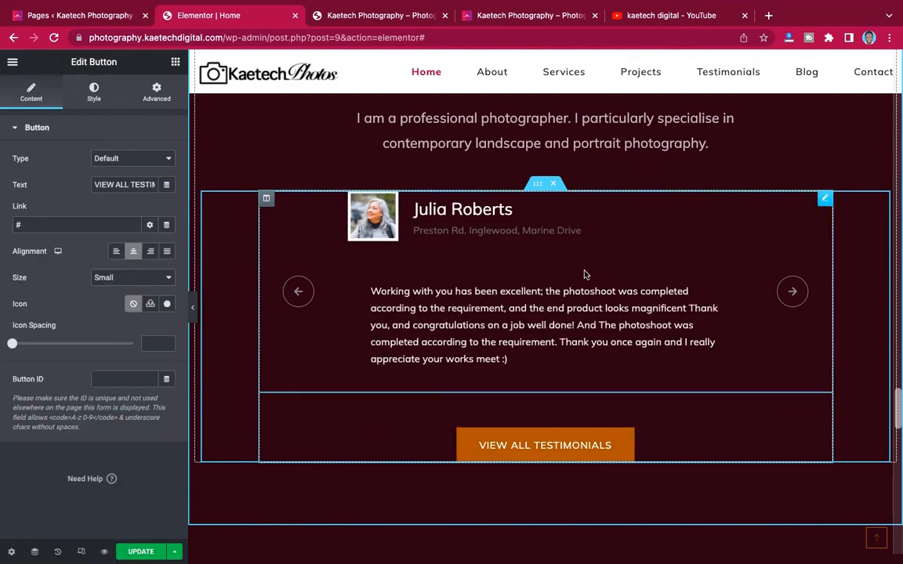
scroll(429, 213, "up", 15)
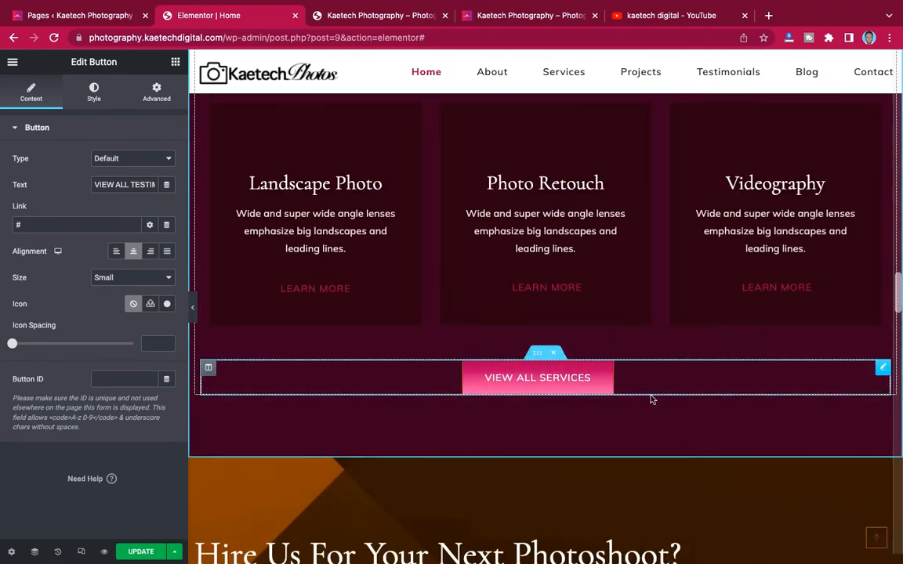
scroll(638, 405, "down", 15)
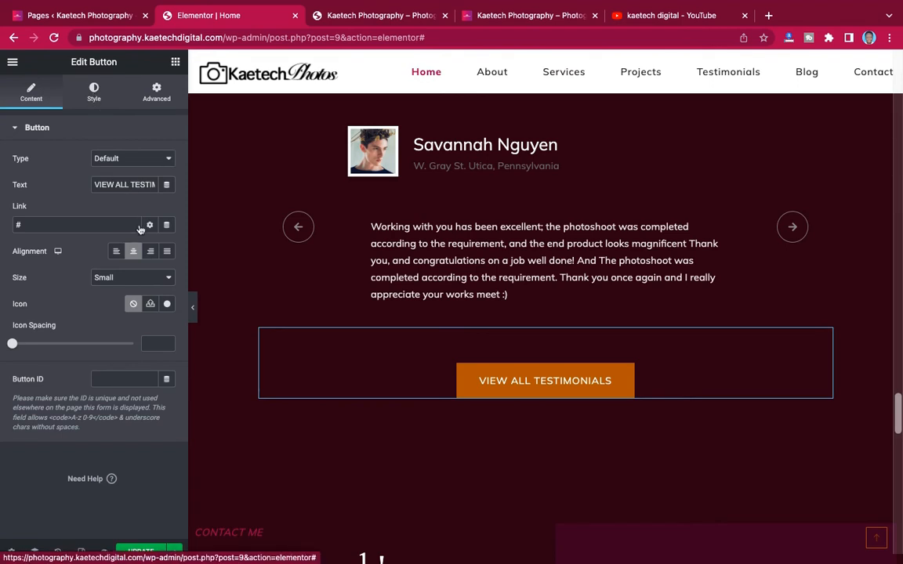
left_click(98, 100)
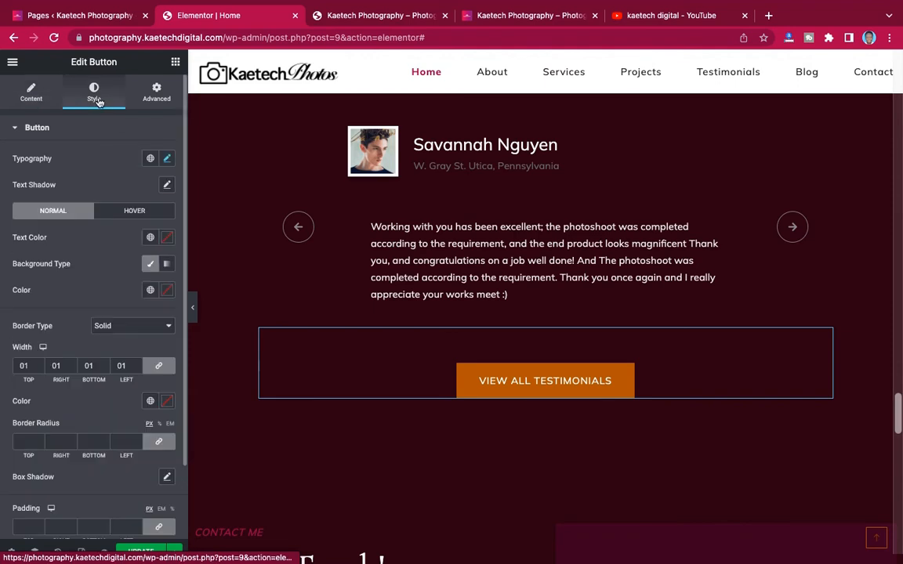
left_click(166, 267)
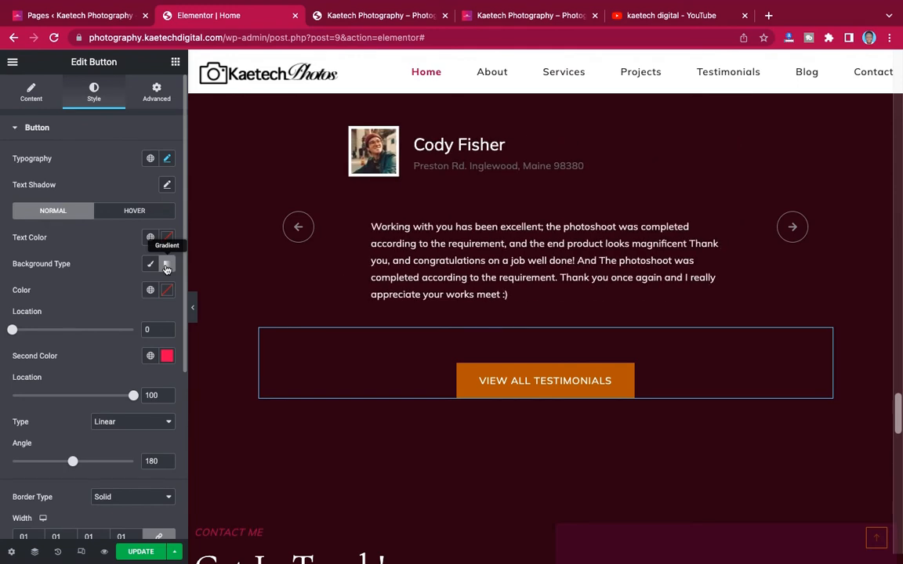
left_click(152, 266)
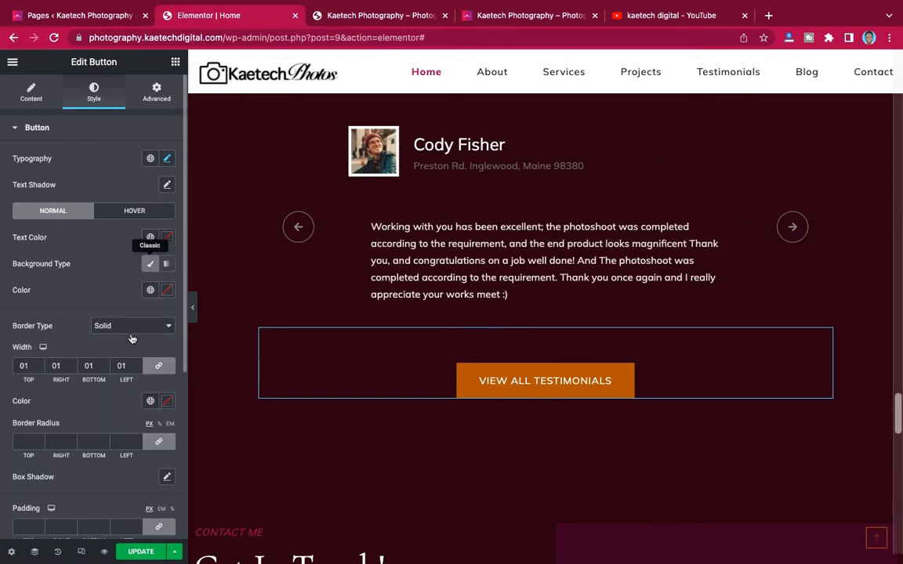
scroll(132, 338, "down", 3)
scroll(132, 338, "up", 3)
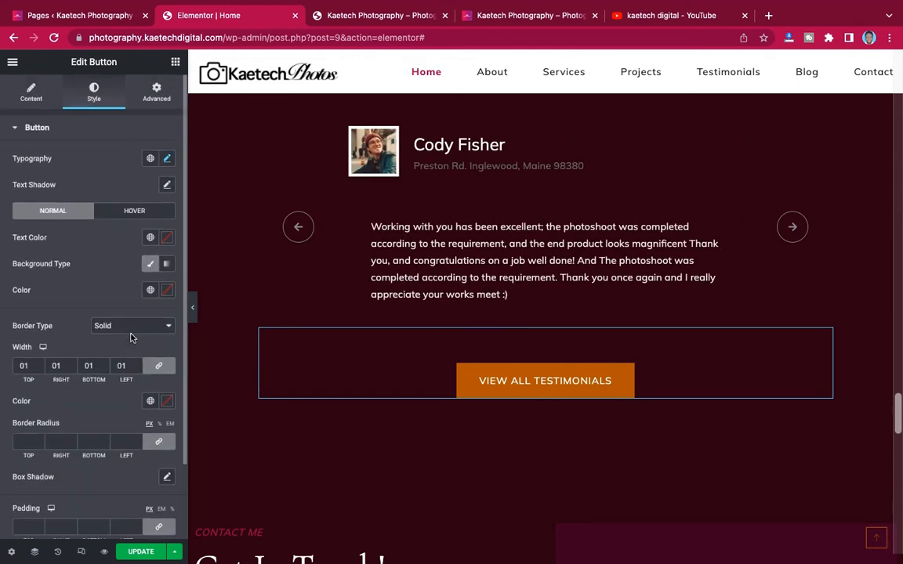
left_click(168, 265)
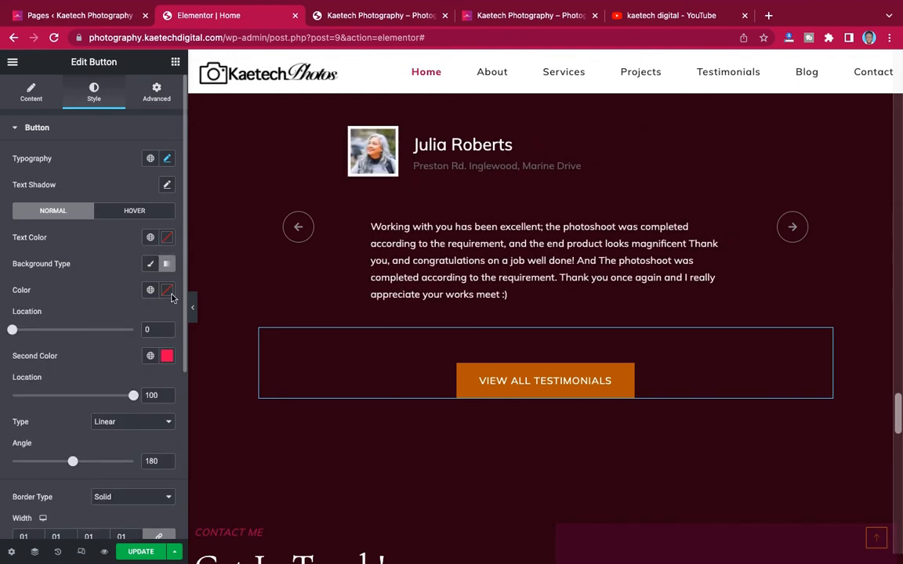
- Set the button gradient's first colour to crimson #9D1D52
left_click(167, 356)
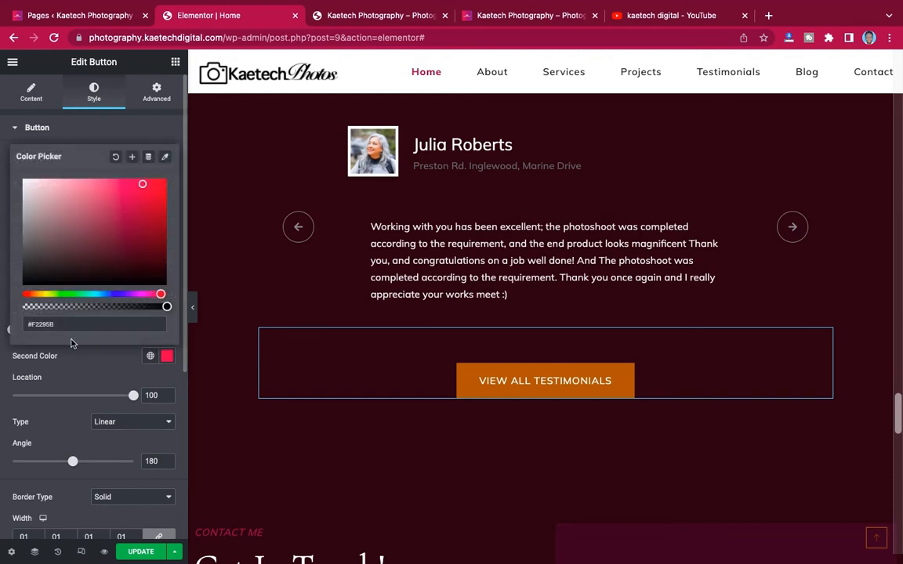
left_click_drag(62, 326, 15, 327)
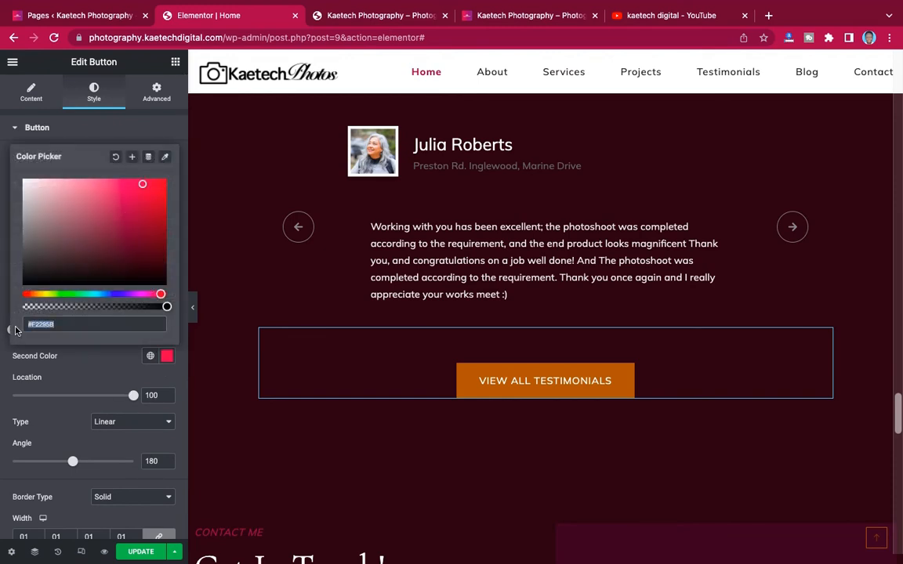
left_click(93, 365)
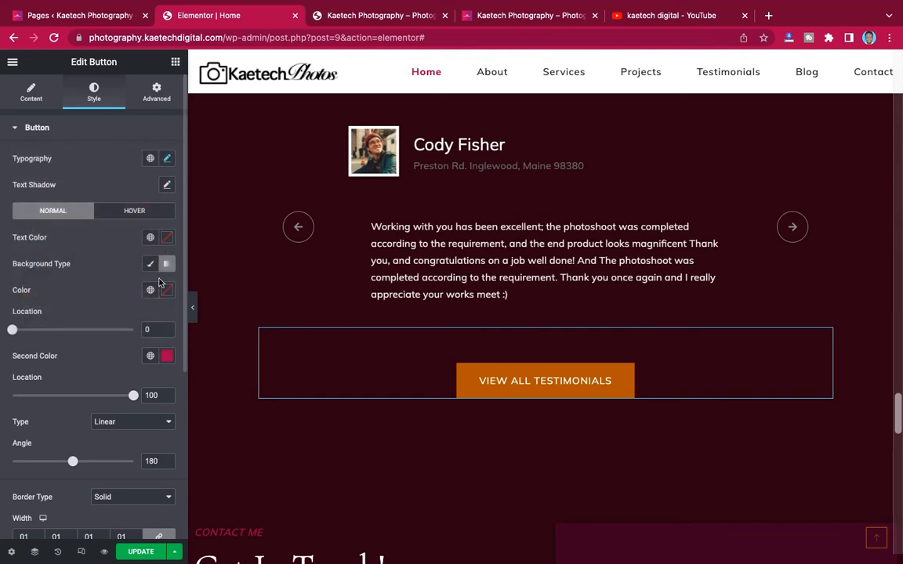
left_click(167, 291)
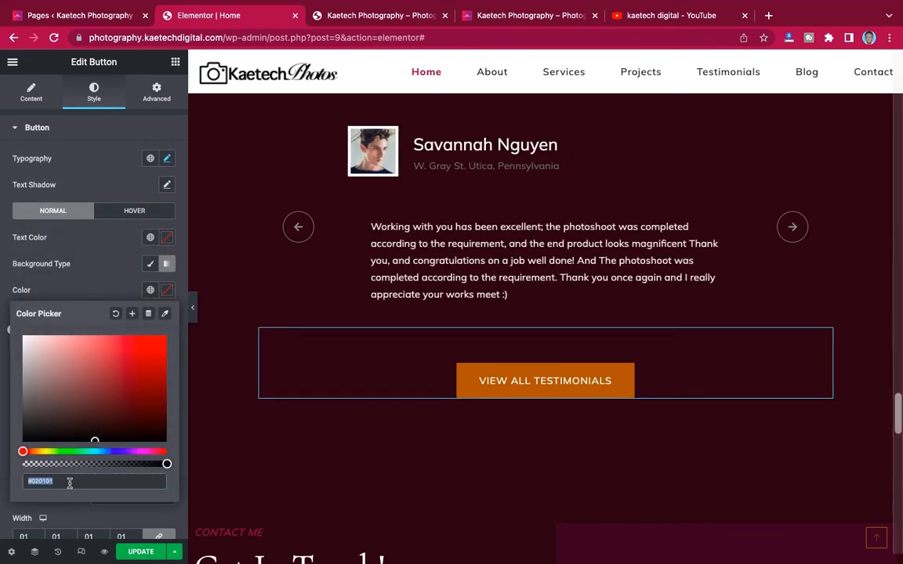
type("#9D1D52")
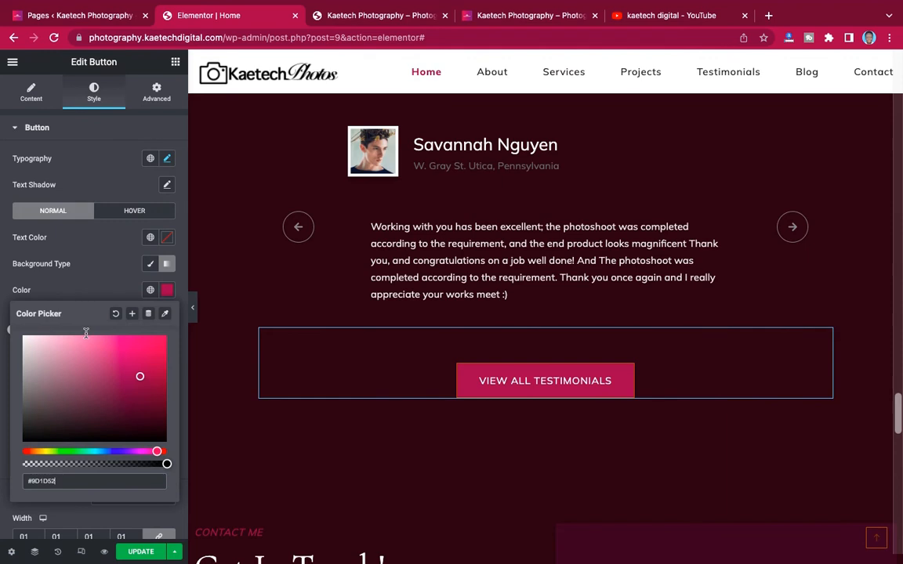
left_click(99, 278)
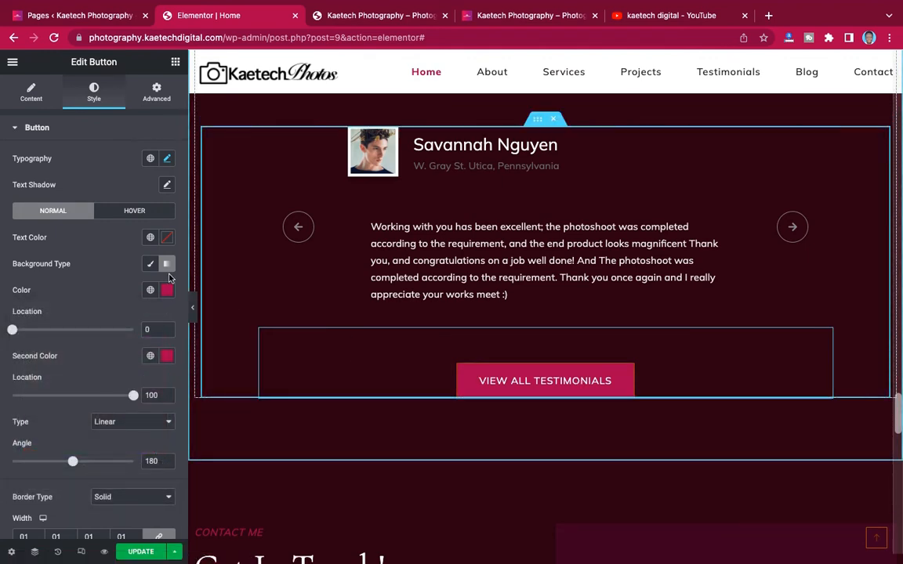
- Make the button's hover background a crimson #9D1D52 gradient instead of #784100
left_click(134, 212)
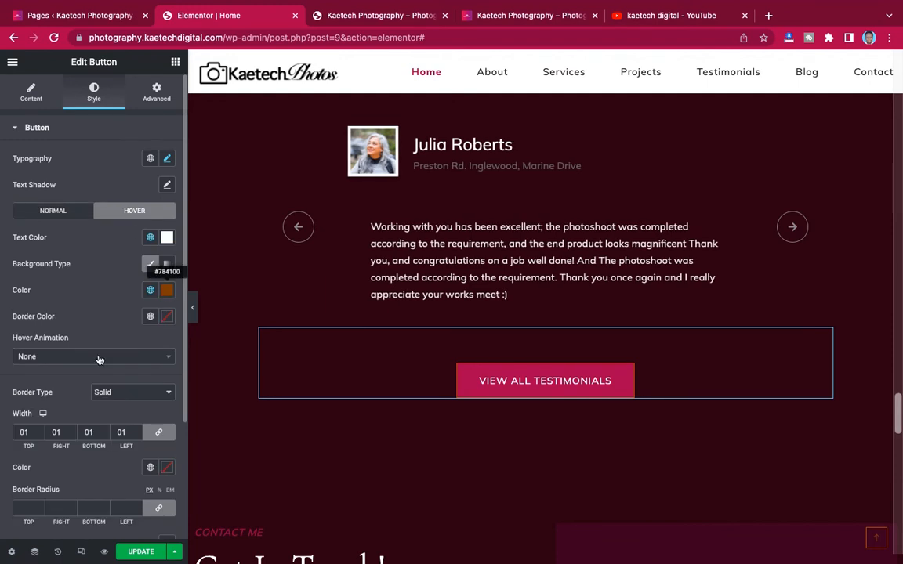
left_click(167, 291)
triple_click(57, 481)
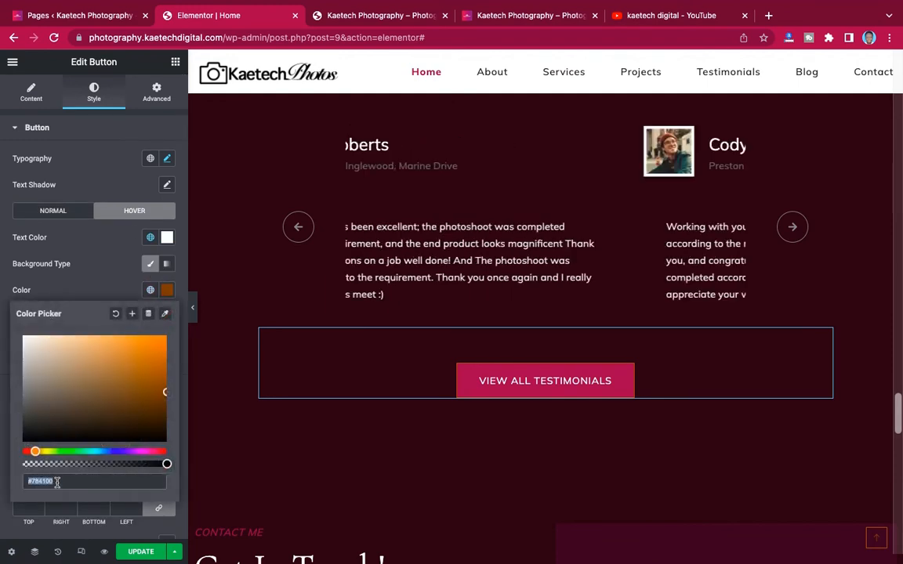
type("#9D1D52")
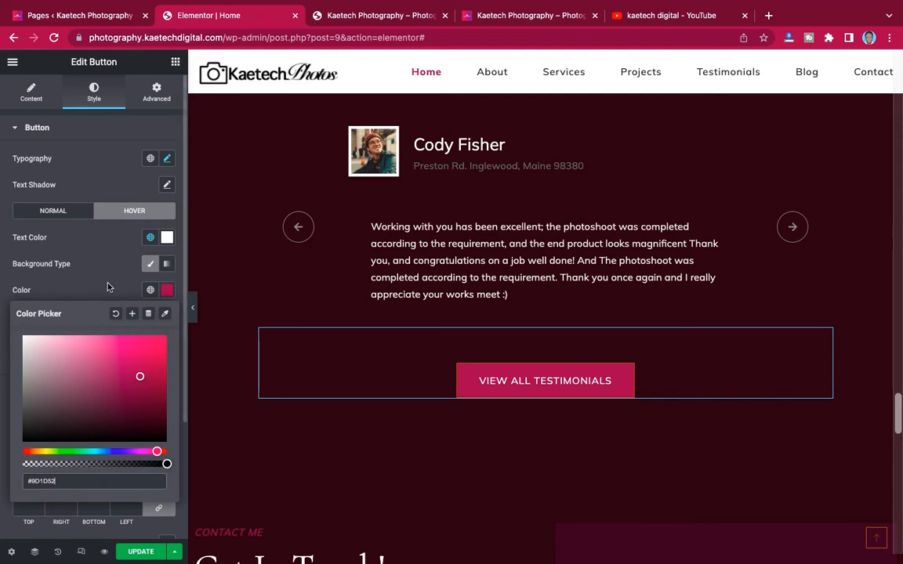
left_click(166, 264)
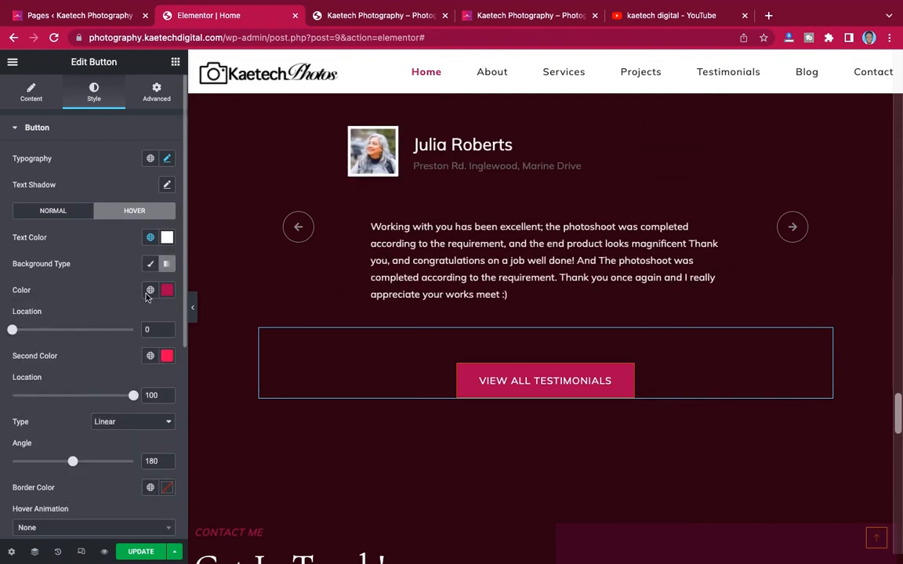
- Set the button's border colour to crimson #9D1D52 instead of #020101
scroll(147, 422, "down", 3)
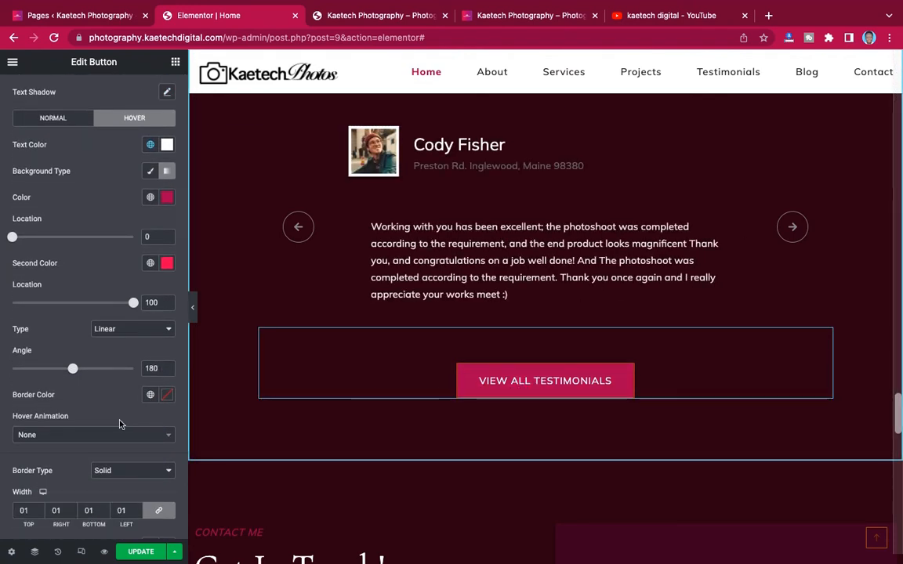
scroll(120, 424, "down", 4)
scroll(121, 424, "down", 1)
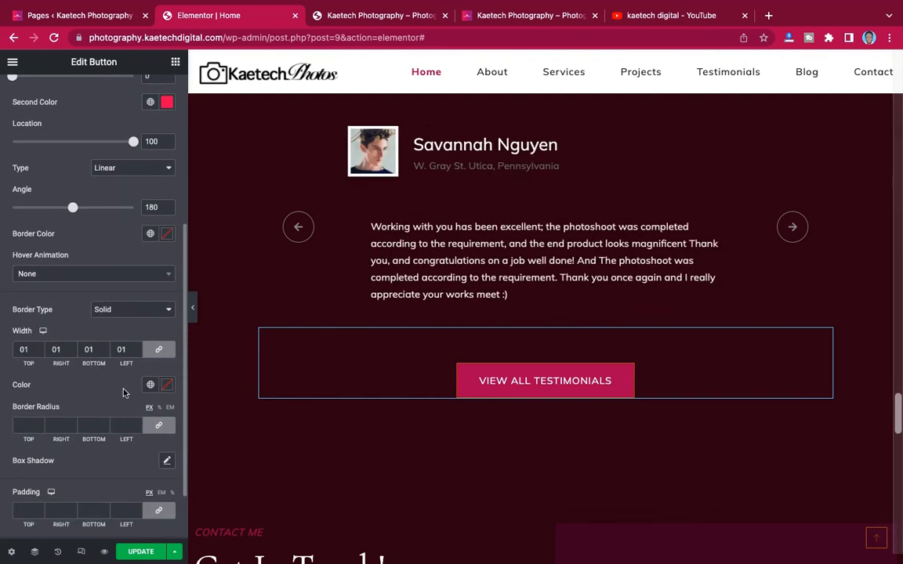
left_click(167, 385)
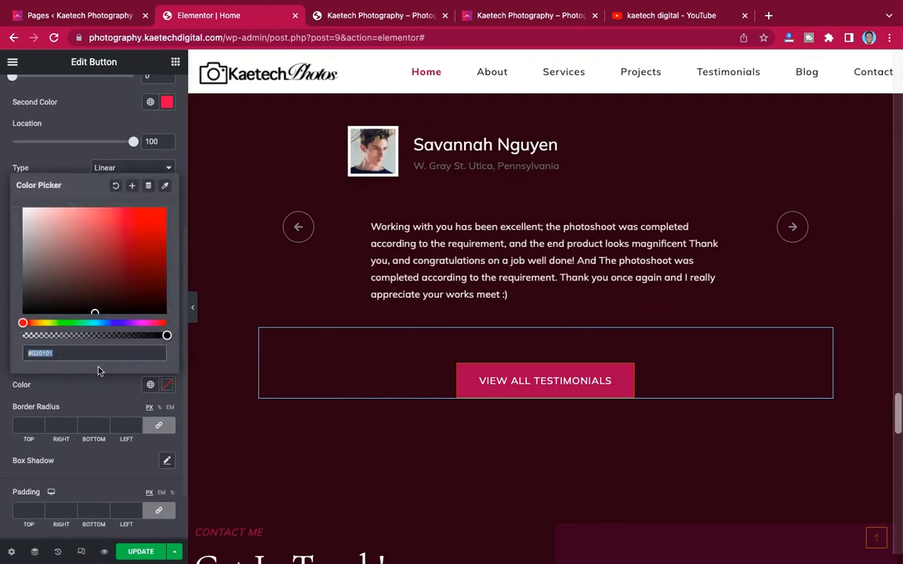
type("#9D1D52")
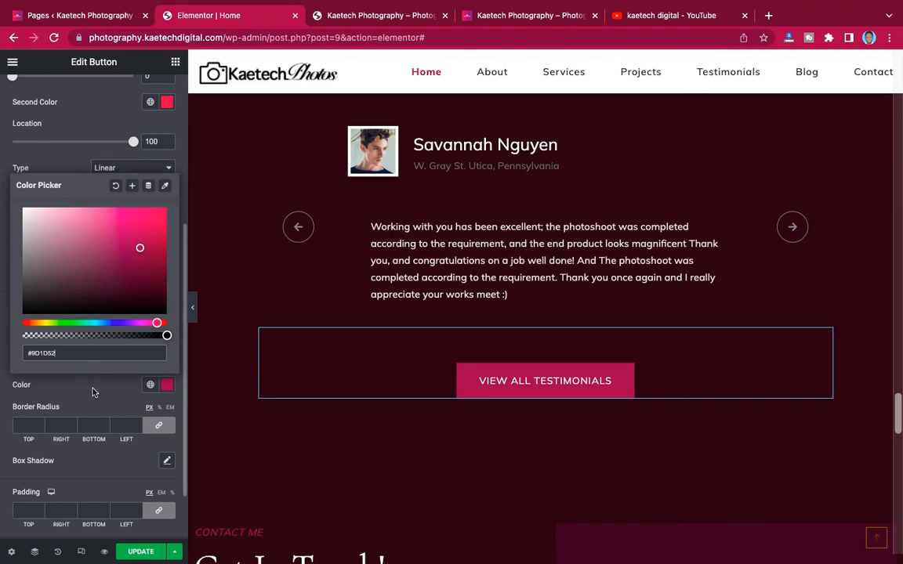
left_click(389, 383)
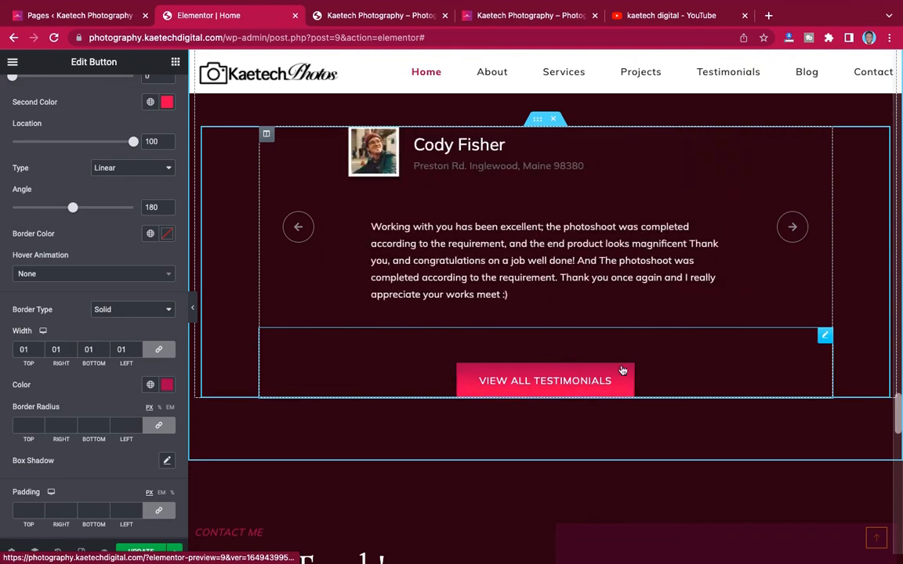
- Change the SOULFUL IMAGERY subheading's text colour from #AB5D00 to crimson #9D1D52
scroll(721, 316, "down", 2)
scroll(721, 319, "up", 4)
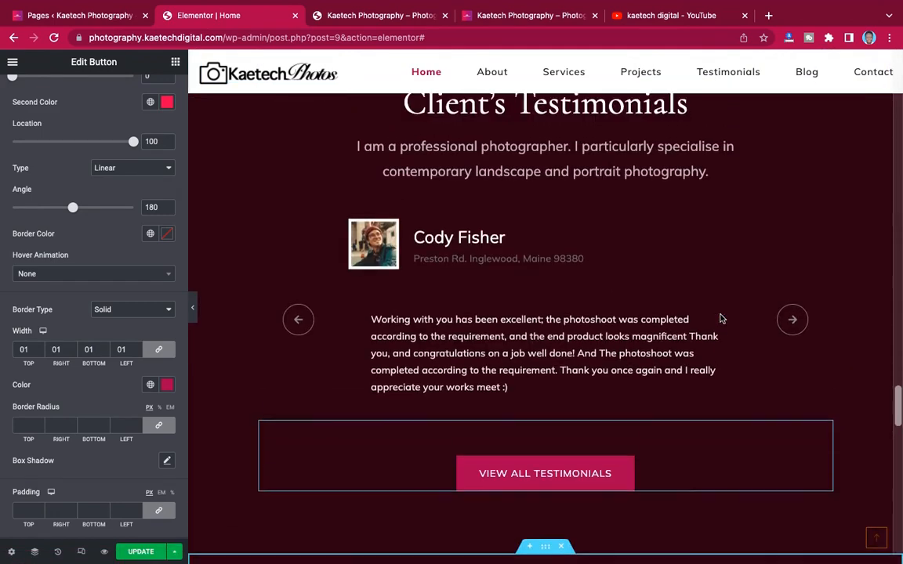
scroll(721, 319, "up", 10)
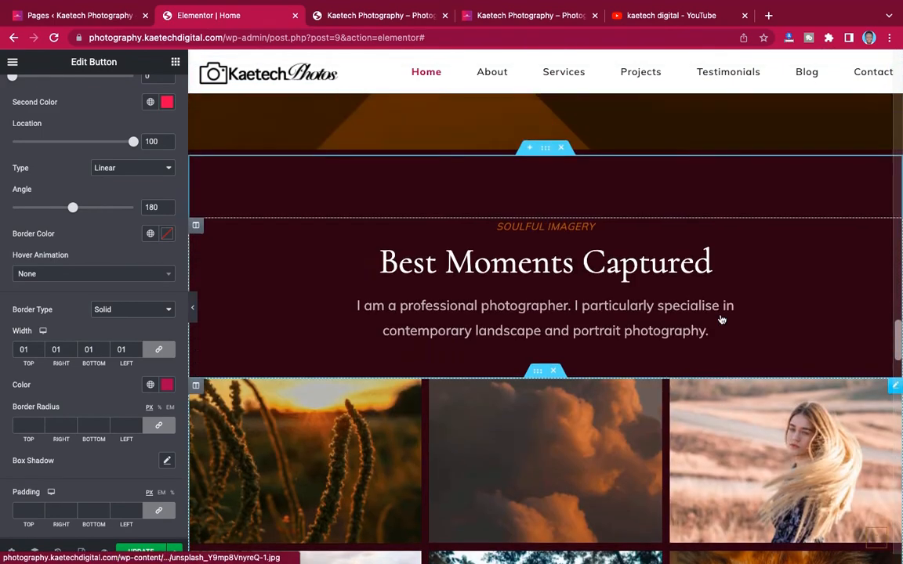
scroll(721, 318, "up", 5)
scroll(721, 318, "down", 4)
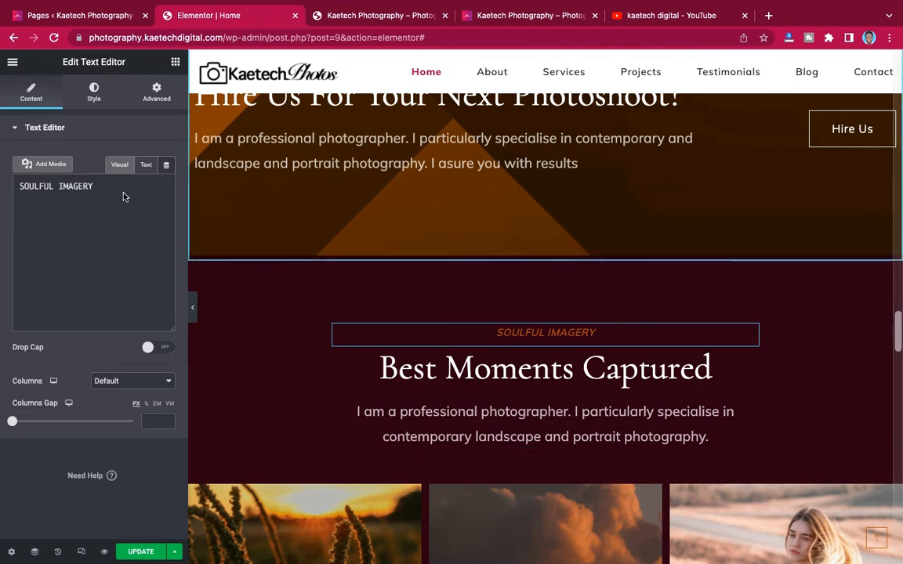
left_click(94, 96)
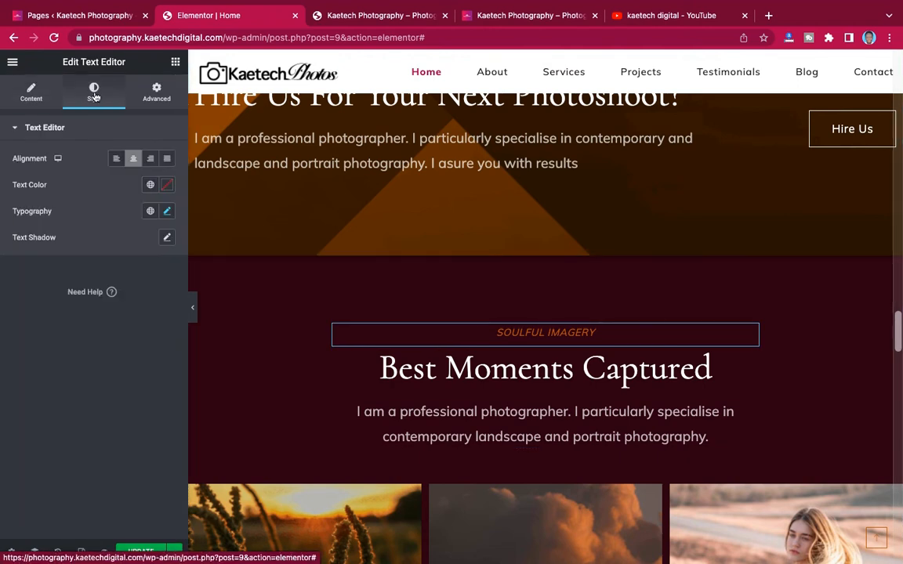
left_click(167, 185)
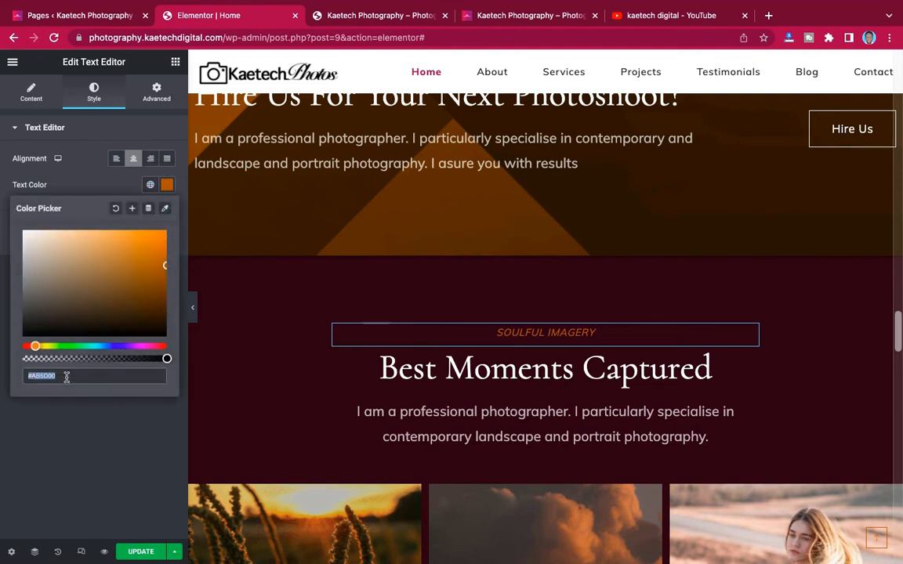
type("#9D1D52")
left_click(112, 180)
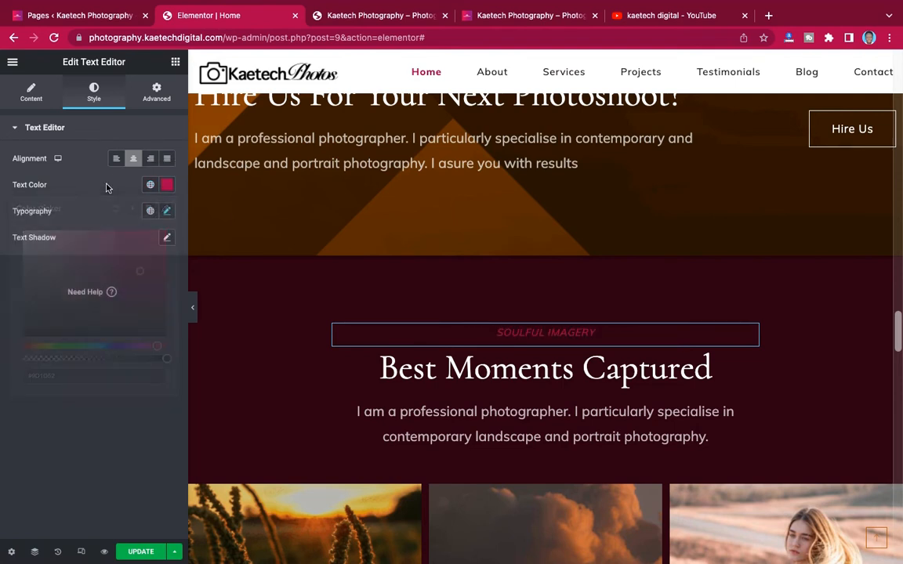
scroll(501, 252, "up", 15)
scroll(502, 253, "up", 20)
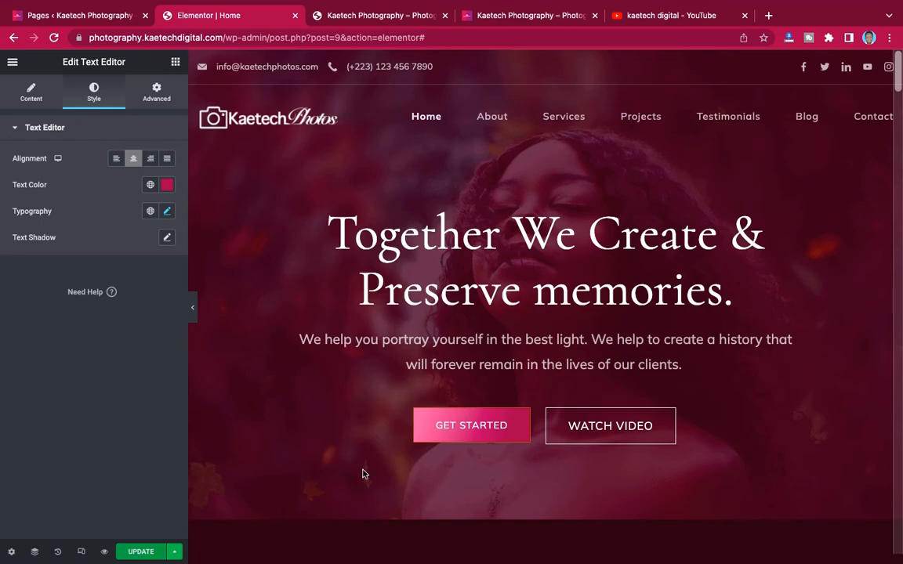
scroll(575, 307, "down", 10)
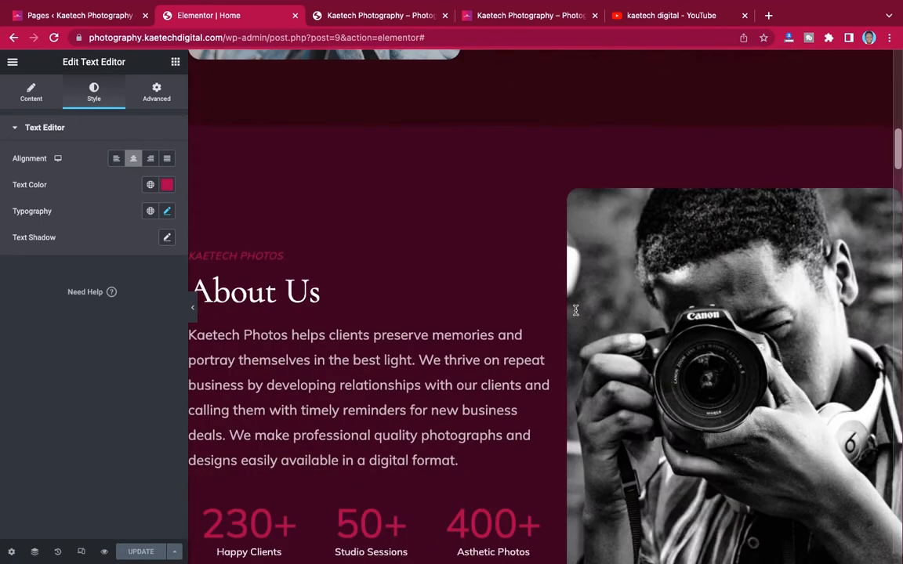
scroll(576, 310, "down", 15)
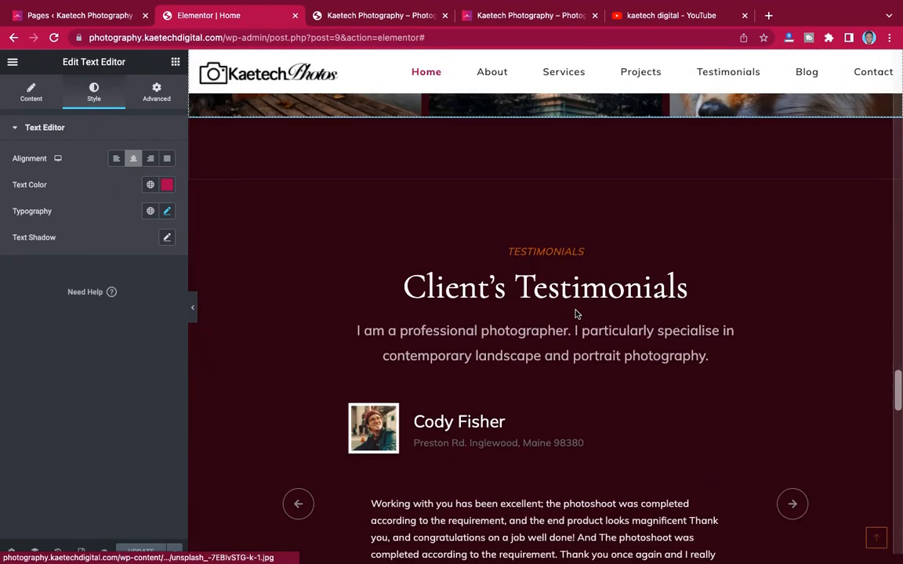
scroll(576, 313, "up", 5)
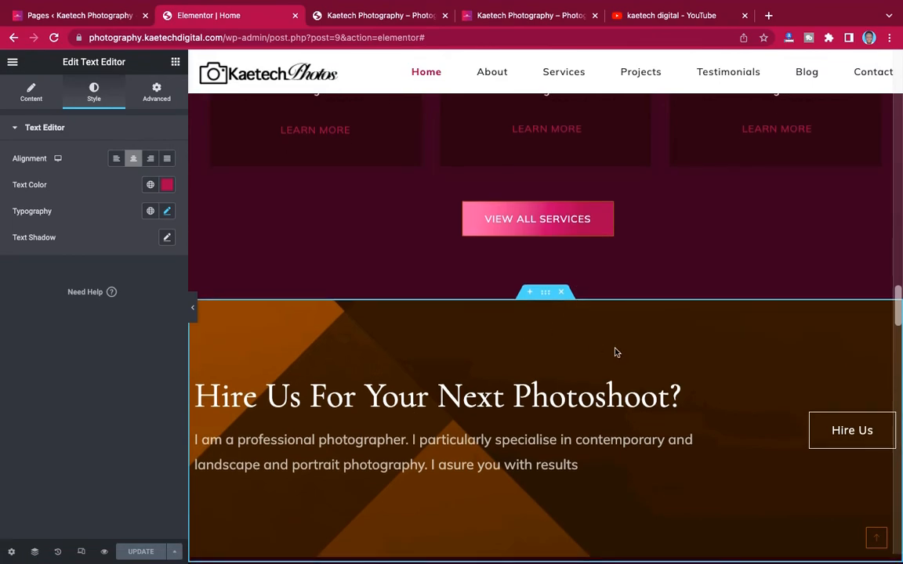
scroll(615, 353, "up", 10)
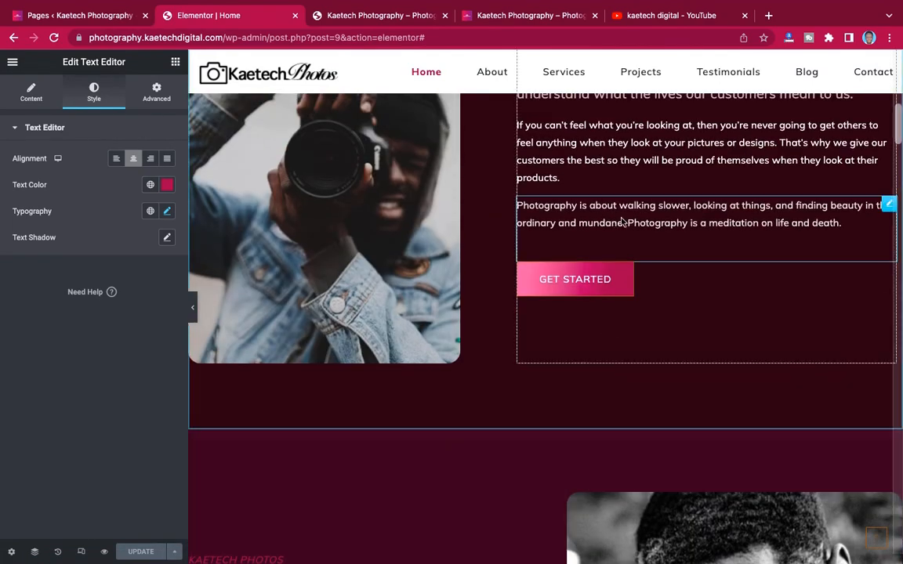
scroll(620, 219, "up", 8)
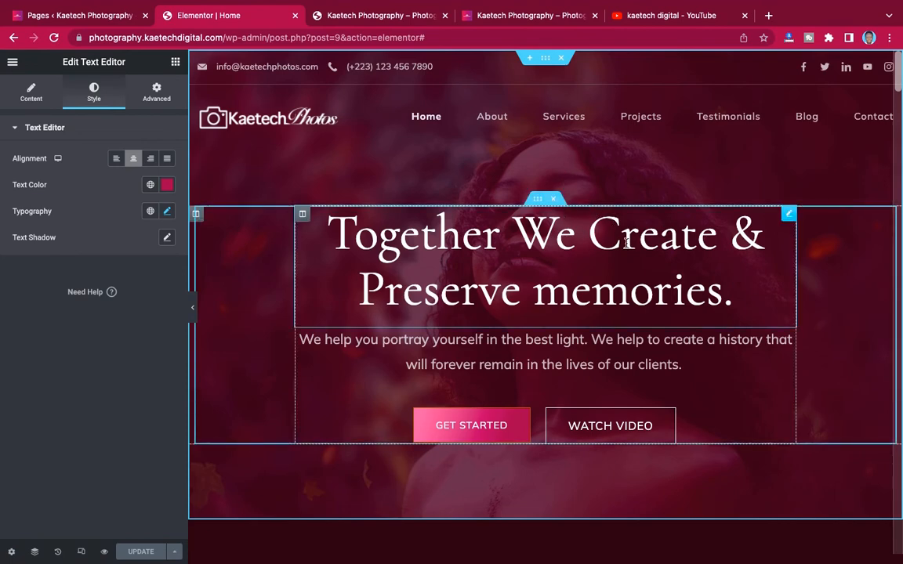
scroll(627, 243, "down", 1)
scroll(627, 243, "up", 1)
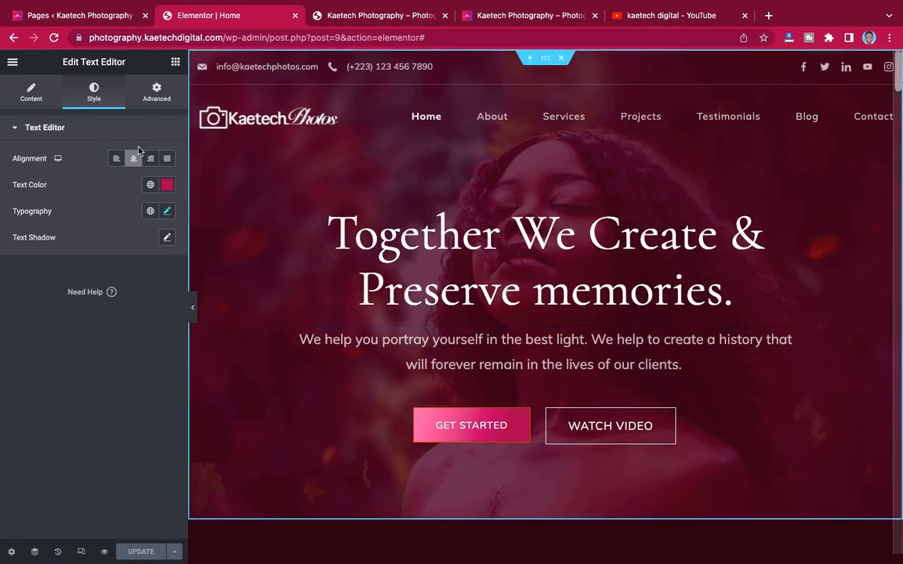
- View the page on the live site and scroll through the crimson-styled homepage
left_click(12, 65)
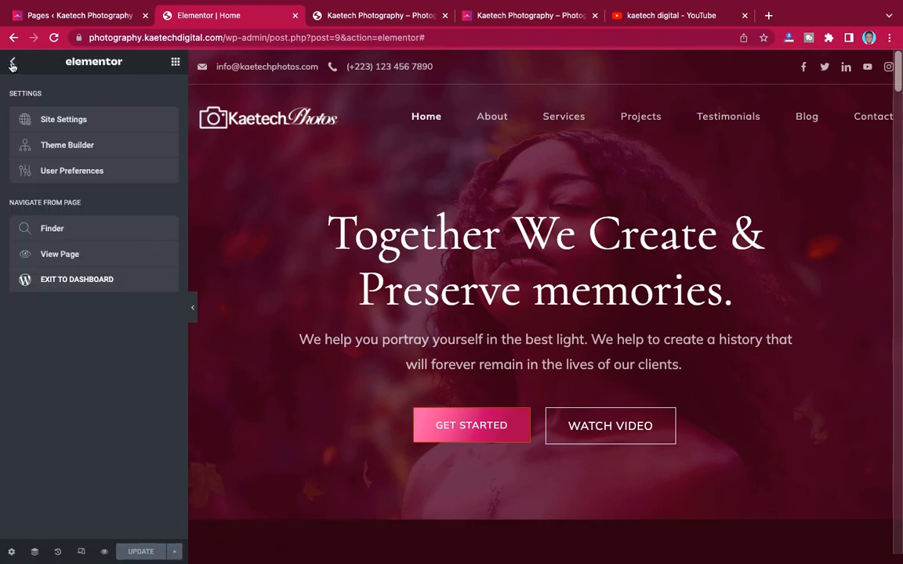
left_click(62, 259)
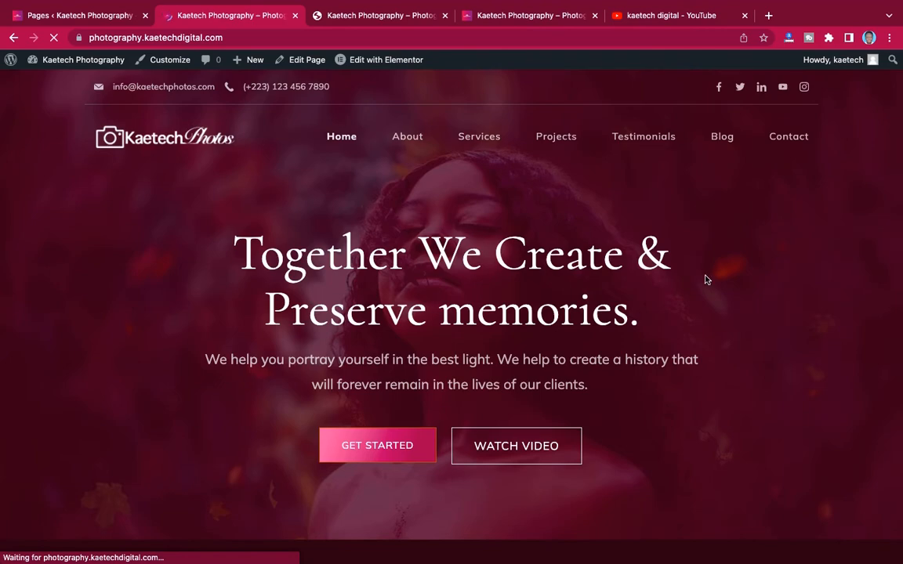
scroll(705, 280, "down", 10)
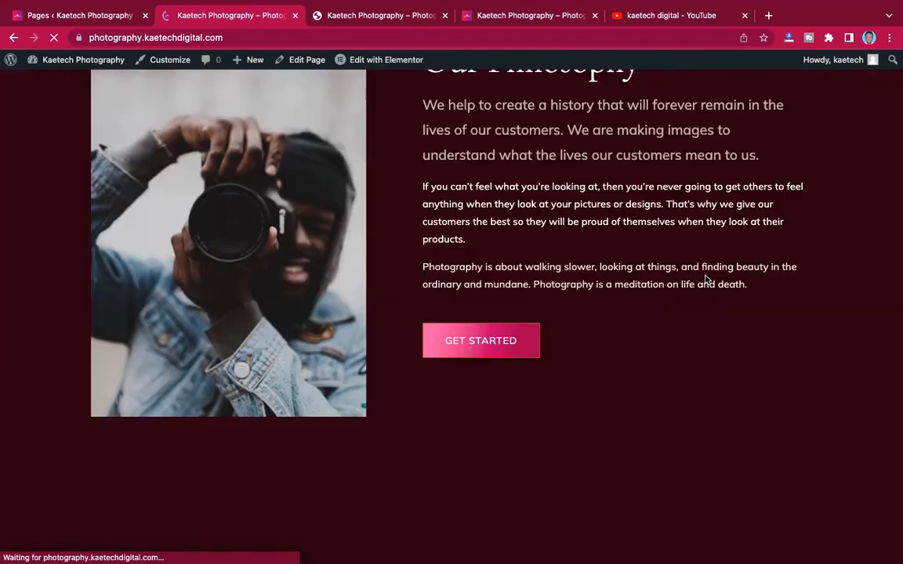
scroll(706, 280, "down", 6)
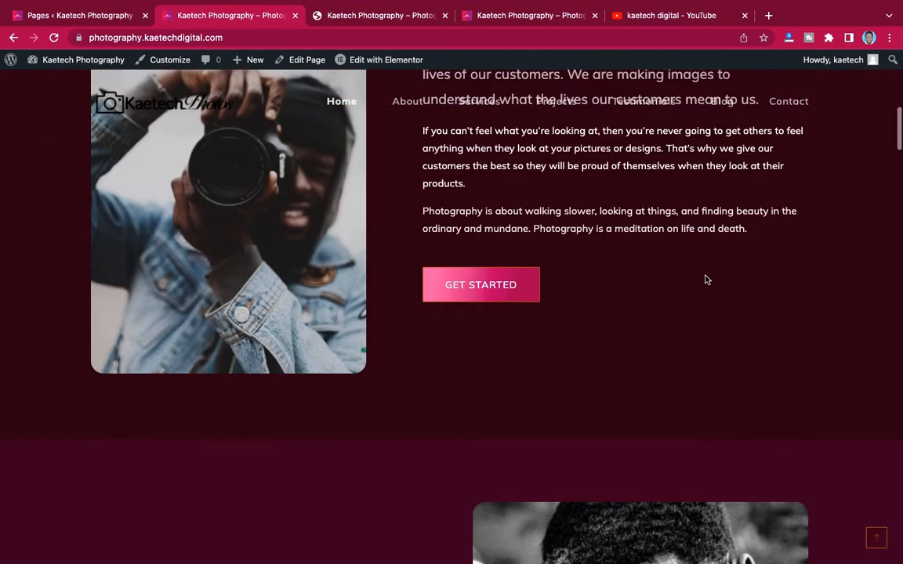
scroll(706, 280, "down", 10)
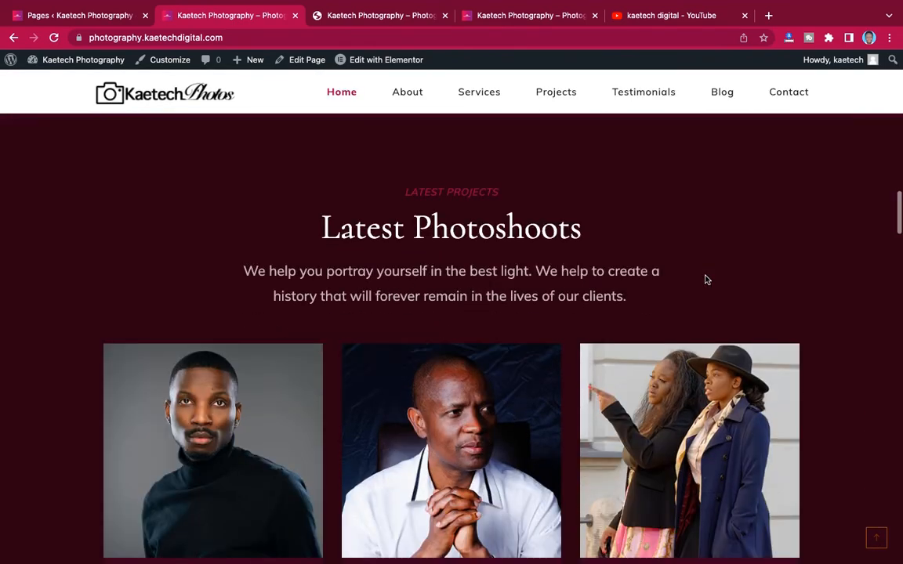
scroll(706, 280, "down", 10)
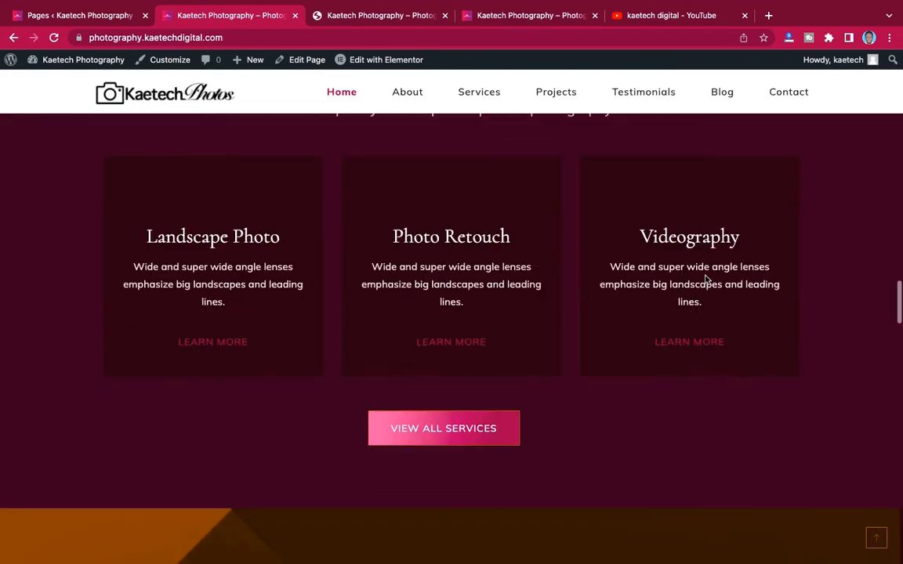
scroll(706, 280, "up", 10)
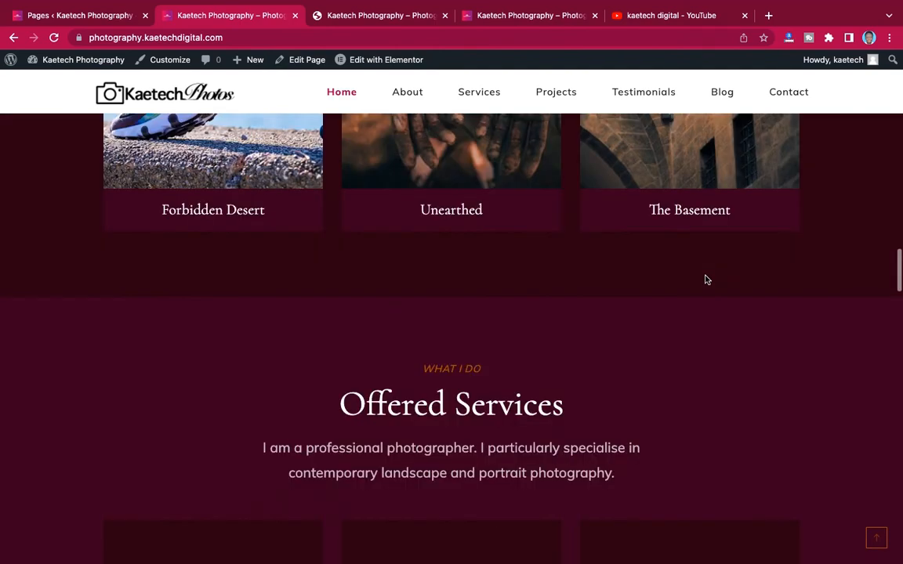
scroll(705, 280, "up", 10)
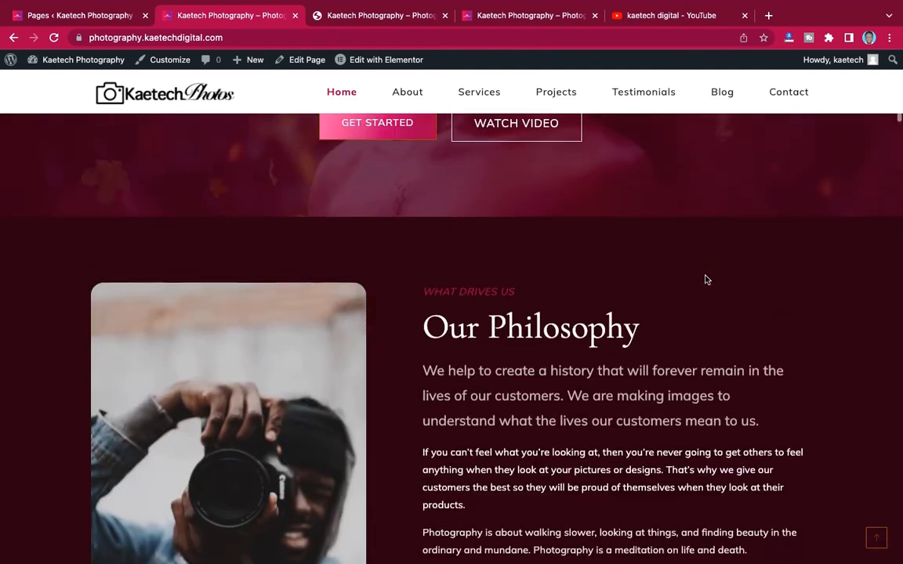
scroll(706, 280, "up", 3)
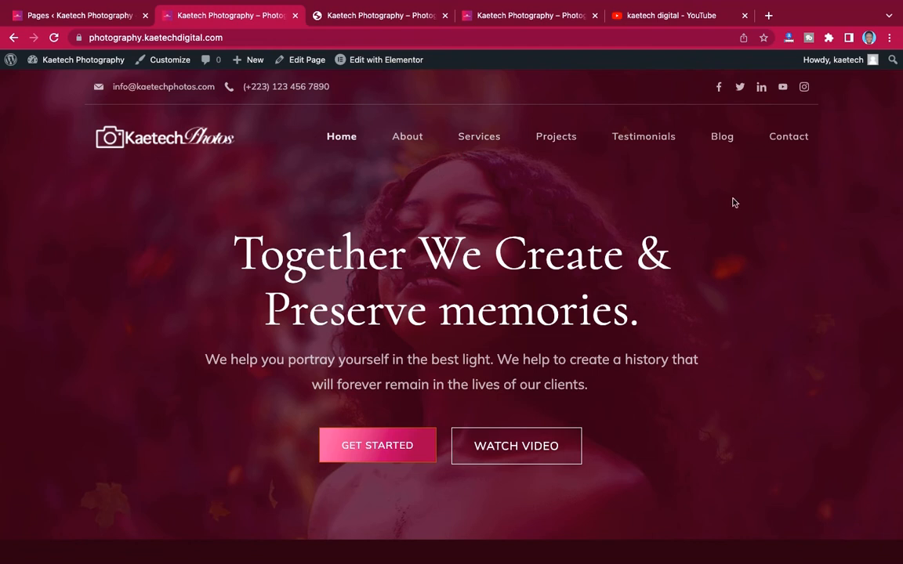
left_click(785, 141)
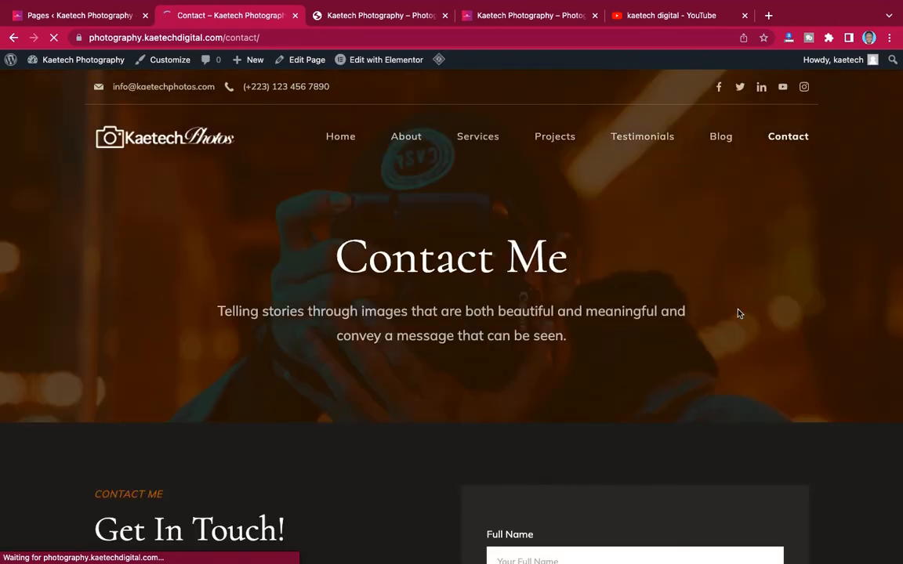
scroll(738, 313, "down", 15)
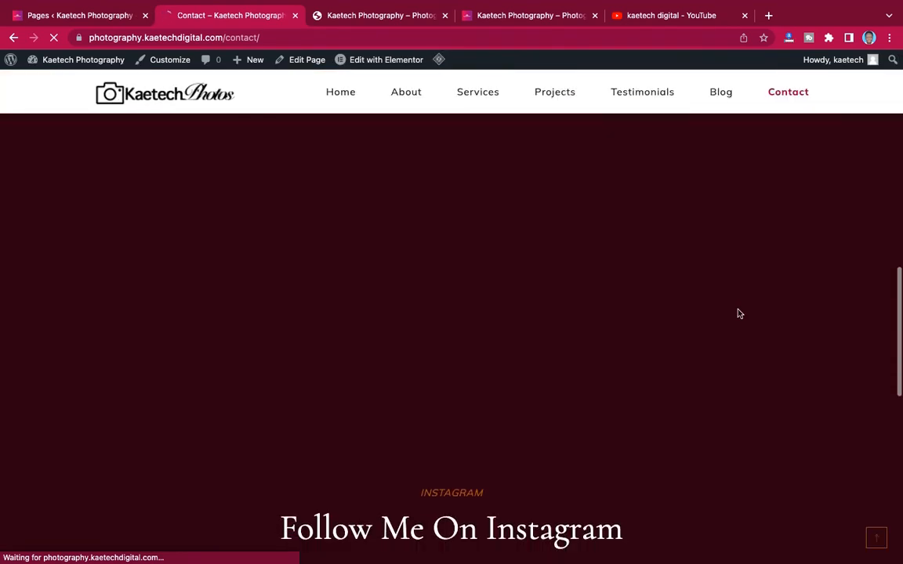
scroll(738, 314, "down", 9)
scroll(739, 314, "up", 12)
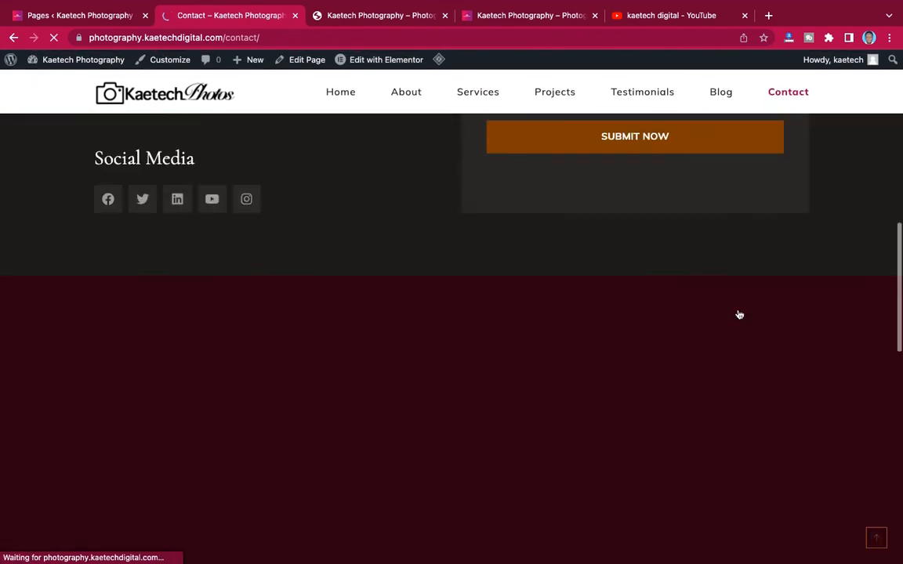
scroll(739, 314, "up", 7)
scroll(737, 310, "down", 3)
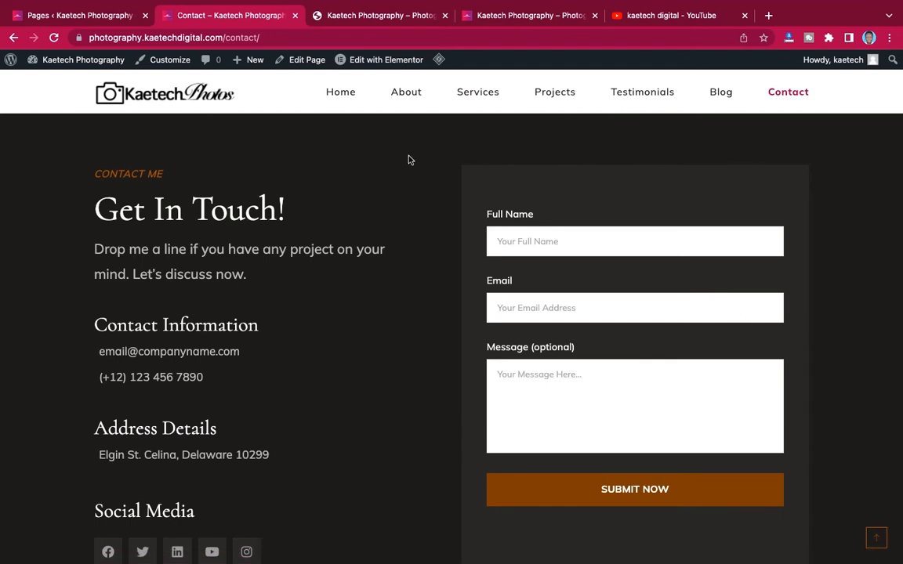
left_click(344, 97)
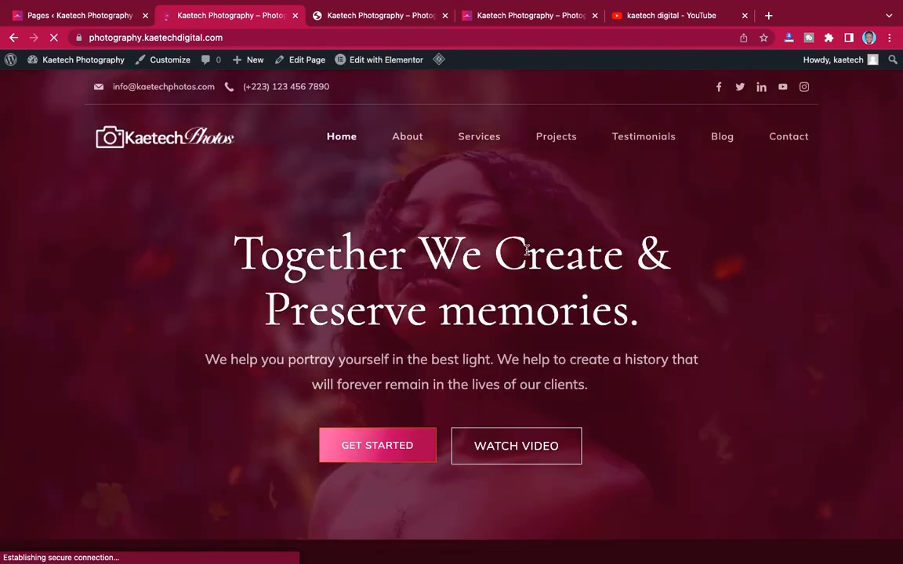
scroll(526, 250, "down", 10)
scroll(526, 250, "down", 9)
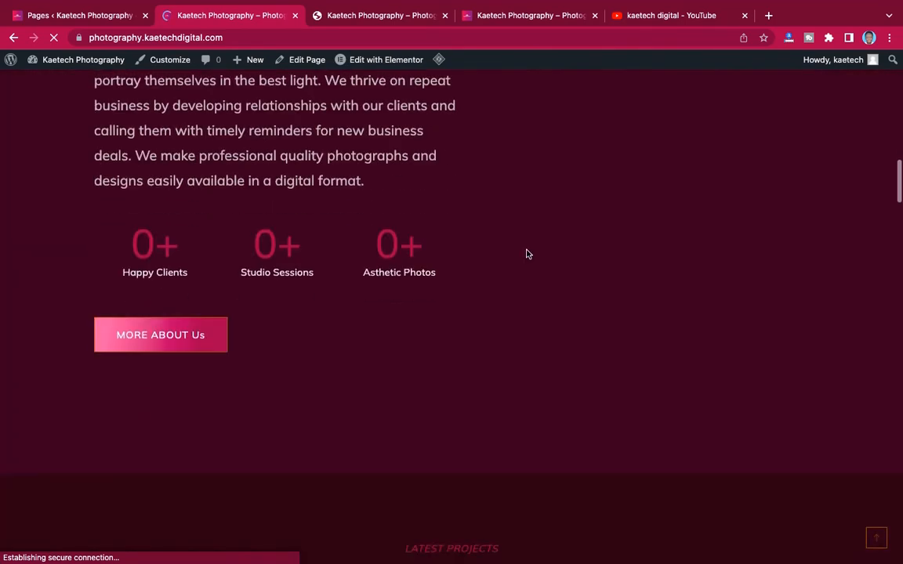
scroll(526, 250, "up", 9)
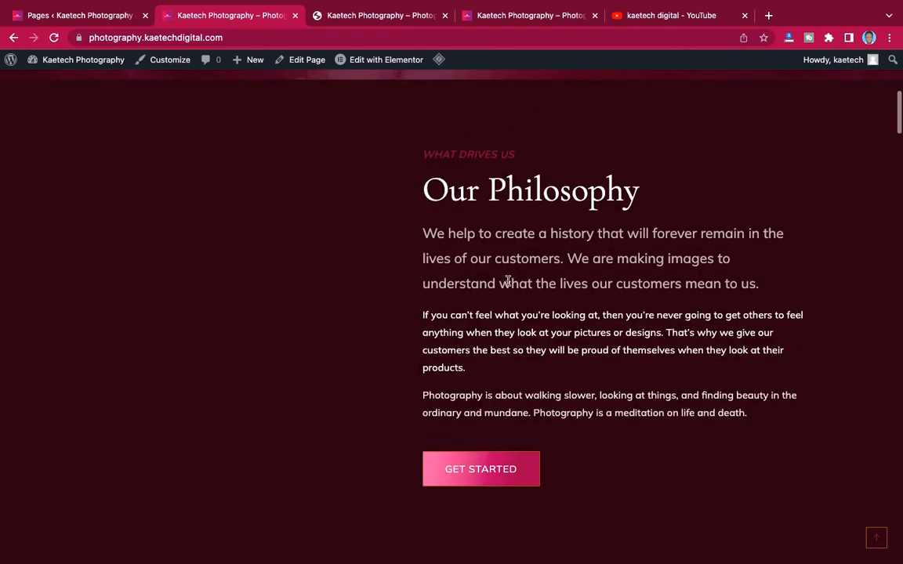
scroll(534, 327, "down", 5)
scroll(534, 327, "down", 15)
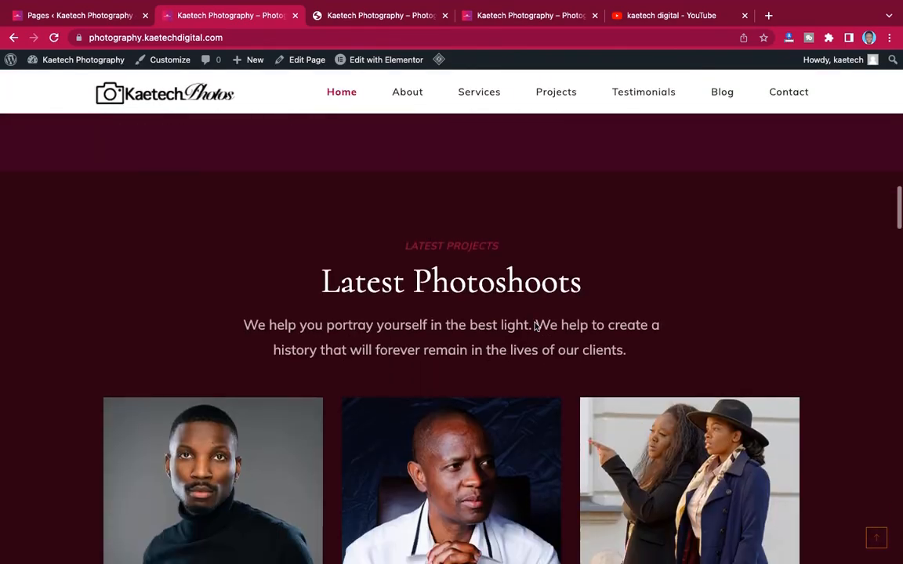
scroll(536, 327, "down", 15)
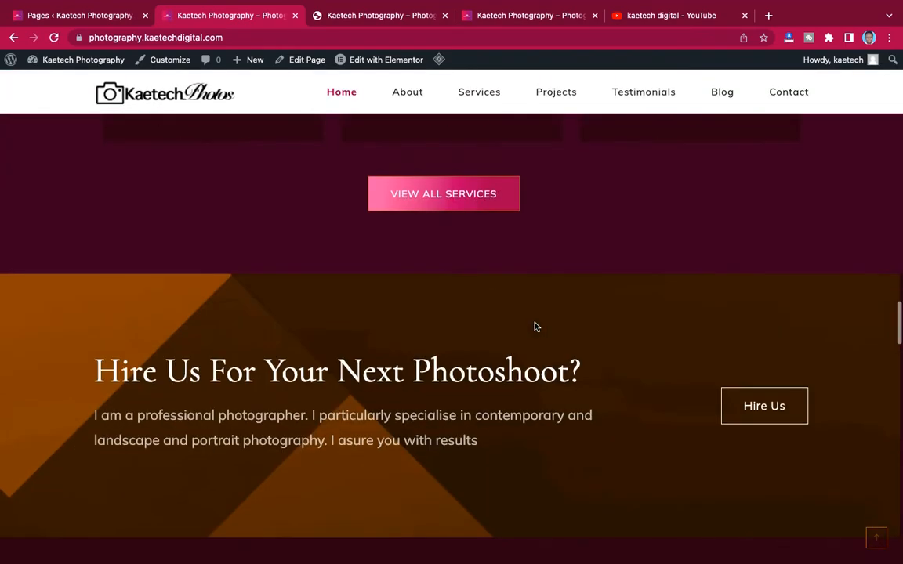
scroll(533, 327, "down", 15)
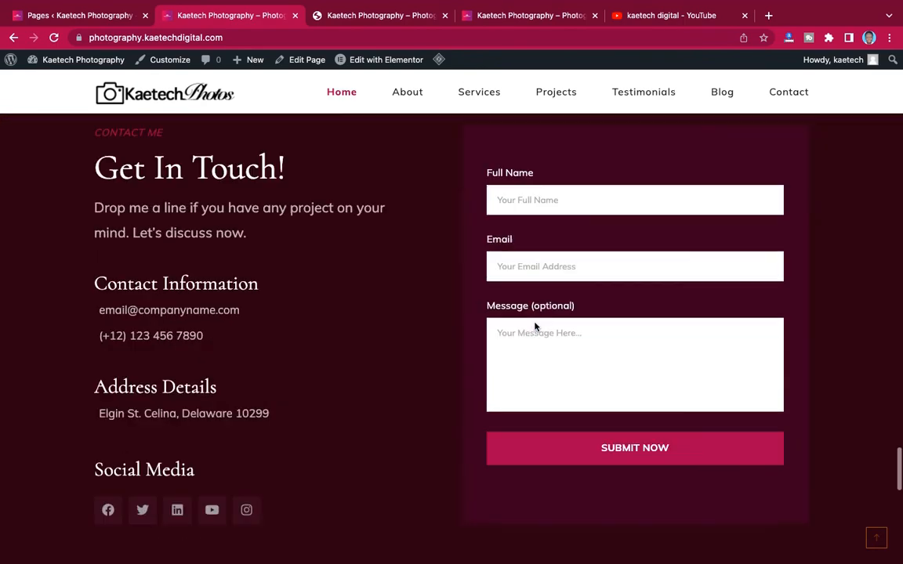
- Reopen the Home page in Elementor and scroll down to the maroon Get In Touch section
left_click(395, 63)
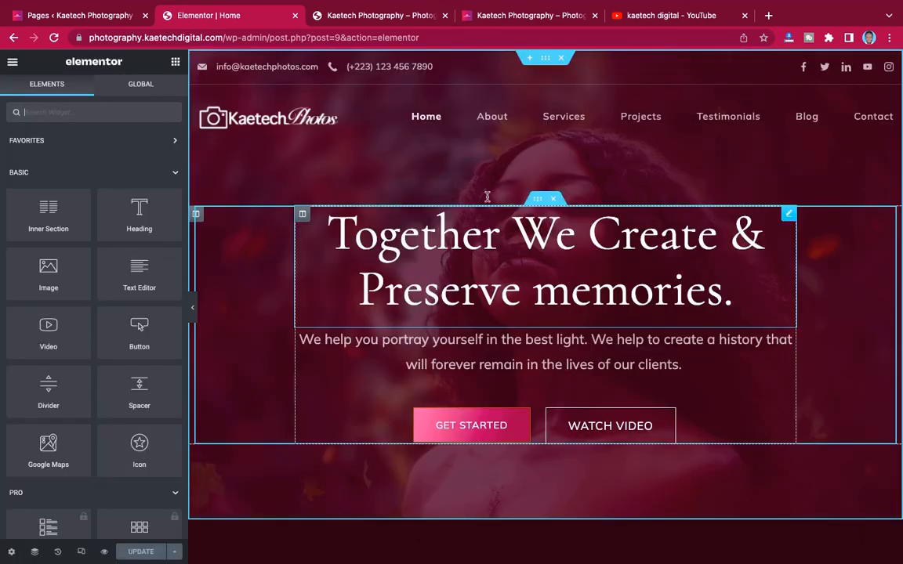
scroll(695, 289, "down", 10)
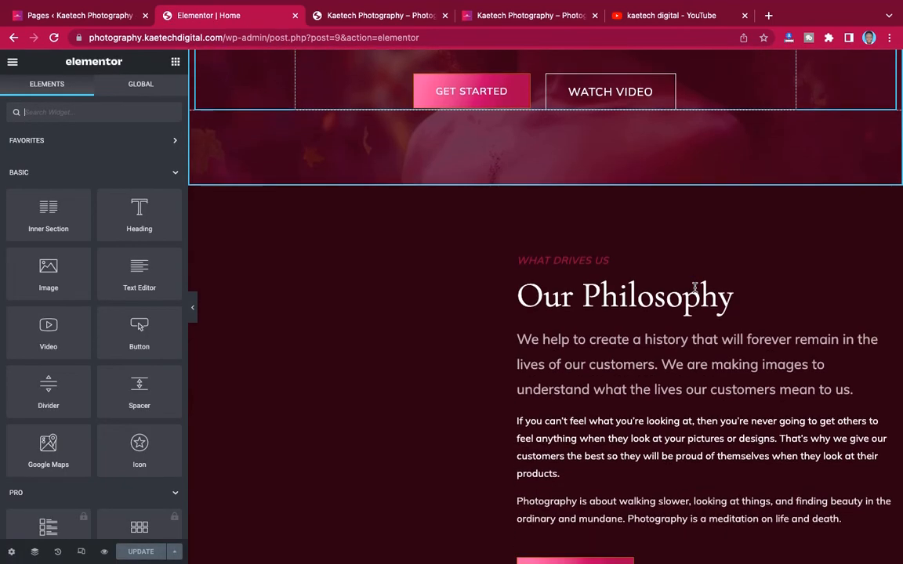
scroll(694, 289, "down", 20)
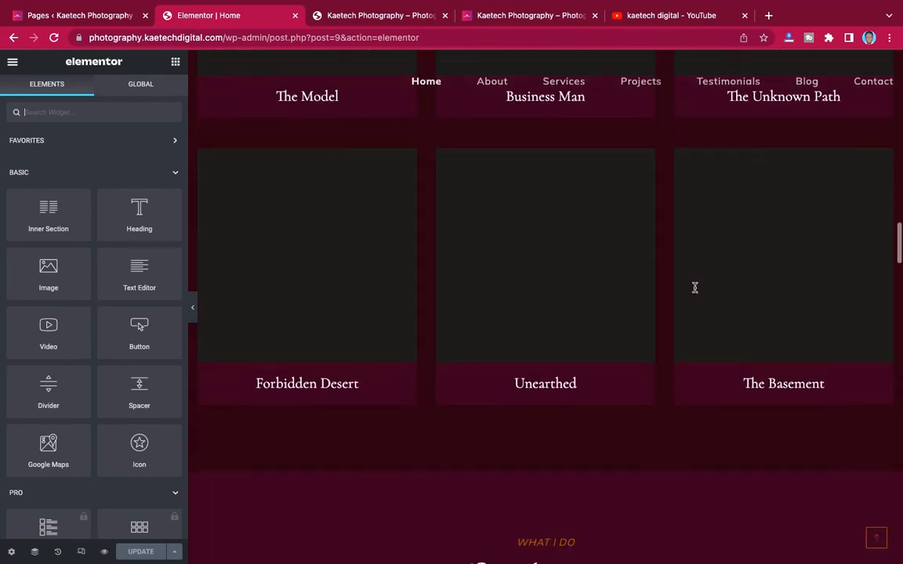
scroll(694, 291, "down", 1)
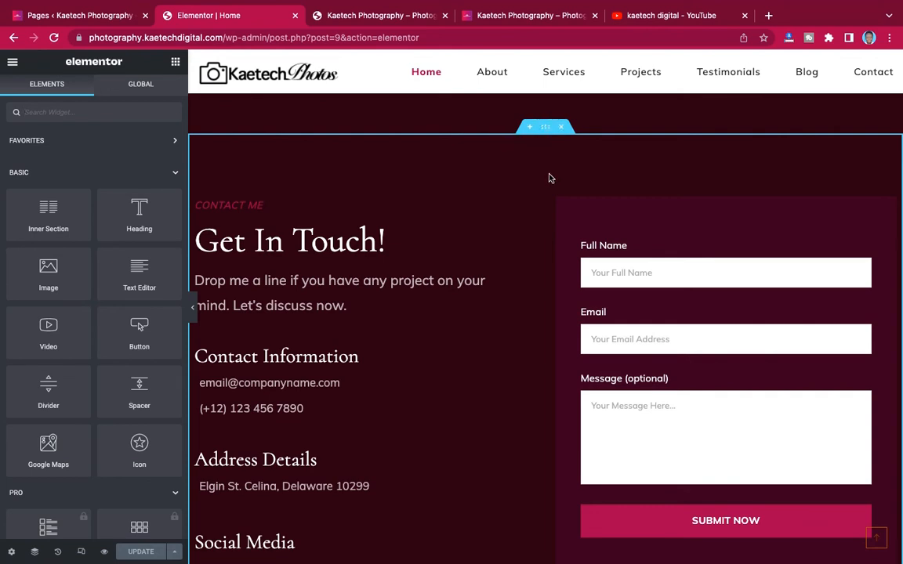
scroll(550, 179, "down", 2)
scroll(550, 178, "up", 2)
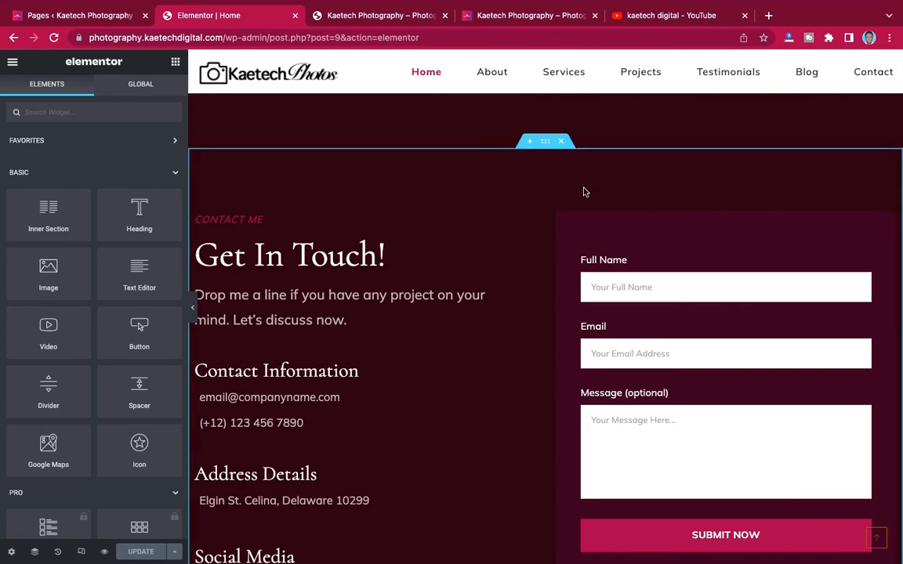
scroll(528, 312, "down", 4)
- Change the contact section's CONTACT ME label to CONTACT US
scroll(528, 313, "up", 4)
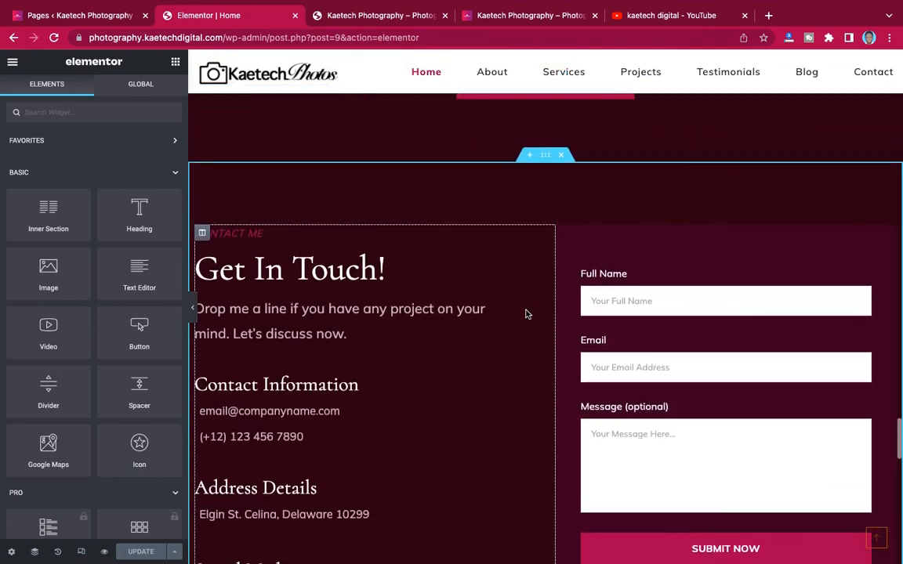
scroll(531, 290, "up", 1)
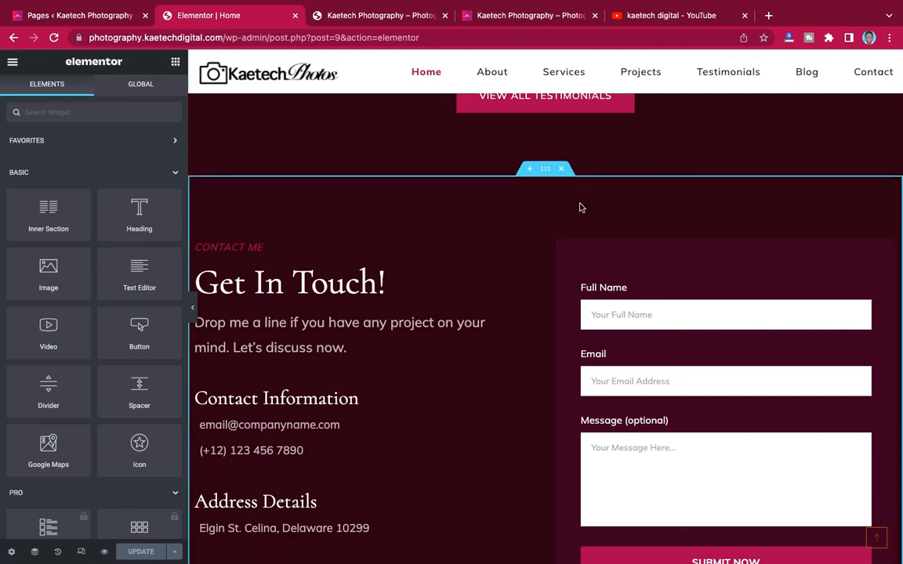
left_click(487, 248)
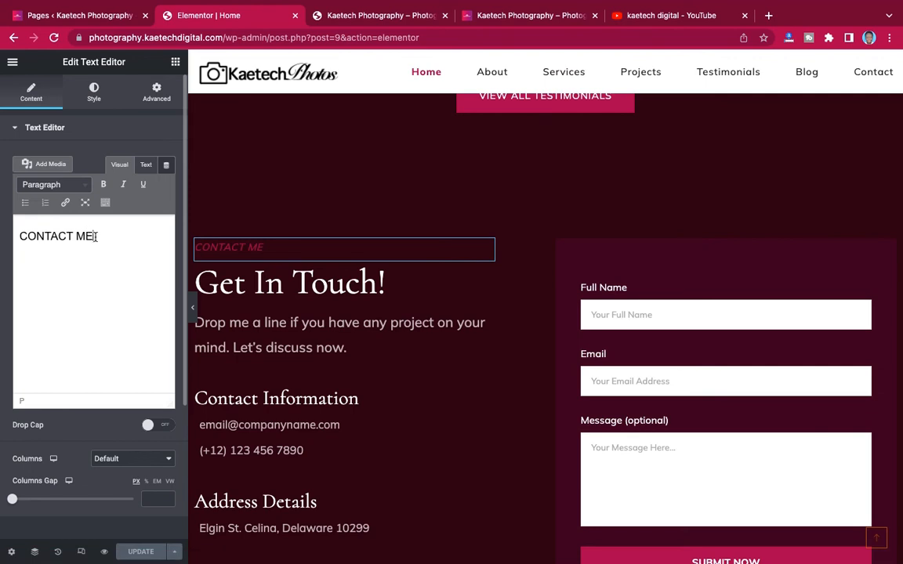
left_click(95, 236)
key("BackSpace")
key("BackSpace")
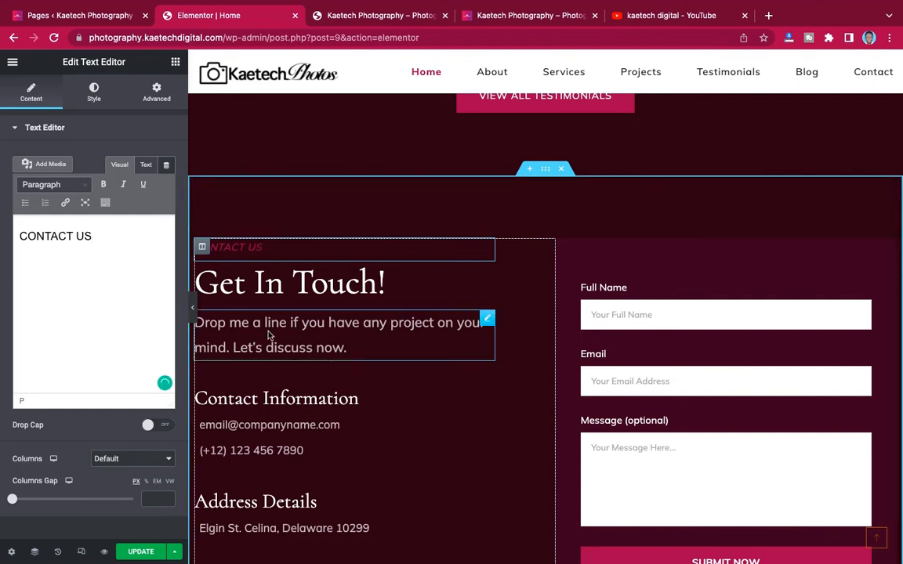
- Edit the intro paragraph so 'Drop me a line' reads 'Drop US a line'
left_click(486, 320)
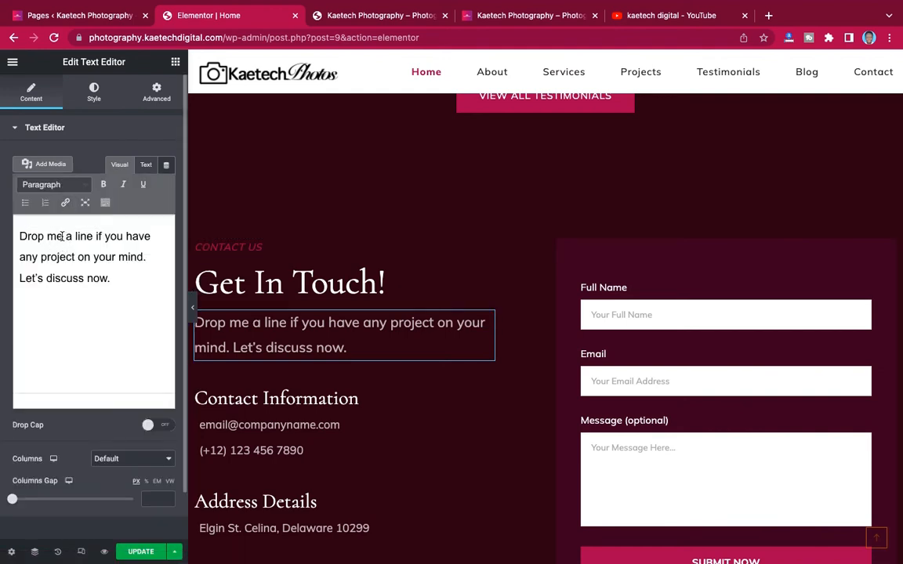
left_click(61, 236)
key("Delete")
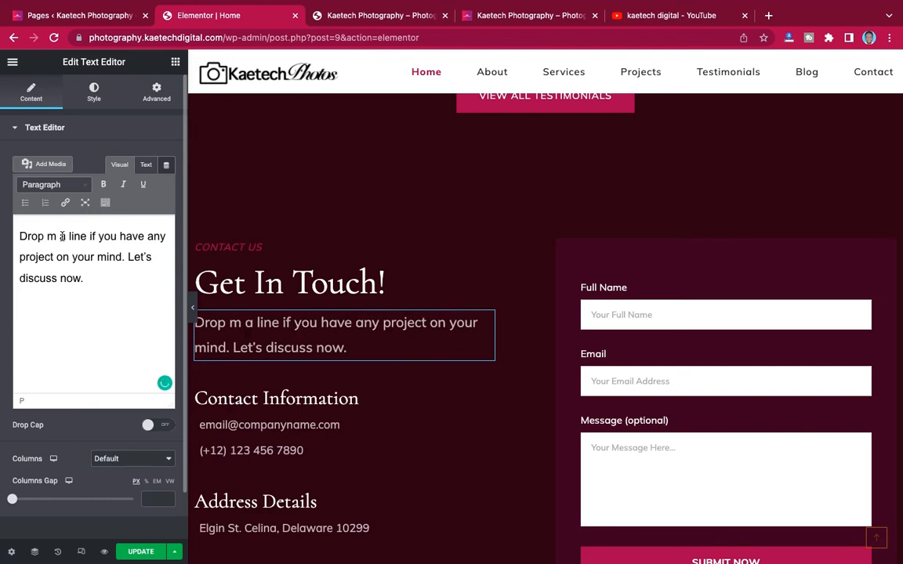
key("BackSpace")
type("US")
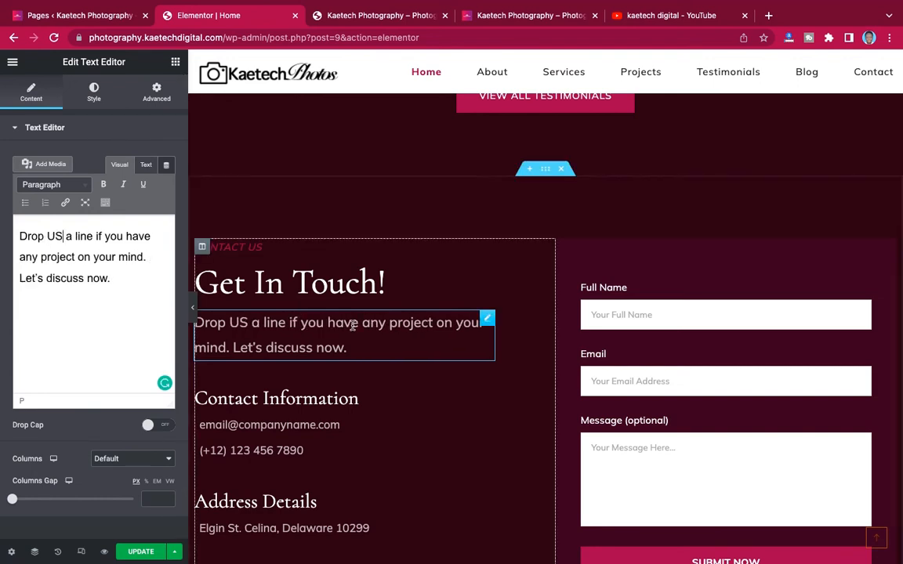
scroll(353, 323, "down", 3)
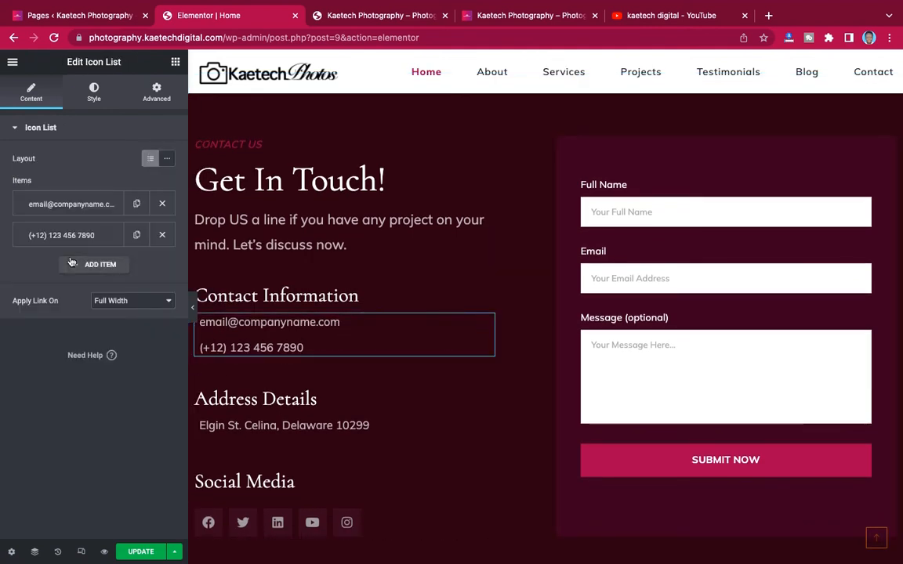
- Replace the contact list's placeholder email with the studio's own info address
left_click(90, 204)
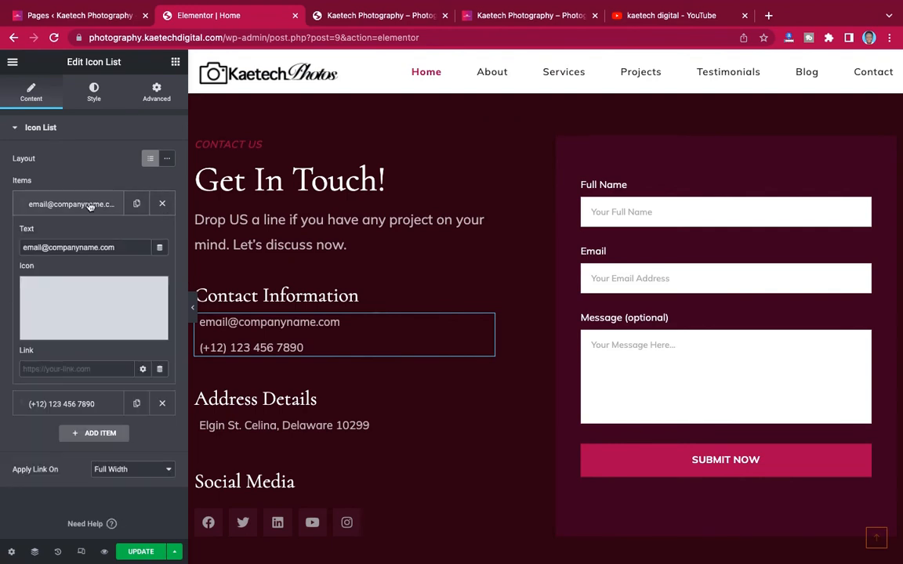
left_click_drag(41, 245, 37, 246)
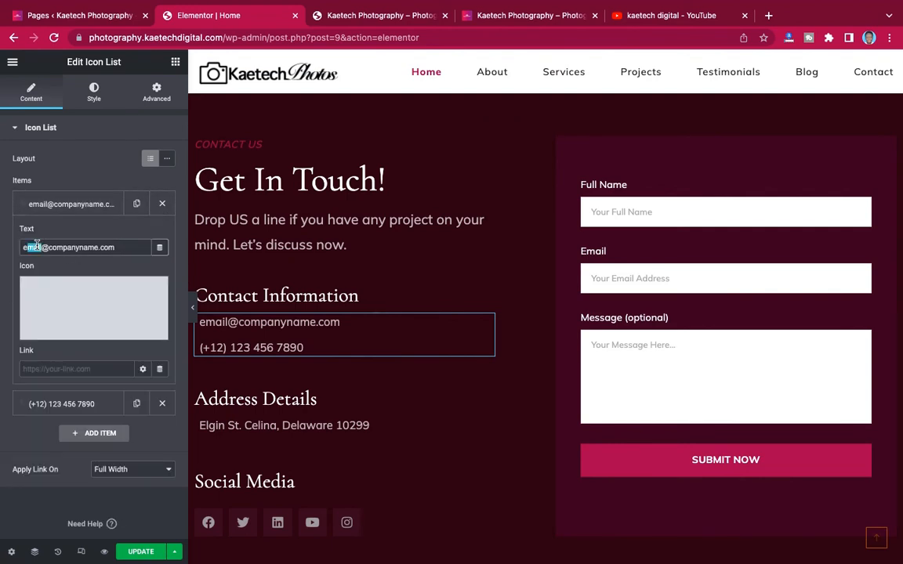
key("BackSpace")
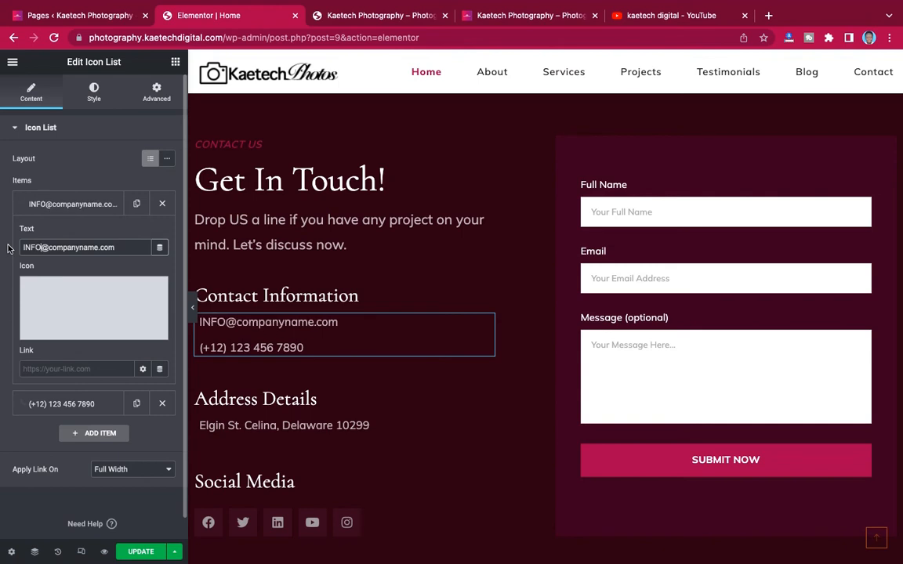
key("BackSpace")
key("BackSpace")
key("BackSpace")
key("BackSpace")
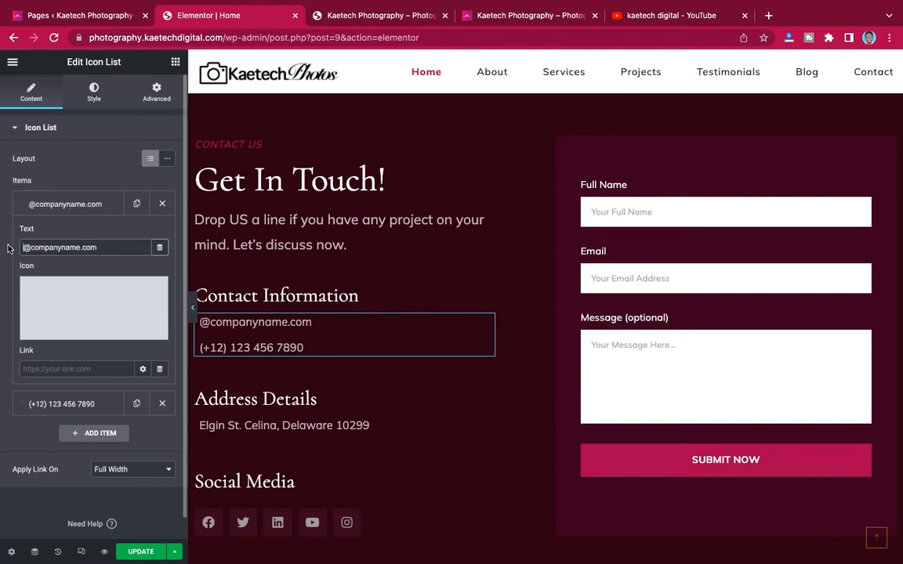
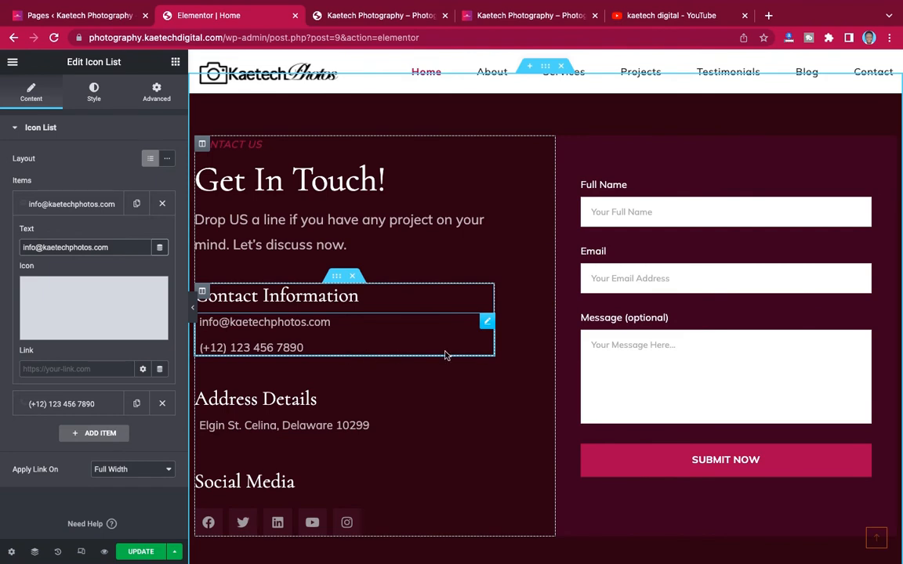
left_click(76, 206)
- Change the phone number's country code from +12 to +233
left_click(72, 232)
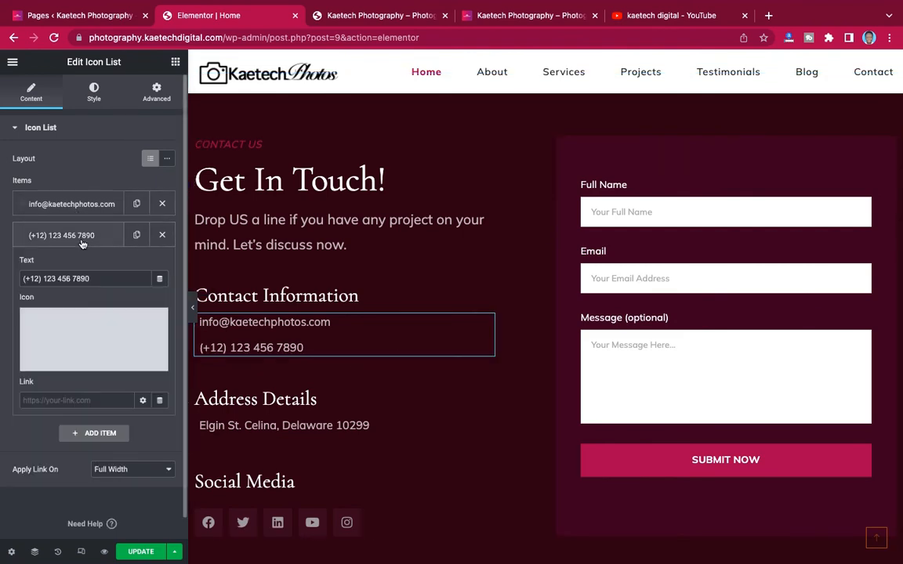
left_click(37, 278)
key("BackSpace")
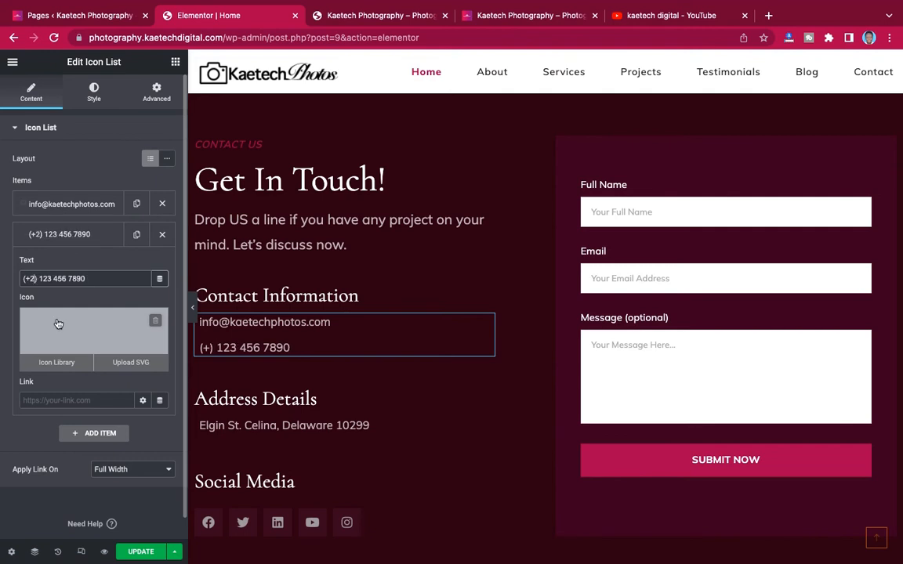
type("33")
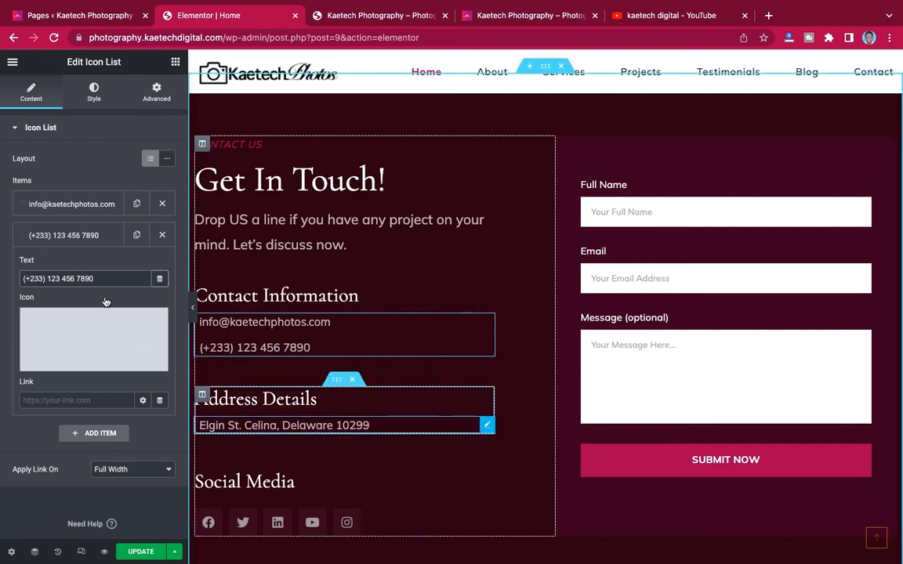
- Replace the Delaware address with 'East Legon, Accra Ghana' and save the page
left_click(109, 205)
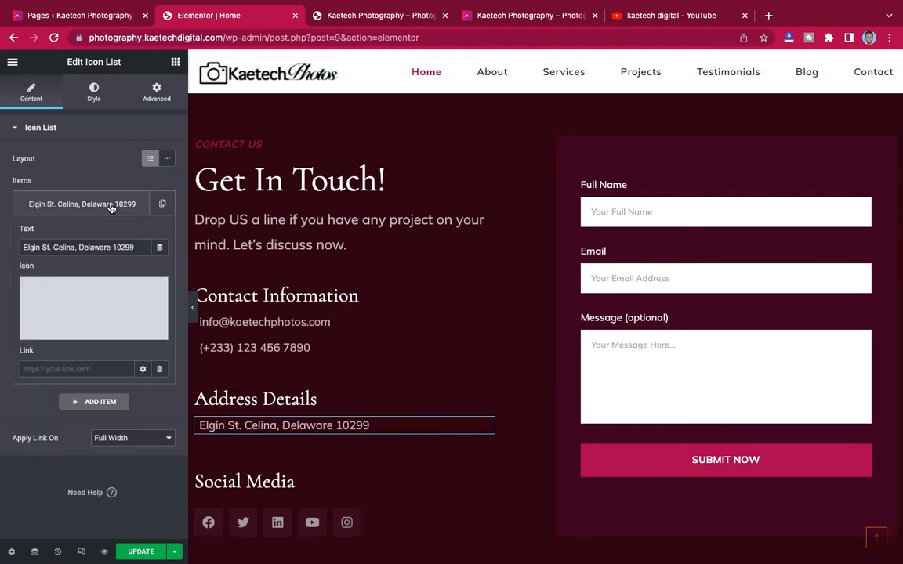
left_click_drag(139, 247, 2, 232)
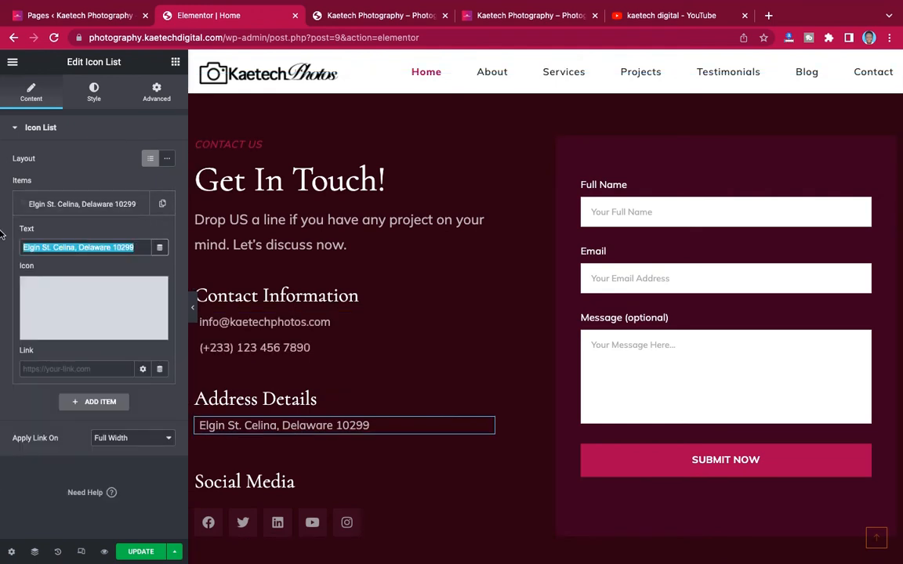
type("East")
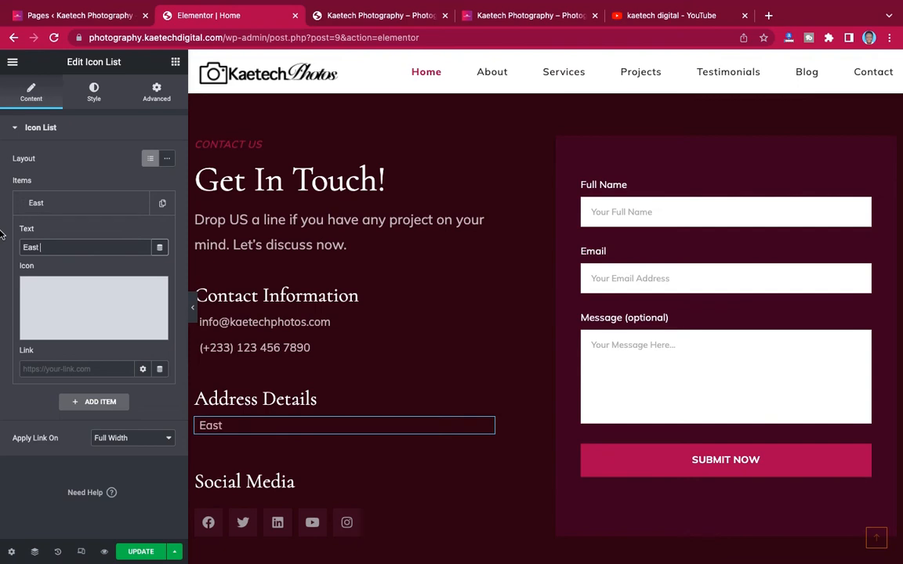
type(" Legon,")
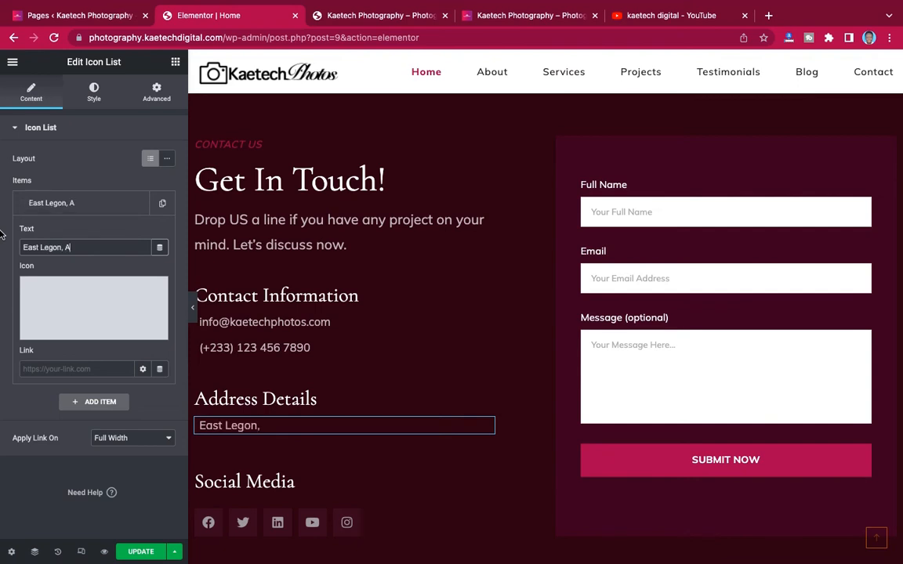
type(" Accra Gha")
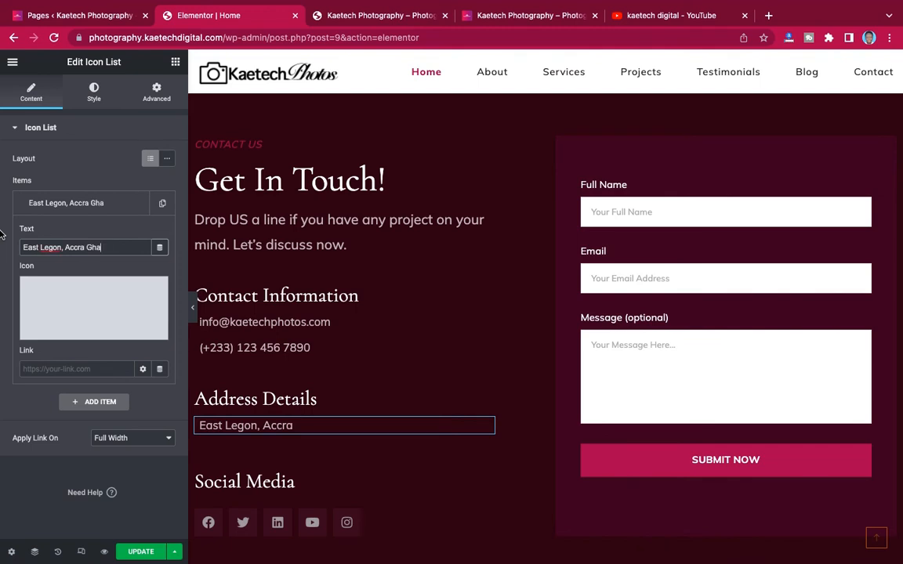
type("na")
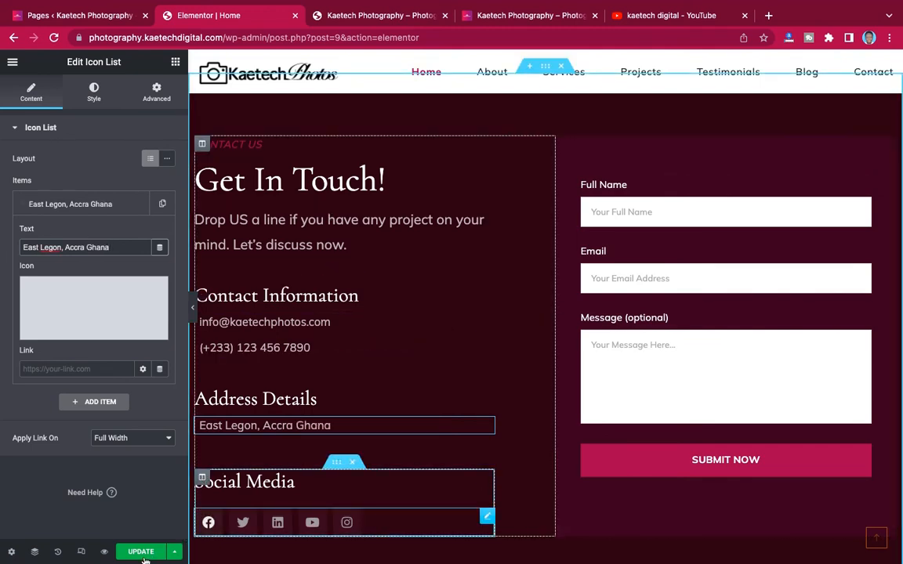
key("ctrl+s")
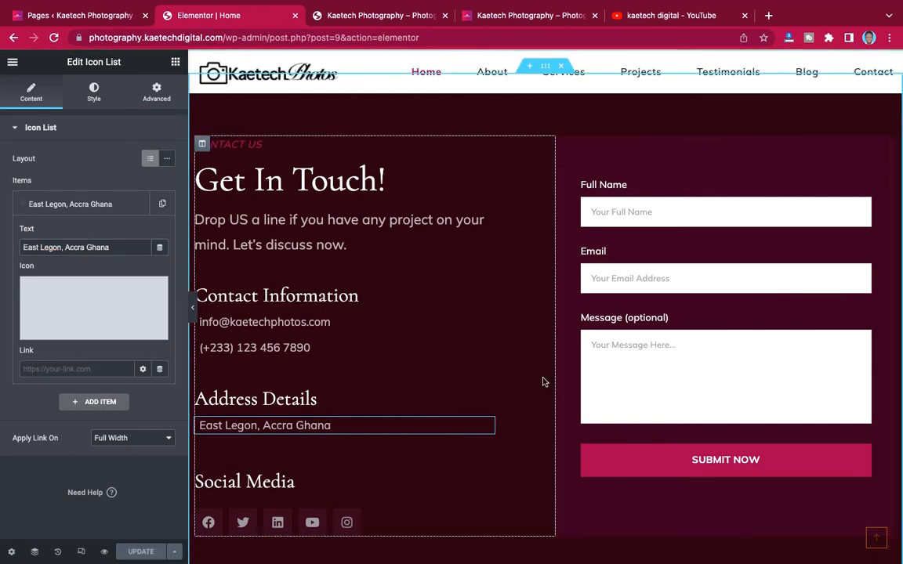
scroll(543, 380, "up", 2)
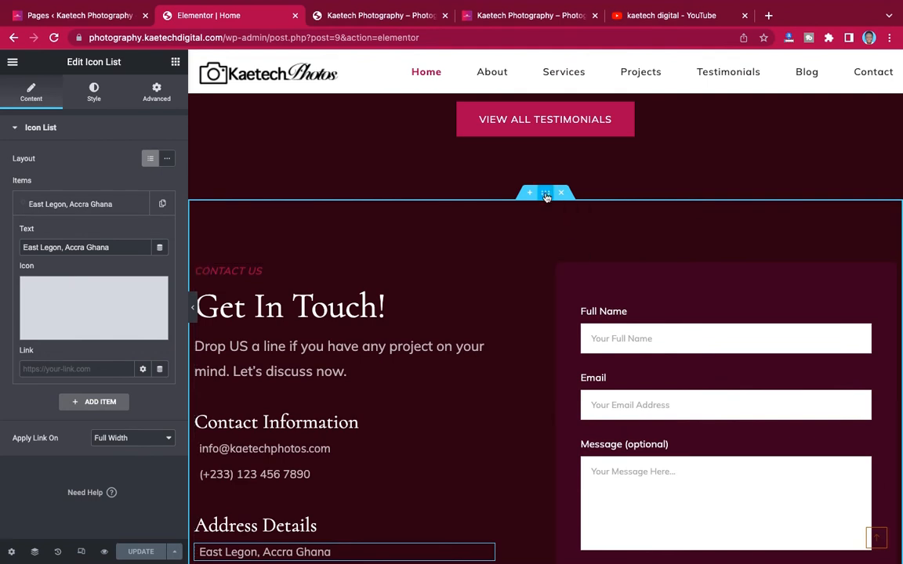
- Save the Get In Touch section as a Section template named 'contact' and close the Library
right_click(547, 197)
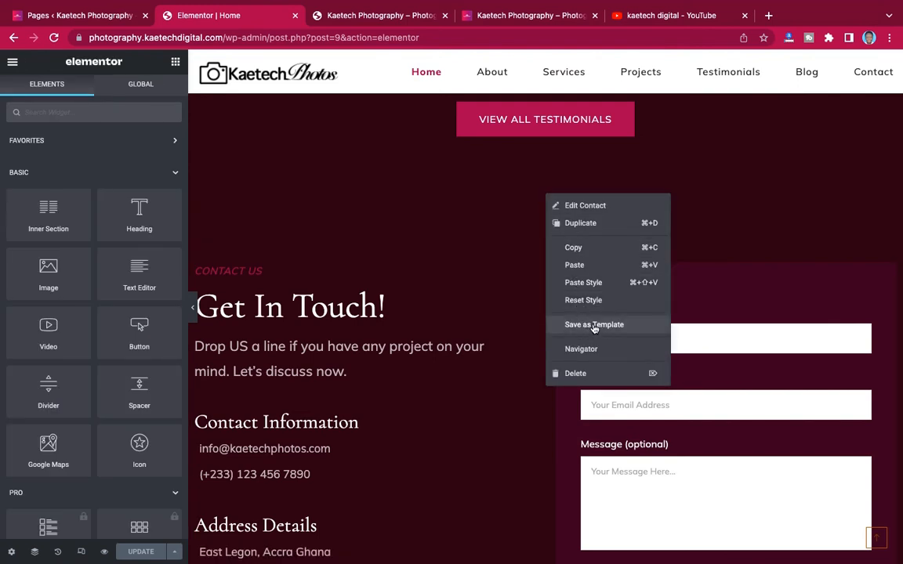
left_click(594, 325)
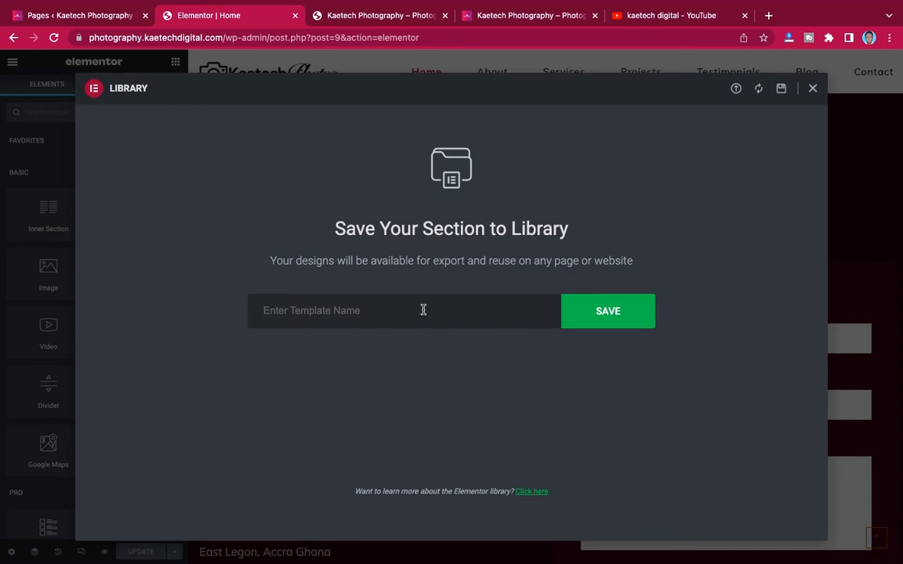
type("contact")
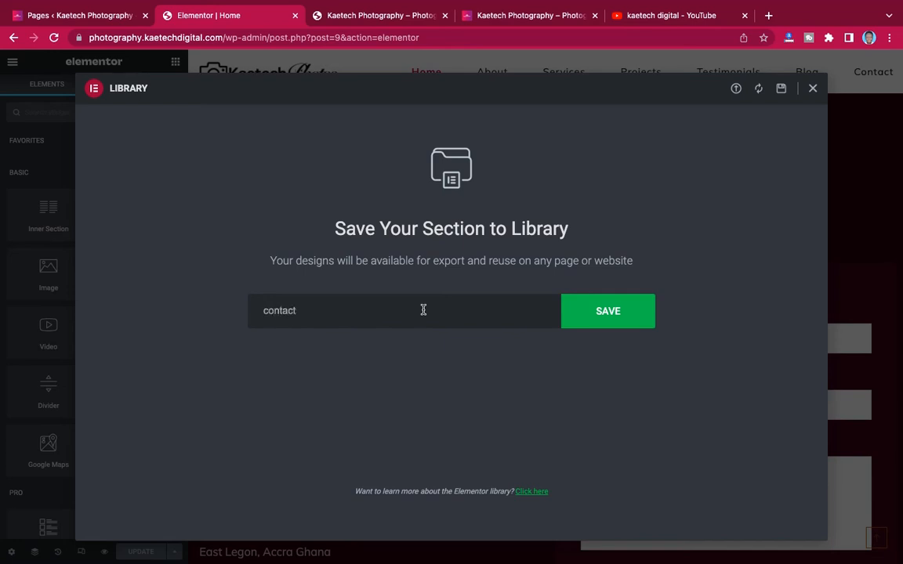
left_click(617, 314)
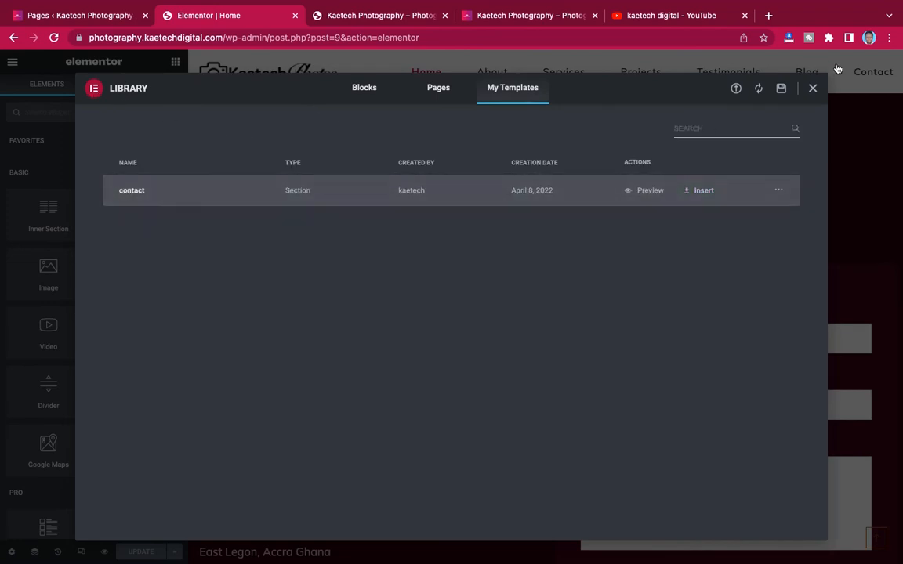
left_click(815, 92)
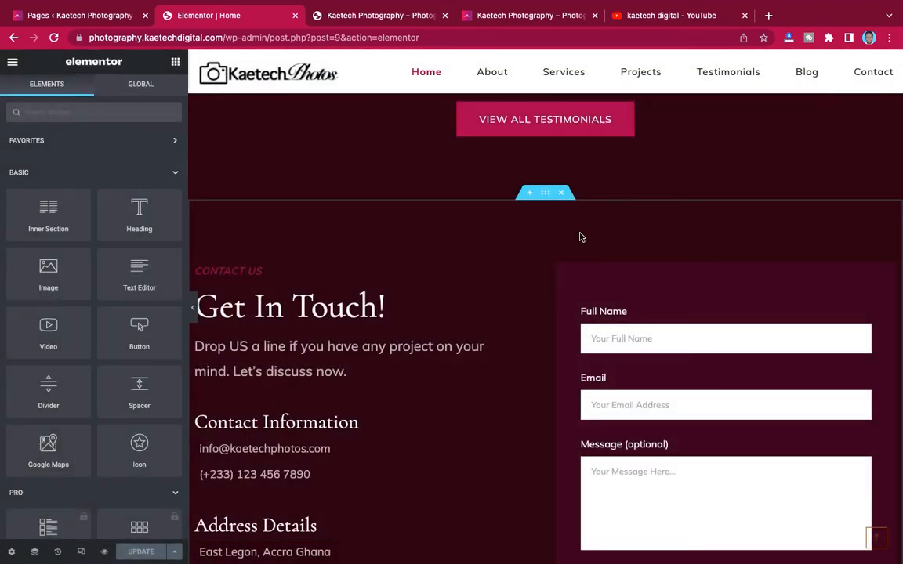
- Scroll up the Home page to the About Us section and bring up its section options
scroll(580, 236, "down", 6)
scroll(580, 237, "down", 5)
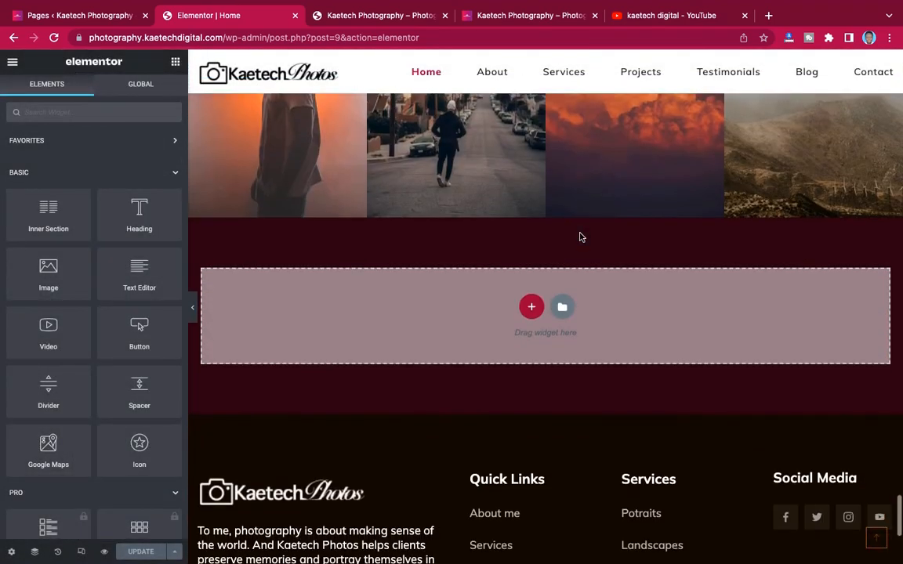
scroll(580, 237, "up", 8)
scroll(580, 237, "down", 7)
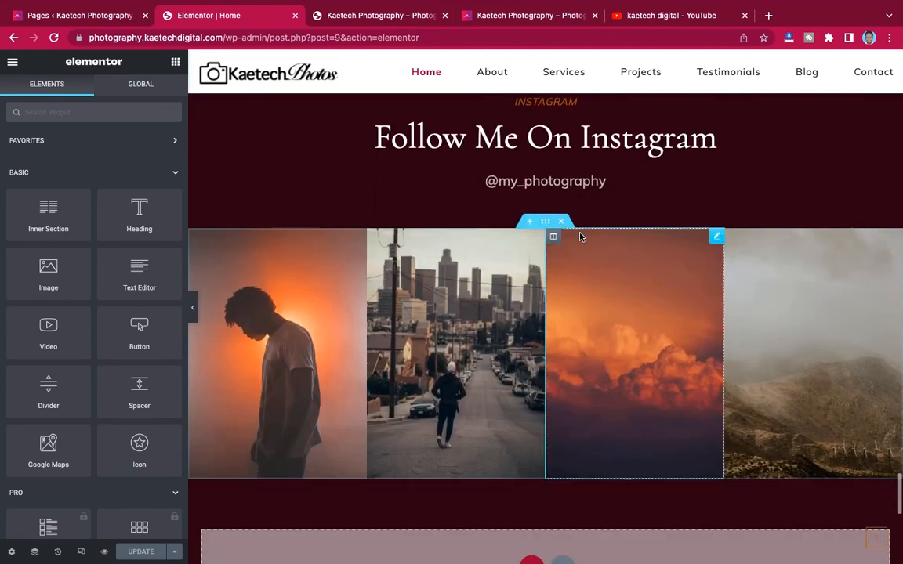
scroll(580, 235, "up", 8)
scroll(580, 234, "up", 10)
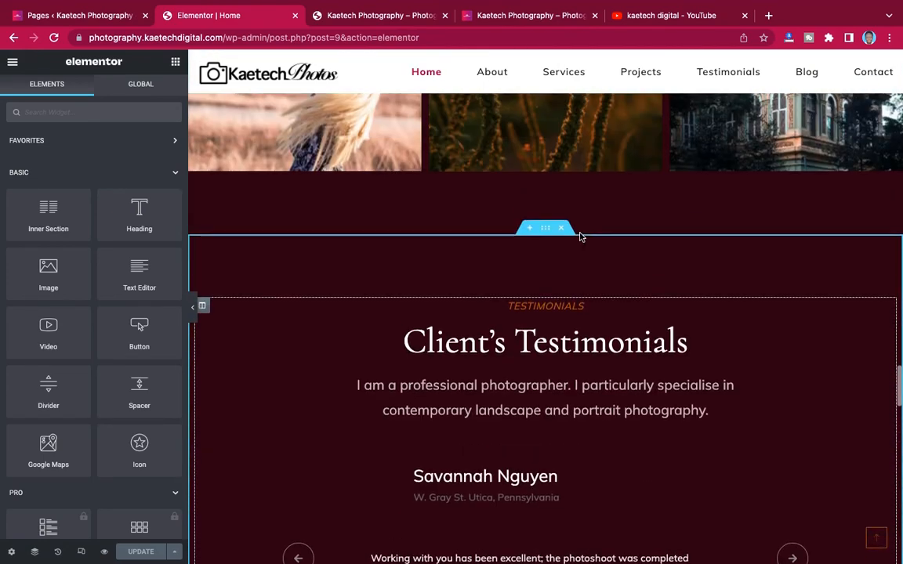
scroll(580, 236, "up", 10)
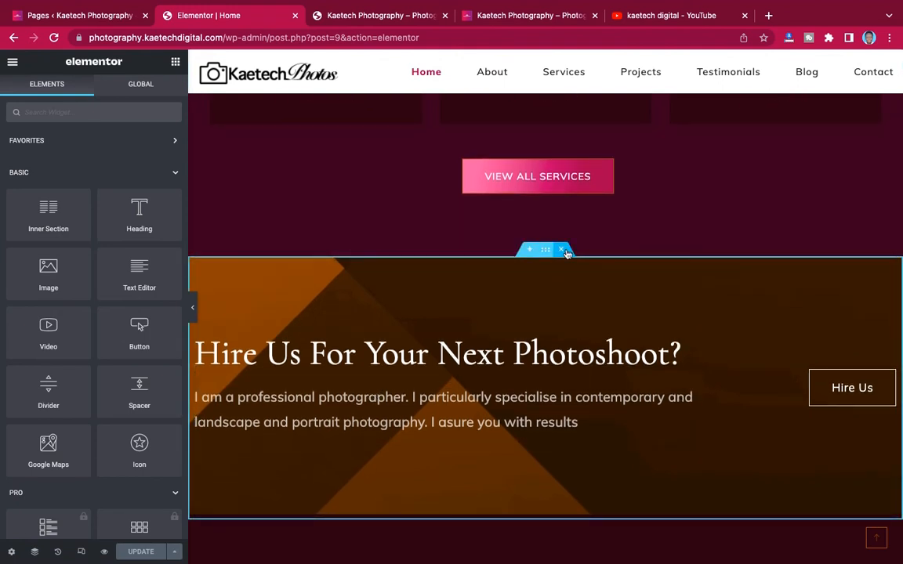
scroll(567, 268, "up", 10)
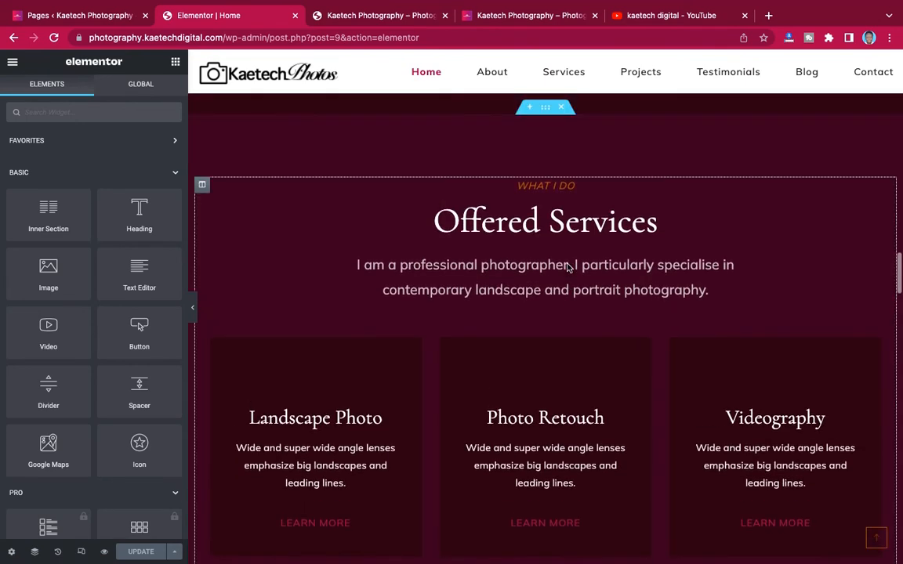
scroll(567, 268, "up", 10)
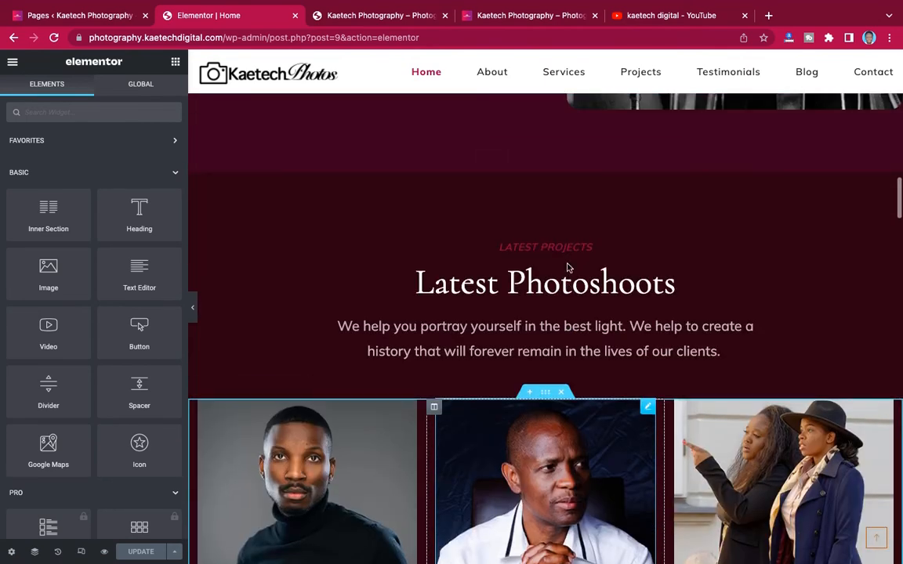
scroll(568, 264, "up", 5)
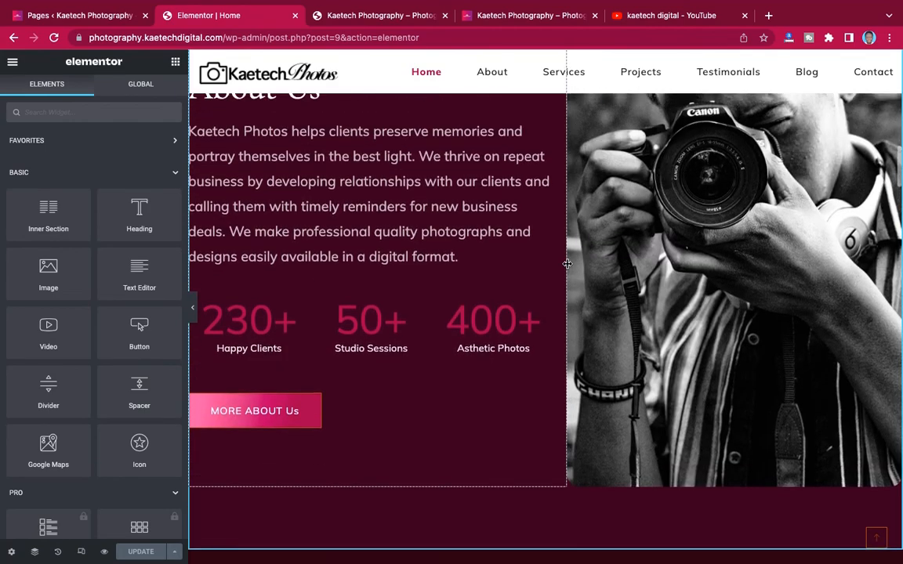
scroll(567, 264, "down", 6)
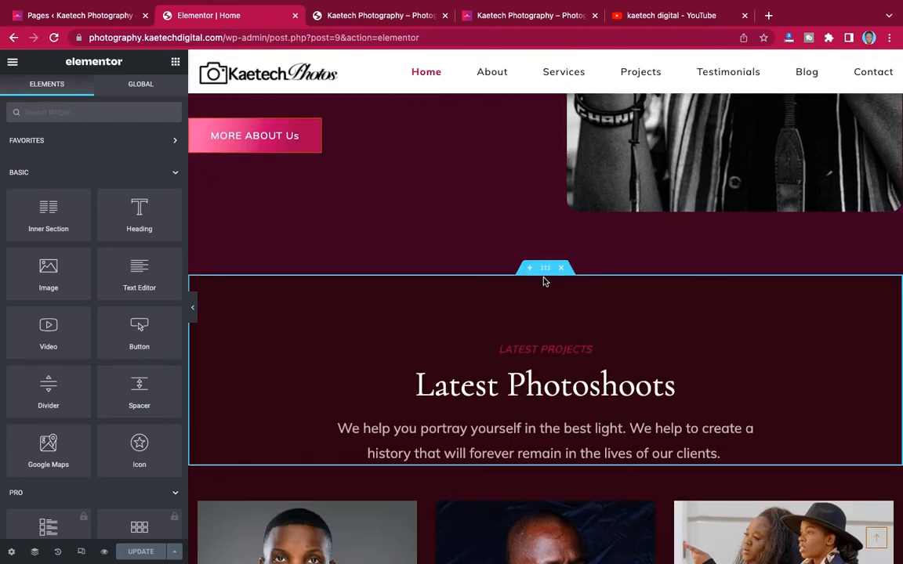
scroll(544, 280, "down", 2)
scroll(541, 249, "up", 8)
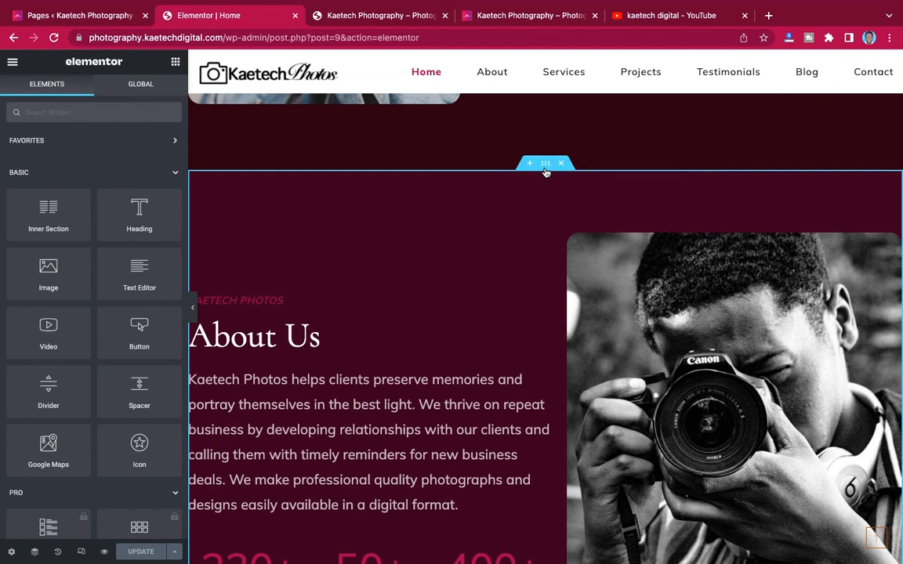
scroll(547, 292, "down", 3)
scroll(548, 292, "up", 3)
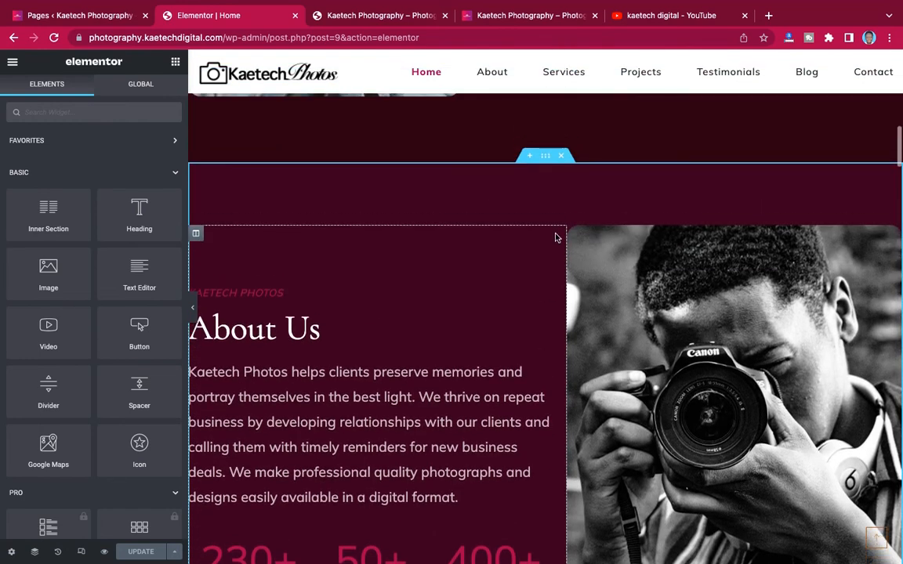
right_click(546, 158)
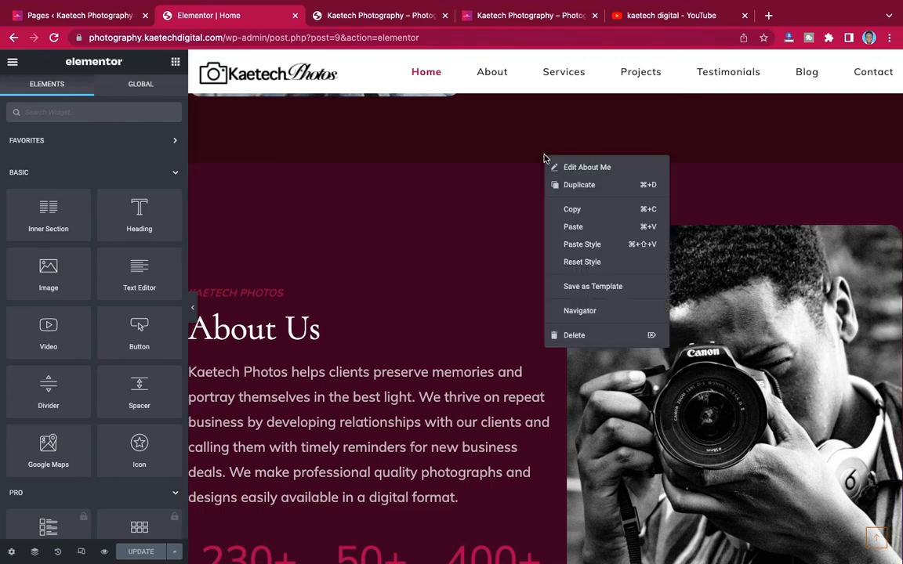
- Save the About Us section as a Section template named 'about' and close the Library
left_click(580, 287)
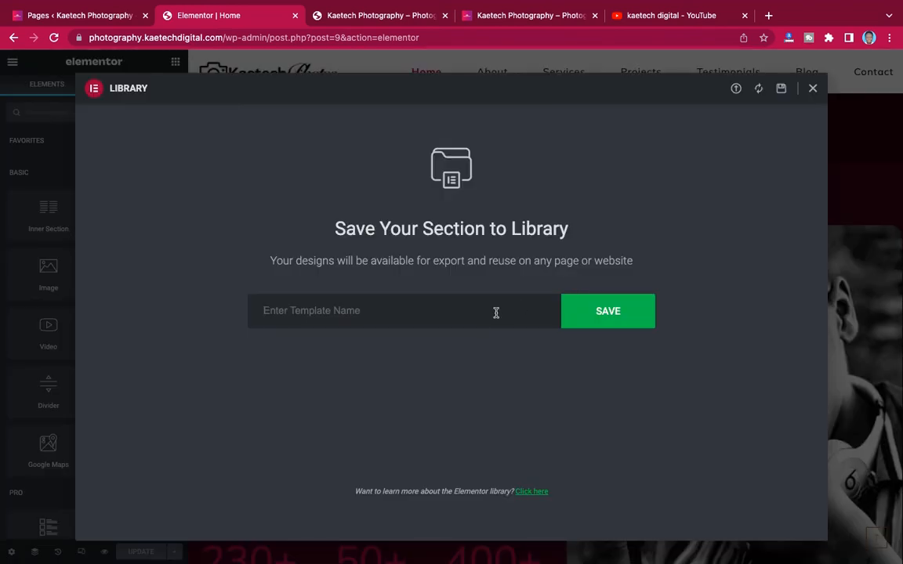
type("about")
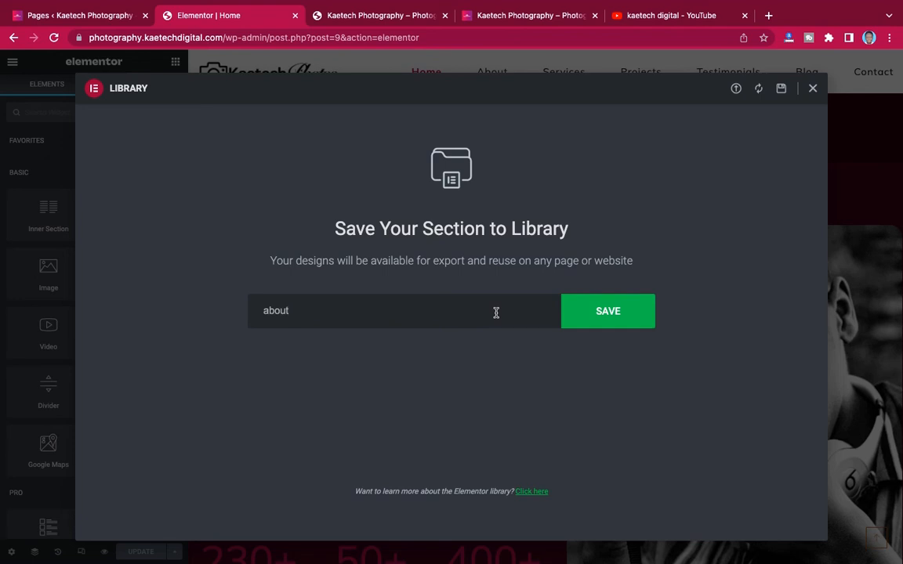
left_click(606, 312)
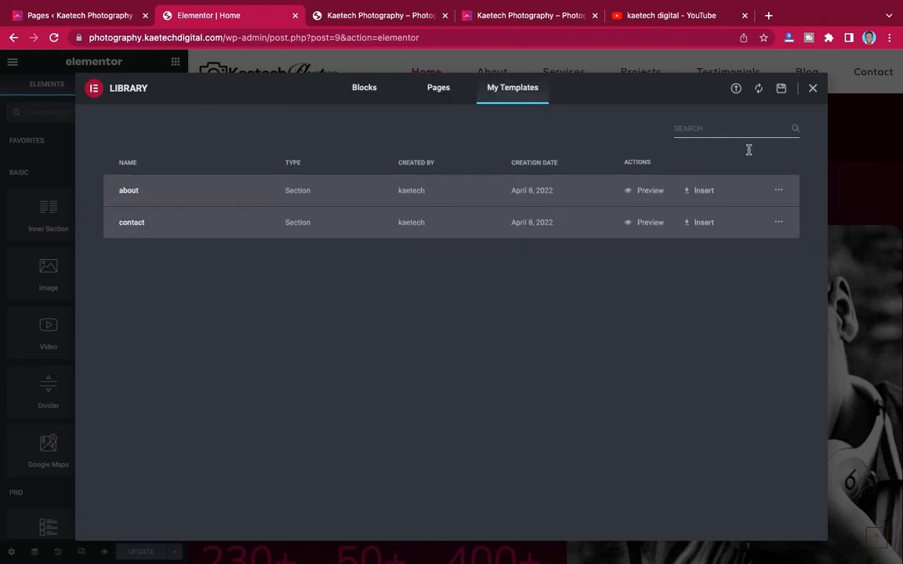
left_click(813, 89)
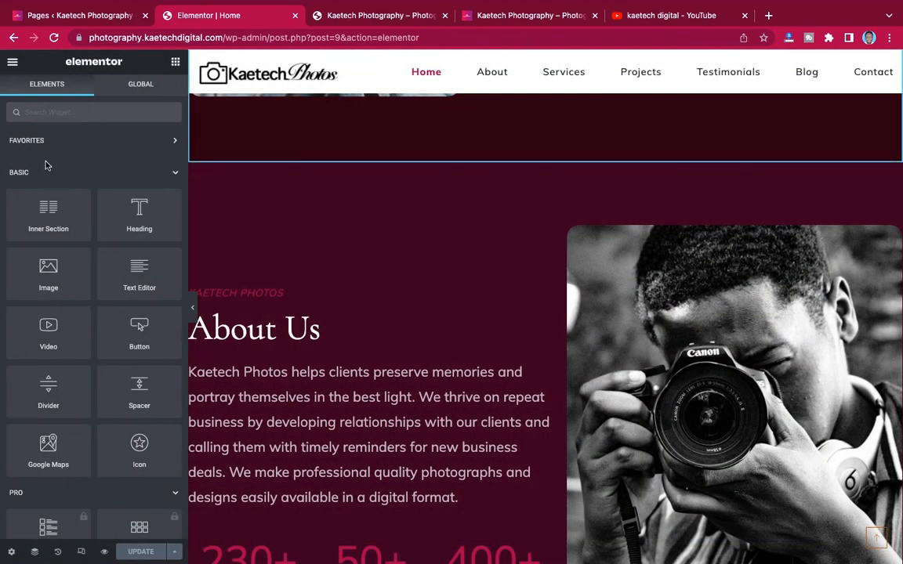
- View the live site, go to its Contact page, and open it in the Elementor editor
left_click(13, 62)
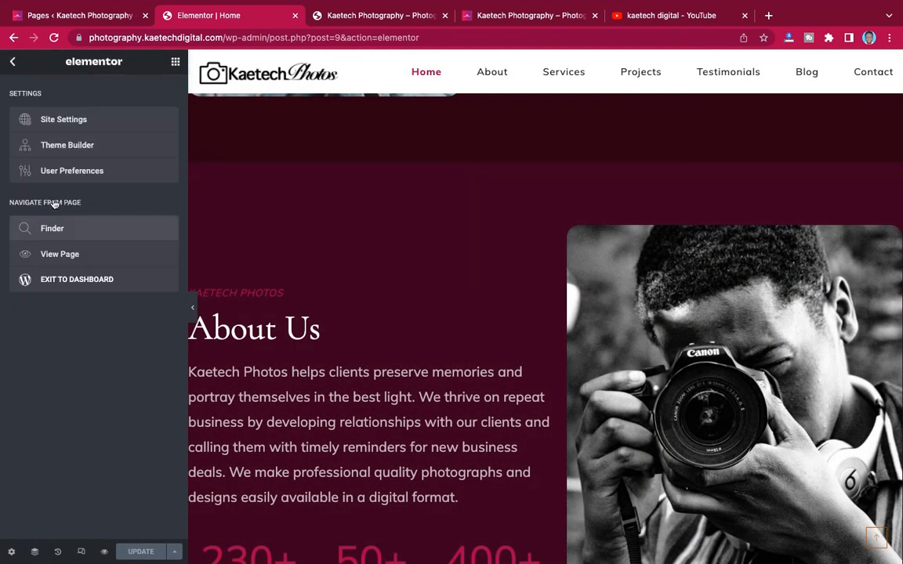
left_click(61, 255)
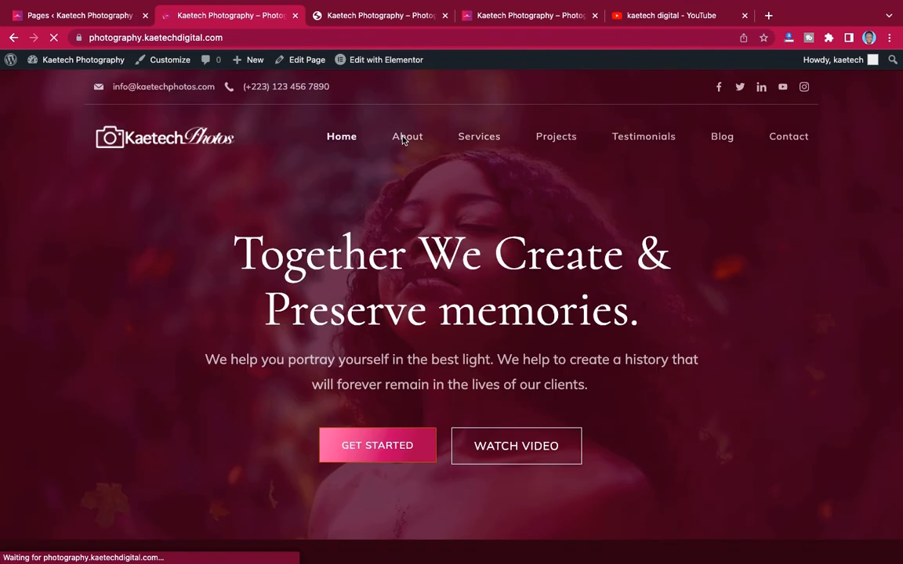
left_click(789, 138)
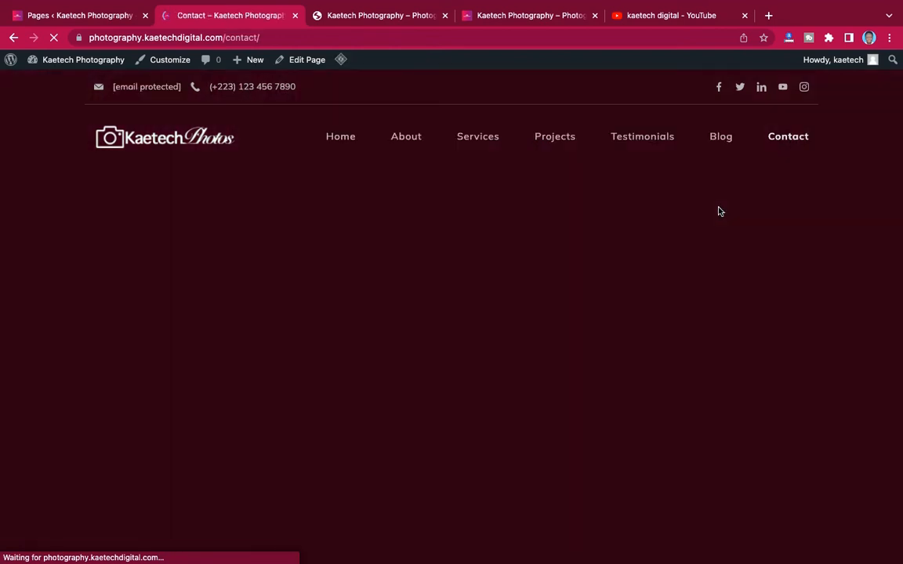
scroll(562, 305, "down", 3)
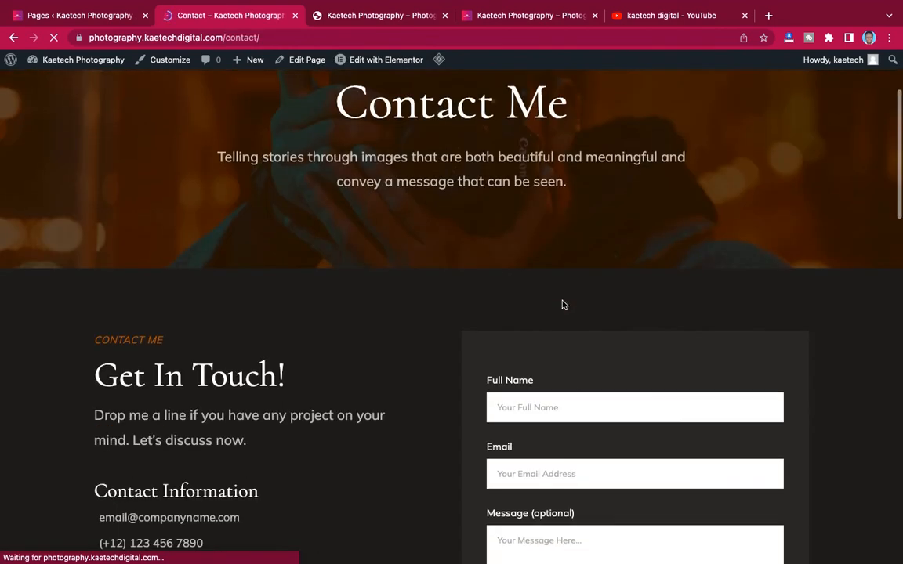
scroll(562, 305, "up", 3)
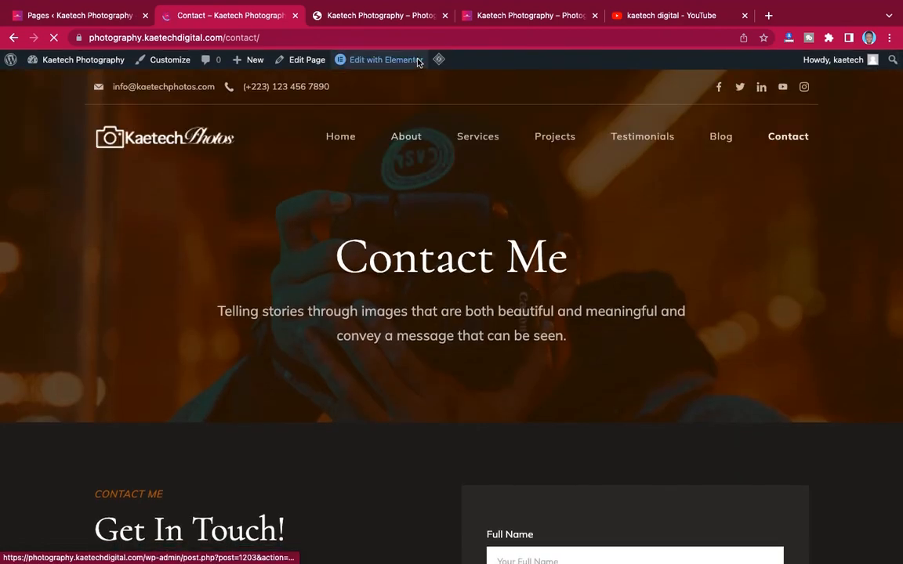
left_click(414, 61)
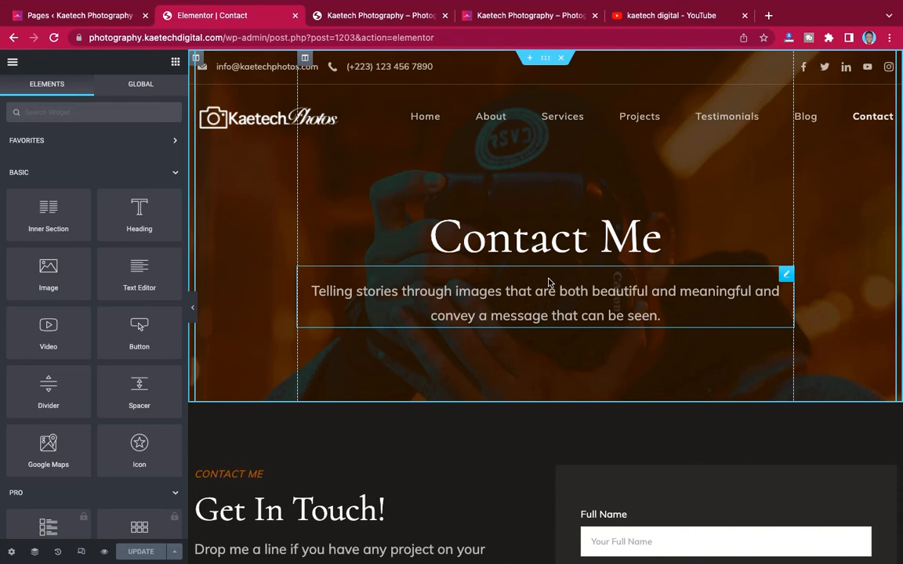
- Insert the saved 'contact' template in a new section above Get In Touch, without applying its page settings
scroll(477, 357, "down", 5)
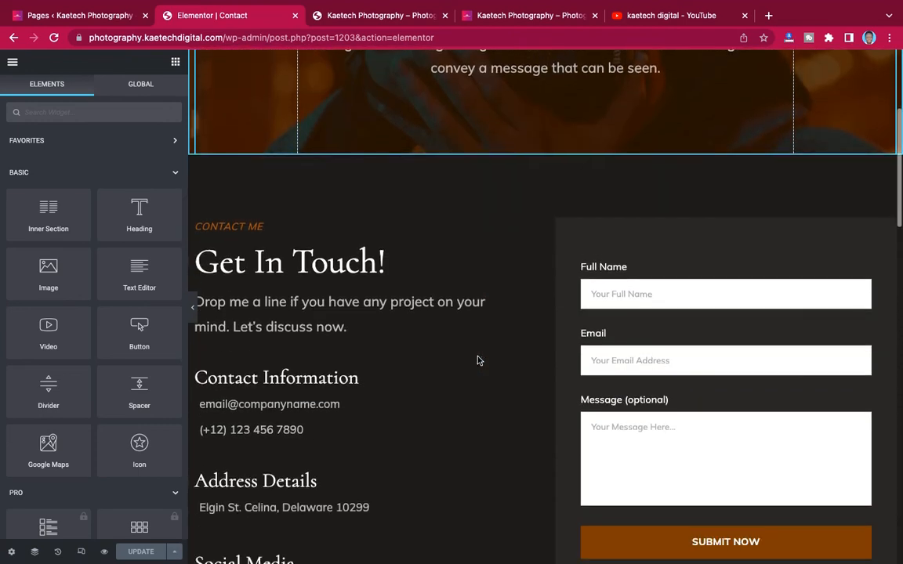
scroll(480, 361, "up", 1)
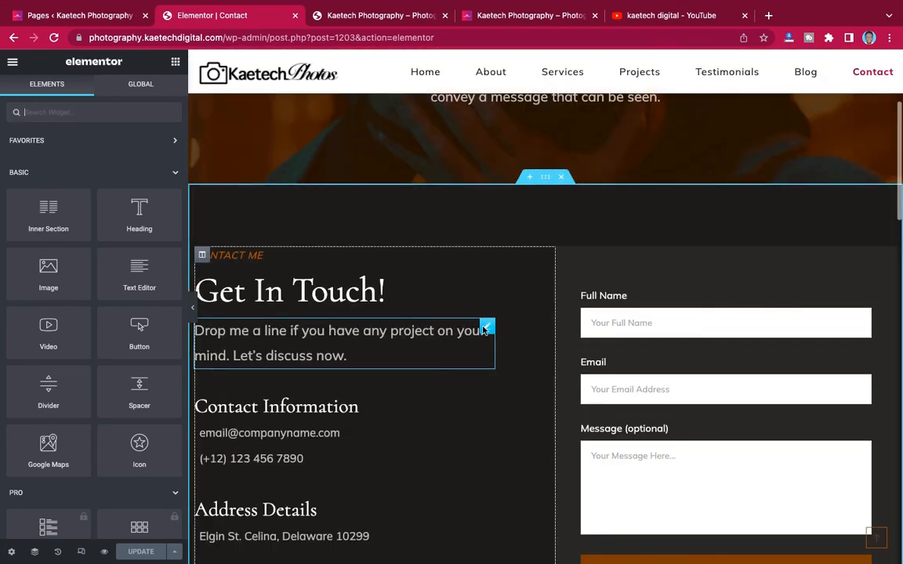
scroll(499, 269, "down", 5)
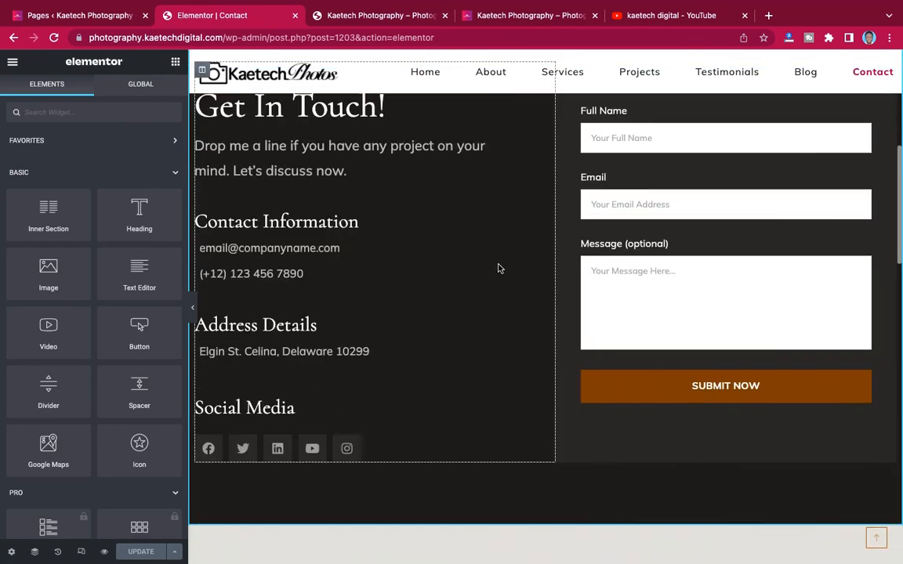
scroll(499, 269, "up", 4)
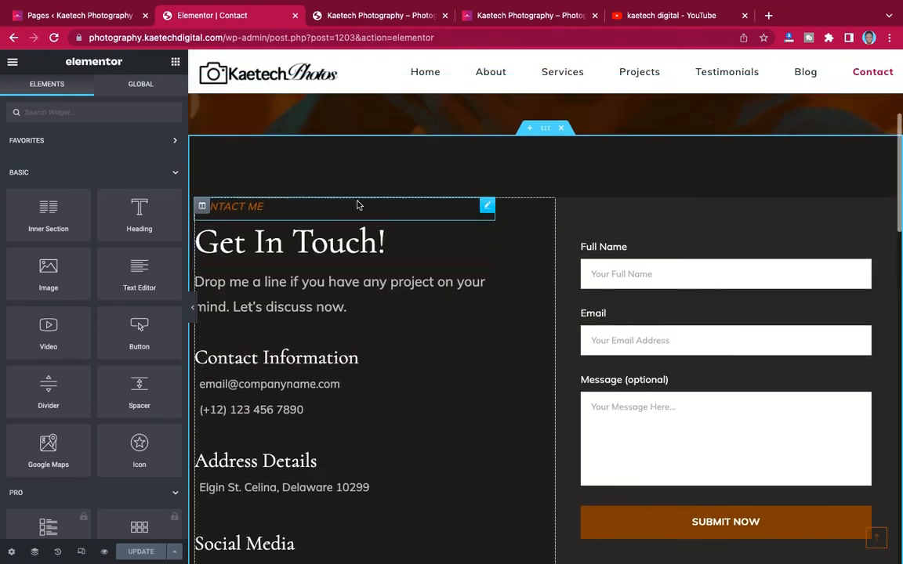
left_click(530, 130)
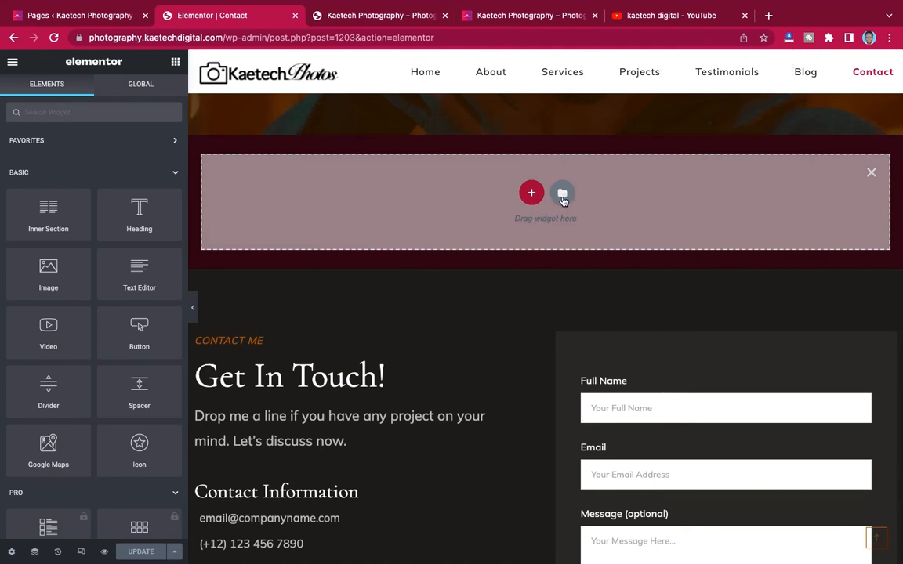
left_click(562, 195)
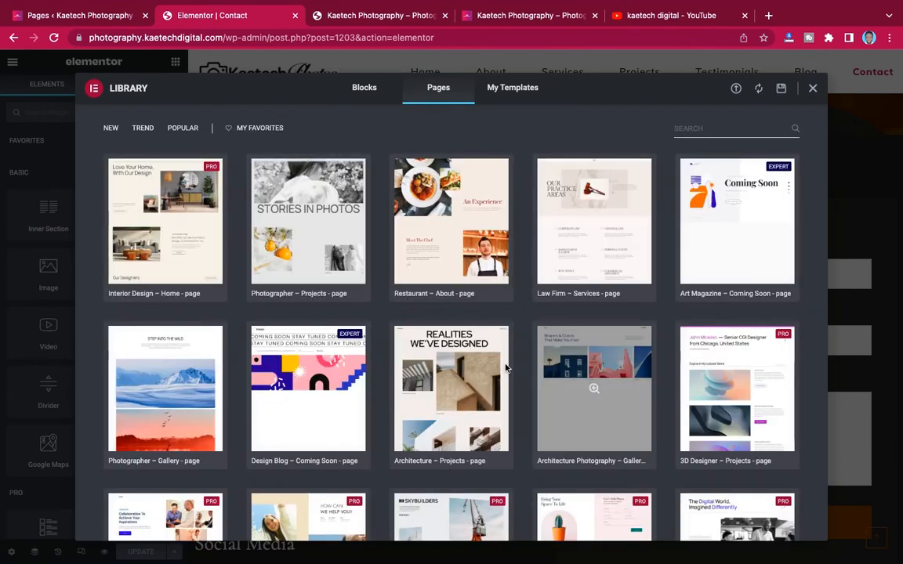
left_click(518, 93)
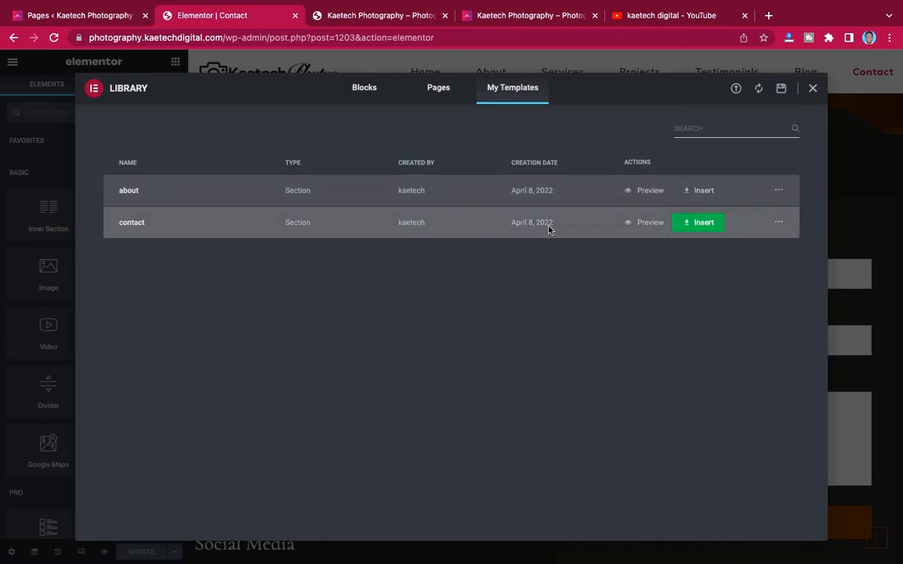
left_click(703, 225)
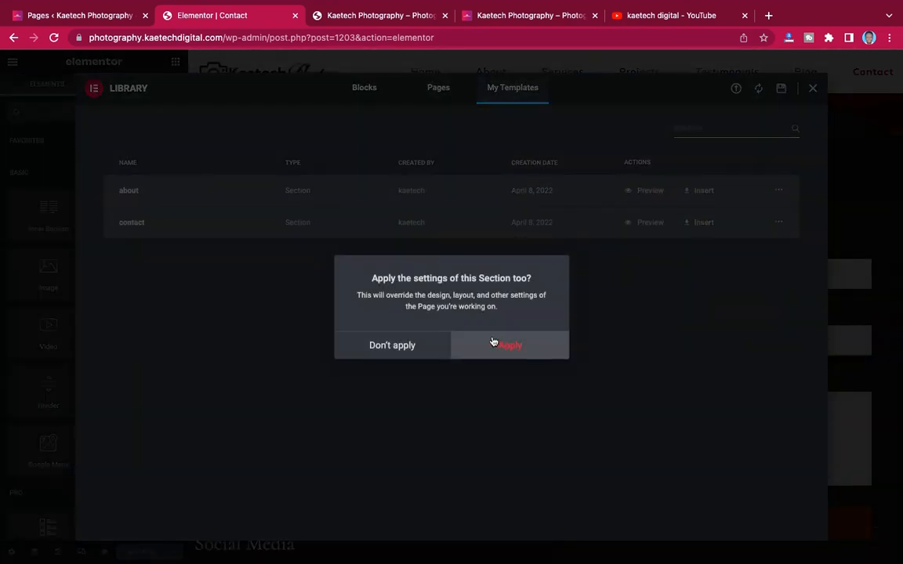
left_click(383, 346)
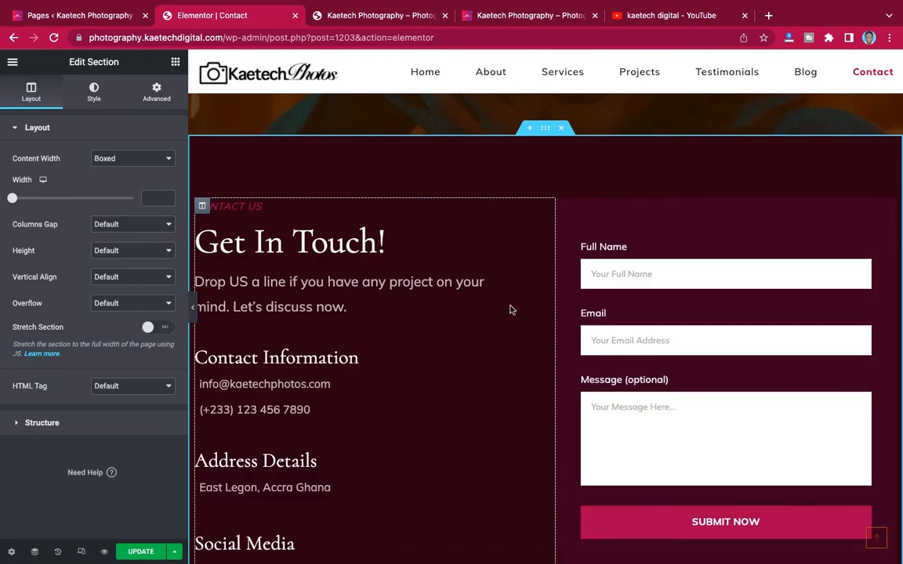
- Remove the placeholder-text Get In Touch section so the Accra contact section sits above the map
scroll(505, 298, "up", 3)
scroll(496, 252, "down", 9)
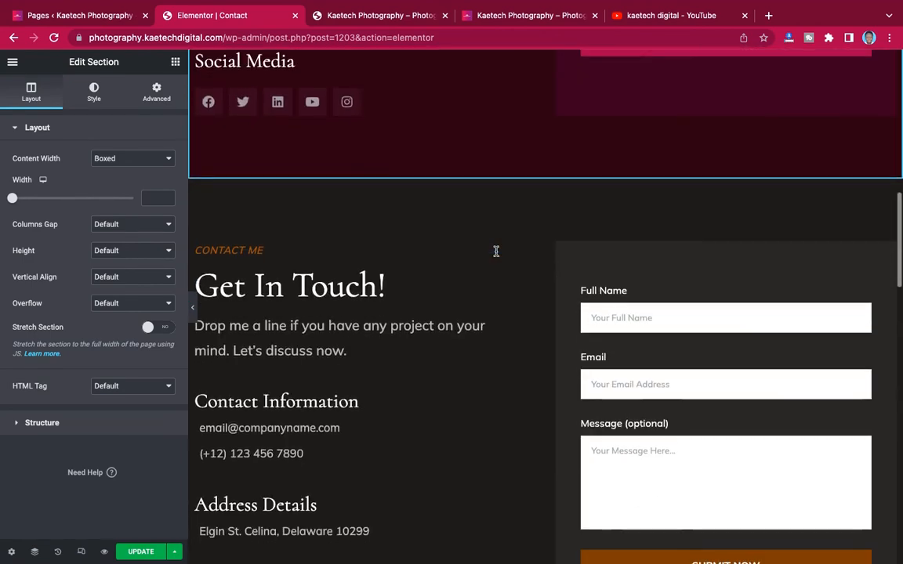
scroll(496, 252, "up", 7)
scroll(497, 254, "down", 4)
scroll(497, 254, "up", 4)
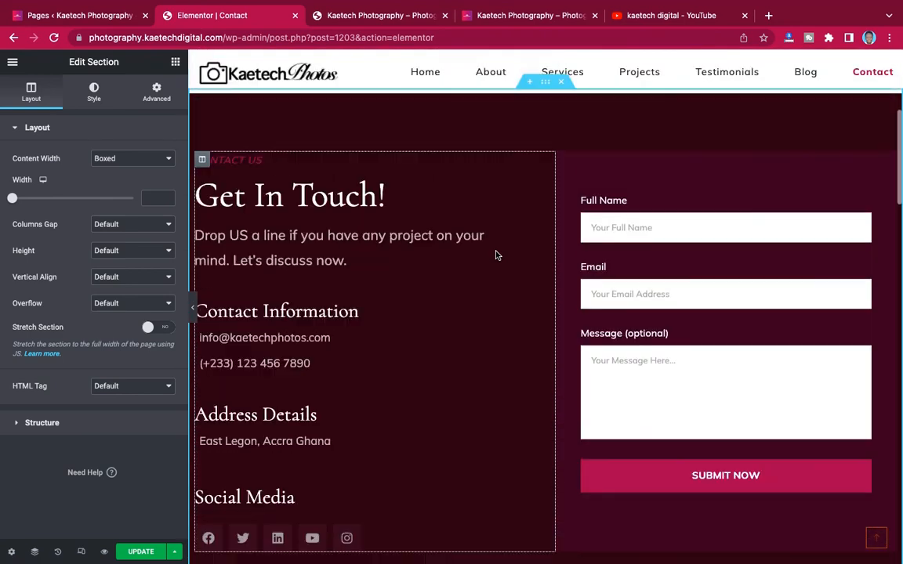
scroll(495, 255, "up", 1)
scroll(496, 255, "down", 5)
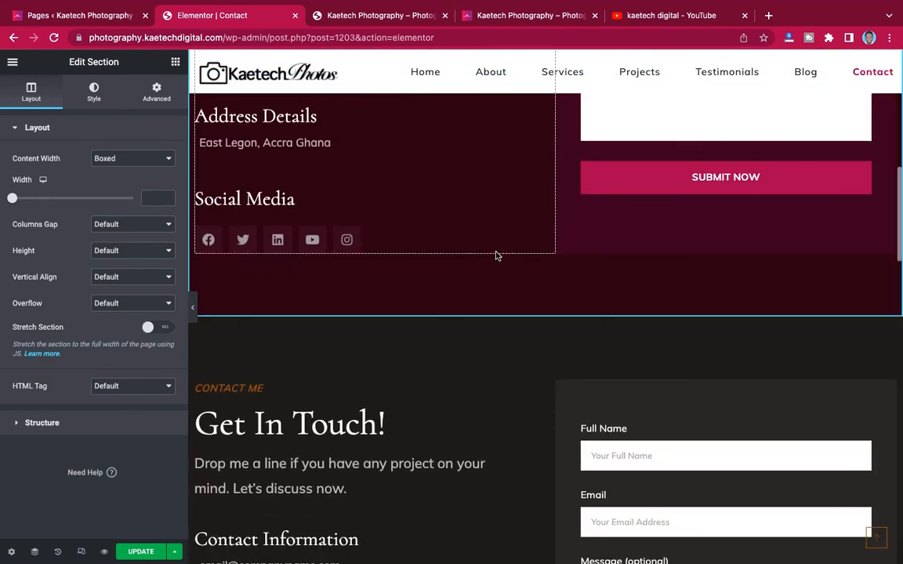
mouse_move(516, 323)
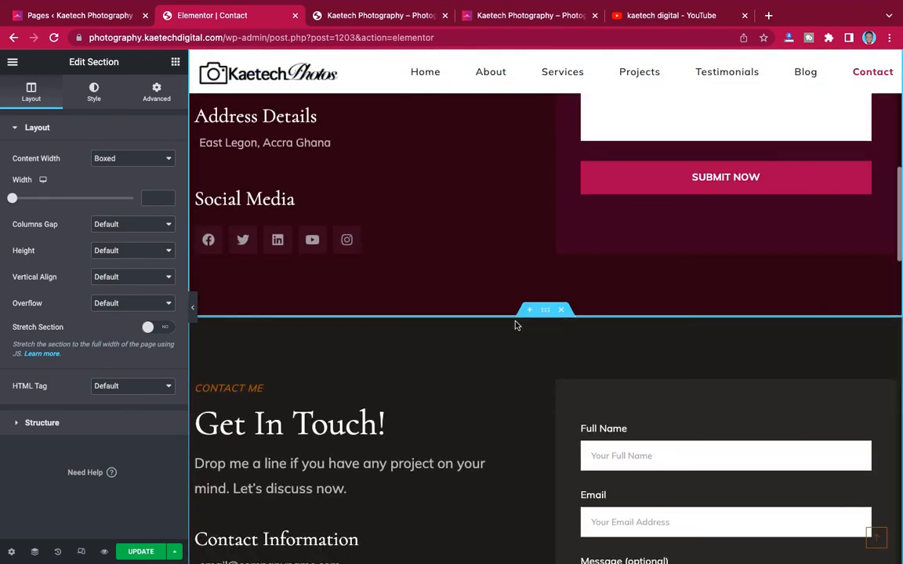
left_click(562, 311)
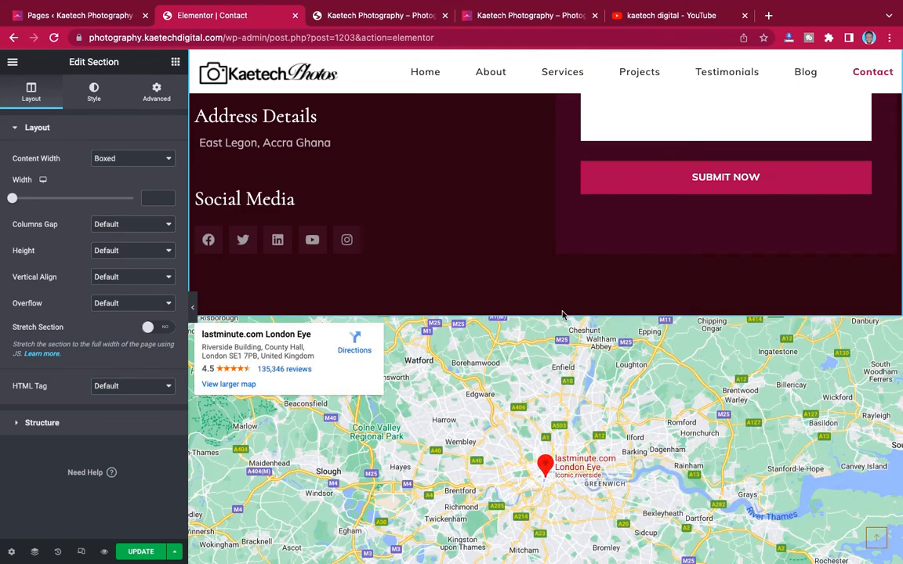
scroll(554, 251, "up", 10)
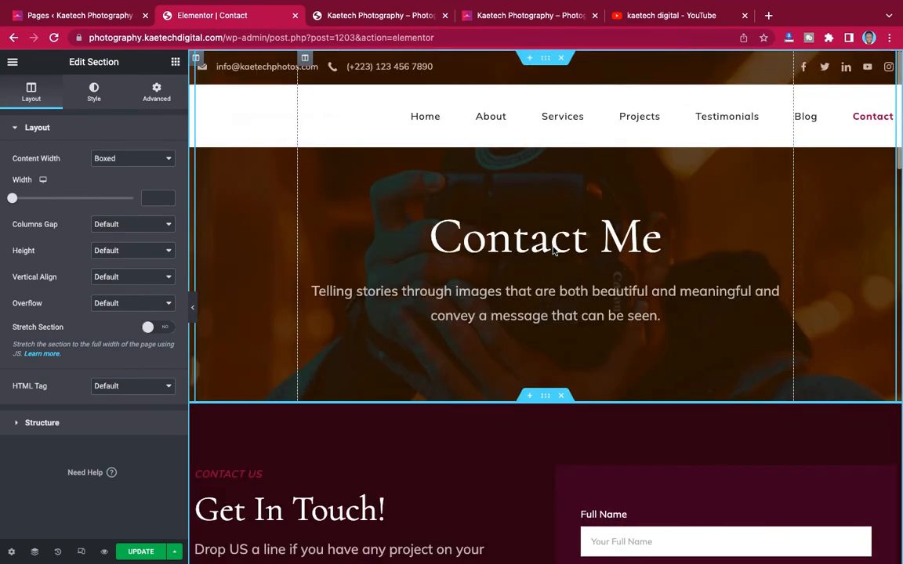
scroll(553, 249, "down", 10)
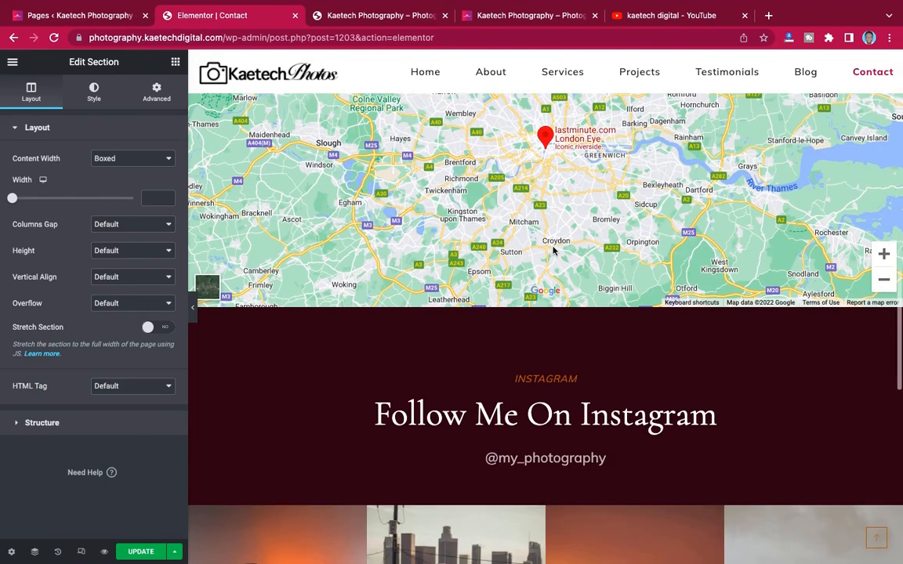
scroll(553, 251, "down", 5)
scroll(554, 250, "up", 15)
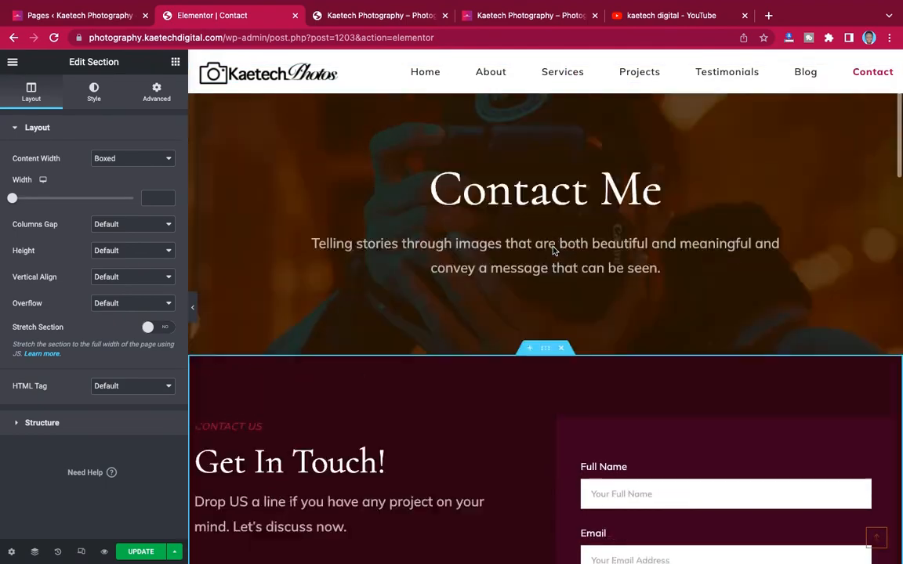
scroll(554, 251, "up", 2)
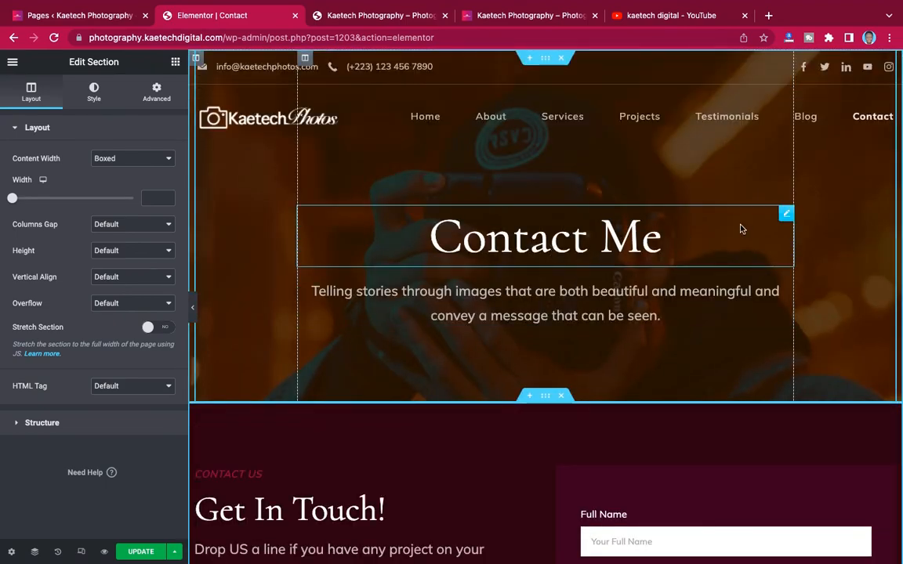
- Rename the hero heading to 'Contact Us' and select the hero section in the Navigator
left_click(538, 242)
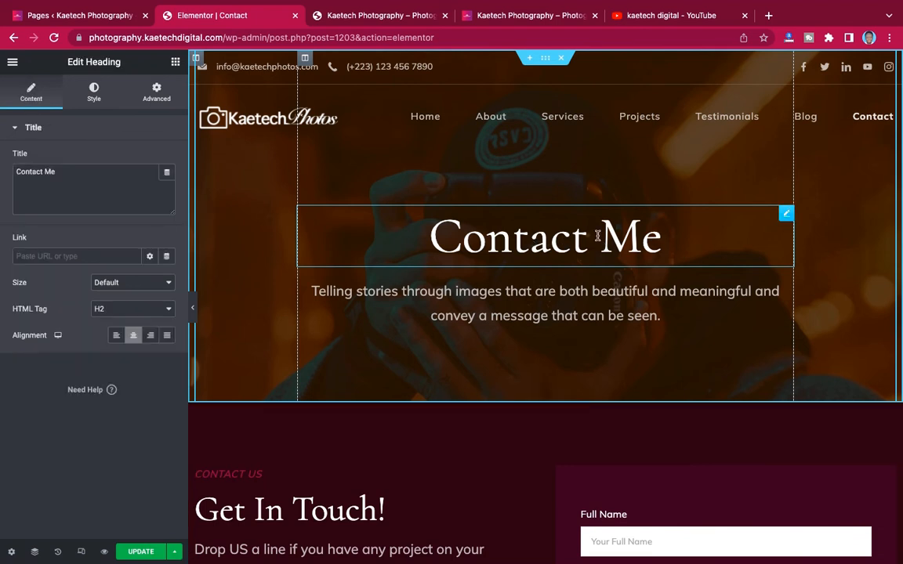
left_click(70, 175)
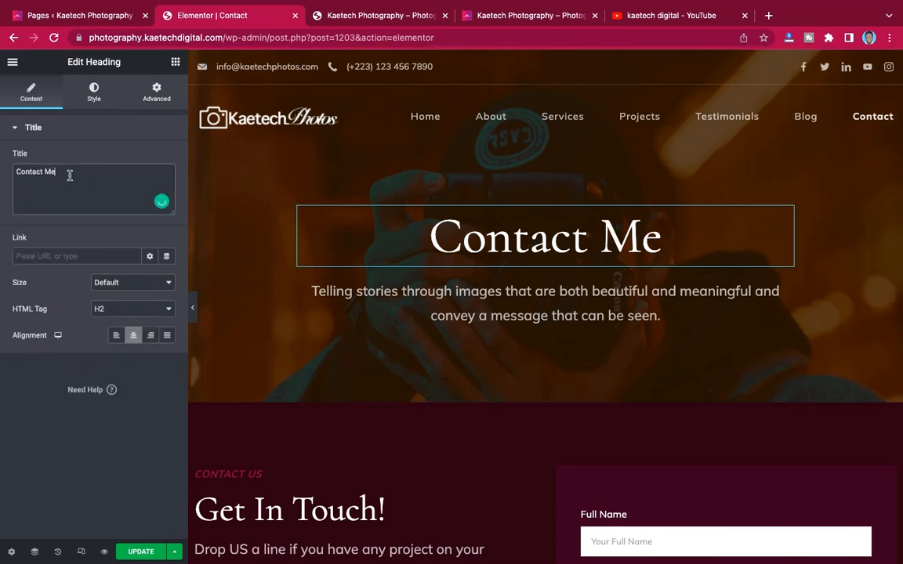
key("BackSpace")
key("BackSpace")
type("Us")
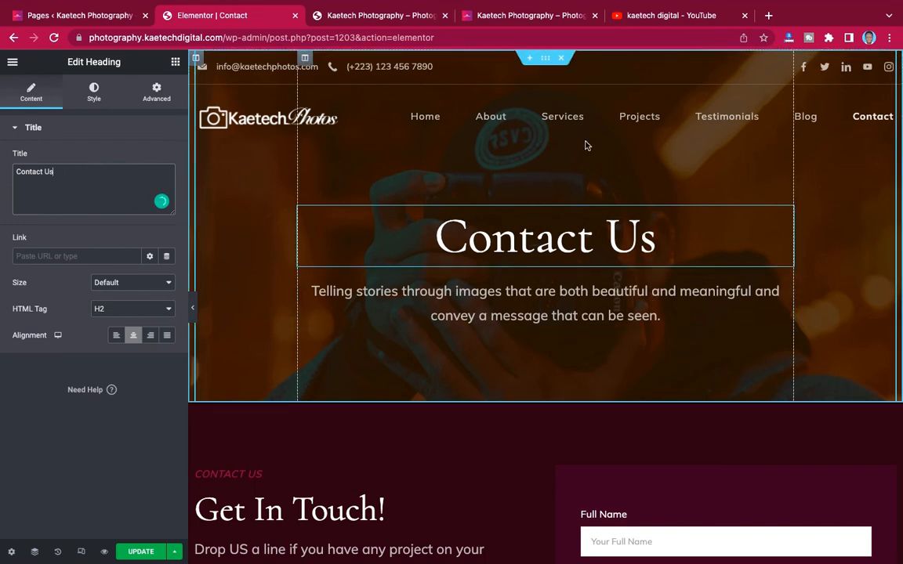
left_click(35, 551)
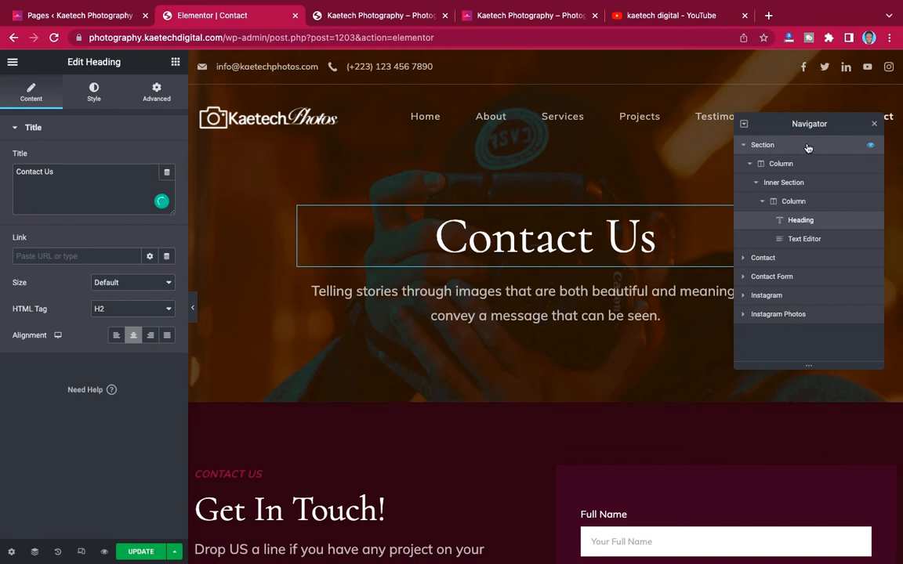
left_click(251, 165)
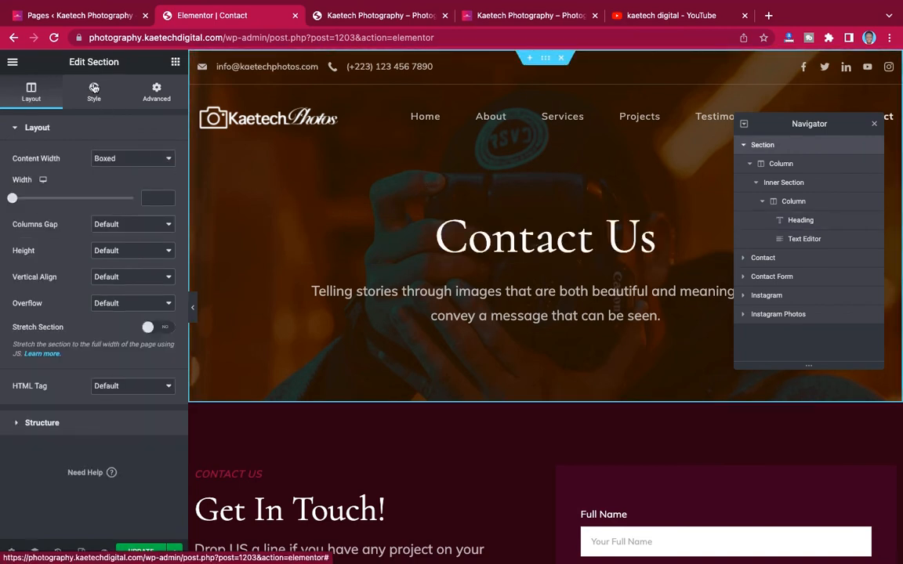
- Replace the hero background image with the camera-lens photo from the Media Library
left_click(94, 88)
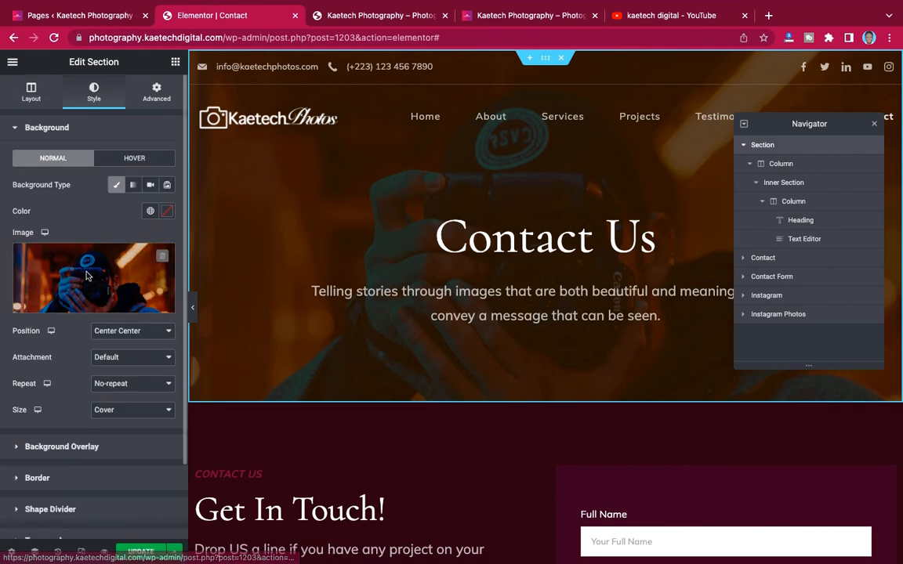
mouse_move(86, 272)
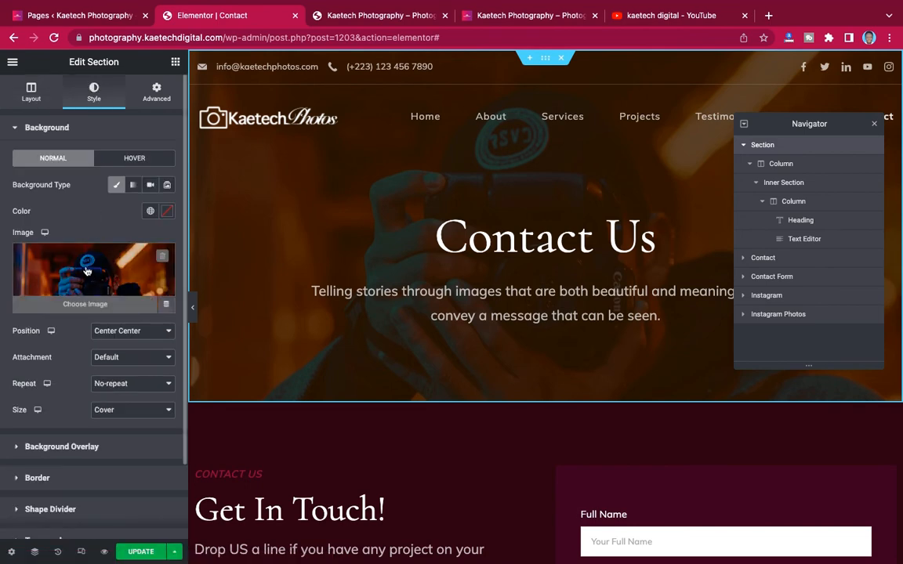
left_click(86, 271)
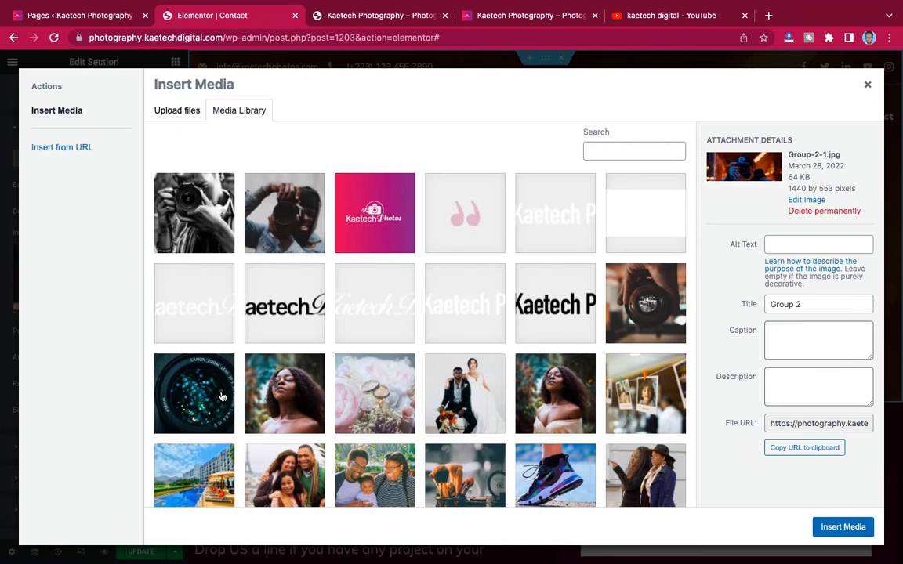
left_click(637, 309)
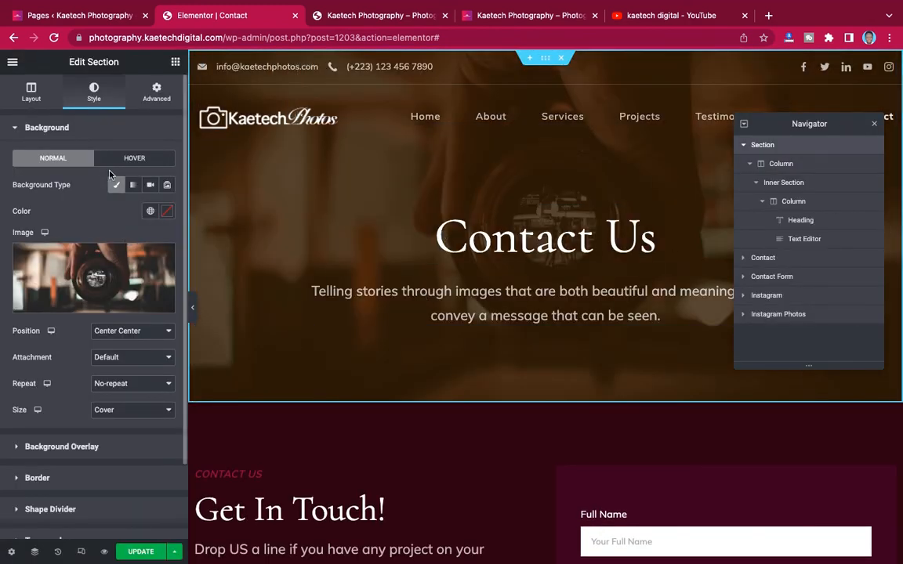
- Copy the #280111 background colour code from the Photography colors note for the overlay
left_click(81, 453)
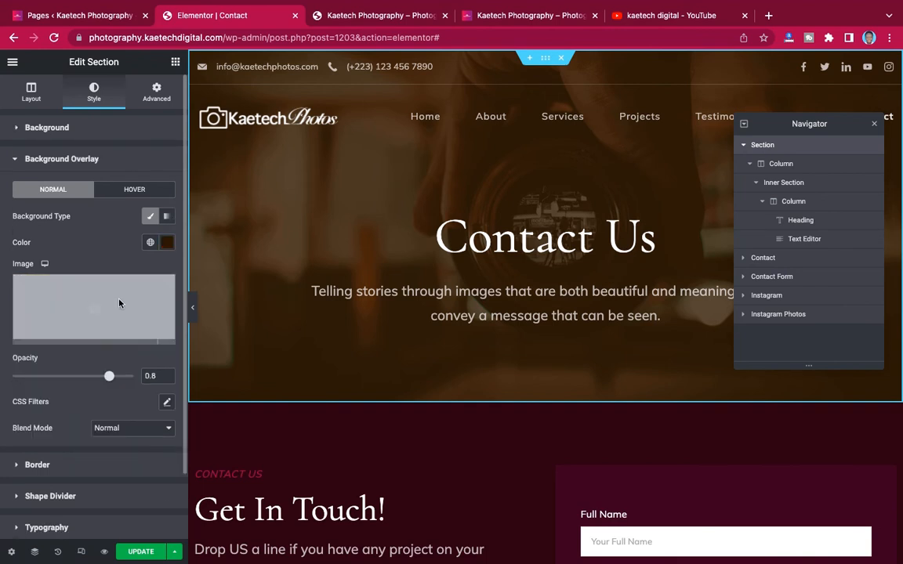
key("ctrl+Left")
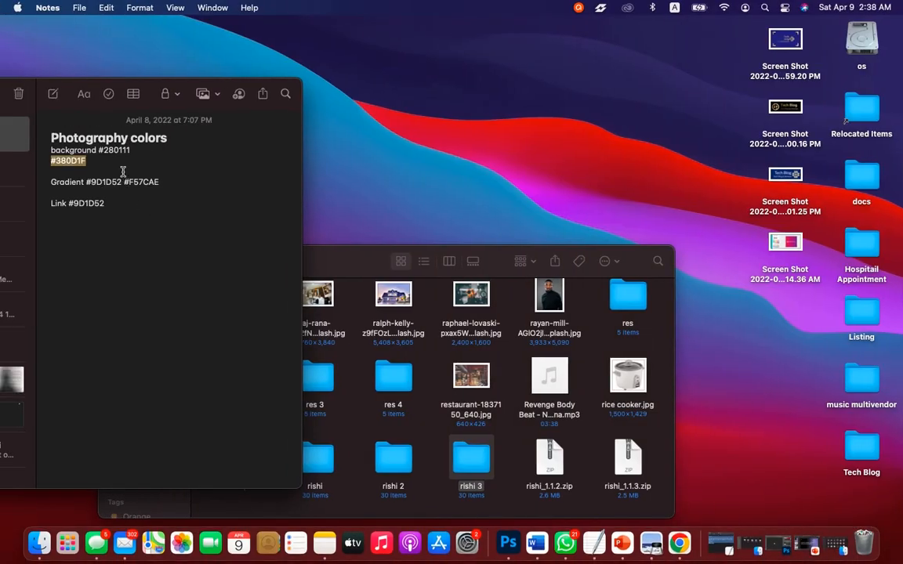
left_click_drag(131, 151, 99, 150)
key("ctrl+c")
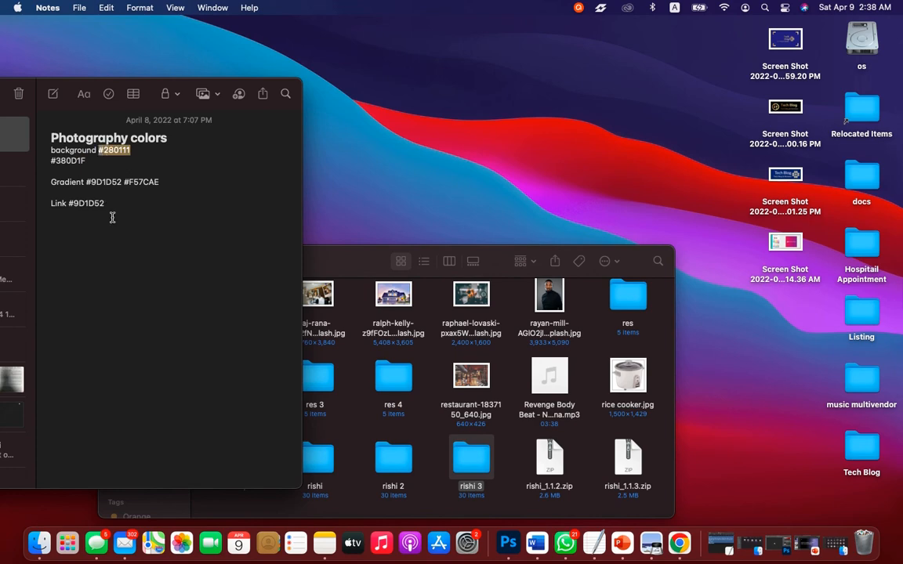
key("ctrl+Right")
- Set the hero's background overlay colour to maroon #280111
left_click(167, 243)
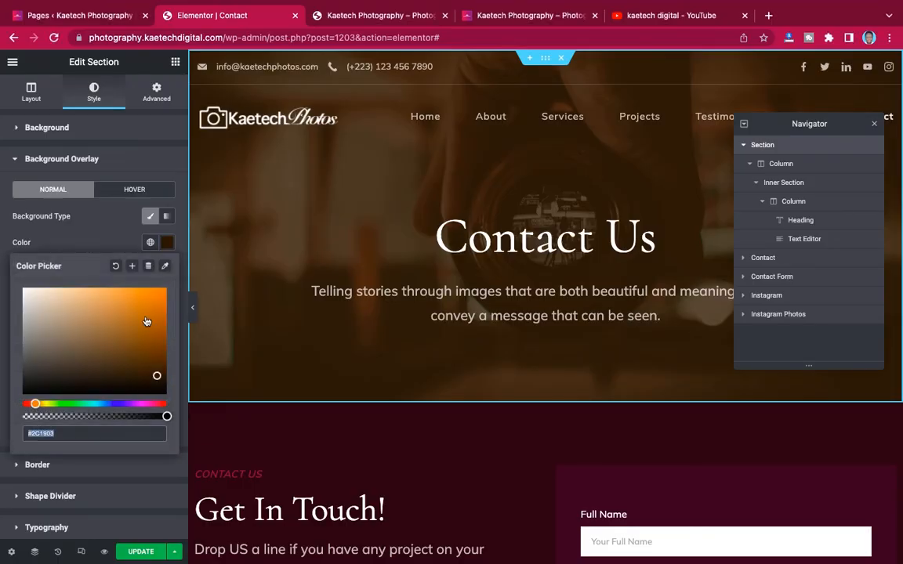
key("ctrl+v")
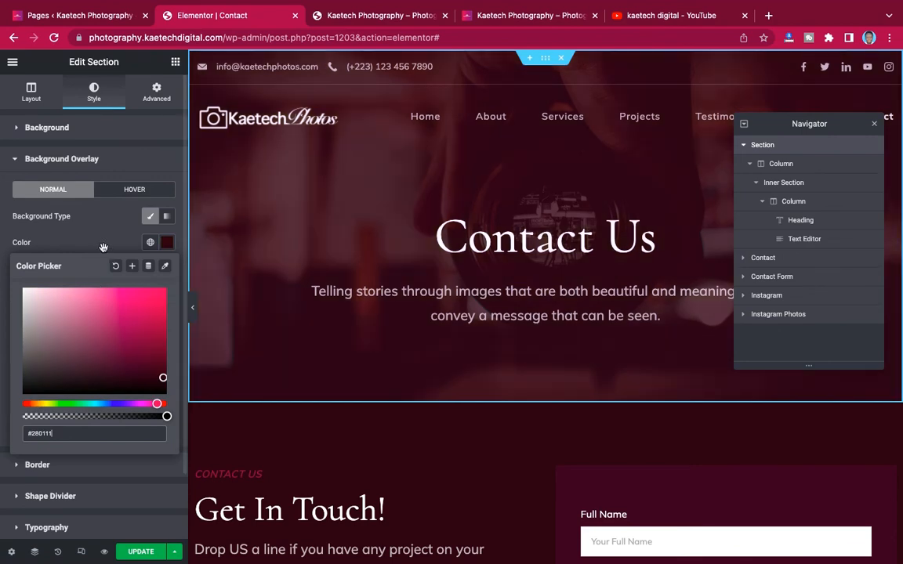
left_click(249, 276)
scroll(470, 322, "down", 4)
scroll(470, 323, "up", 4)
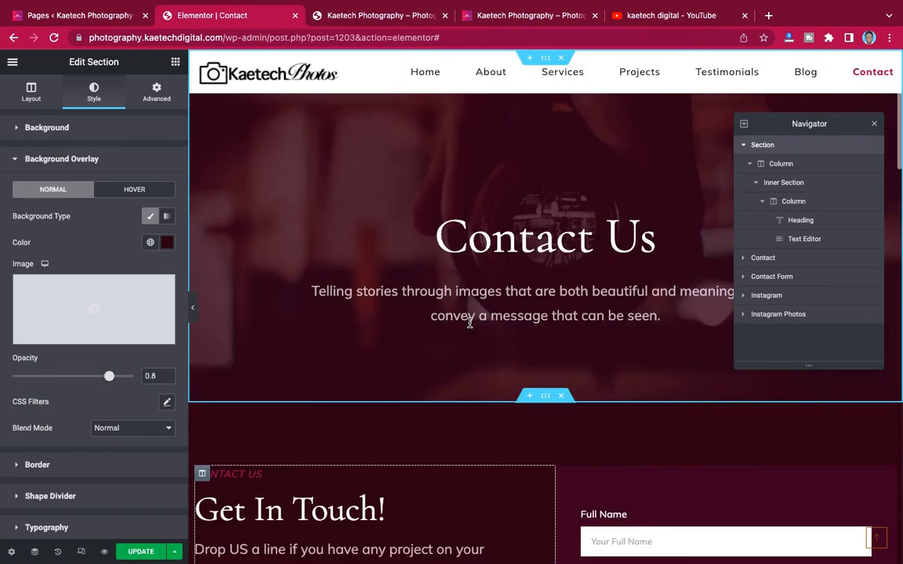
- Save the page and close the Navigator panel
left_click(140, 553)
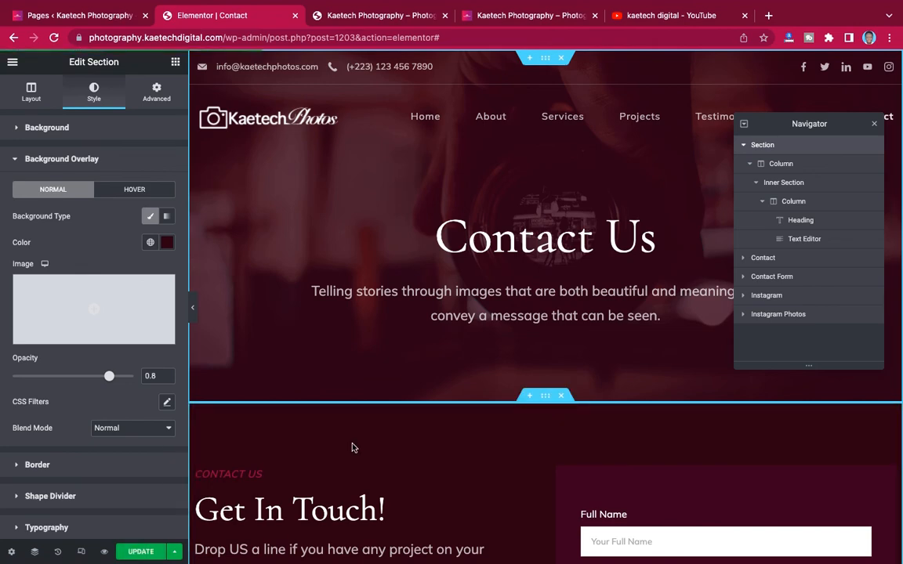
scroll(539, 347, "down", 10)
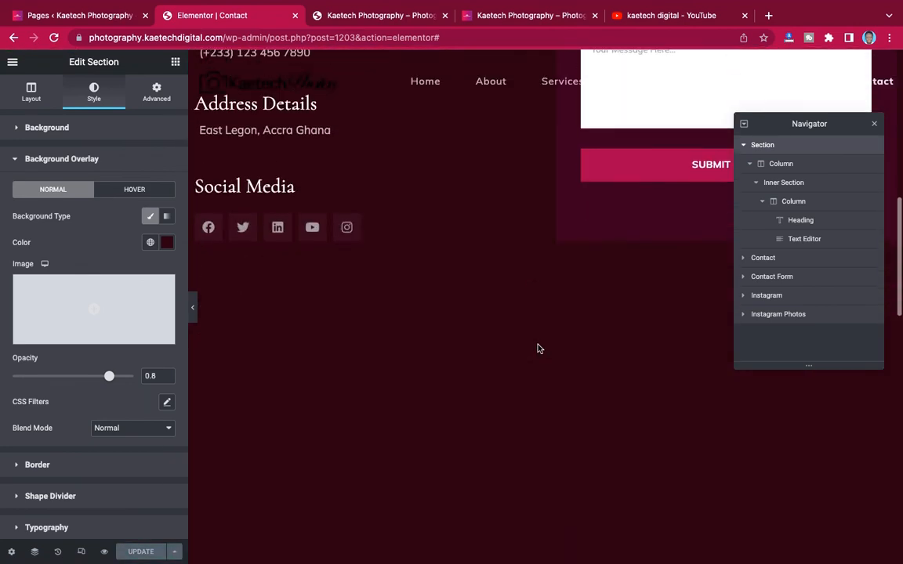
scroll(539, 346, "down", 1)
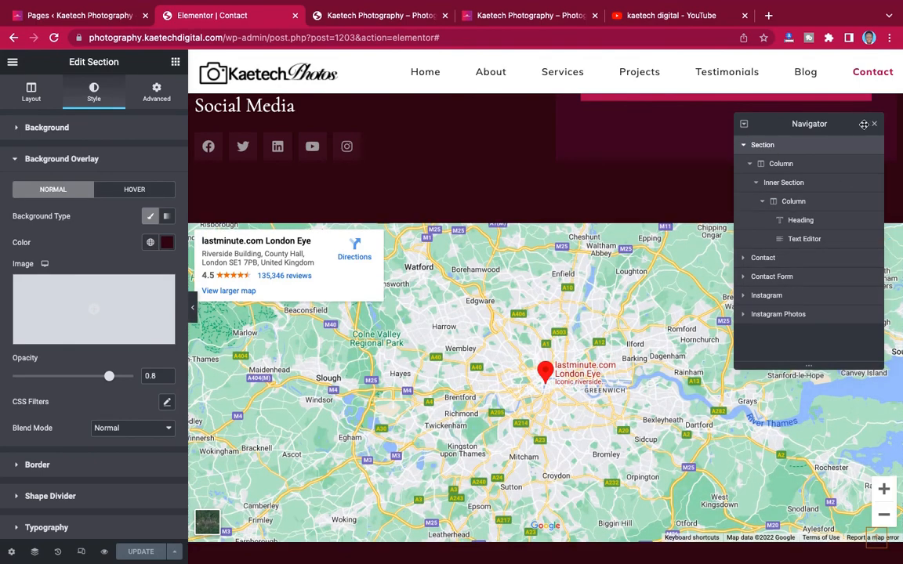
left_click(877, 126)
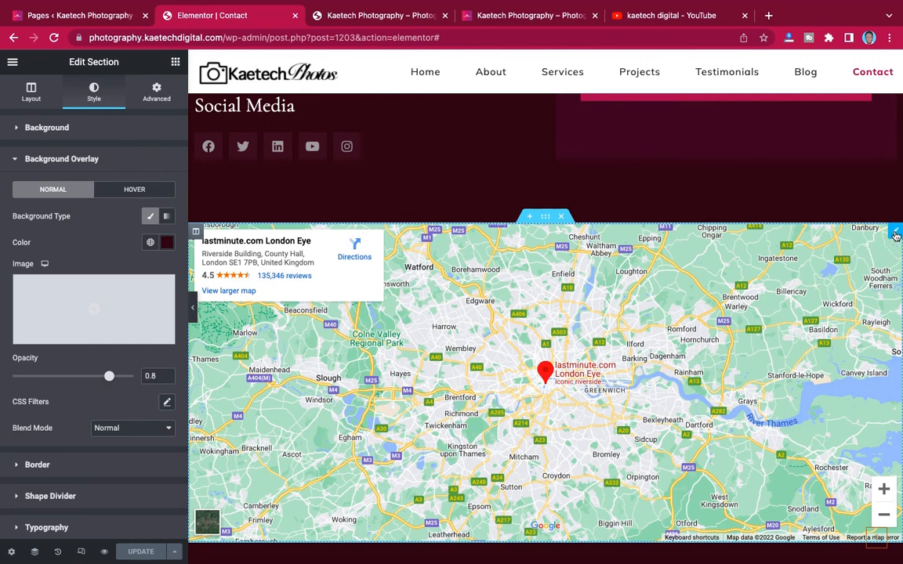
- Change the Google Maps location from London to 'East Legon, Accra Ghana'
left_click(895, 233)
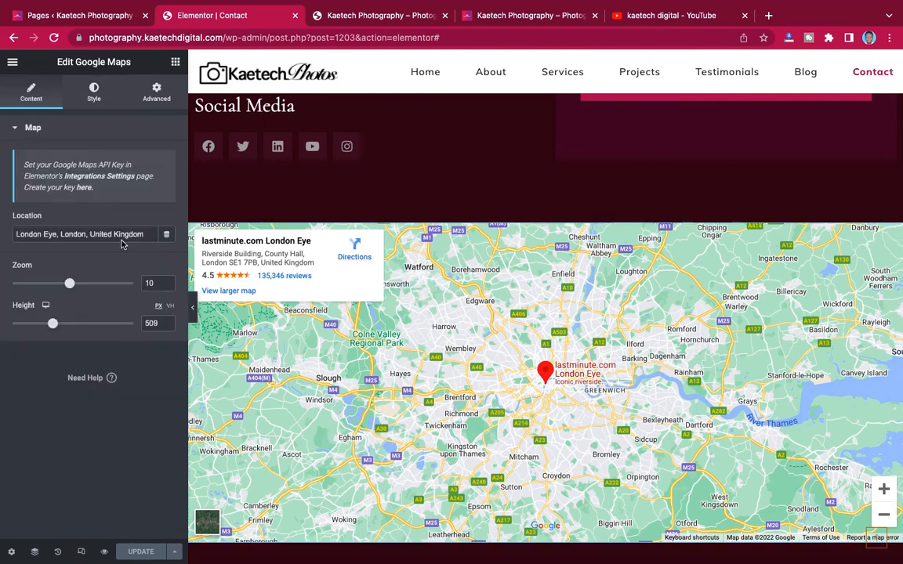
left_click_drag(146, 233, 29, 233)
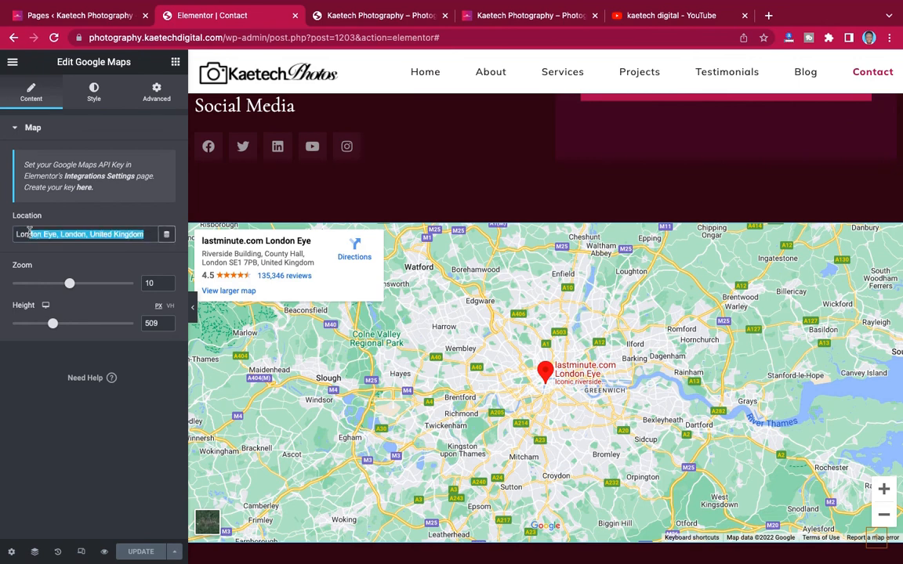
left_click(29, 232)
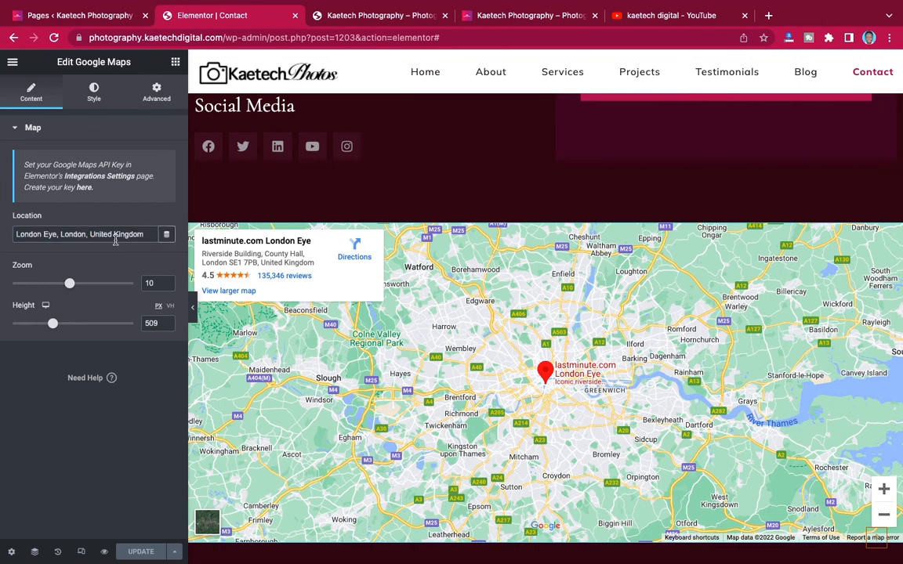
left_click_drag(145, 233, 15, 234)
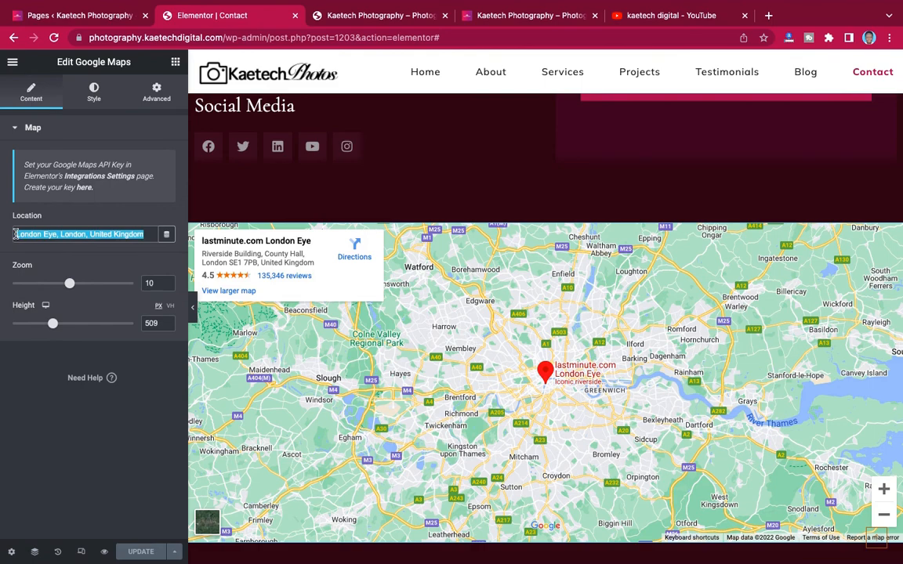
type("E")
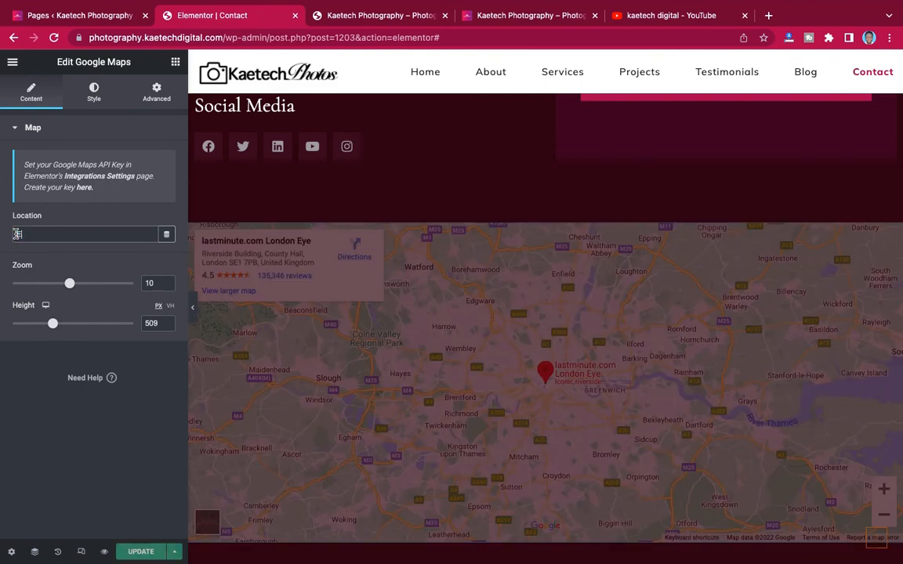
type("ast Legon")
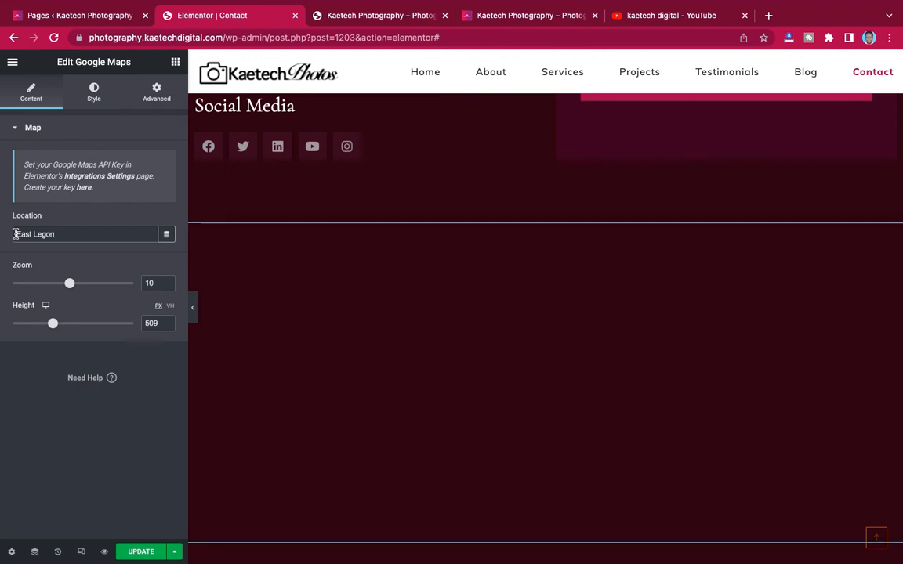
type(", Accra Ghana")
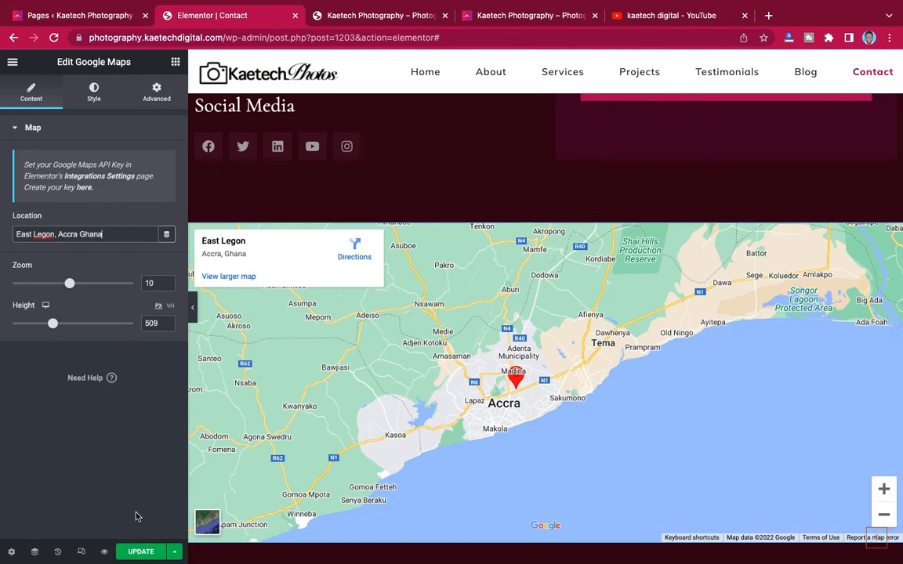
scroll(439, 423, "down", 7)
scroll(523, 245, "up", 2)
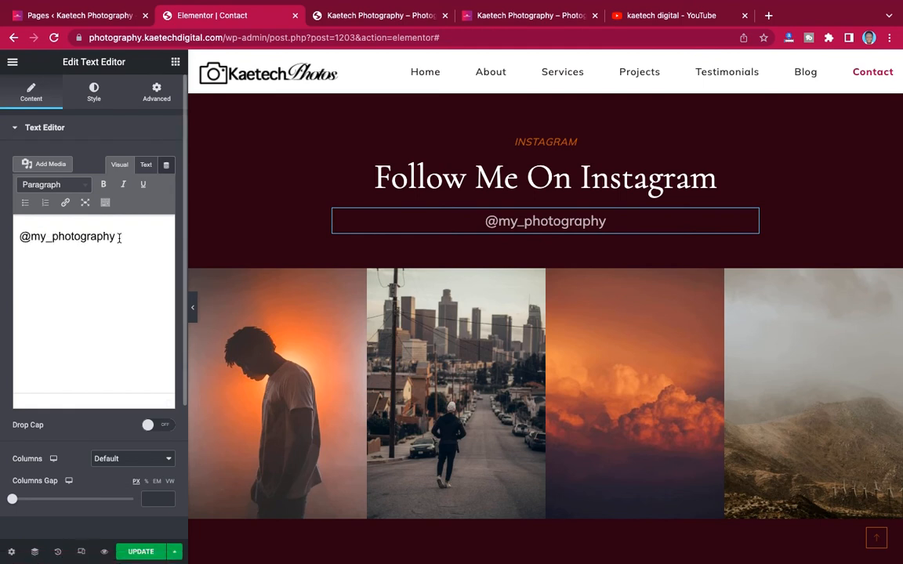
left_click_drag(115, 235, 34, 238)
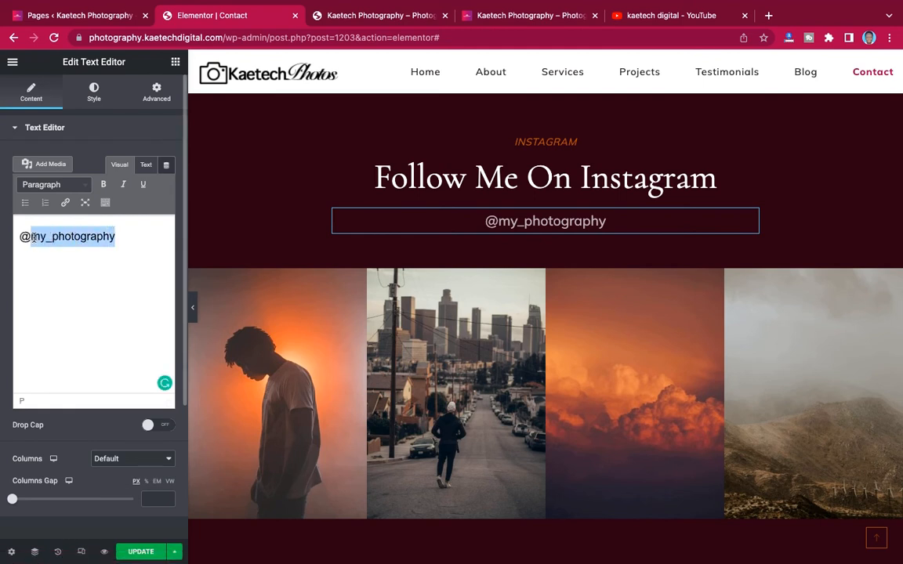
type("kaet")
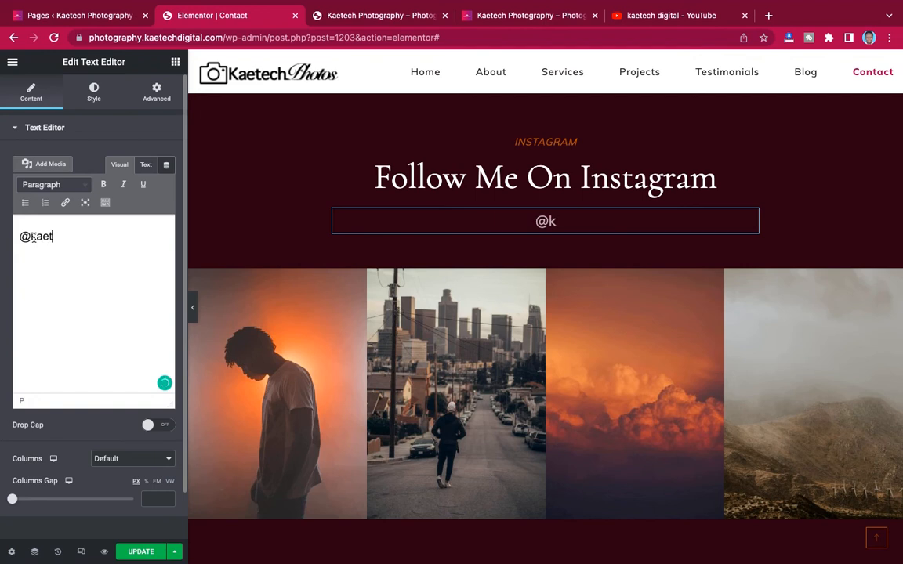
type("ech")
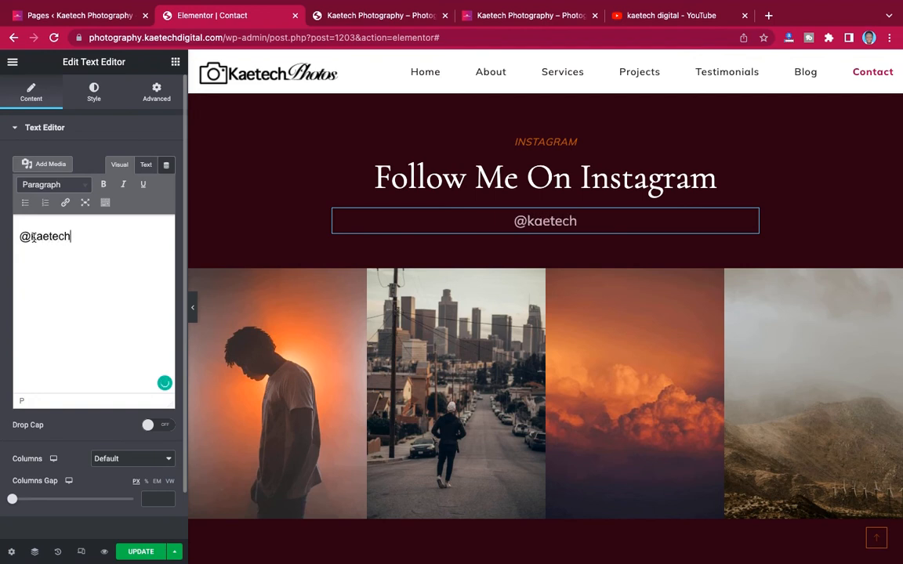
type("photos")
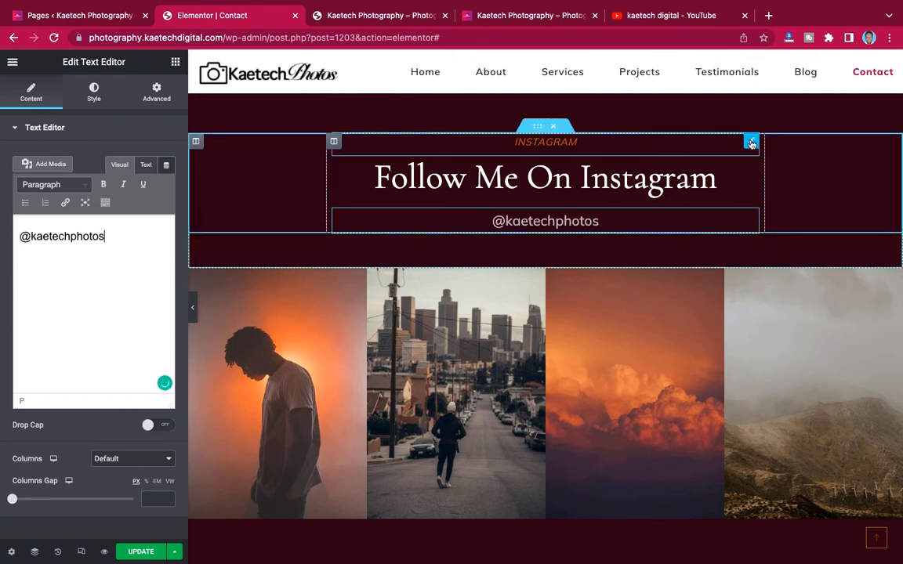
left_click(478, 149)
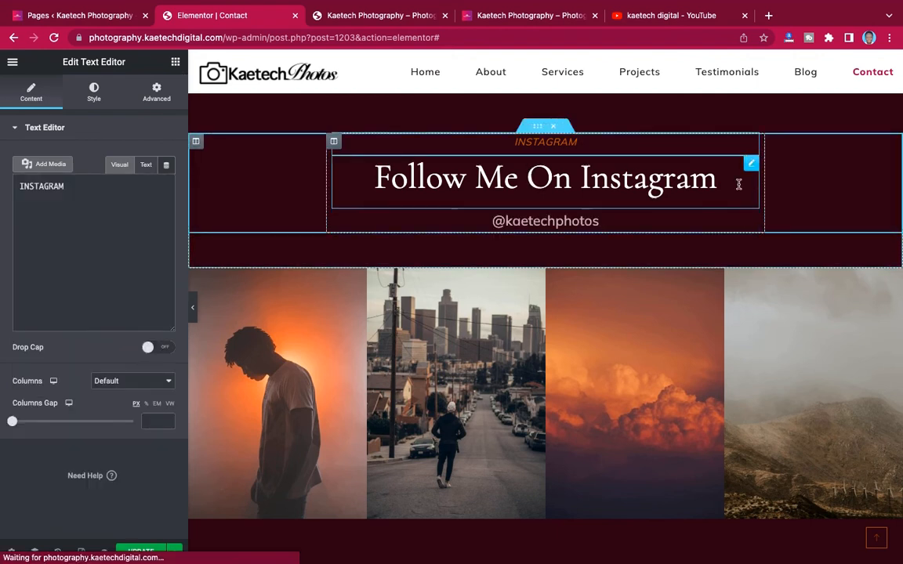
- Change the Instagram heading title to 'Follow Us On Instagram'
left_click(716, 168)
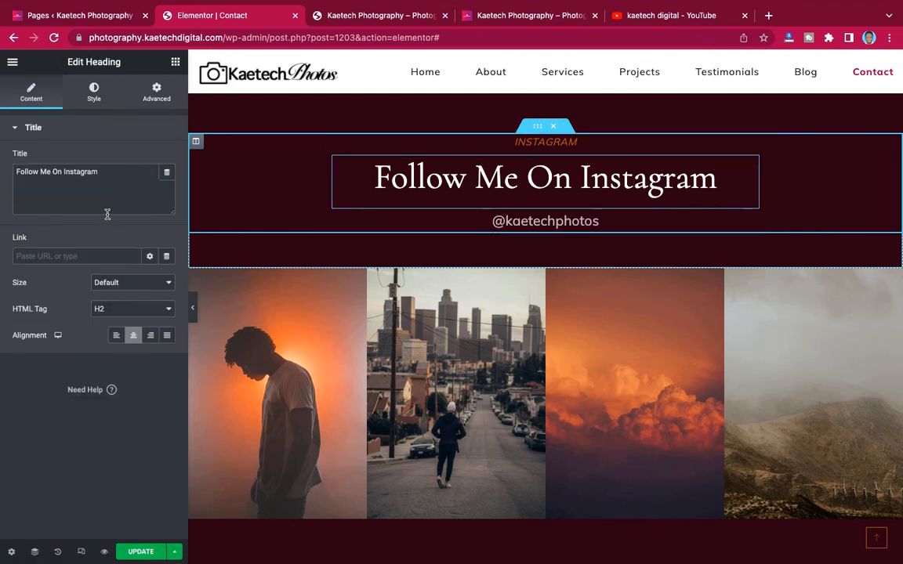
left_click(51, 171)
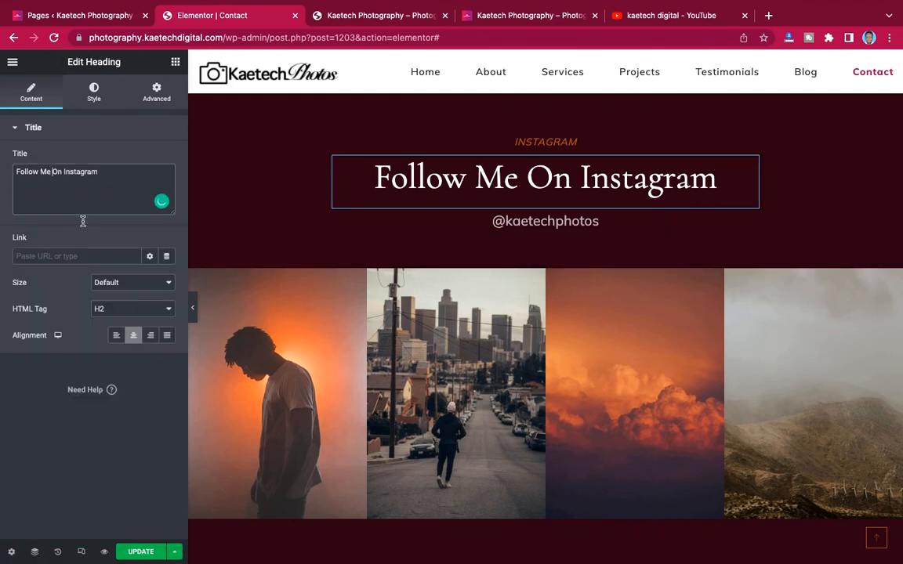
key("BackSpace")
key("BackSpace")
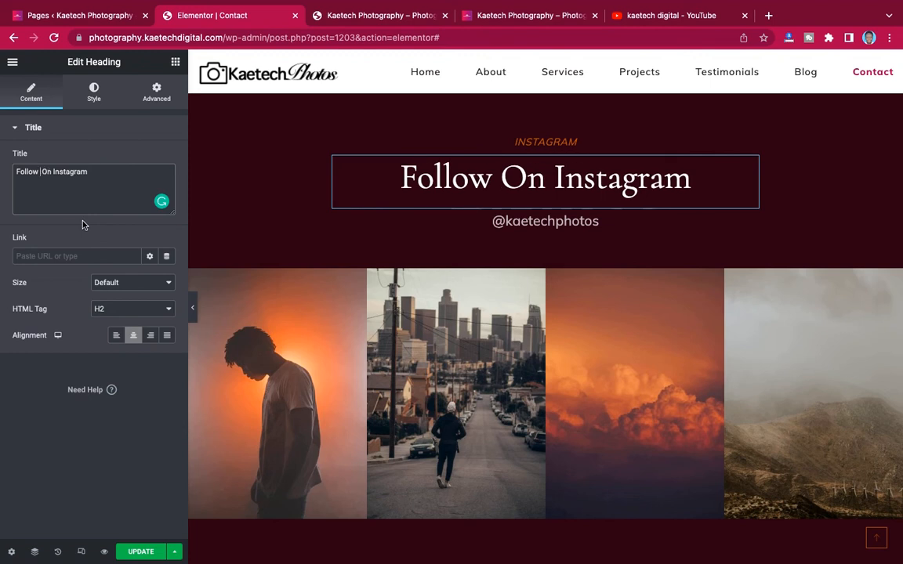
type("Us")
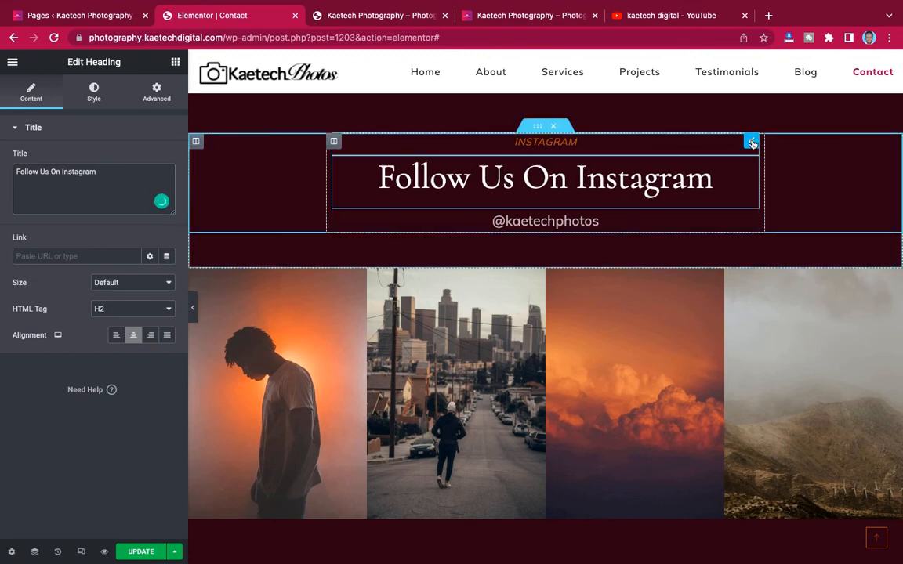
- Open the text colour picker for the INSTAGRAM label's style
left_click(532, 148)
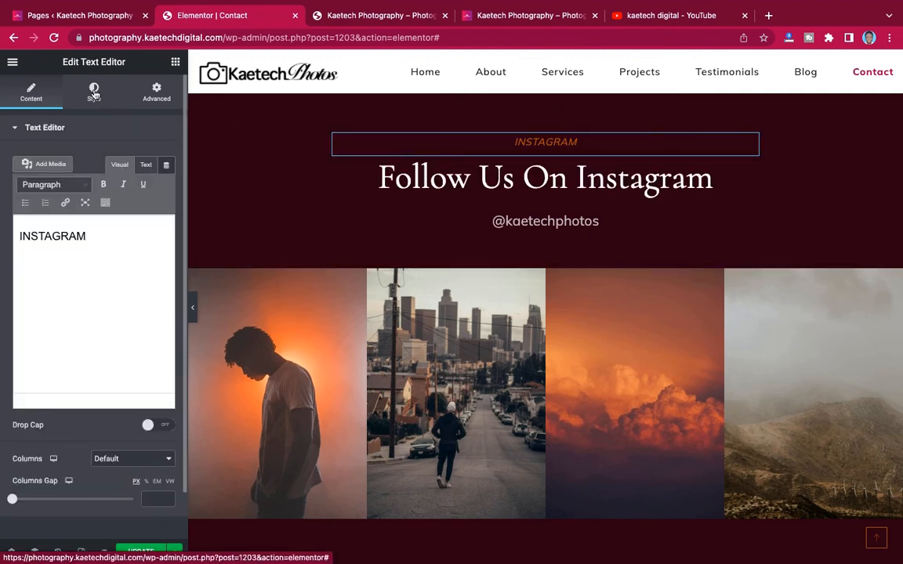
left_click(94, 92)
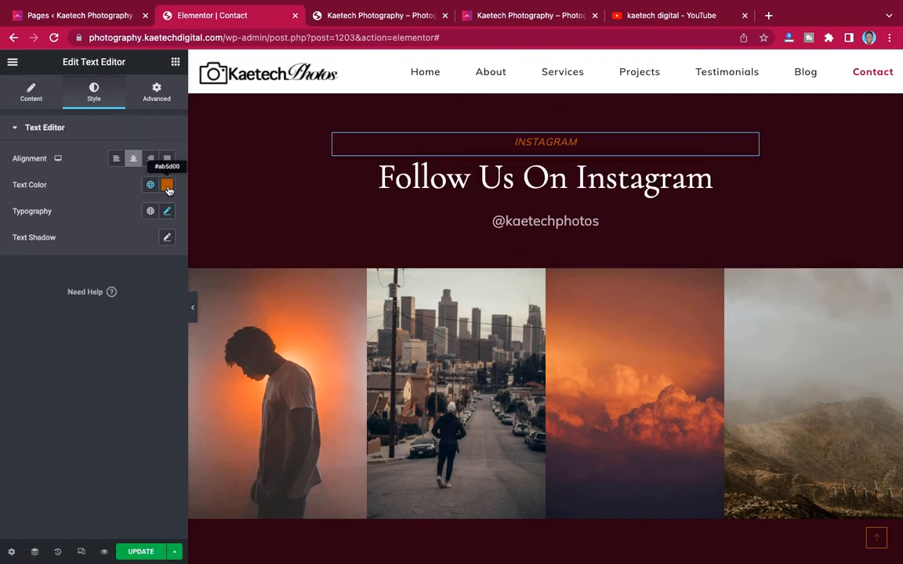
left_click(167, 186)
- Copy the #9D1D52 gradient colour code from the Photography colors note
key("ctrl+Left")
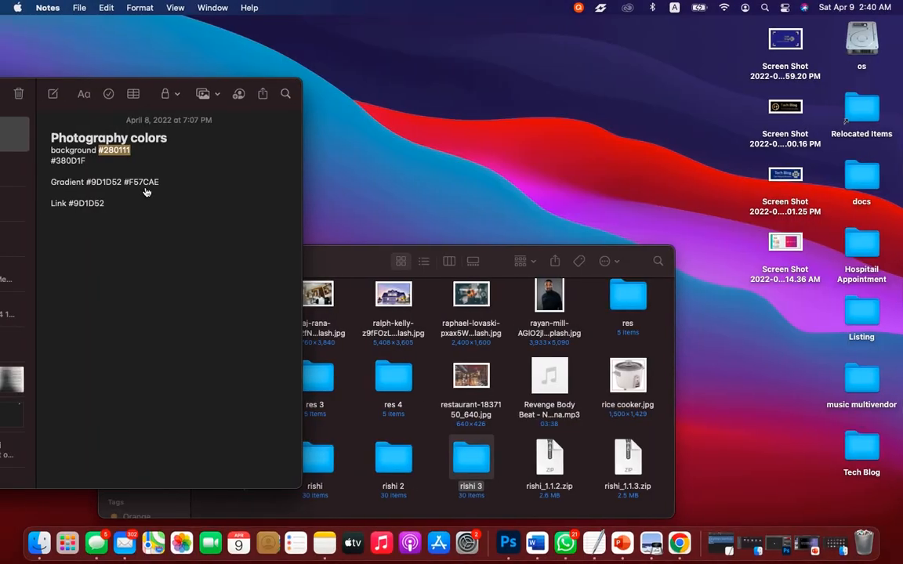
left_click_drag(122, 181, 87, 181)
key("ctrl+c")
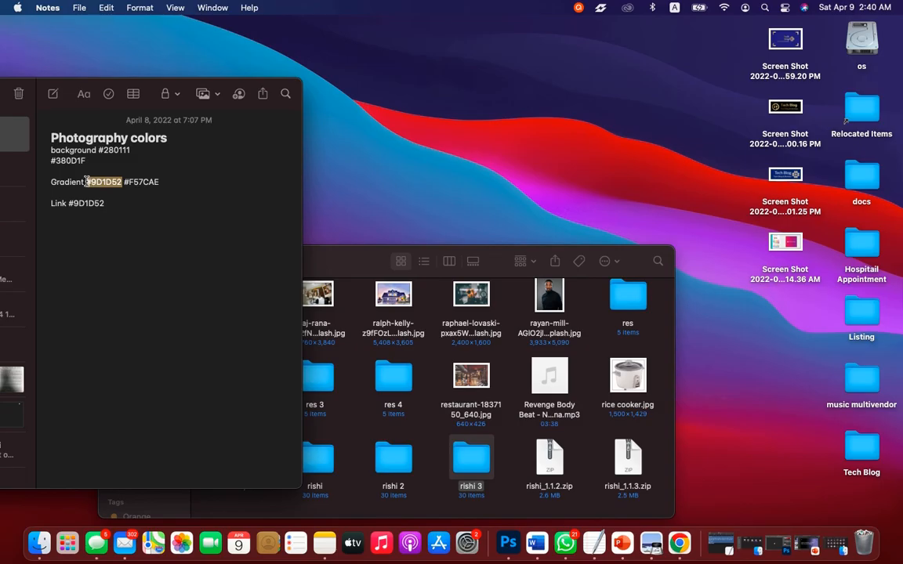
key("ctrl+Right")
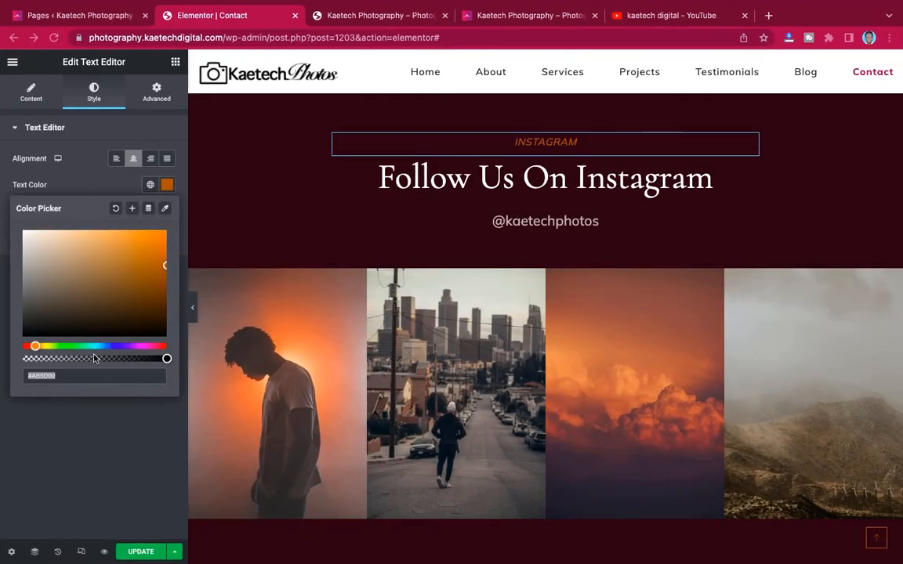
- Set the INSTAGRAM label colour to #9D1D52 and save the Contact page
left_click(87, 377)
key("ctrl+v")
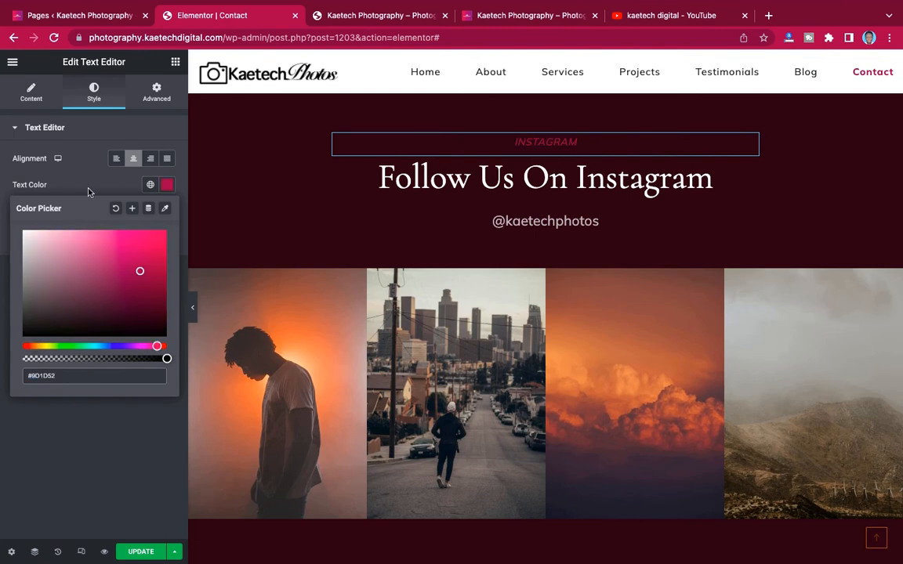
left_click(79, 170)
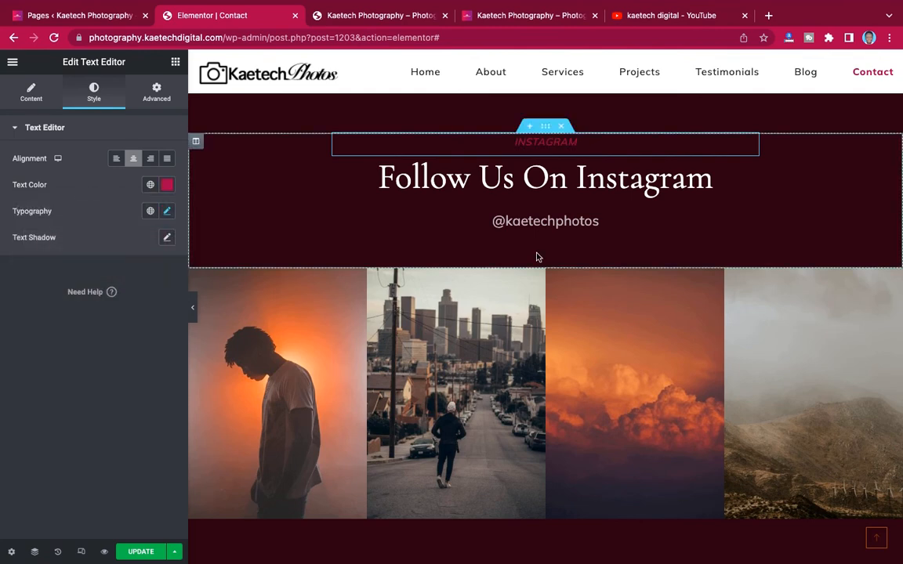
left_click(141, 552)
scroll(474, 359, "up", 15)
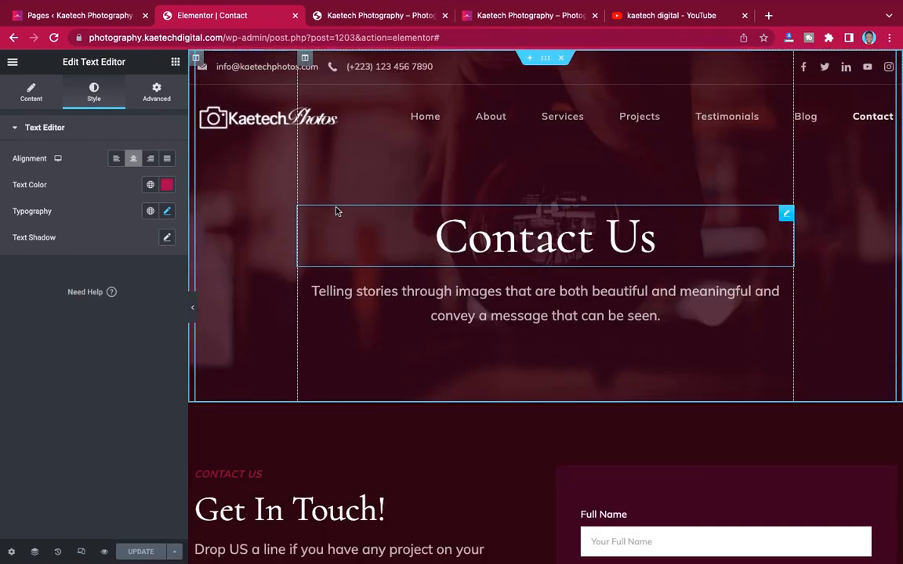
- Return to the browser and view the published Contact page
left_click(12, 61)
key("ctrl+Up")
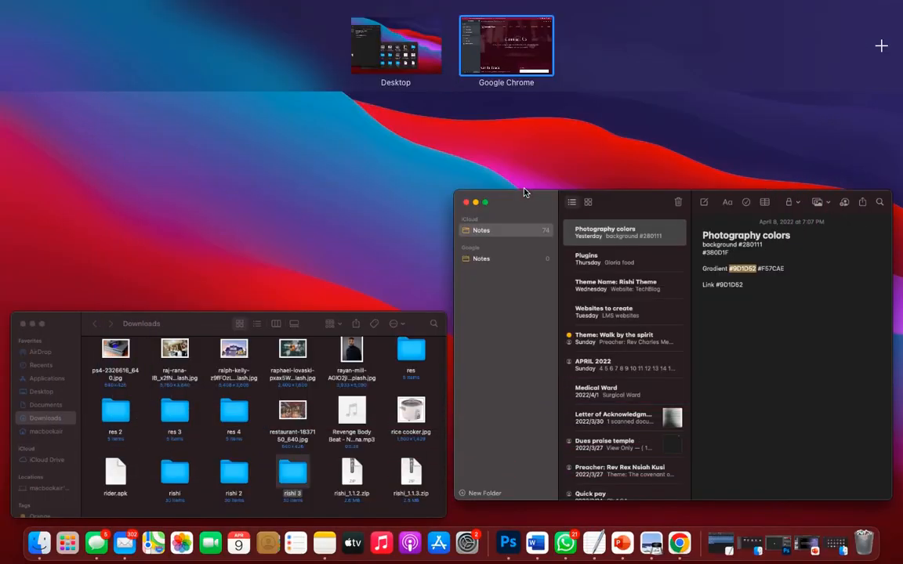
left_click(518, 42)
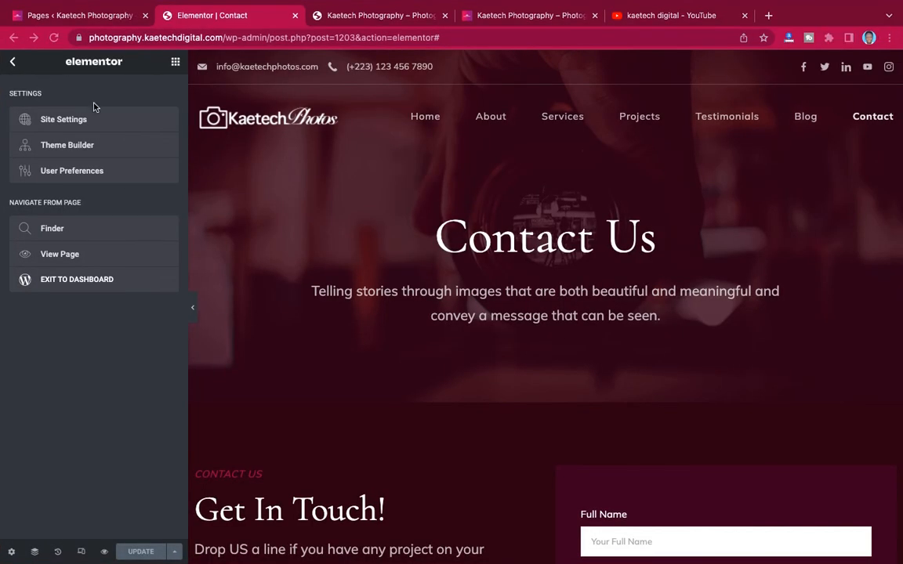
left_click(68, 255)
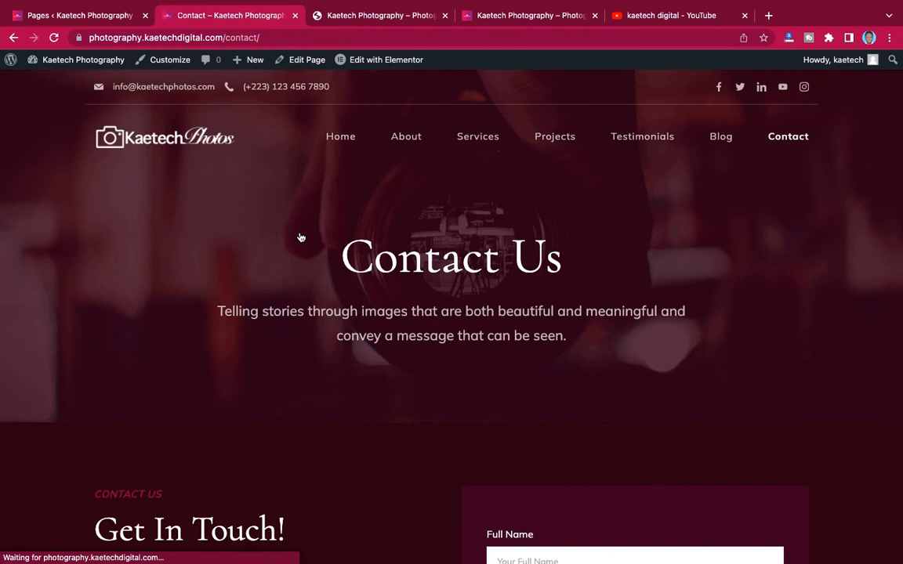
- Review the live Contact page down to the footer and back, then launch the Customizer
scroll(419, 270, "down", 15)
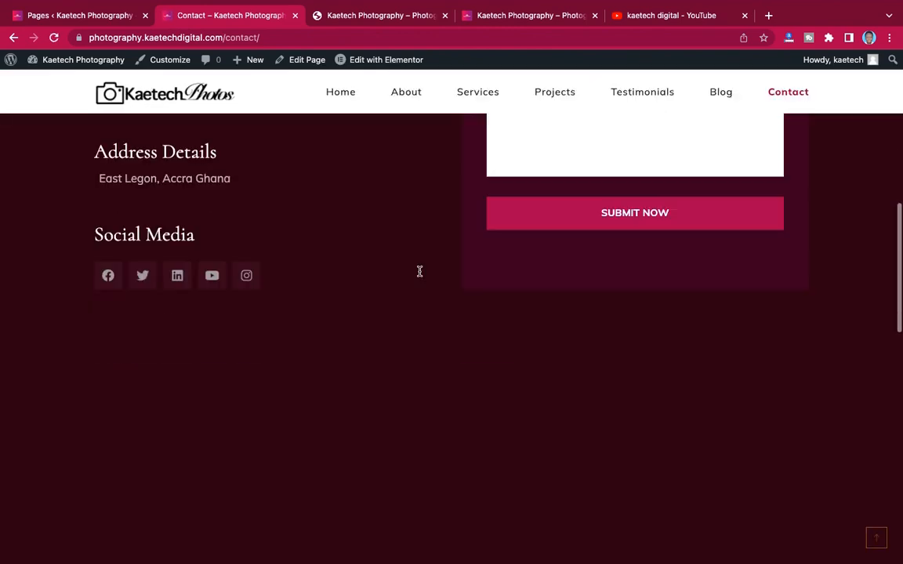
scroll(419, 379, "up", 5)
scroll(420, 275, "down", 7)
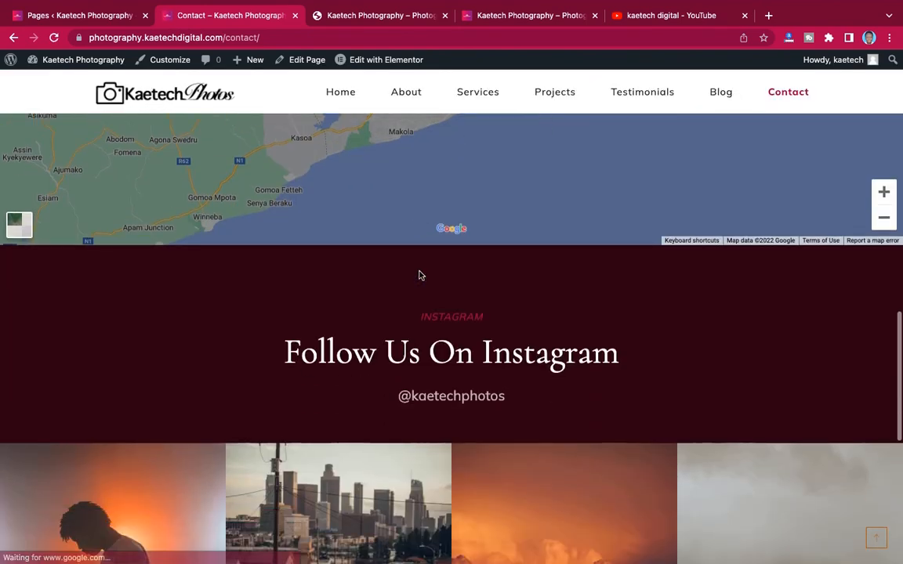
scroll(427, 278, "up", 20)
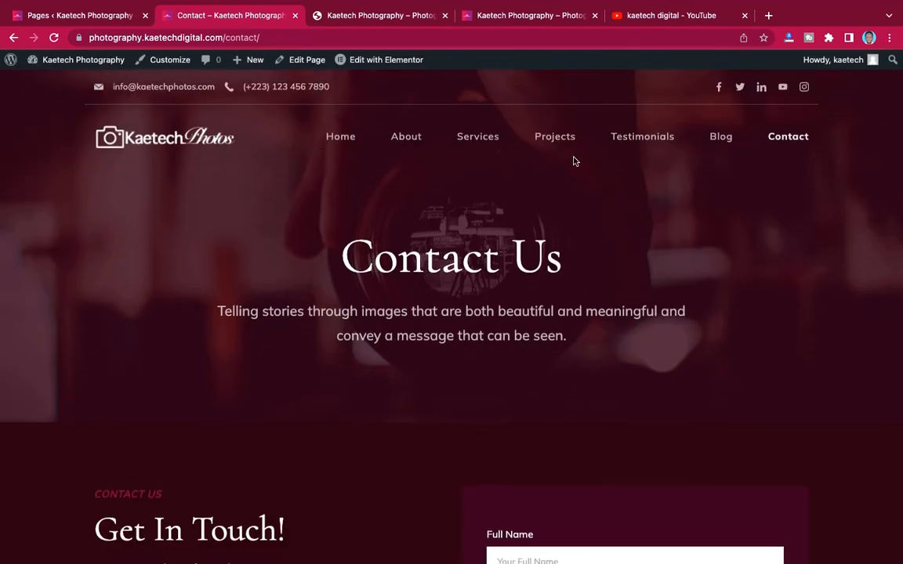
scroll(504, 227, "down", 15)
scroll(504, 229, "down", 8)
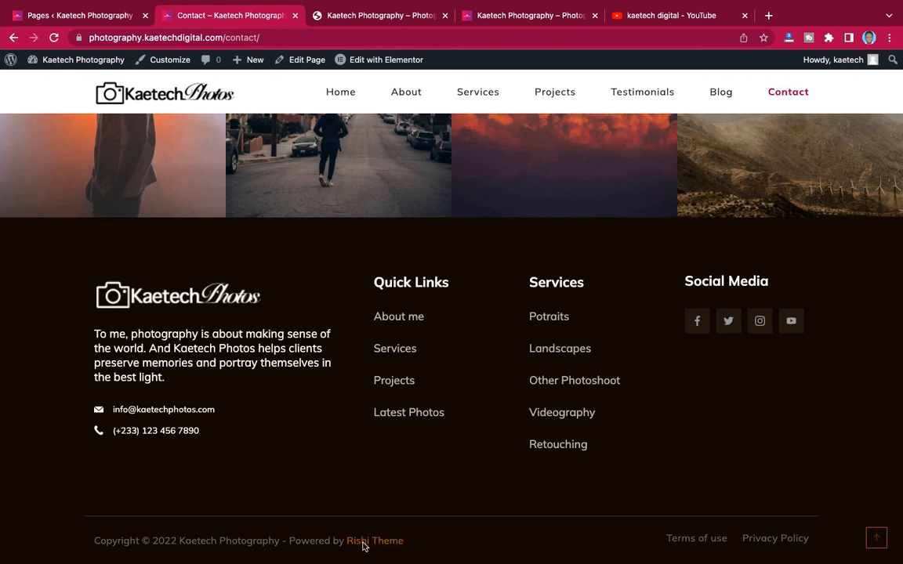
scroll(451, 502, "up", 2)
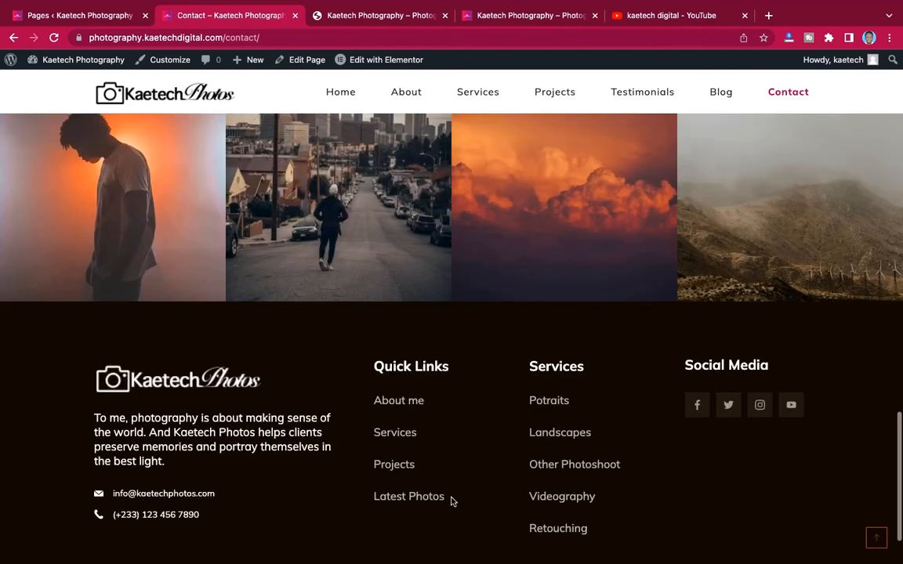
scroll(451, 502, "up", 15)
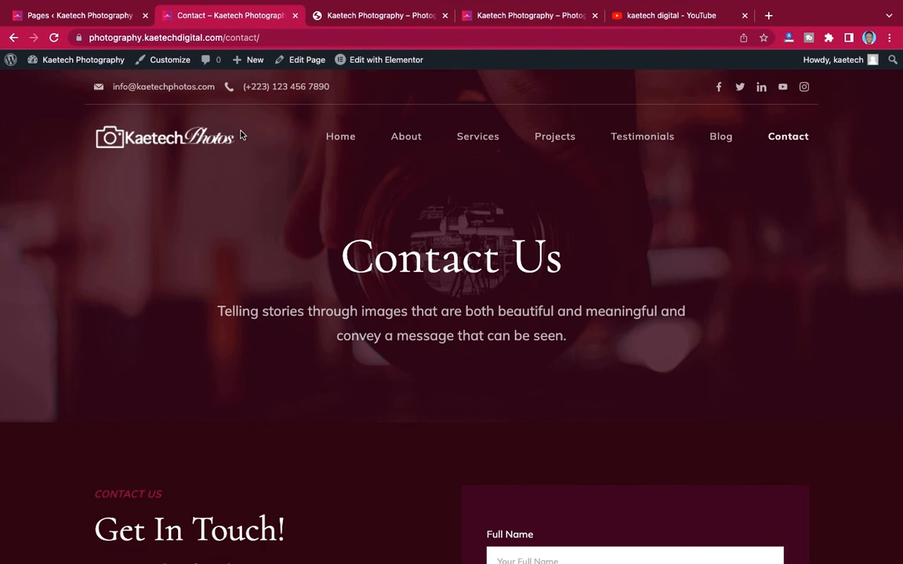
left_click(171, 61)
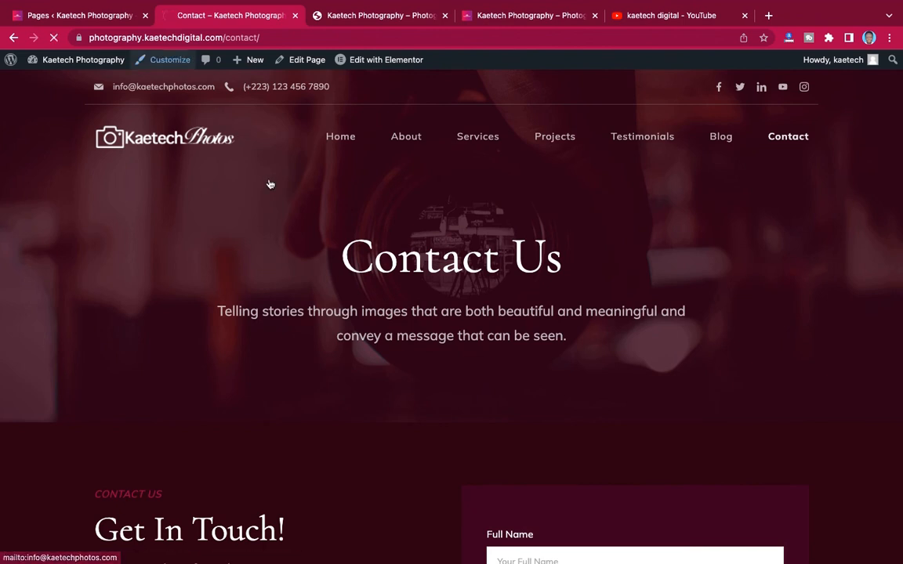
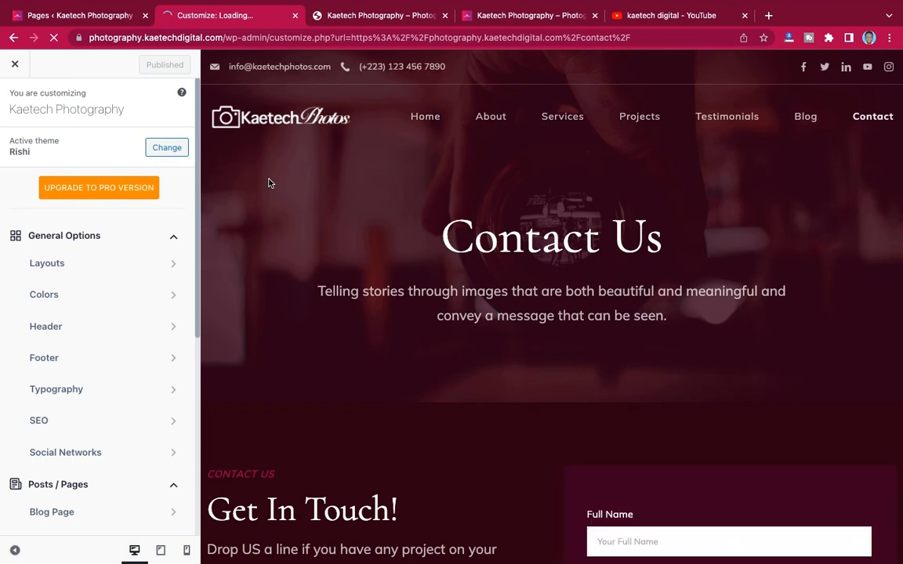
- Open the Footer section under the Customizer's General Options to show the footer builder
scroll(114, 227, "down", 5)
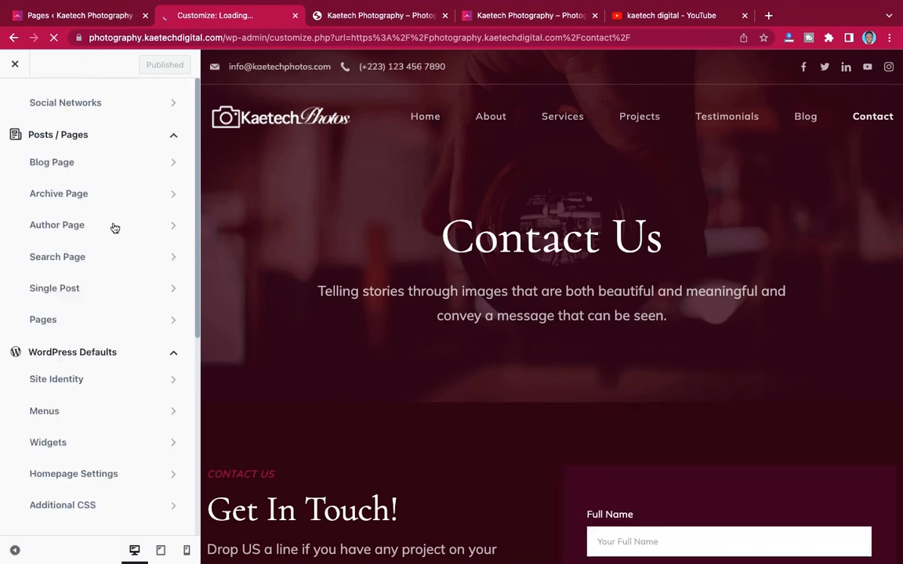
scroll(114, 228, "up", 5)
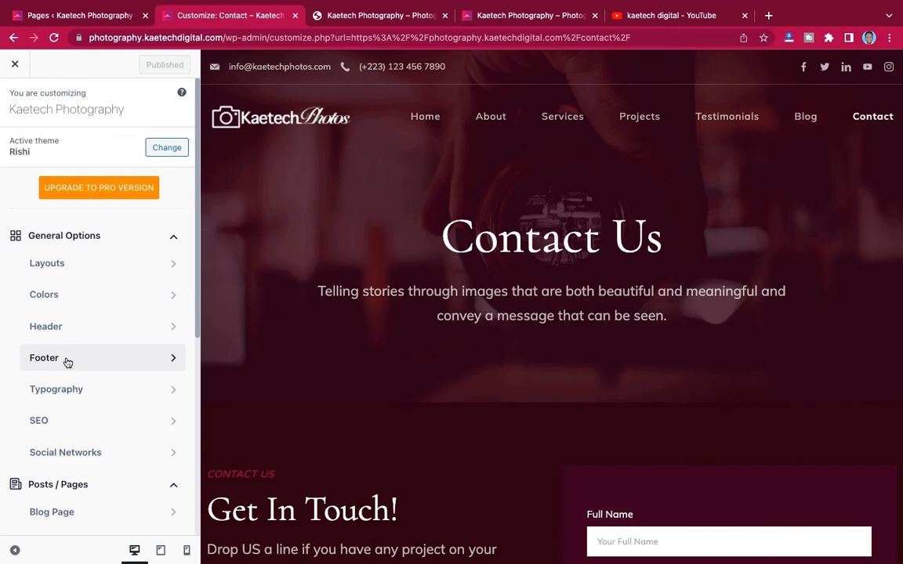
left_click(67, 359)
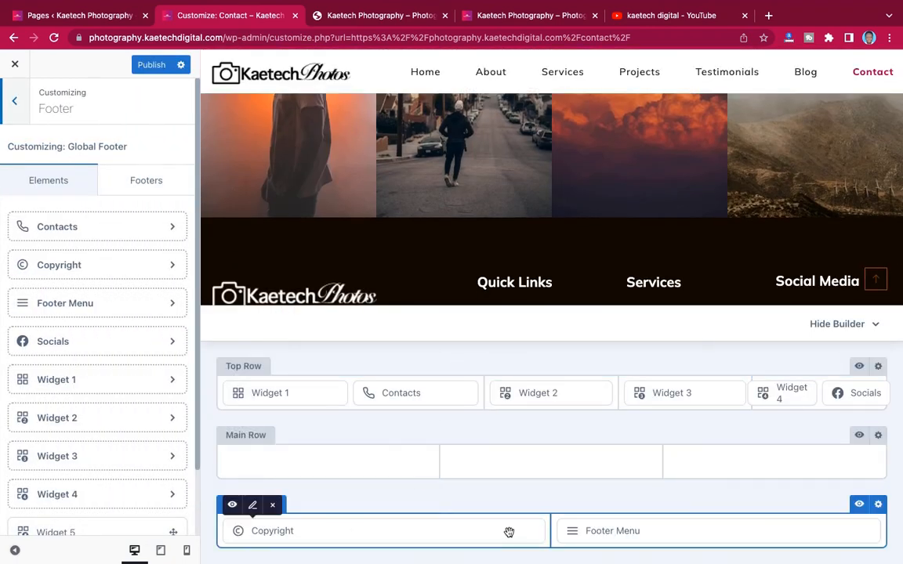
- Change the copyright text from 'Powered by {theme_author}' to 'Designed by Kaetech Digital'
left_click(253, 508)
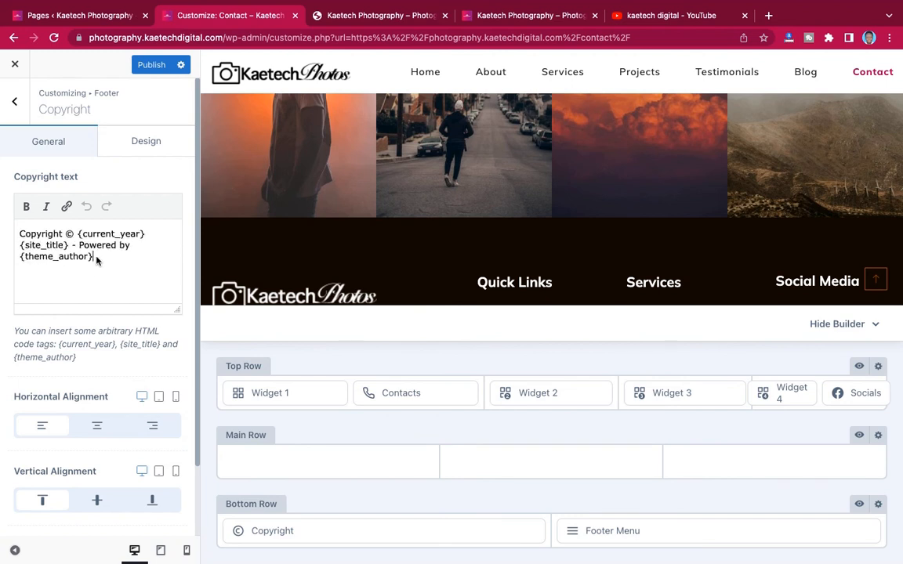
left_click_drag(95, 256, 22, 267)
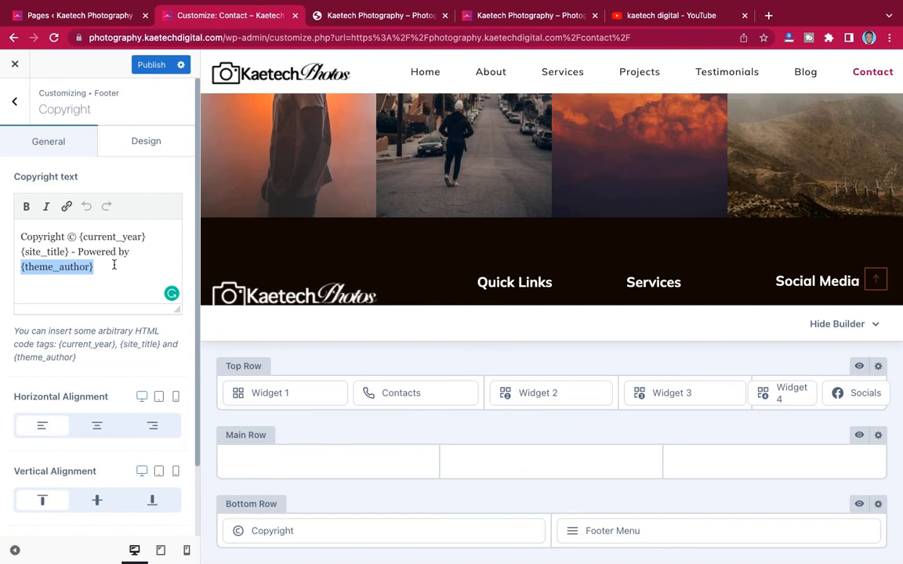
type("K")
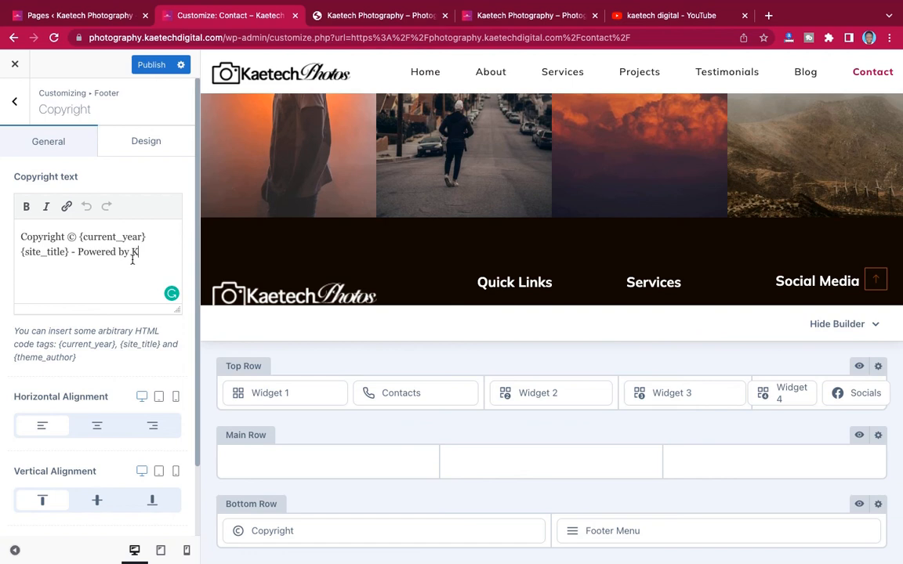
type("aetech Digital")
left_click(141, 252)
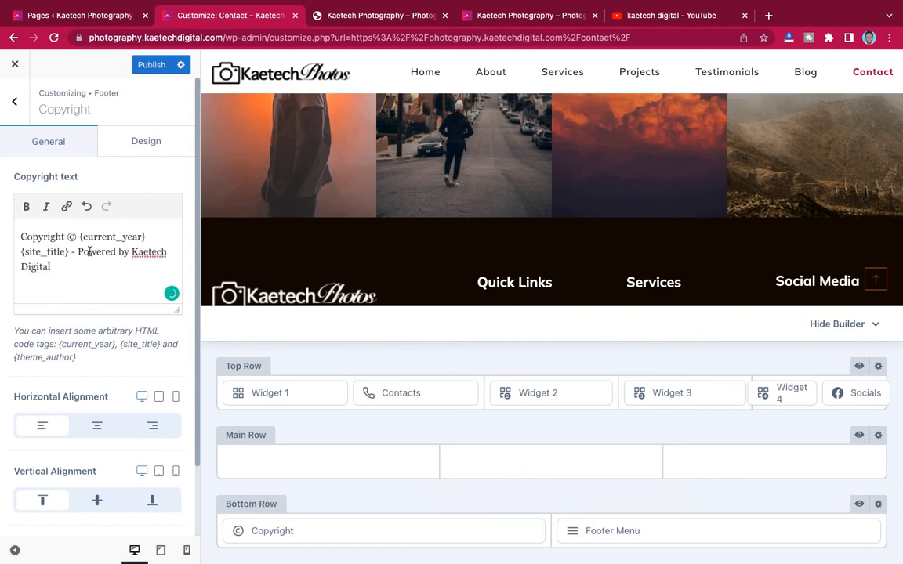
left_click_drag(116, 252, 77, 252)
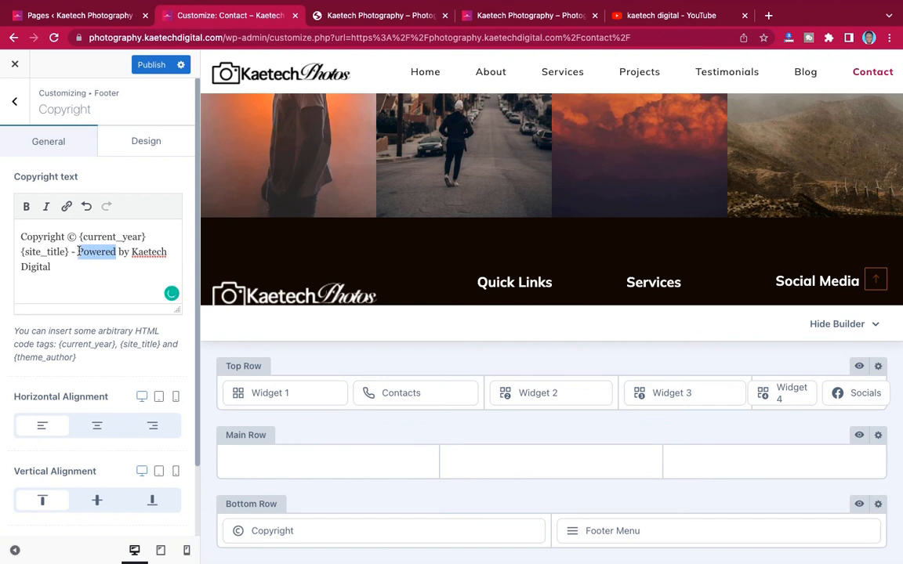
type("Designed")
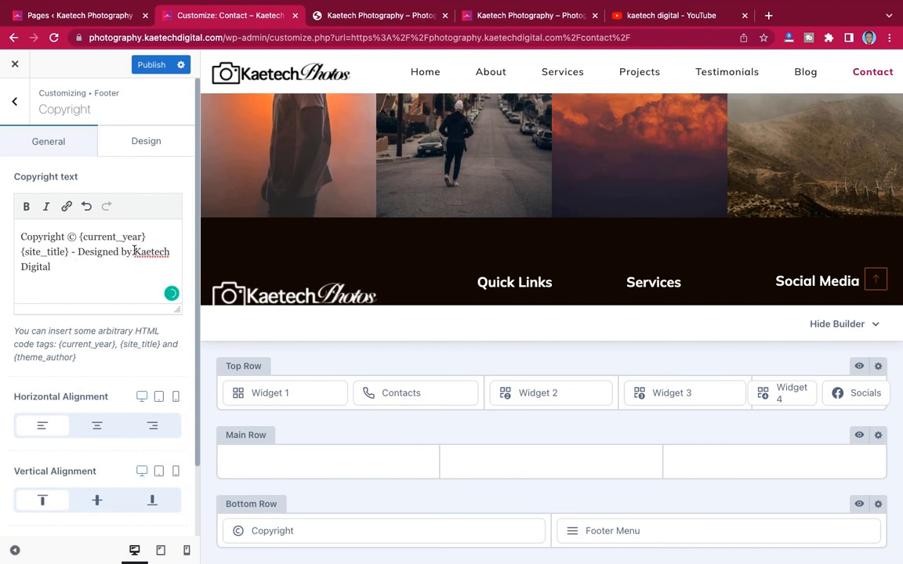
- Link 'Kaetech Digital' to kaetechdigital.com and publish the Customizer changes
left_click_drag(134, 250, 157, 262)
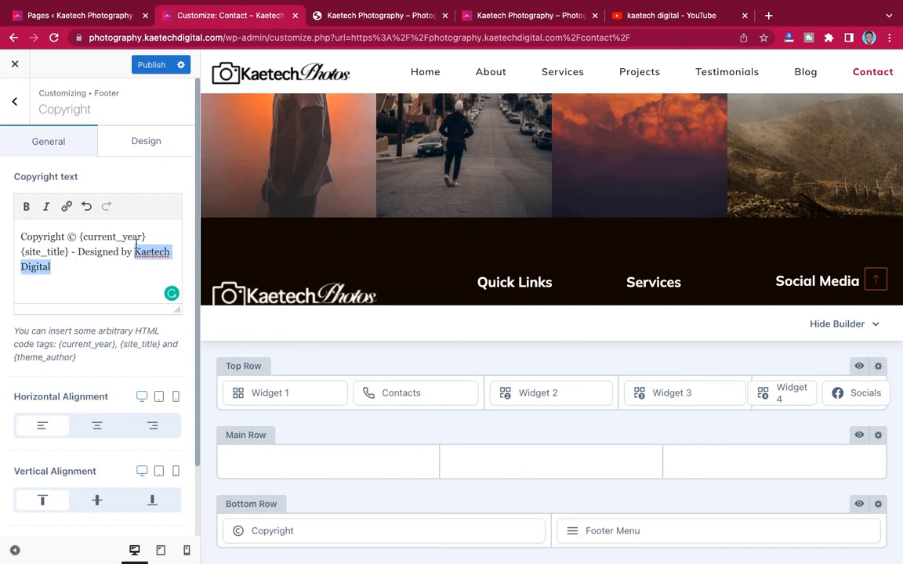
left_click(66, 206)
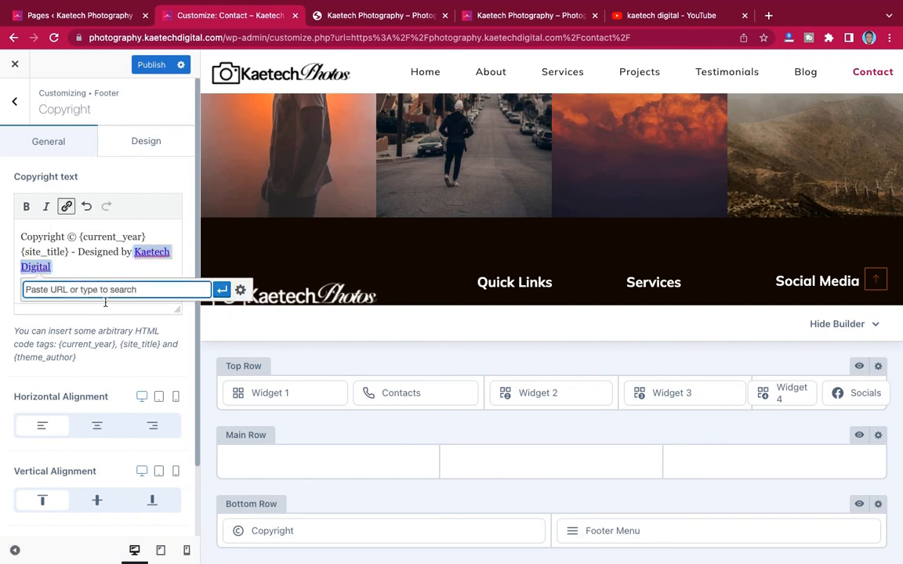
type("kaetechdi")
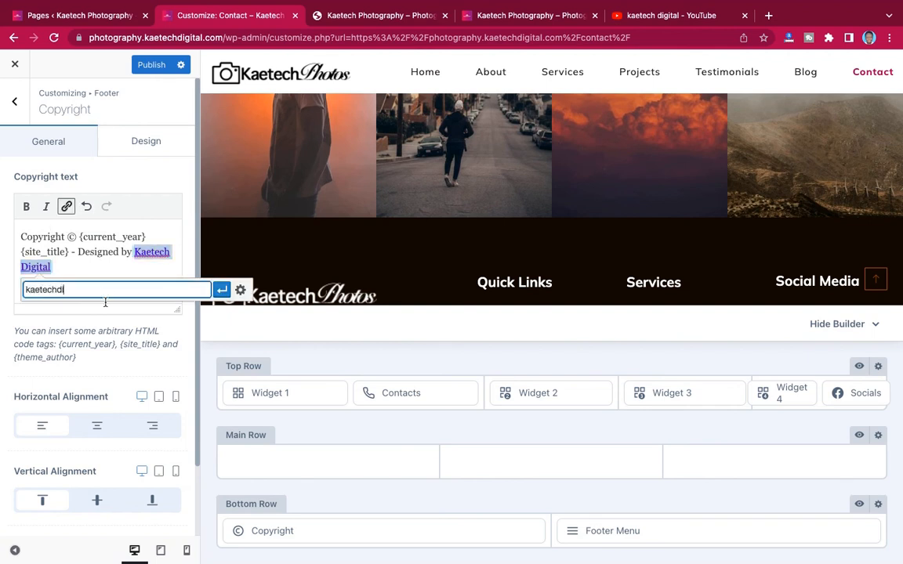
type("gital.com")
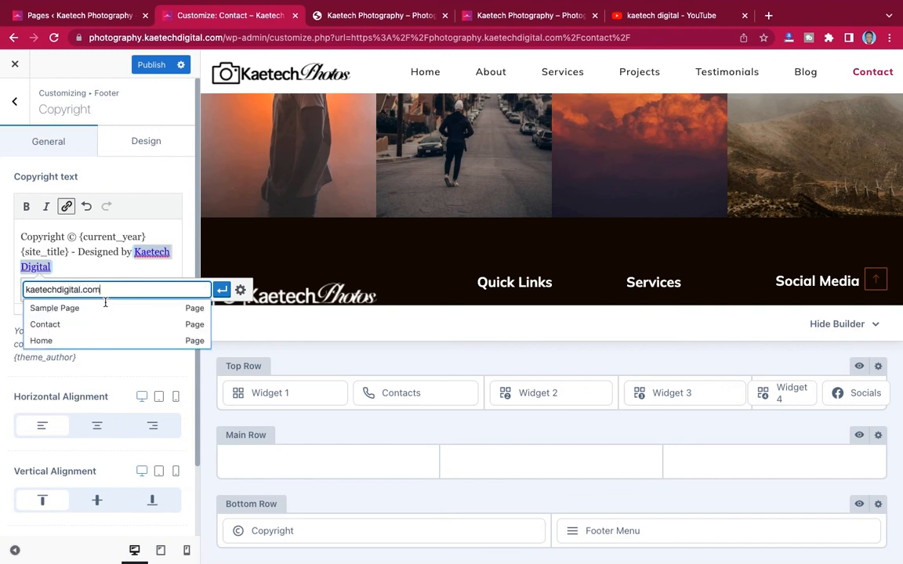
left_click(223, 290)
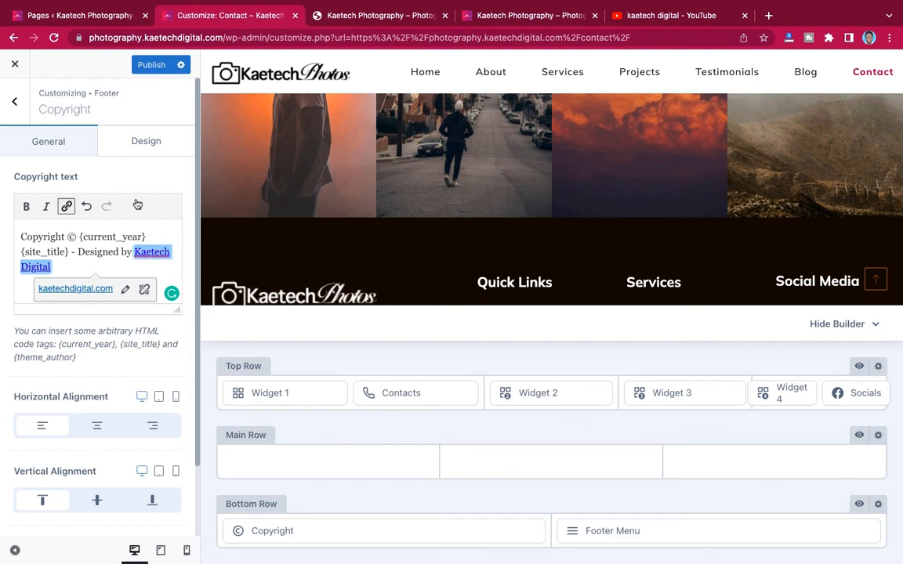
left_click(151, 68)
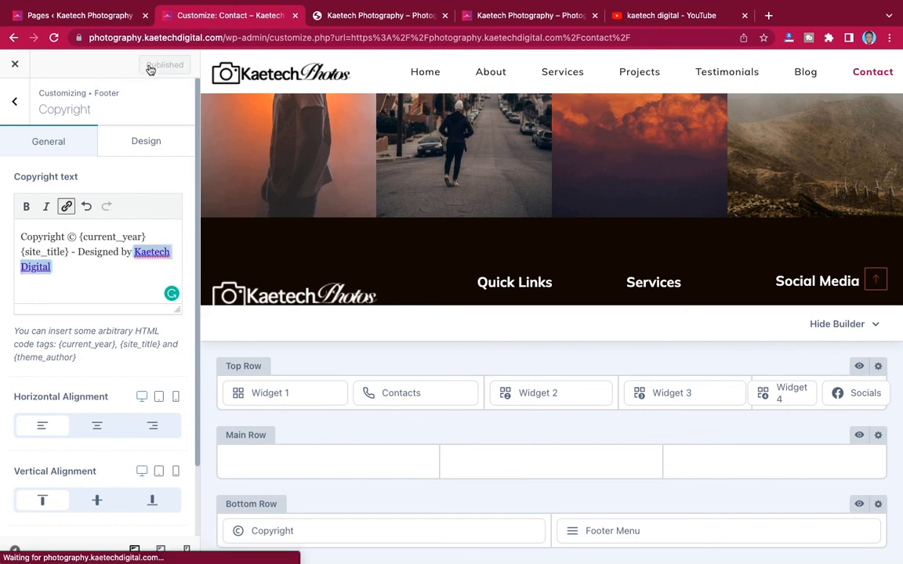
- Close the Customizer, scroll through the live Contact page, then reopen the Customizer from the admin bar
left_click(16, 66)
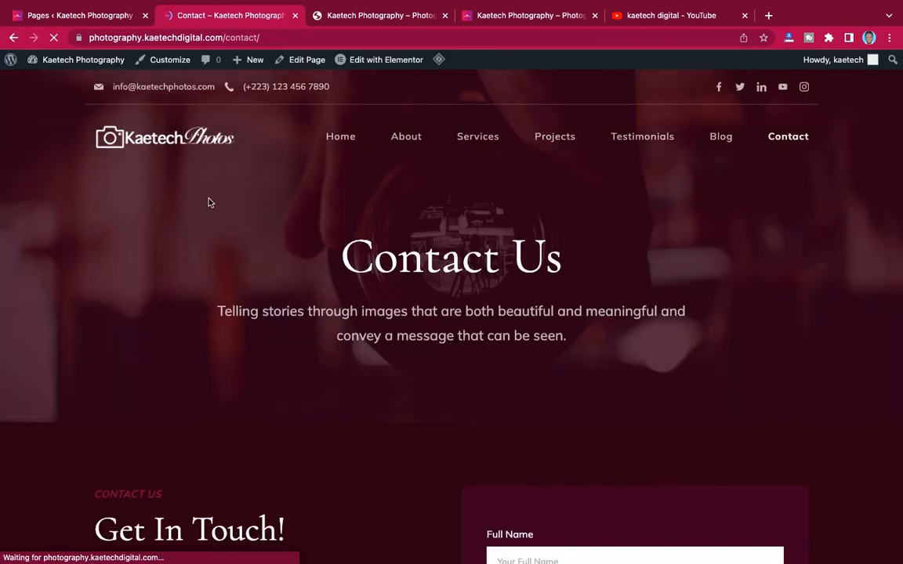
scroll(524, 311, "down", 3)
scroll(524, 312, "down", 14)
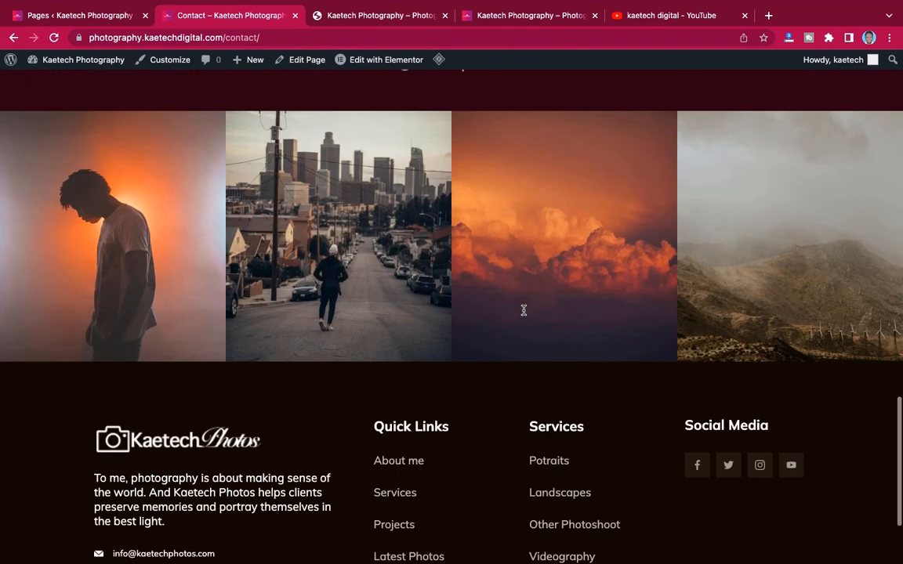
scroll(525, 312, "up", 13)
scroll(524, 313, "up", 5)
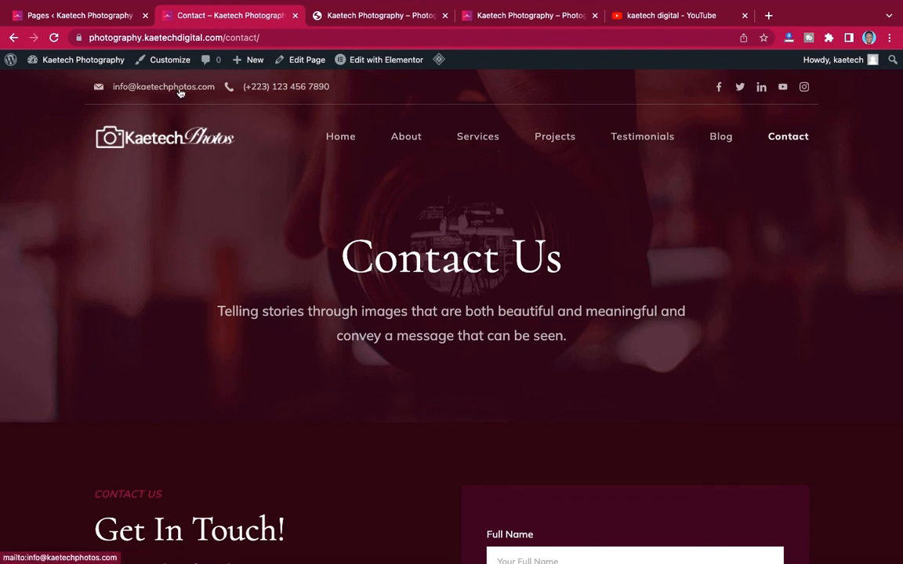
left_click(172, 61)
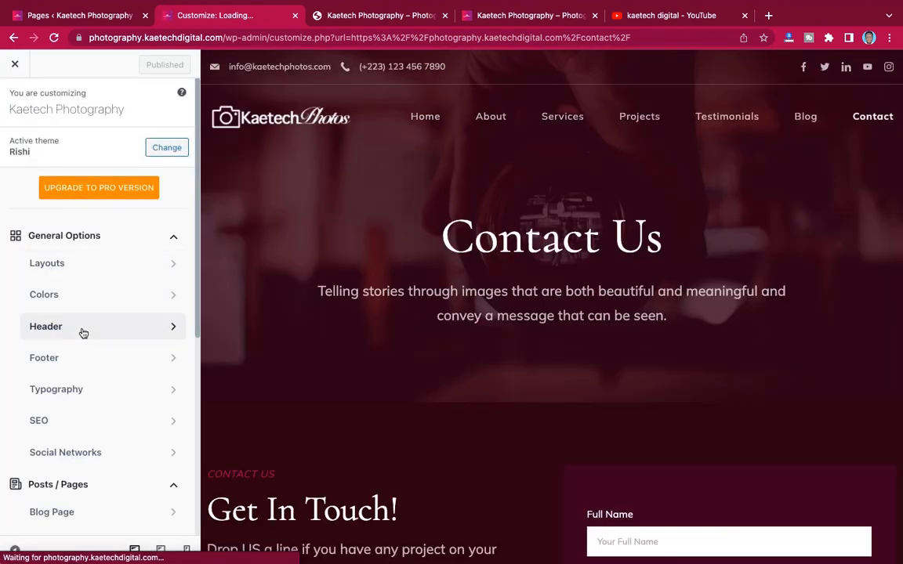
- Open the Mobile Header layout and edit the Main Row's Logo element
left_click(83, 334)
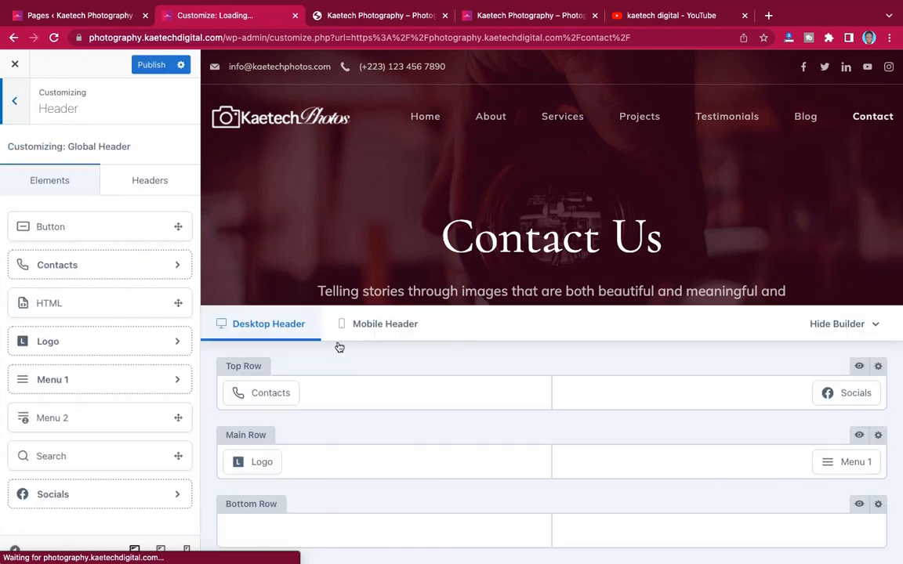
left_click(379, 332)
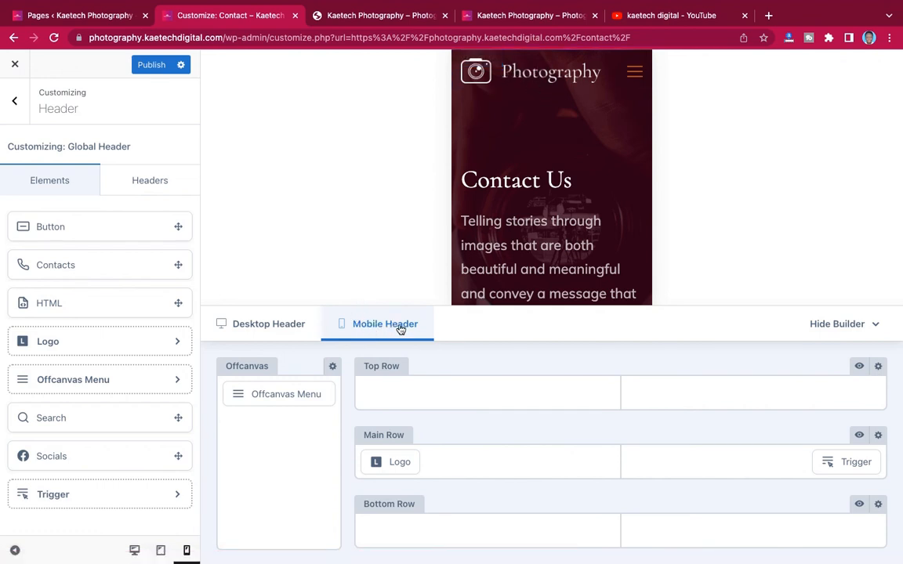
mouse_move(396, 462)
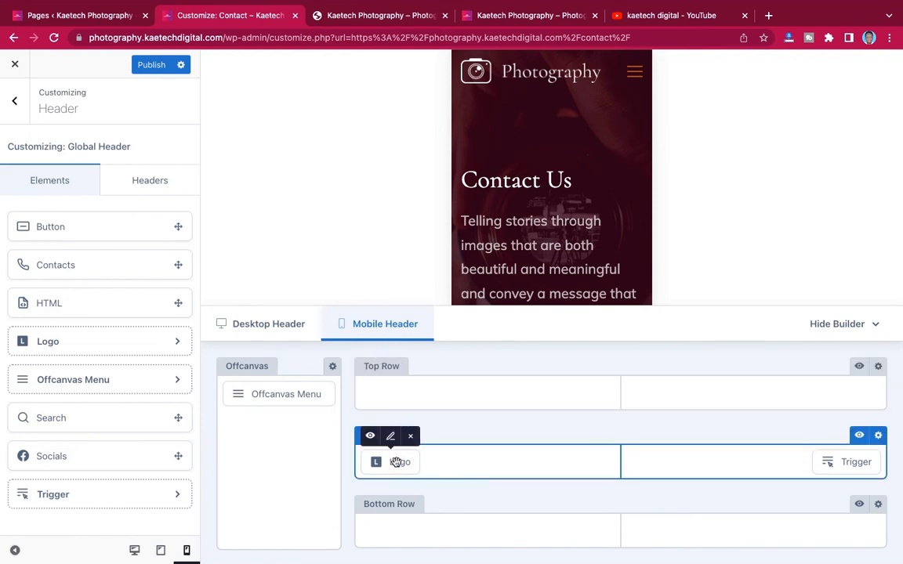
left_click(391, 439)
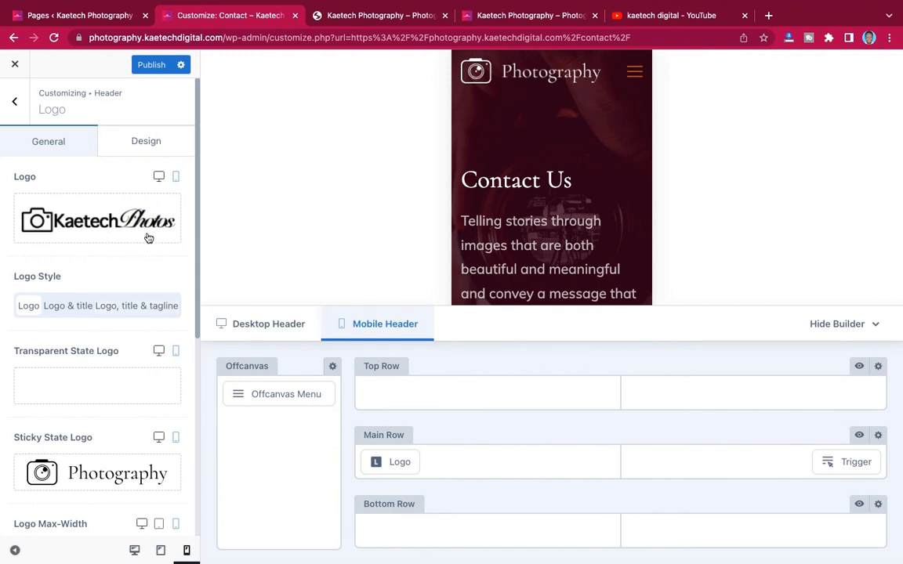
- Pick a Kaetech logo image for the mobile header's transparent-state logo
scroll(113, 276, "down", 2)
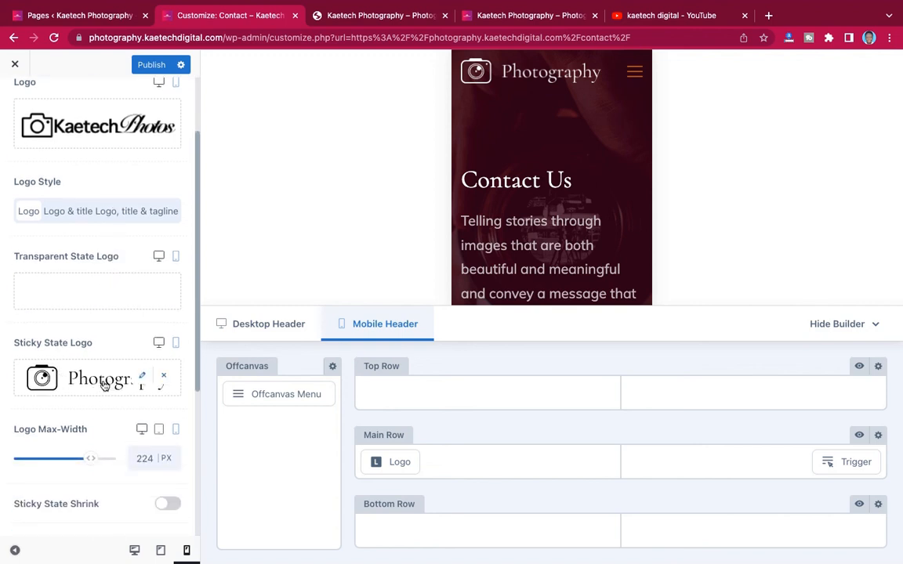
scroll(98, 377, "down", 1)
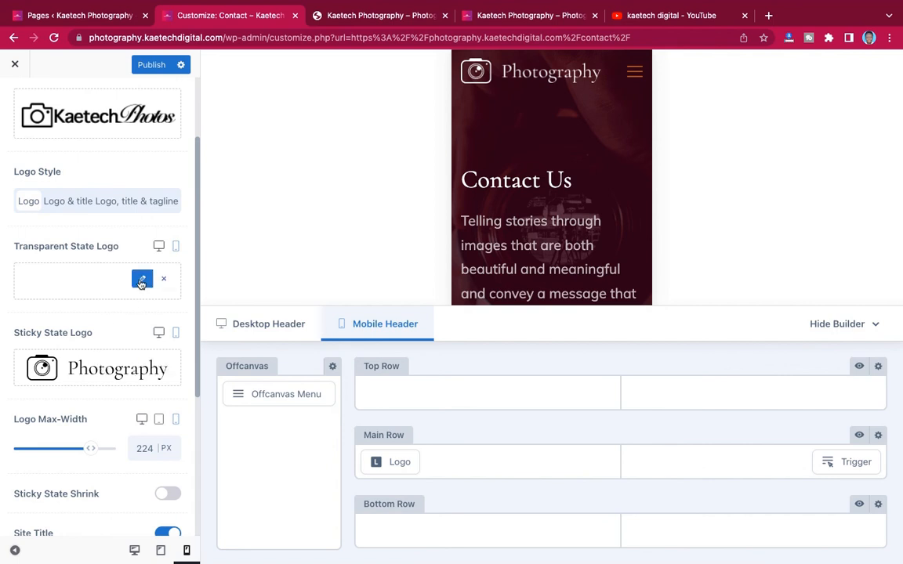
left_click(142, 281)
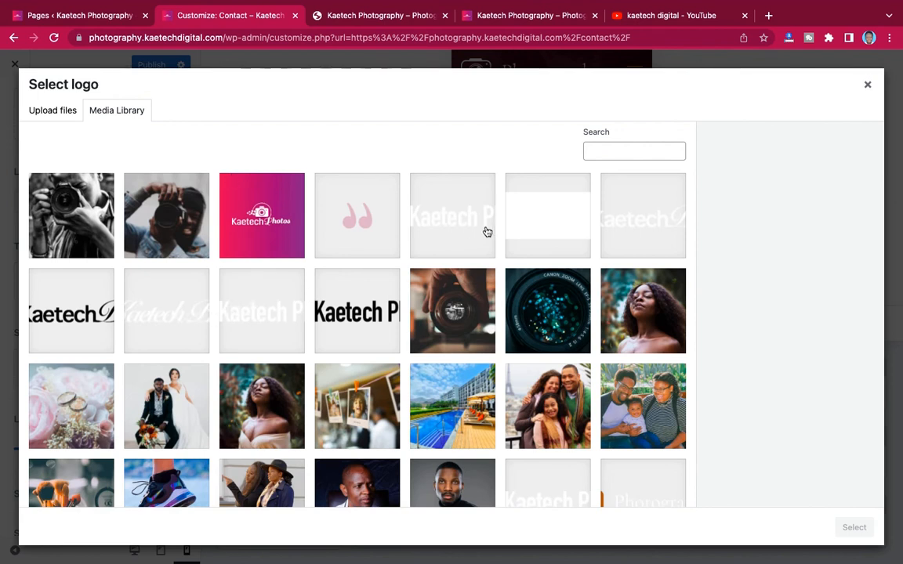
left_click(643, 221)
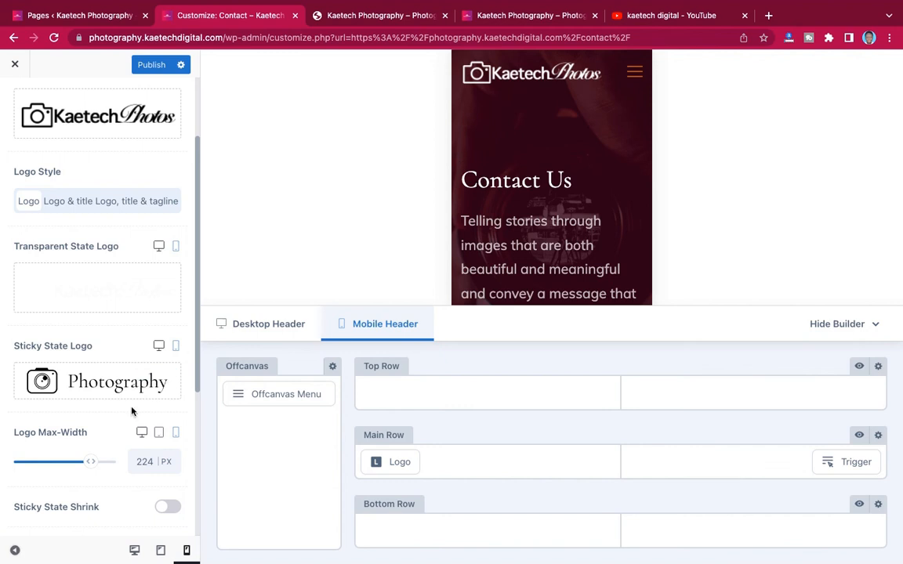
- Choose logo-new-1 from the Media Library and confirm it as the logo
mouse_move(130, 379)
left_click(143, 382)
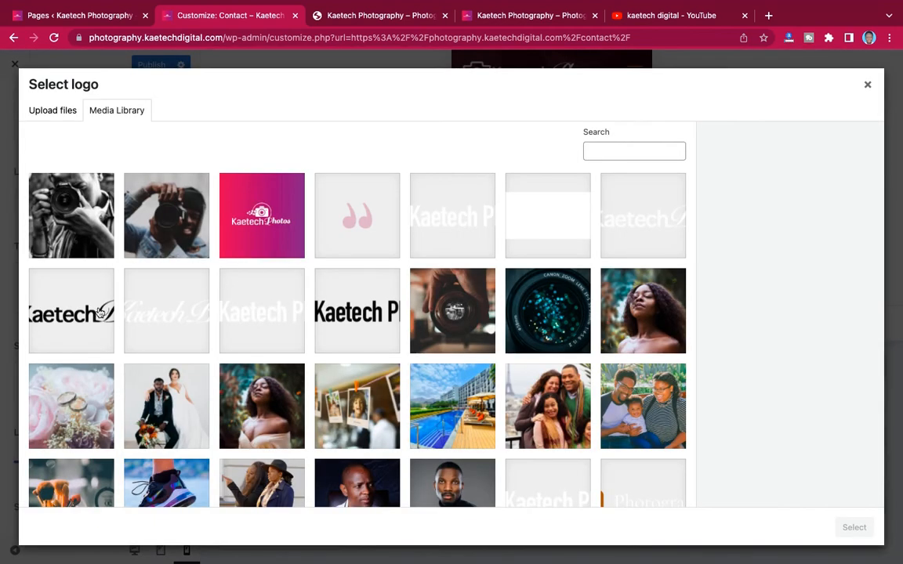
left_click(90, 283)
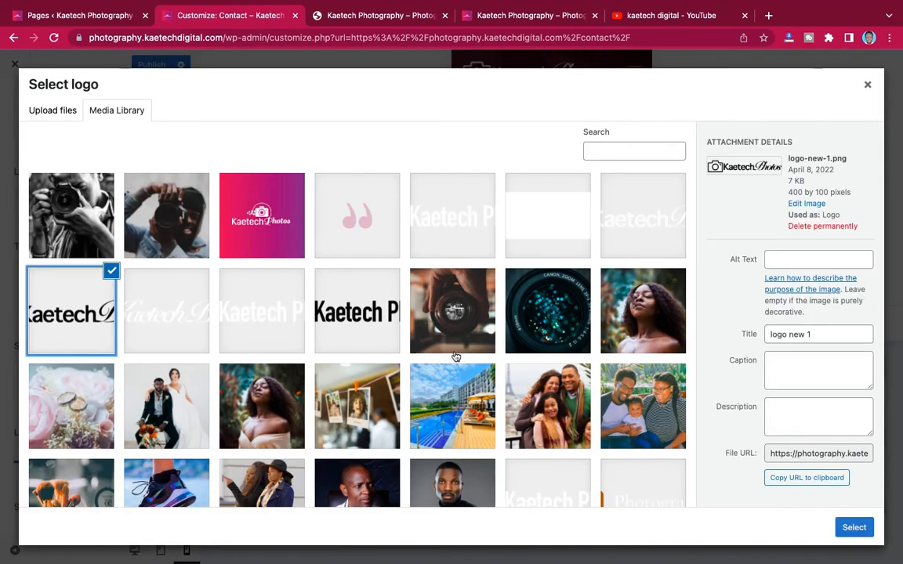
left_click(854, 527)
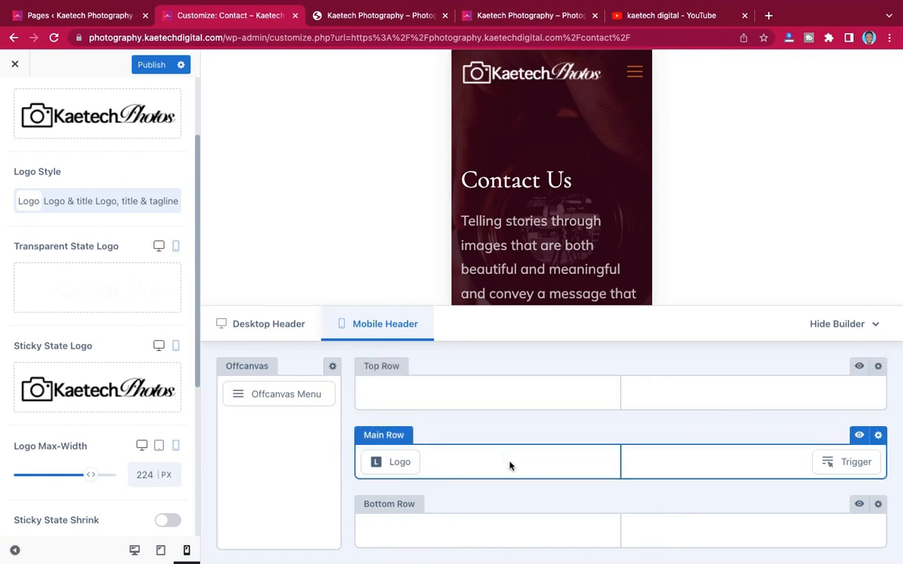
- Set the mobile menu trigger icon to the Type 3 style
mouse_move(854, 468)
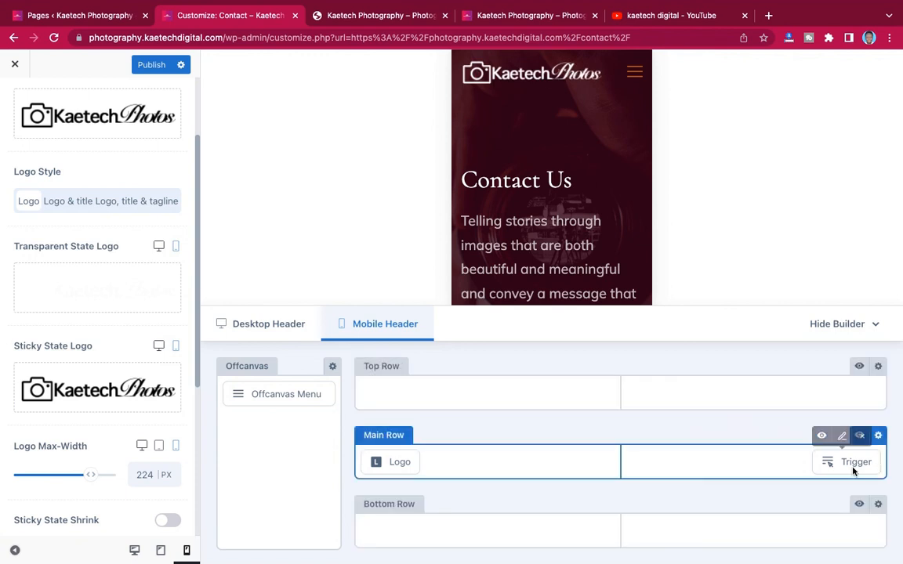
left_click(842, 437)
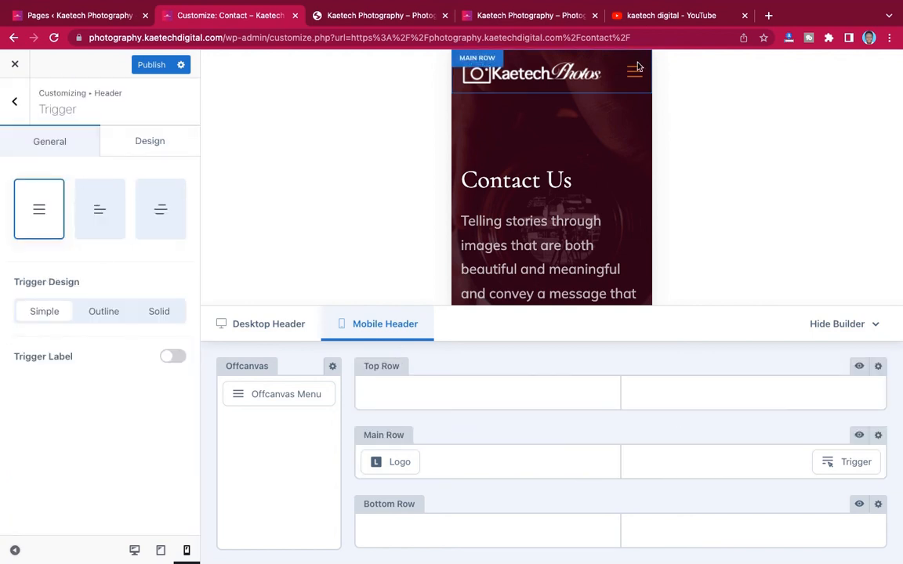
left_click(161, 212)
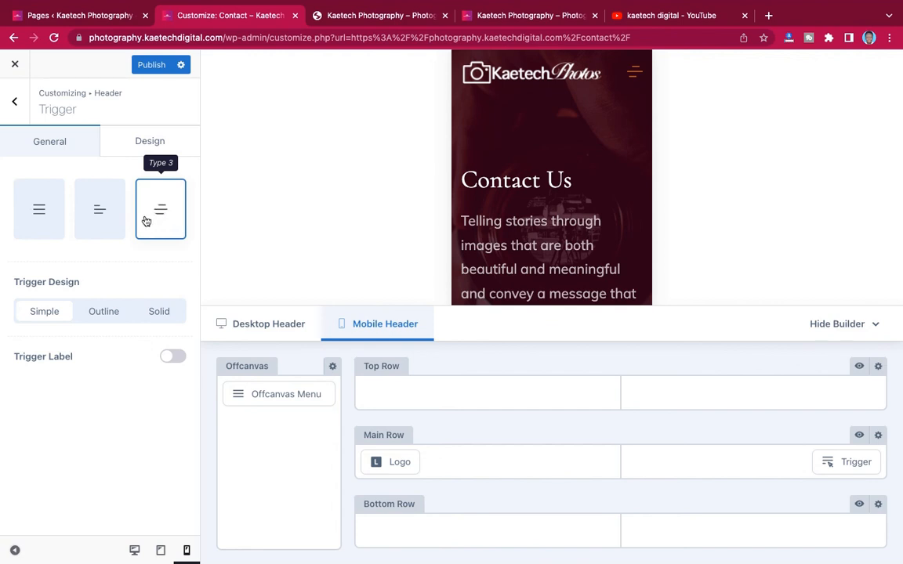
- Set the trigger's default colour to #9d1d52 with a darker #71193e hover
left_click(144, 142)
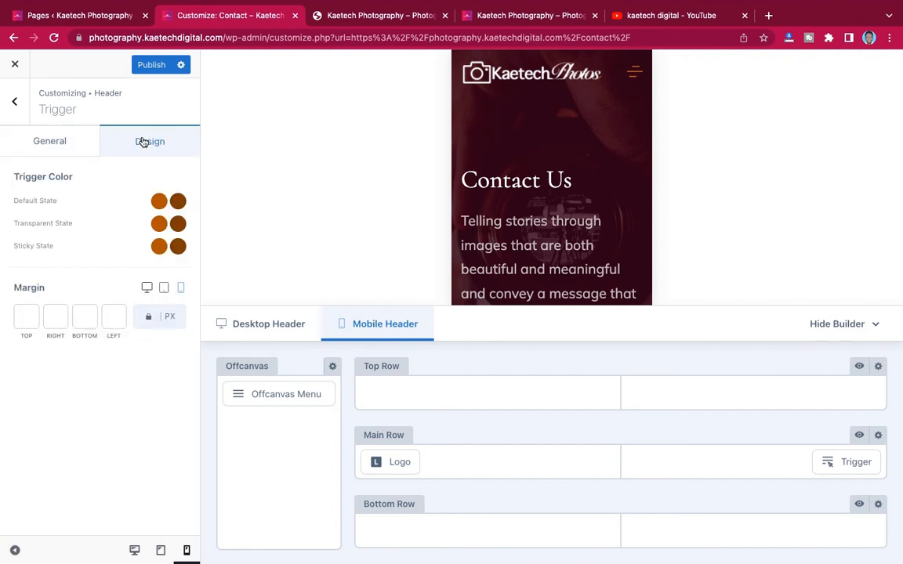
left_click(160, 203)
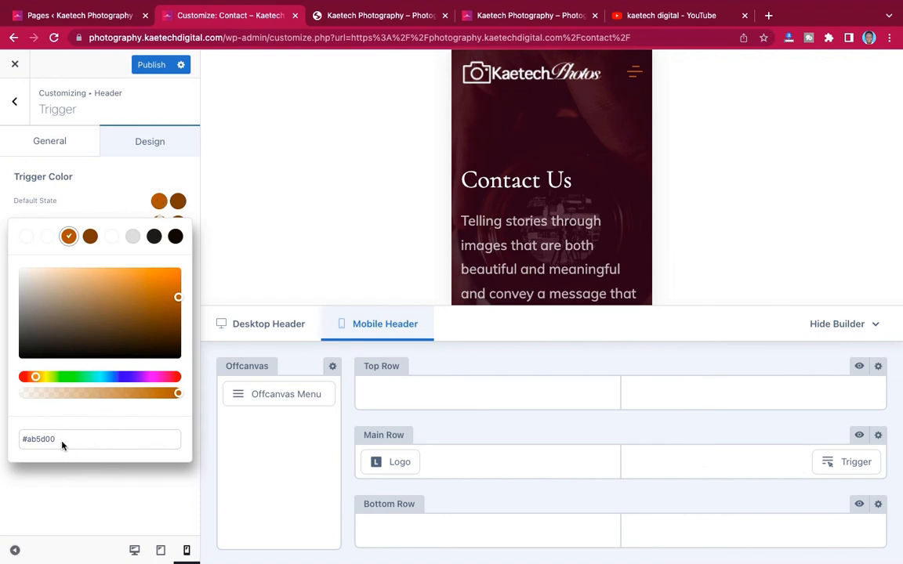
left_click_drag(63, 441, 6, 440)
type("#9d1d52")
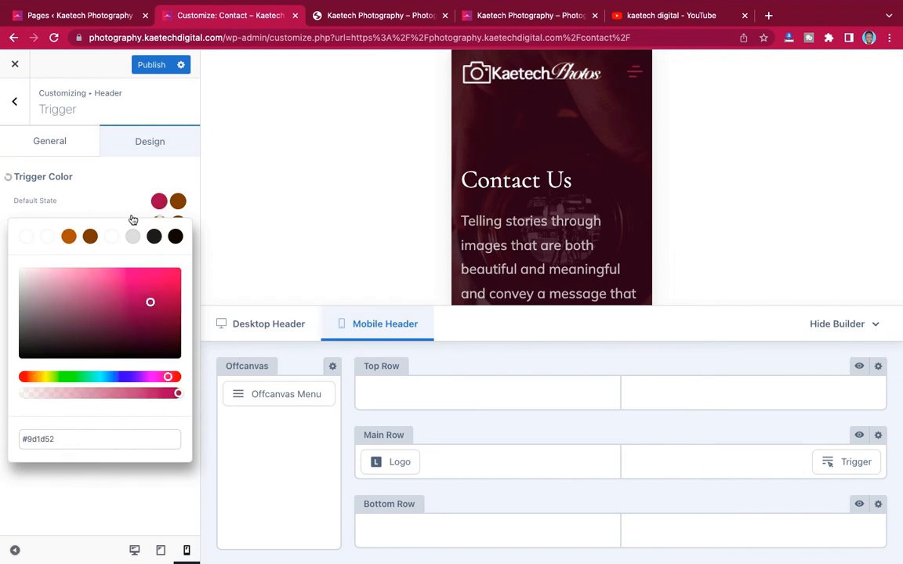
left_click(176, 202)
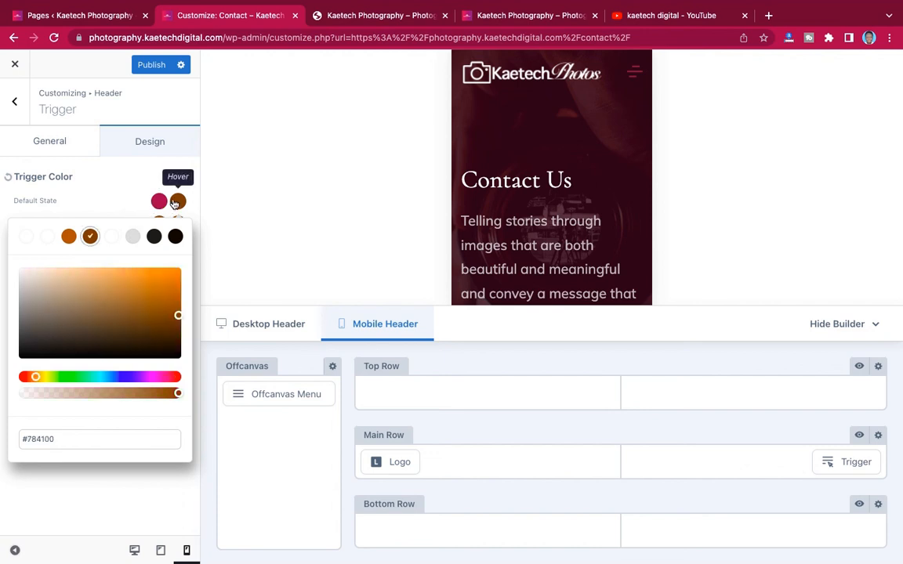
left_click_drag(56, 440, 13, 439)
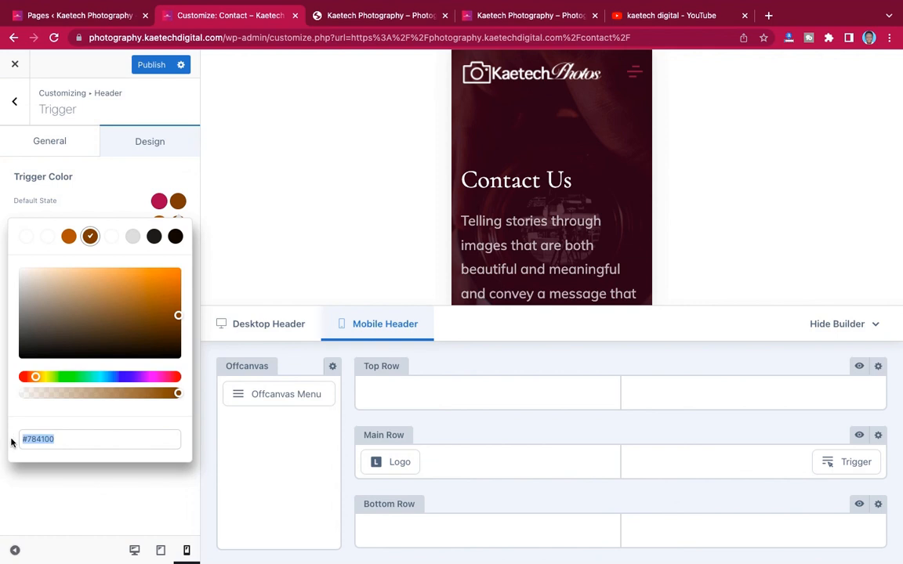
type("#9d1d52")
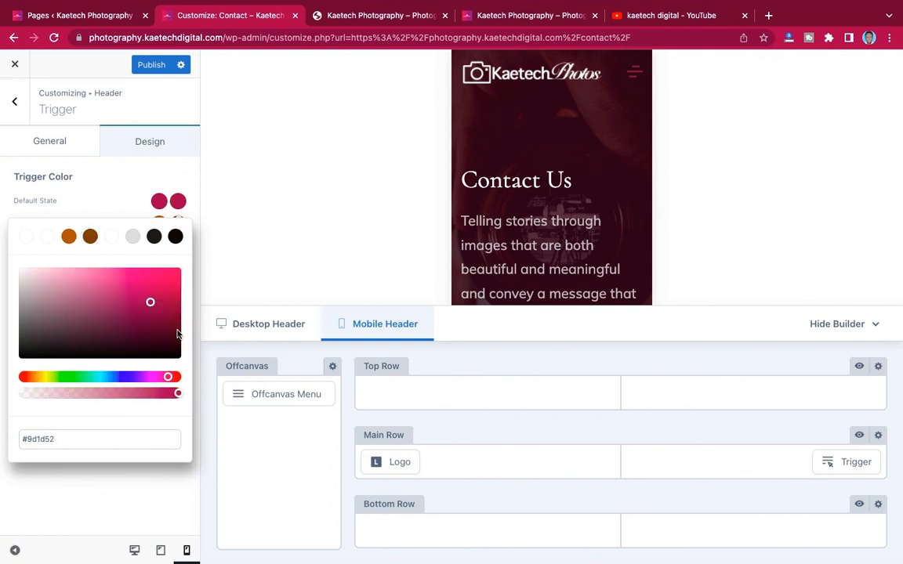
left_click_drag(150, 304, 144, 318)
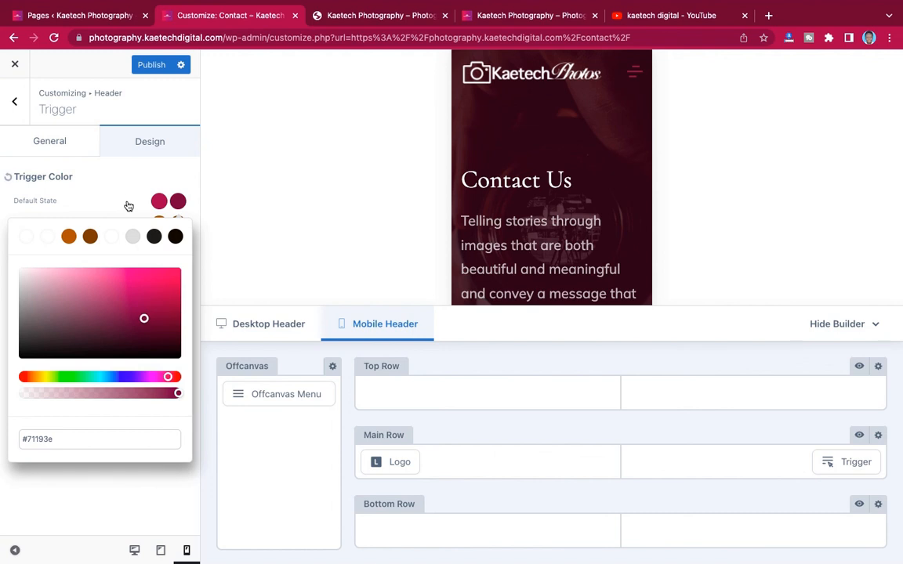
left_click(129, 207)
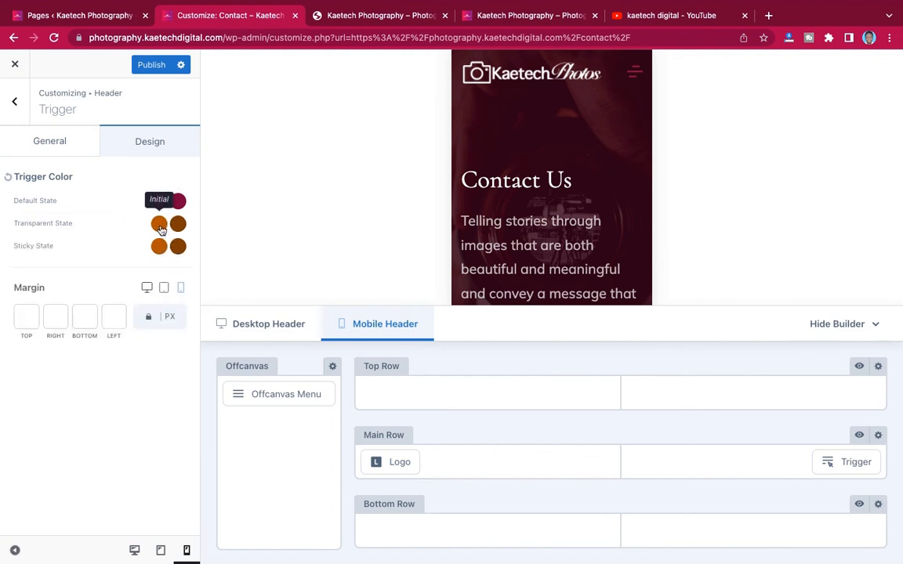
- Set the transparent-state trigger colour to #9d1d52 with a darker #6e173b hover
left_click(159, 226)
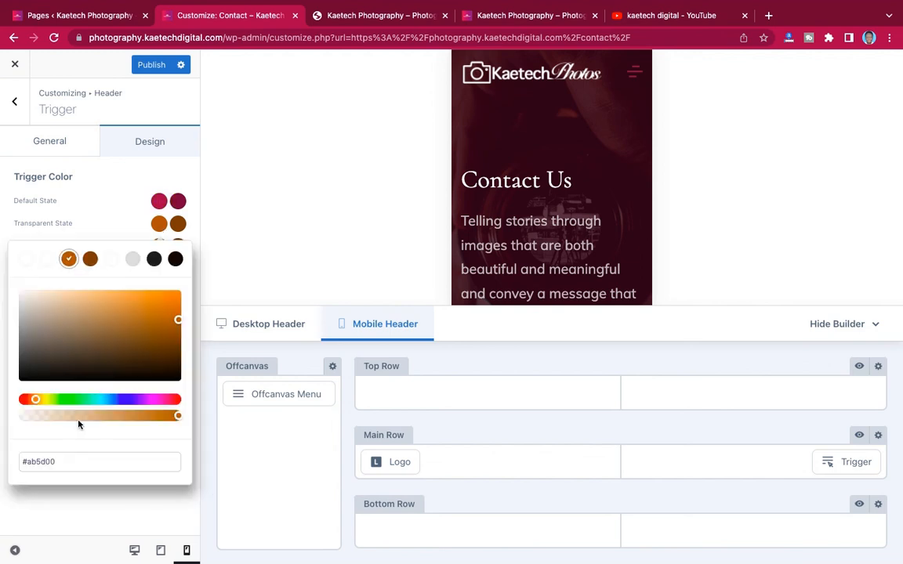
left_click_drag(64, 462, 5, 464)
type("#9d1d52")
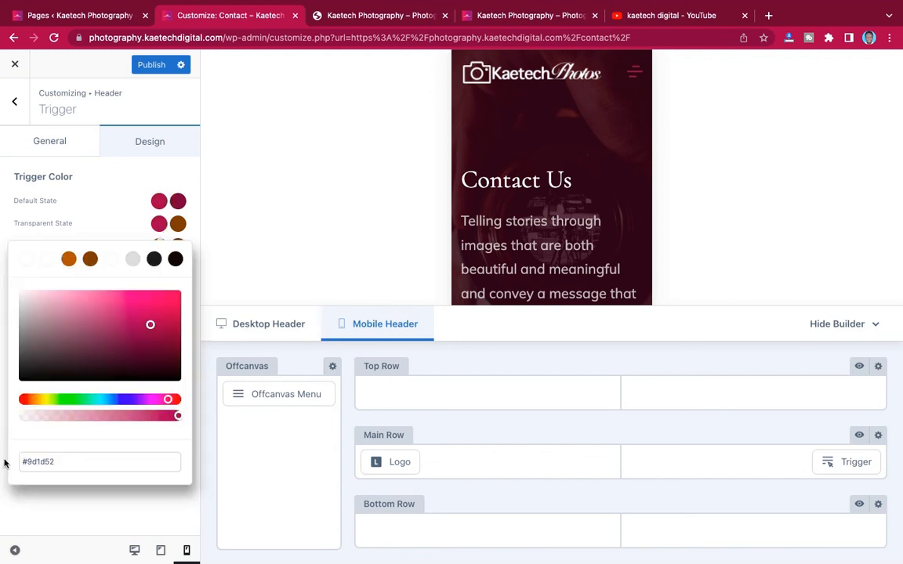
left_click(126, 234)
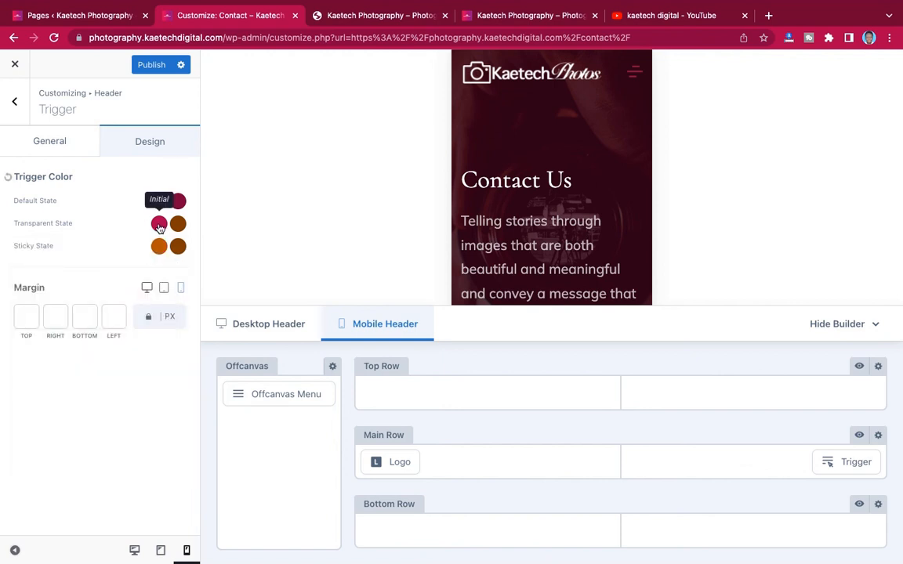
left_click(178, 225)
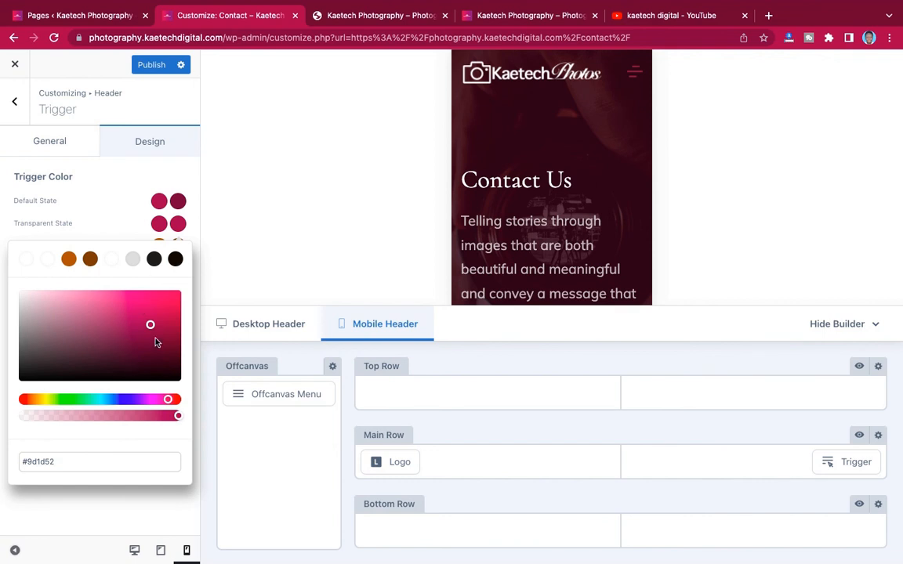
left_click_drag(149, 327, 145, 348)
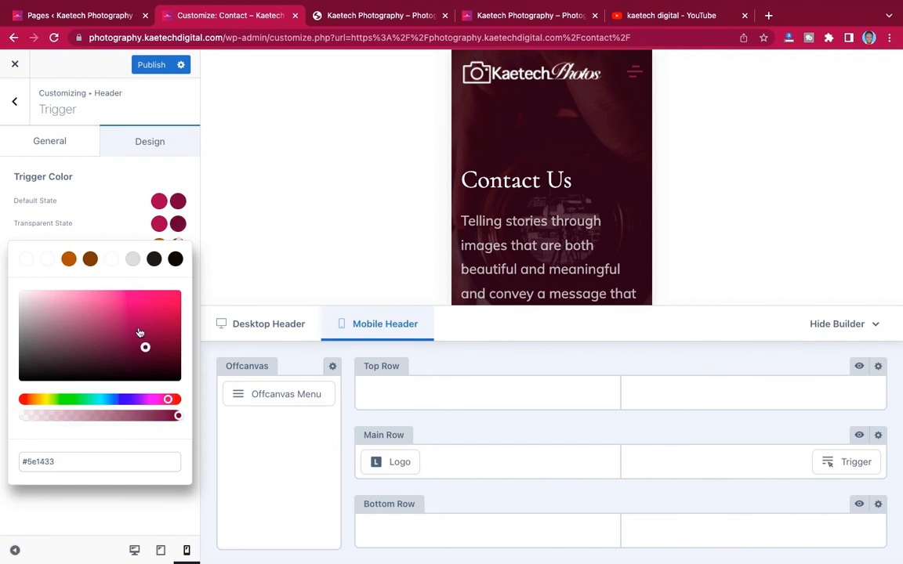
left_click(165, 248)
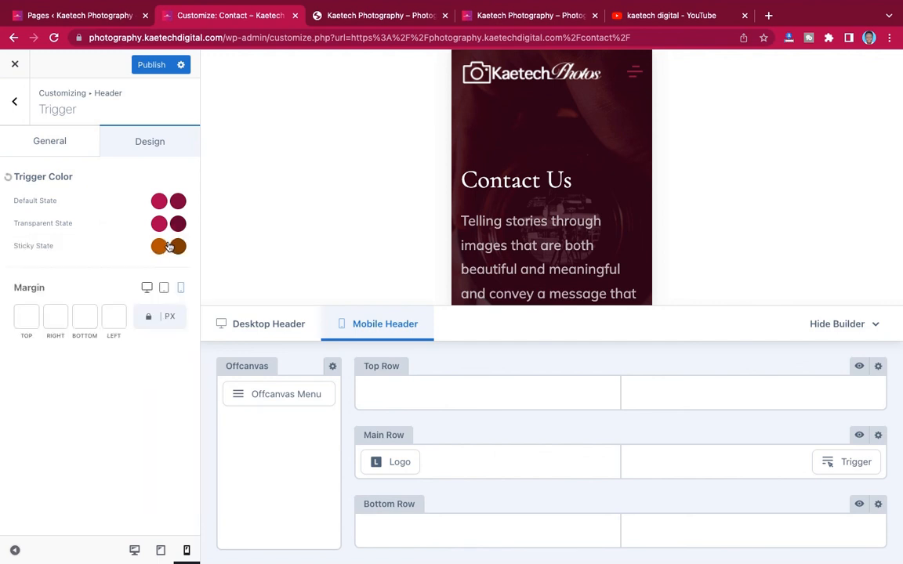
- Set the sticky-state trigger colour to #9d1d52 with a darker #691437 hover
left_click(159, 248)
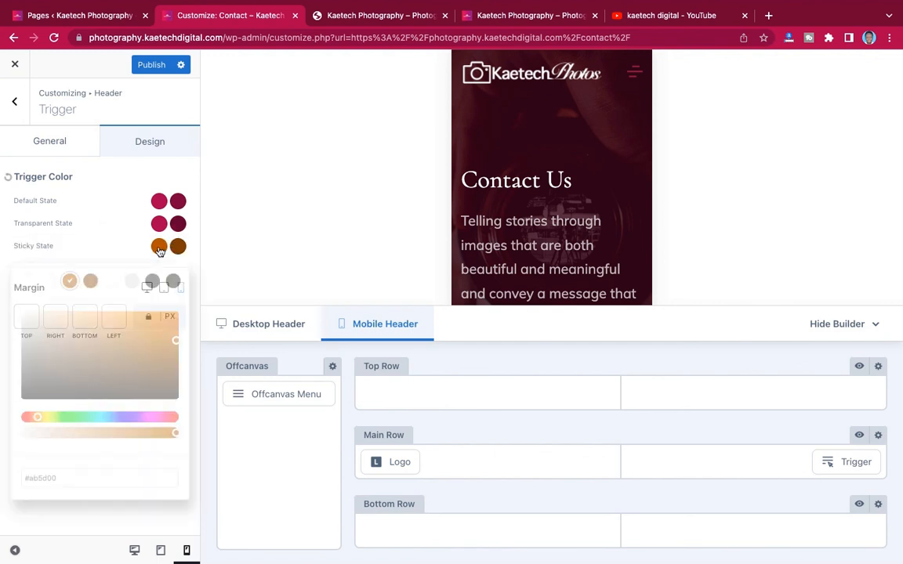
left_click_drag(56, 484, 13, 480)
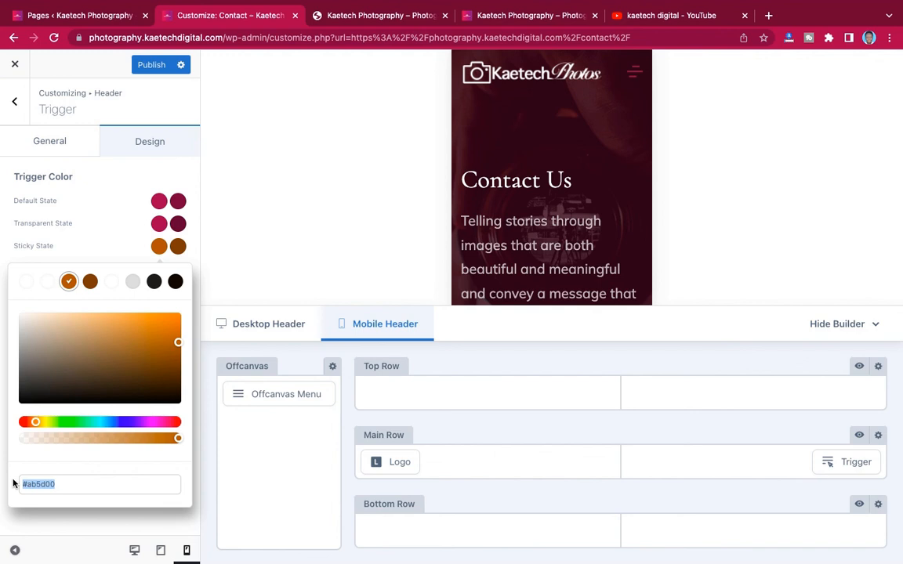
type("#9d1d52")
left_click(177, 247)
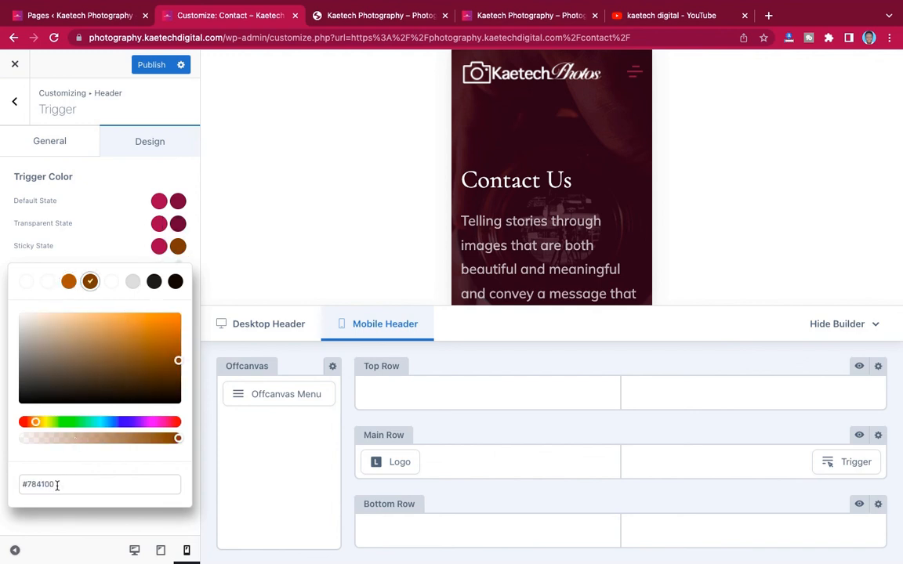
left_click_drag(57, 485, 14, 486)
type("#9d1d52")
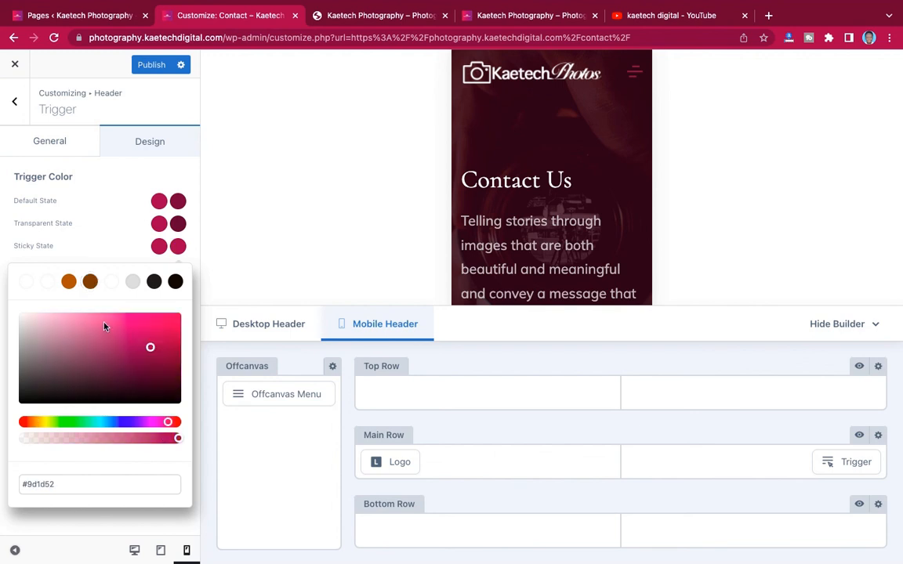
left_click_drag(150, 348, 148, 374)
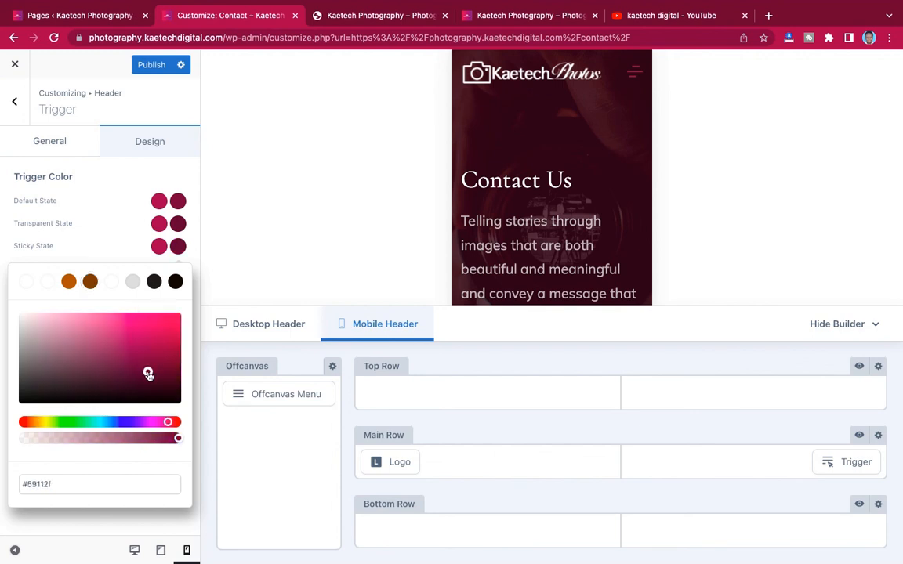
left_click(108, 212)
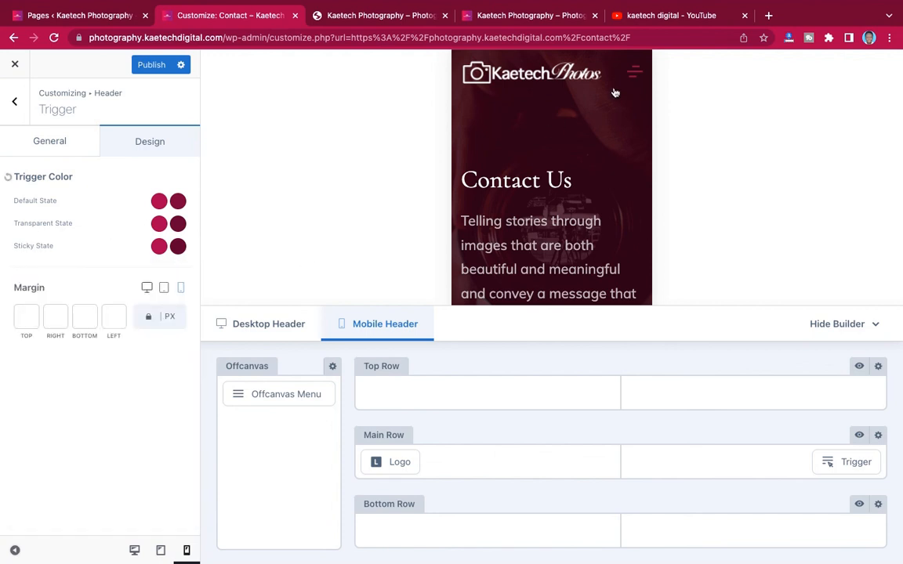
- Publish the mobile header trigger changes
scroll(571, 182, "down", 5)
scroll(571, 181, "down", 2)
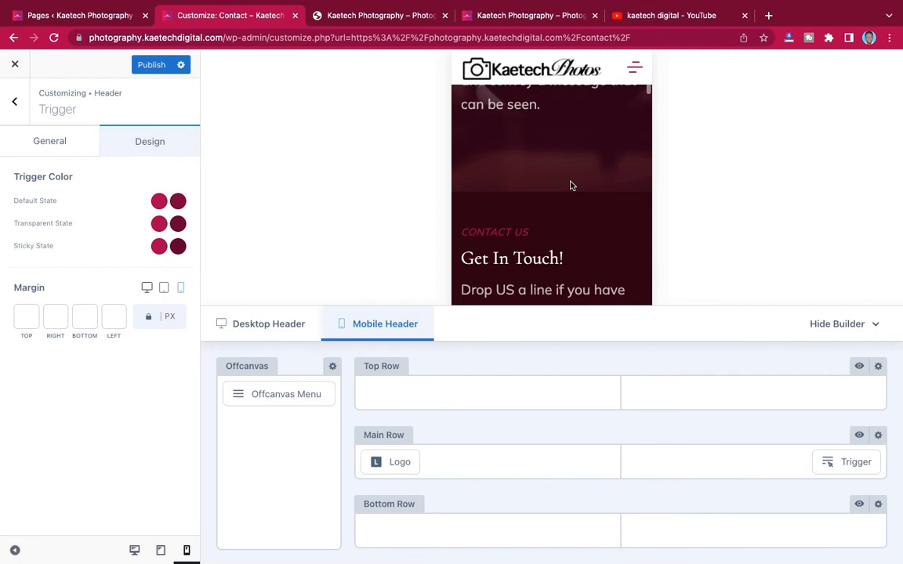
scroll(571, 182, "up", 5)
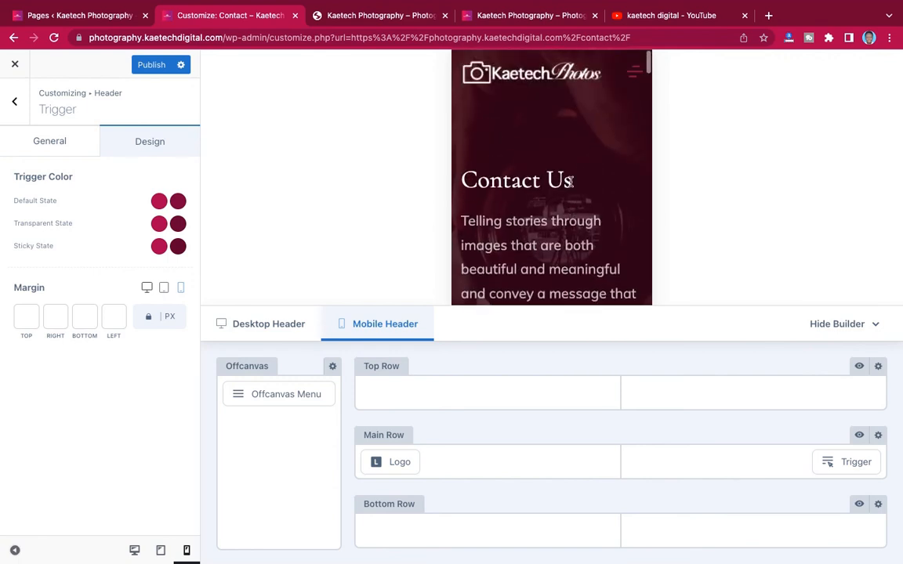
left_click(154, 68)
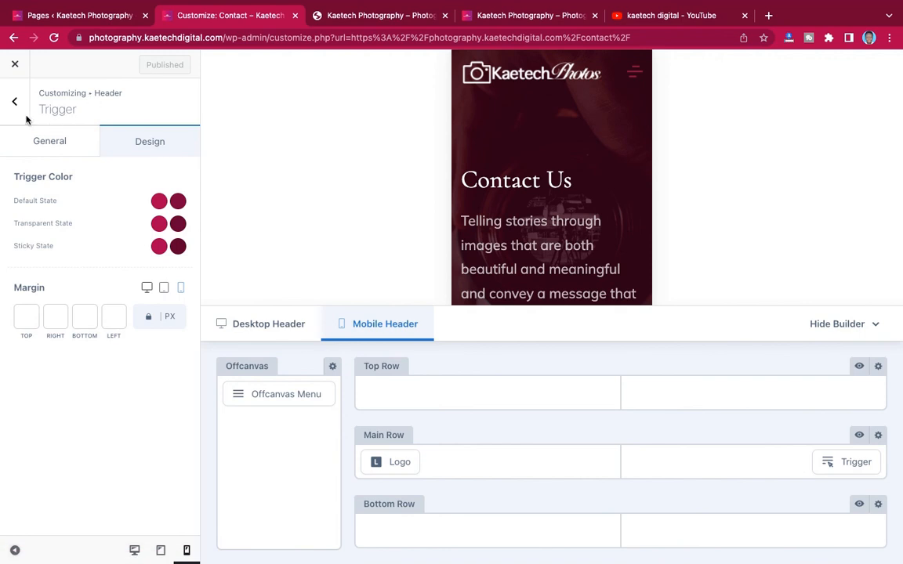
- Close the Customizer, view the live homepage, then return to the admin Pages list
scroll(494, 180, "down", 5)
scroll(536, 194, "down", 10)
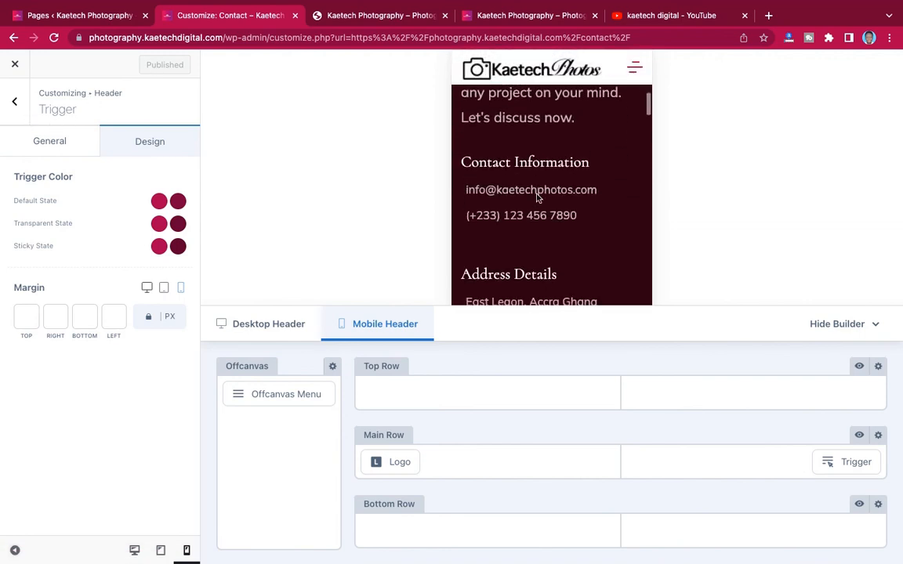
scroll(541, 204, "up", 15)
scroll(538, 197, "up", 2)
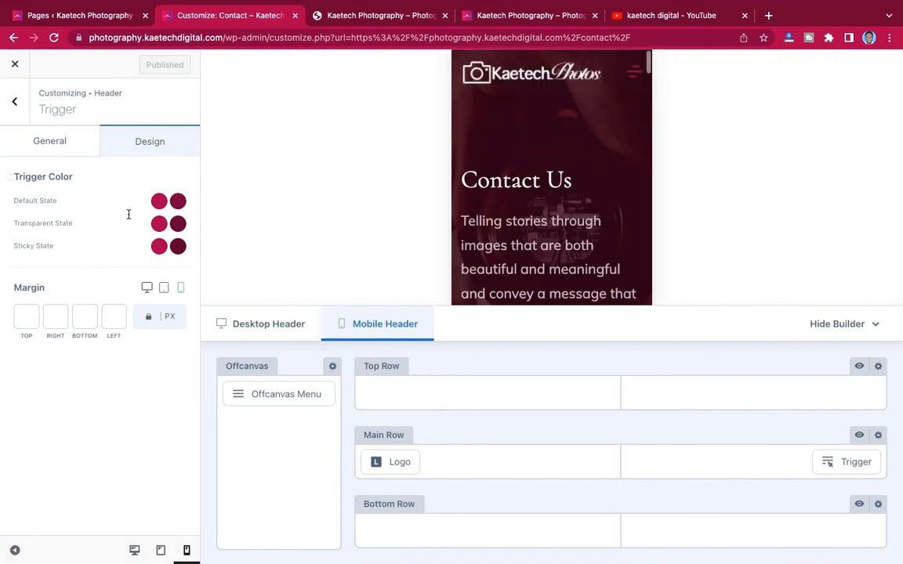
left_click(16, 61)
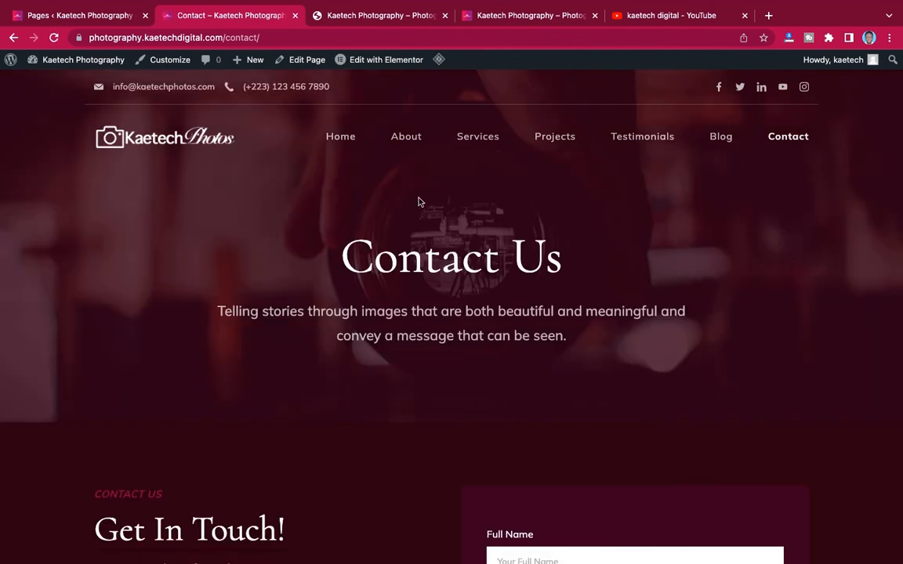
left_click(338, 139)
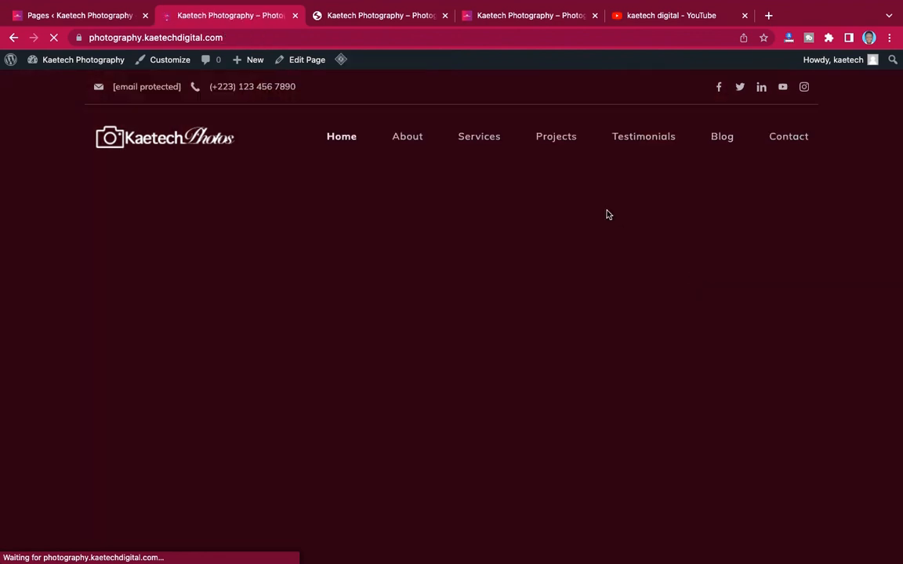
left_click(86, 15)
mouse_move(48, 348)
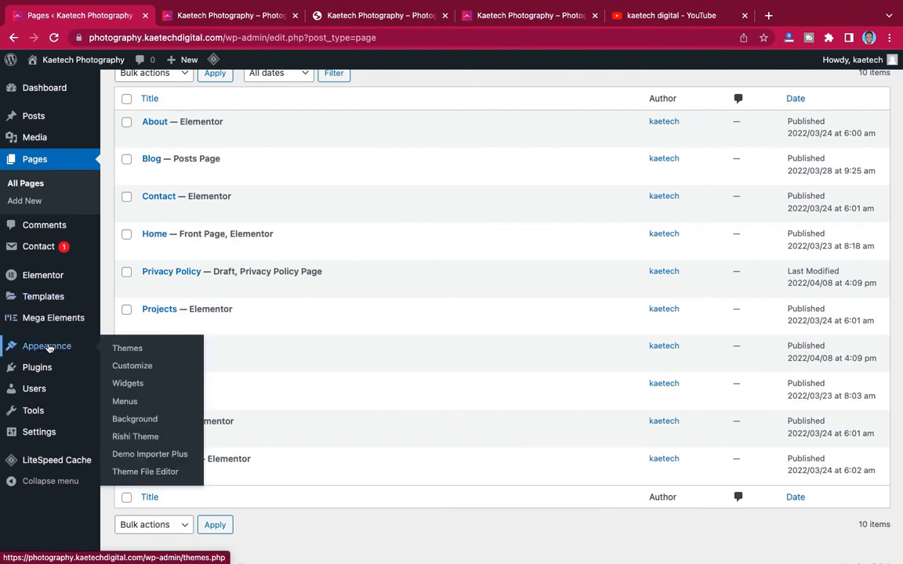
- Load the Primary menu in the Appearance > Menus editor
left_click(124, 402)
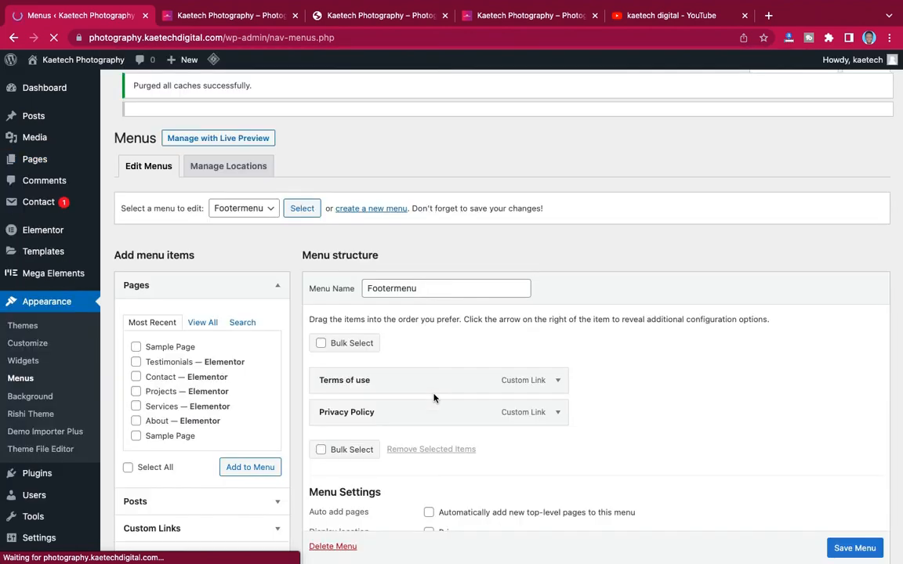
scroll(433, 398, "down", 2)
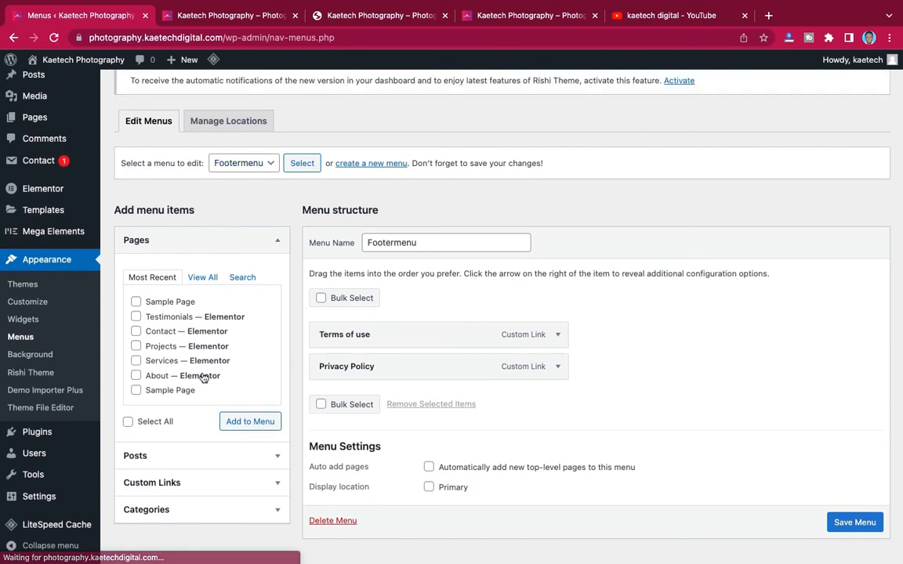
left_click(267, 166)
left_click(234, 178)
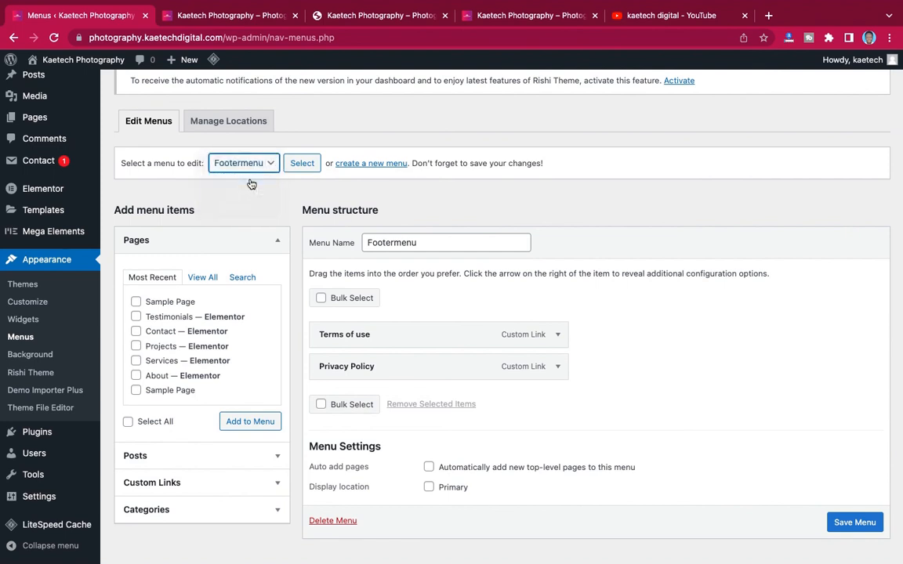
left_click(302, 164)
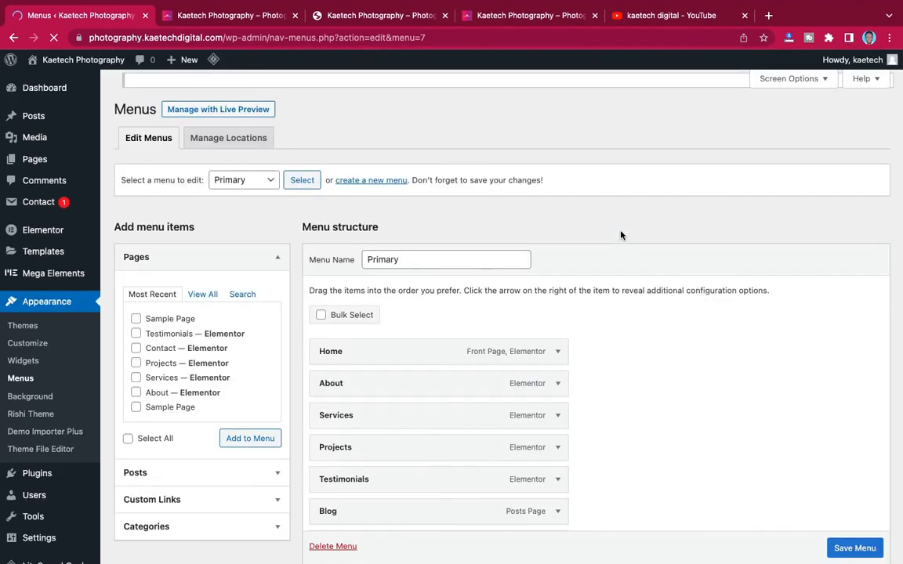
- Remove the Blog item and save the Primary menu
scroll(621, 235, "down", 3)
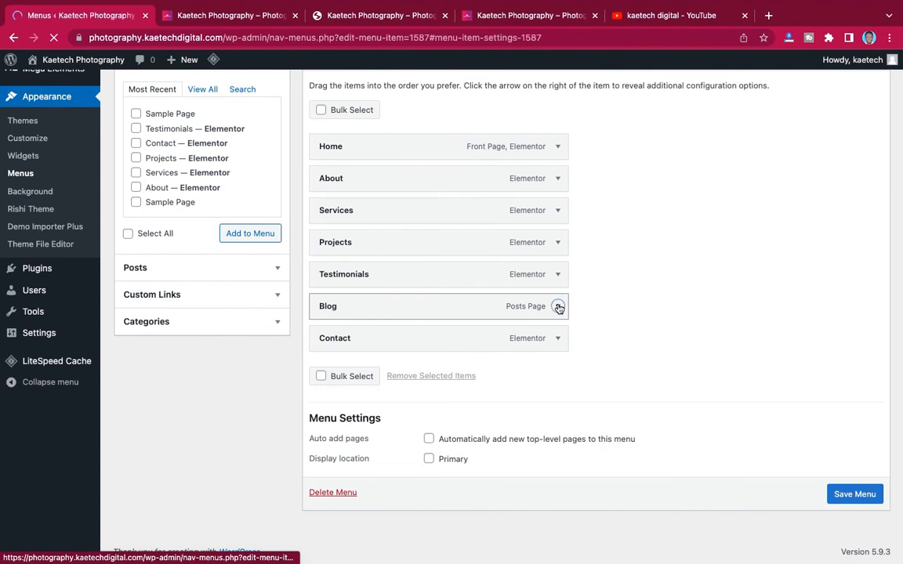
scroll(612, 312, "down", 4)
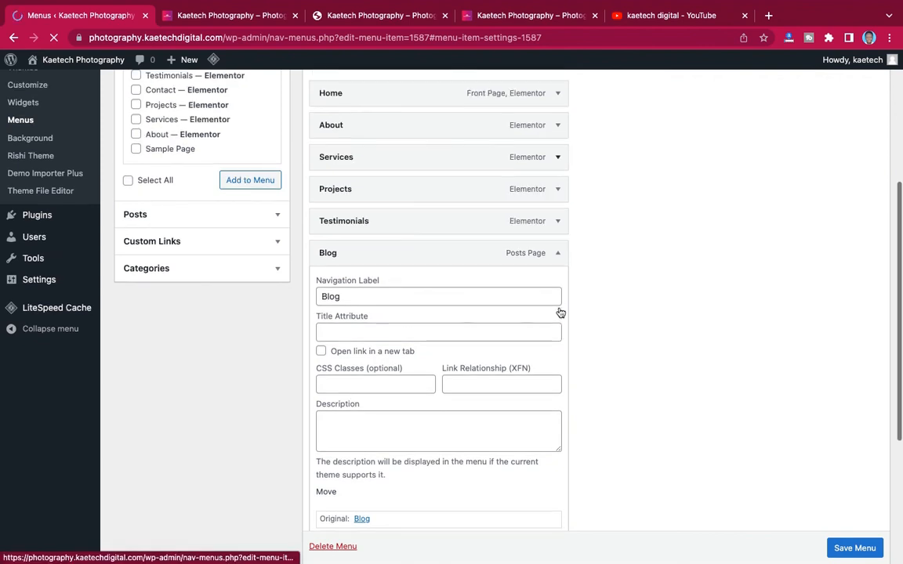
scroll(559, 311, "down", 3)
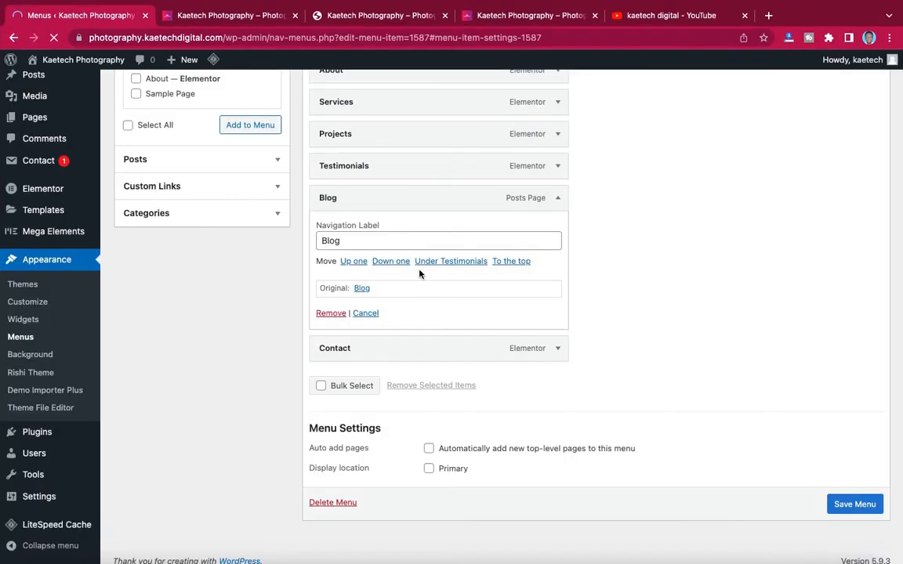
left_click(331, 313)
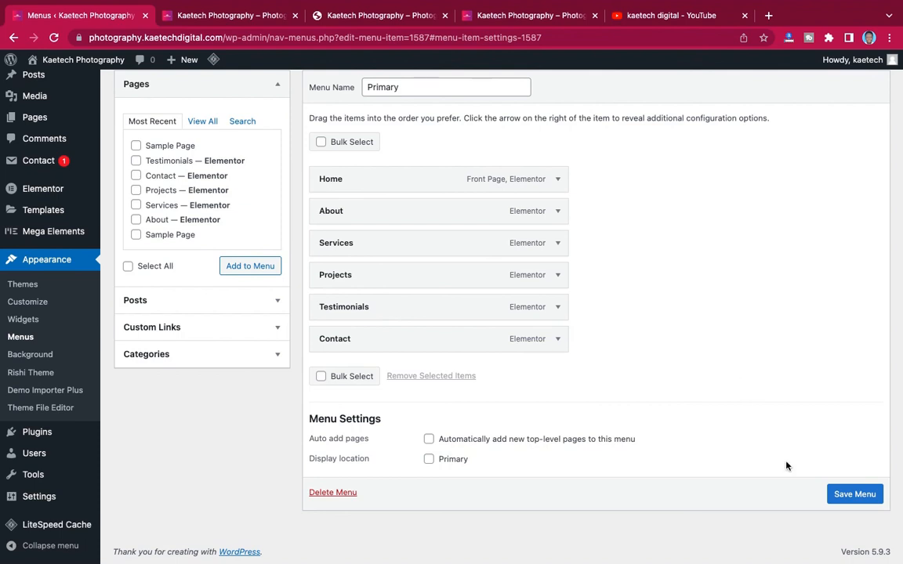
left_click(855, 494)
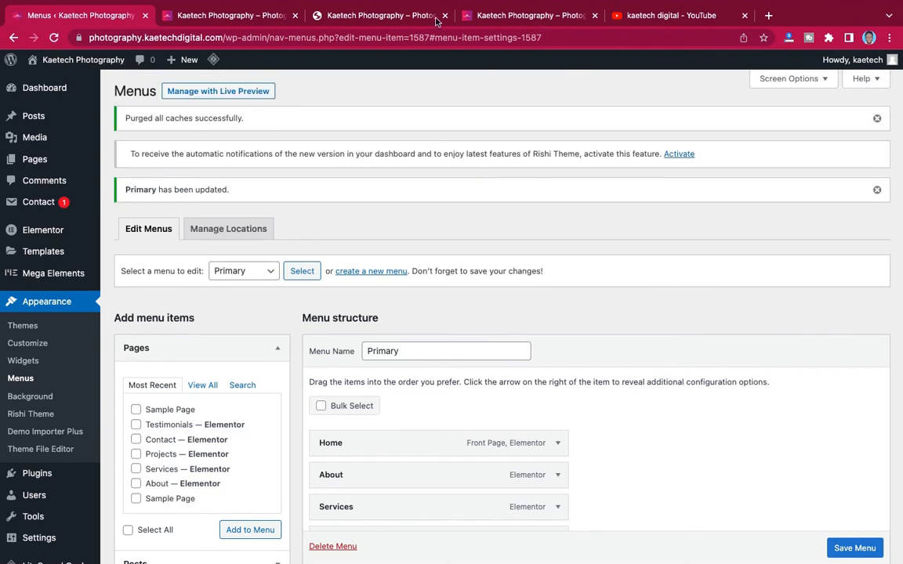
left_click(235, 15)
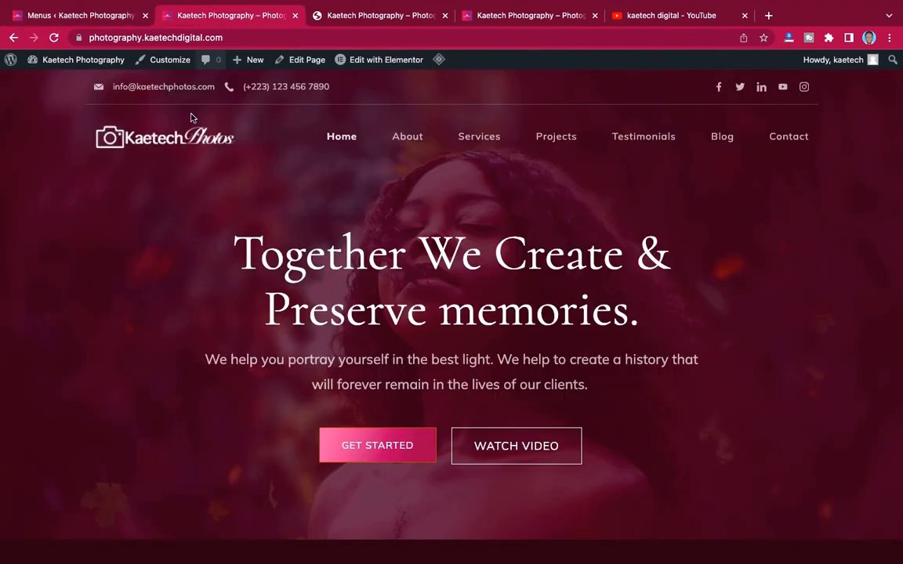
- Reload the homepage and scroll through it to confirm Blog is gone from the navigation
left_click(53, 37)
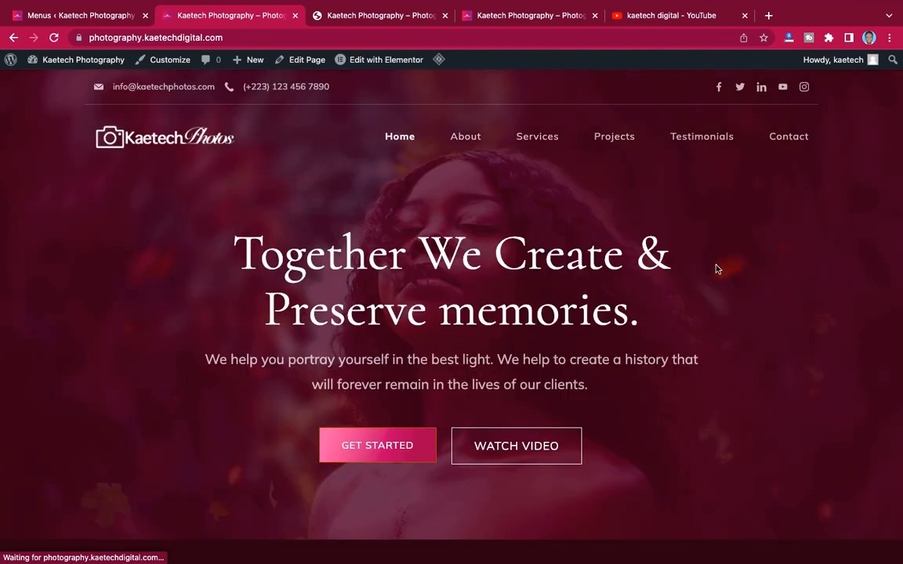
scroll(716, 269, "down", 3)
scroll(715, 268, "up", 3)
scroll(716, 269, "down", 5)
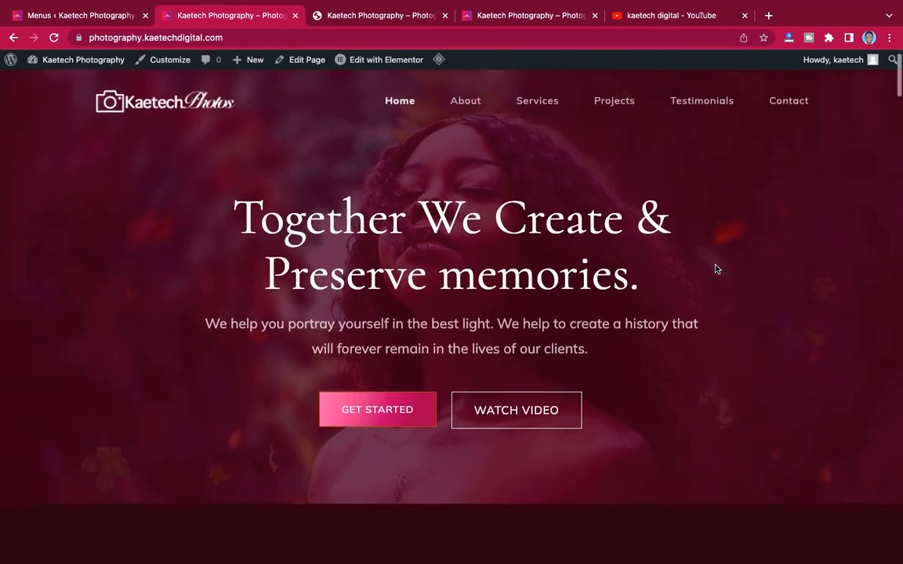
scroll(716, 267, "down", 10)
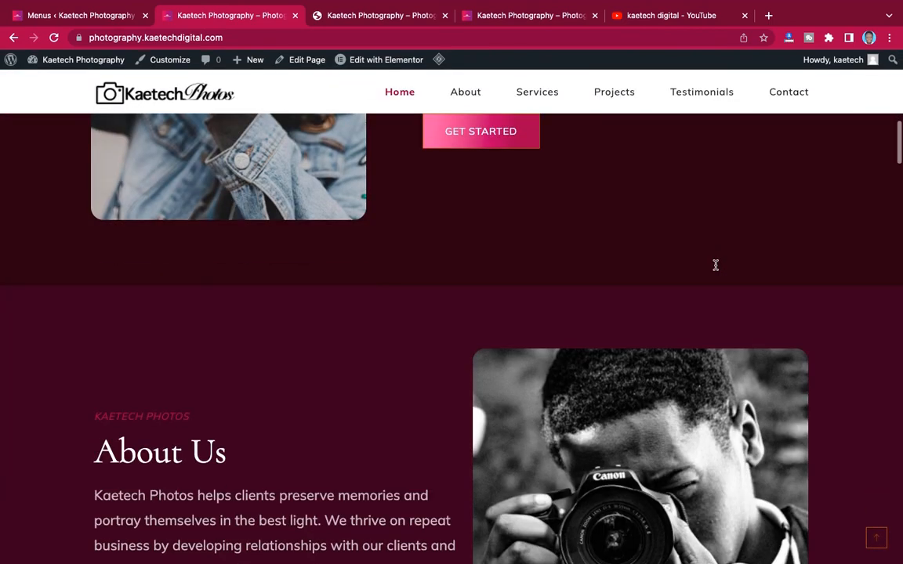
scroll(716, 269, "down", 10)
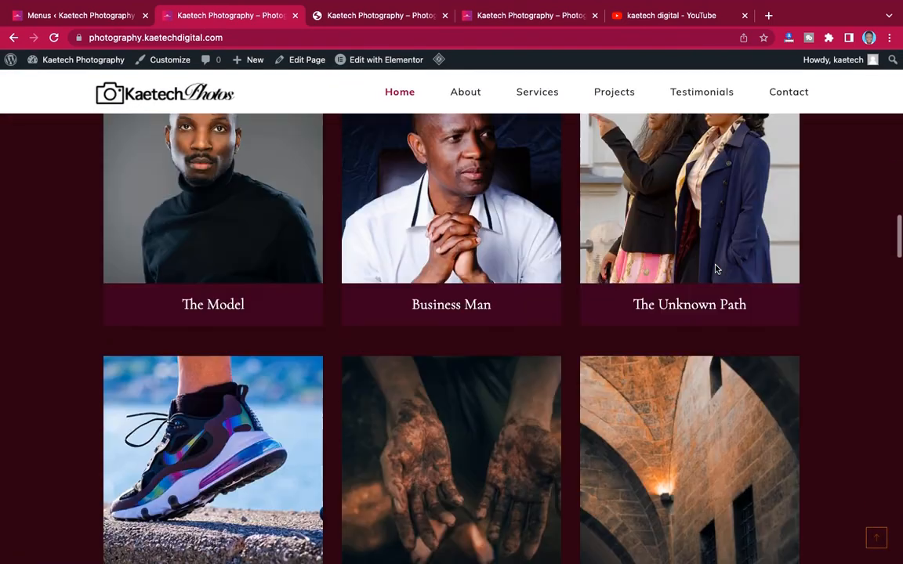
scroll(716, 269, "down", 15)
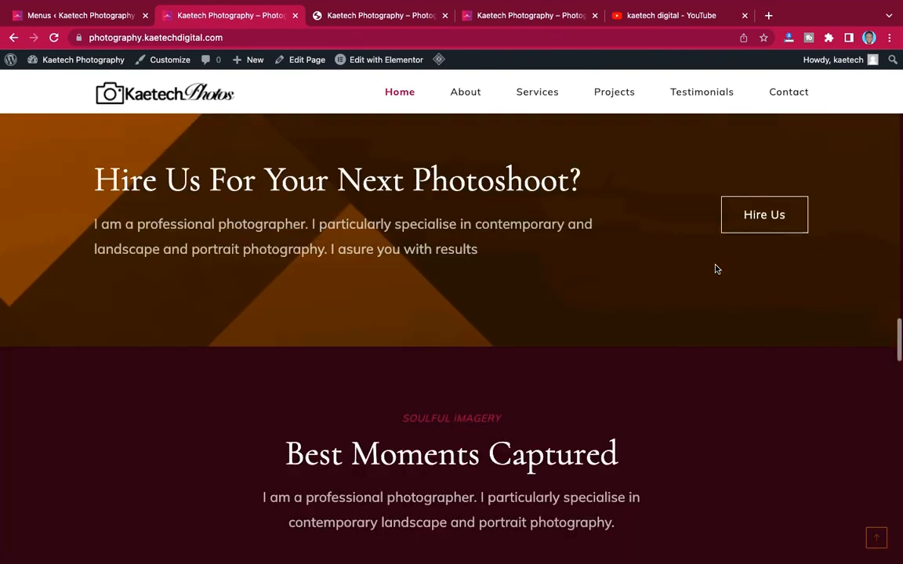
scroll(716, 269, "down", 10)
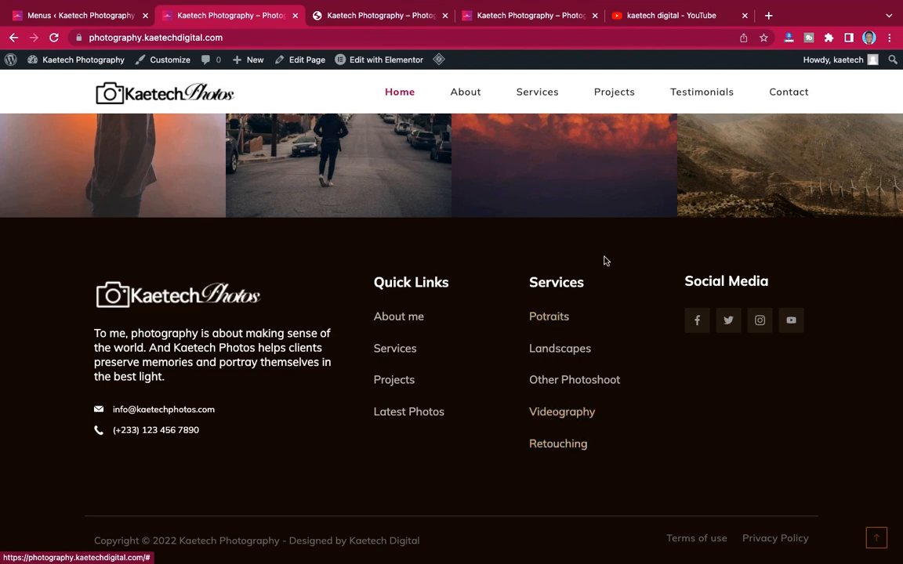
scroll(603, 259, "up", 5)
- Check the Menus editor still has Primary selected, then return to the homepage top
left_click(102, 16)
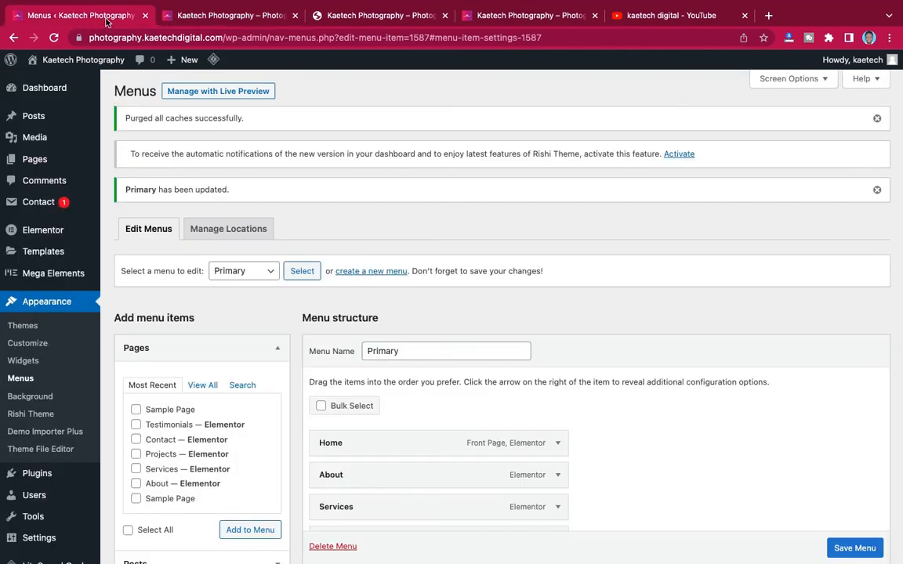
left_click(230, 269)
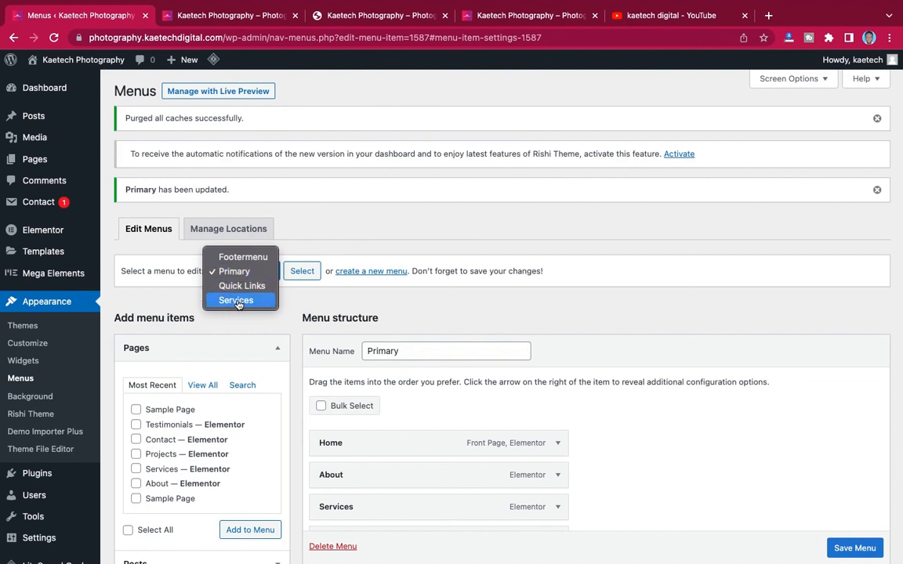
left_click(599, 313)
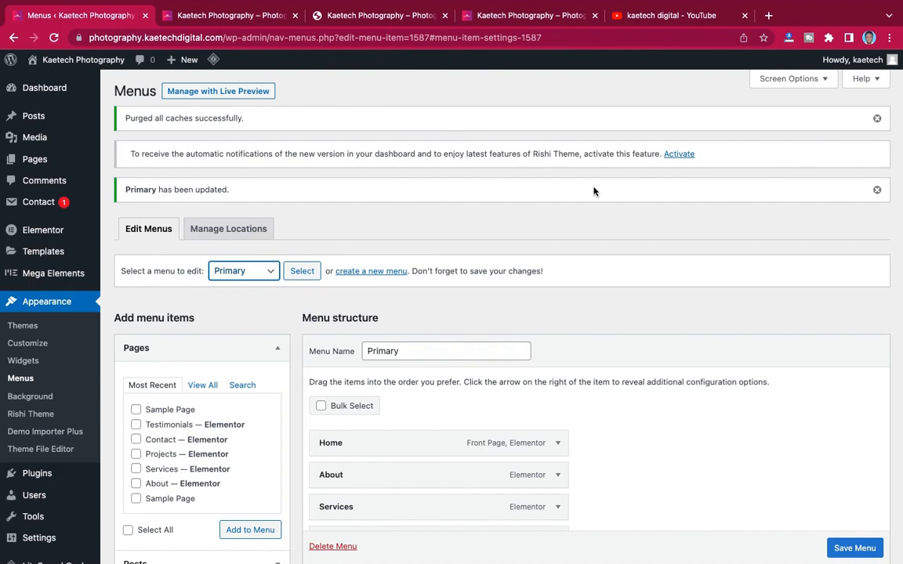
left_click(250, 14)
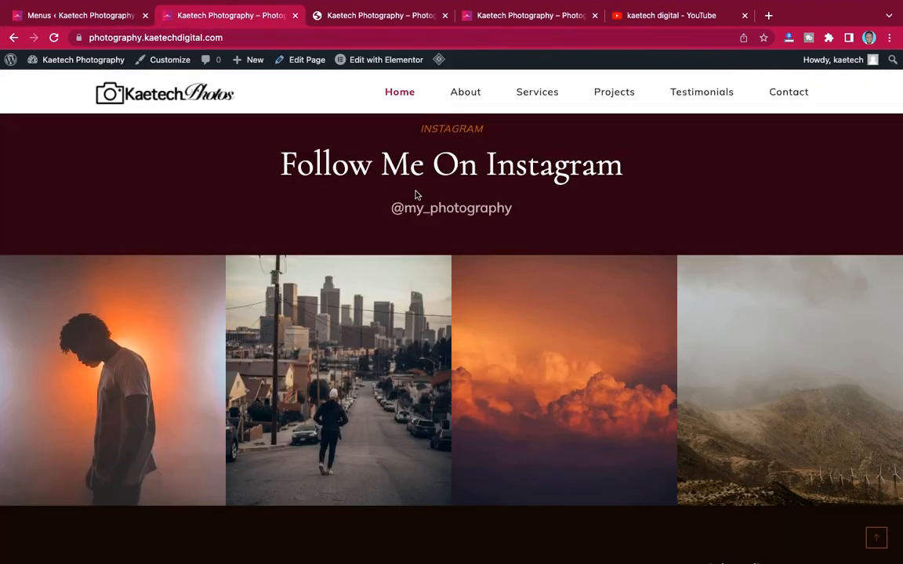
scroll(416, 195, "up", 20)
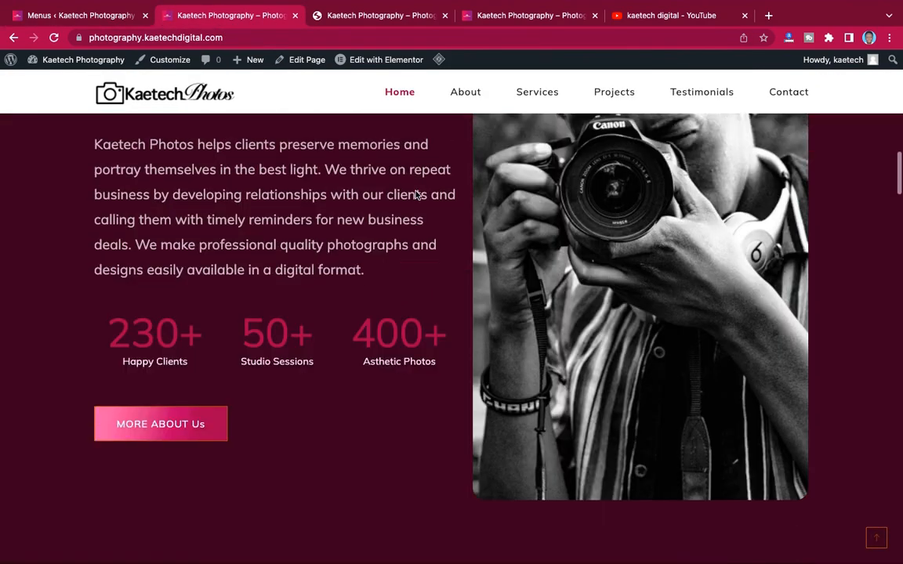
scroll(417, 194, "up", 10)
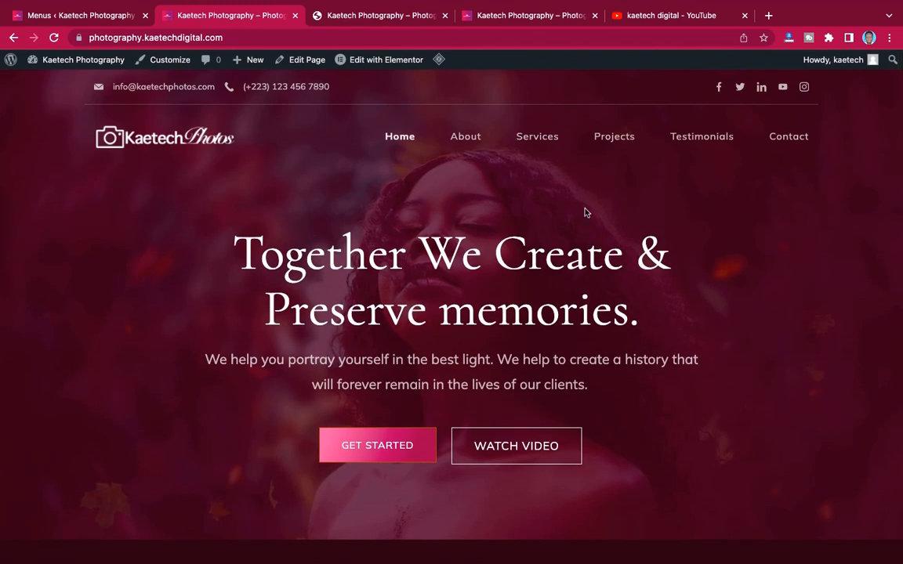